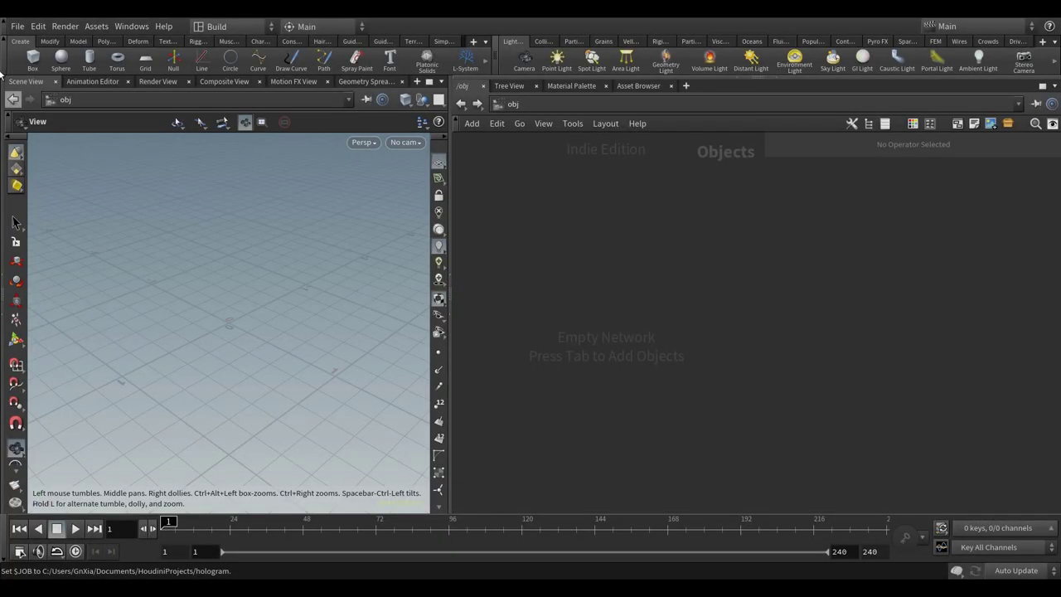
- Set the current project to the hologram folder inside $HOME/HoudiniProjects
click(18, 26)
click(41, 143)
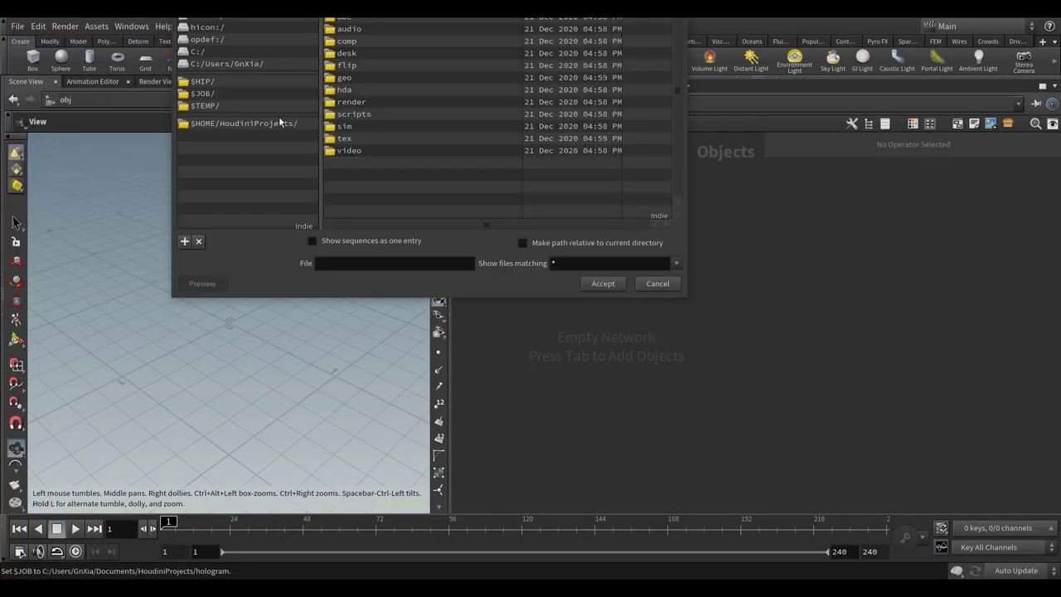
click(215, 124)
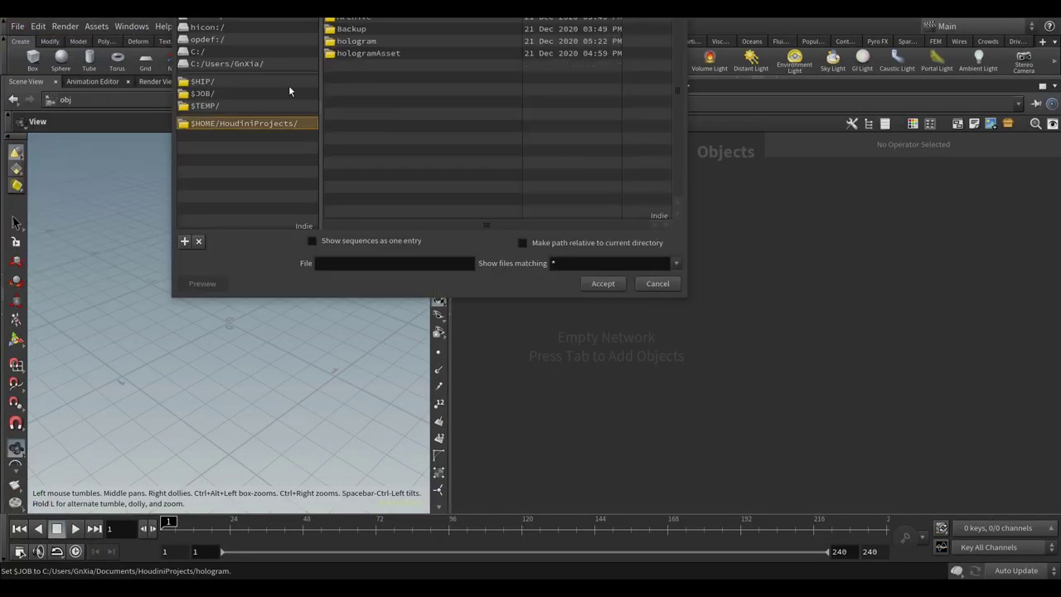
click(359, 43)
click(602, 283)
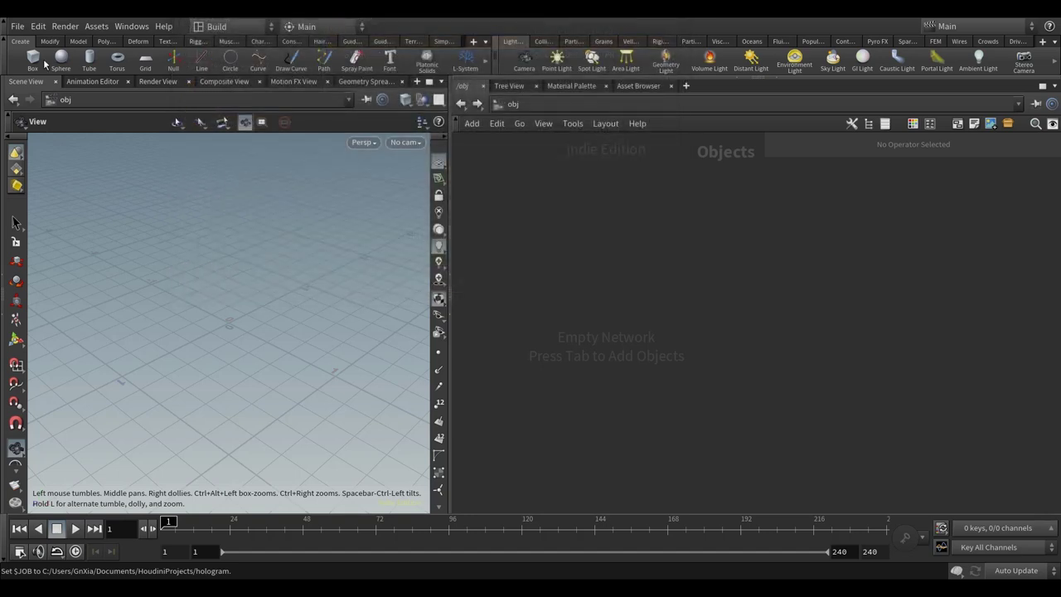
- Save the scene in the $JOB folder under the file name hologram001
click(17, 26)
click(37, 108)
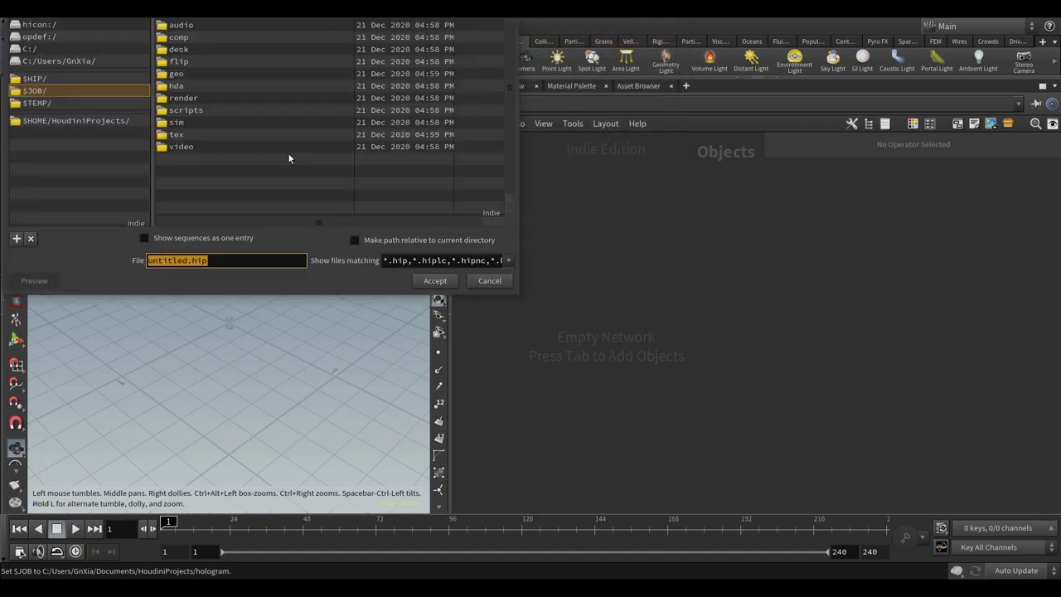
drag(188, 259, 153, 258)
text(hologram001)
key(Return)
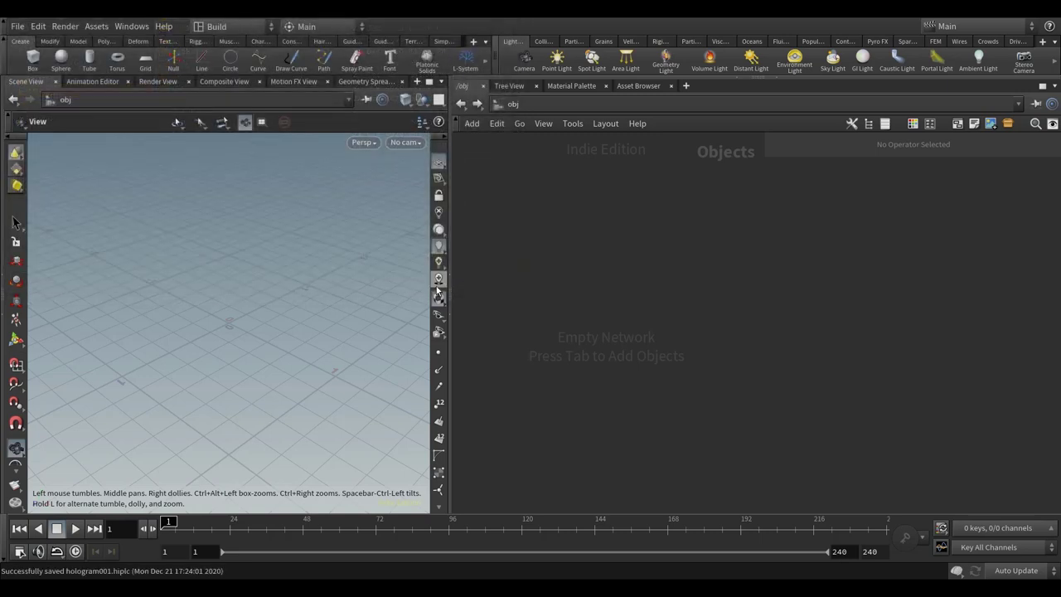
- Set the global animation range to start at frame 1001 and end at frame 1240
click(20, 552)
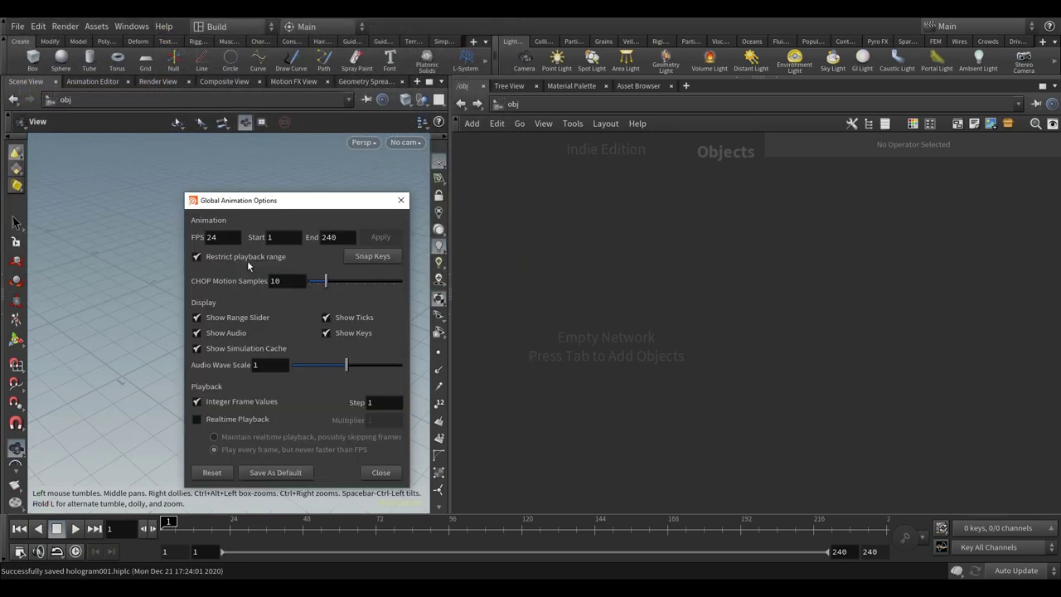
click(321, 237)
text(1)
click(284, 237)
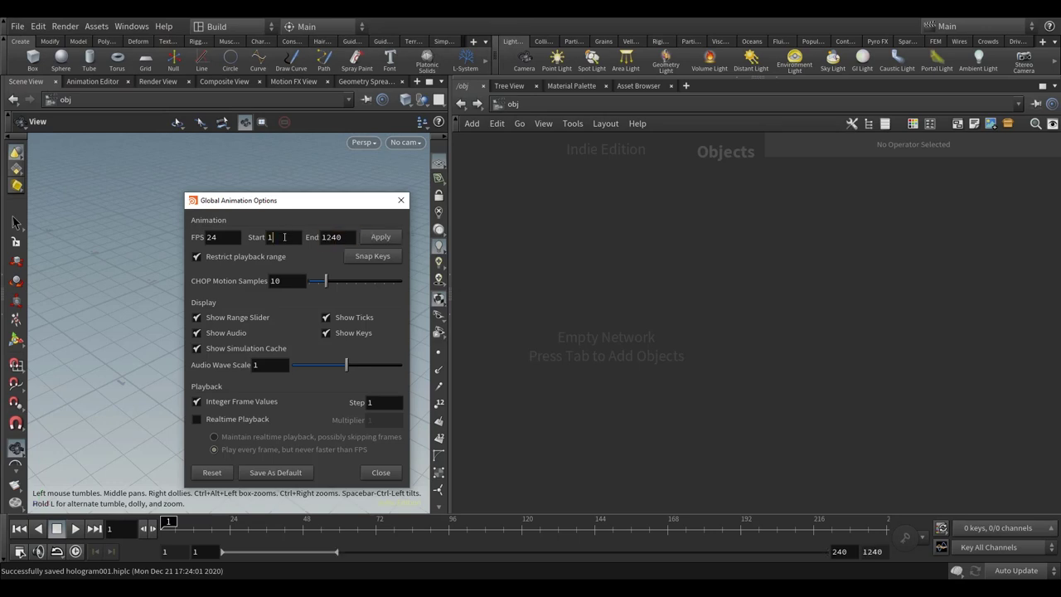
text(001)
click(380, 237)
click(383, 473)
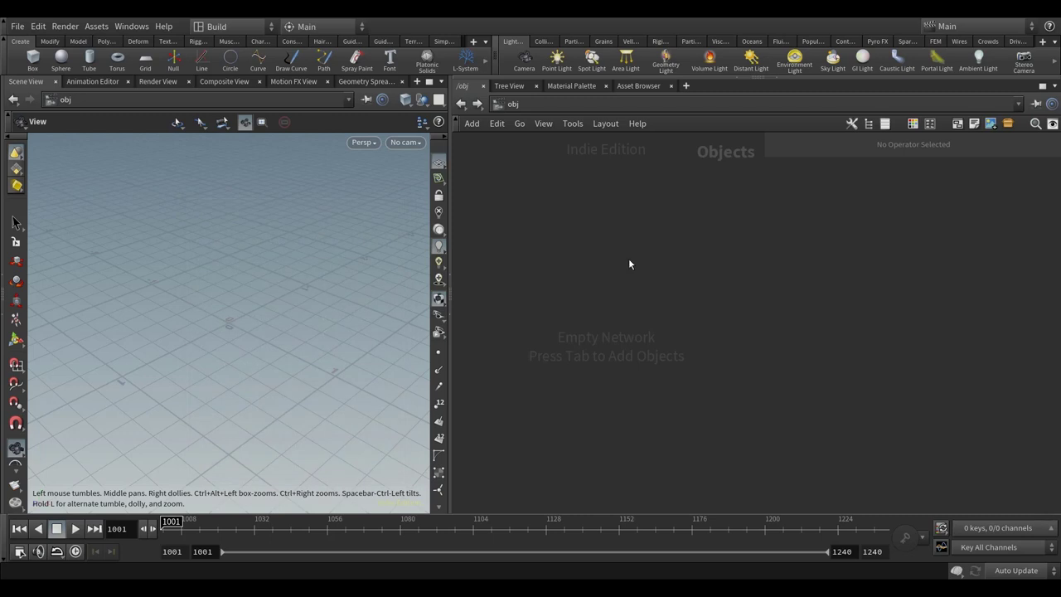
- In the img context, with the composite view shown, create an Image Network node and name it img
click(514, 102)
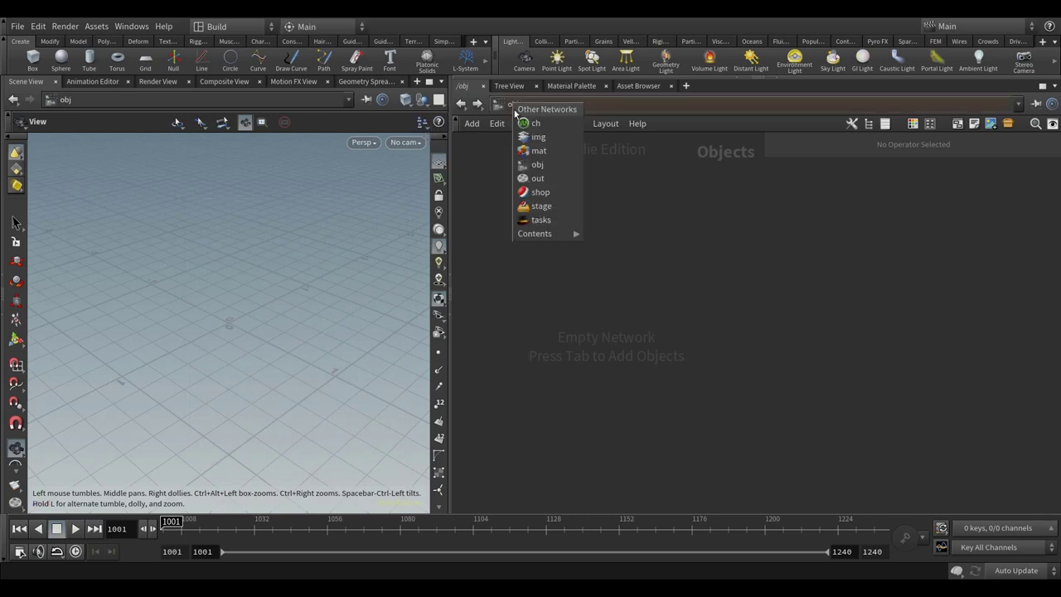
click(537, 136)
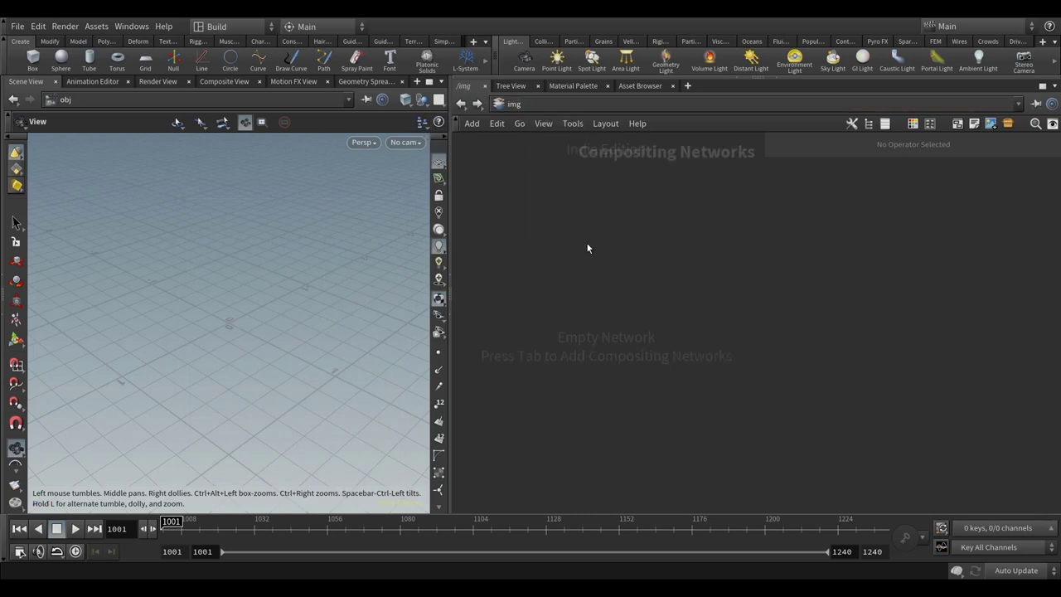
click(219, 82)
key(Tab)
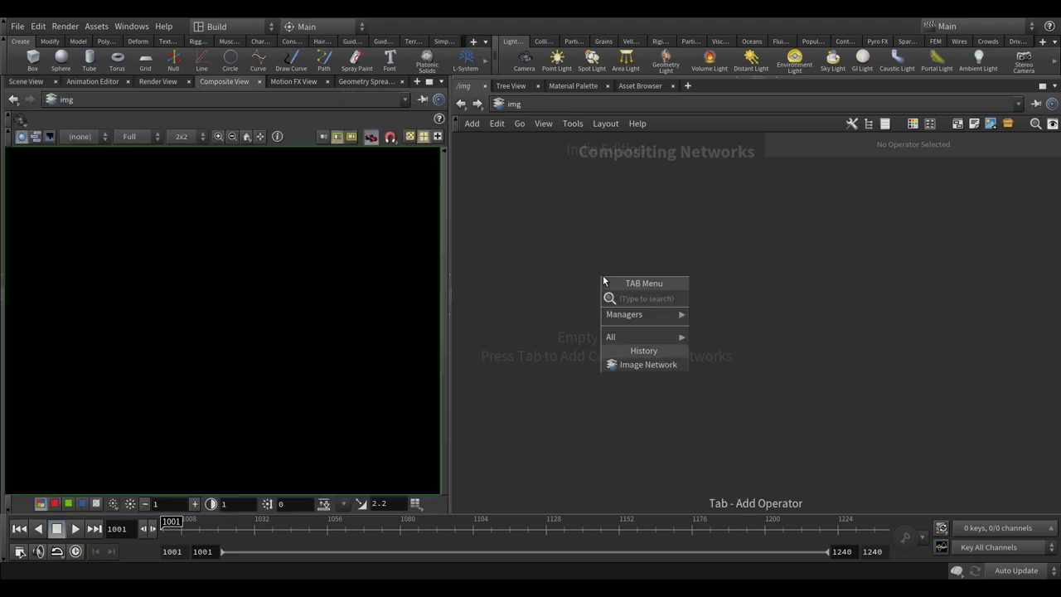
click(655, 364)
click(597, 277)
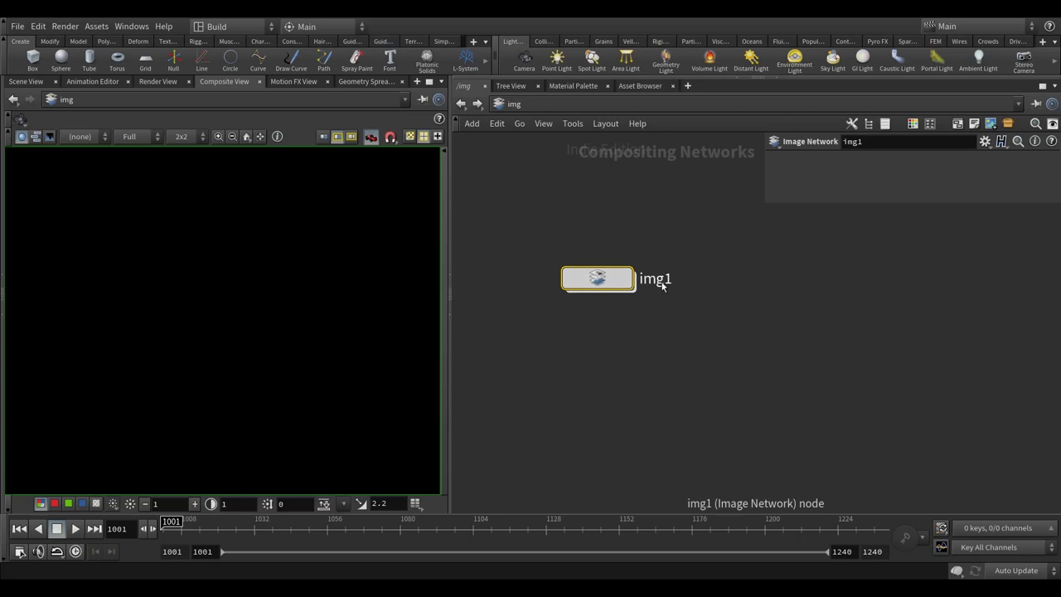
double_click(662, 280)
key(BackSpace)
key(Return)
- Go inside the img network and add a File node
double_click(628, 282)
key(Tab)
text(file)
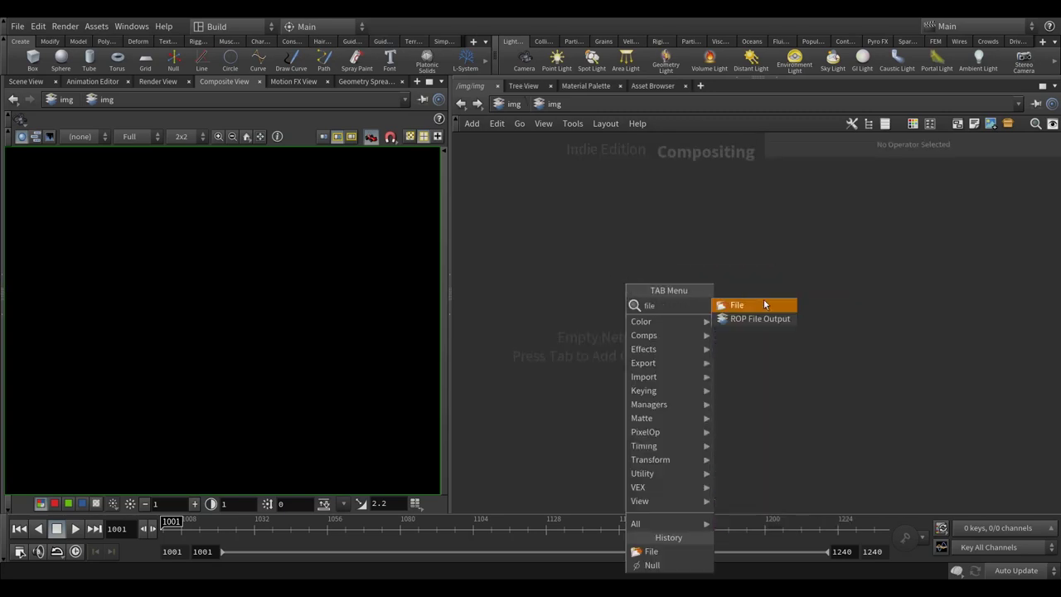
click(764, 305)
click(590, 258)
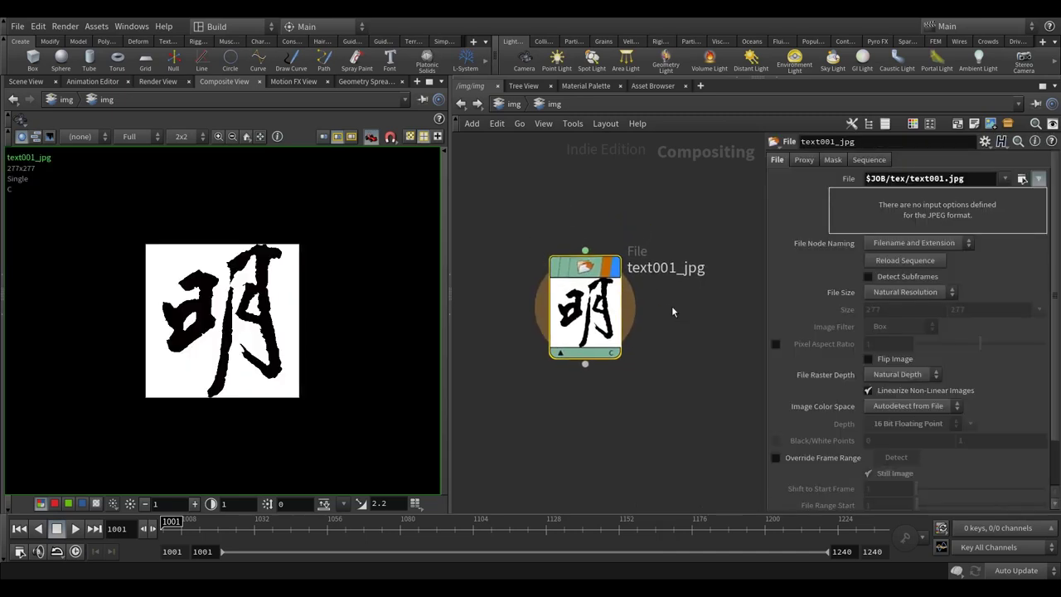
- Open the image chooser for the File node and browse to the $JOB/tex folder
click(1022, 179)
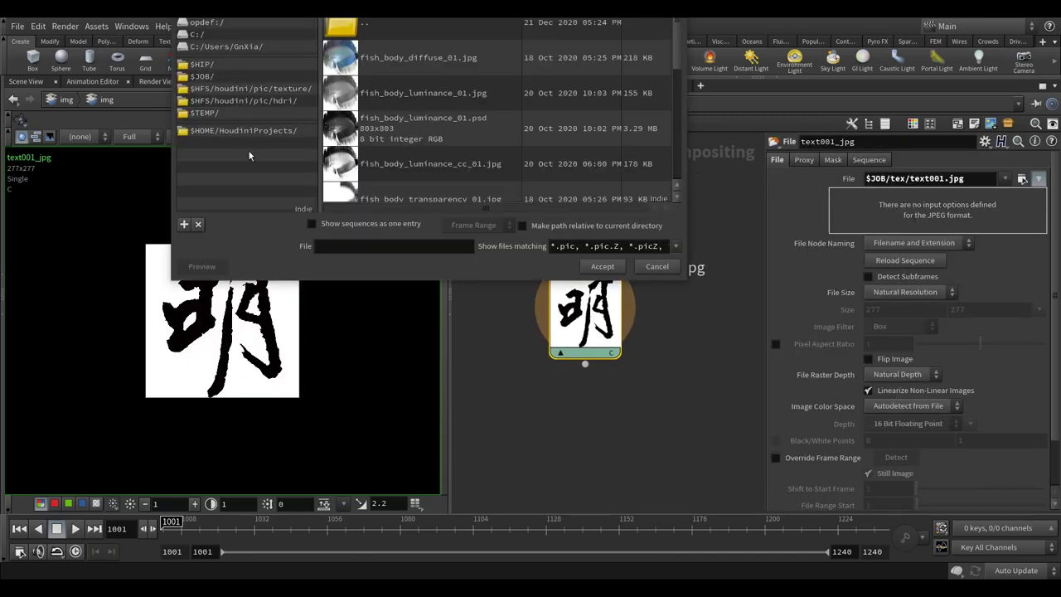
click(202, 77)
drag(676, 36, 637, 157)
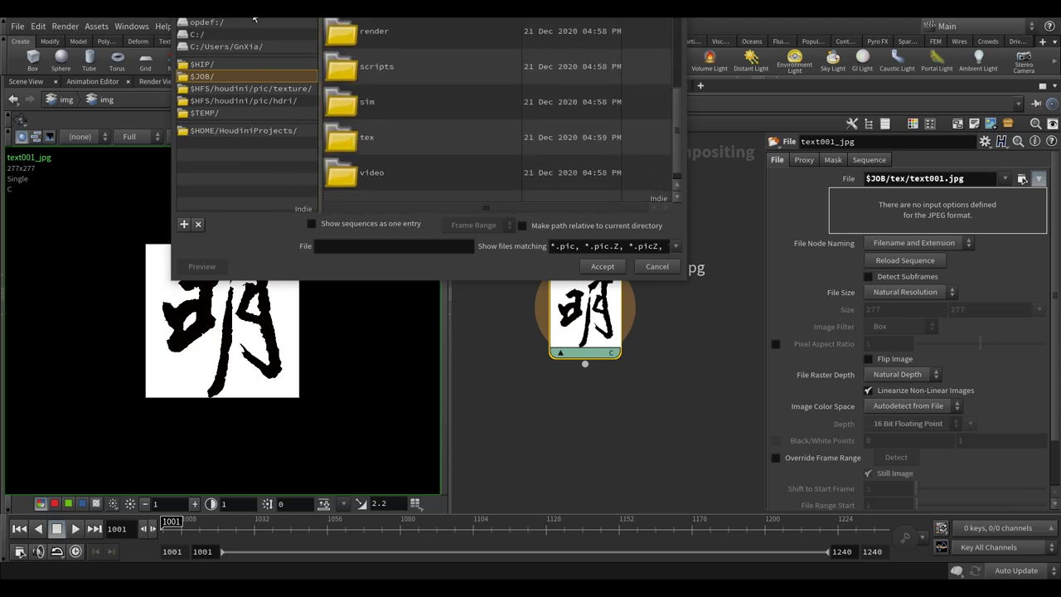
drag(686, 51, 700, 56)
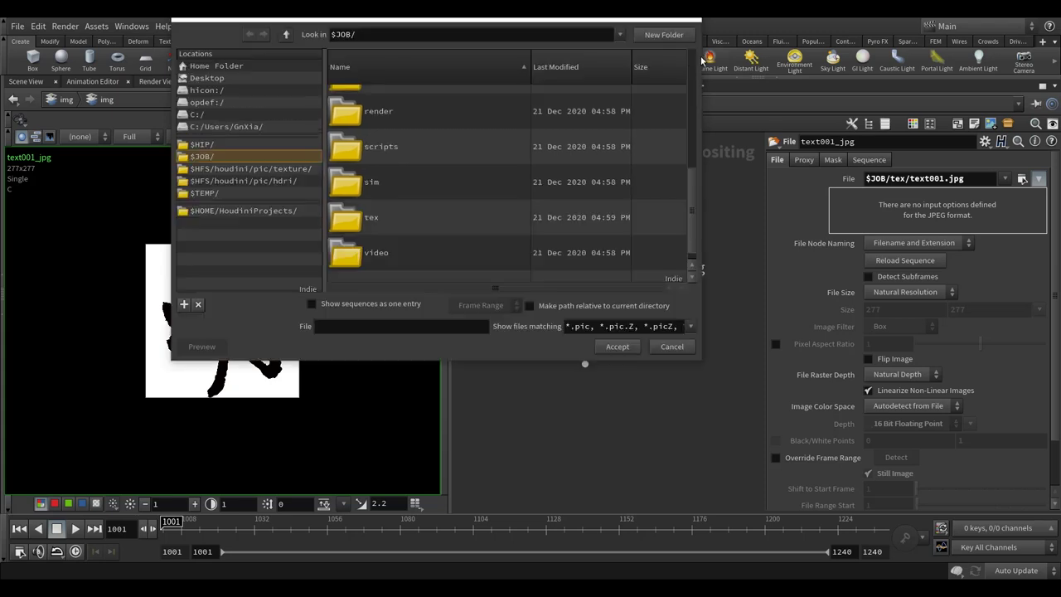
drag(609, 18, 665, 97)
double_click(449, 295)
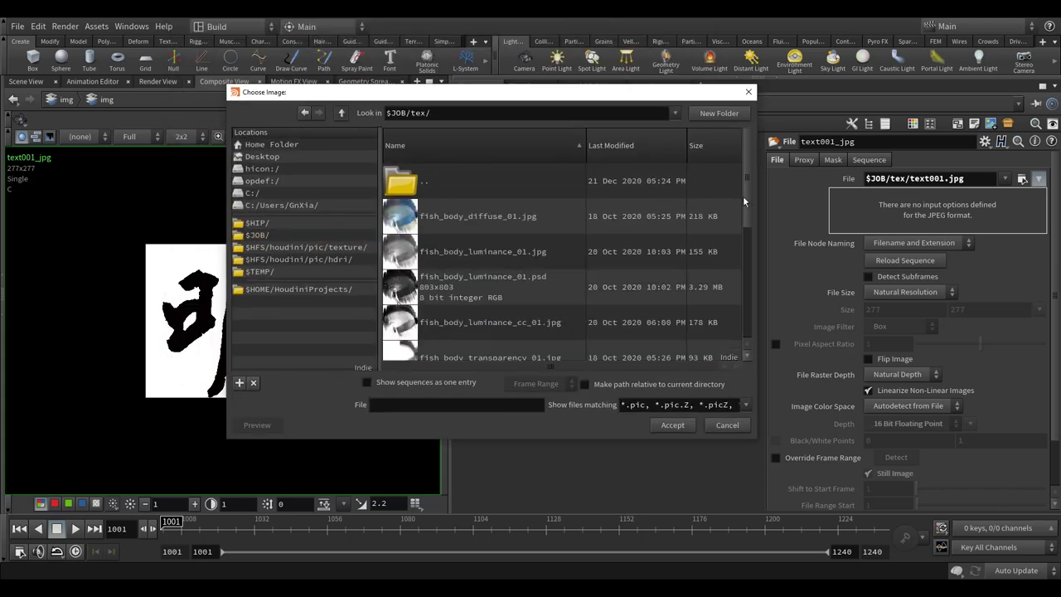
- Load text001.jpg into the File node as a single image, with sequence grouping off
drag(747, 178, 749, 319)
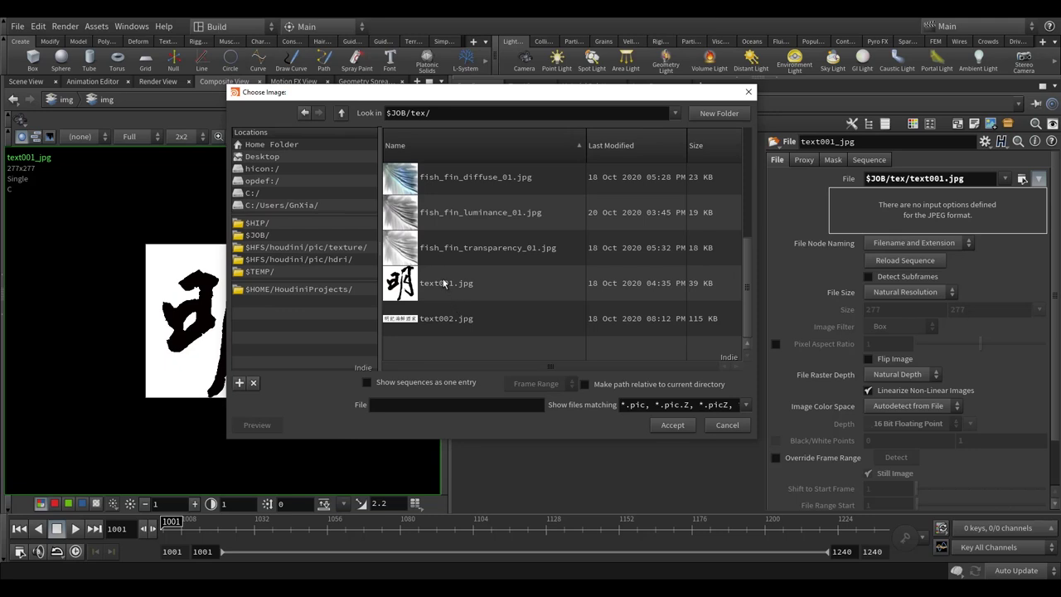
click(428, 292)
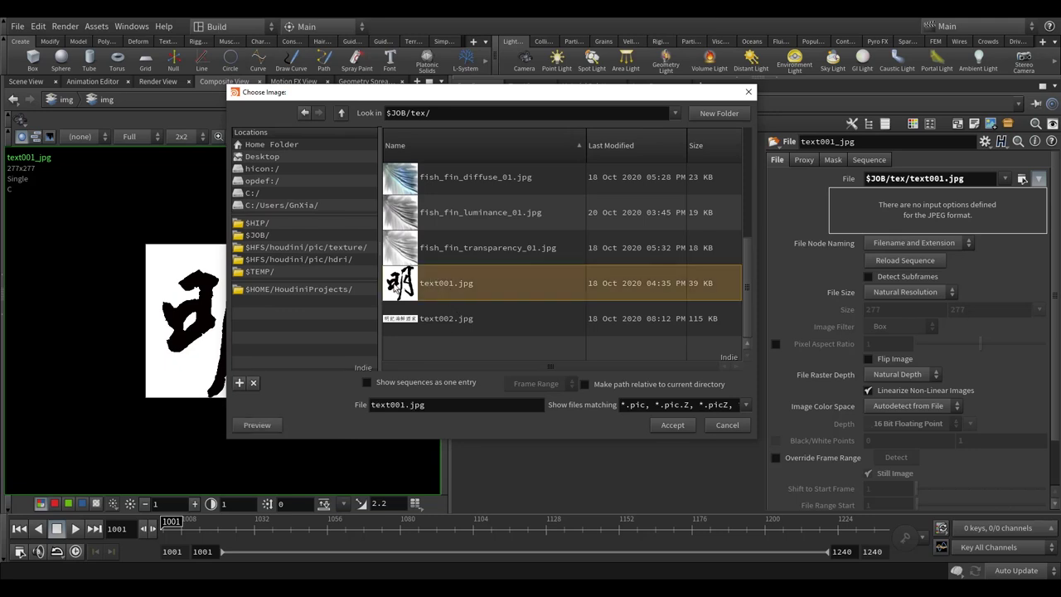
click(367, 382)
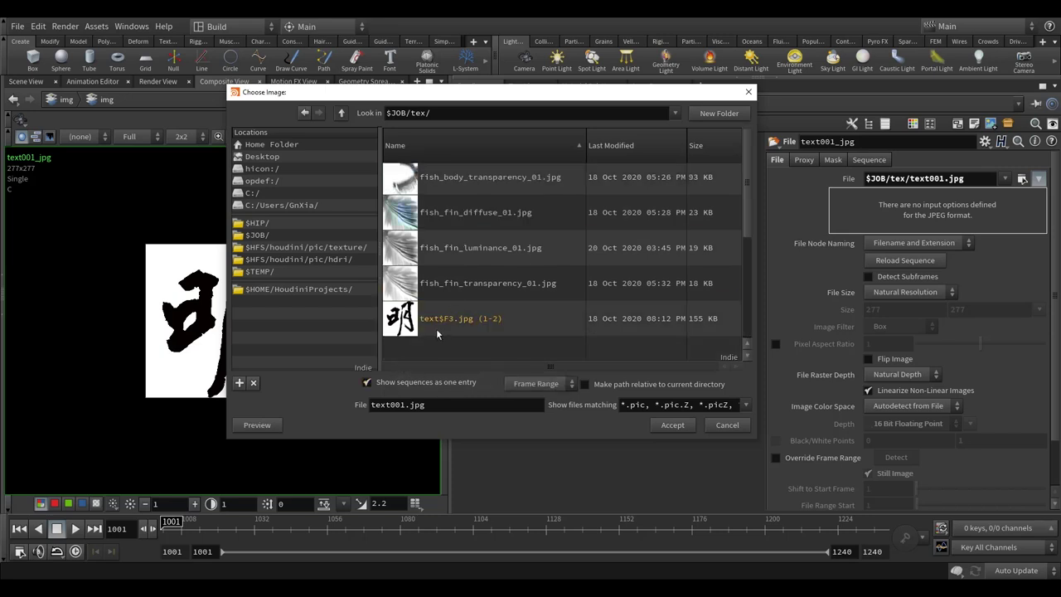
click(399, 382)
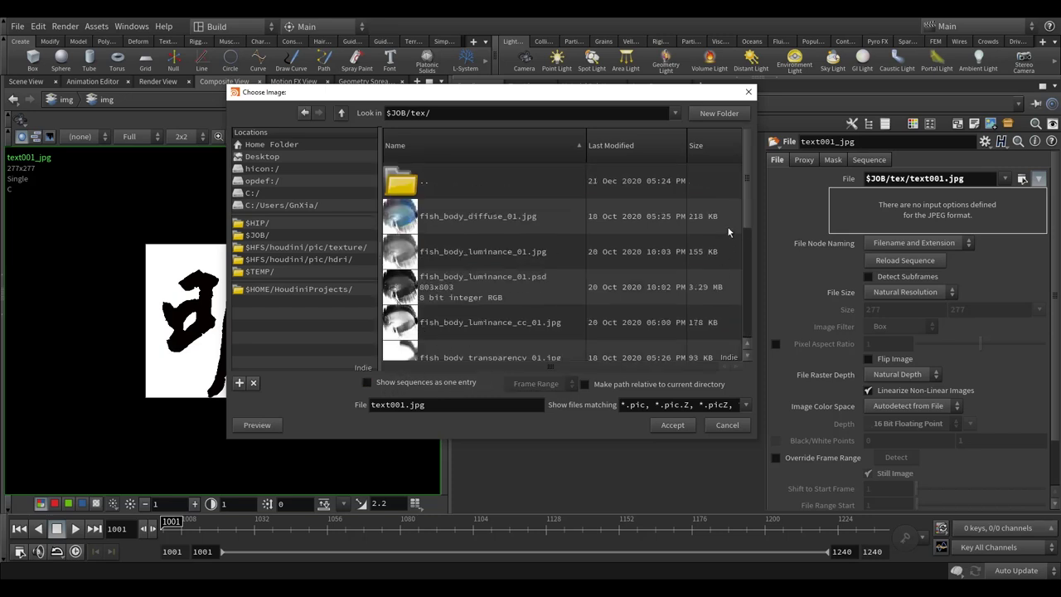
drag(746, 199, 749, 339)
click(463, 297)
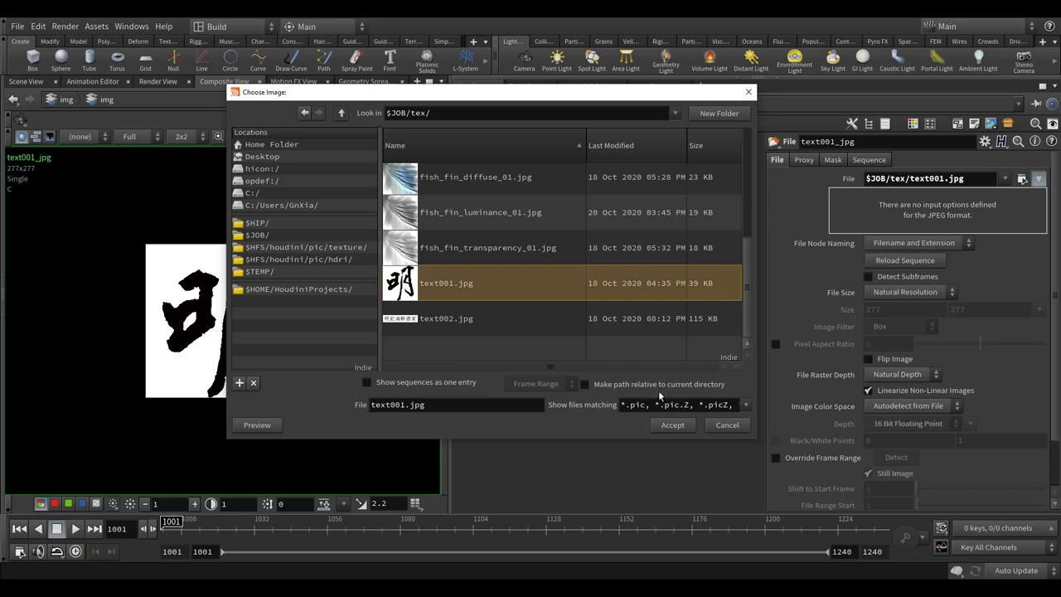
click(673, 424)
- Add a Null node below the text001_jpg File node, connect it to the File output and align it underneath
key(Tab)
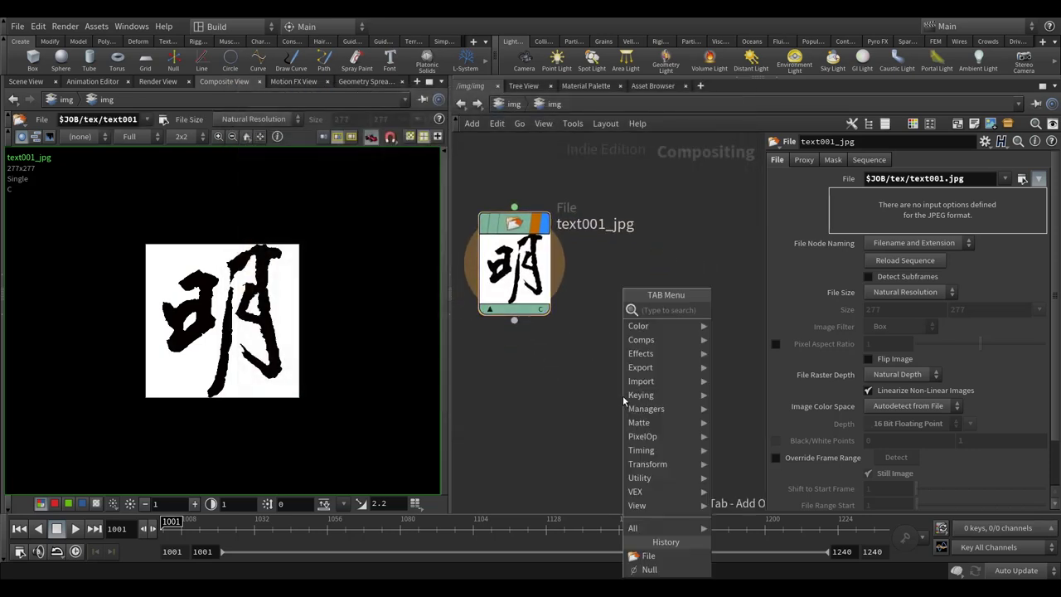
text(nul)
click(732, 311)
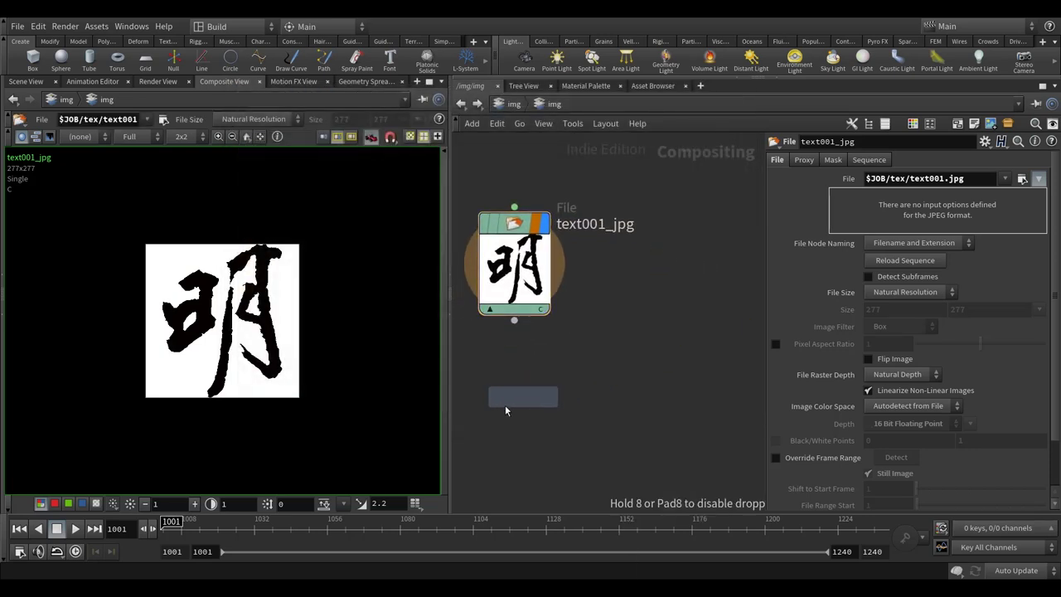
click(504, 405)
click(504, 388)
click(514, 320)
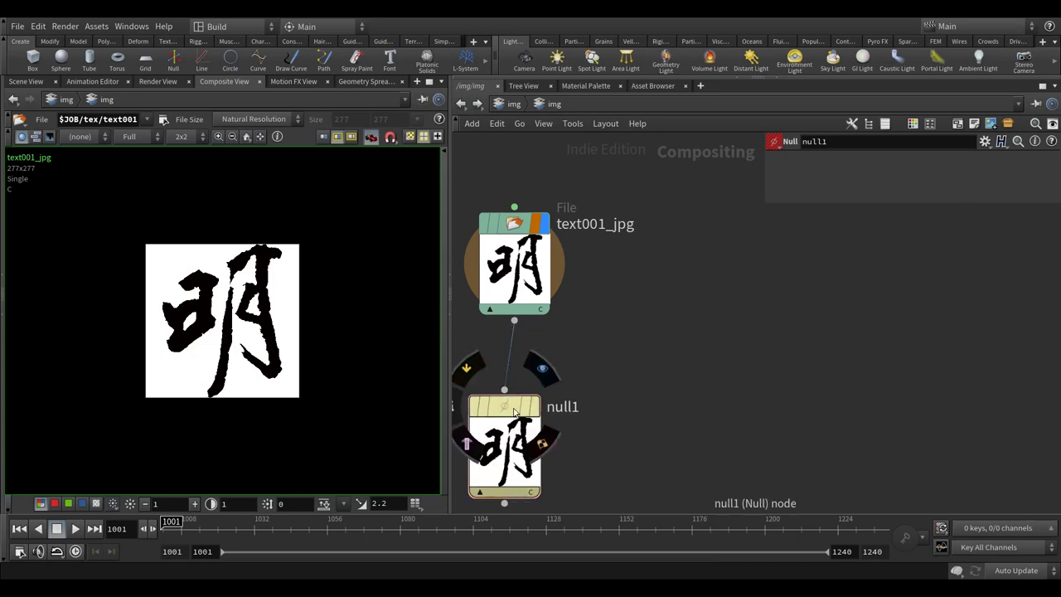
drag(494, 421, 504, 421)
- Rename the Null node as OUT_text01
key(F2)
text(OUT_text01)
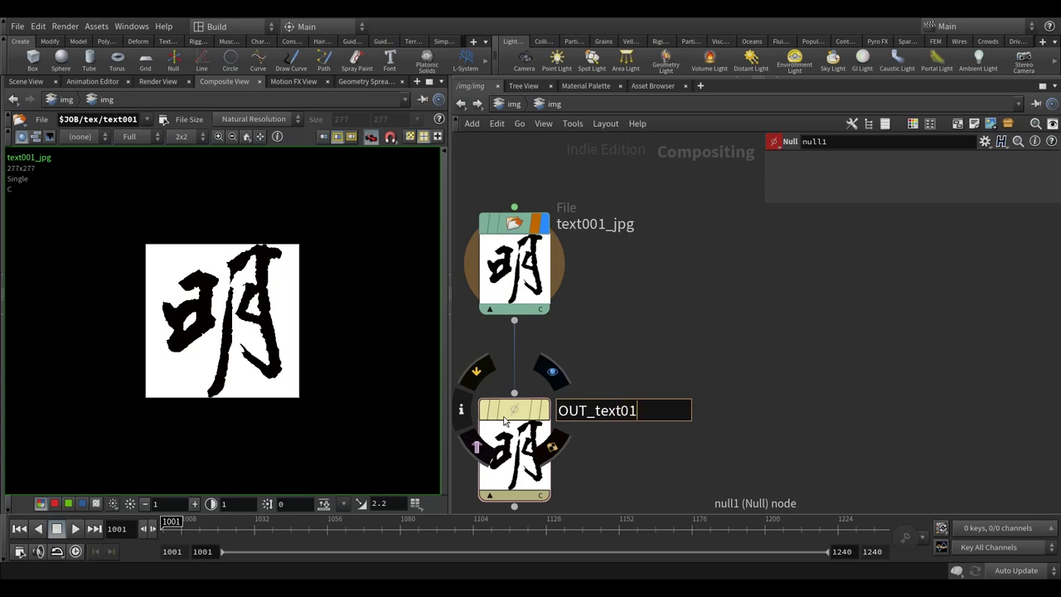
key(Return)
- Duplicate the text001_jpg and OUT_text01 node pair and place the copy level beside the original
scroll(603, 379, down, 4)
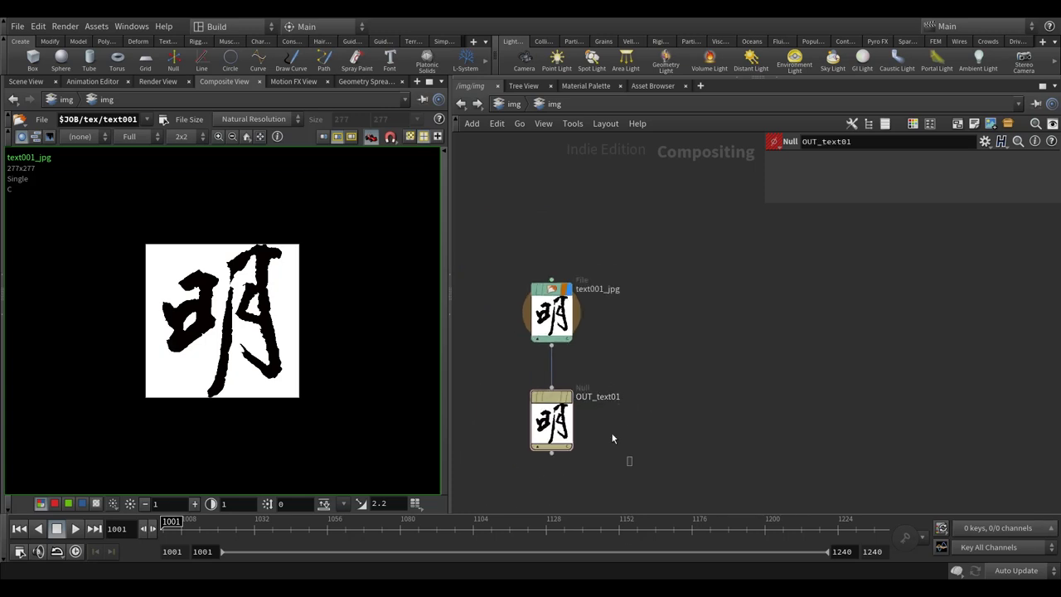
drag(626, 455, 550, 261)
key(ctrl+c)
key(ctrl+v)
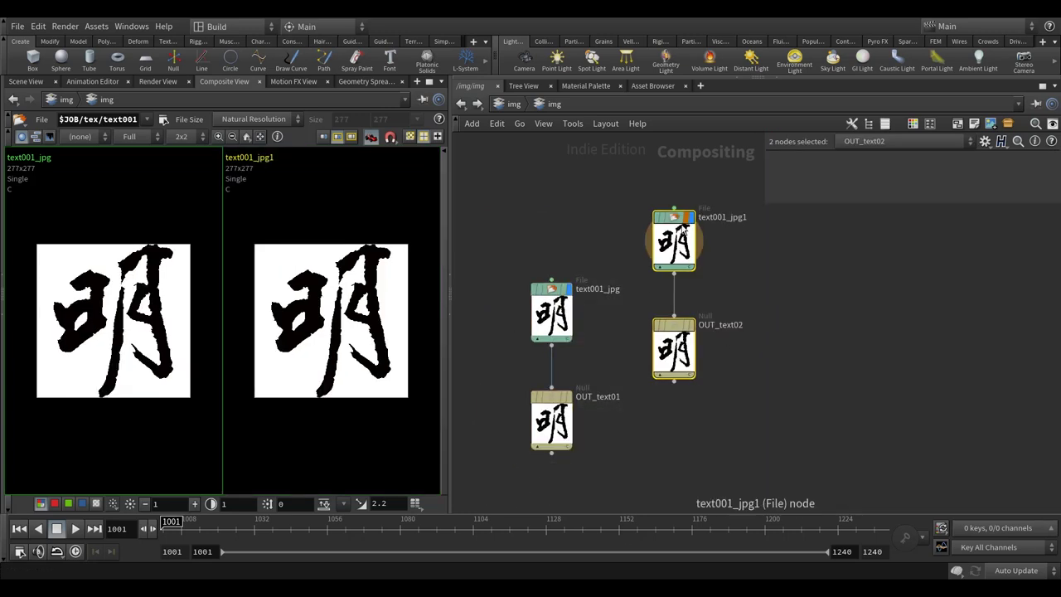
click(680, 288)
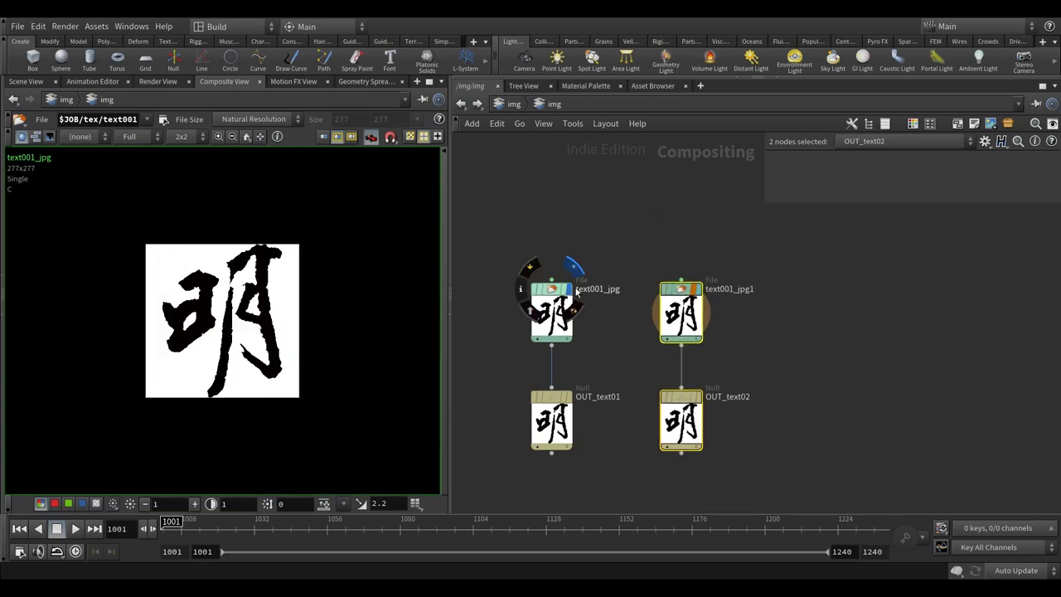
middle_drag(667, 243, 649, 240)
click(649, 239)
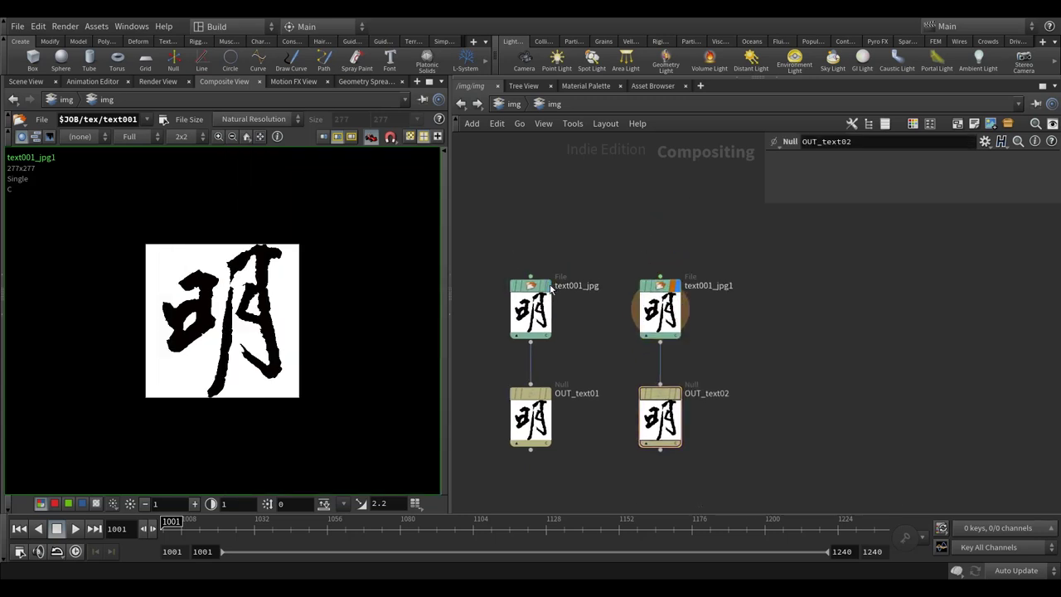
- Load text002.jpg from $JOB/tex into the duplicated File node
click(660, 305)
click(1023, 179)
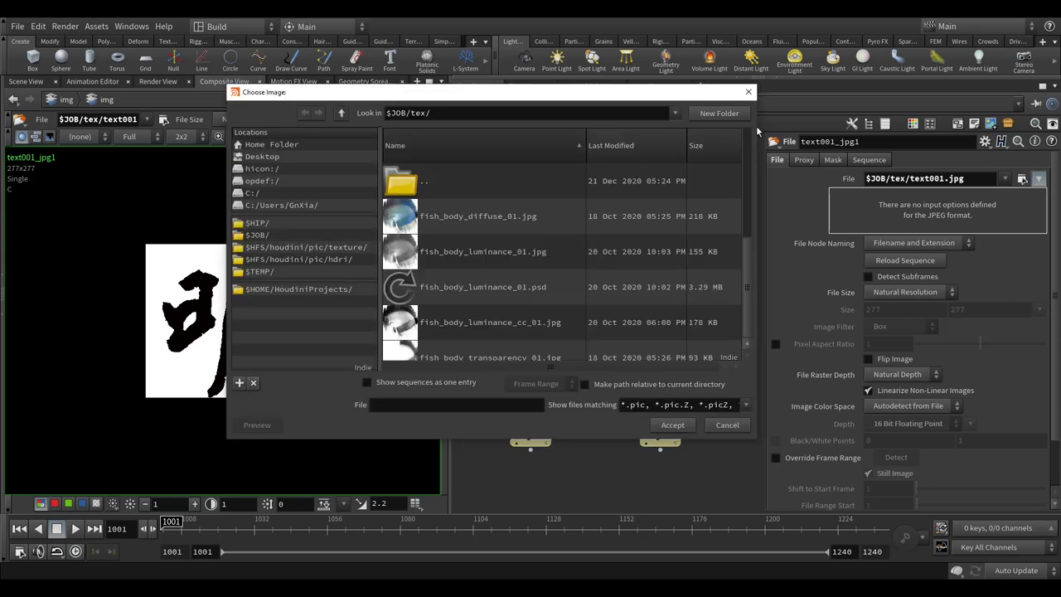
scroll(475, 331, down, 1)
click(475, 327)
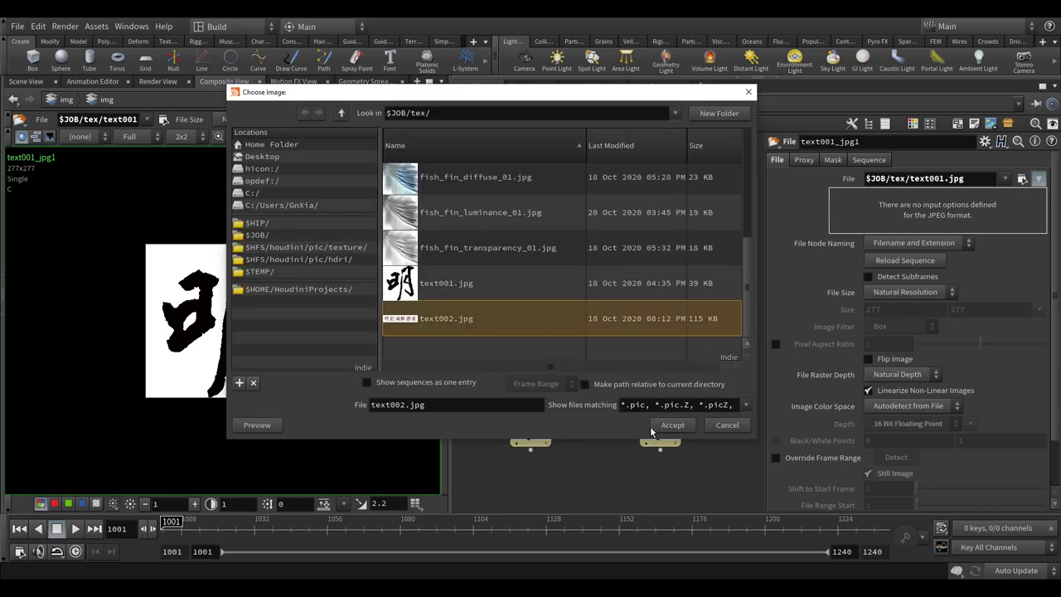
click(672, 425)
- Make OUT_text01 the displayed compositing node after previewing OUT_text02, and return to the 3D scene view
click(663, 350)
click(533, 348)
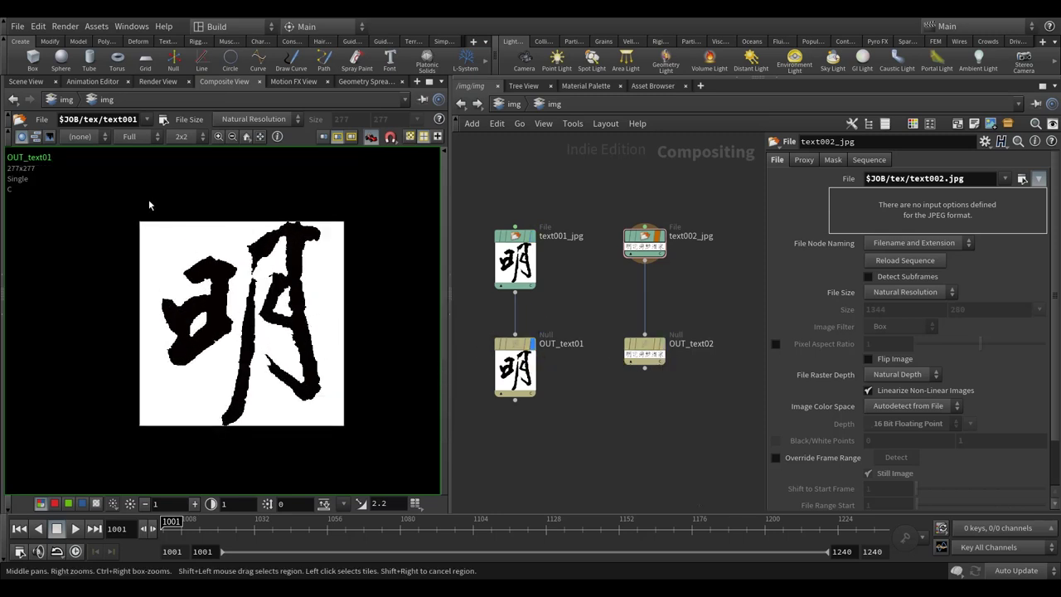
click(32, 81)
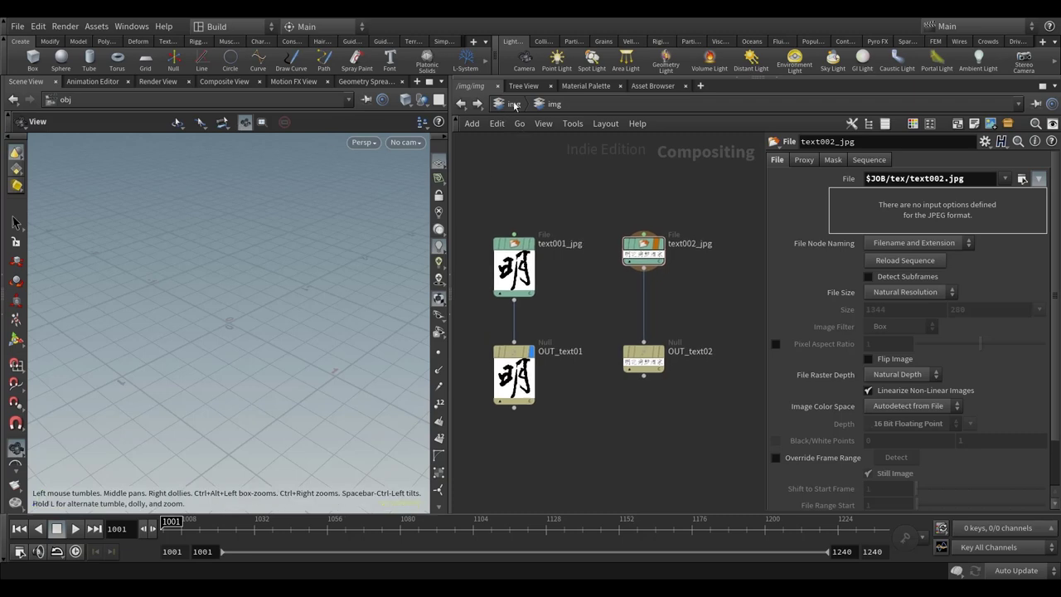
- Switch the network to the object level and set the viewport background color scheme to Dark
click(514, 105)
click(515, 108)
click(539, 164)
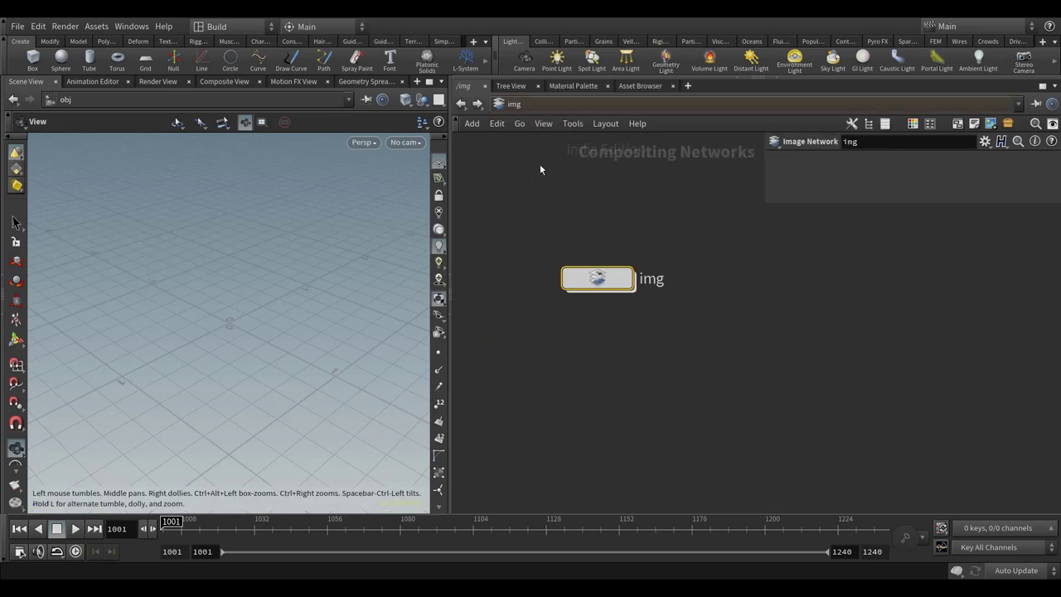
key(d)
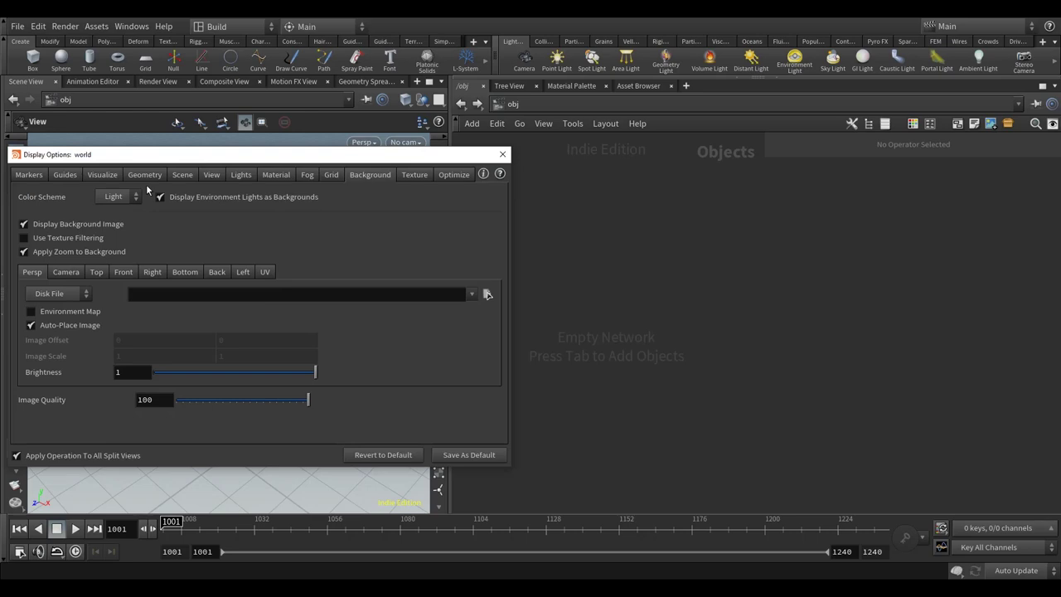
click(116, 197)
click(108, 207)
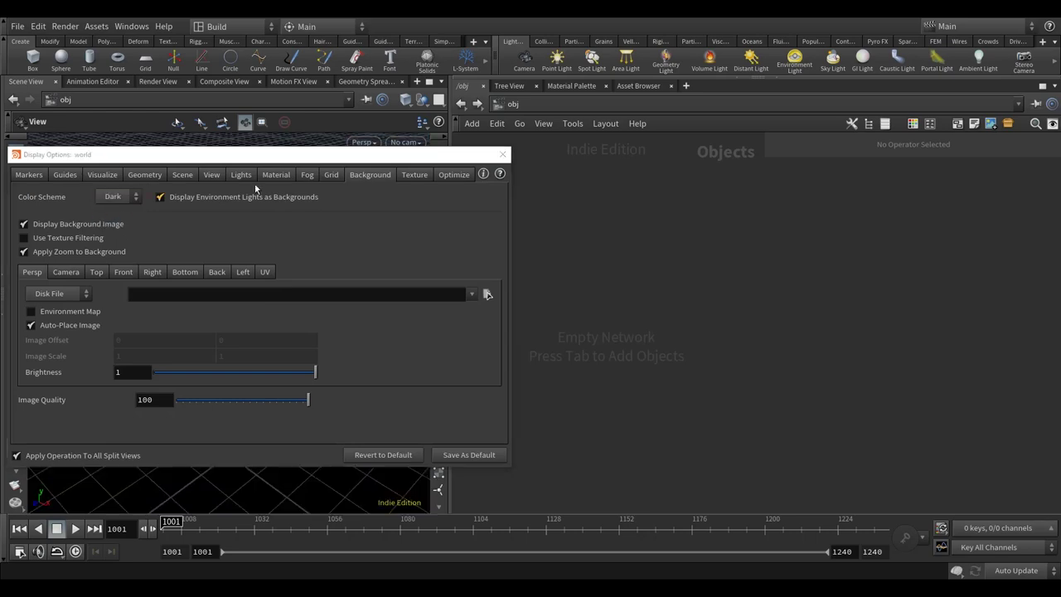
click(502, 156)
- Add a Geometry object to the empty object network and name it text01
key(Tab)
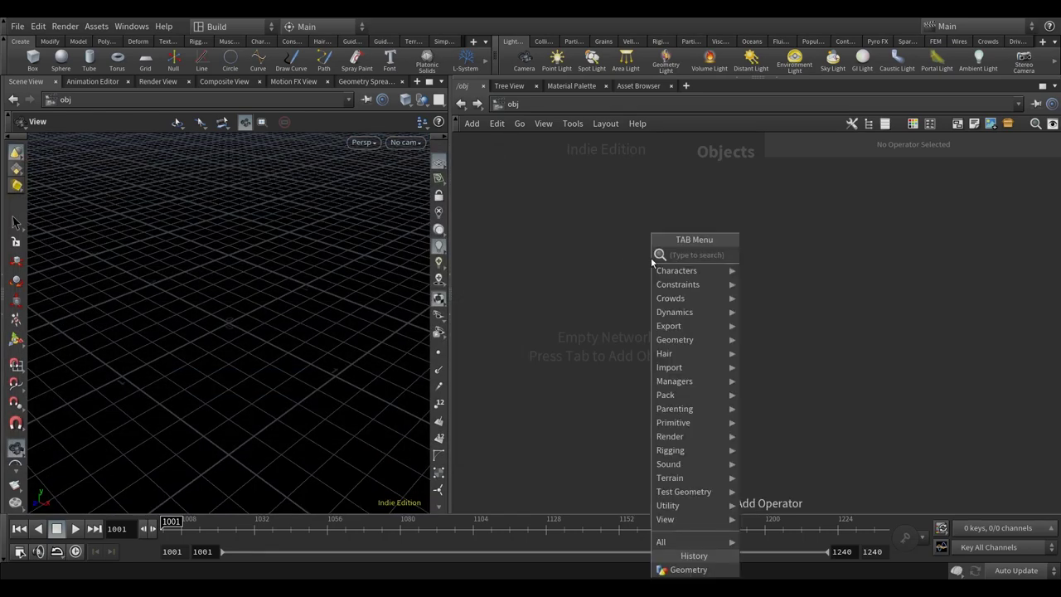
text(geo)
click(796, 254)
click(597, 250)
double_click(682, 250)
text(text01)
key(Return)
scroll(609, 273, down, 3)
- Enter the text01 object and add a Trace node to its empty geometry network
mouse_move(578, 270)
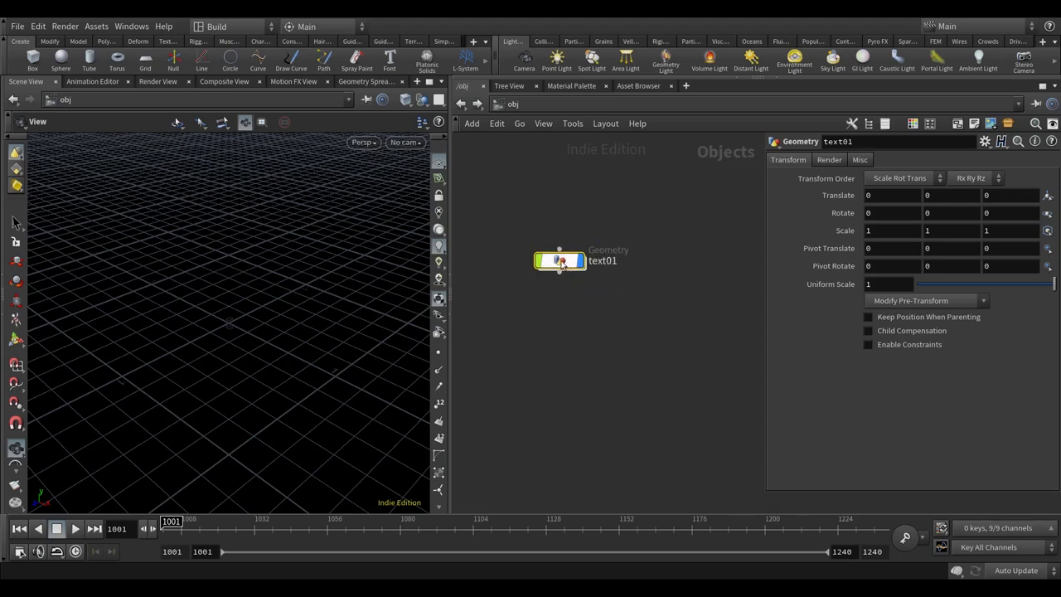
double_click(571, 266)
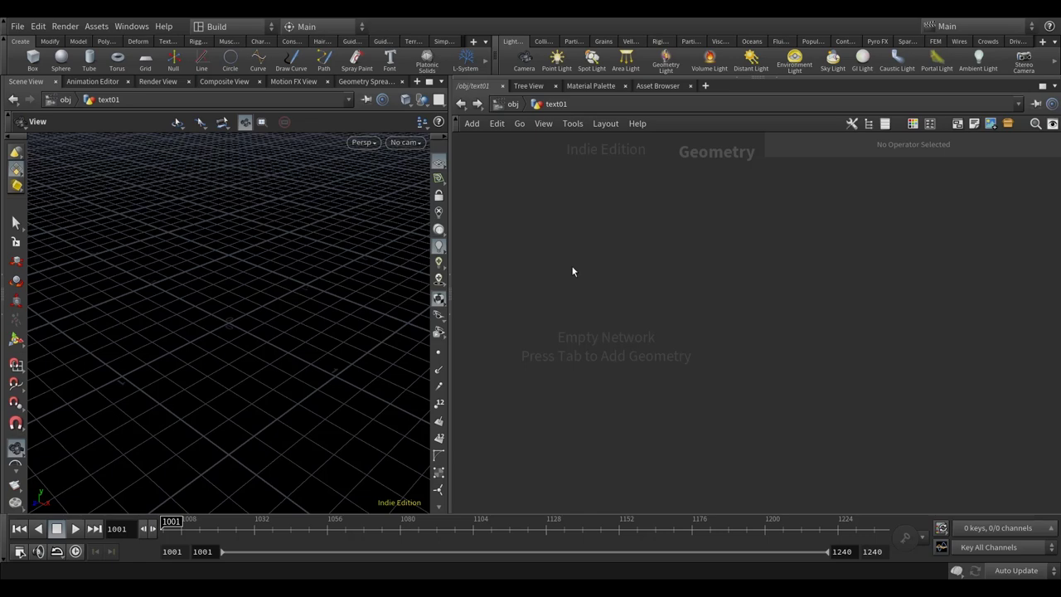
key(Tab)
text(tr)
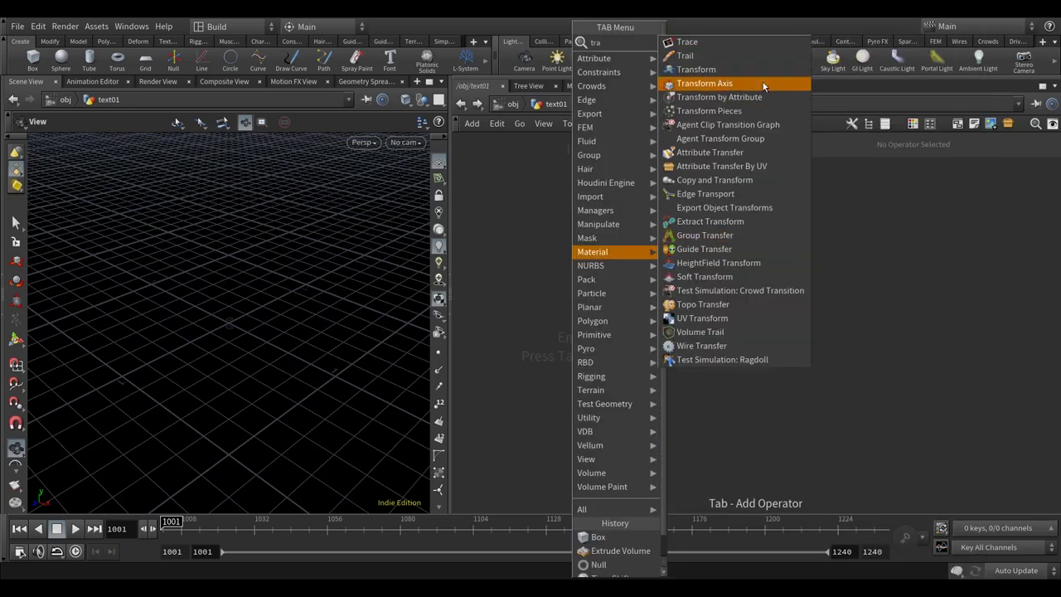
click(742, 42)
click(606, 243)
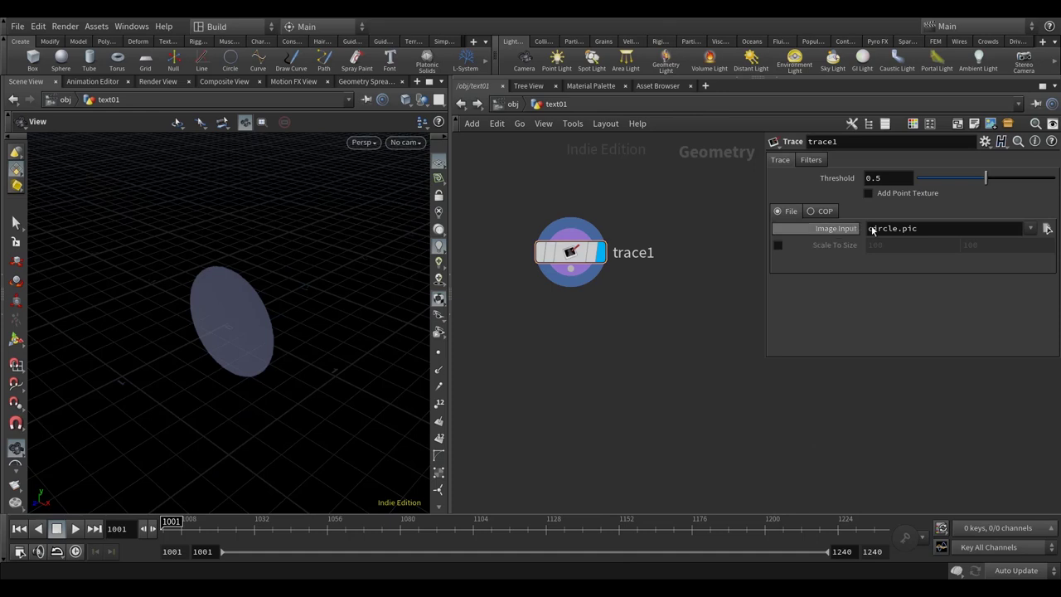
- Make the Trace node read its image from the compositing output /img/img/OUT_text01
click(822, 215)
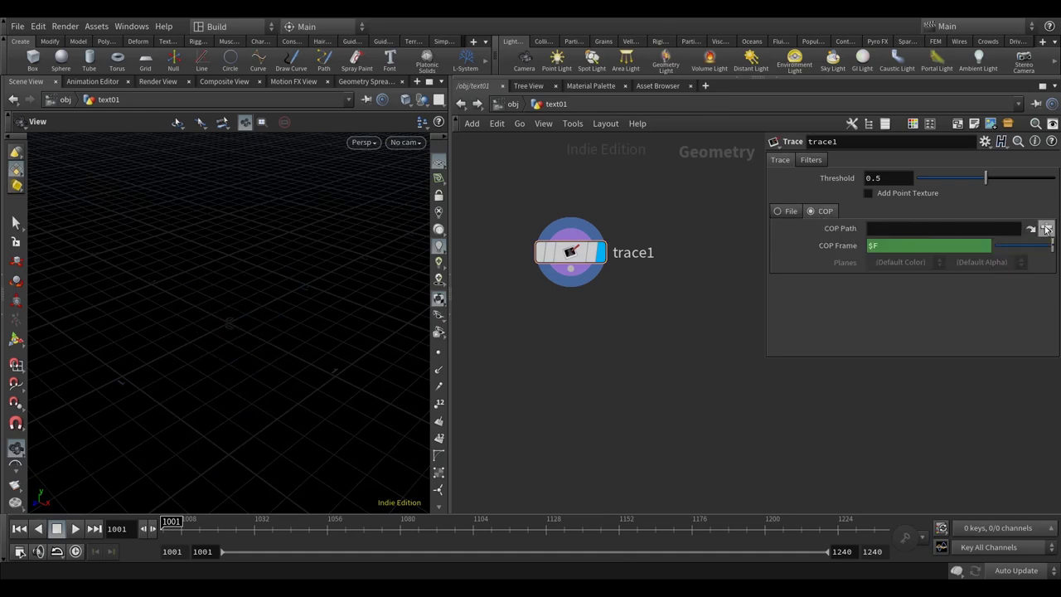
click(1046, 229)
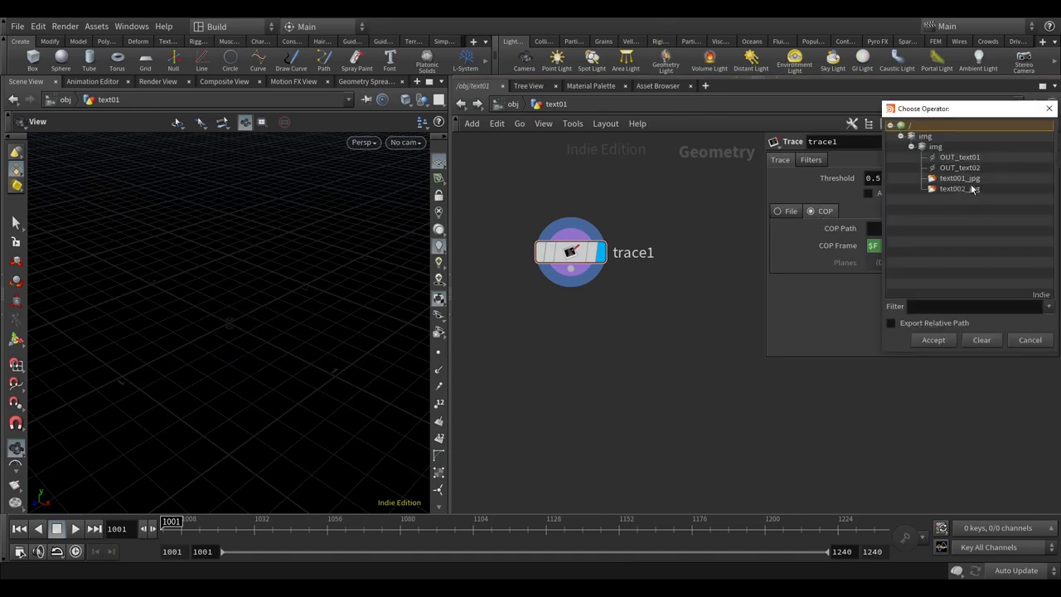
click(961, 158)
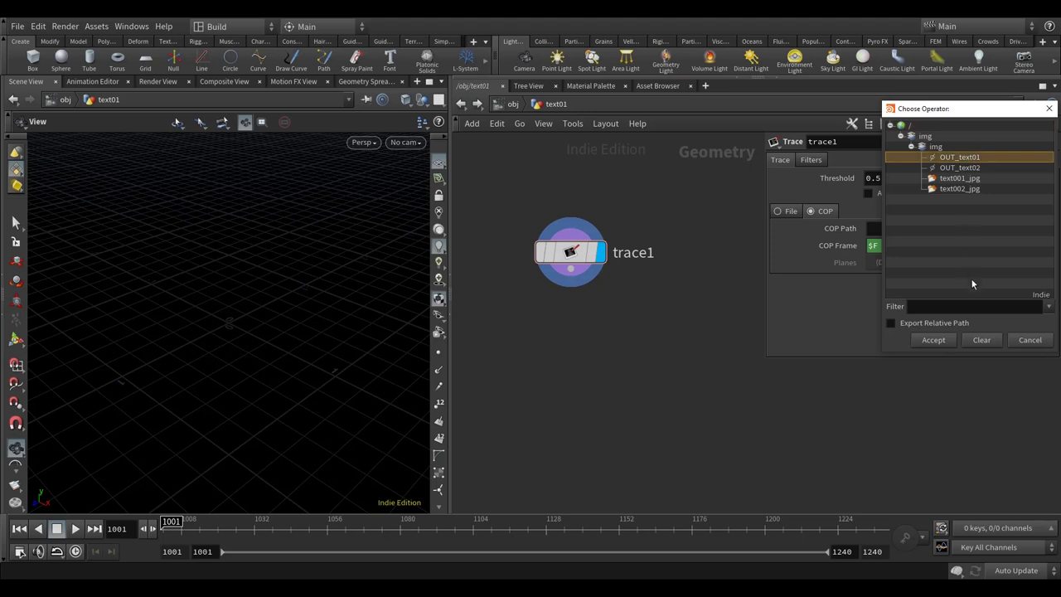
click(934, 340)
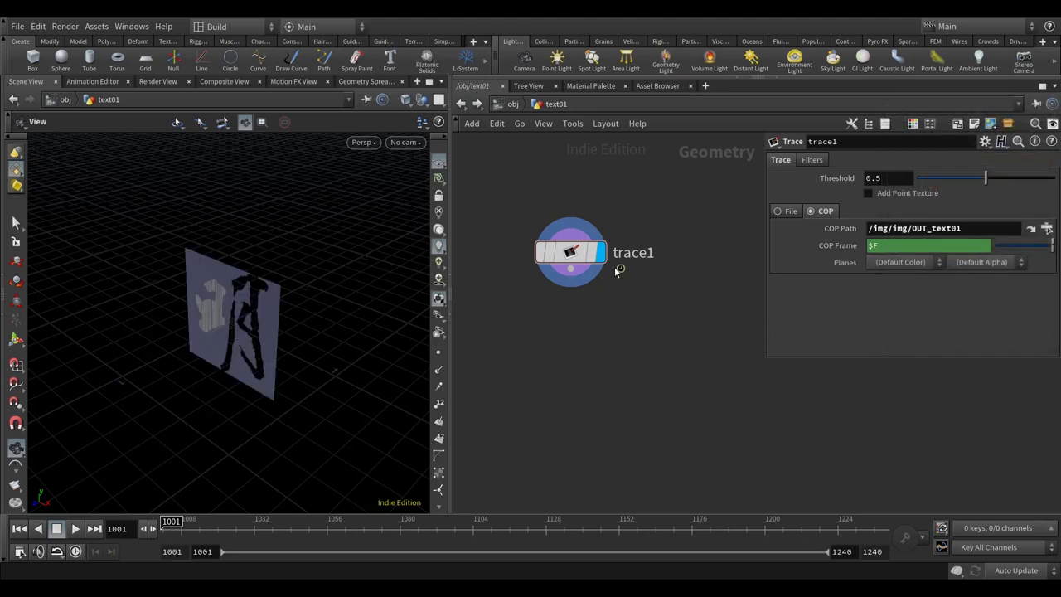
- Set the Trace filter's Boundary Color to White so only the character's strokes are traced
click(812, 161)
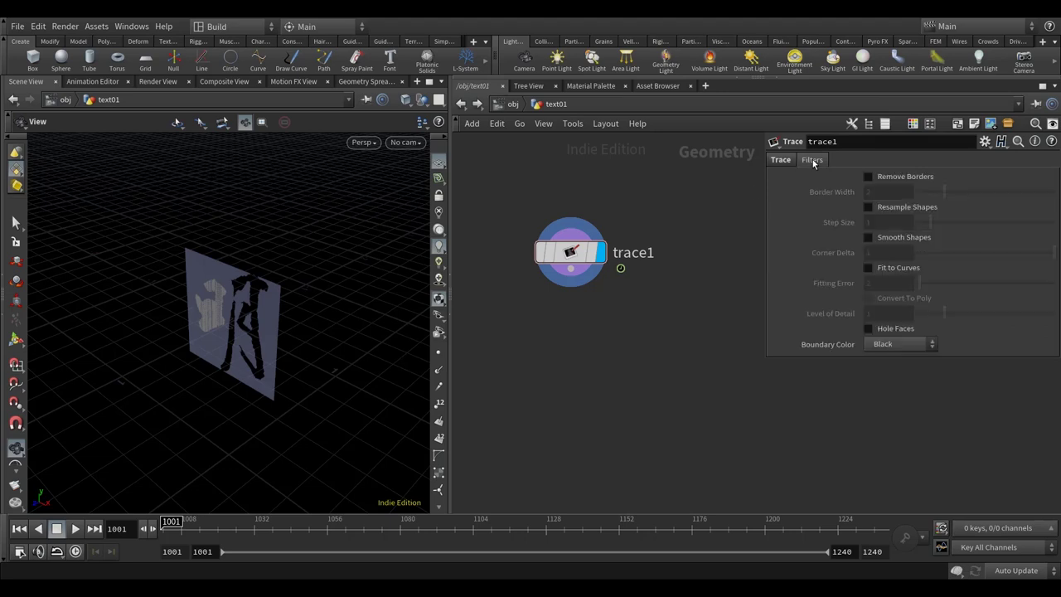
drag(301, 343, 662, 375)
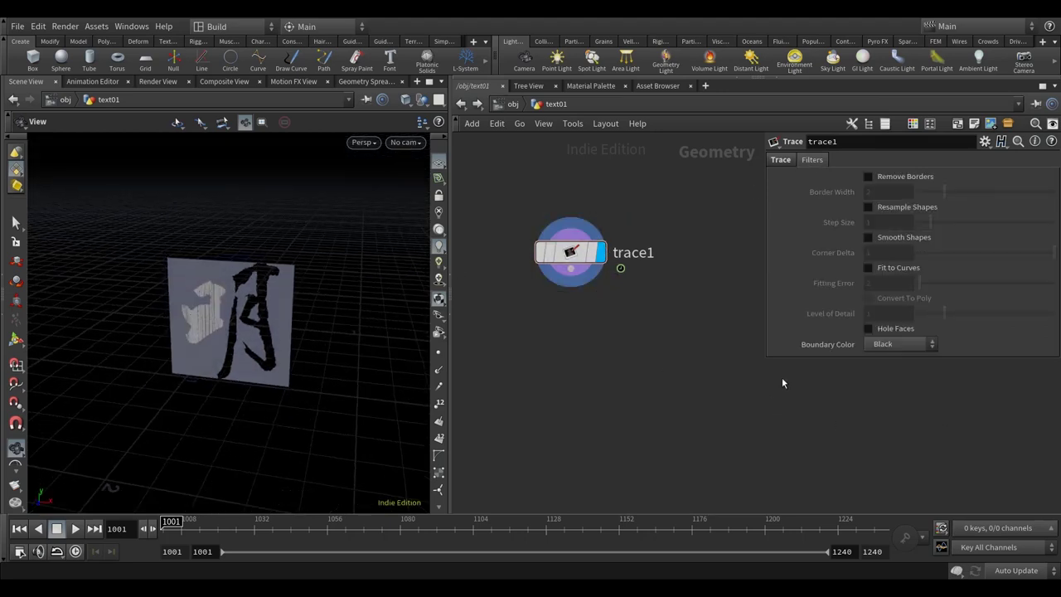
click(907, 345)
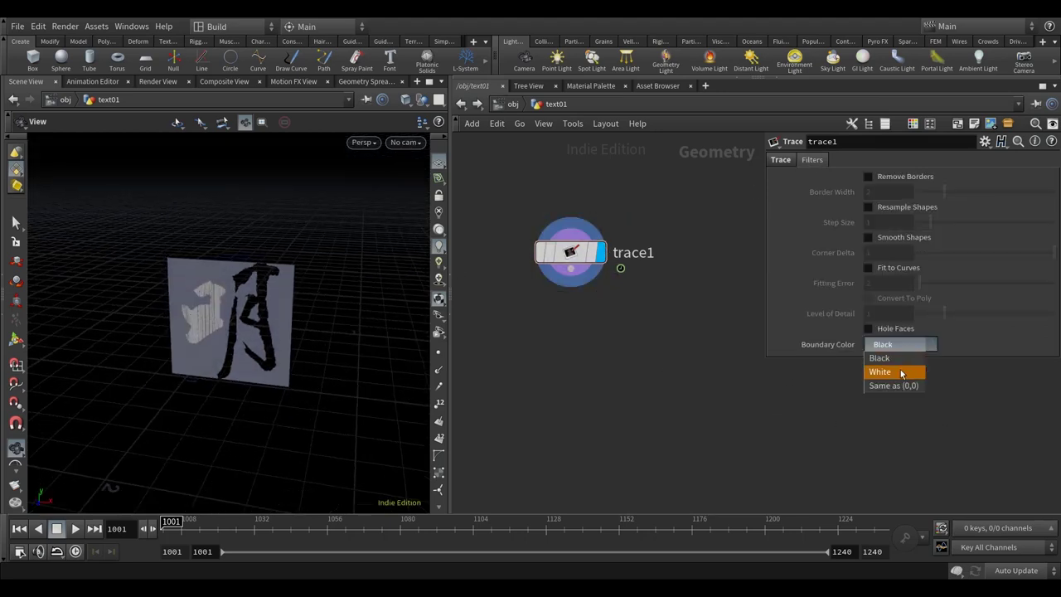
click(901, 373)
click(22, 223)
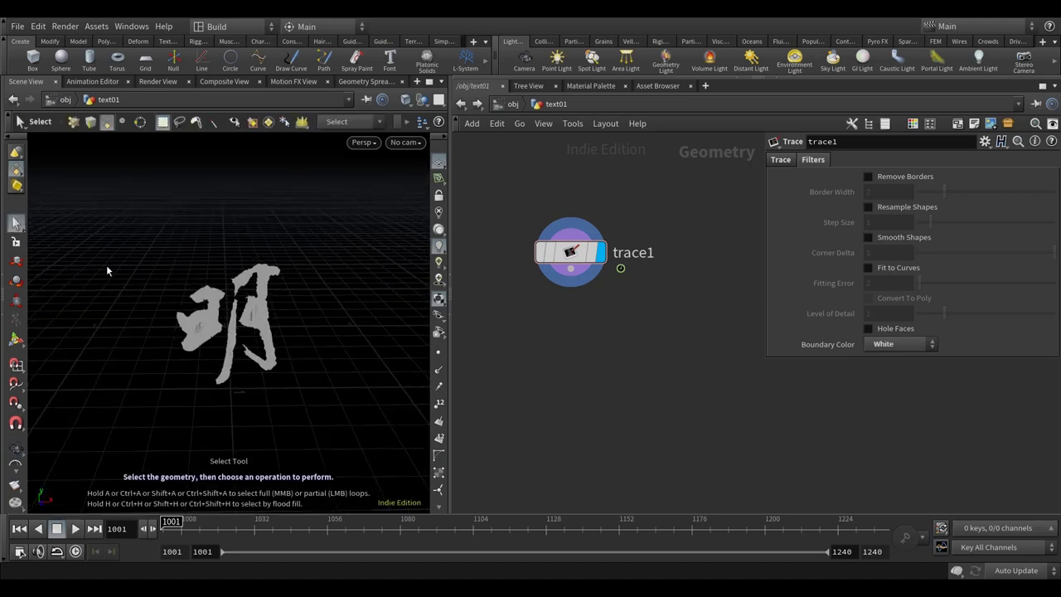
alt+drag(273, 328, 303, 336)
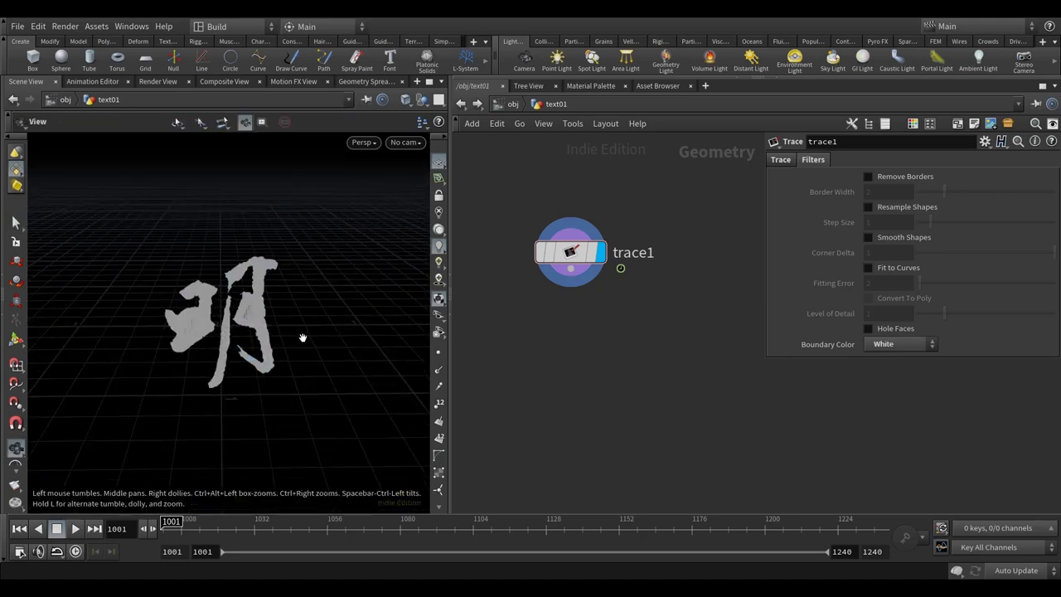
- Enable Hole Faces on the Trace node to cut out the character's enclosed areas
click(883, 332)
key(Escape)
mouse_move(308, 360)
mouse_down()
mouse_move(289, 360)
mouse_move(307, 356)
mouse_up()
drag(172, 347, 296, 331)
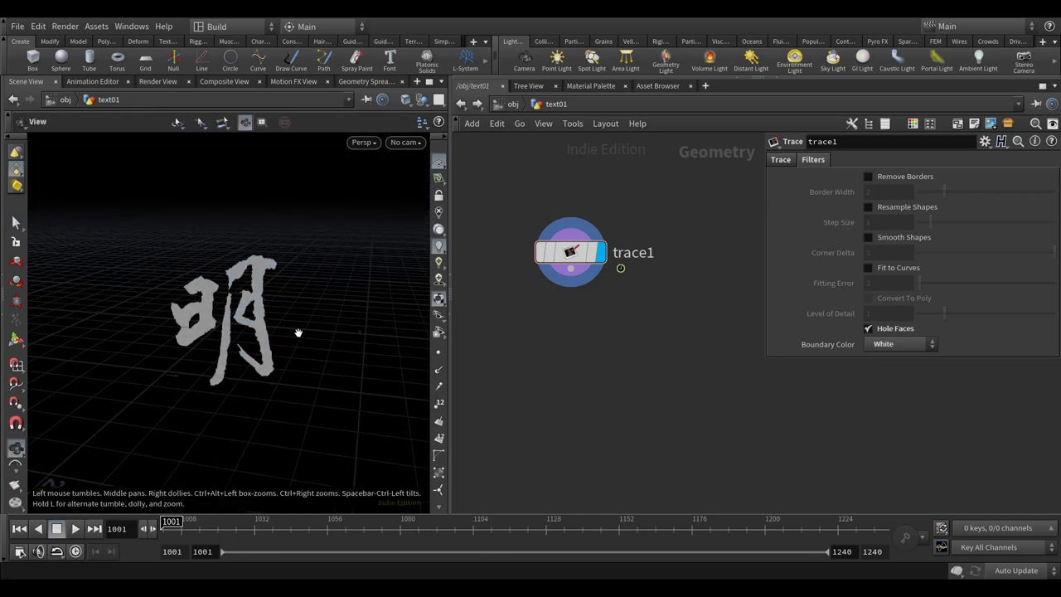
middle_click(586, 250)
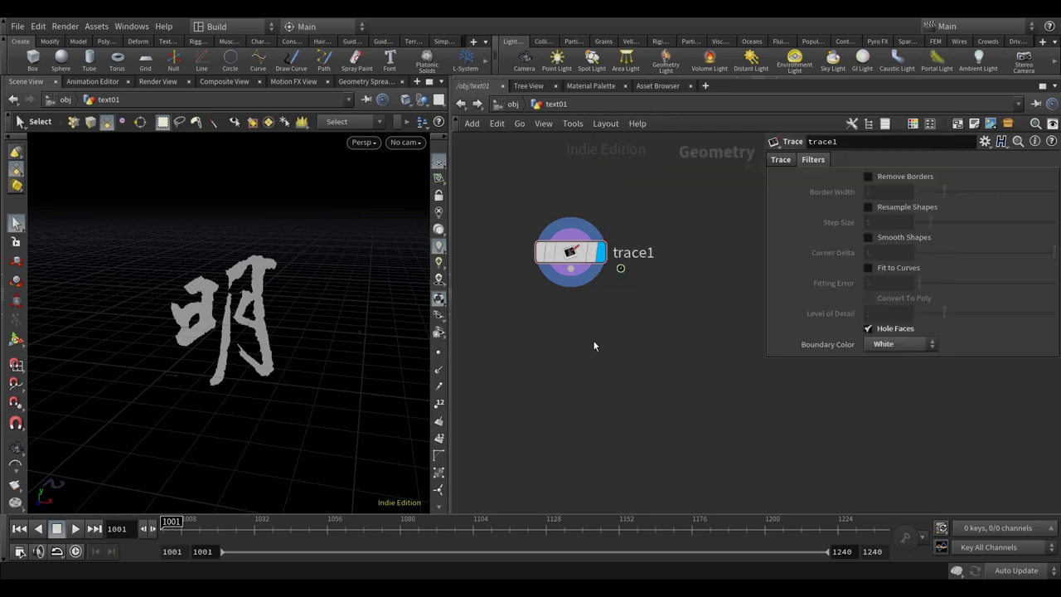
- Add a Time Shift node below trace1, connect it to the trace output and make it the displayed node
key(Tab)
text(time)
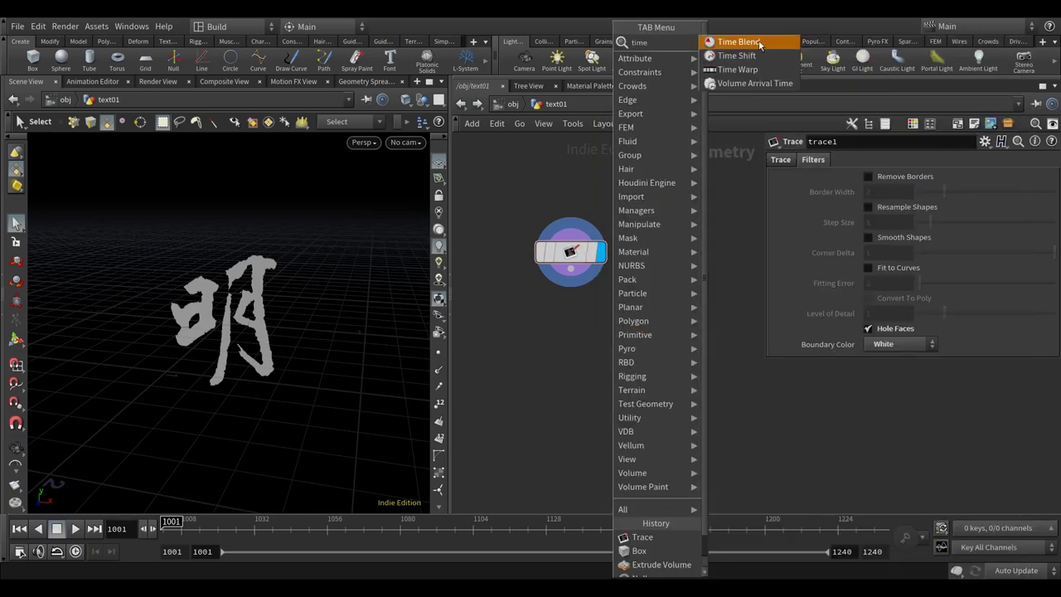
click(720, 55)
click(595, 357)
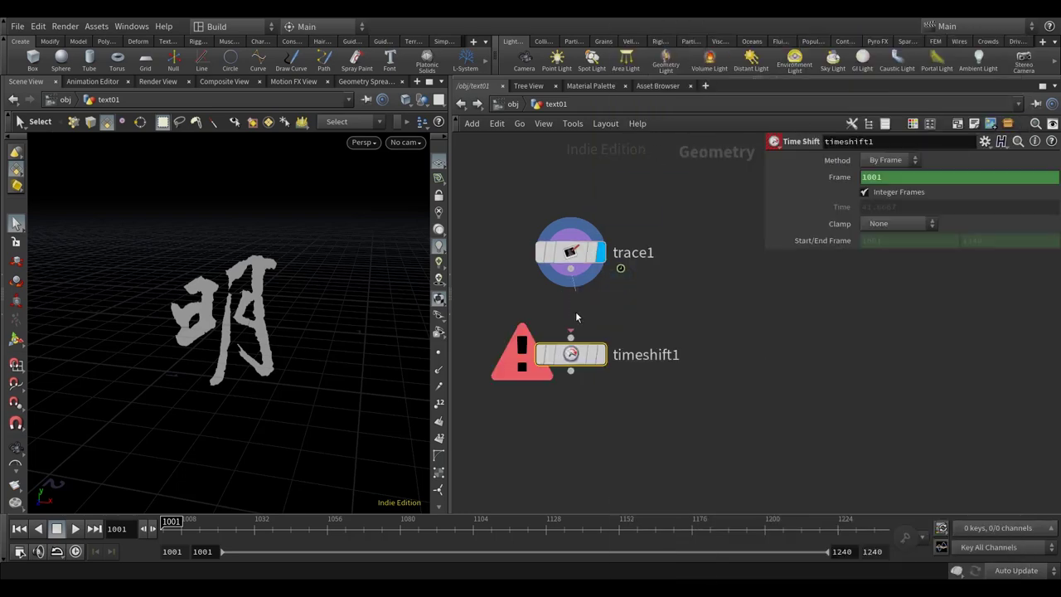
click(600, 355)
- Set the Time Shift frame to the expression $FSTART
click(839, 177)
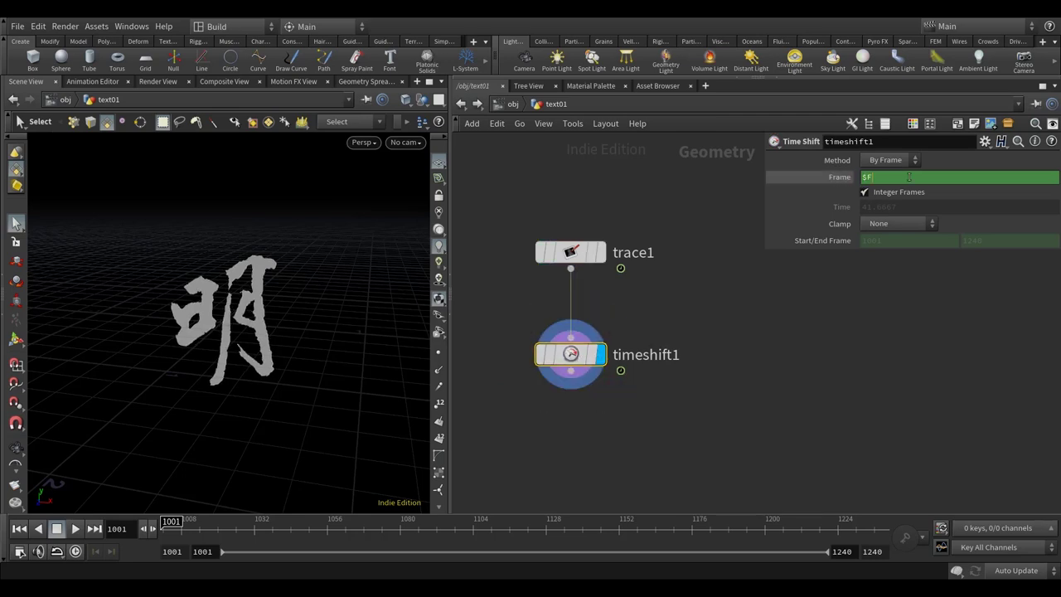
text(START)
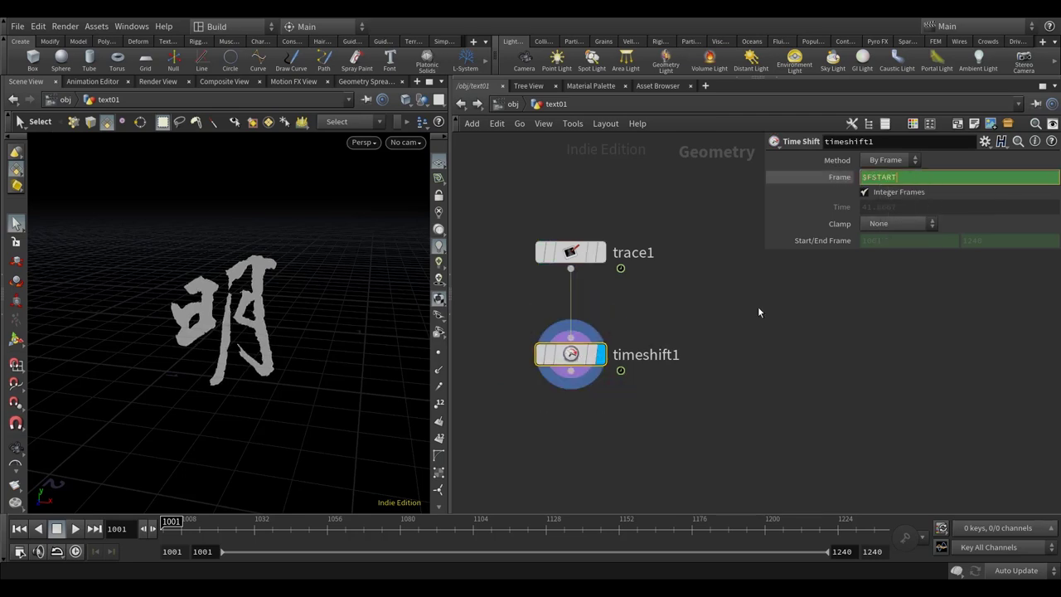
click(660, 346)
- Add a Null node connected below timeshift1 and name it TEXT
key(Tab)
text(nul)
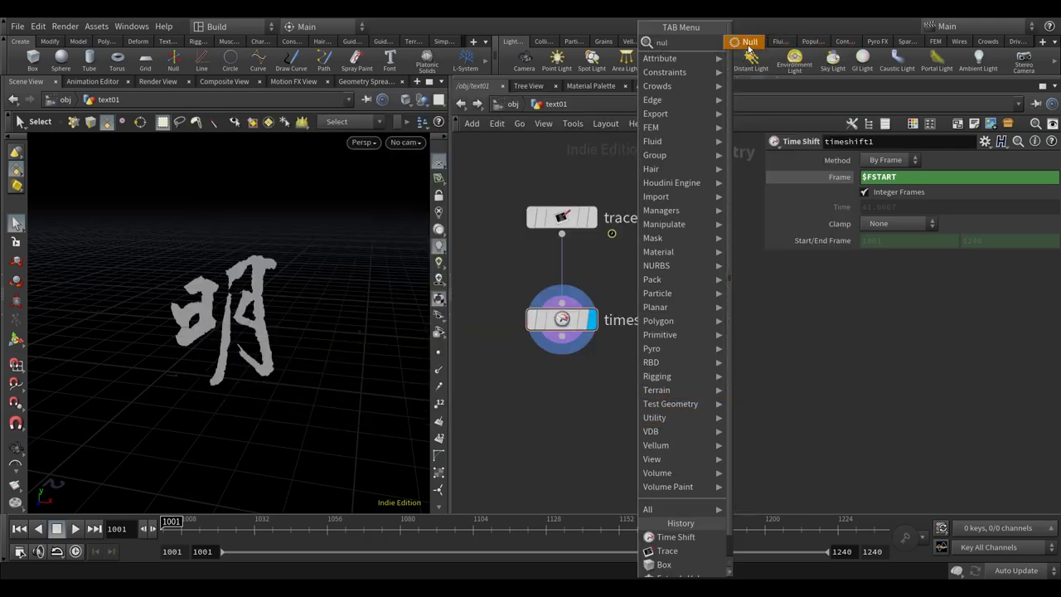
key(Return)
click(561, 423)
double_click(599, 424)
double_click(598, 424)
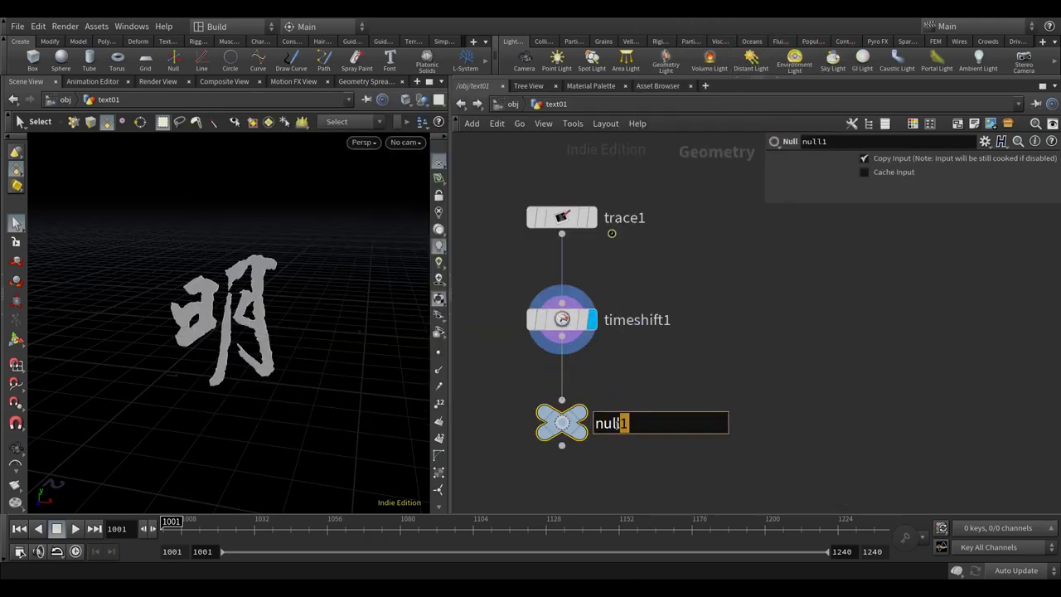
text(X)
text(EXT)
key(Return)
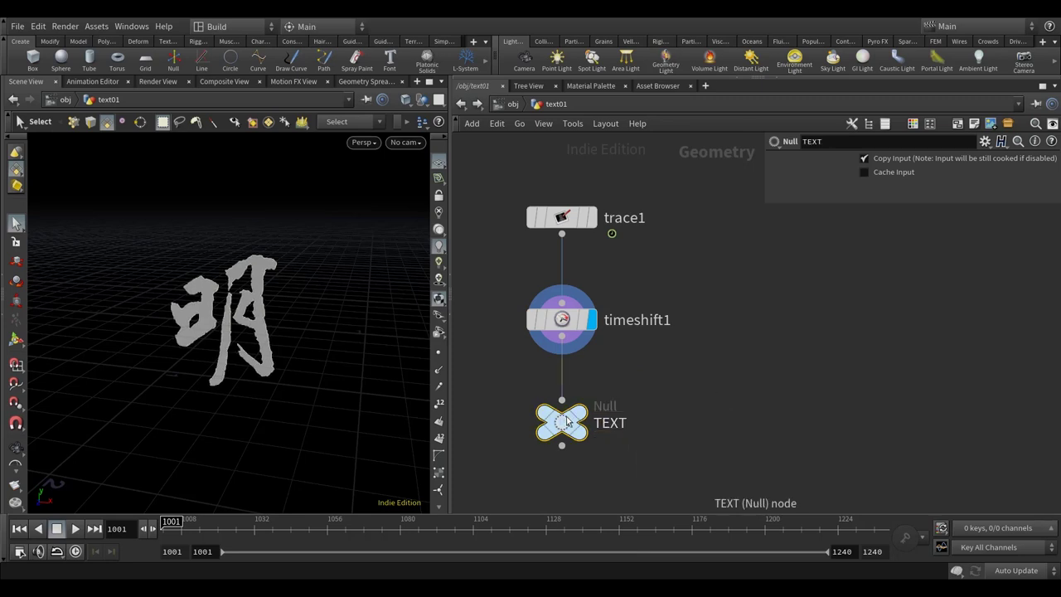
- Color the TEXT null red and make it the displayed node
key(c)
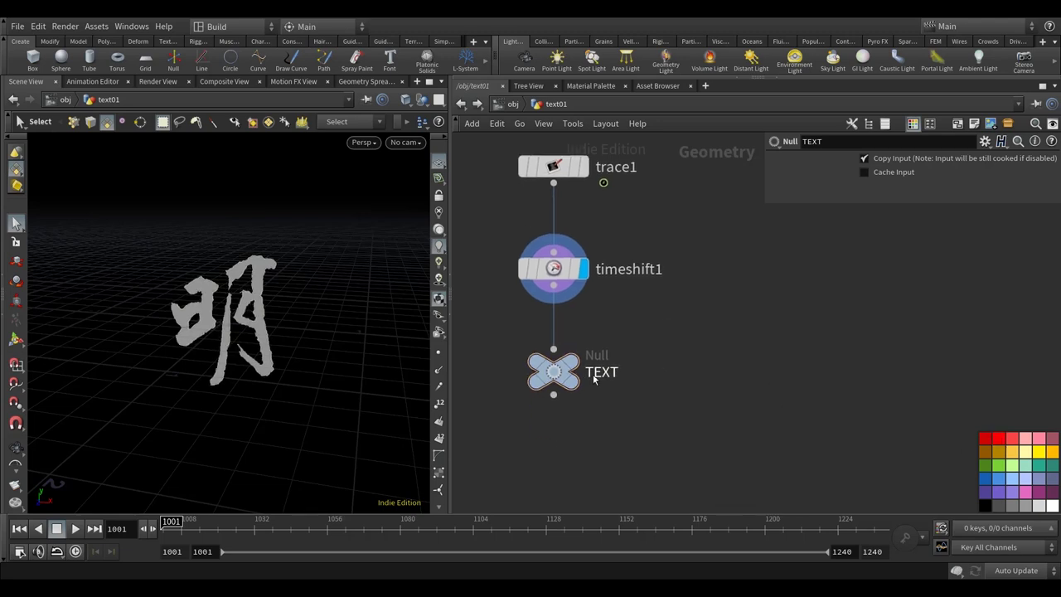
click(999, 439)
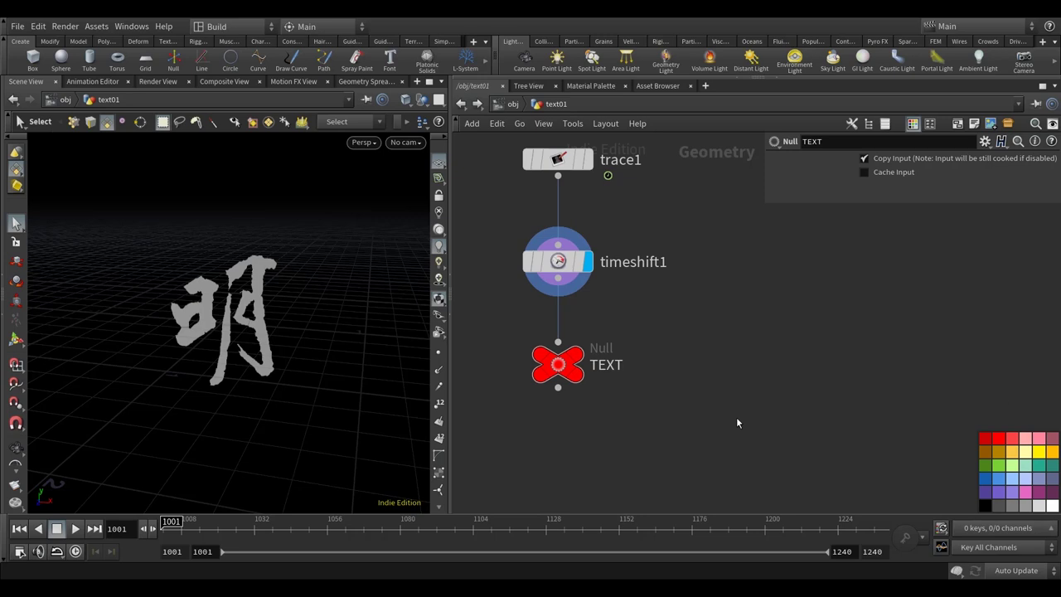
click(584, 315)
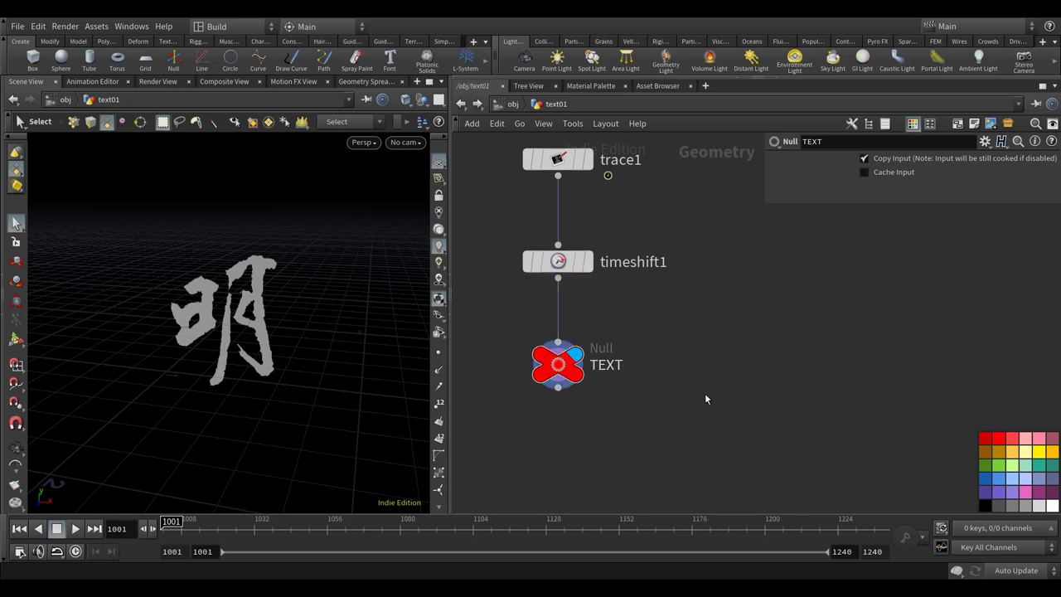
- Add an Extrude Volume node and connect its input to the TEXT null
key(Tab)
text(extrud)
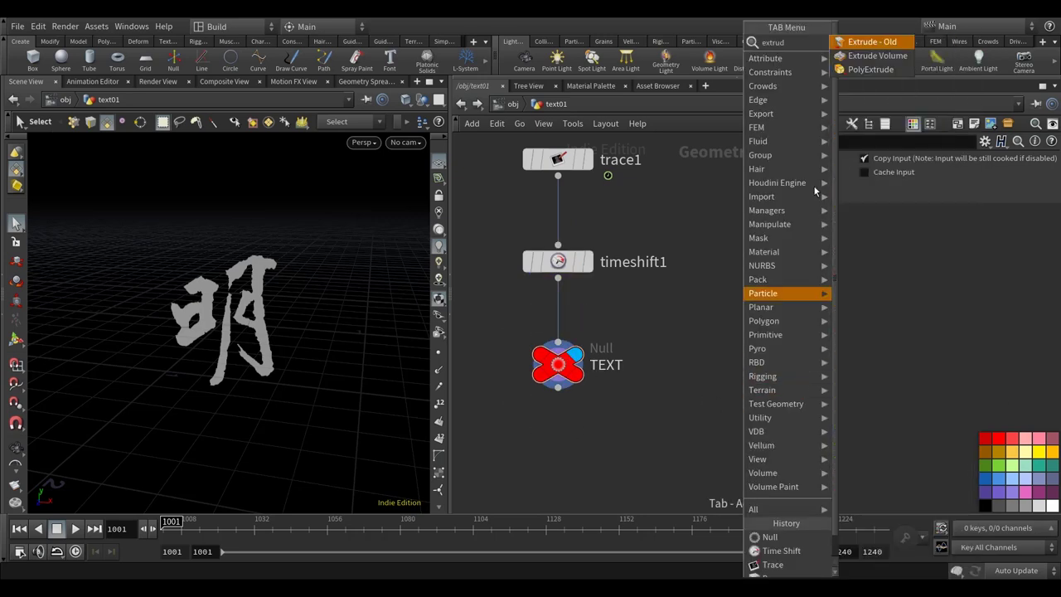
click(877, 55)
click(713, 447)
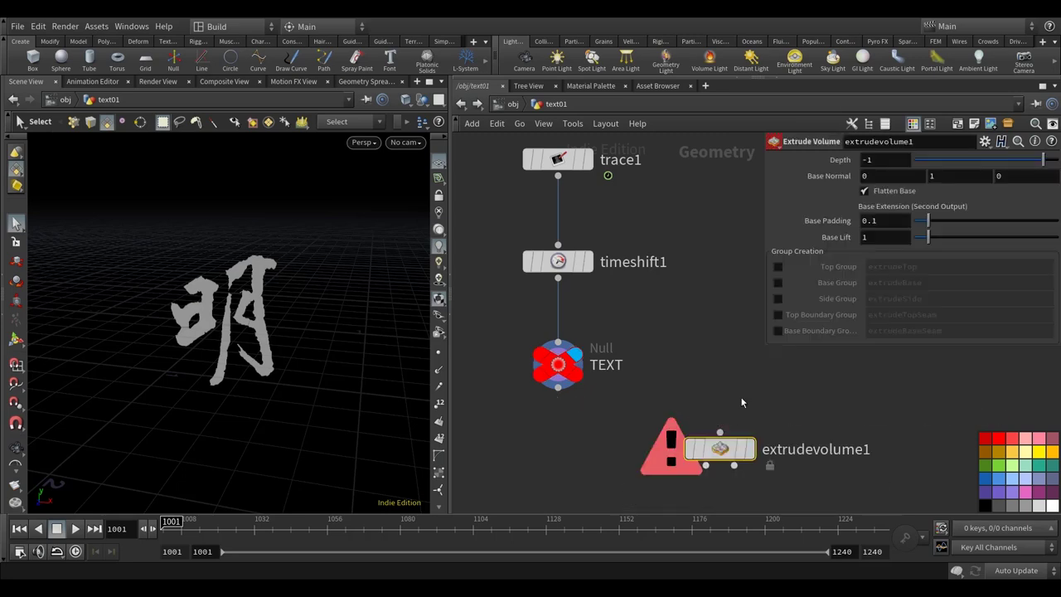
scroll(643, 375, down, 3)
scroll(630, 387, up, 5)
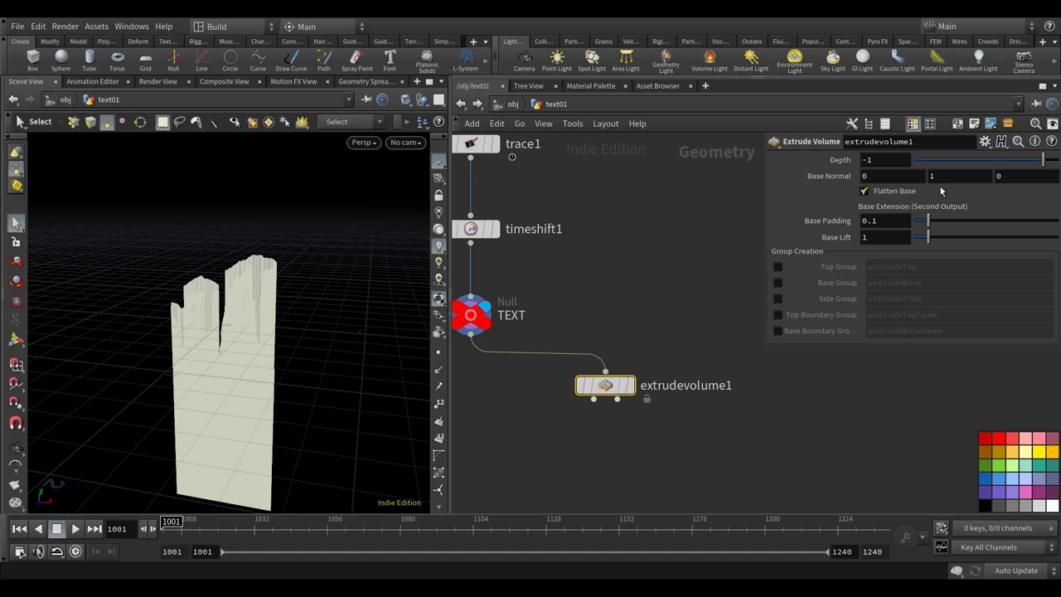
- Set the Extrude Volume base normal to 0, 0, 1 so the character extrudes along Z
text(1)
key(Return)
click(962, 175)
text(0)
key(Return)
- Set the Extrude Volume depth to -0.4 and inspect the thickness of the extruded character
drag(301, 334, 373, 389)
click(876, 162)
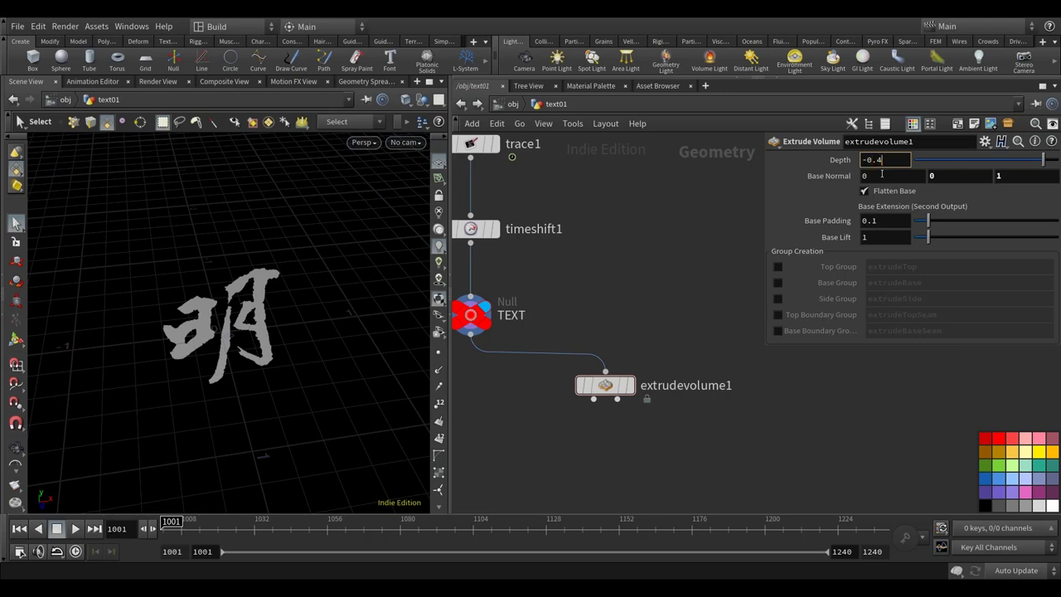
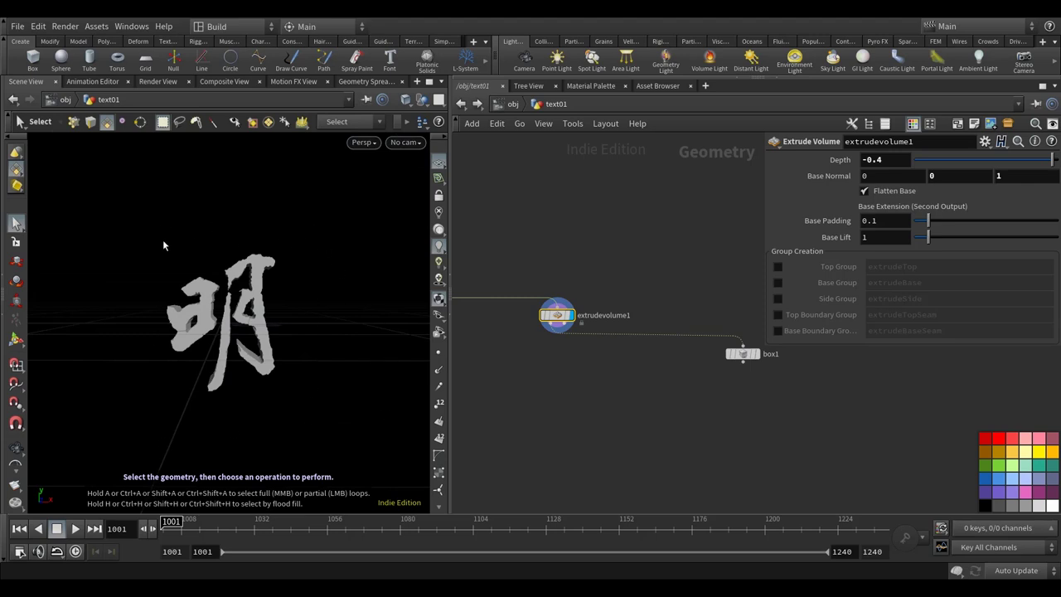
drag(214, 226, 182, 221)
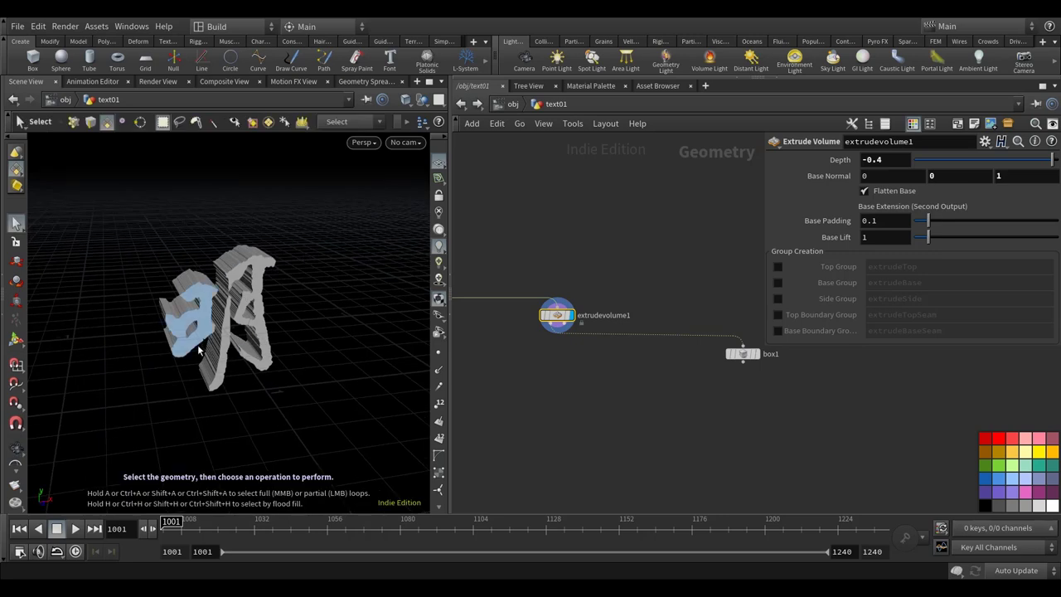
- Display the box node that bounds the extruded character and shift it slightly in the network
drag(295, 350, 344, 335)
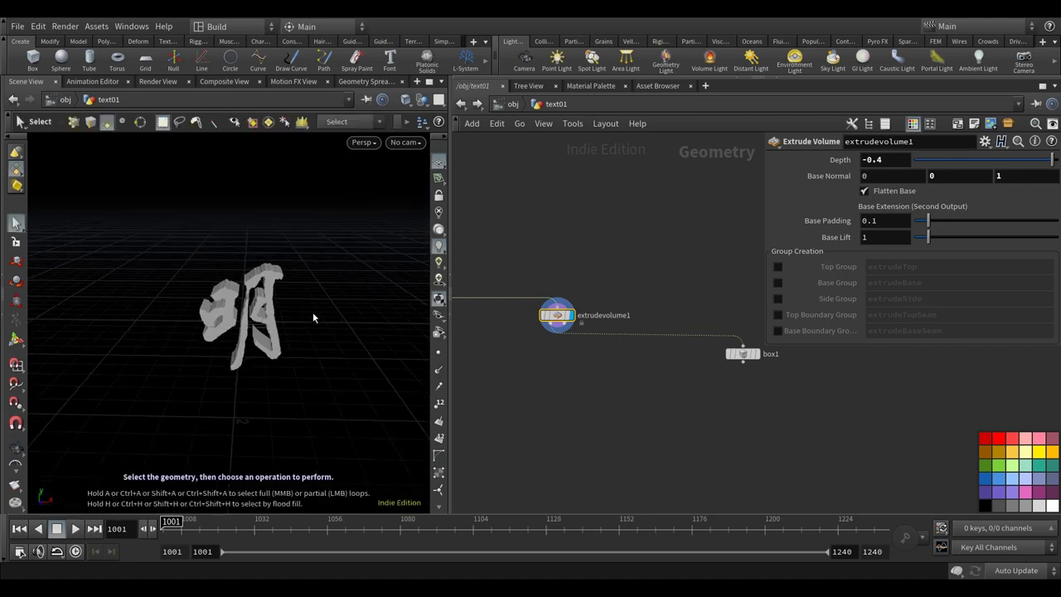
middle_drag(772, 414, 718, 417)
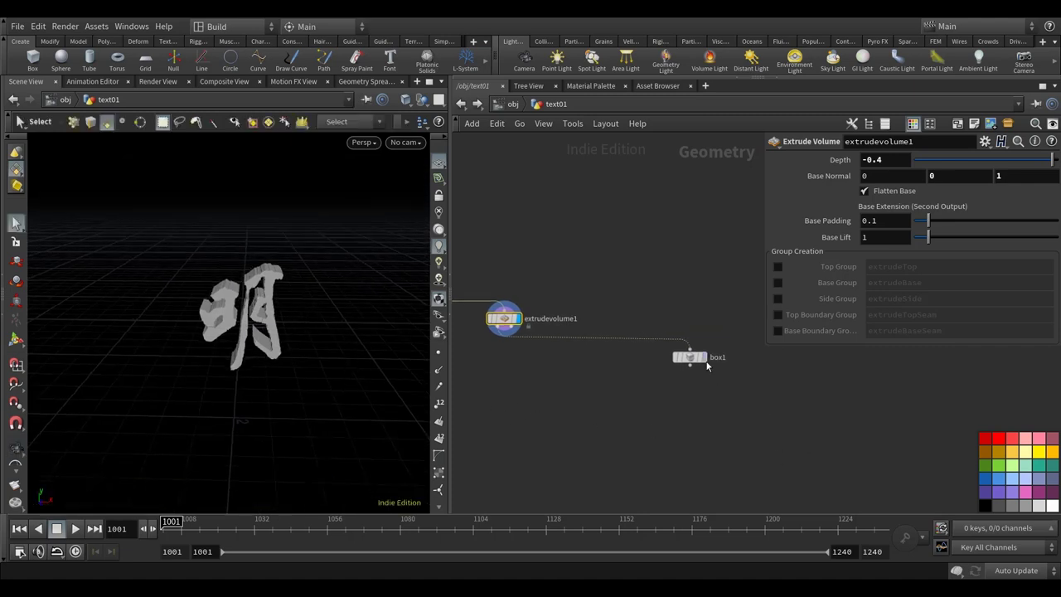
click(701, 356)
drag(693, 355, 706, 354)
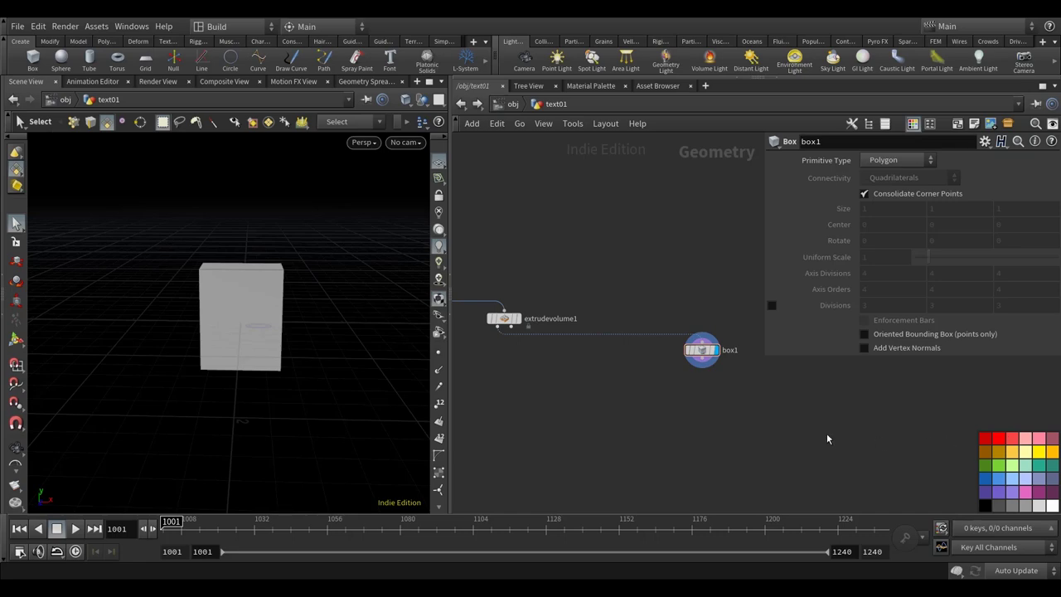
- Add a Transform node below the box node, wired to its output and displayed
key(Tab)
text(tras)
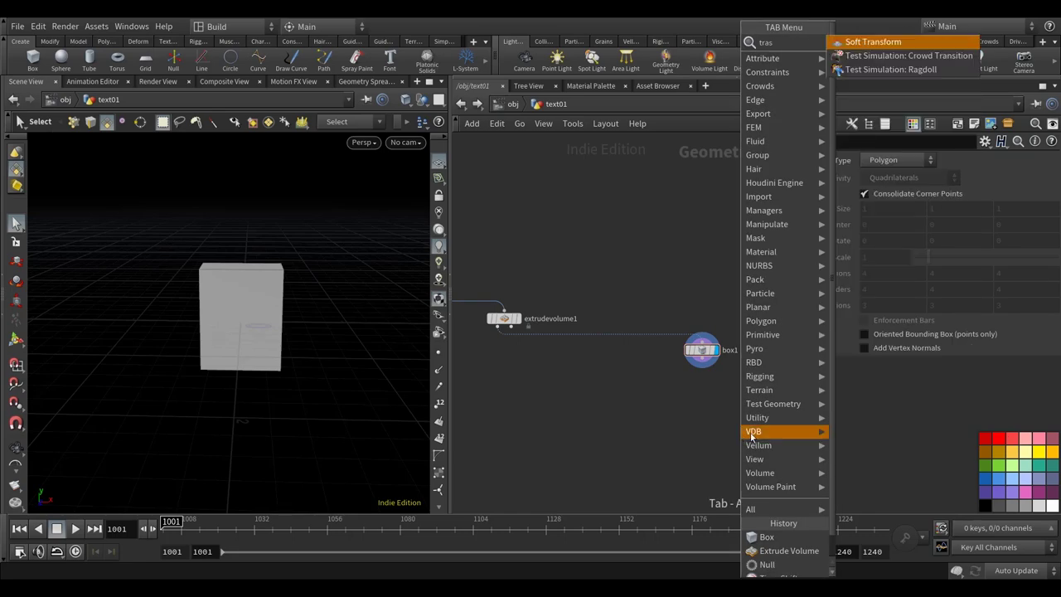
key(BackSpace)
text(s)
key(BackSpace)
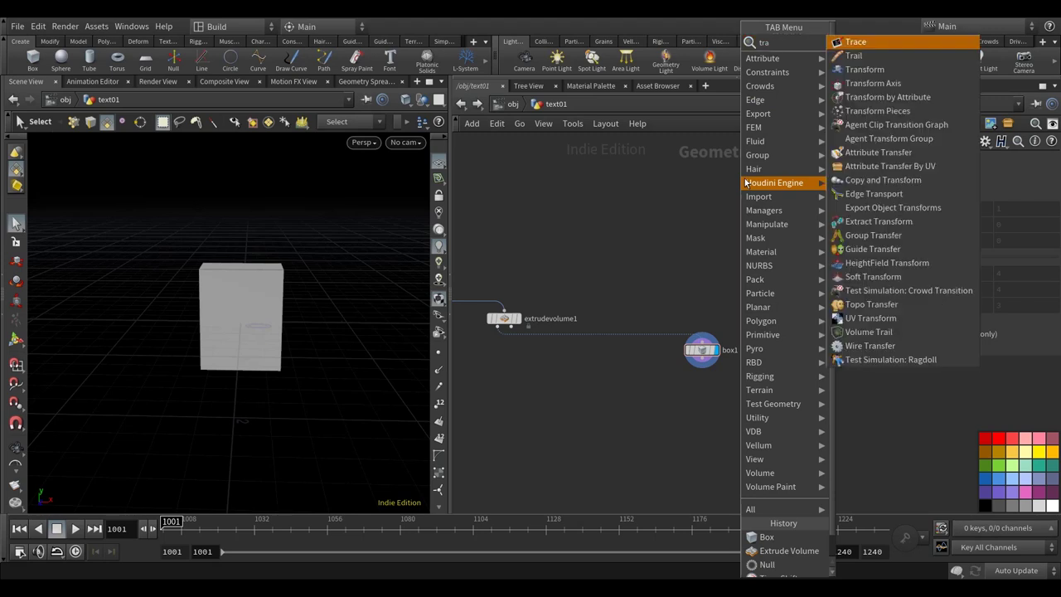
click(862, 43)
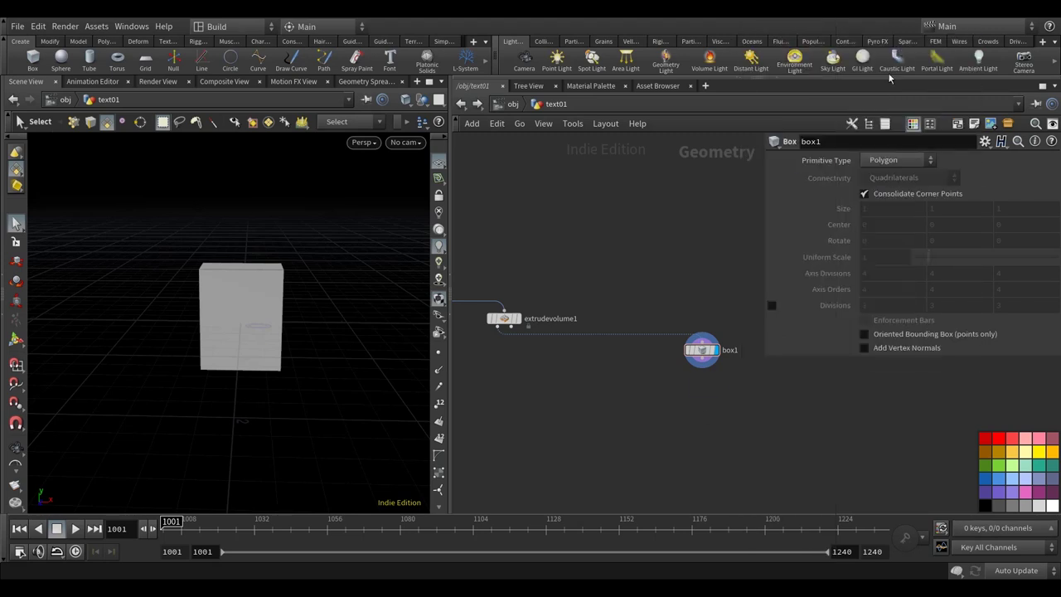
click(702, 401)
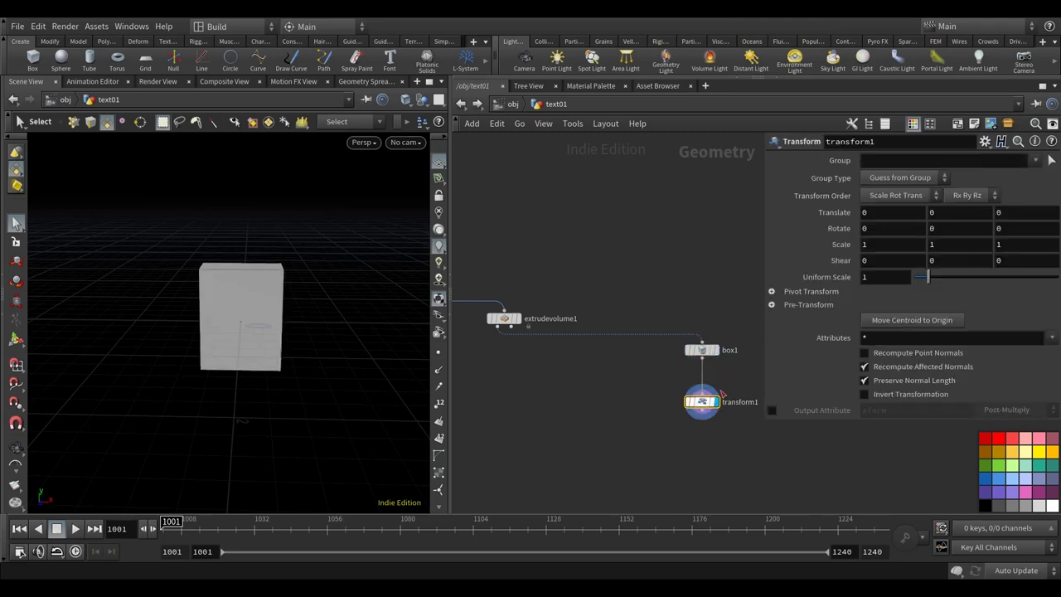
- Set the Transform's pivot translate to $CEX, $CEY, $CEZ so it scales about the box's centroid
click(771, 292)
click(833, 311)
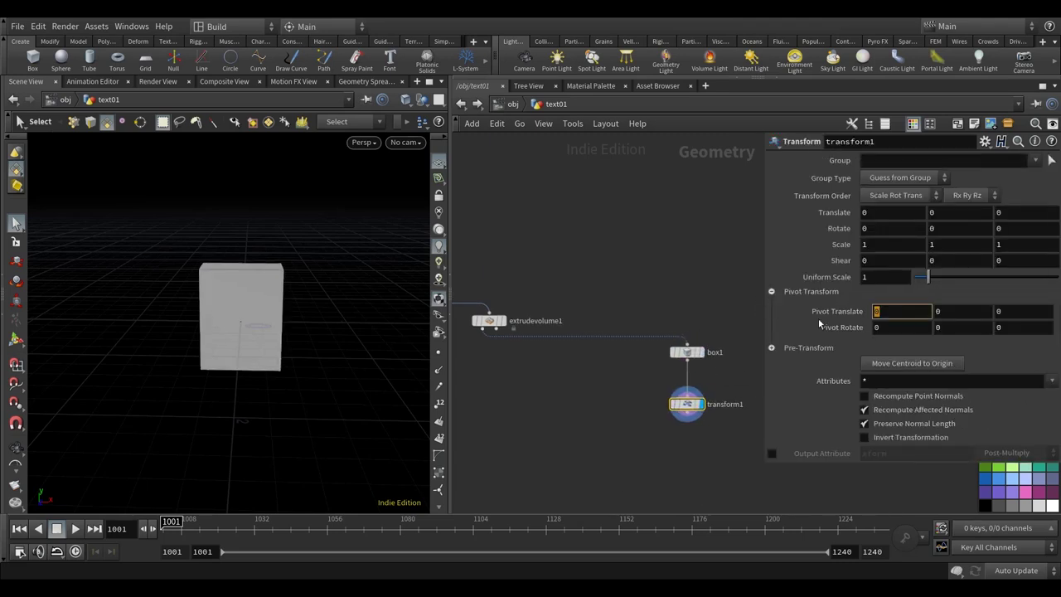
text($CEX)
key(Tab)
text($CE)
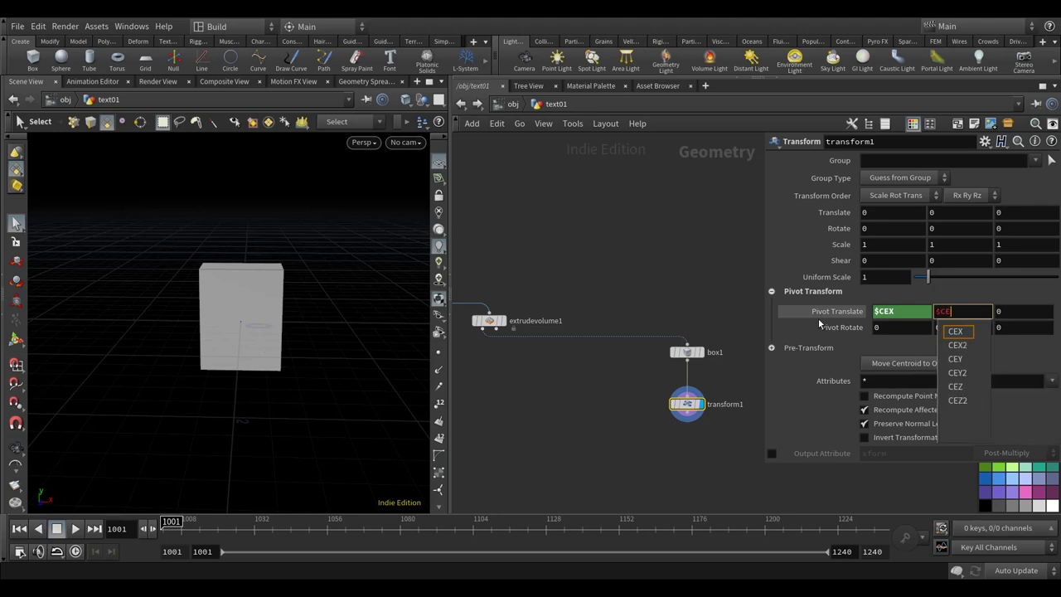
key(Tab)
text($CEZ)
key(Return)
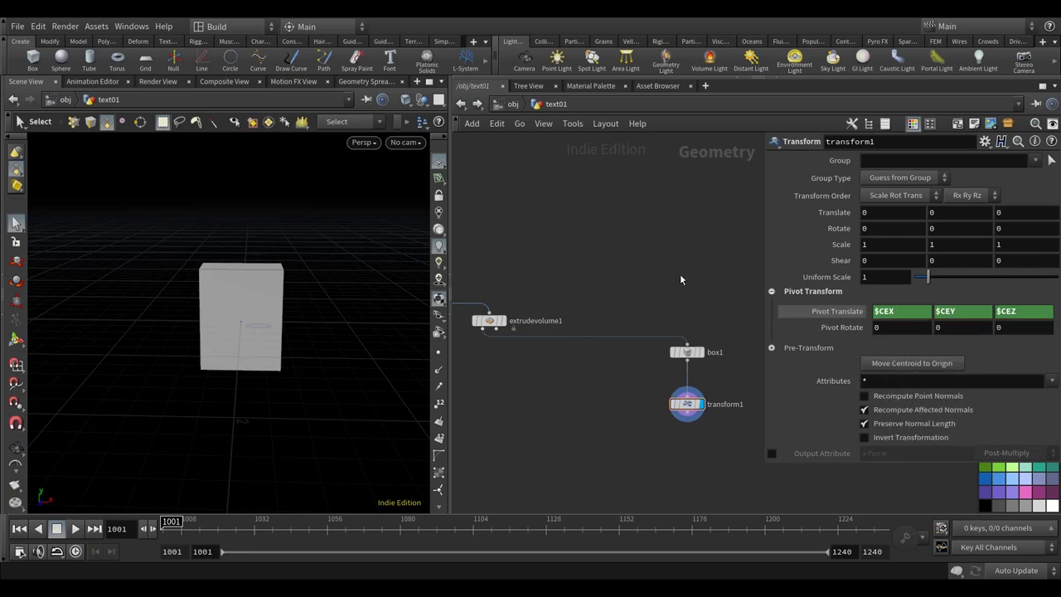
- Scale the box to 0.8 in Y and 0.5 in Z with the Transform node
click(944, 247)
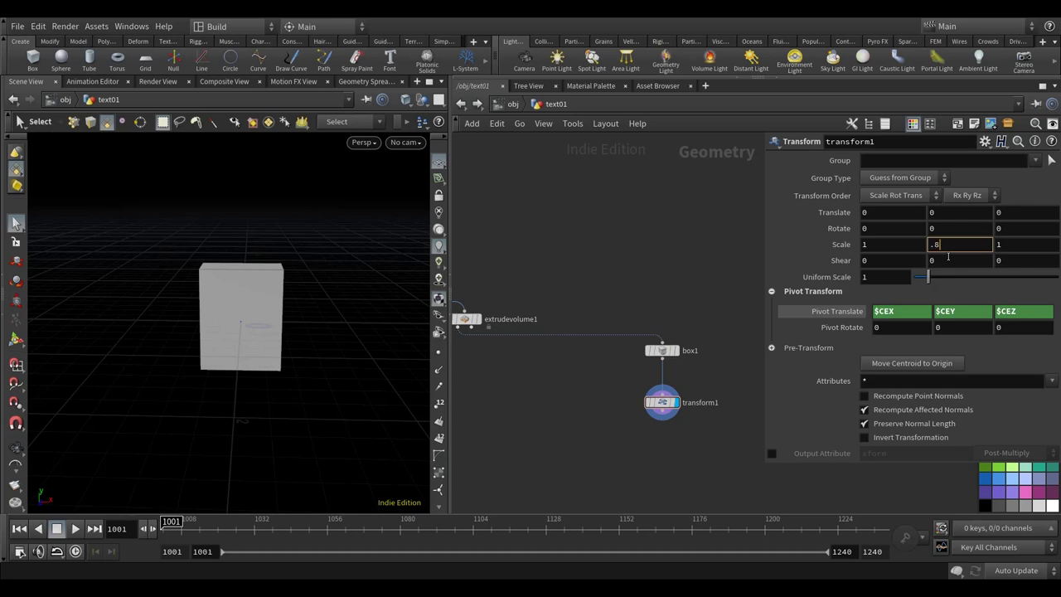
text(.8)
key(Return)
middle_drag(688, 237, 649, 242)
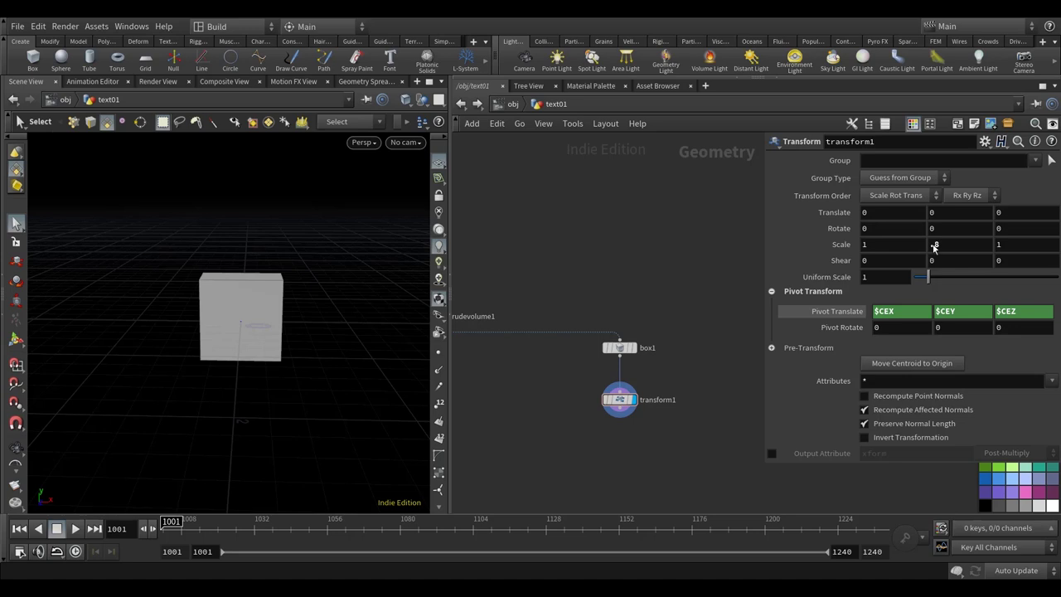
double_click(1008, 244)
key(Return)
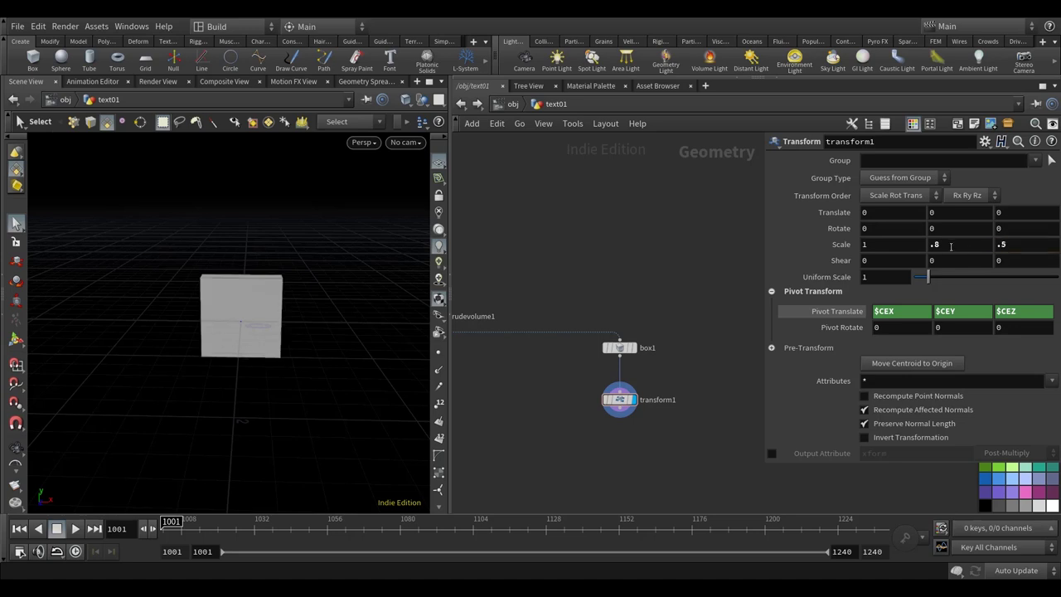
- Display the extruded character with the transformed box as a template, and set the Transform's uniform scale to 1.8
middle_drag(551, 315, 522, 306)
click(572, 310)
middle_drag(710, 440, 675, 437)
click(868, 277)
text(.5)
key(Return)
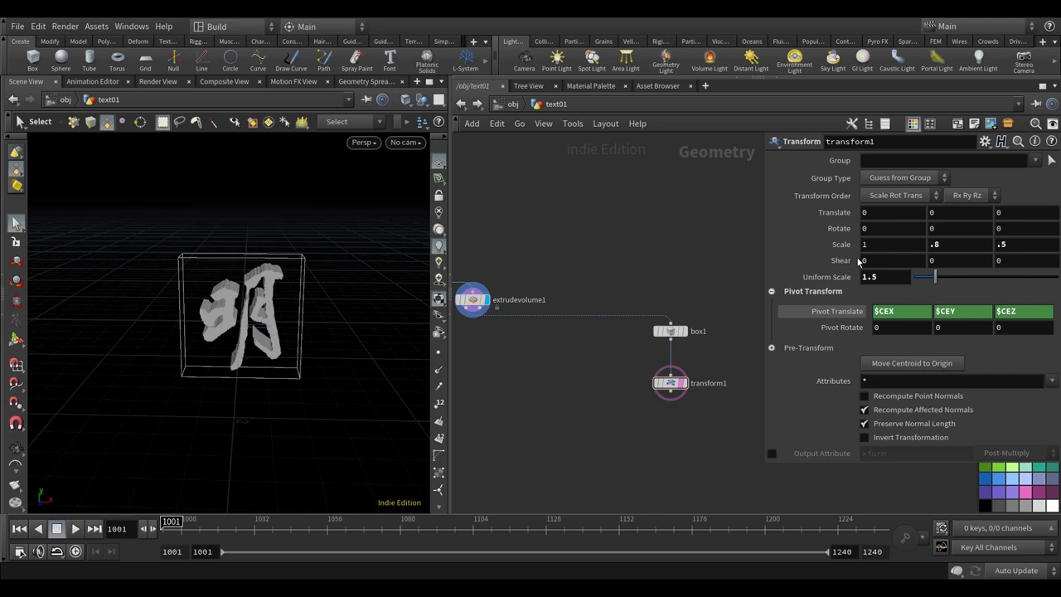
key(Return)
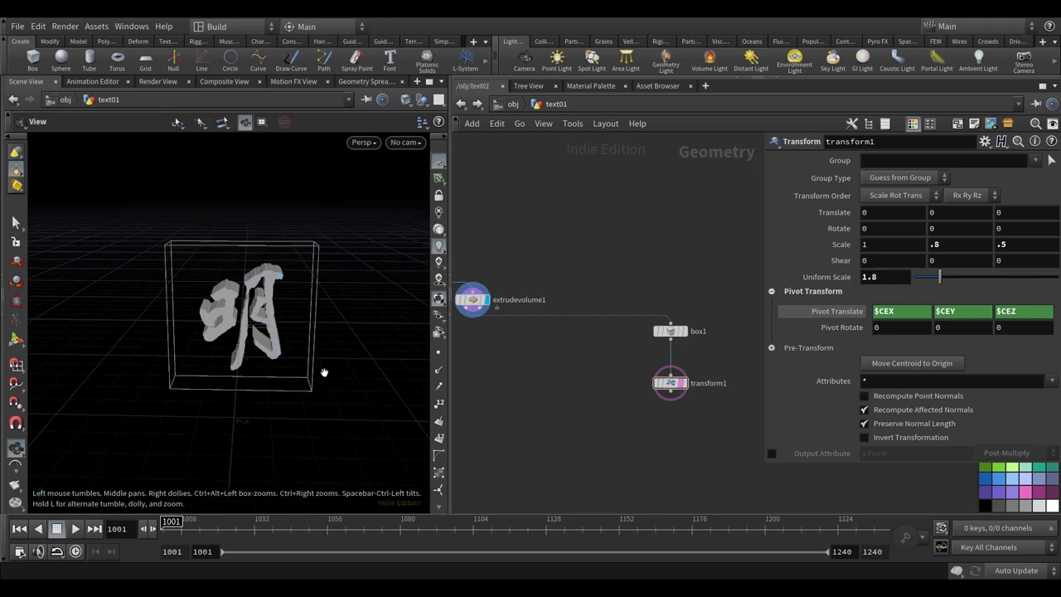
middle_drag(655, 269, 632, 246)
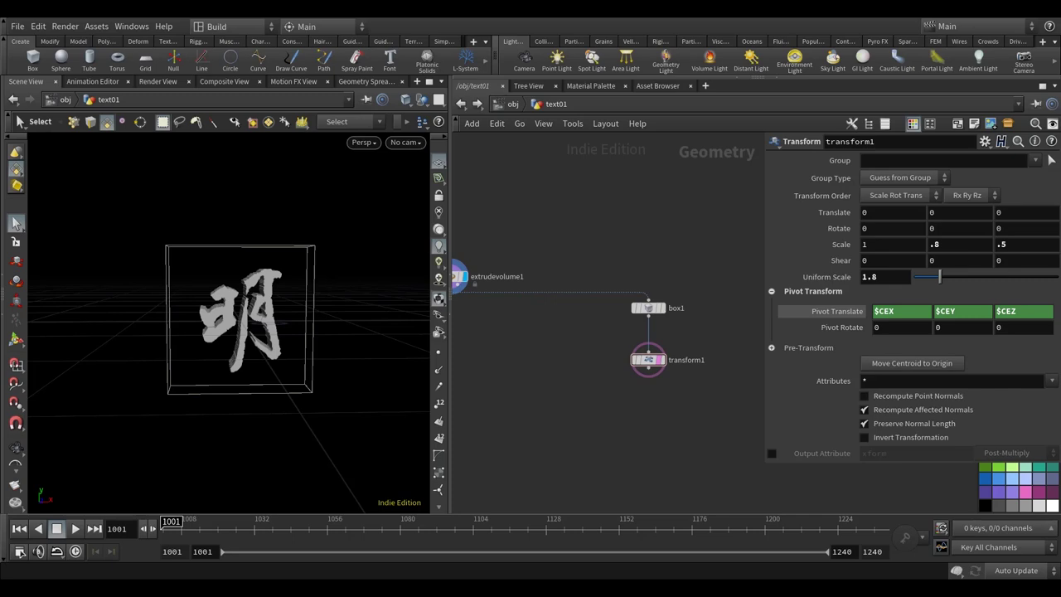
- Add a PolyBevel node below the Transform, connect it to the Transform's output and display it
key(Tab)
text(po)
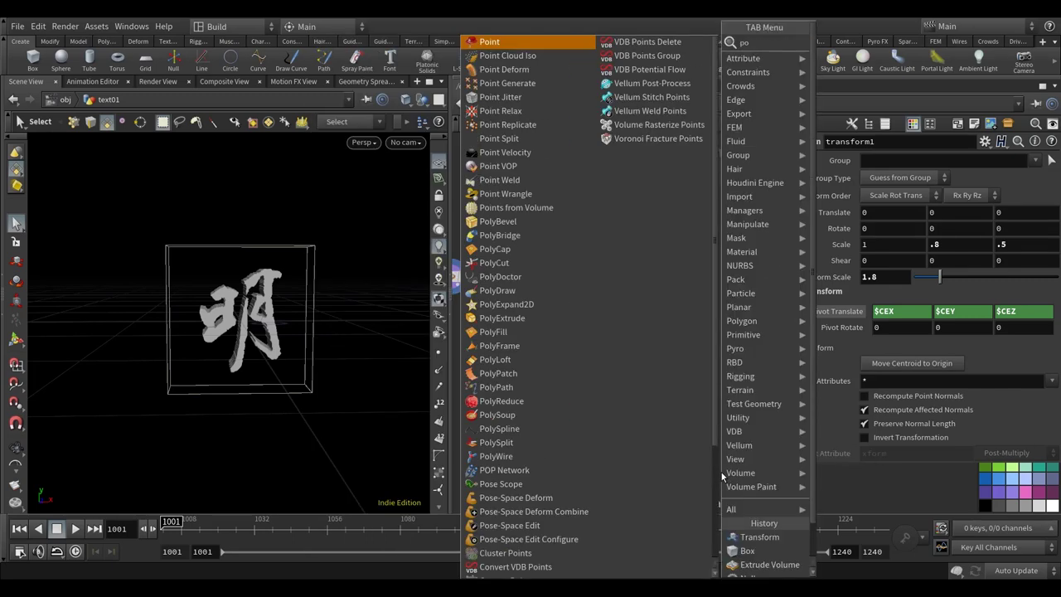
text(l)
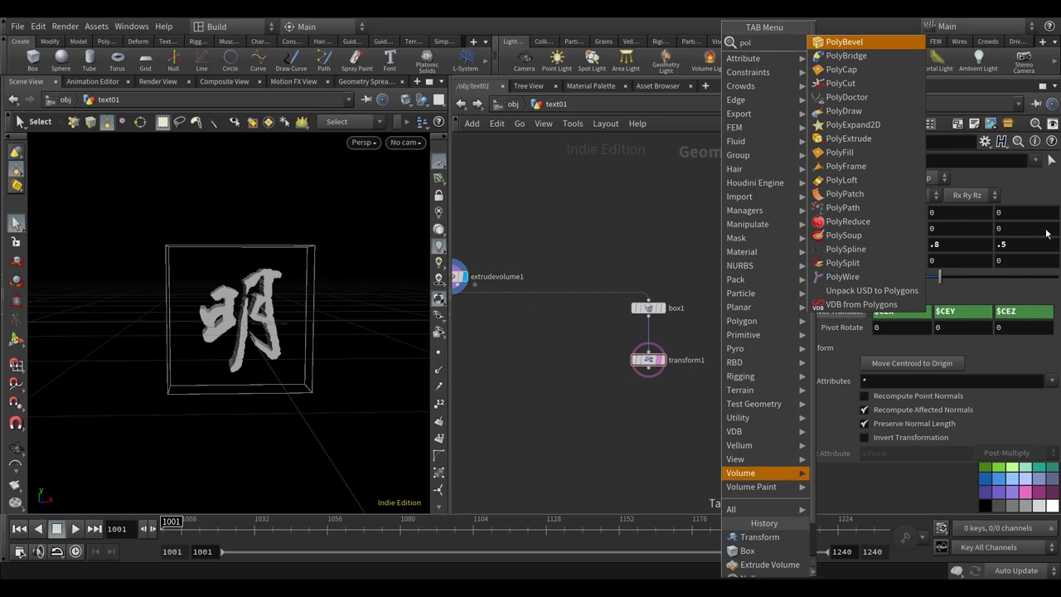
click(862, 41)
click(649, 412)
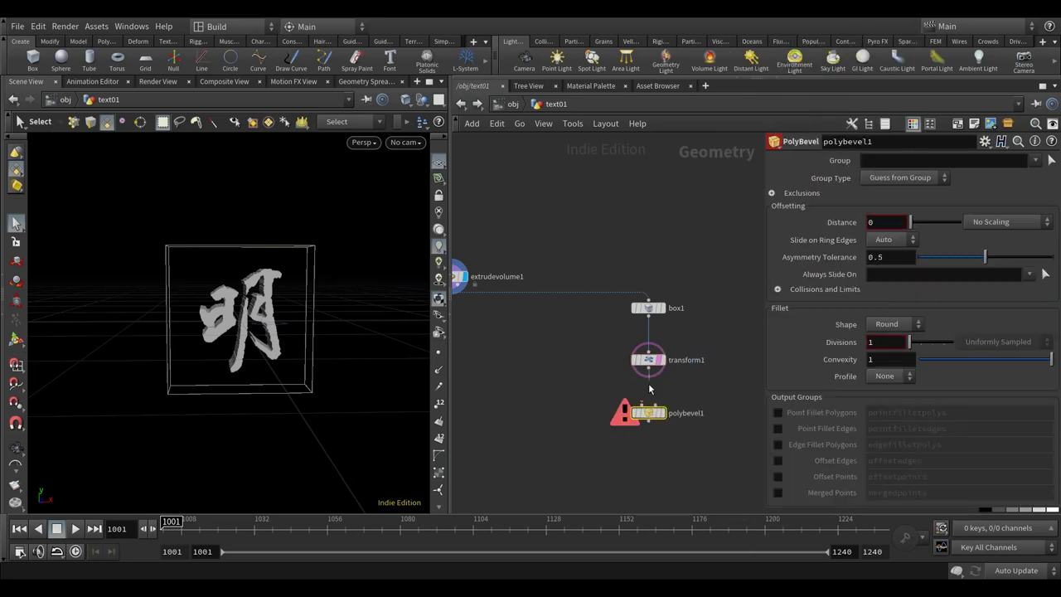
click(661, 412)
middle_drag(642, 415, 701, 402)
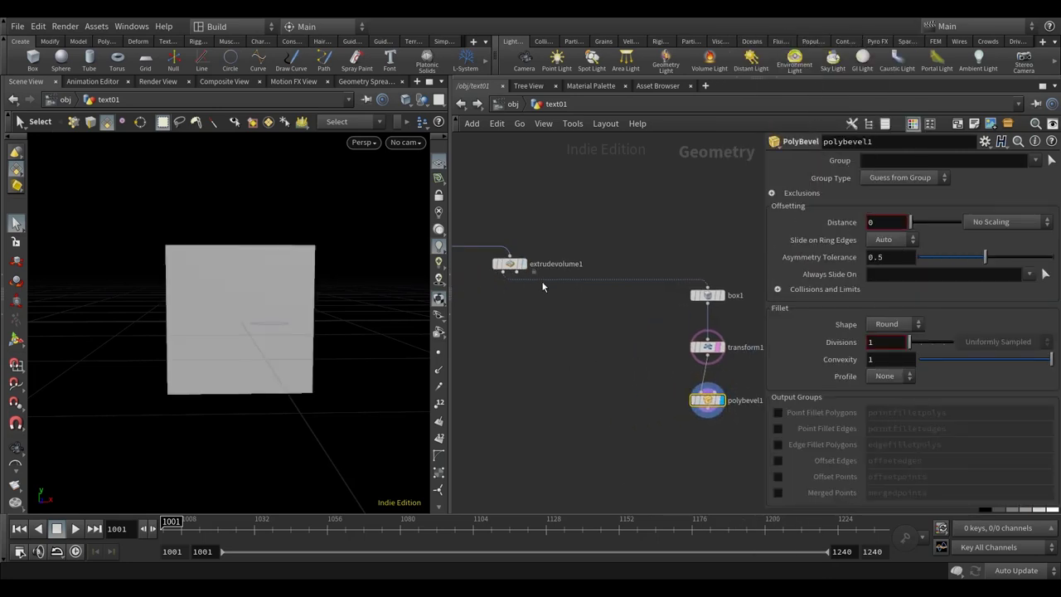
- Display the extruded character and template the PolyBevel node instead of the Transform so its wireframe overlays the character
click(527, 278)
click(507, 264)
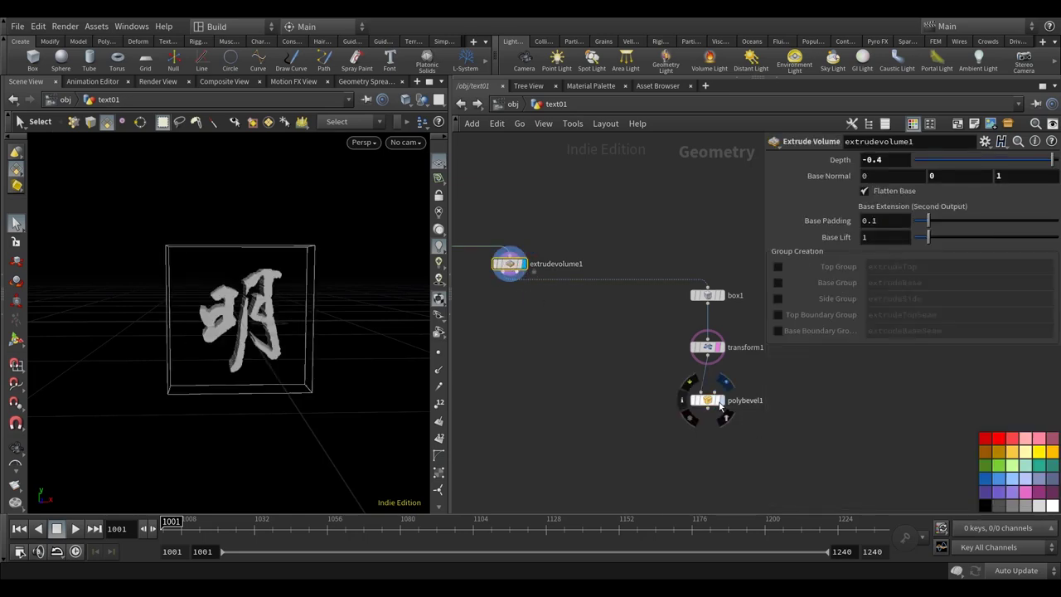
click(714, 403)
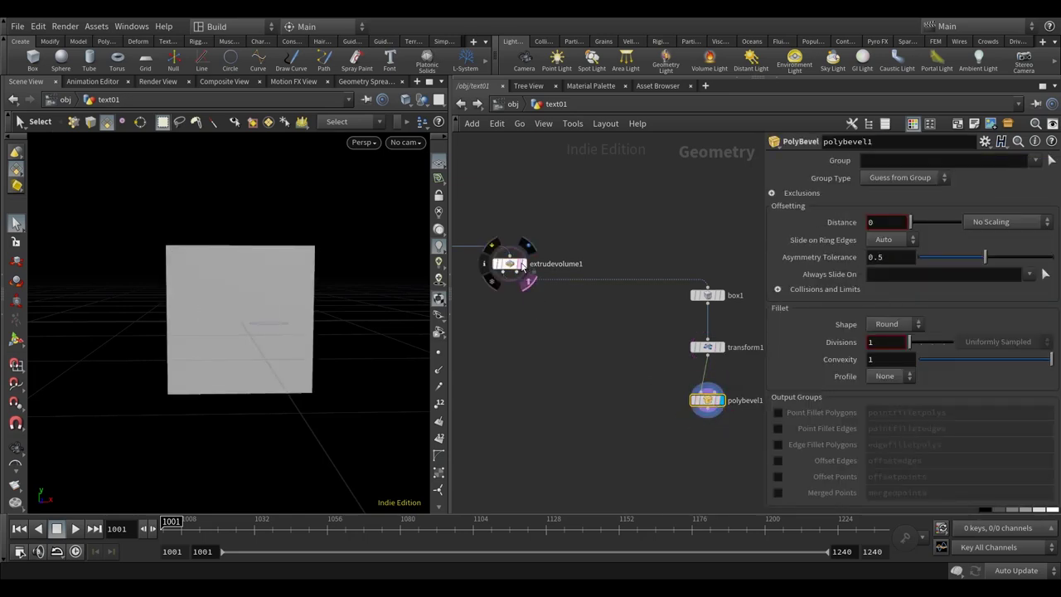
click(525, 279)
click(507, 263)
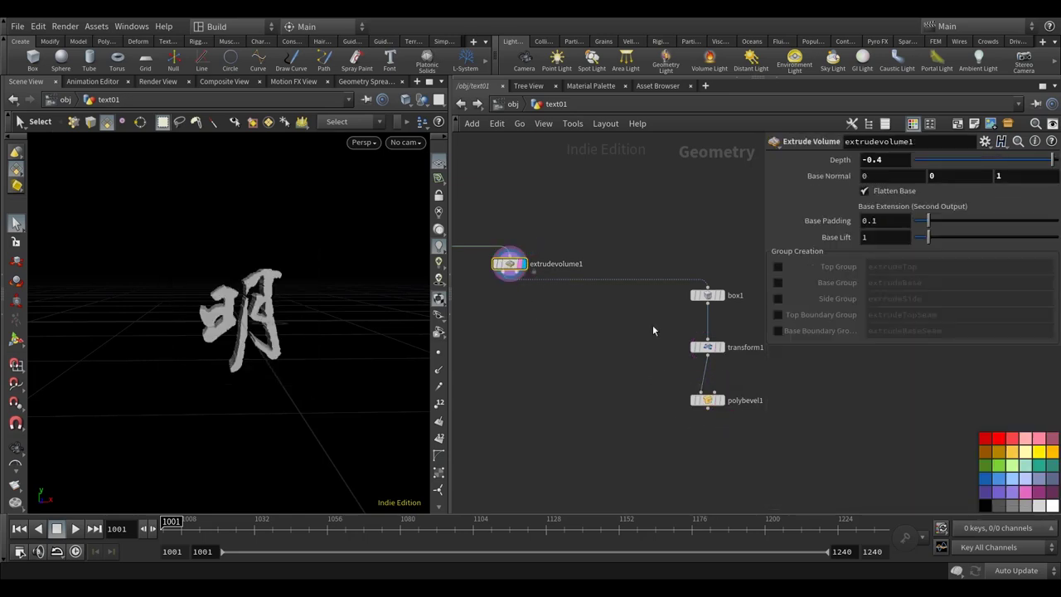
click(718, 403)
middle_drag(718, 403, 666, 403)
- Set the PolyBevel distance to 0.12 and its fillet divisions to 2 to round the box's edges
click(654, 401)
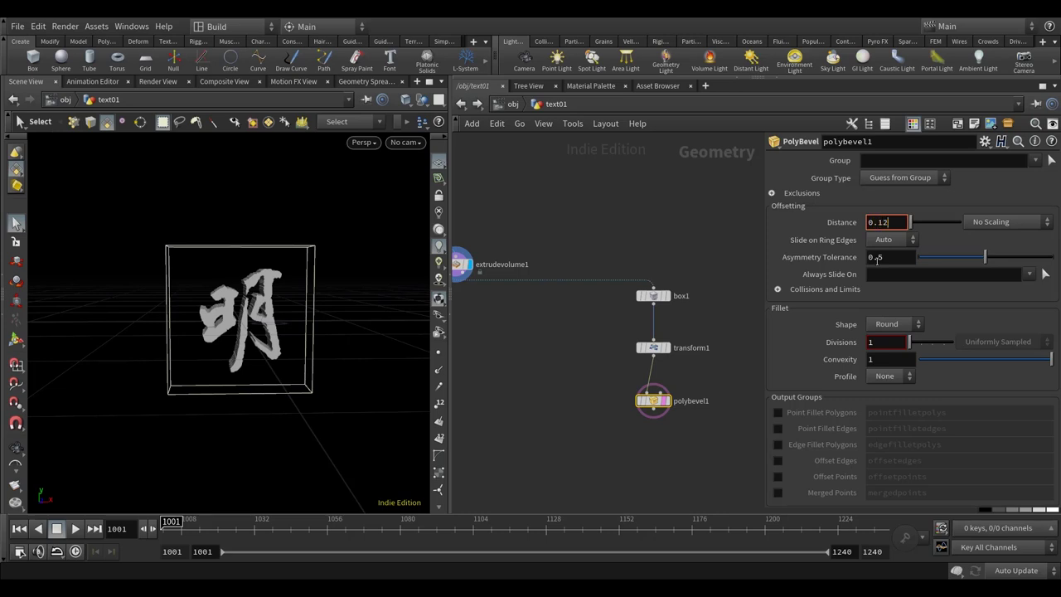
key(Return)
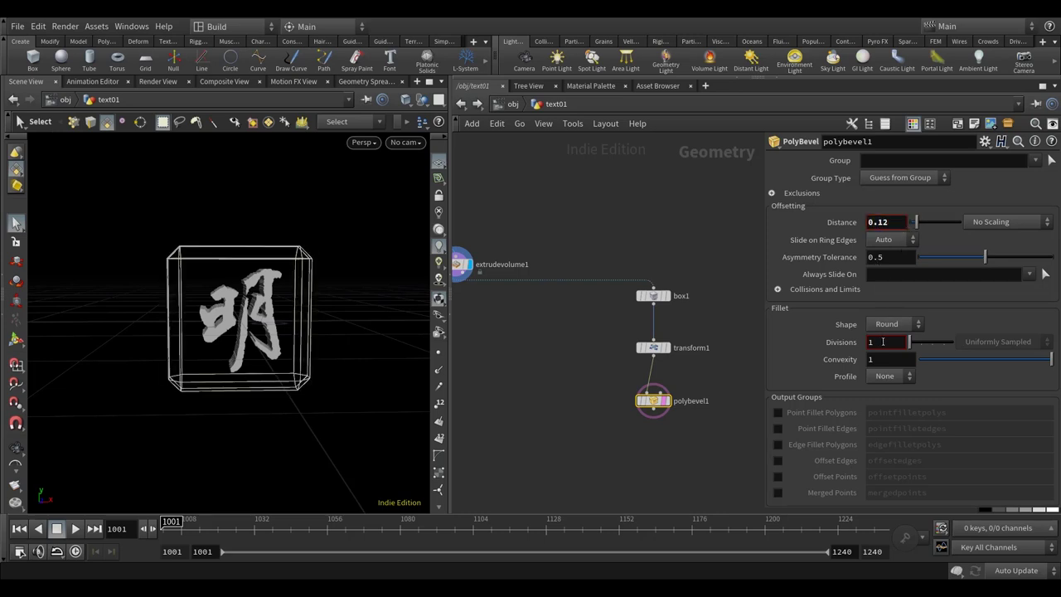
text(2)
key(Return)
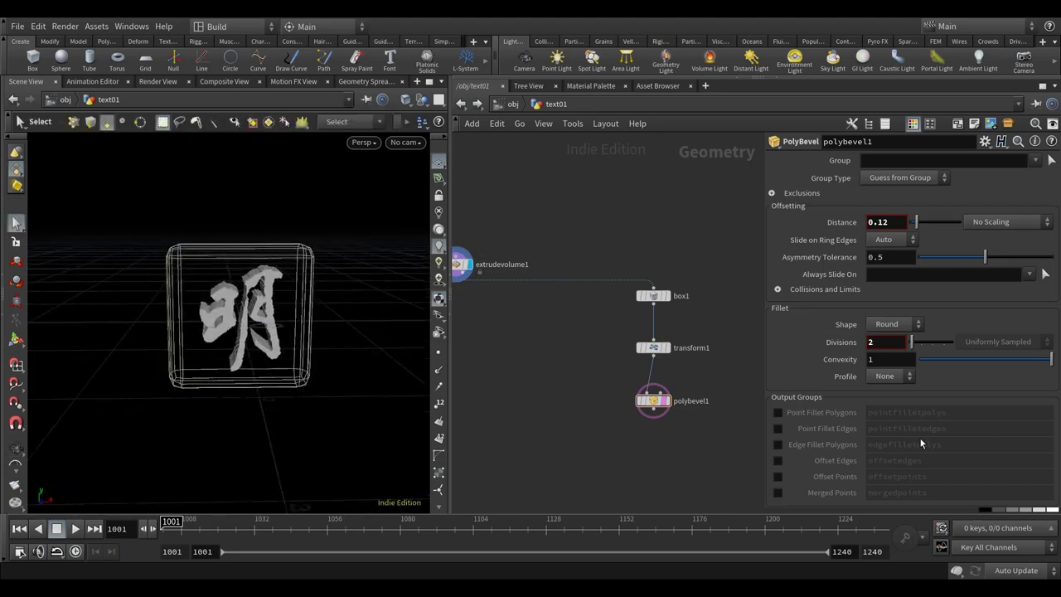
scroll(585, 432, down, 2)
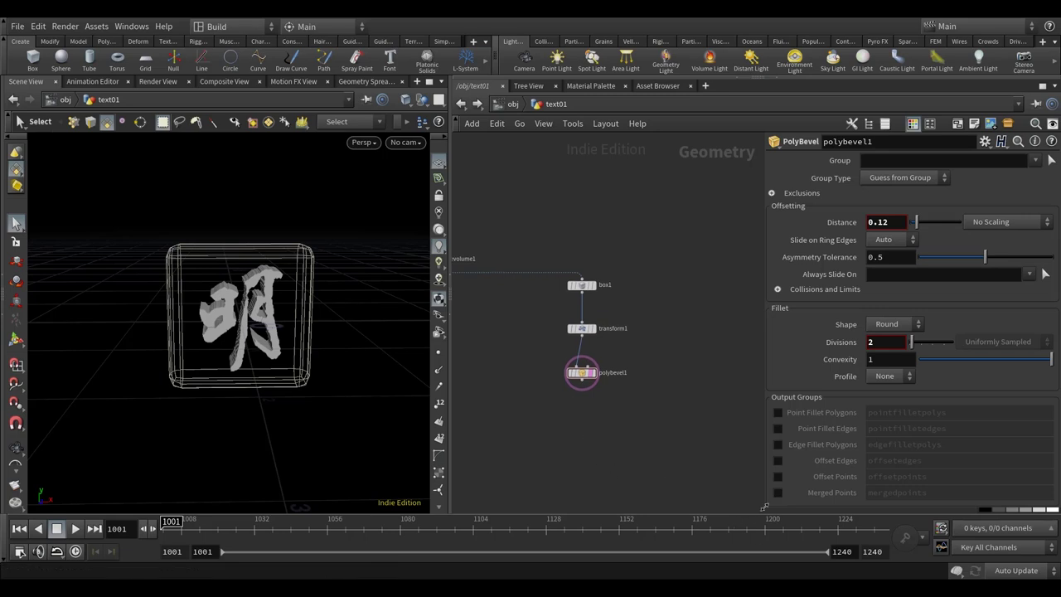
- Add a Null node below the PolyBevel, connect it to the PolyBevel's output, align it and display it
key(c)
key(Tab)
text(nul)
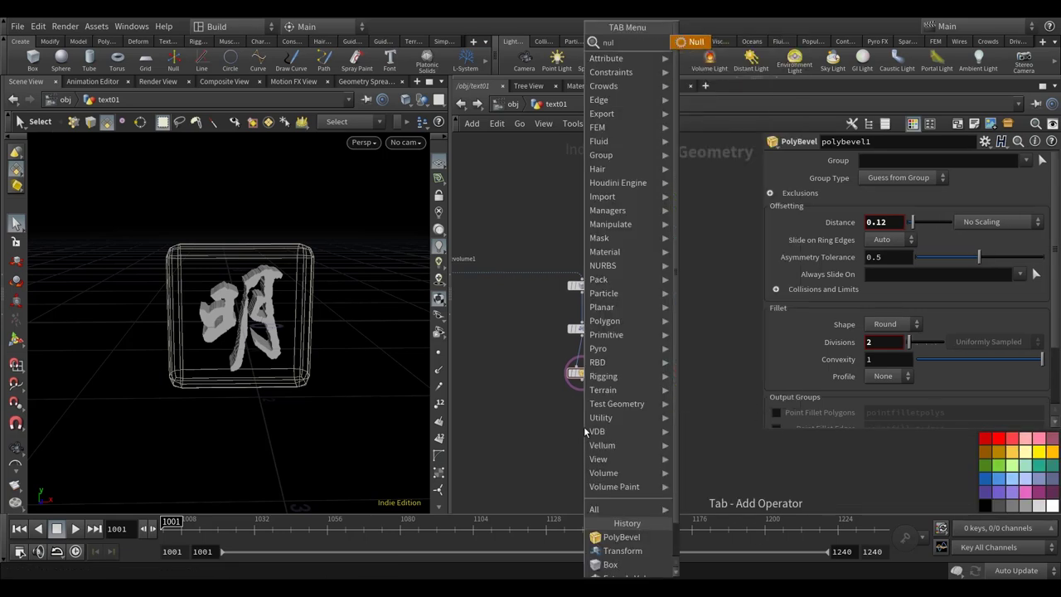
click(696, 43)
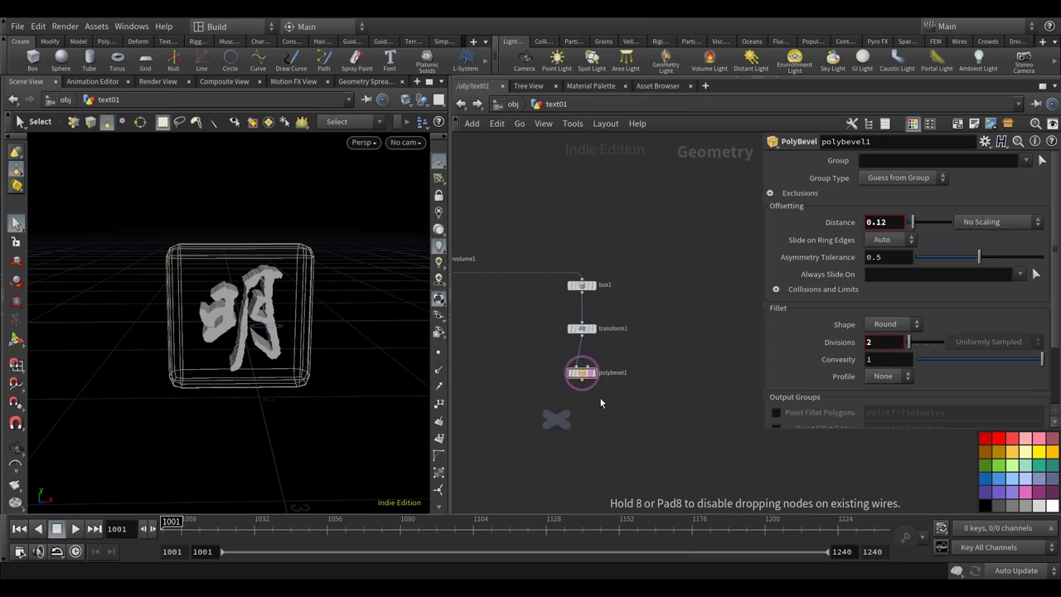
click(597, 440)
click(597, 430)
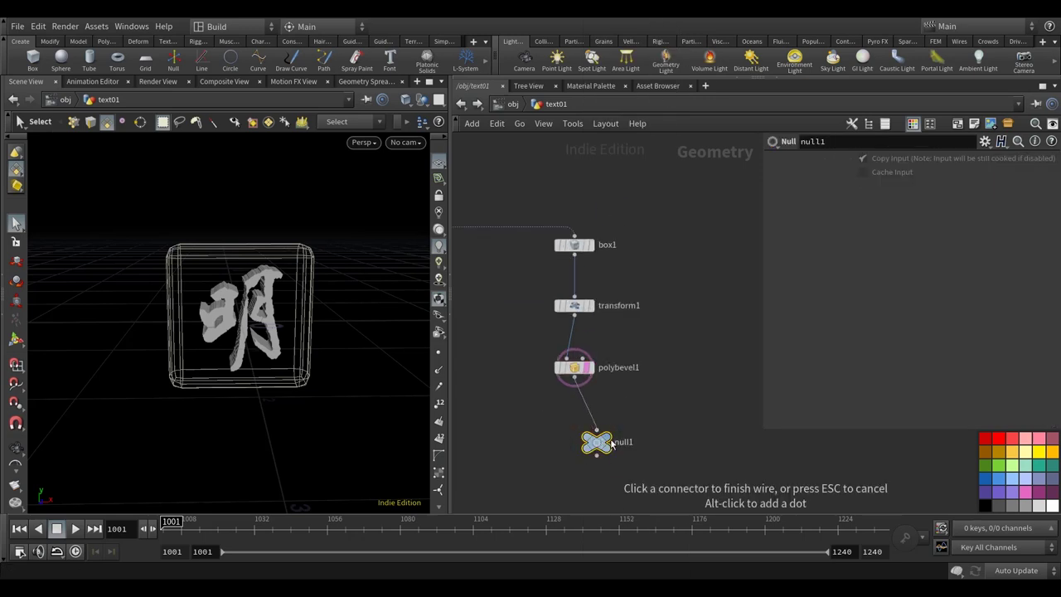
drag(595, 448, 573, 438)
click(589, 440)
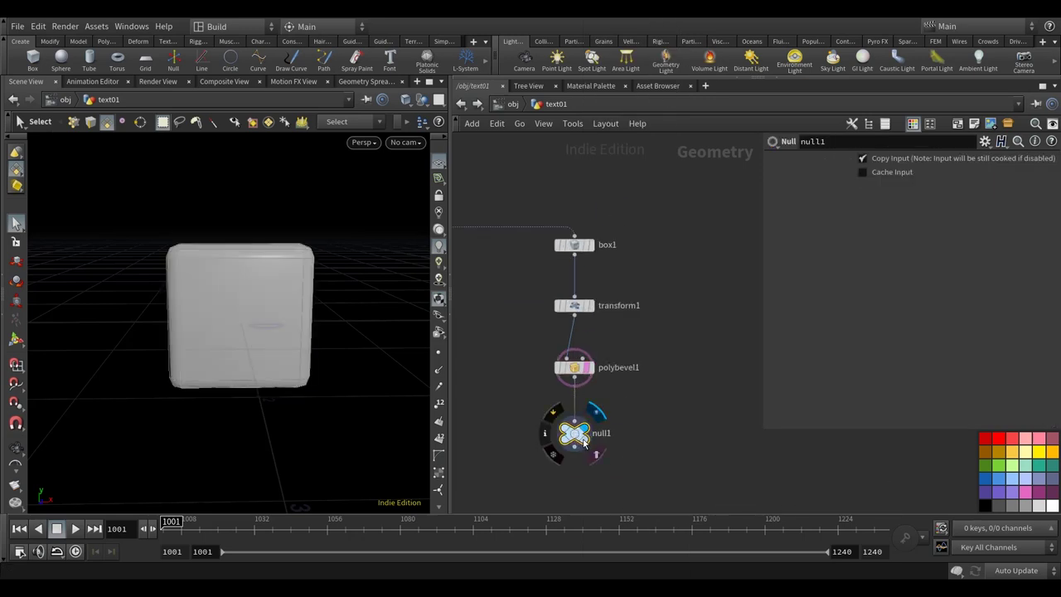
- Rename the new null to BOX and color it red
double_click(591, 436)
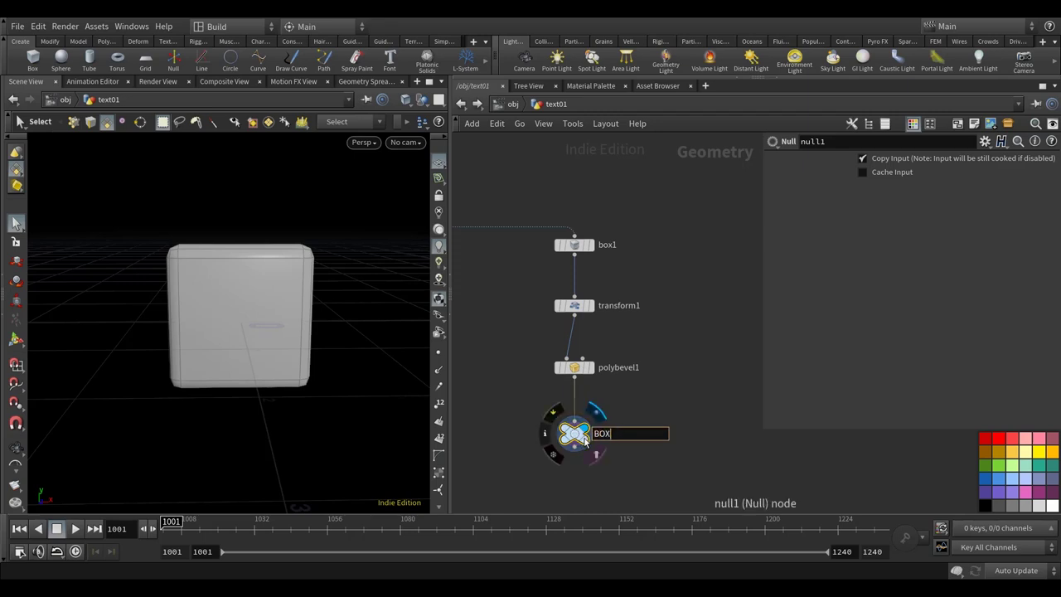
key(Return)
click(998, 438)
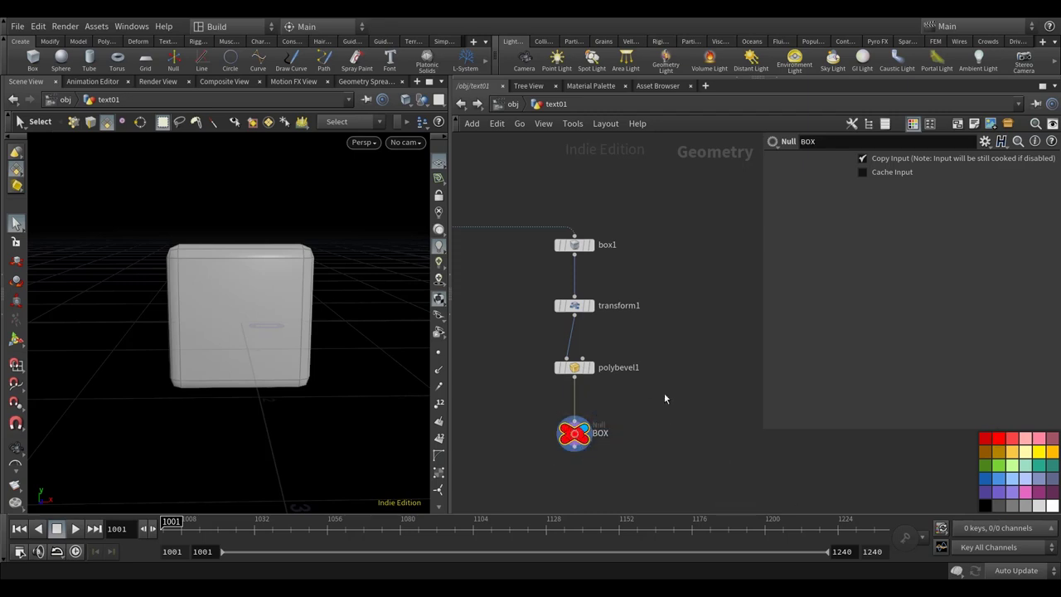
key(h)
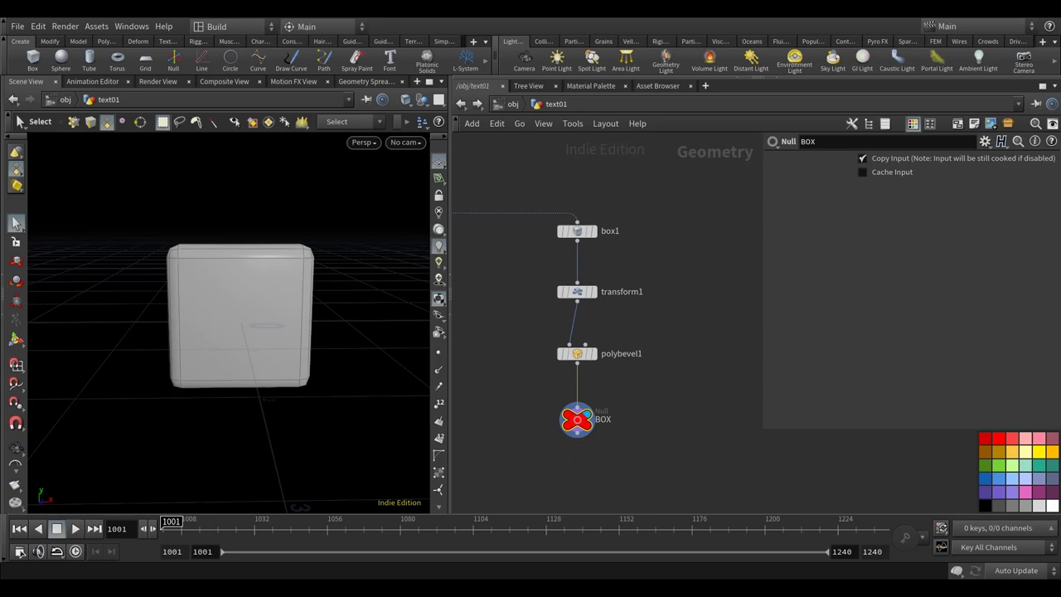
scroll(635, 417, up, 2)
middle_drag(634, 417, 655, 343)
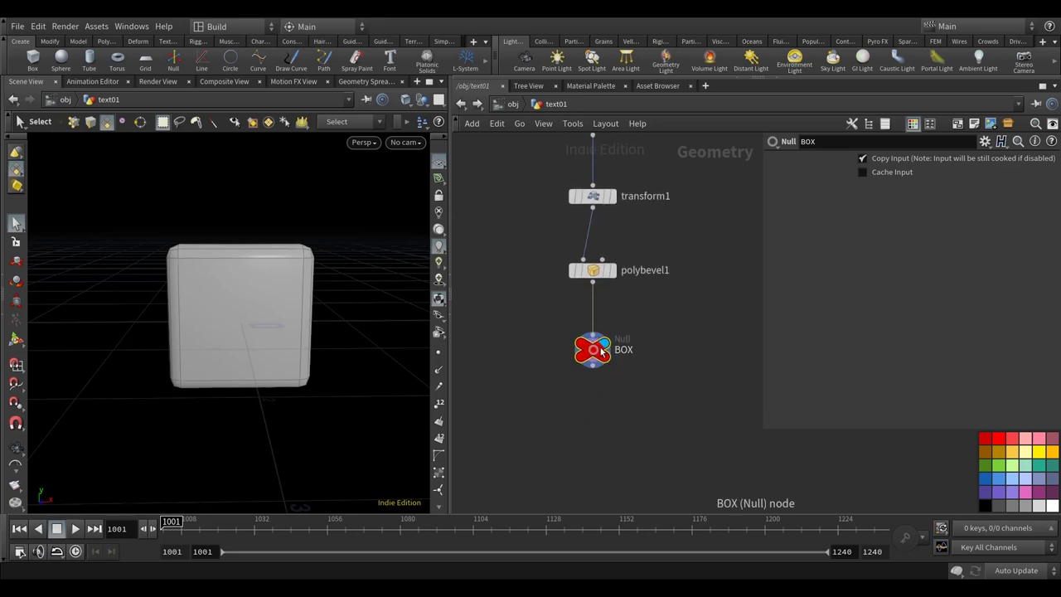
- Examine the beveled box from several angles in the viewport
key(Escape)
drag(406, 373, 255, 322)
key(s)
key(Escape)
mouse_move(248, 374)
mouse_down()
mouse_move(180, 363)
mouse_move(253, 367)
mouse_move(270, 351)
mouse_move(256, 365)
mouse_up()
key(s)
key(Escape)
drag(230, 308, 305, 327)
key(s)
key(Escape)
key(s)
key(Escape)
key(s)
key(Escape)
key(s)
key(Escape)
key(s)
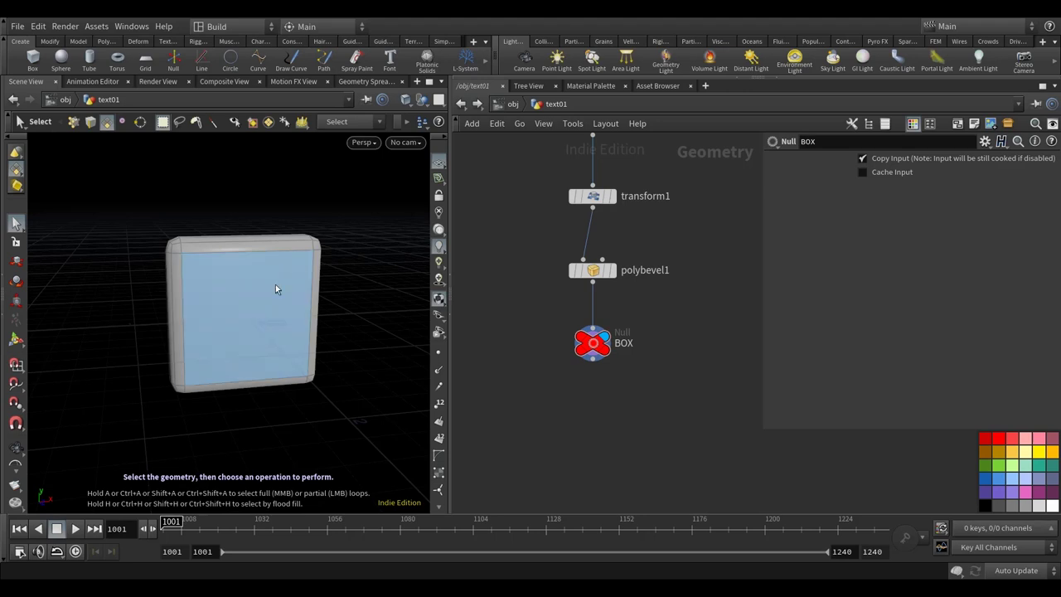
- Add a VDB from Polygons node below the BOX null, connect it to the null's output and display it
scroll(603, 409, up, 2)
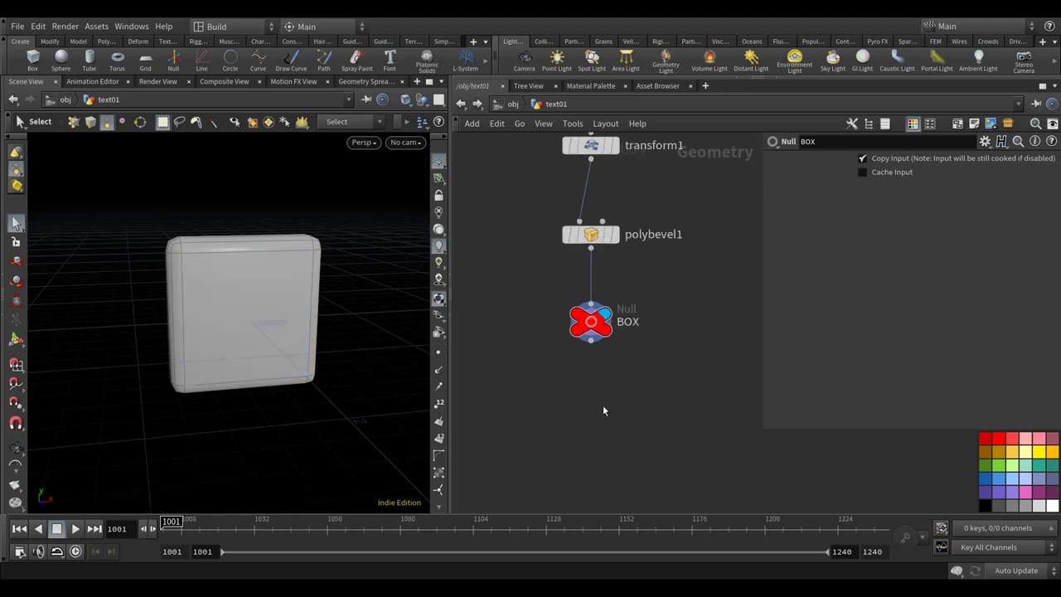
key(Tab)
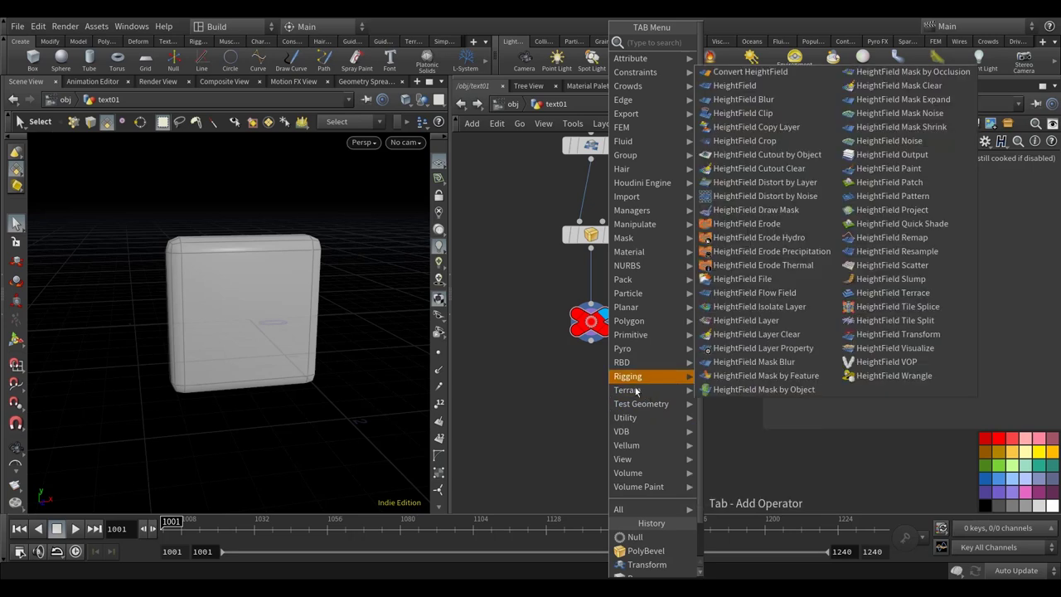
text(vdb)
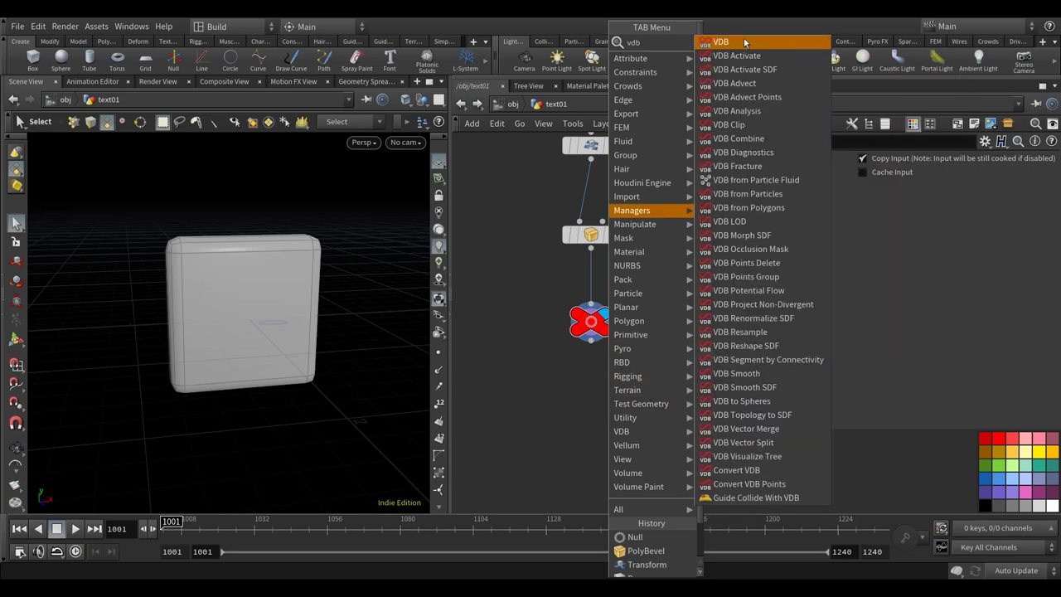
click(749, 208)
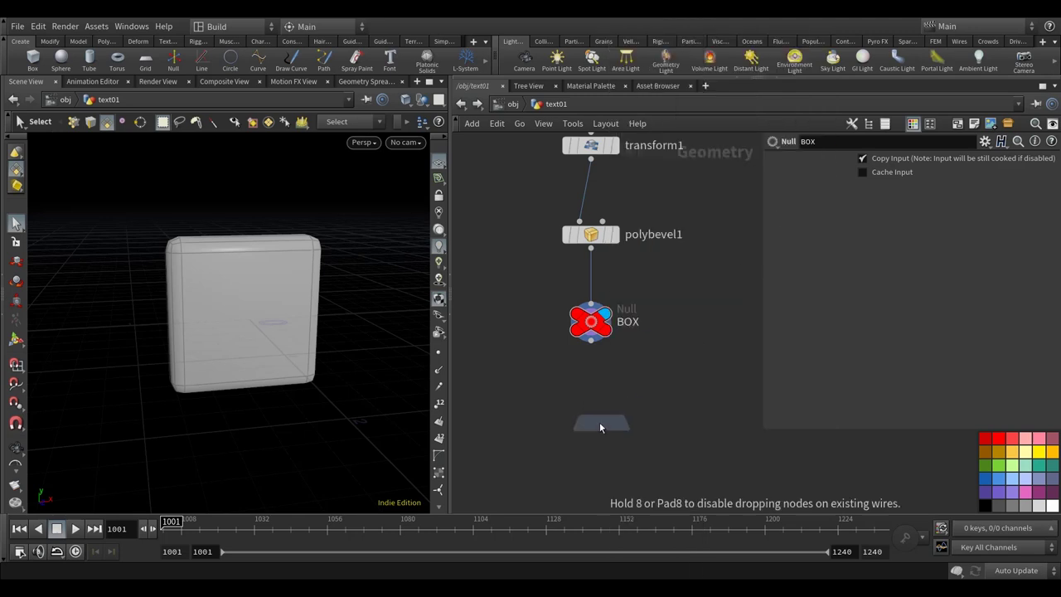
click(596, 417)
click(591, 343)
click(597, 403)
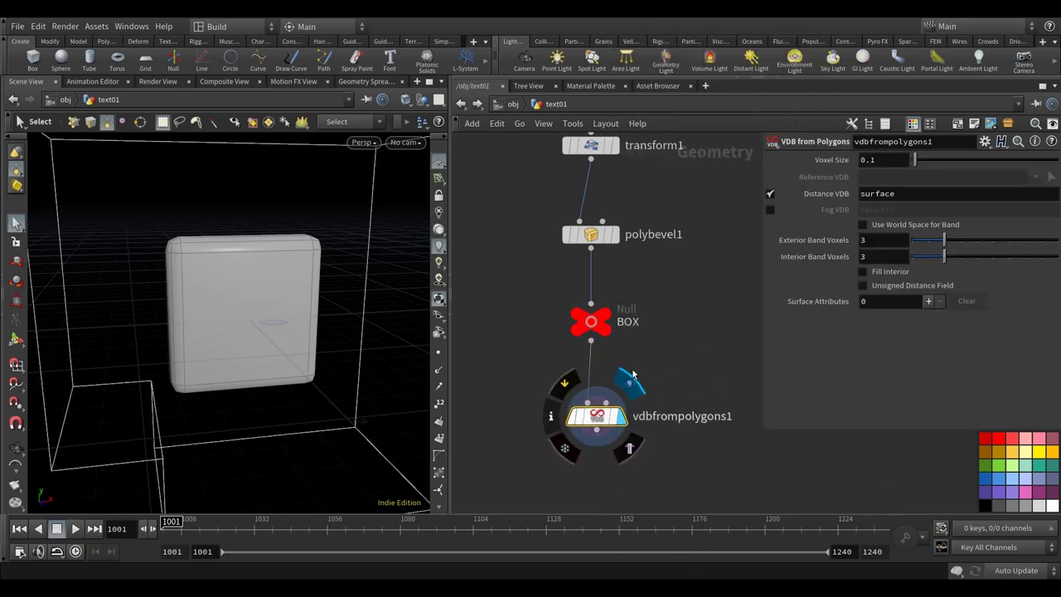
click(622, 385)
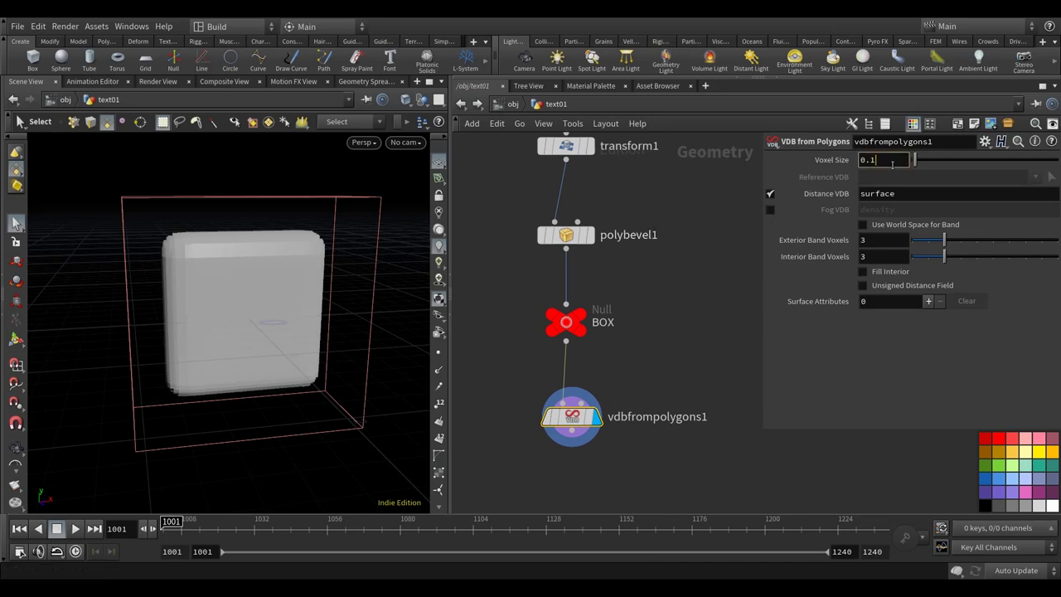
- Set the VDB from Polygons voxel size to 0.002 and inspect the box's rounded edges
key(Return)
middle_drag(717, 363, 676, 356)
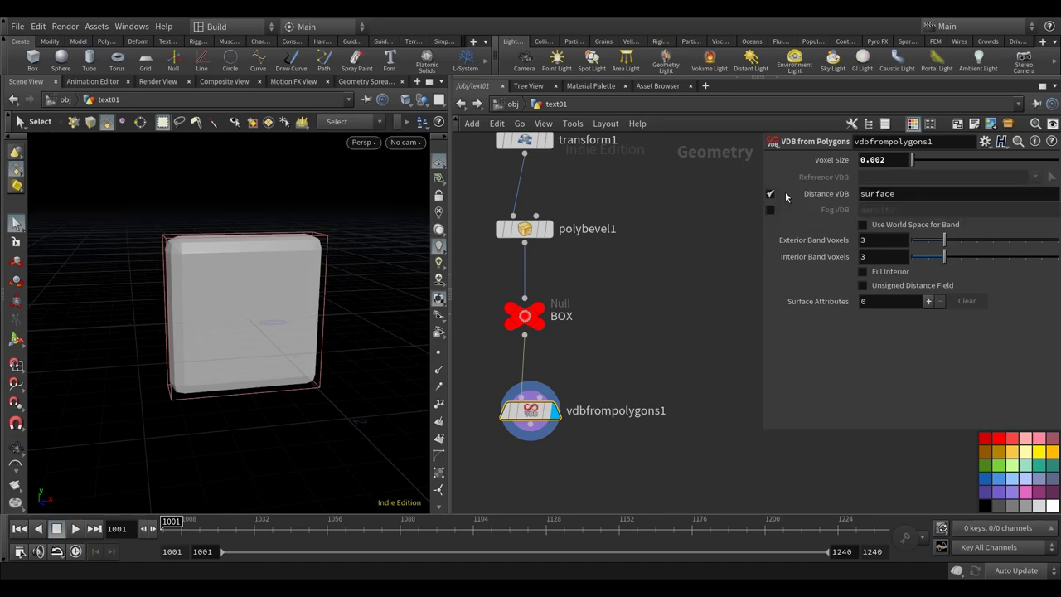
key(Escape)
drag(284, 305, 273, 367)
key(s)
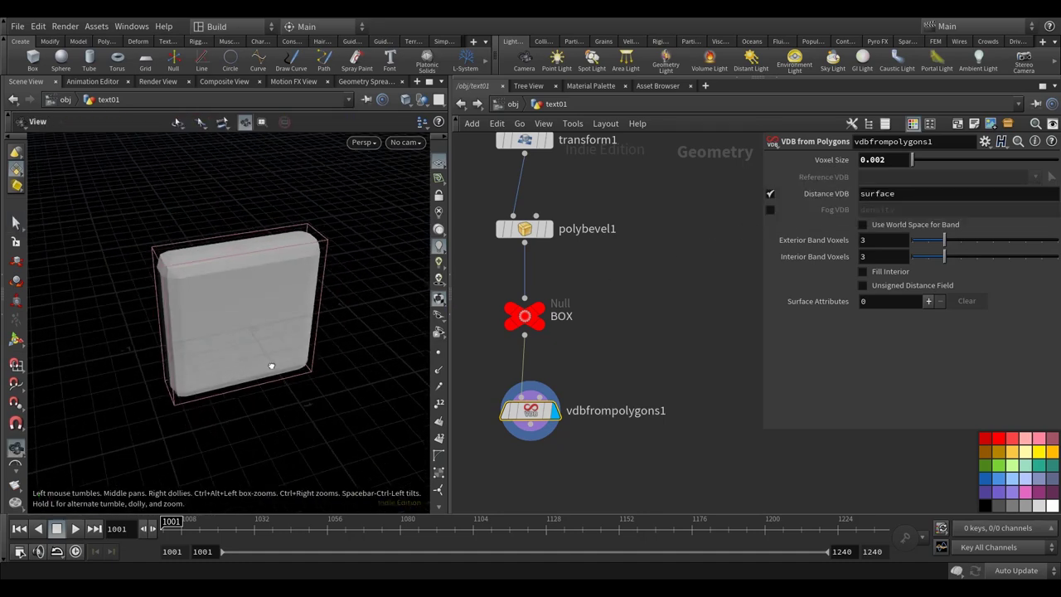
- Disable the Distance VDB output and enable the Fog VDB density output to turn the box into a fog volume
click(770, 194)
click(770, 210)
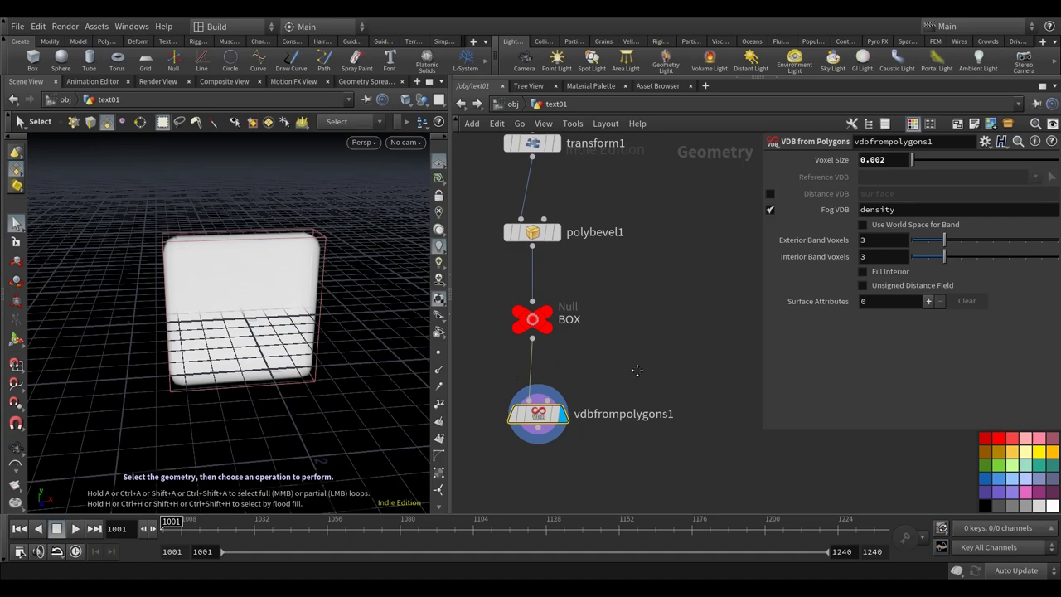
scroll(636, 375, down, 2)
key(Escape)
drag(401, 356, 356, 361)
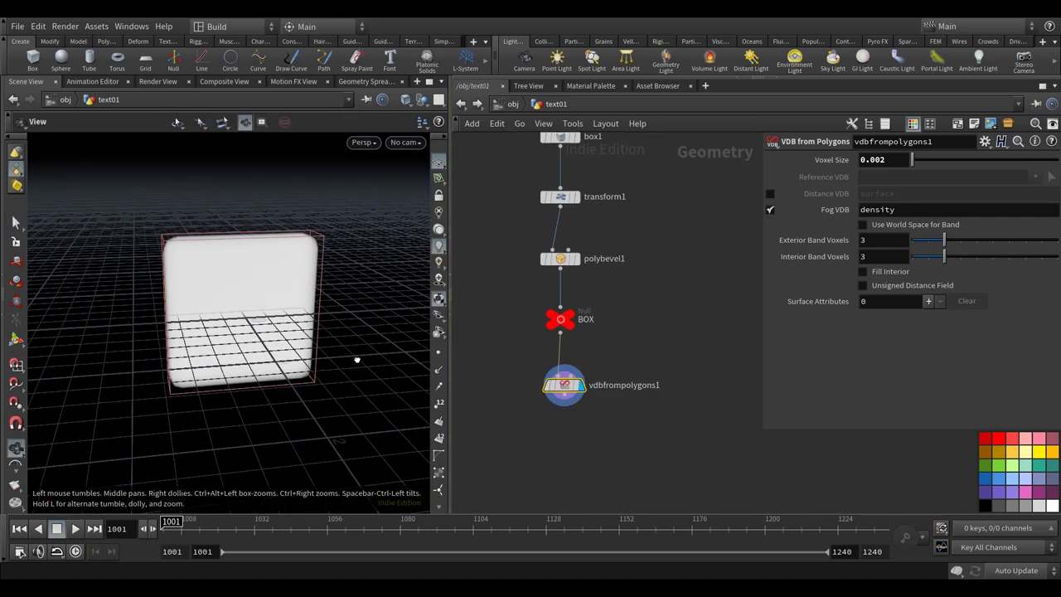
key(s)
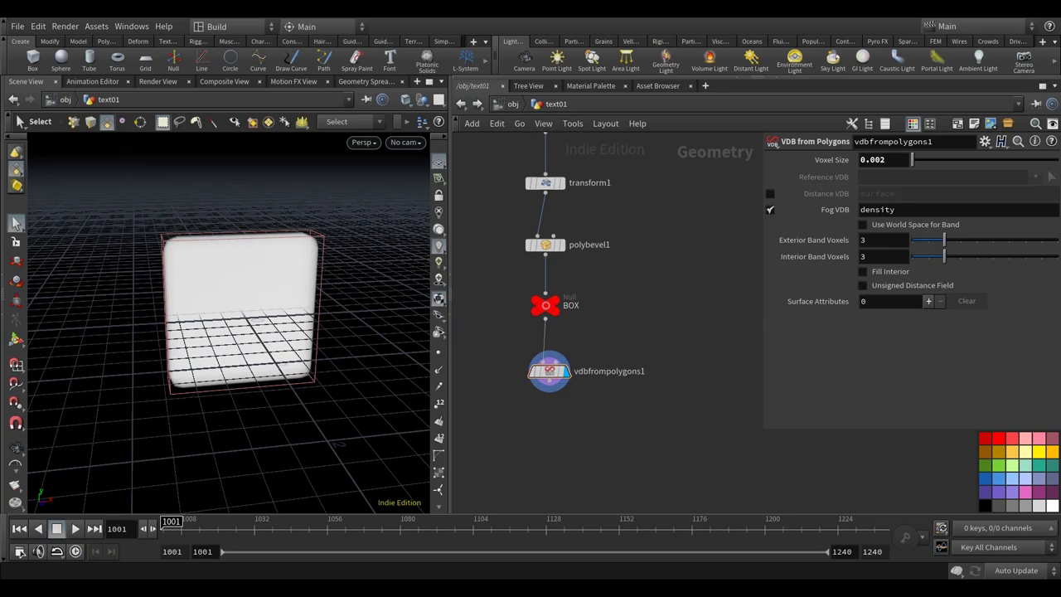
- Add a Points from Volume node in the empty area below the VDB from Polygons node
key(Tab)
text(poi)
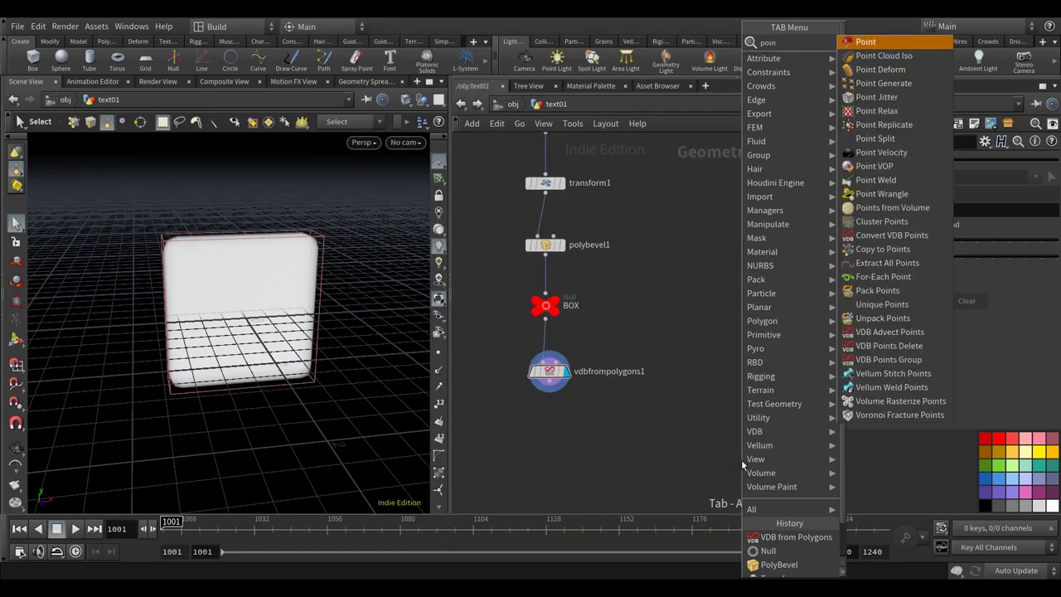
click(939, 208)
click(693, 433)
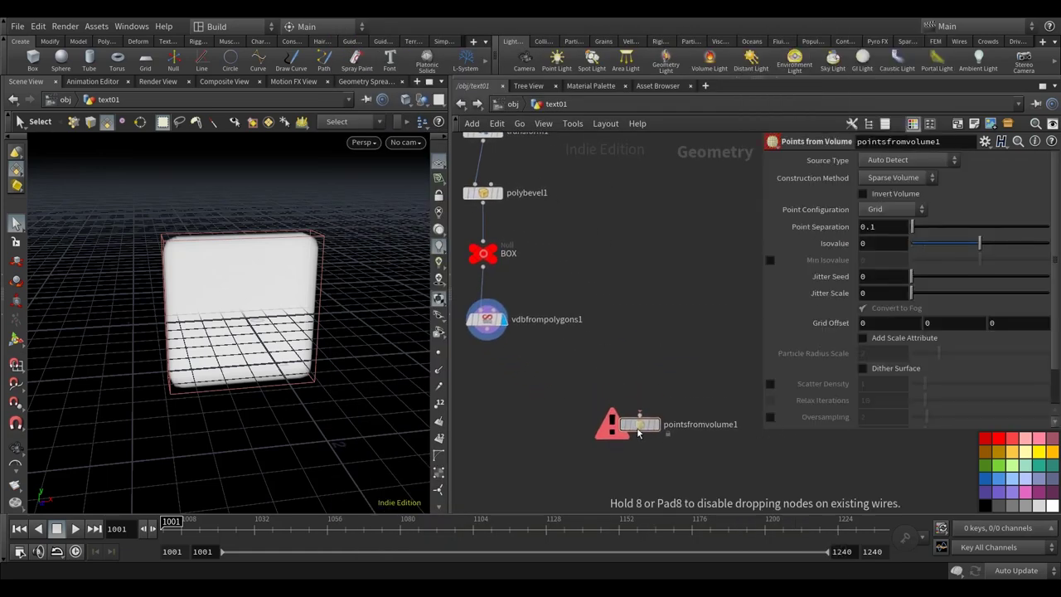
- Add a Convert VDB node above the Points from Volume node and wire it into that node's input
click(471, 332)
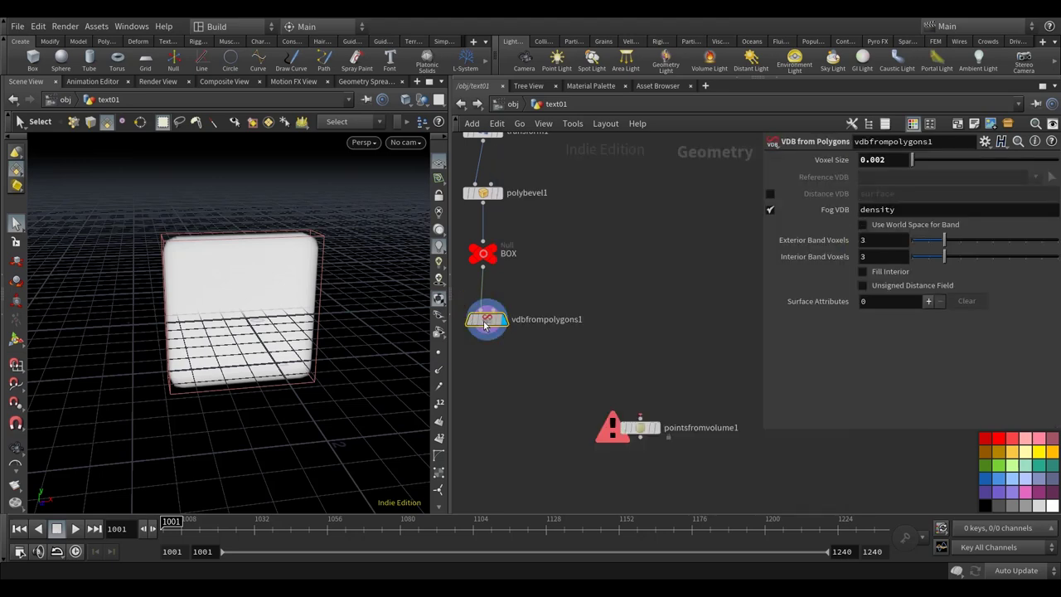
key(Tab)
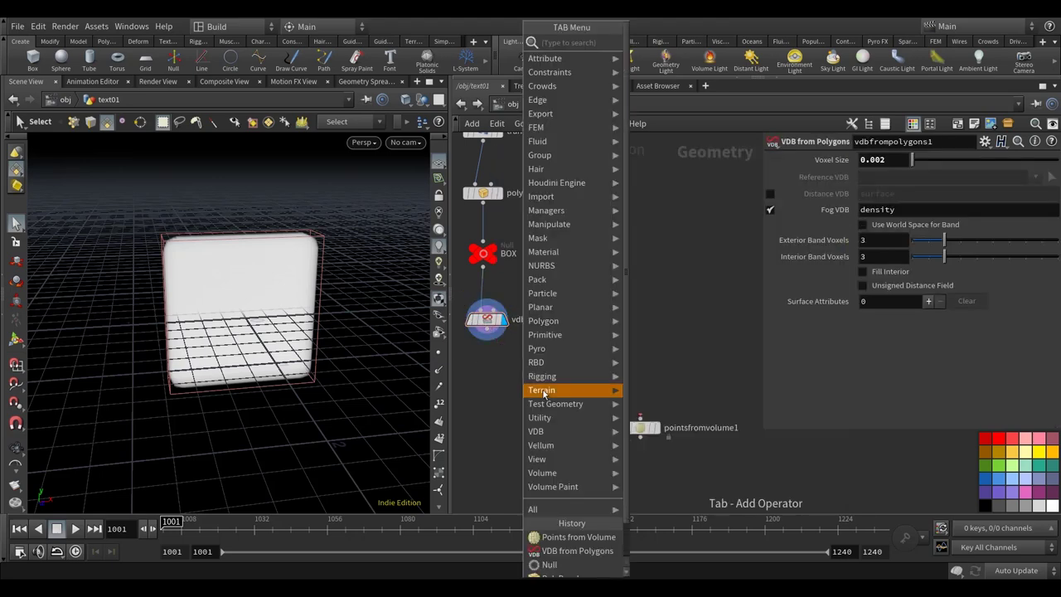
text(conver)
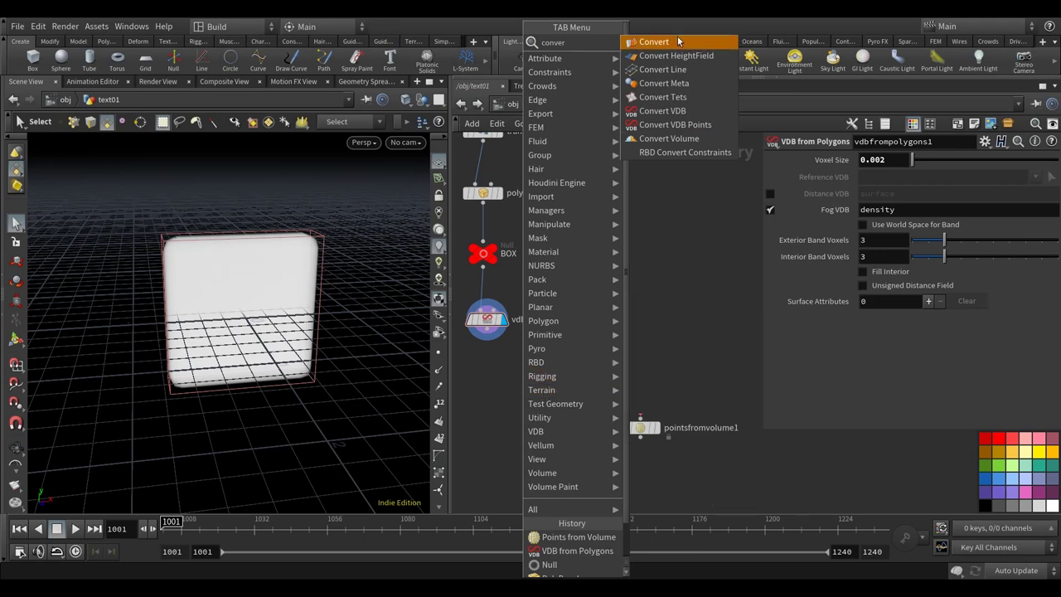
click(678, 112)
click(643, 368)
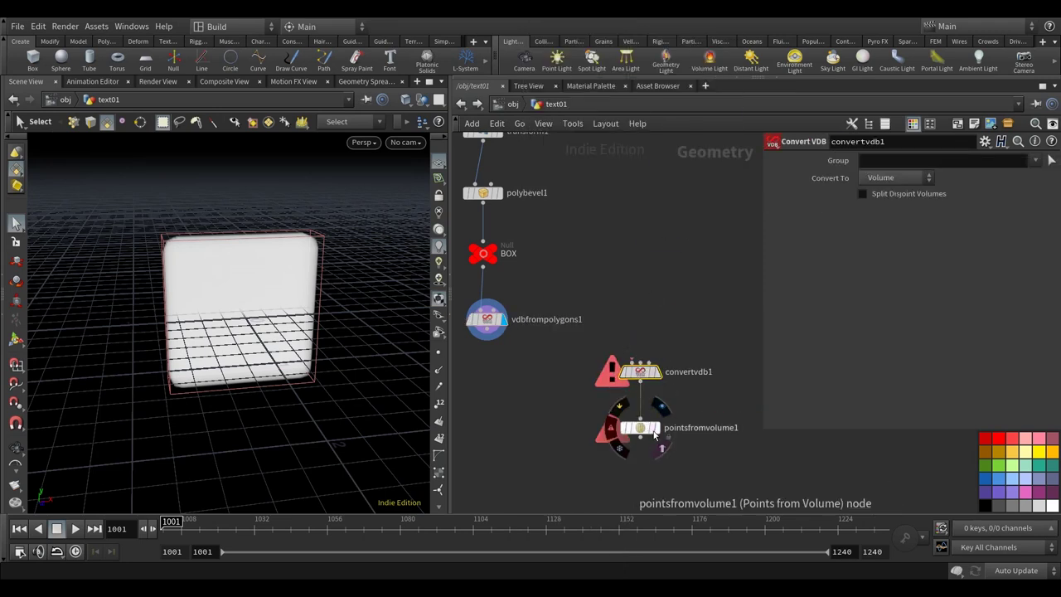
- Move the Convert VDB and Points from Volume nodes together farther away from the main box chain
scroll(700, 227, down, 2)
scroll(680, 241, down, 2)
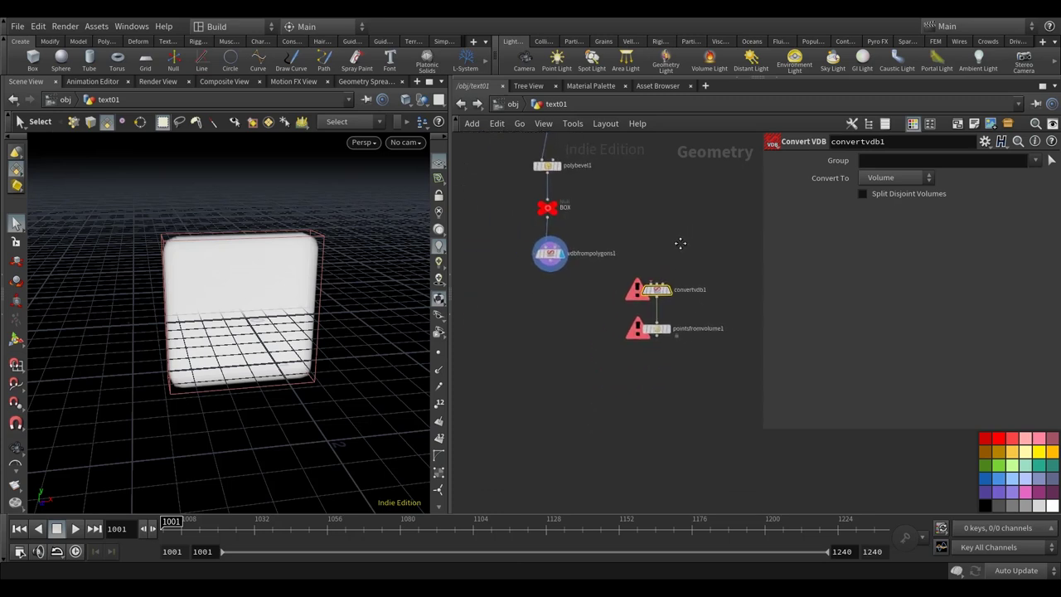
middle_drag(583, 262, 527, 269)
drag(643, 354, 642, 325)
click(643, 325)
- Add a Volume VOP node below the VDB from Polygons node, connect it to the fog output and display it
scroll(545, 315, up, 2)
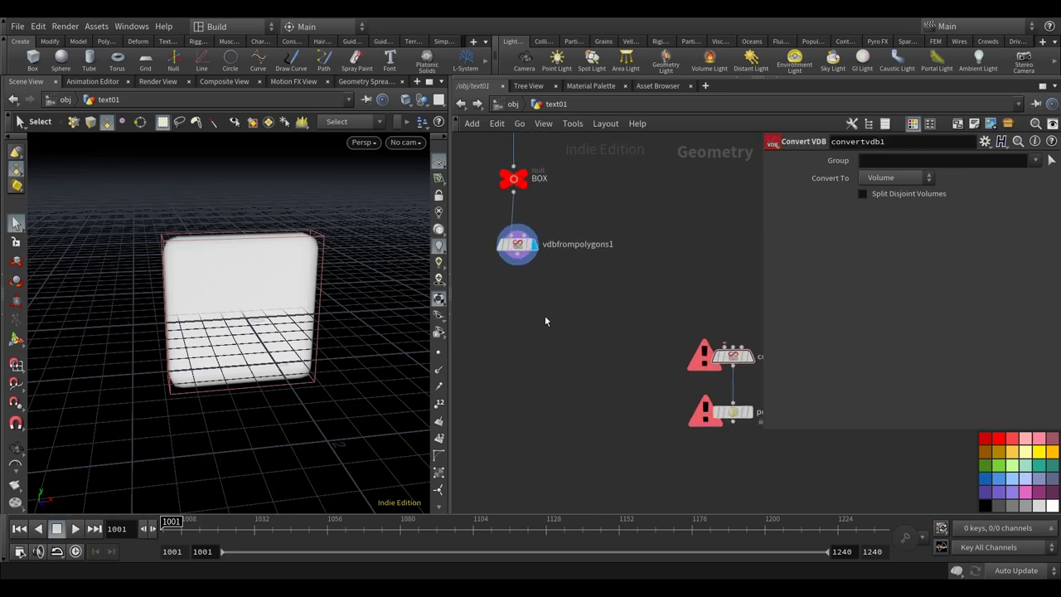
key(Tab)
text(c)
text(olum)
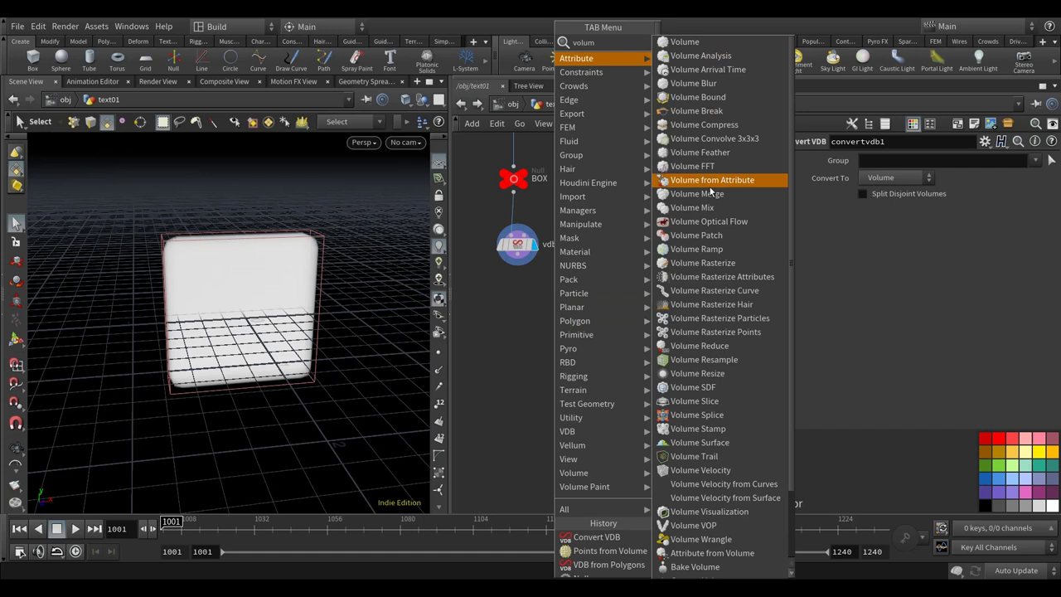
click(722, 525)
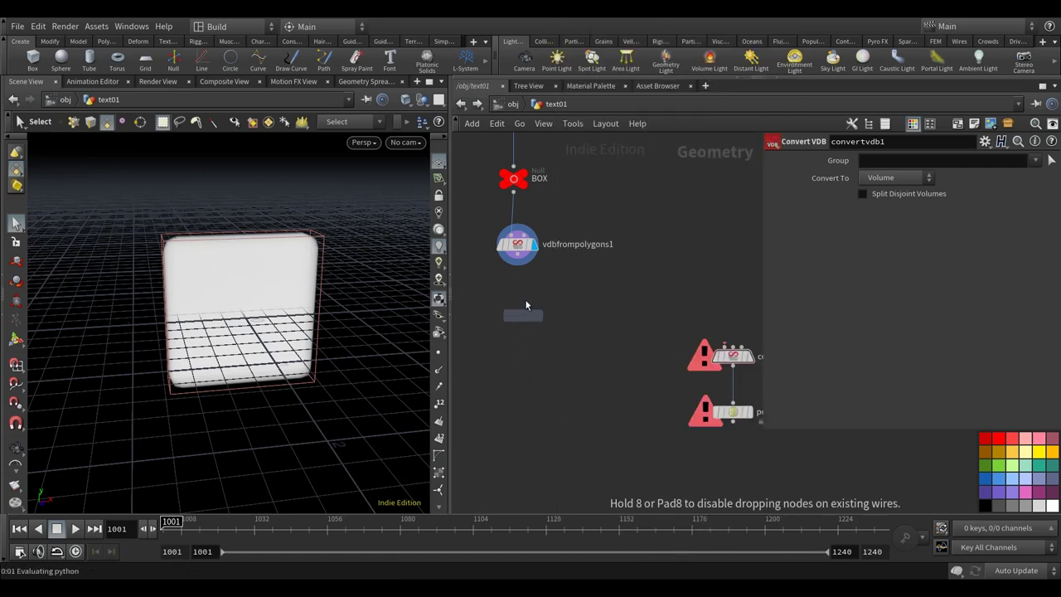
click(566, 312)
click(566, 267)
click(566, 306)
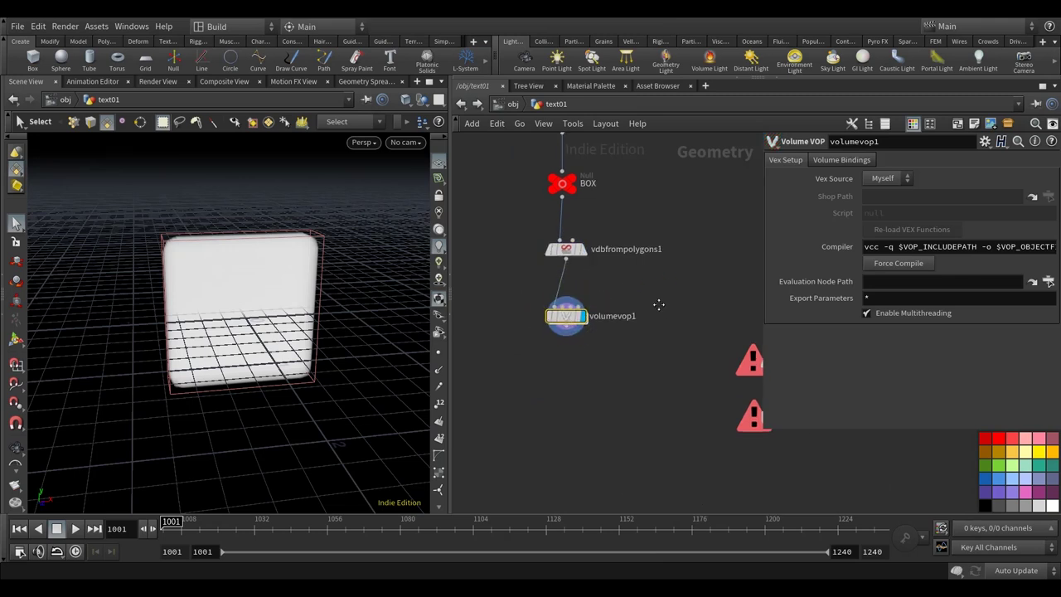
- Switch the update mode to Manual and widen the network editor, ending at the text01 geometry level
middle_drag(566, 324, 554, 333)
double_click(554, 325)
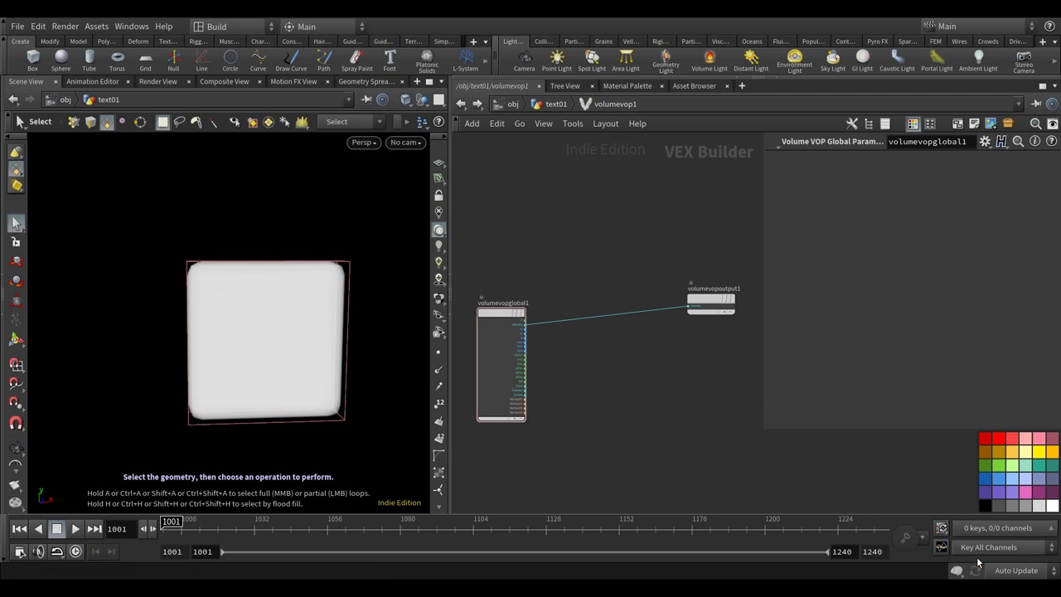
click(1016, 570)
click(1013, 570)
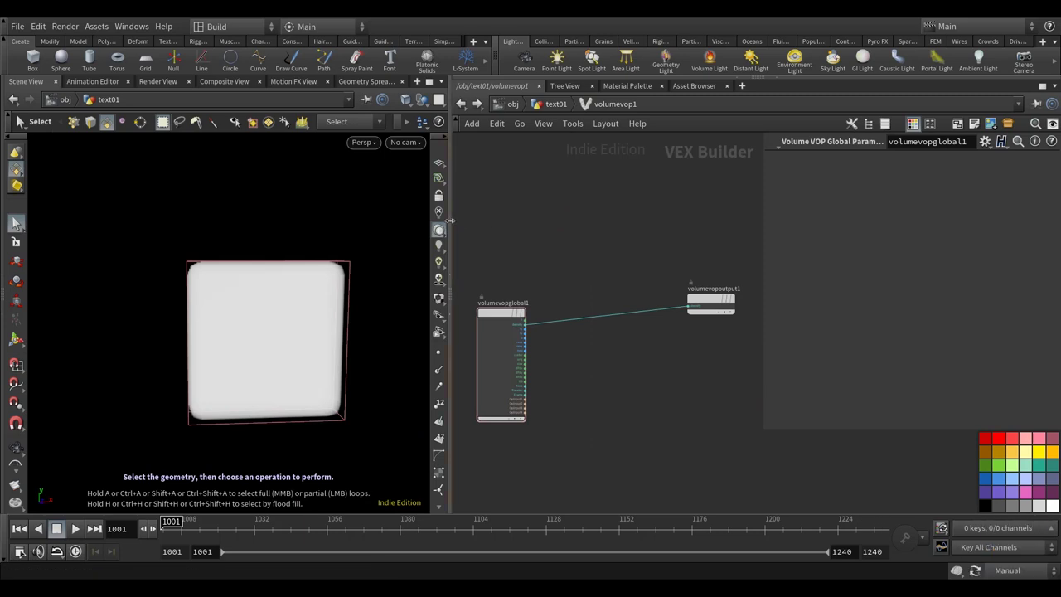
drag(452, 224, 399, 223)
click(507, 104)
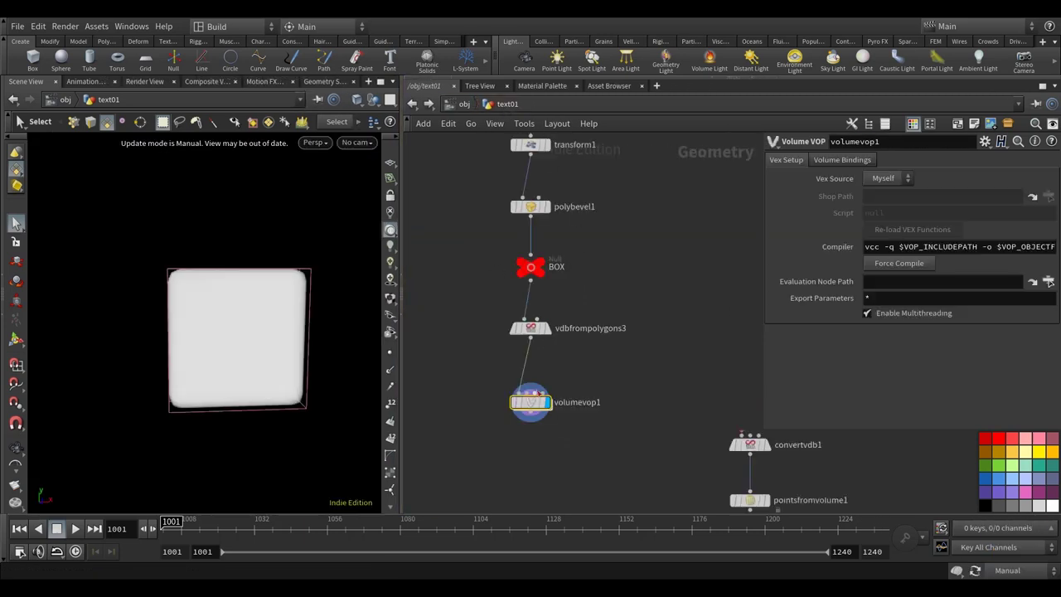
- Inside the Volume VOP network, insert a Multiply node on the density wire between the global parameters and the output
middle_click(533, 408)
double_click(540, 406)
key(Tab)
text(mul)
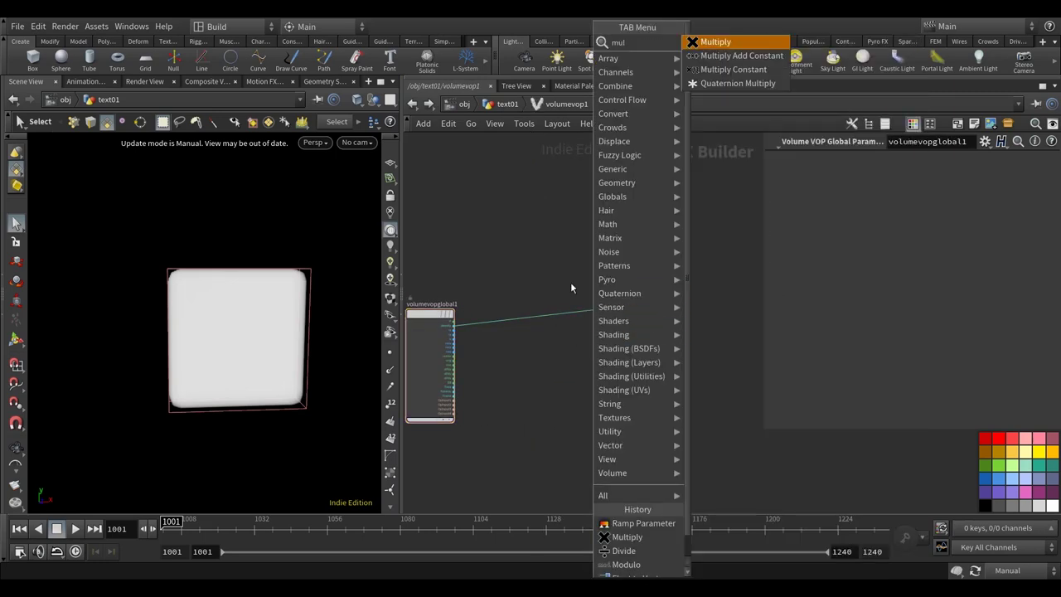
click(711, 42)
click(581, 327)
scroll(576, 332, up, 2)
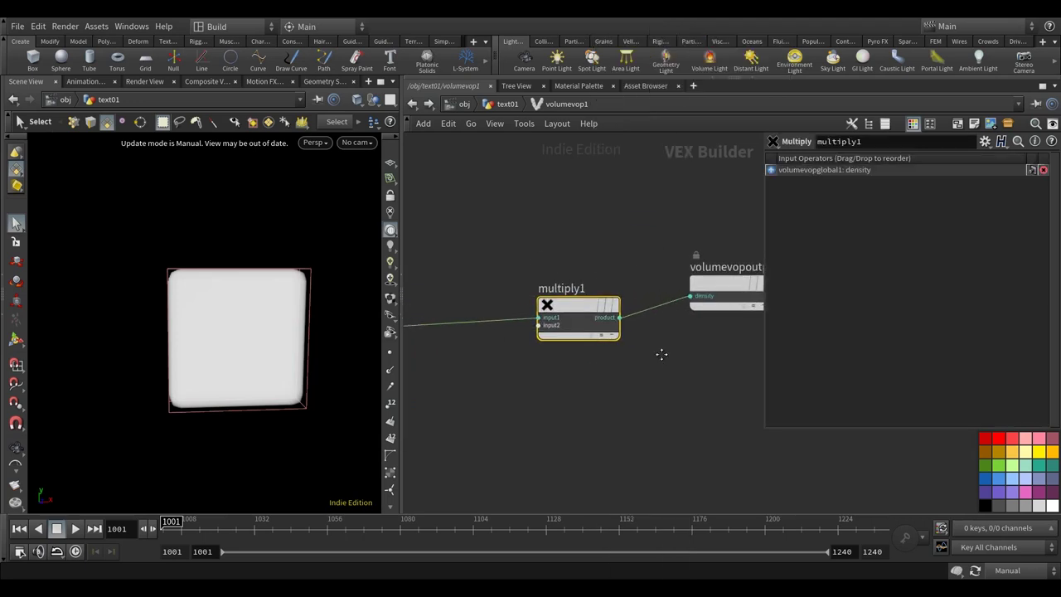
- Promote the Multiply node's second input to a parameter and place the parameter node above and before the Multiply
scroll(662, 354, down, 1)
drag(572, 337, 604, 338)
right_click(604, 338)
click(643, 339)
scroll(591, 336, up, 2)
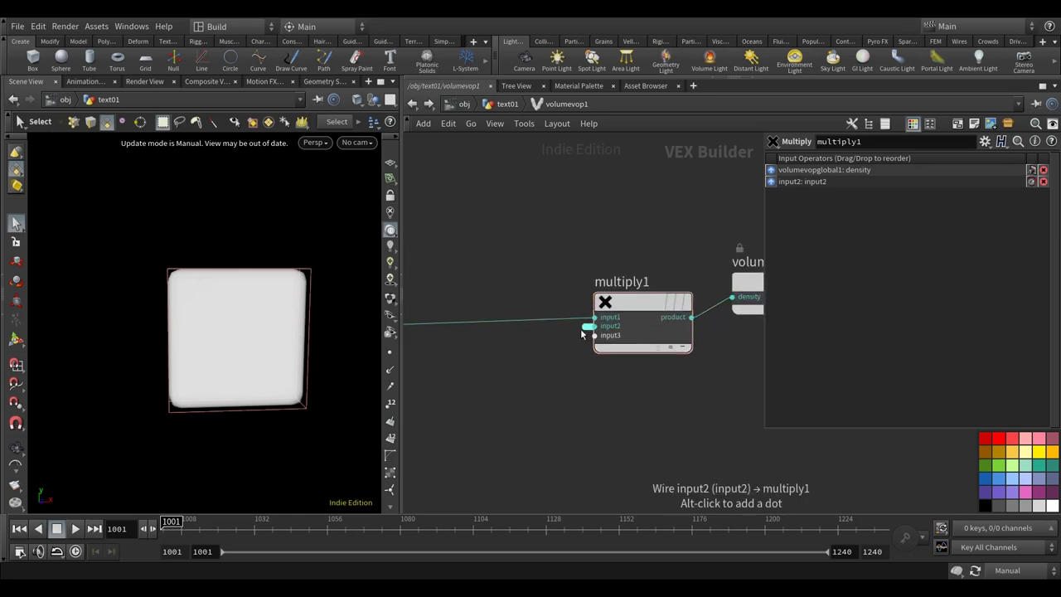
click(585, 330)
drag(522, 320, 512, 270)
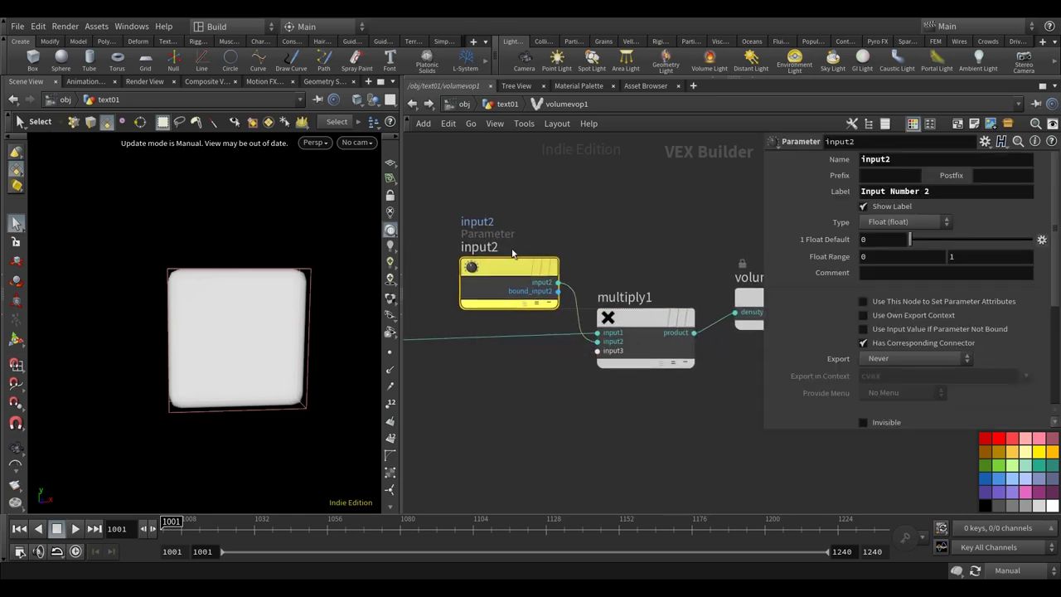
key(h)
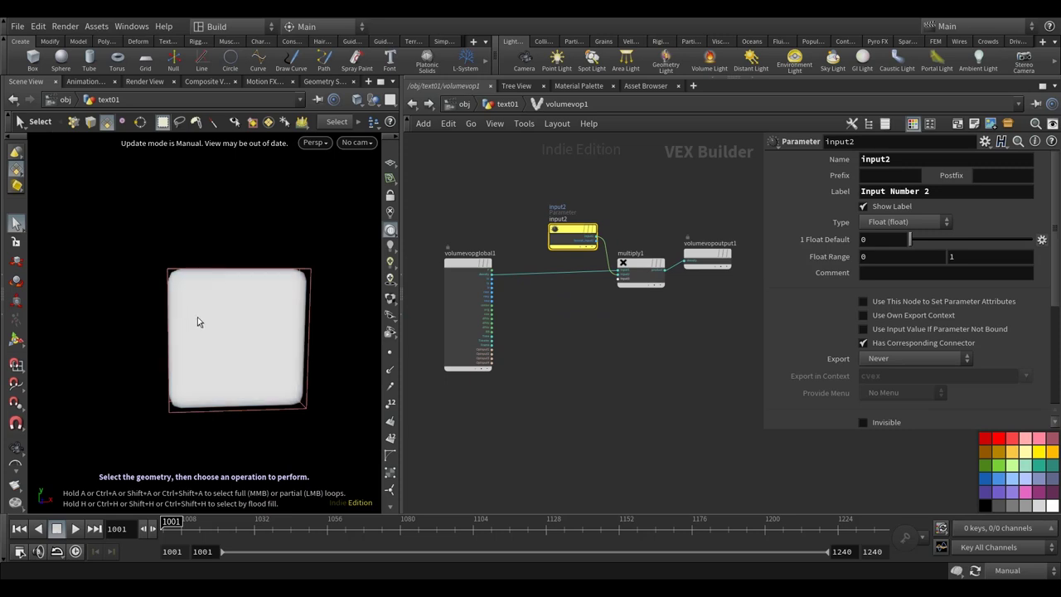
- Name the promoted parameter density_multiply with the label Density Multiply, and set it to 5 on the Volume VOP node
middle_drag(303, 350, 282, 325)
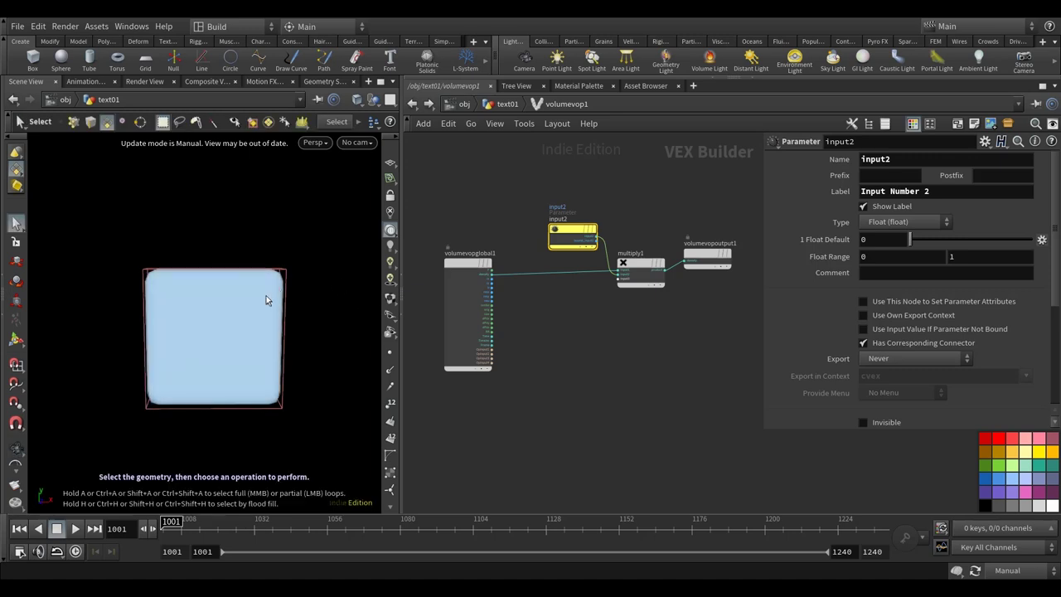
double_click(887, 160)
text(de)
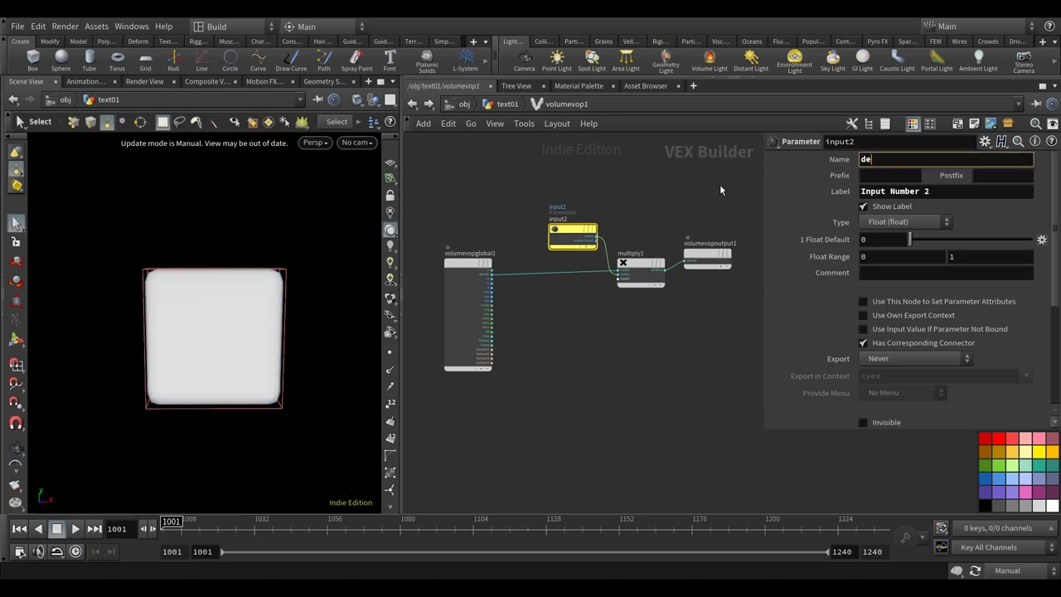
text(nsity_multiply)
key(Tab)
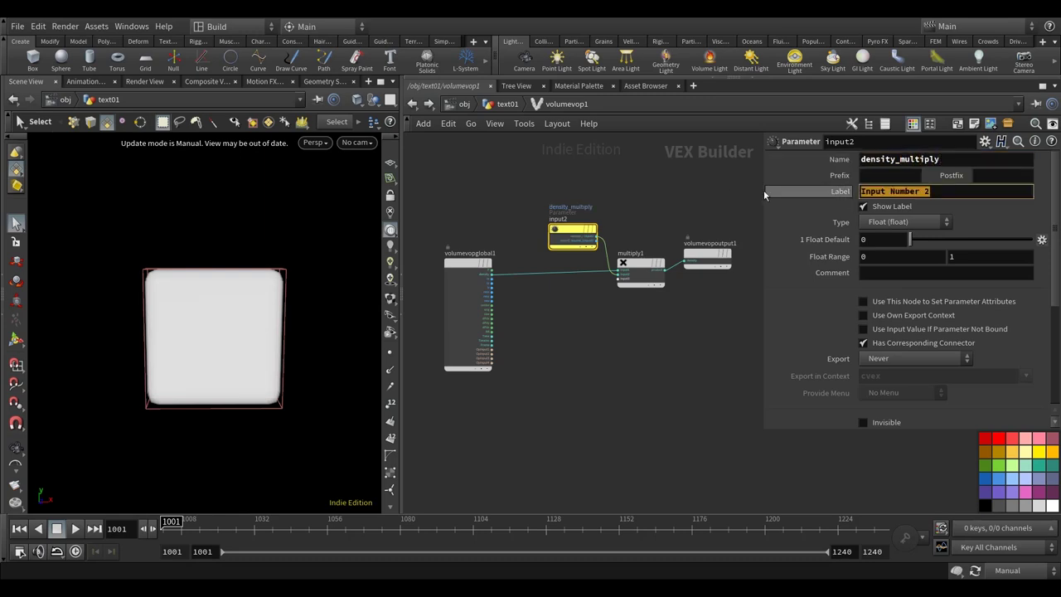
text(Density M)
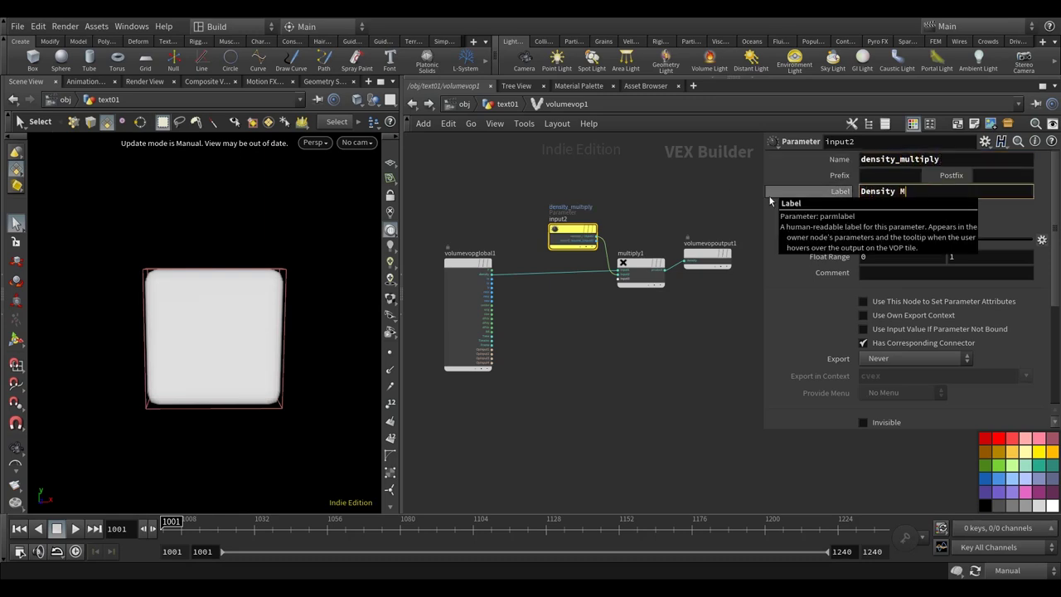
text(ultiply)
key(Return)
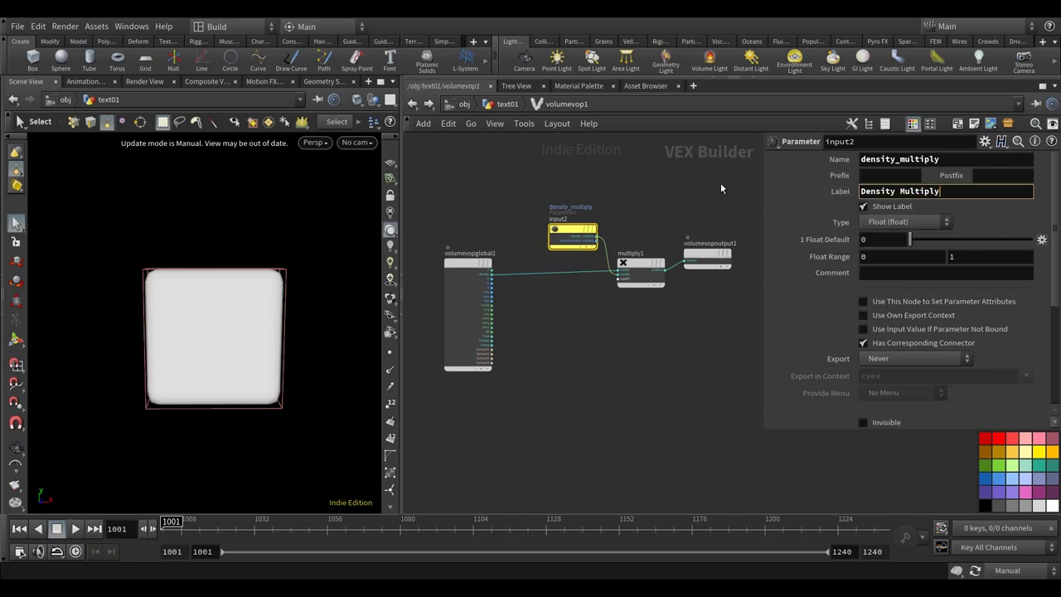
click(507, 104)
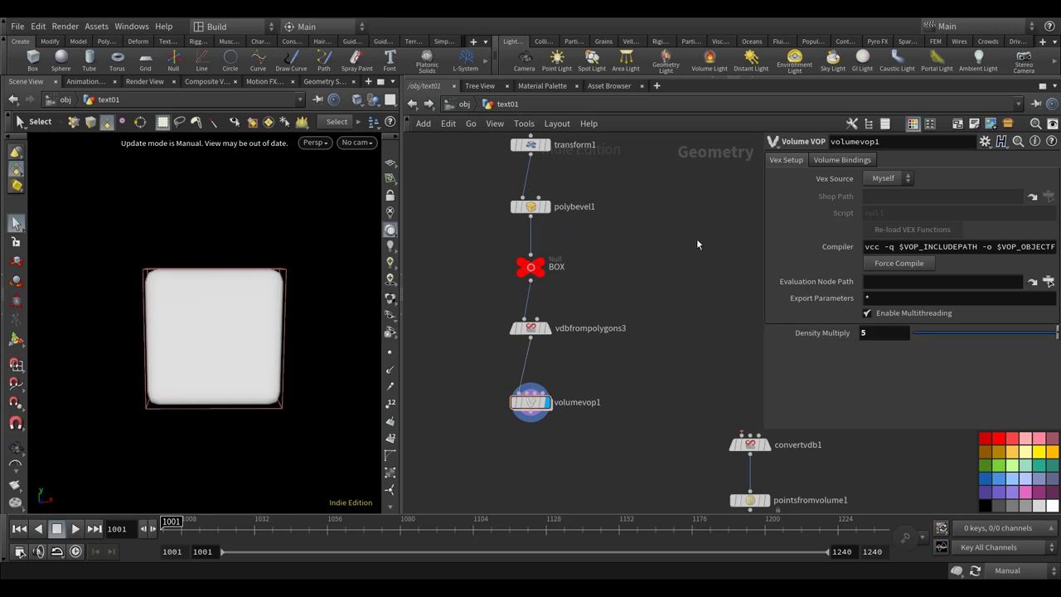
- Inside the Volume VOP, add a Relative to Bounding Box node and wire OpInput1 into its file input and P into its P input
double_click(531, 403)
alt+drag(253, 362, 198, 339)
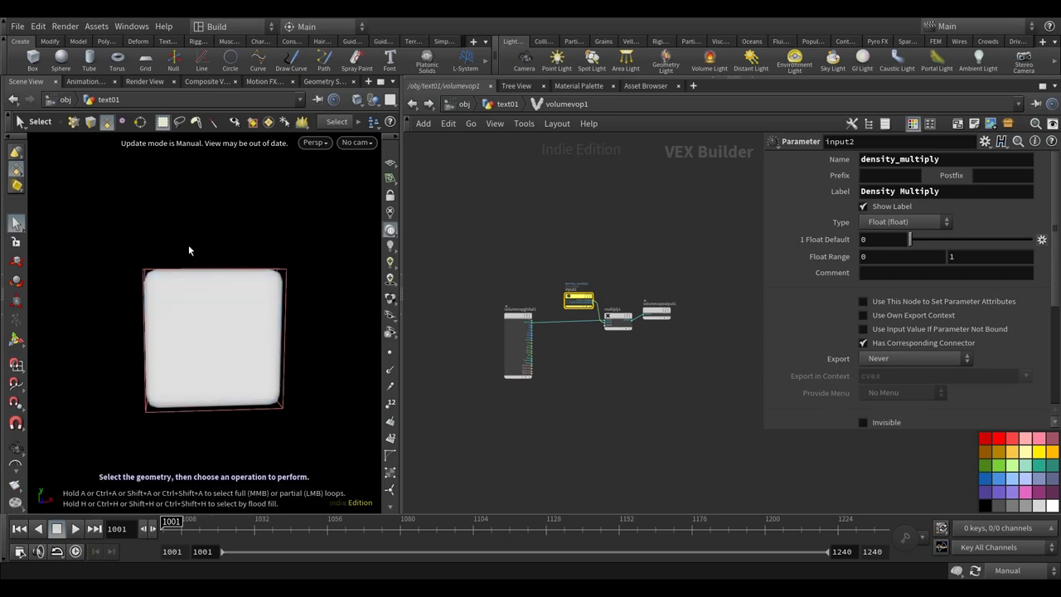
alt+drag(256, 351, 260, 359)
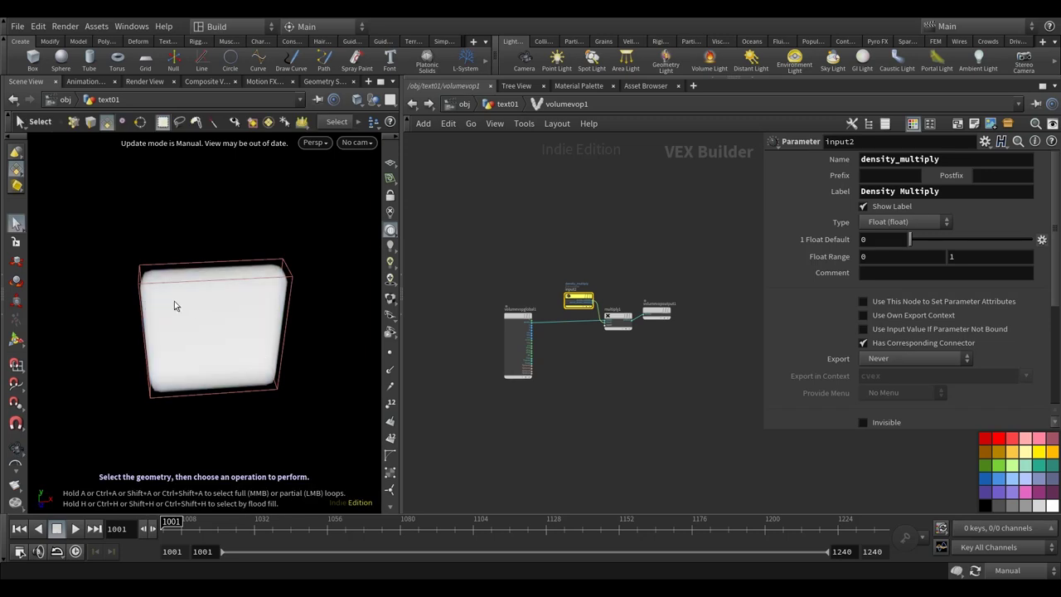
scroll(563, 402, up, 6)
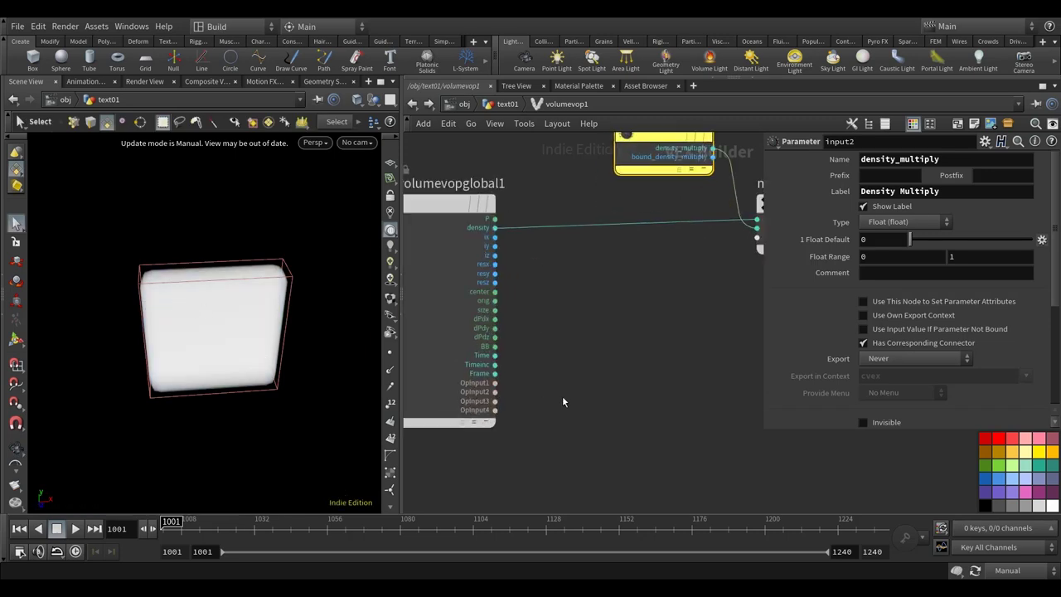
key(Tab)
text(rel)
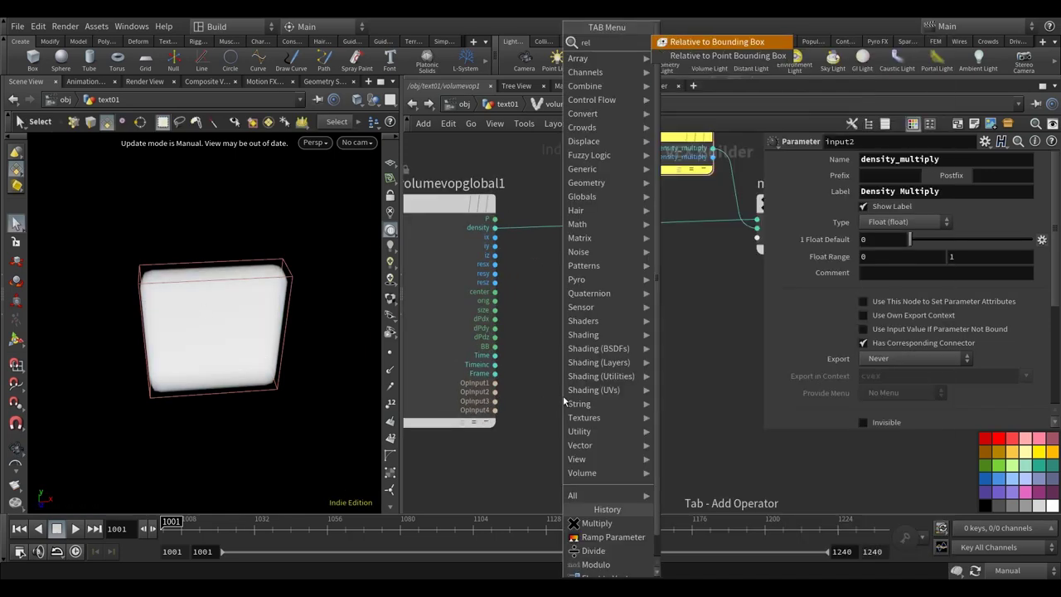
click(740, 46)
click(626, 383)
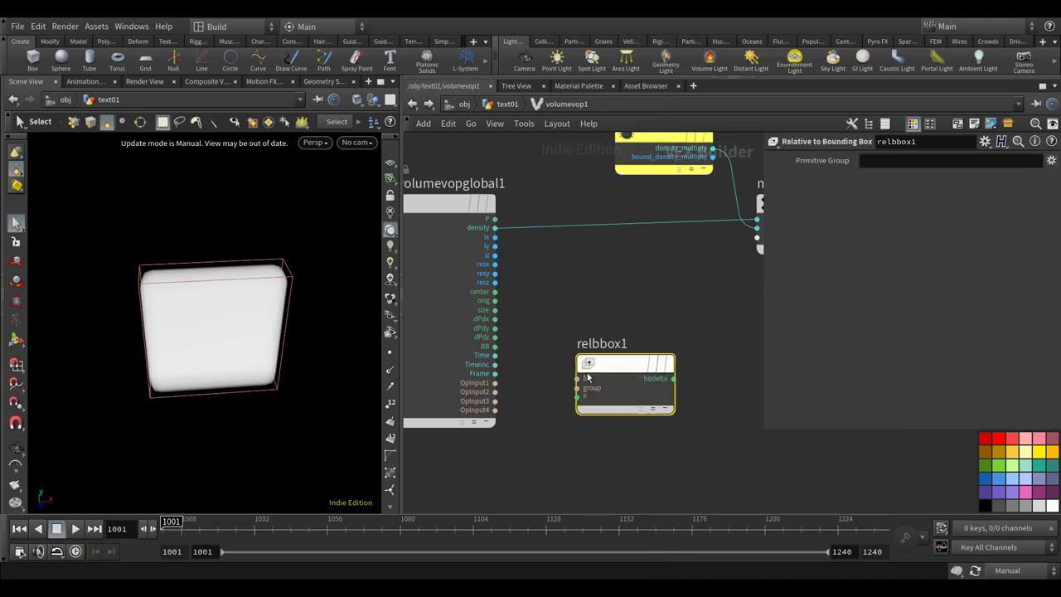
click(496, 384)
click(578, 378)
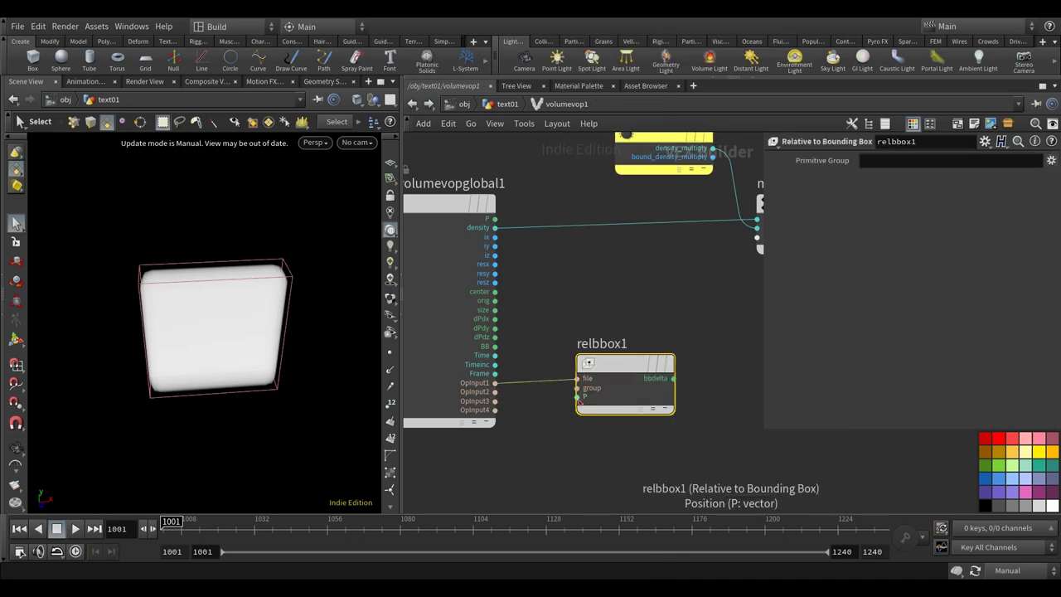
click(494, 219)
click(578, 397)
- Add a Vector to Float node after the Relative to Bounding Box node and feed it the bbdelta output
middle_drag(726, 313, 569, 320)
key(Tab)
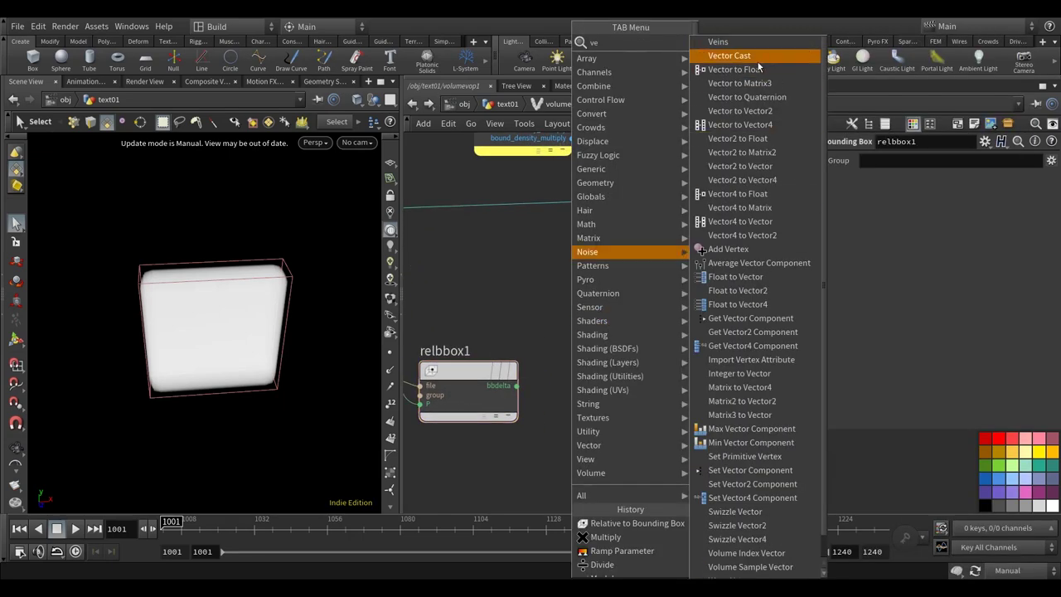
click(758, 63)
click(663, 204)
click(630, 384)
scroll(533, 306, down, 5)
drag(503, 341, 503, 347)
- Add a Modulo node after Vector to Float and connect fval1 to its first input
key(Tab)
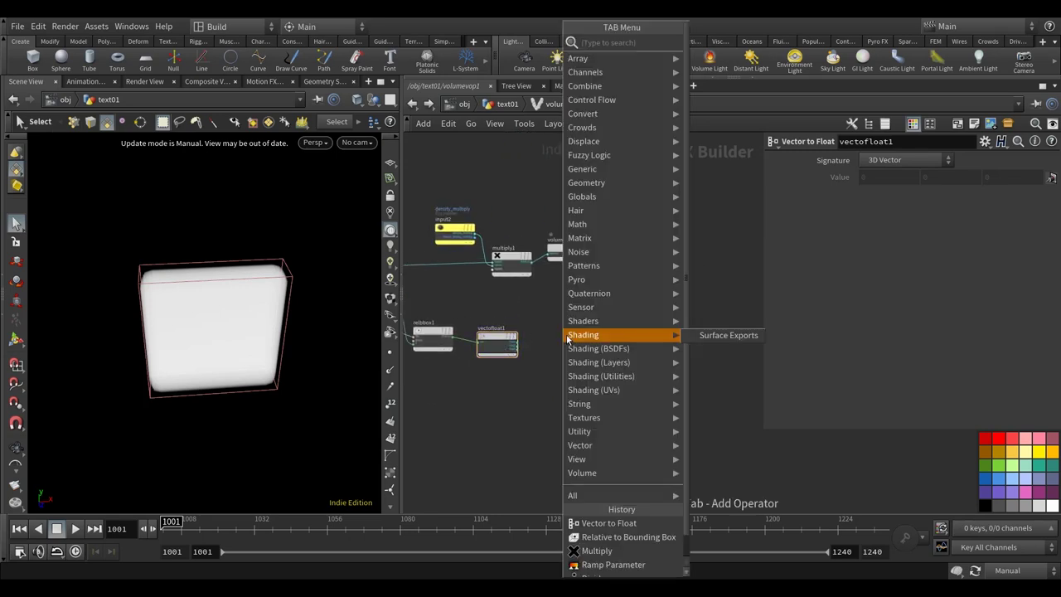
text(modu)
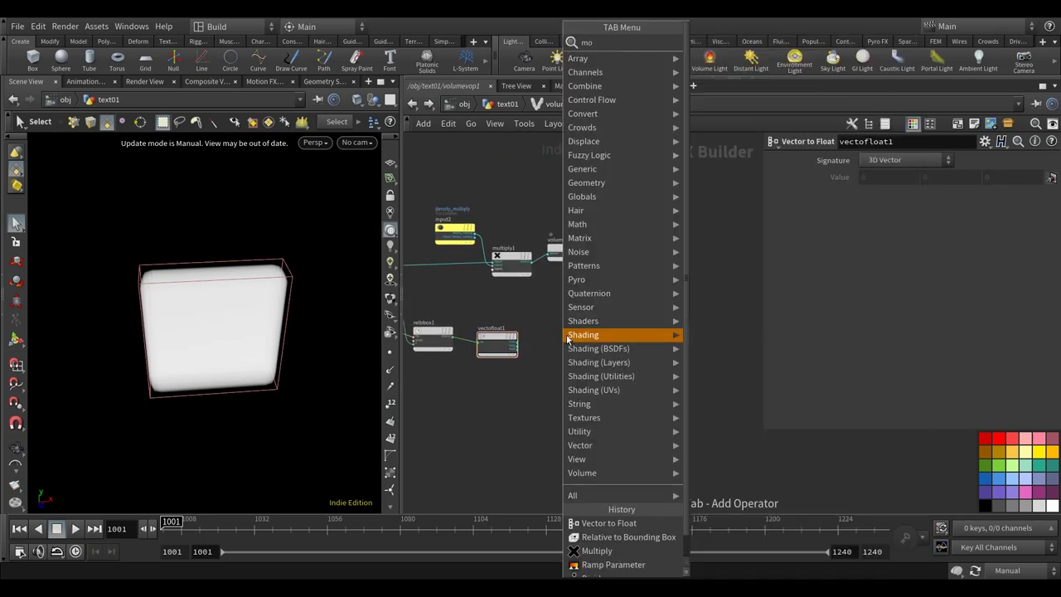
click(712, 43)
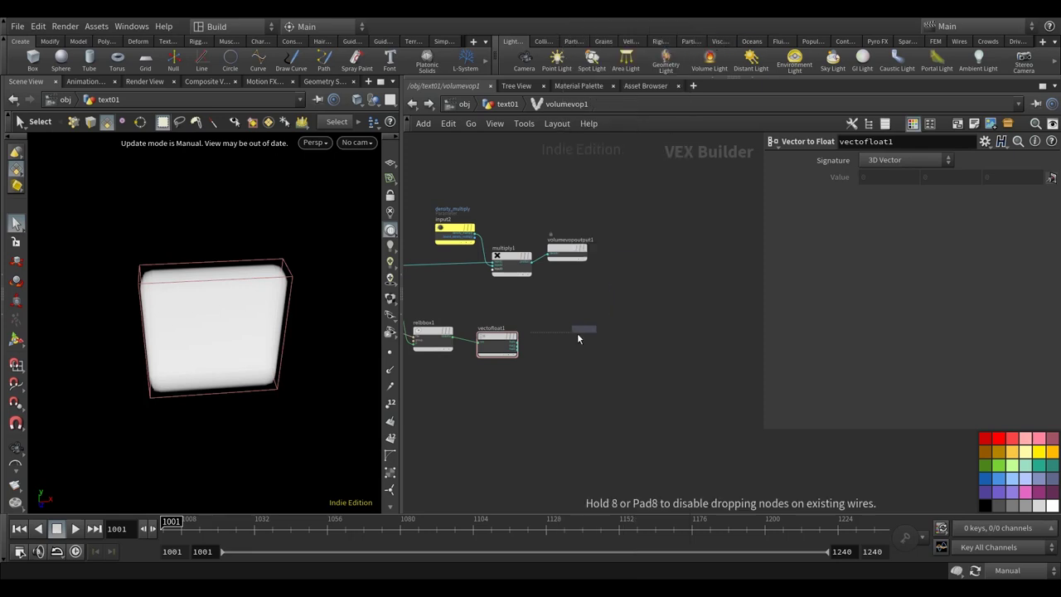
click(588, 329)
scroll(531, 354, up, 3)
drag(569, 345, 625, 337)
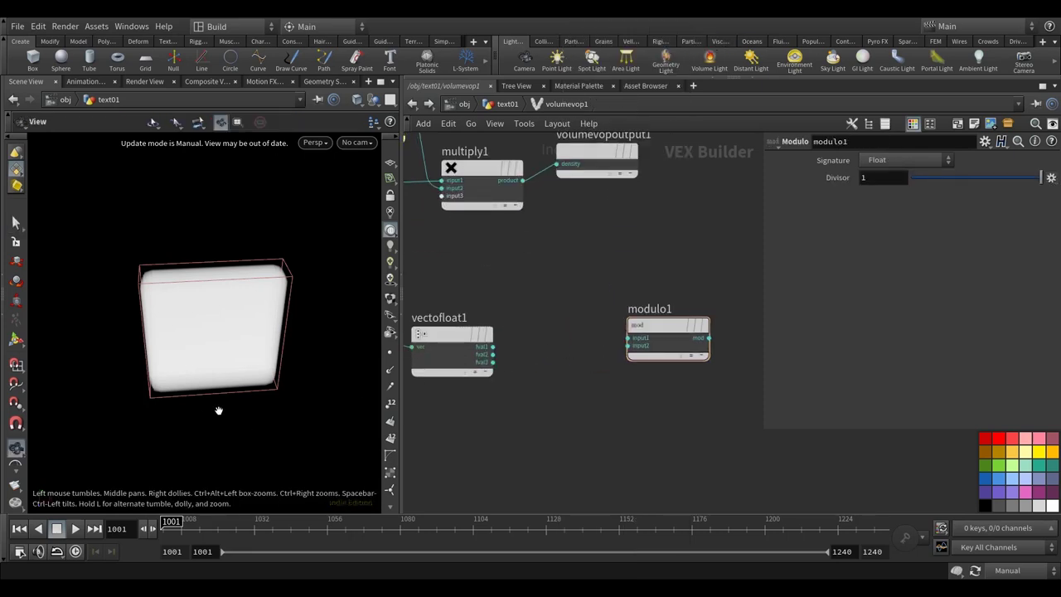
drag(221, 407, 260, 332)
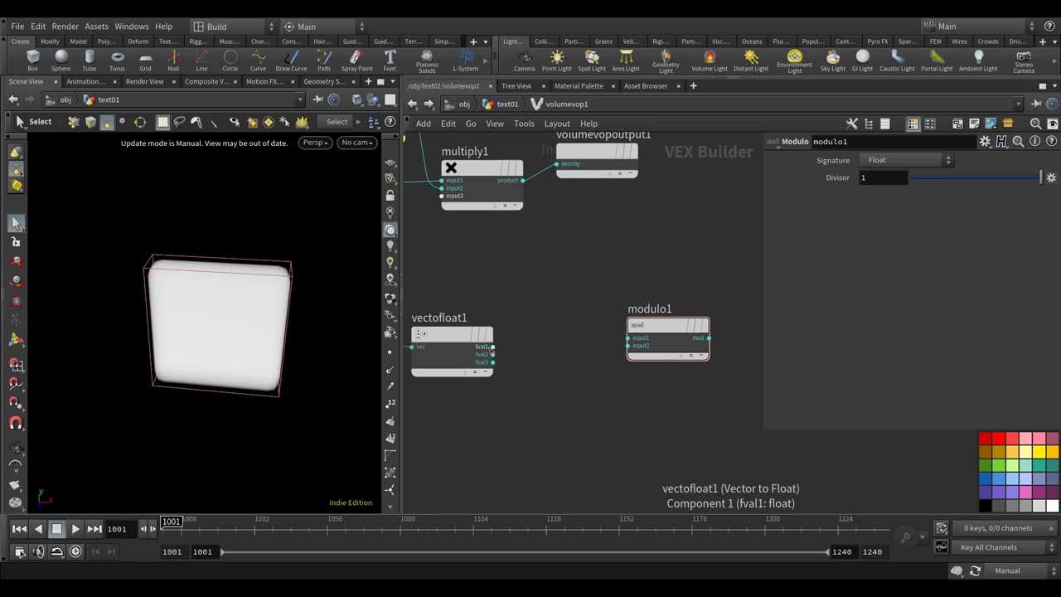
click(493, 346)
click(630, 337)
drag(681, 326, 676, 340)
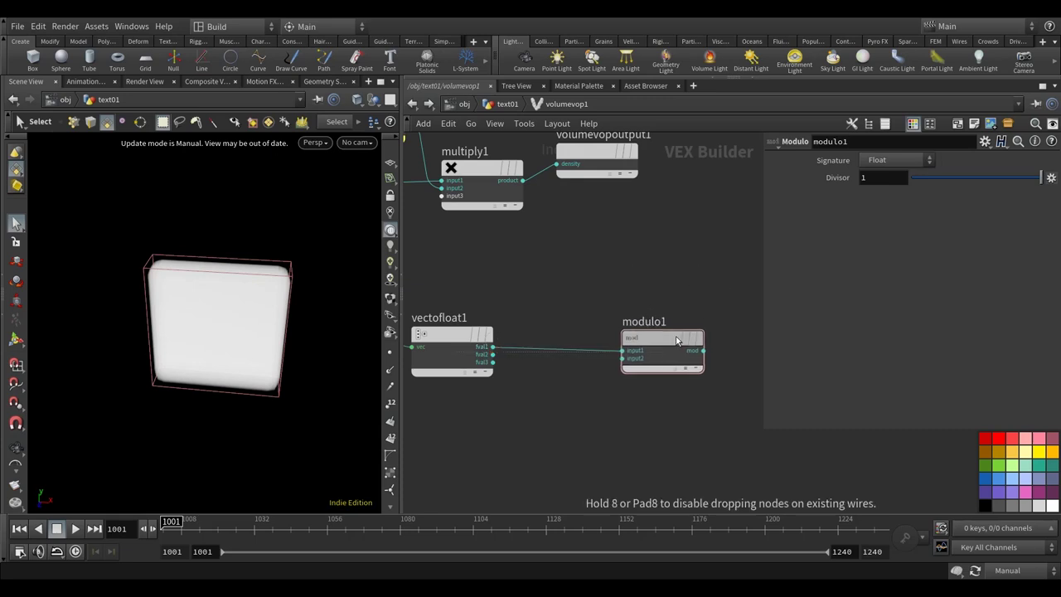
- Promote the Modulo's second input to a parameter node placed below the wire, named unit and labelled Unit
right_click(624, 358)
click(659, 339)
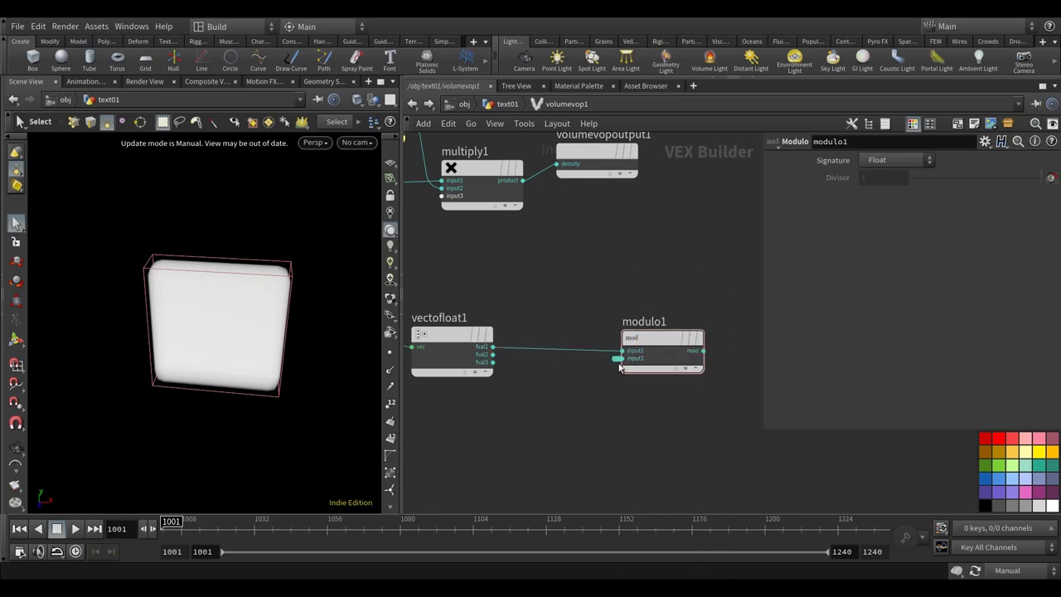
click(618, 358)
drag(539, 341, 540, 437)
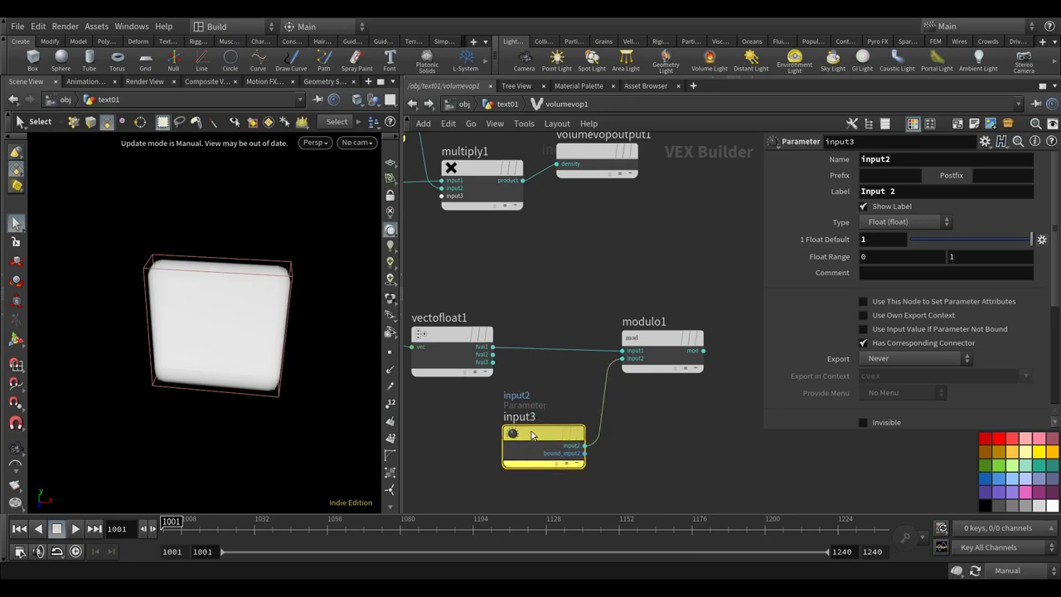
double_click(913, 161)
click(929, 190)
text(Unit)
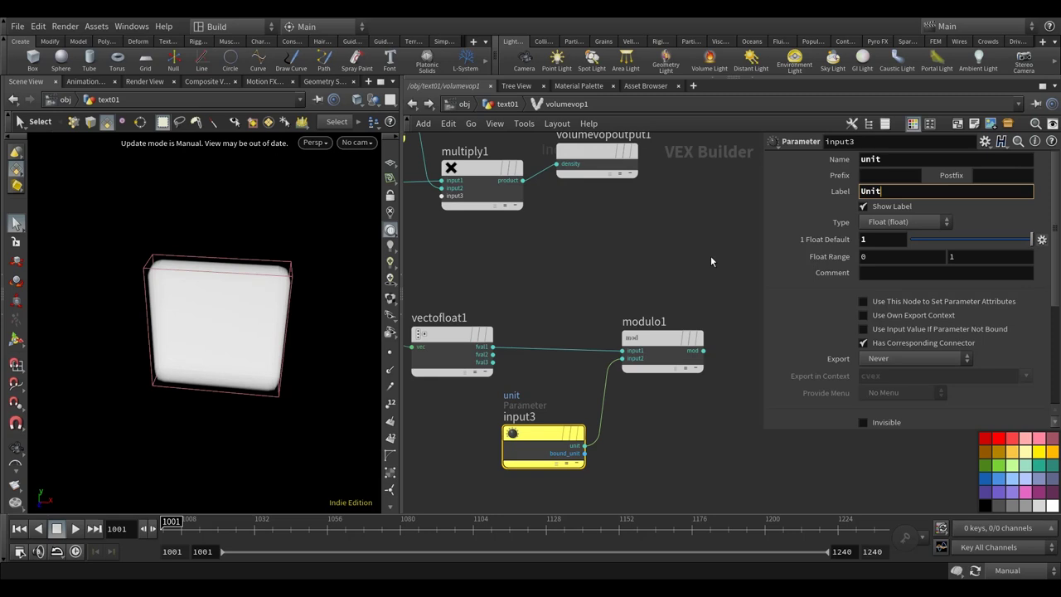
- Add a Divide node that divides the Modulo output by the unit parameter
scroll(638, 279, down, 1)
key(Tab)
text(divi)
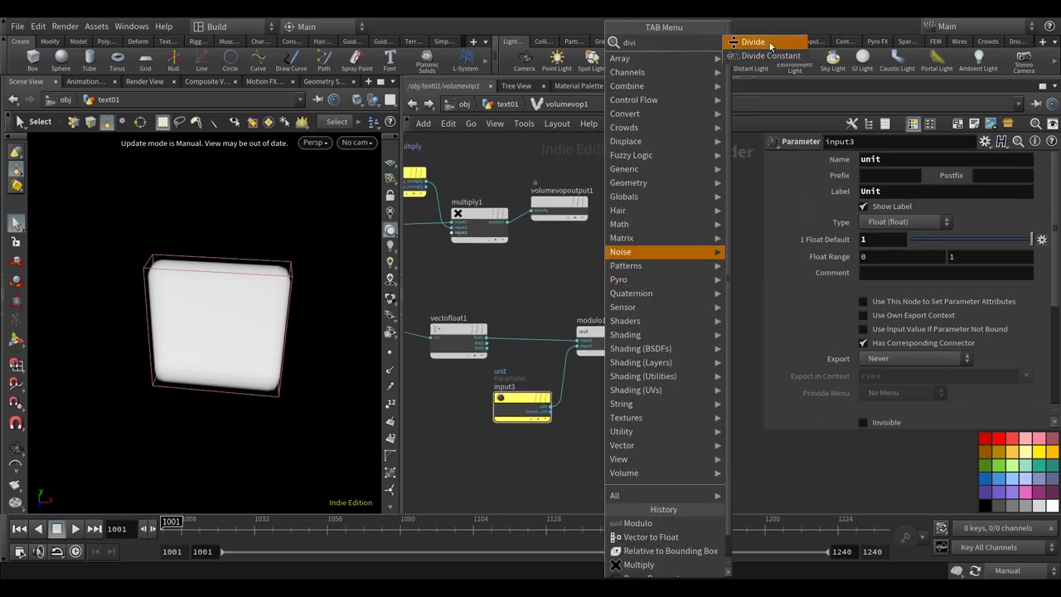
key(Return)
click(690, 350)
click(633, 340)
click(684, 344)
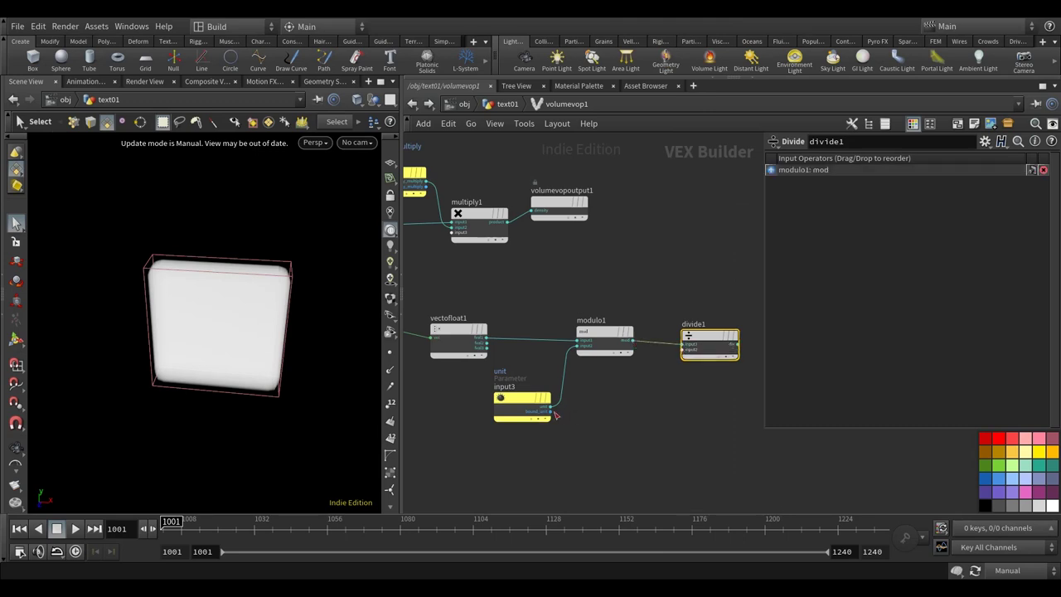
click(553, 406)
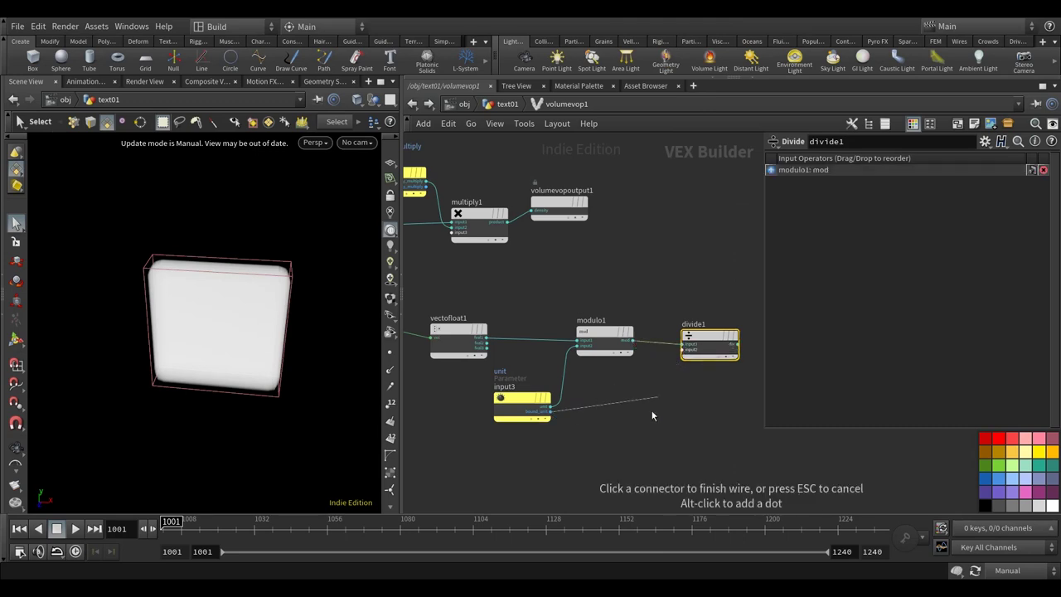
click(685, 349)
- Spread out the Multiply, density_multiply and output nodes, and connect the Divide output to the Multiply's third input
scroll(585, 412, down, 3)
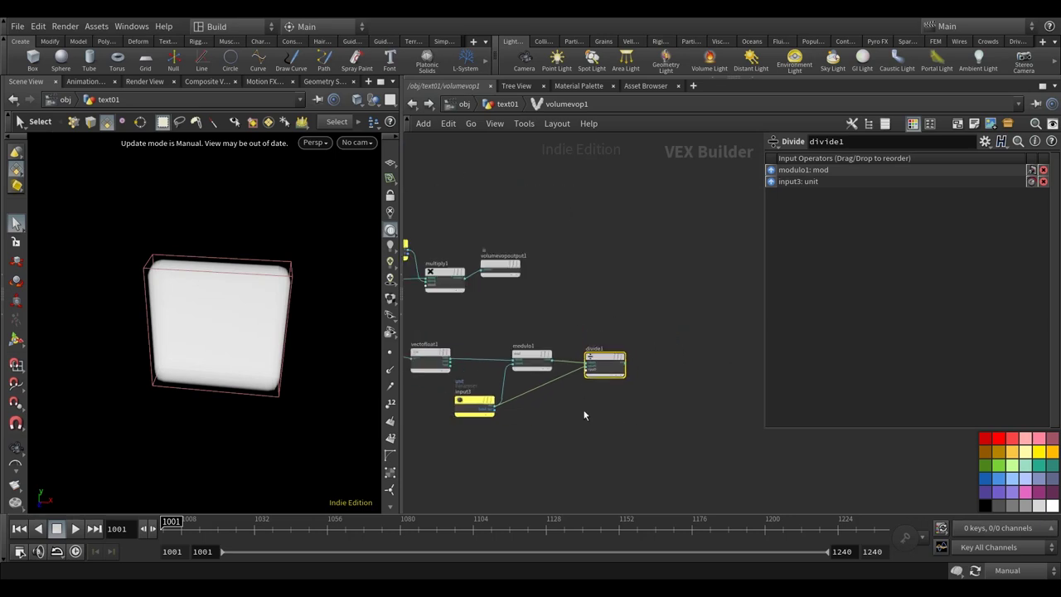
drag(506, 263, 691, 259)
drag(445, 273, 611, 272)
drag(691, 260, 748, 260)
middle_drag(705, 310, 755, 324)
drag(439, 262, 578, 225)
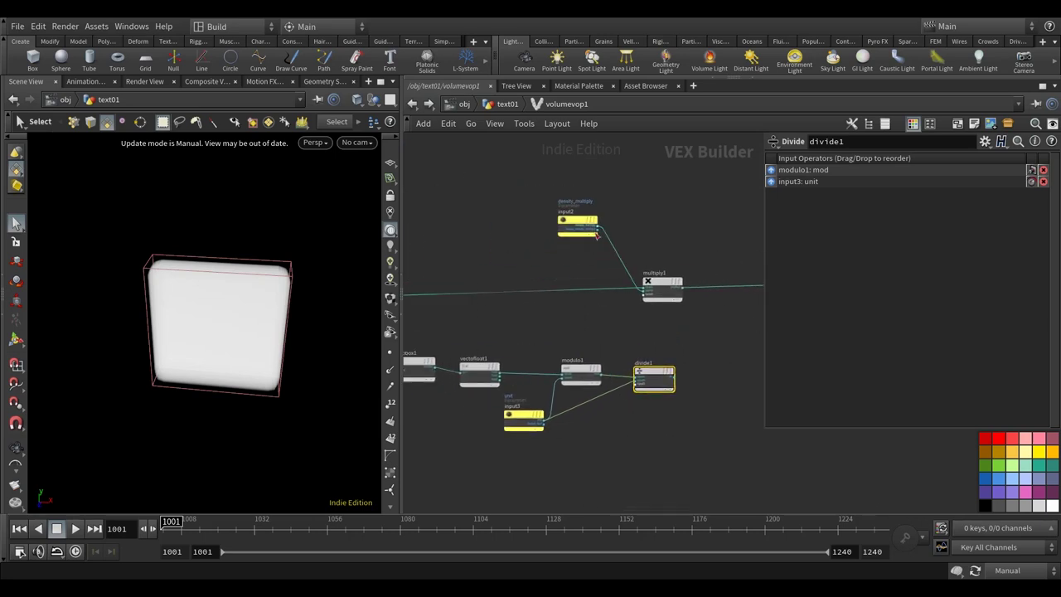
drag(661, 285, 728, 286)
middle_drag(667, 383, 594, 379)
drag(595, 379, 583, 373)
click(583, 372)
click(636, 290)
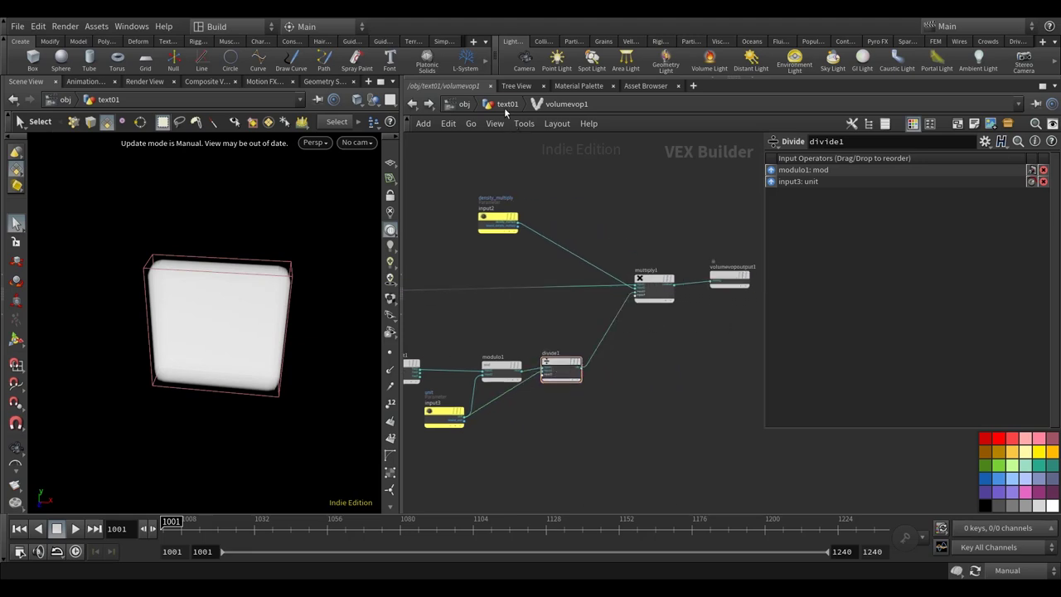
- Return to the text01 geometry level and set the Volume VOP's Unit to 0.02
click(507, 105)
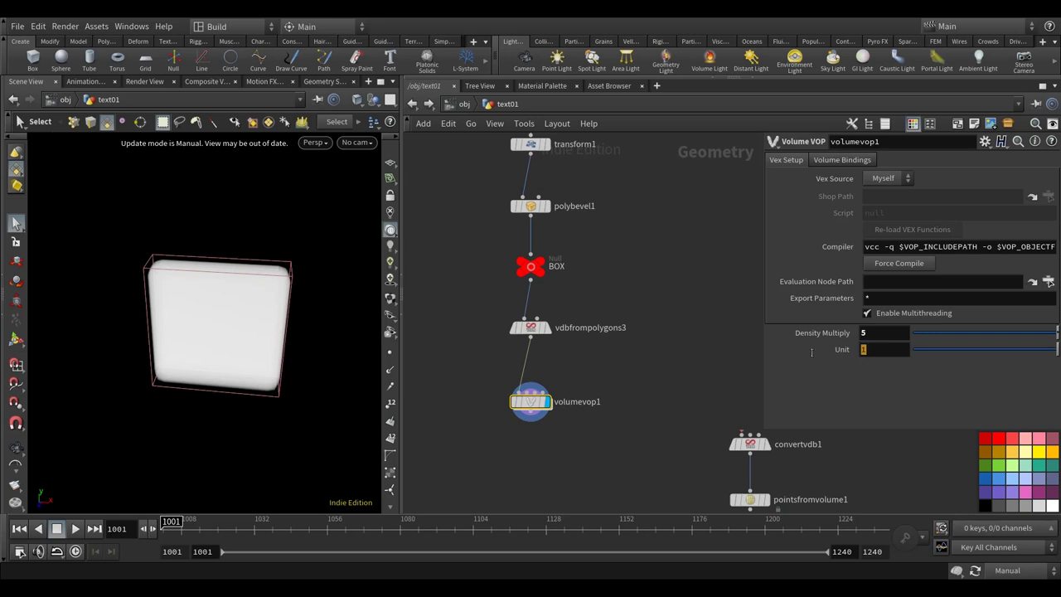
text(.02)
key(Return)
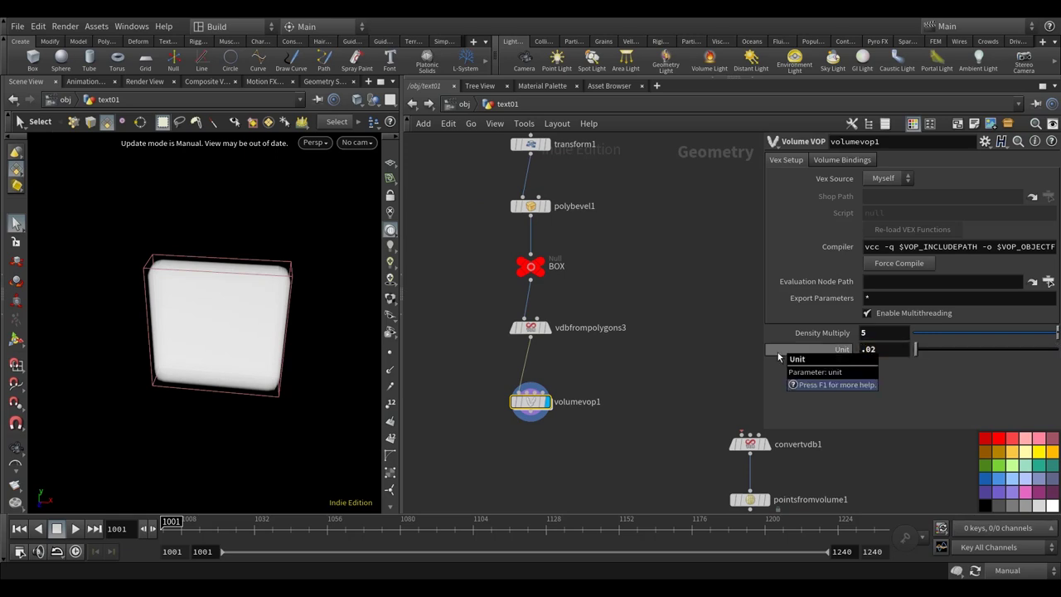
middle_drag(623, 367, 639, 368)
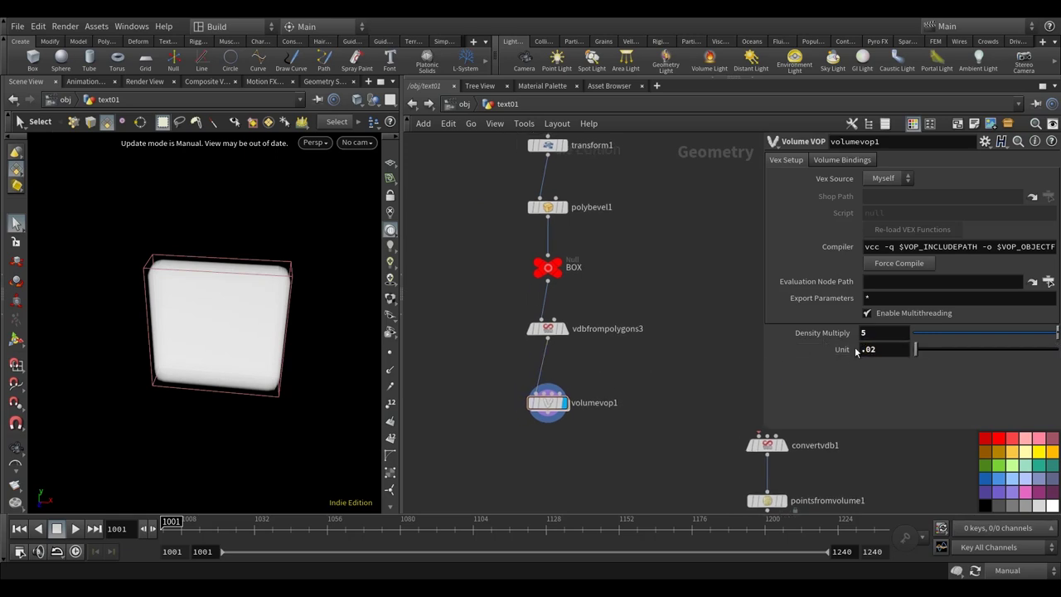
key(Escape)
drag(265, 339, 322, 376)
key(s)
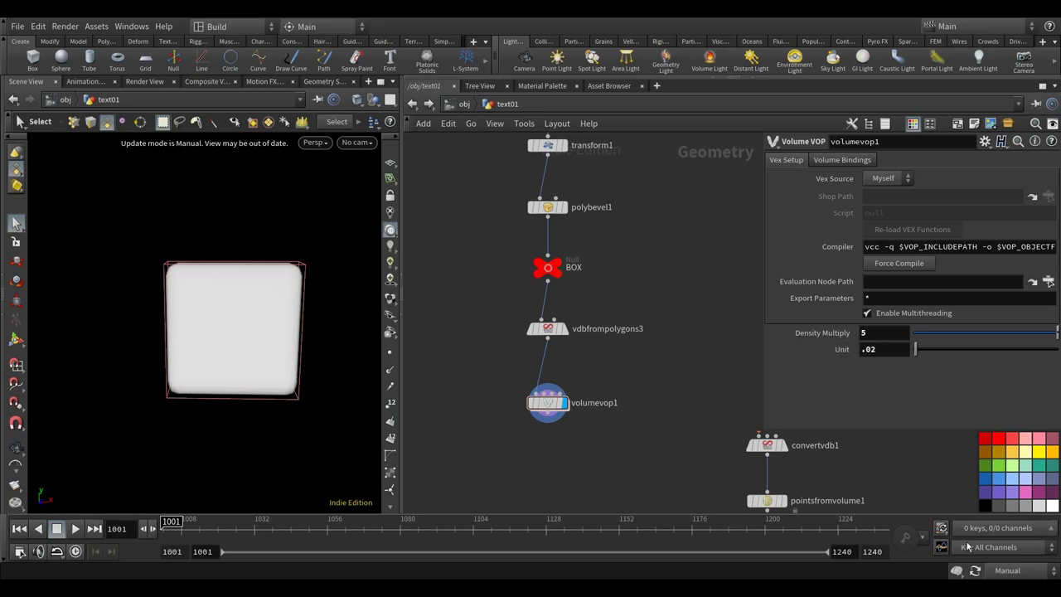
- Switch the update mode to Auto Update and inspect the recalculated fog volume from another angle
scroll(618, 406, up, 5)
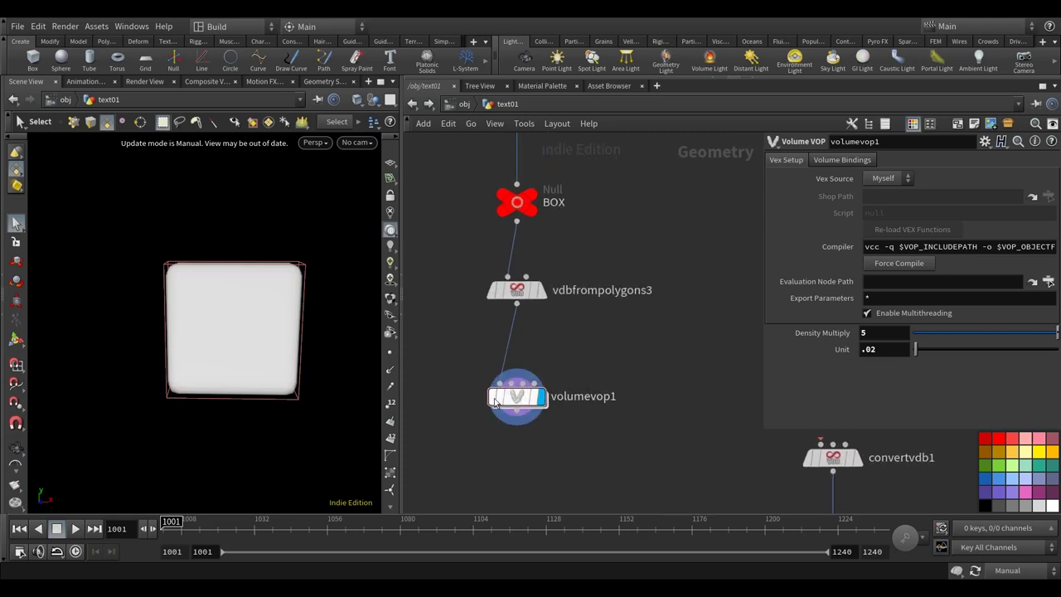
click(494, 402)
click(1007, 570)
click(1012, 531)
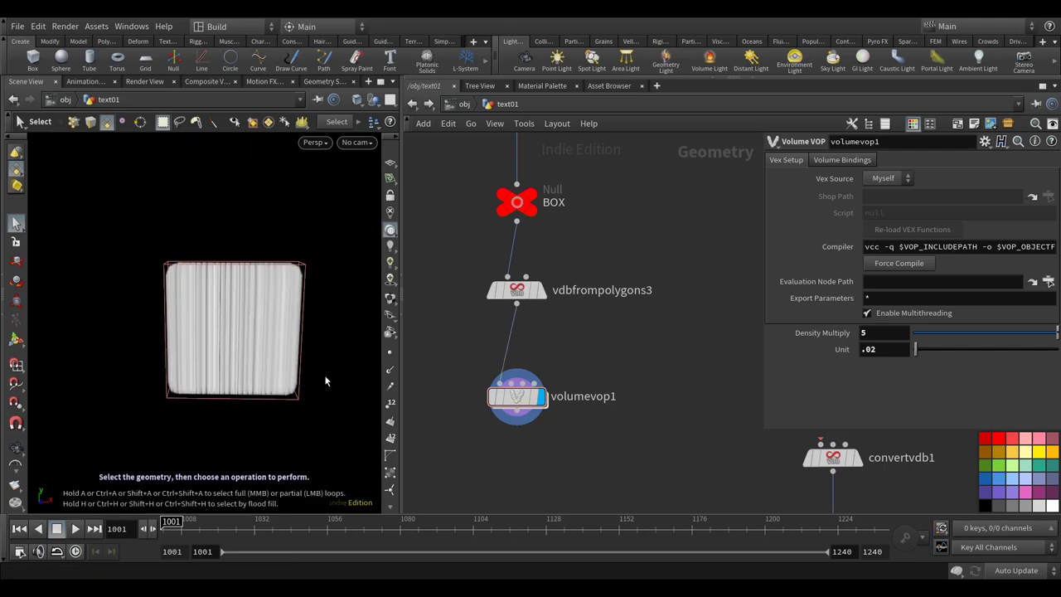
key(Escape)
mouse_move(329, 365)
mouse_down()
mouse_move(315, 365)
mouse_move(329, 370)
mouse_up()
right_drag(329, 369, 221, 307)
drag(221, 308, 207, 320)
key(s)
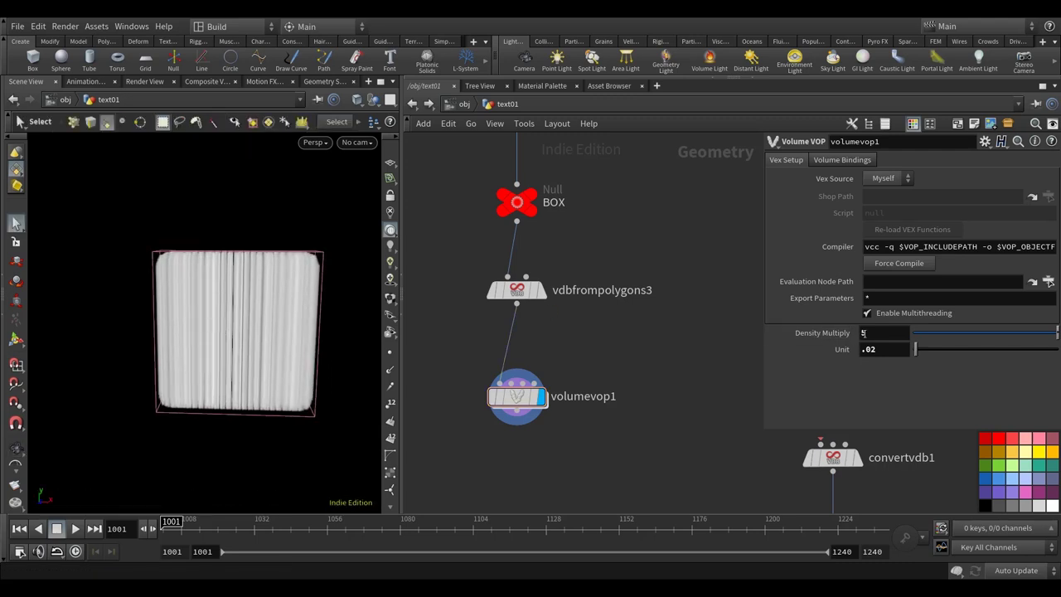
- Inspect the striped fog volume from several angles, finishing with a framed view of the whole box
key(Escape)
mouse_move(310, 409)
mouse_down()
mouse_move(308, 433)
mouse_move(291, 407)
mouse_move(316, 404)
mouse_up()
key(s)
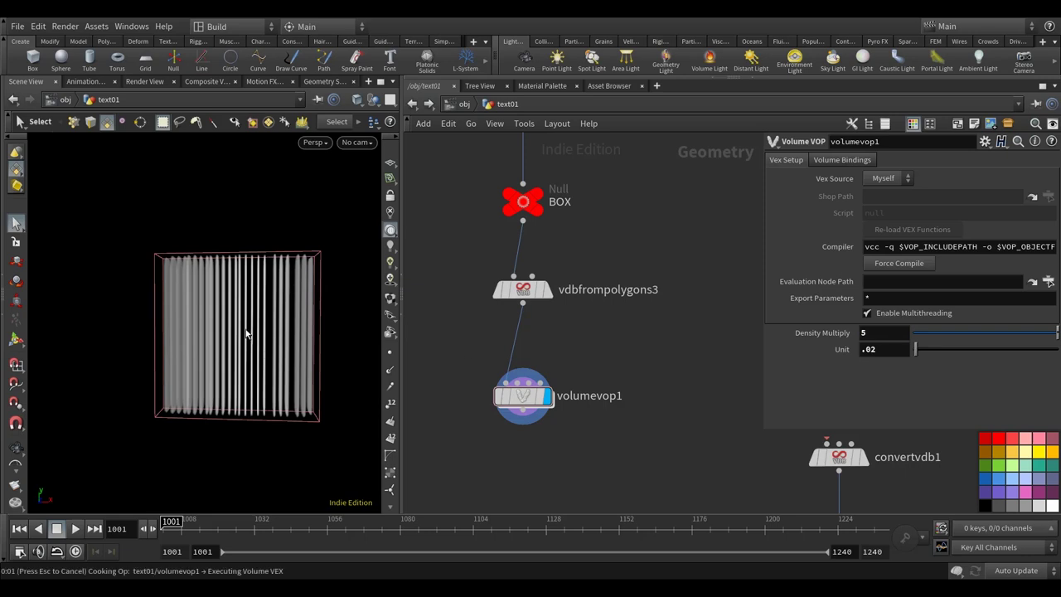
key(Escape)
mouse_move(262, 354)
mouse_down()
mouse_move(267, 378)
mouse_move(245, 375)
mouse_move(273, 362)
mouse_up()
key(s)
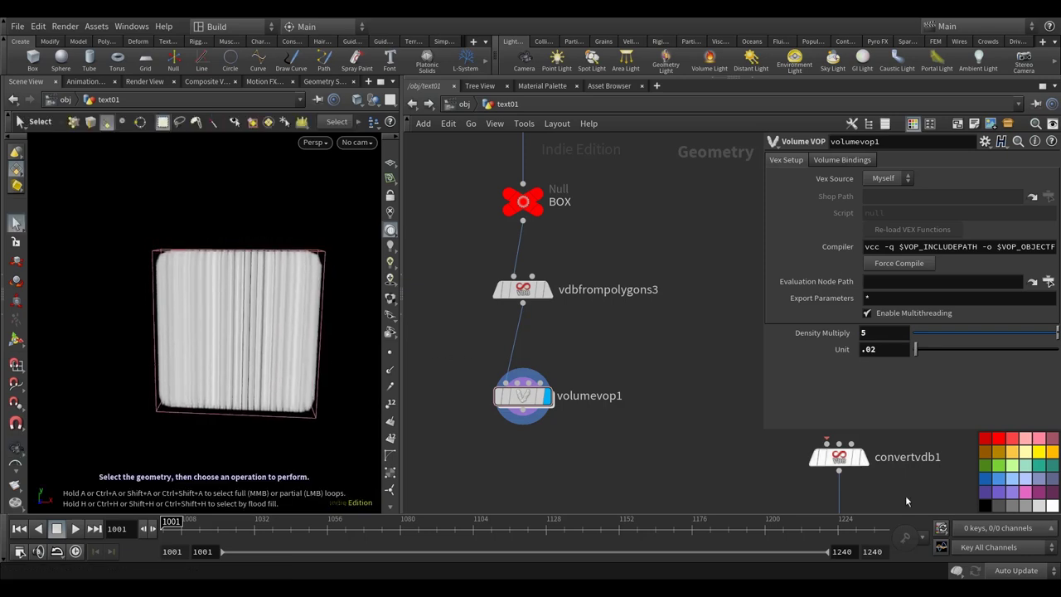
key(space+h)
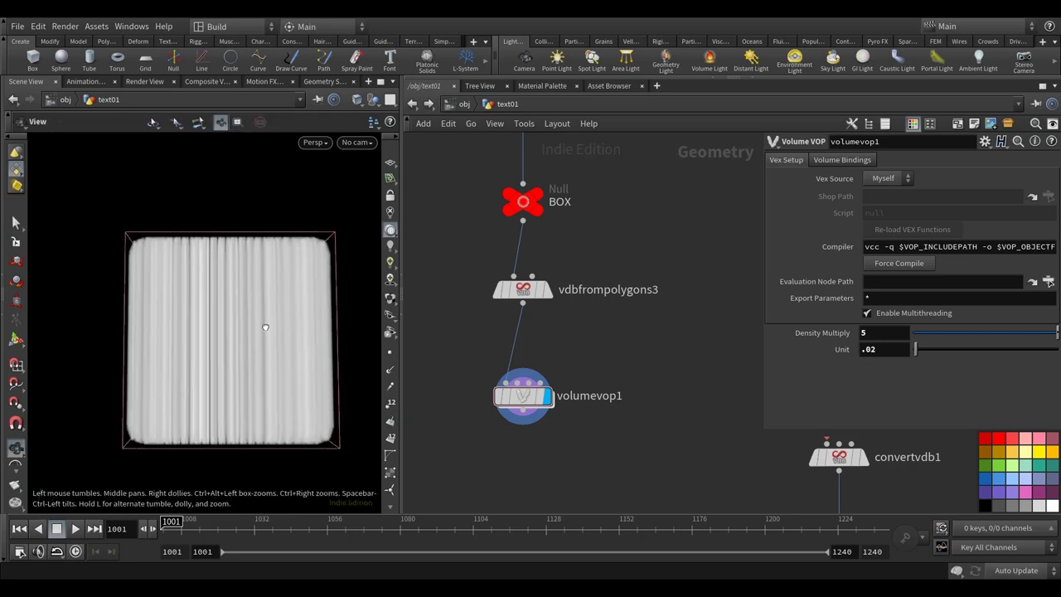
- Switch the update mode to Manual and open the network inside volumevop1
click(1009, 566)
click(1005, 554)
double_click(522, 396)
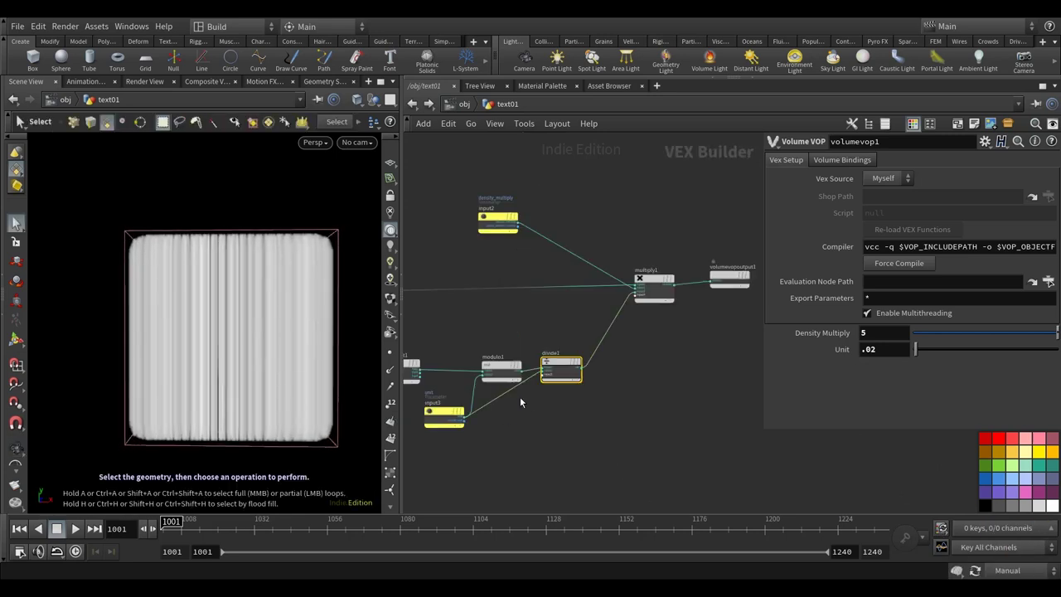
- Move the Multiply and output nodes away from the Divide node and place density_multiply closer to Multiply
click(525, 303)
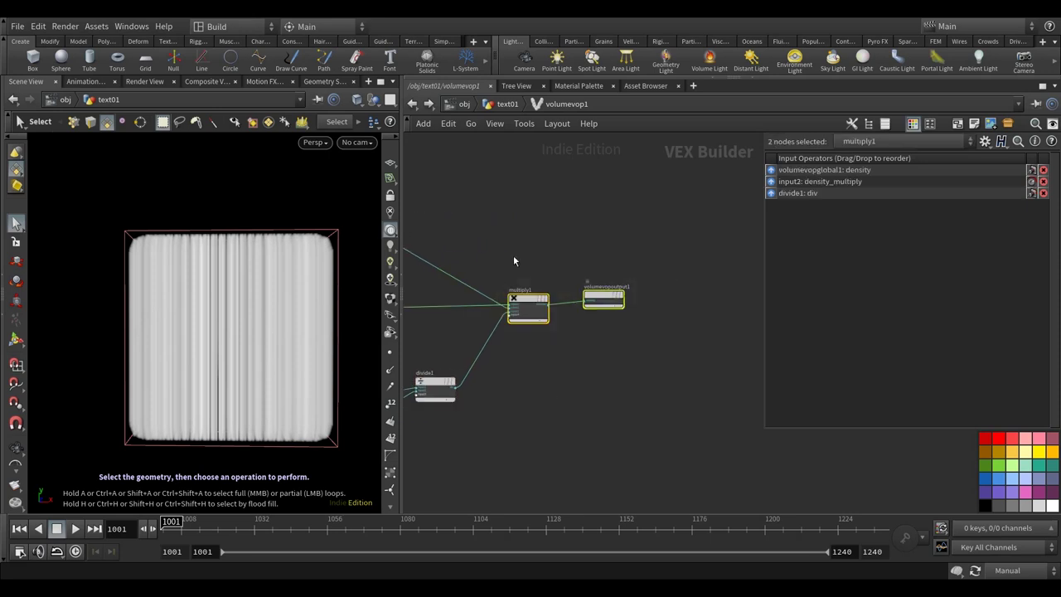
middle_drag(513, 255, 536, 254)
drag(670, 379, 604, 278)
middle_drag(446, 238, 523, 239)
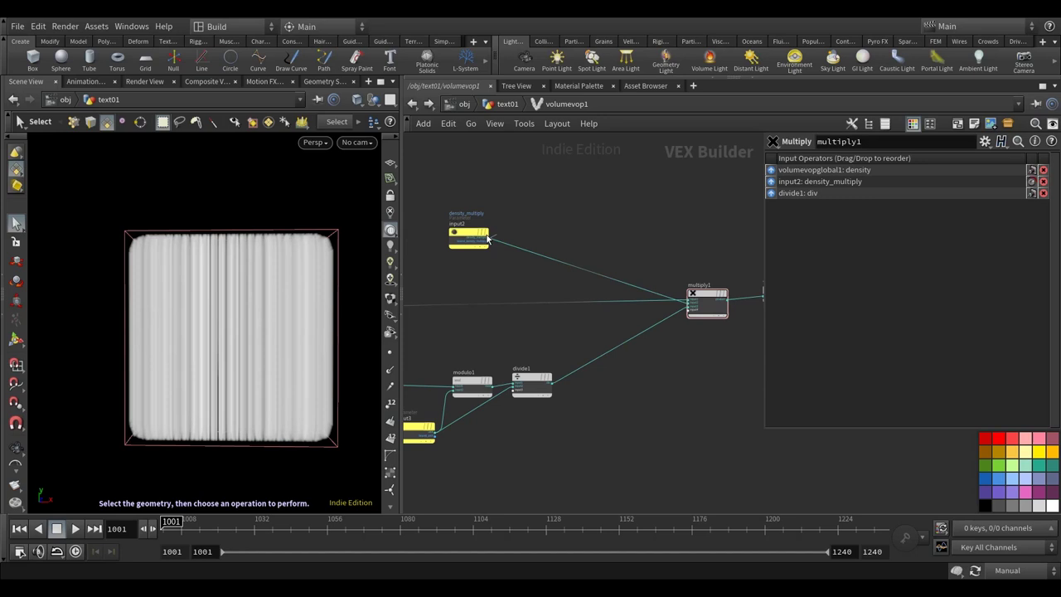
drag(476, 238, 605, 233)
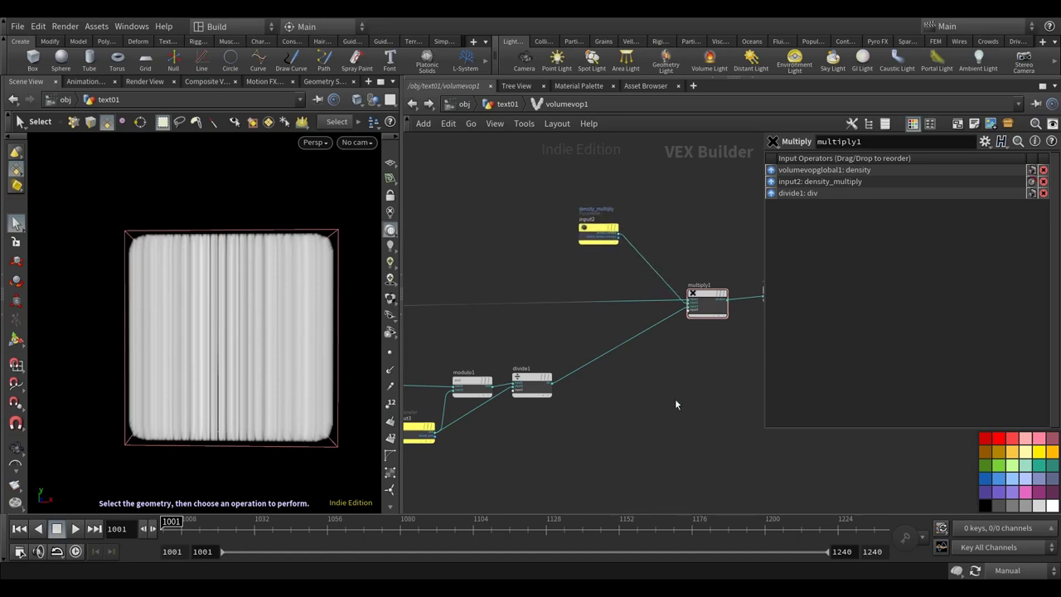
- Add a Ramp Parameter node on the wire between the Divide and Multiply nodes
key(Tab)
text(ramp)
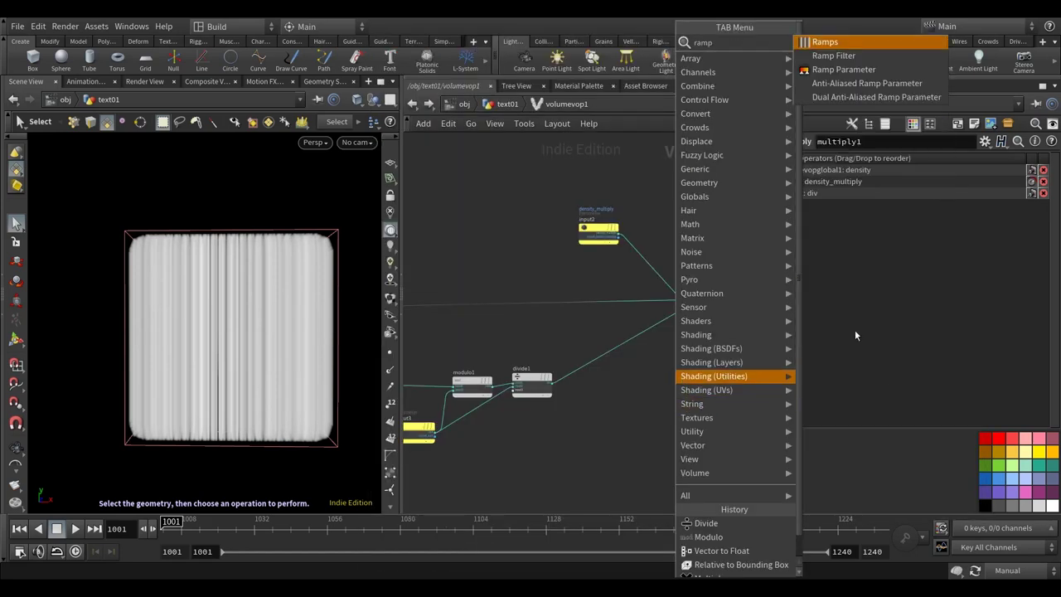
click(844, 70)
click(615, 390)
scroll(615, 390, up, 2)
drag(615, 389, 602, 340)
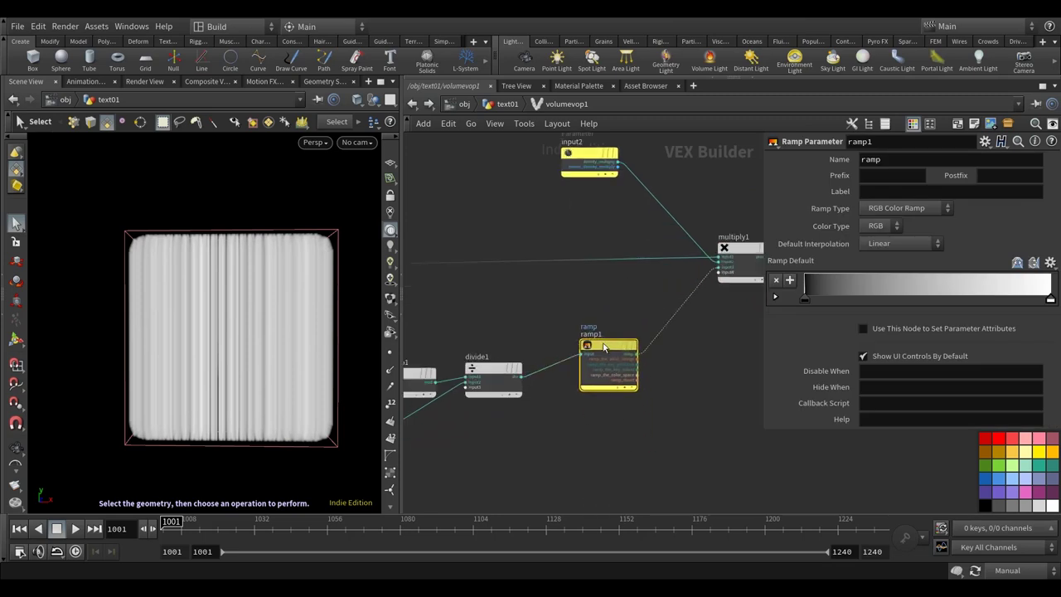
- Name the new ramp parameter modulo_ramp and label it Modulo Ramp
double_click(870, 159)
text(mod)
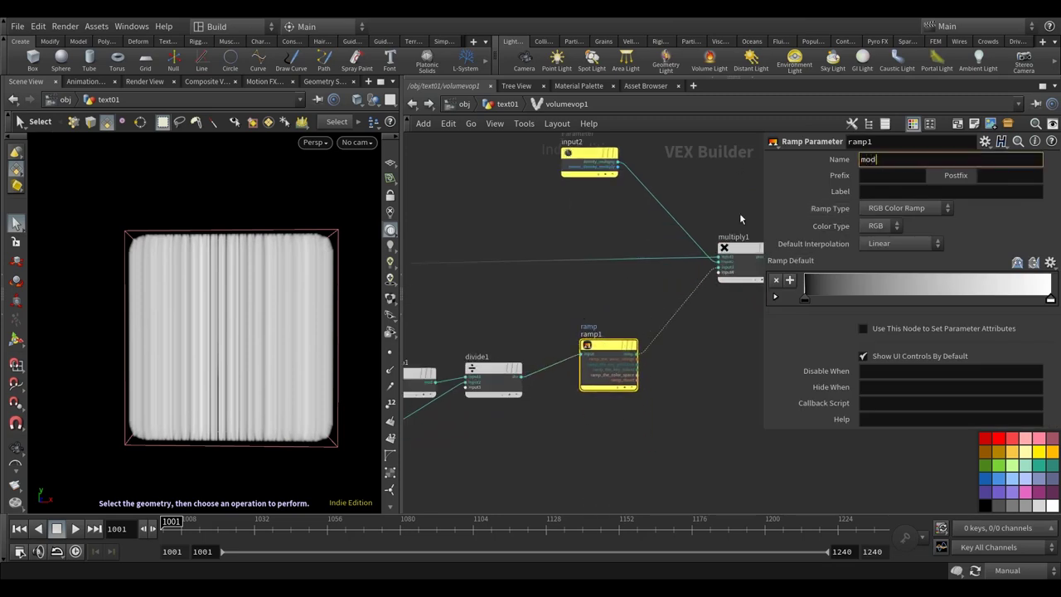
text(ulo_ramp)
click(876, 192)
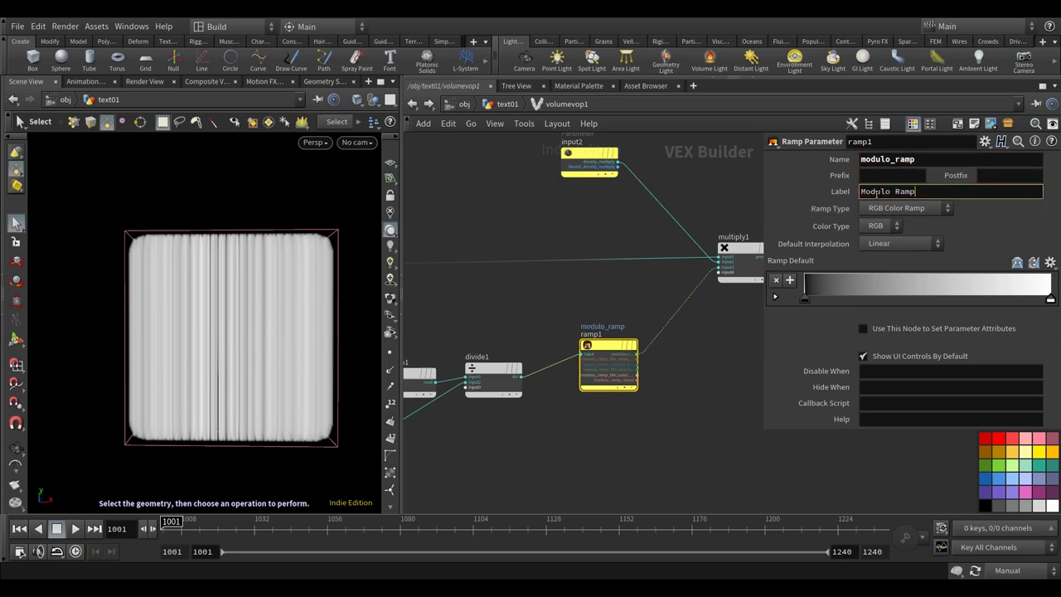
- Set the ramp parameter's type to Spline Ramp (float) and its default interpolation to Catmull-Rom
click(895, 208)
click(887, 225)
click(902, 244)
click(890, 285)
- Tidy the network layout by repositioning the Divide node between the Modulo and ramp nodes
middle_drag(620, 441, 687, 379)
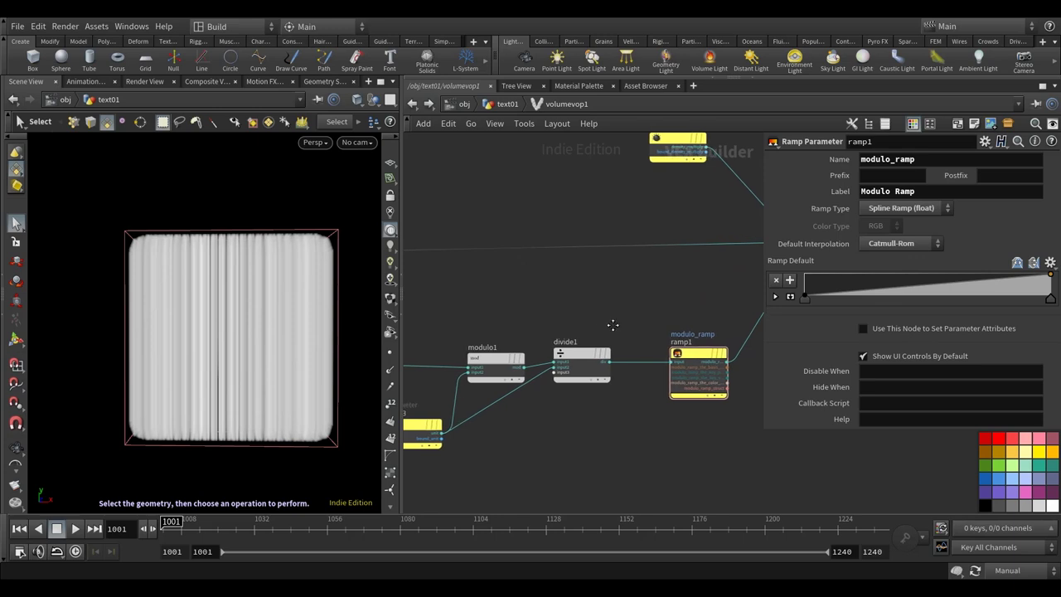
middle_drag(603, 329, 632, 326)
drag(605, 359, 614, 373)
middle_drag(583, 313, 382, 324)
scroll(646, 334, down, 2)
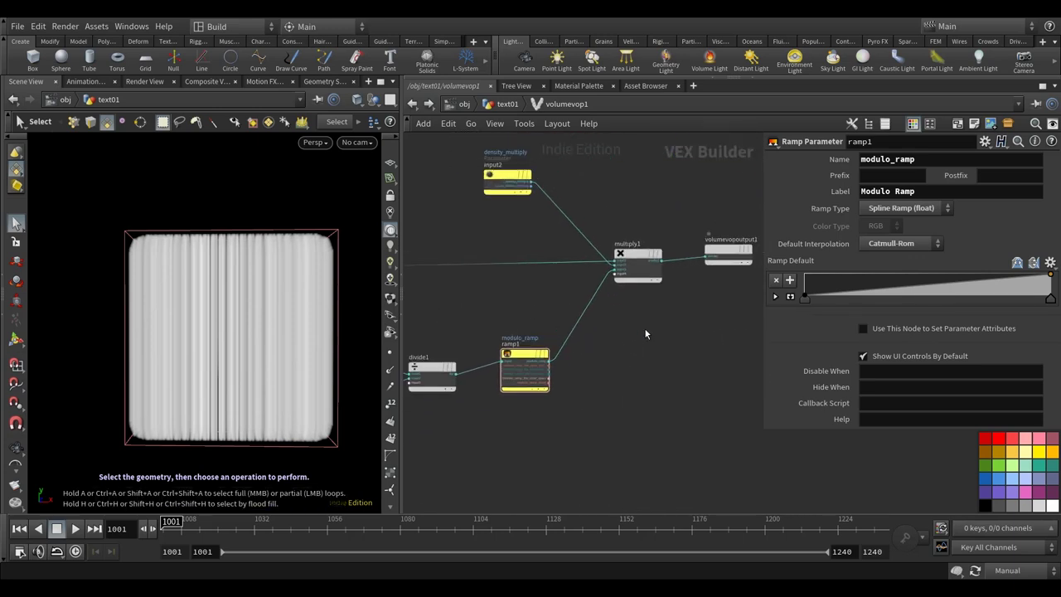
- Return to the text01 level, enlarge the Volume VOP's Modulo Ramp, and set its second point's interpolation to Constant
click(533, 109)
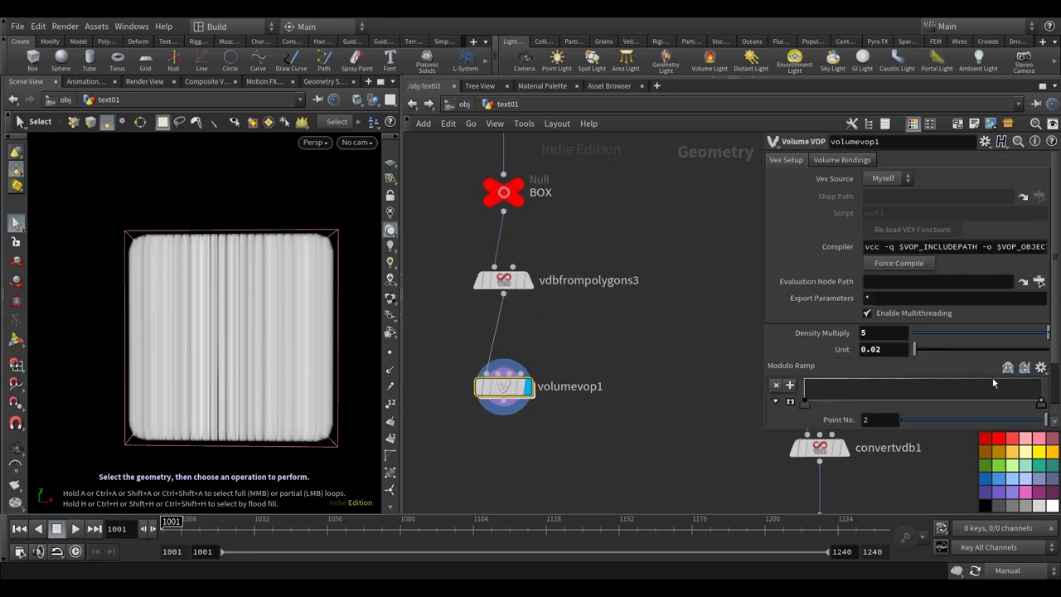
scroll(1053, 405, down, 3)
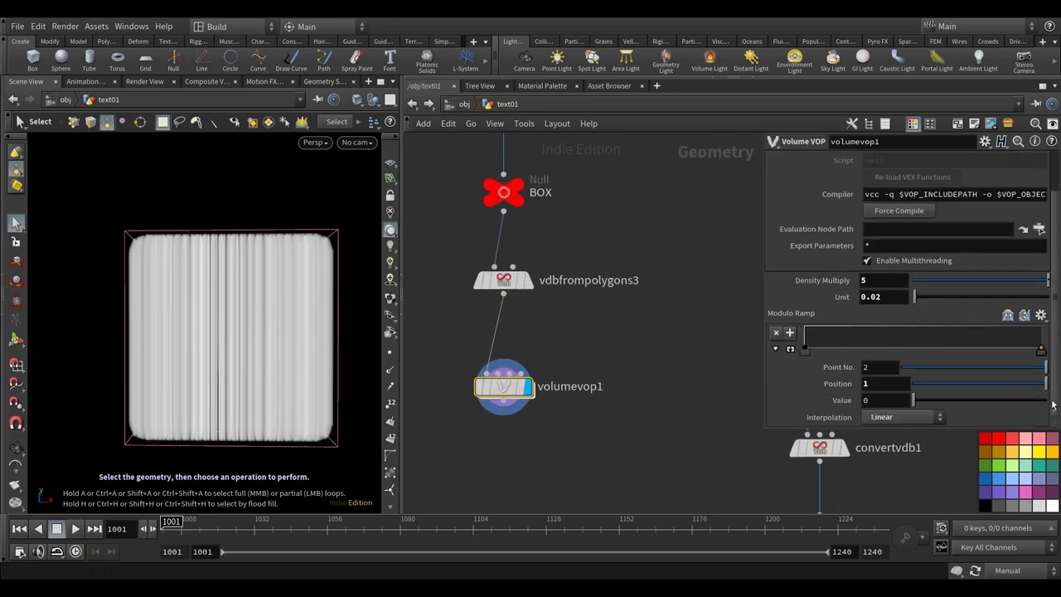
click(790, 349)
click(804, 348)
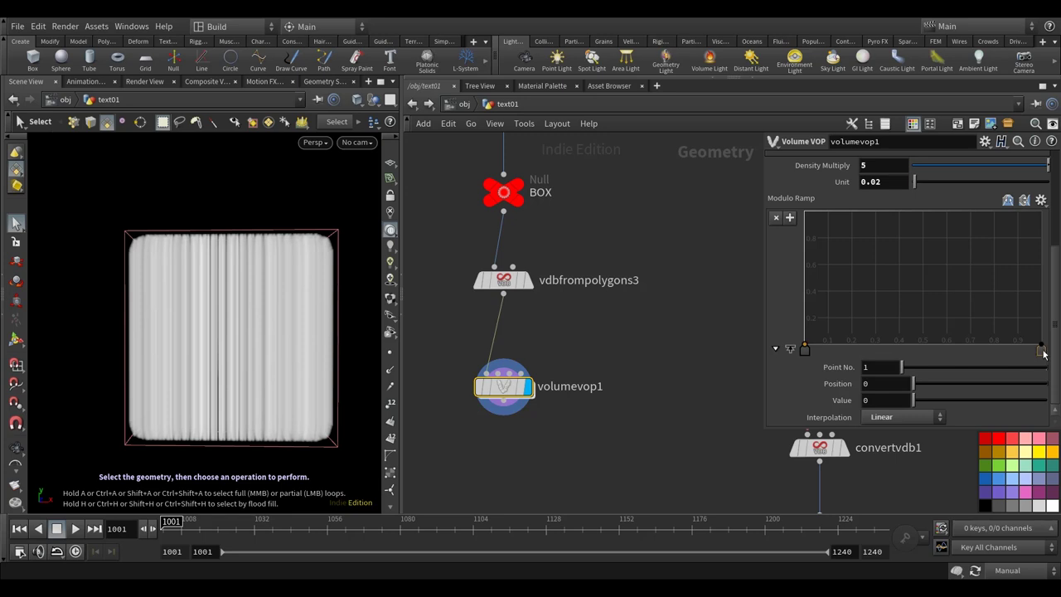
click(1042, 350)
click(899, 417)
click(878, 430)
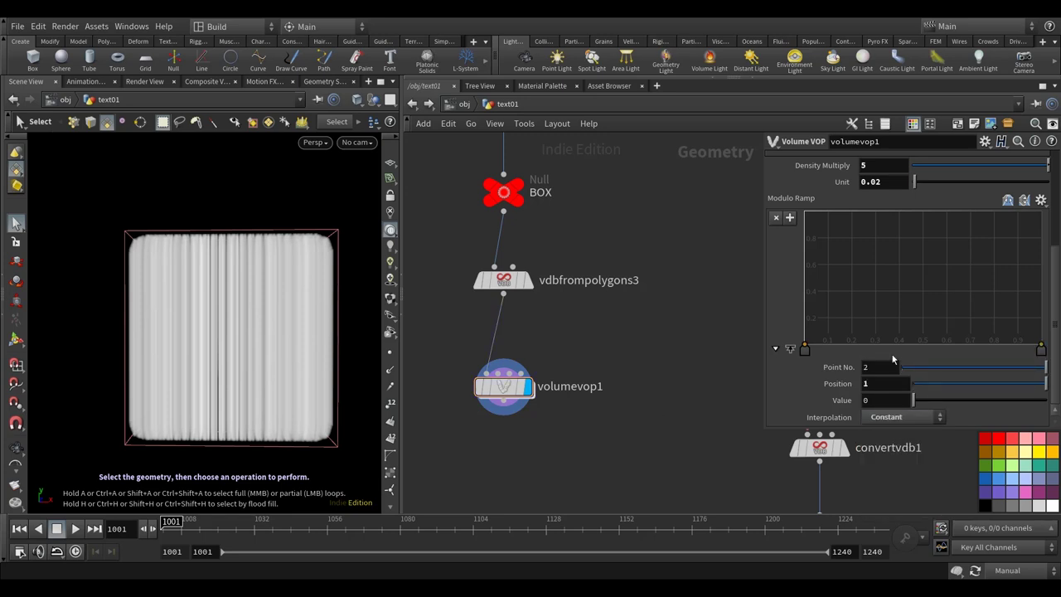
- Set the Modulo Ramp's second point to value 1 and move it to position 0.8
click(880, 401)
text(1)
key(Return)
drag(1041, 349, 994, 349)
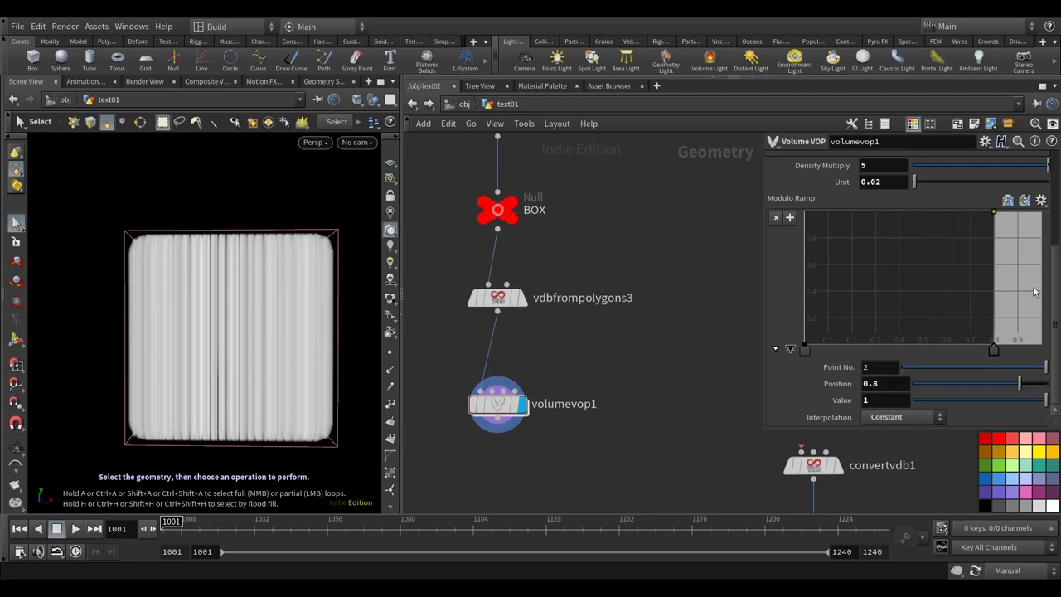
- Switch the update mode to Auto Update and view the recalculated stripes from another angle
click(1007, 571)
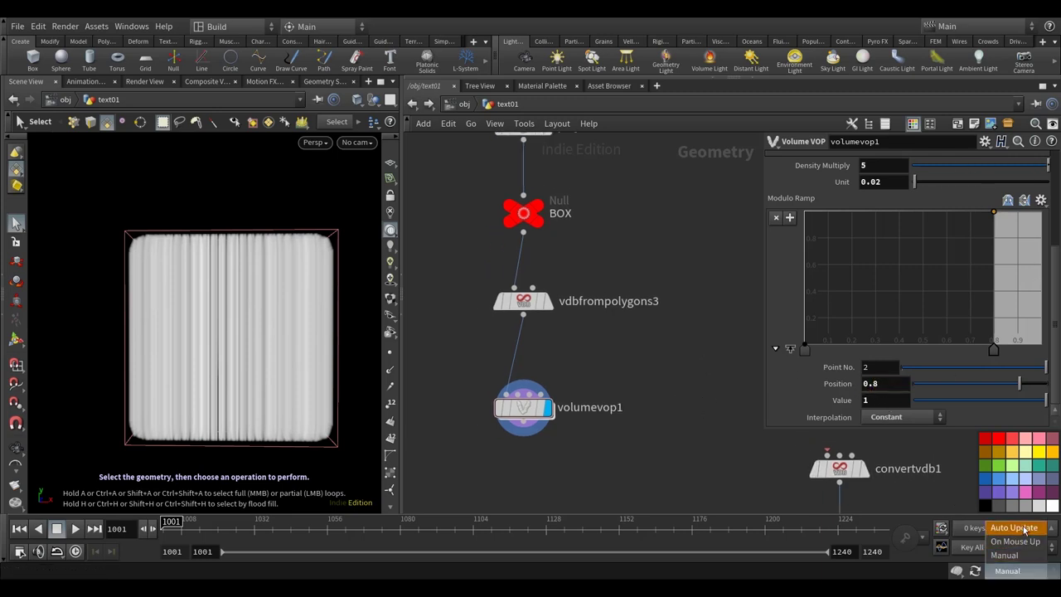
click(1015, 528)
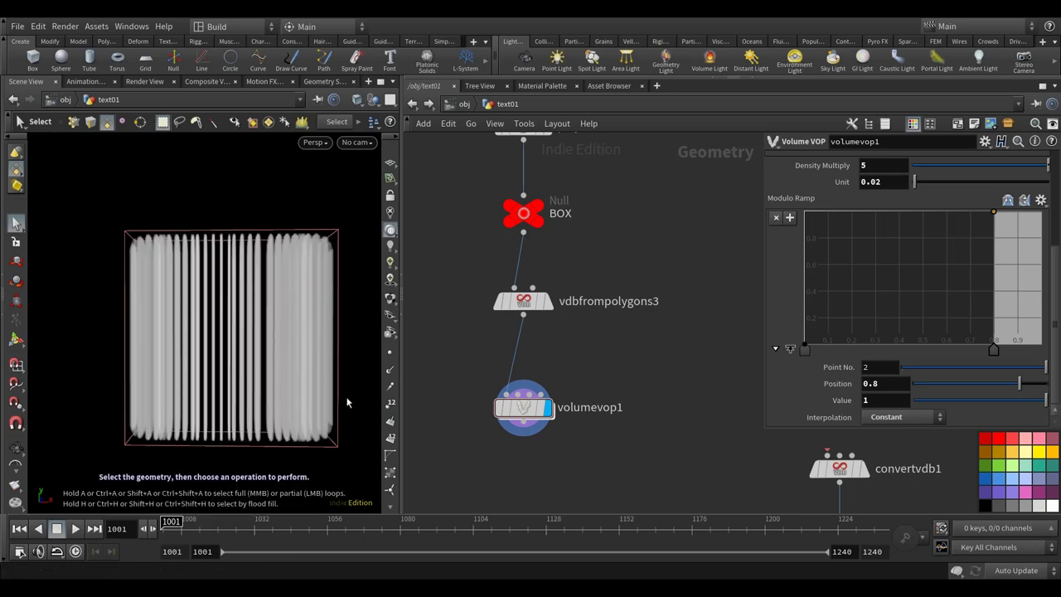
key(Escape)
drag(333, 369, 340, 410)
key(s)
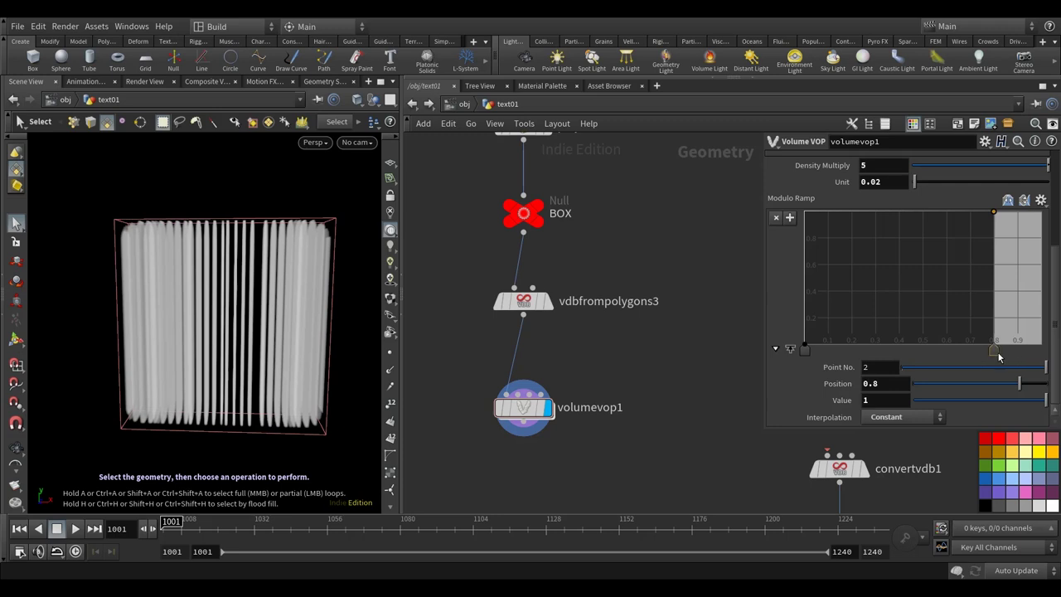
- Test the Modulo Ramp's second point at a position of about 0.47, restore it to 0.8, and review the stripes
drag(949, 349, 890, 373)
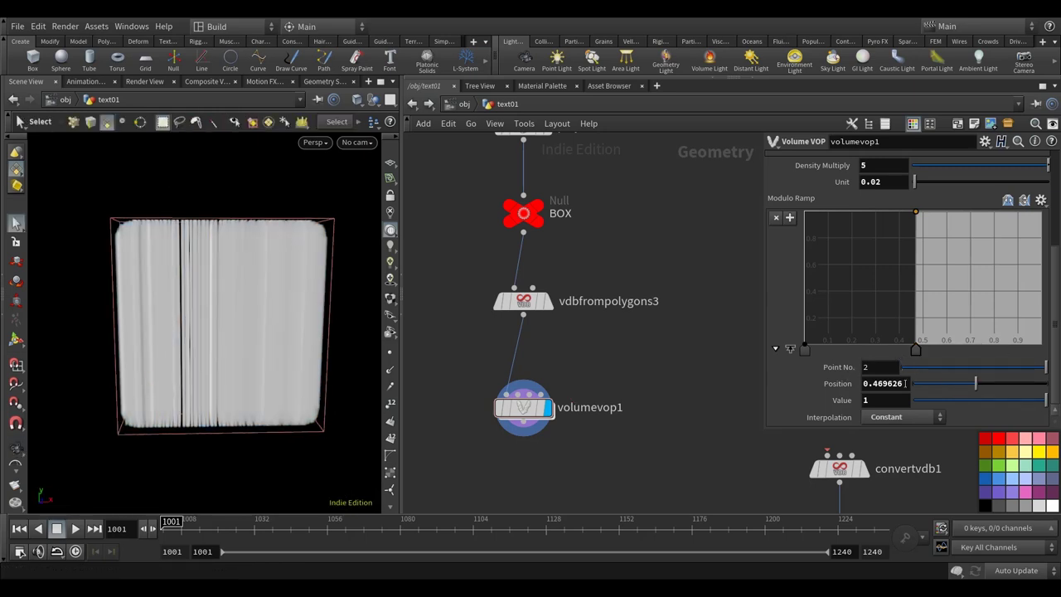
key(Return)
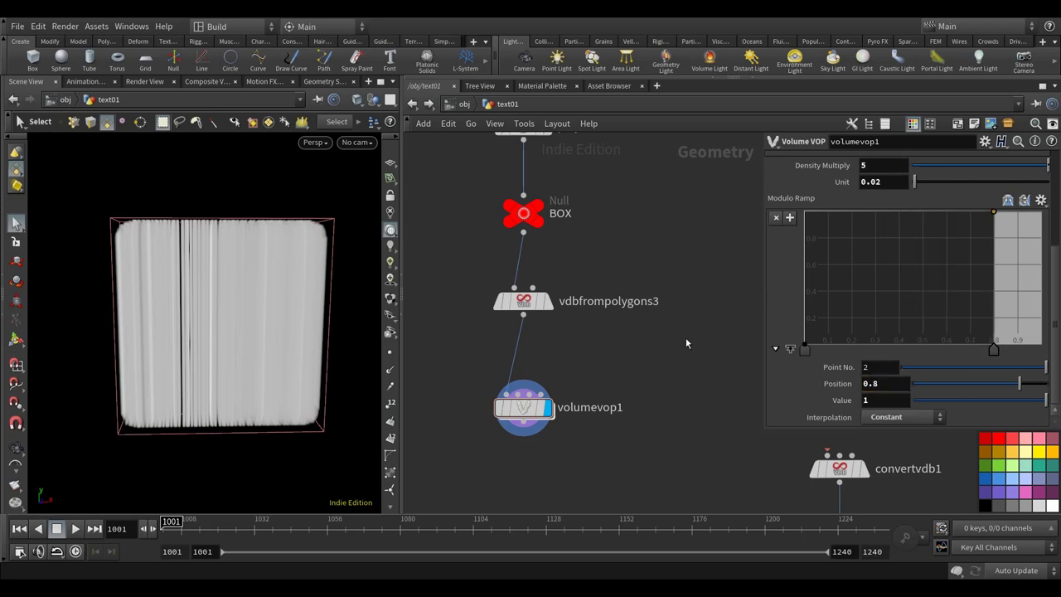
key(space)
mouse_move(320, 442)
mouse_down()
mouse_move(284, 433)
mouse_move(305, 433)
mouse_up()
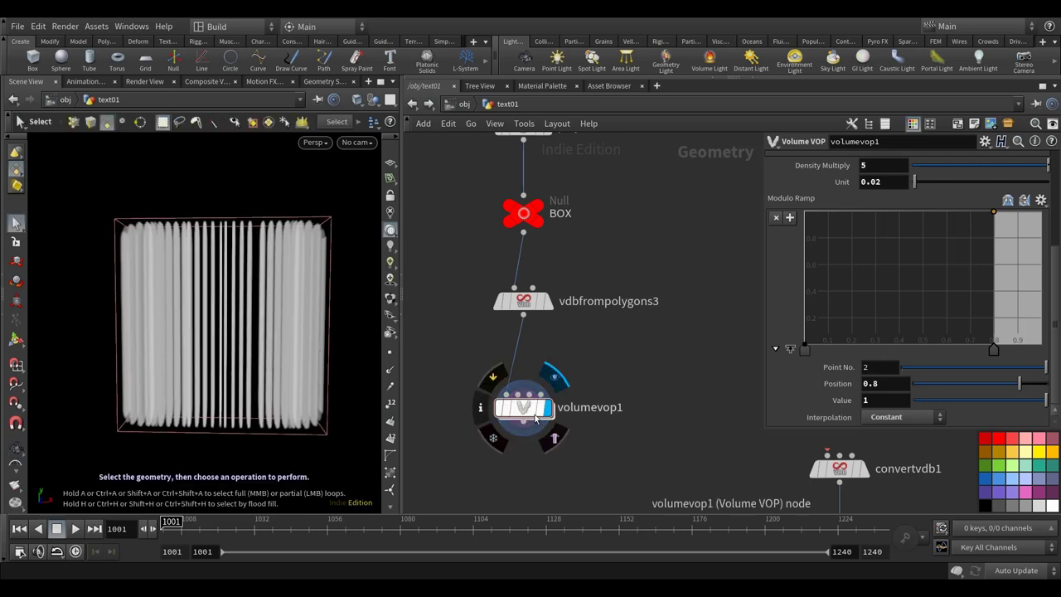
- Reopen the network inside volumevop1 and switch the update mode to Manual
double_click(530, 416)
key(l)
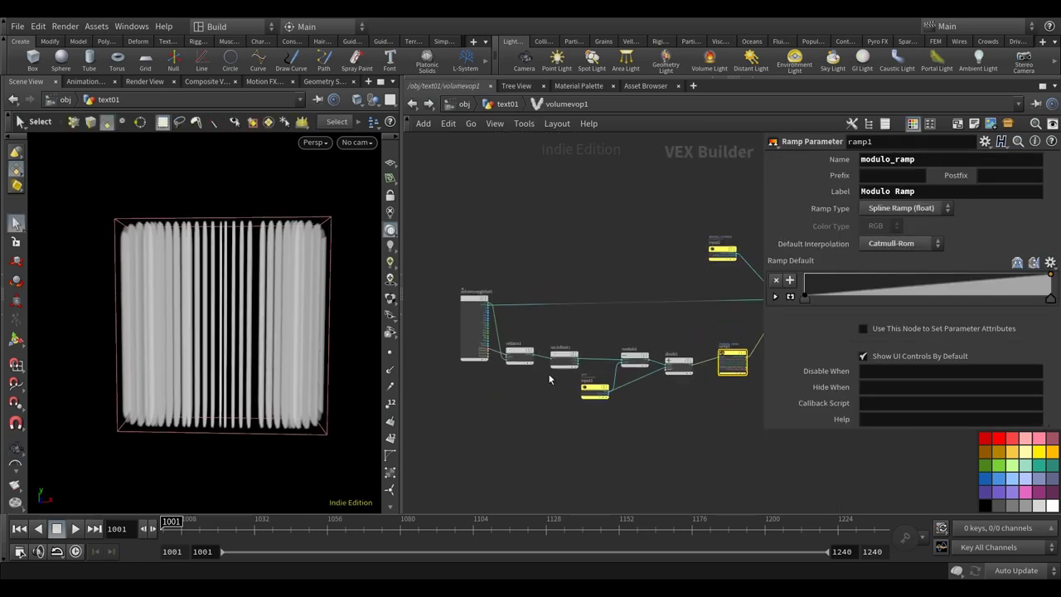
middle_drag(721, 445, 559, 450)
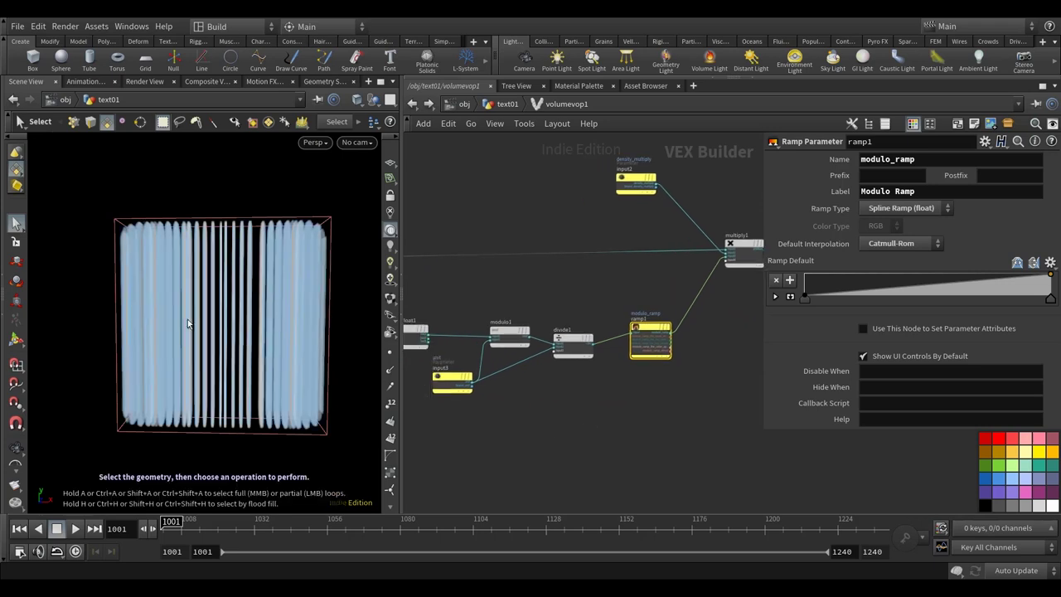
middle_drag(578, 410, 592, 407)
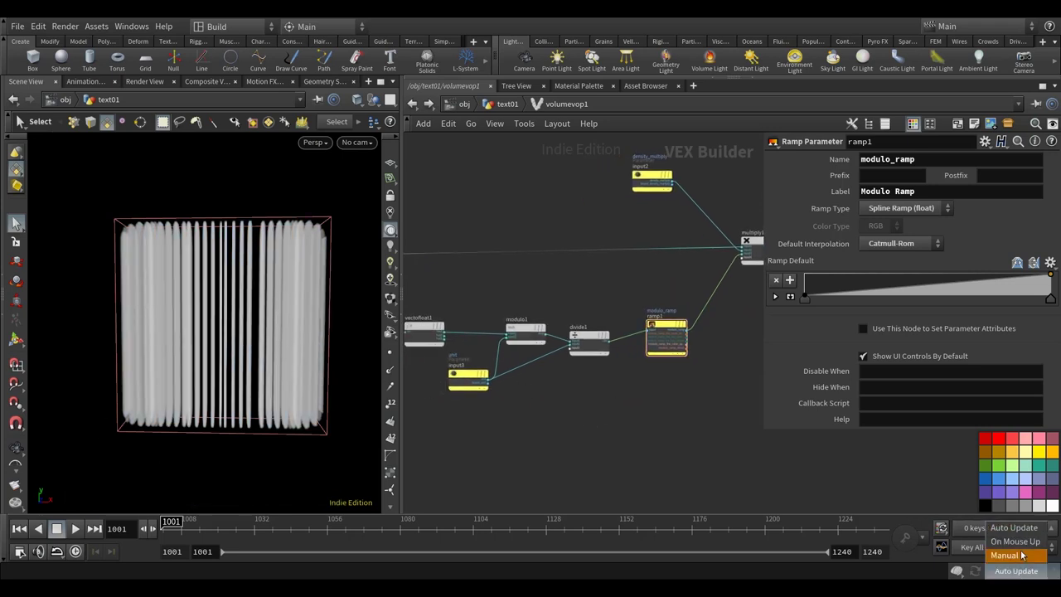
- Duplicate the Modulo and Divide nodes together and place the copies below the originals
drag(604, 407, 523, 293)
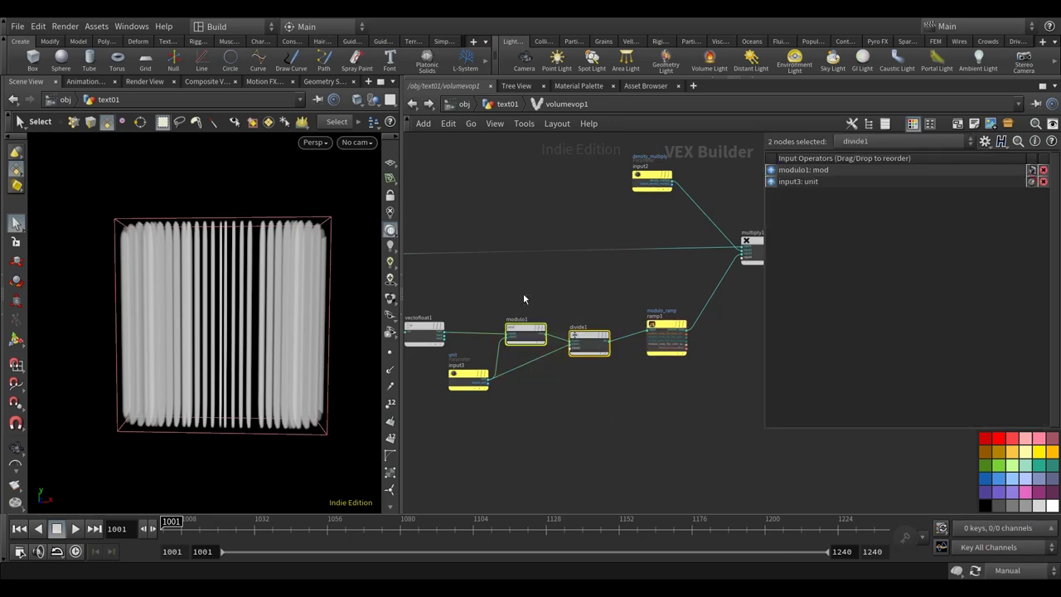
key(ctrl+c)
key(ctrl+v)
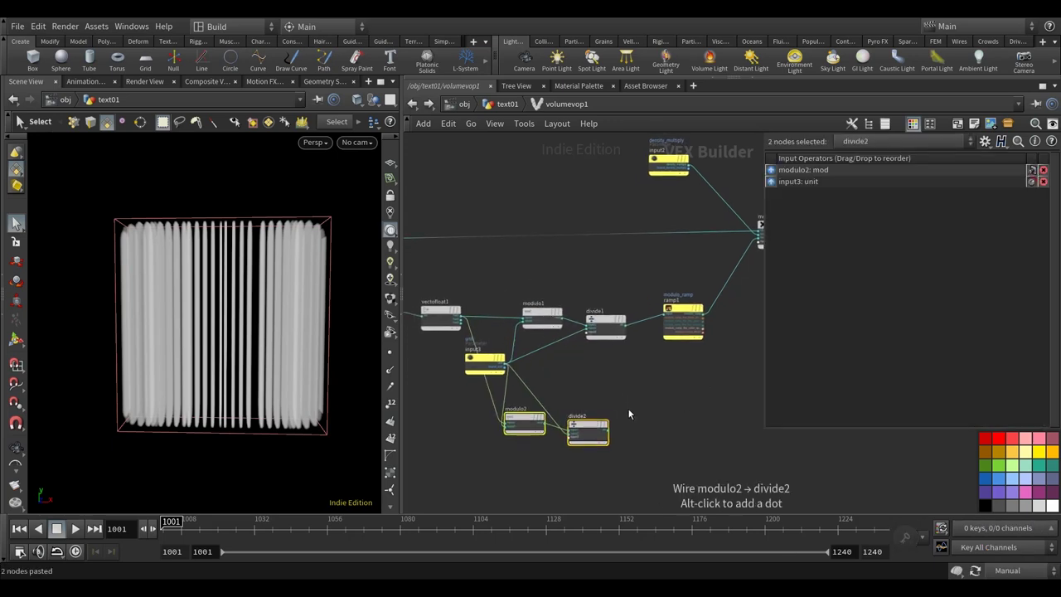
click(552, 432)
scroll(507, 313, up, 3)
- Wire a different component output of the Vector to Float node into the copied Modulo's first input
click(503, 315)
middle_drag(528, 462, 443, 344)
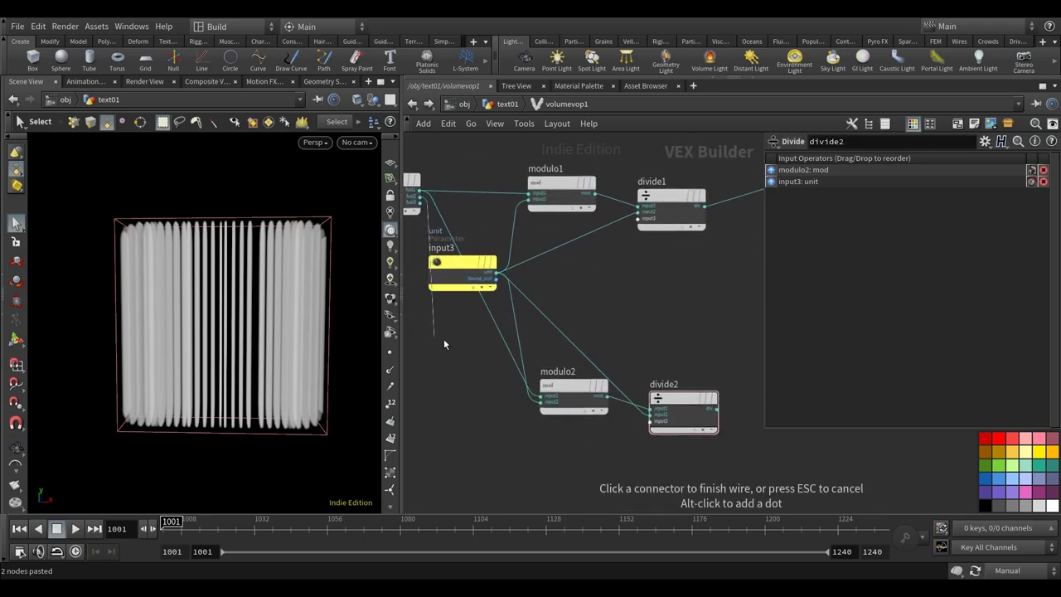
click(541, 399)
- Reposition the unit parameter between the two Modulo branches and move the copied Modulo away from its Divide
middle_drag(626, 312, 667, 301)
drag(500, 257, 452, 316)
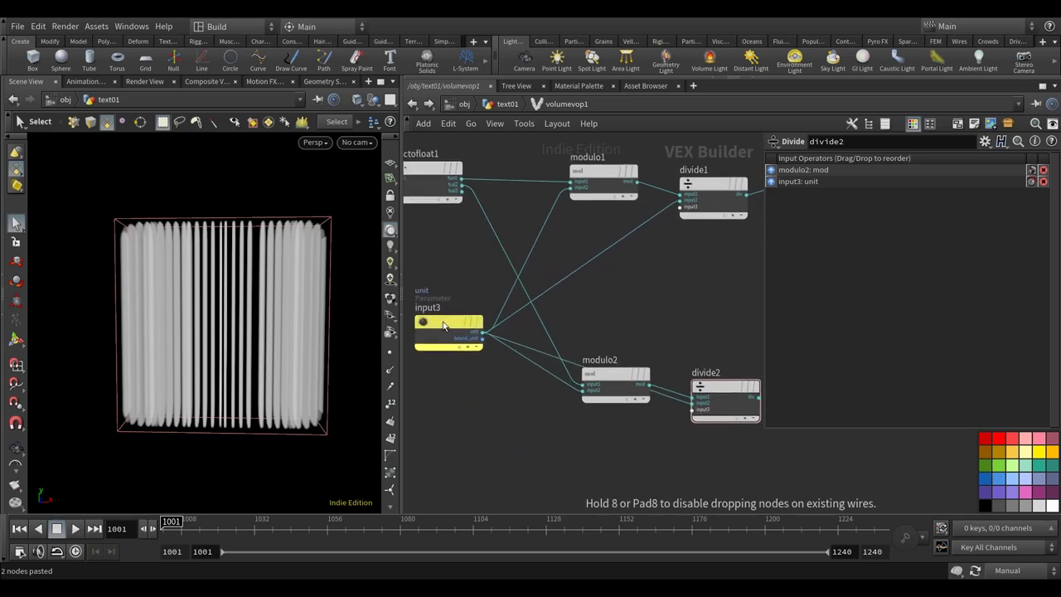
middle_drag(652, 301, 682, 327)
scroll(688, 329, down, 3)
drag(537, 344, 522, 324)
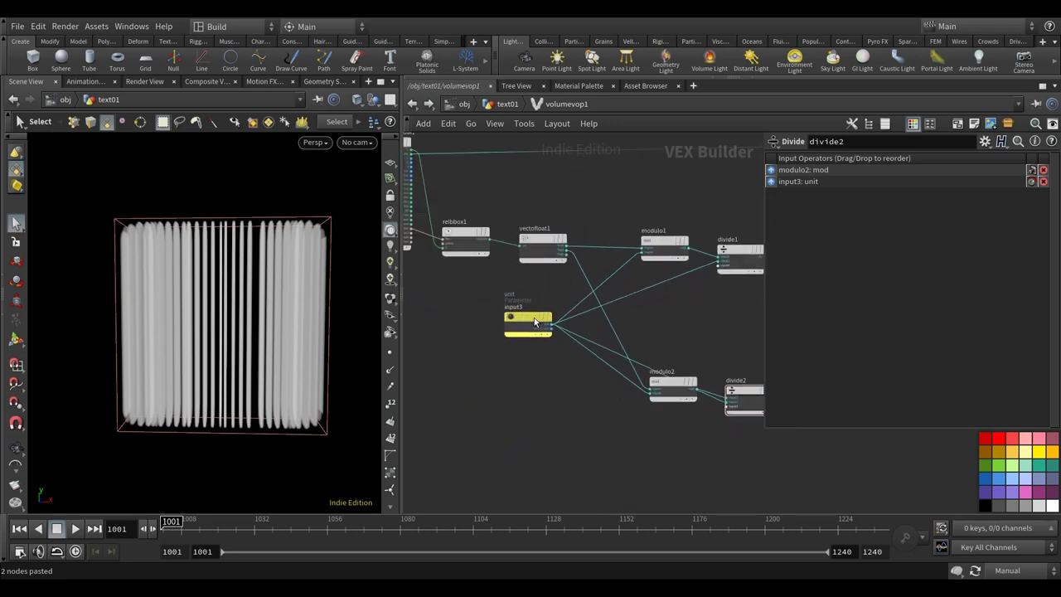
middle_drag(671, 380, 630, 380)
drag(631, 380, 601, 403)
middle_drag(658, 370, 530, 371)
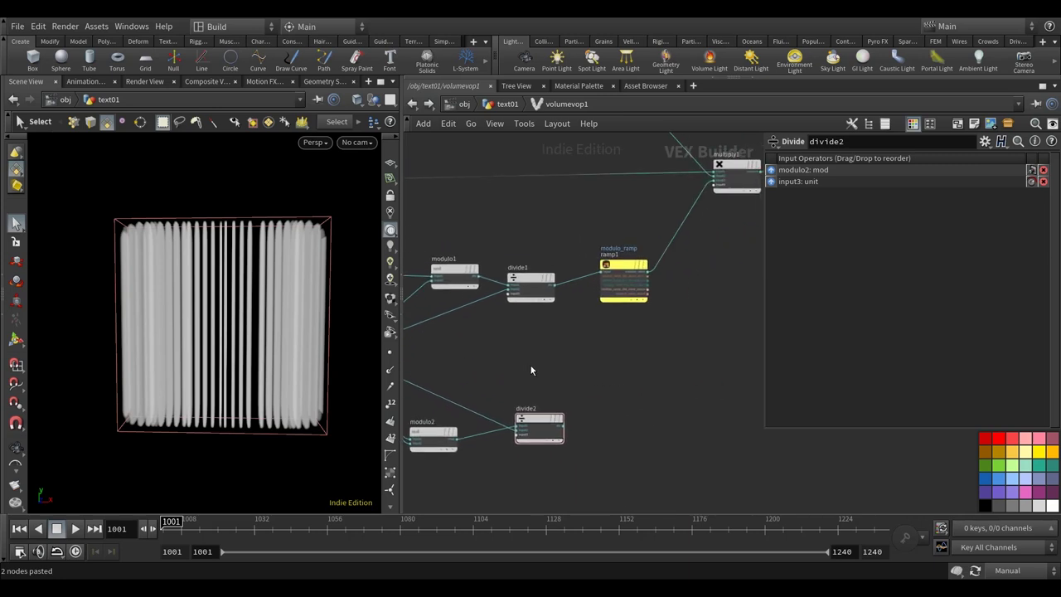
- Duplicate the modulo_ramp node and place the copy beside the second Divide node
click(624, 269)
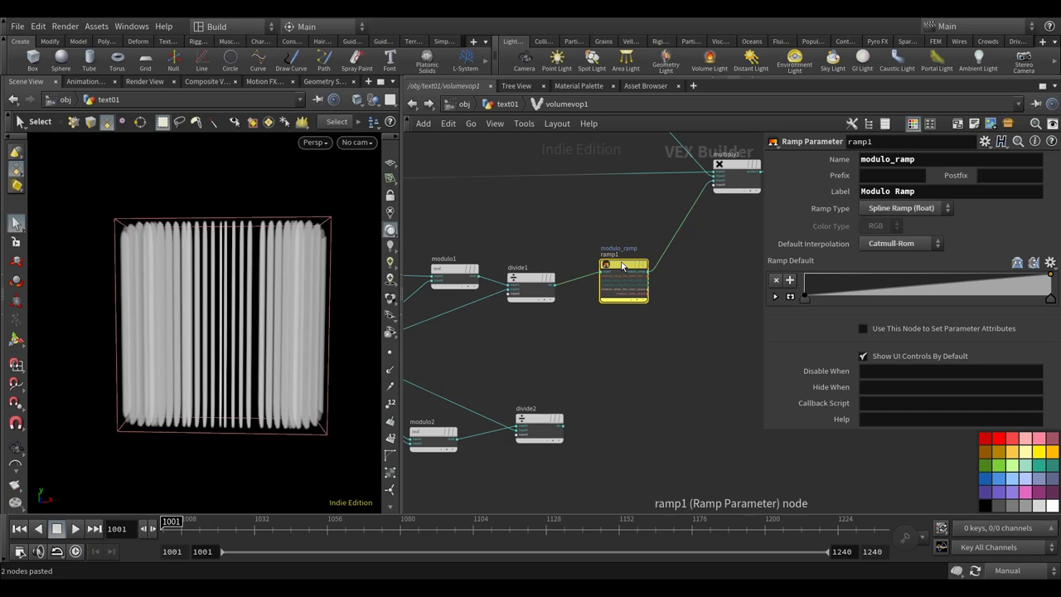
key(ctrl+c)
key(ctrl+v)
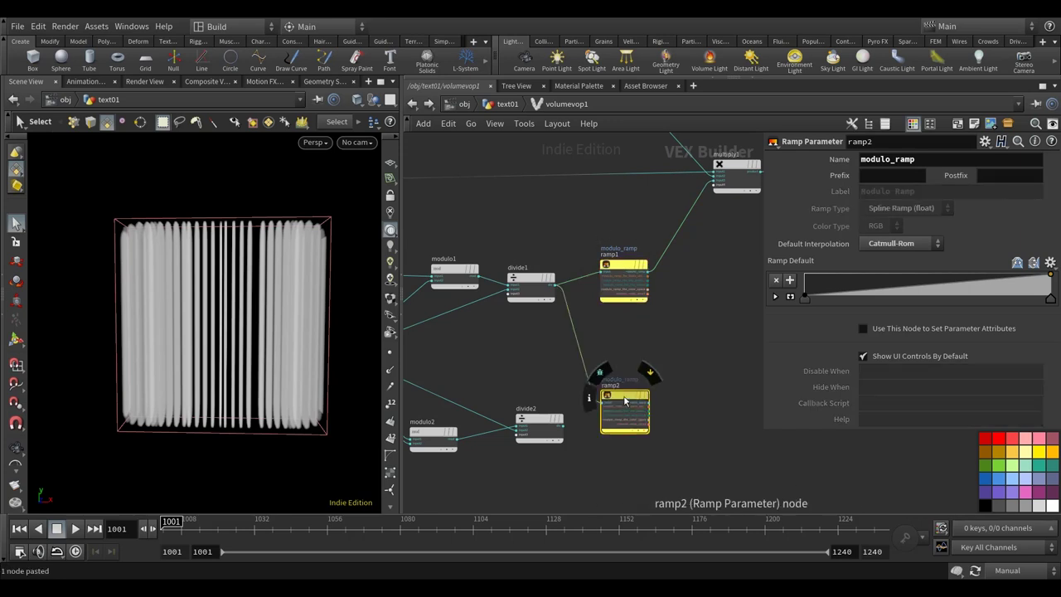
- Wire the second Divide's output into the copied ramp and rename that ramp parameter modulo_ramp2
click(636, 410)
drag(564, 426, 630, 413)
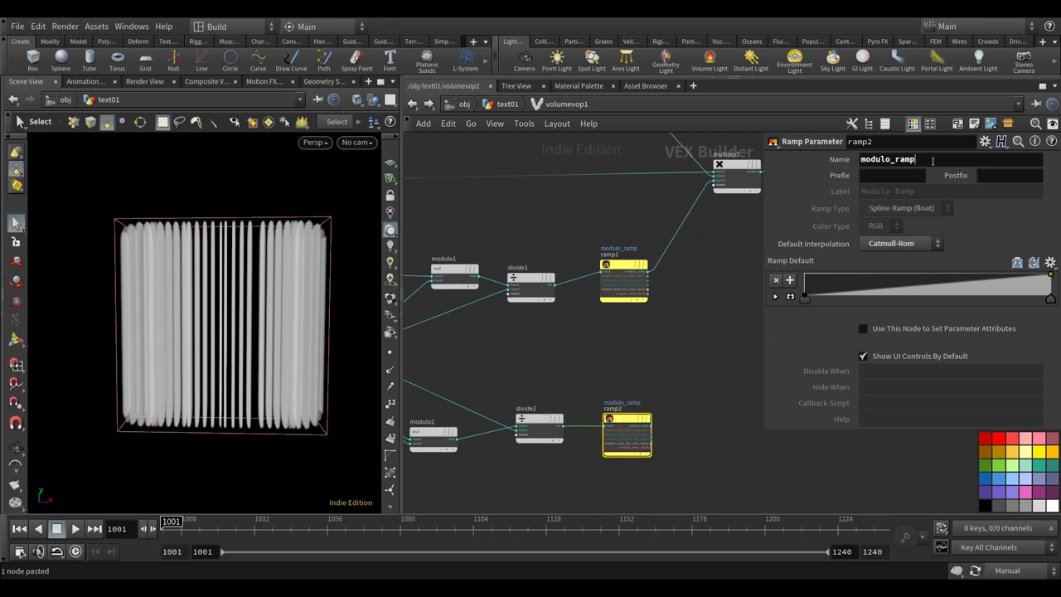
text(2)
key(Return)
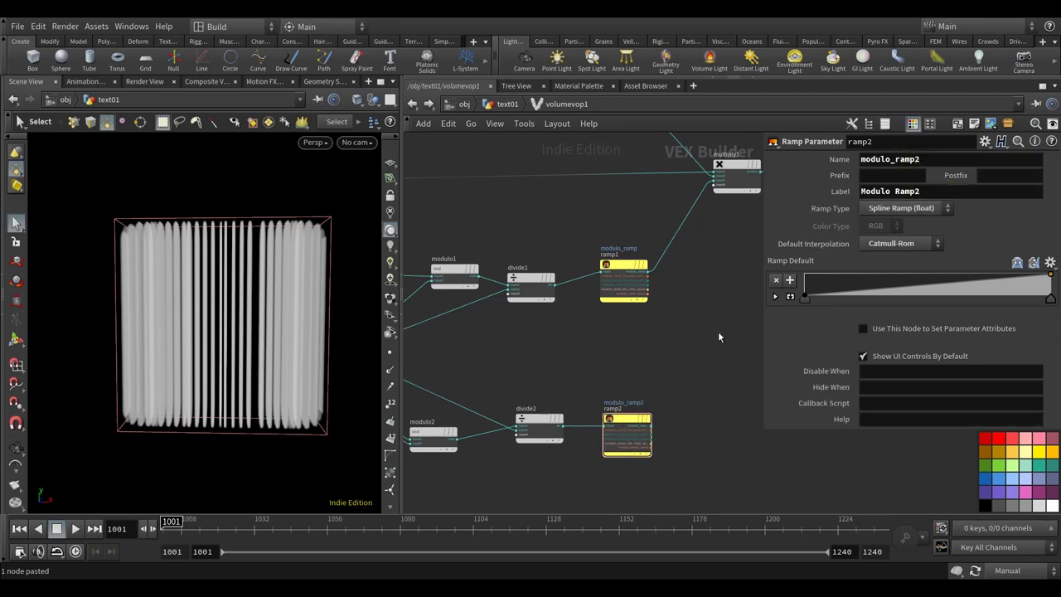
- Copy the Modulo Ramp parameter on volumevop1 and paste it onto Modulo Ramp2 as relative references
middle_drag(703, 340, 689, 348)
key(u)
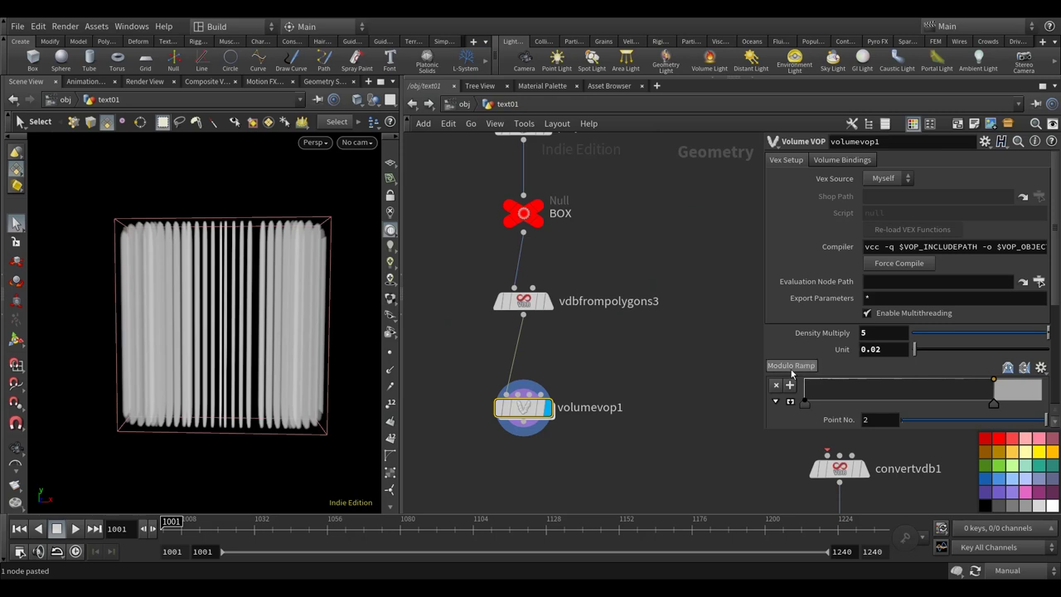
scroll(994, 324, down, 5)
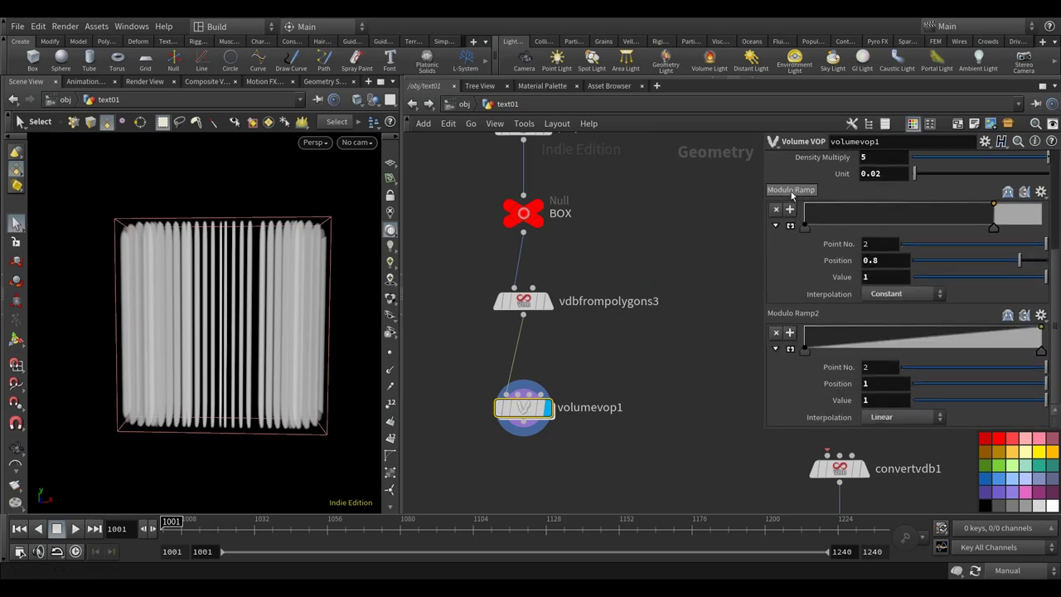
right_click(791, 192)
click(839, 282)
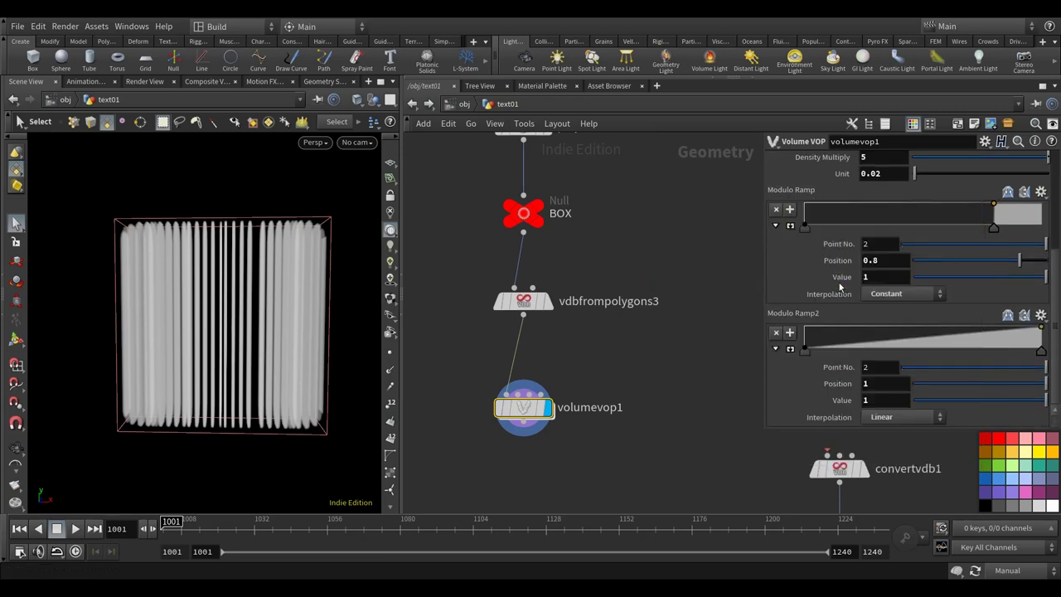
right_click(781, 313)
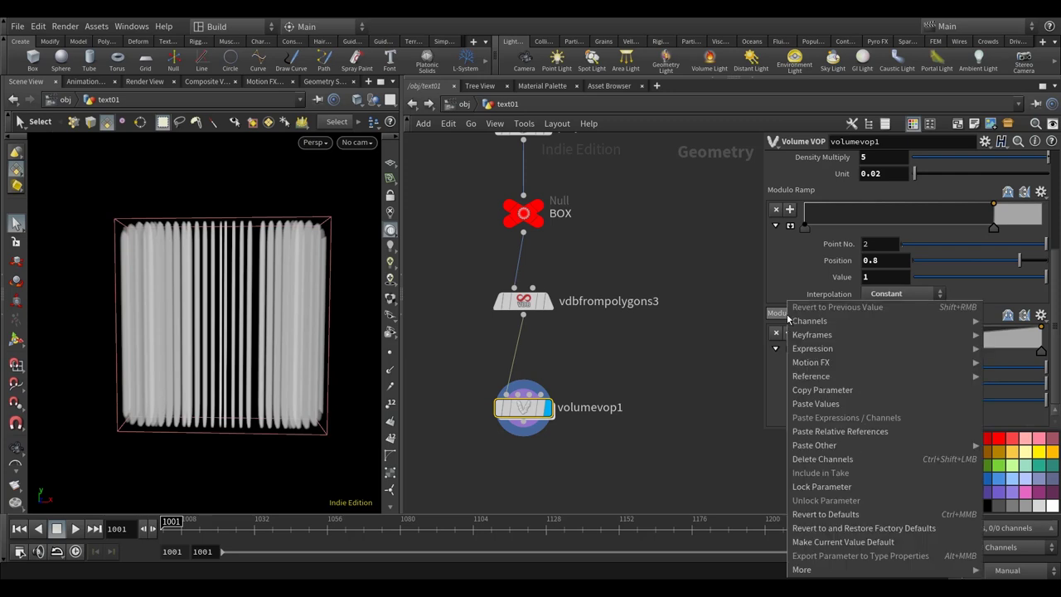
click(825, 432)
- Inside volumevop1, connect the modulo_ramp2 output to the next free input of the Multiply node
key(i)
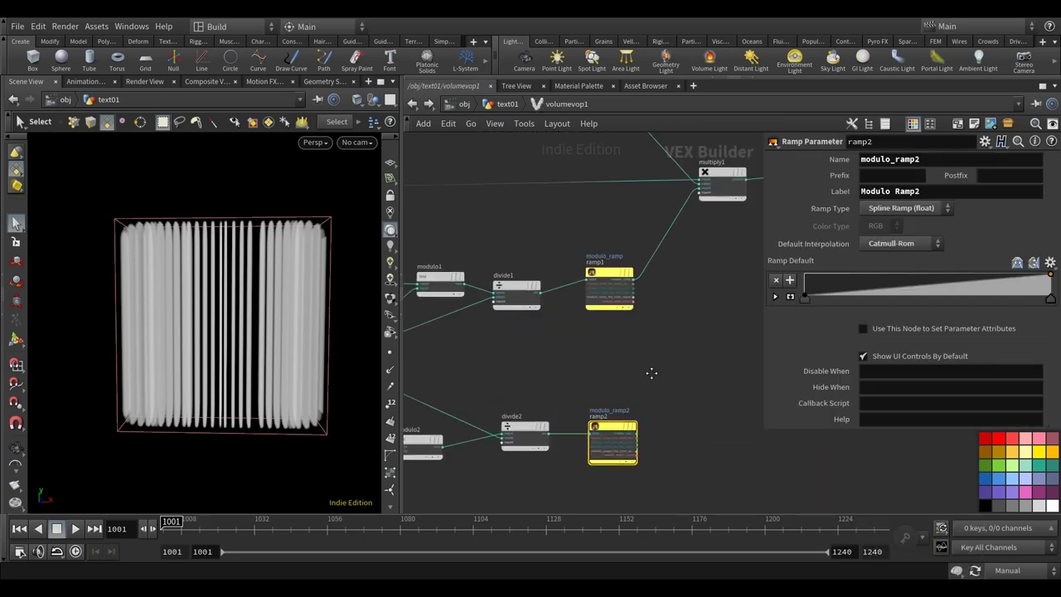
middle_drag(652, 373, 612, 400)
click(597, 453)
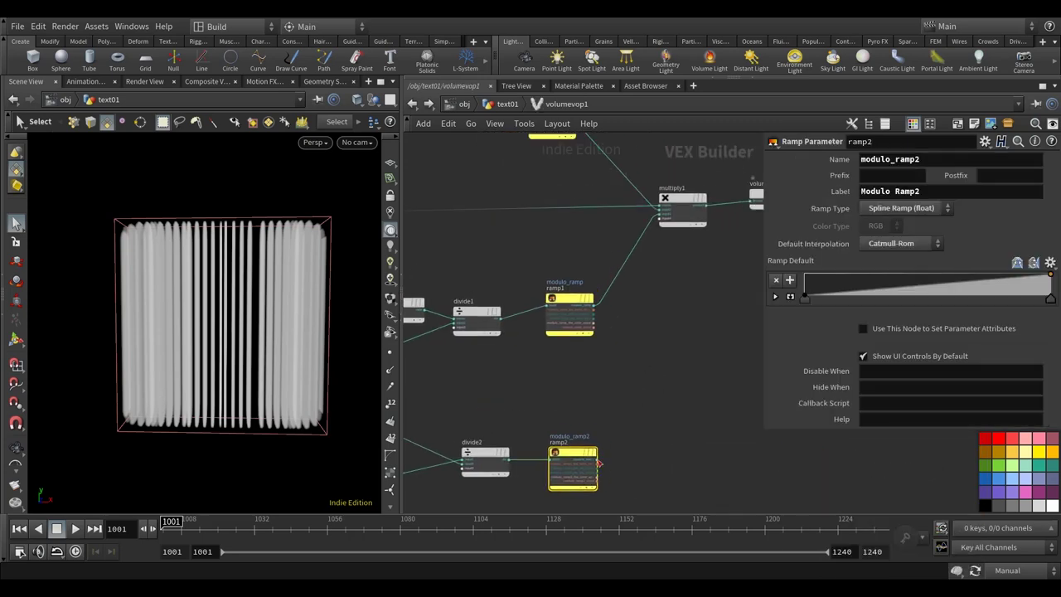
click(663, 214)
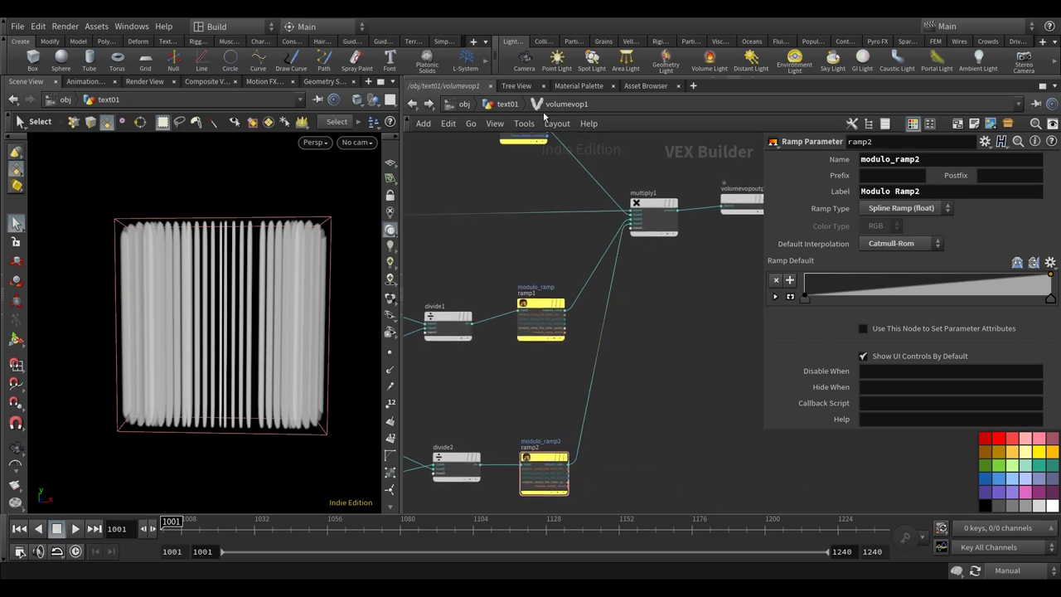
- Return to the text01 network, switch the update mode to Auto Update and examine the recooked volume from several angles
key(u)
click(1007, 571)
click(1012, 528)
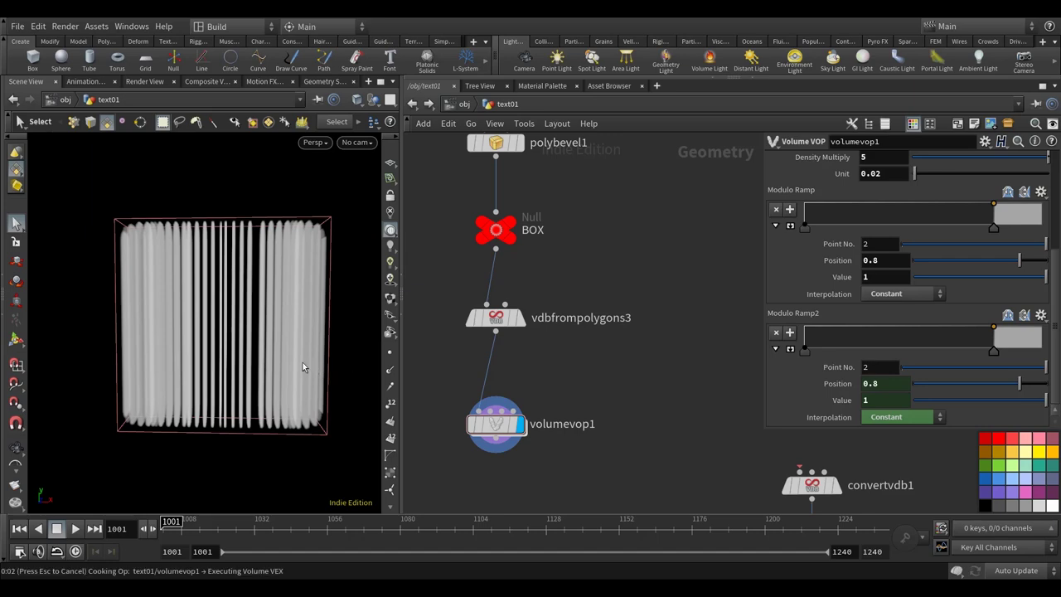
key(Escape)
drag(299, 369, 265, 373)
key(s)
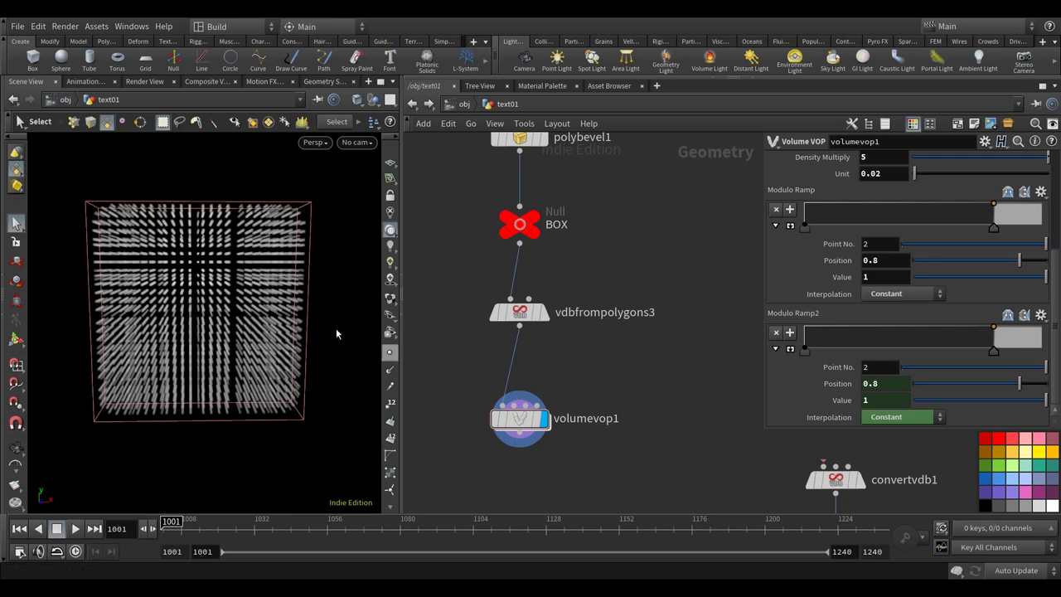
scroll(230, 276, down, 2)
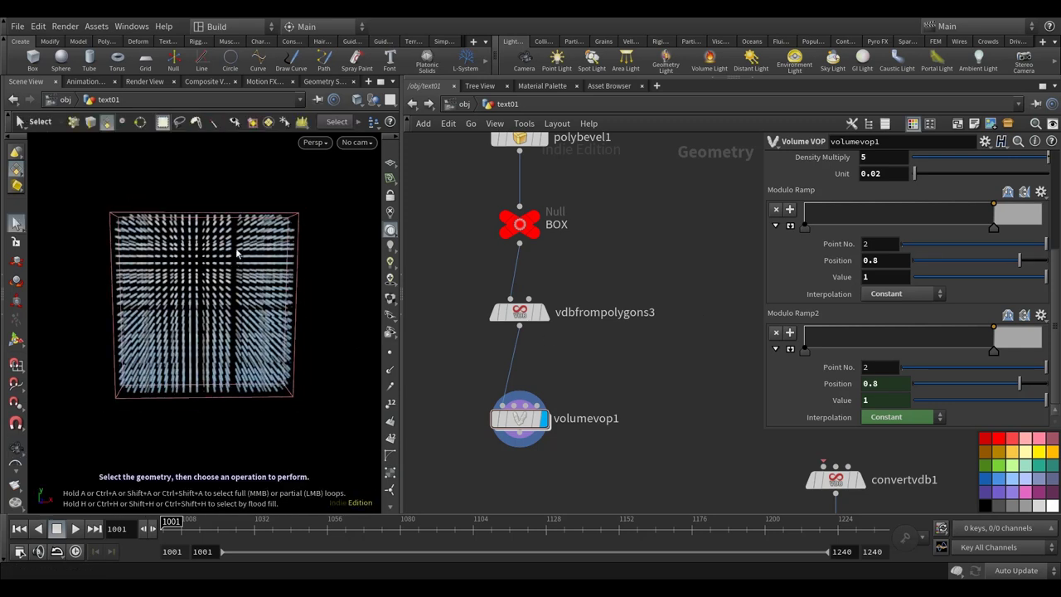
alt+drag(214, 285, 278, 322)
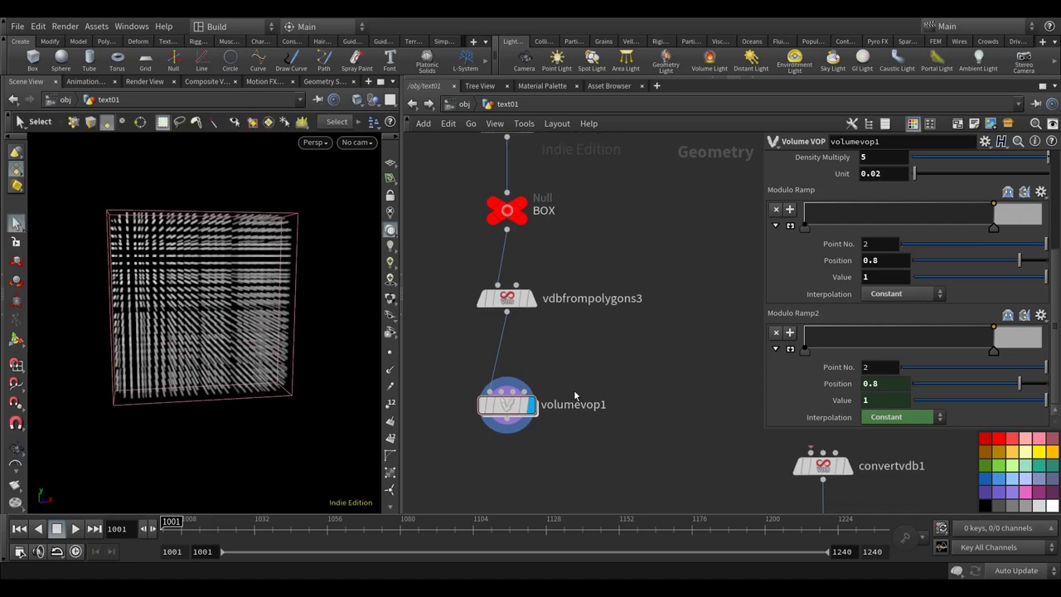
- Set the update mode back to Manual, reopen the volumevop1 network and save the scene
click(1016, 570)
click(1007, 565)
mouse_move(511, 415)
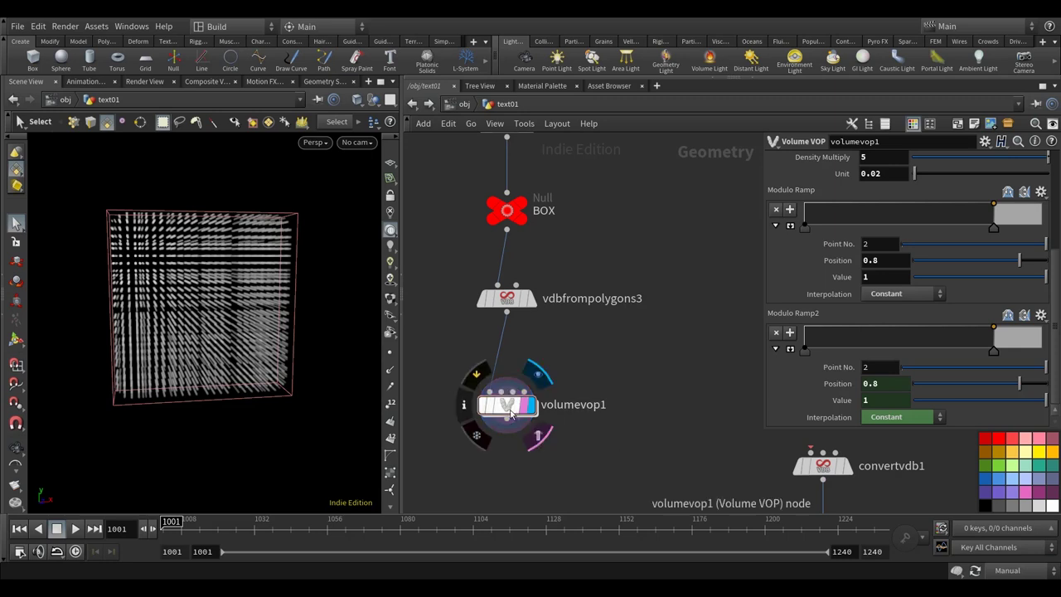
double_click(510, 409)
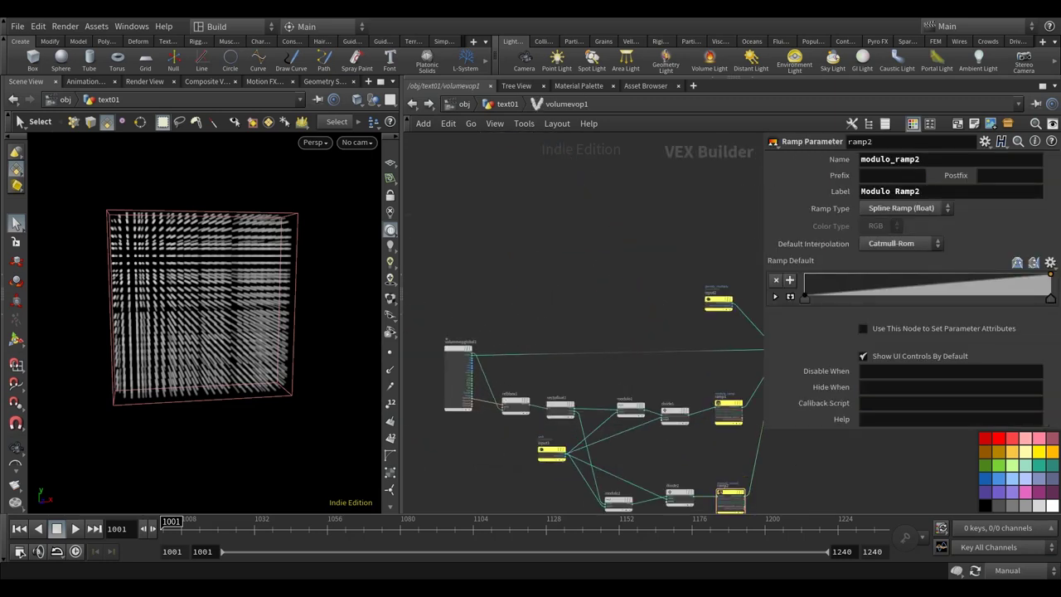
middle_drag(650, 266, 546, 258)
key(ctrl+s)
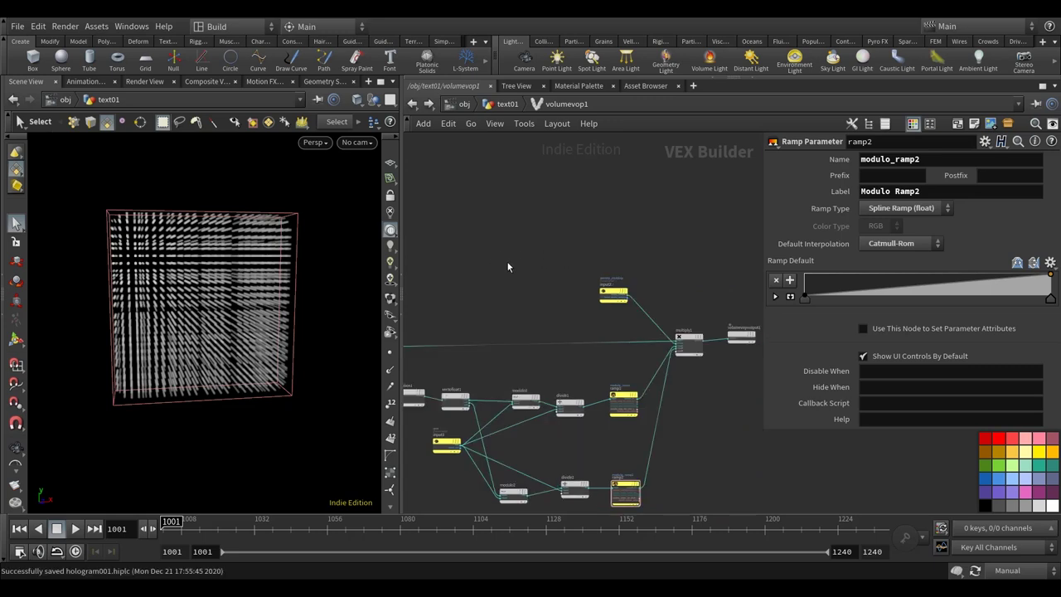
scroll(508, 266, up, 3)
drag(203, 265, 336, 329)
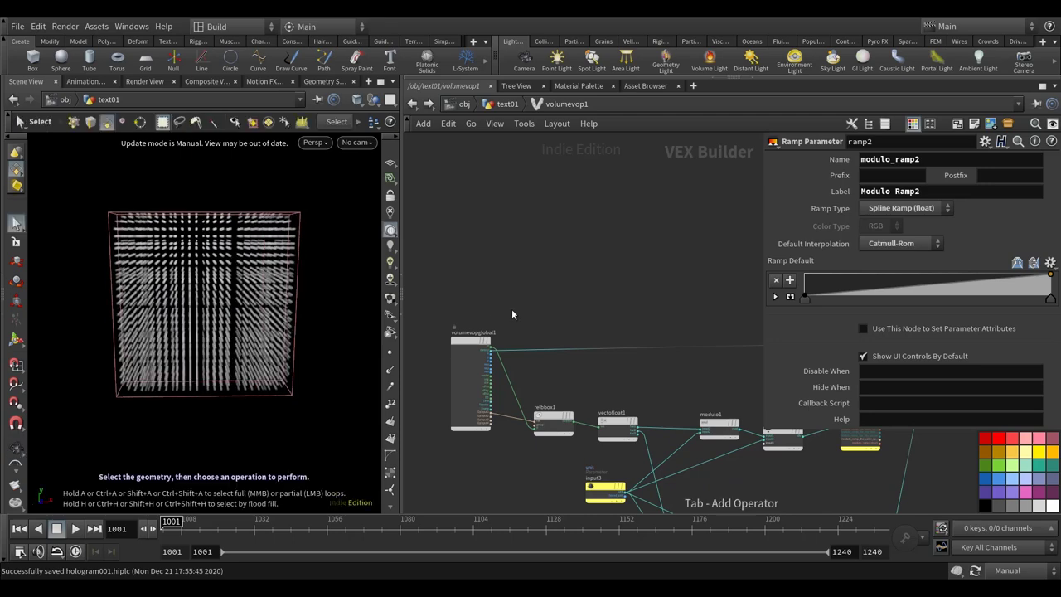
key(Tab)
mouse_move(578, 85)
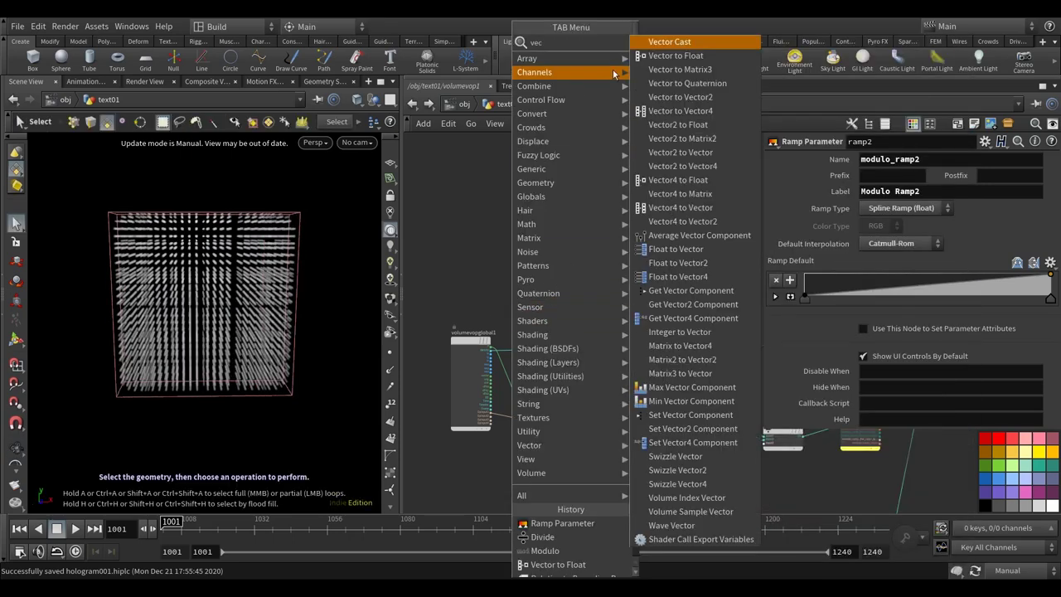
click(675, 69)
click(544, 304)
scroll(505, 353, up, 2)
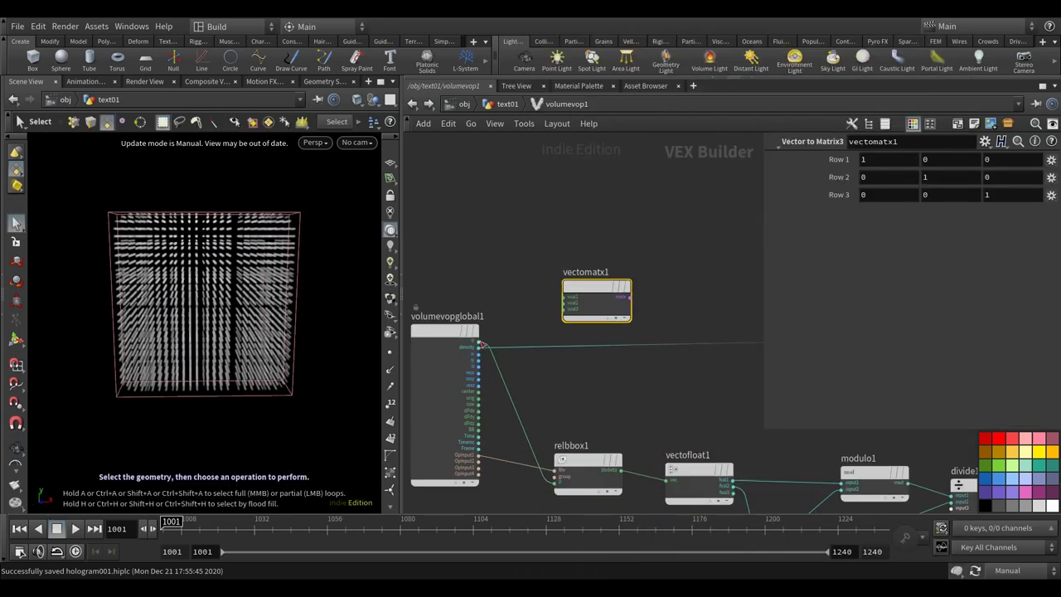
key(Delete)
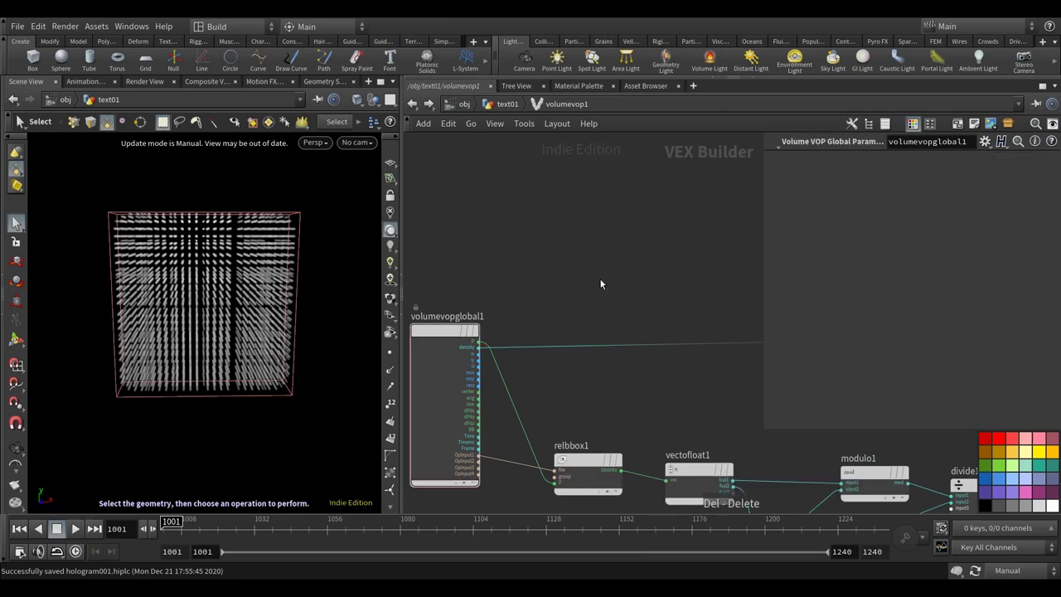
- Add a Vector to Float node above the existing network and feed it the P output of volumevopglobal1
key(Tab)
mouse_move(716, 83)
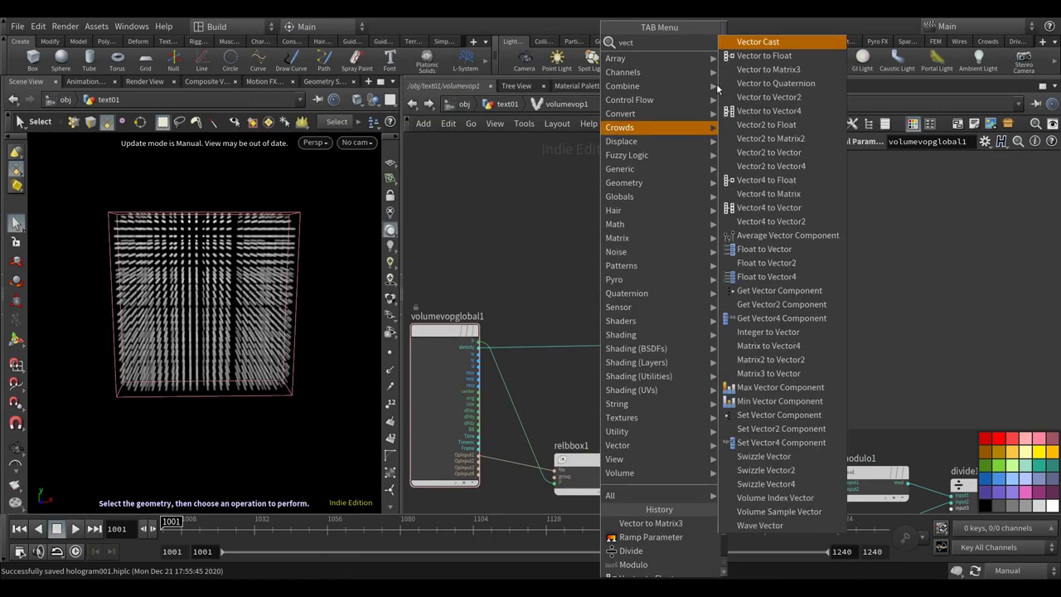
click(759, 56)
click(570, 297)
click(475, 342)
click(545, 300)
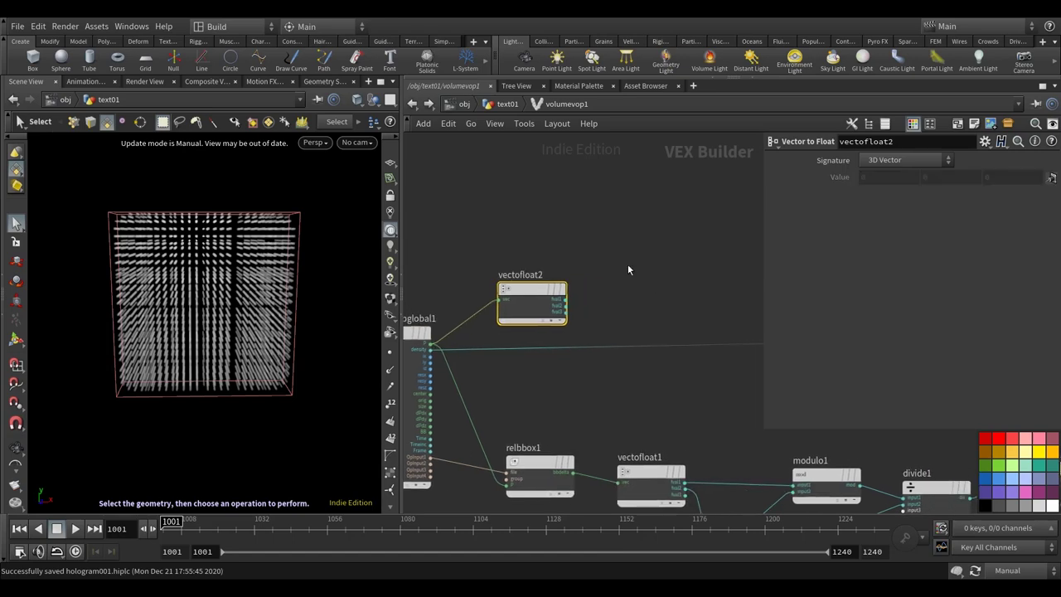
- Add a Float to Vector node and wire the first two components of the new Vector to Float node into it
key(Tab)
text(float)
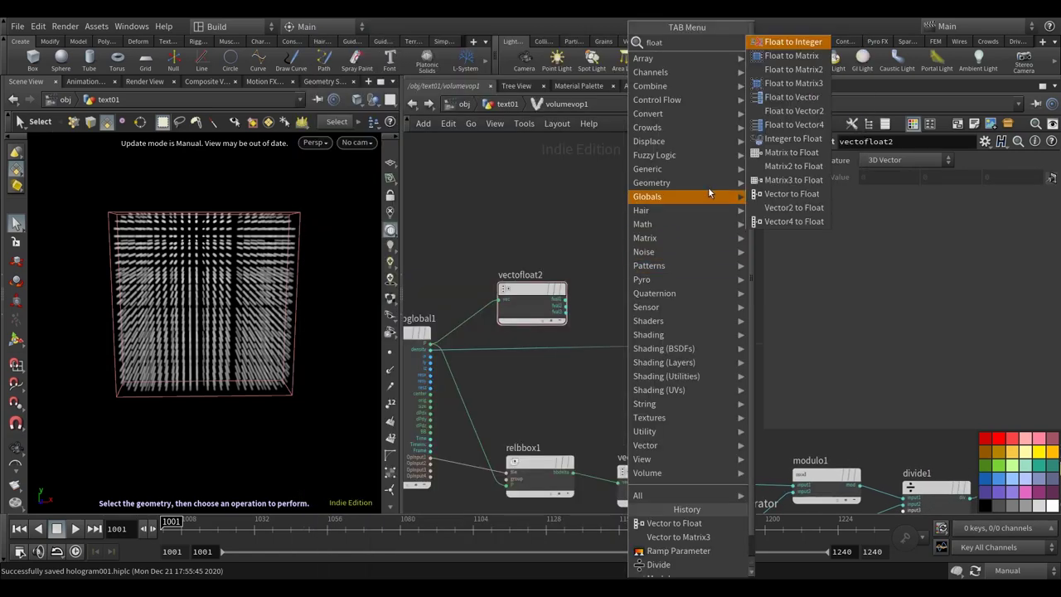
click(792, 97)
click(688, 303)
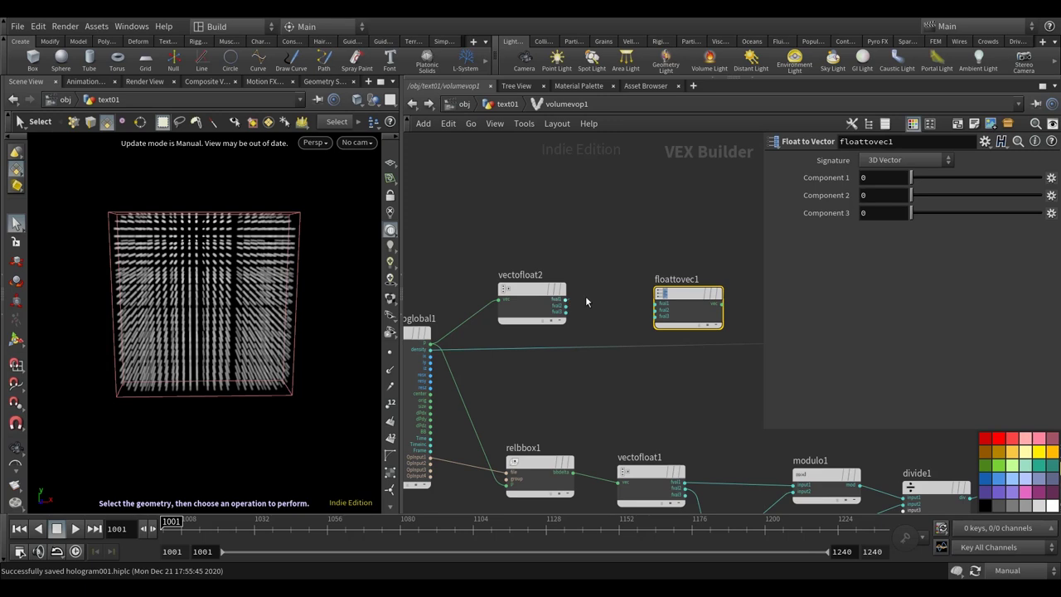
click(565, 305)
click(657, 303)
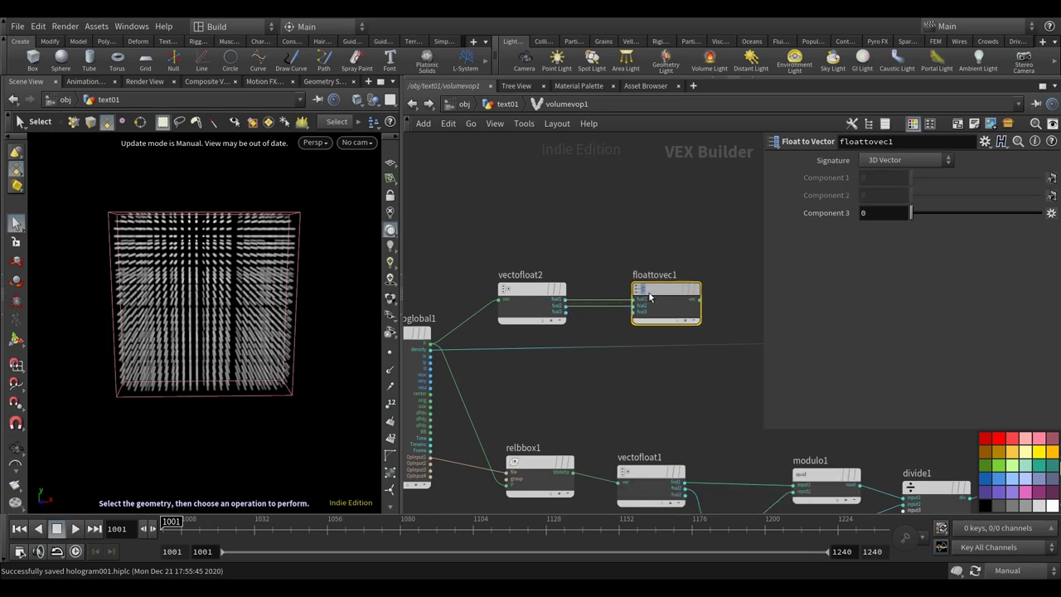
drag(650, 297, 635, 297)
- Add an Anti-Aliased Flow Noise node and connect the Float to Vector output to its pos input
middle_drag(682, 334, 628, 302)
key(Tab)
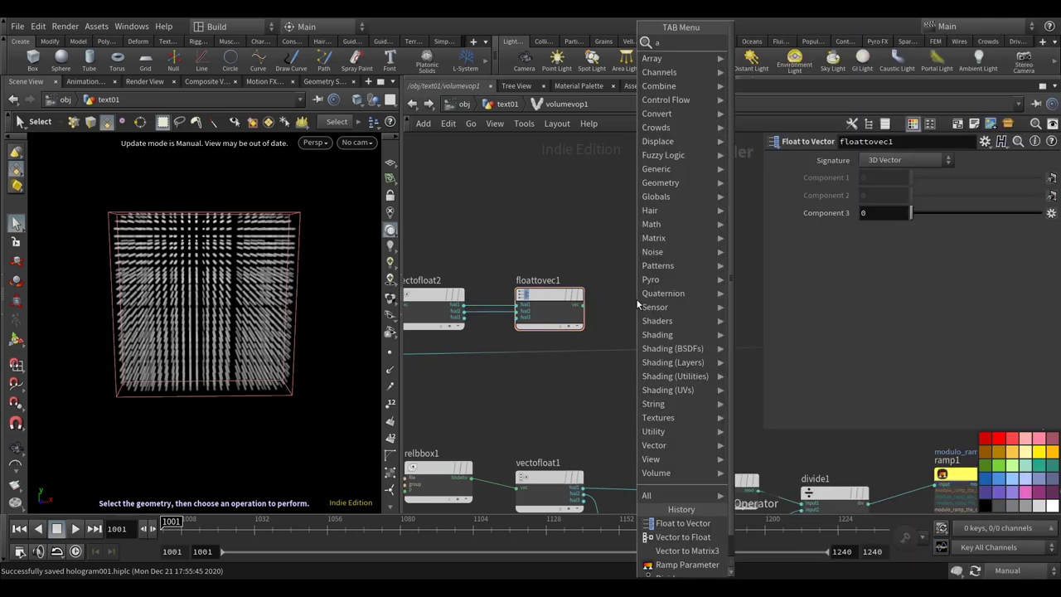
mouse_move(663, 293)
click(771, 83)
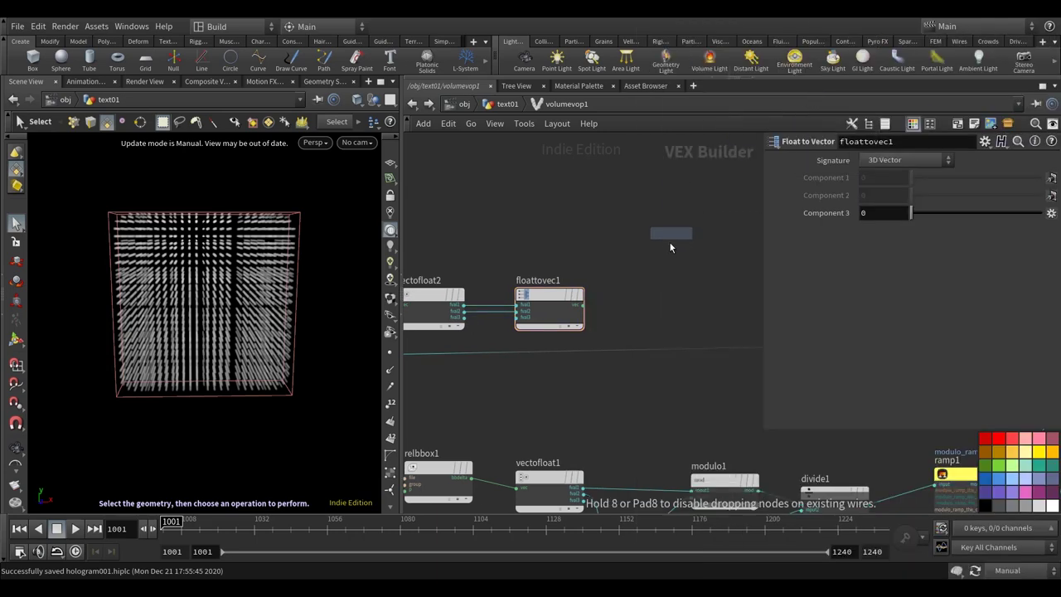
click(673, 266)
click(585, 305)
click(645, 264)
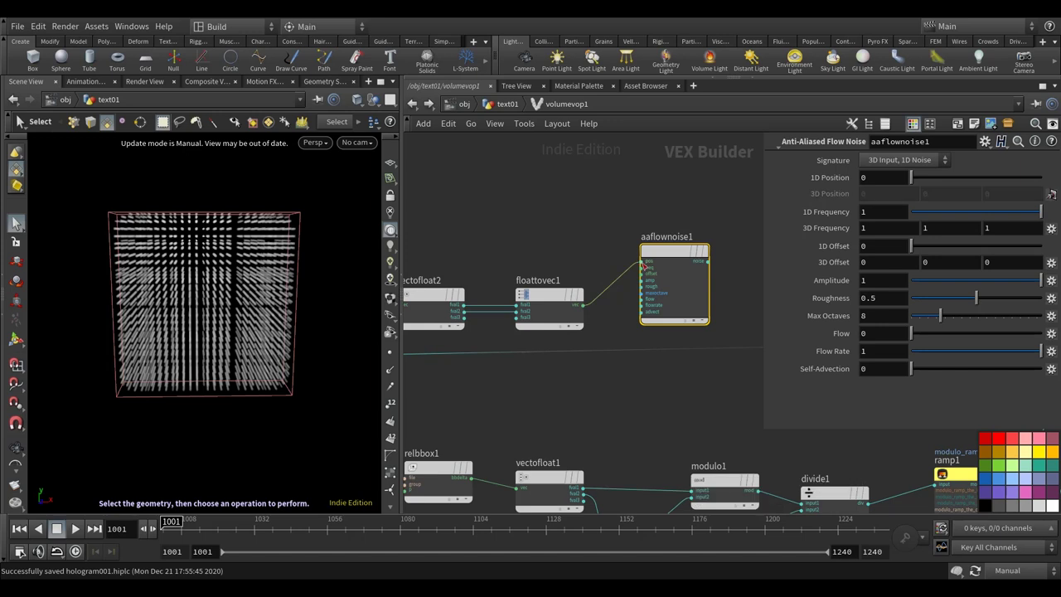
- Promote the flow noise's freq, offset, amp and rough inputs to parameters
scroll(645, 263, up, 3)
right_click(630, 259)
click(637, 263)
right_click(634, 271)
click(640, 275)
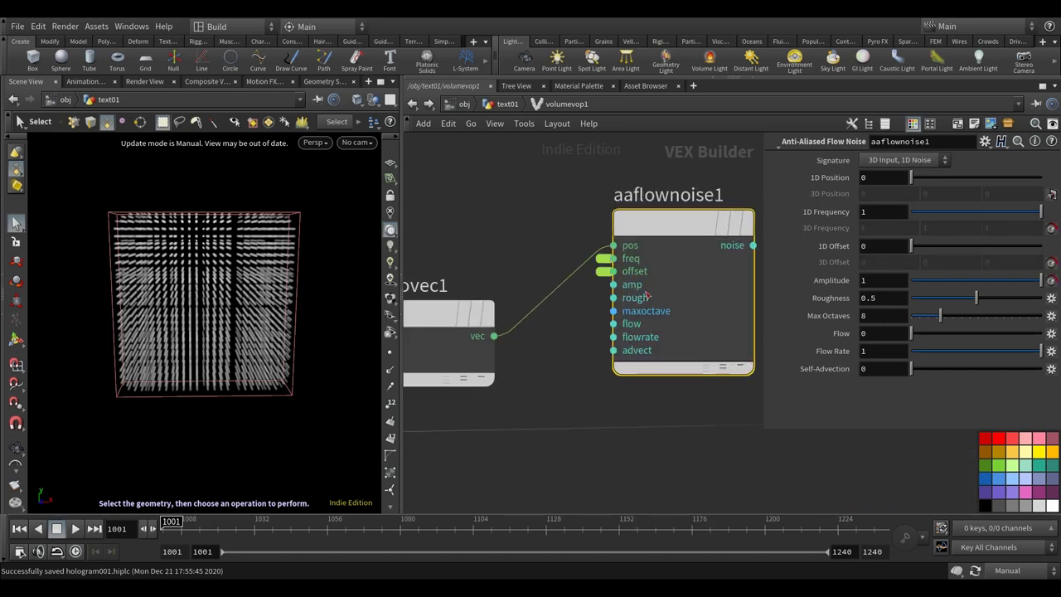
right_click(645, 296)
click(686, 304)
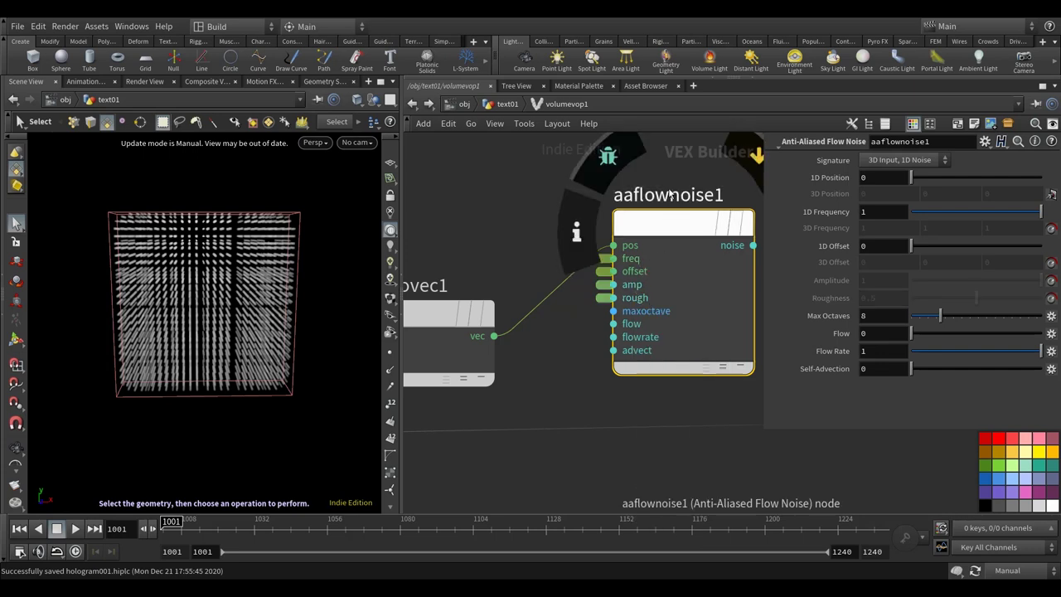
- On volumevop1, link the second and third noise Frequency components to the first with the relative reference ch("freq1")
key(f)
click(504, 105)
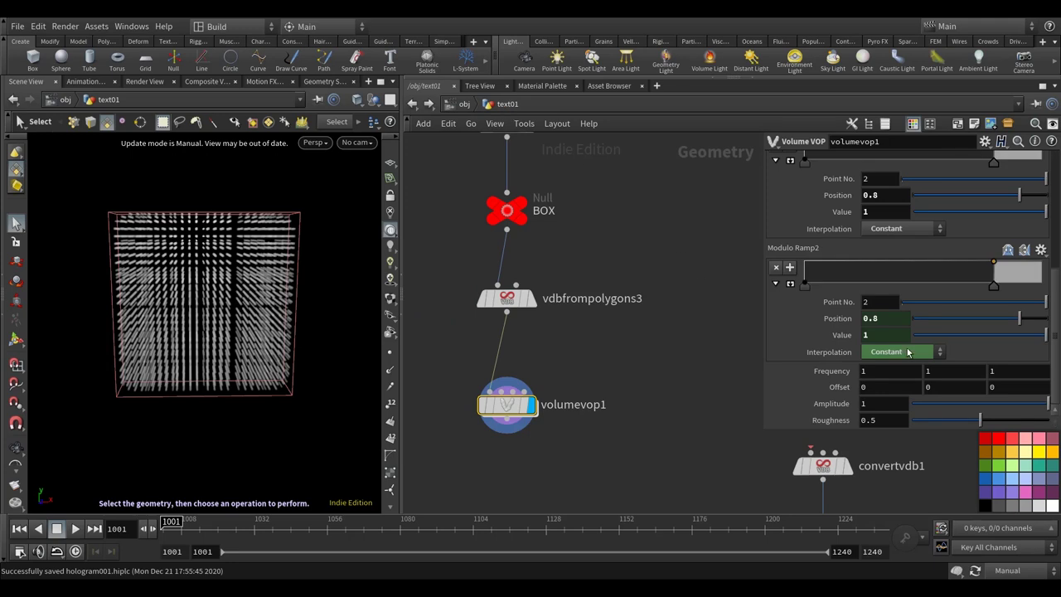
right_click(873, 374)
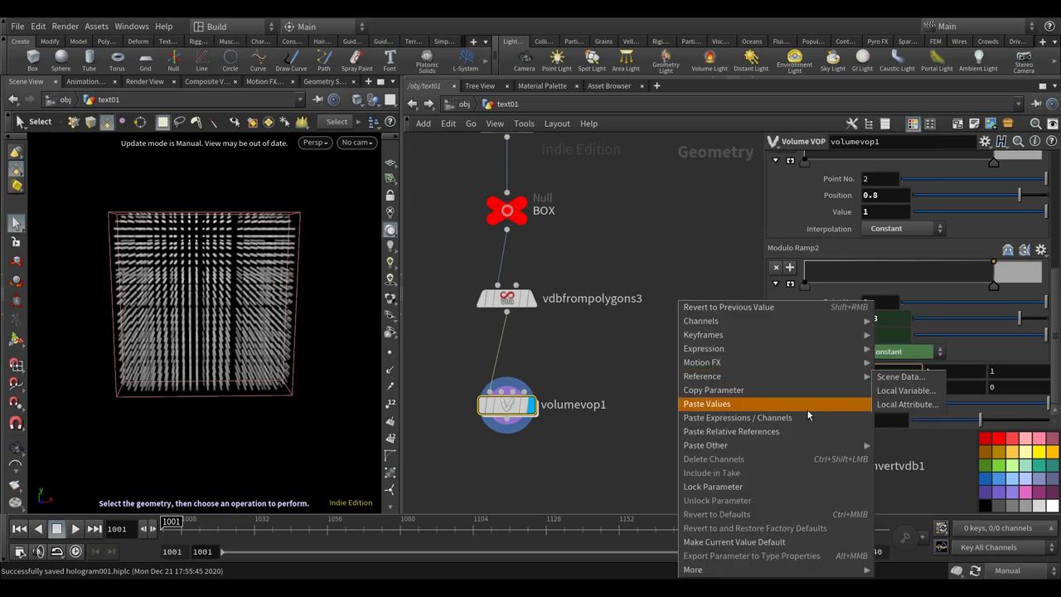
click(722, 393)
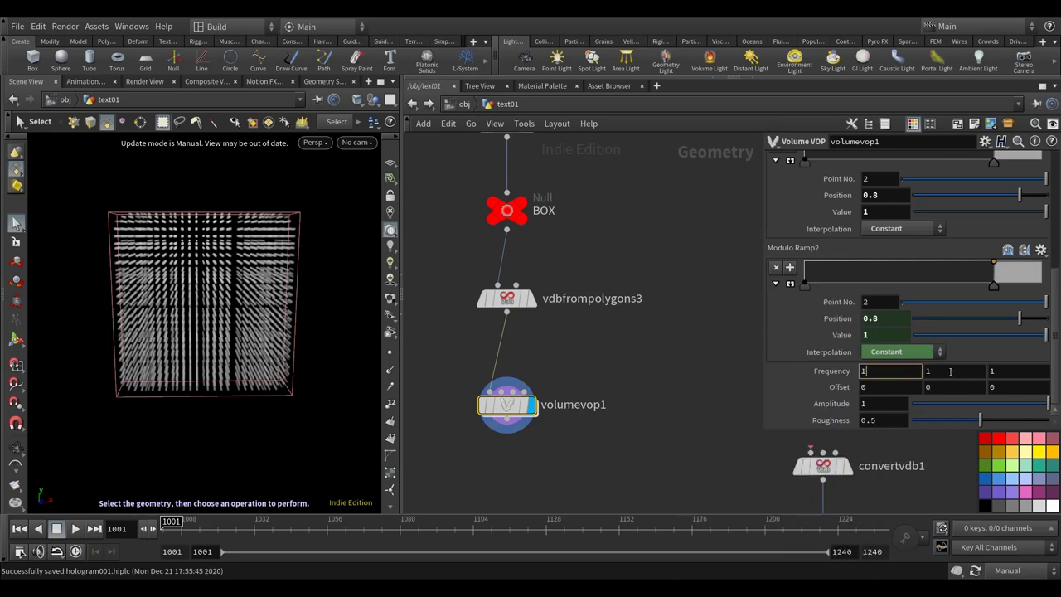
right_click(950, 372)
click(866, 437)
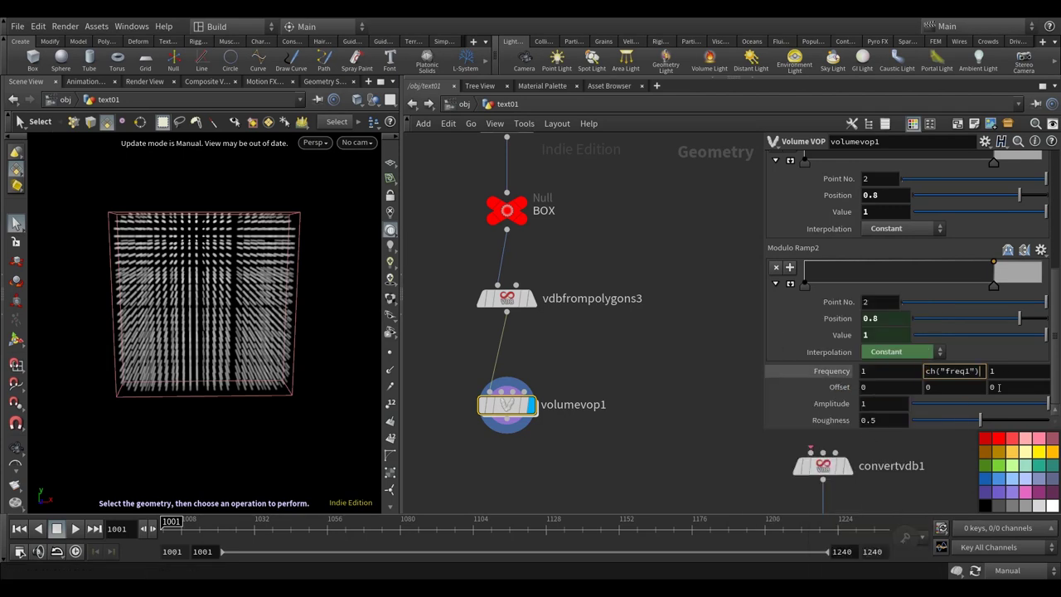
right_click(1003, 372)
click(885, 432)
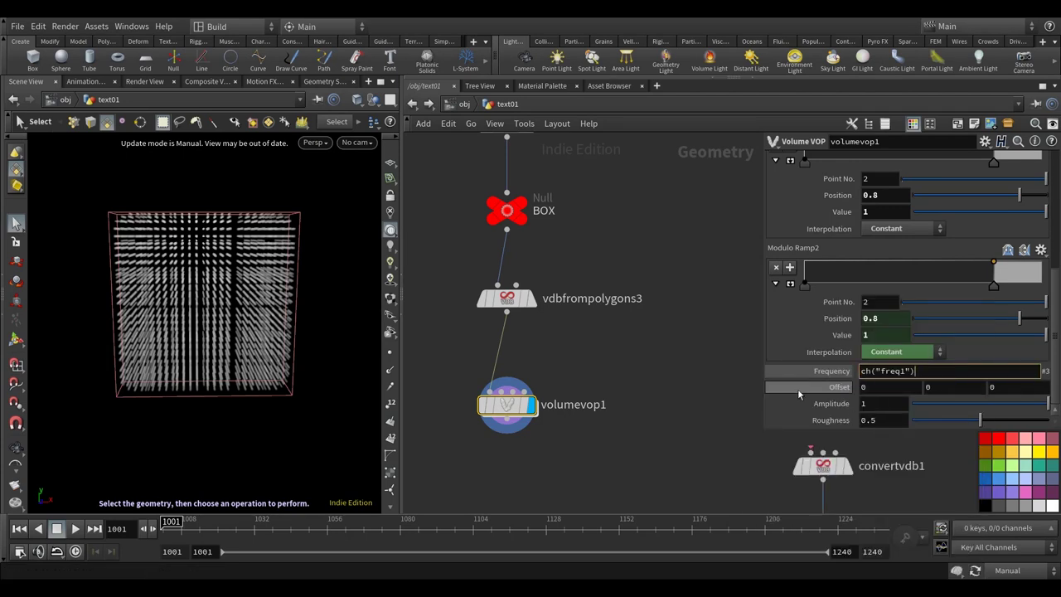
- Set volumevop1's noise Amplitude to 4.5 and, inside its network, add a Fit Range node fed by the flow noise output
click(876, 403)
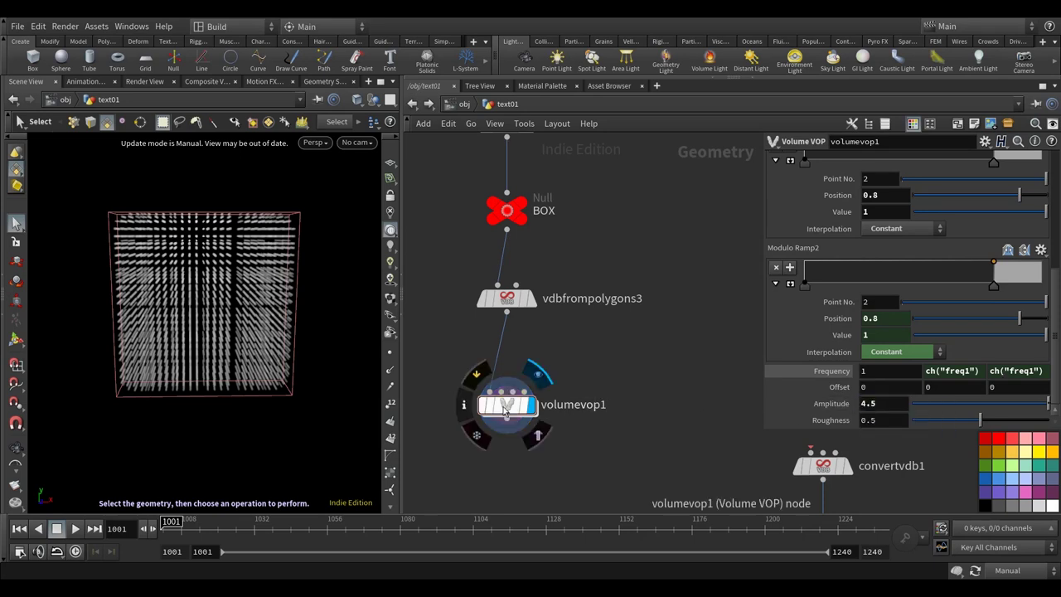
double_click(505, 408)
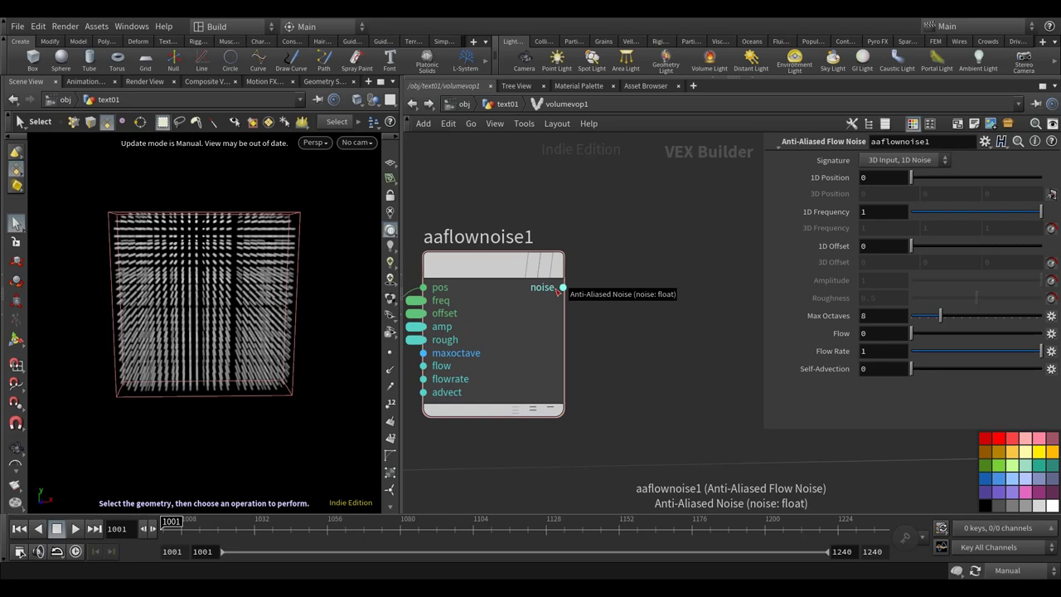
key(Tab)
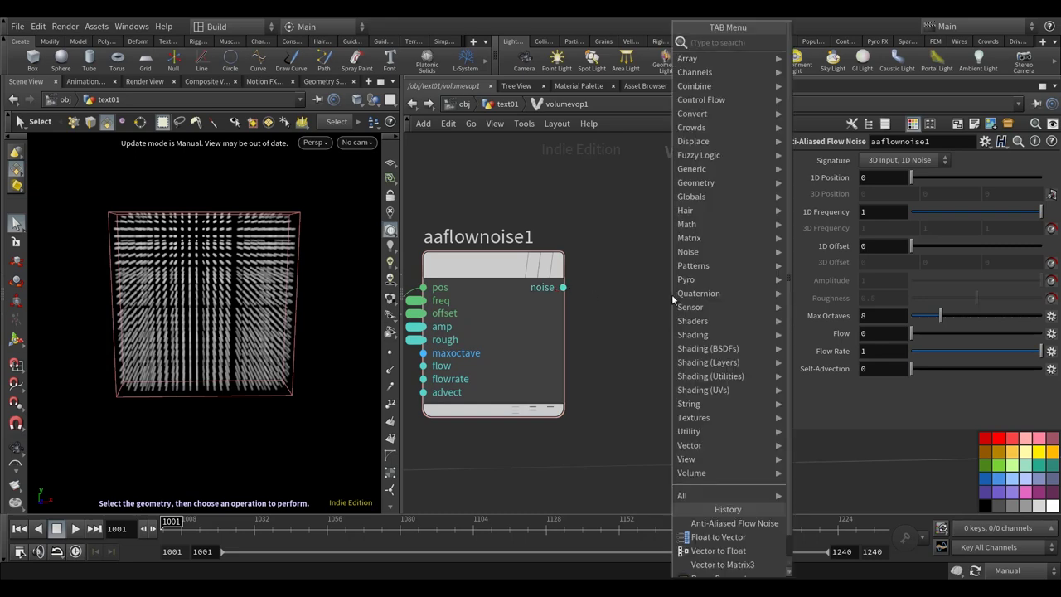
text(fit)
key(Return)
click(725, 246)
click(563, 287)
click(660, 260)
middle_drag(714, 249, 638, 249)
drag(638, 249, 634, 270)
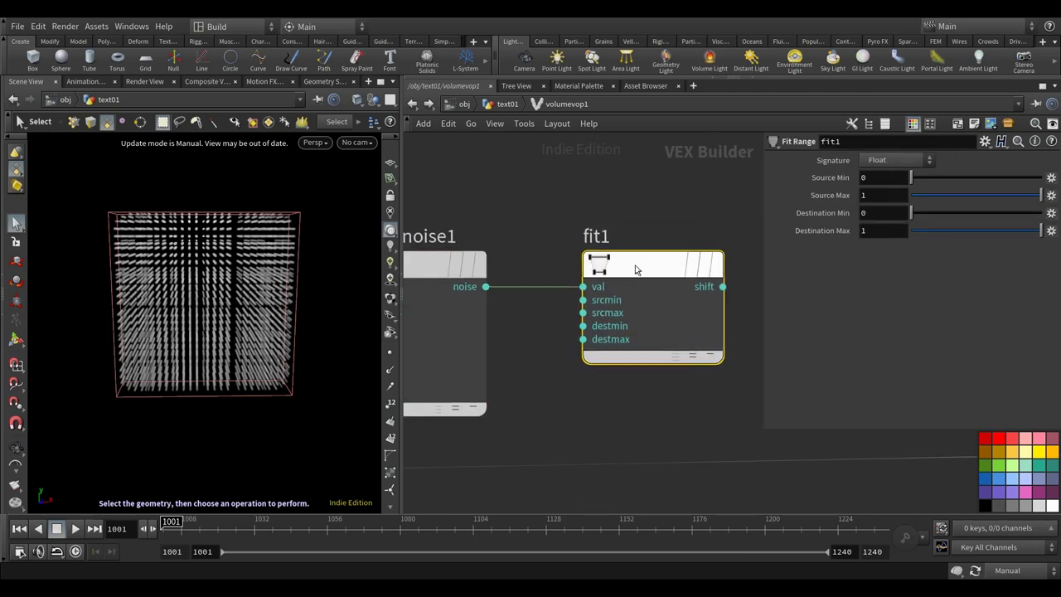
- Set the Fit Range node's Source Min to -1
click(862, 178)
text(-1)
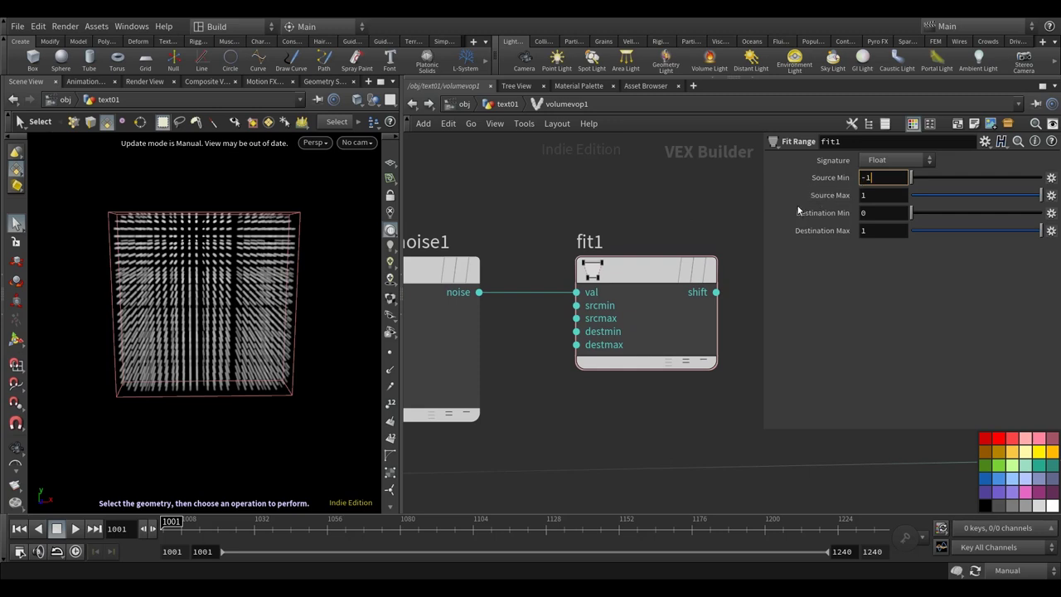
key(Return)
- Add a Ramp Parameter node and connect the Fit Range node's shift output to its input
scroll(687, 220, down, 5)
middle_drag(528, 264, 462, 276)
drag(592, 258, 622, 195)
middle_drag(490, 289, 501, 311)
drag(501, 311, 495, 312)
key(Tab)
text(ram)
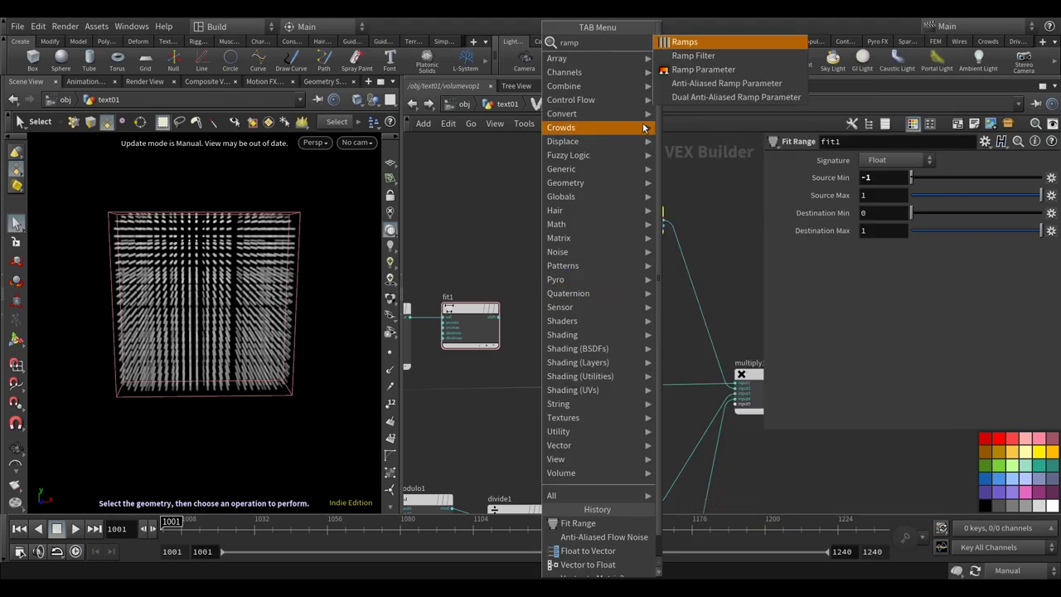
click(703, 69)
click(590, 319)
scroll(498, 320, up, 3)
drag(535, 310, 597, 300)
drag(630, 323, 614, 330)
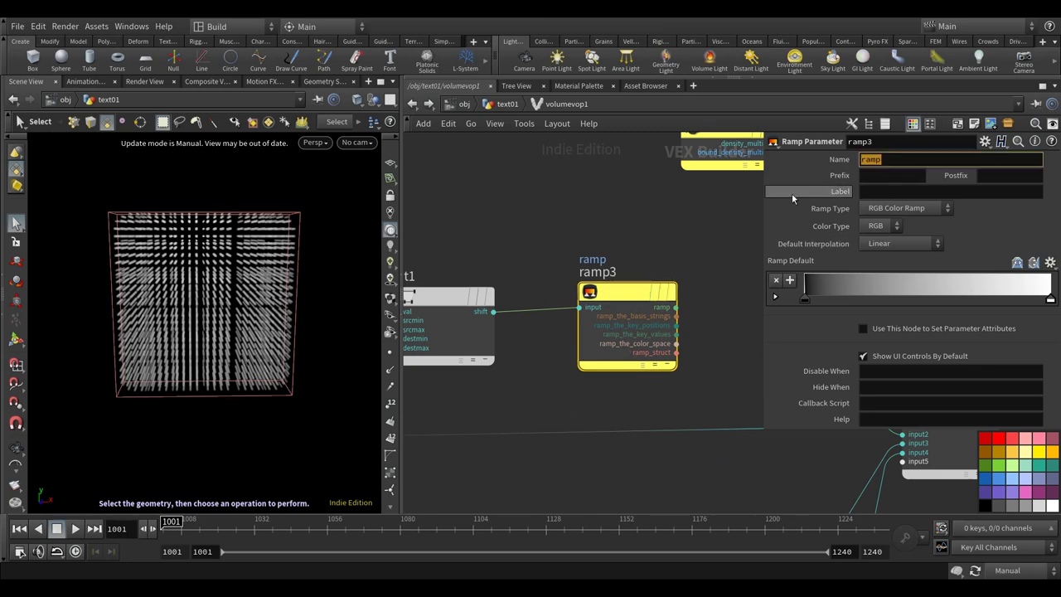
- Name the new ramp parameter noise_ramp and label it Noise Ramp
text(noise_)
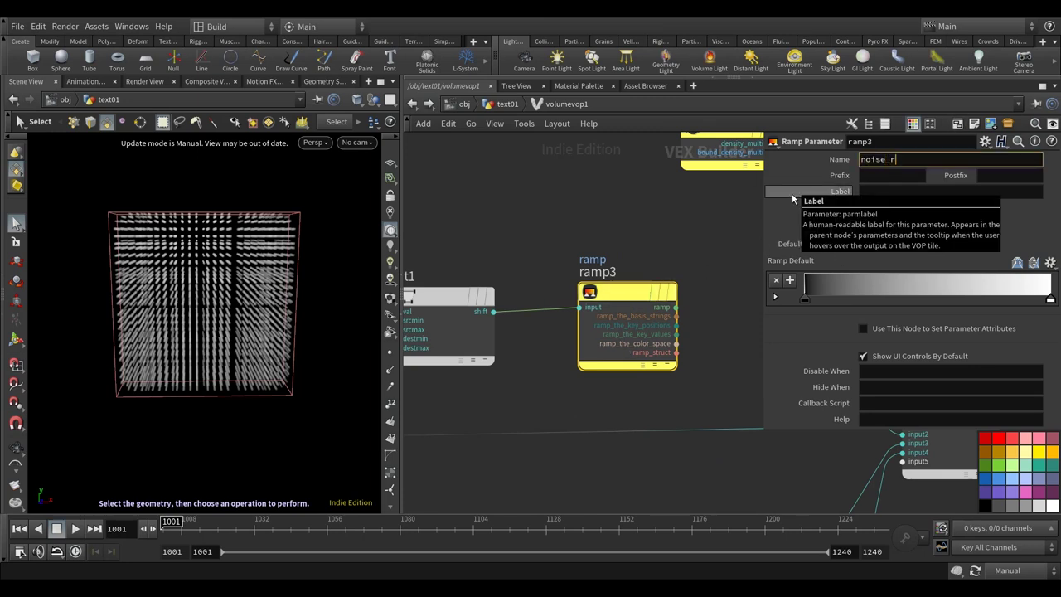
text(ramp)
key(Return)
click(902, 191)
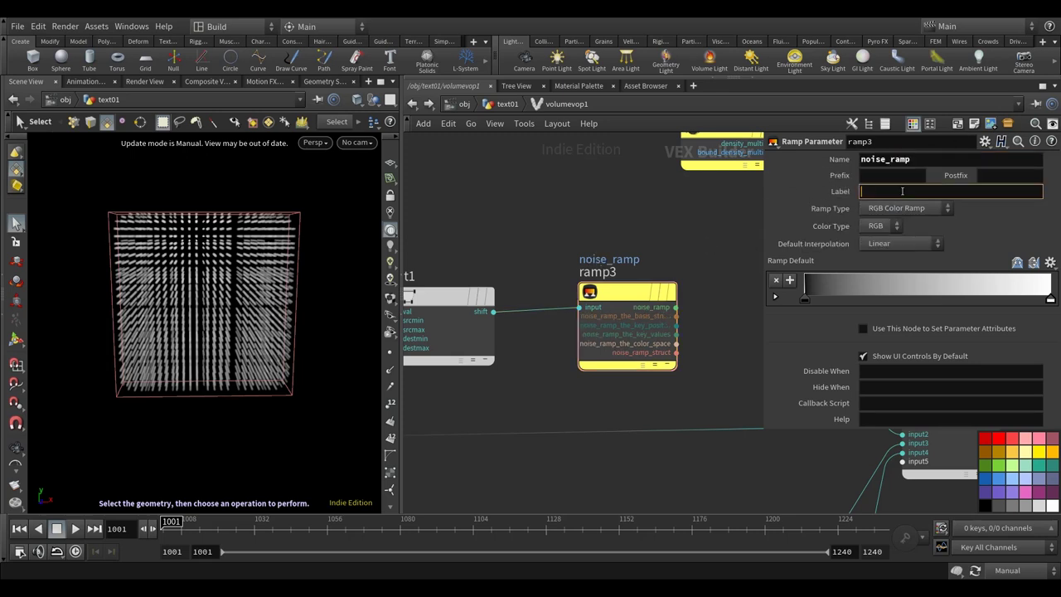
text(Noise Rapm)
key(BackSpace)
key(BackSpace)
text(mp)
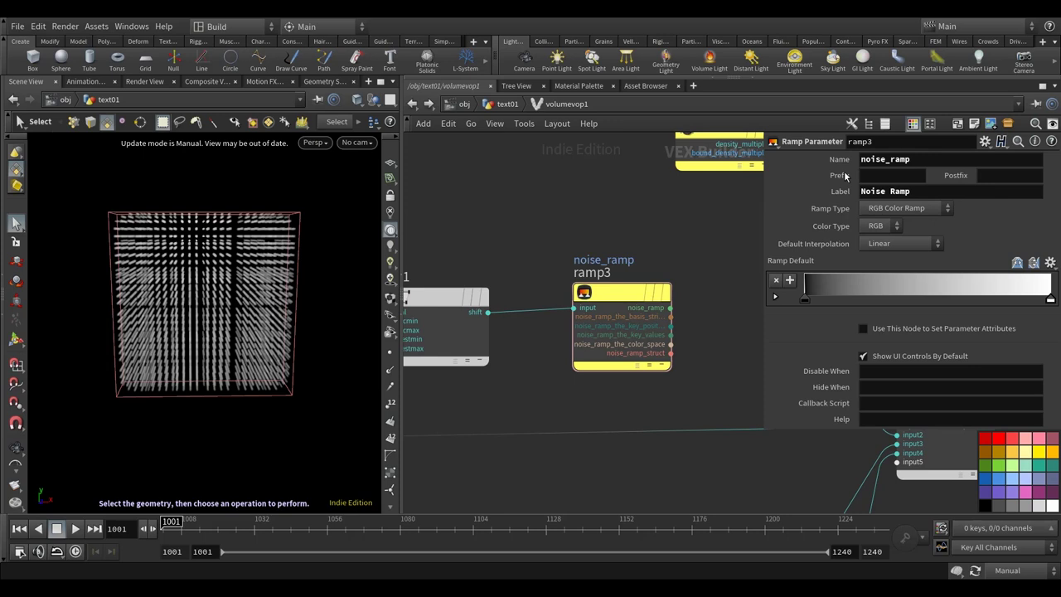
- Set the Noise Ramp's type to Spline Ramp (float) and its default interpolation to Catmull-Rom
click(892, 209)
click(899, 235)
click(900, 244)
click(891, 282)
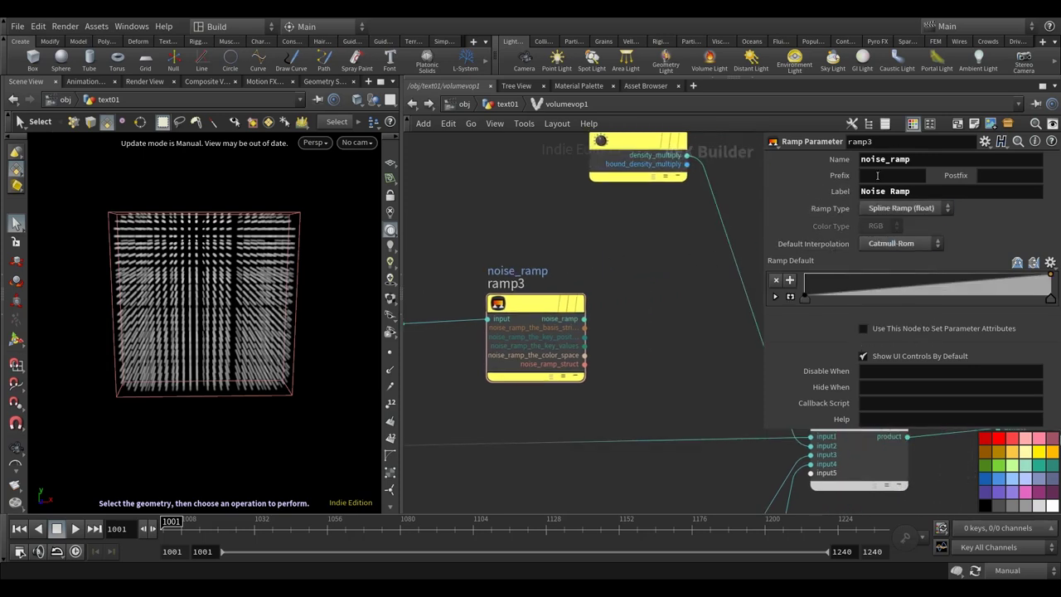
- Connect the noise_ramp output to a free input of multiply1
scroll(620, 252, down, 3)
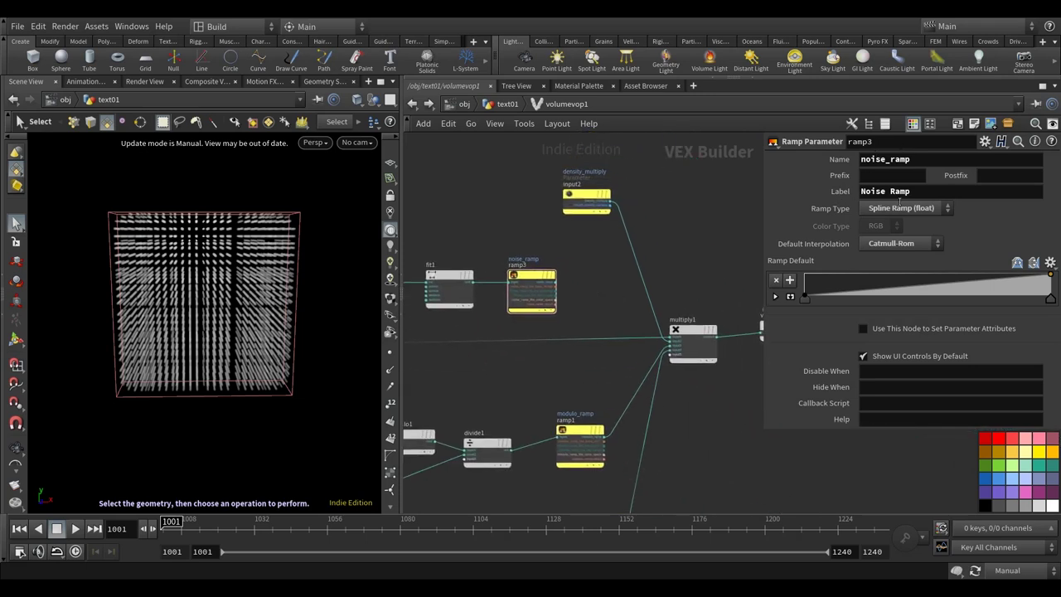
scroll(630, 315, up, 2)
click(512, 264)
click(679, 371)
middle_drag(689, 263, 689, 273)
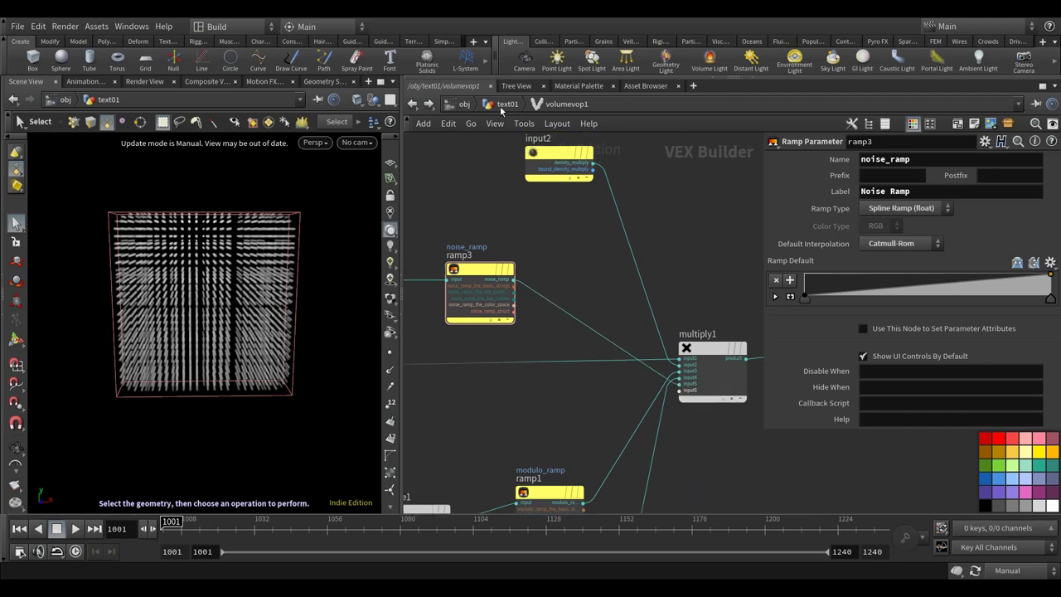
- Return to the text01 network and set volumevop1's first noise Frequency value to 3
click(508, 104)
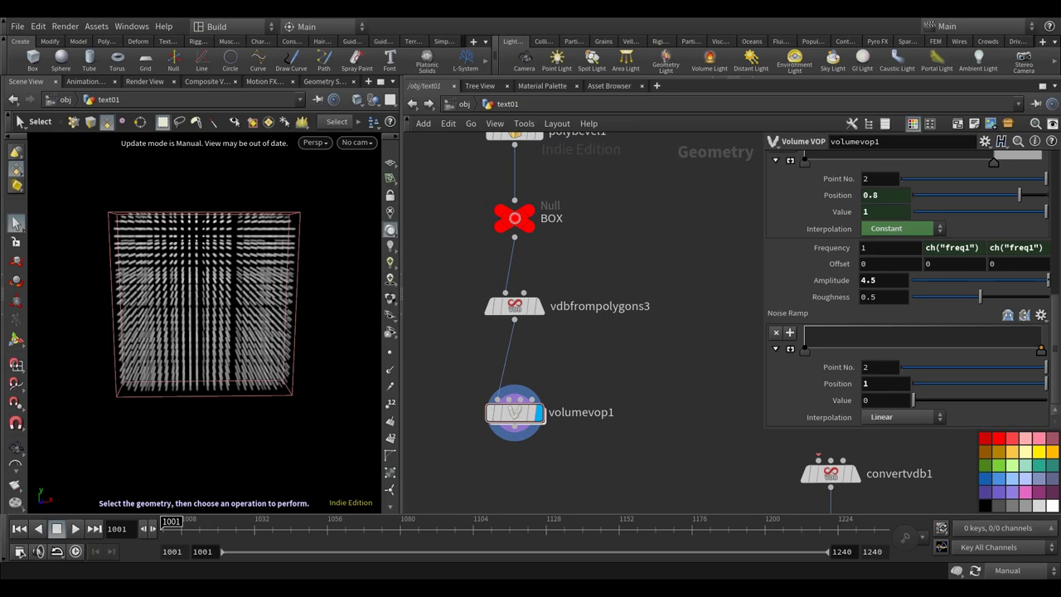
middle_drag(571, 388, 599, 398)
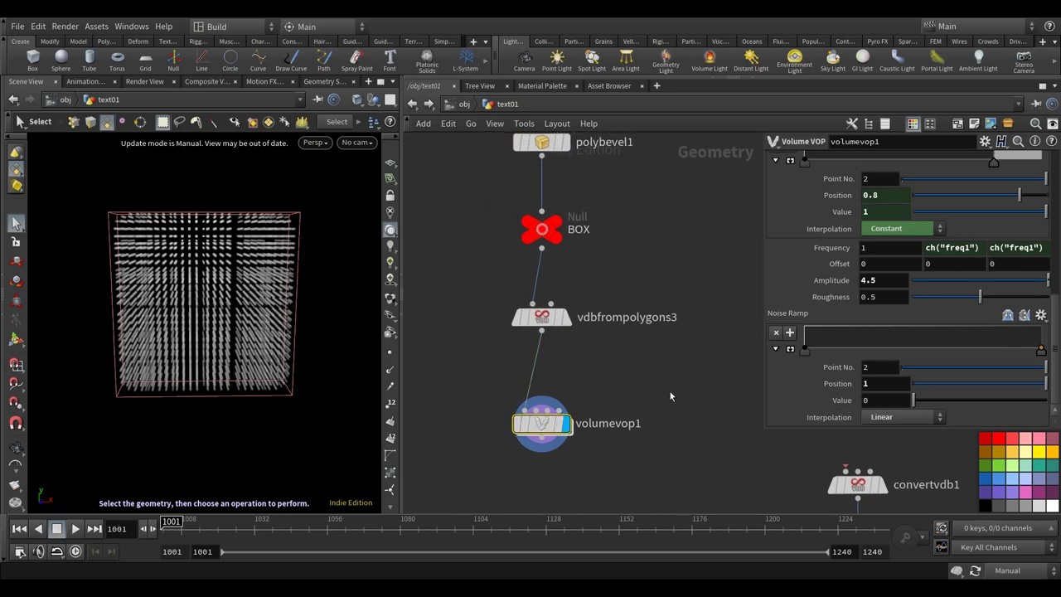
middle_drag(671, 396, 629, 396)
middle_drag(696, 340, 715, 329)
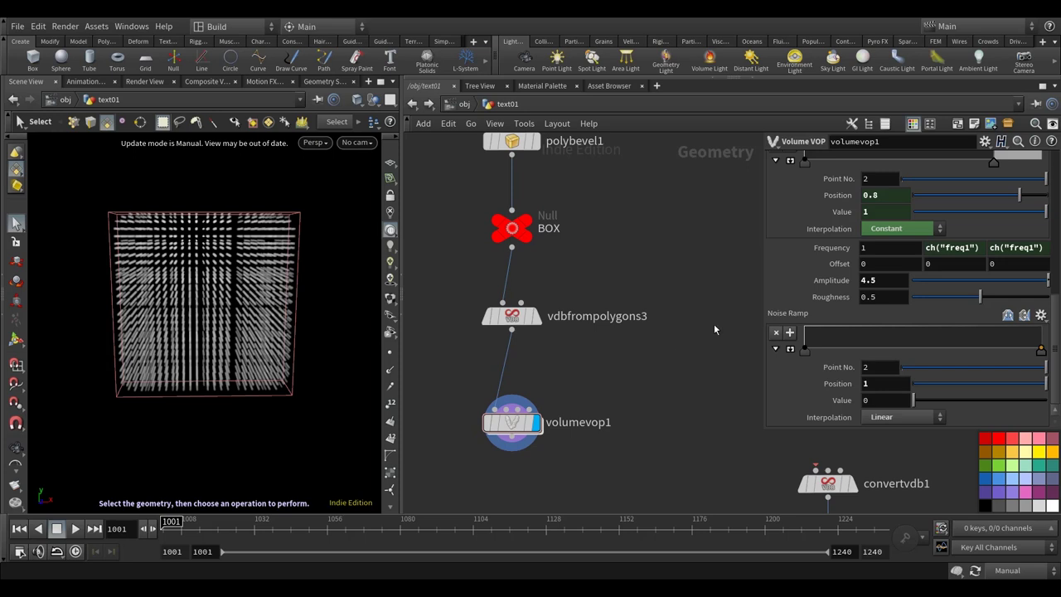
click(805, 251)
text(3)
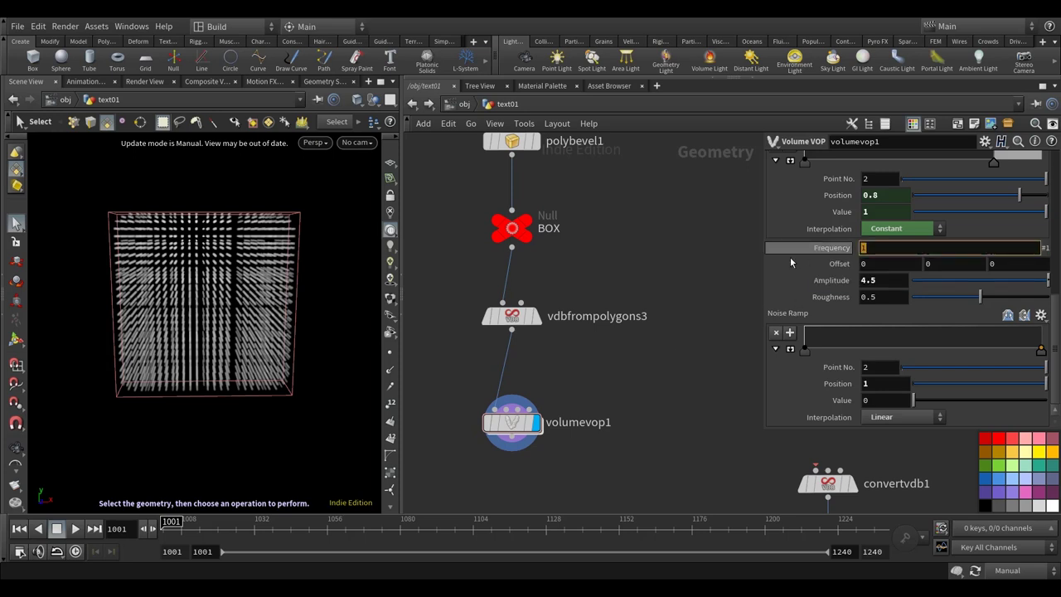
key(Return)
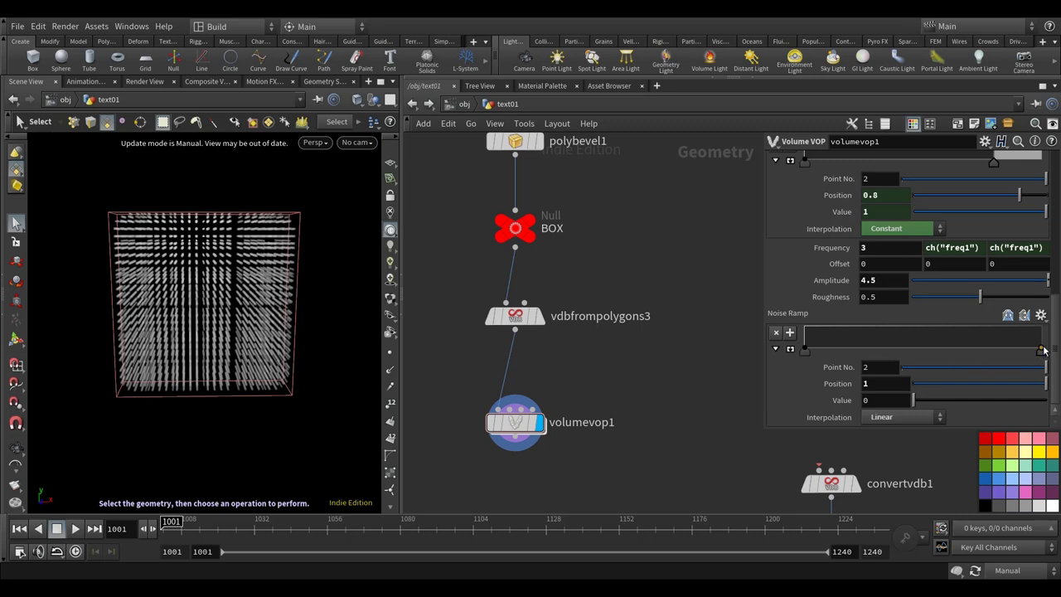
- Expand the Noise Ramp graph and set the value of its second point to 1
click(791, 349)
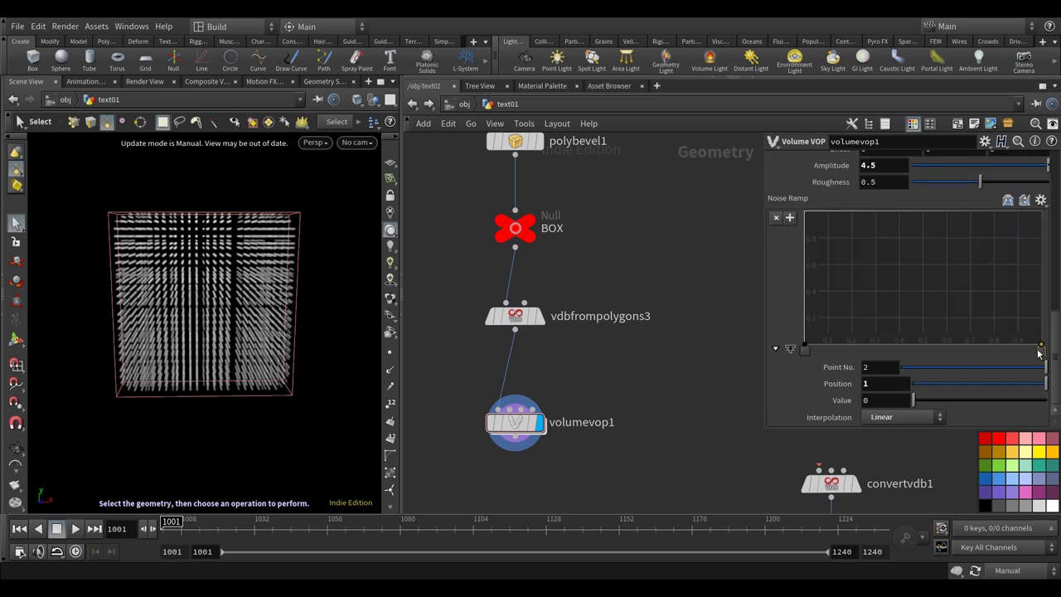
text(1)
key(Return)
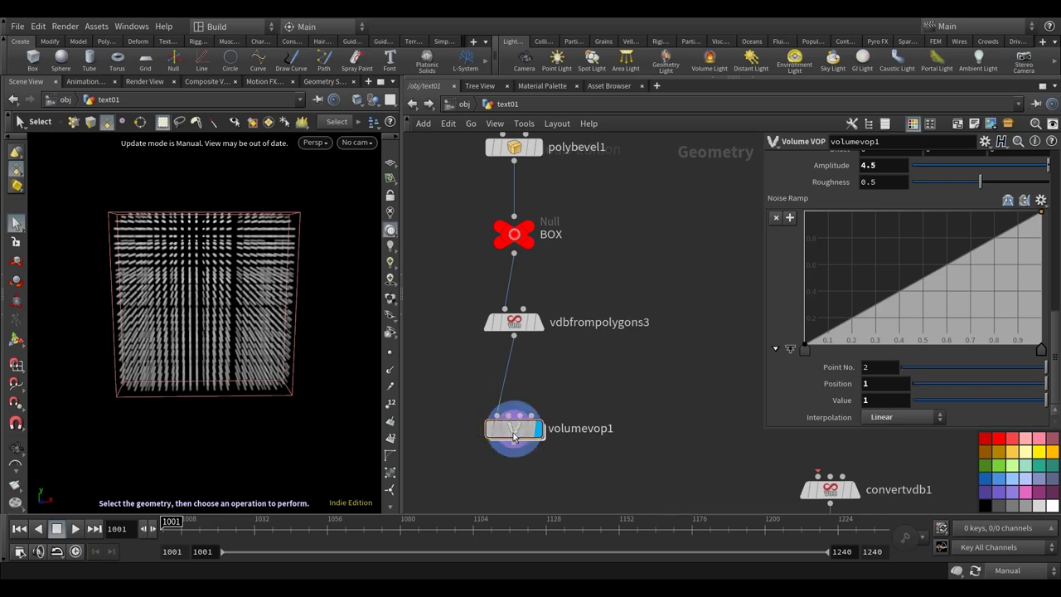
- Switch the update mode to Auto Update and examine the noise pattern in the box volume from several angles
click(1026, 564)
click(1018, 527)
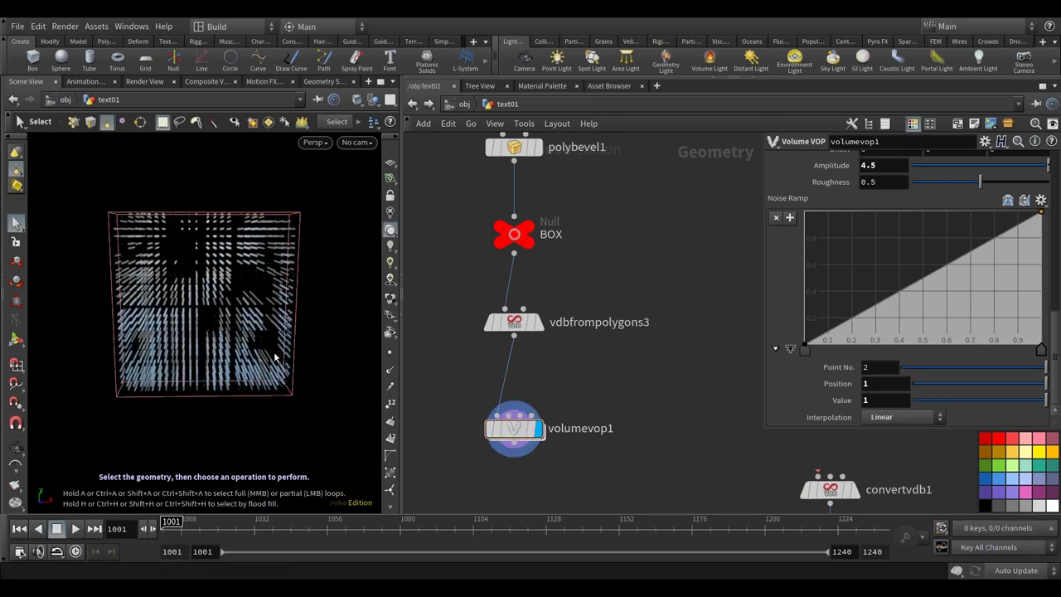
key(Escape)
drag(317, 399, 314, 406)
key(s)
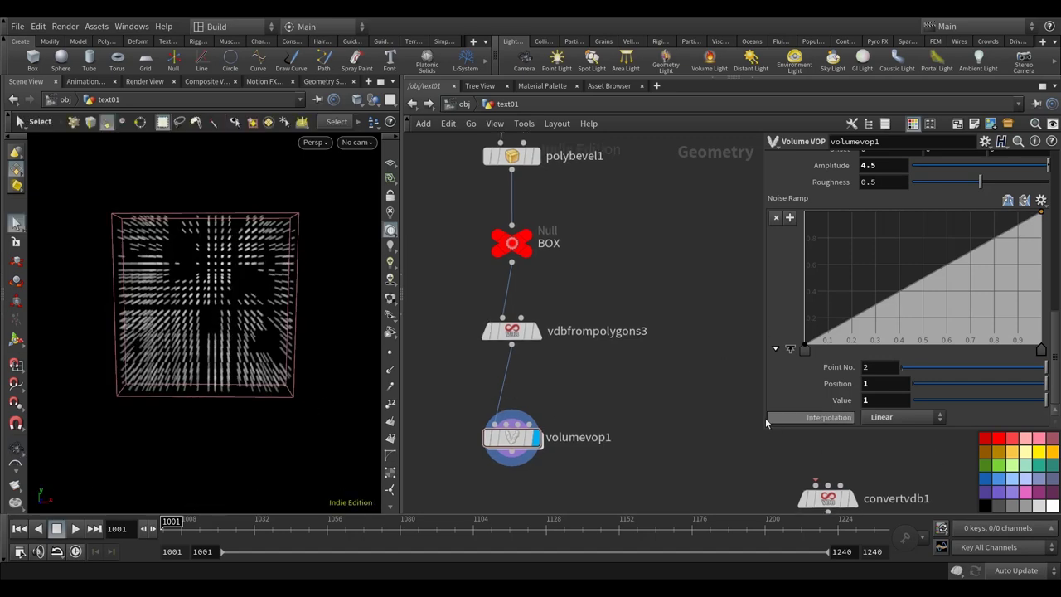
scroll(836, 264, up, 2)
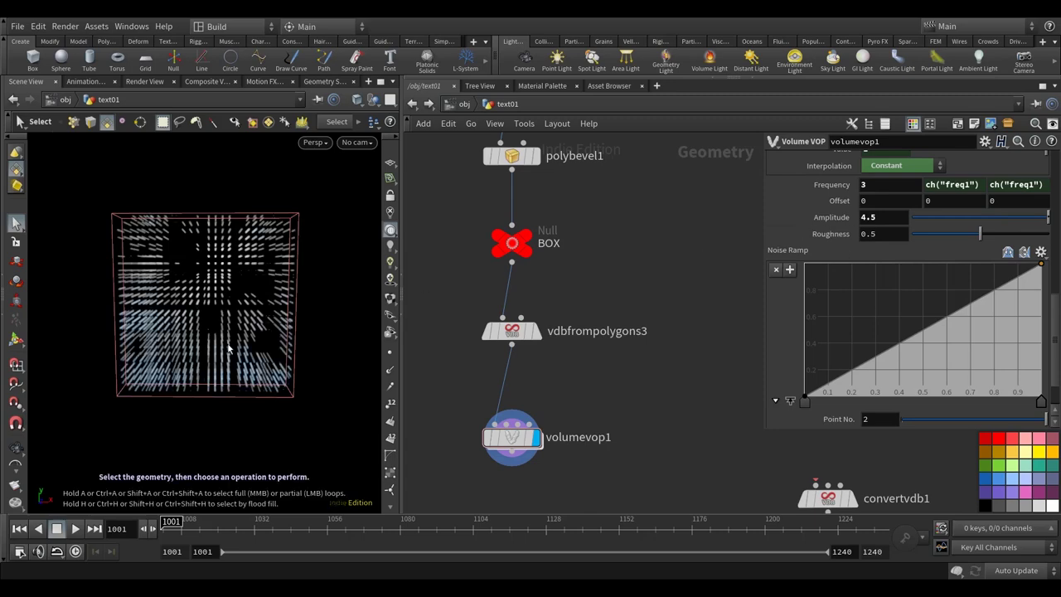
key(Escape)
drag(303, 379, 250, 330)
key(s)
key(Escape)
key(s)
key(Escape)
key(s)
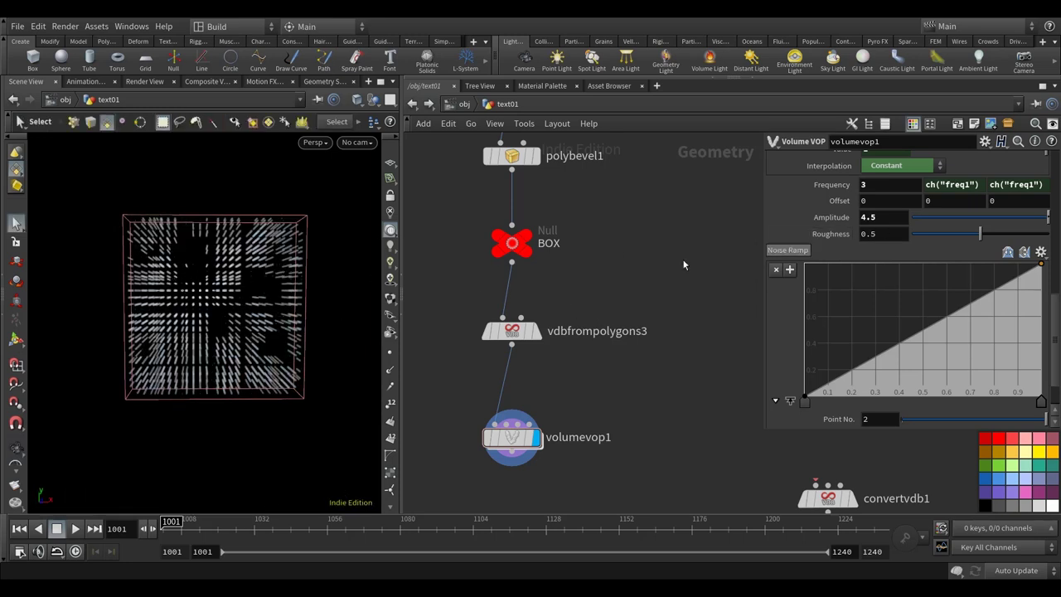
- Return the update mode to Manual and set the first noise Frequency value to 6
click(1014, 570)
click(1010, 571)
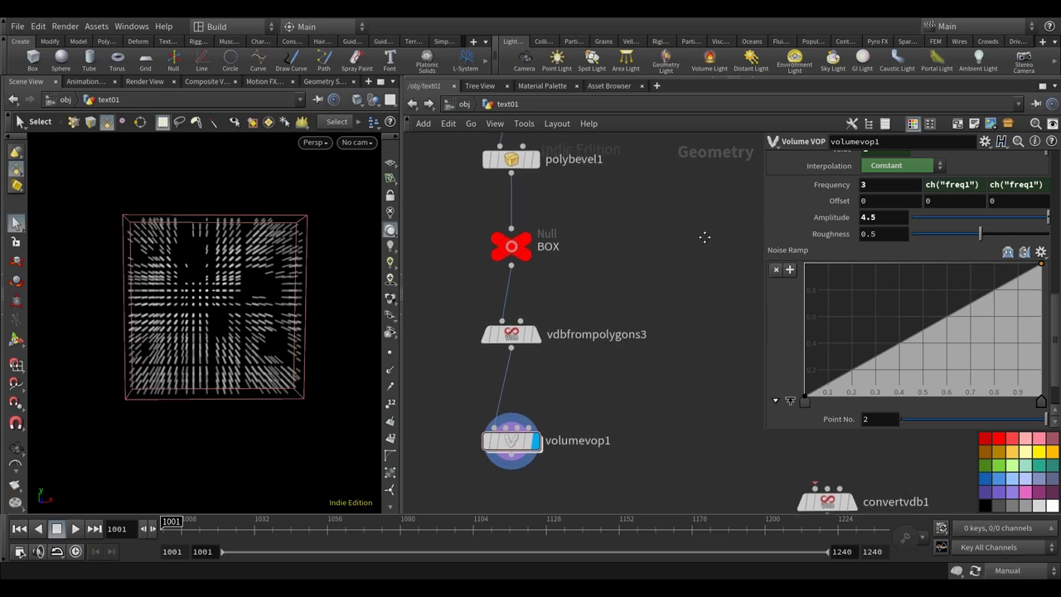
click(863, 184)
text(6)
key(Return)
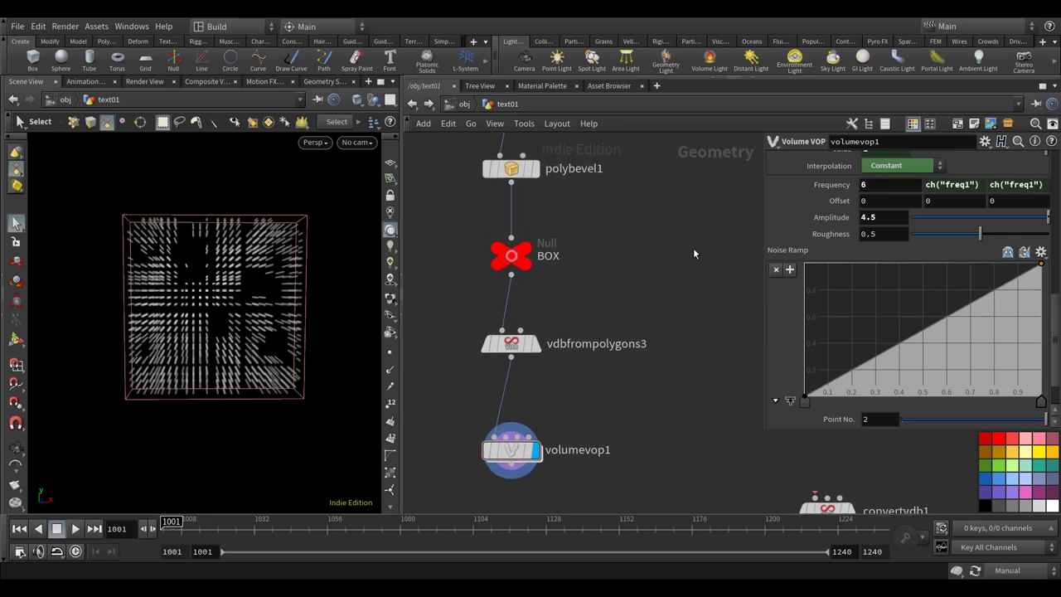
- Set the first Noise Ramp point's value to 0.2 and add another point at about position 0.3
click(804, 402)
scroll(795, 406, down, 2)
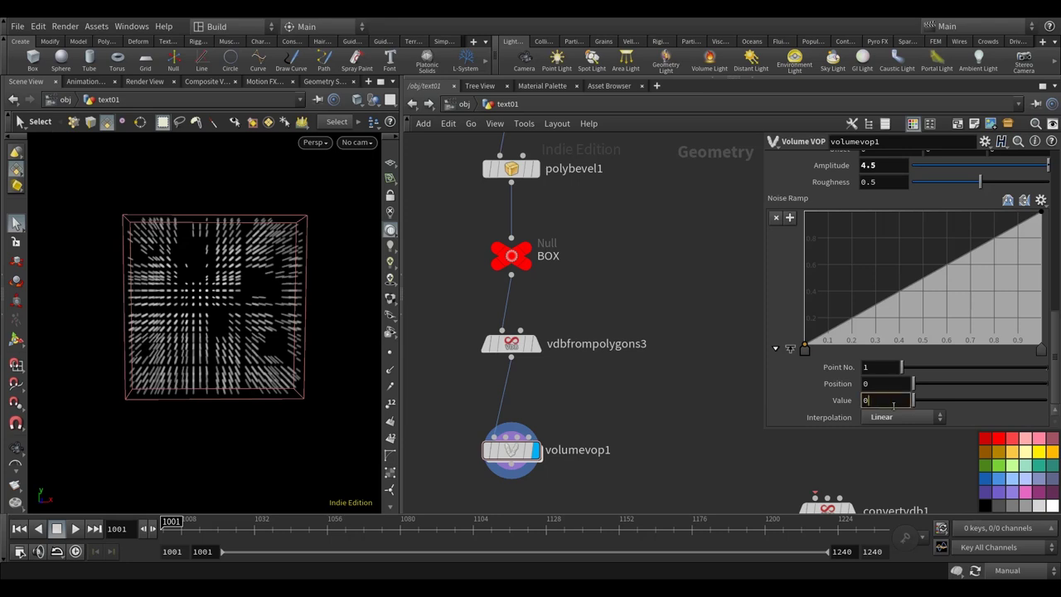
key(Return)
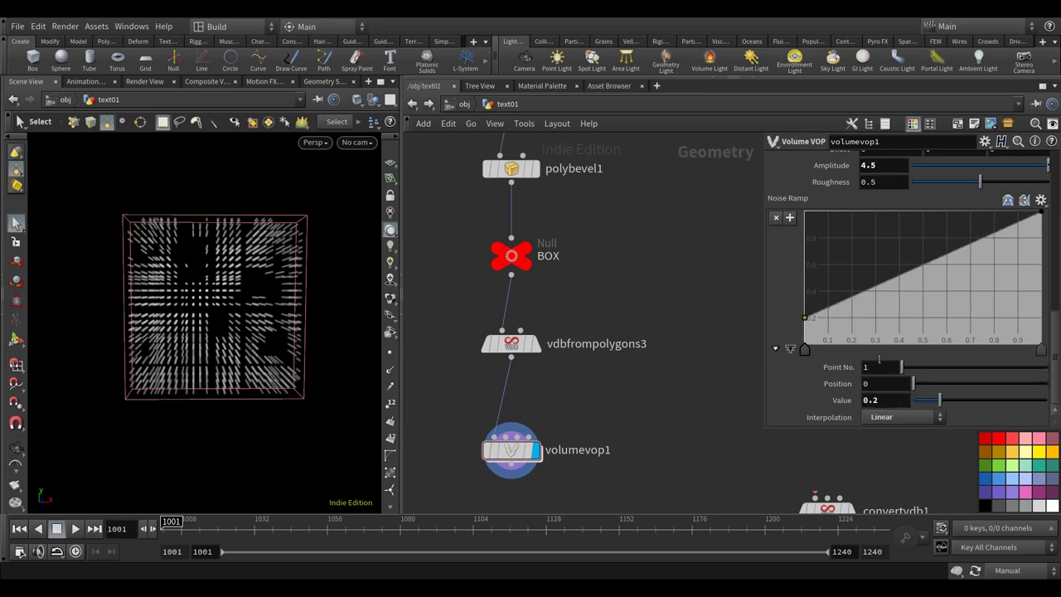
drag(869, 342, 877, 355)
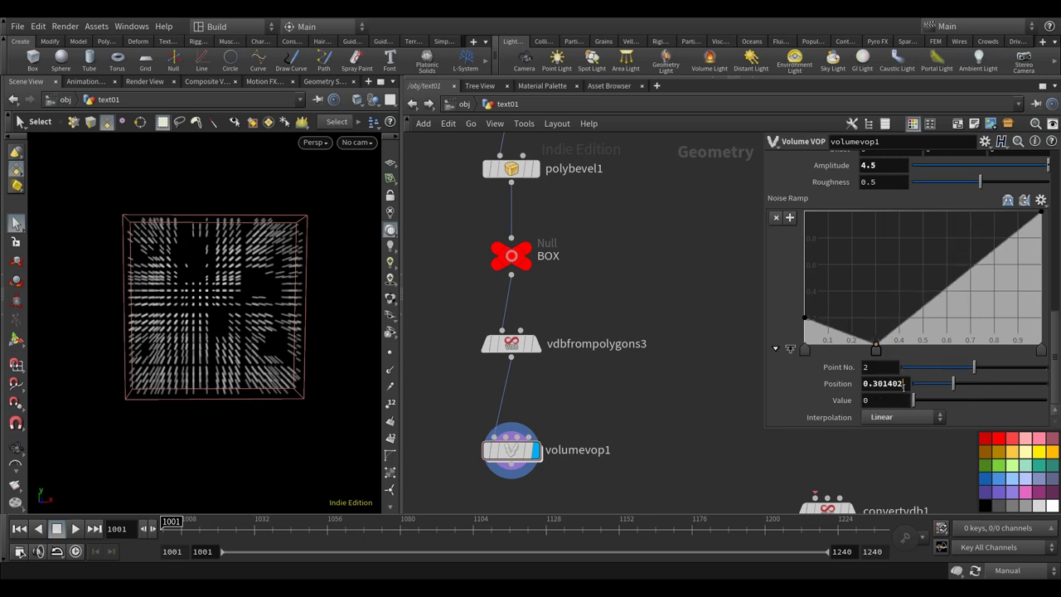
text(2)
key(Return)
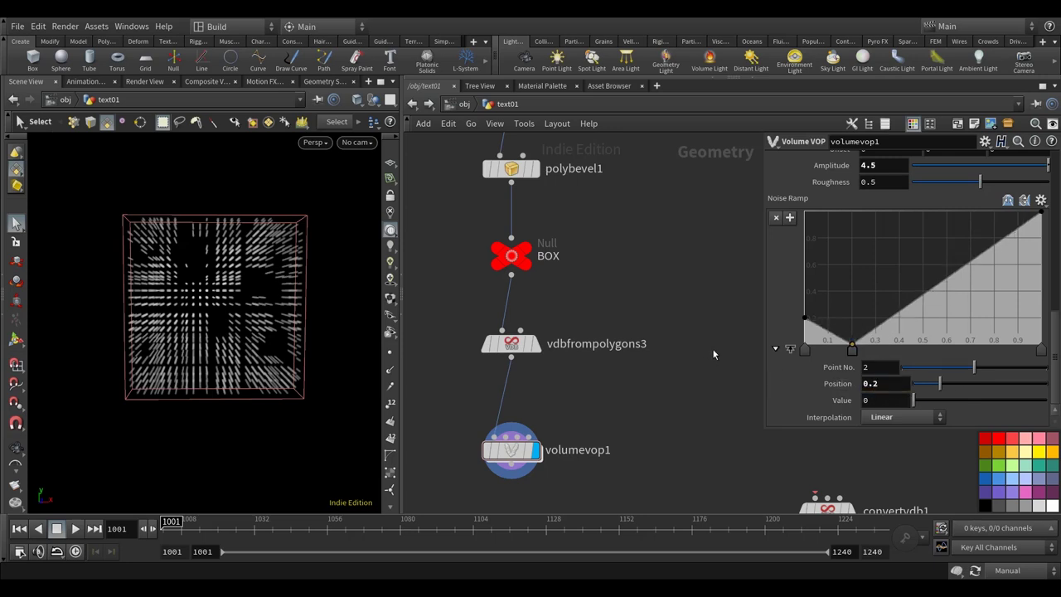
key(ctrl+z)
- Set the value of the middle Noise Ramp point to 0.2
click(903, 400)
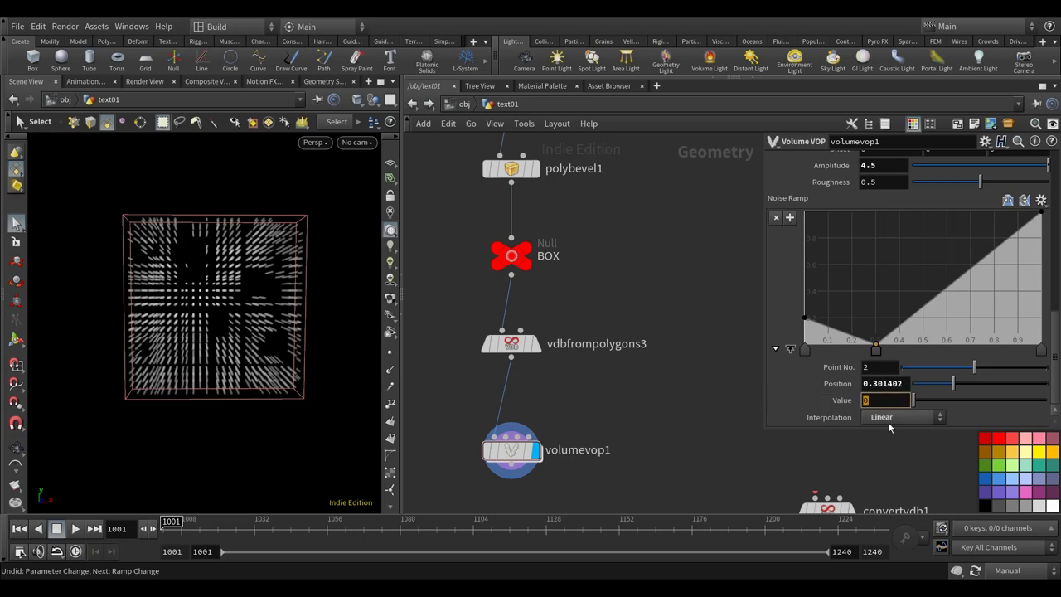
text(.2)
key(Return)
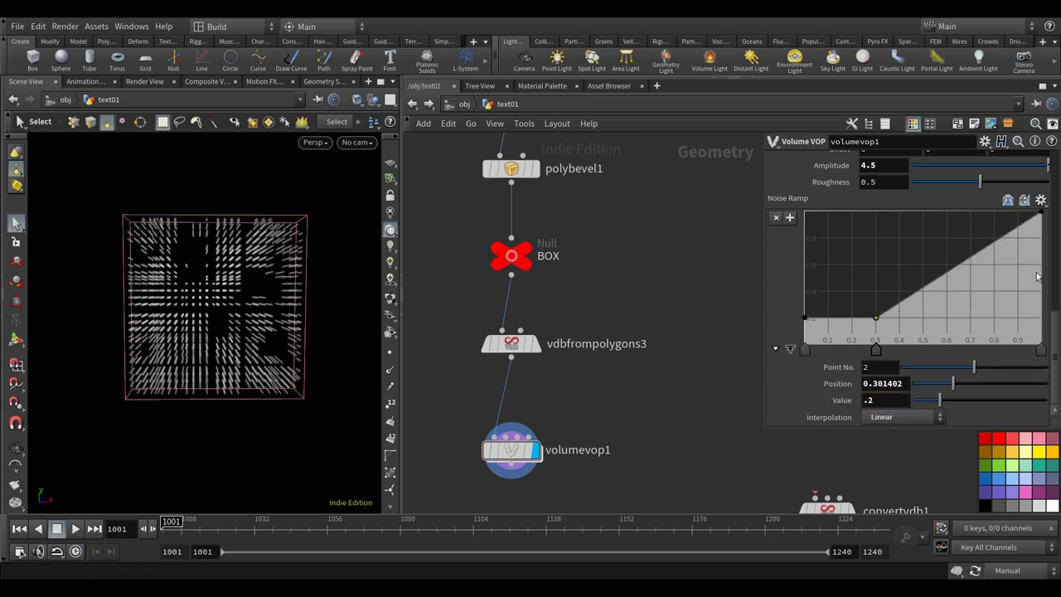
- Move the middle Noise Ramp point to about position 0.23 and the last point to about 0.57
drag(876, 349, 858, 350)
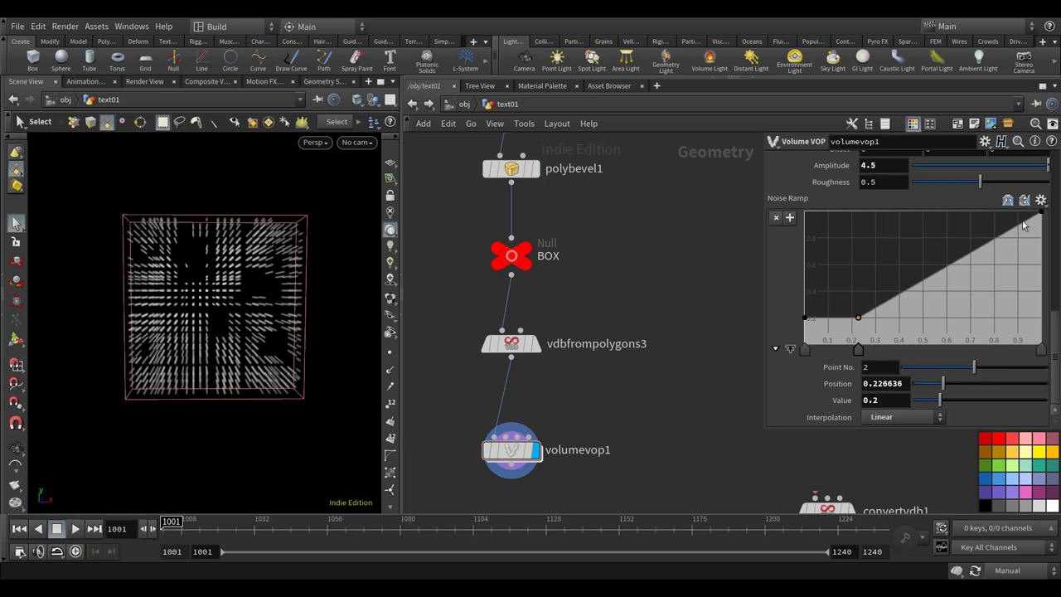
drag(1038, 350, 941, 349)
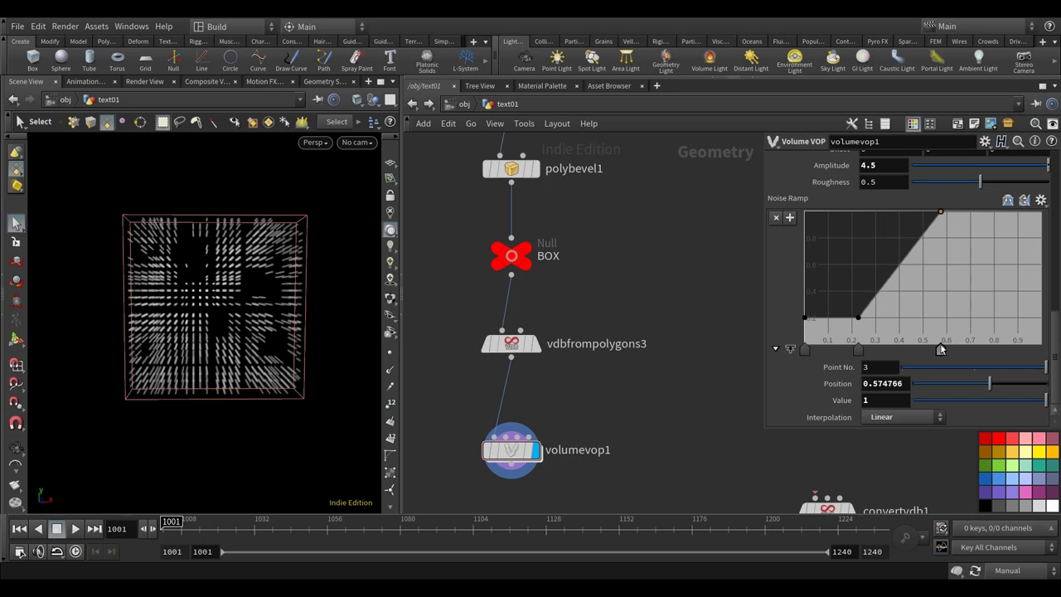
- Set the update mode to Auto Update and inspect the reshaped noise in the box volume from different angles
click(1012, 566)
click(1013, 528)
key(Escape)
mouse_move(277, 455)
mouse_down()
mouse_move(276, 443)
mouse_move(259, 448)
mouse_up()
drag(273, 358, 248, 352)
key(s)
key(Escape)
key(s)
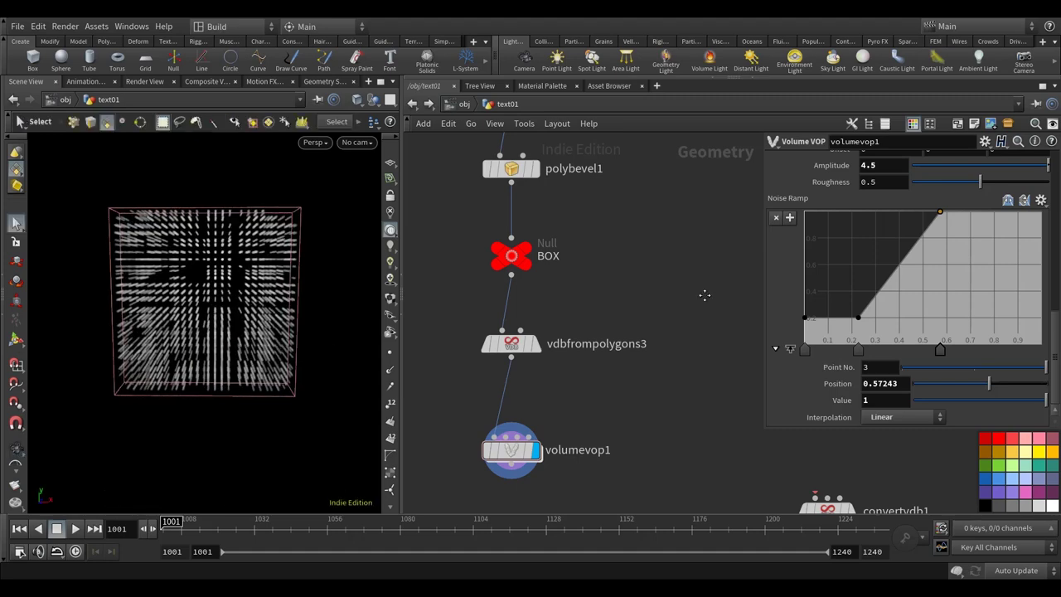
- Set the update mode to Manual and open the internal VEX network of volumevop1
middle_drag(704, 295, 710, 301)
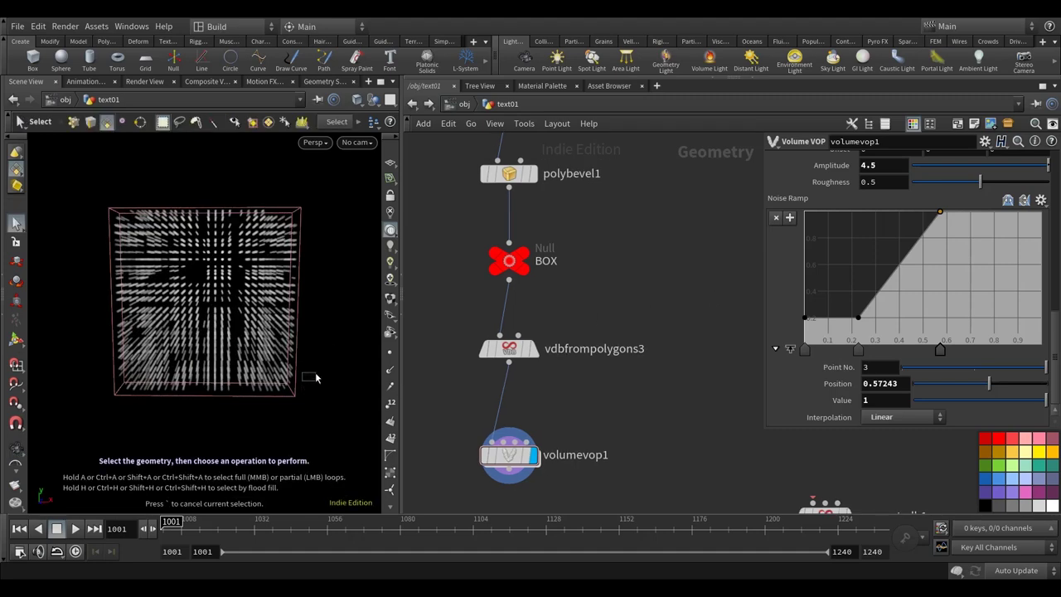
key(Escape)
drag(311, 375, 336, 390)
key(s)
click(1015, 570)
click(1013, 570)
double_click(510, 453)
scroll(589, 357, down, 5)
scroll(592, 344, up, 5)
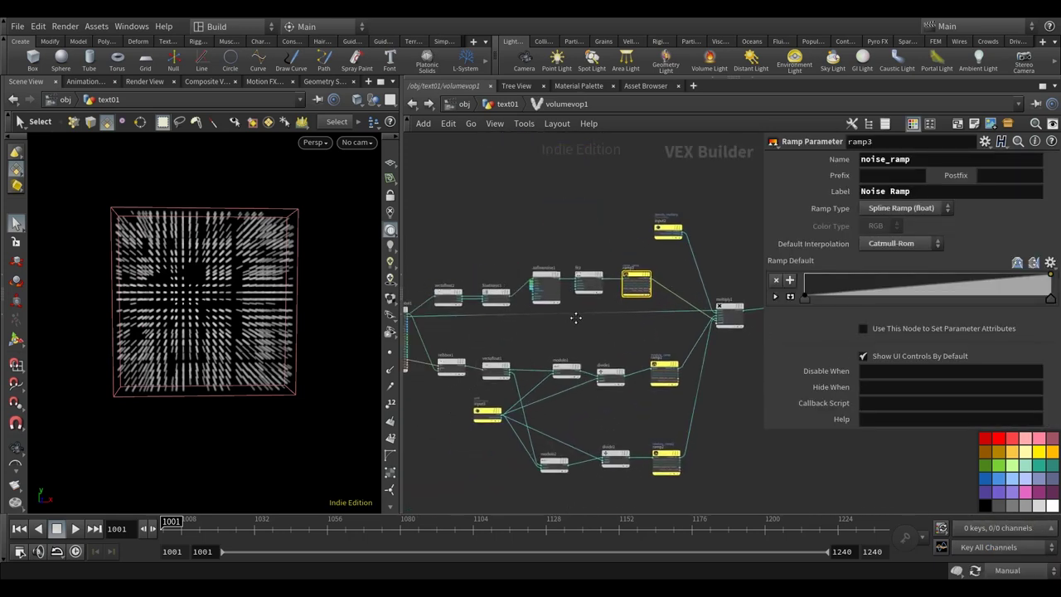
- Add a second Anti-Aliased Flow Noise node below the modulo branches of the network
key(Escape)
drag(276, 360, 329, 312)
key(s)
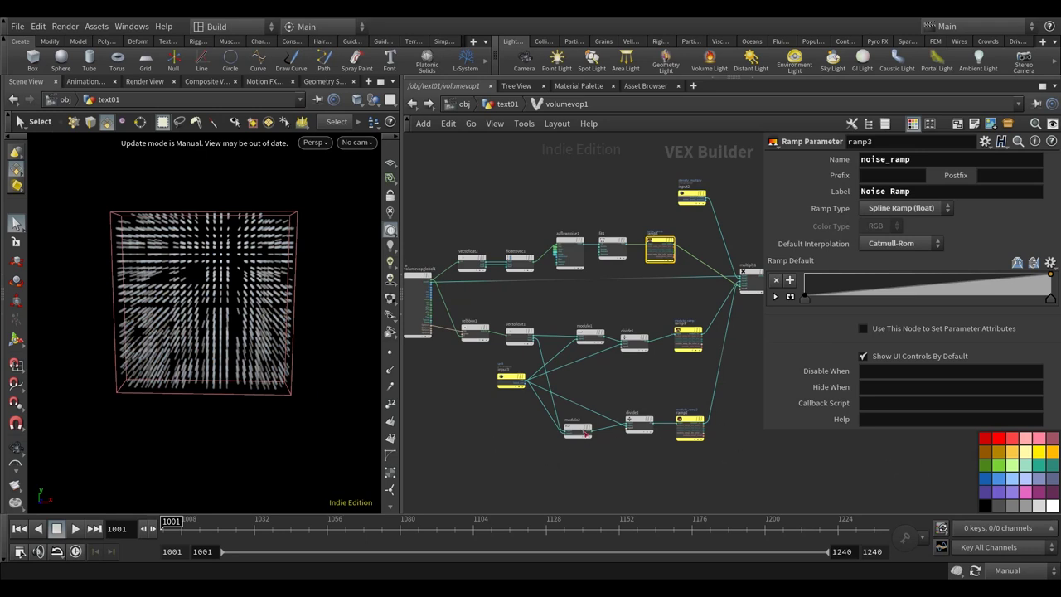
key(Tab)
text(aa)
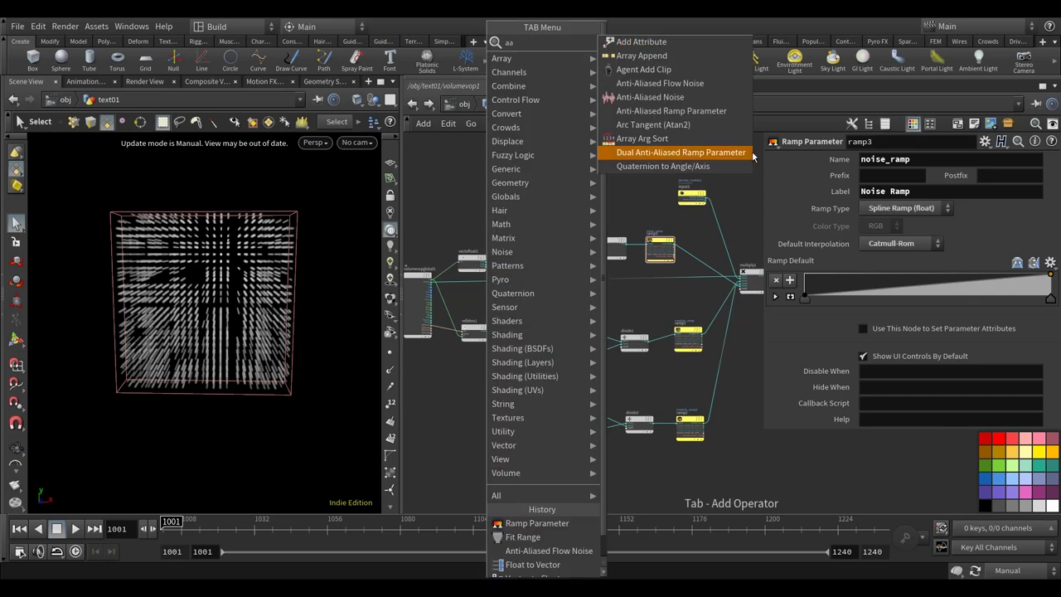
click(700, 85)
click(546, 456)
- Connect the Float to Vector output to the new flow noise's pos input and place the noise node beneath modulo2
scroll(529, 287, up, 2)
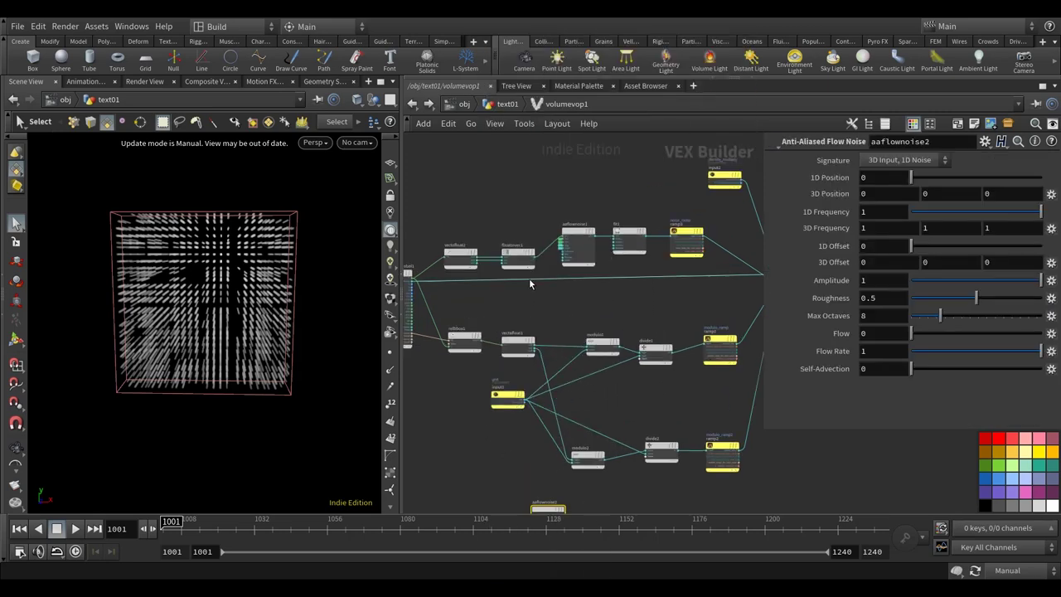
scroll(529, 288, up, 2)
click(540, 255)
middle_drag(501, 529, 501, 345)
drag(543, 448, 620, 444)
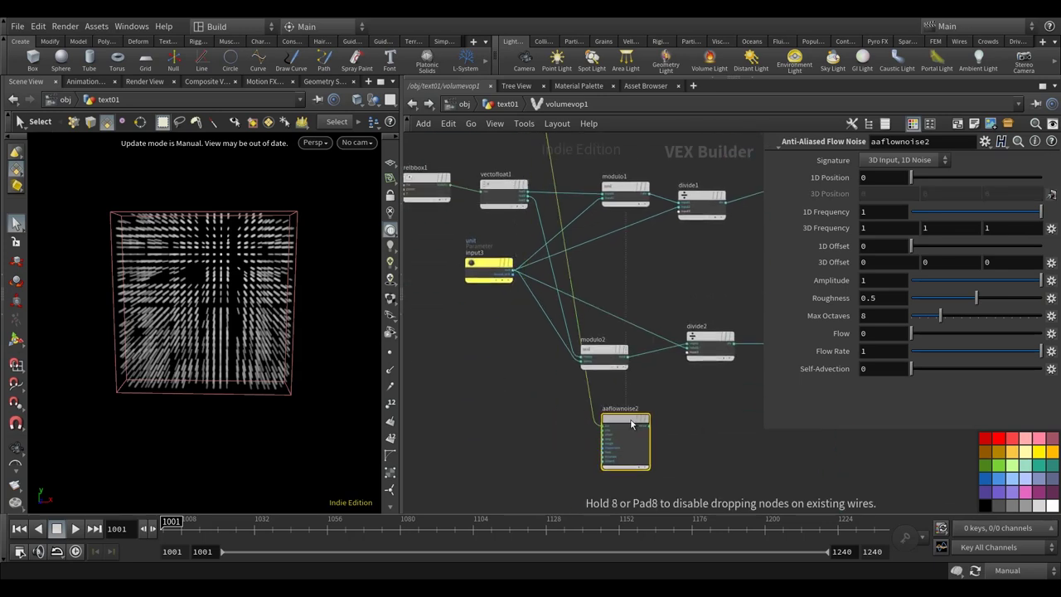
- Promote the freq, offset, amp and rough inputs of aaflownoise2 as parameters
scroll(613, 439, up, 2)
right_click(590, 440)
click(624, 347)
right_click(585, 440)
click(624, 343)
right_click(594, 448)
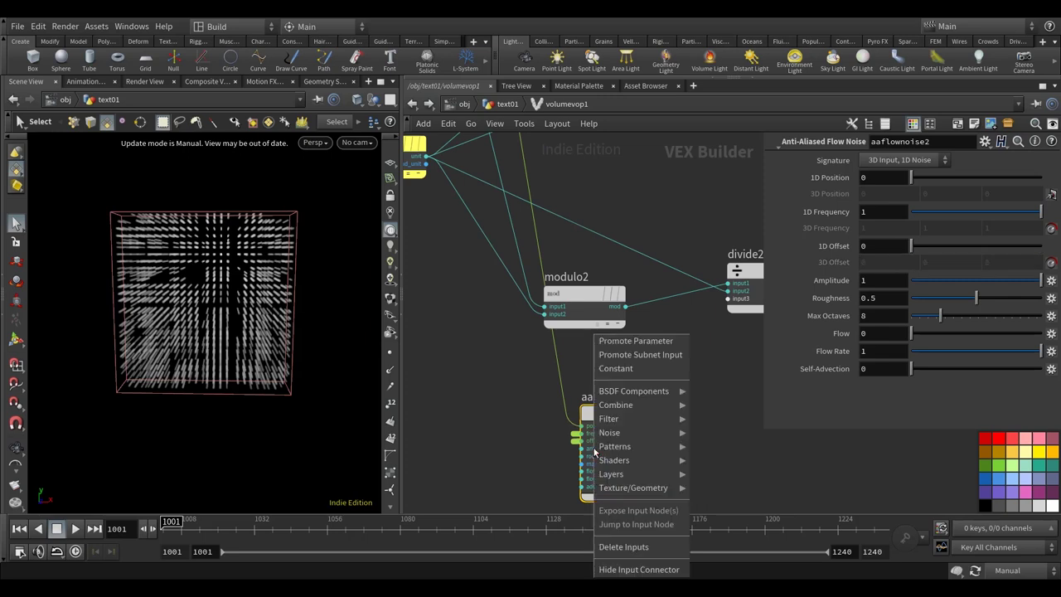
click(630, 341)
right_click(596, 459)
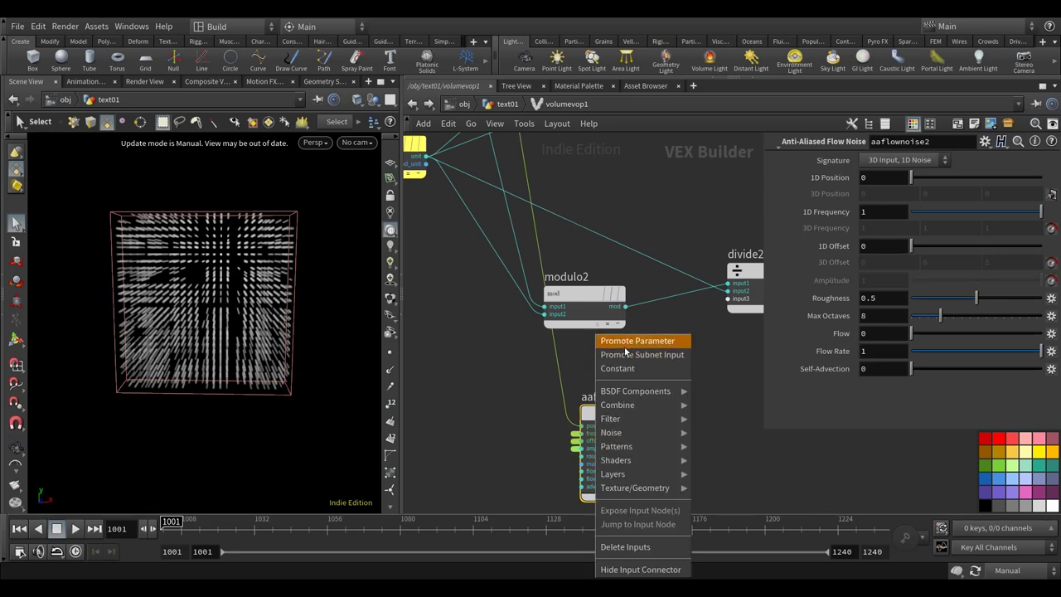
click(633, 340)
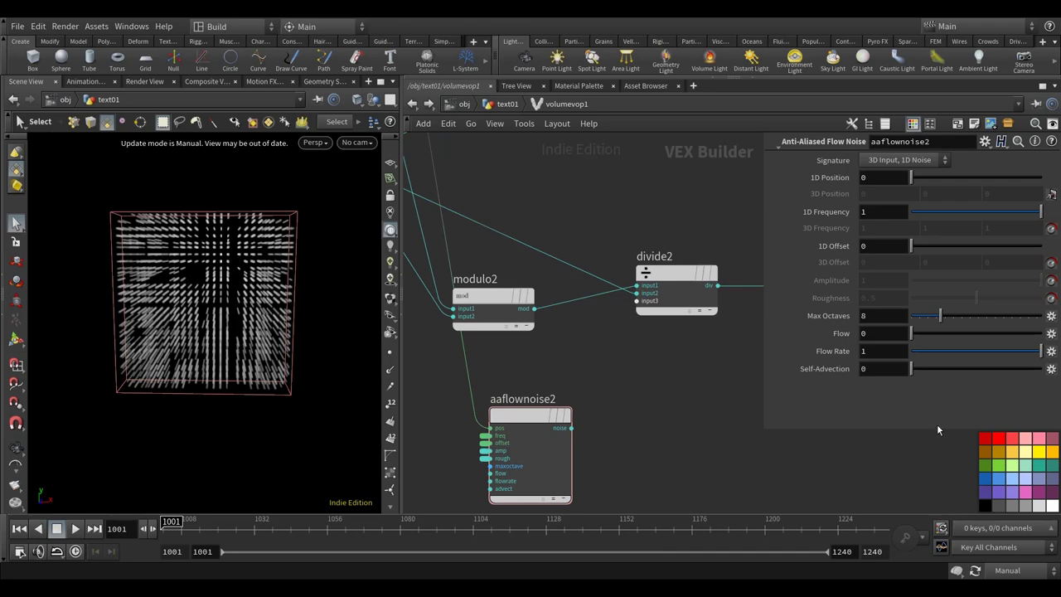
- Add a Fit Range node fed by aaflownoise2's noise output, with Source Min set to -1
key(Tab)
text(fit)
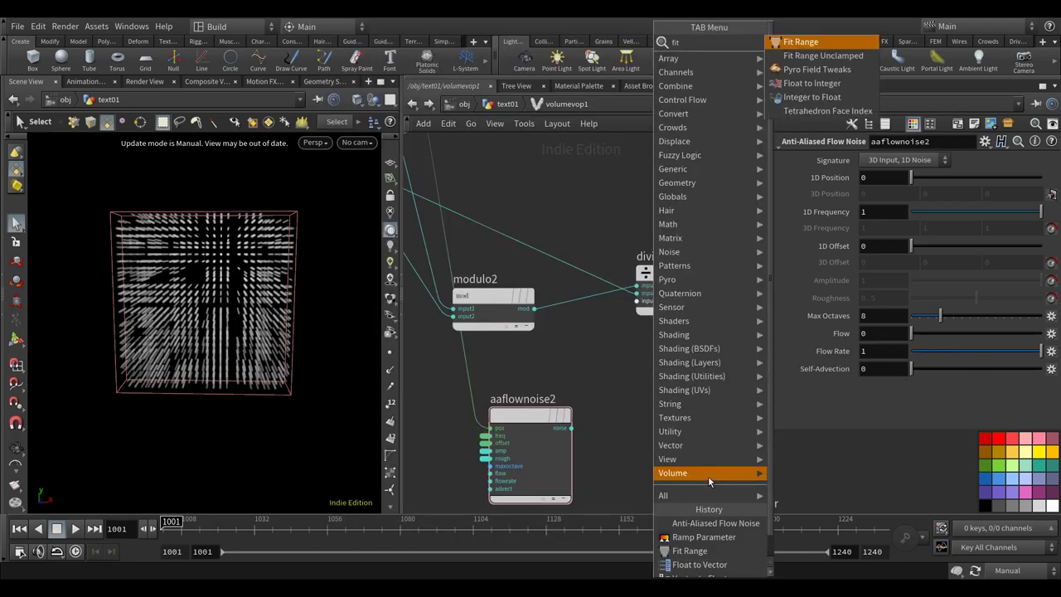
click(833, 43)
click(660, 414)
click(571, 427)
click(621, 427)
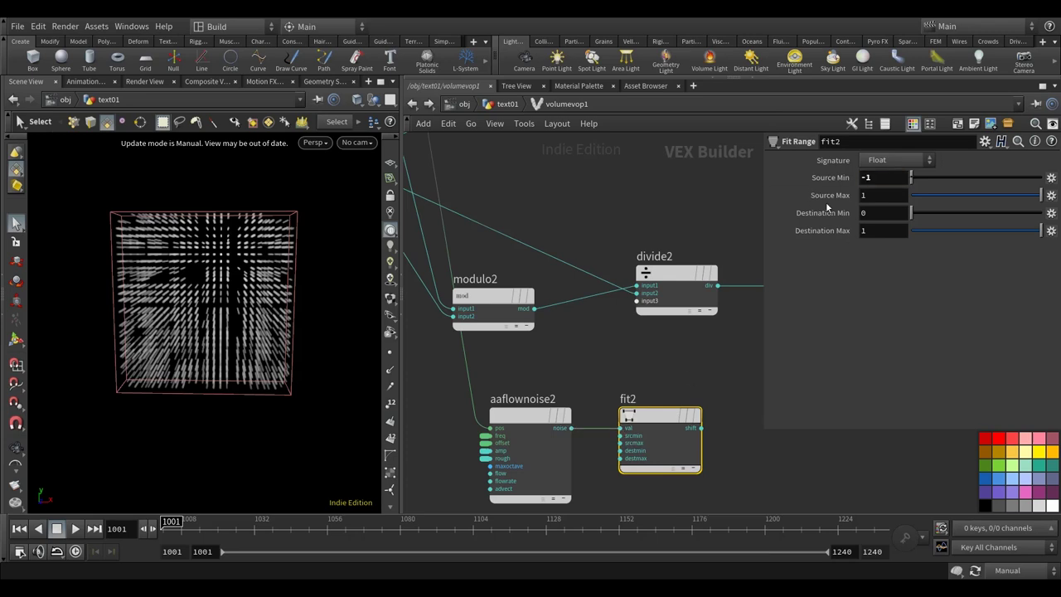
- Add a Ramp Parameter after fit2, set as a Spline Ramp (float) with Catmull-Rom default interpolation
middle_drag(670, 375, 584, 372)
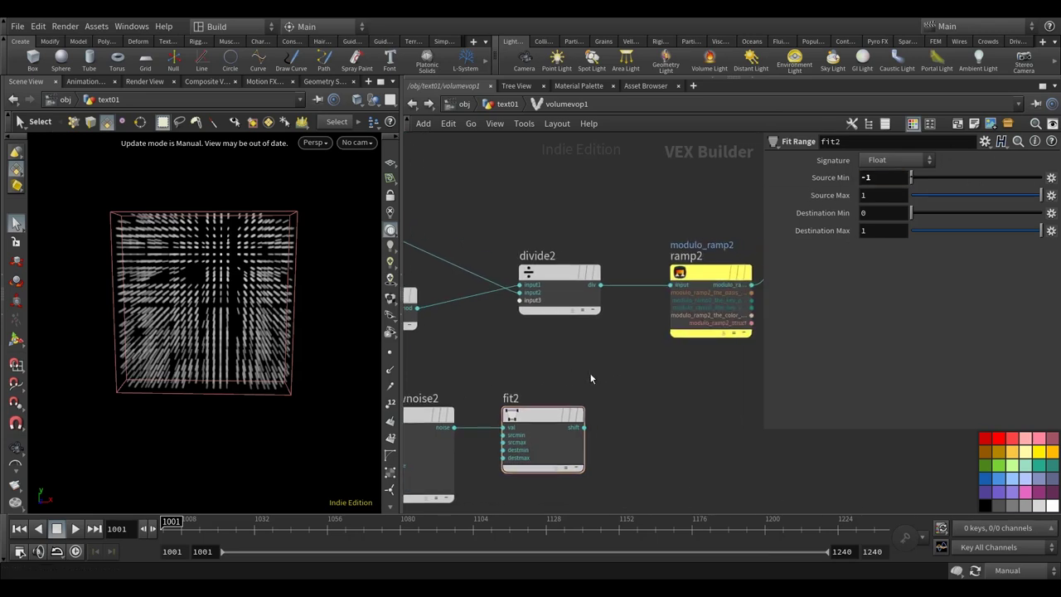
key(Tab)
text(ramp)
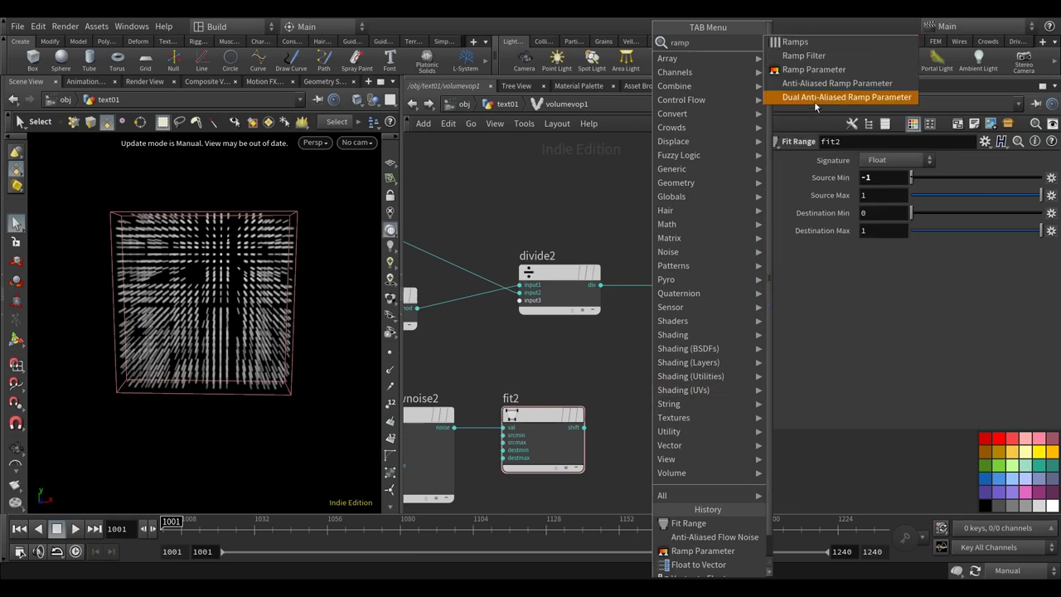
click(810, 53)
click(698, 431)
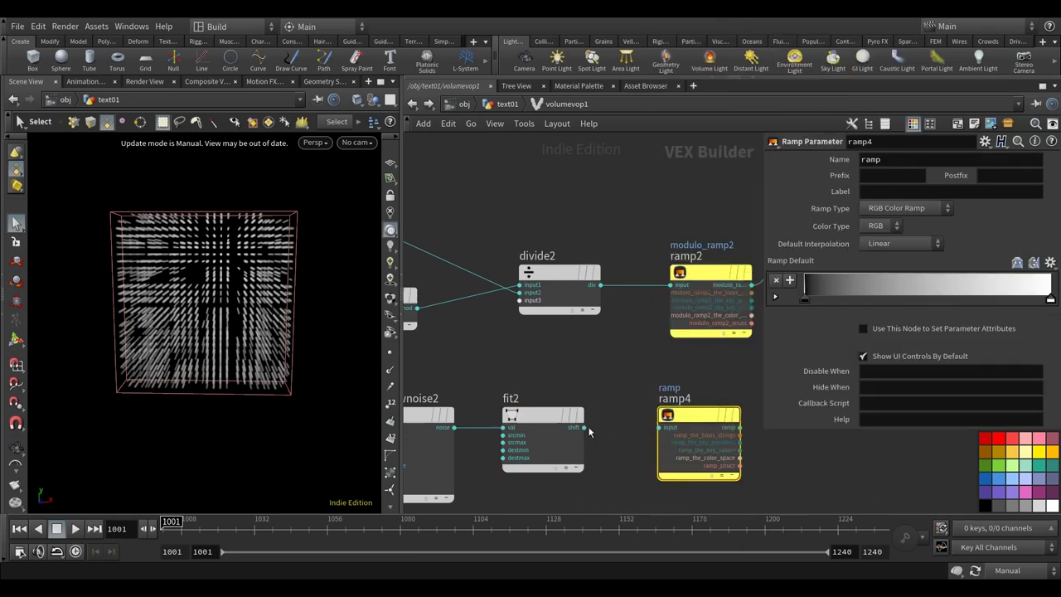
click(903, 208)
click(902, 240)
click(898, 244)
click(888, 284)
- Name the new ramp parameter kill_ramp and label it Kill Ramp
double_click(872, 159)
text(kill_ramp)
key(Return)
click(863, 192)
text(Kill Ramp)
key(Return)
- Connect the kill_ramp output to a free input of multiply1 and return to the text01 network
scroll(617, 438, down, 3)
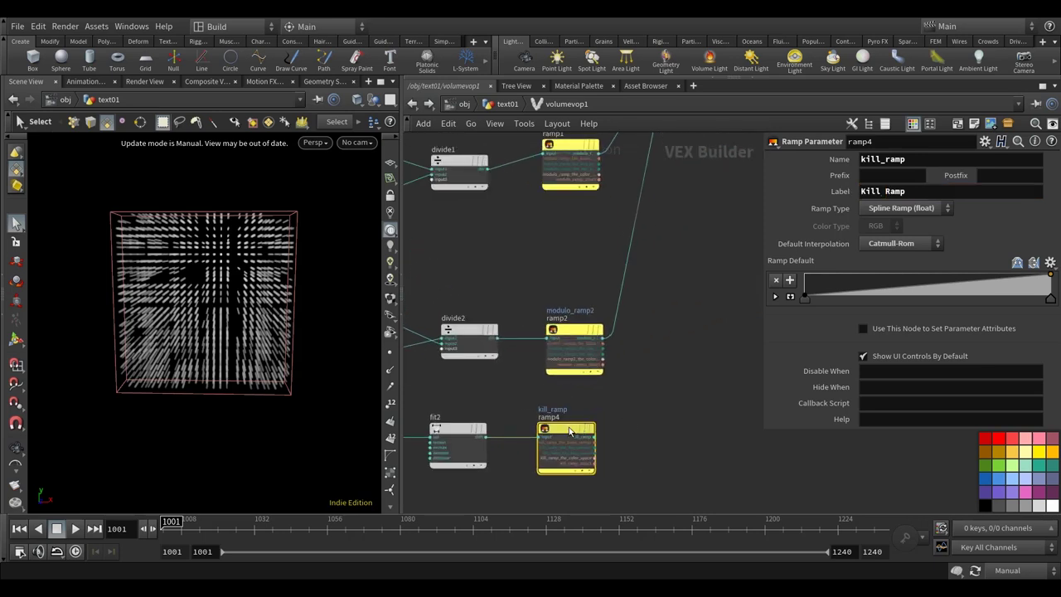
scroll(666, 362, up, 3)
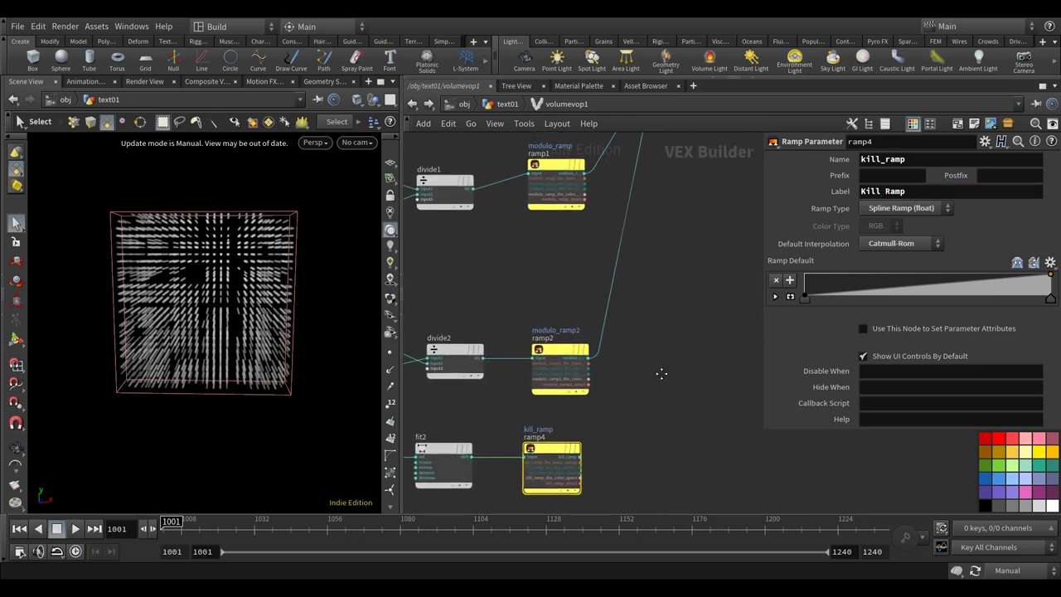
click(597, 377)
scroll(610, 331, down, 3)
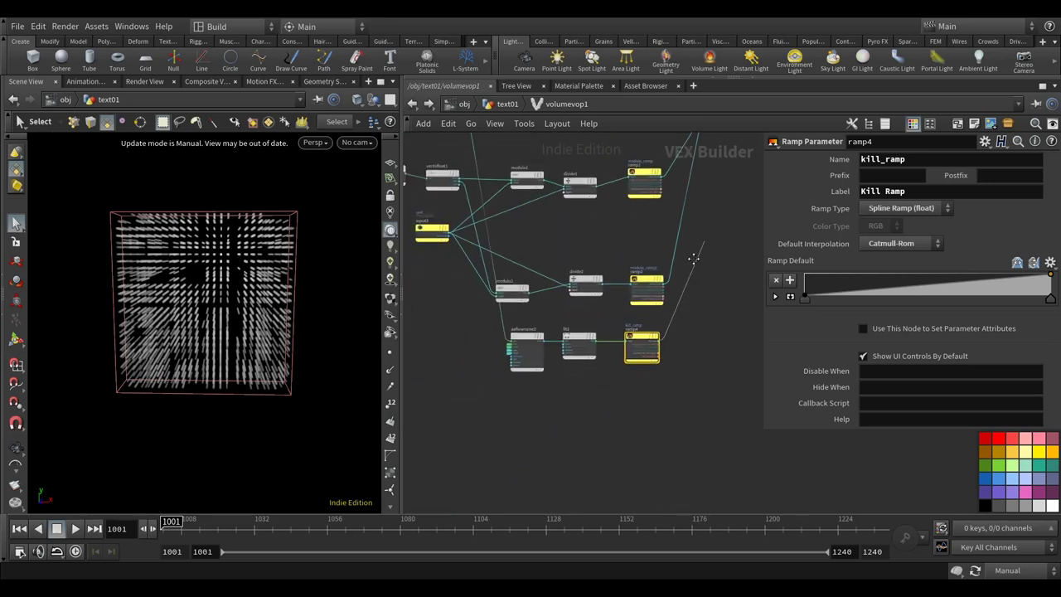
scroll(611, 307, up, 4)
click(611, 306)
scroll(610, 306, down, 4)
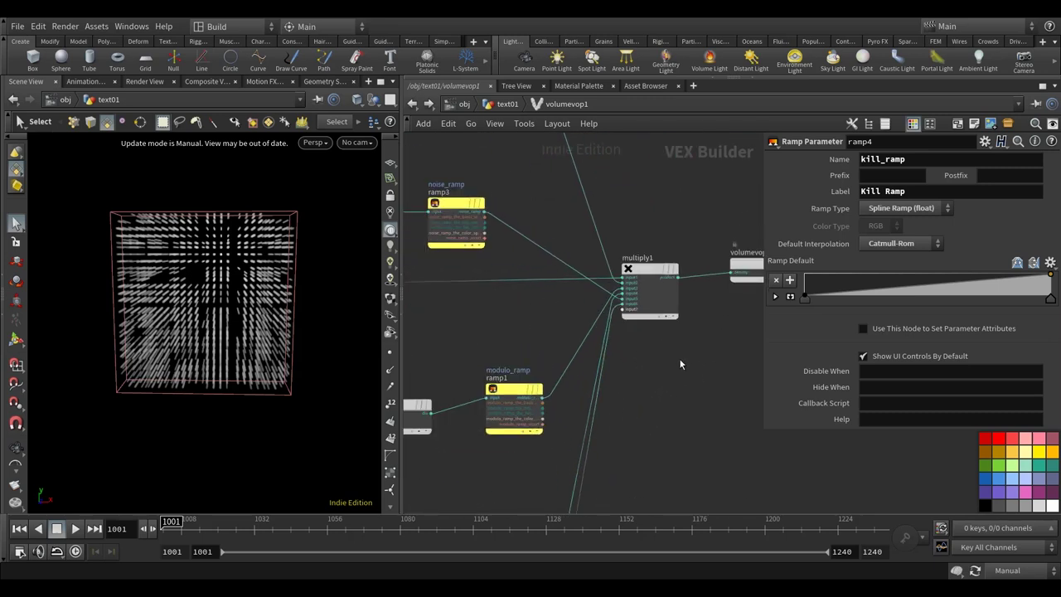
click(508, 104)
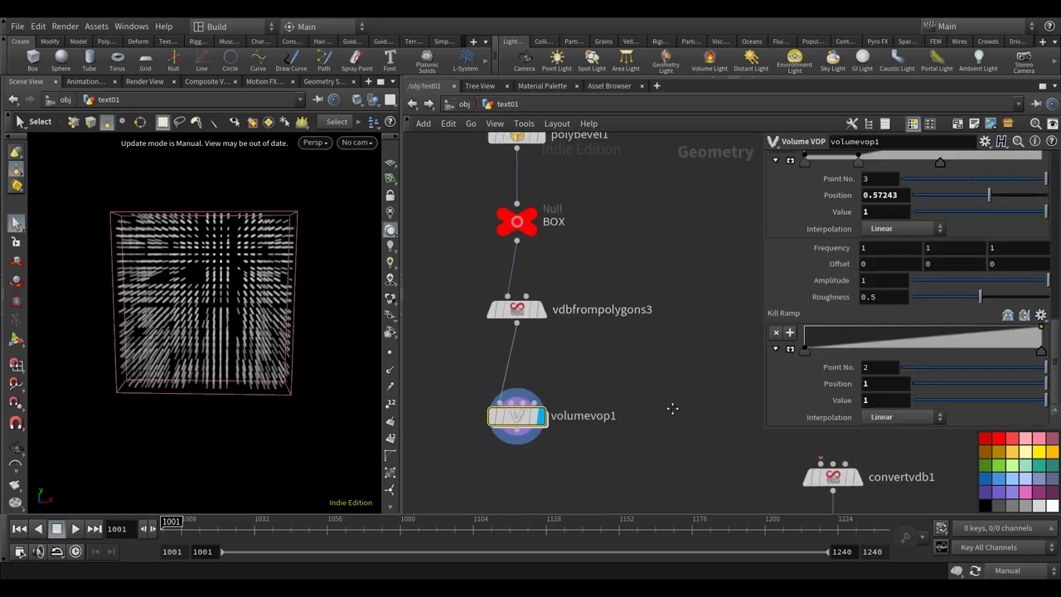
- Enlarge the Kill Ramp, set its interpolation to Constant and move its last point to about position 0.34
click(790, 349)
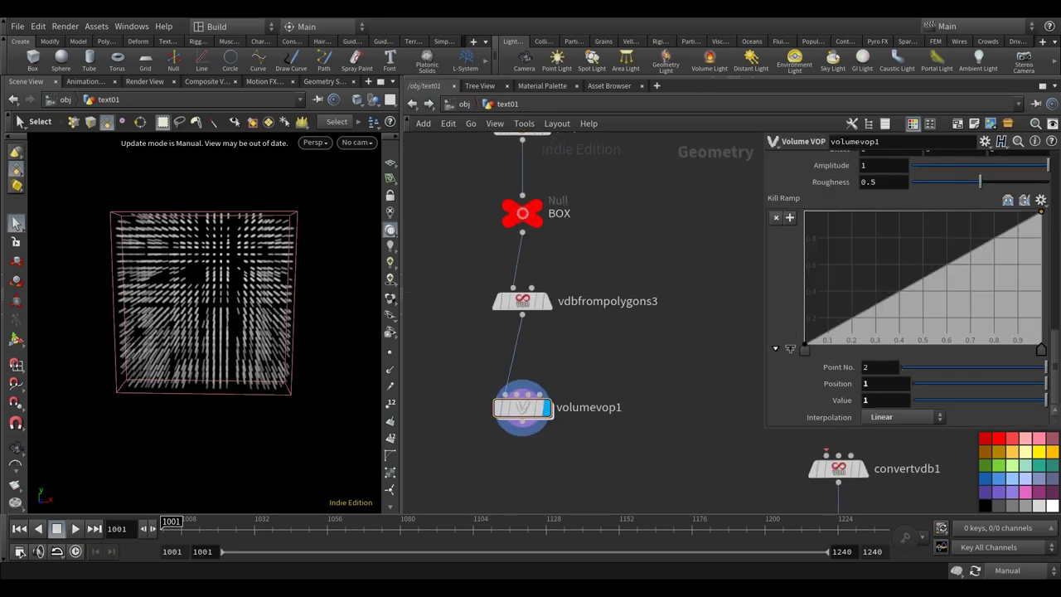
click(806, 351)
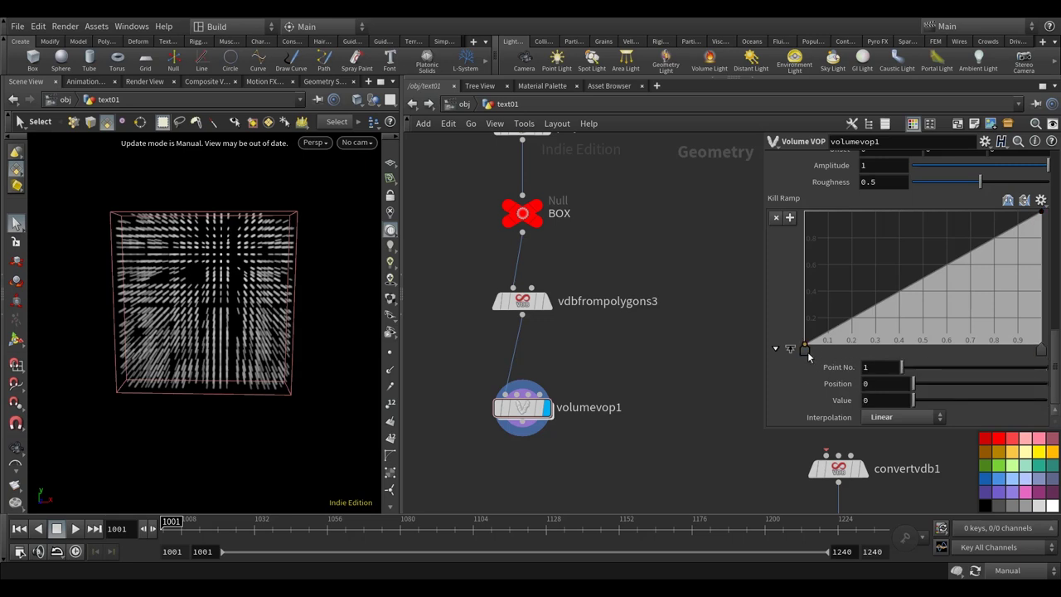
click(1042, 351)
click(920, 416)
click(898, 431)
drag(1041, 350, 884, 351)
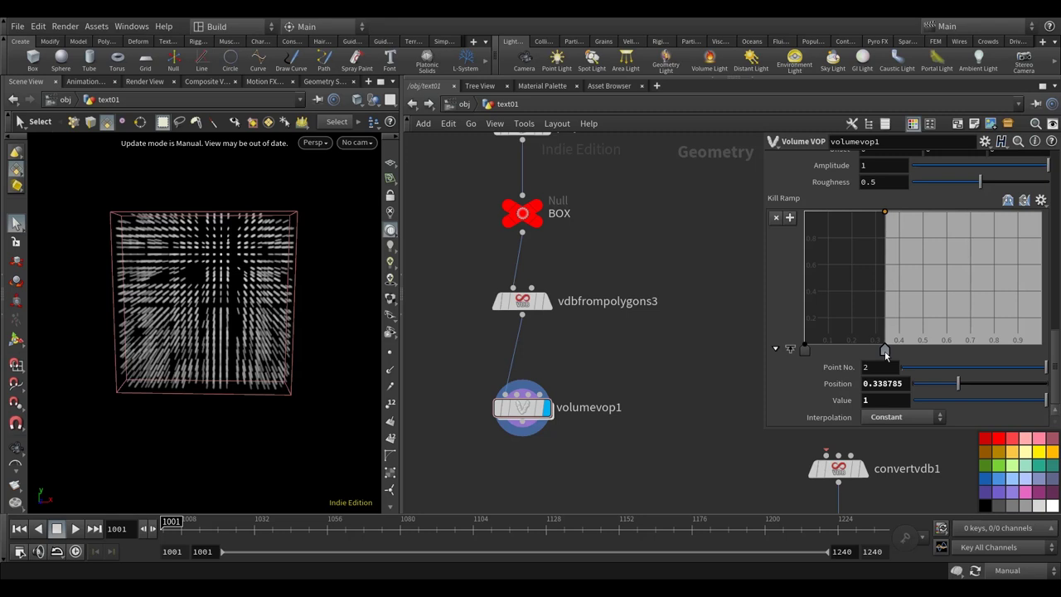
- Link the second and third Frequency components above the Kill Ramp to the first with relative references, ch("freq21")
scroll(1043, 373, down, 3)
scroll(1043, 373, up, 5)
scroll(1043, 373, down, 2)
scroll(833, 253, up, 2)
right_click(868, 190)
key(Escape)
right_click(877, 196)
click(904, 280)
right_click(936, 190)
click(942, 322)
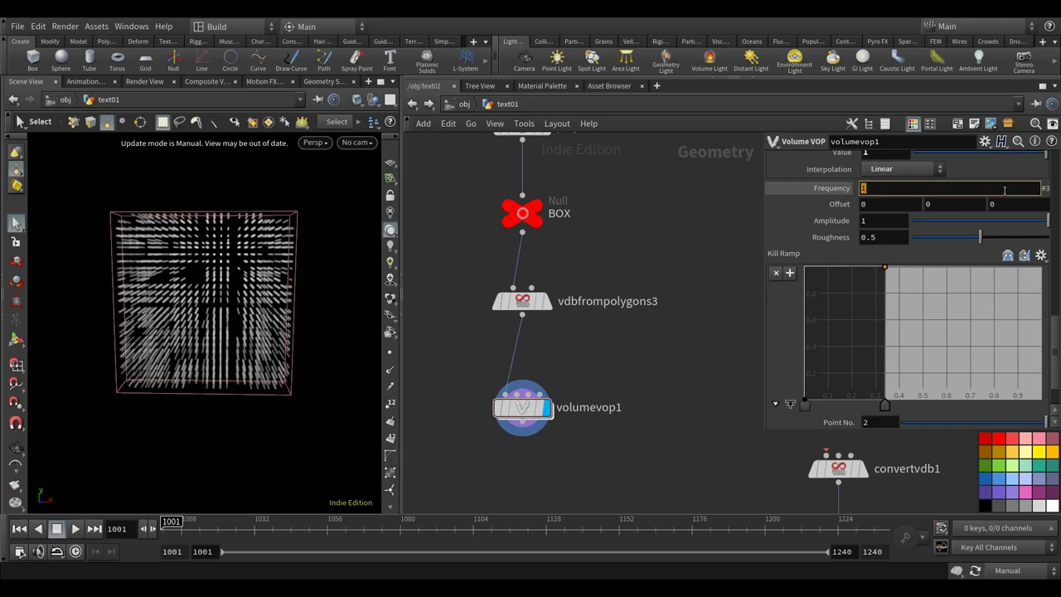
right_click(945, 189)
click(959, 320)
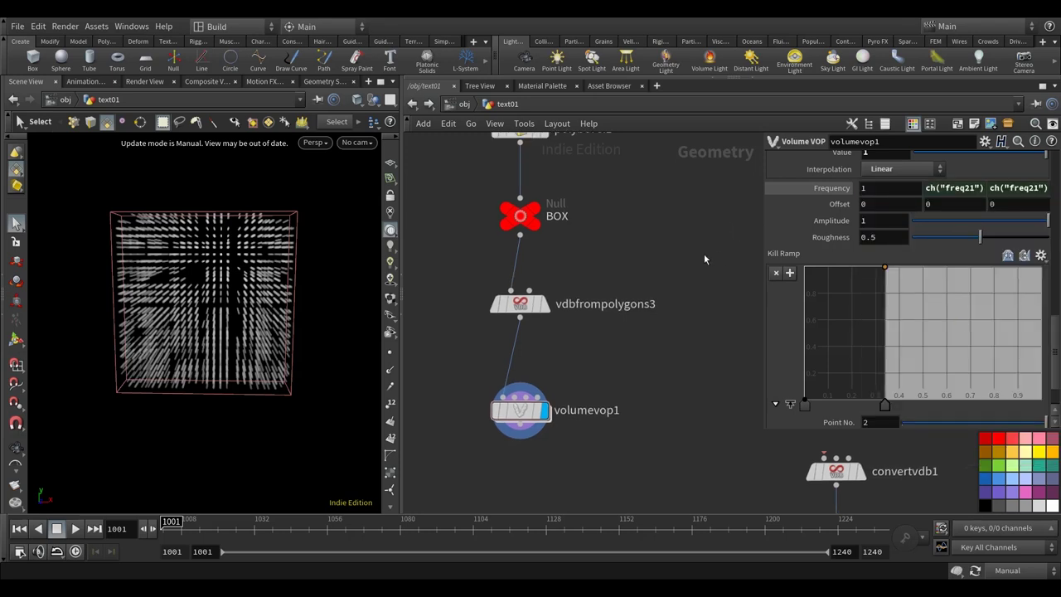
- Set the Frequency above the Kill Ramp to 30 and switch the update mode to Auto Update
key(Escape)
drag(249, 396, 277, 395)
key(s)
click(833, 190)
text(3)
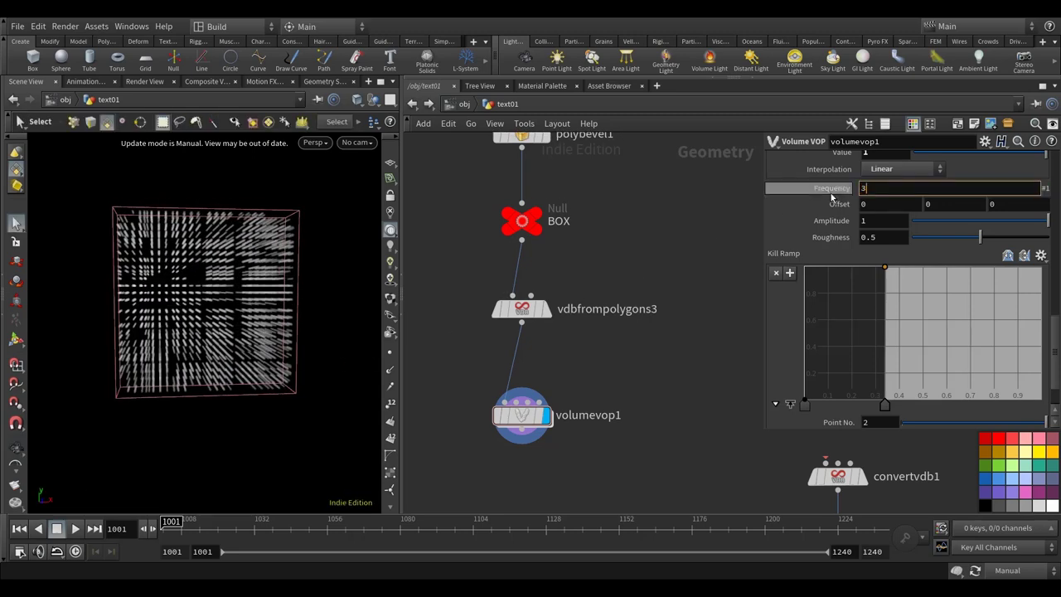
text(0)
key(Return)
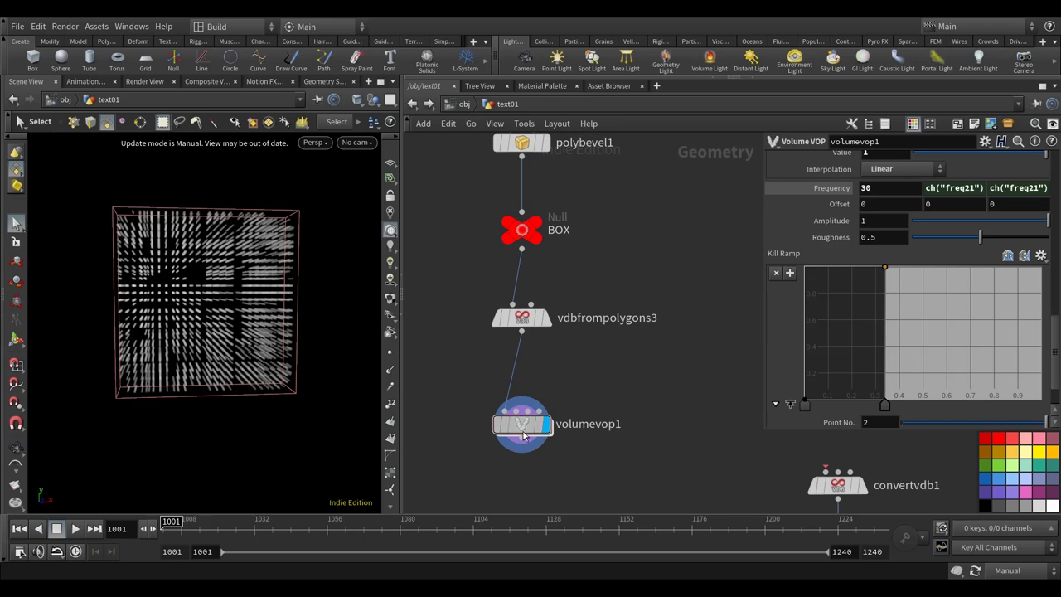
click(1007, 571)
click(1015, 532)
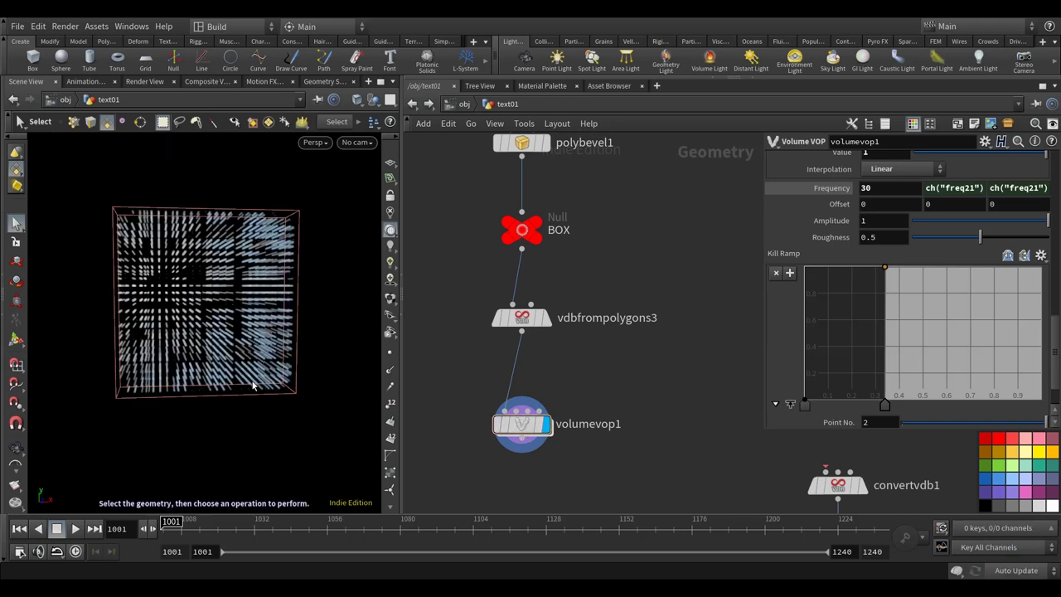
- Set the Amplitude above the Kill Ramp to 4.5 under Manual updating, and restore Auto Update
click(1007, 571)
click(999, 547)
click(881, 222)
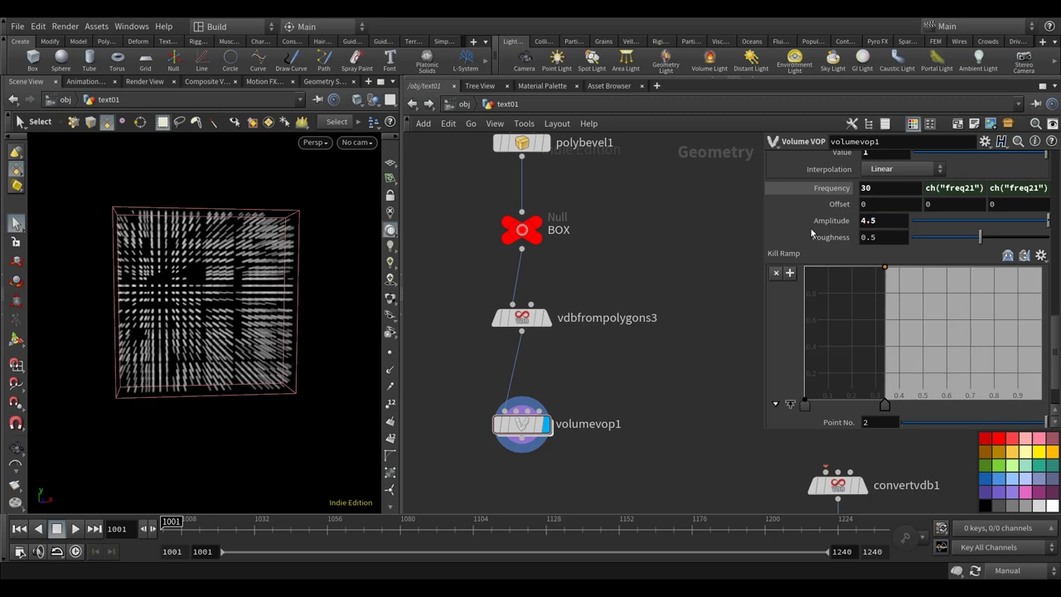
click(1007, 571)
click(1021, 531)
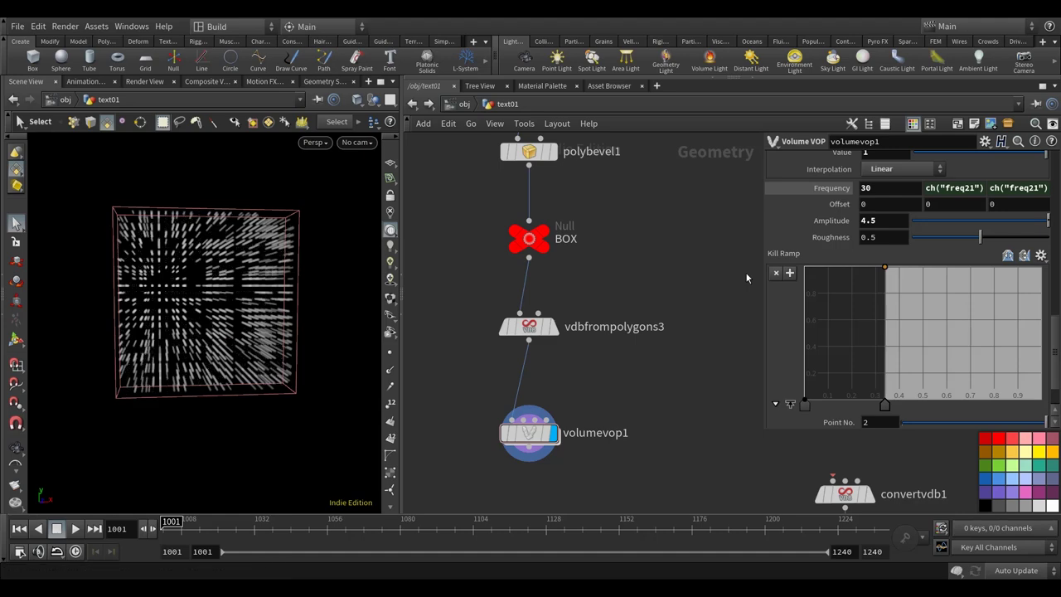
- Inspect the broken-up scan lines in the box volume from different angles and save the scene
key(Escape)
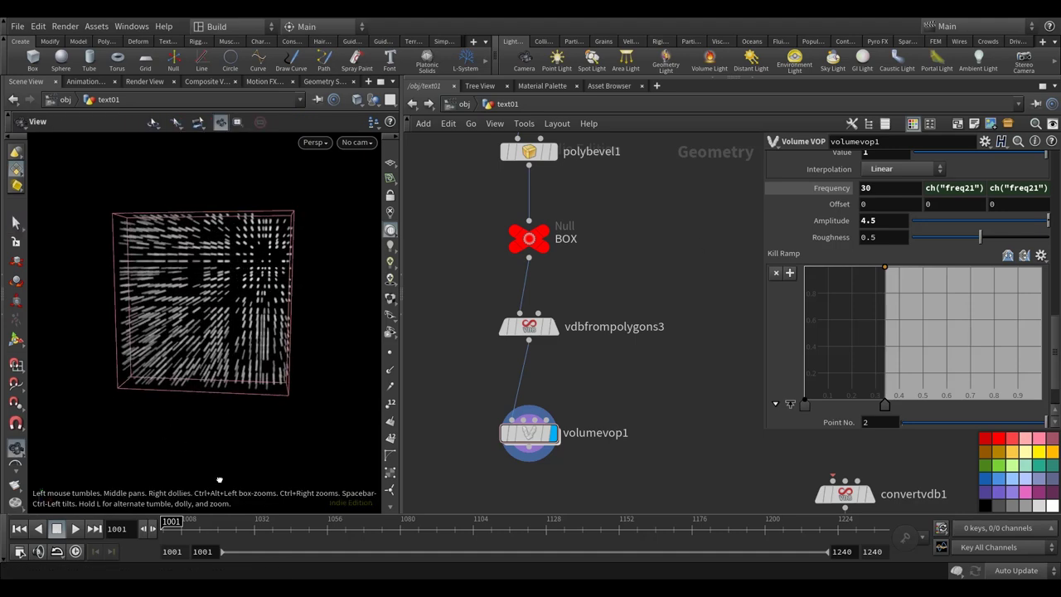
mouse_move(313, 443)
mouse_down()
mouse_move(301, 422)
mouse_move(303, 441)
mouse_up()
drag(358, 370, 289, 305)
key(s)
key(Escape)
mouse_move(331, 393)
mouse_down()
mouse_move(344, 390)
mouse_move(329, 393)
mouse_move(315, 374)
mouse_move(336, 388)
mouse_up()
key(s)
scroll(651, 405, down, 3)
key(ctrl+s)
- Connect volumevop1 to convertvdb1 and display convertvdb1, followed by pointsfromvolume1 with its parameters
middle_drag(644, 396, 616, 388)
click(475, 391)
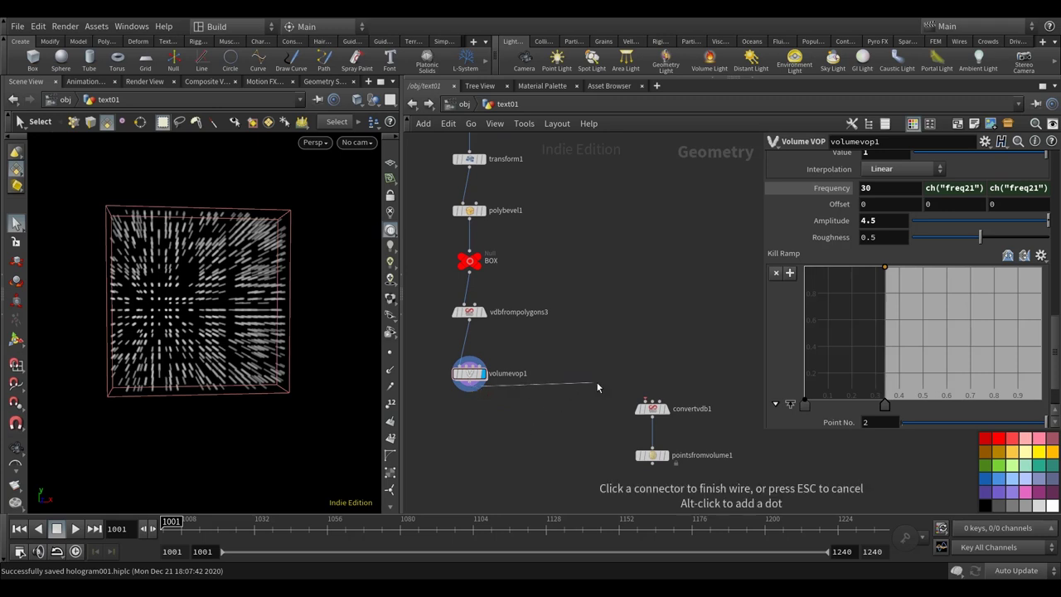
click(652, 400)
scroll(643, 390, up, 3)
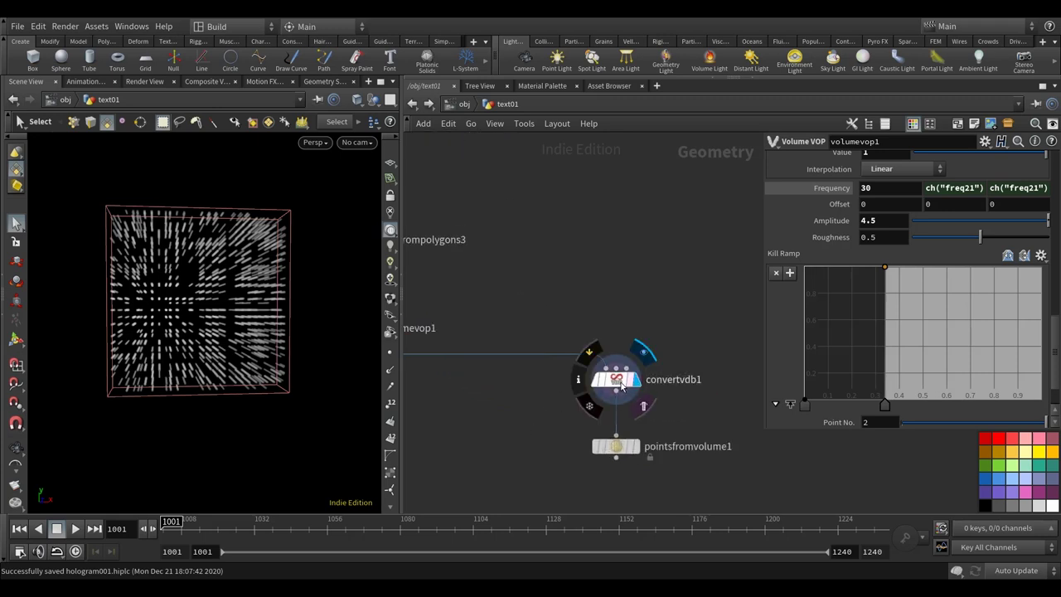
click(618, 379)
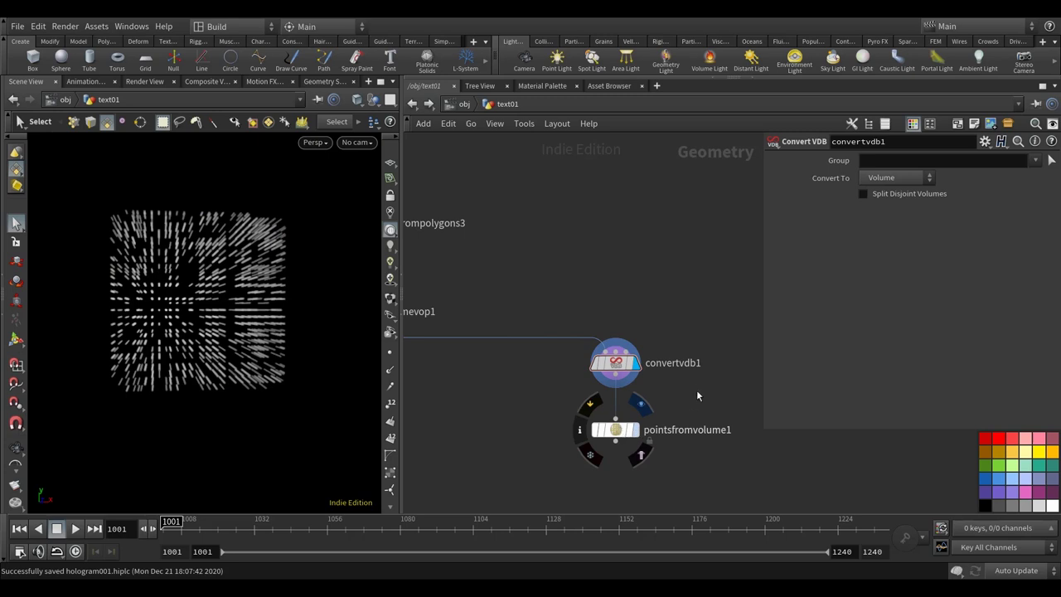
click(635, 429)
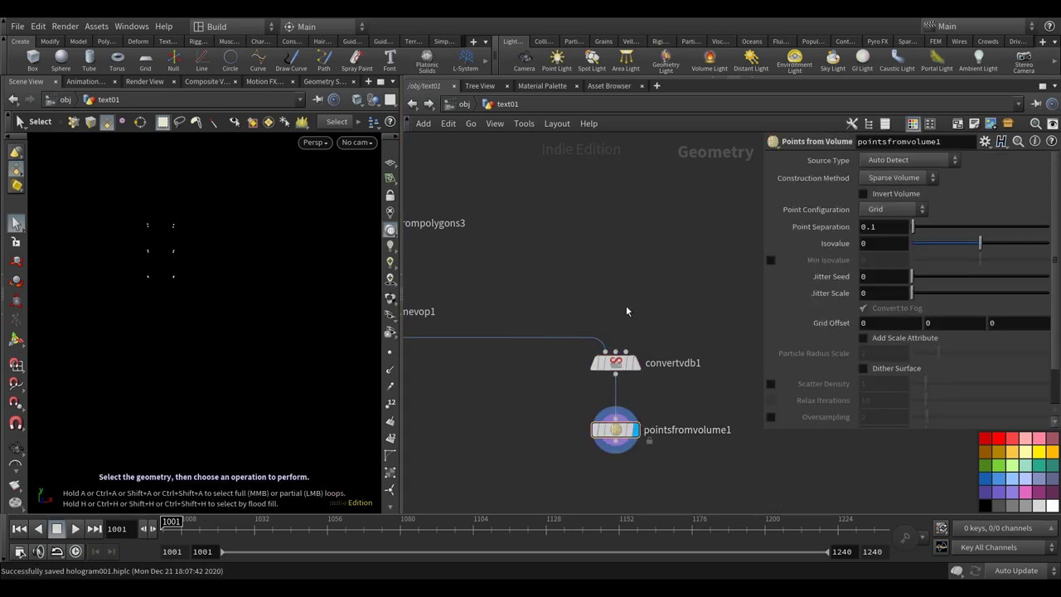
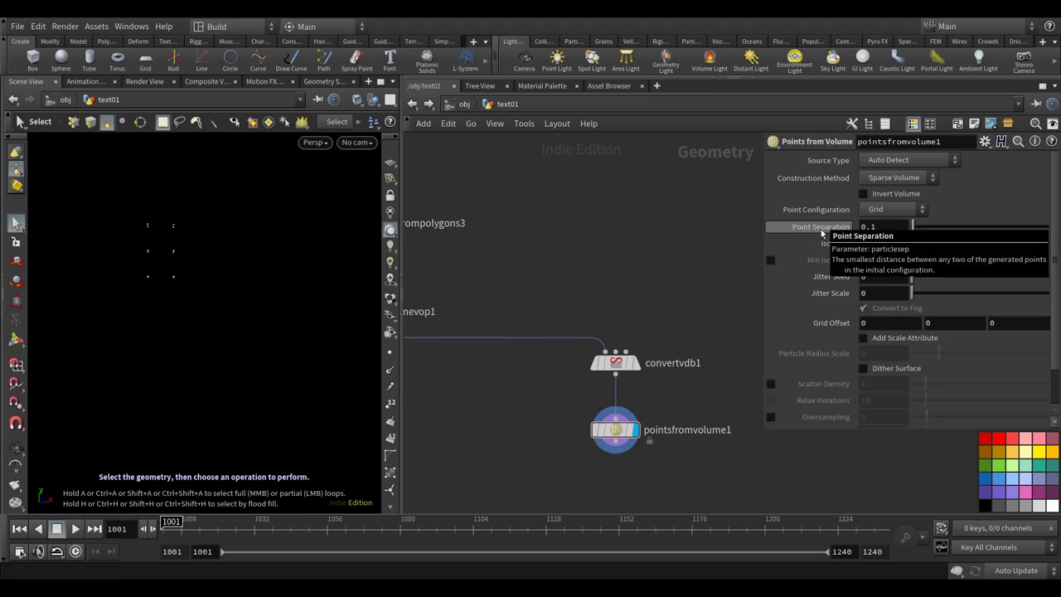
- Link pointsfromvolume1's Point Separation to the Voxel Size of vdbfrompolygons3 with a relative channel reference
middle_drag(533, 311, 637, 377)
scroll(625, 357, up, 2)
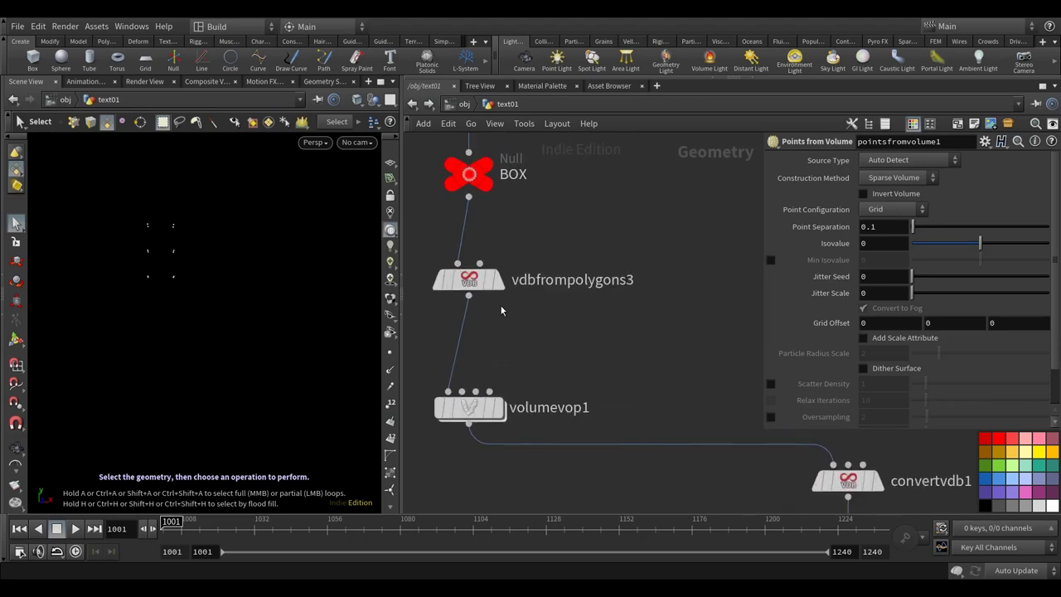
click(470, 281)
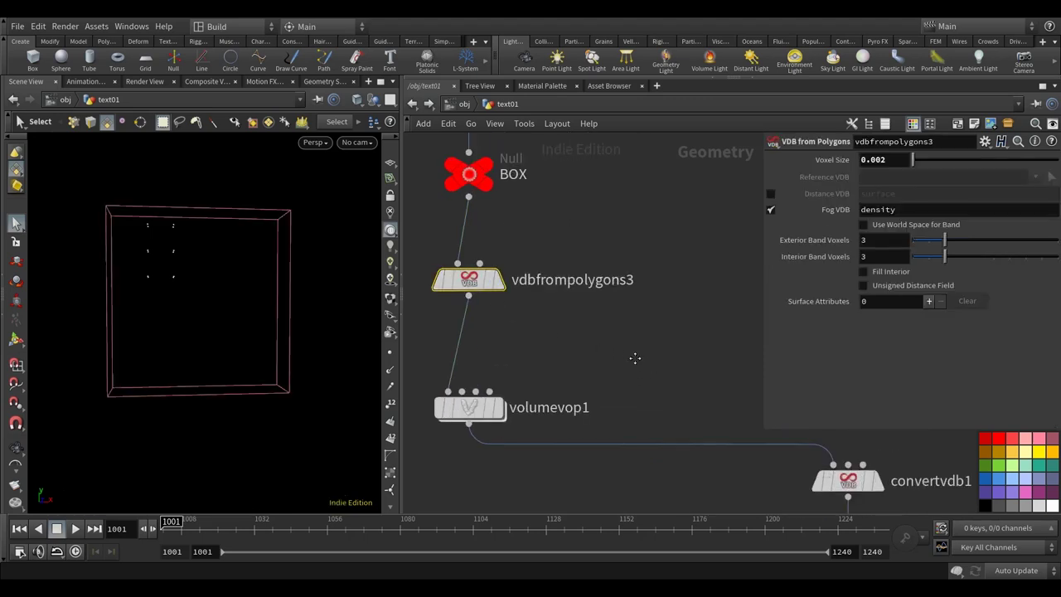
right_click(837, 175)
key(Escape)
scroll(589, 329, down, 3)
middle_drag(589, 329, 532, 305)
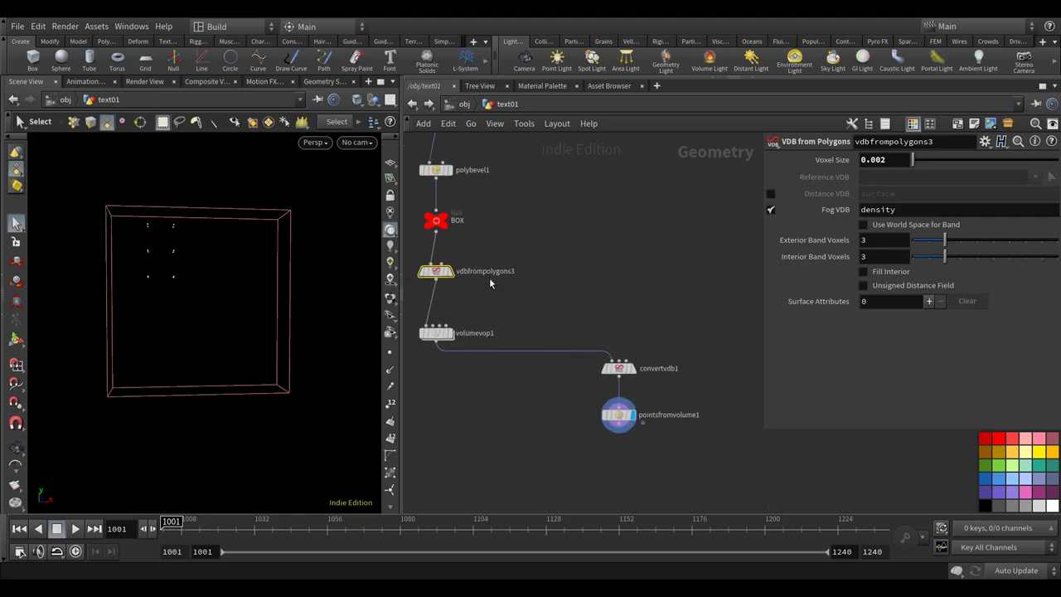
click(618, 415)
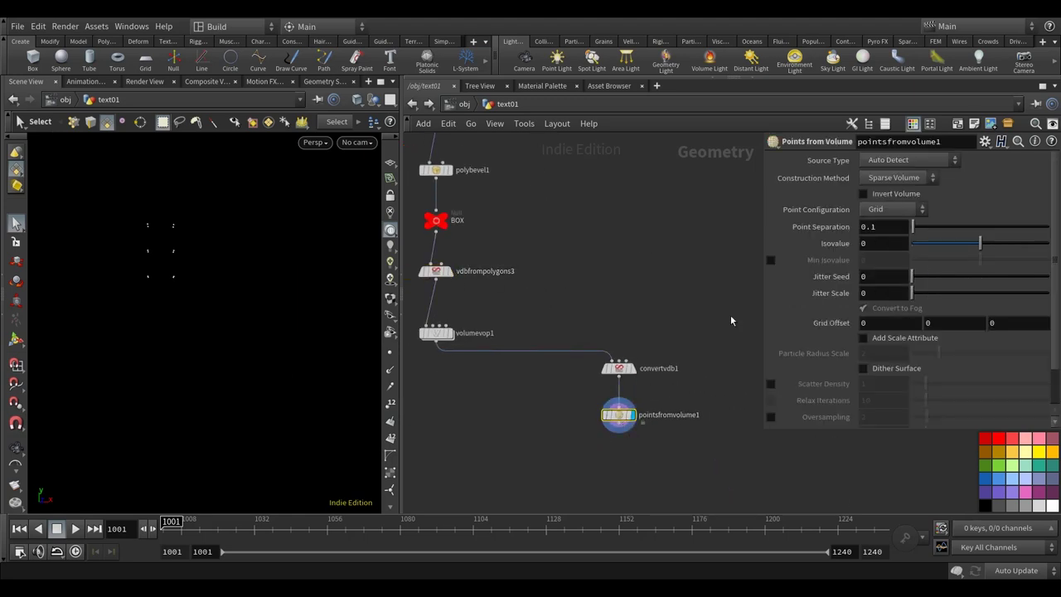
right_click(833, 241)
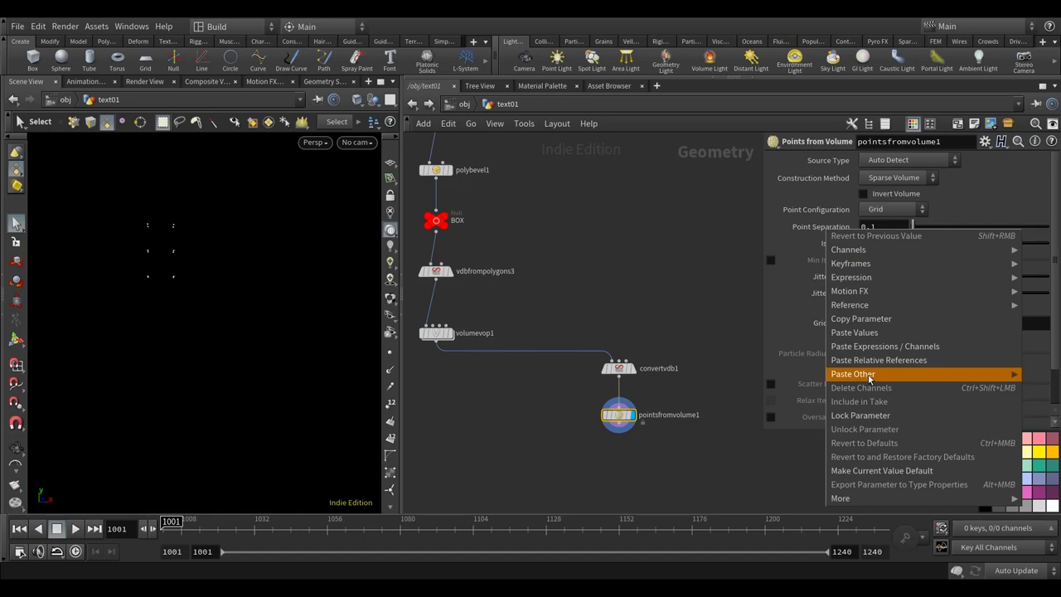
key(Escape)
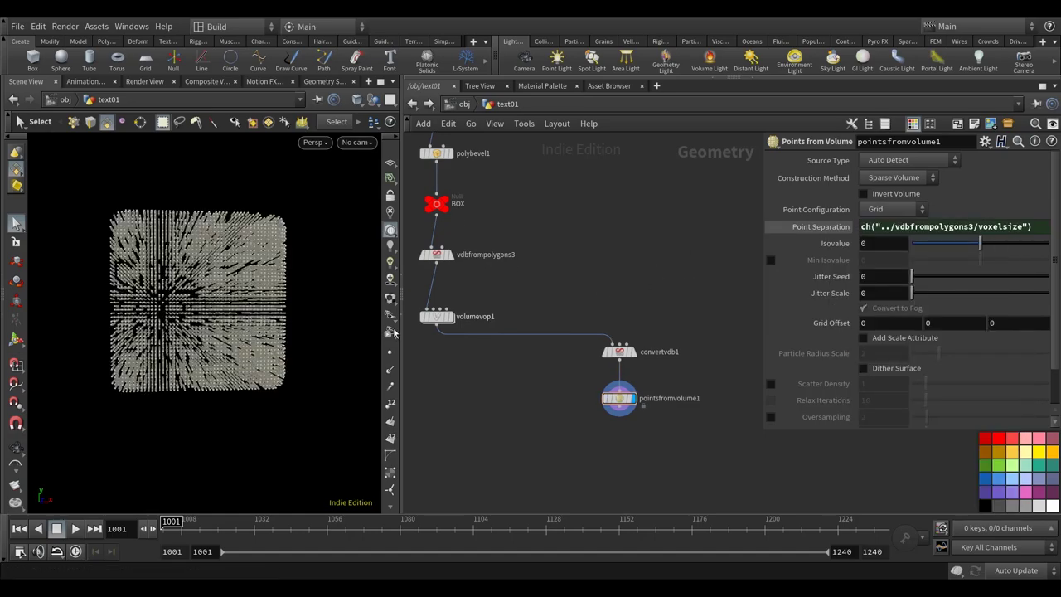
- Examine the generated points from the front, the side and close up to judge the density and scan-line layering
key(Escape)
drag(242, 412, 173, 351)
key(Escape)
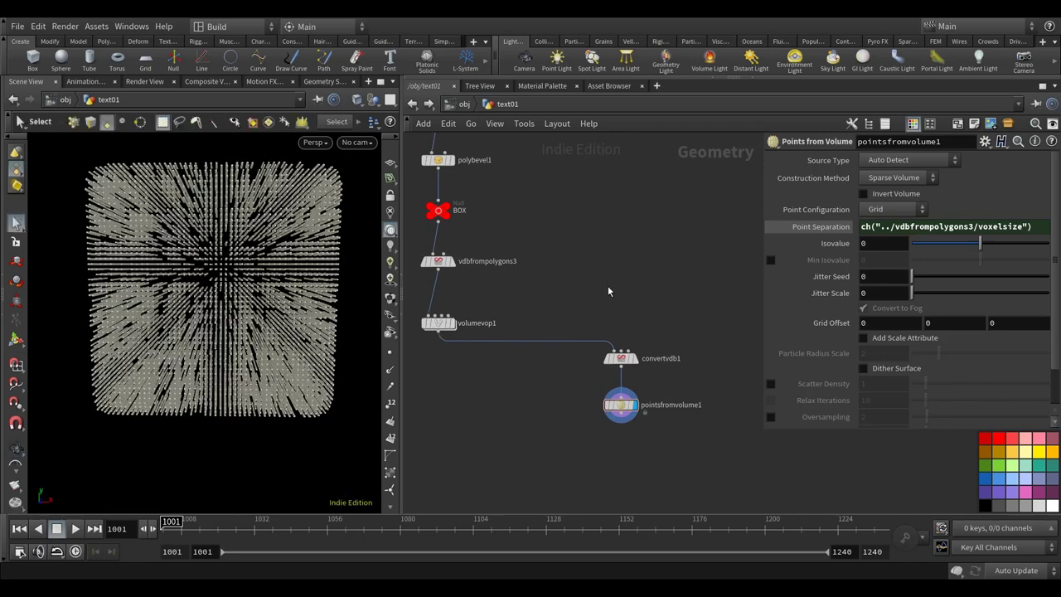
scroll(557, 335, up, 2)
key(Escape)
drag(211, 373, 269, 362)
scroll(203, 255, up, 5)
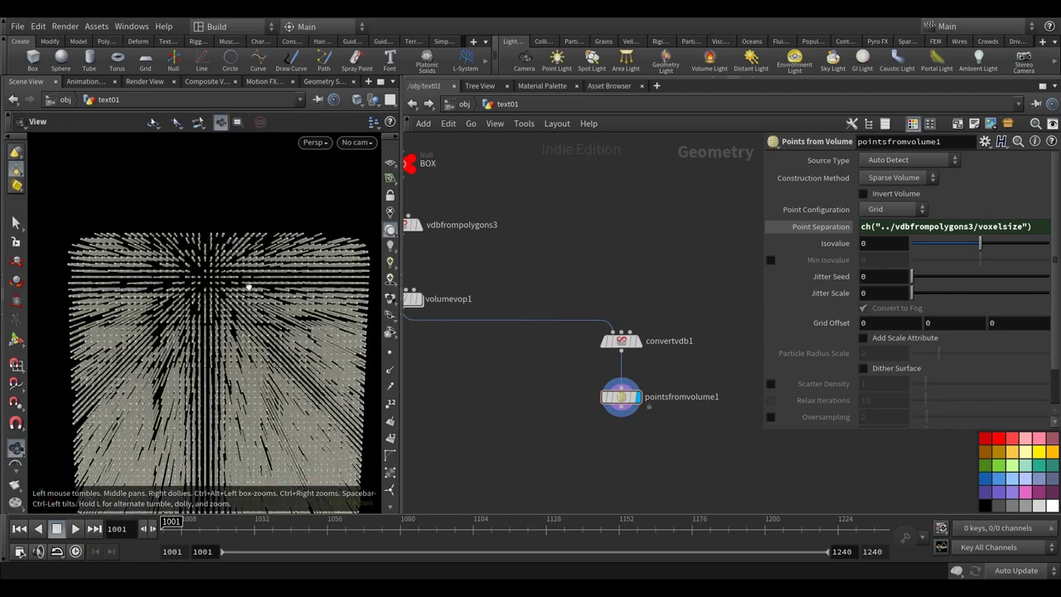
key(Escape)
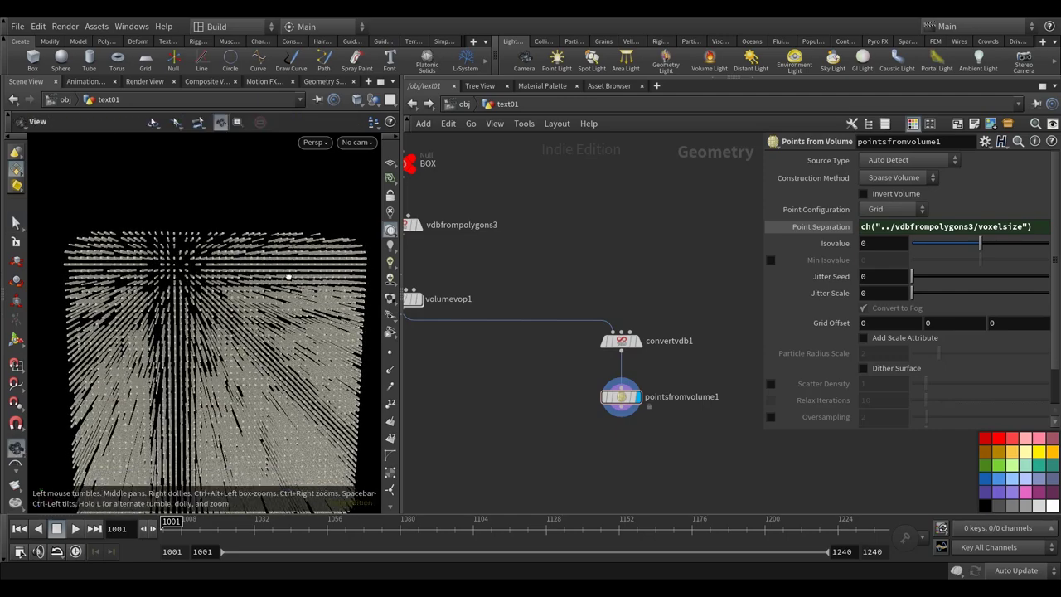
drag(323, 254, 256, 258)
key(Escape)
drag(276, 388, 280, 340)
key(s)
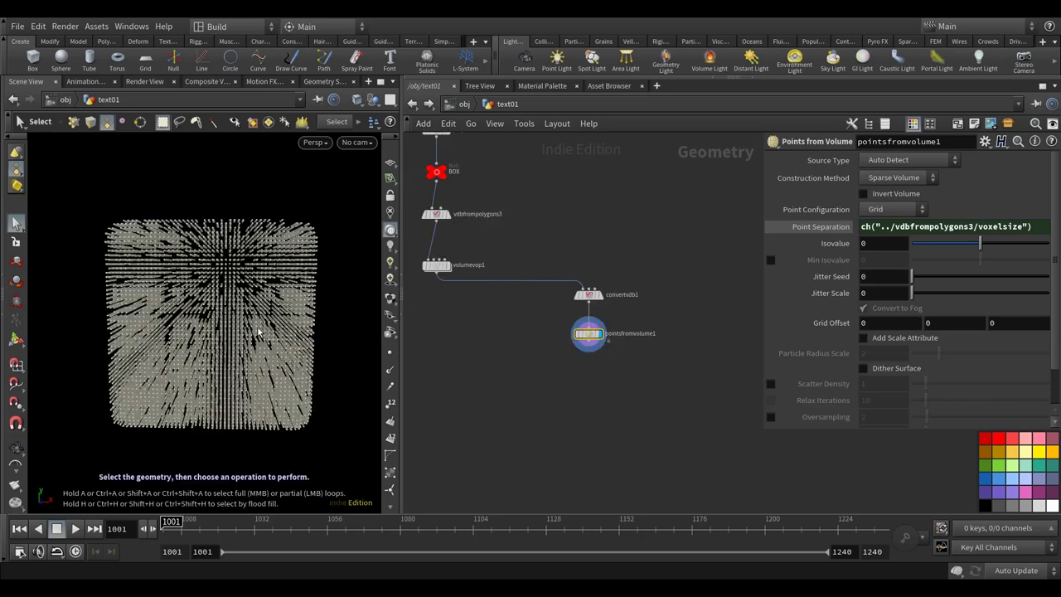
alt+drag(236, 340, 203, 320)
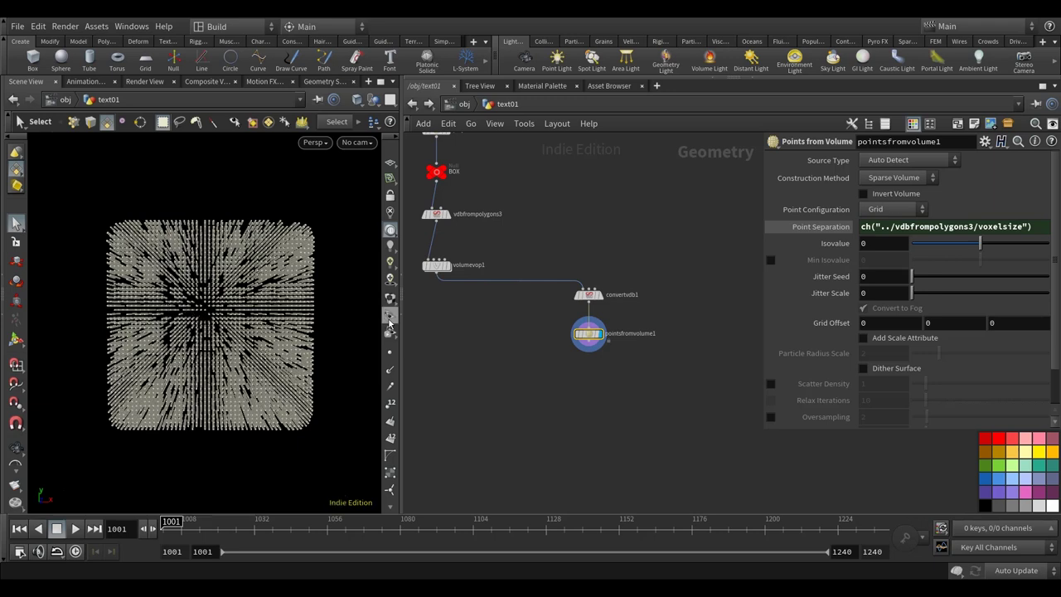
alt+drag(283, 376, 257, 332)
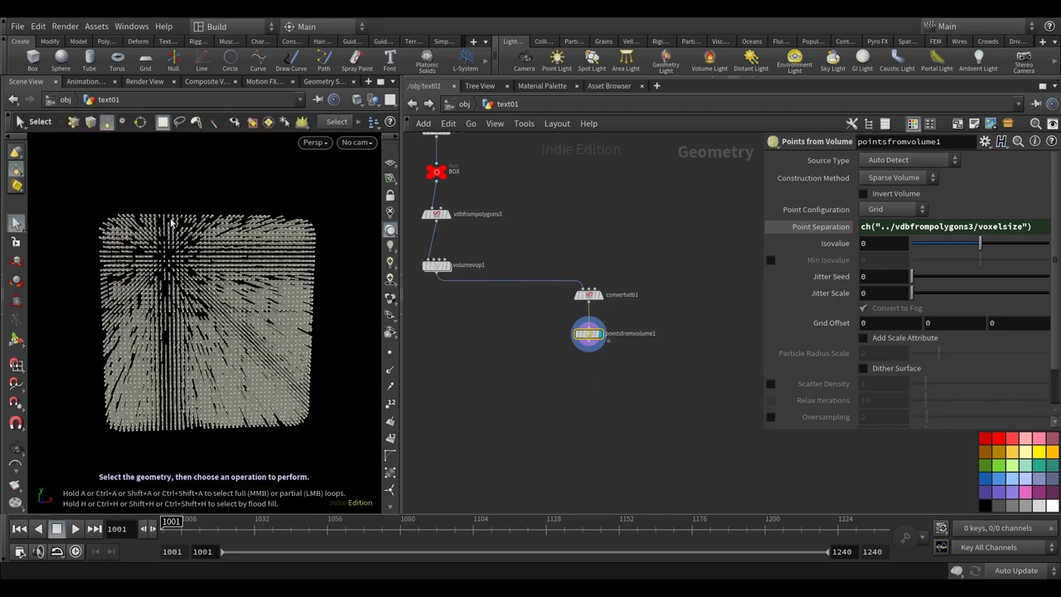
alt+drag(264, 410, 321, 247)
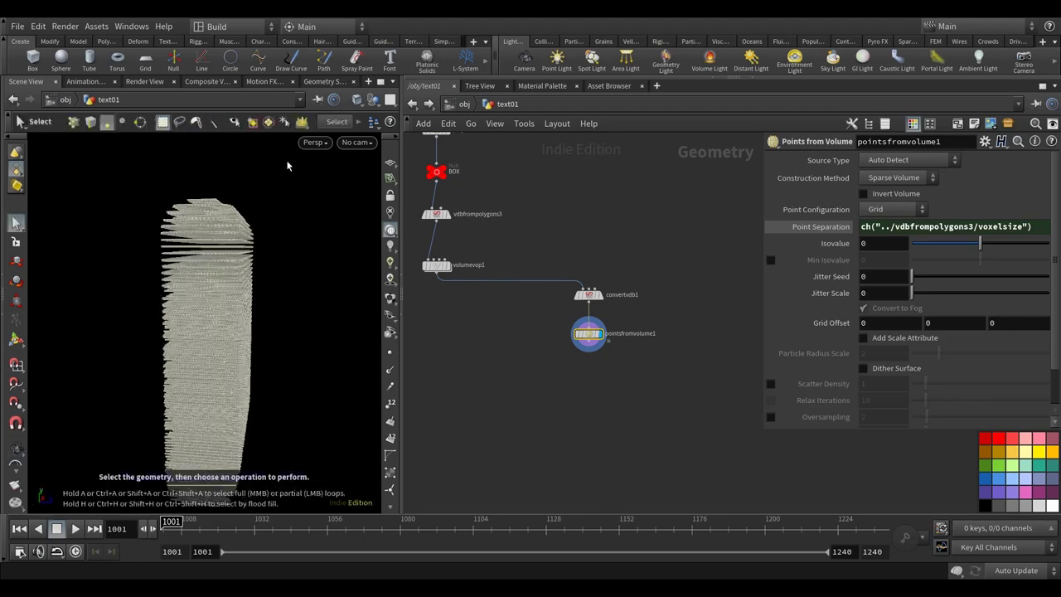
alt+drag(271, 392, 294, 220)
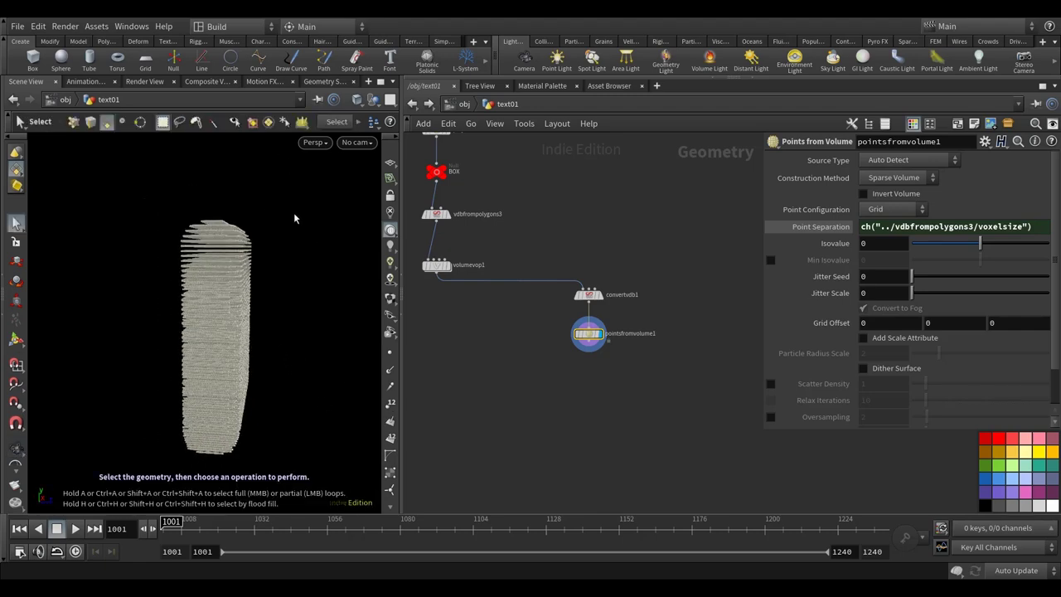
alt+drag(306, 427, 160, 240)
alt+drag(149, 390, 200, 313)
alt+drag(219, 231, 267, 383)
scroll(625, 373, down, 2)
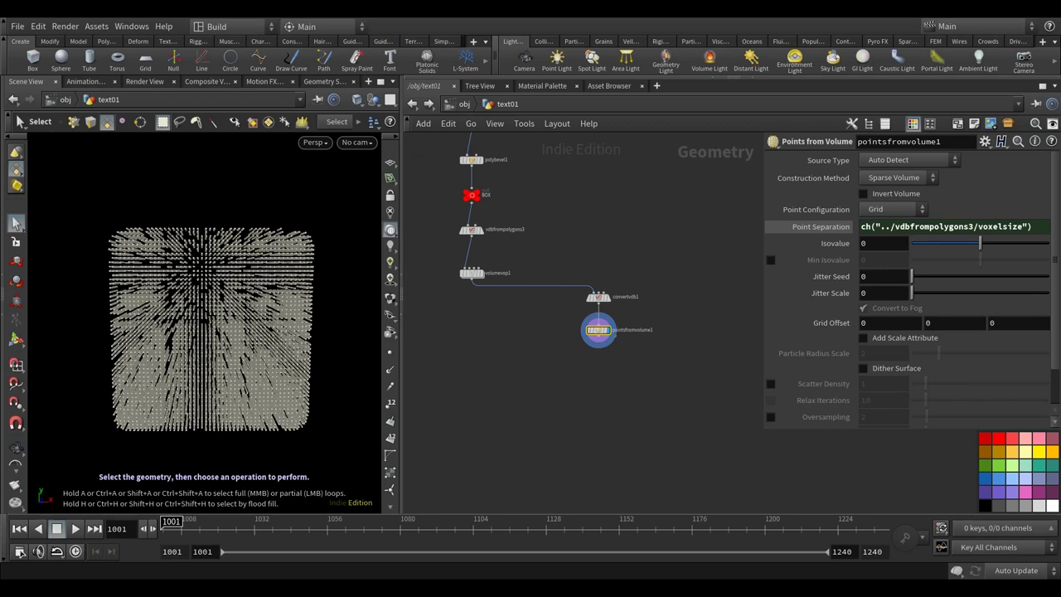
- Start adding a new geometry node to the network below pointsfromvolume1
key(Tab)
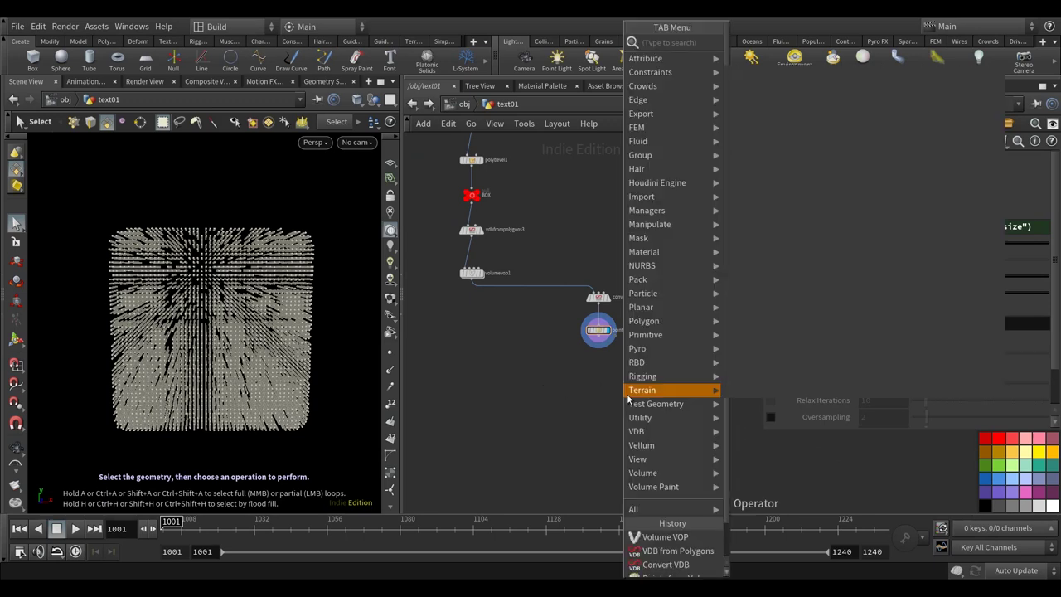
- Add a Point Wrangle node below pointsfromvolume1, connect it and make it the displayed node
mouse_move(628, 395)
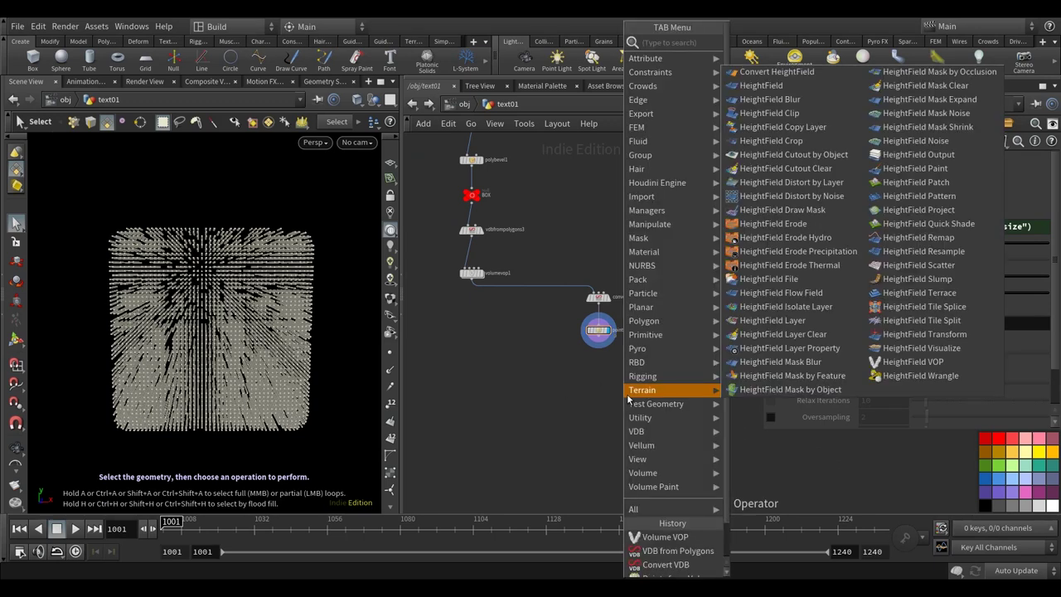
text(pointwr)
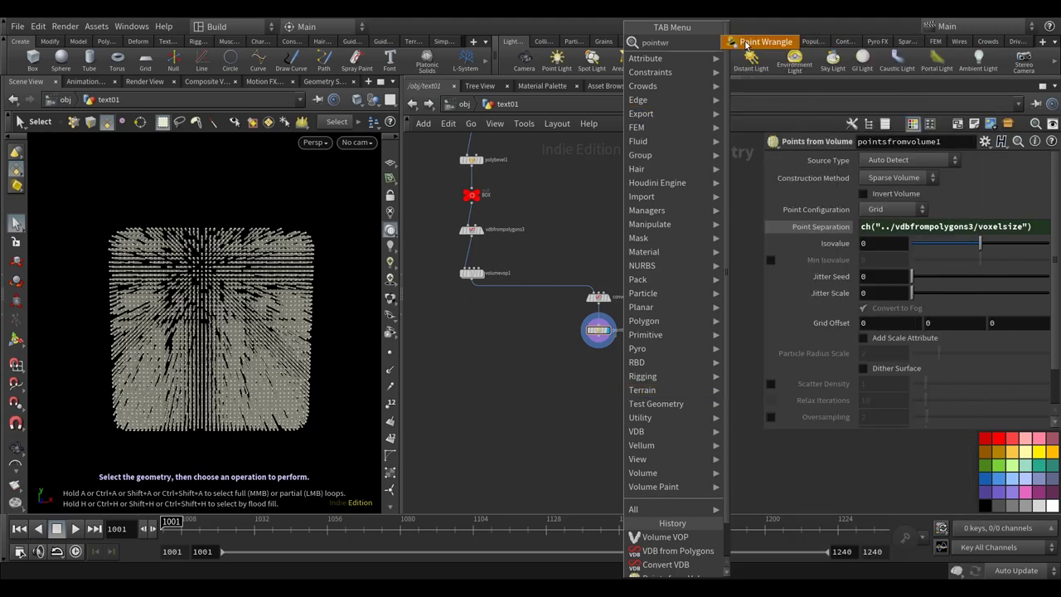
click(747, 45)
click(613, 369)
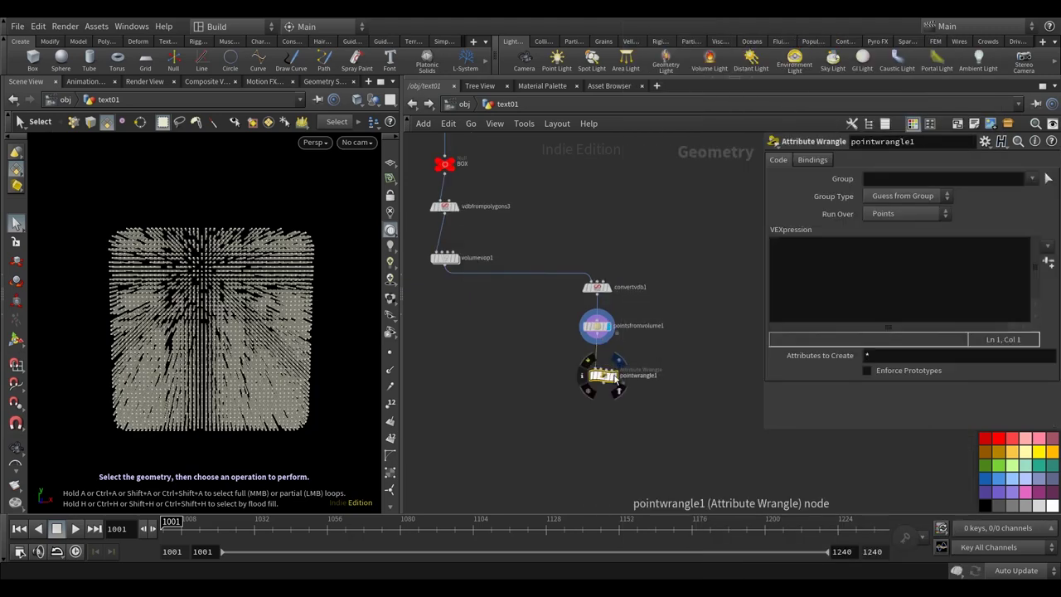
drag(614, 377, 607, 371)
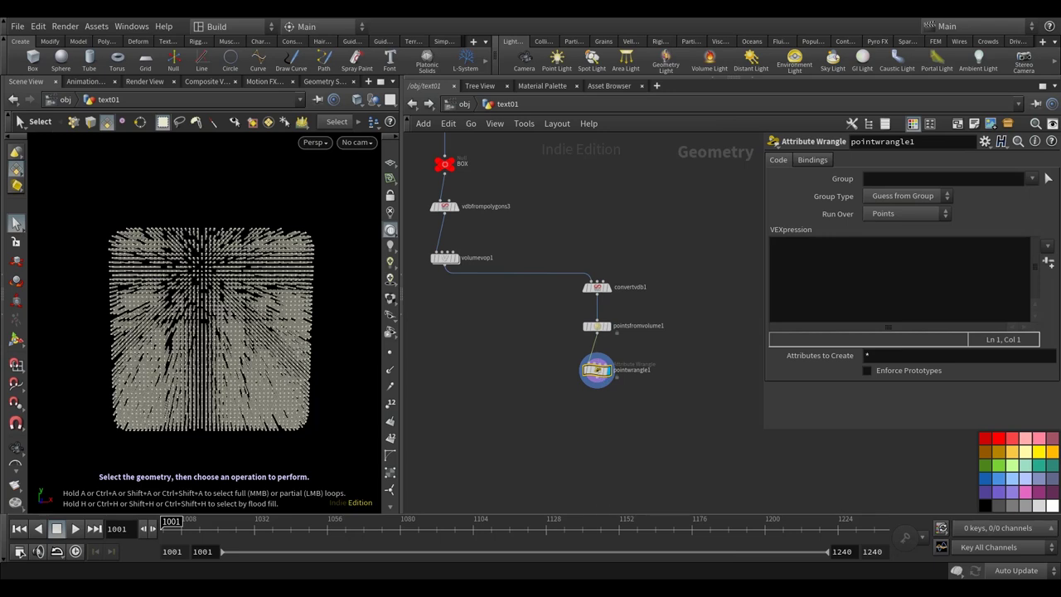
click(933, 257)
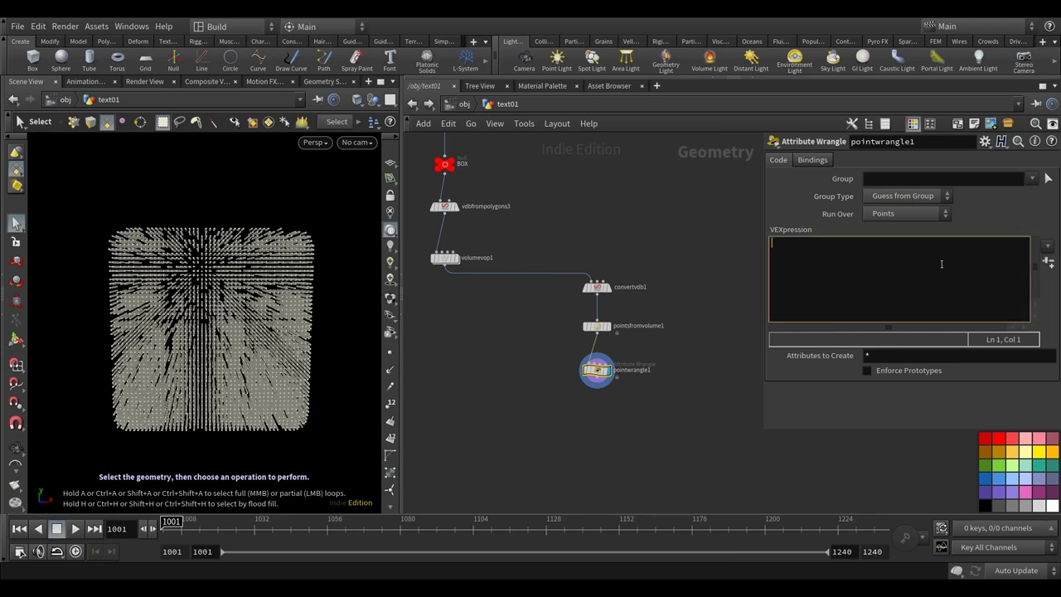
text(@px )
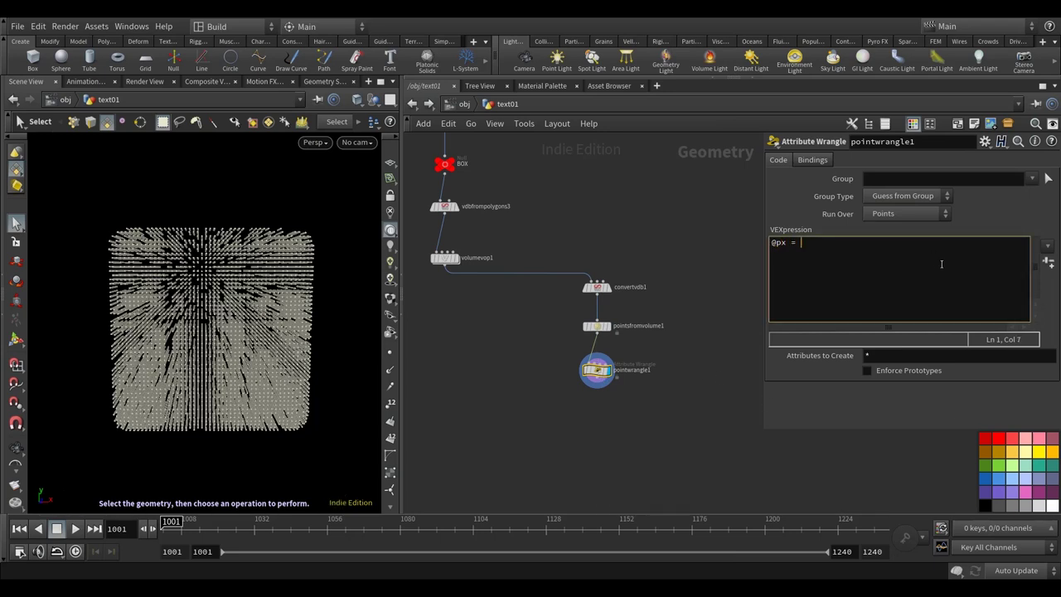
text(= v@P.x;)
key(Return)
key(shift+Up)
key(ctrl+c)
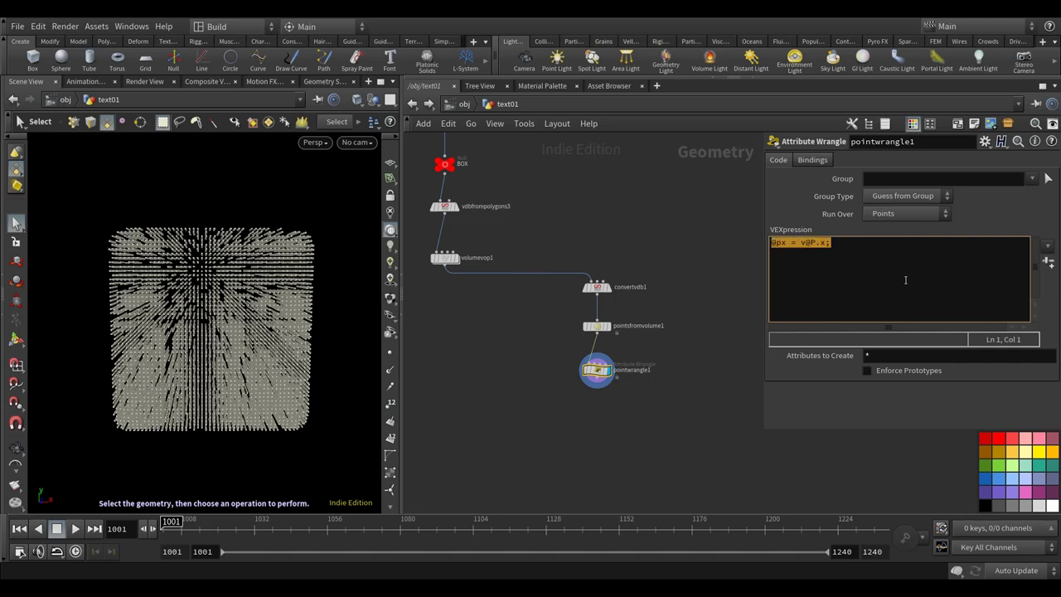
click(905, 248)
key(ctrl+v)
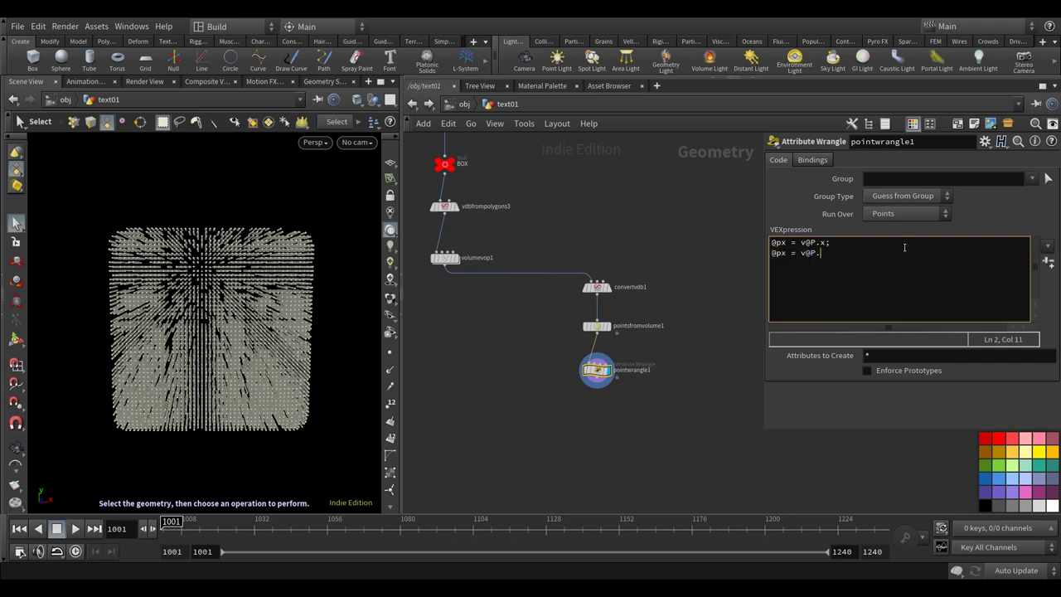
text(;)
key(Return)
key(ctrl+v)
drag(786, 252, 781, 253)
- Add a Split node below pointwrangle1, connect it and make it the displayed node
middle_drag(605, 234, 605, 206)
key(Tab)
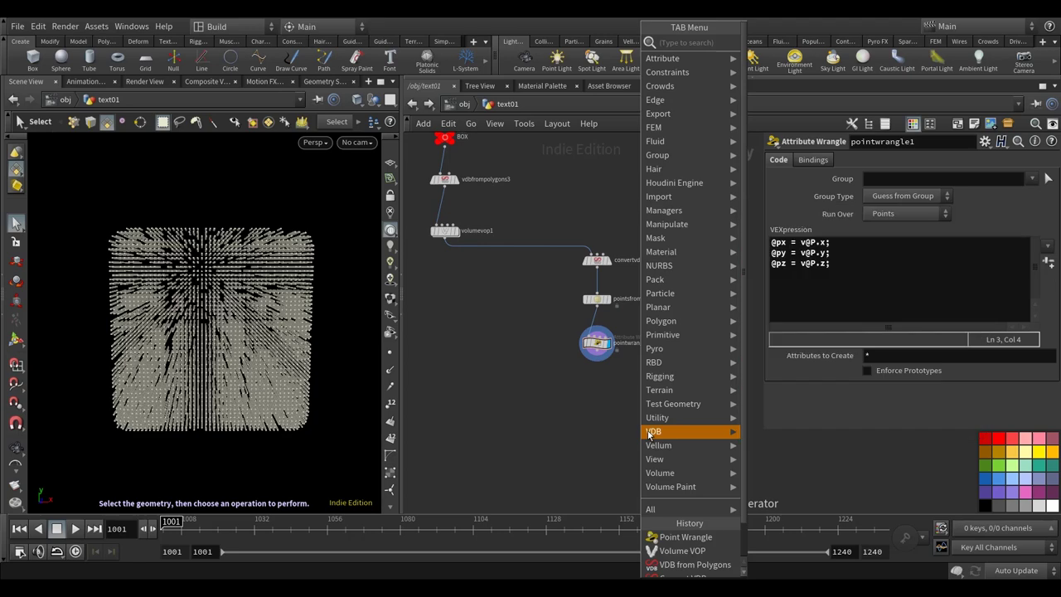
text(split)
click(821, 42)
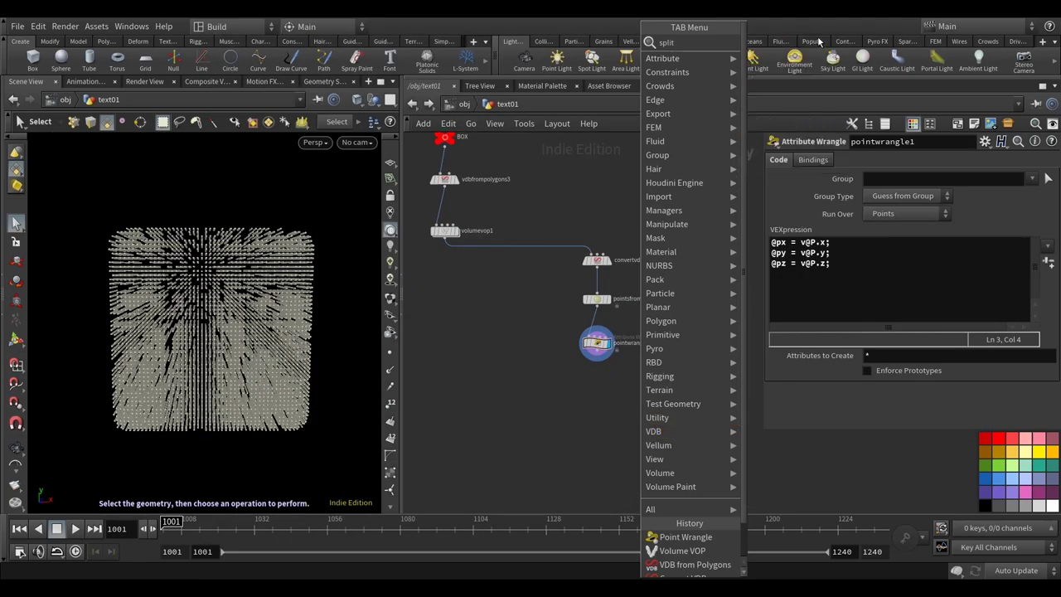
click(601, 386)
scroll(596, 358, up, 3)
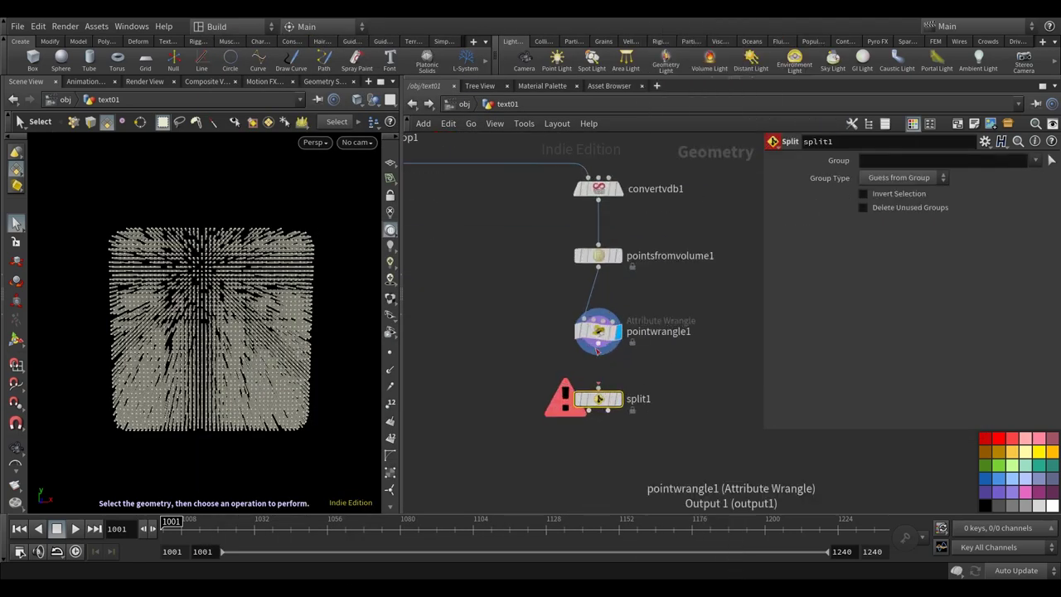
click(620, 401)
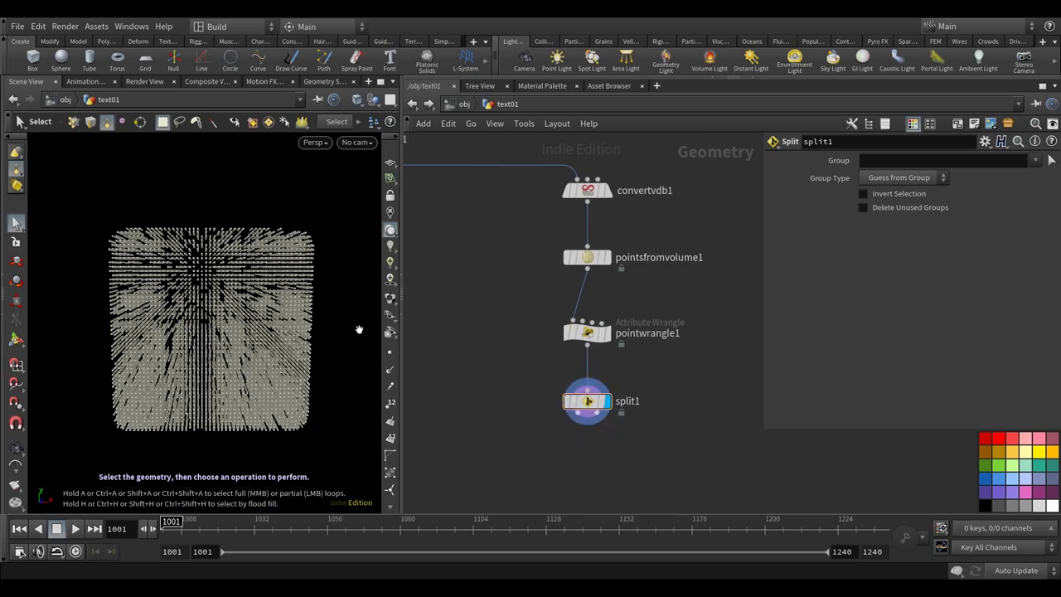
- Set the Split node's group type to Points
key(Escape)
drag(258, 332, 287, 361)
key(s)
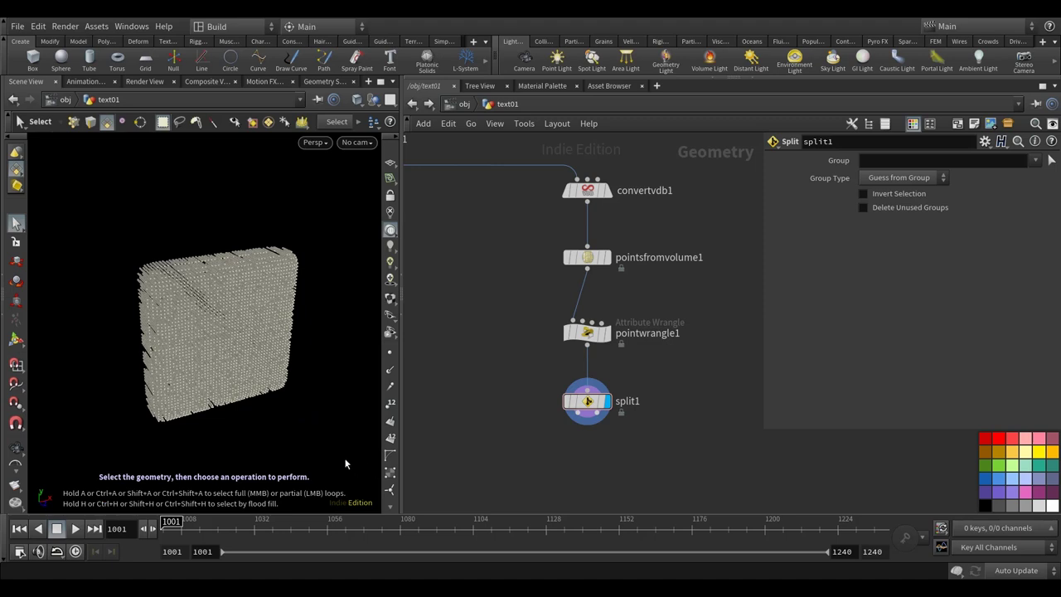
drag(232, 342, 219, 322)
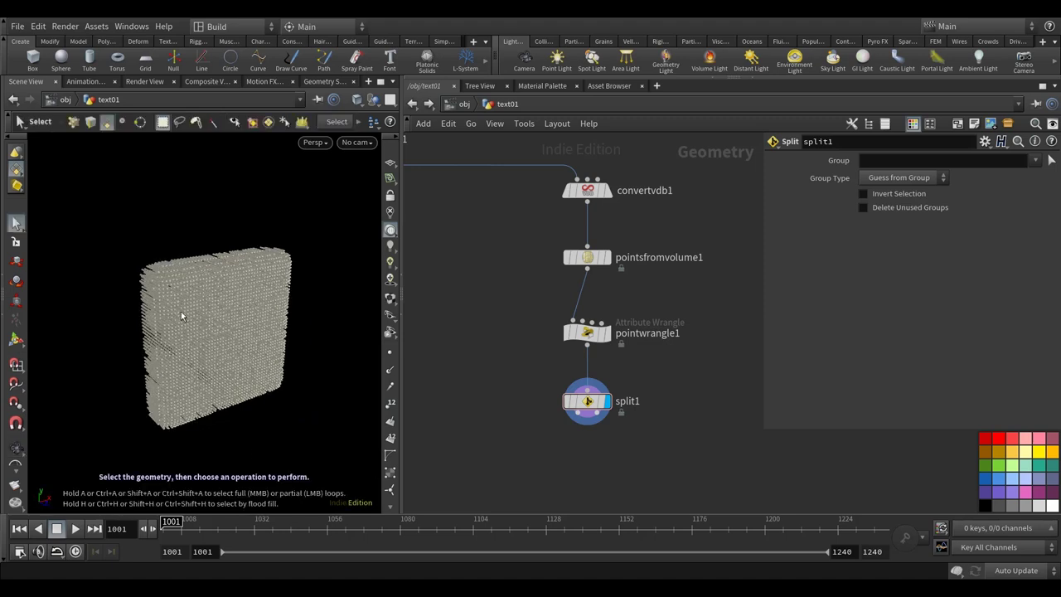
click(899, 177)
click(883, 233)
click(884, 159)
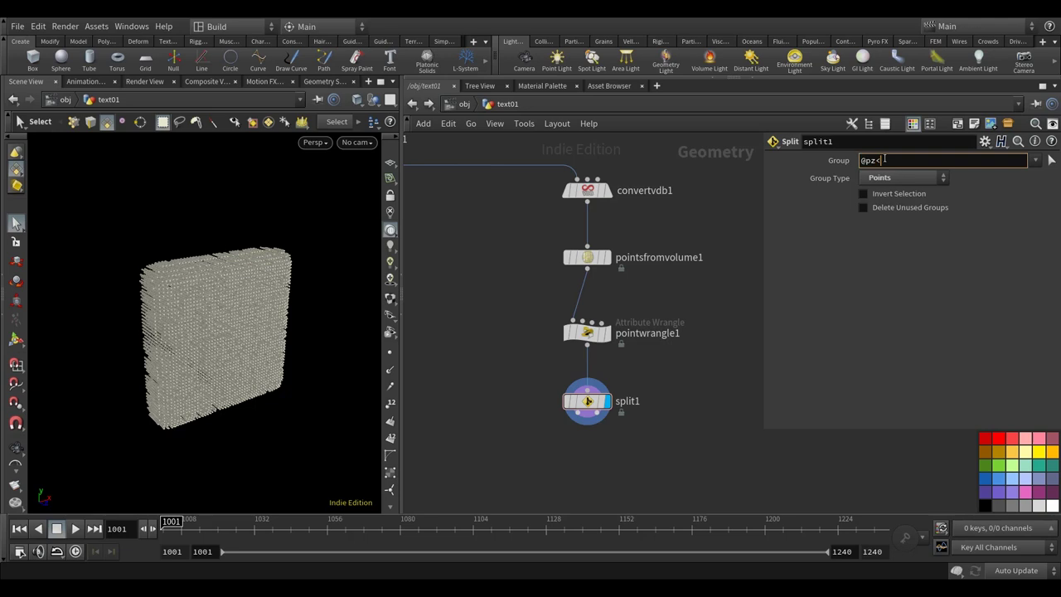
text(@pz<`centroid()
text("../pointsfromvolume1/)
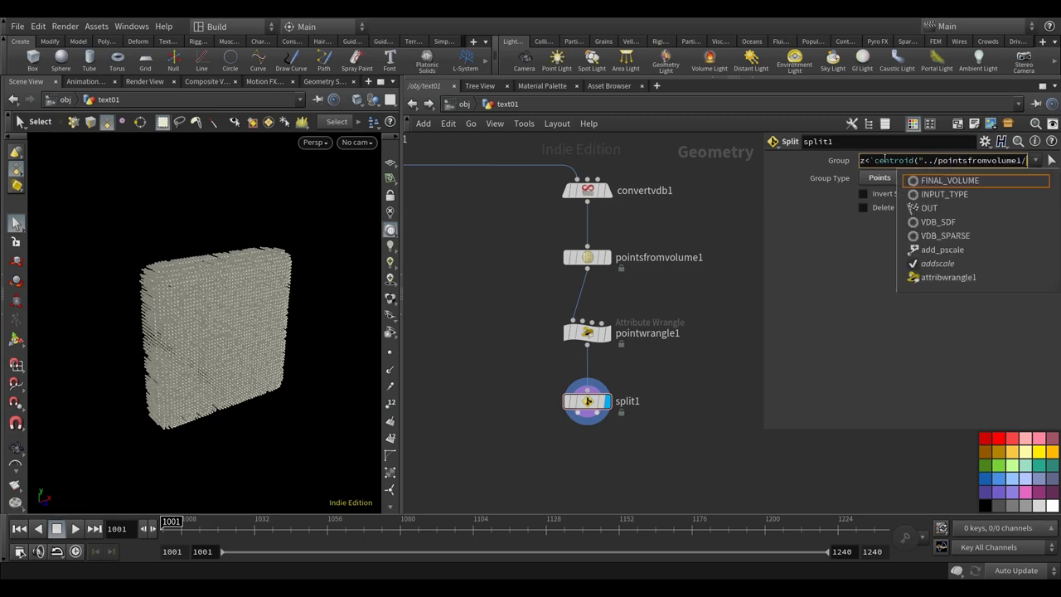
key(BackSpace)
text(")
text(, )
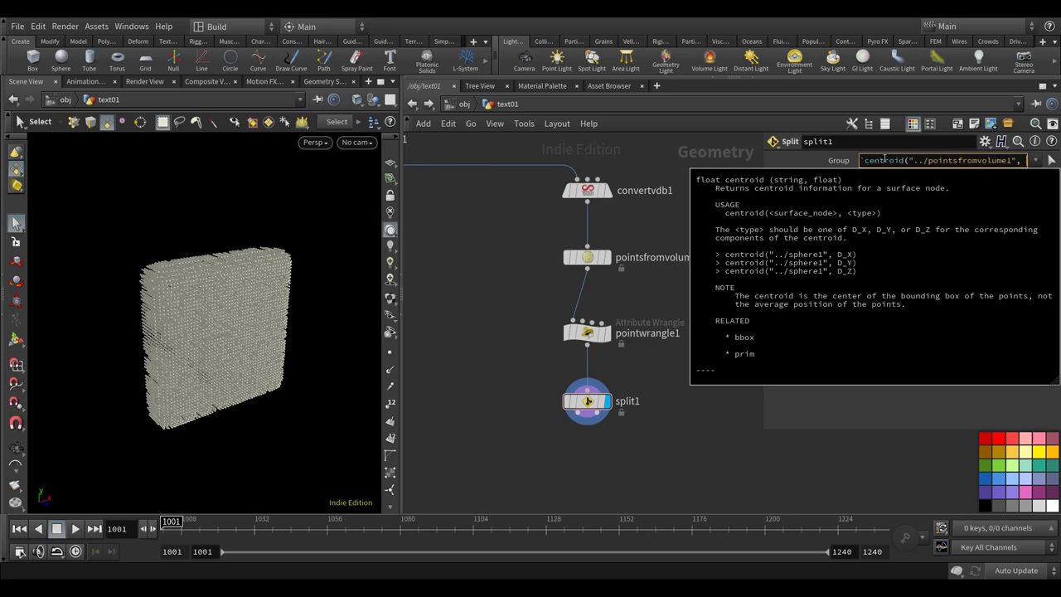
text(D_Z)`)
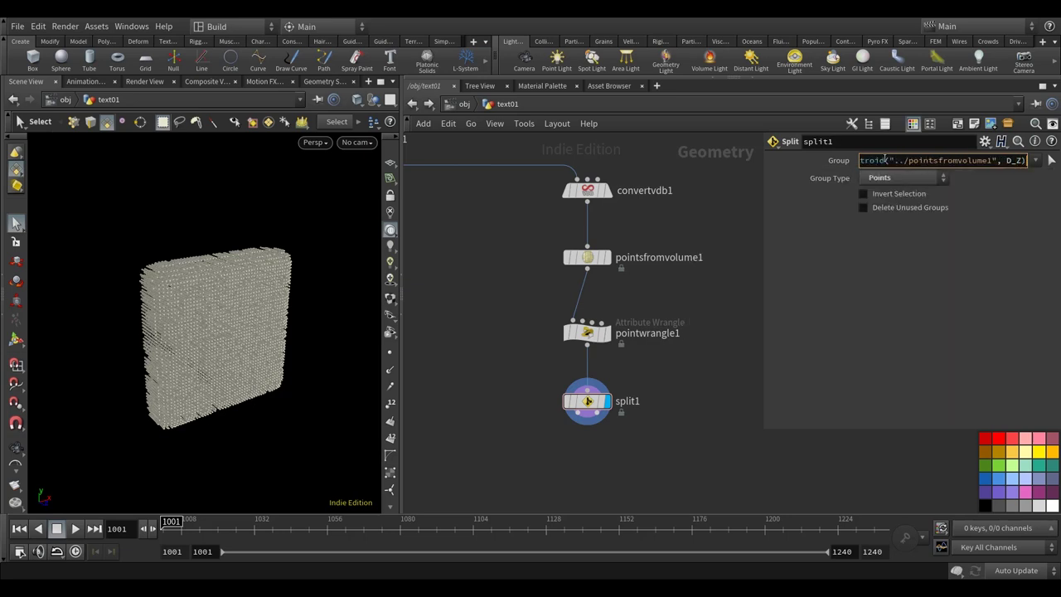
- Attach a Null node to each of the Split node's two outputs and display the null on the first output
drag(249, 348, 299, 369)
key(Tab)
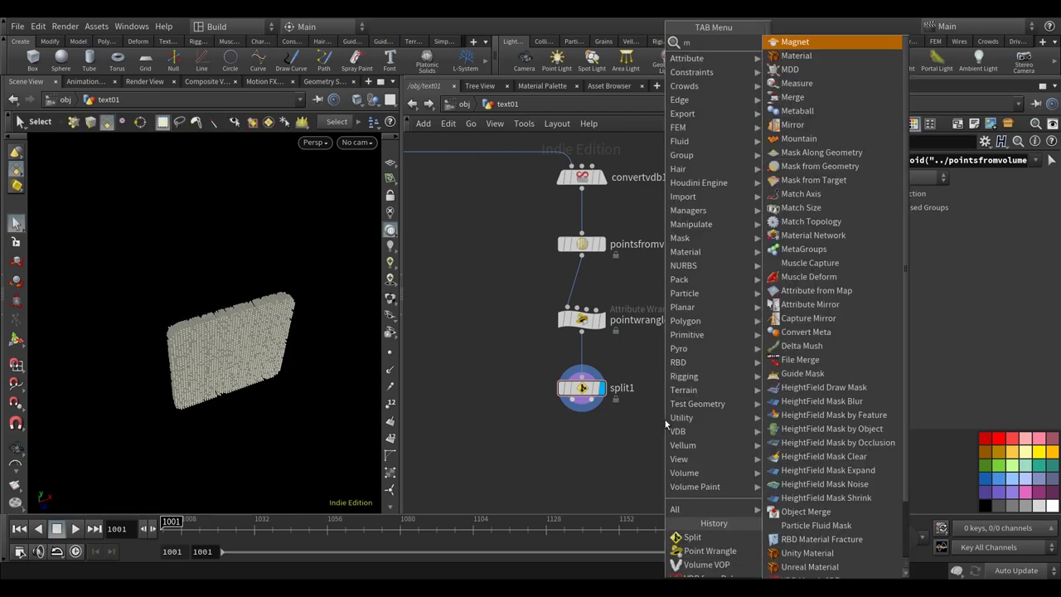
mouse_move(718, 406)
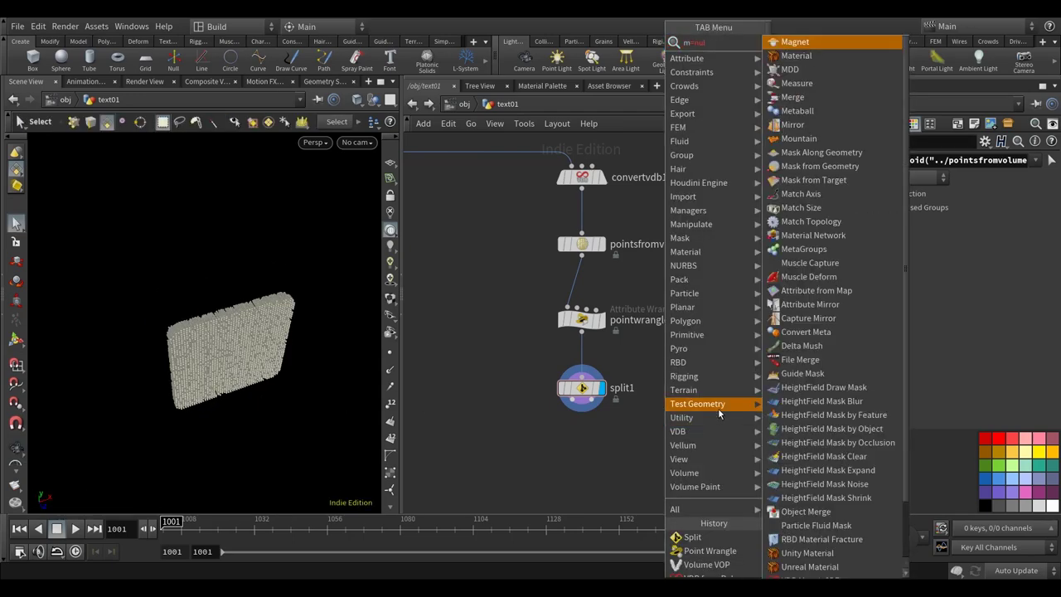
click(817, 143)
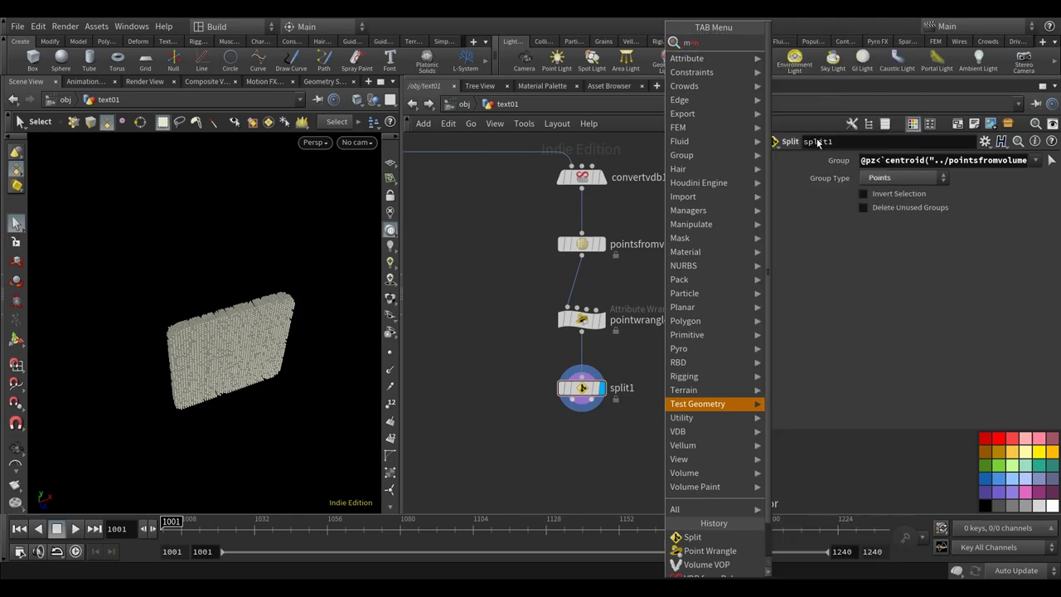
text(nul)
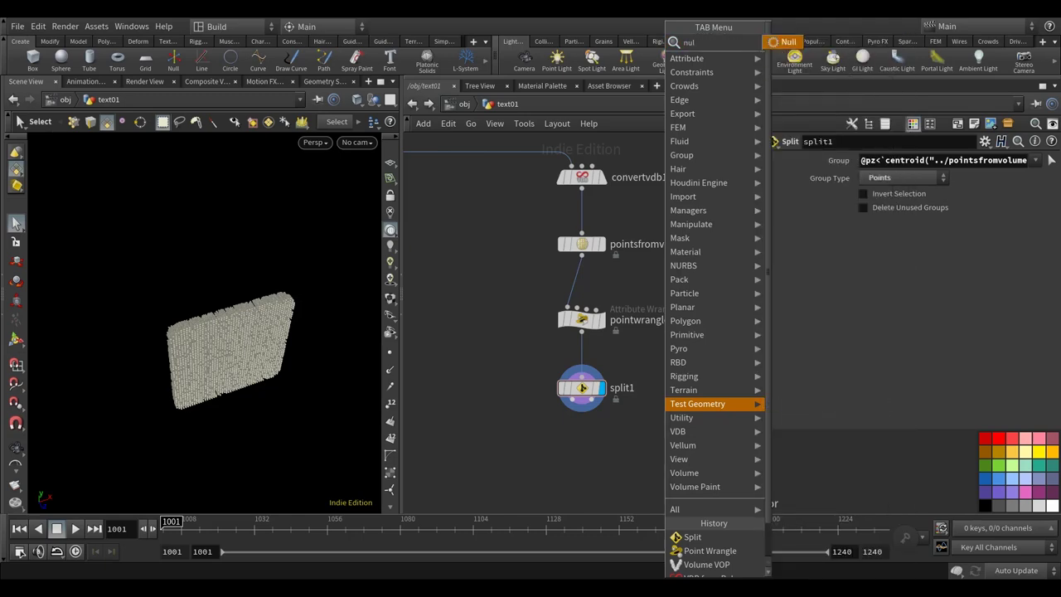
click(788, 42)
click(509, 448)
key(Escape)
drag(248, 390, 249, 353)
key(s)
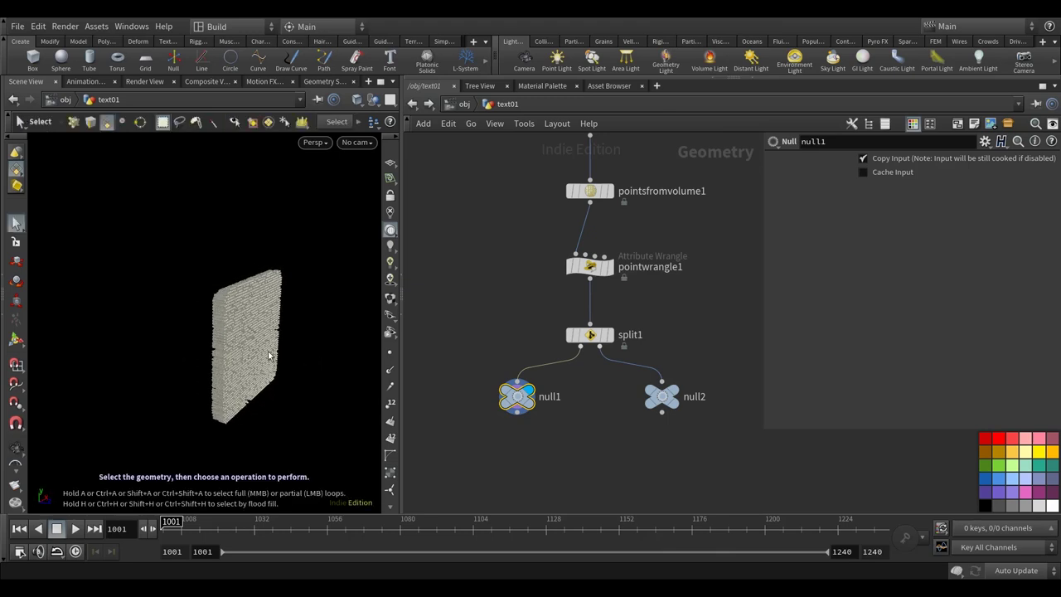
- Invert the Split node's selection and check the resulting points at the first null
click(587, 335)
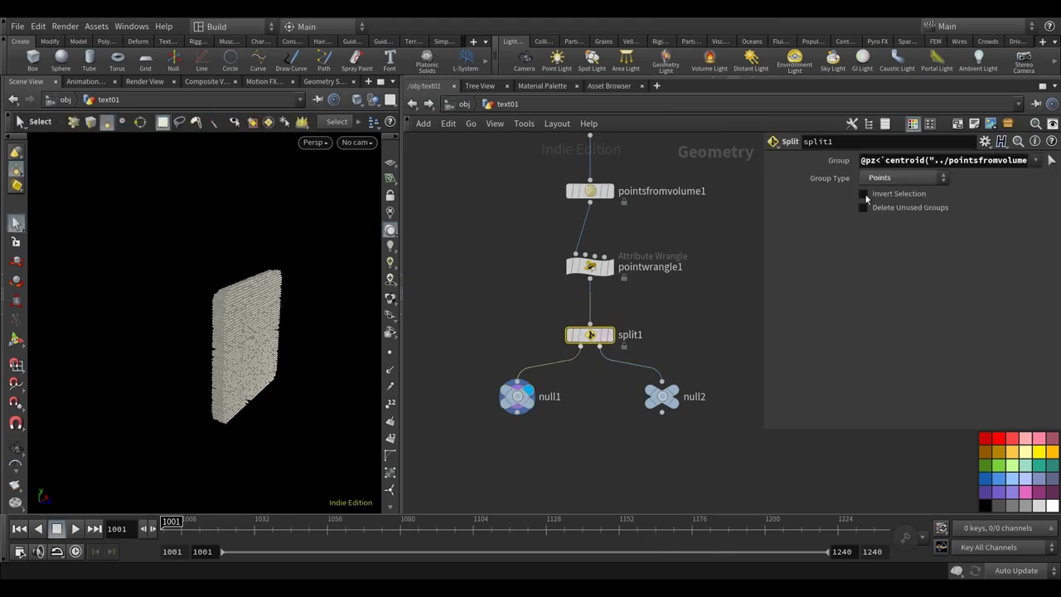
middle_drag(580, 431, 587, 404)
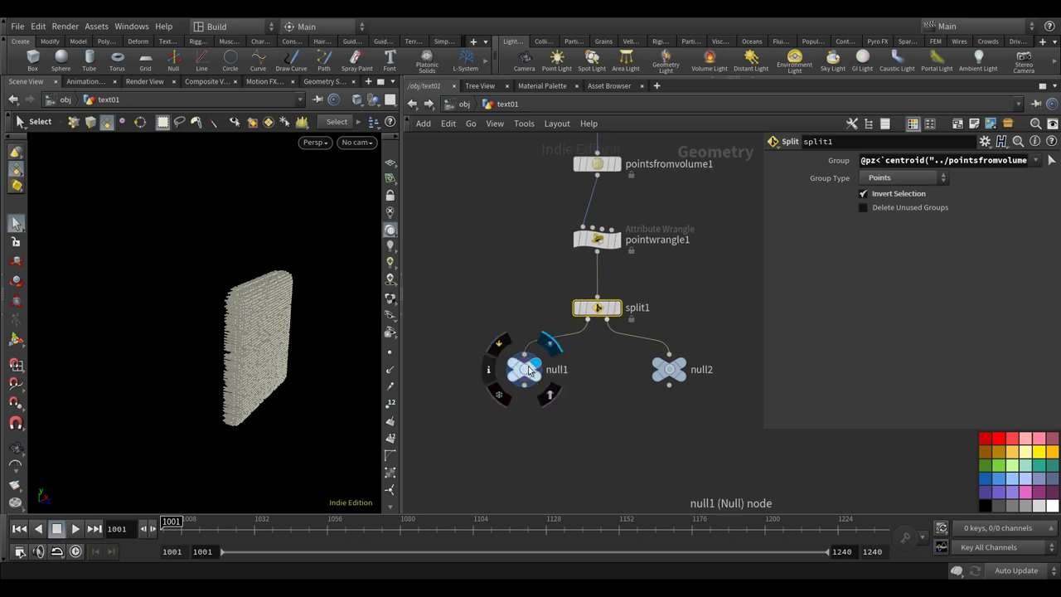
click(524, 368)
key(Escape)
drag(248, 390, 287, 323)
key(s)
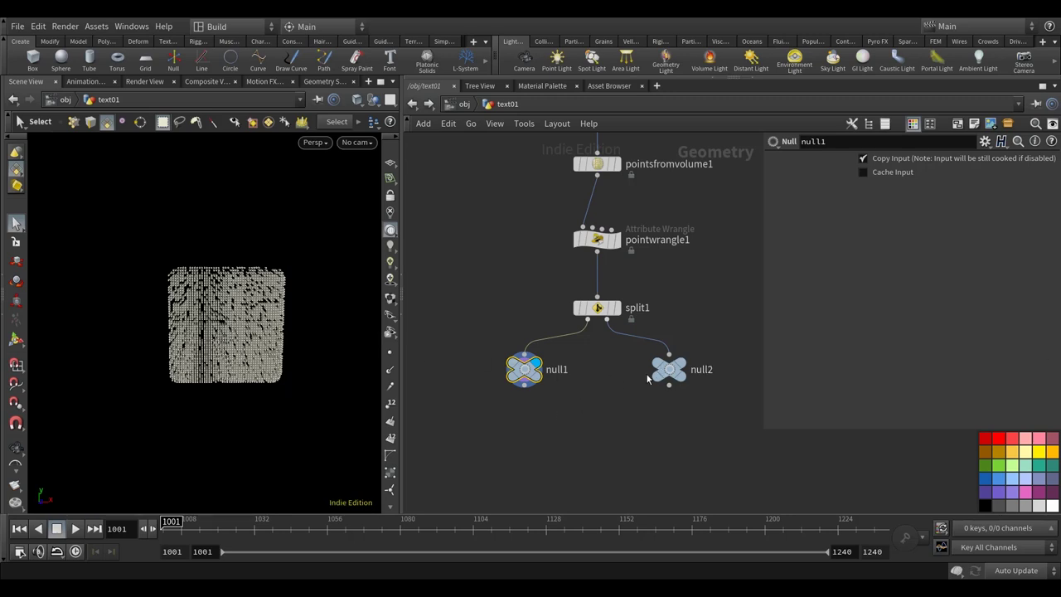
- Place a Cluster Points node below the first null and make it the displayed node, with updating set to Manual
middle_drag(626, 406, 614, 345)
mouse_move(651, 323)
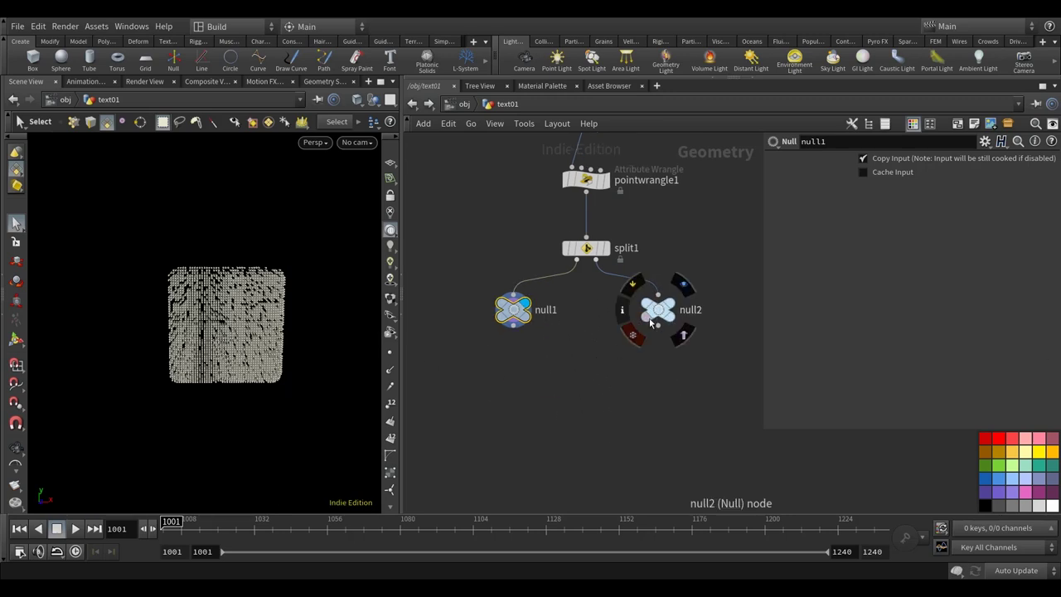
key(Tab)
text(clu)
click(719, 56)
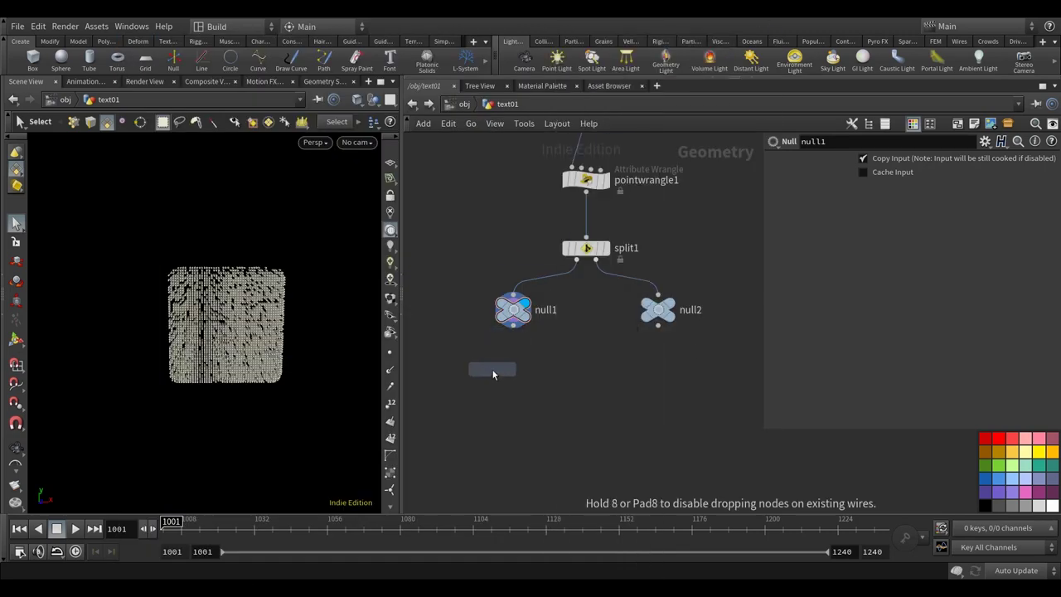
click(492, 369)
click(493, 362)
scroll(507, 388, up, 2)
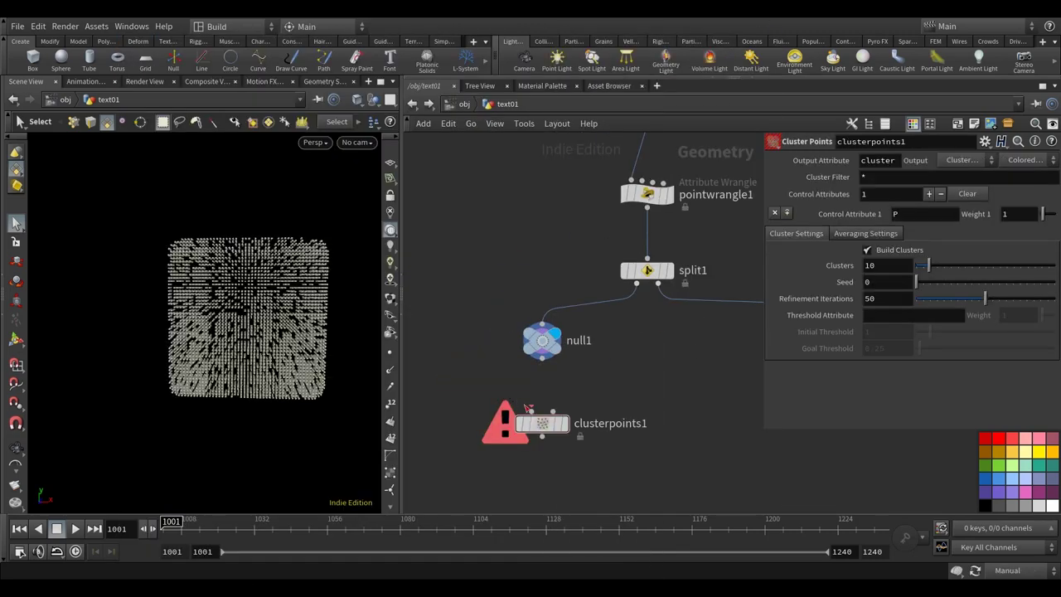
click(564, 424)
middle_drag(624, 414, 612, 414)
click(611, 414)
- Set the Cluster Points control attribute to py and its output attribute to clustery
click(904, 217)
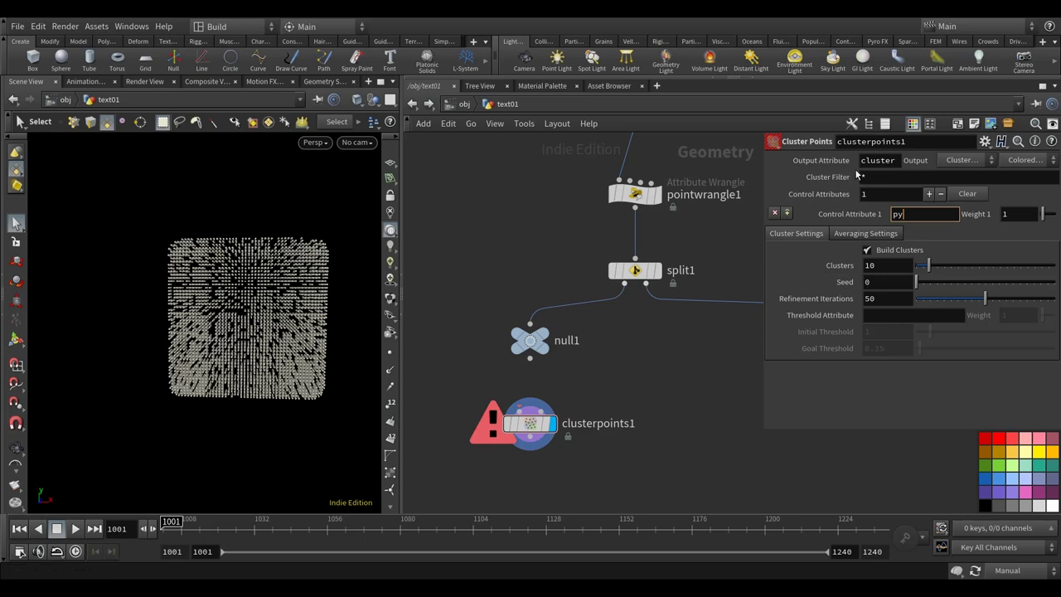
click(895, 160)
text(y)
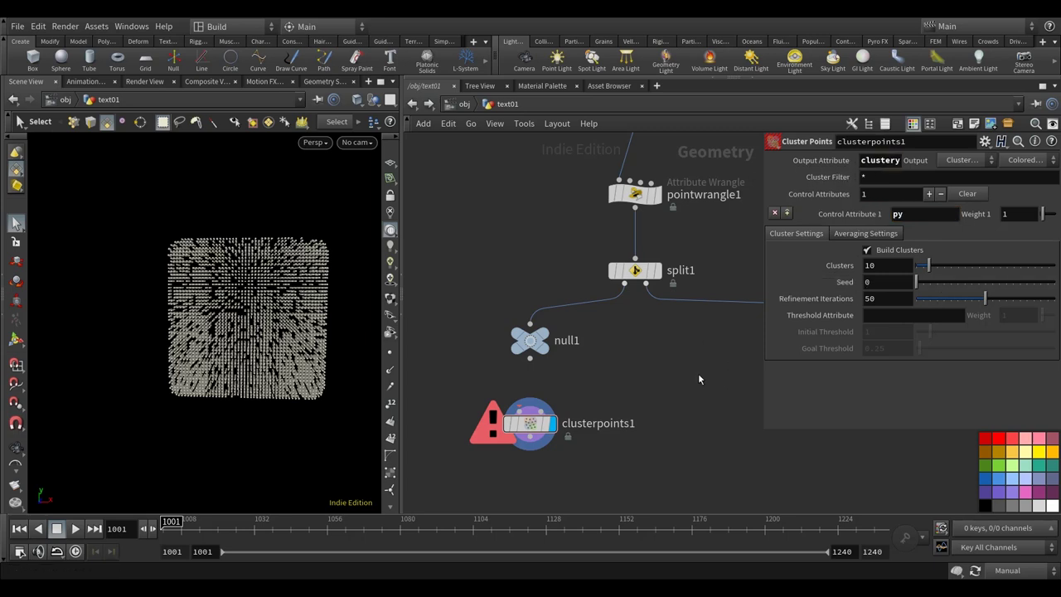
middle_drag(683, 383, 667, 373)
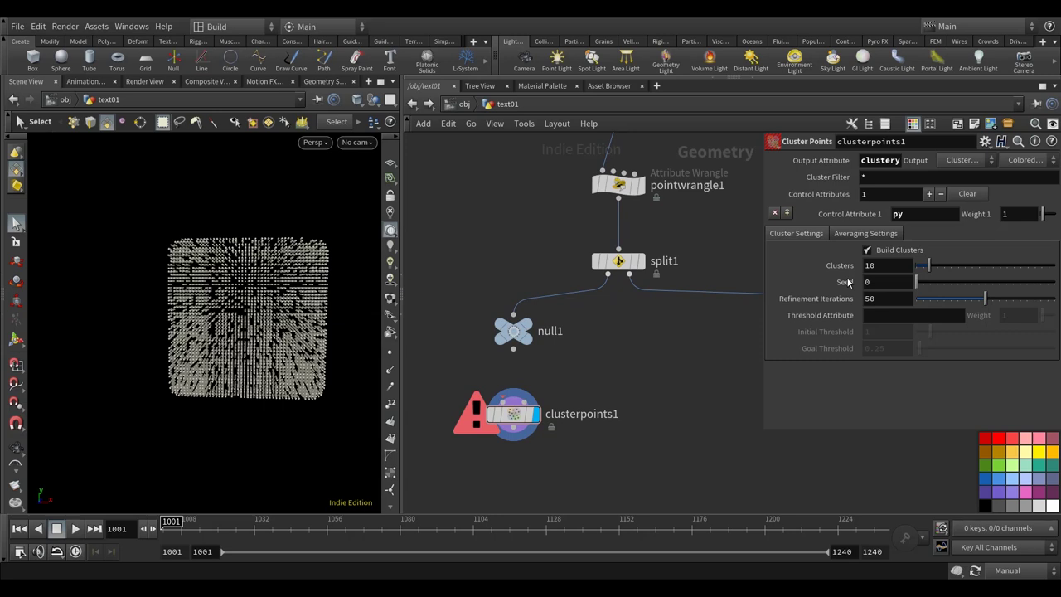
middle_drag(649, 384, 635, 405)
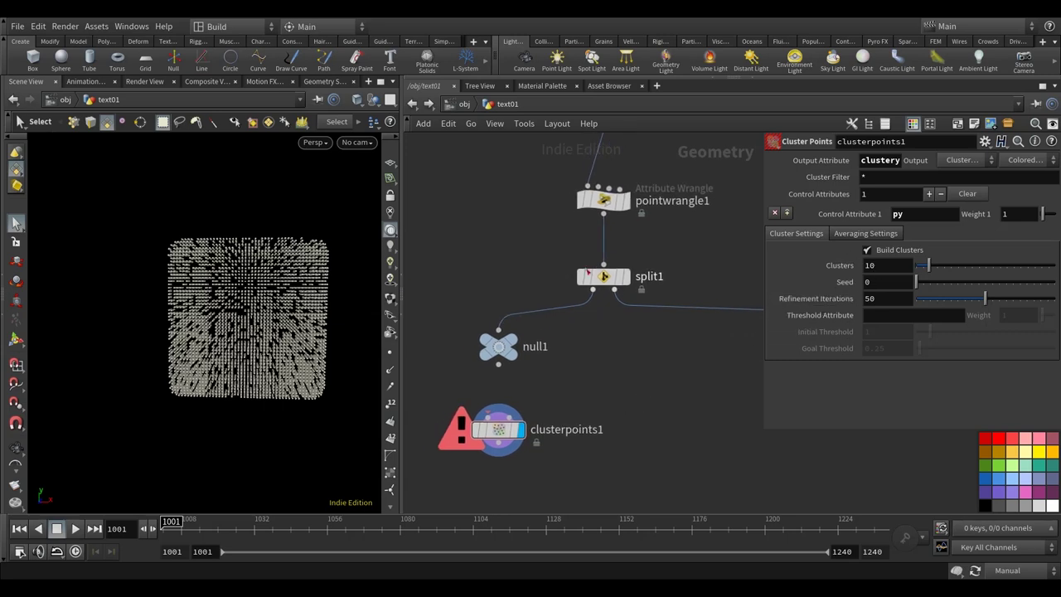
- Copy the Unit parameter of the volumevop1 node for use as a channel reference
scroll(560, 338, down, 6)
scroll(560, 338, up, 4)
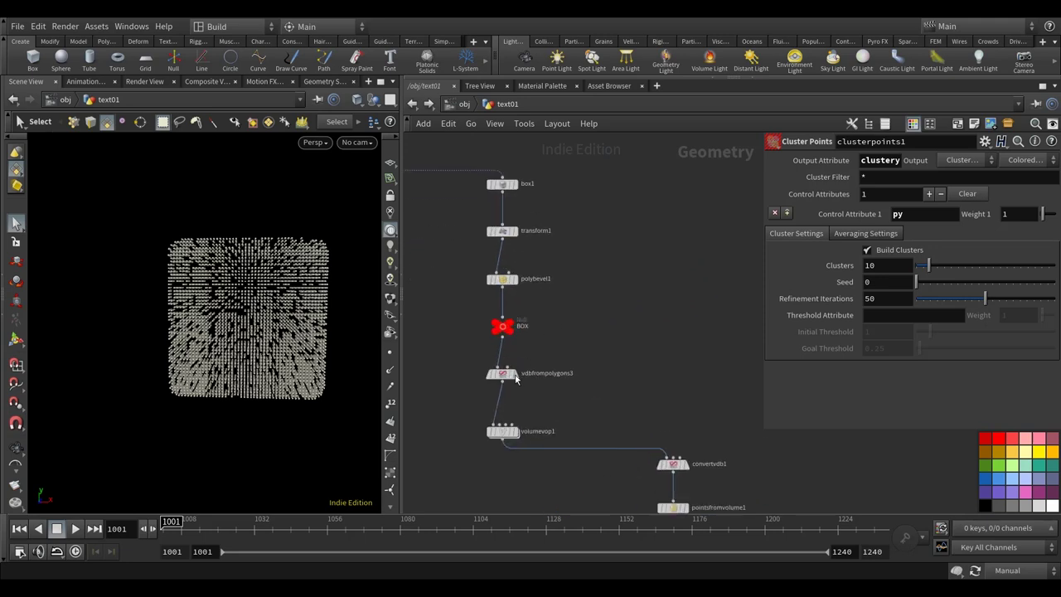
click(502, 429)
middle_drag(654, 386, 605, 284)
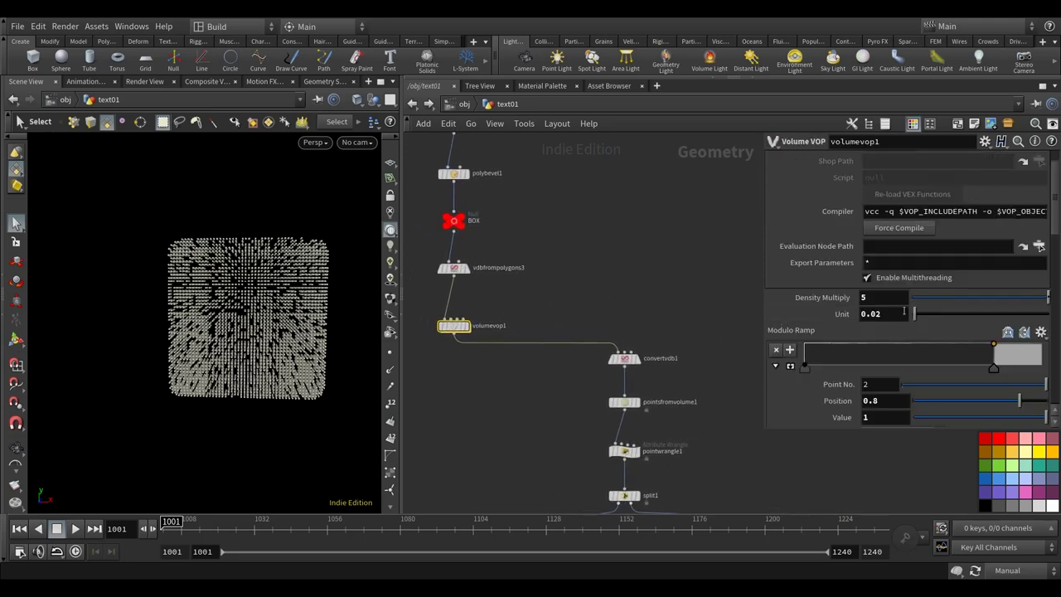
right_click(836, 312)
click(856, 423)
scroll(580, 348, down, 3)
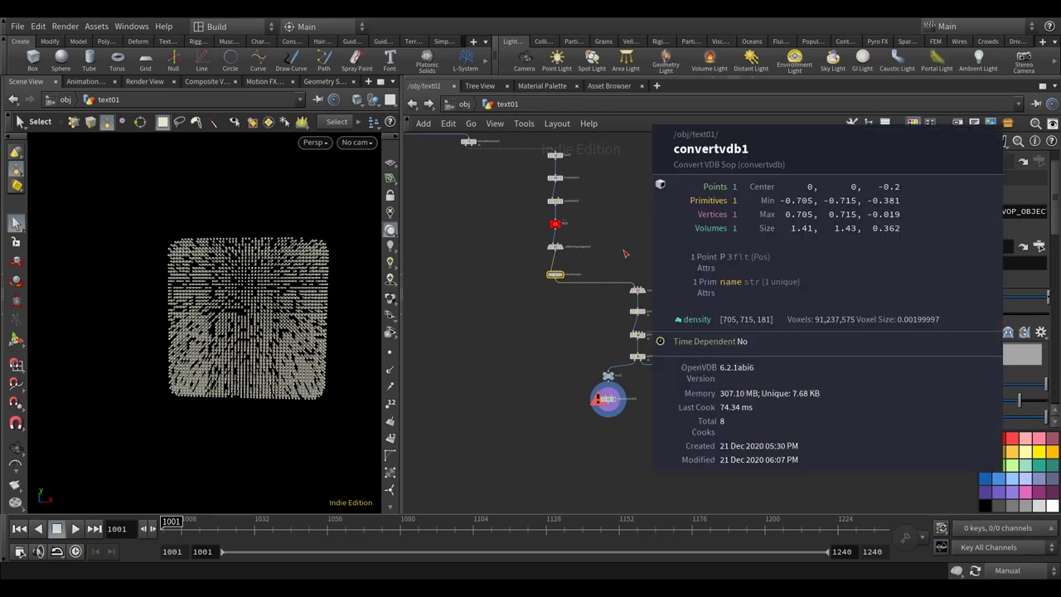
- Set the cluster count of clusterpoints1 to the expression 1/ch("../volumevop1/unit")
scroll(581, 348, up, 3)
middle_drag(687, 458, 594, 412)
click(535, 416)
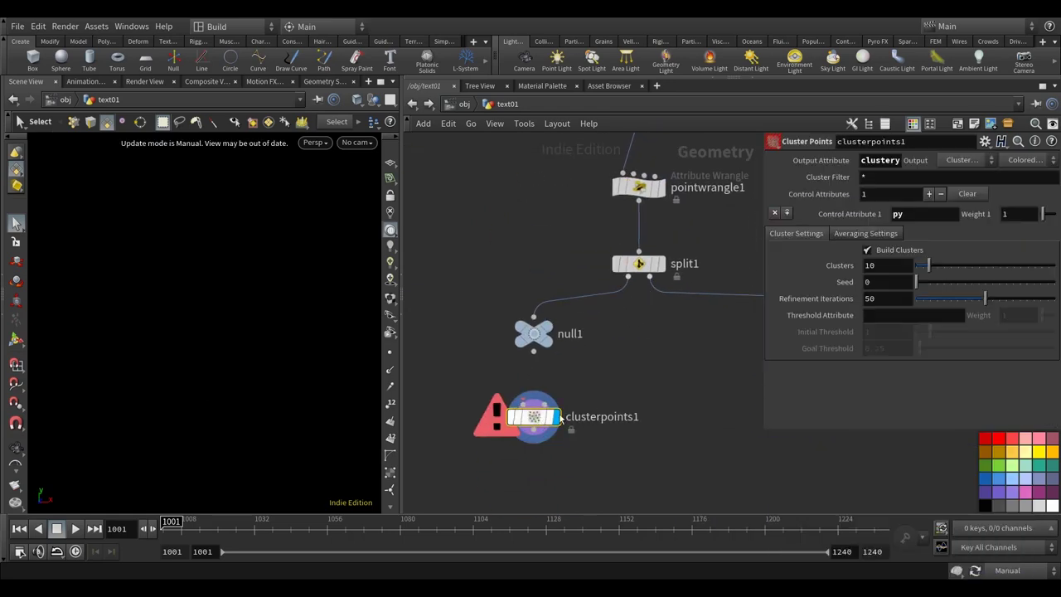
right_click(833, 265)
click(885, 398)
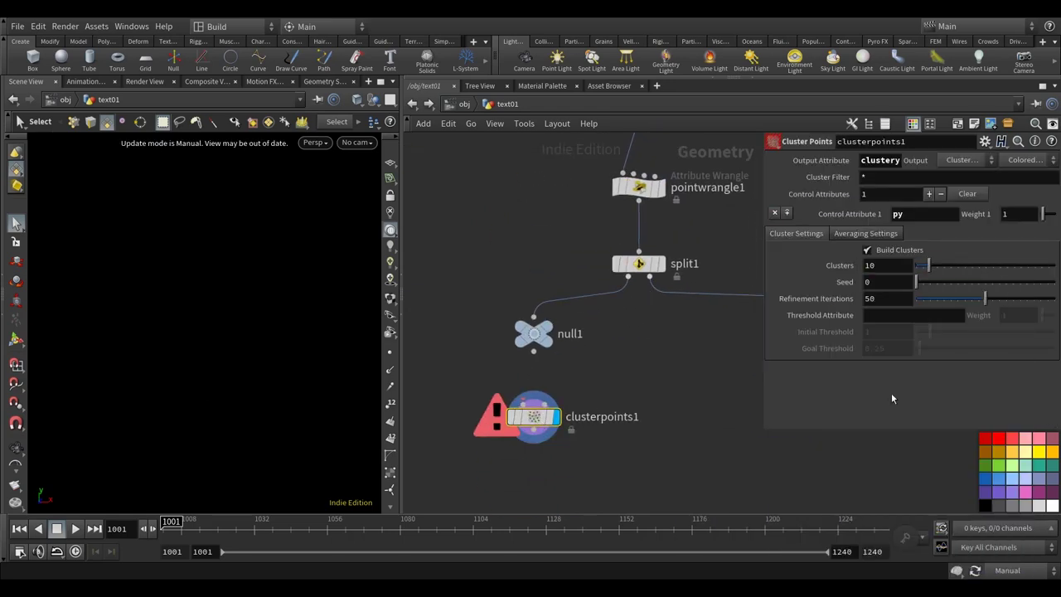
text(1/unit"))
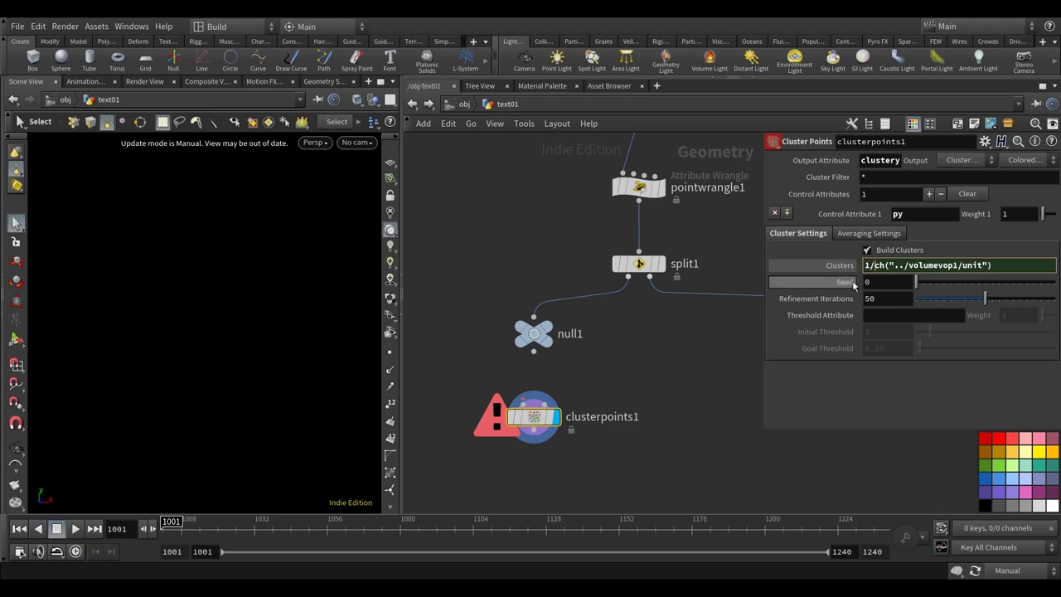
key(Return)
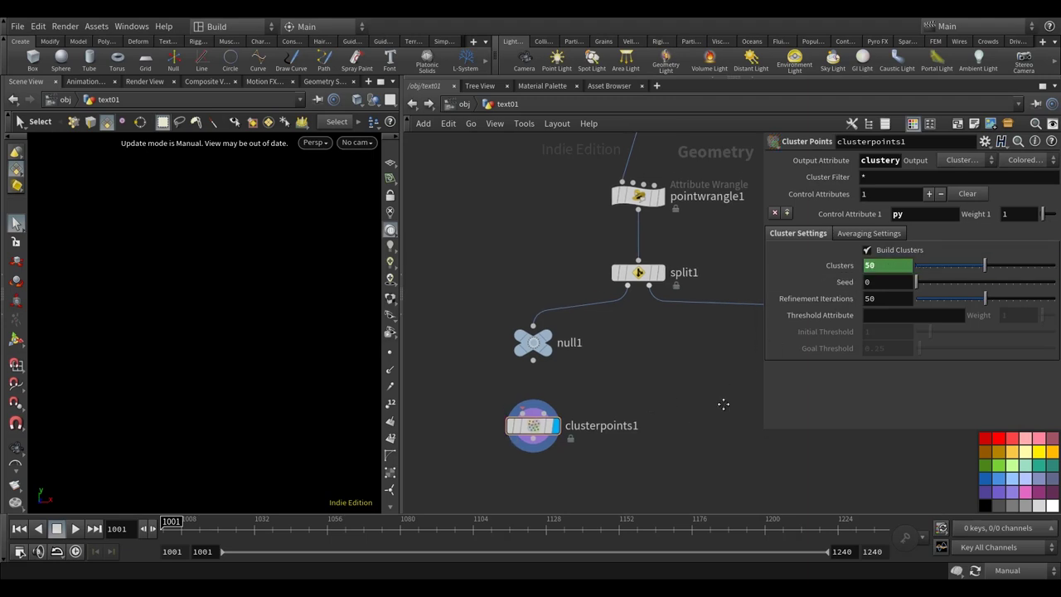
middle_drag(722, 403, 707, 409)
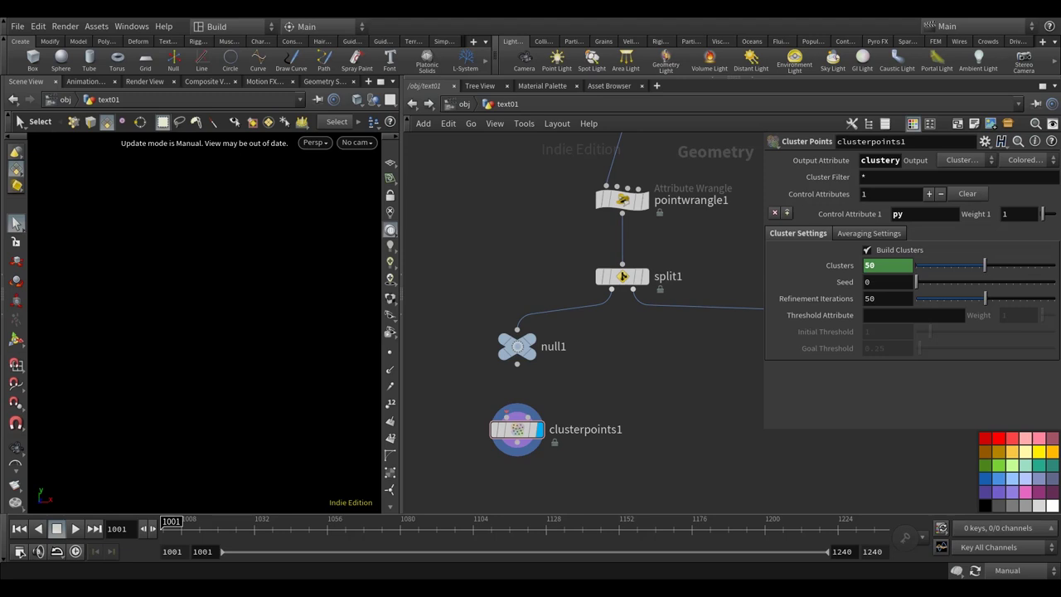
click(882, 235)
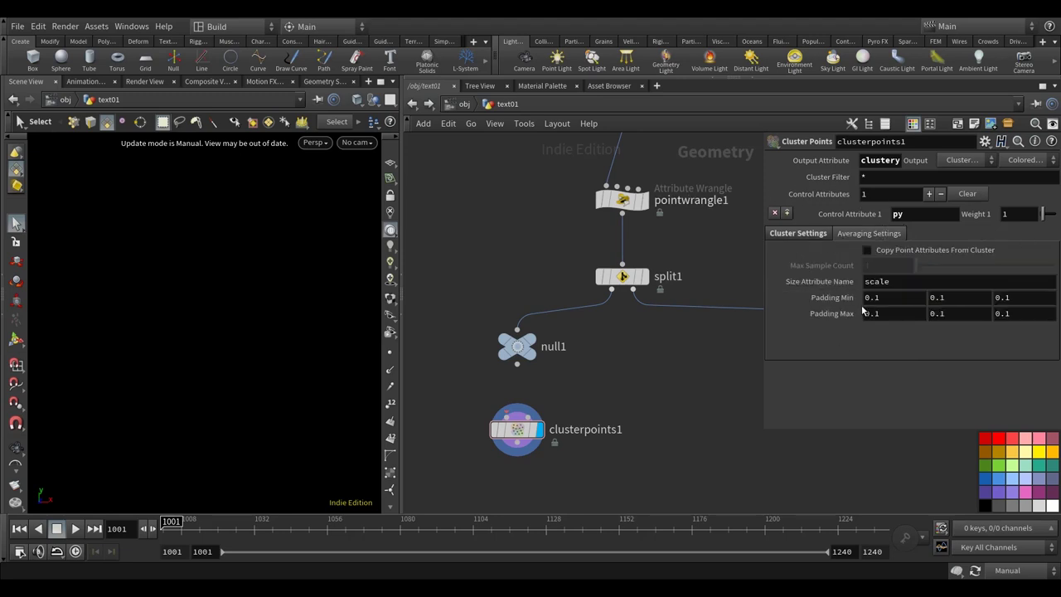
click(799, 234)
mouse_move(622, 443)
middle_down()
mouse_move(618, 422)
mouse_move(611, 437)
middle_up()
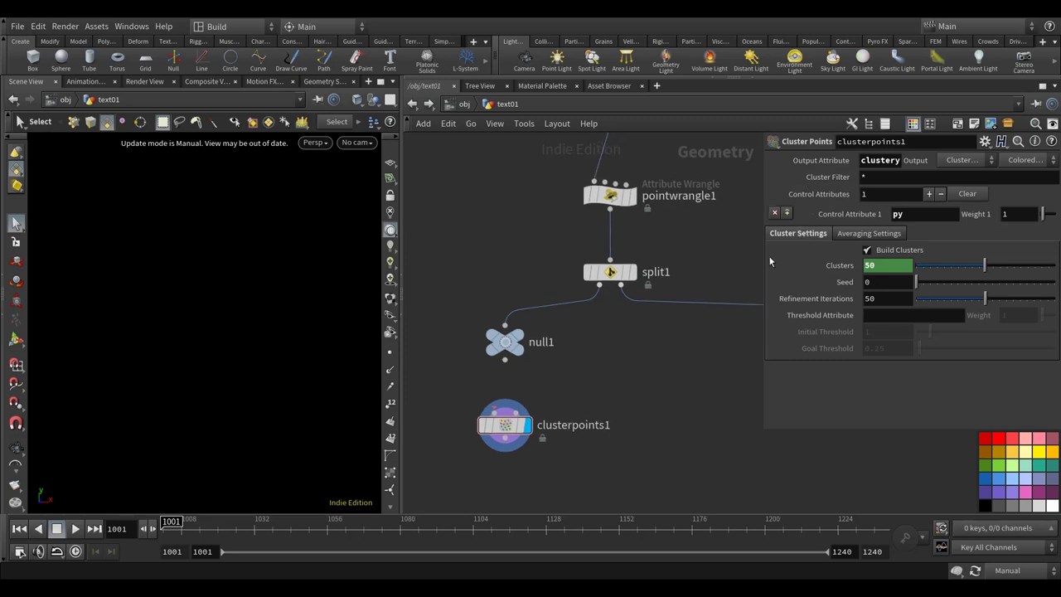
- Connect null1 to clusterpoints1, switch updating to Auto Update and check the Y clusters on the points
drag(762, 256, 737, 258)
click(504, 359)
click(493, 424)
click(1007, 570)
click(1013, 526)
key(Escape)
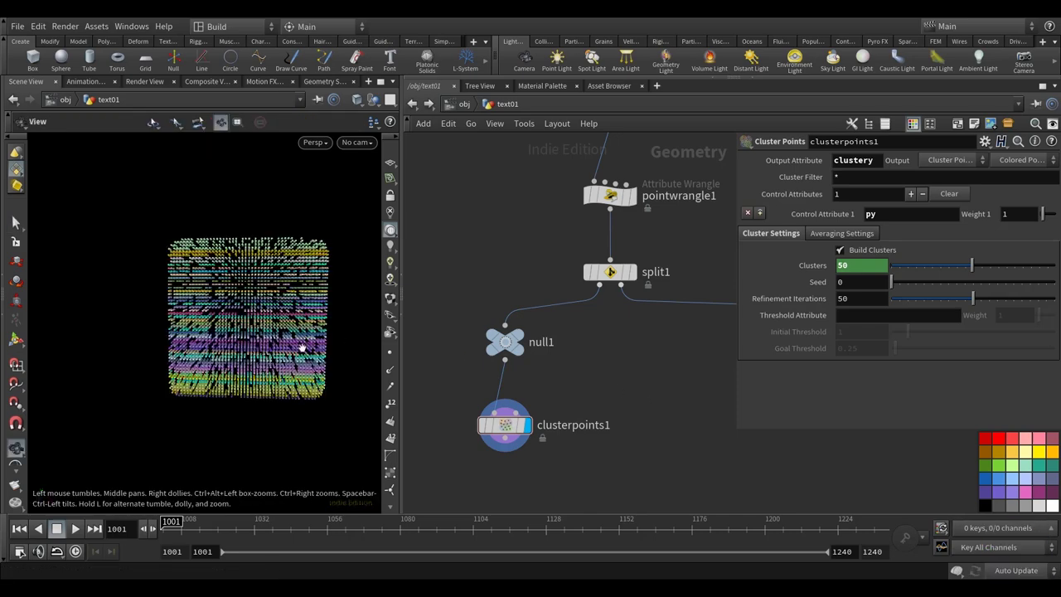
drag(308, 348, 269, 375)
key(s)
- Move clusterpoints1 to one side below null1 and set updating back to Manual
middle_drag(612, 398, 676, 401)
drag(575, 426, 472, 409)
click(1004, 570)
click(1007, 560)
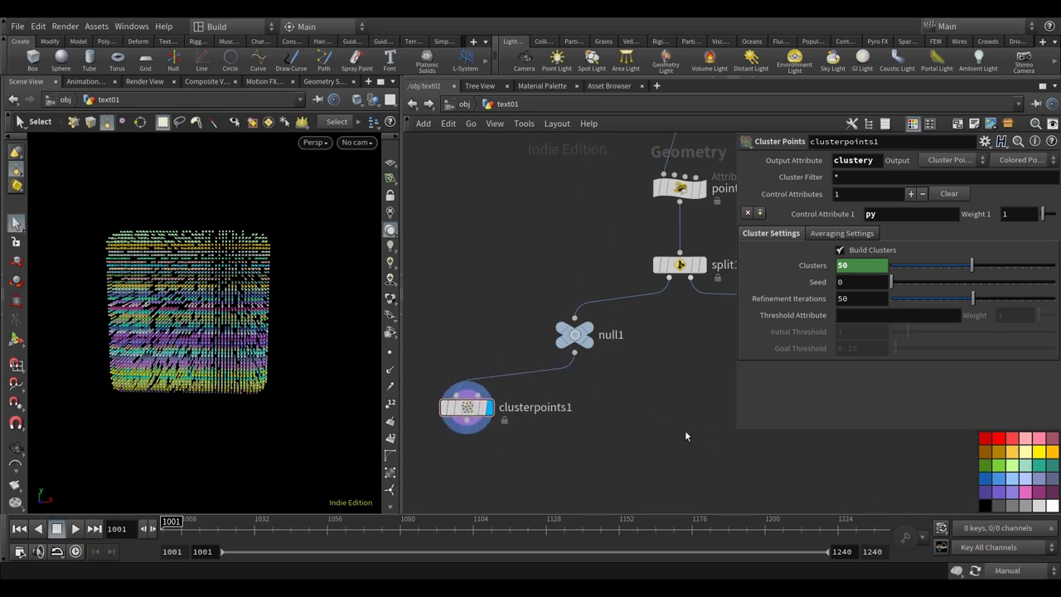
- Paste a copy of the Cluster Points node below null1, on the opposite side from the original
key(ctrl+v)
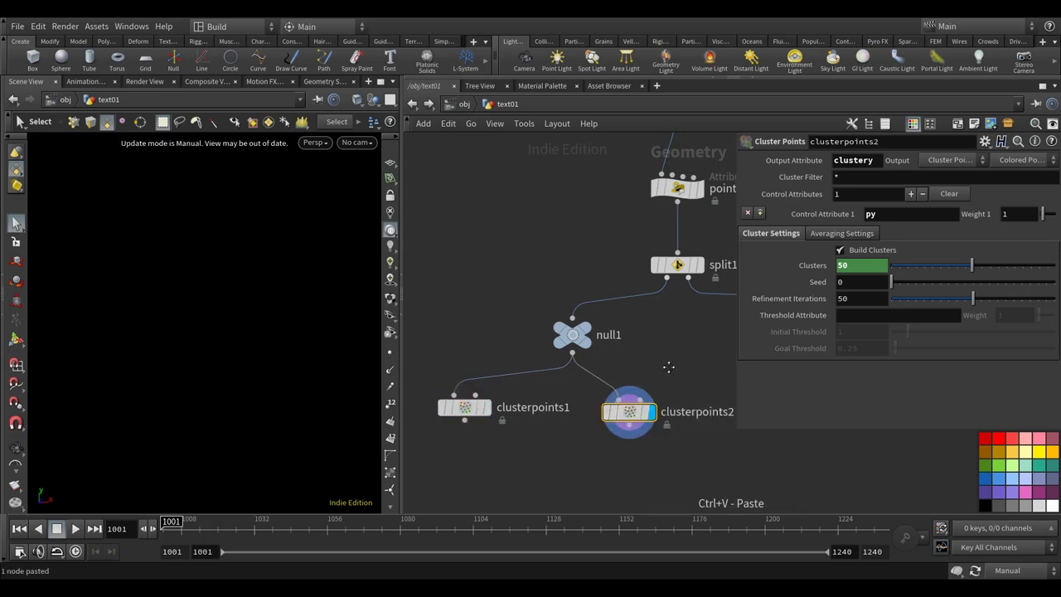
middle_drag(632, 411, 562, 421)
drag(562, 422, 624, 420)
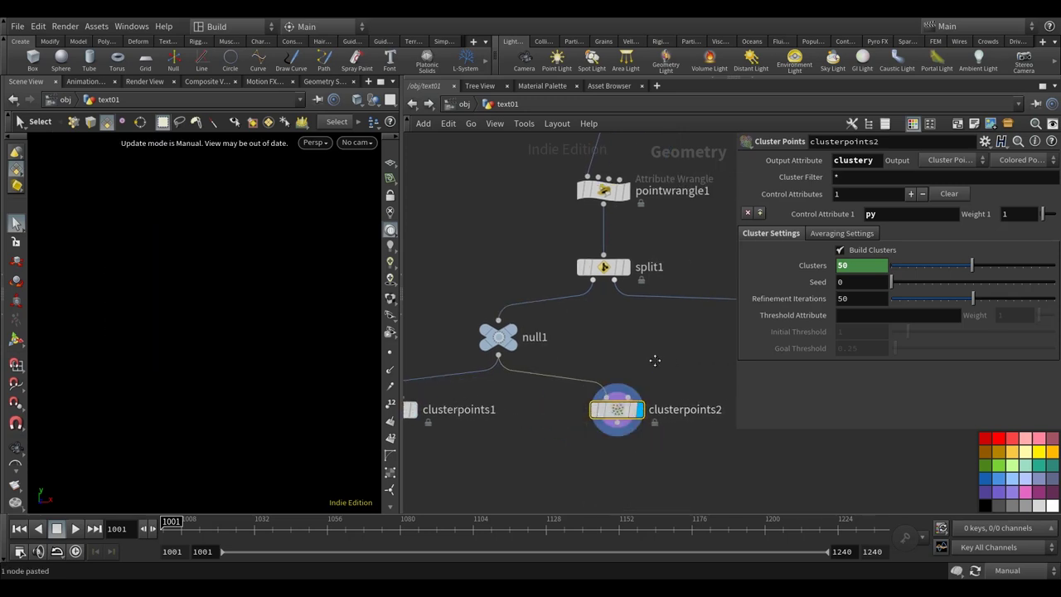
- Set the copied Cluster Points node's output attribute to clusterx and its control attribute to px
click(870, 161)
key(BackSpace)
text(x)
key(Tab)
key(BackSpace)
text(x)
key(Return)
scroll(625, 348, down, 3)
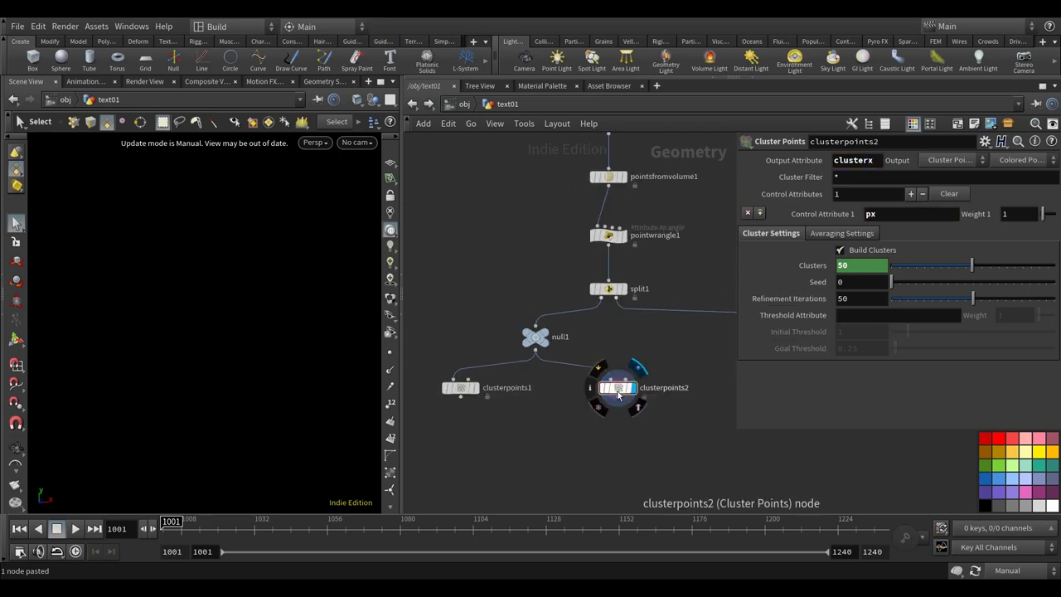
middle_drag(647, 344, 651, 349)
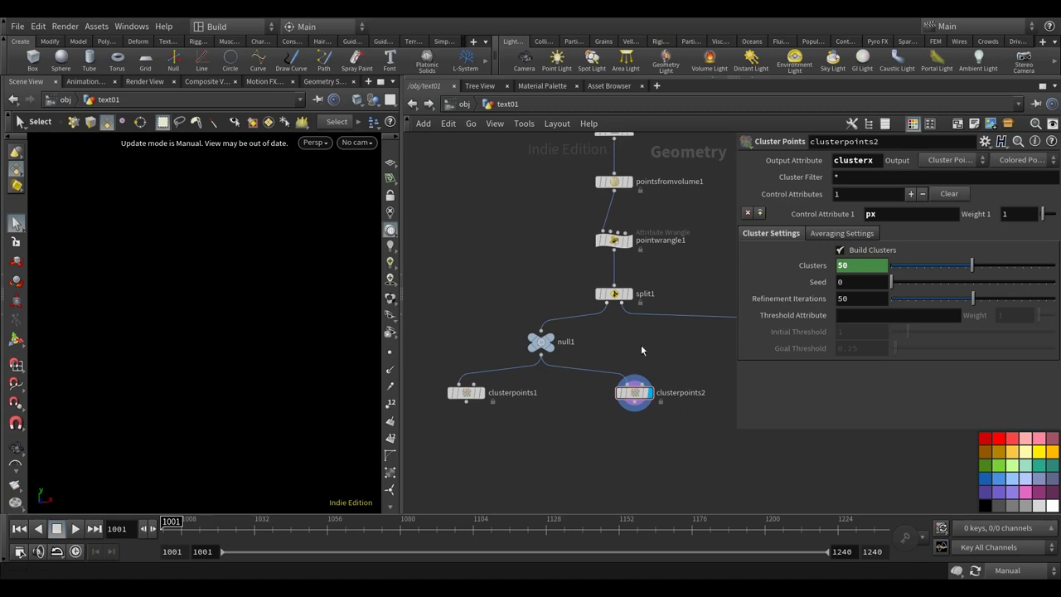
- Switch updating to Auto Update and inspect the X clusters from several angles
click(1007, 570)
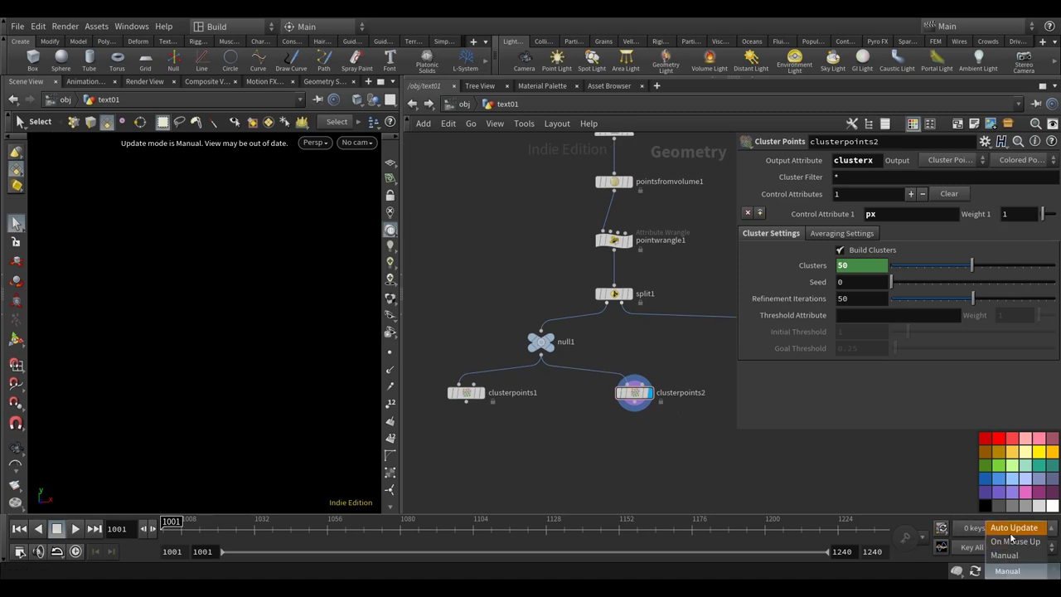
click(1012, 530)
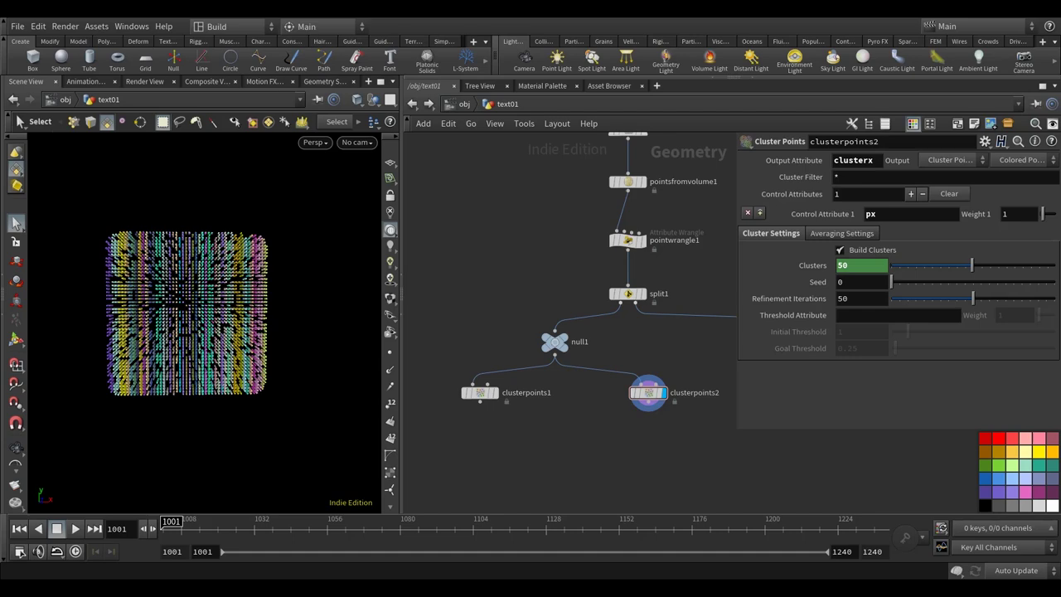
key(Escape)
drag(190, 344, 167, 246)
key(s)
key(Escape)
scroll(166, 246, up, 3)
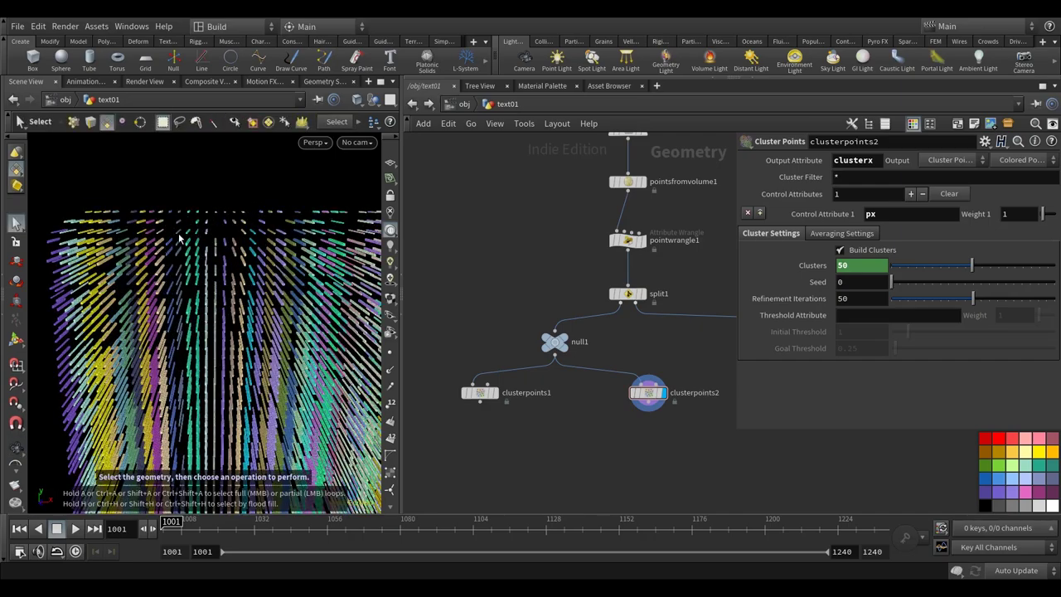
drag(167, 250, 217, 274)
key(s)
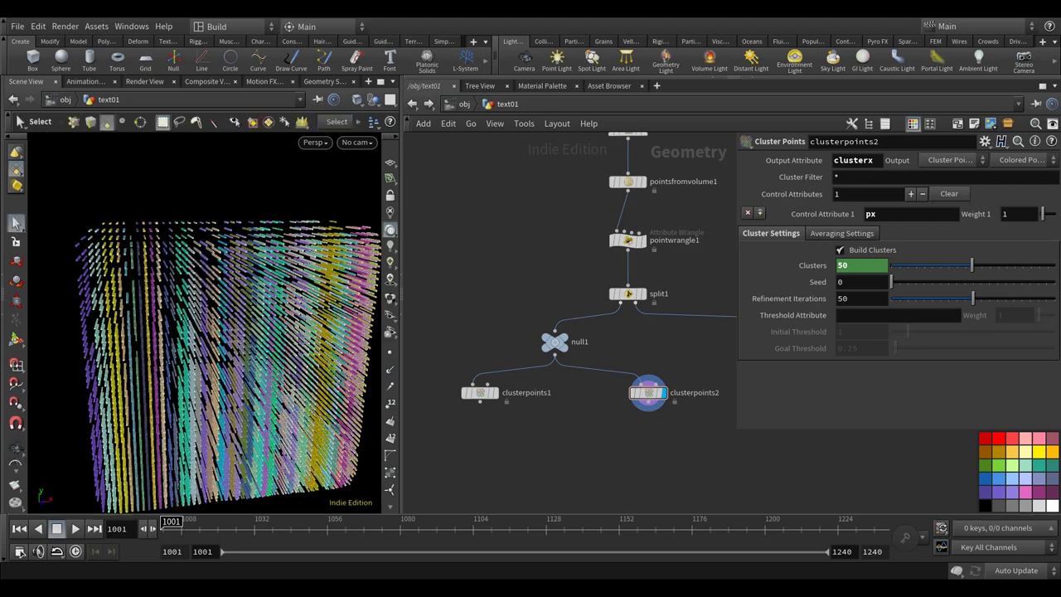
- Add a displayed Point Wrangle with clusterpoints1 as its first input and clusterpoints2 as its second, with updating on Manual
key(Tab)
text(pointwr)
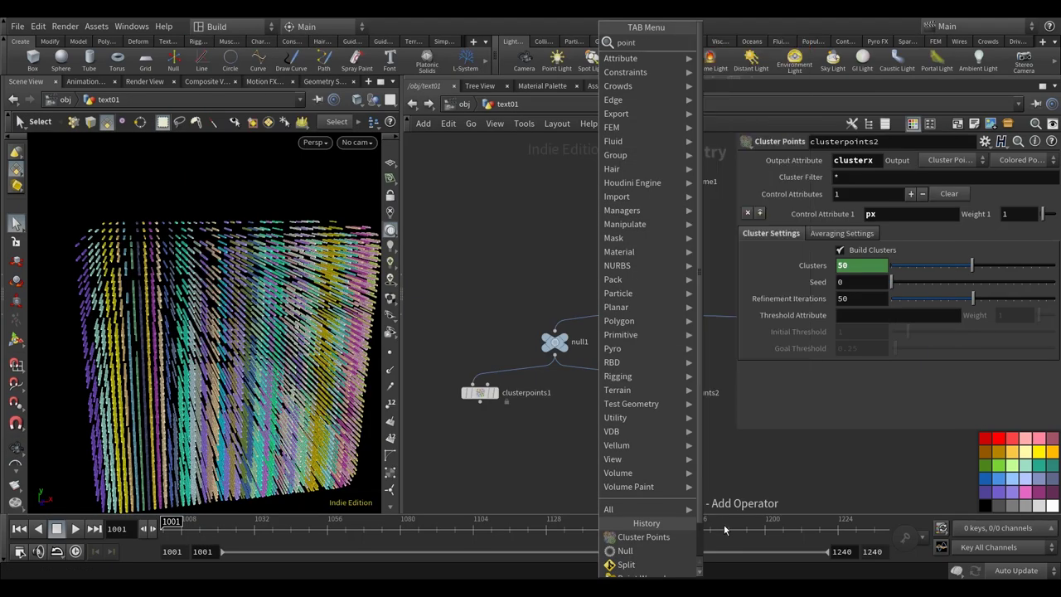
key(Return)
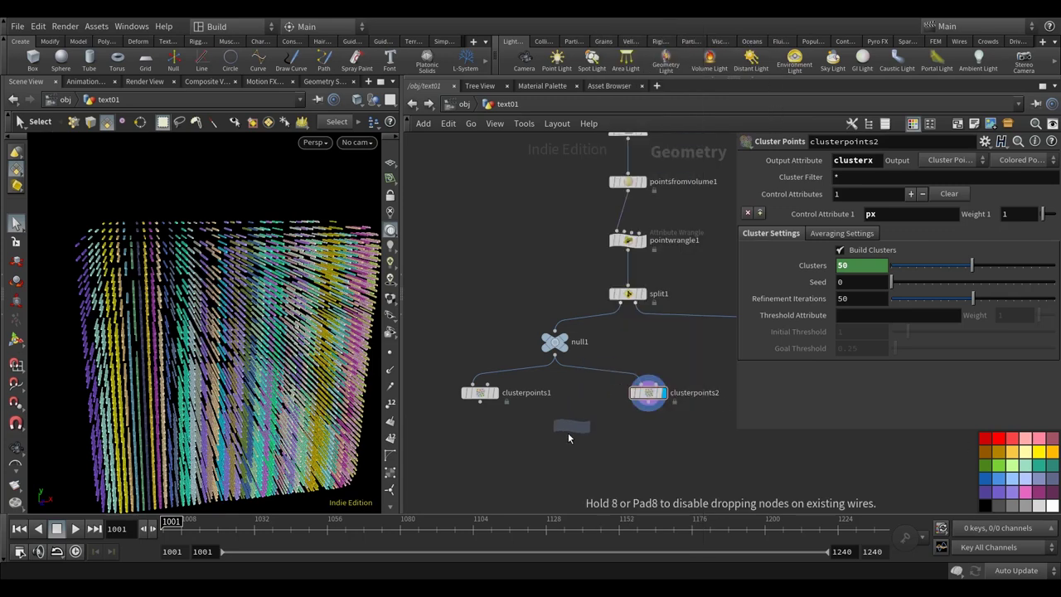
click(545, 438)
middle_drag(579, 431, 567, 361)
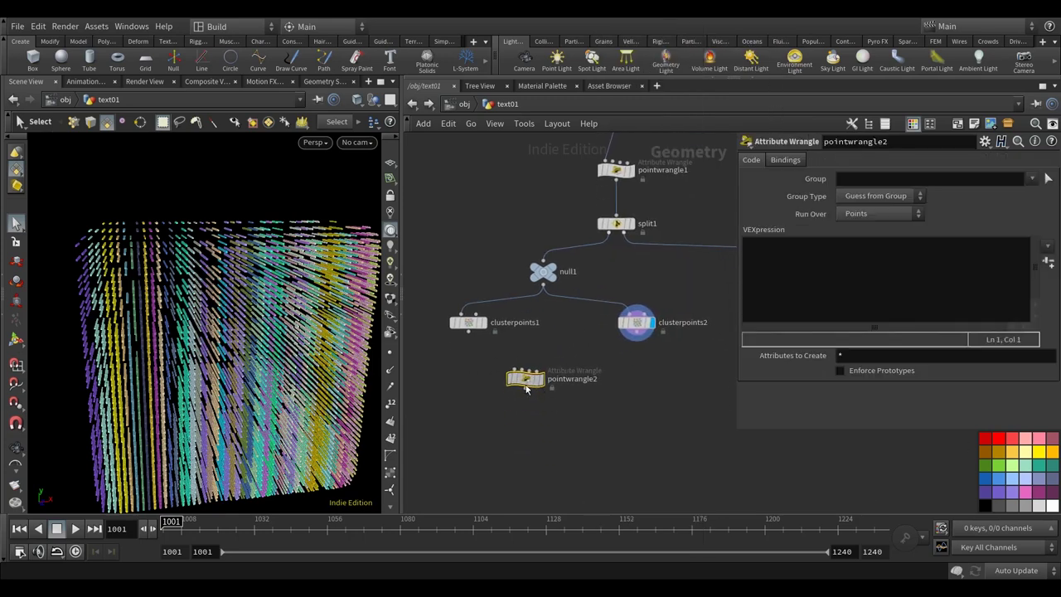
click(468, 330)
click(478, 403)
middle_drag(518, 407, 512, 412)
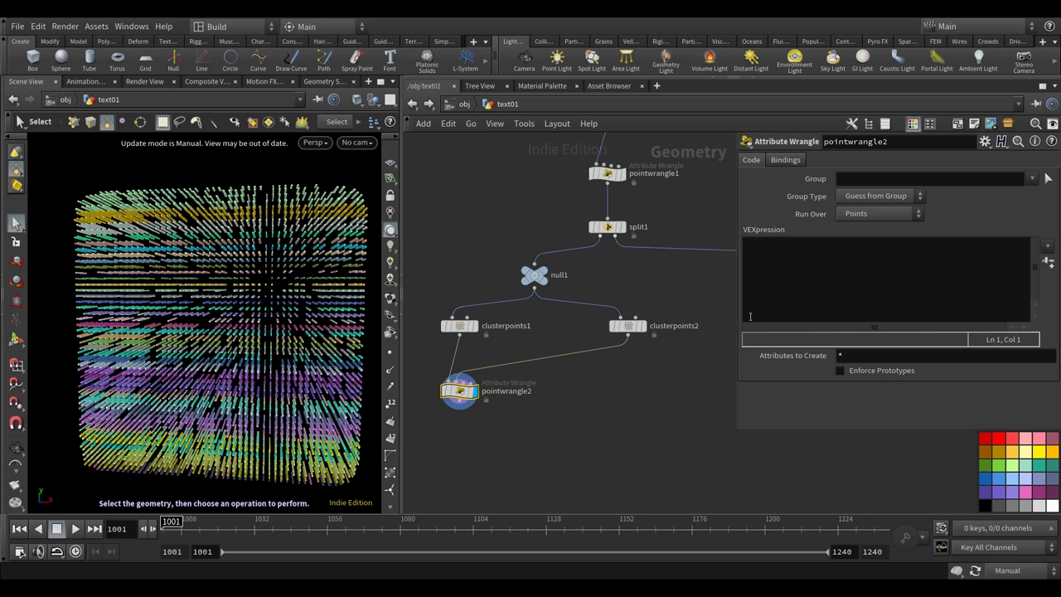
click(766, 284)
text(i)
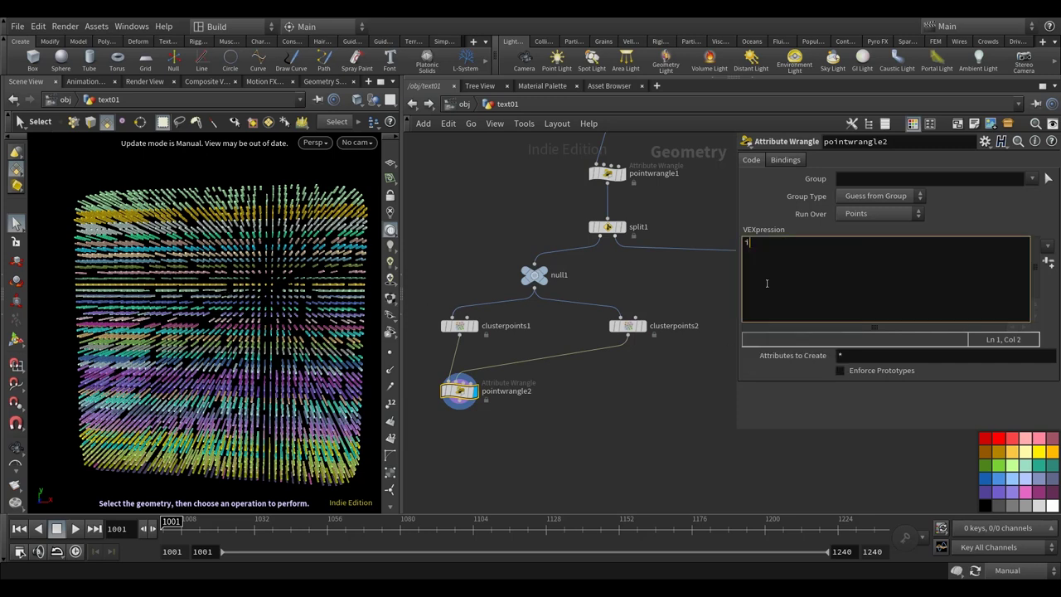
text(@cluster = i@clustery *)
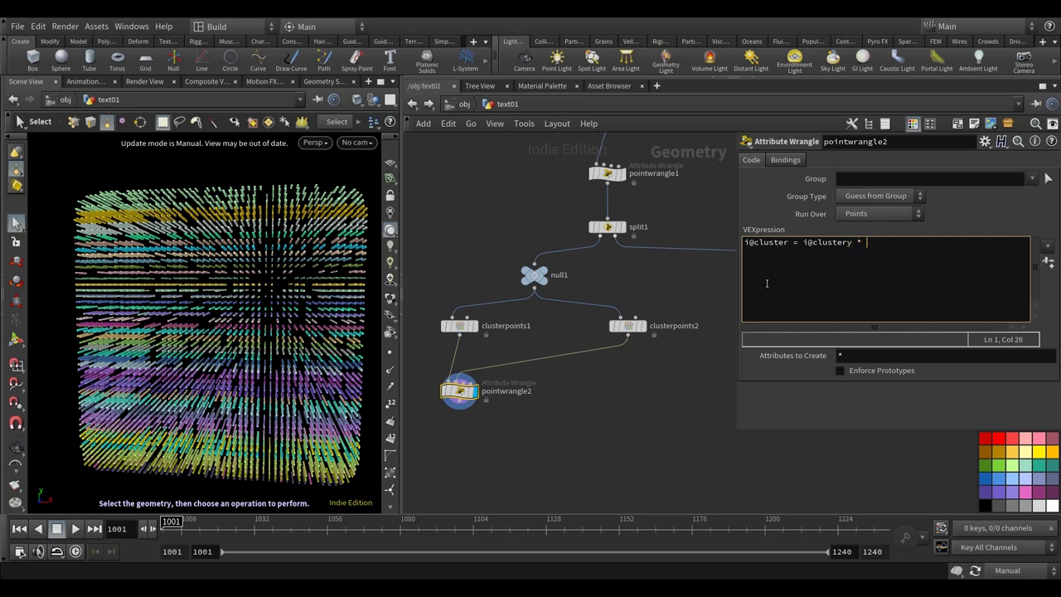
text(ch())
text(number") +)
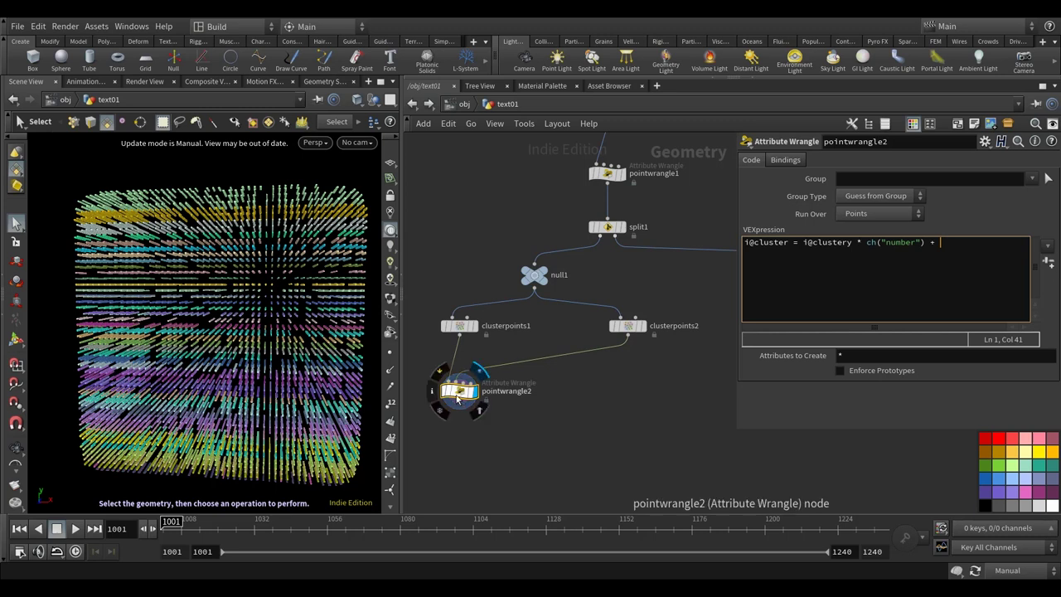
mouse_move(638, 332)
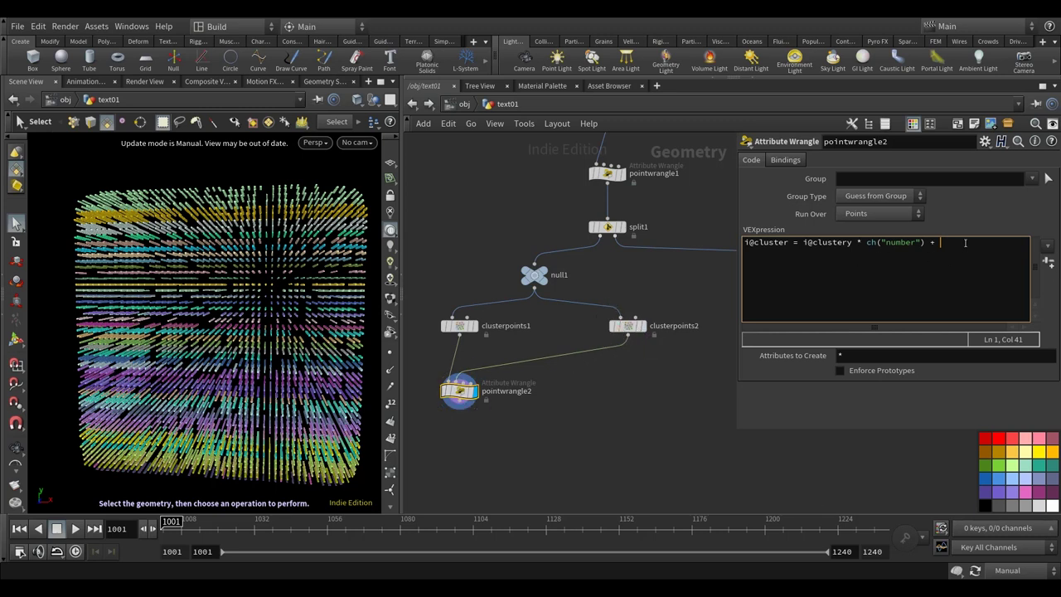
text(oint)
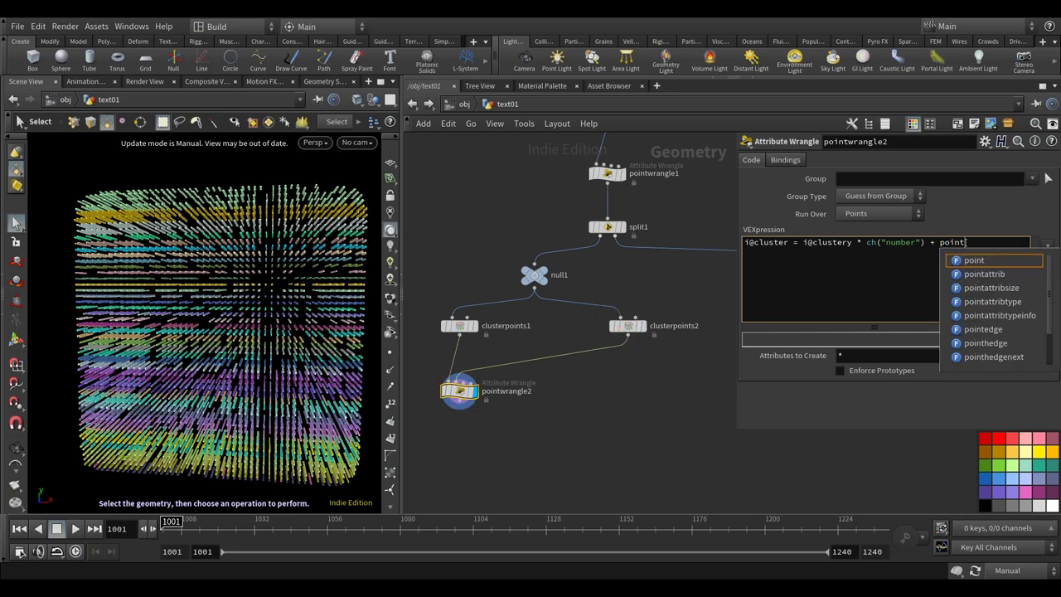
text((1)
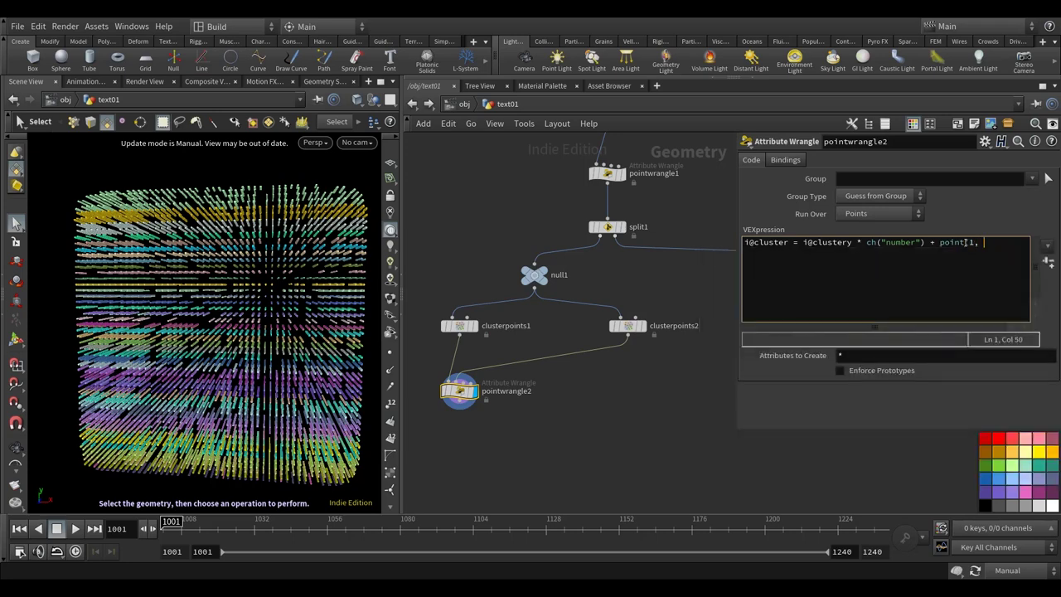
text(, "clusterx", @ptnum)
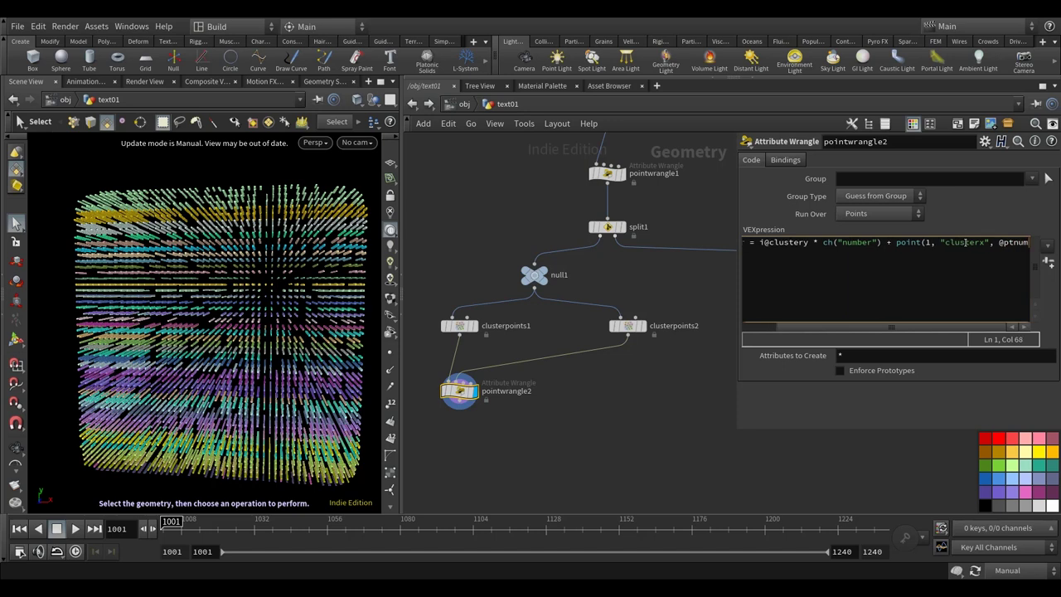
text();)
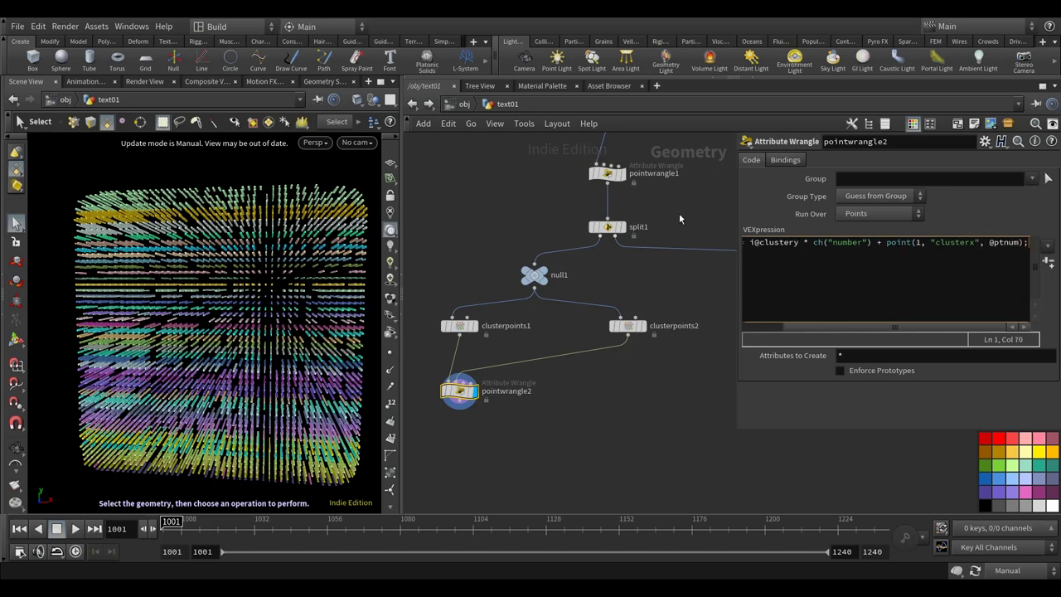
drag(736, 271, 687, 279)
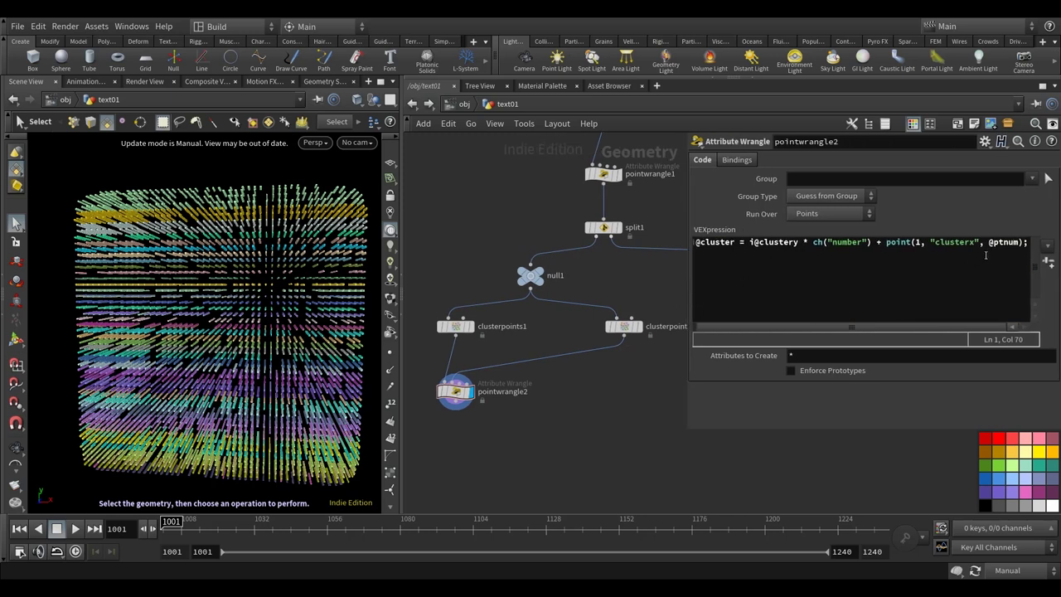
click(1048, 263)
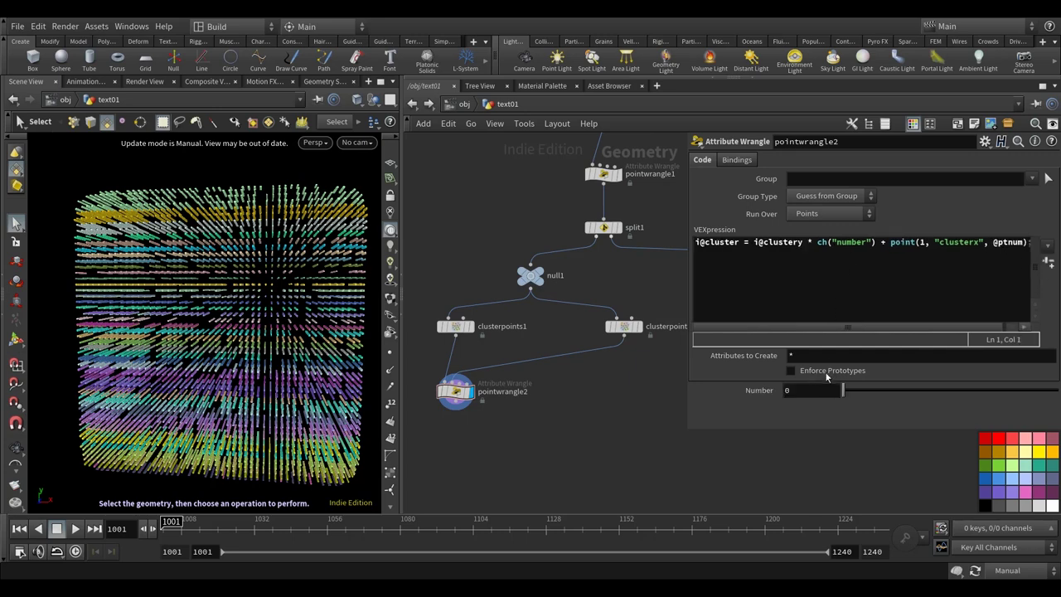
- Set pointwrangle2's Number parameter to the expression 1/ch("../volumevop1/unit")+10, based on the cluster count of clusterpoints1
middle_drag(633, 399, 623, 409)
click(447, 337)
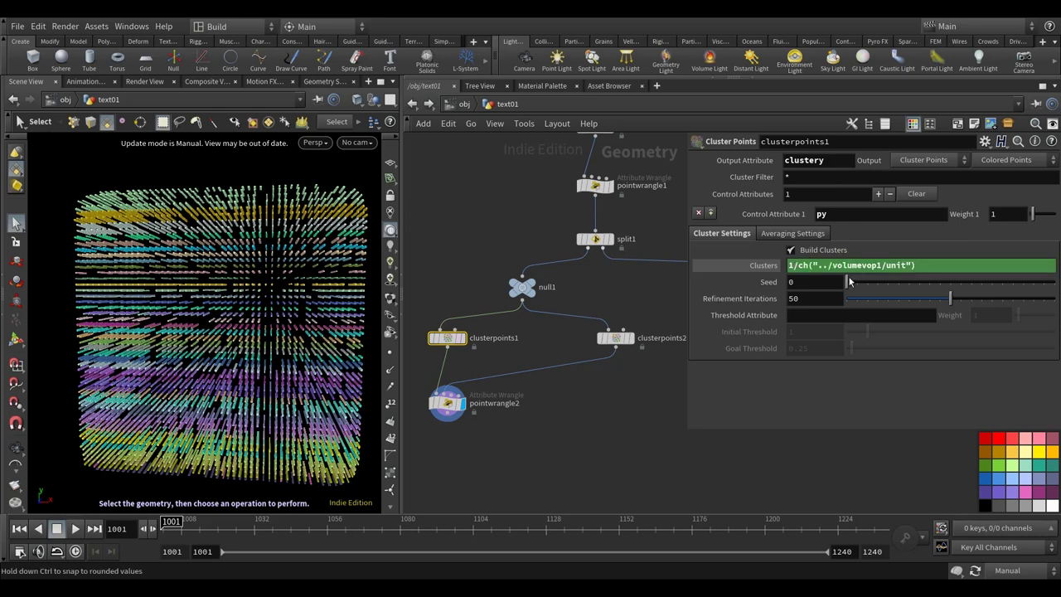
middle_drag(641, 410, 656, 398)
click(461, 391)
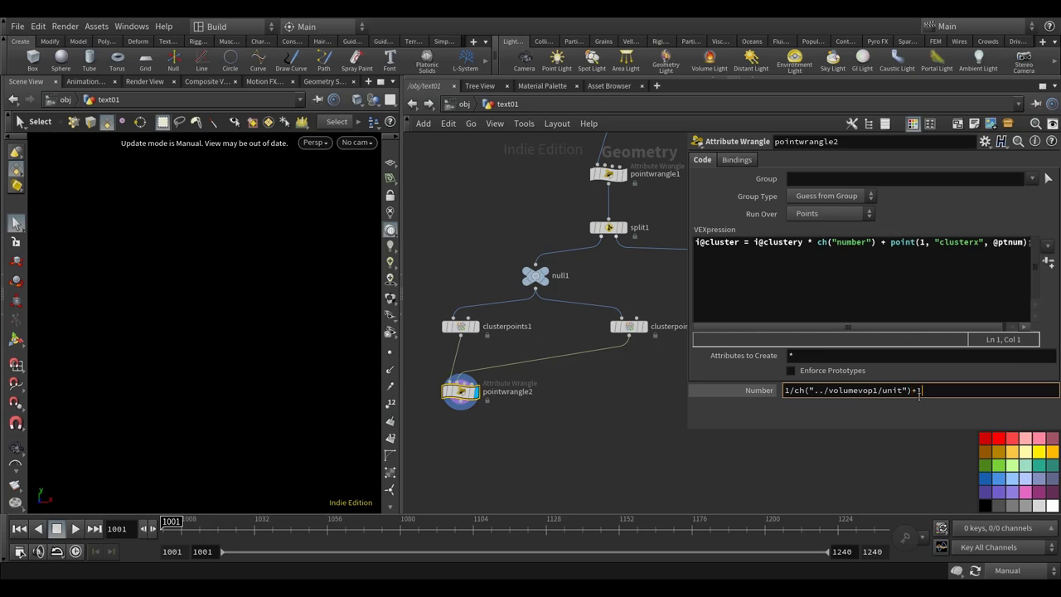
key(Return)
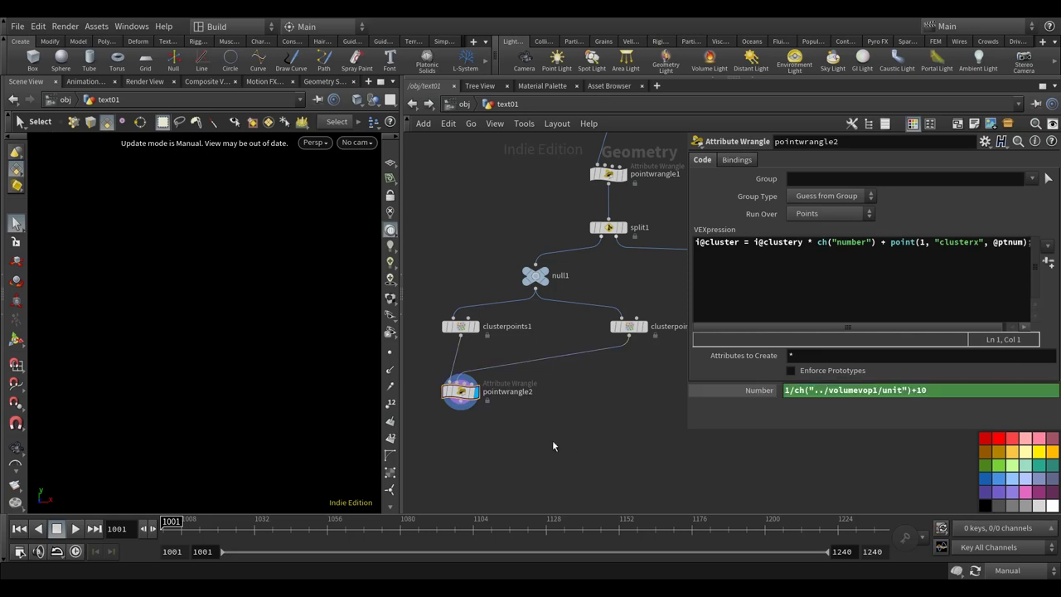
middle_drag(558, 445, 580, 431)
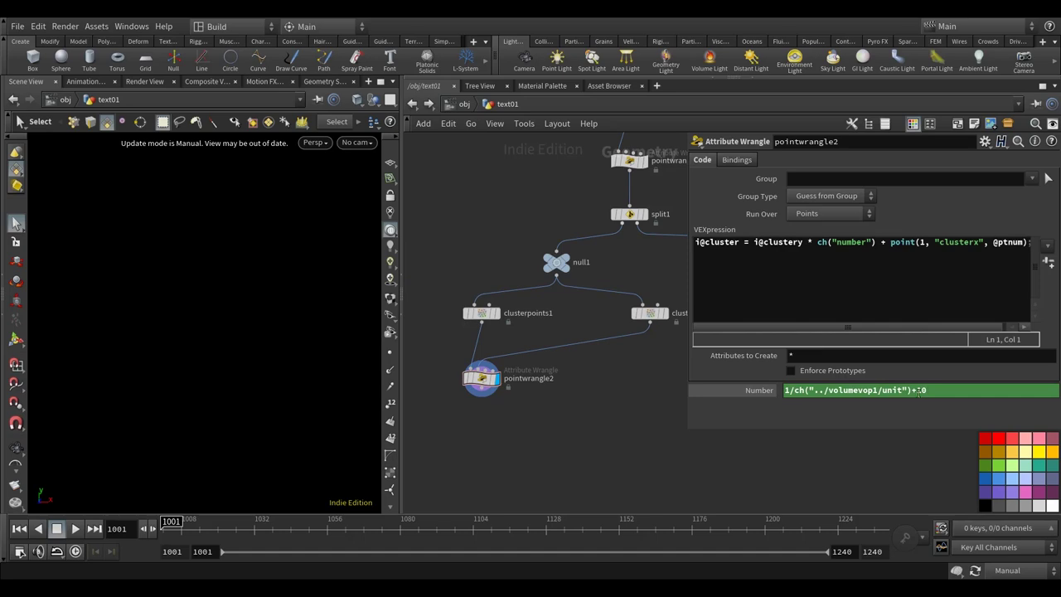
- Add a Color node fed by pointwrangle2 and make it the displayed node
middle_drag(547, 393, 581, 385)
key(Tab)
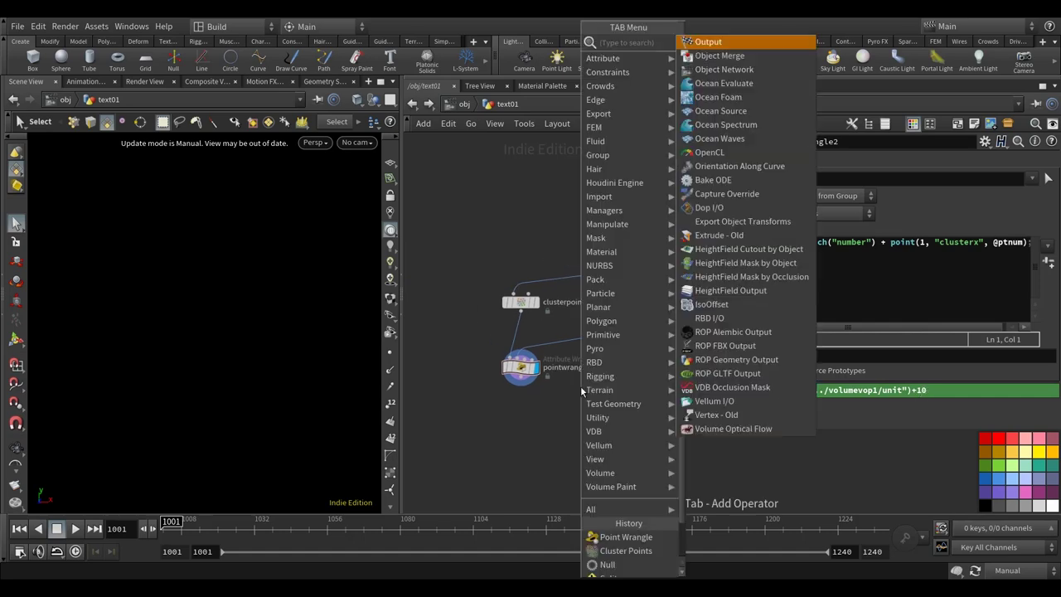
text(color)
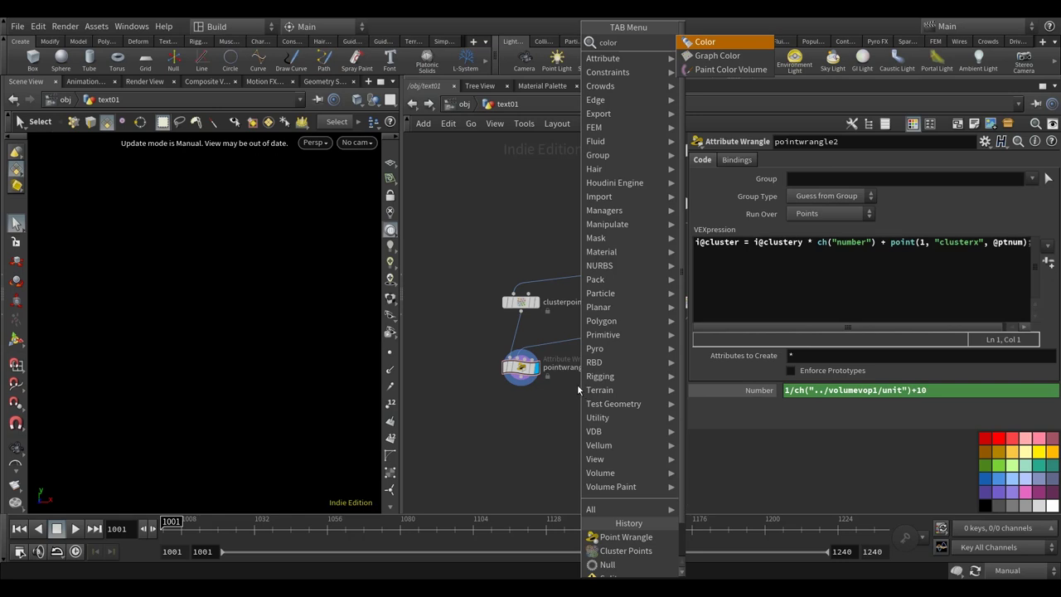
key(Return)
click(474, 418)
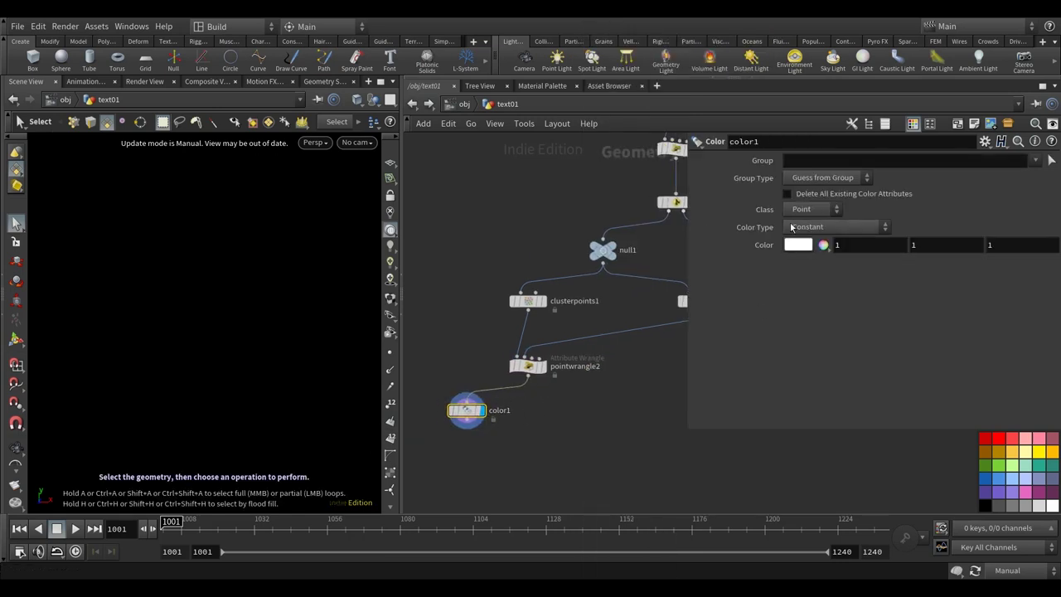
- Set the Color node's color type to Random from Attribute, using the attribute cluster
click(809, 228)
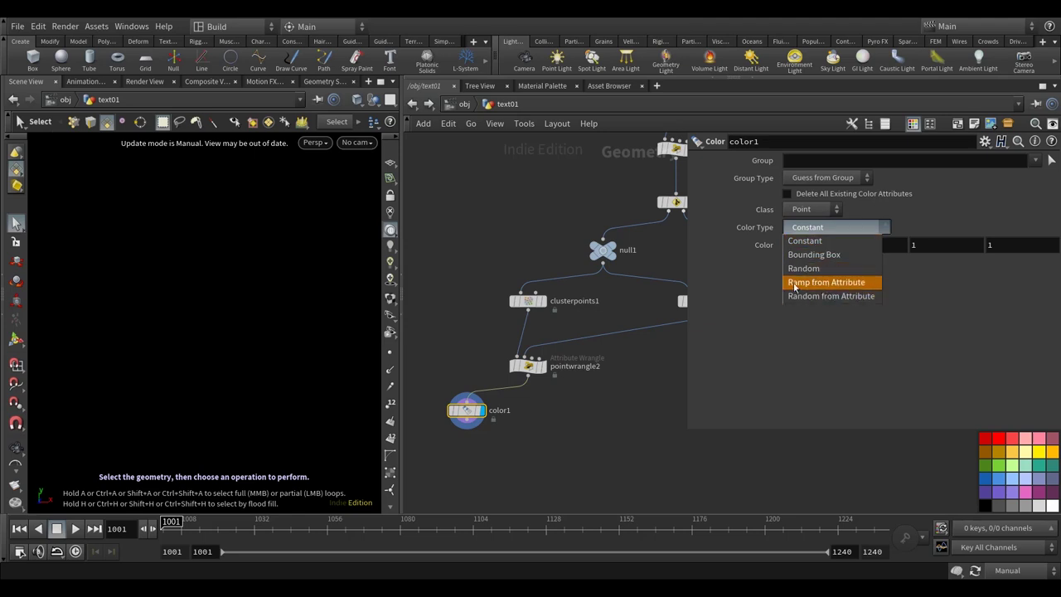
click(825, 283)
click(827, 227)
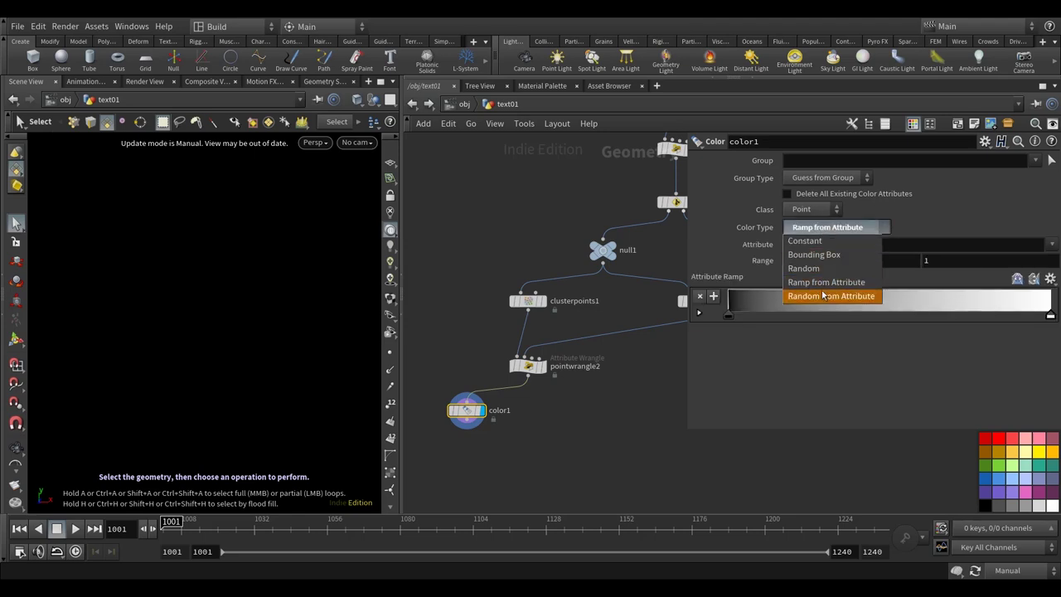
click(826, 297)
click(807, 260)
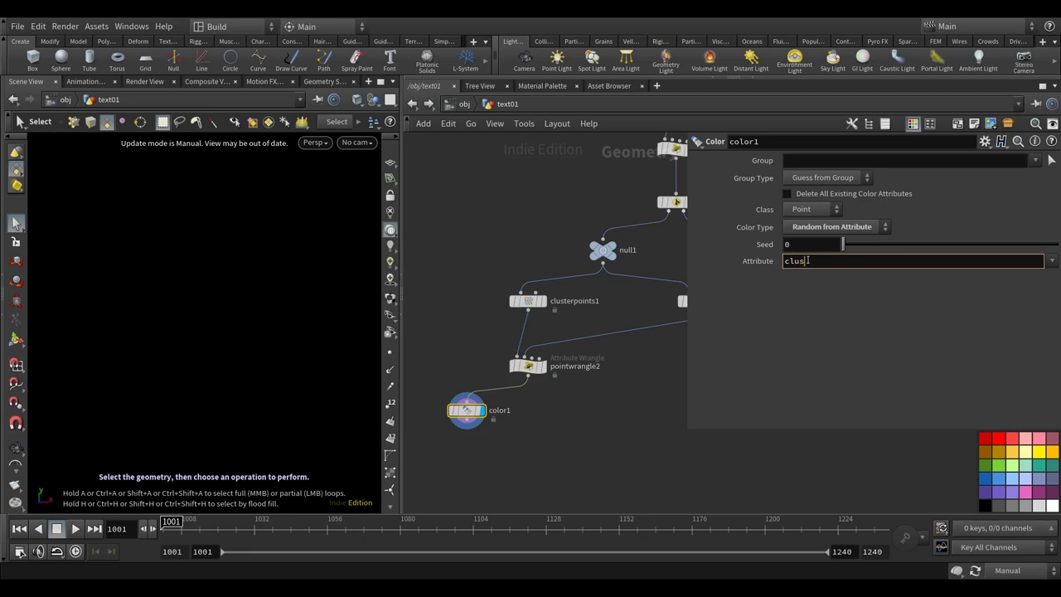
text(cluster)
key(Return)
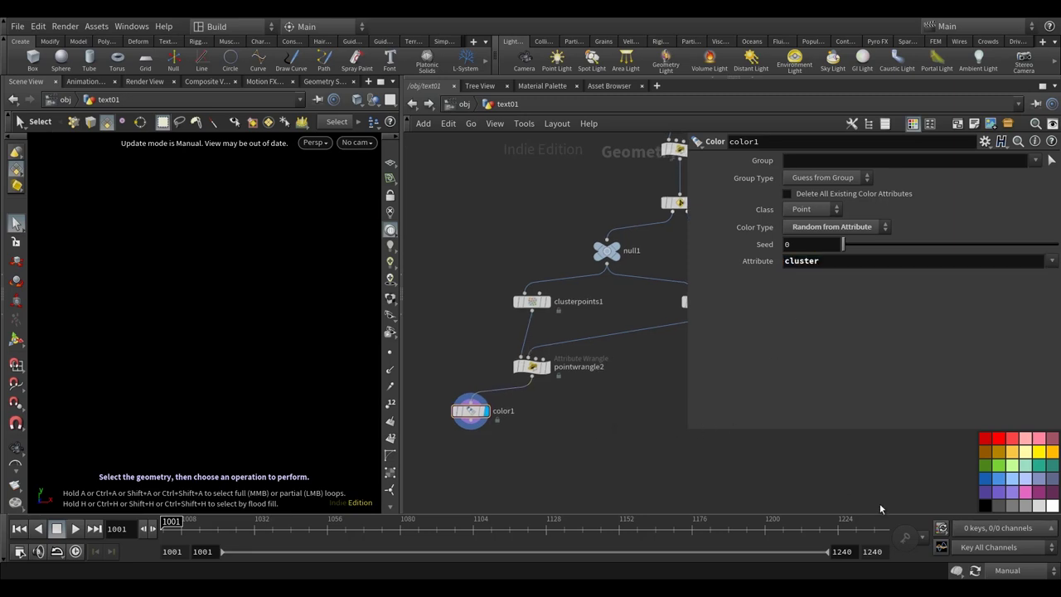
- Display pointwrangle2 with updating on Manual and wrap ch("number") in int() in its VEX expression
click(1008, 570)
click(1005, 554)
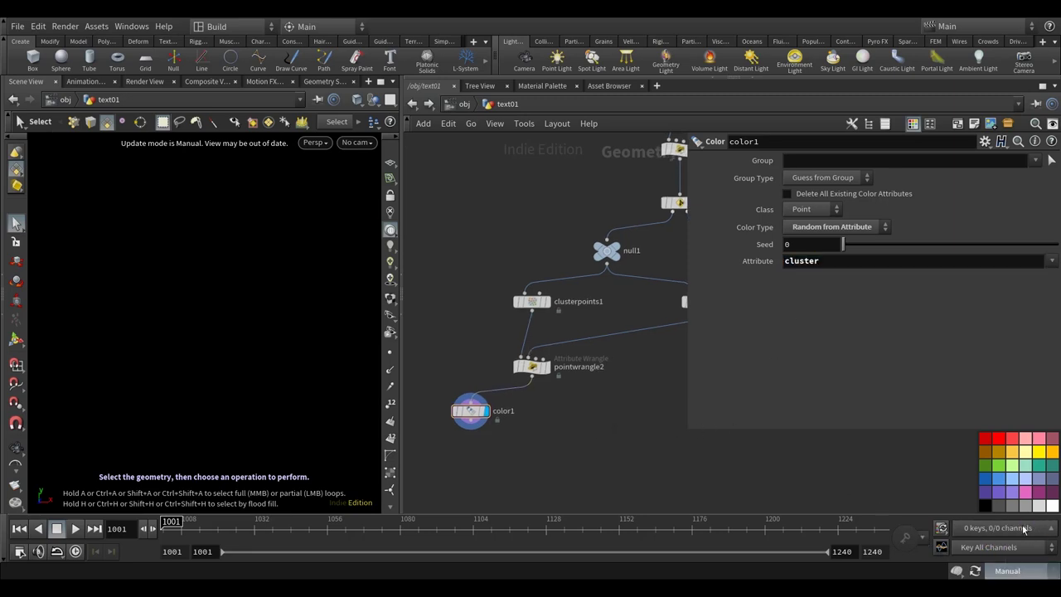
click(531, 366)
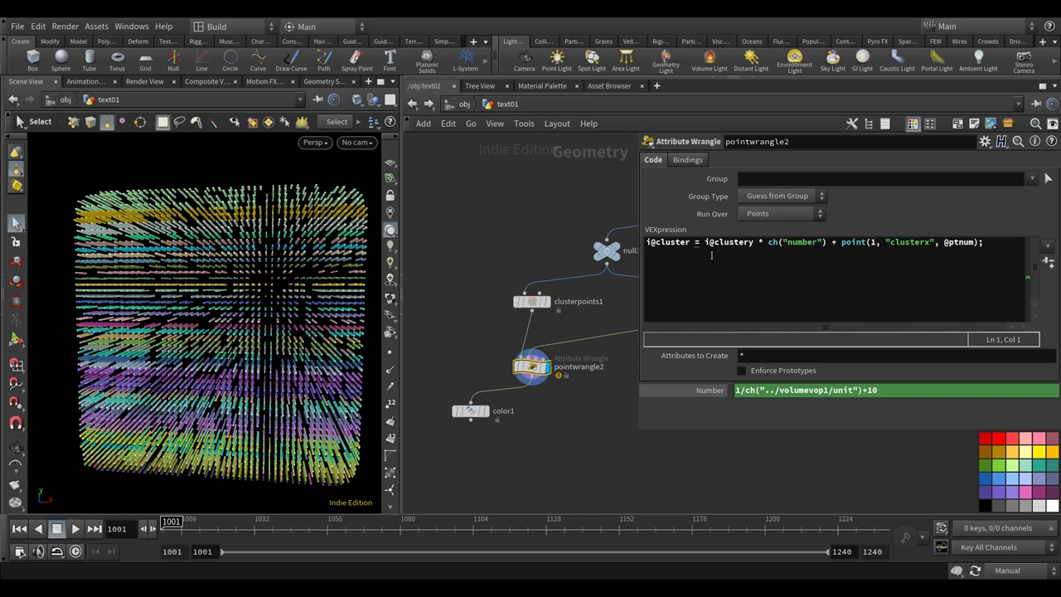
click(769, 242)
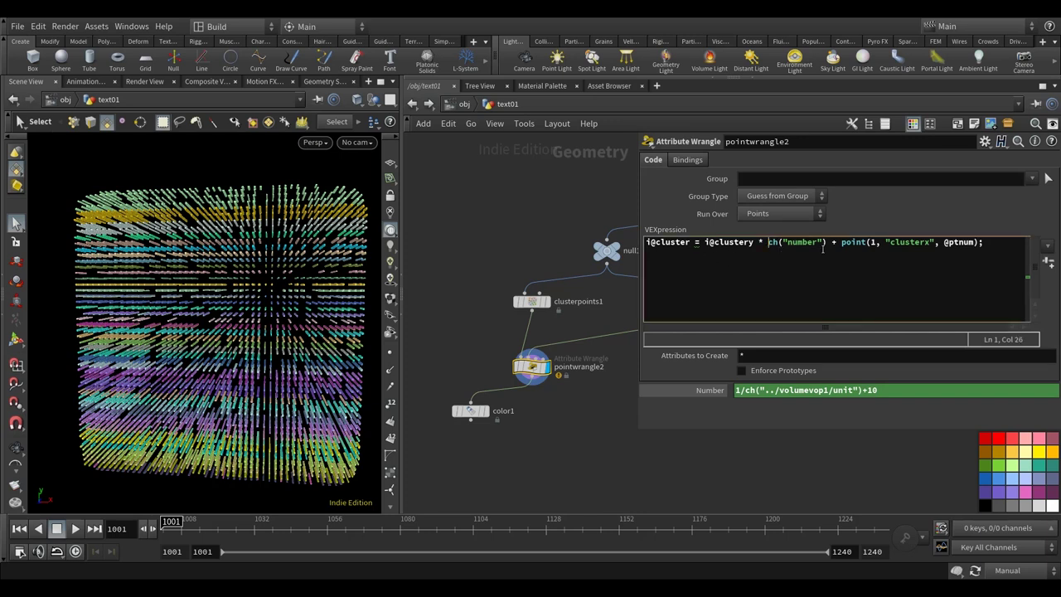
text(int()
key(Right)
key(Right)
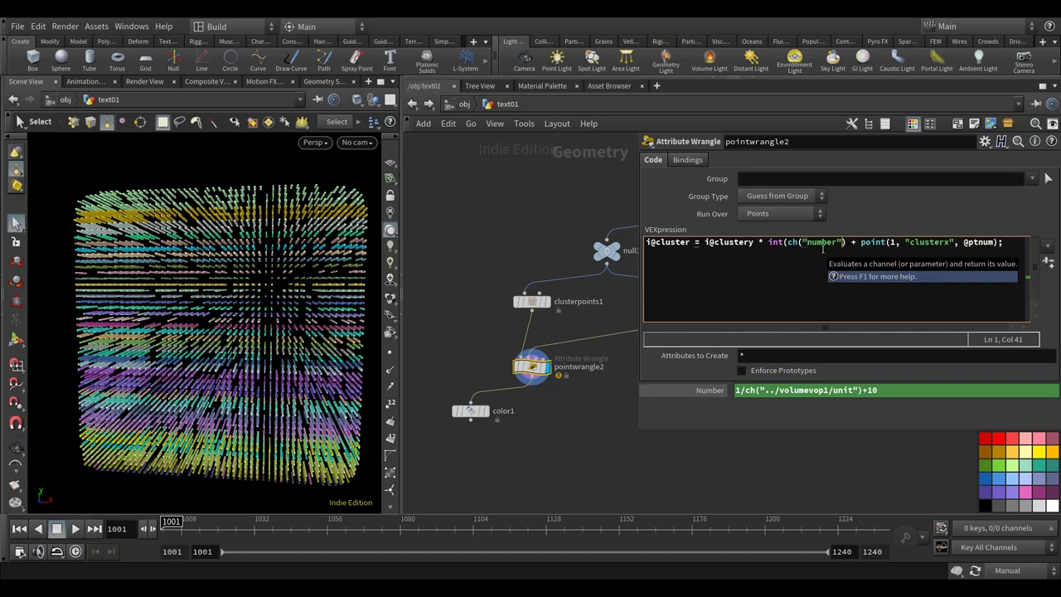
text())
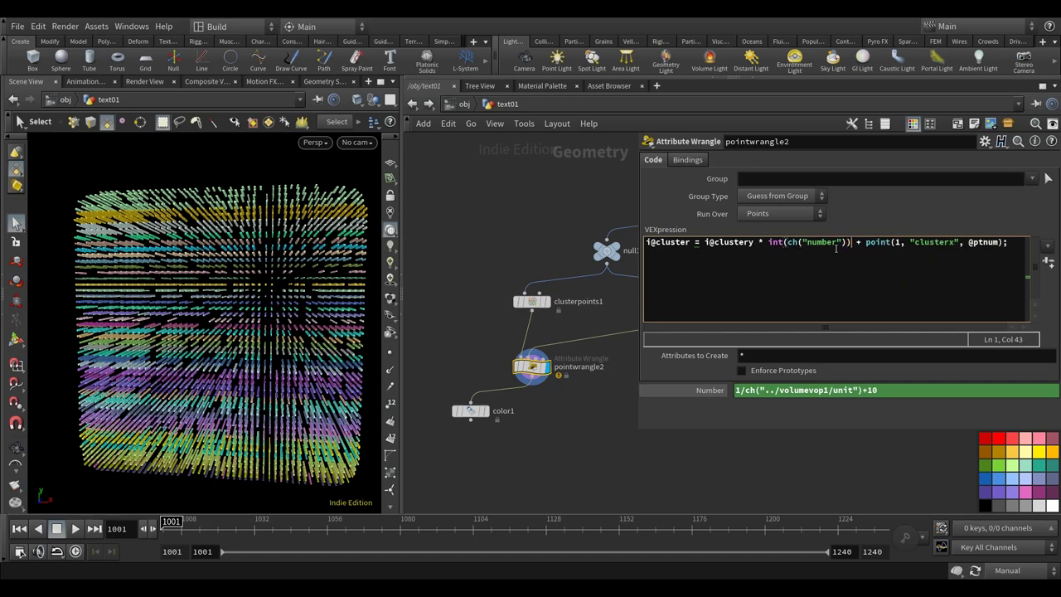
middle_drag(559, 449, 559, 448)
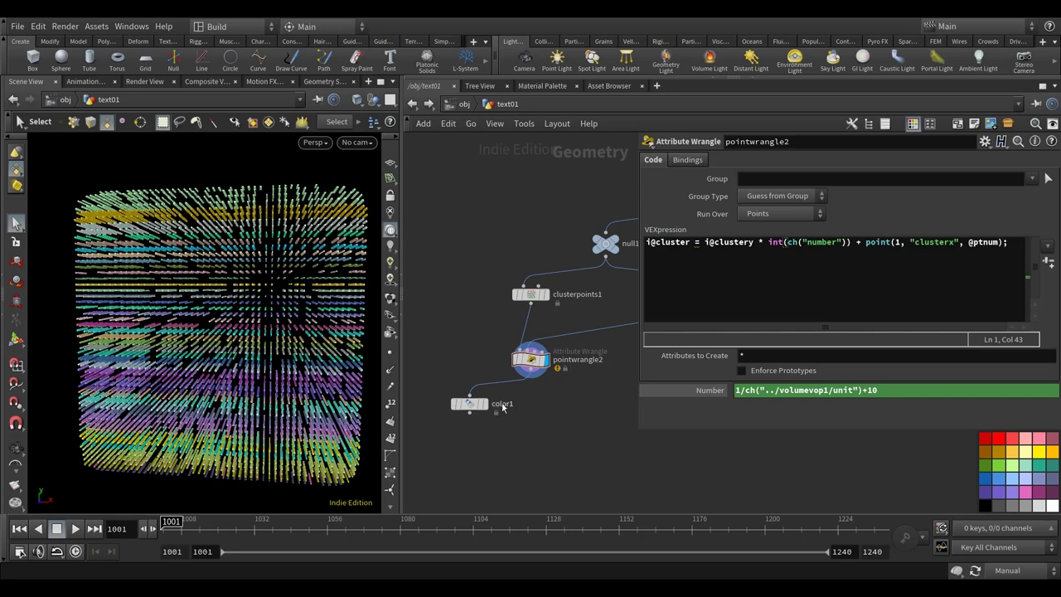
- Display color1, switch updating to Auto Update, and inspect the randomly coloured clusters
click(470, 402)
click(1013, 571)
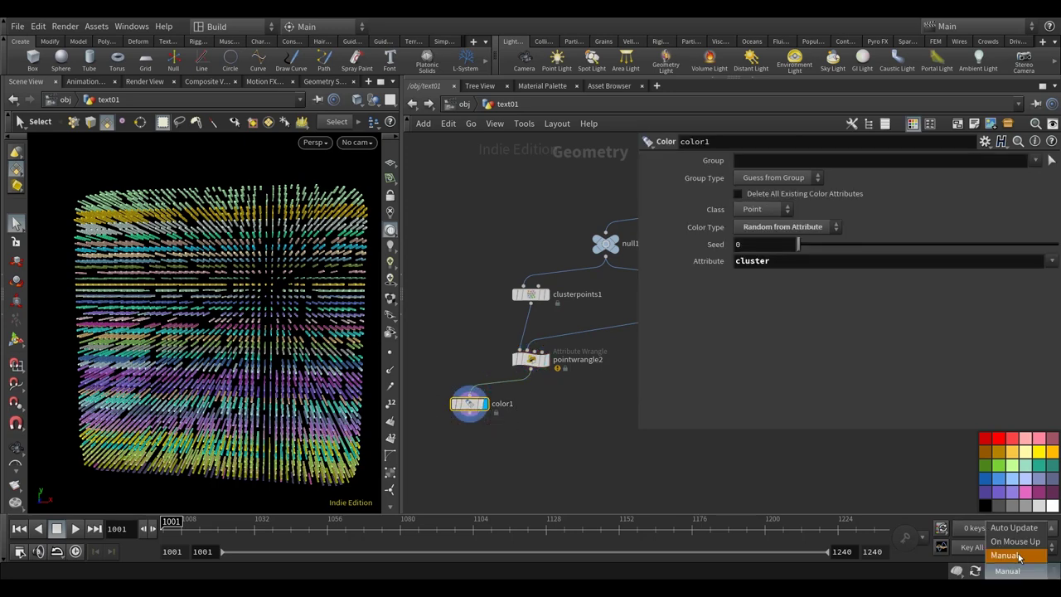
click(1019, 530)
key(Escape)
drag(273, 365, 232, 369)
key(s)
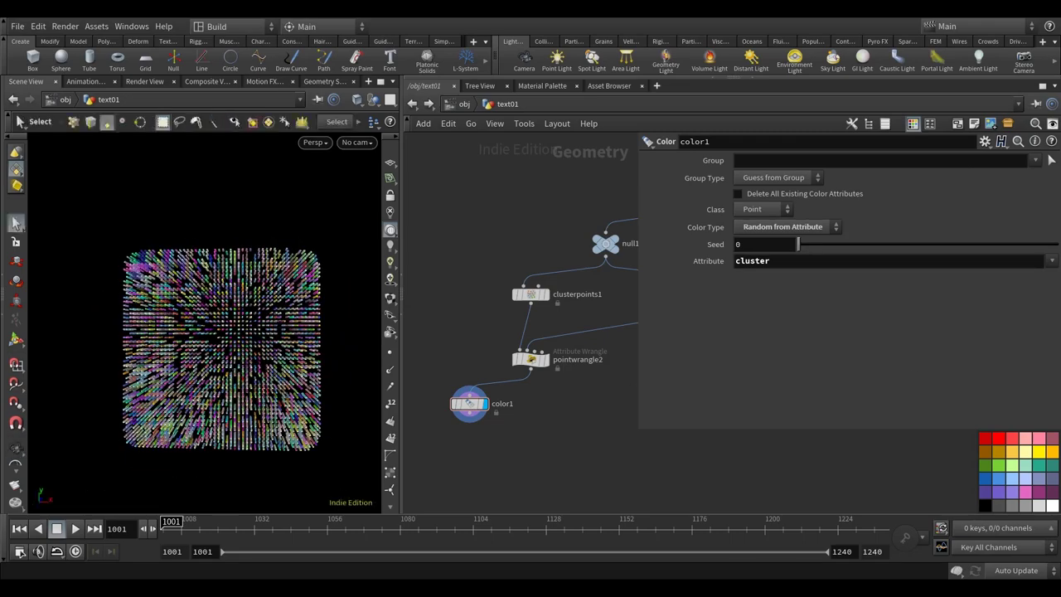
- Add a For-Each Connected Piece loop below pointwrangle2 and delete the Connectivity node that comes with it
middle_drag(447, 400, 453, 340)
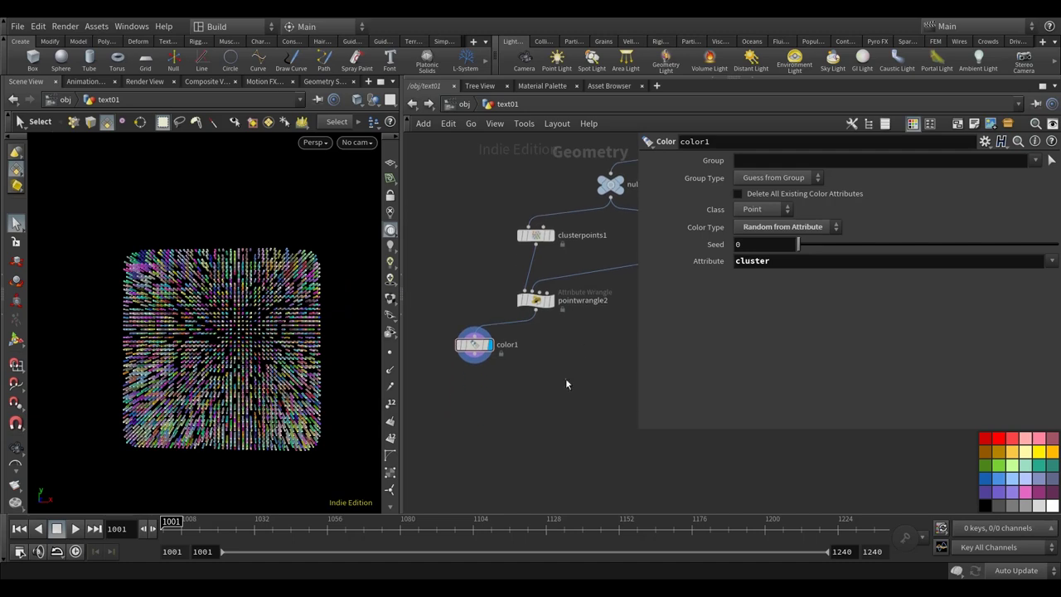
key(Tab)
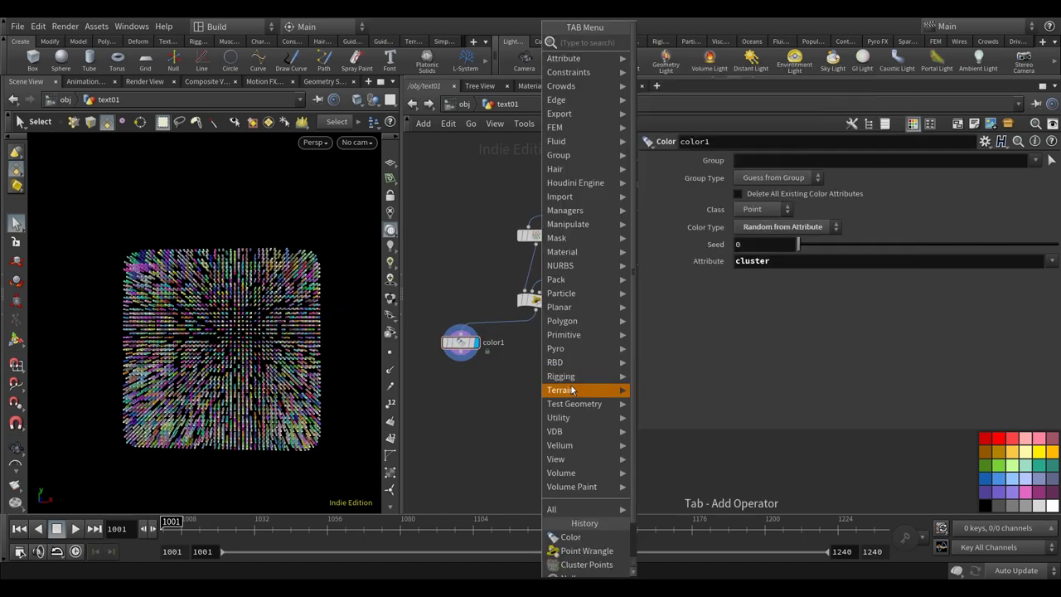
text(for)
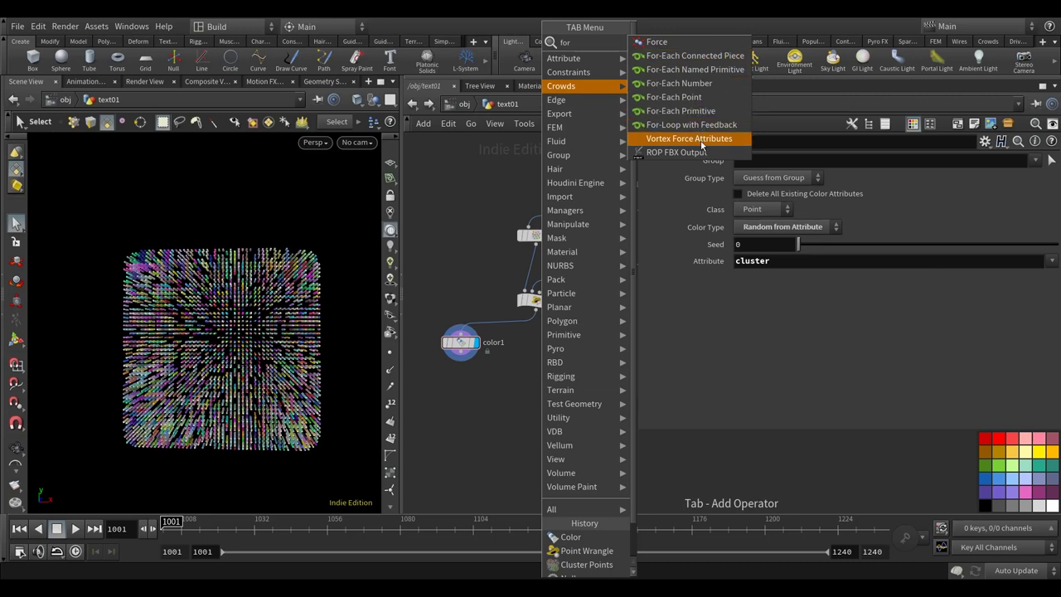
click(711, 70)
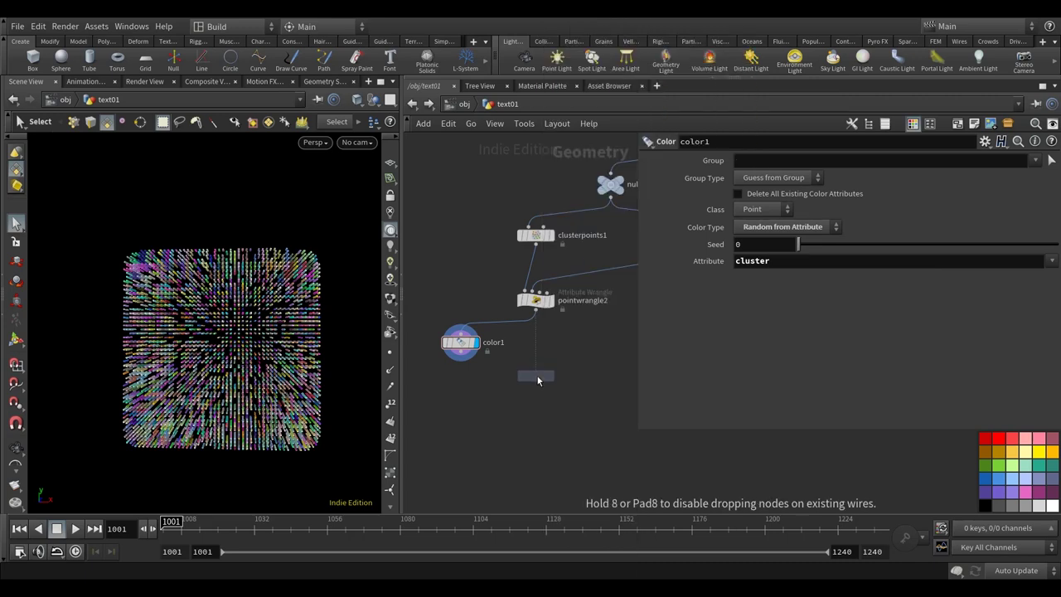
click(531, 373)
key(Delete)
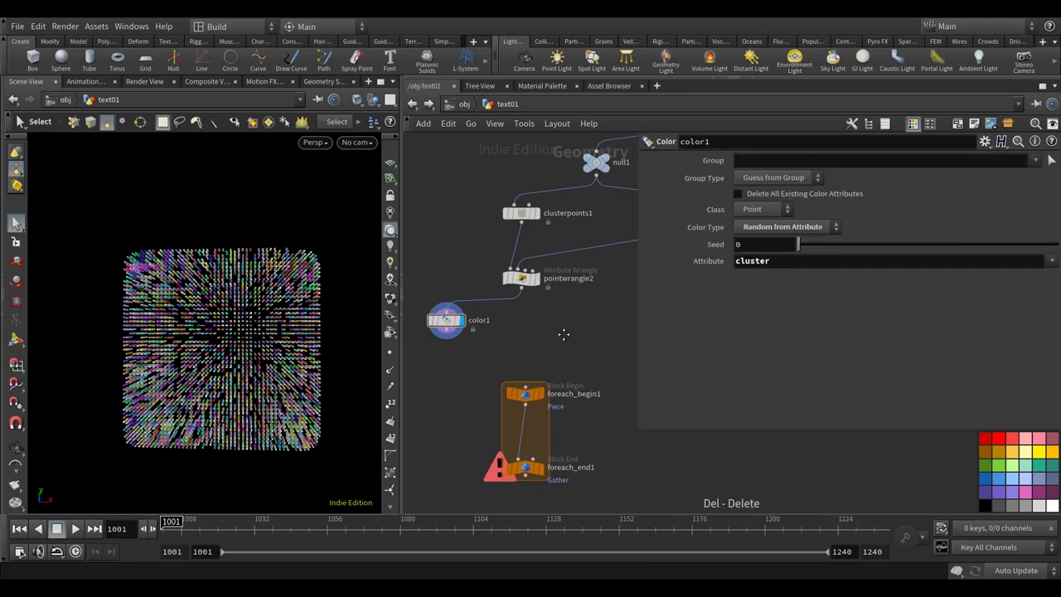
- Wire pointwrangle2 into foreach_begin1 and place both loop nodes beneath it
click(531, 389)
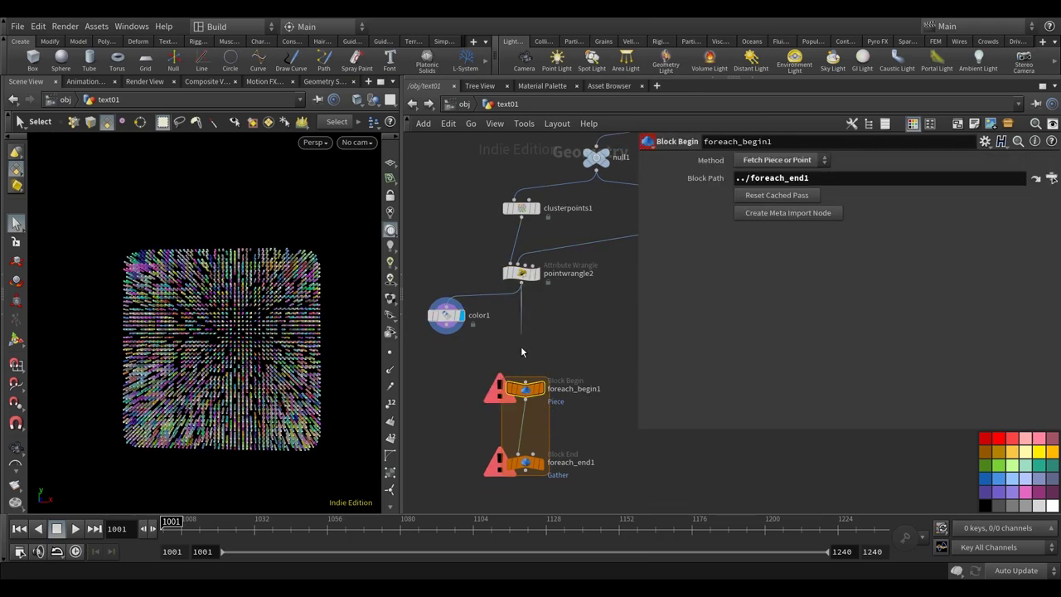
drag(529, 388, 516, 347)
drag(524, 462, 513, 460)
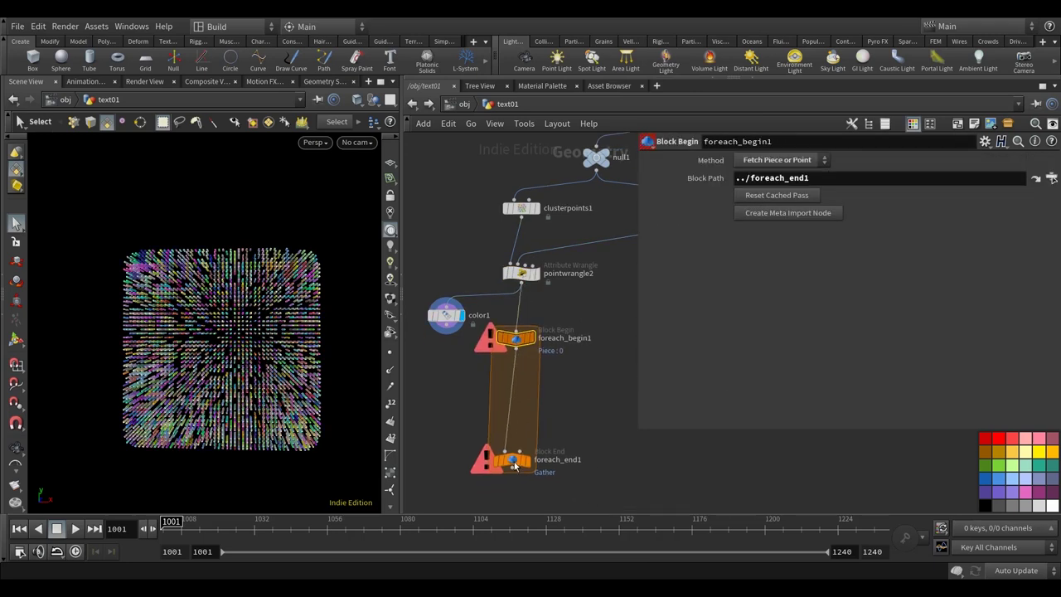
- Set foreach_end1's piece elements to Points and its piece attribute to cluster
click(760, 195)
click(754, 209)
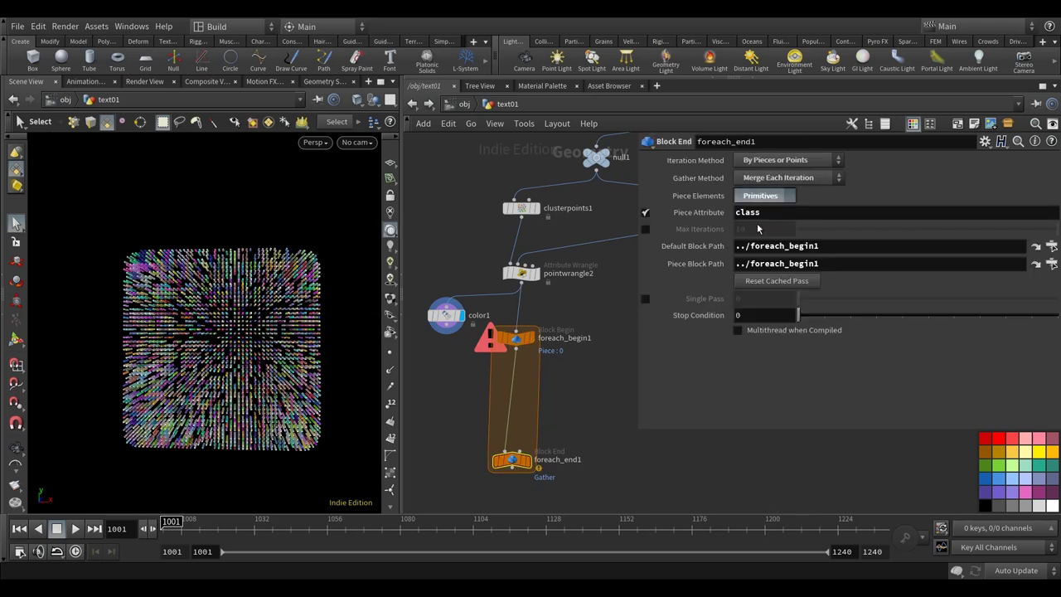
drag(761, 212, 695, 229)
text(cluster)
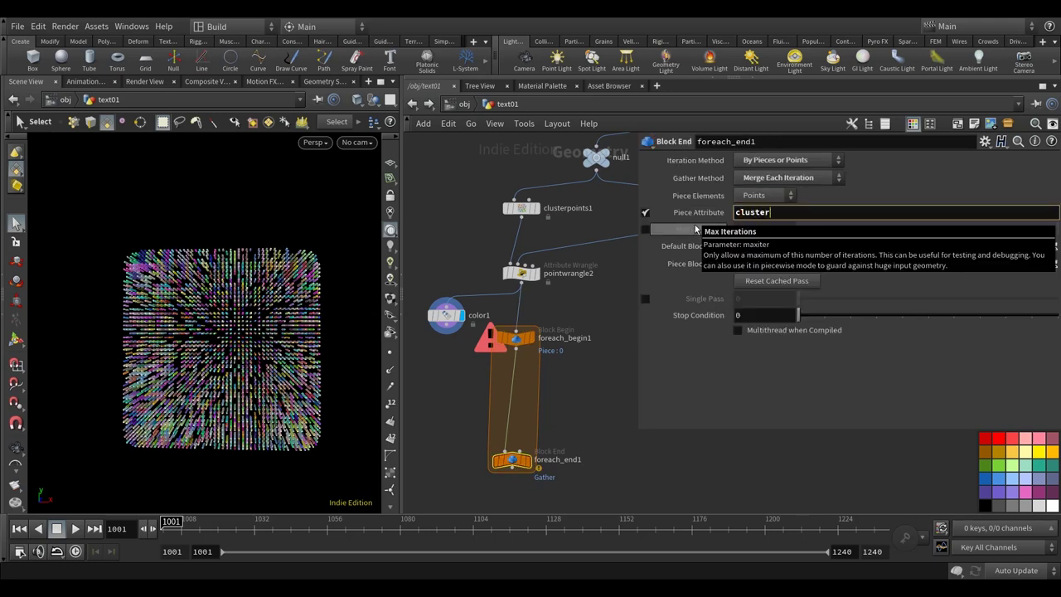
key(Return)
- Align the loop nodes under pointwrangle2 with more room between them and display foreach_begin1
middle_drag(593, 355, 573, 318)
drag(562, 448, 502, 300)
click(502, 298)
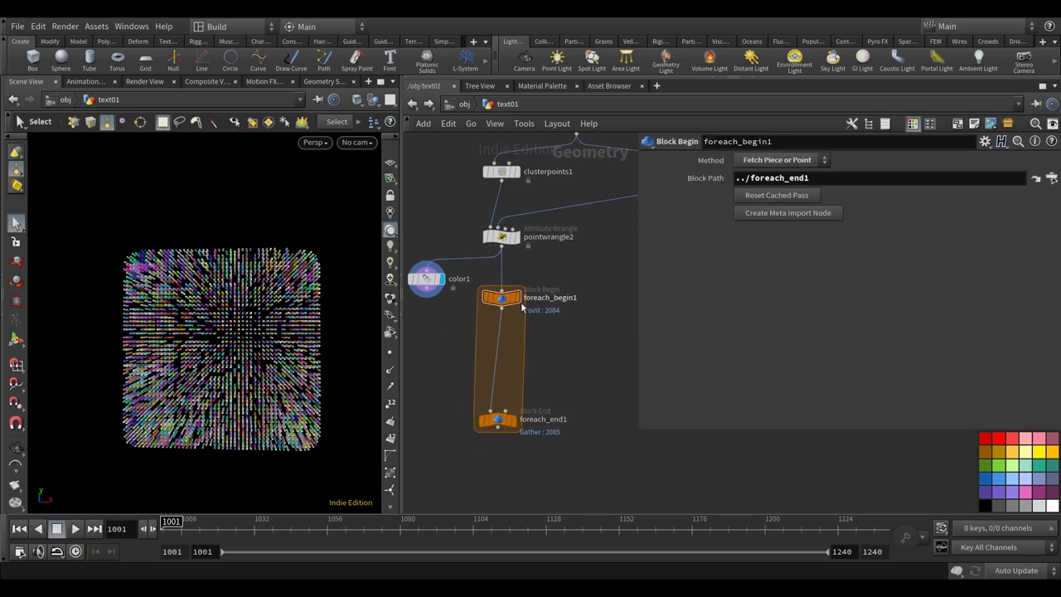
click(516, 297)
drag(499, 423, 499, 439)
- Turn on point numbers in the viewport and inspect the point order of the single cluster piece up close
key(Escape)
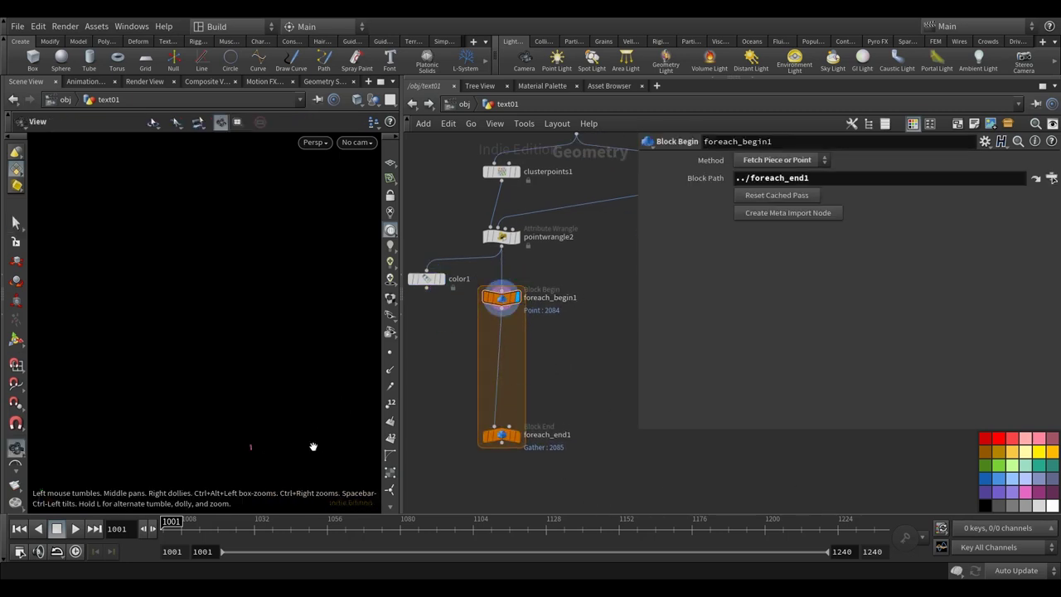
drag(313, 470, 260, 431)
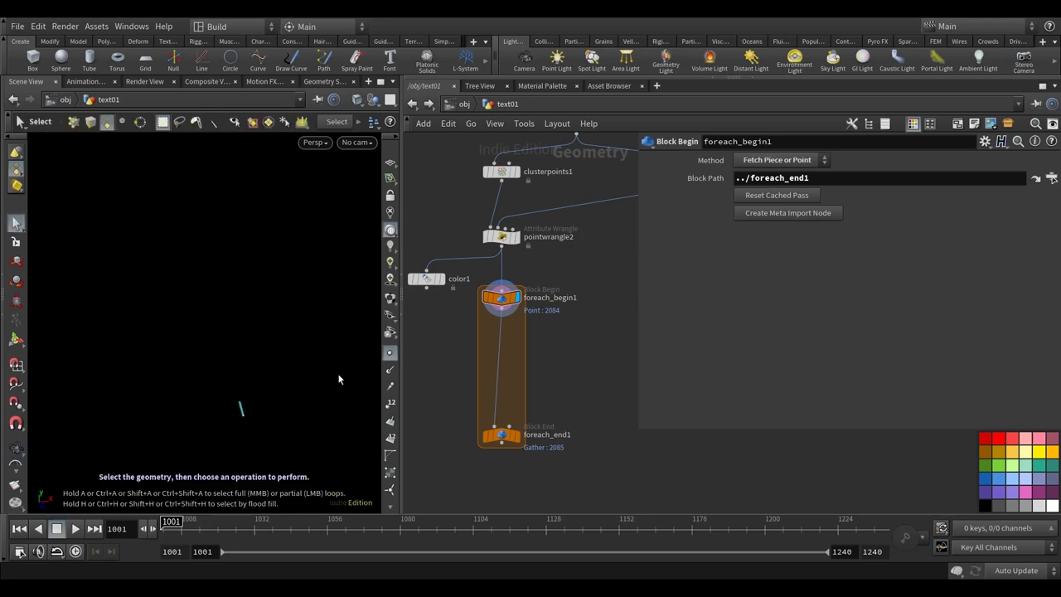
key(s)
click(391, 404)
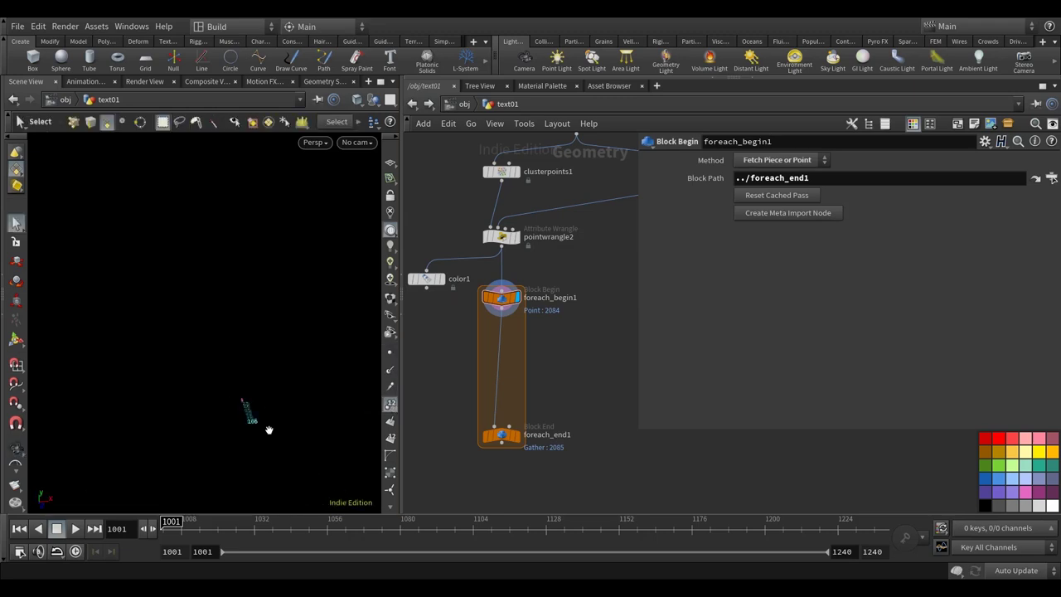
key(Escape)
drag(241, 423, 296, 372)
key(Escape)
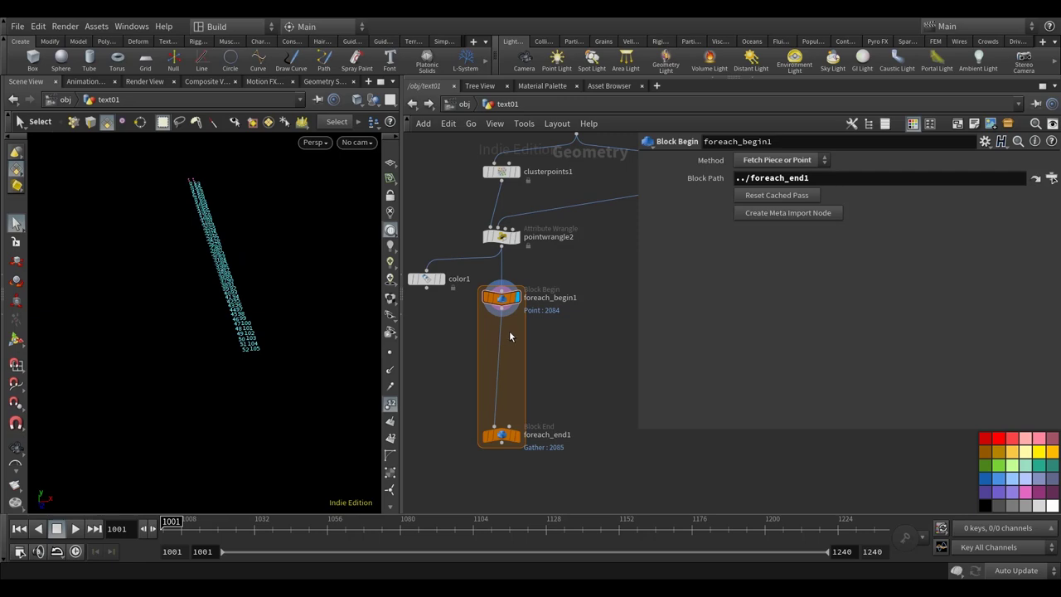
- Insert a Sort node under foreach_begin1 inside the loop, set its point sort to By Z and display it
key(Tab)
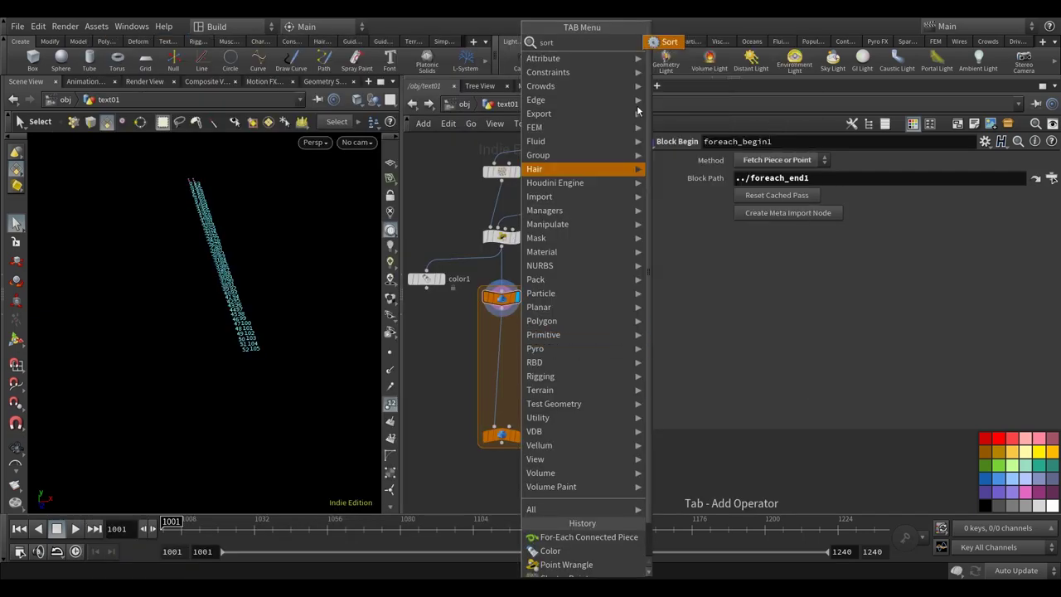
key(Escape)
click(501, 335)
click(777, 159)
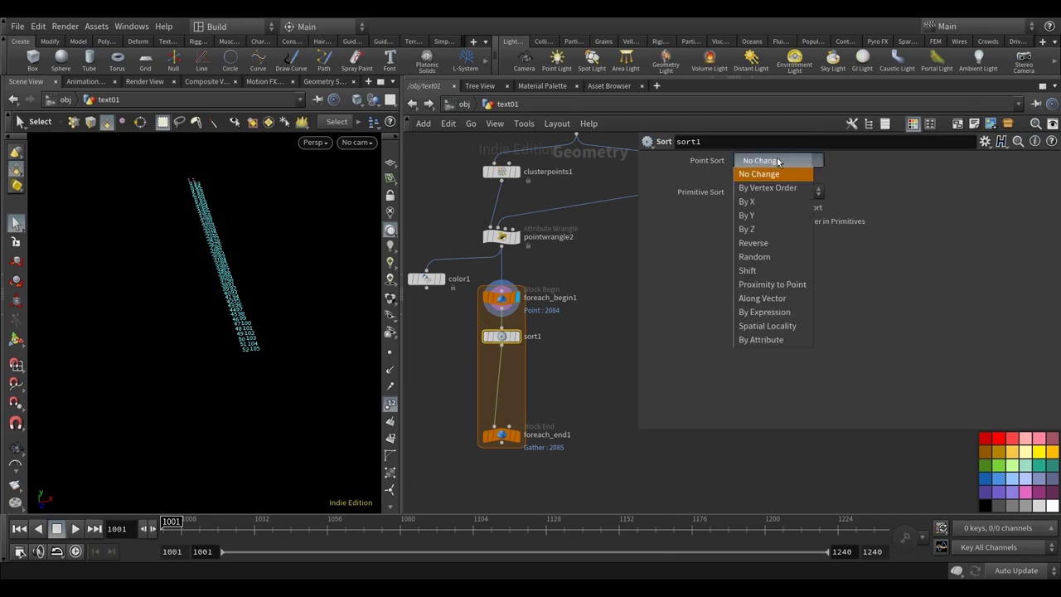
click(771, 223)
click(514, 337)
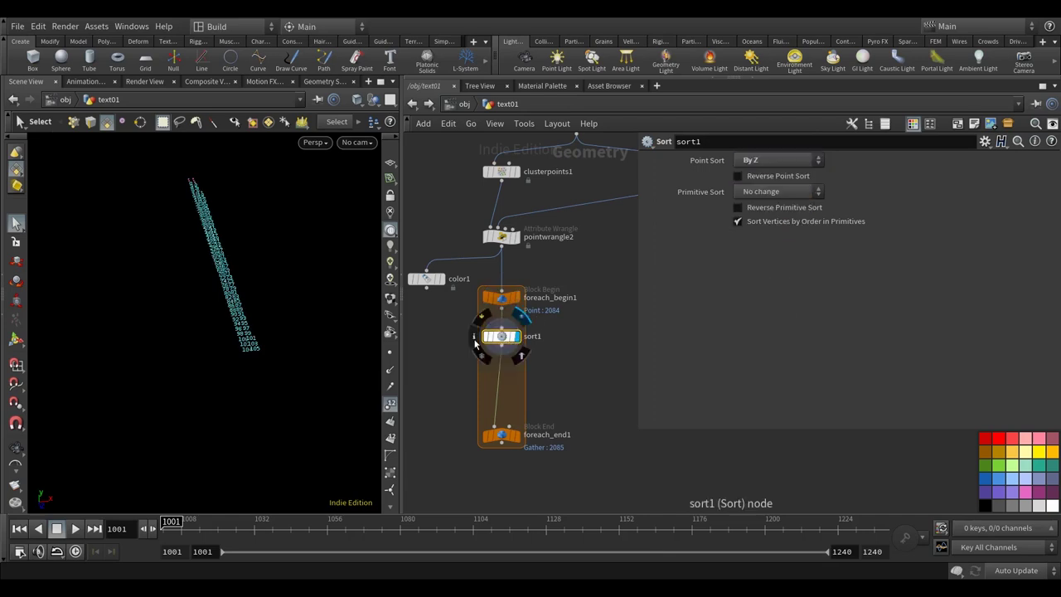
- Reverse the point sort on sort1 and inspect the new point order of the cluster
click(773, 177)
key(Escape)
drag(258, 350, 360, 367)
key(s)
- Insert a Blast node between sort1 and foreach_end1 and display it
key(Tab)
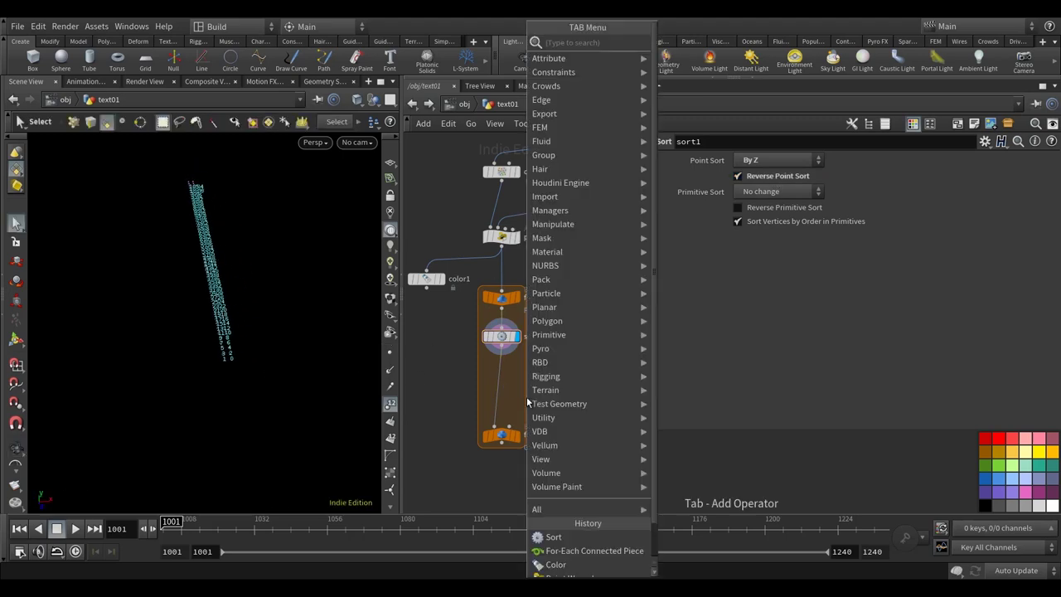
text(blas)
key(Return)
click(501, 383)
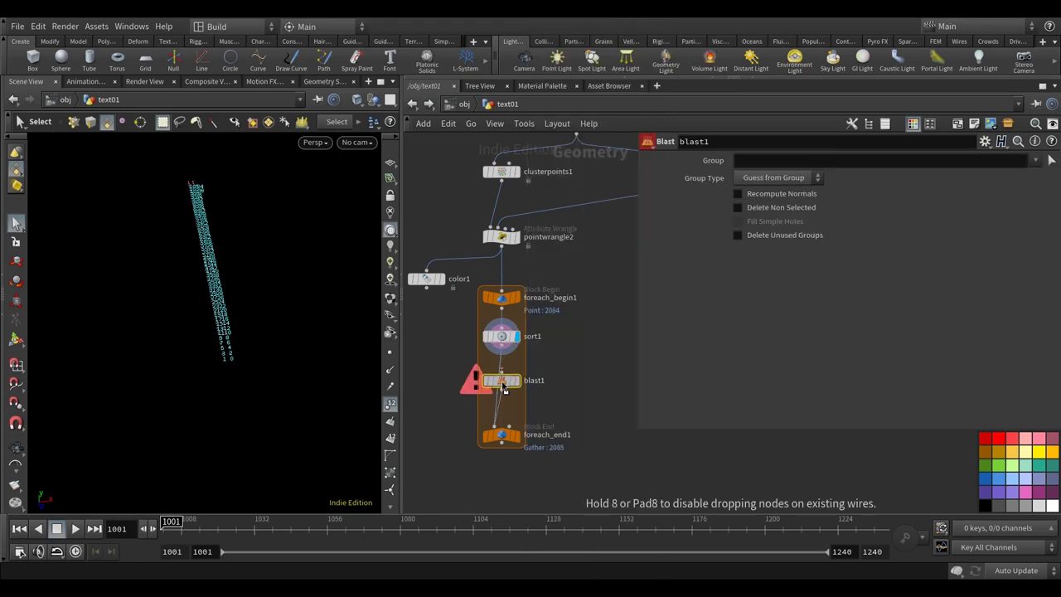
click(514, 380)
- Set blast1 to group 0 with group type Points and delete everything that is not selected
click(746, 161)
text(0)
click(779, 177)
click(754, 208)
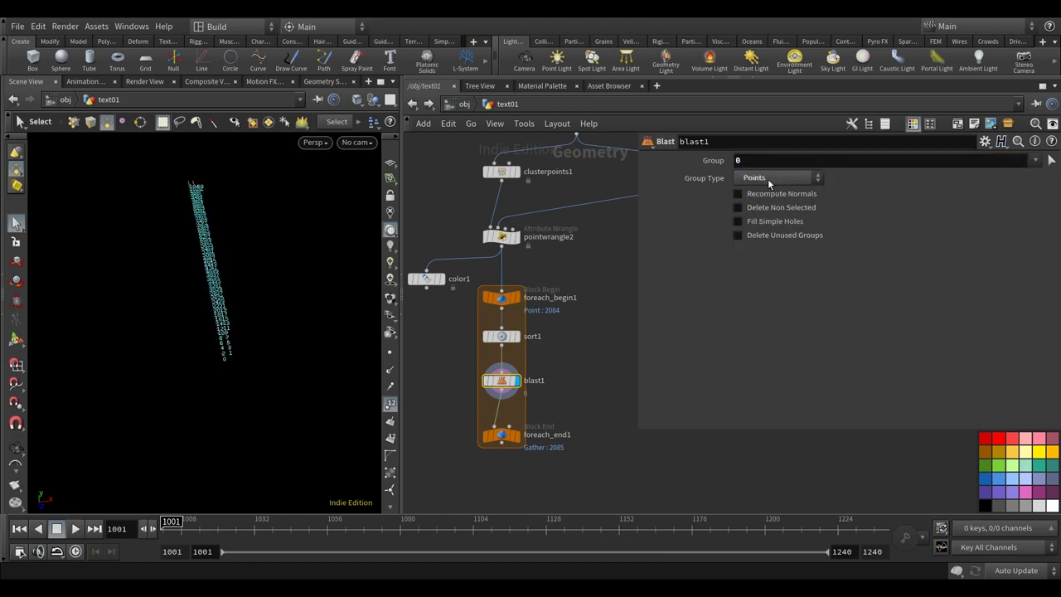
click(773, 207)
- Display foreach_end1 with point numbers off and examine the merged points from several angles
click(514, 435)
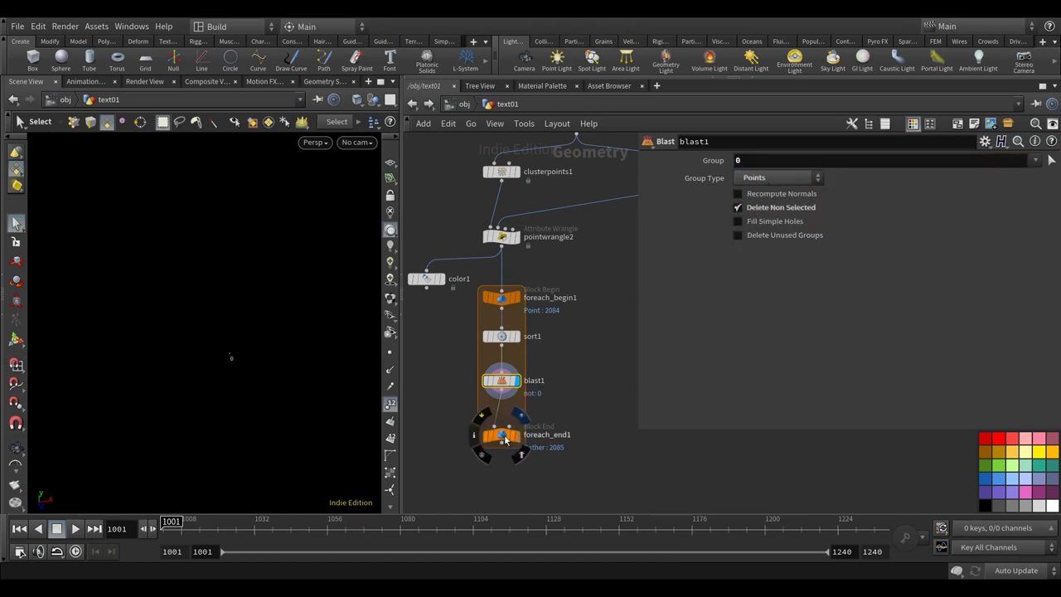
key(Escape)
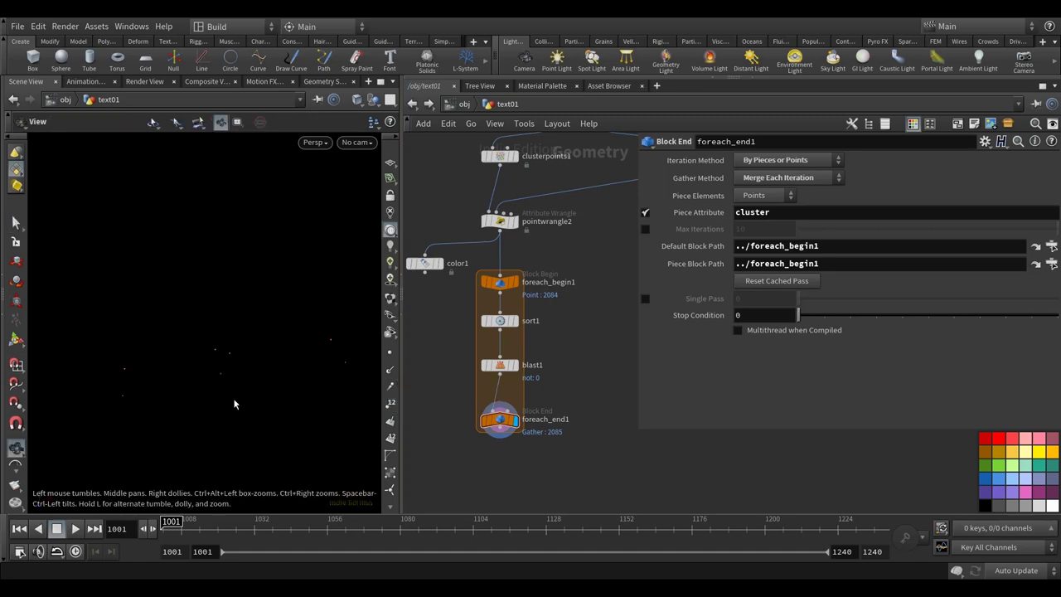
scroll(232, 396, down, 5)
drag(229, 393, 256, 362)
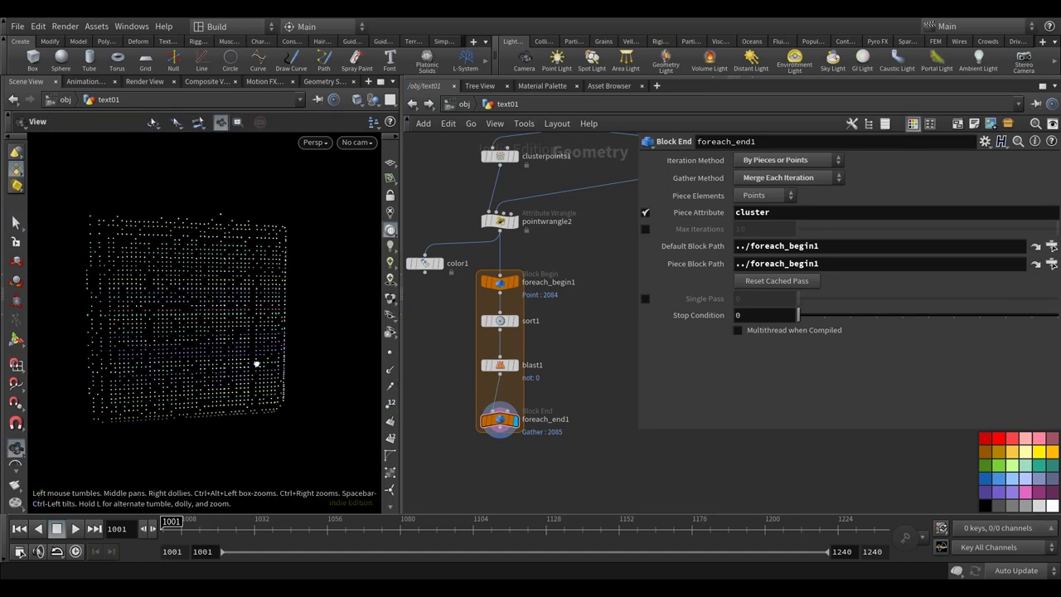
right_drag(256, 363, 205, 383)
mouse_move(205, 383)
mouse_down()
mouse_move(207, 400)
mouse_move(208, 378)
mouse_up()
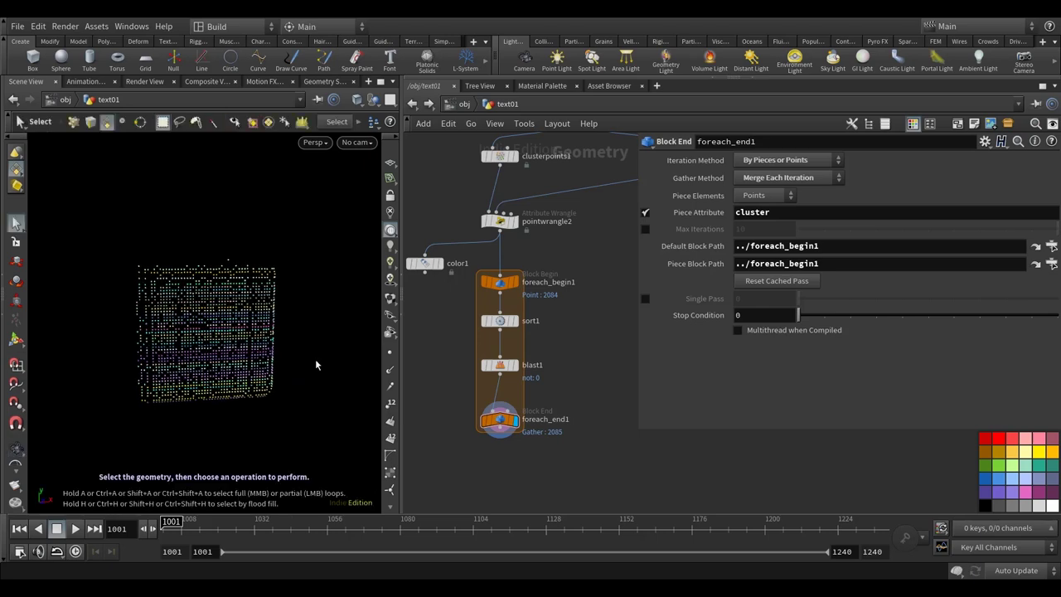
drag(226, 305, 237, 326)
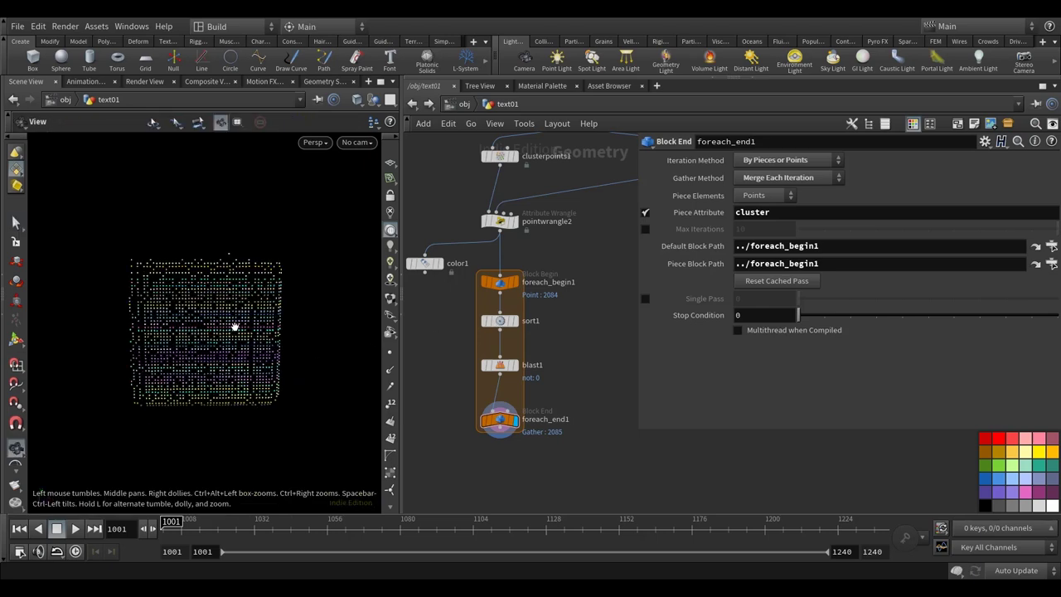
scroll(168, 358, up, 5)
scroll(228, 344, down, 5)
key(s)
scroll(564, 325, down, 3)
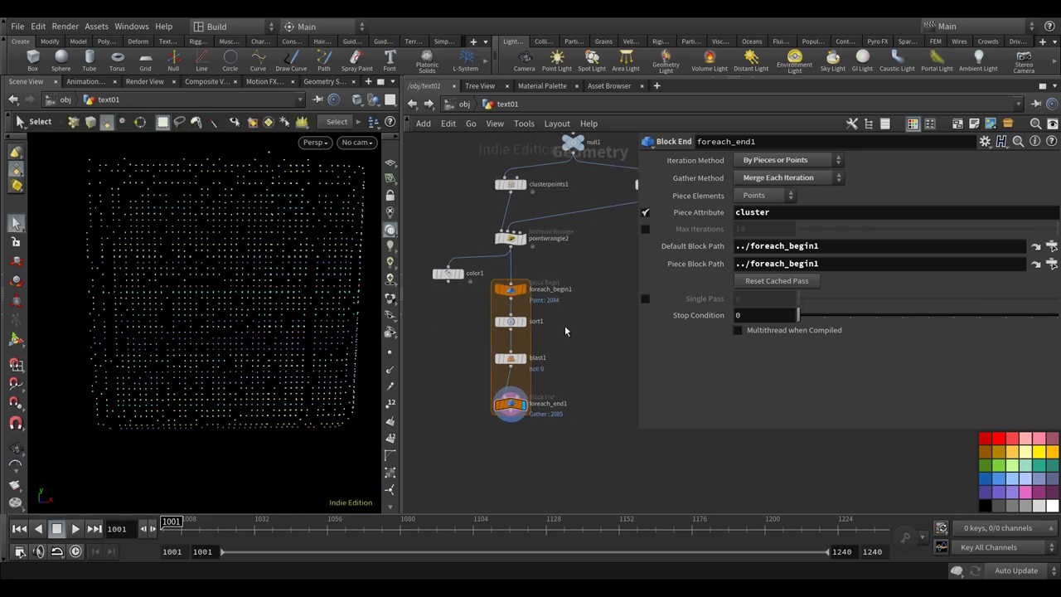
scroll(590, 362, down, 3)
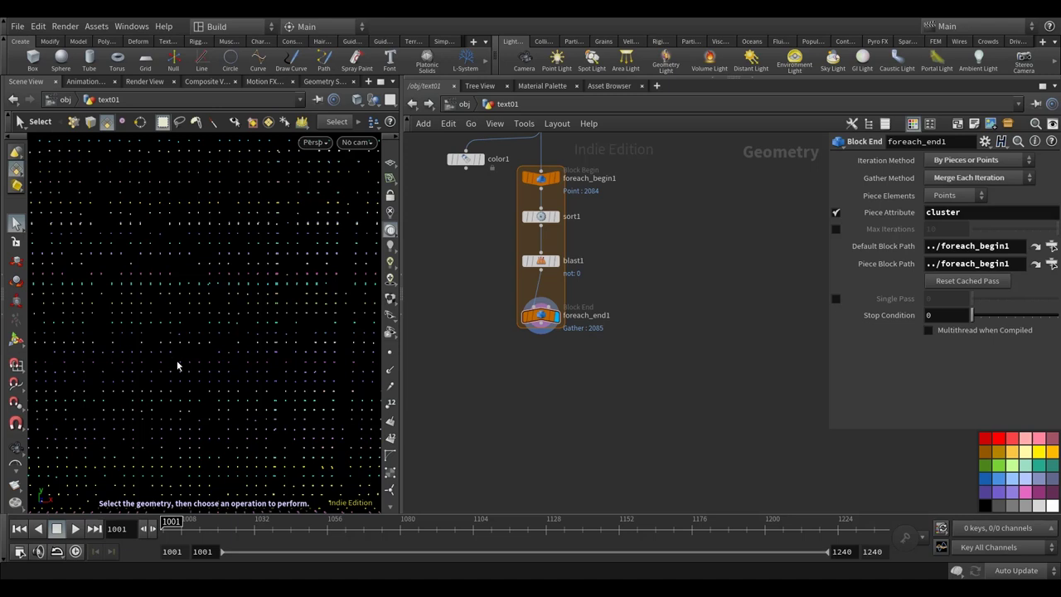
- Add a Null node after foreach_end1
middle_drag(530, 402, 535, 400)
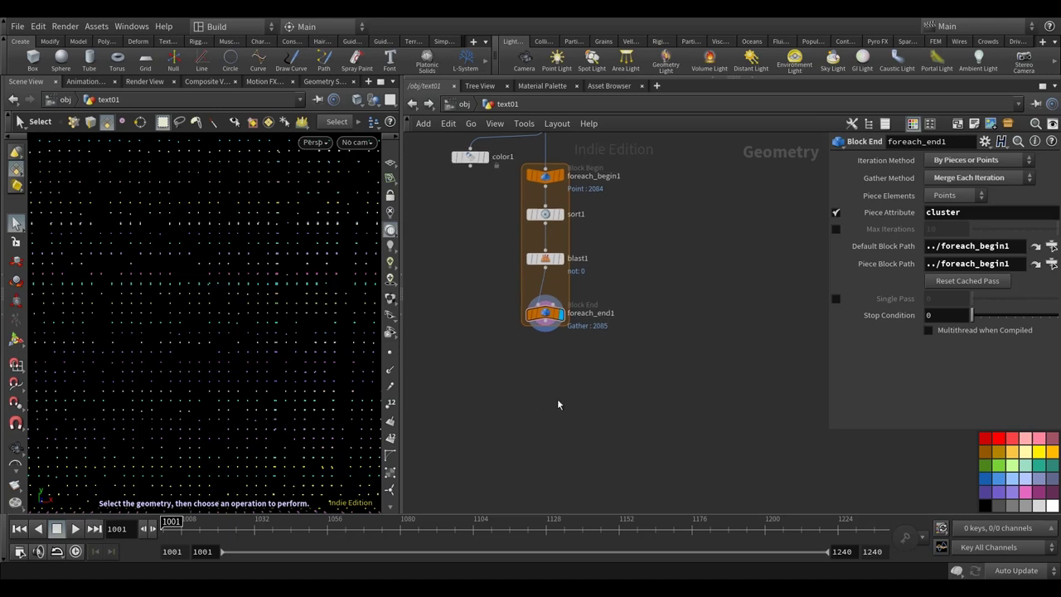
key(Tab)
text(nul)
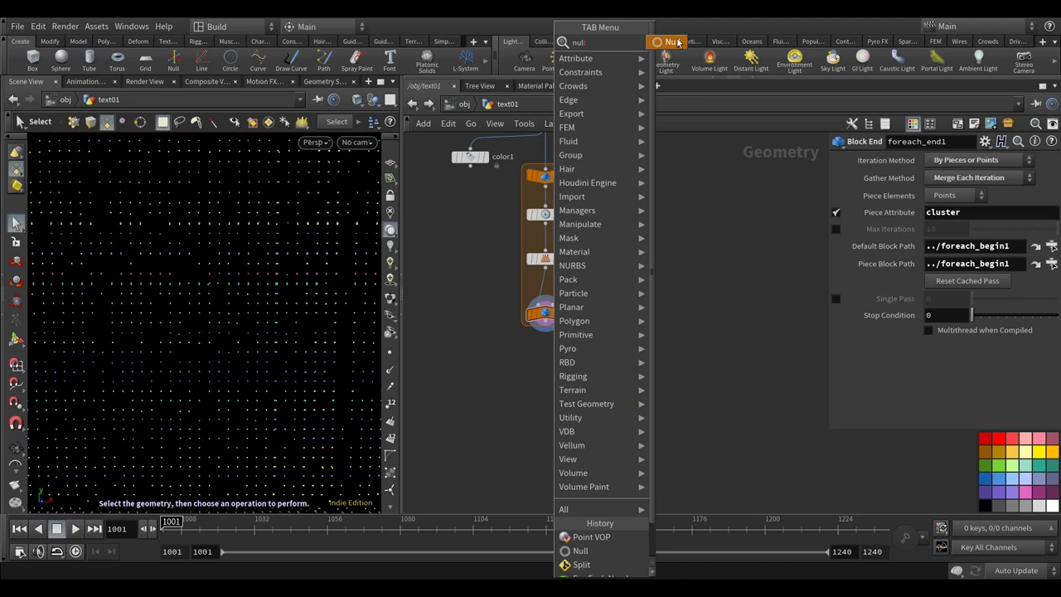
click(678, 42)
click(552, 379)
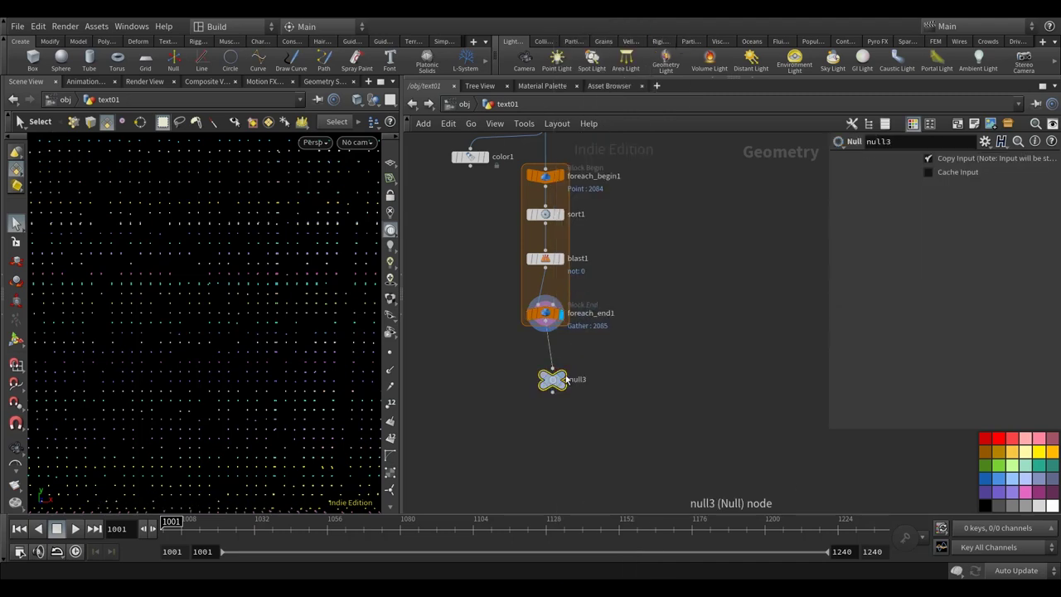
- Display null3 directly beneath foreach_end1 and add a For-Each Number loop that takes null3 as its input
middle_drag(606, 379, 588, 319)
key(Tab)
text(f)
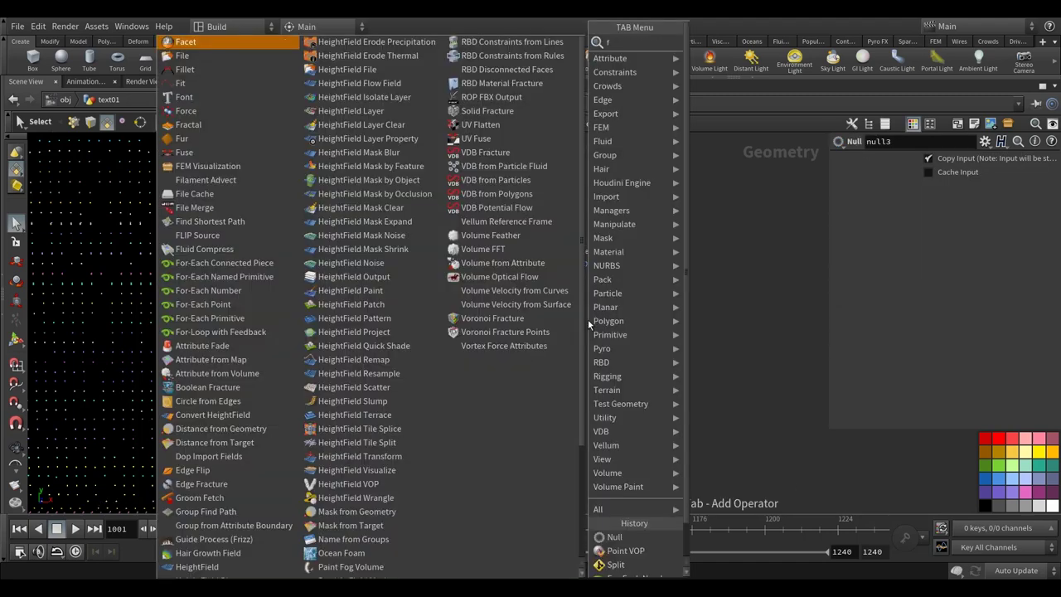
text(or)
click(746, 83)
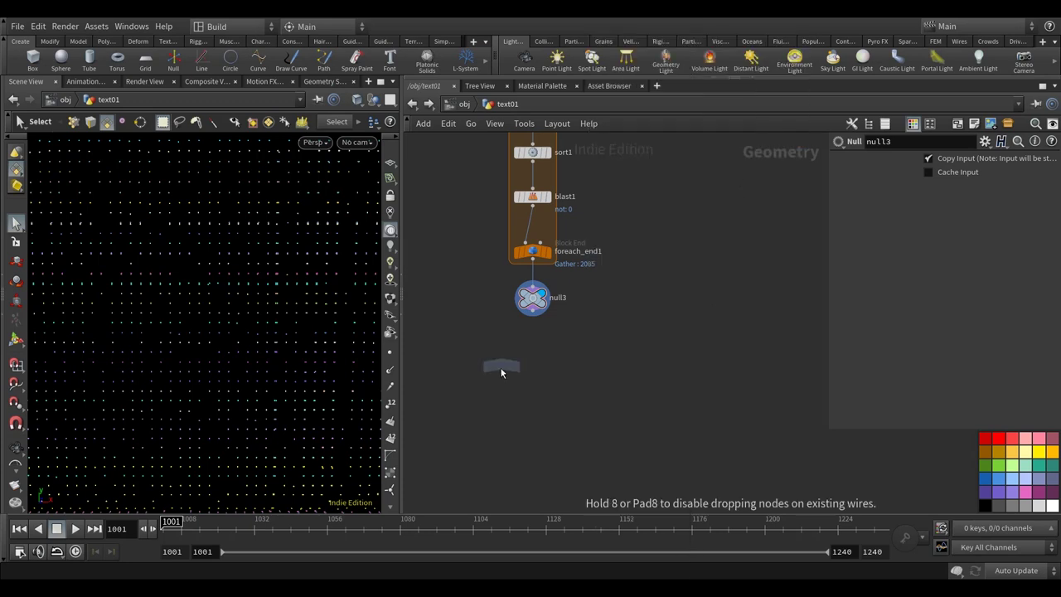
click(500, 372)
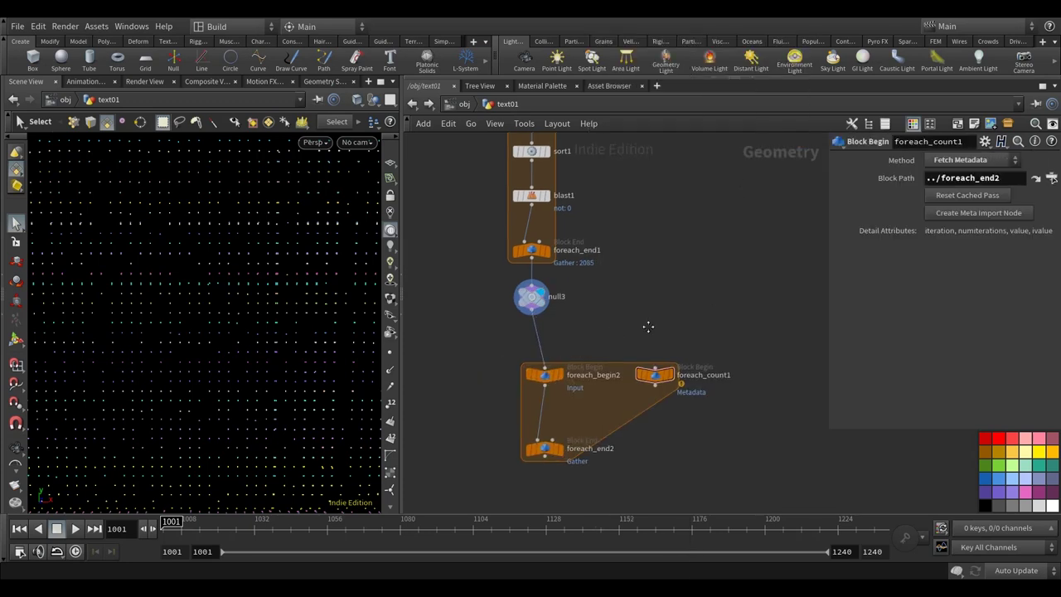
- Align the new loop's nodes beneath null3 and move foreach_end2 further down to make room inside the loop
middle_drag(648, 327, 616, 311)
click(495, 124)
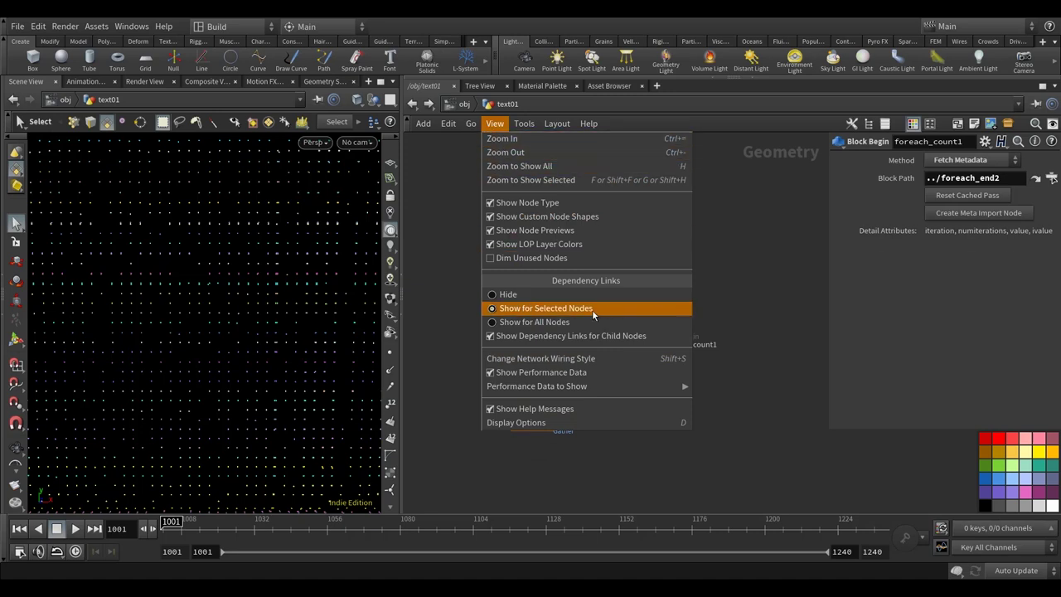
click(429, 298)
drag(608, 412, 501, 330)
drag(537, 419, 523, 391)
click(524, 391)
middle_drag(628, 408, 628, 303)
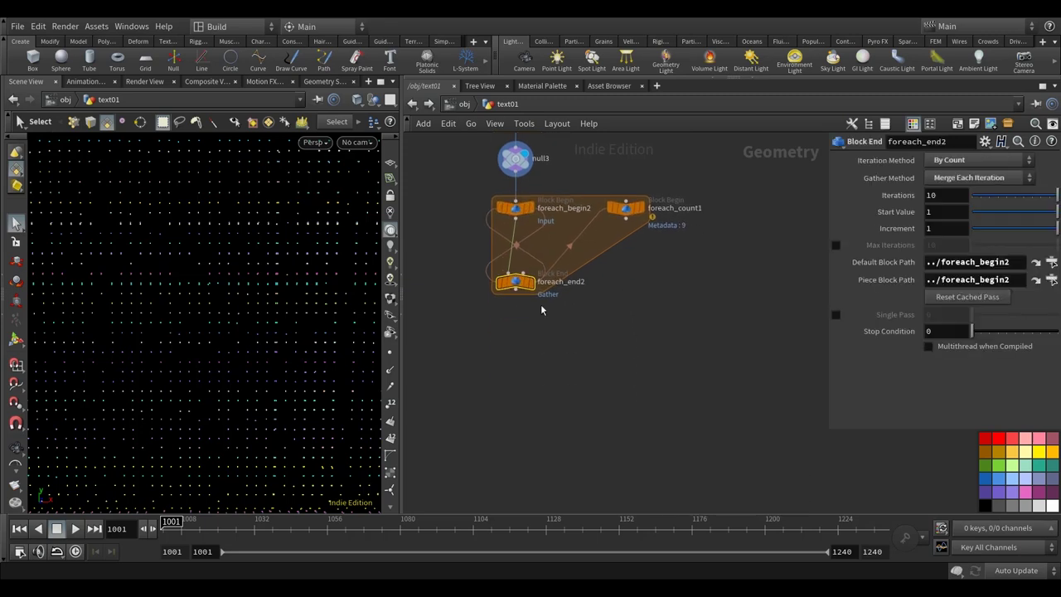
drag(511, 289, 512, 442)
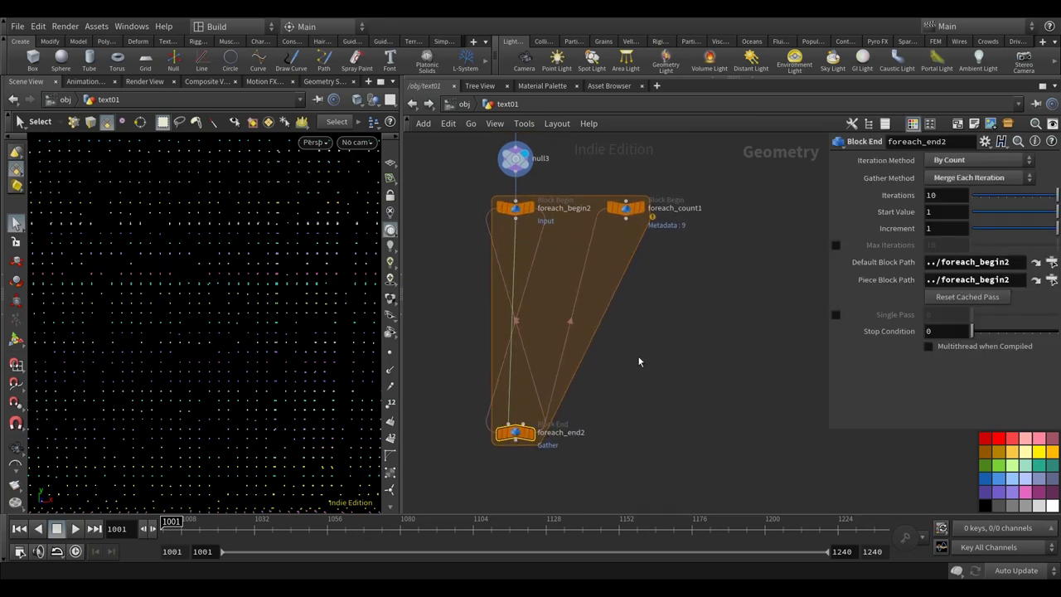
middle_drag(638, 351, 637, 384)
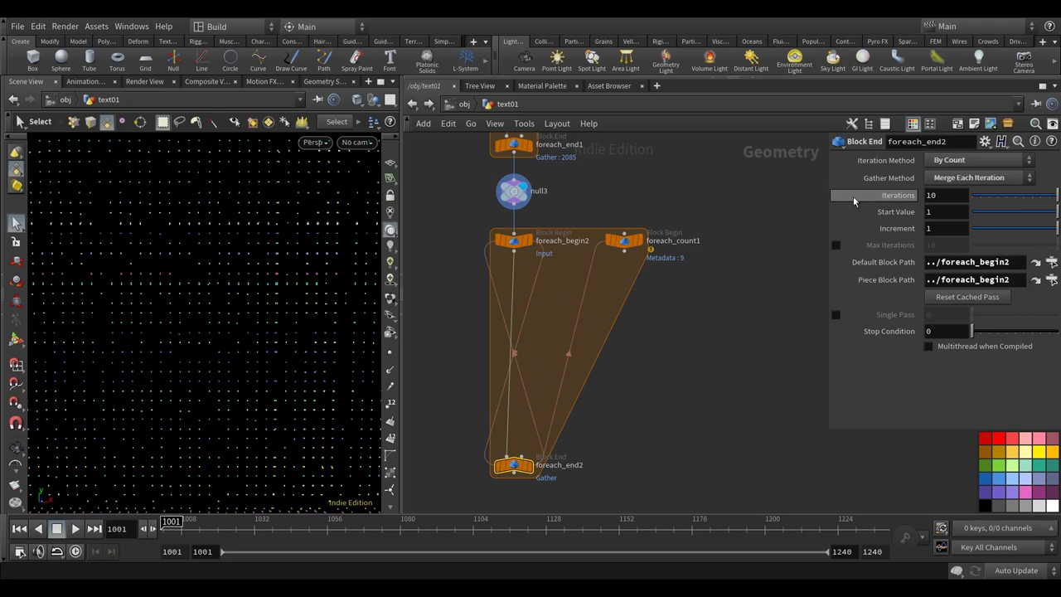
- Set foreach_end2's iterations to the expression npoints("../null3")
drag(826, 200, 805, 200)
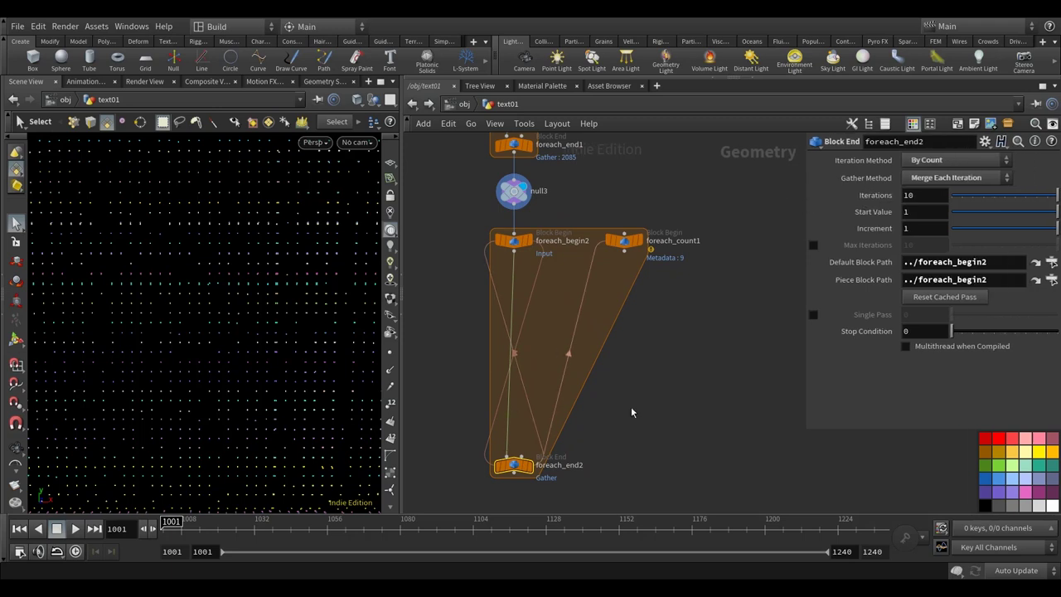
text(npoints("../)
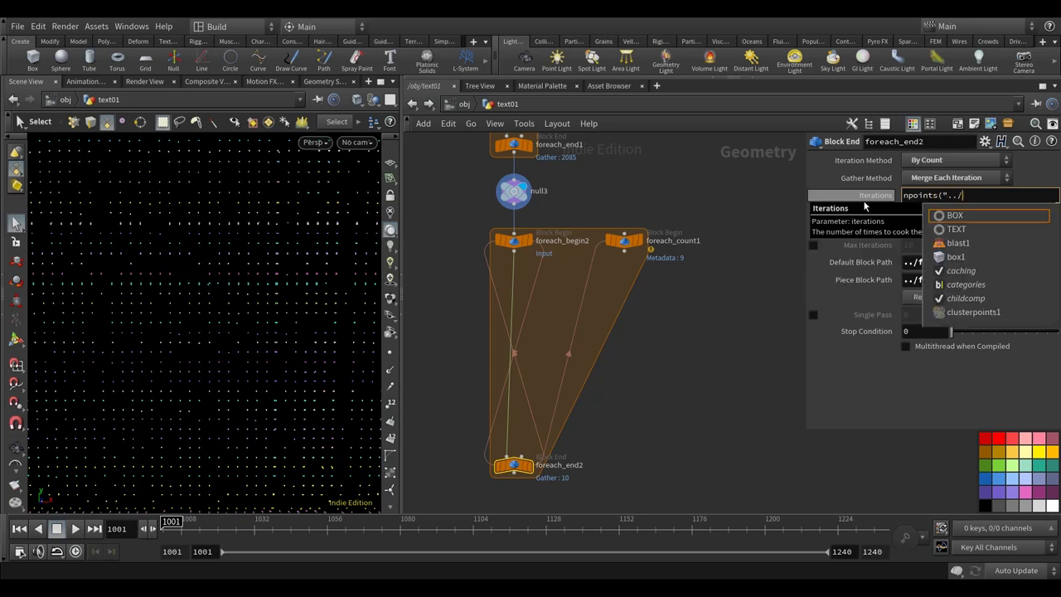
text(null3"))
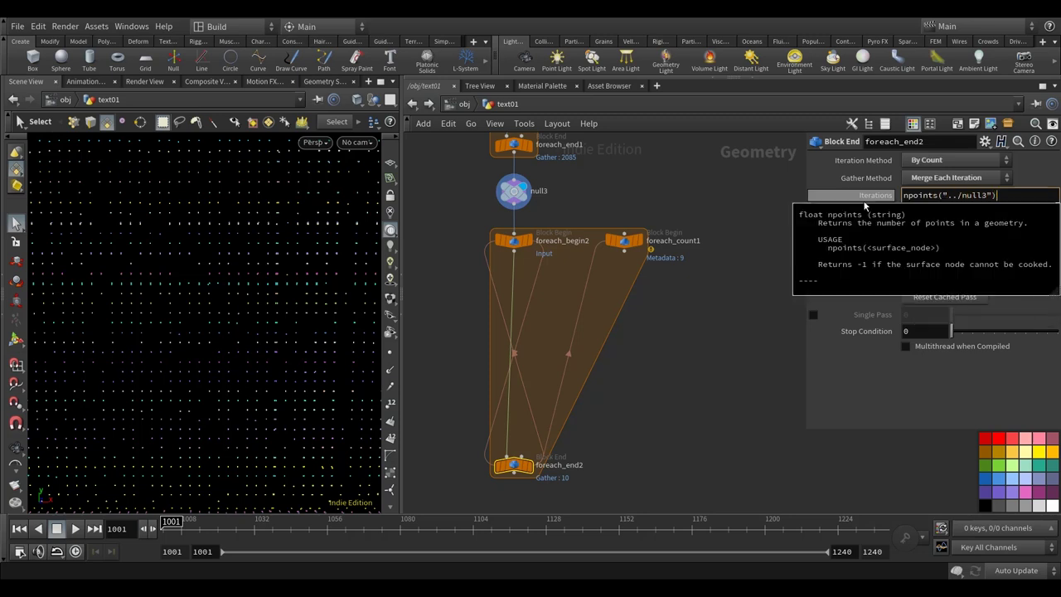
key(Return)
click(855, 196)
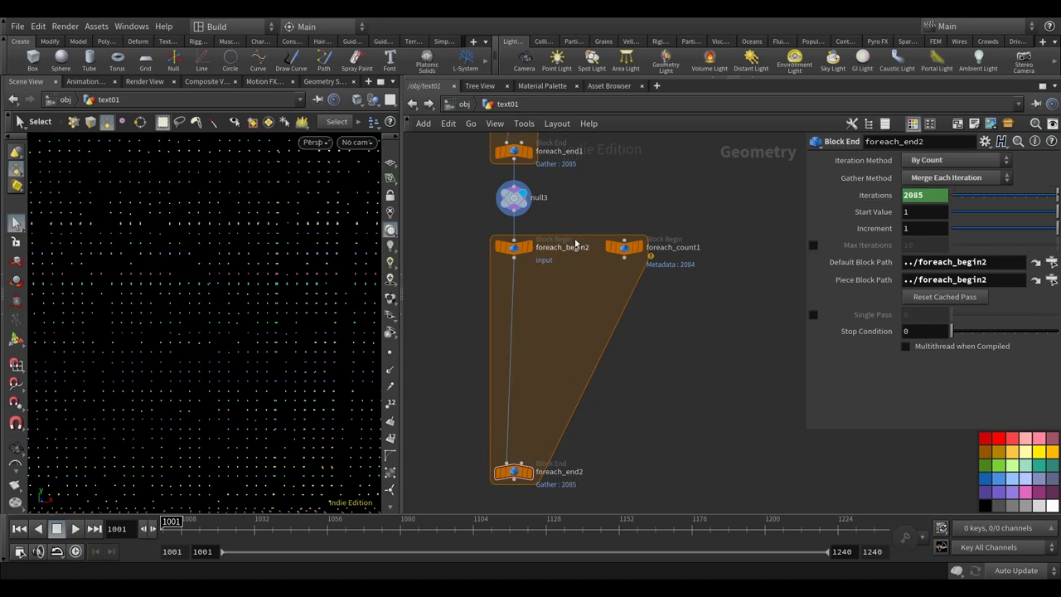
- Display foreach_count1 and examine its detail attributes in the Geometry Spreadsheet, then return to the scene view
mouse_move(610, 251)
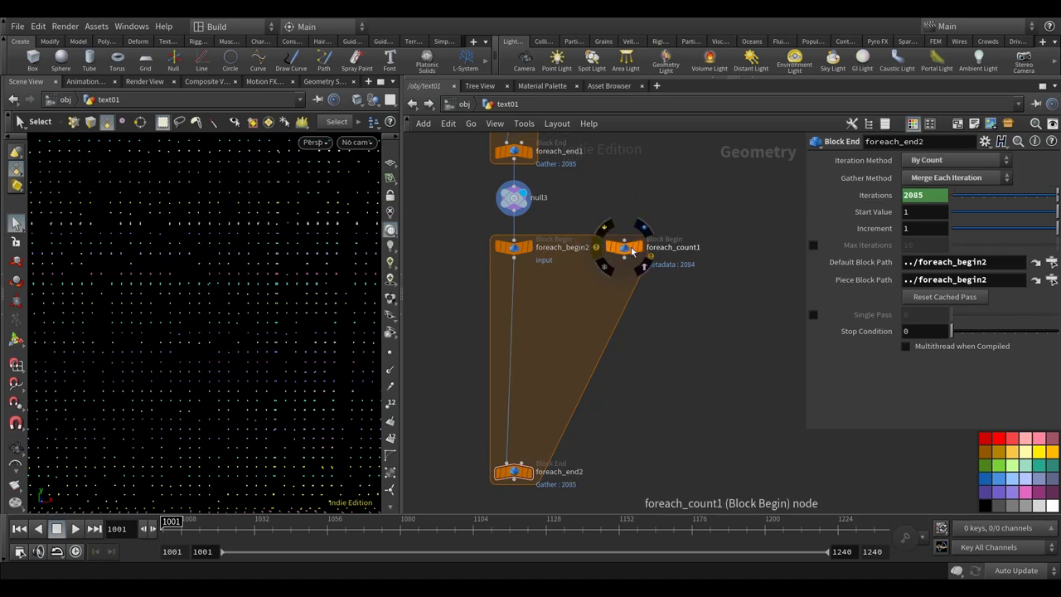
click(635, 247)
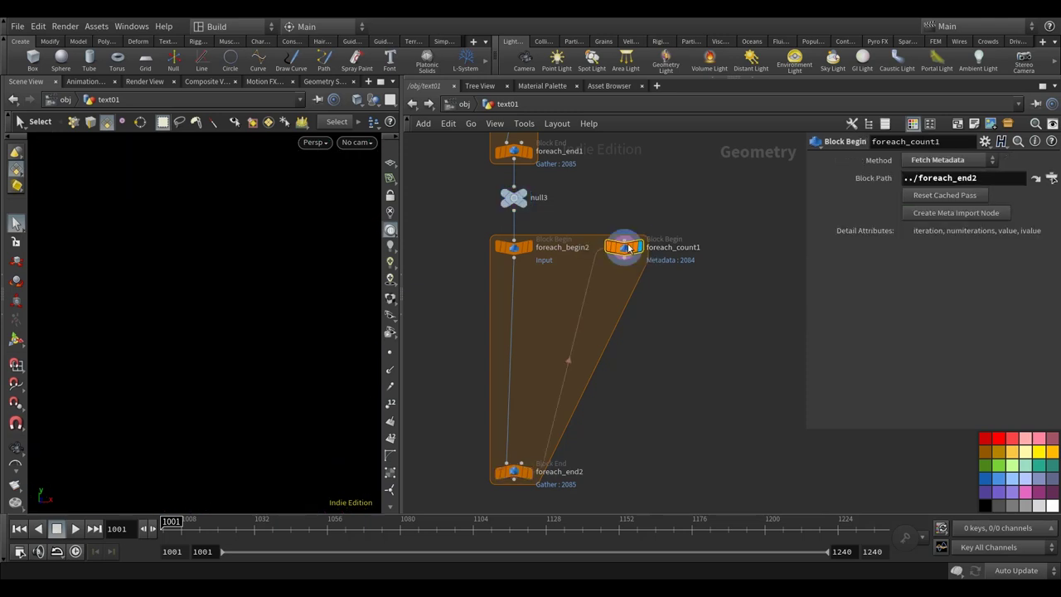
click(324, 82)
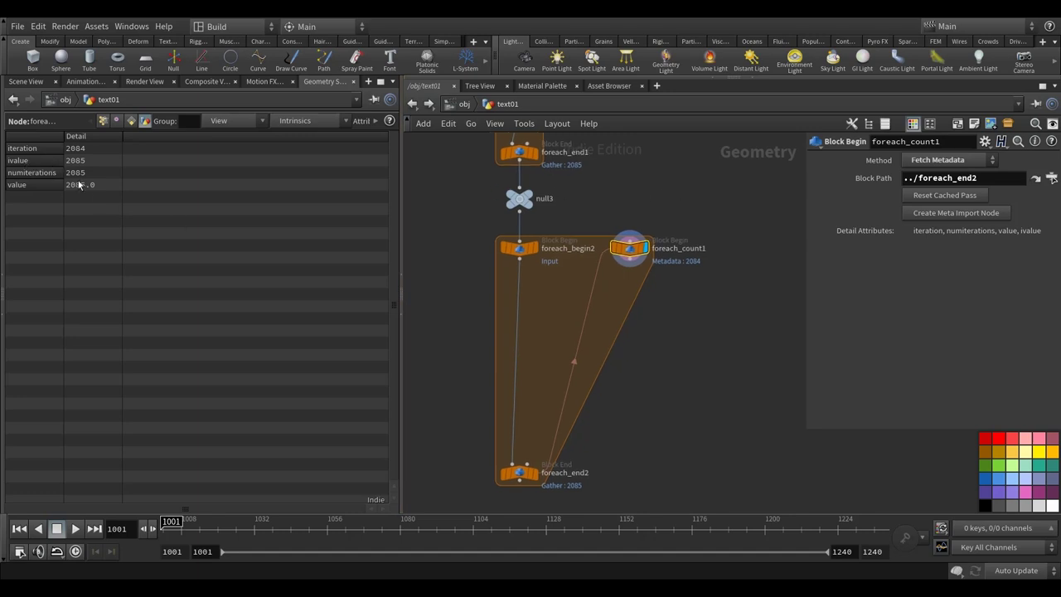
click(25, 82)
- Insert a Split node under foreach_begin2 inside the second loop
key(Tab)
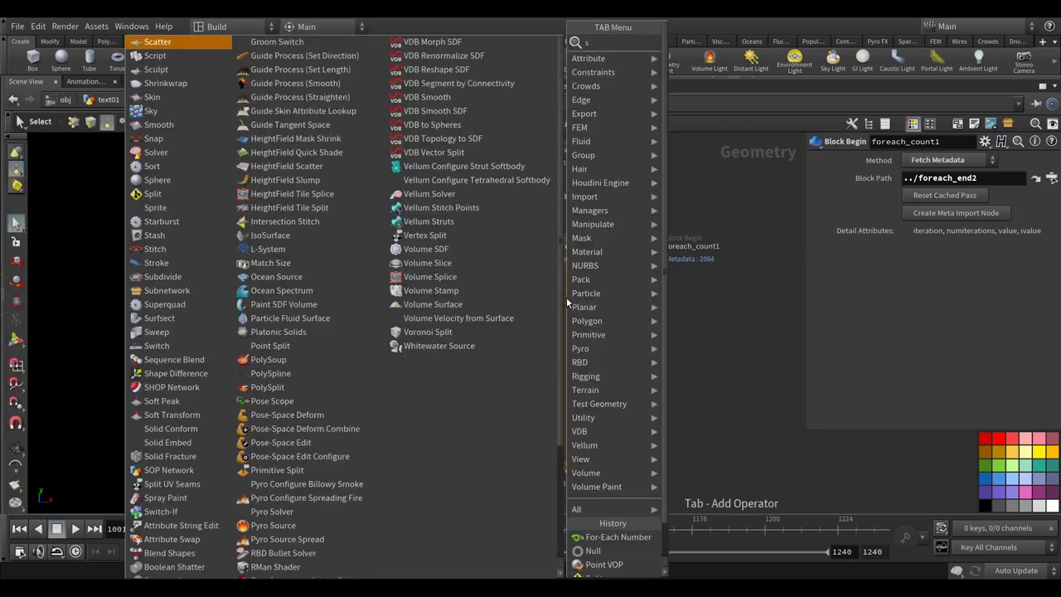
text(sp)
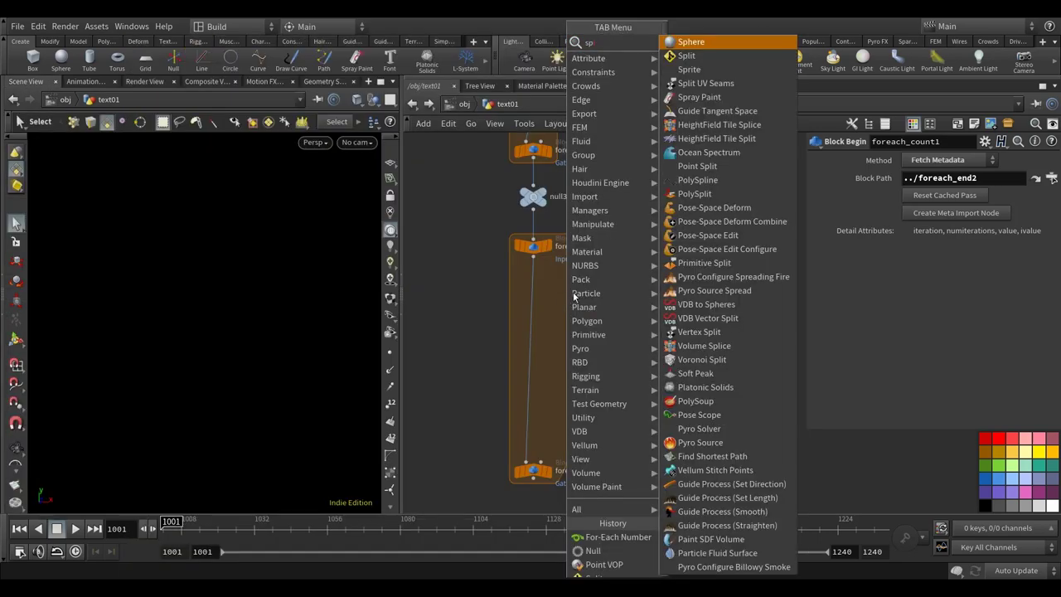
click(686, 56)
click(568, 300)
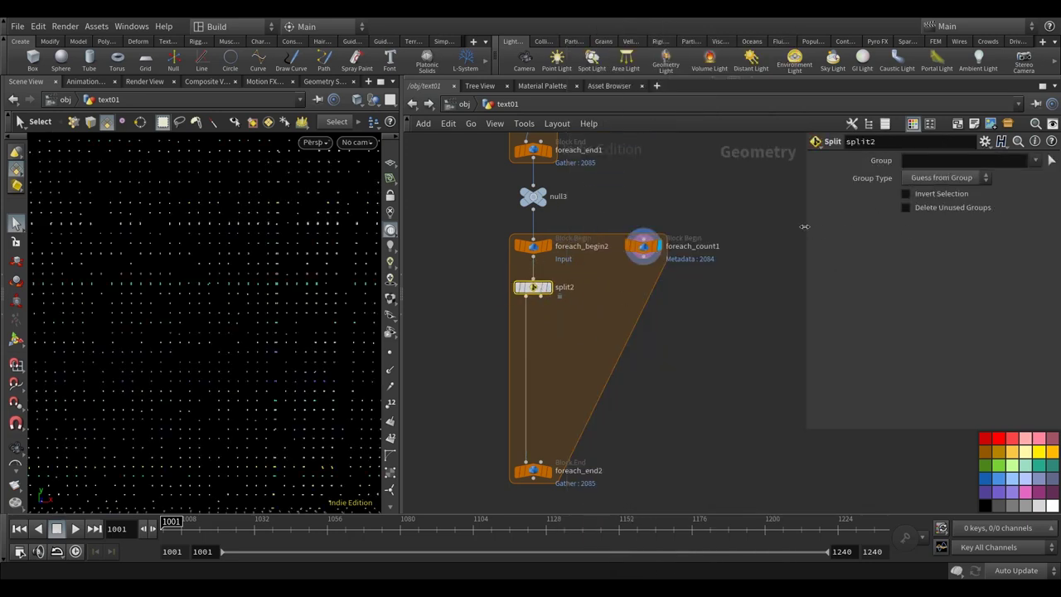
- Set split2's group type to Points and its group to detail("../foreach_count1", "ivalue", 0)
drag(804, 226, 751, 227)
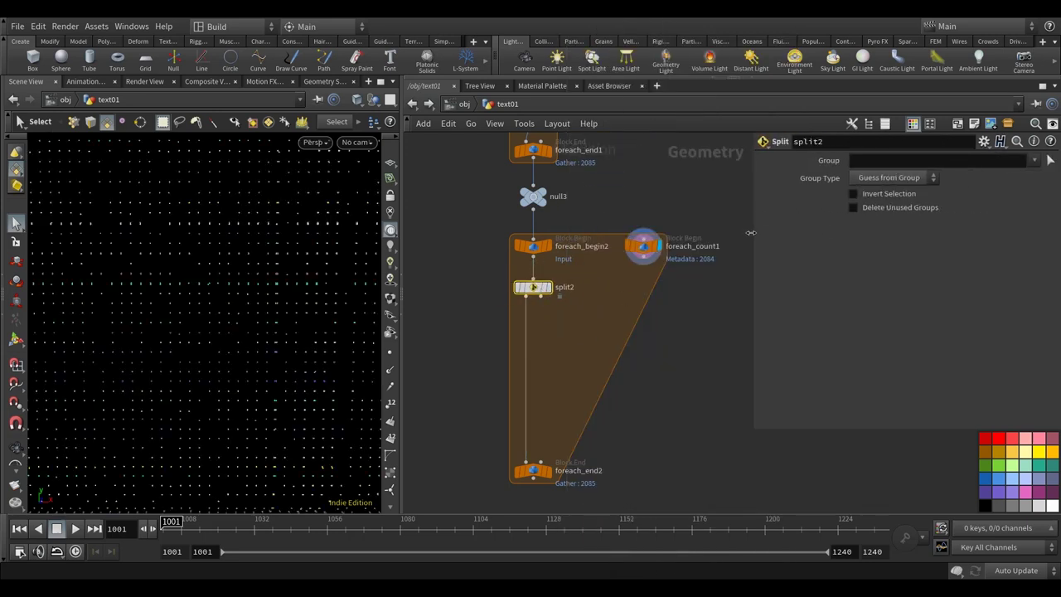
click(887, 177)
click(882, 225)
click(871, 160)
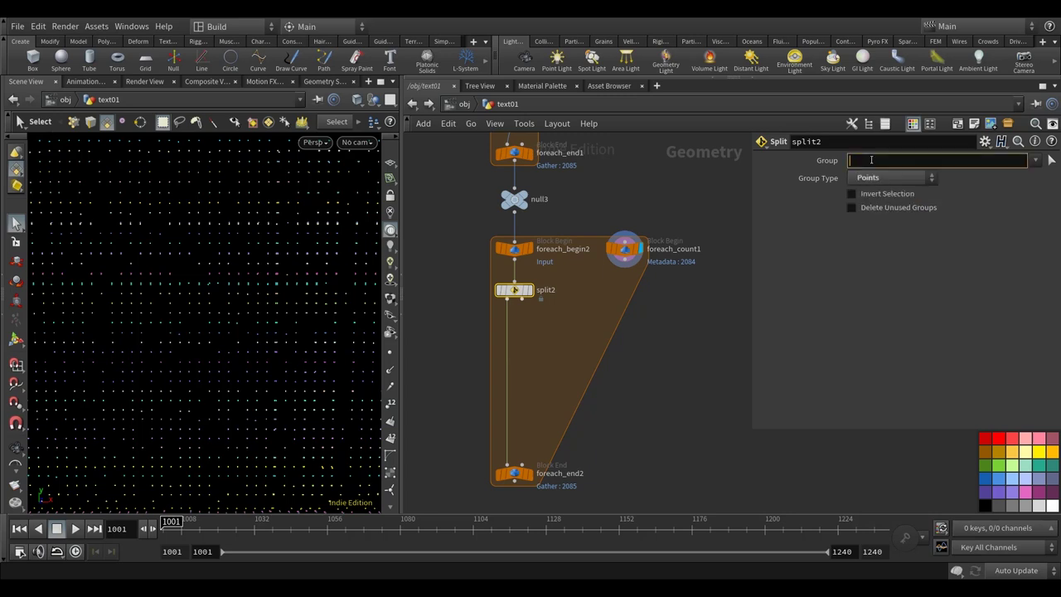
text(detail("../for)
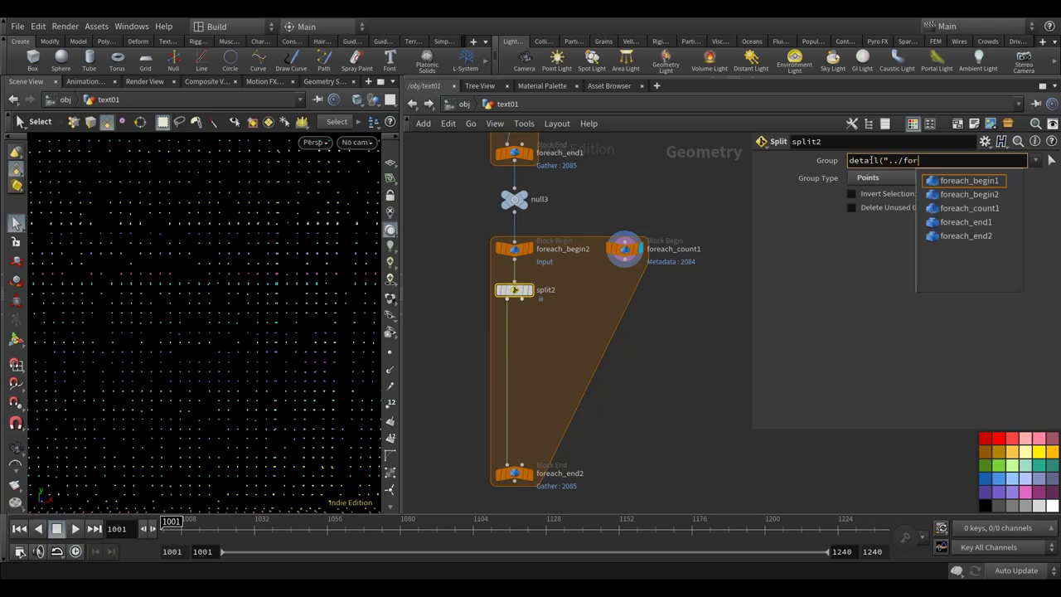
key(Down)
key(Down)
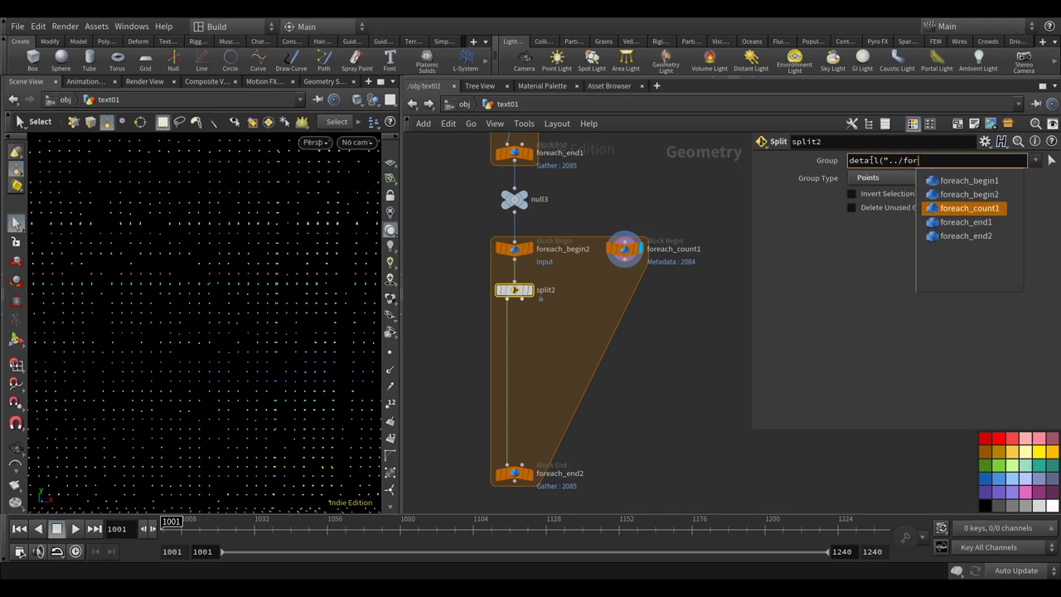
key(Return)
text(")
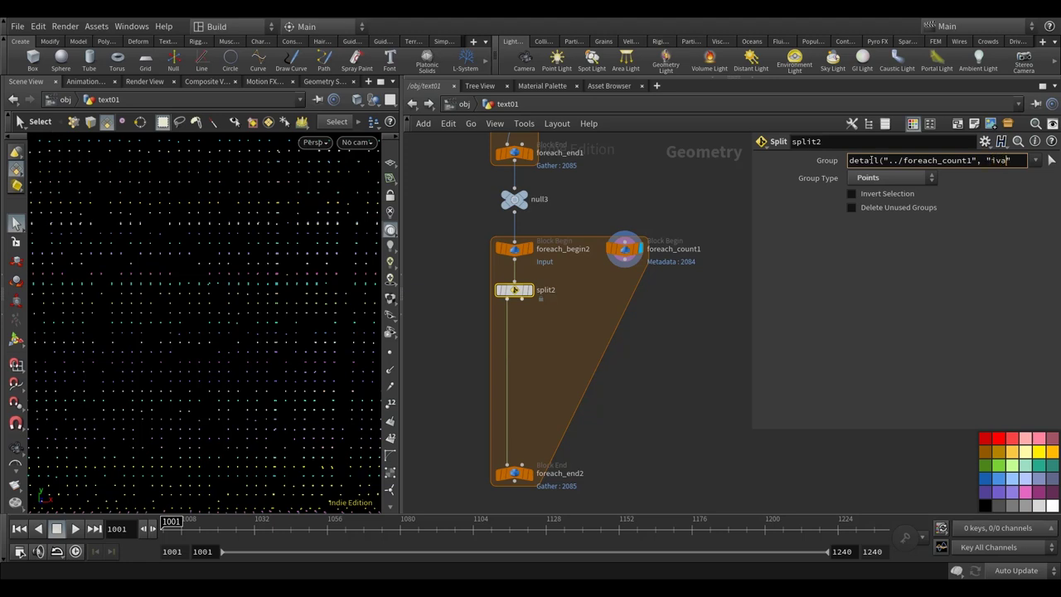
text(, "ivalue", 0)
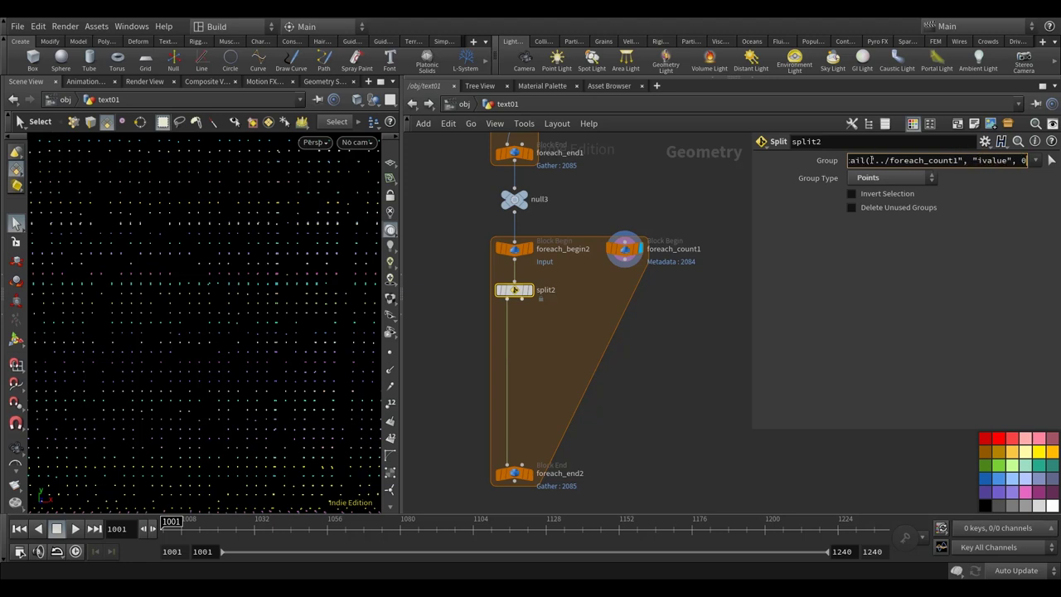
key(Return)
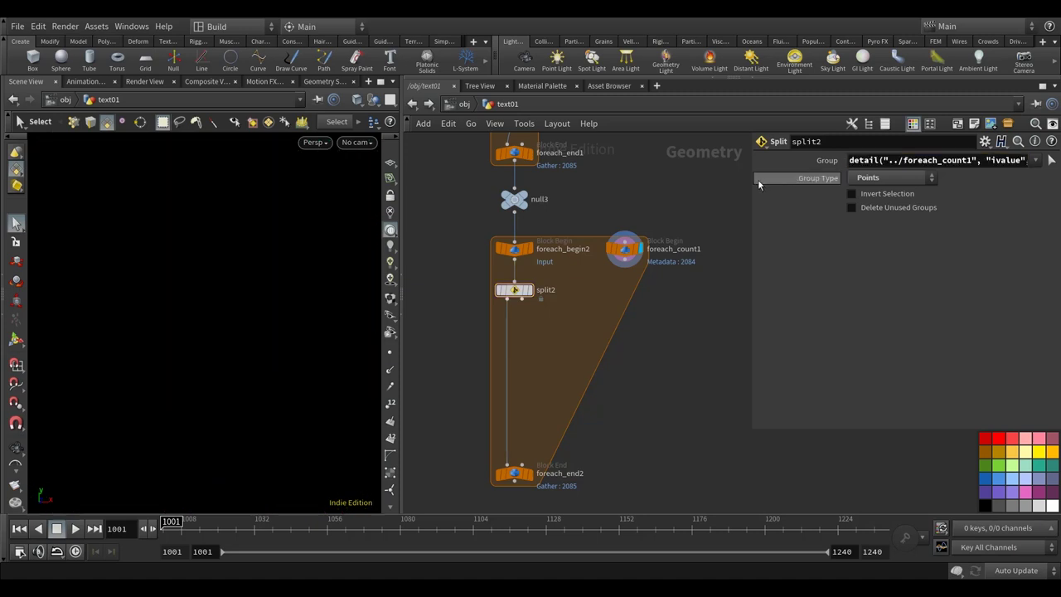
- Enclose split2's group expression in backticks so that it is evaluated
click(986, 162)
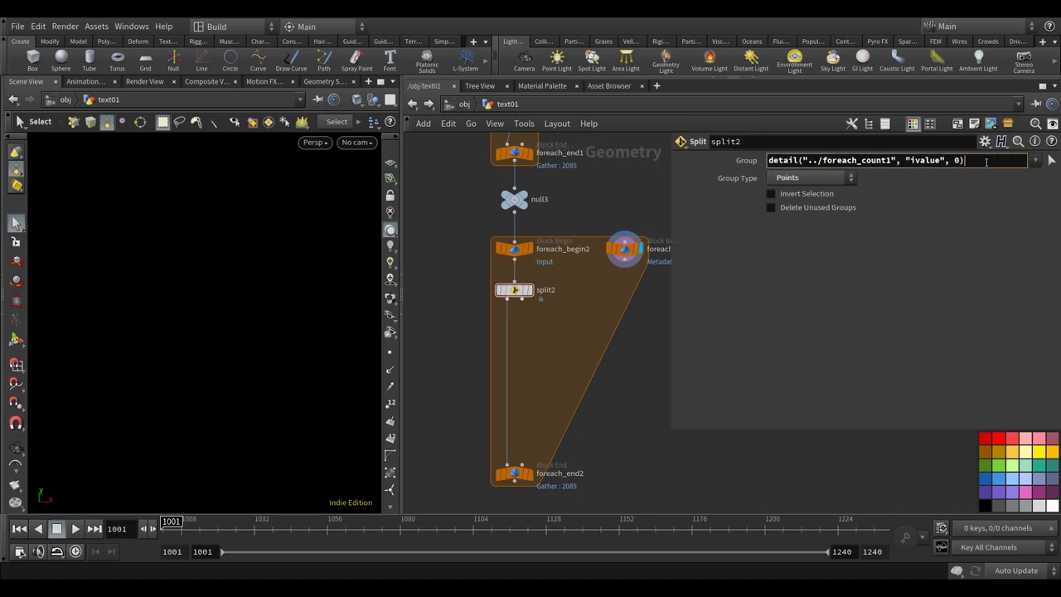
text(-1)
key(Home)
text(`)
key(Return)
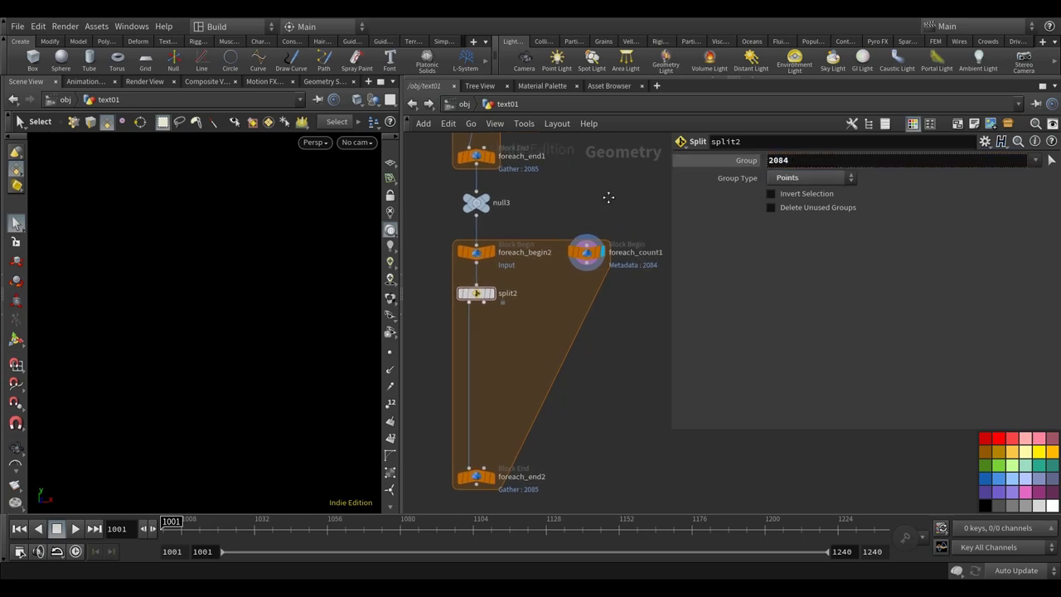
- Display split2 and connect a new Null node to its second output inside the loop
middle_click(487, 286)
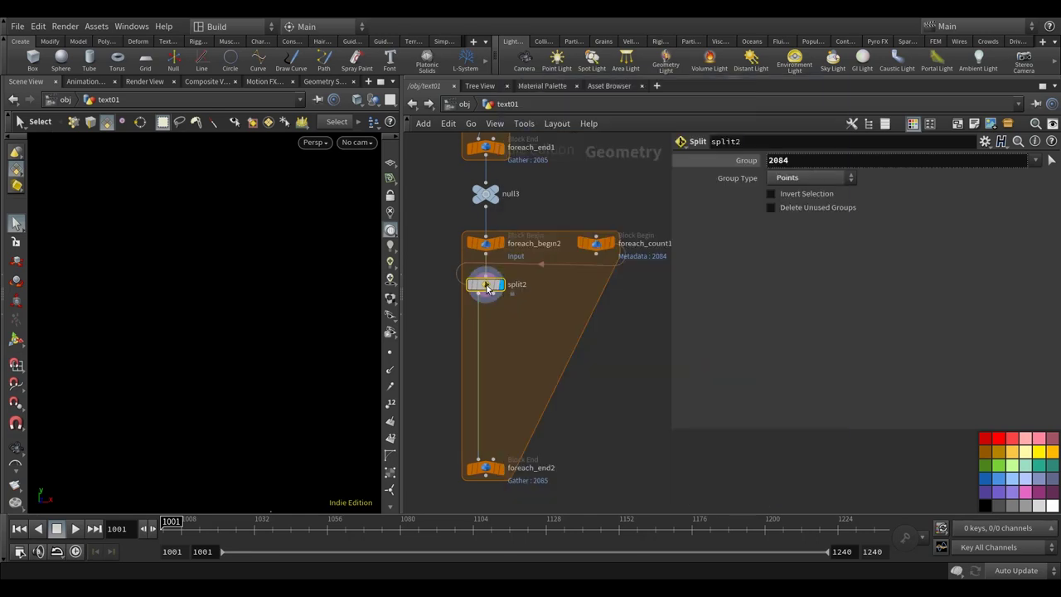
key(Tab)
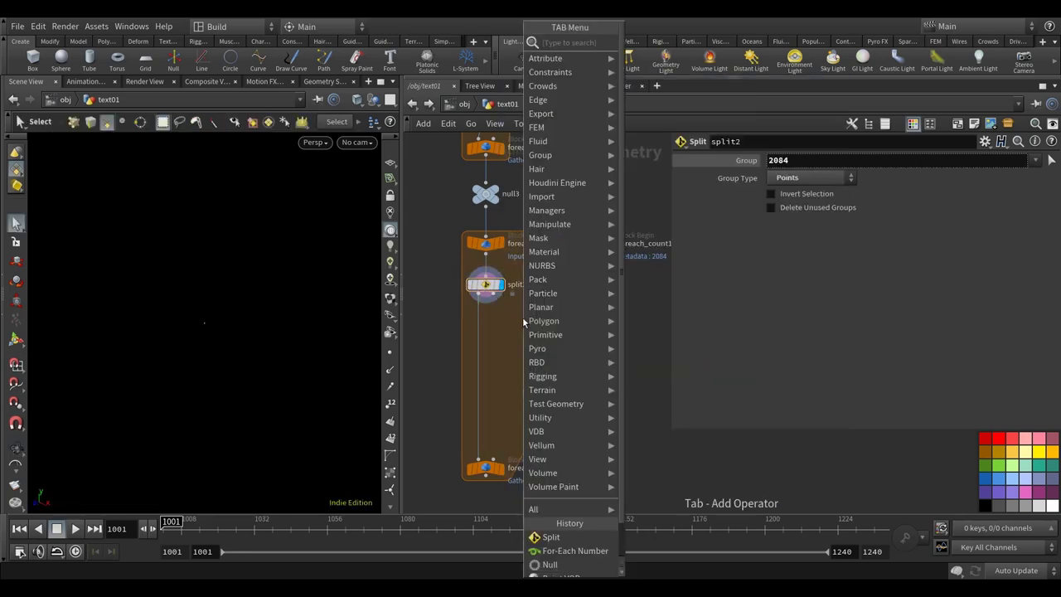
text(nul)
key(Return)
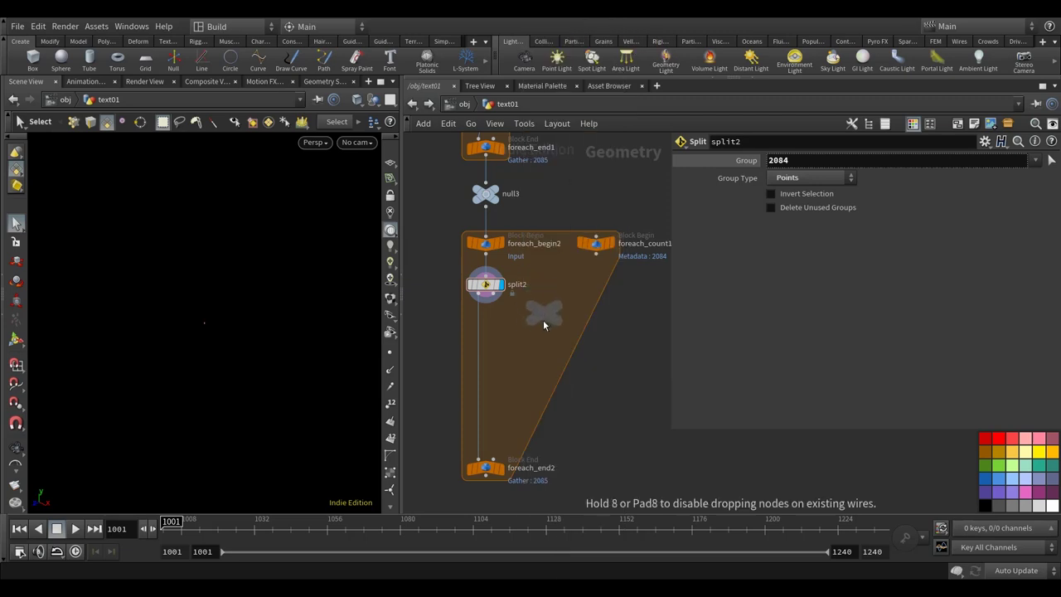
click(543, 320)
click(495, 296)
click(540, 310)
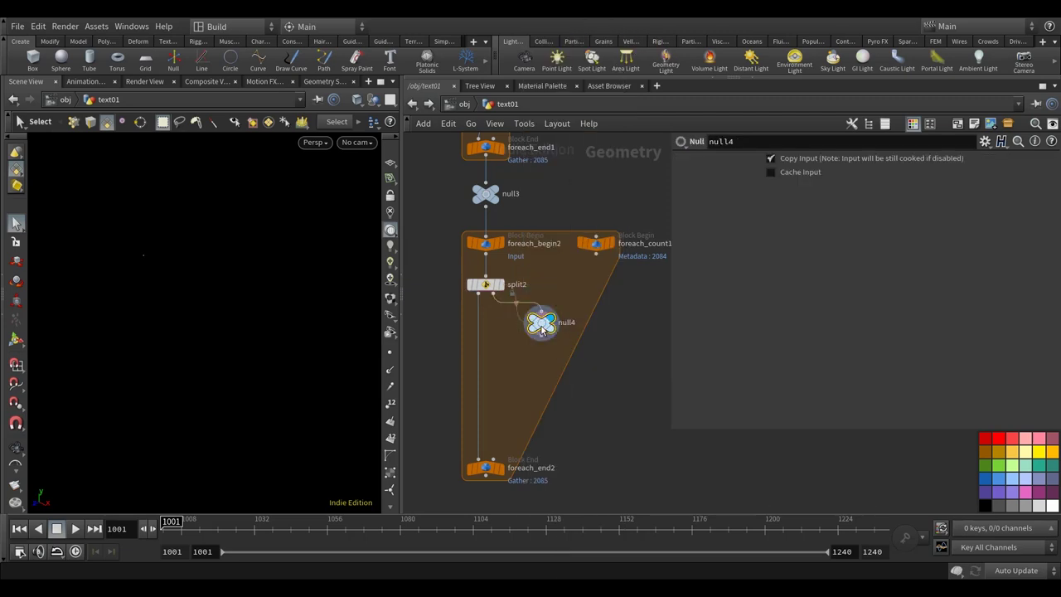
- Examine null4's points in the viewport from an orbited angle, and compare them with split2's output
middle_click(543, 323)
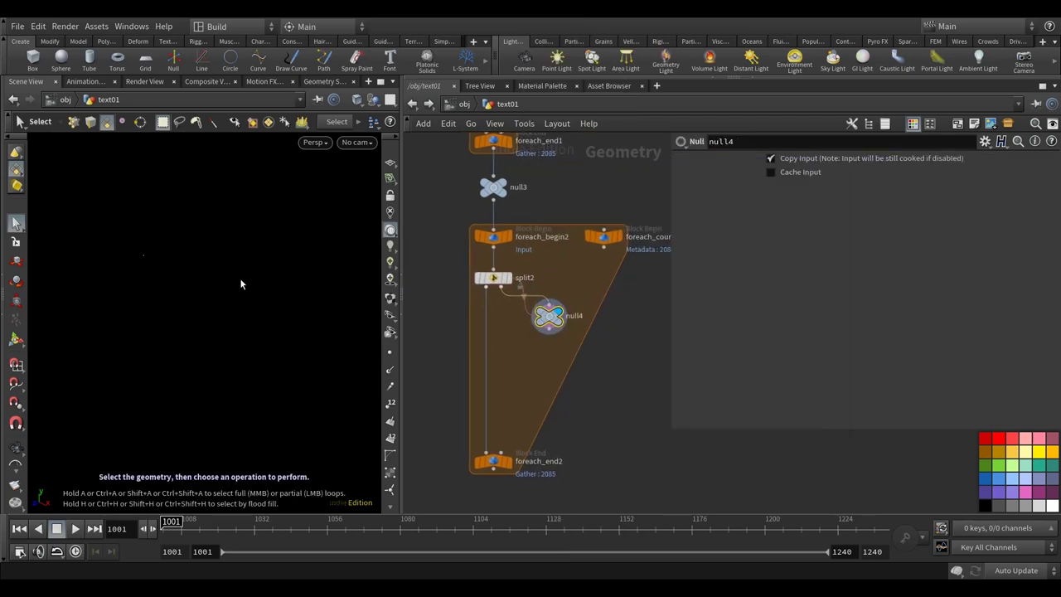
key(Escape)
drag(239, 296, 283, 318)
key(s)
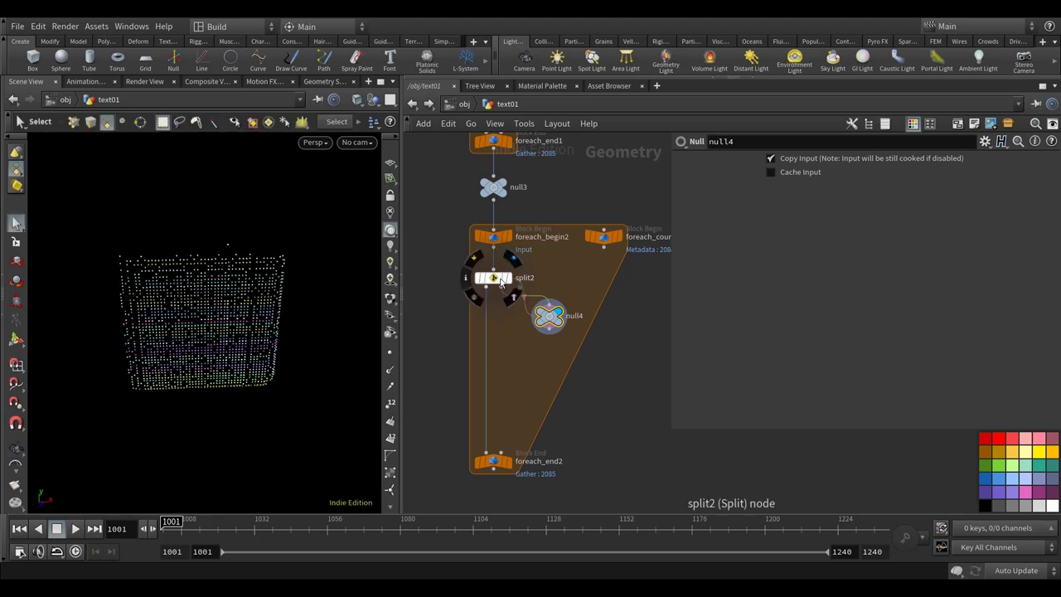
click(504, 281)
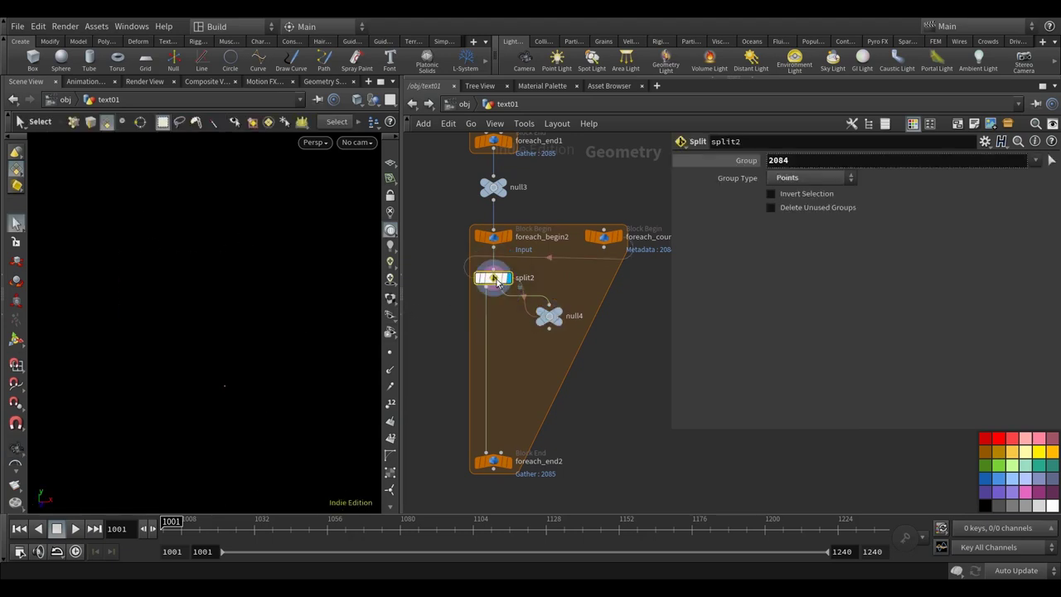
- Move foreach_end2 further down to make more room inside the second loop
scroll(504, 411, down, 1)
scroll(491, 439, up, 2)
middle_drag(544, 438, 544, 363)
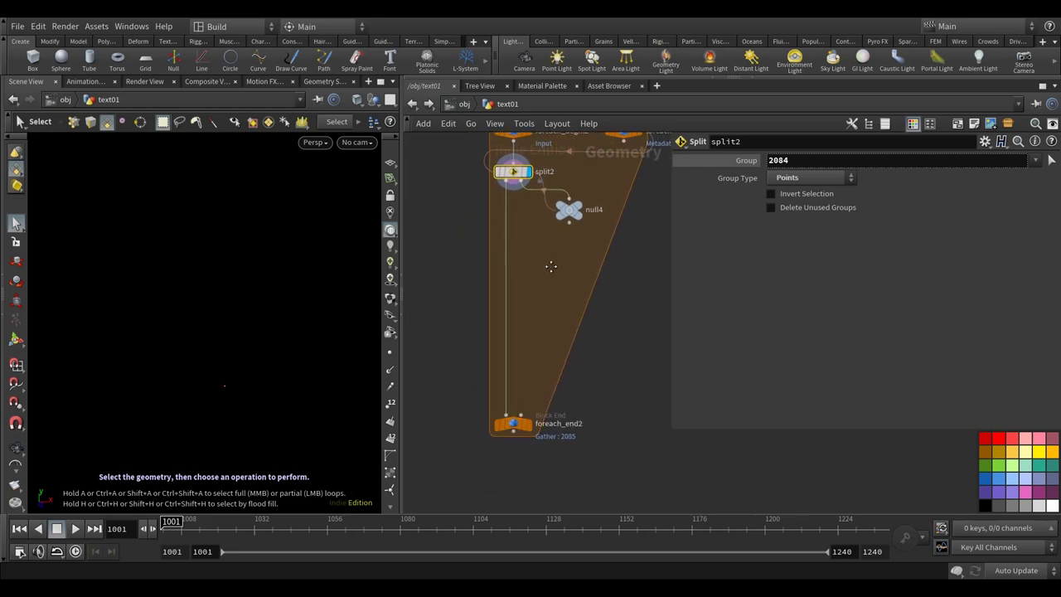
middle_drag(552, 266, 551, 304)
key(Escape)
key(s)
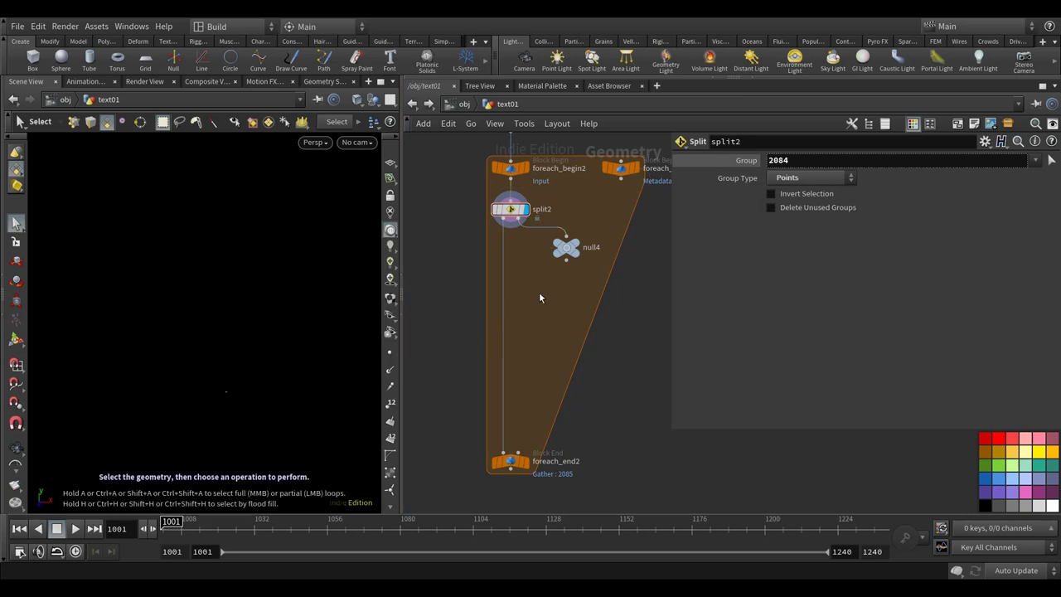
- Add a Point VOP node below split2 and null4 inside the second loop
key(Tab)
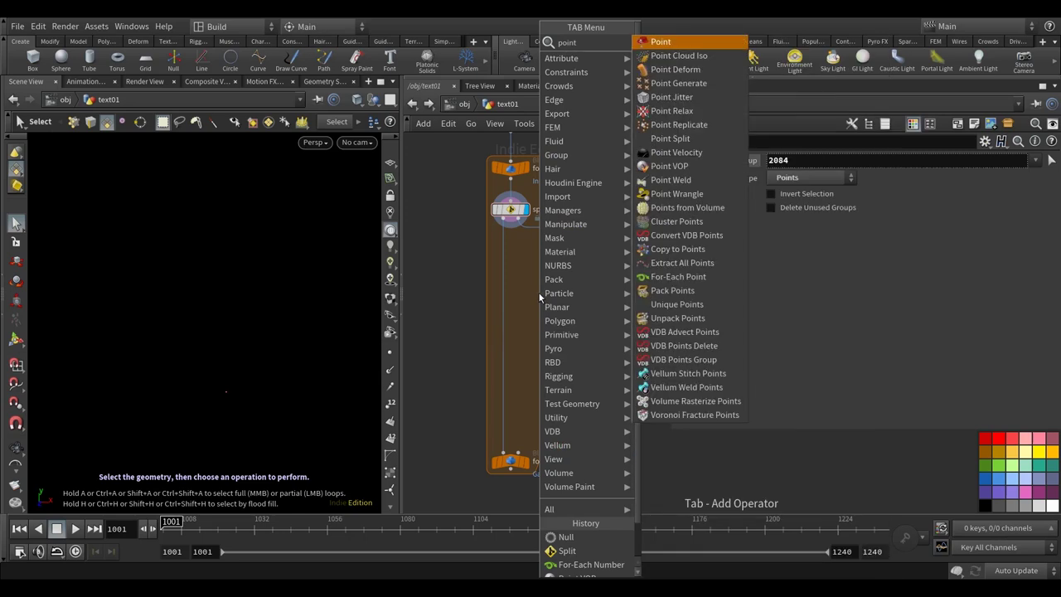
key(Down)
key(Down)
key(Down)
key(Down)
key(Down)
key(Down)
key(Down)
key(Down)
key(Down)
key(Return)
click(531, 284)
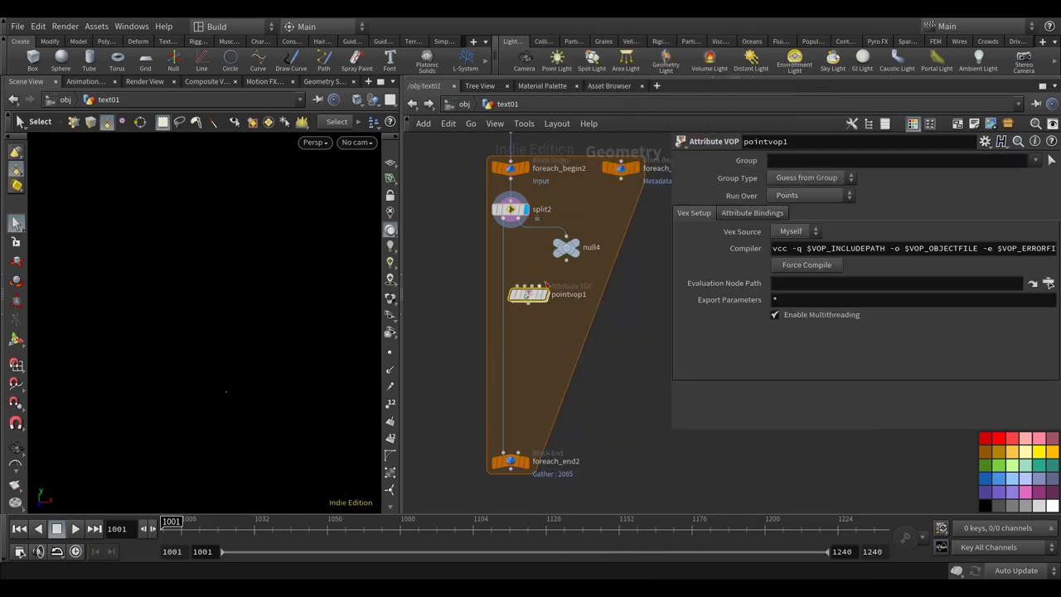
- Wire null4 into pointvop1's first input and split2's first output into its second, with pointvop1 feeding foreach_end2
click(568, 261)
click(528, 287)
click(510, 220)
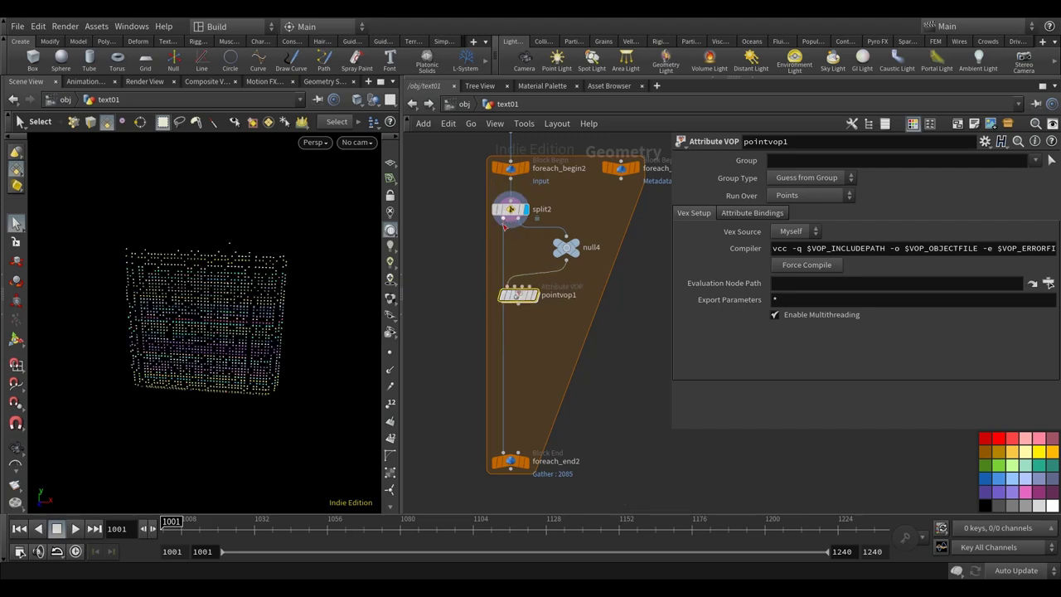
click(512, 287)
mouse_move(524, 297)
mouse_down()
mouse_move(532, 289)
mouse_move(511, 293)
mouse_up()
click(504, 312)
click(524, 296)
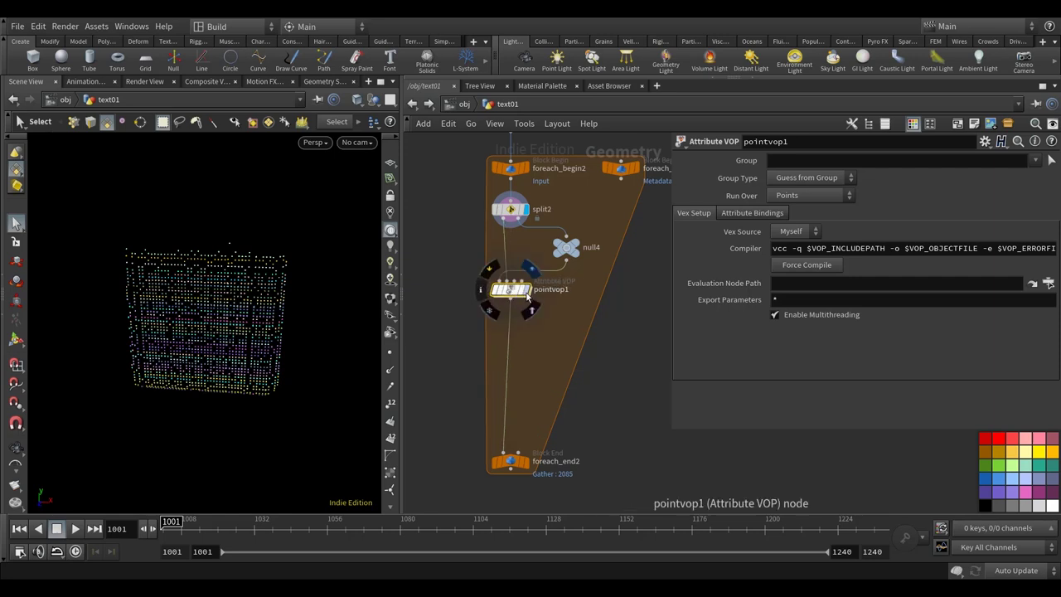
- Enter pointvop1's network and add a Get Attribute node beside geometryvopglobal1
middle_drag(512, 299, 472, 300)
double_click(472, 297)
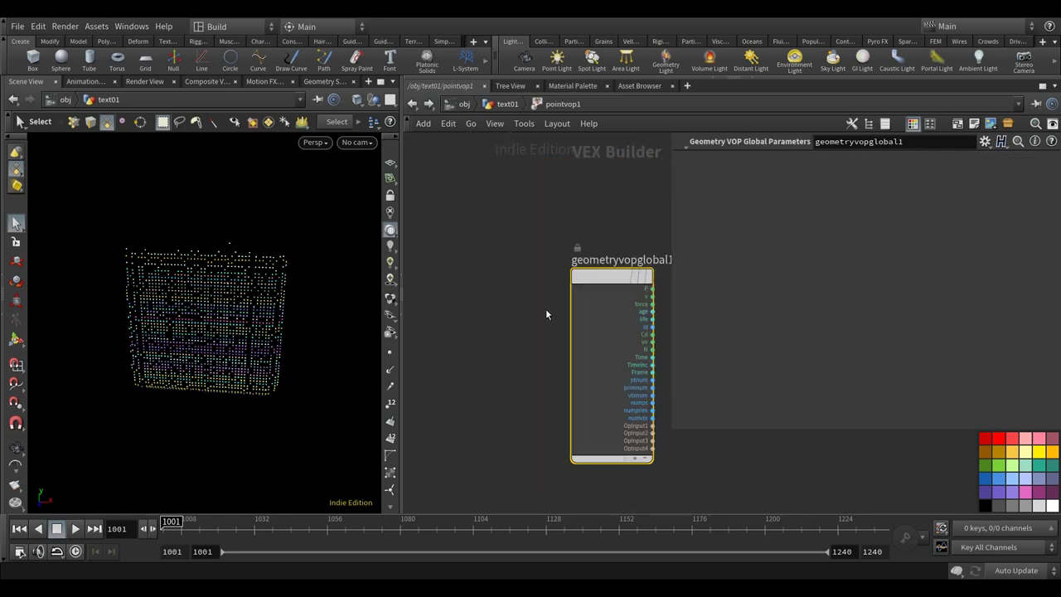
drag(670, 291, 841, 292)
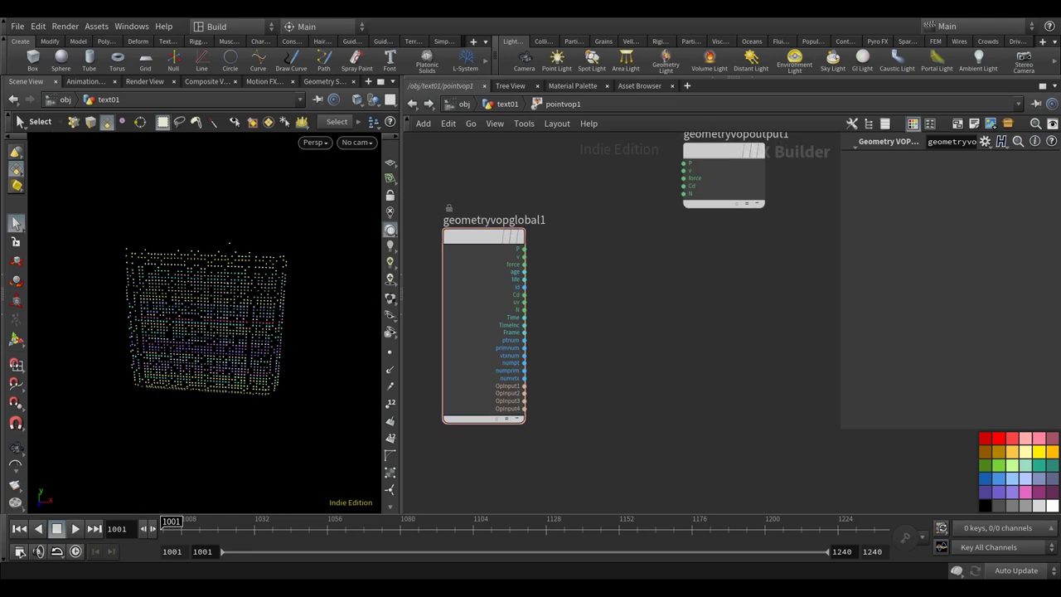
key(Tab)
mouse_move(633, 434)
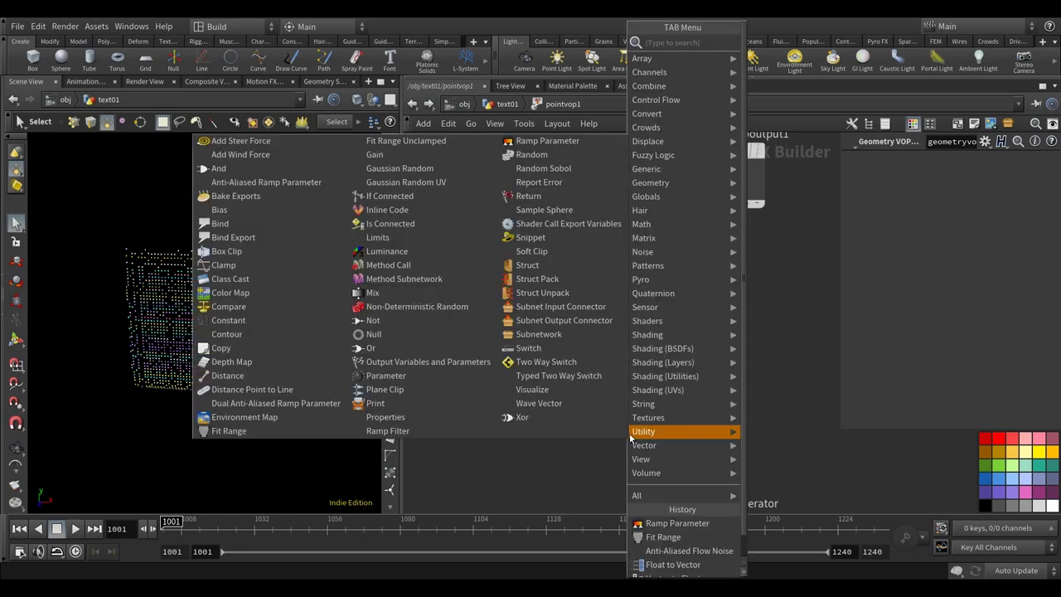
text(get)
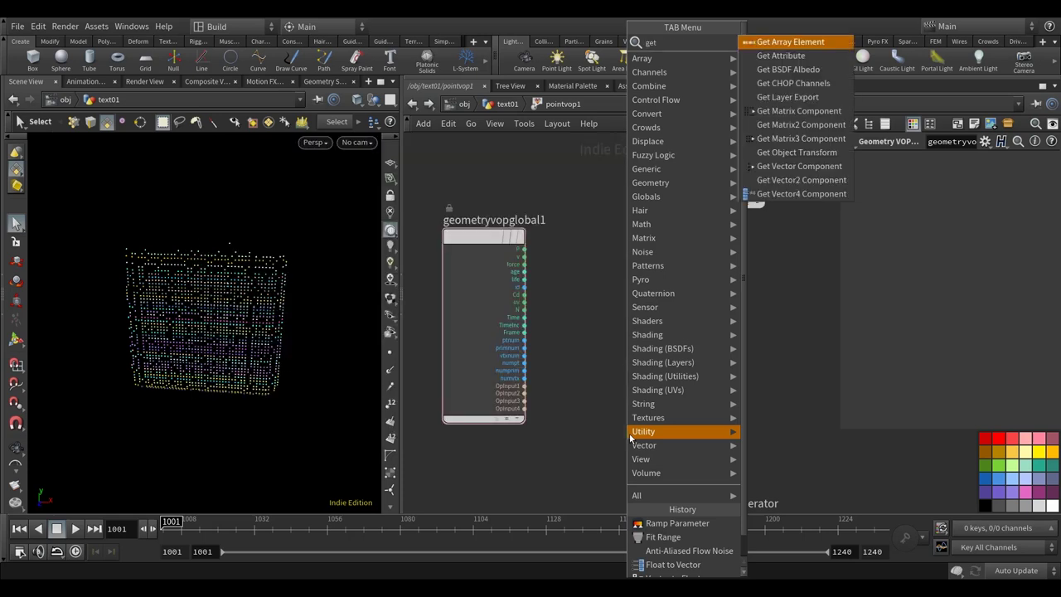
click(791, 56)
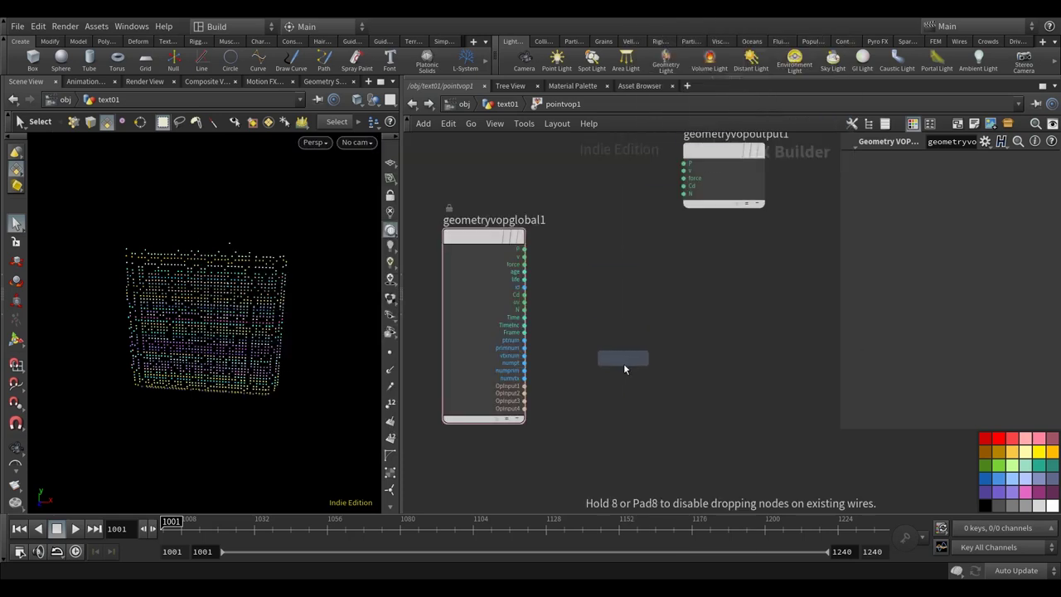
click(624, 363)
middle_drag(634, 345, 588, 337)
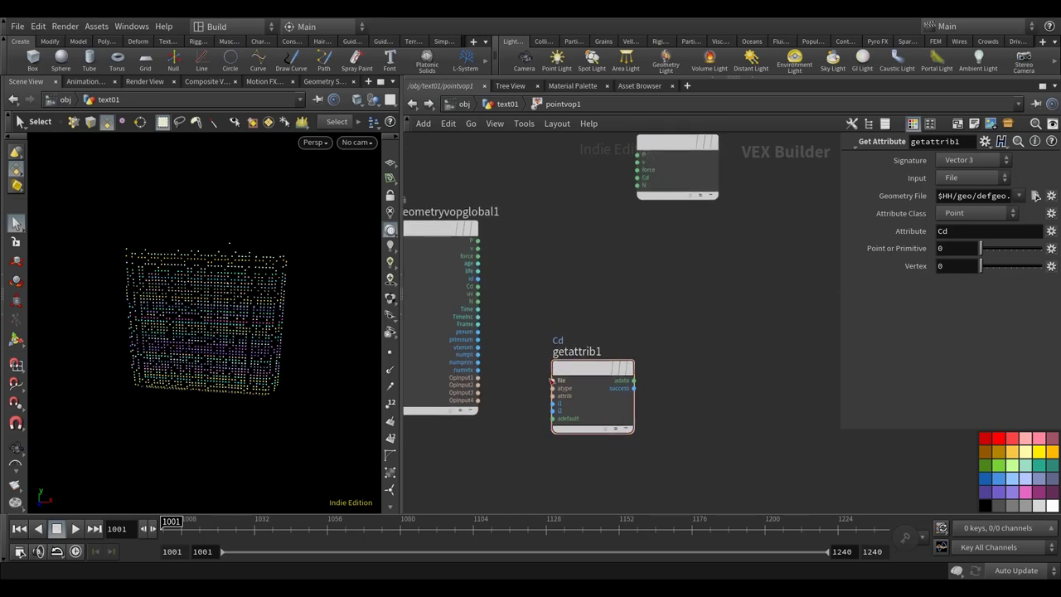
- Connect OpInput2 to getattrib1's file input and set its attribute to P
click(478, 384)
click(553, 380)
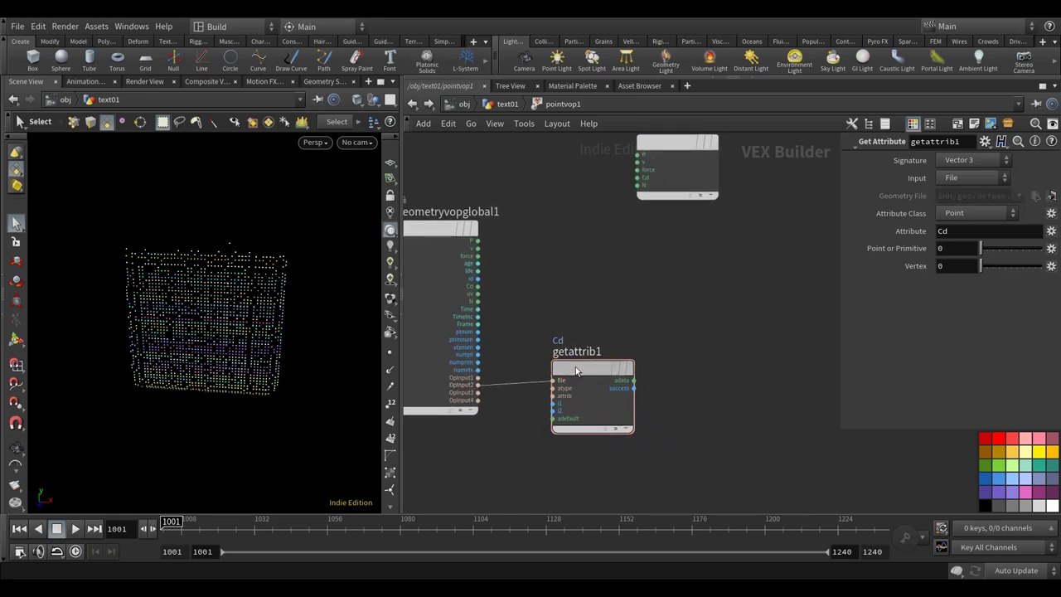
drag(583, 358, 572, 370)
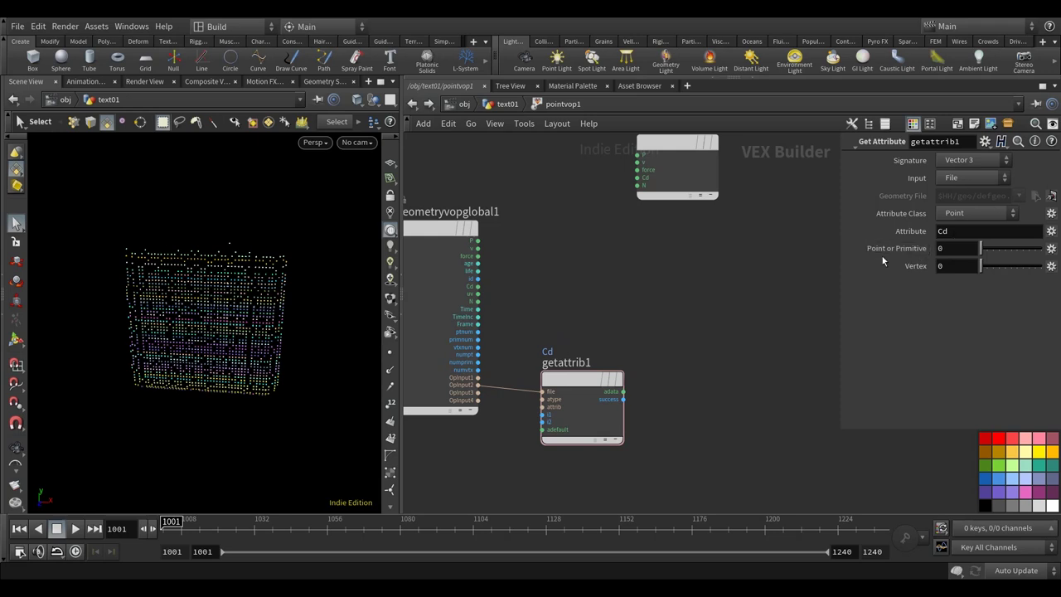
double_click(943, 232)
key(Return)
- Add a Distance node between getattrib1 and geometryvopoutput1
key(h)
key(Tab)
text(dis)
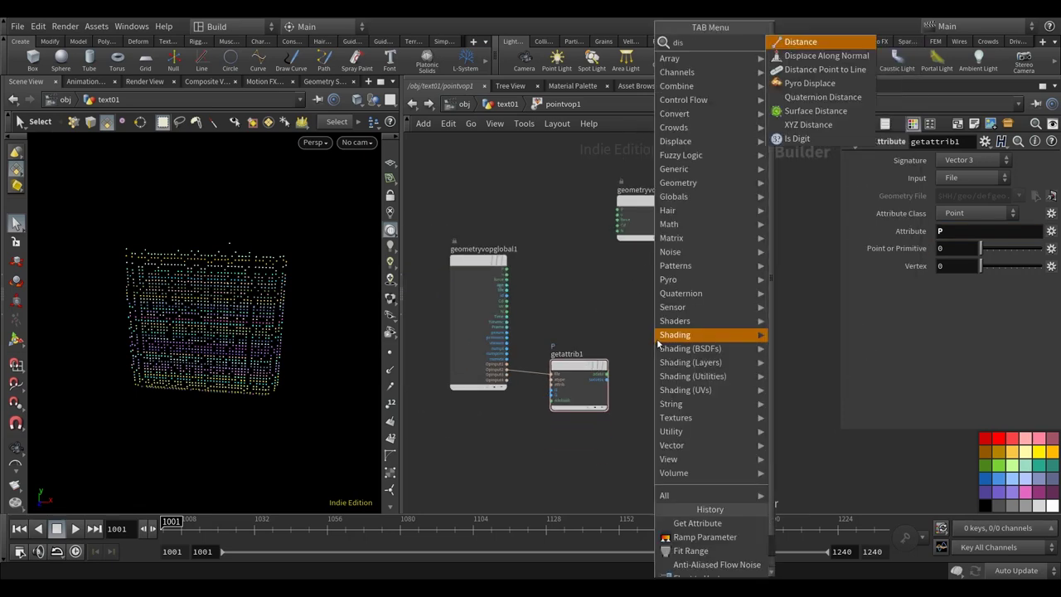
click(833, 41)
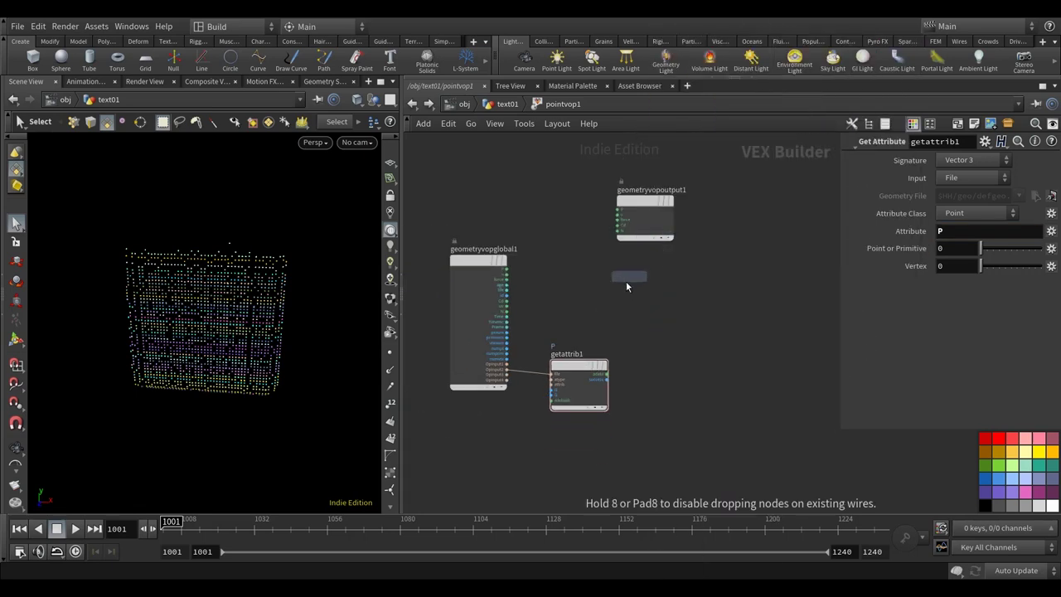
click(622, 295)
- Connect the global P to distance1's p1 and getattrib1's adata to p2
scroll(506, 285, up, 3)
click(505, 251)
click(686, 313)
middle_drag(687, 313, 580, 279)
drag(580, 279, 721, 265)
middle_drag(720, 265, 666, 369)
click(637, 452)
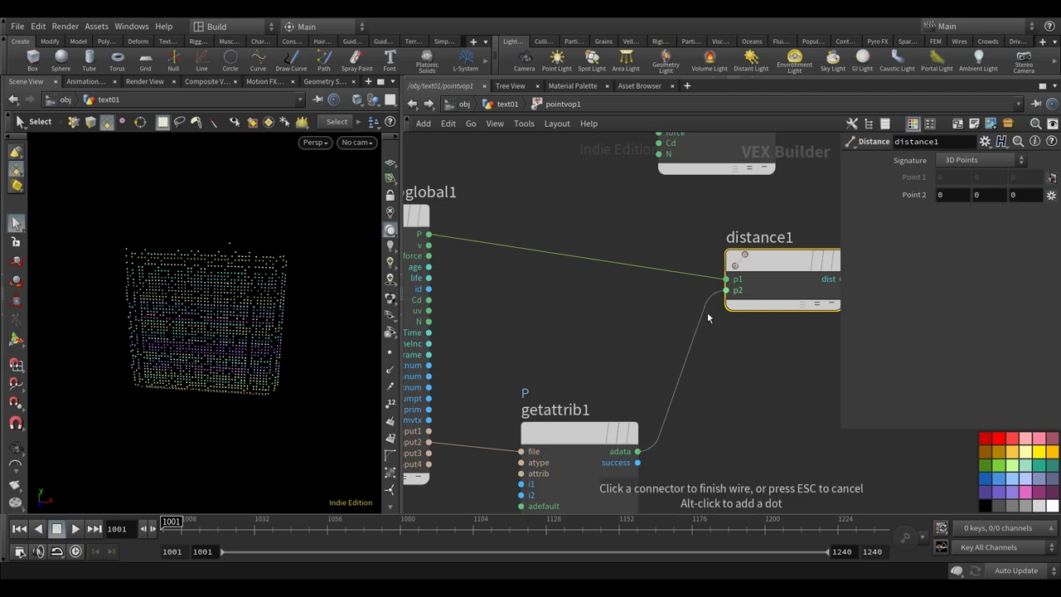
click(727, 290)
middle_drag(751, 372, 683, 369)
click(500, 405)
scroll(724, 362, down, 3)
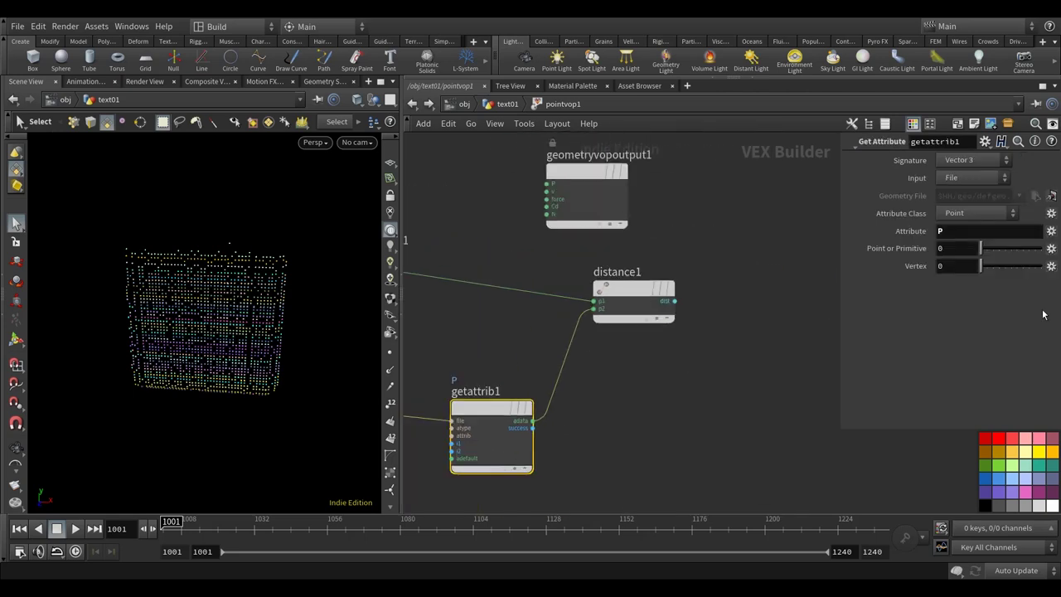
scroll(714, 364, up, 3)
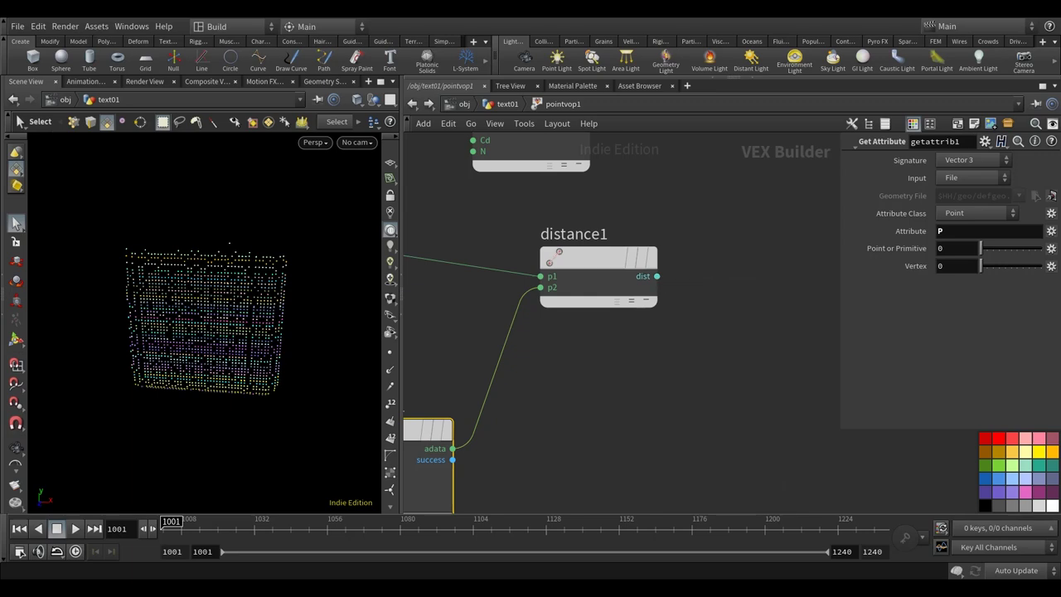
- Add a Parameter node beside distance1 and name it dist
key(Tab)
text(para)
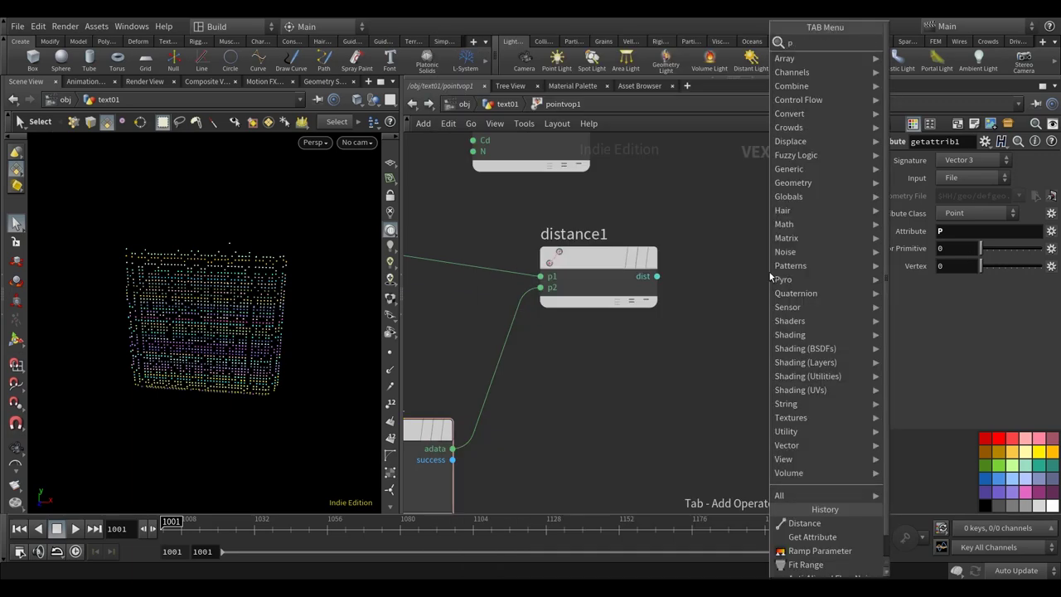
click(648, 42)
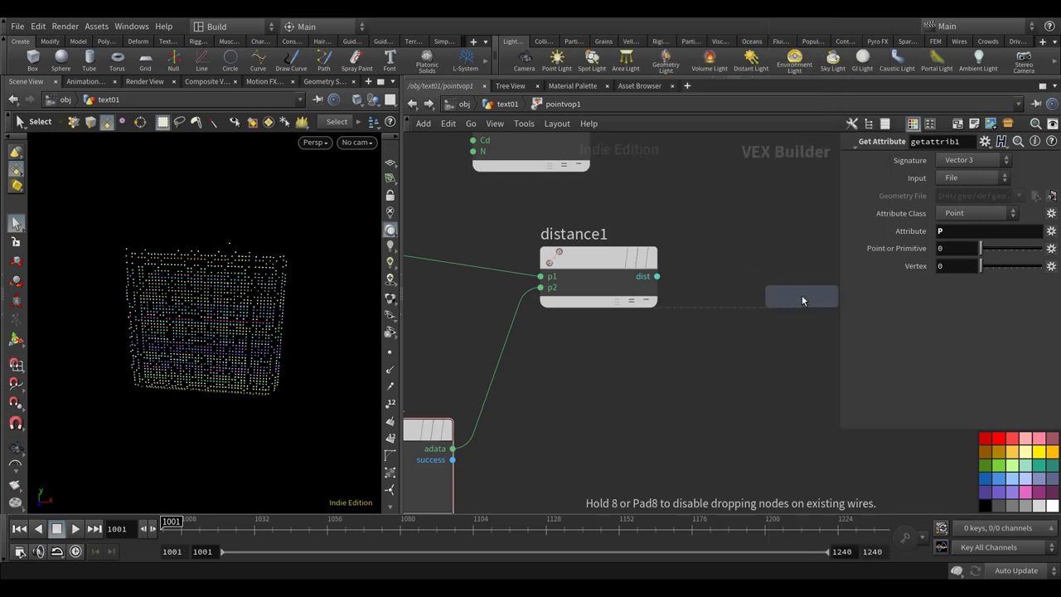
click(802, 298)
drag(688, 330, 689, 312)
text(dist)
key(Return)
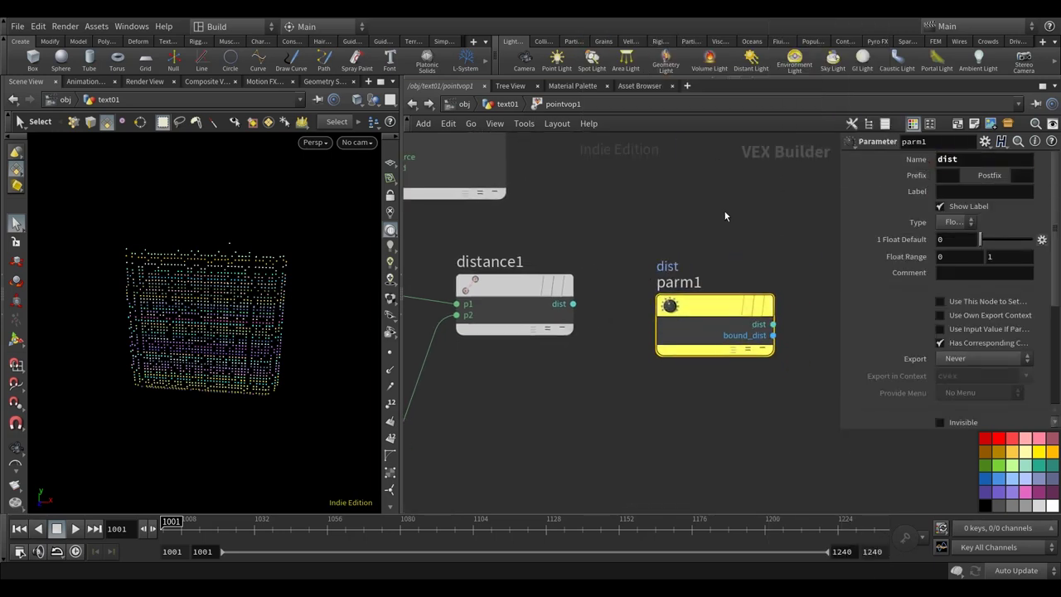
- Set parm1 to export when its input is connected and wire distance1's dist output into it
drag(839, 230, 781, 241)
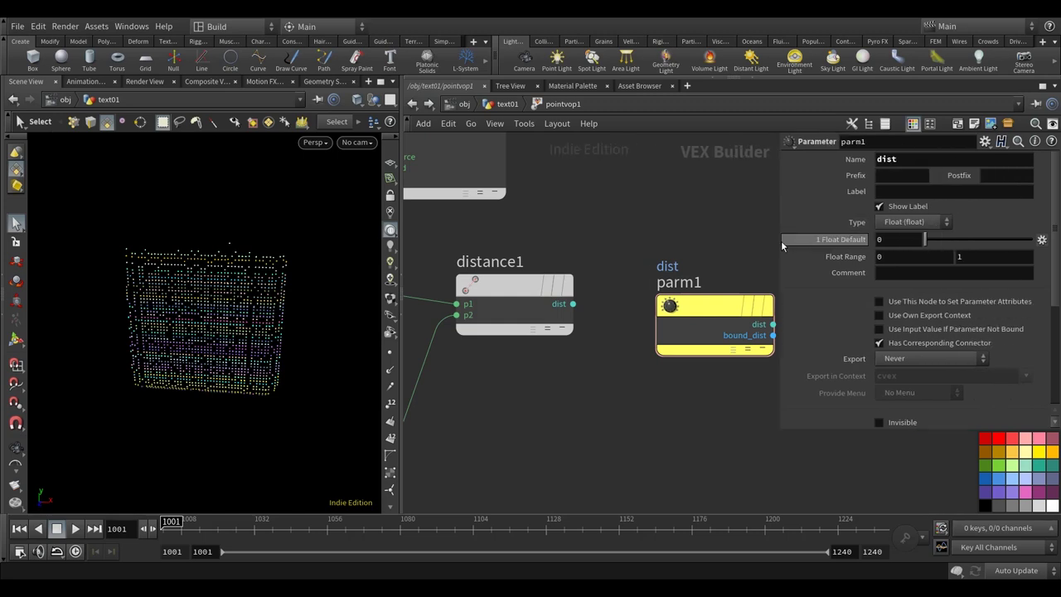
click(912, 360)
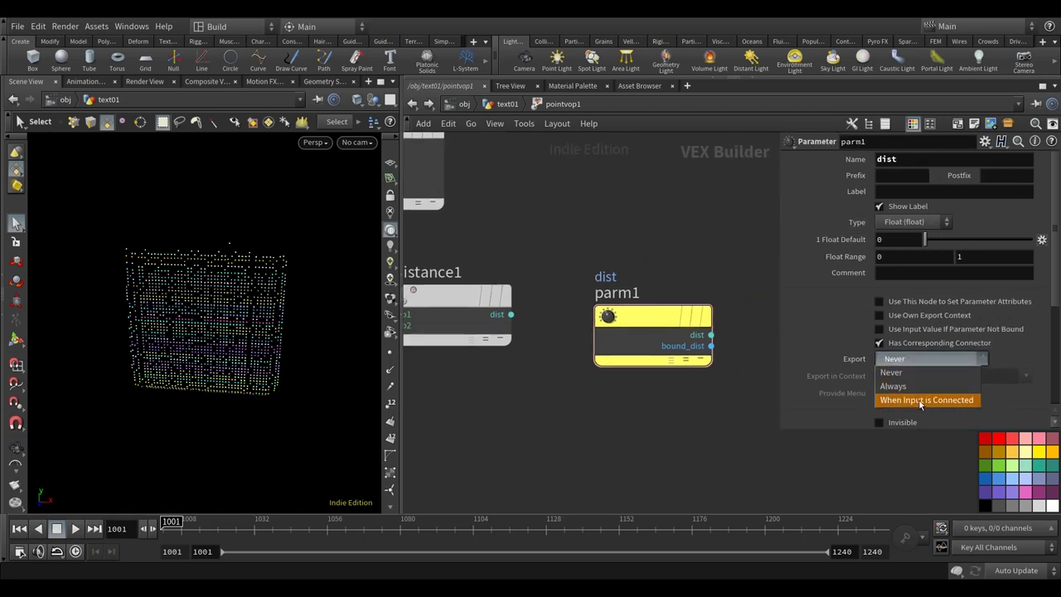
click(927, 401)
scroll(905, 376, down, 2)
click(510, 314)
click(594, 334)
scroll(663, 358, down, 3)
drag(663, 358, 671, 344)
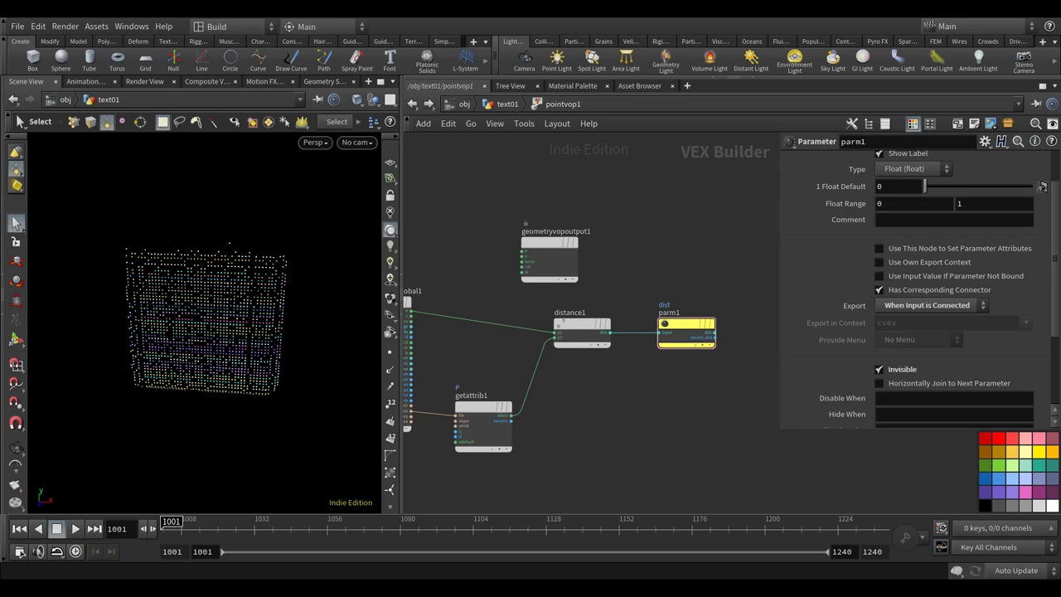
- Move geometryvopoutput1 out of the way and add a Subtract node below parm1
scroll(580, 390, down, 3)
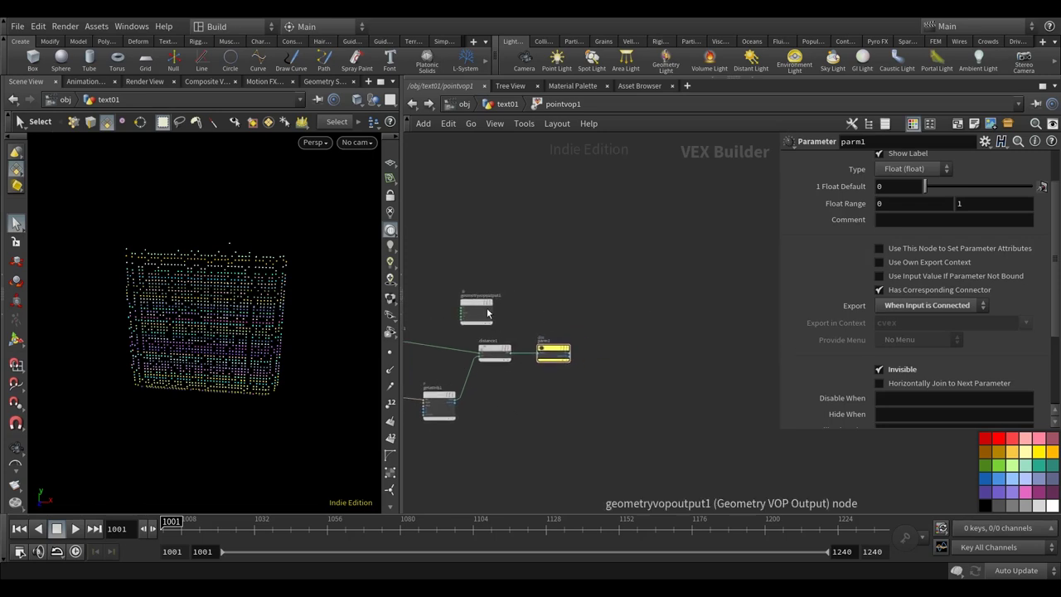
drag(485, 307, 726, 329)
scroll(596, 410, up, 2)
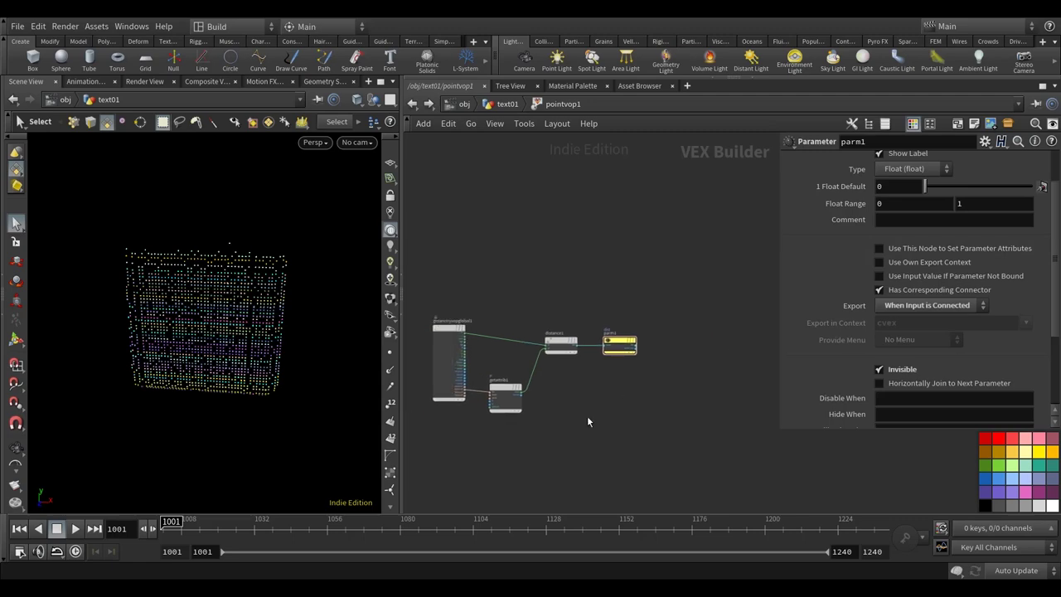
key(Tab)
text(sub)
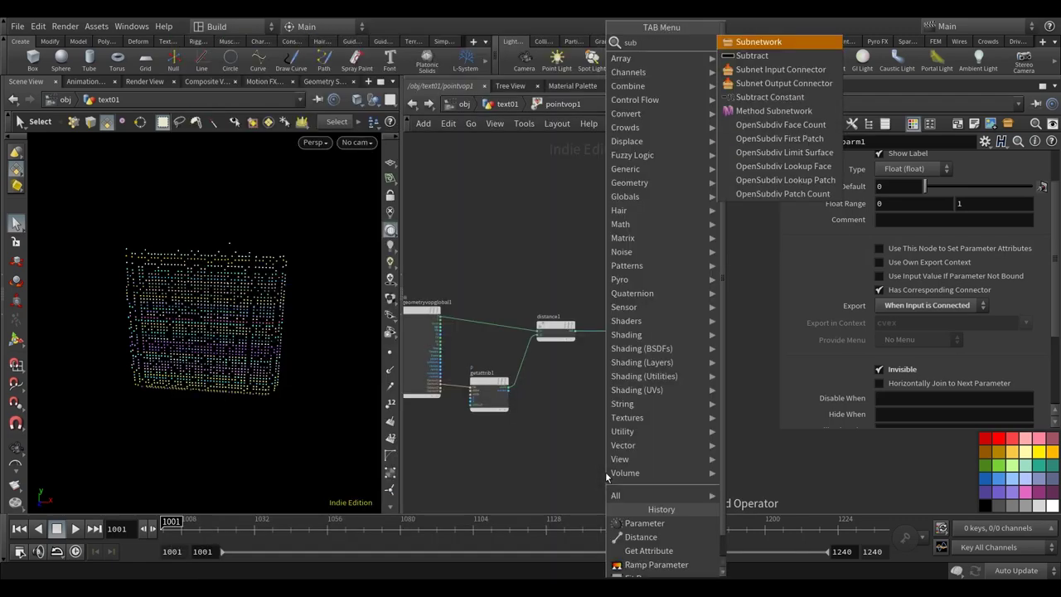
click(792, 57)
click(611, 385)
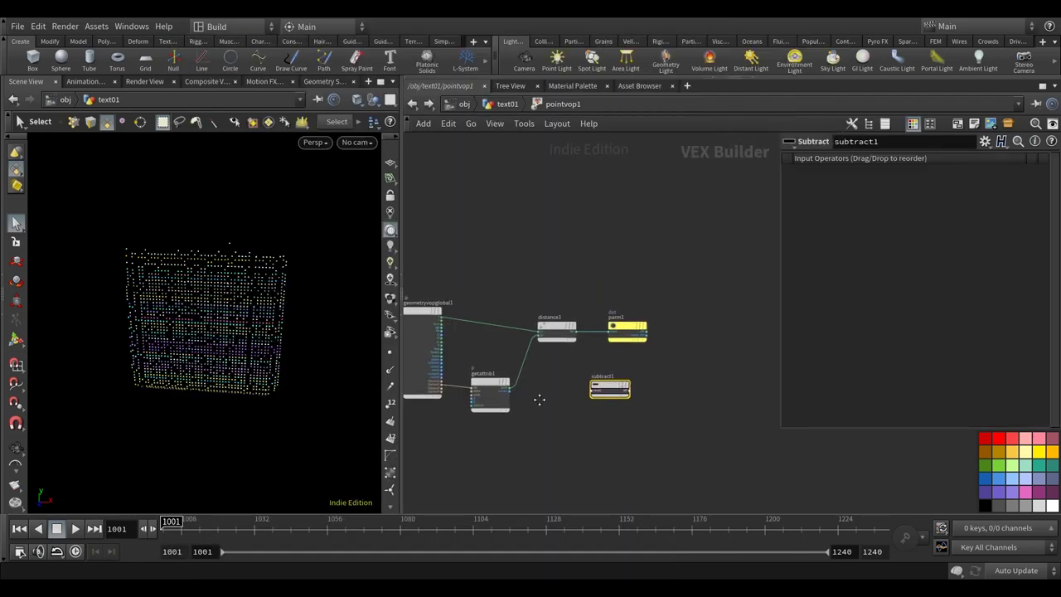
- Connect the global P to subtract1's first input and getattrib1's adata to its second
middle_drag(540, 398, 573, 399)
scroll(466, 320, up, 3)
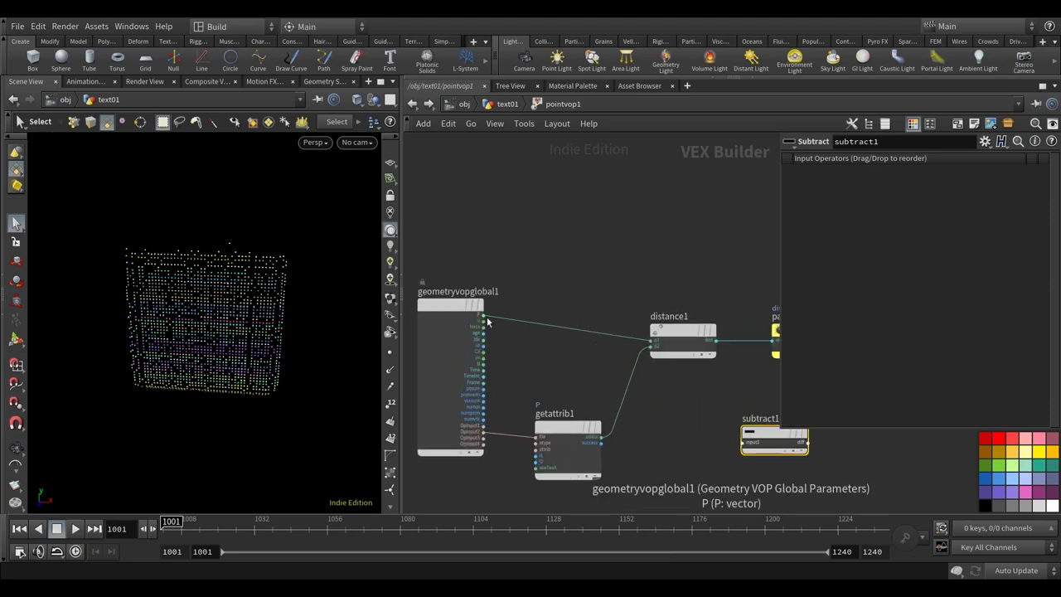
drag(483, 316, 737, 458)
middle_drag(737, 458, 636, 448)
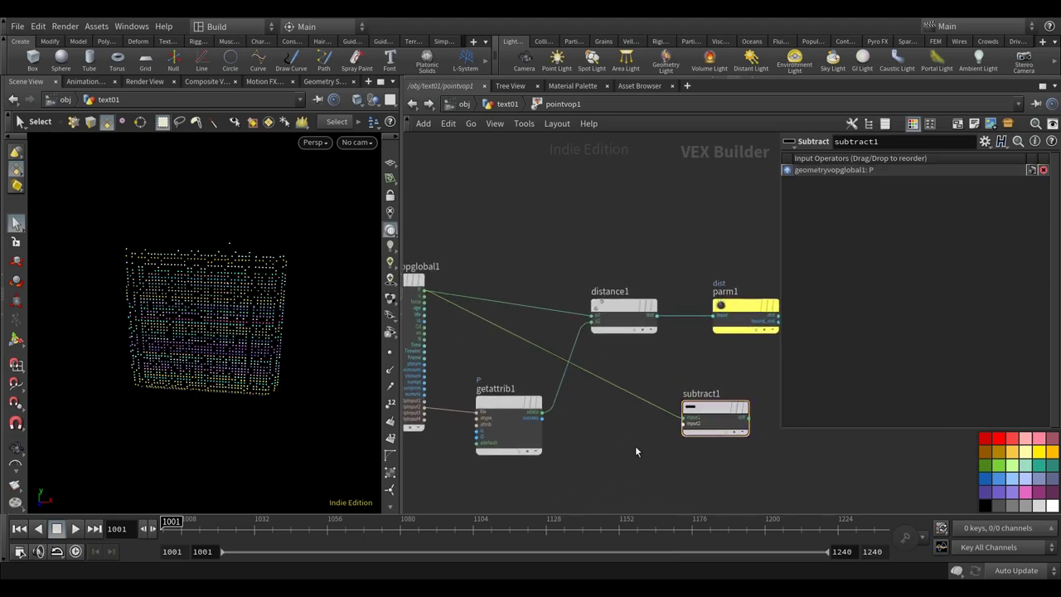
click(543, 414)
click(687, 423)
middle_drag(596, 432, 497, 426)
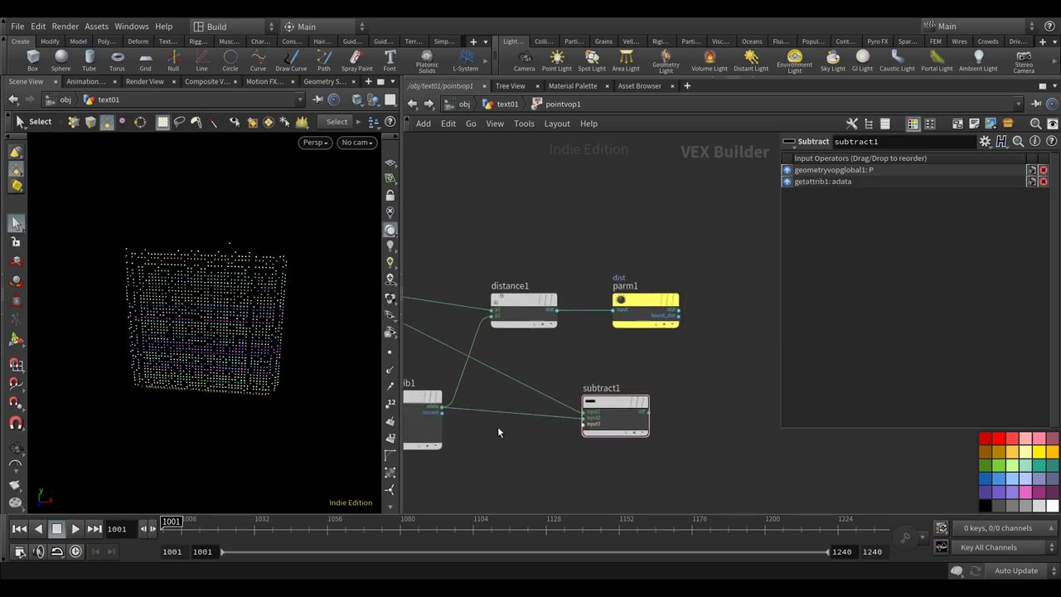
middle_drag(570, 405, 504, 388)
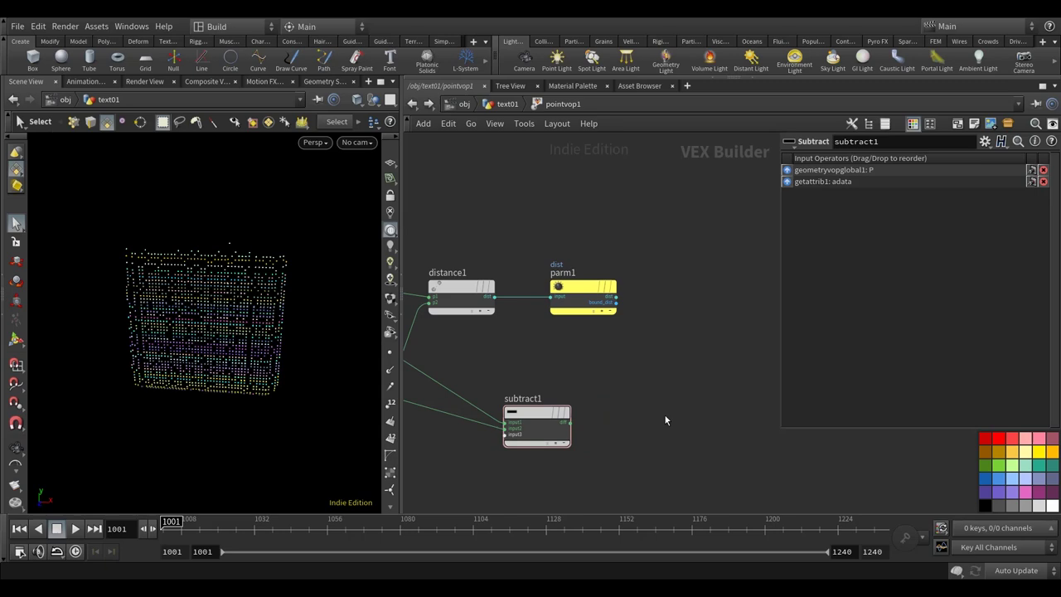
- Examine the point cloud in the viewport from several angles to judge its depth
key(Escape)
drag(261, 360, 247, 406)
drag(284, 307, 215, 319)
key(s)
key(Escape)
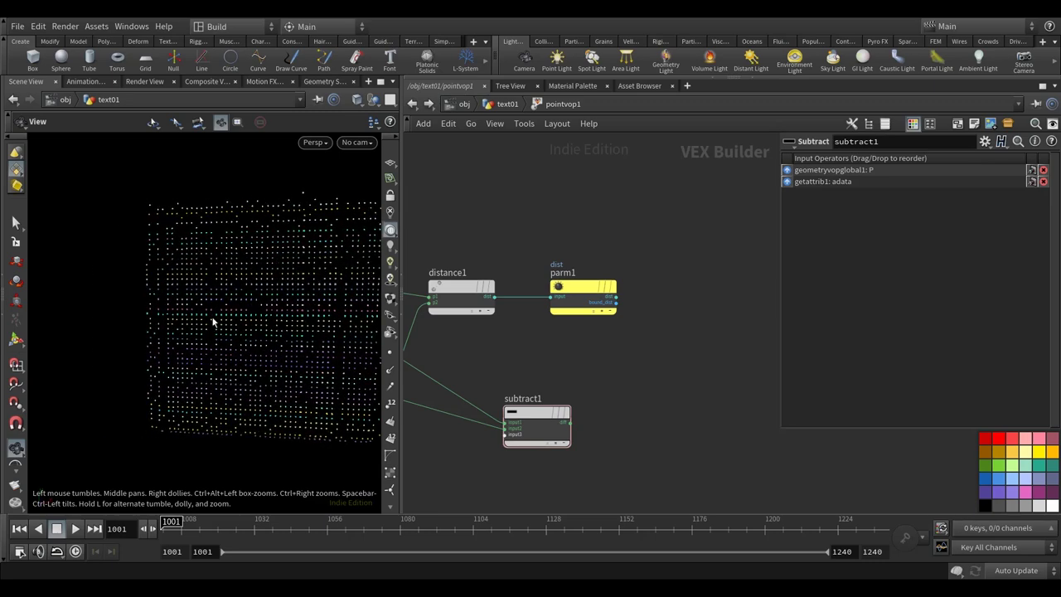
drag(202, 362, 175, 356)
key(s)
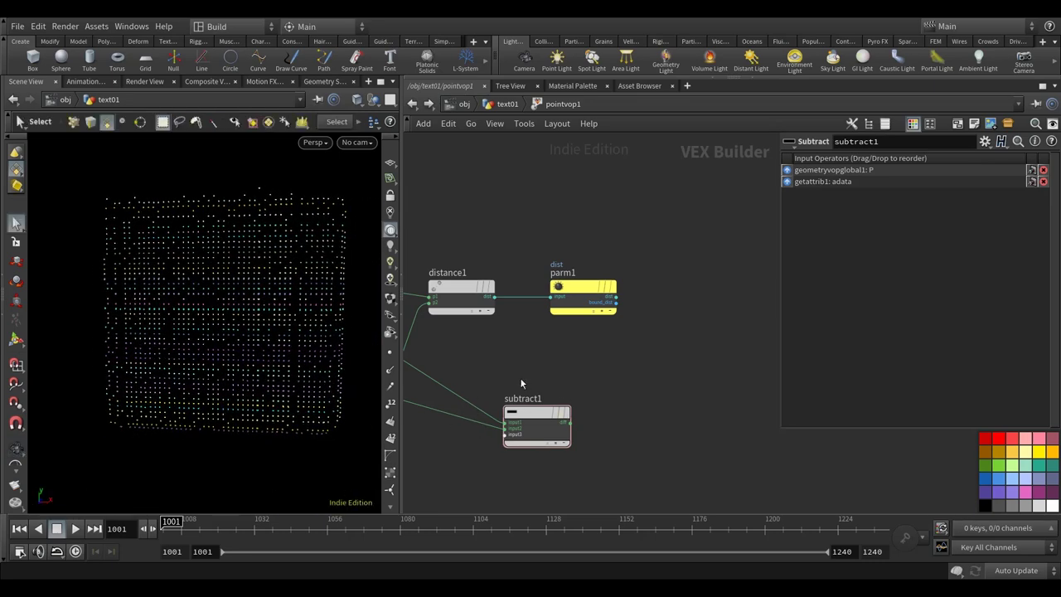
key(space)
drag(192, 350, 166, 328)
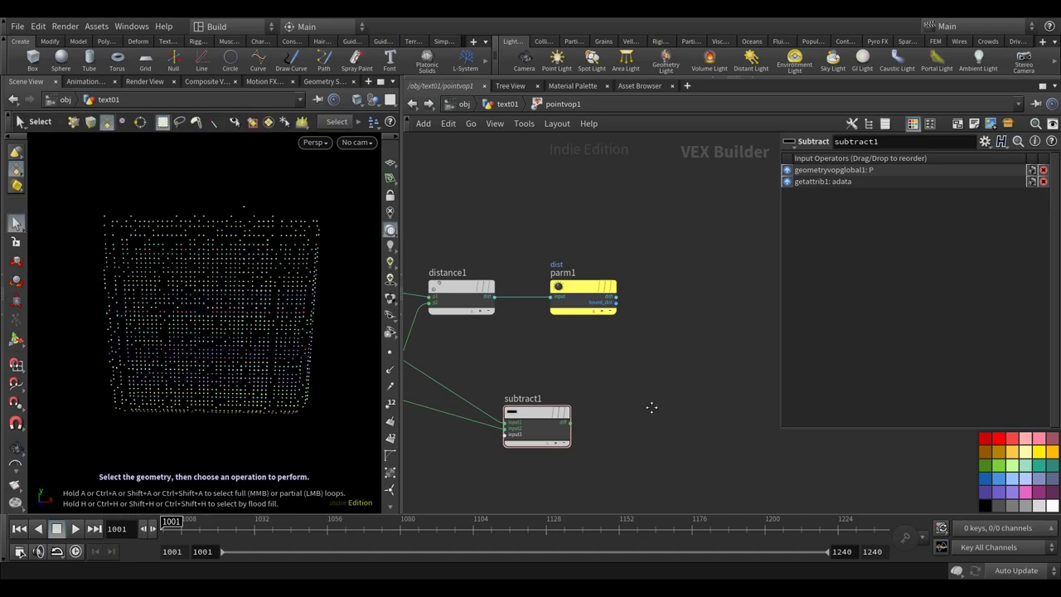
- Add a Vector to Float node after subtract1 and feed it subtract1's diff output
key(Tab)
text(vec)
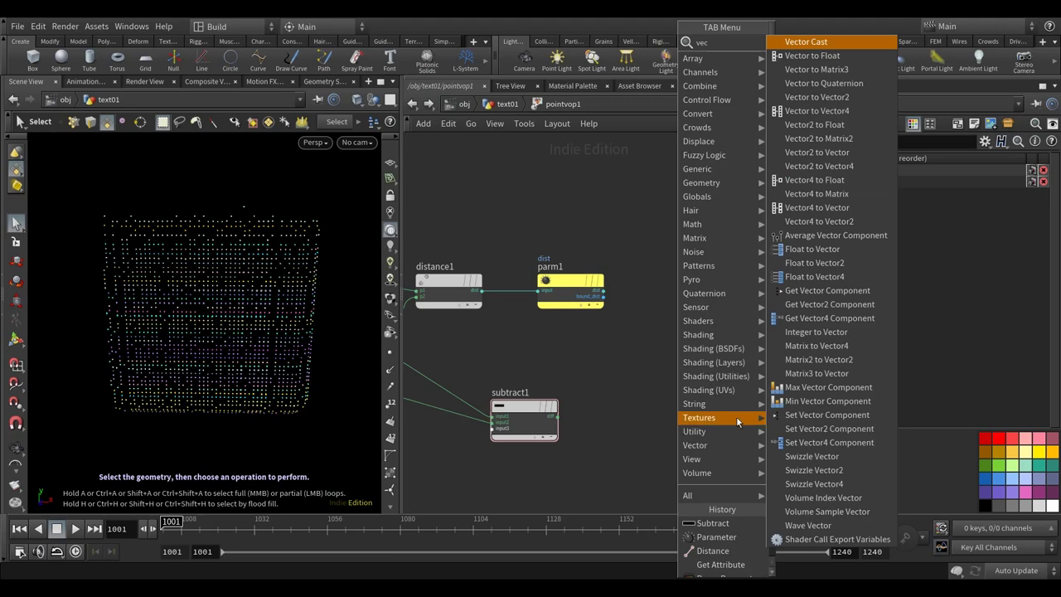
click(811, 58)
click(659, 419)
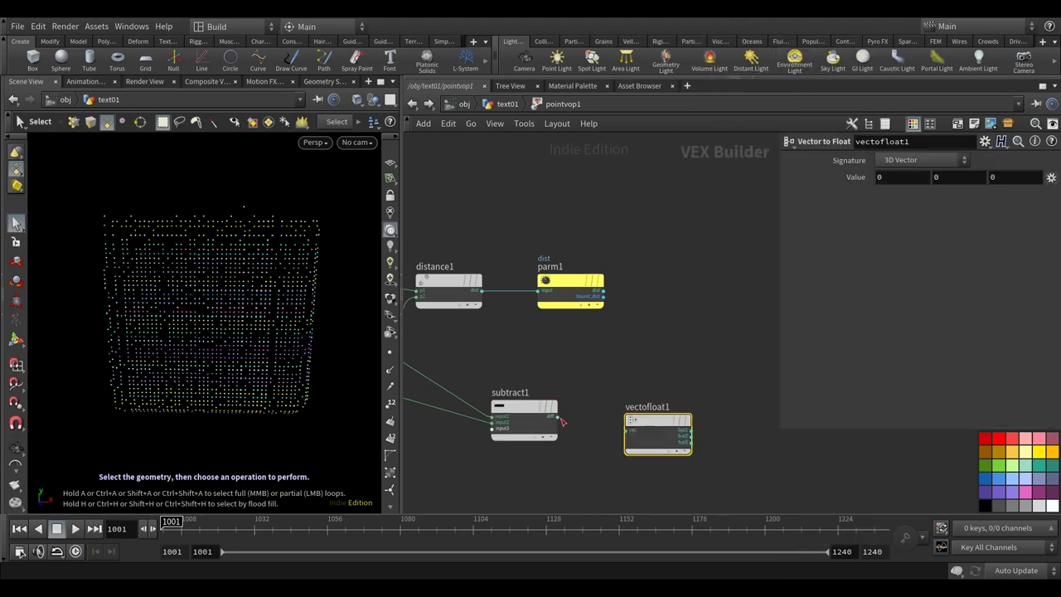
- Add a Float to Vector node and connect vectofloat1's first two outputs to fval1 and fval2, leaving fval3 unconnected
key(Tab)
text(flo)
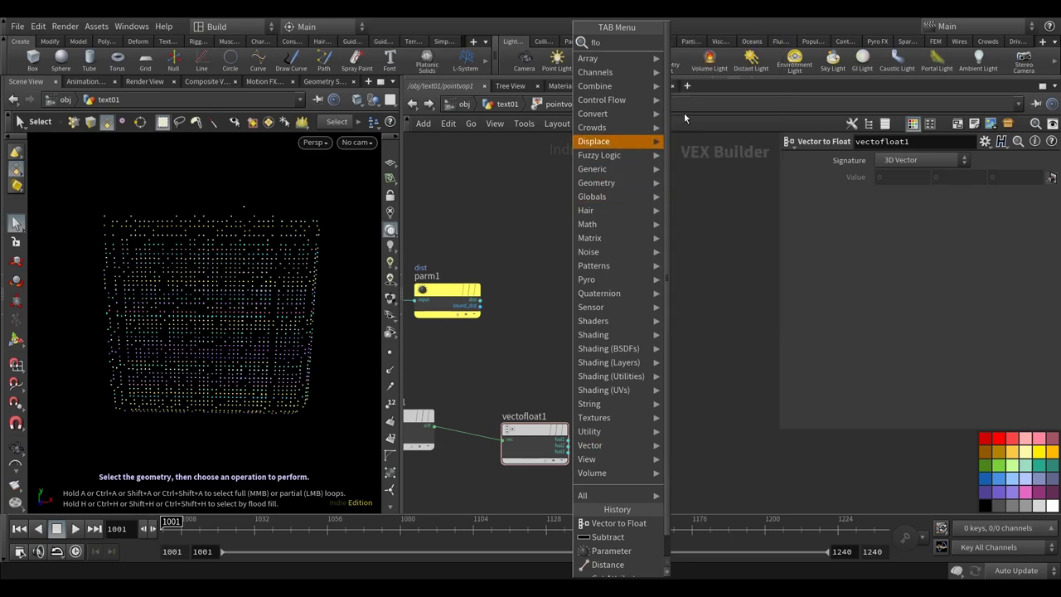
click(712, 142)
click(701, 428)
scroll(634, 431, up, 2)
click(540, 448)
click(683, 440)
click(540, 457)
click(683, 448)
scroll(595, 380, down, 5)
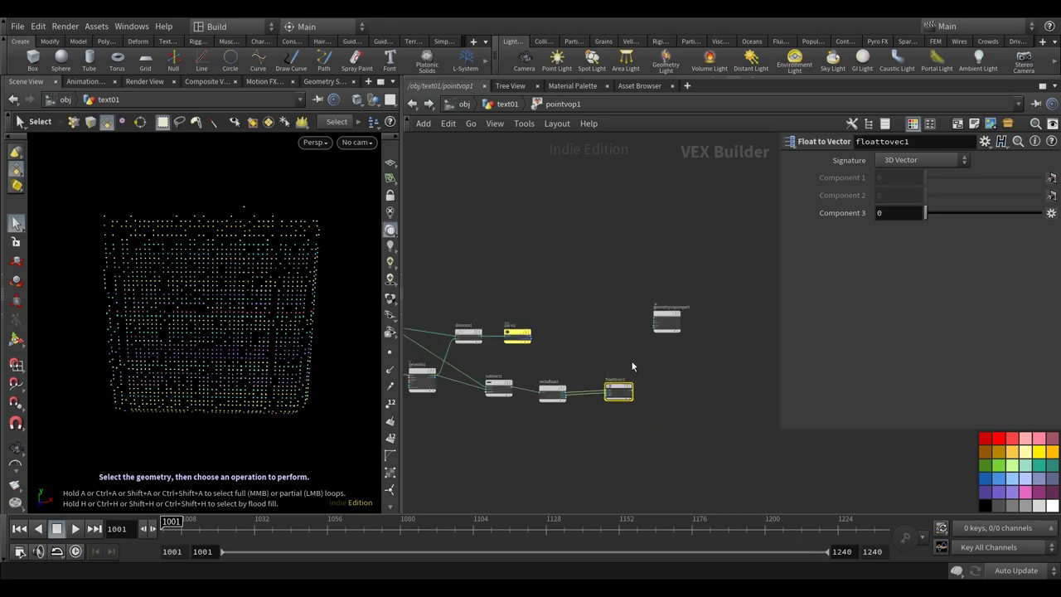
- Add a Normalize node and connect floattovec1's vec output to its input
key(Tab)
text(no)
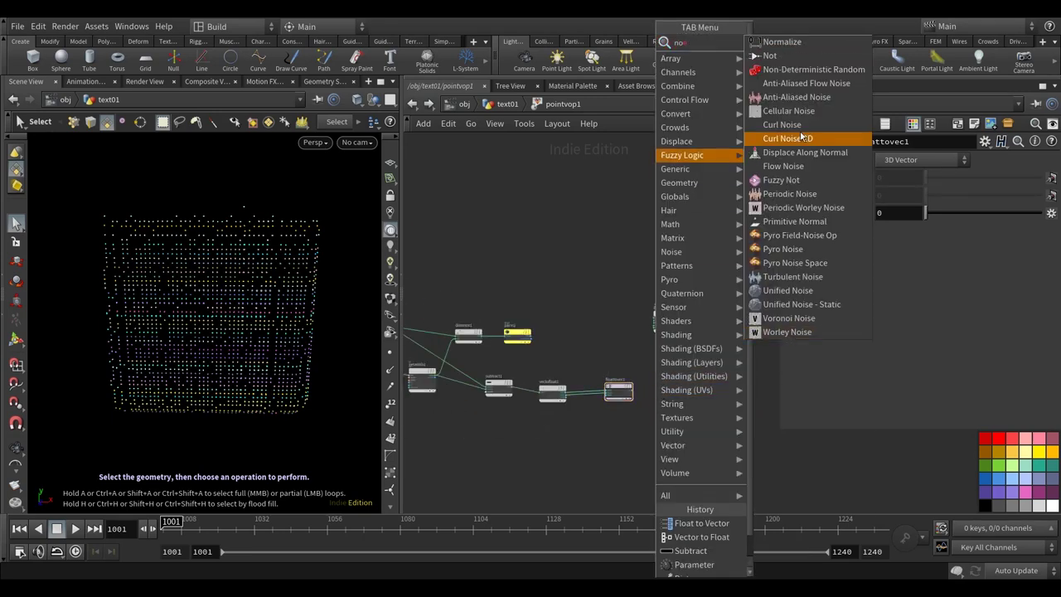
click(816, 45)
click(680, 395)
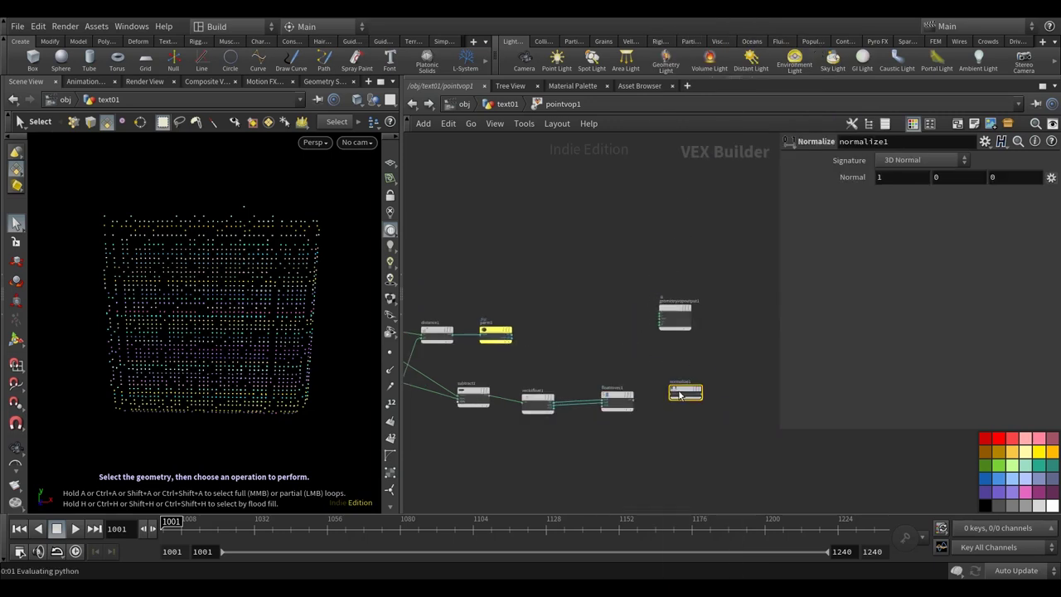
scroll(680, 395, up, 3)
click(575, 407)
click(670, 392)
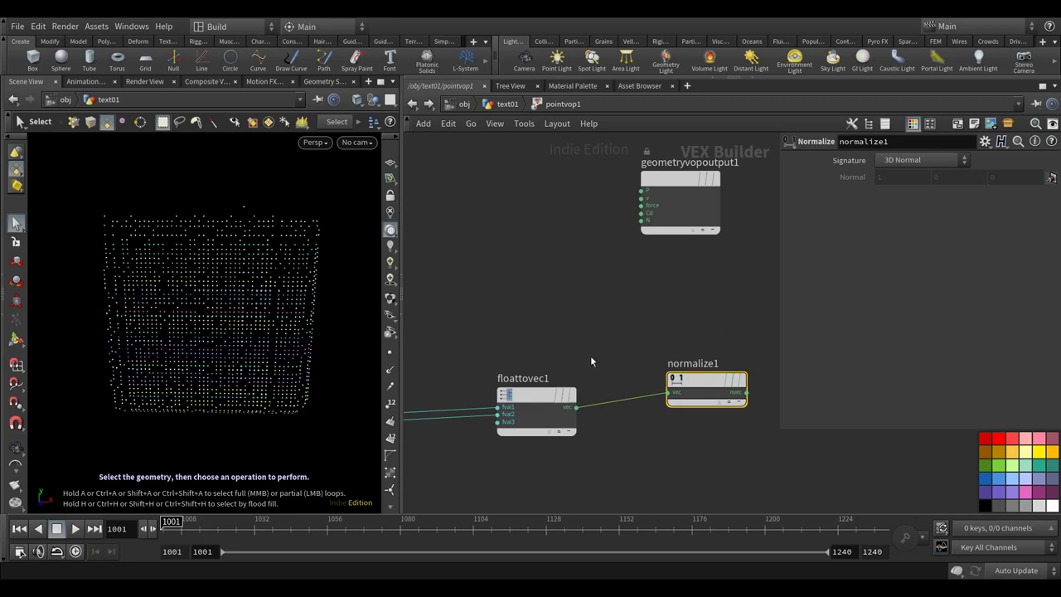
- Place geometryvopoutput1 beside normalize1 and connect the normalized vector to its N input
middle_drag(655, 344, 562, 363)
drag(574, 195, 708, 277)
click(654, 413)
click(681, 322)
key(h)
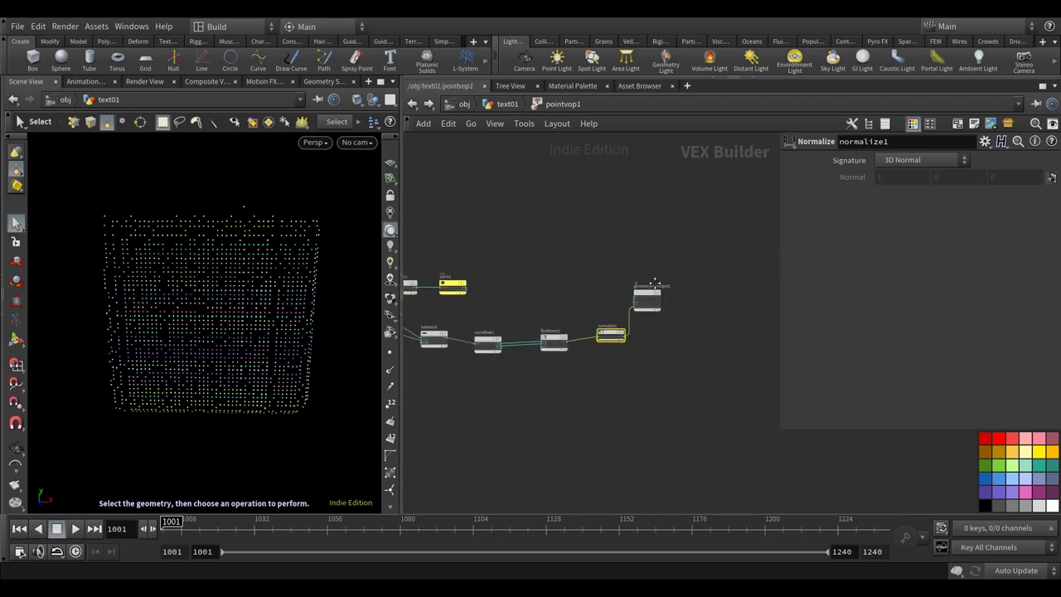
- Return to the text01 network and insert a Sort node between pointvop1 and foreach_end2
click(503, 104)
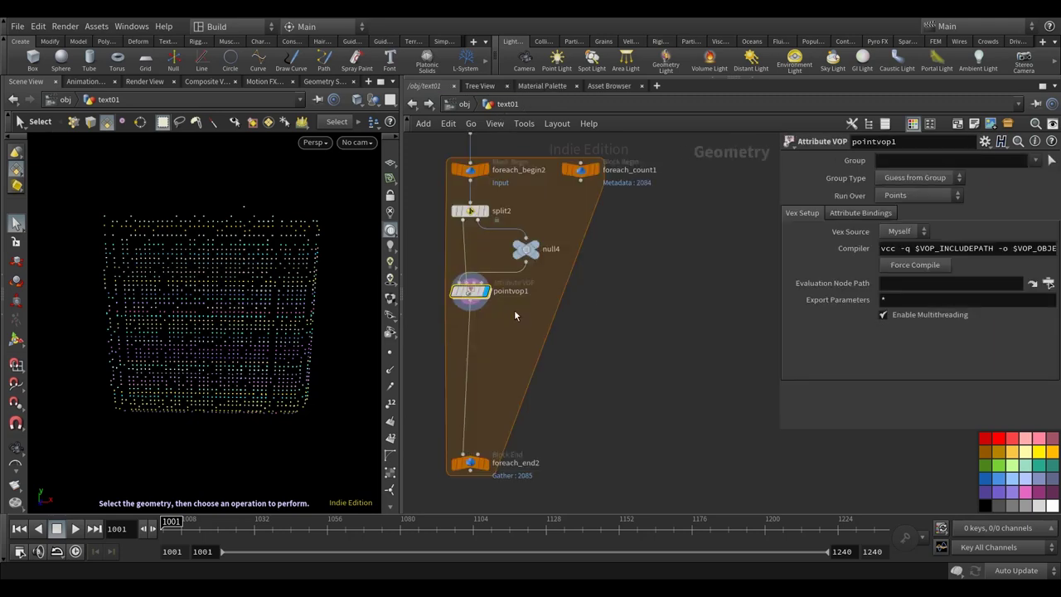
scroll(515, 311, up, 2)
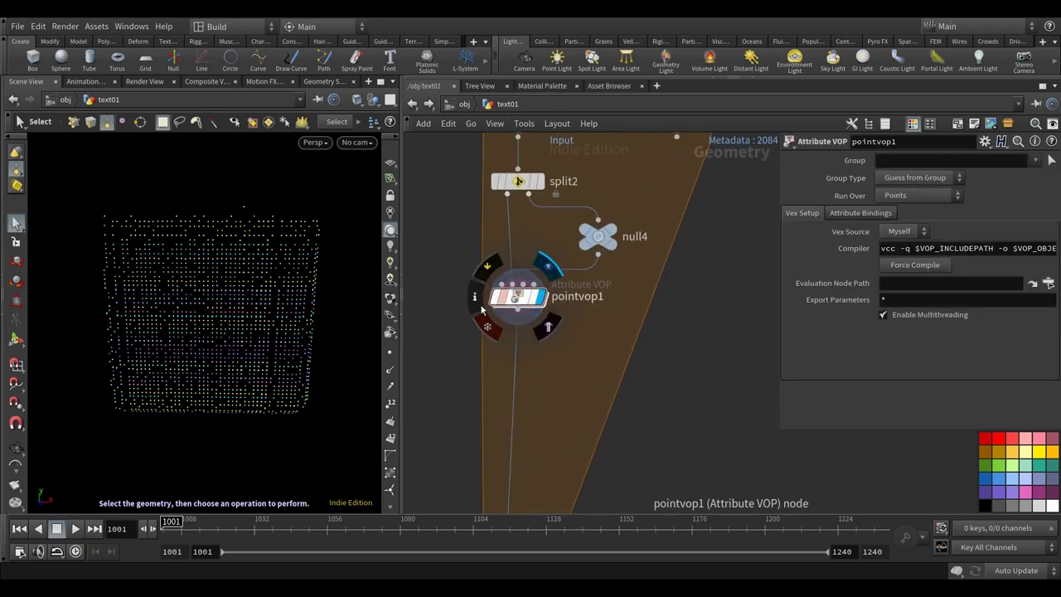
key(Escape)
drag(259, 352, 380, 376)
key(s)
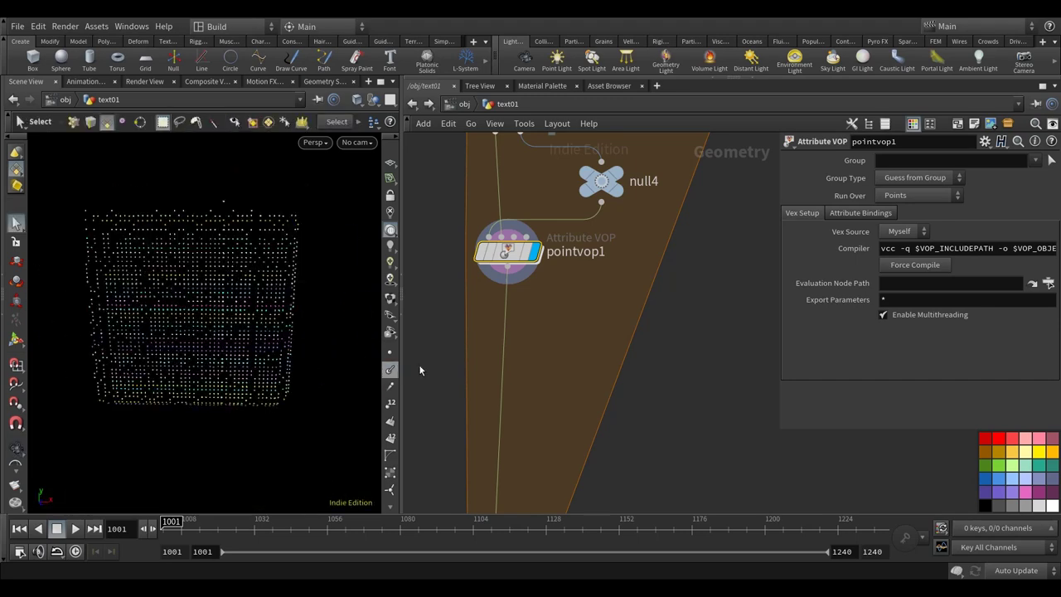
key(Tab)
text(sort)
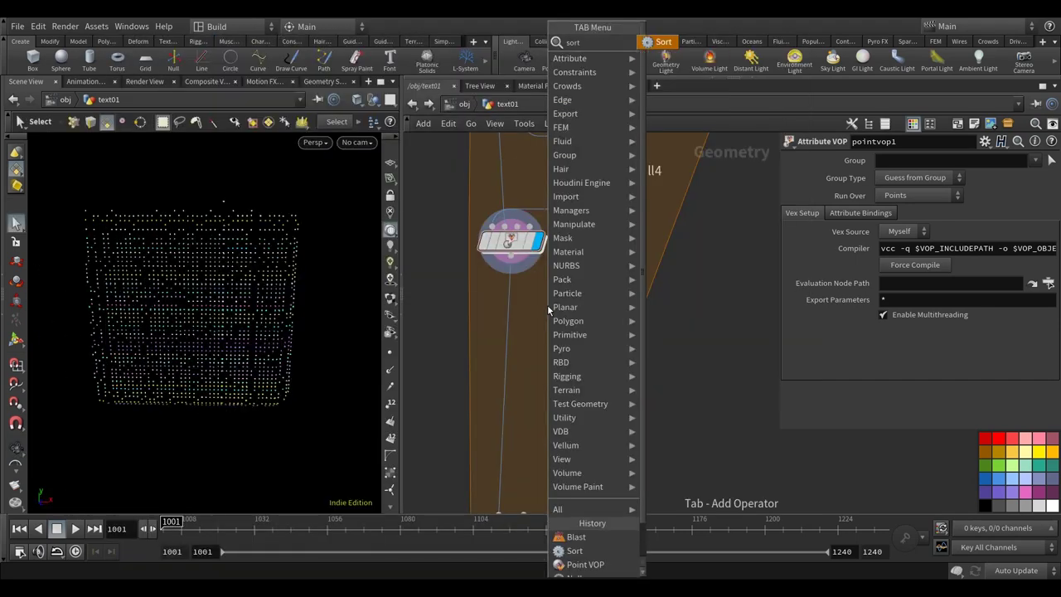
key(Return)
click(559, 297)
drag(558, 299, 510, 303)
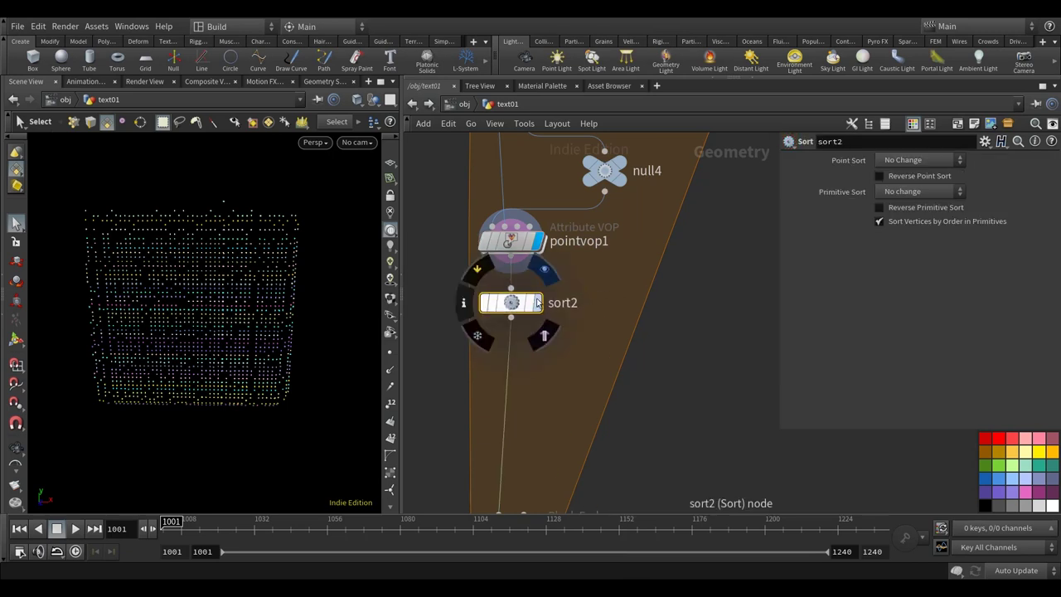
- Set sort2's point sort to By Attribute using the dist attribute, and display the node
click(918, 160)
click(899, 336)
click(1050, 177)
click(1012, 264)
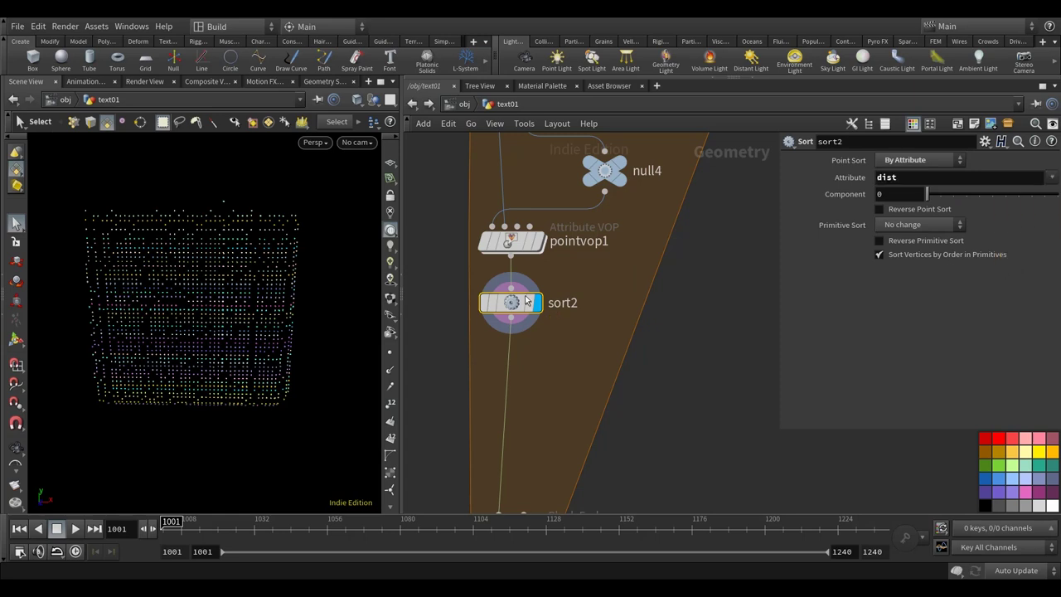
- Show only the dist point attribute of sort2 in the Geometry Spreadsheet to check the sorting
click(325, 82)
click(56, 122)
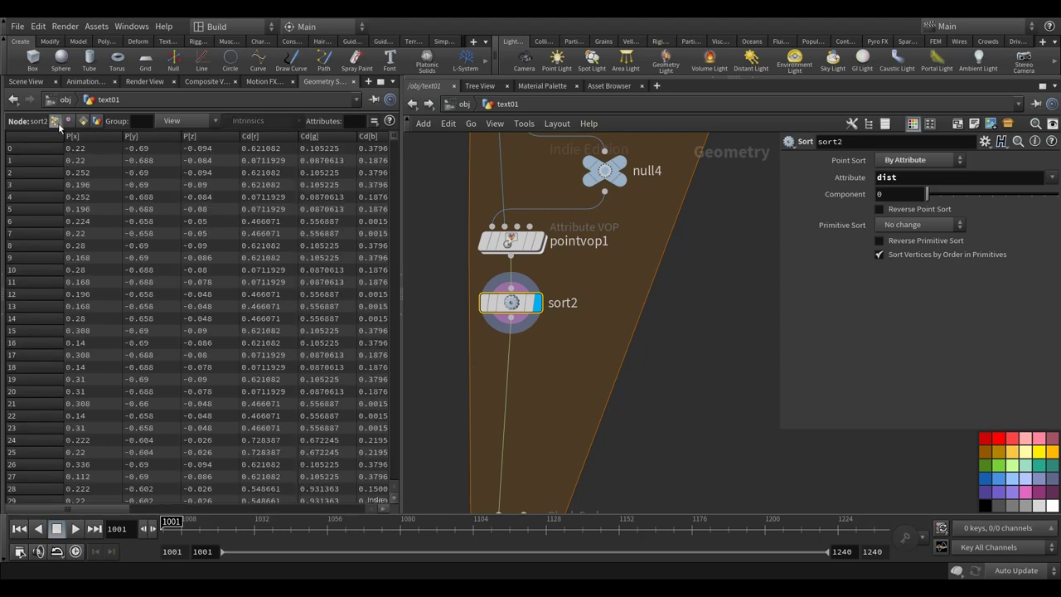
click(186, 123)
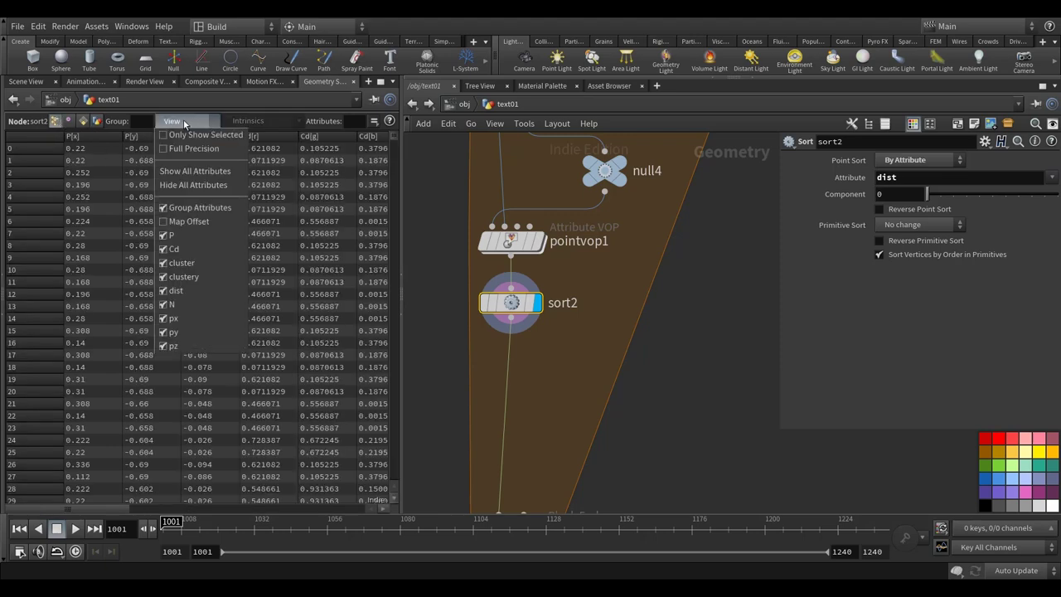
click(193, 185)
click(183, 123)
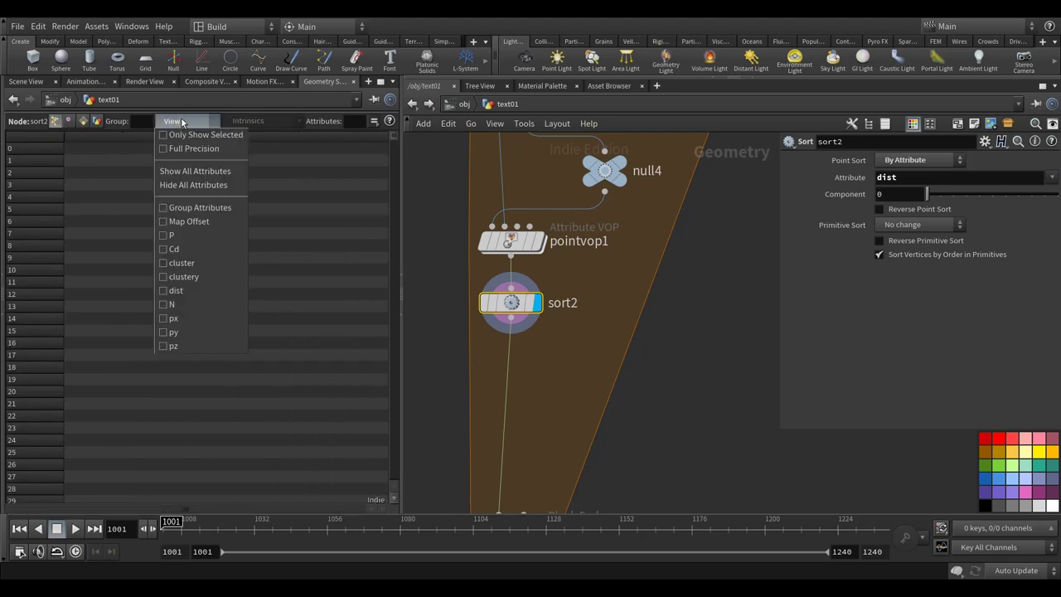
click(186, 294)
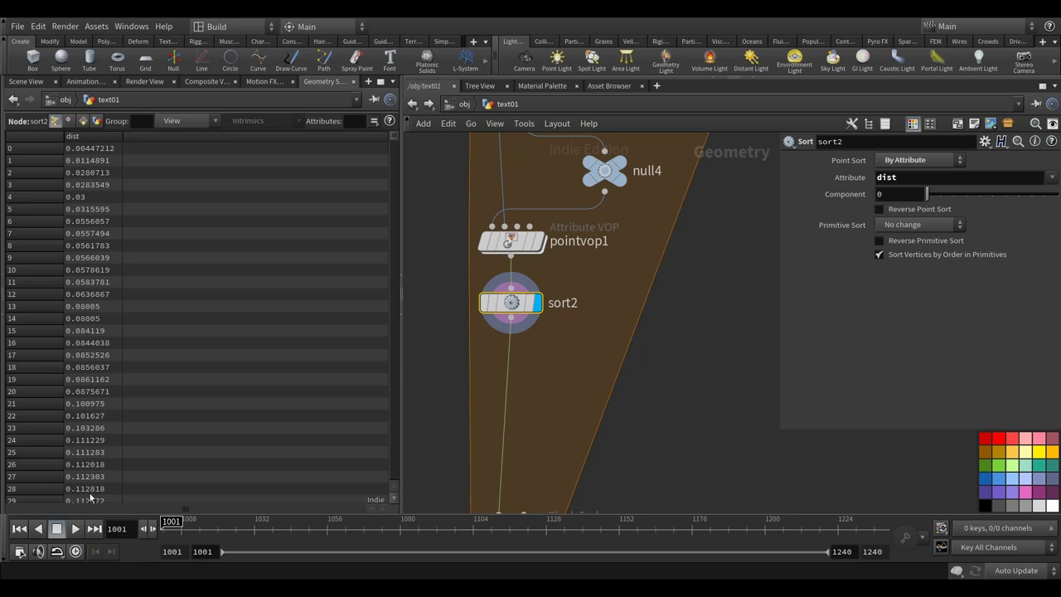
- Return to the 3D scene view, insert a Blast node between sort2 and foreach_end2, and display it
click(26, 82)
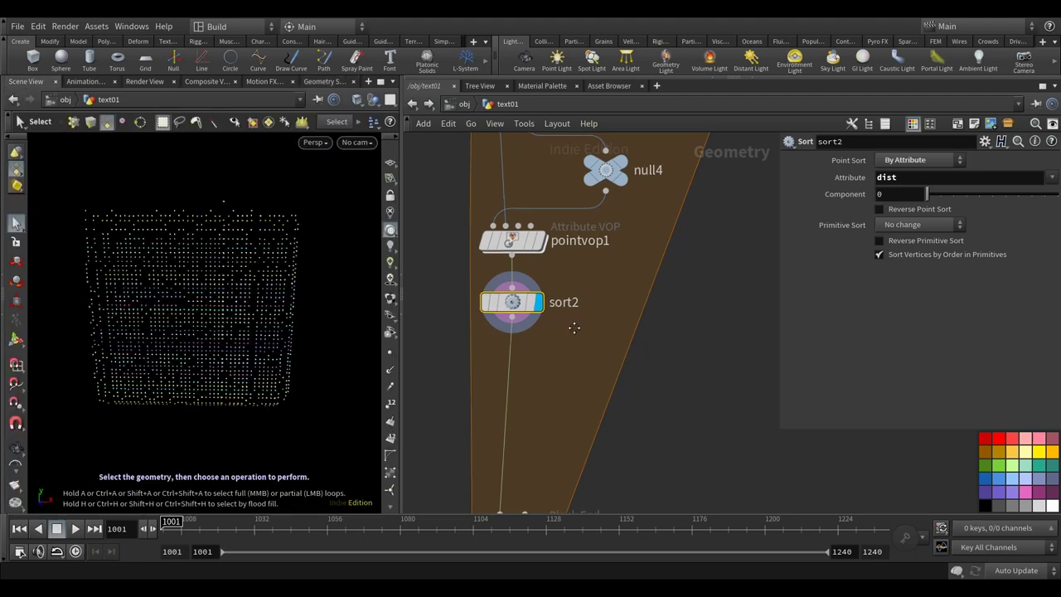
middle_drag(579, 369, 590, 334)
key(Tab)
text(blas)
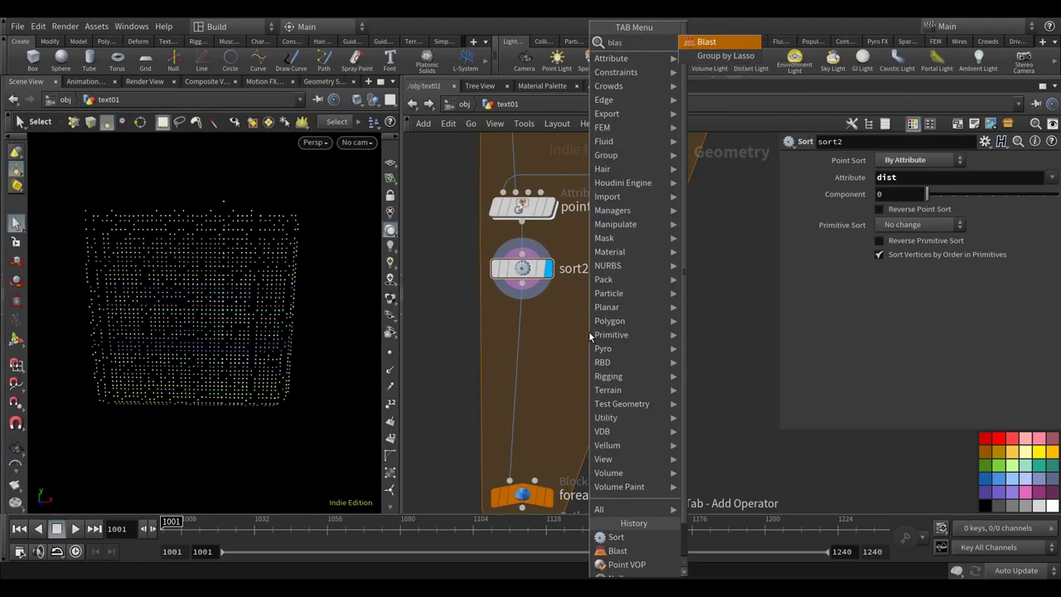
click(722, 42)
click(551, 337)
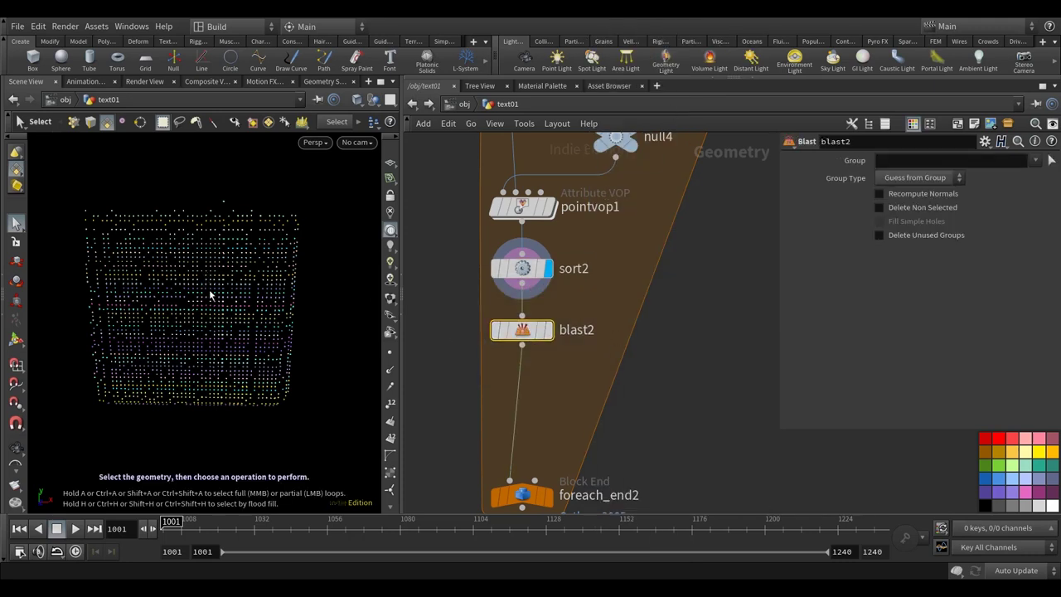
click(548, 329)
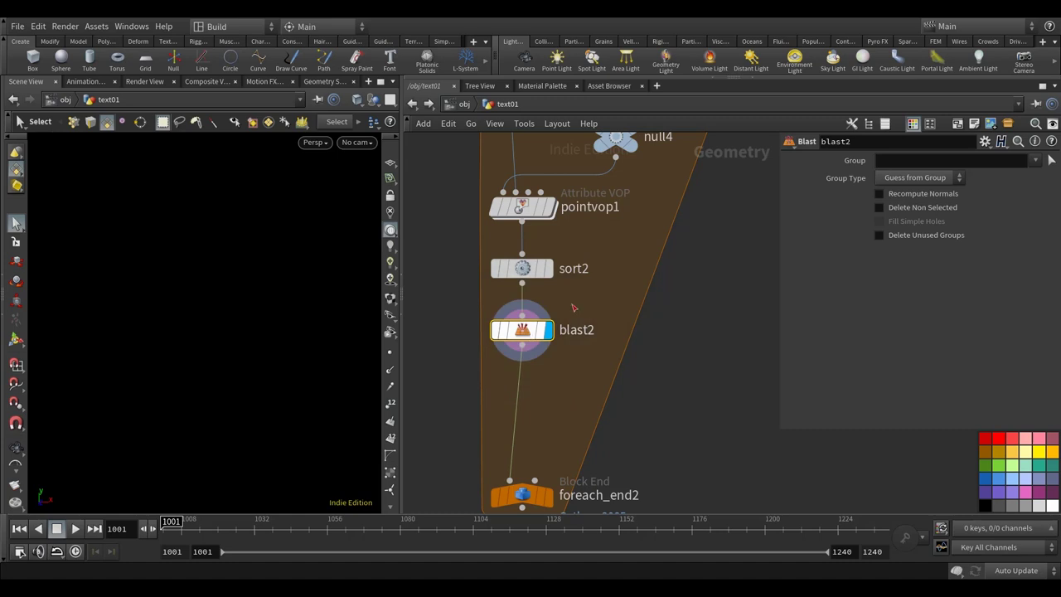
- Set blast2's group to 0-7 with group type Points and enable Delete Non Selected to keep only those points
click(893, 161)
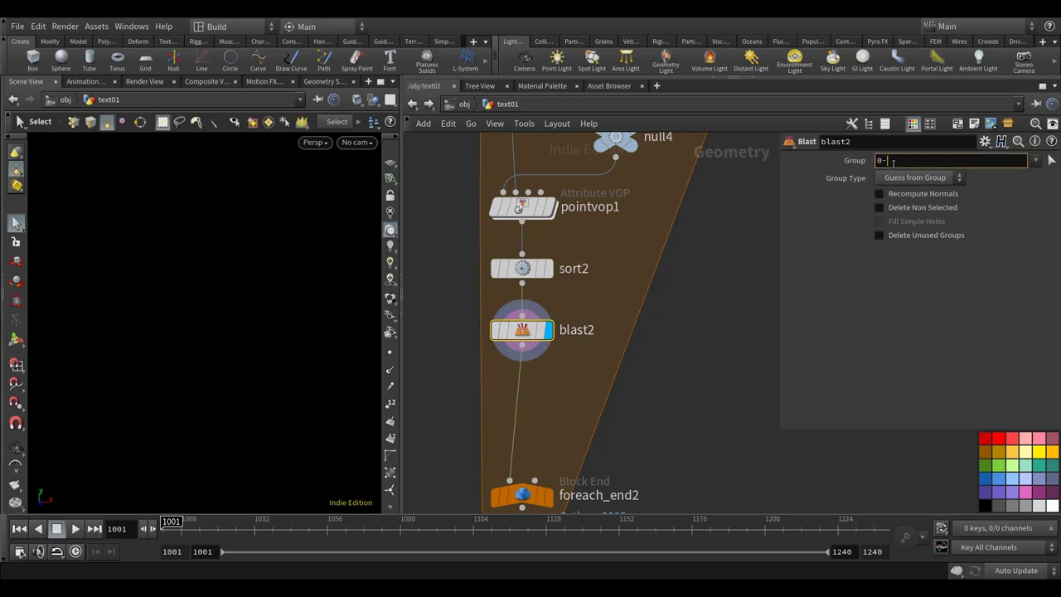
click(915, 178)
click(901, 230)
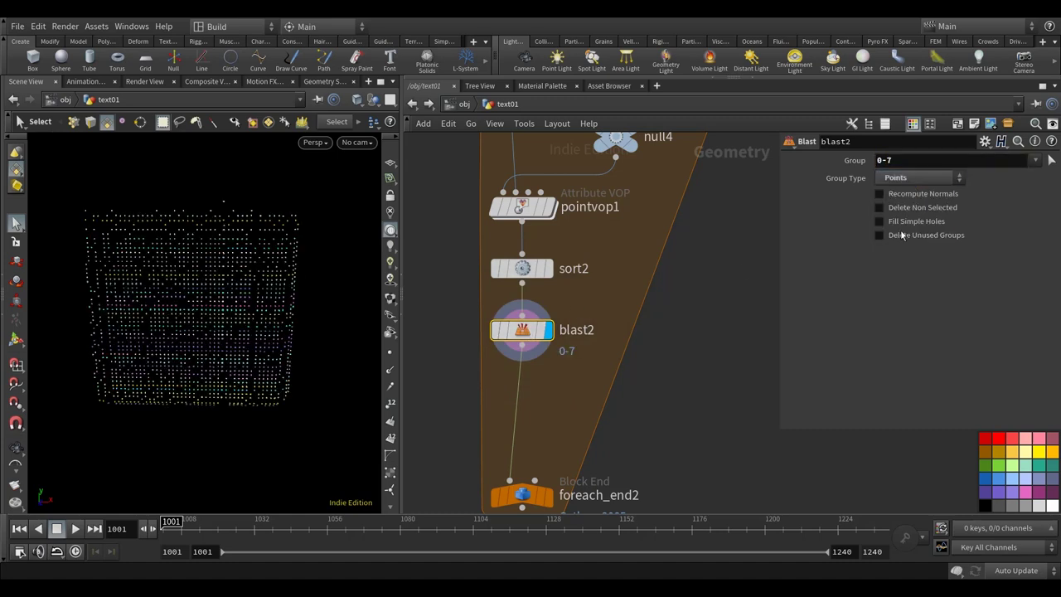
middle_drag(585, 286, 594, 272)
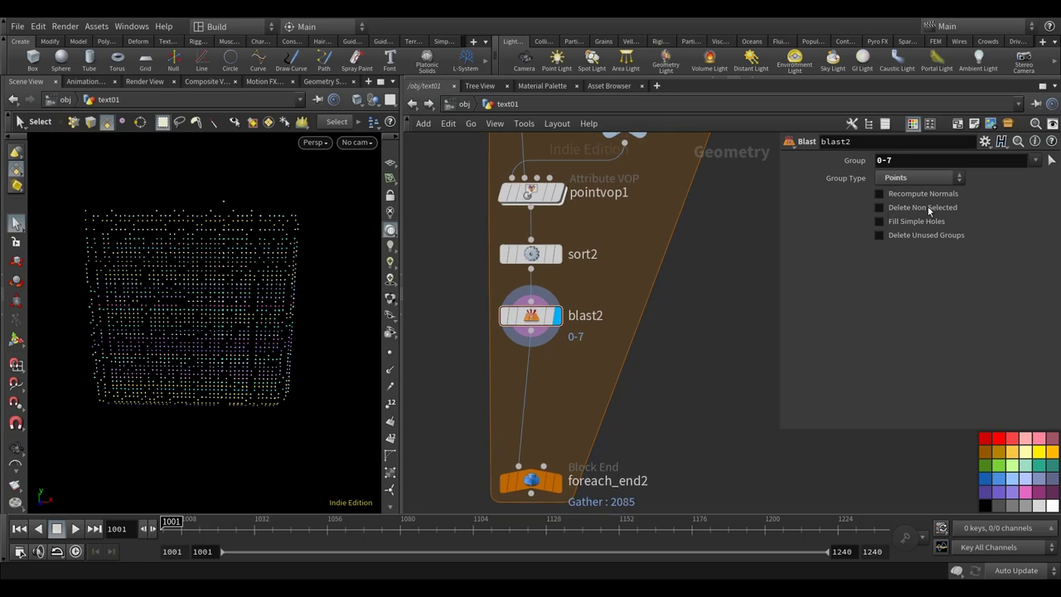
click(927, 205)
key(Escape)
key(s)
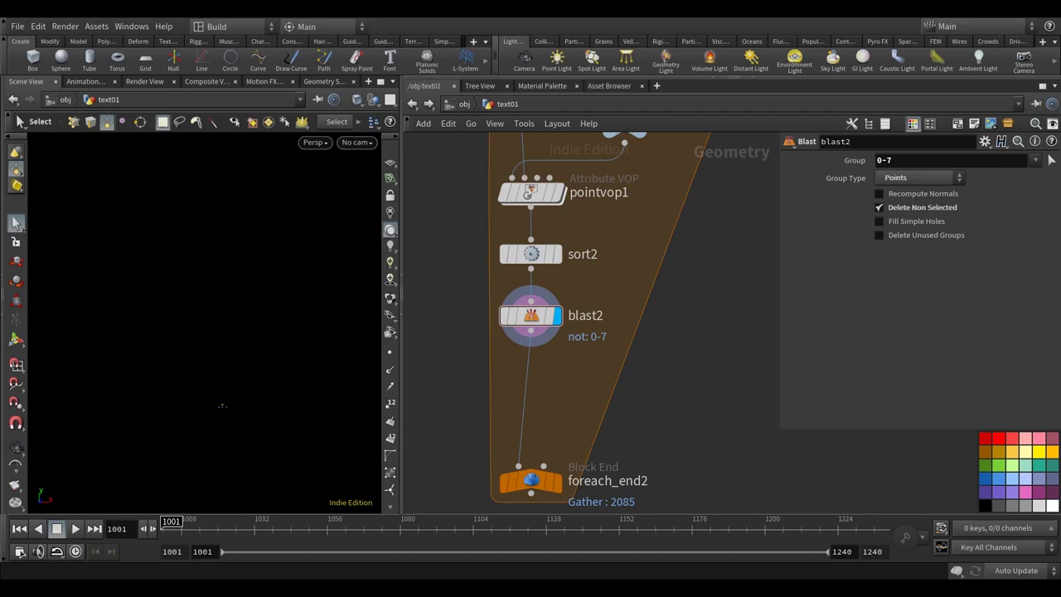
key(Escape)
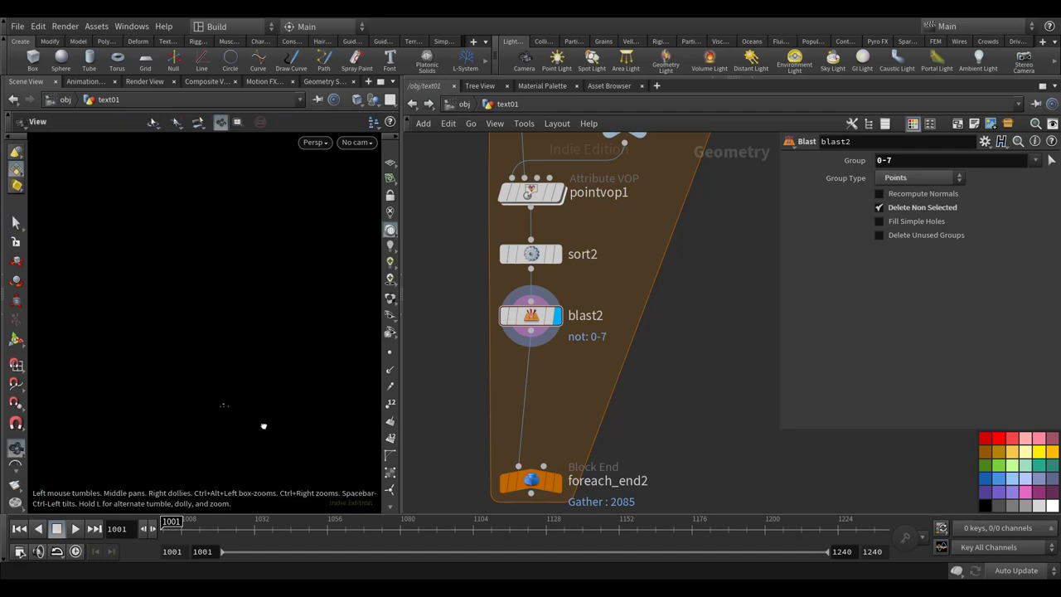
key(s)
- Move foreach_end2 further down to make room for more nodes below blast2
scroll(538, 372, down, 4)
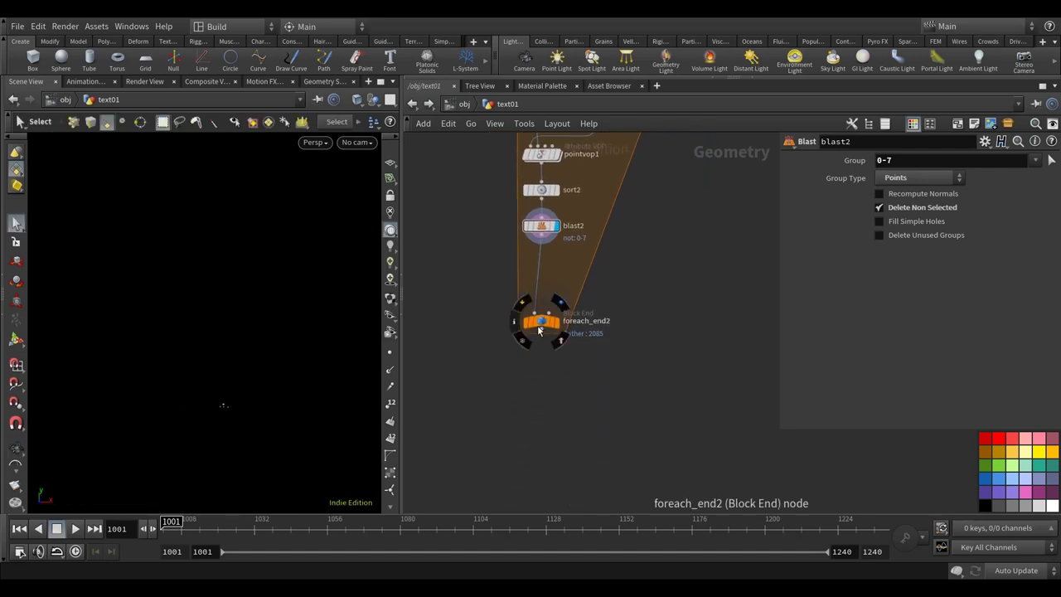
drag(538, 330, 540, 476)
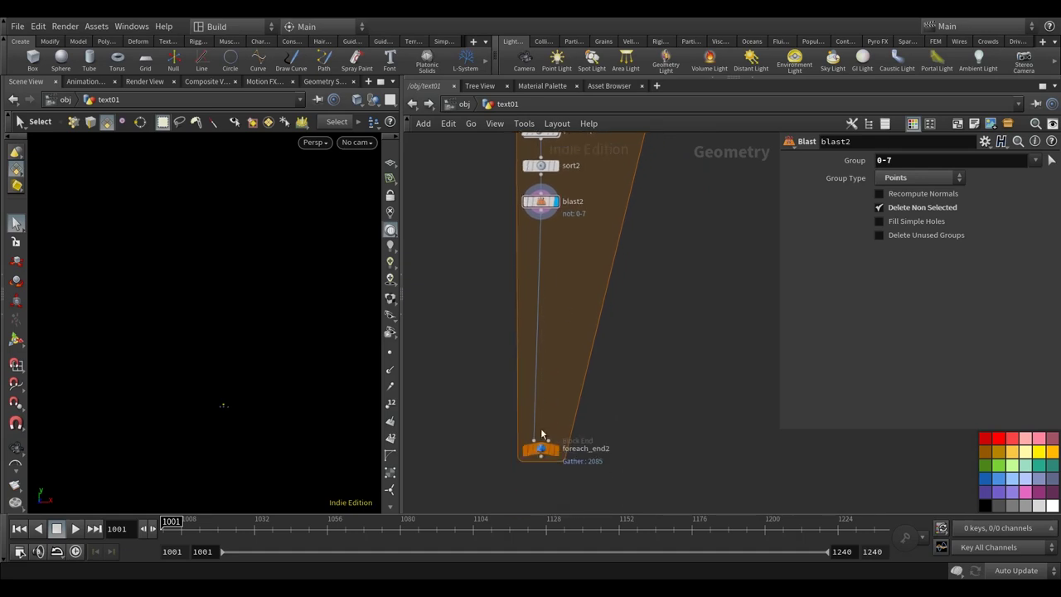
middle_drag(569, 301, 552, 379)
key(Escape)
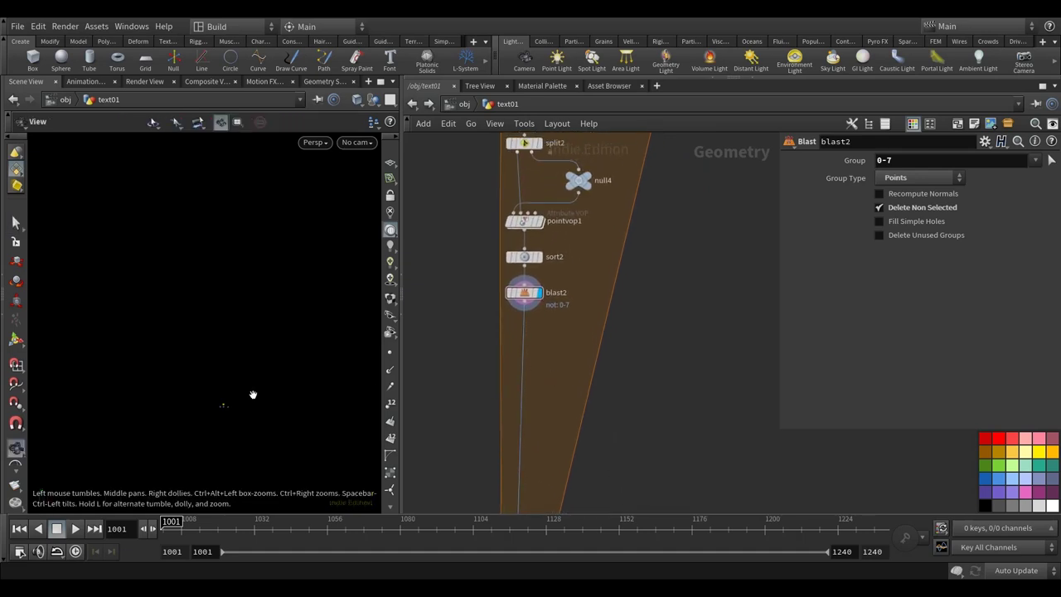
key(s)
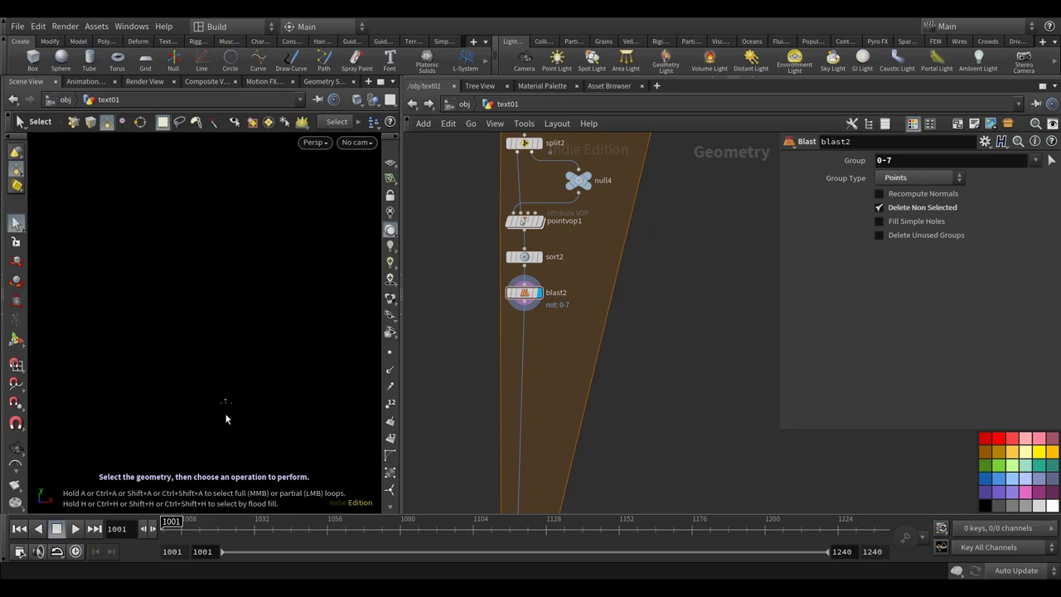
middle_drag(581, 359, 557, 336)
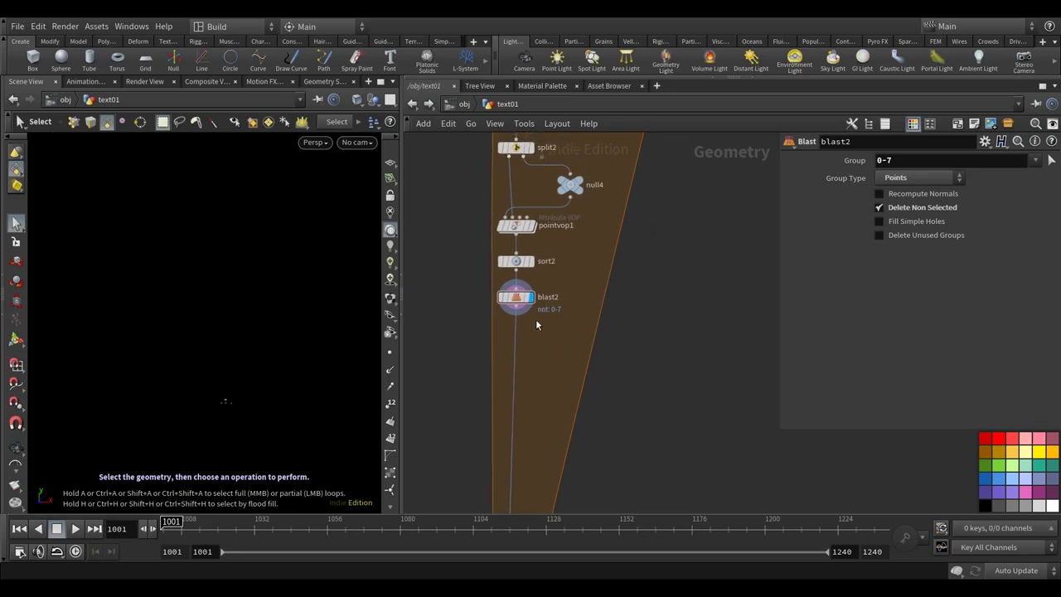
mouse_move(519, 297)
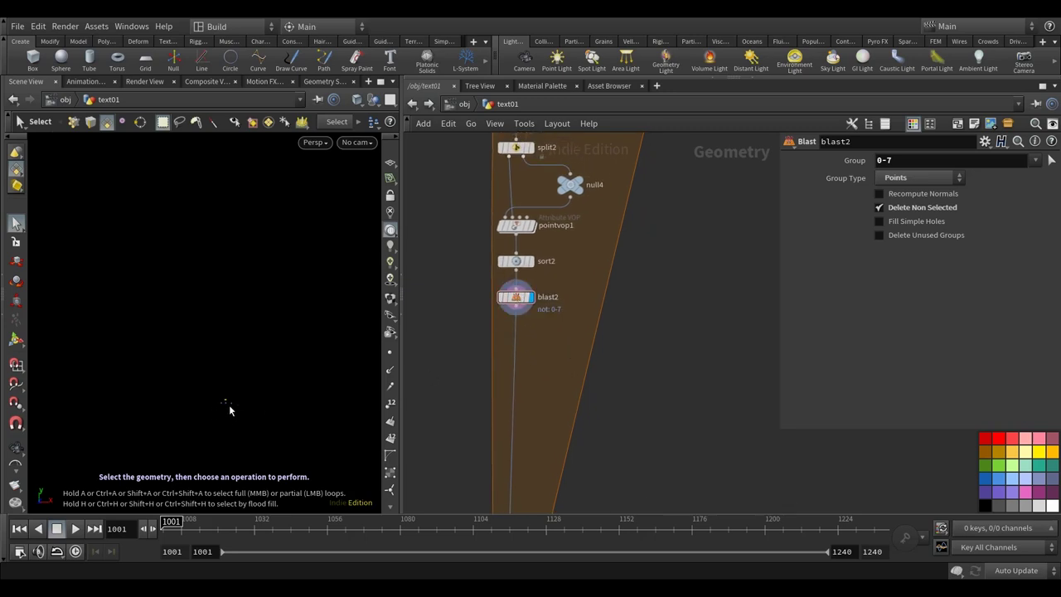
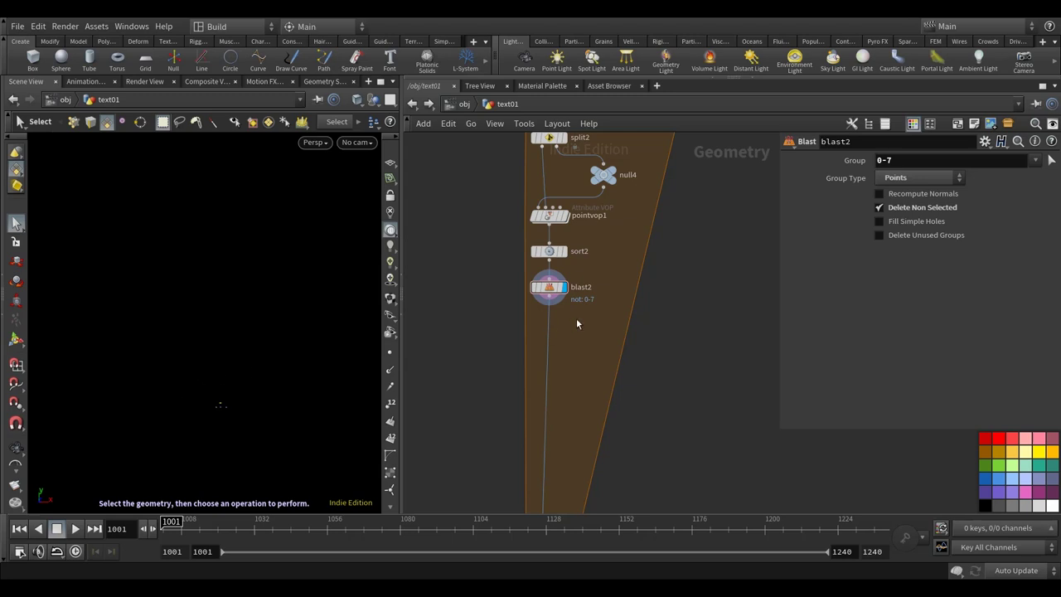
- Insert a Point VOP between blast2 and foreach_end2 and open its VOP network
key(Tab)
text(point)
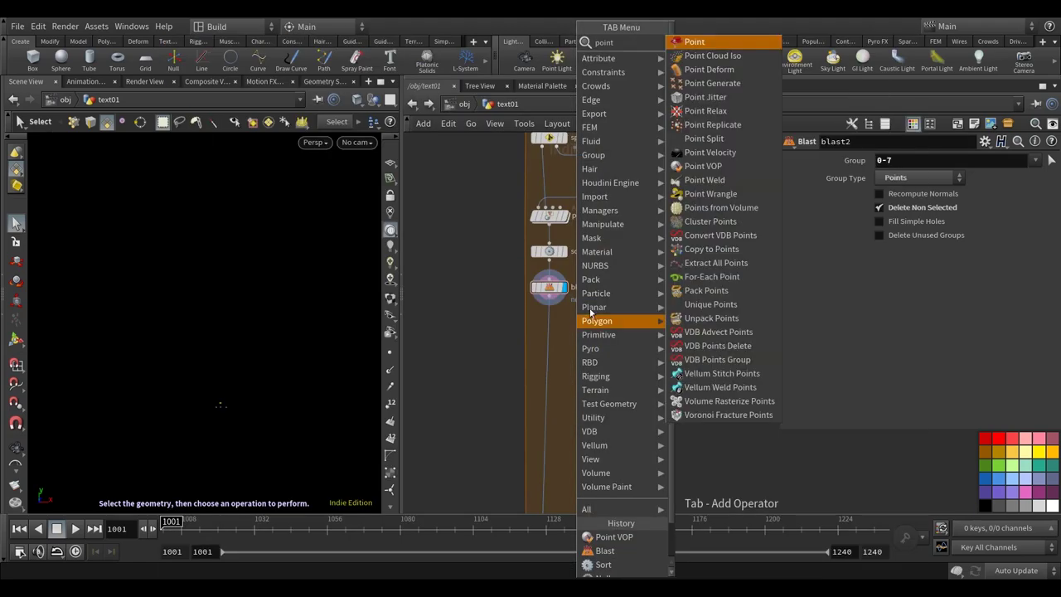
click(703, 165)
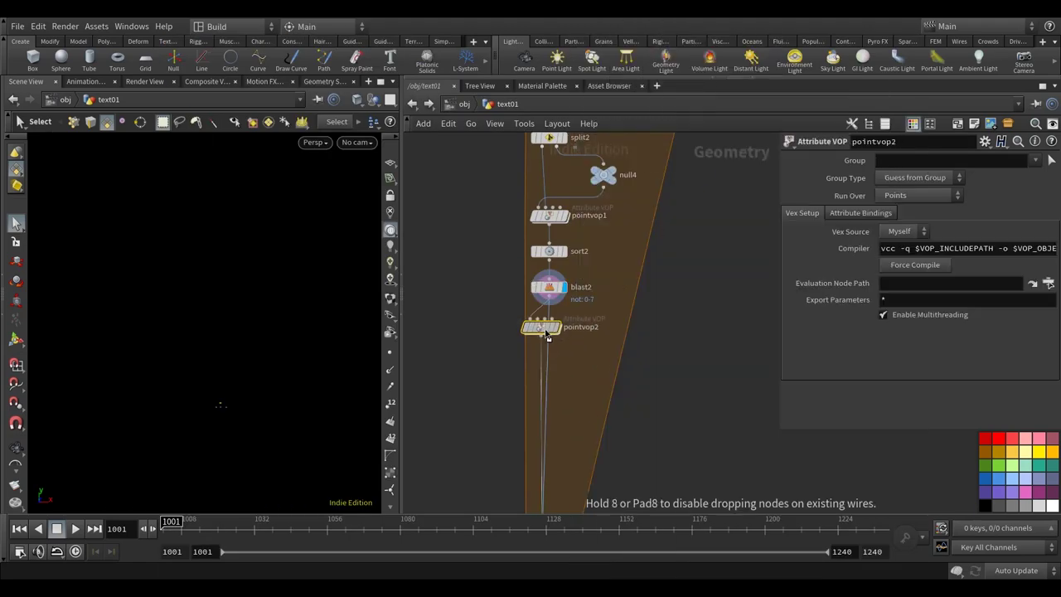
click(545, 330)
double_click(544, 327)
- Add a Vector to Float node and connect the global N output to its vec input
click(547, 365)
key(Tab)
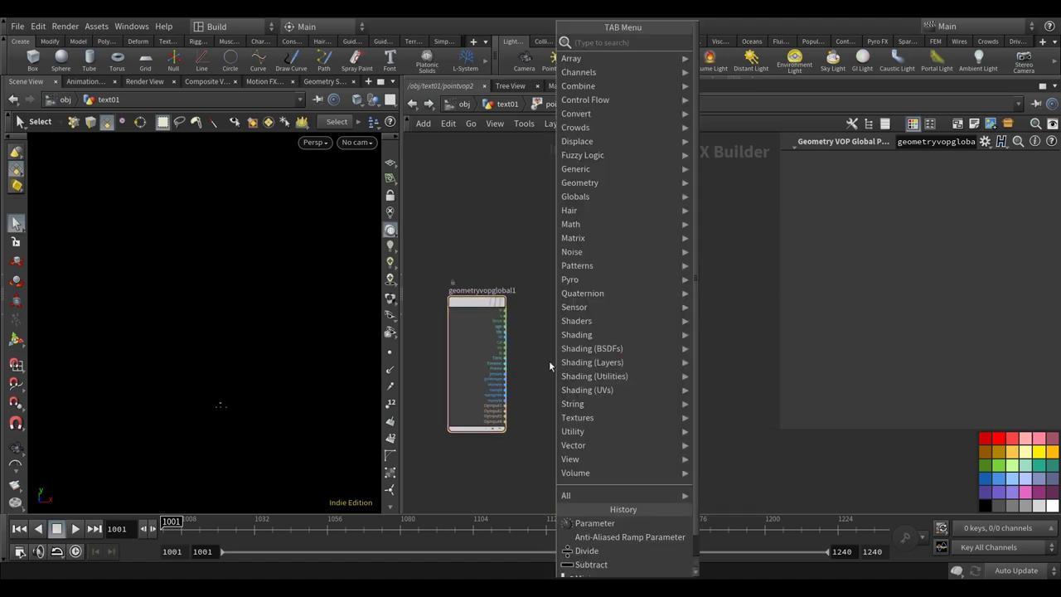
text(vec)
click(737, 56)
click(581, 369)
scroll(522, 367, up, 3)
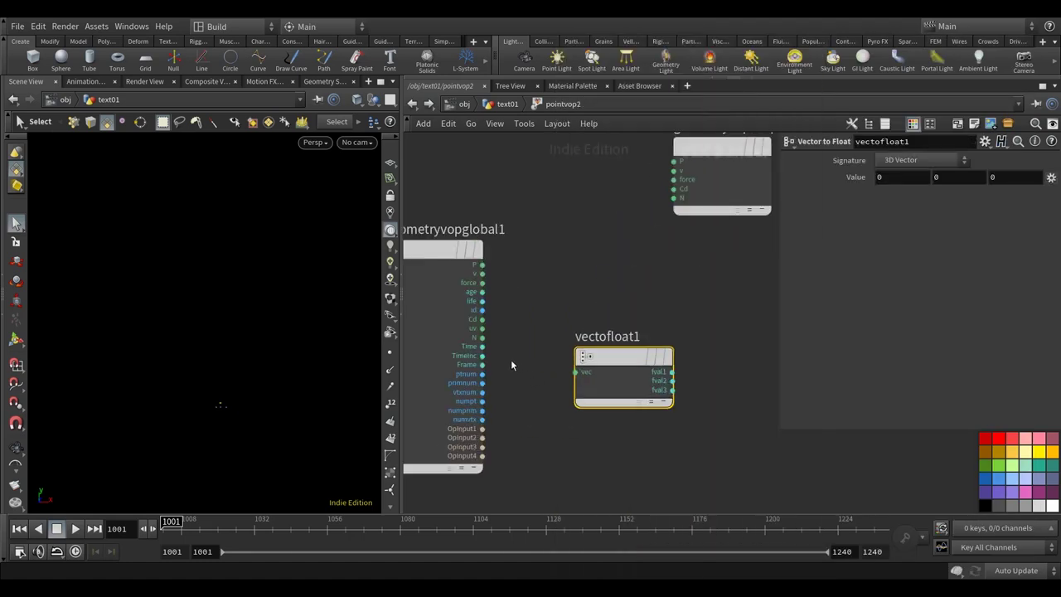
click(484, 339)
click(576, 372)
- Move geometryvopoutput1 away from vectofloat1 and add a Maximum node between them
scroll(597, 290, down, 3)
middle_drag(661, 220, 563, 228)
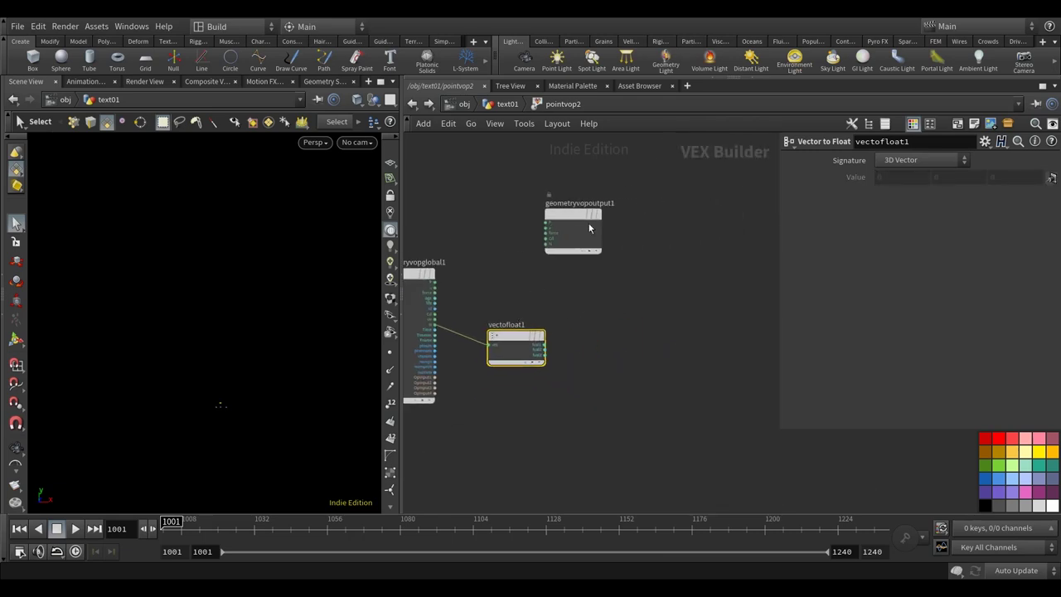
drag(563, 228, 749, 291)
middle_drag(635, 361, 565, 370)
key(Tab)
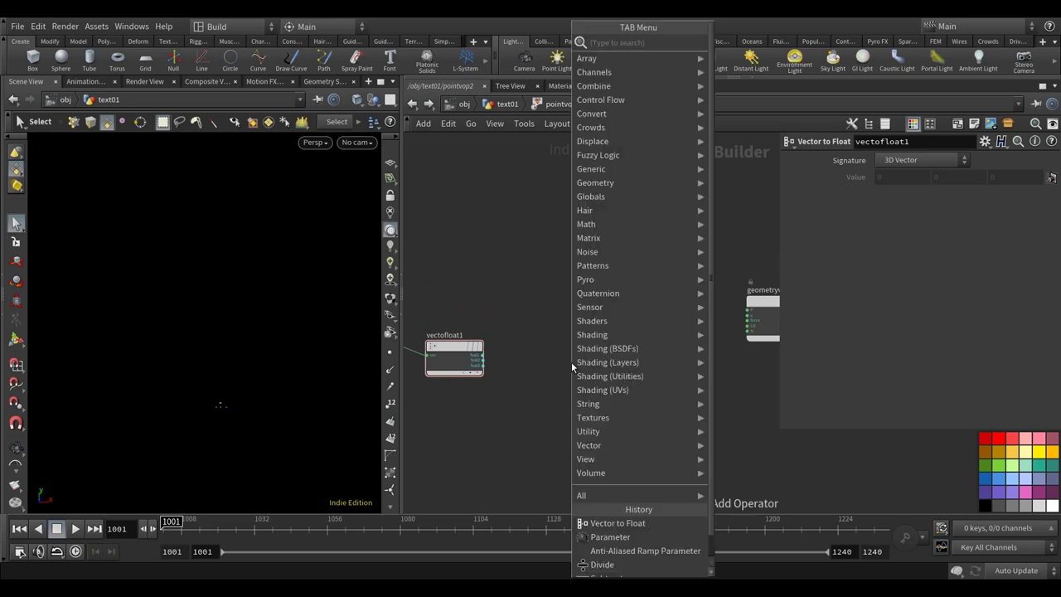
click(746, 56)
click(594, 321)
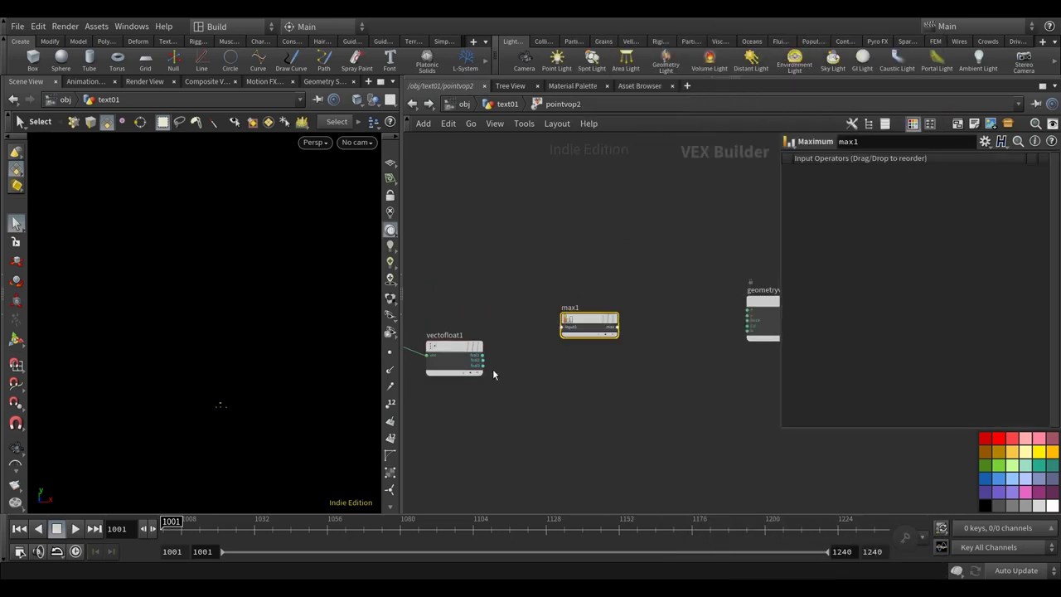
- Connect vectofloat1's fval1 and fval2 to max1's first two inputs and move max1 further from vectofloat1
scroll(501, 365, up, 3)
click(622, 302)
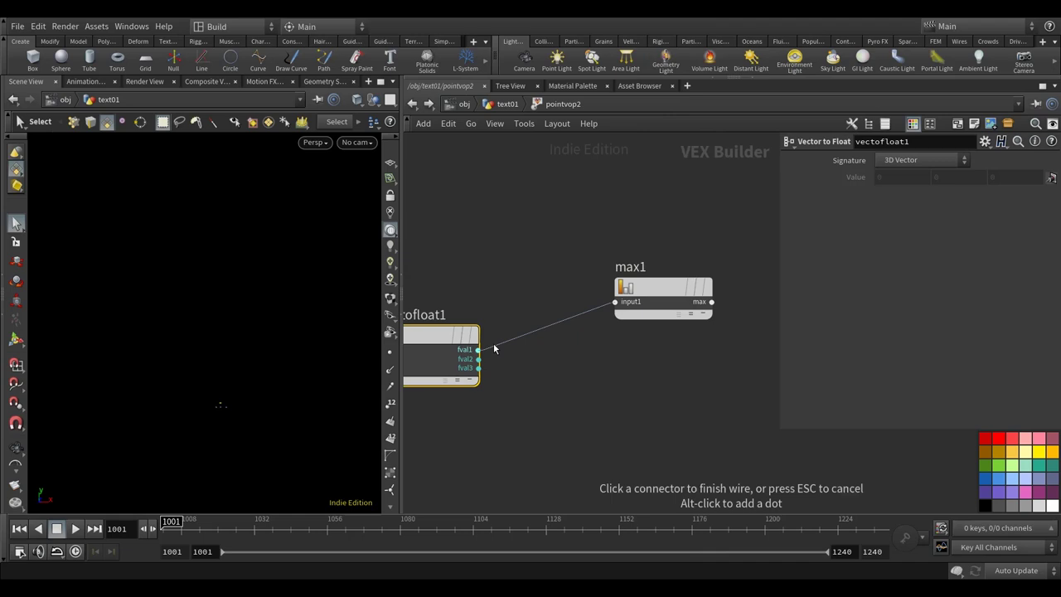
click(477, 349)
click(478, 359)
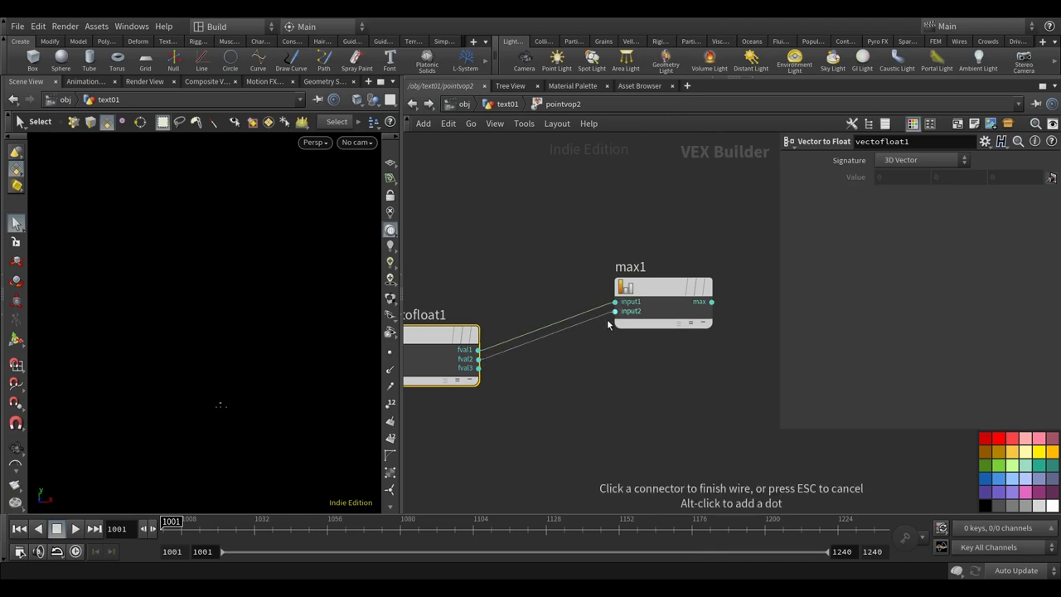
click(614, 310)
scroll(555, 382, down, 3)
middle_drag(554, 383, 497, 372)
drag(570, 322, 645, 321)
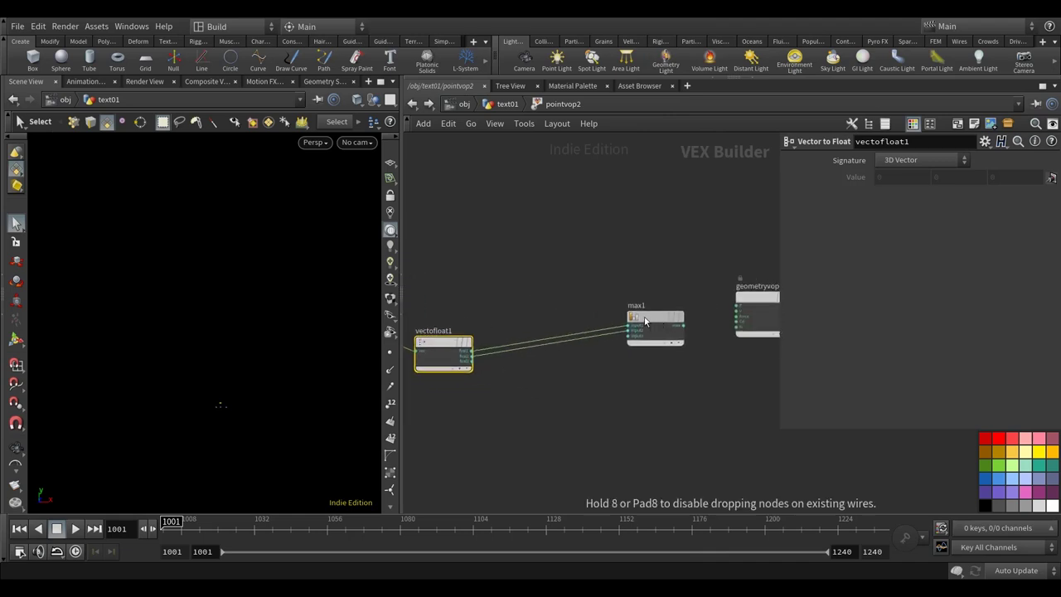
- Add an Absolute node above the wires and connect vectofloat1's fval1 to its val input
key(Tab)
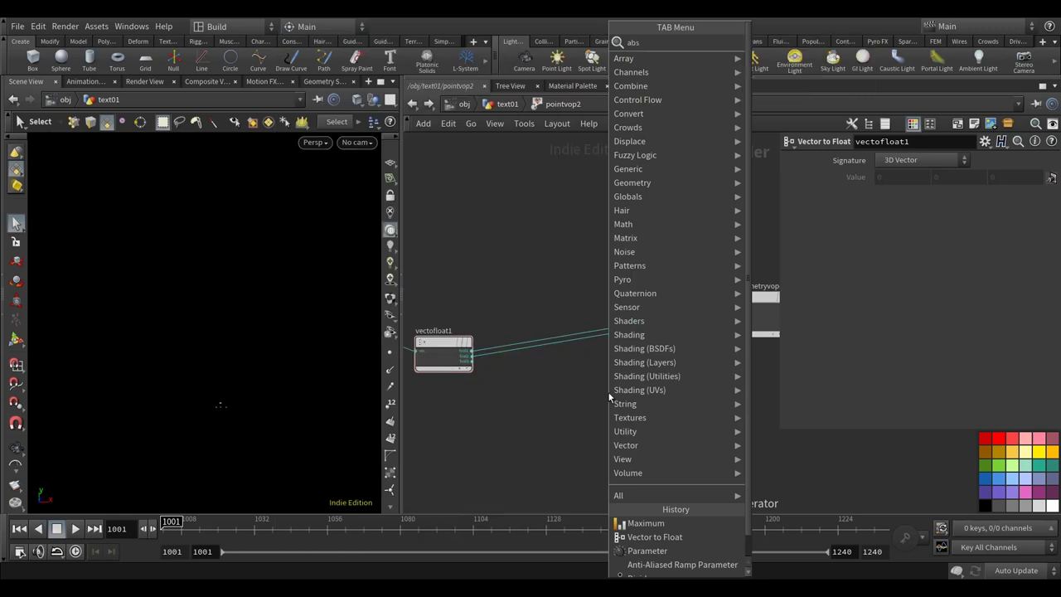
key(Return)
click(539, 320)
scroll(529, 321, up, 2)
drag(581, 302, 589, 260)
drag(473, 357, 550, 273)
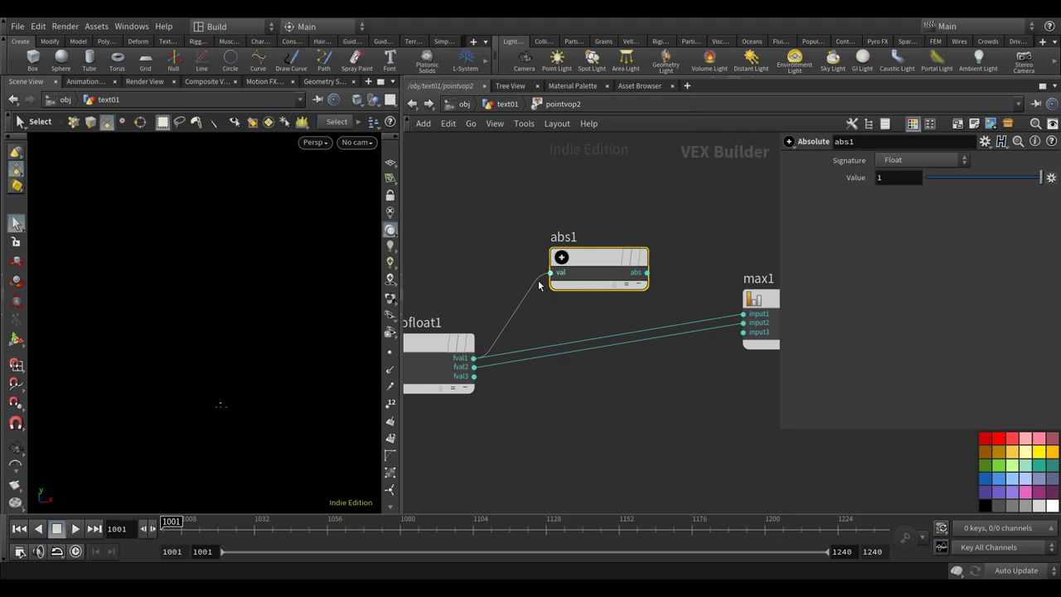
- Add a second Absolute node below the first and connect another vectofloat1 component to its val input
key(Tab)
text(abs)
key(Down)
key(Down)
key(Up)
key(Up)
key(Return)
click(596, 416)
click(476, 376)
click(552, 431)
- Connect the abs1 output to max1's input1 and the abs2 output to its input2
middle_drag(722, 396, 640, 398)
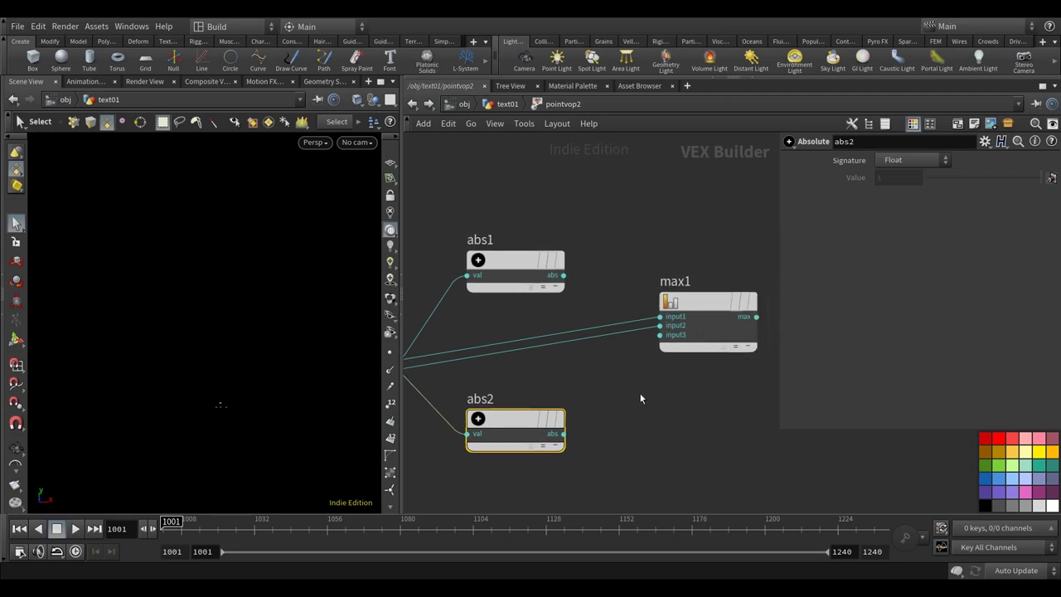
click(563, 276)
click(661, 317)
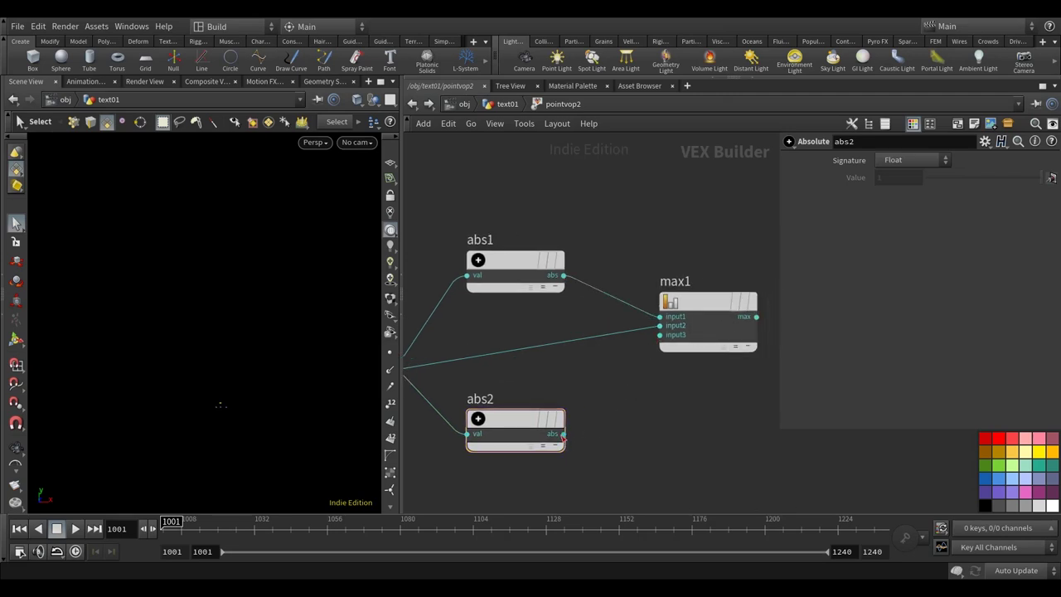
click(563, 435)
click(657, 328)
- Move geometryvopoutput1 further from max1 and add a Minimum node below max1
scroll(655, 410, down, 3)
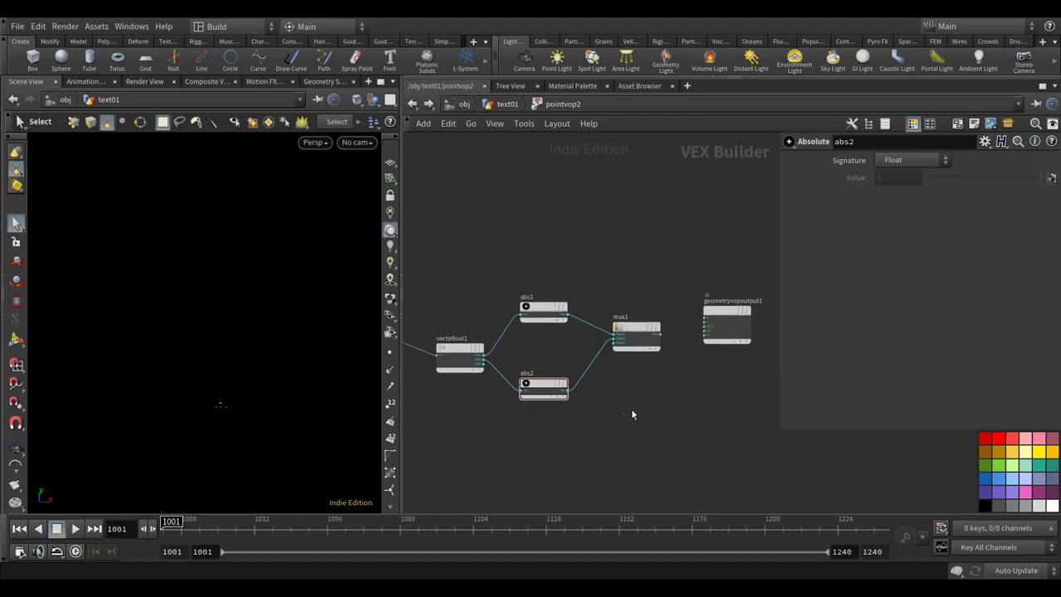
middle_drag(625, 417, 522, 406)
mouse_move(633, 307)
drag(633, 307, 751, 303)
key(Tab)
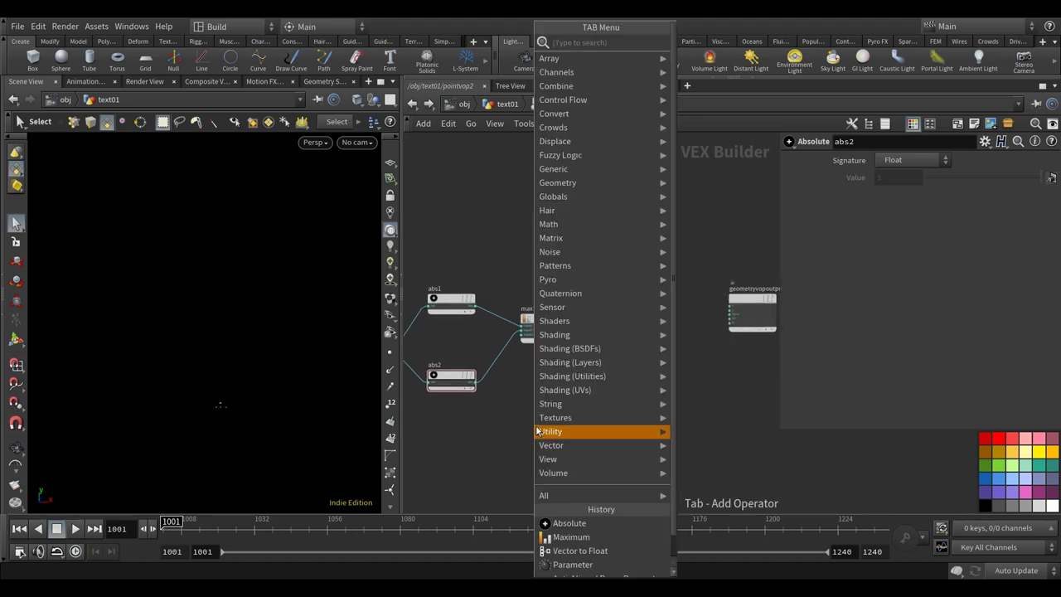
text(mi)
click(704, 42)
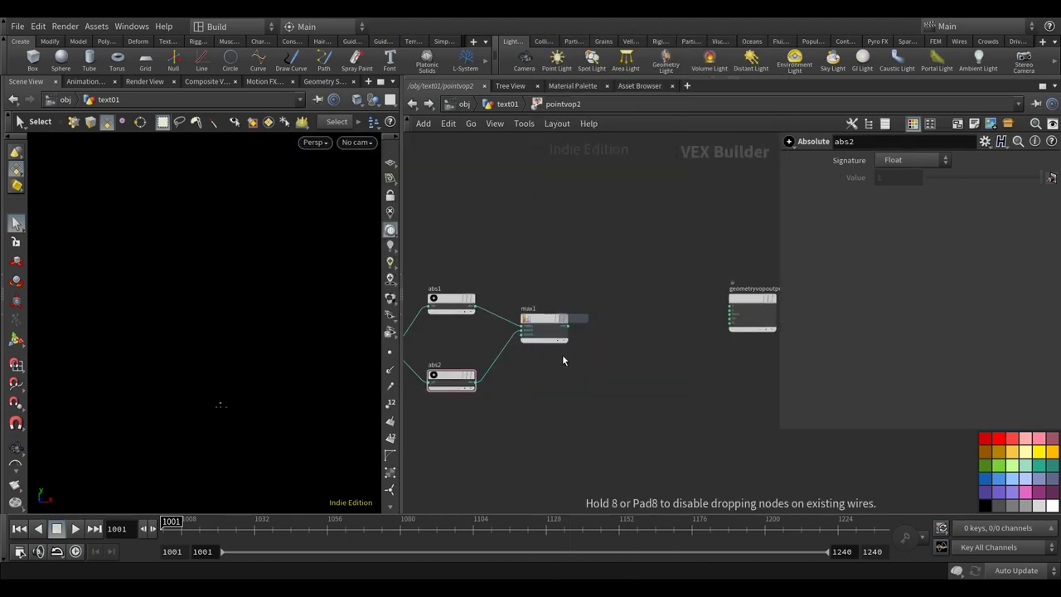
click(551, 407)
middle_drag(589, 383, 631, 365)
drag(595, 396, 592, 396)
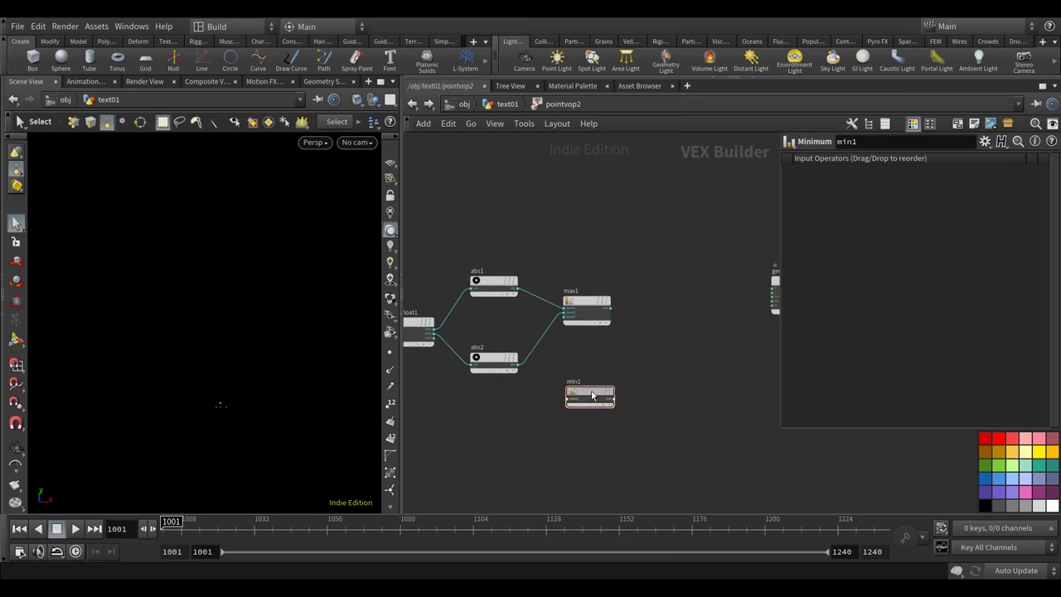
- Connect the abs1 output to min1's input1 and the abs2 output to its input2
scroll(518, 295, up, 3)
click(520, 282)
click(606, 472)
middle_drag(569, 422, 558, 330)
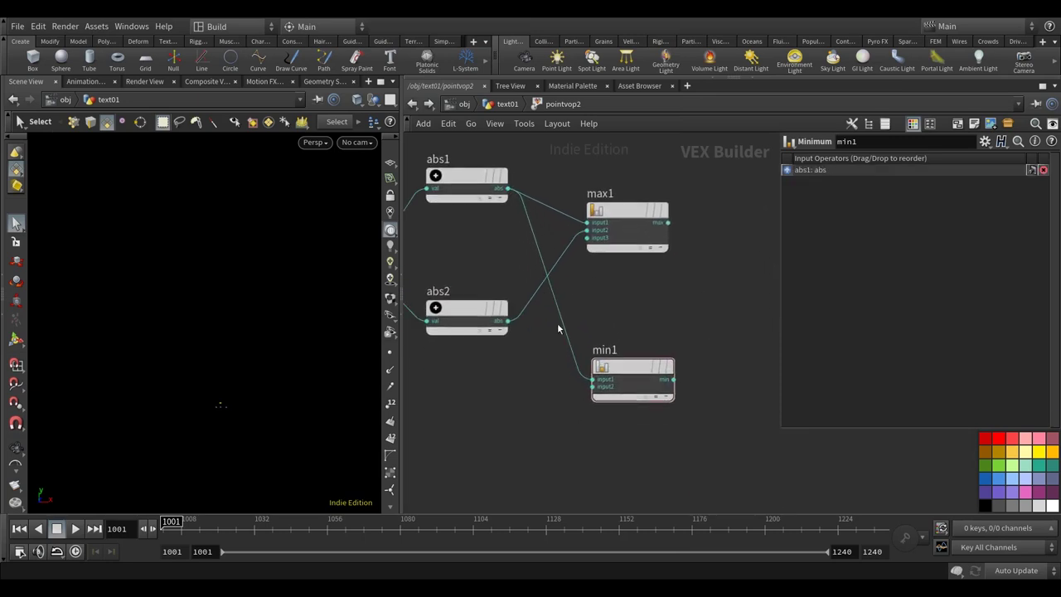
click(506, 320)
click(593, 386)
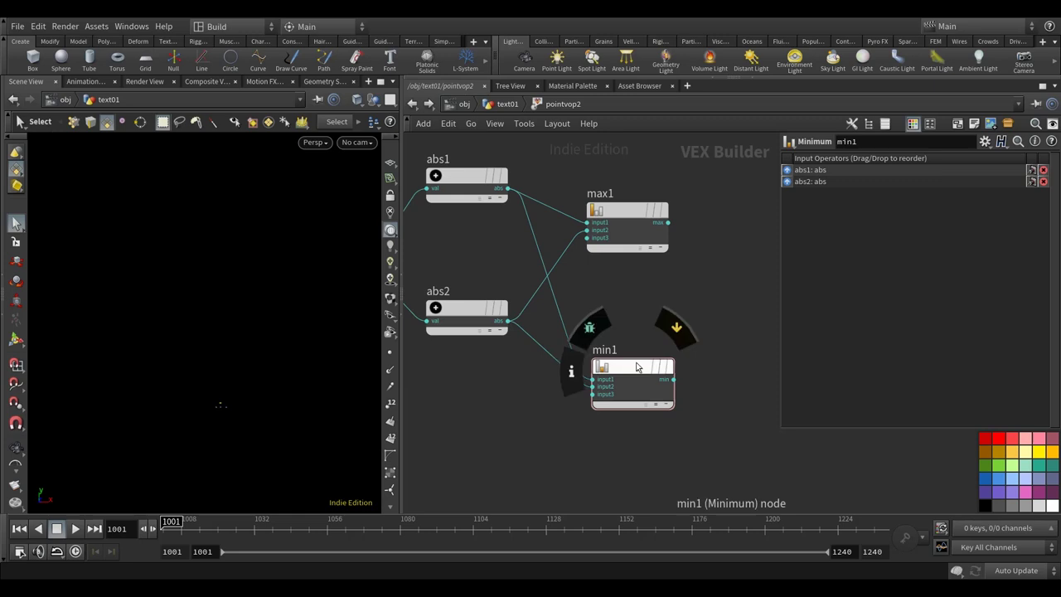
key(h)
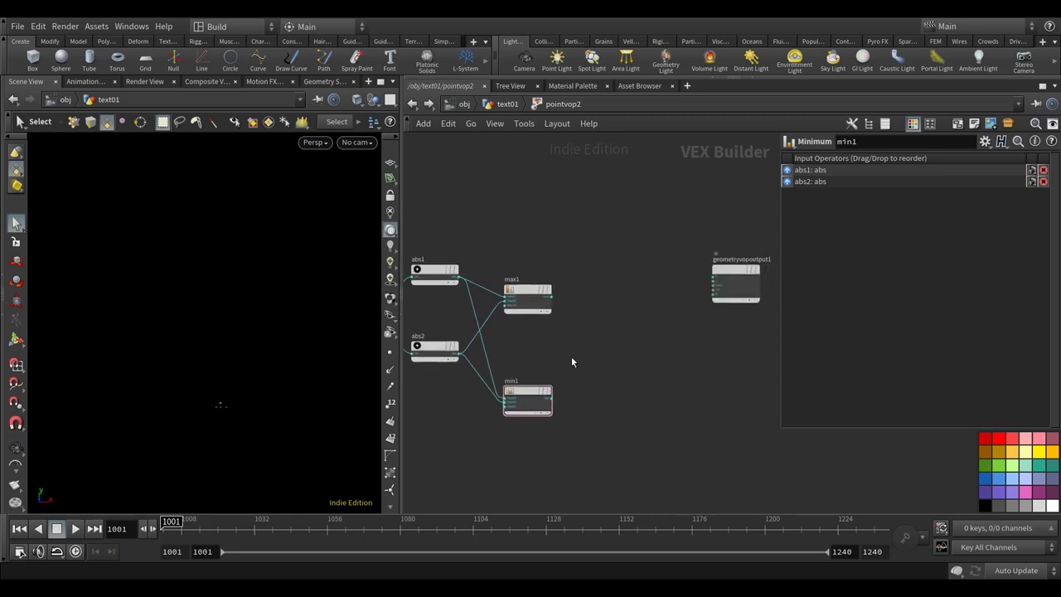
- Add a Subtract node after max1 and min1, connecting max1 to its first input and min1 to its second
key(Tab)
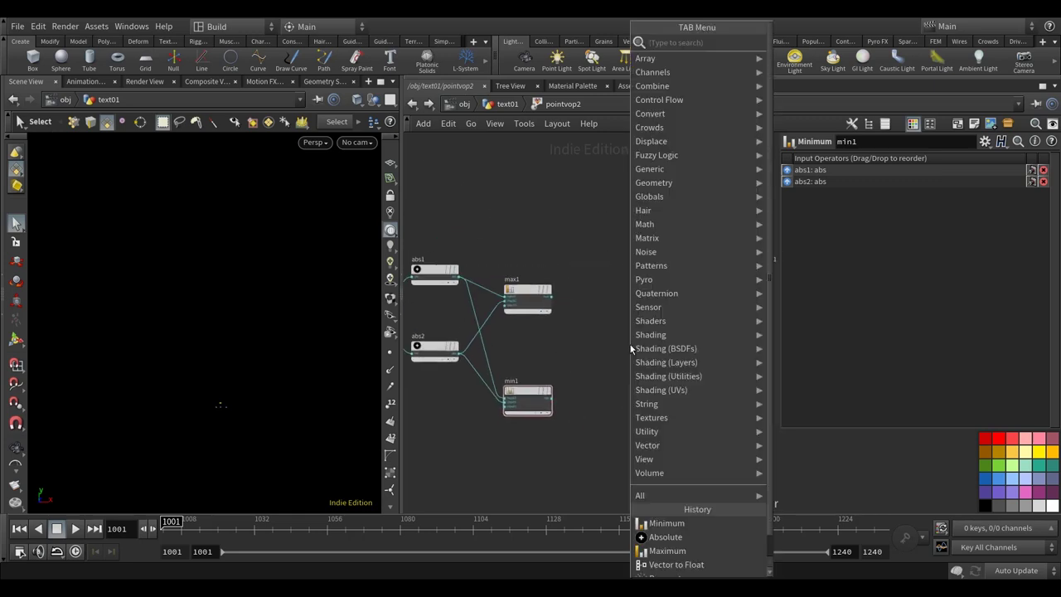
text(sub)
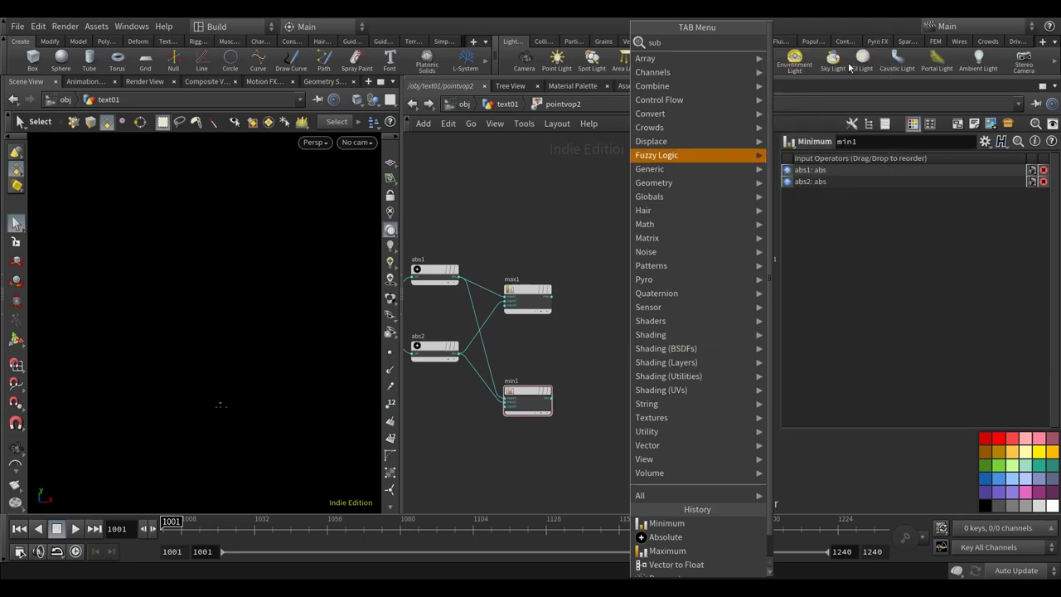
key(Return)
click(628, 325)
click(550, 297)
click(630, 331)
click(550, 398)
click(630, 339)
drag(655, 330, 607, 349)
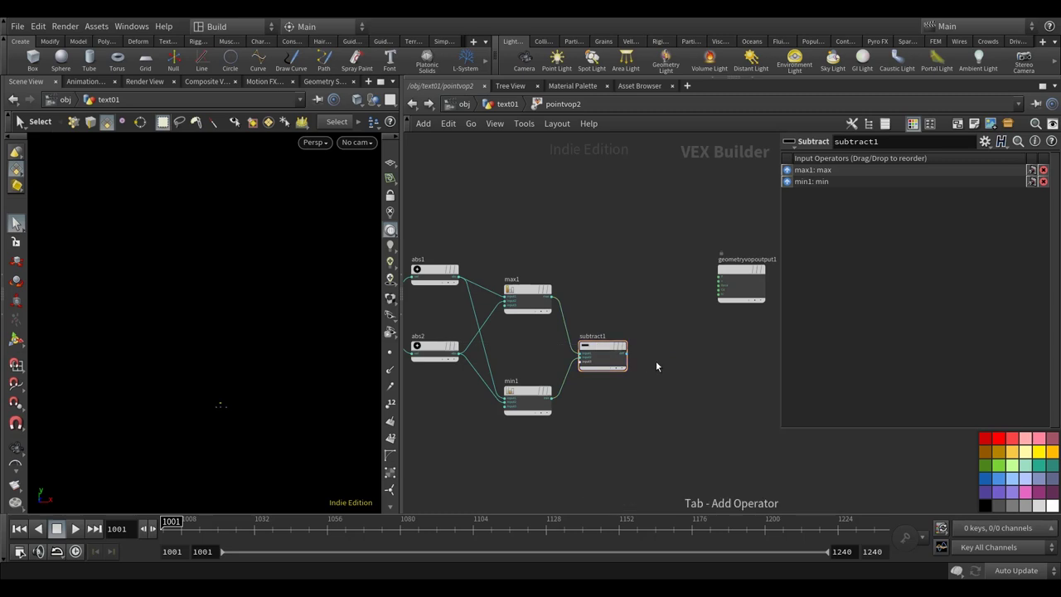
- Add a Divide node and connect subtract1's diff to input1 and max1's max to input2
key(Tab)
text(divi)
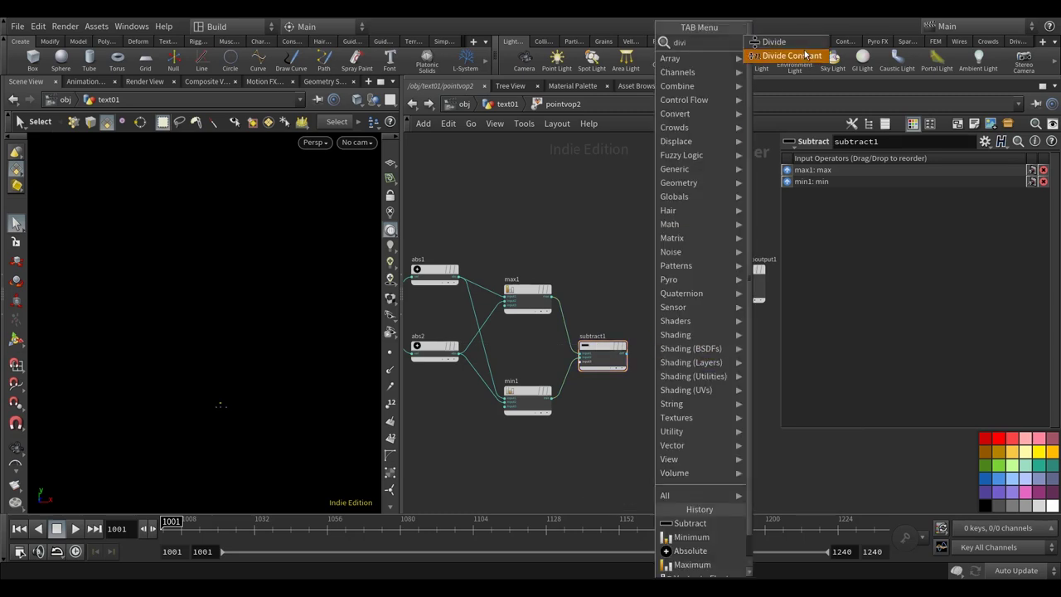
click(779, 41)
click(684, 375)
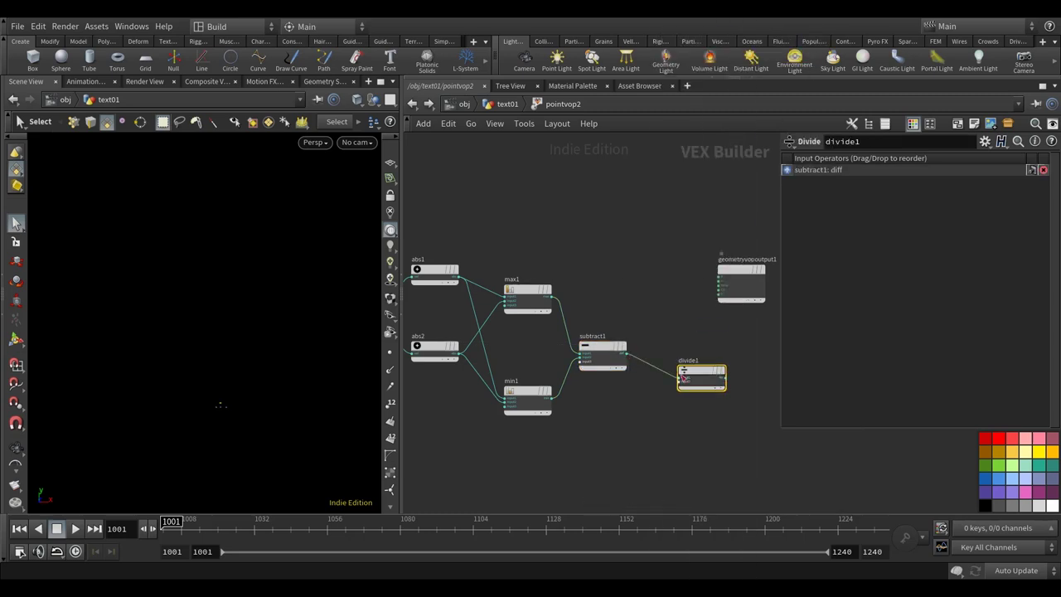
click(553, 297)
click(680, 378)
- Add a Parameter node beside divide1 and name its parameter kill
middle_drag(673, 425, 500, 419)
key(Tab)
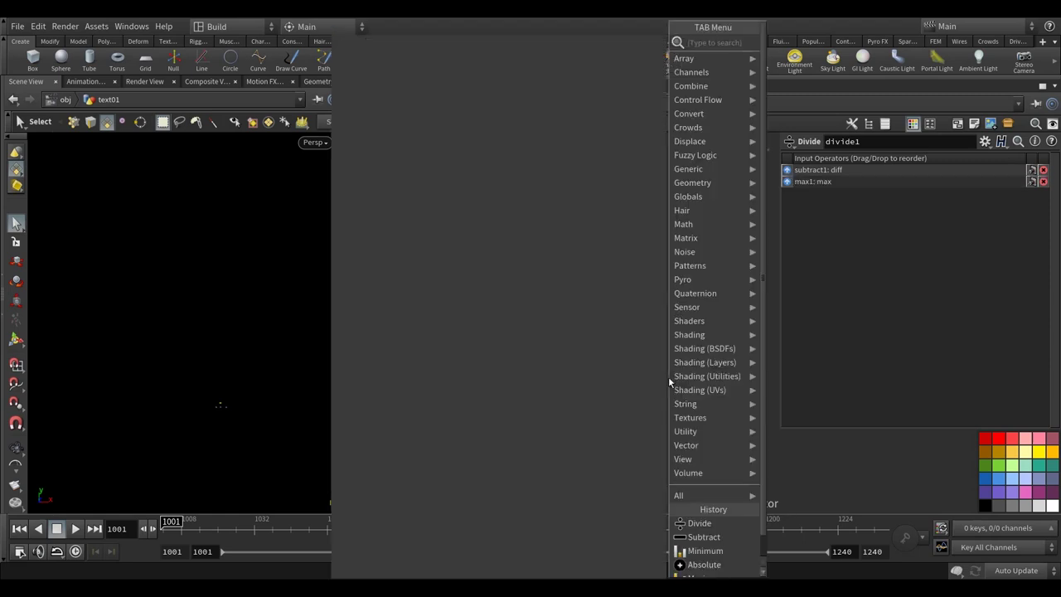
text(para)
click(844, 42)
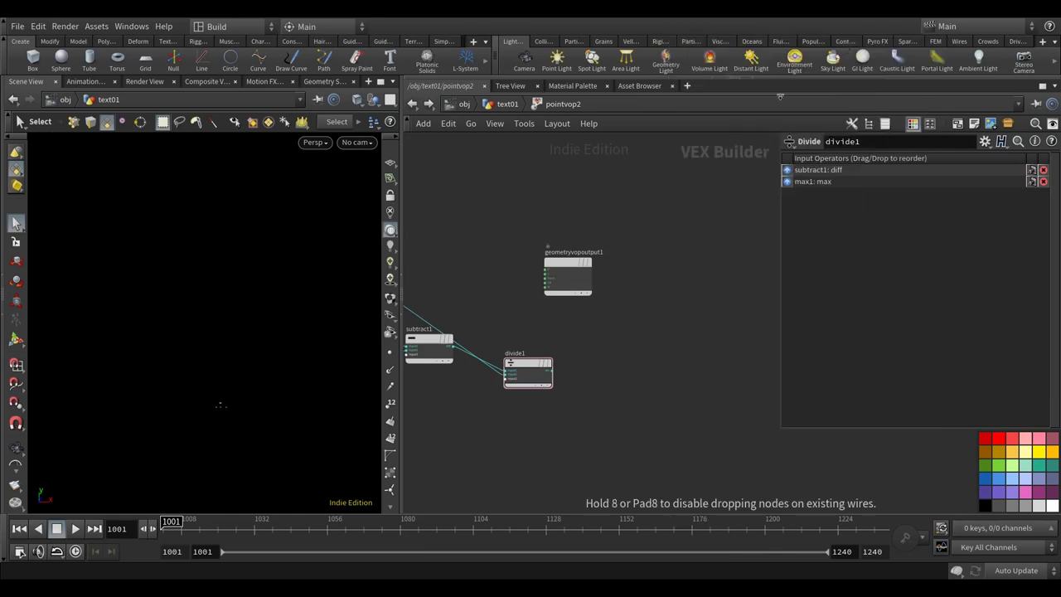
click(613, 368)
scroll(952, 187, up, 3)
double_click(903, 159)
text(kill)
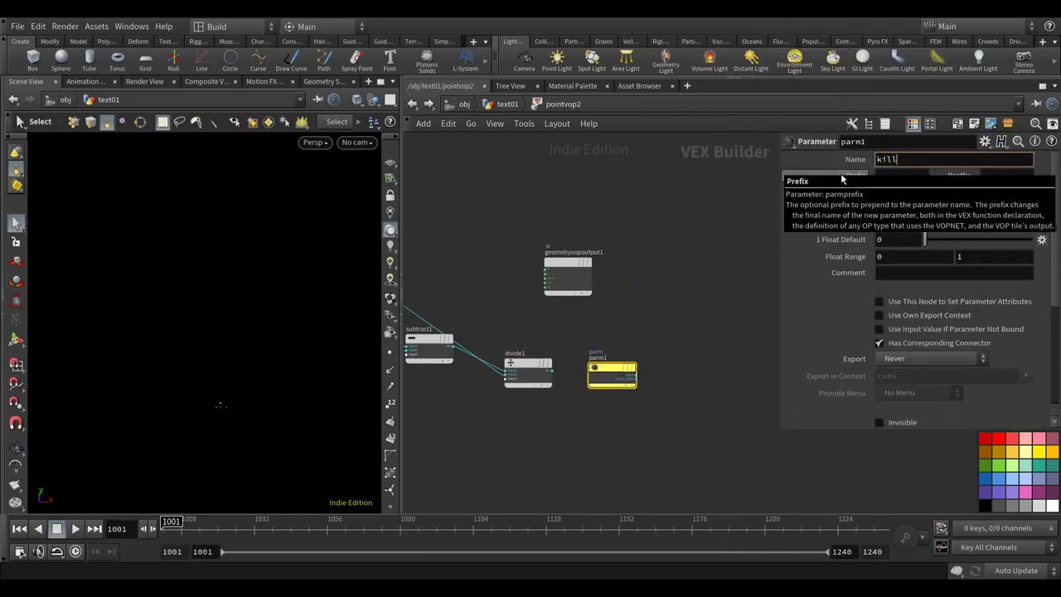
key(Return)
- Set the kill parameter's Export to When Input is Connected and make it invisible
click(897, 359)
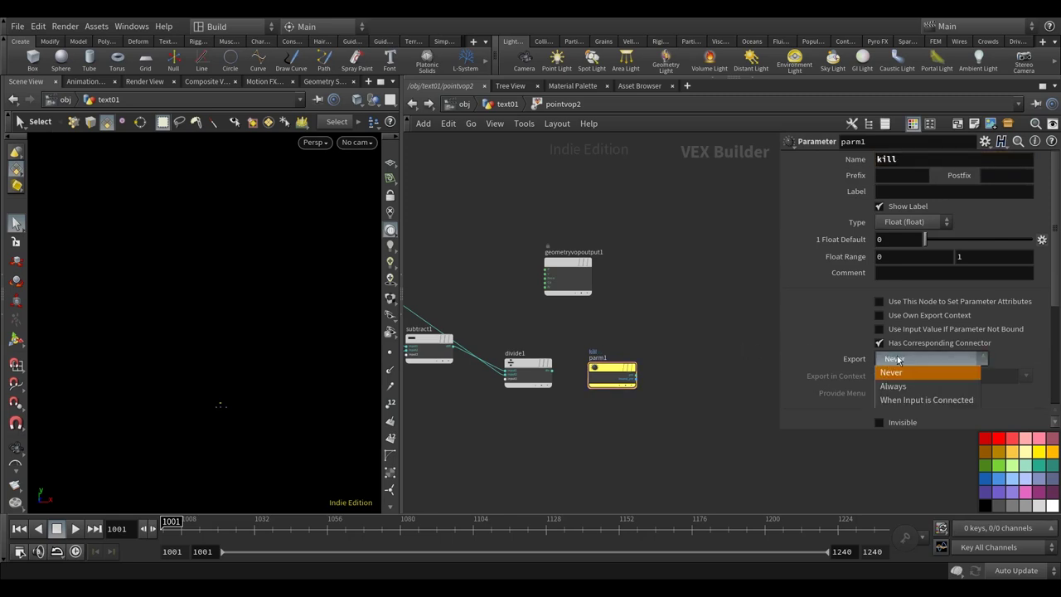
click(926, 400)
scroll(939, 309, down, 3)
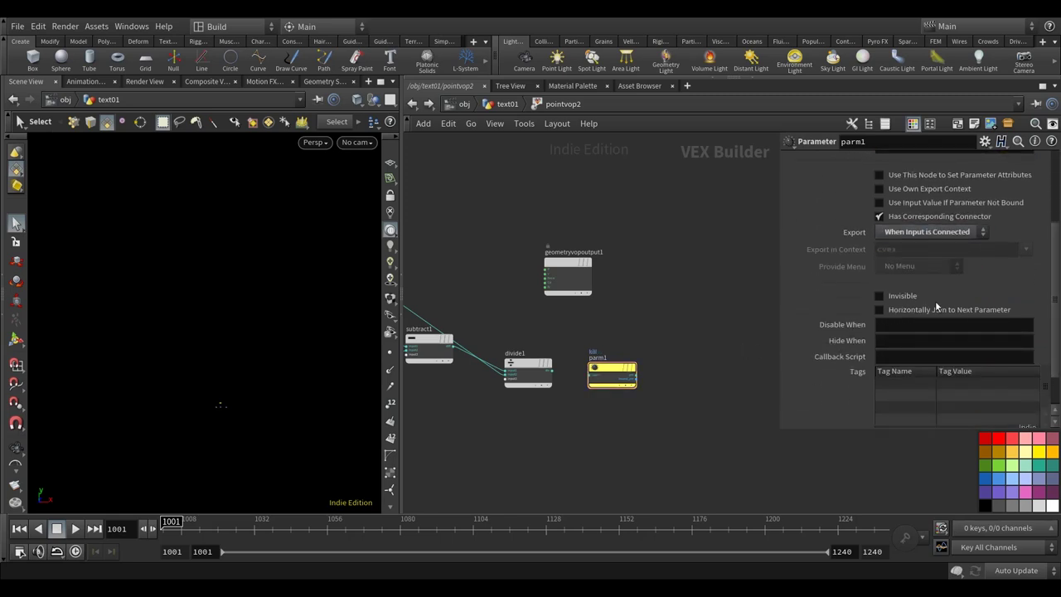
- Connect divide1's div output to parm1's input and line the two nodes up with subtract1
scroll(557, 364, up, 3)
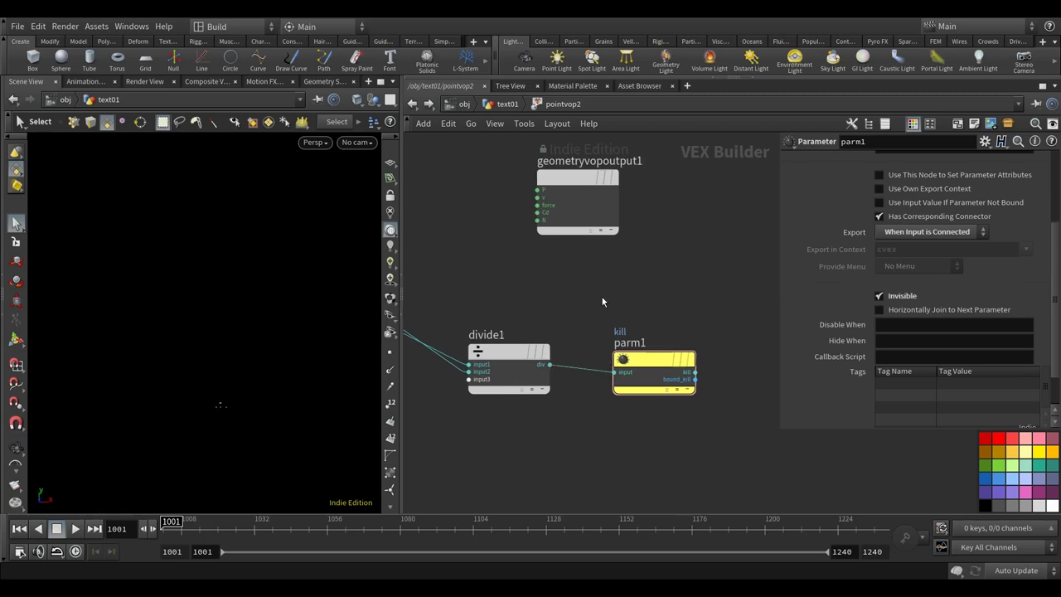
middle_drag(557, 363, 629, 370)
drag(630, 370, 635, 326)
scroll(636, 327, down, 4)
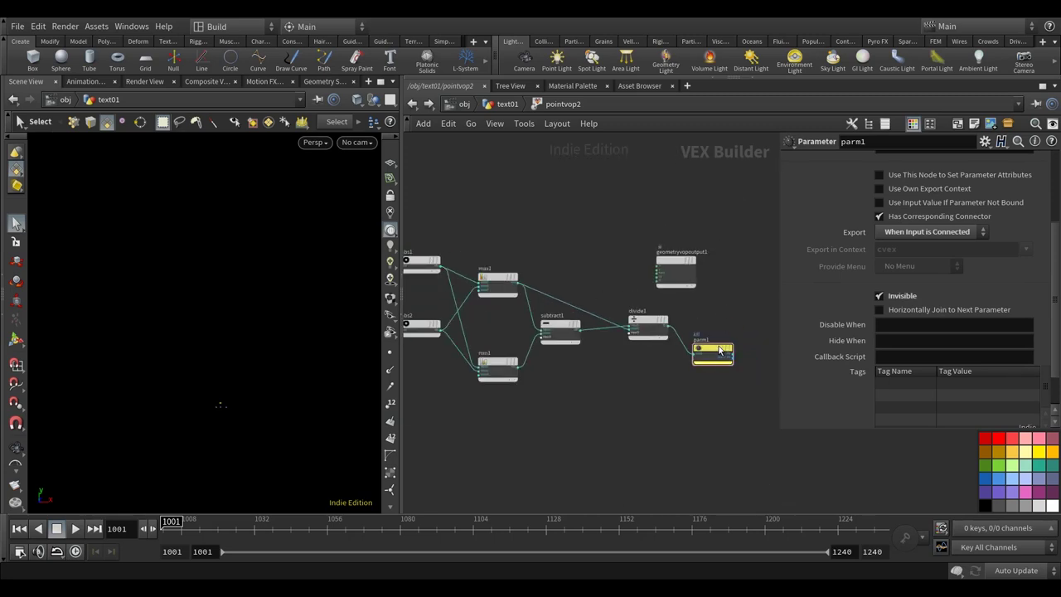
drag(720, 351, 720, 328)
- Move geometryvopoutput1 to the far side of parm1, at the end of the node chain
middle_drag(495, 395, 573, 386)
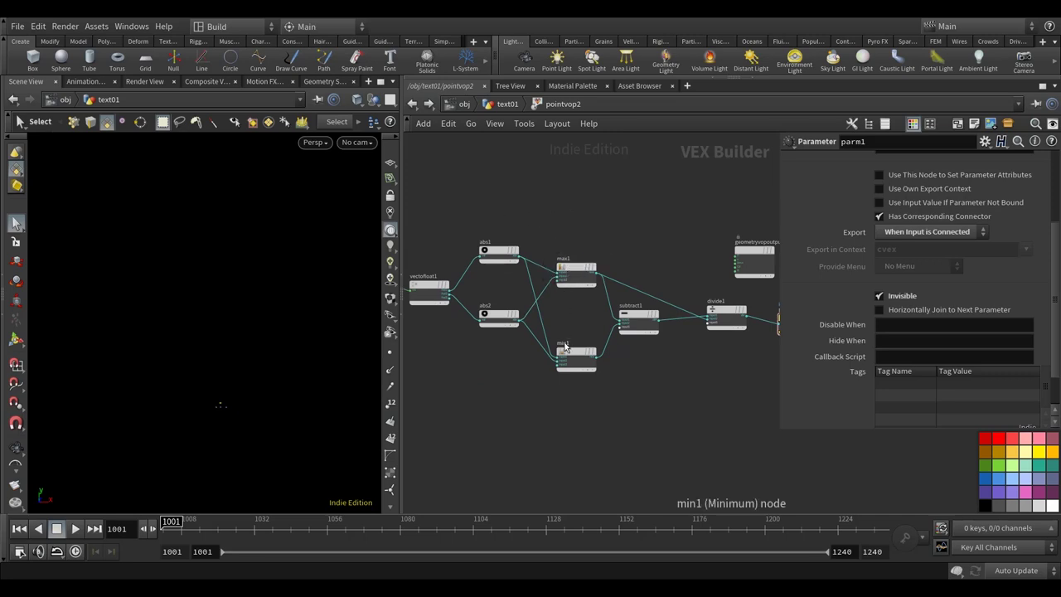
middle_drag(635, 367, 571, 365)
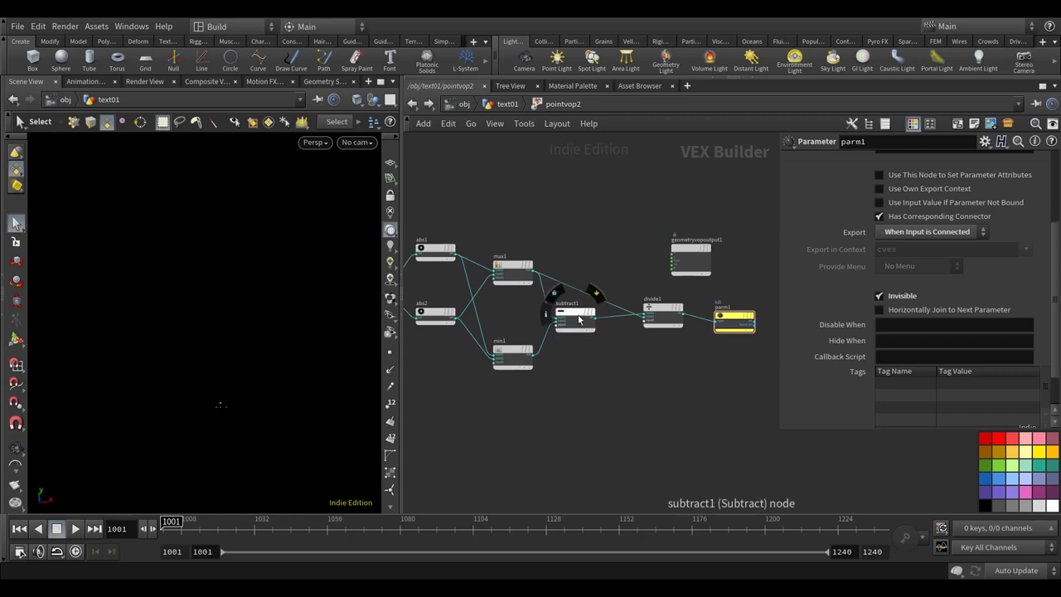
middle_drag(696, 357, 613, 353)
middle_drag(530, 280, 549, 274)
drag(636, 247, 759, 267)
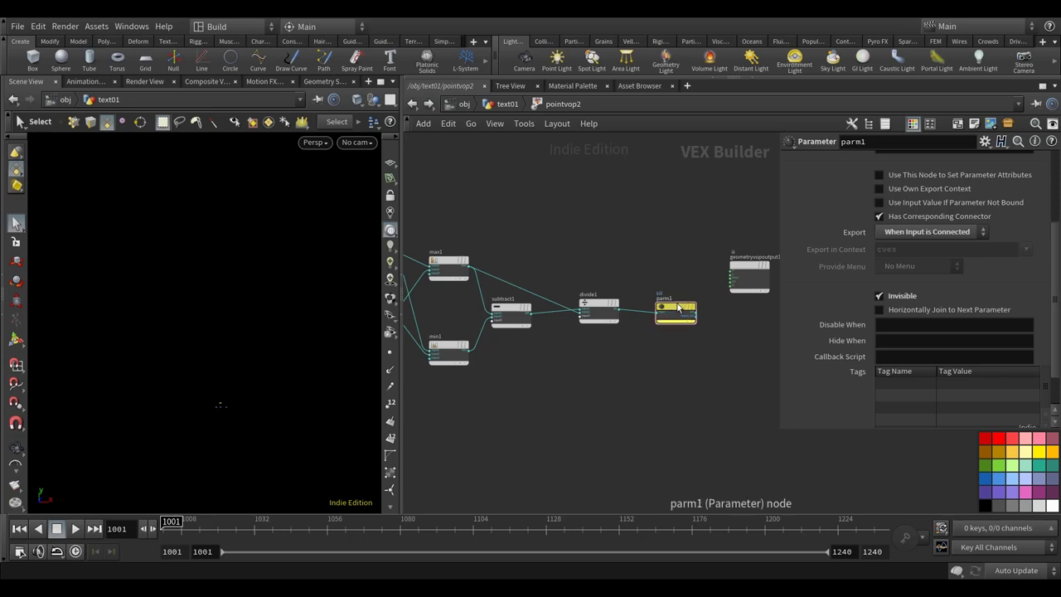
middle_drag(666, 303, 674, 283)
drag(673, 284, 669, 282)
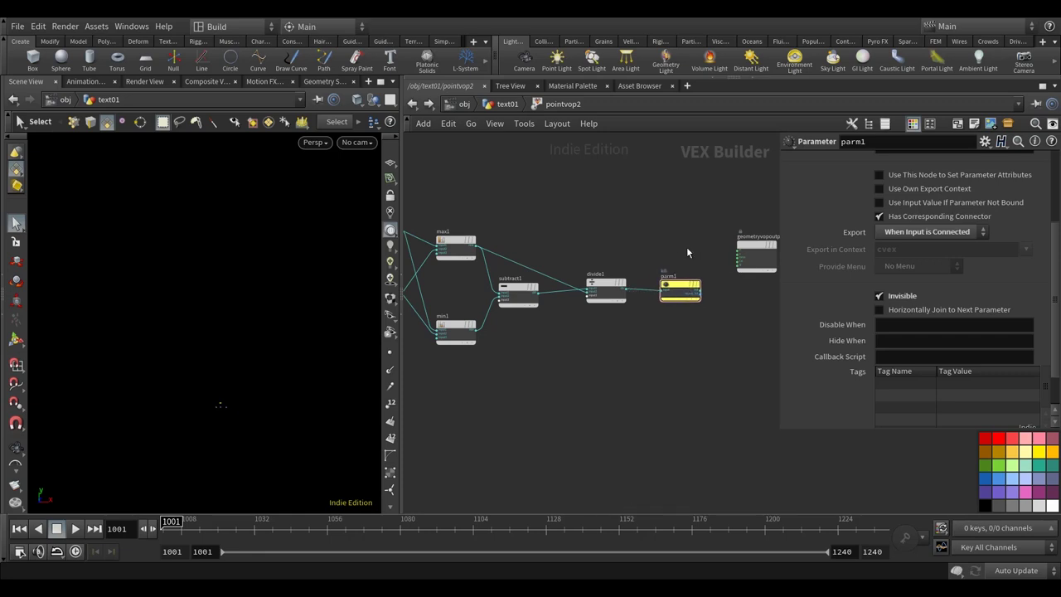
- Review the node chain from max1 and min1 through subtract1 and divide1 to the kill parameter
middle_drag(485, 202, 504, 204)
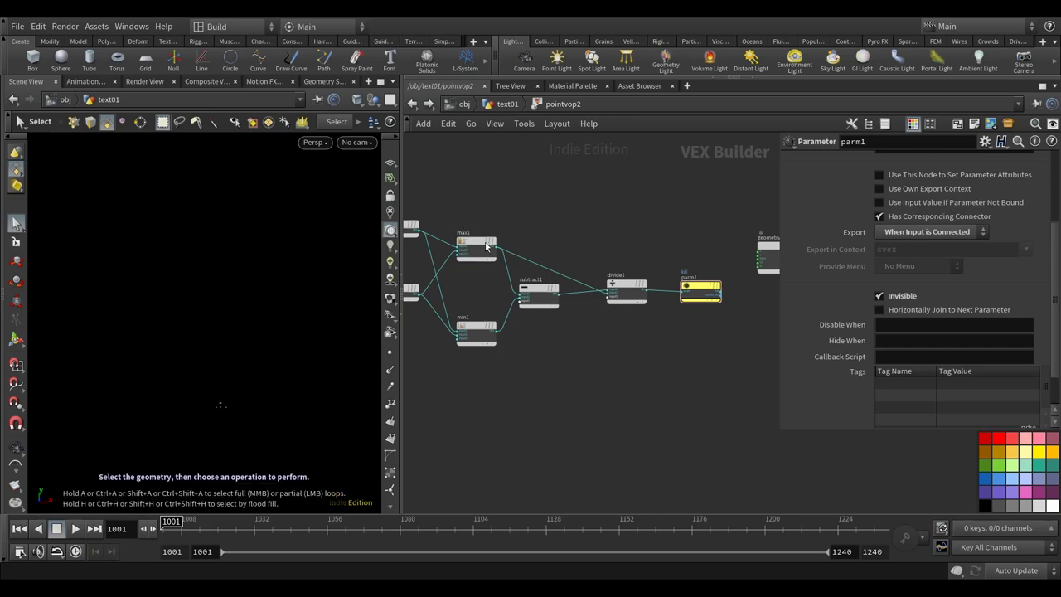
mouse_move(538, 288)
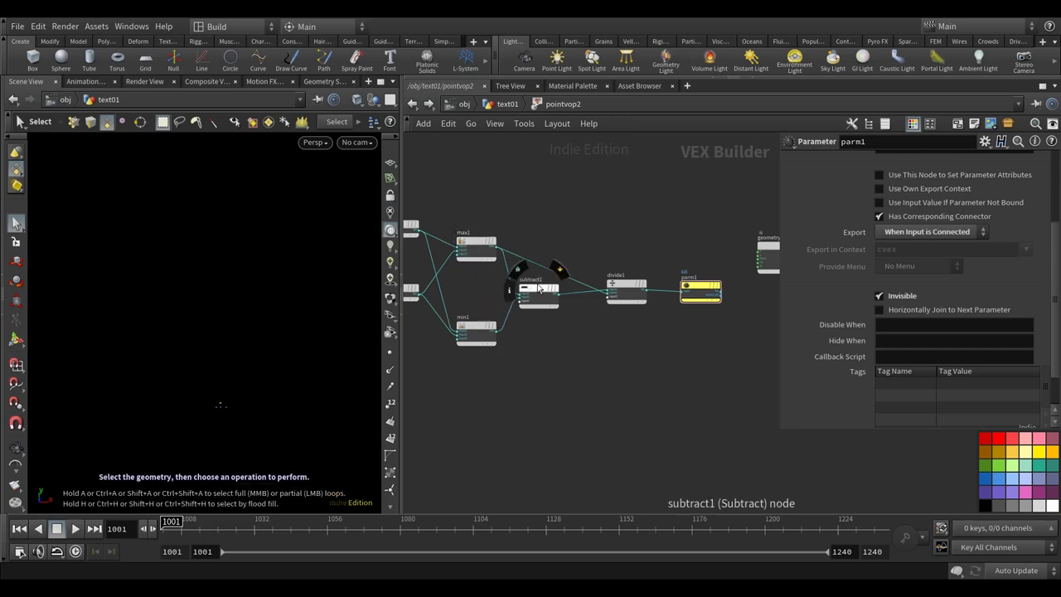
mouse_move(617, 286)
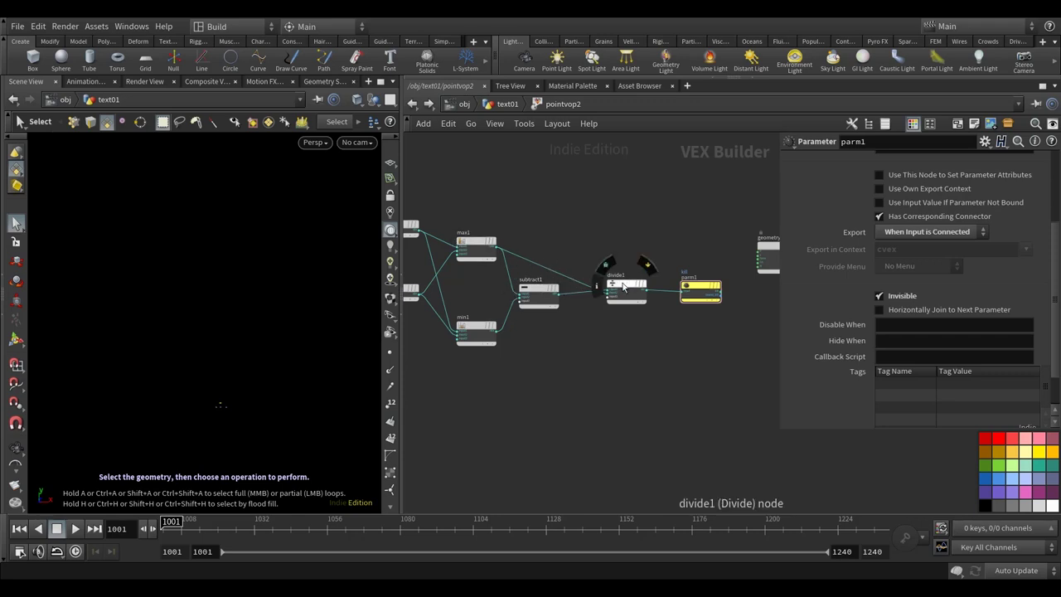
scroll(639, 257, right, 1)
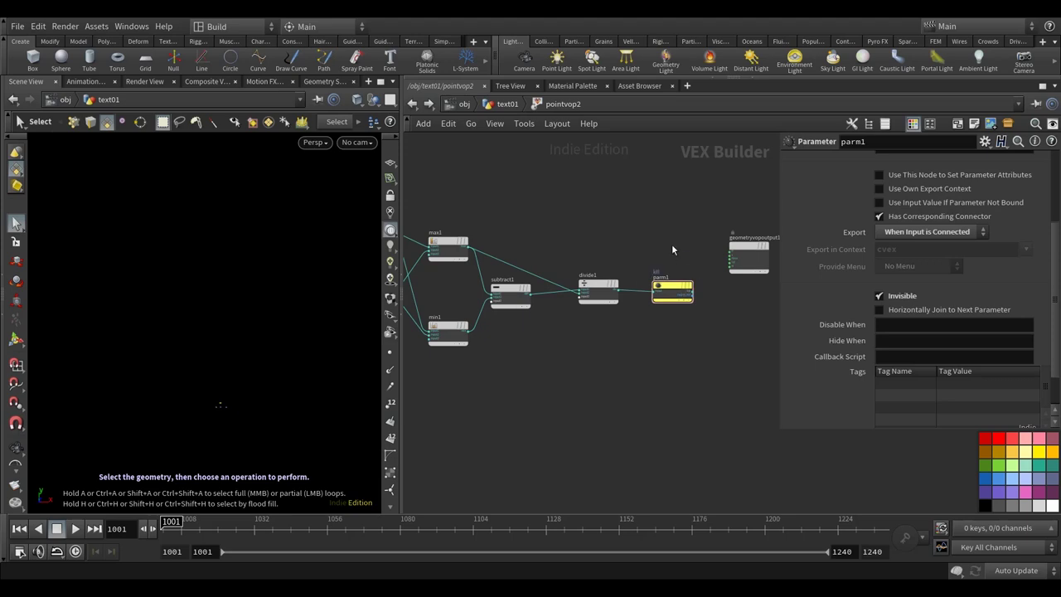
middle_drag(677, 247, 655, 244)
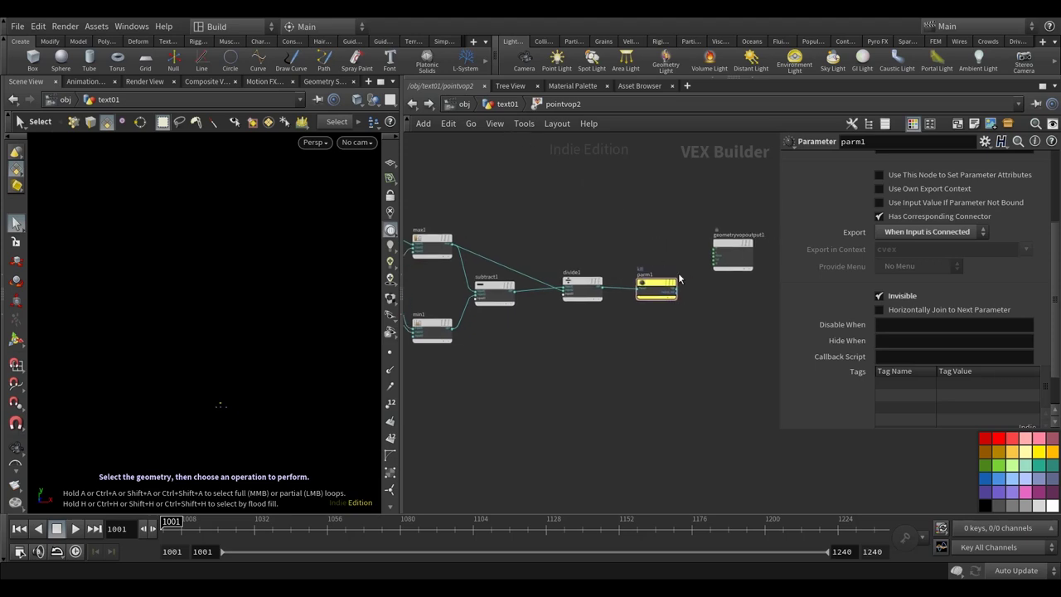
scroll(678, 280, up, 2)
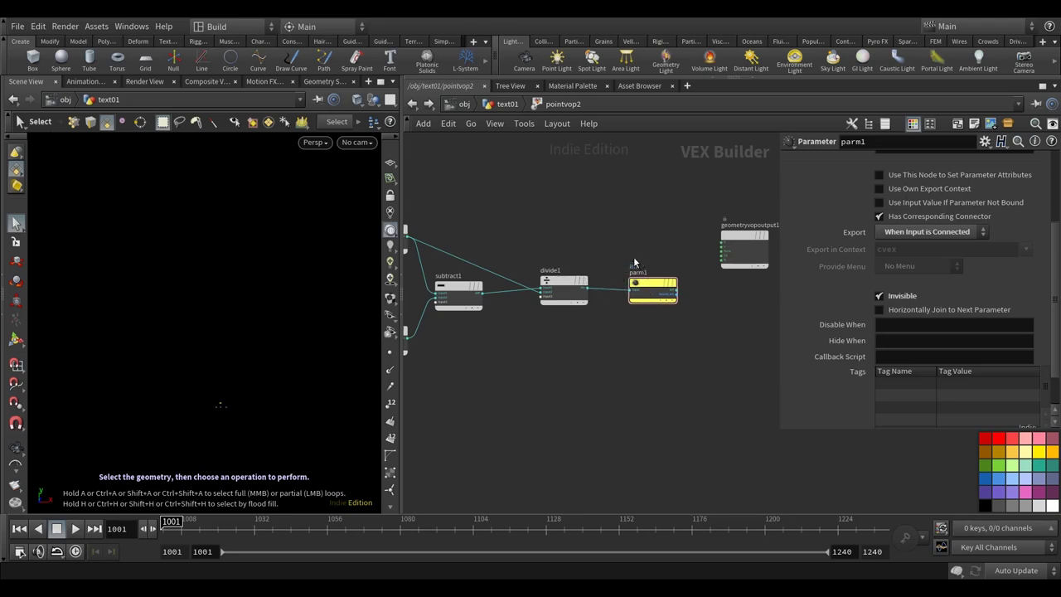
- Return to the text01 network, insert a Blast node directly below pointvop2, and display its result
click(503, 105)
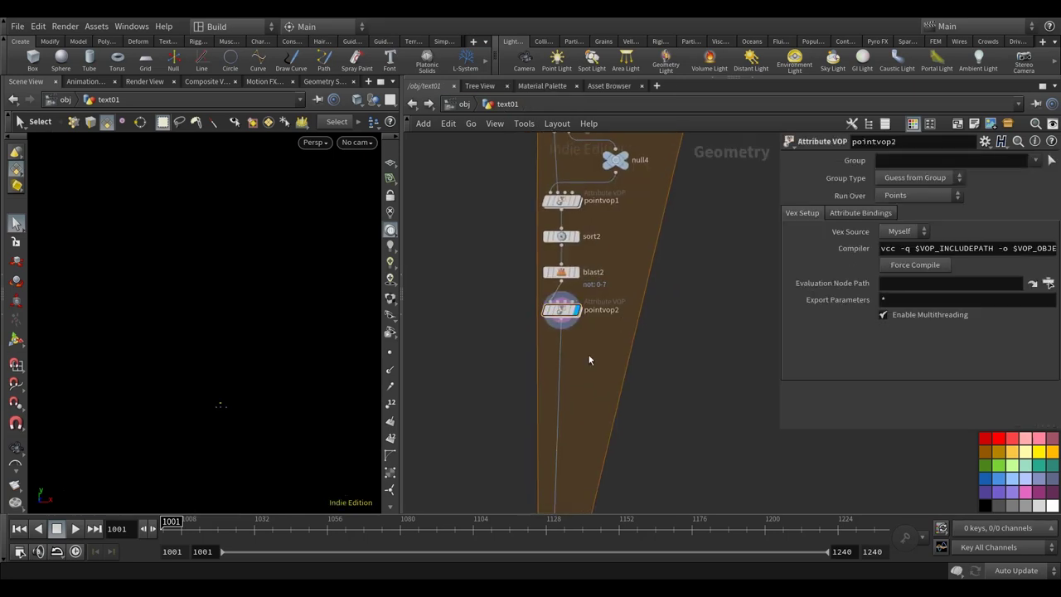
key(Tab)
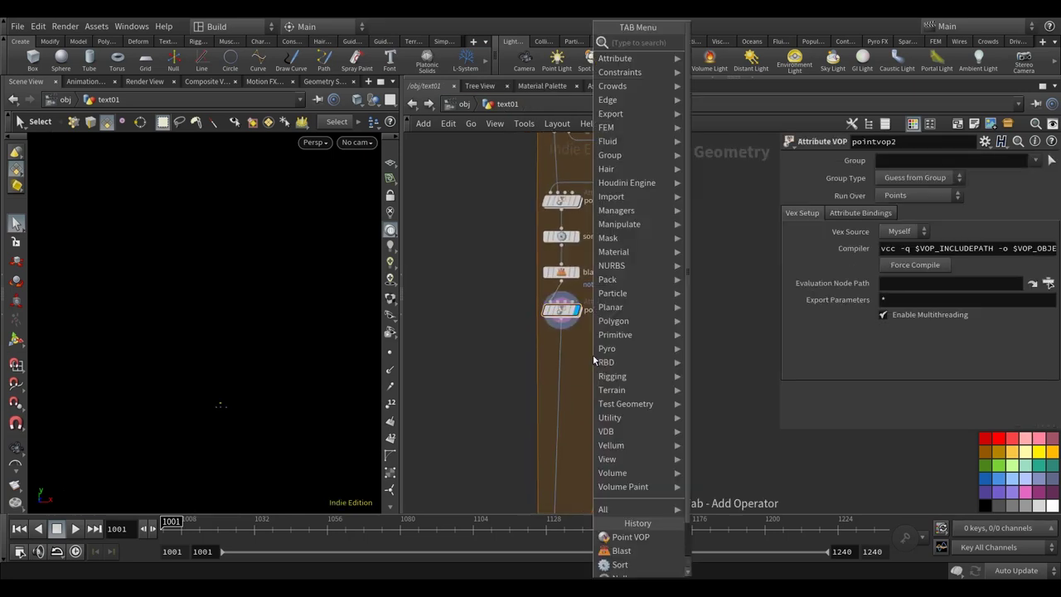
text(bl)
click(745, 43)
click(573, 360)
mouse_move(572, 360)
mouse_down()
mouse_move(542, 359)
mouse_move(579, 356)
mouse_up()
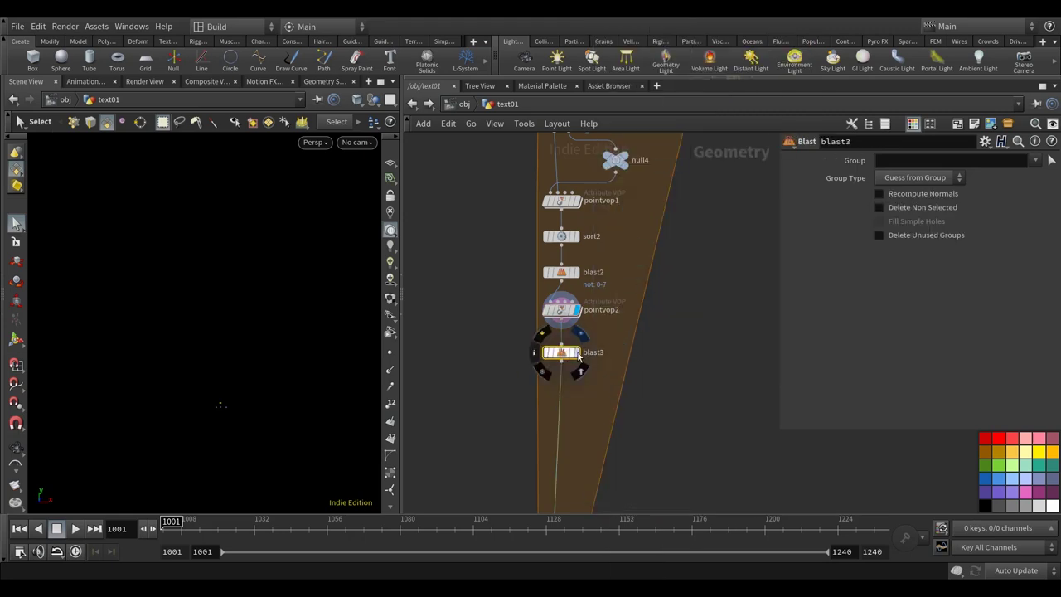
click(576, 353)
click(917, 162)
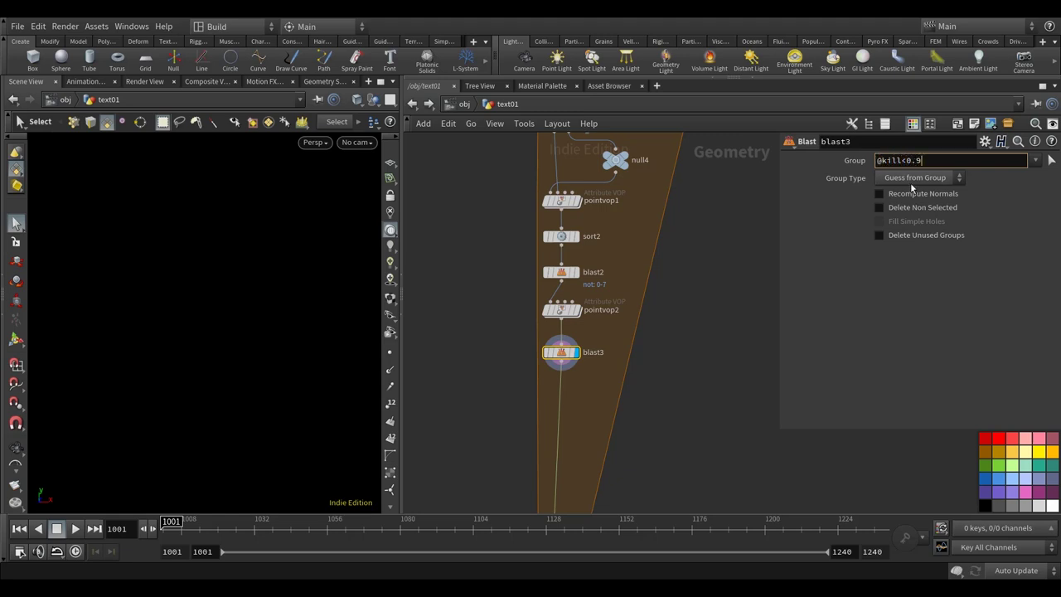
click(916, 177)
click(904, 218)
- Move foreach_end2 farther below blast3 to make room for more nodes inside the loop
scroll(623, 313, down, 4)
scroll(622, 313, up, 3)
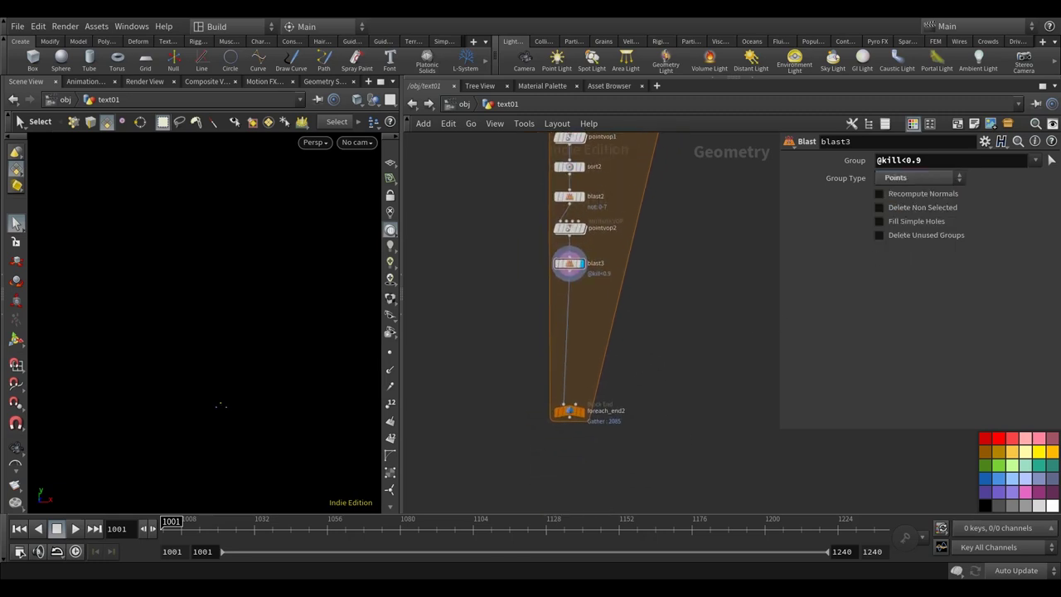
drag(568, 410, 567, 471)
scroll(572, 477, down, 2)
scroll(597, 389, down, 2)
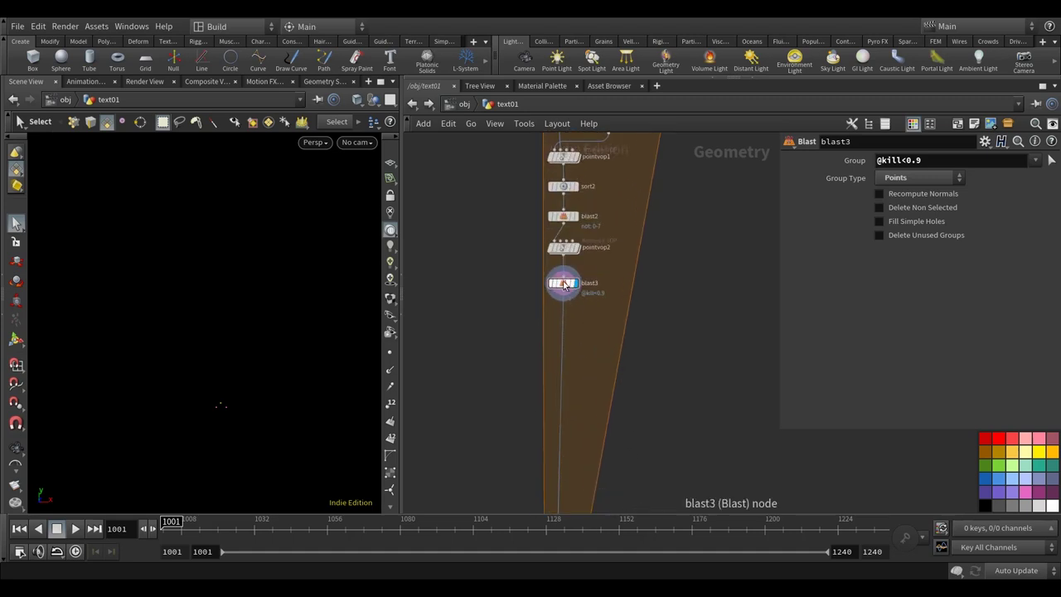
scroll(575, 341, up, 2)
scroll(583, 347, up, 1)
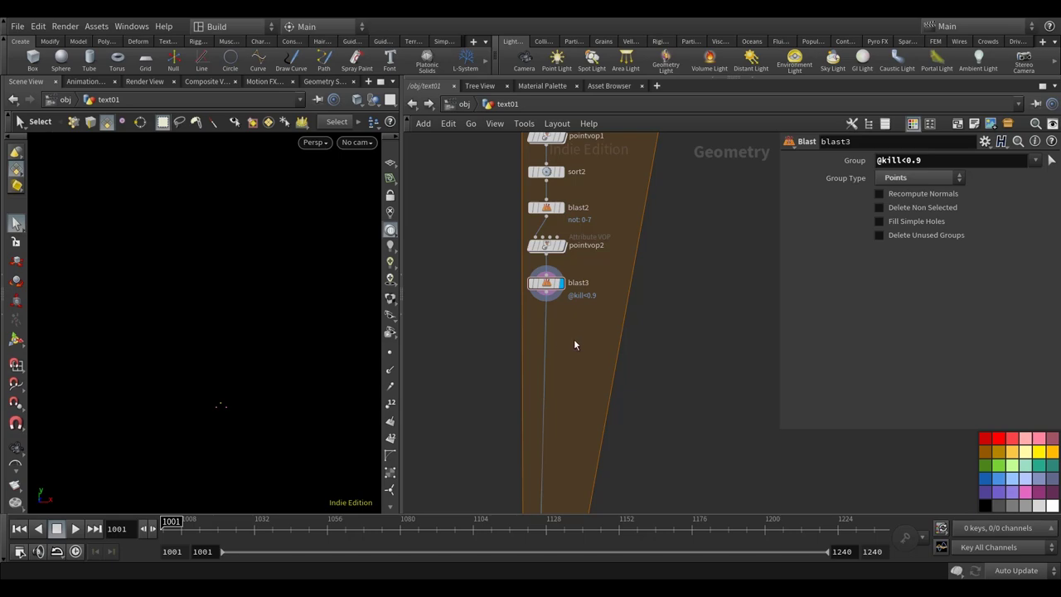
- Add a For-Each Point loop below blast3 and connect blast3's output to foreach_begin3
key(Tab)
text(for)
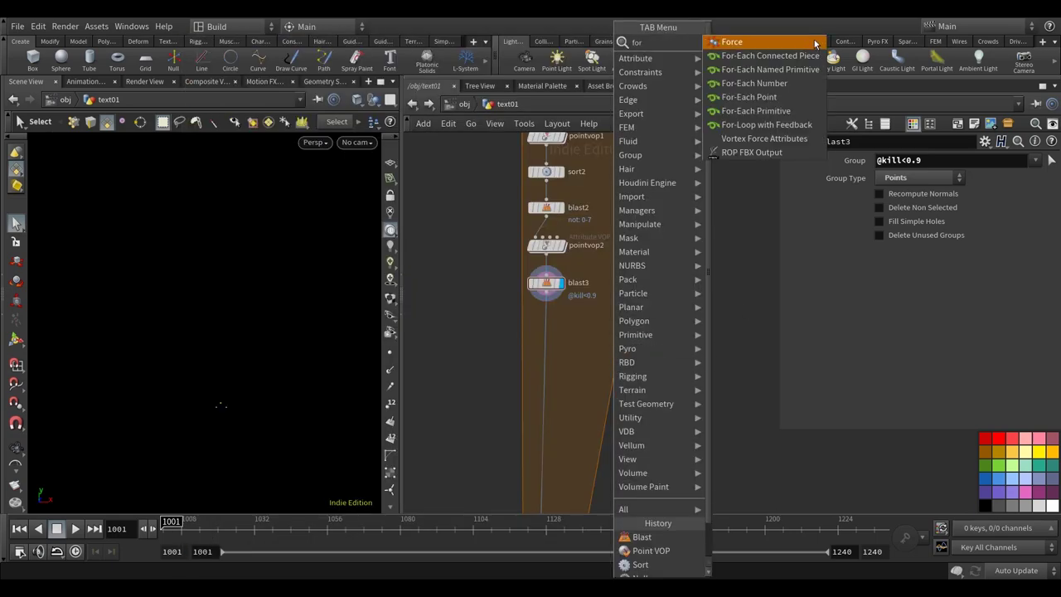
click(781, 97)
click(572, 337)
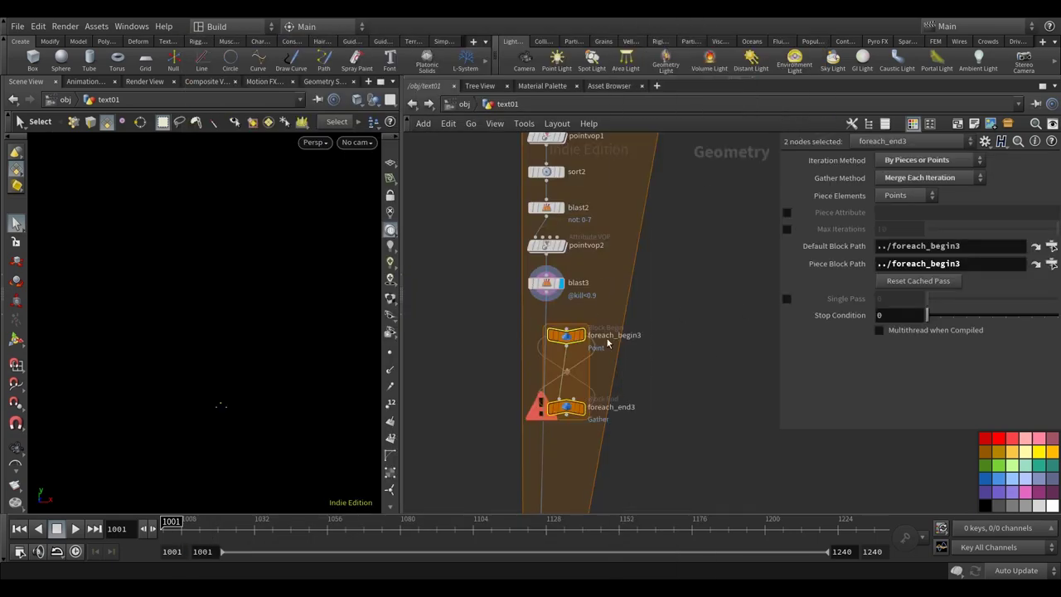
click(564, 295)
click(576, 322)
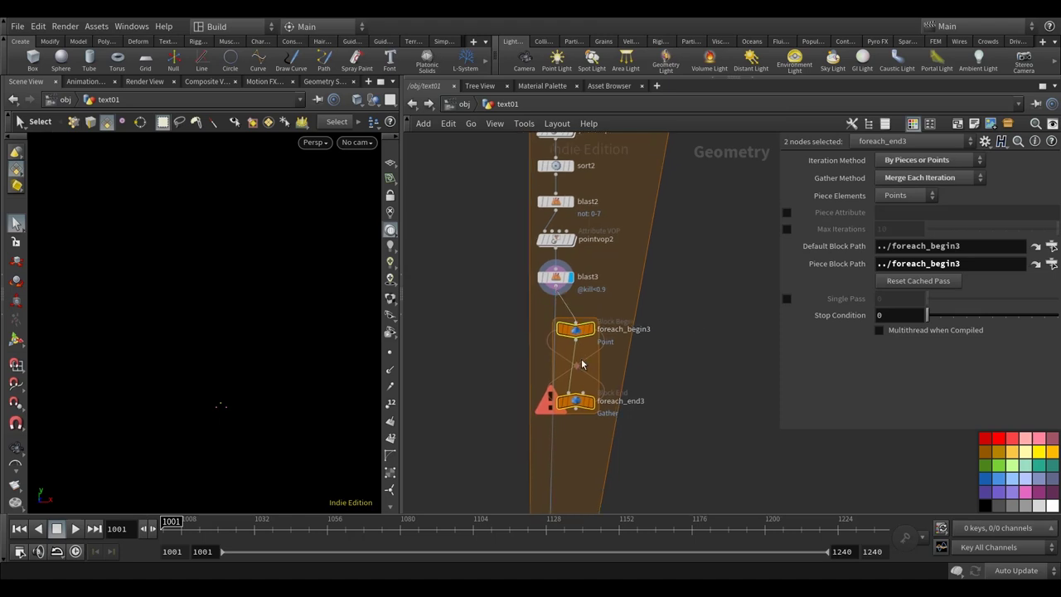
- Align foreach_begin3 and foreach_end3 vertically beneath the blast3 node
drag(581, 364, 579, 372)
click(575, 396)
drag(582, 321, 563, 307)
click(563, 303)
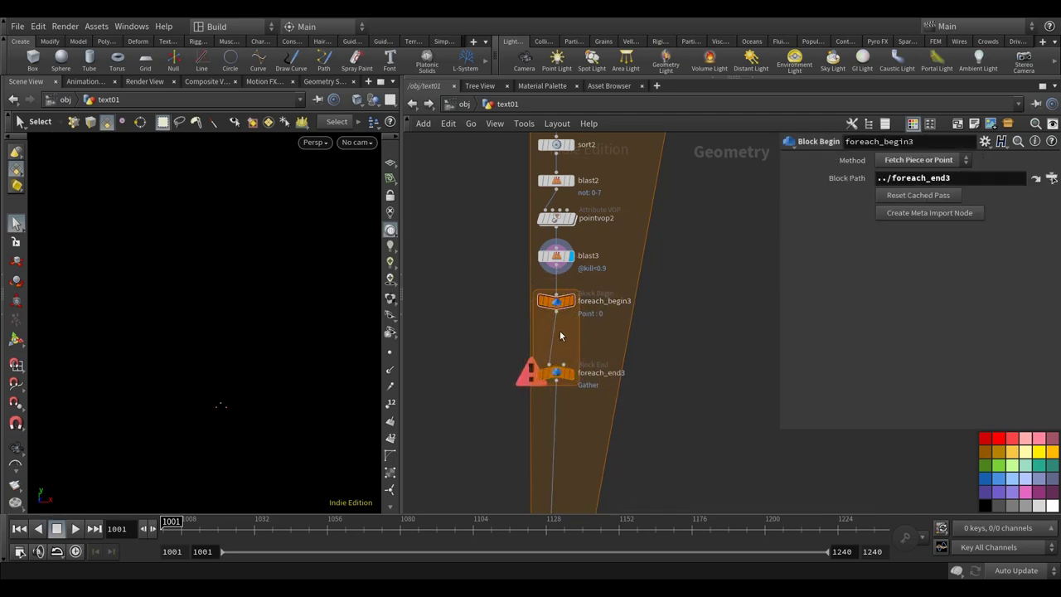
- Duplicate foreach_begin3 beside the original with its Method set to Fetch Input, and lower foreach_end3 to make room inside the loop
scroll(567, 337, up, 1)
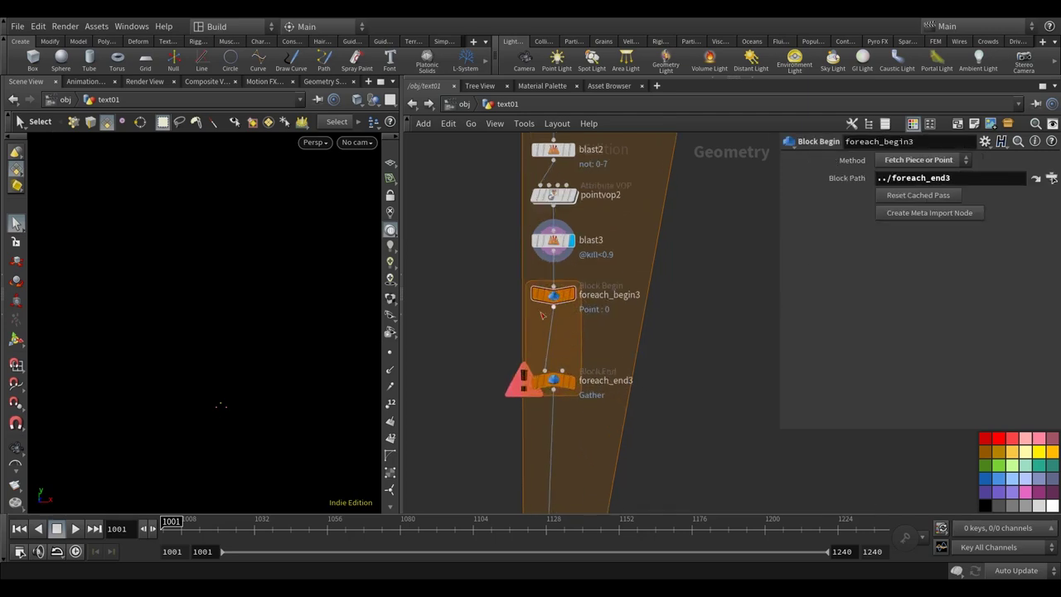
key(ctrl+v)
drag(572, 342, 684, 294)
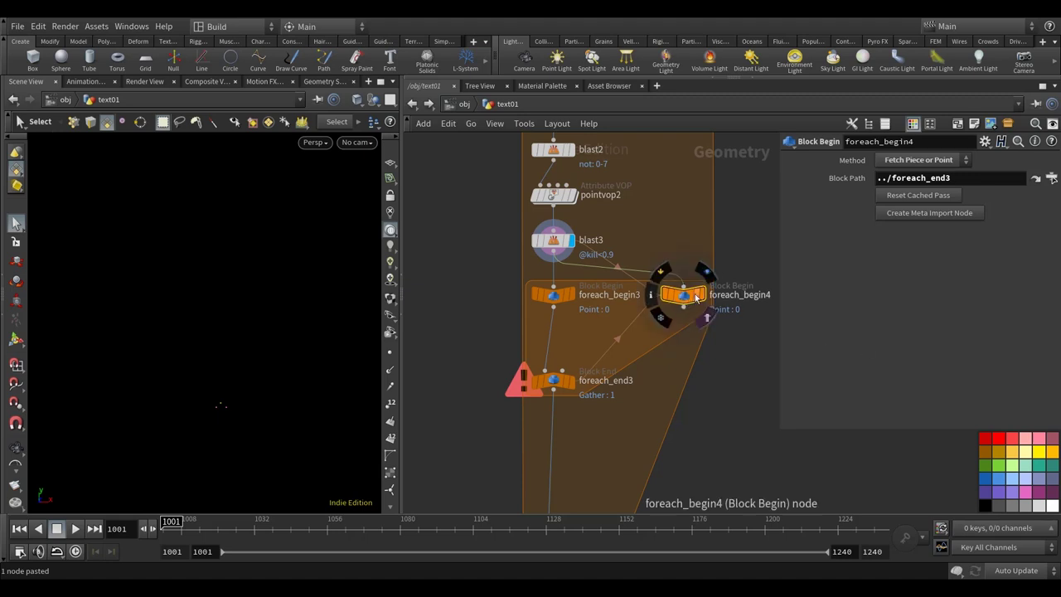
click(918, 160)
click(920, 216)
scroll(718, 374, down, 3)
scroll(564, 403, up, 2)
drag(564, 403, 556, 457)
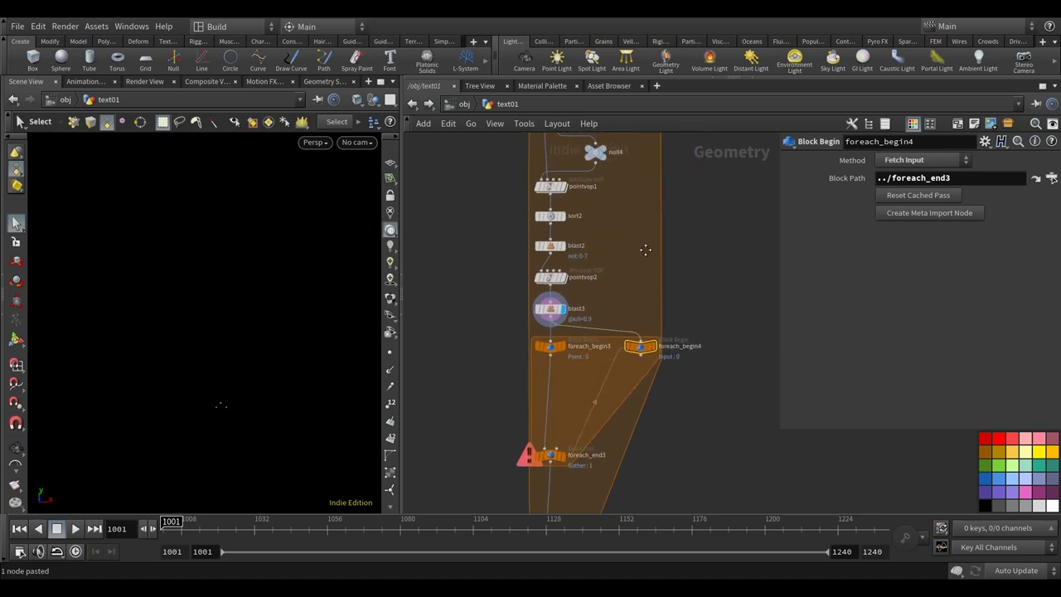
- Insert a Null between split2's first output and pointvop1, and connect its output to foreach_begin4
middle_drag(645, 246, 628, 322)
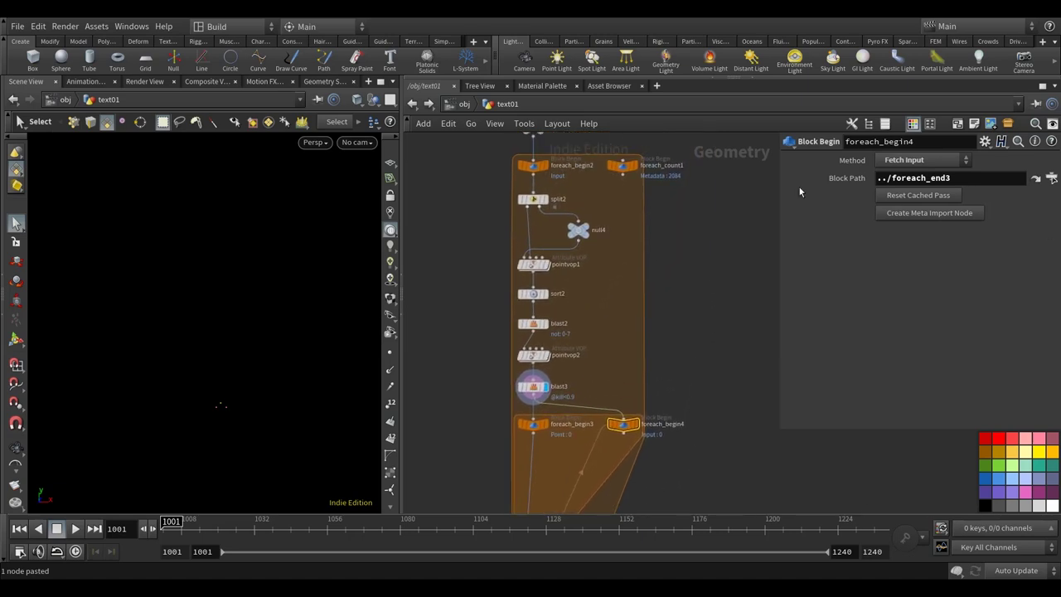
key(Tab)
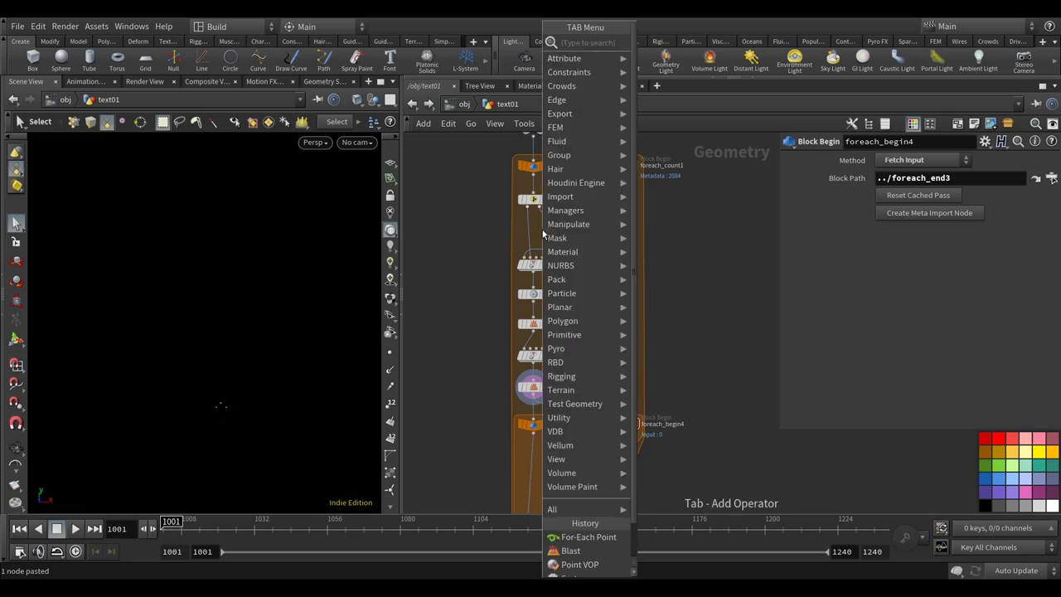
key(Escape)
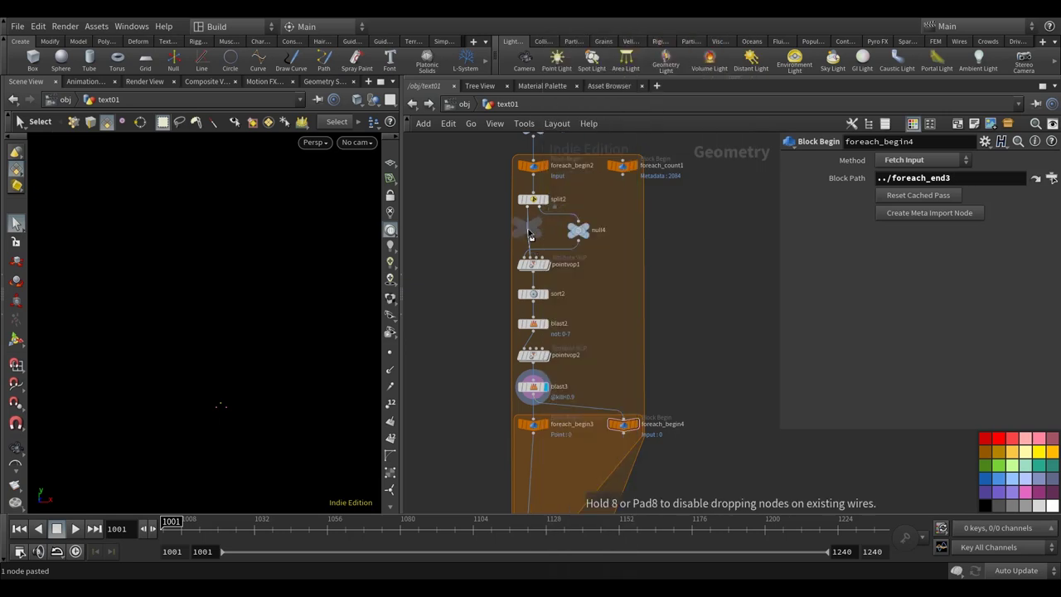
click(527, 232)
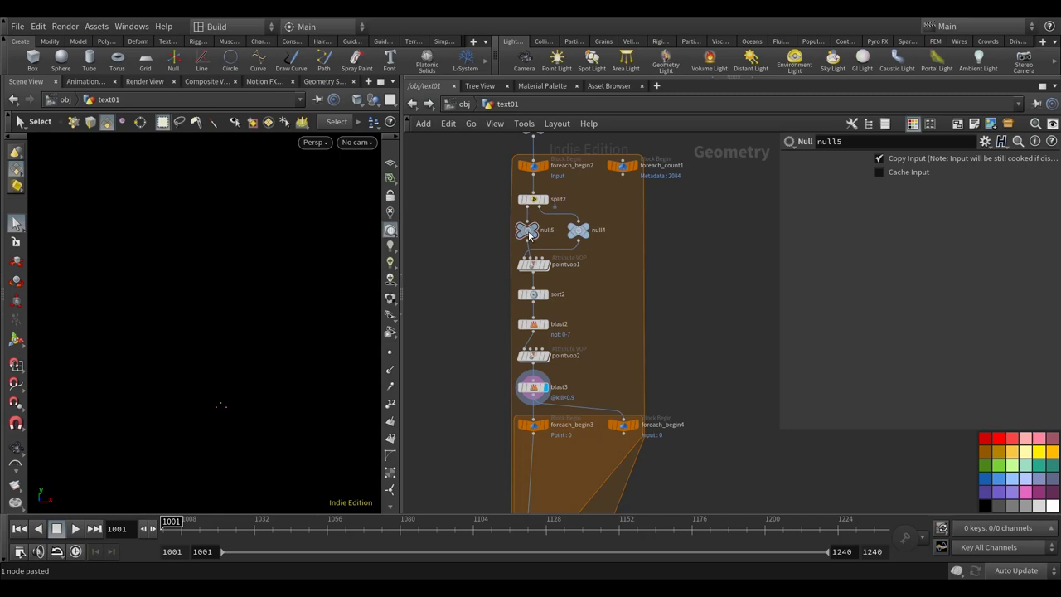
click(527, 239)
click(622, 416)
- Insert a Merge node below foreach_begin3, connect foreach_begin4 to it as well, and display the merged result
scroll(684, 393, down, 3)
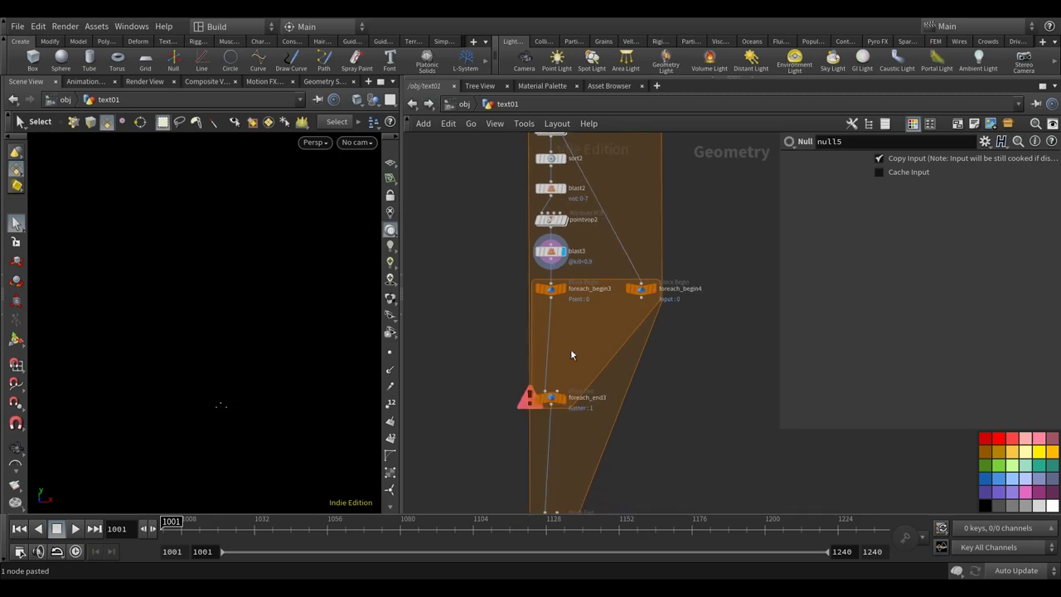
key(Tab)
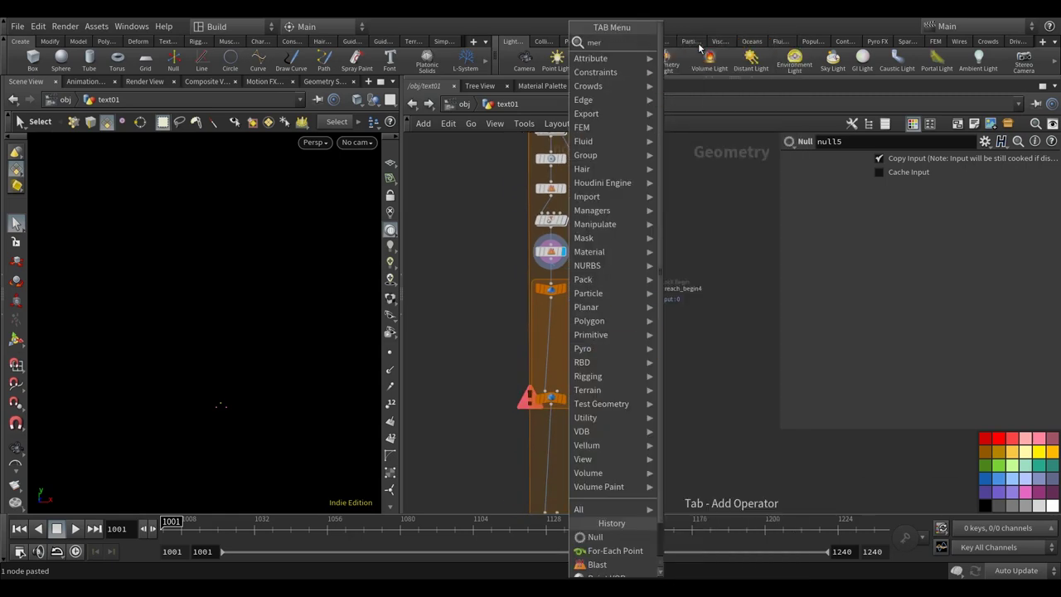
key(Return)
click(551, 332)
click(552, 322)
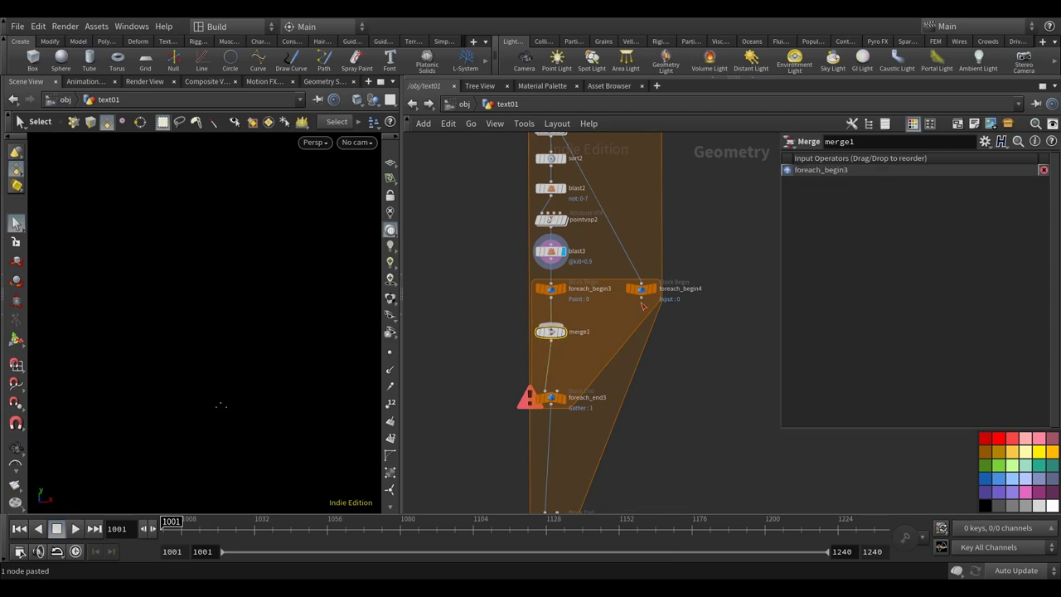
click(552, 328)
click(564, 331)
middle_drag(658, 372, 621, 357)
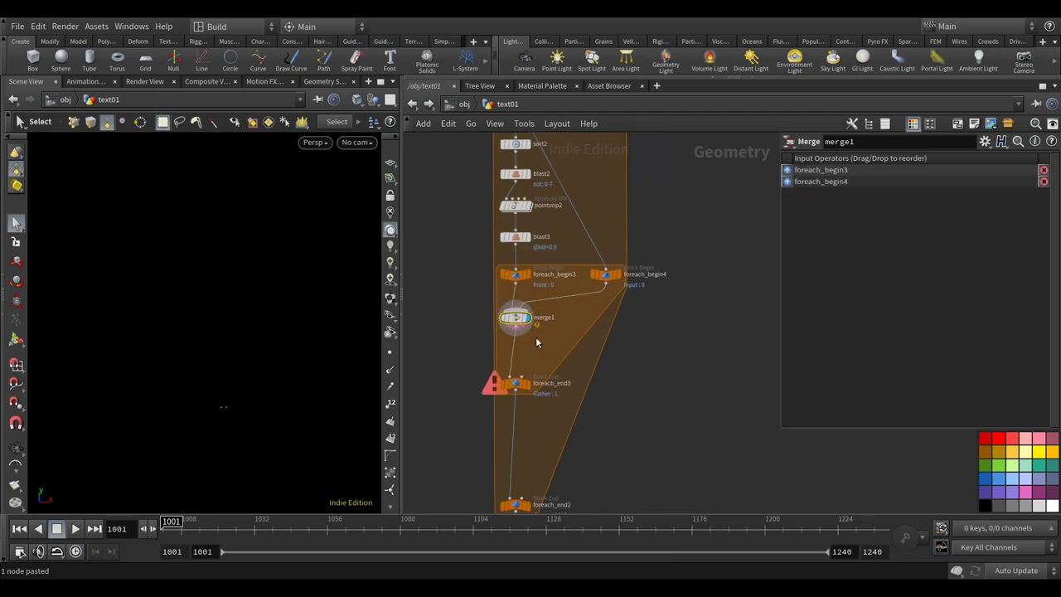
- Move foreach_end3 down, insert an Add node between merge1 and foreach_end3, and display its result
drag(514, 387, 514, 411)
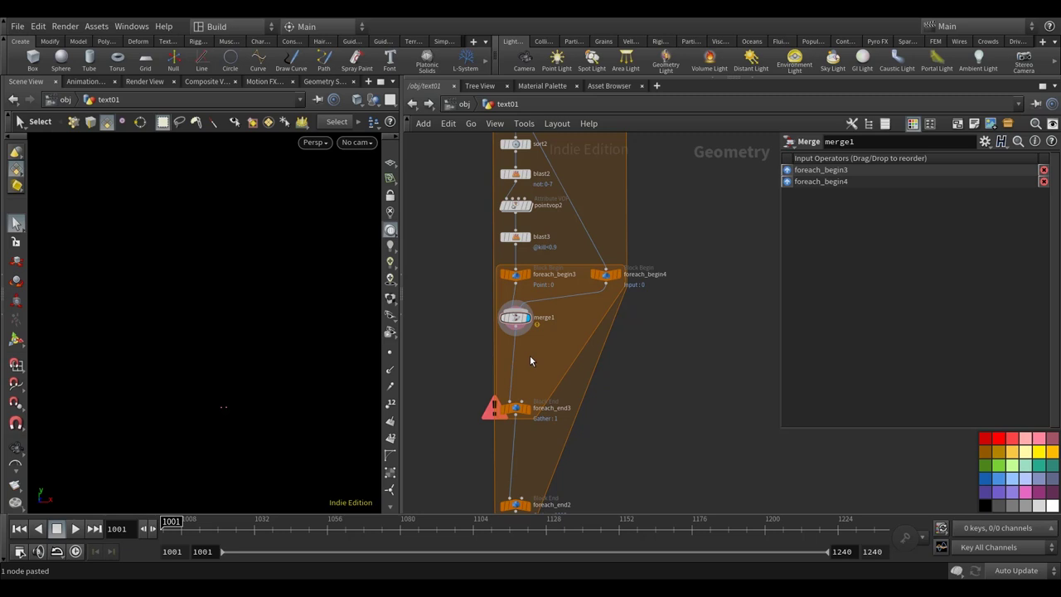
key(Tab)
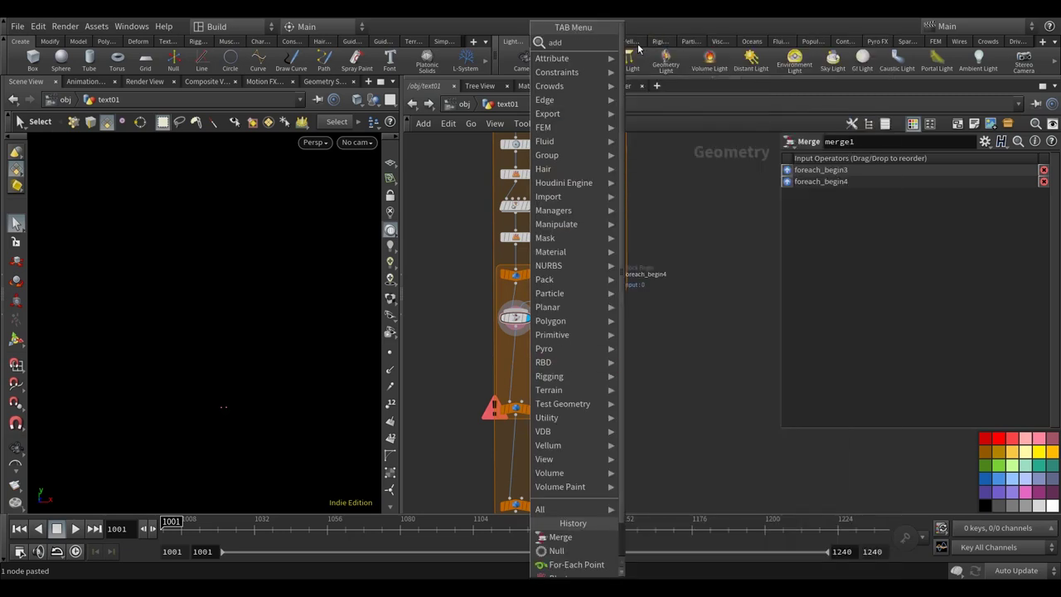
text(add)
key(Return)
click(516, 357)
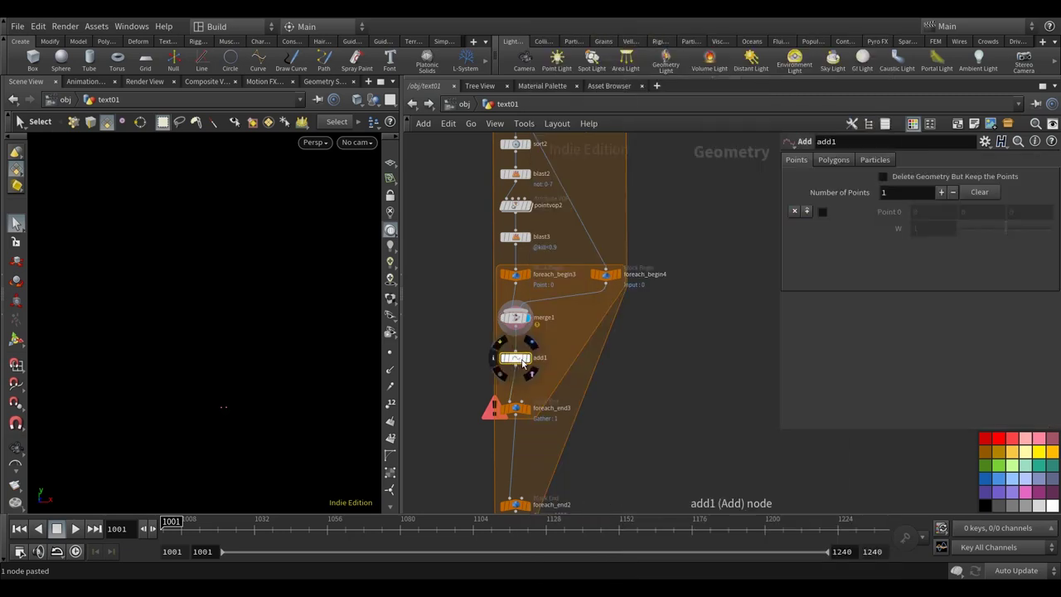
click(527, 358)
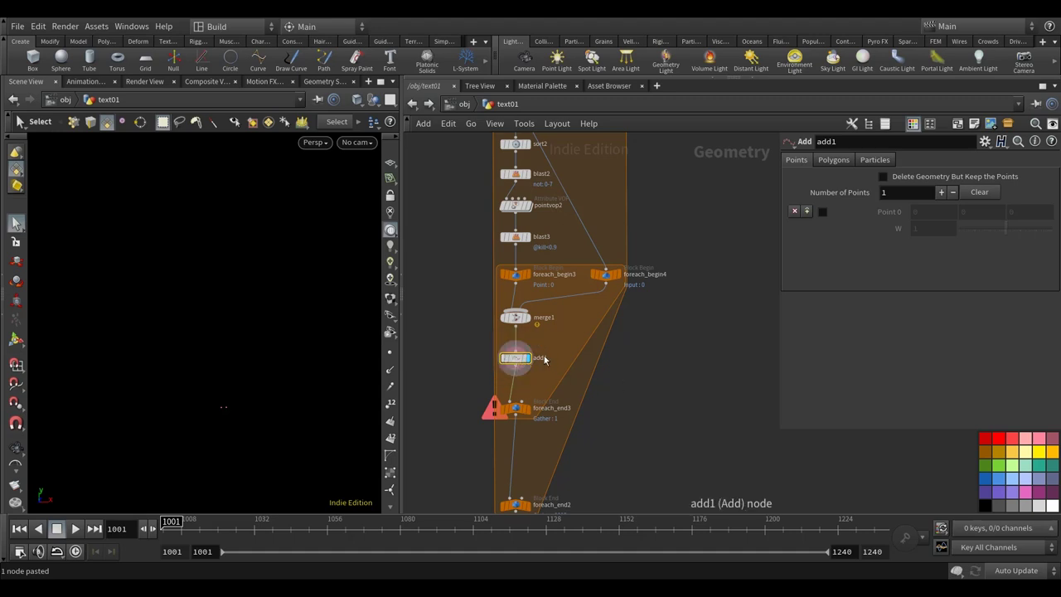
- Create a polygon by pattern in add1 with Polygon 0 set to *
click(832, 160)
click(920, 231)
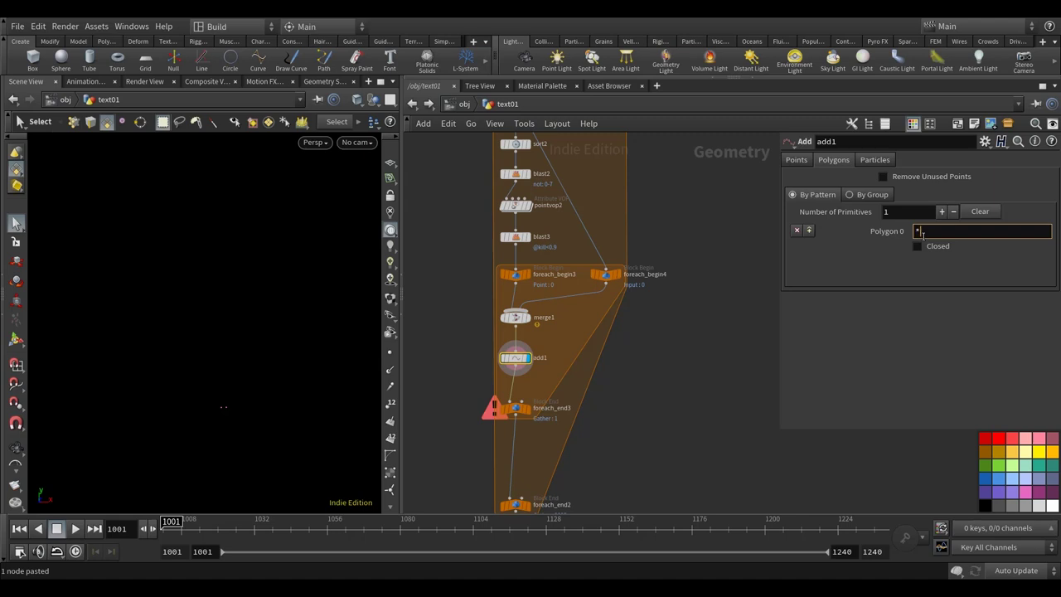
text(*)
key(Return)
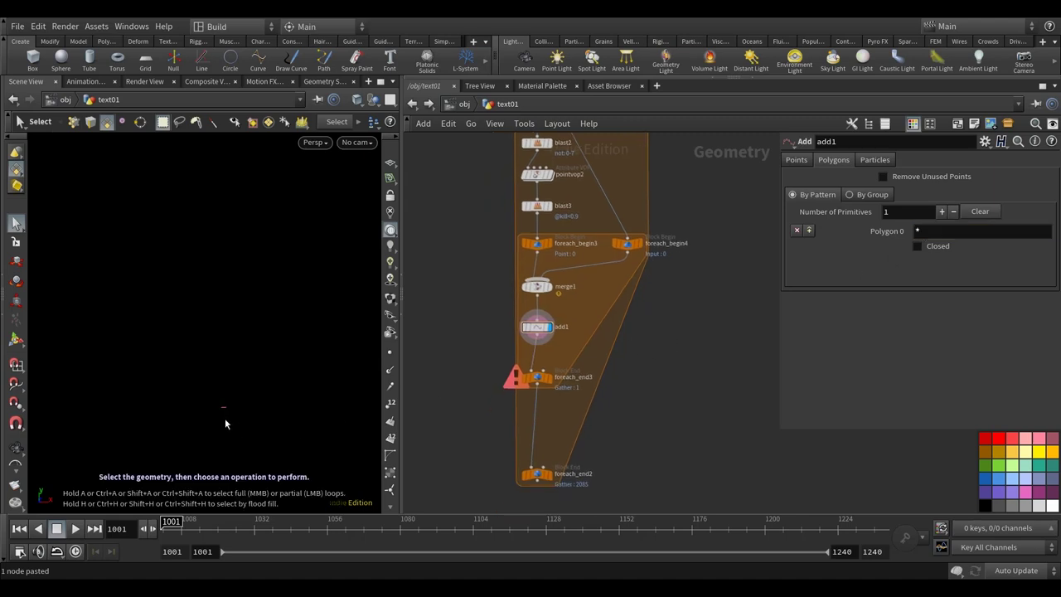
- Move foreach_end3 up beneath add1, display the inner loop's result, and inspect it in the viewport
drag(538, 380, 538, 368)
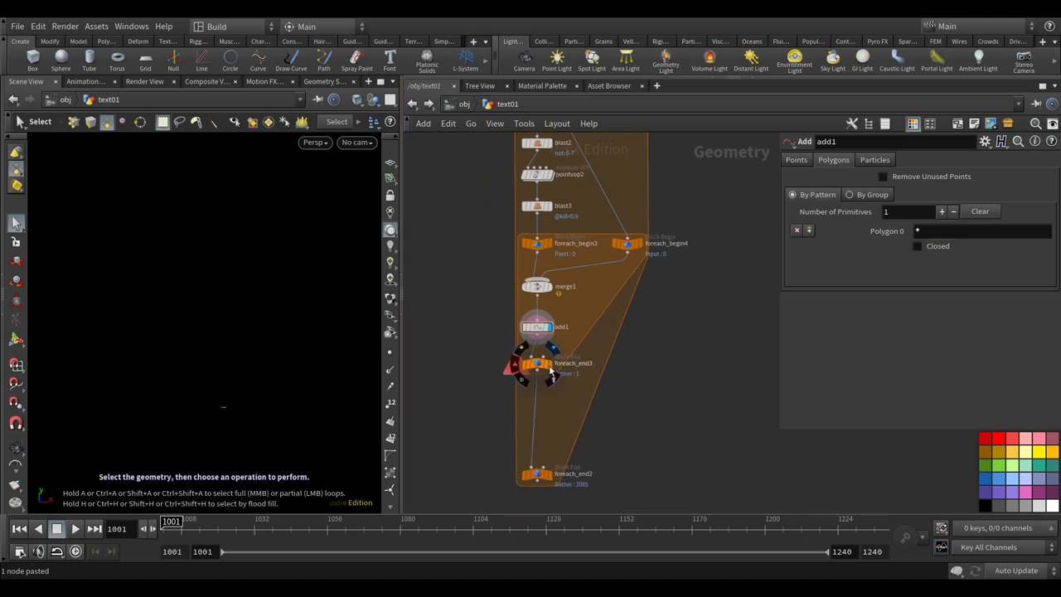
middle_click(540, 370)
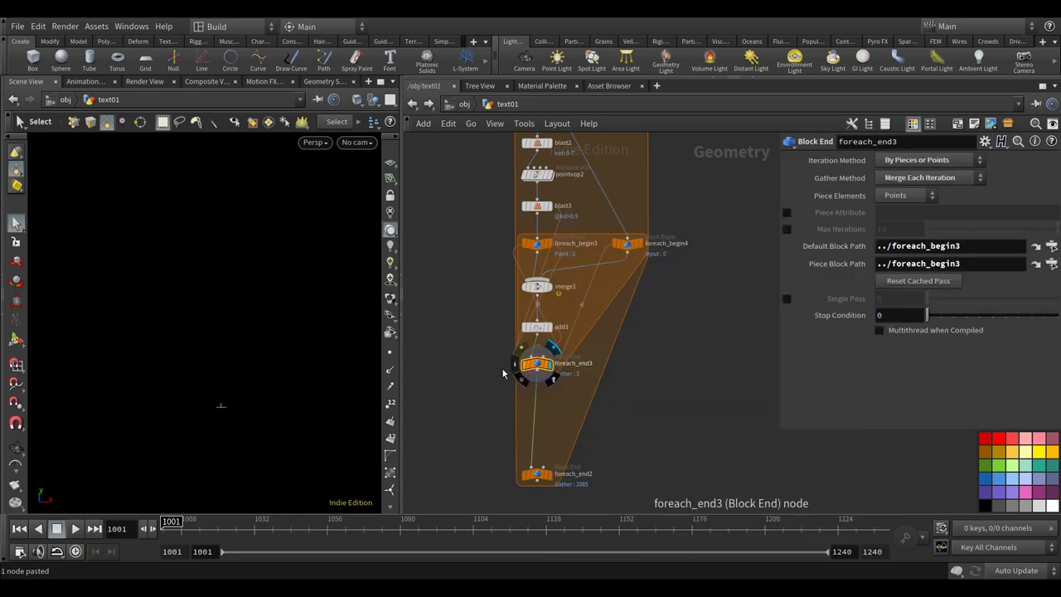
key(Escape)
mouse_move(224, 438)
mouse_down()
mouse_move(218, 360)
mouse_move(238, 357)
mouse_move(230, 407)
mouse_up()
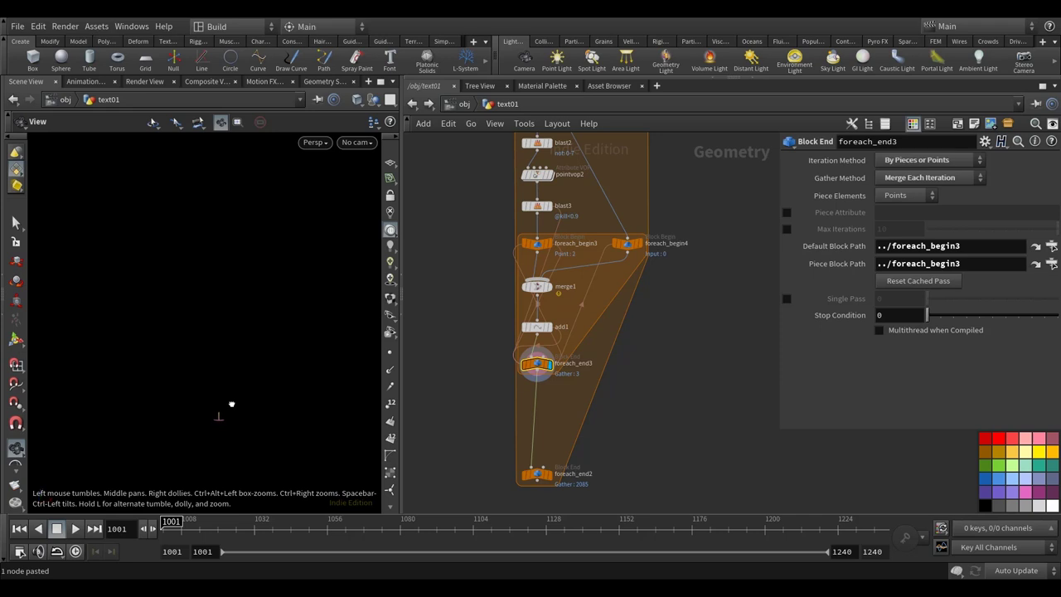
- Move foreach_end2 up beneath foreach_end3, display the outer loop's result, and inspect the connecting lines in the viewport
middle_drag(528, 476, 528, 437)
drag(528, 439, 539, 365)
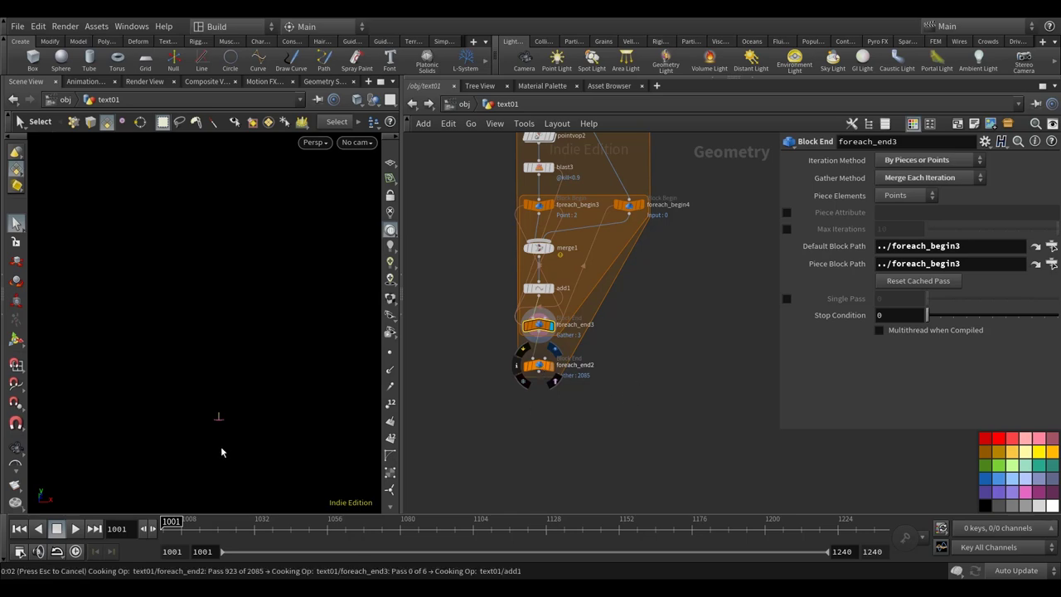
key(Escape)
mouse_move(232, 323)
mouse_down()
mouse_move(254, 331)
mouse_move(229, 332)
mouse_move(226, 306)
mouse_up()
key(s)
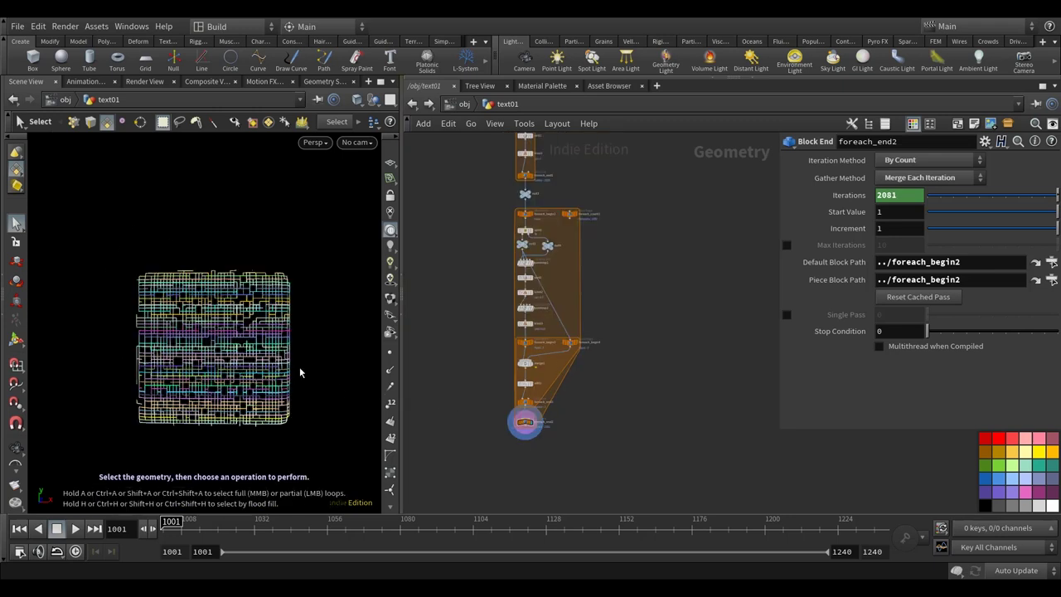
alt+drag(143, 371, 171, 338)
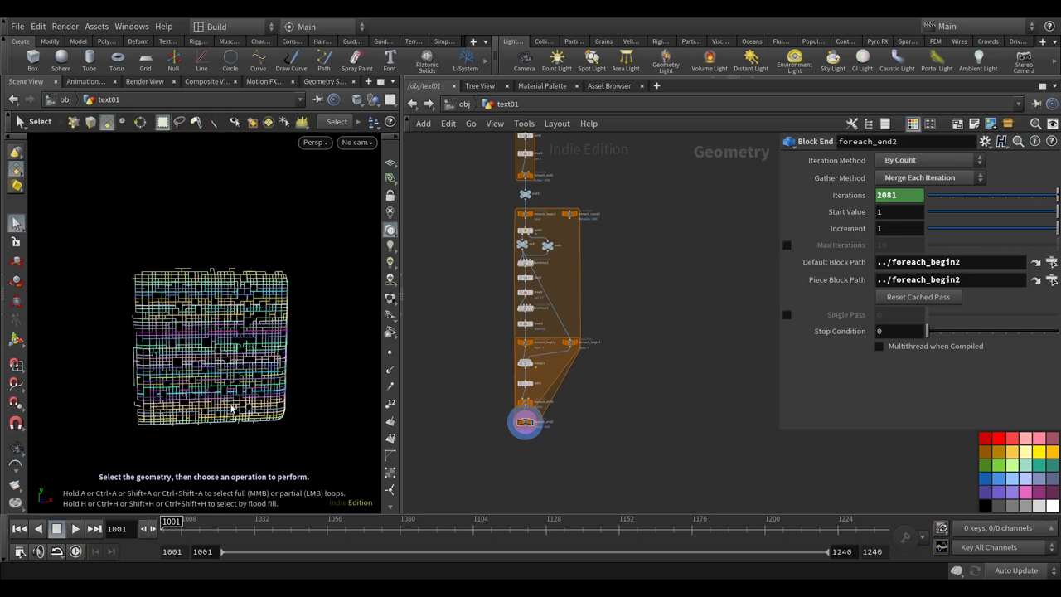
alt+drag(242, 423, 242, 421)
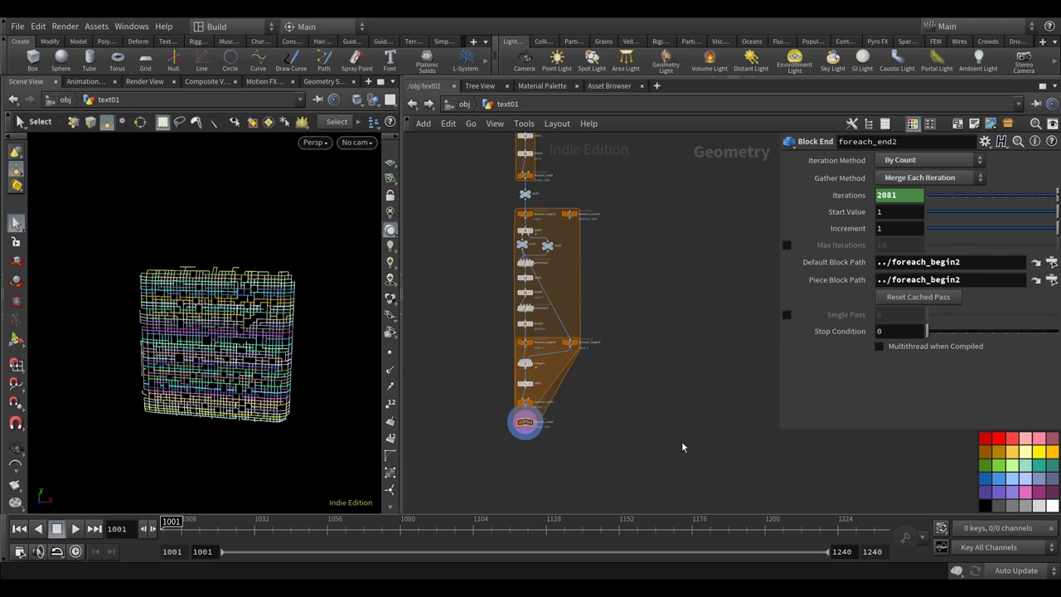
- Set the update mode to Manual and duplicate the whole branch from the cluster nodes down to foreach_end2 beside the original
click(1015, 571)
click(1007, 552)
key(h)
scroll(630, 331, up, 2)
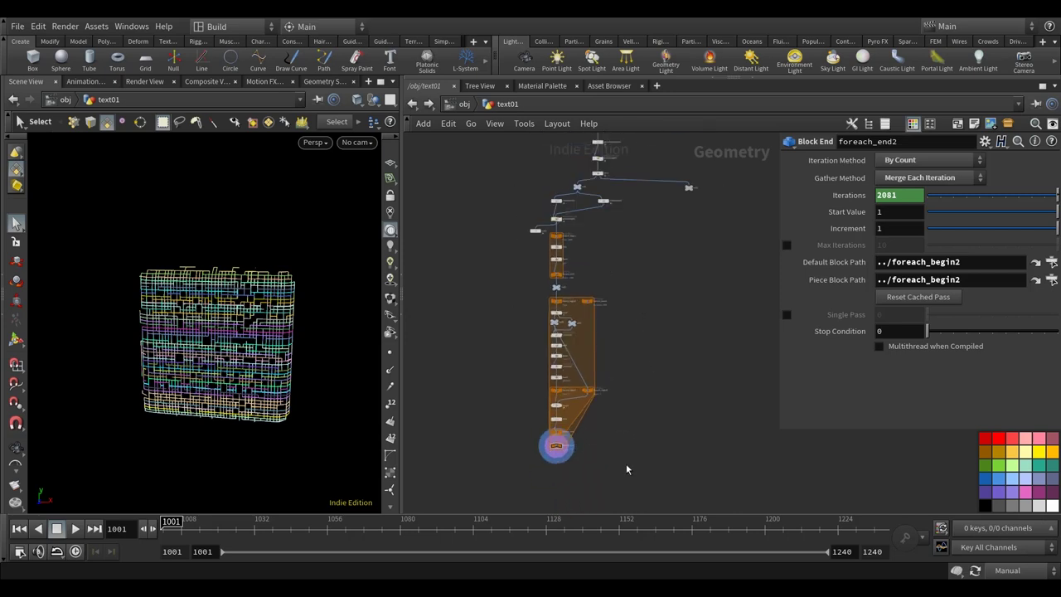
drag(618, 450, 506, 197)
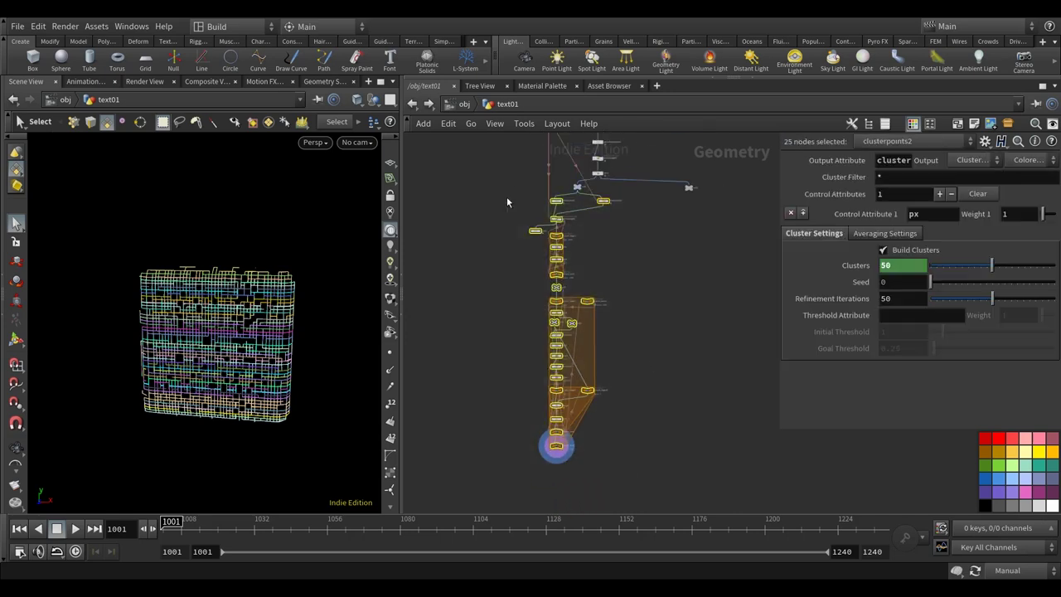
scroll(524, 242, down, 1)
key(ctrl+c)
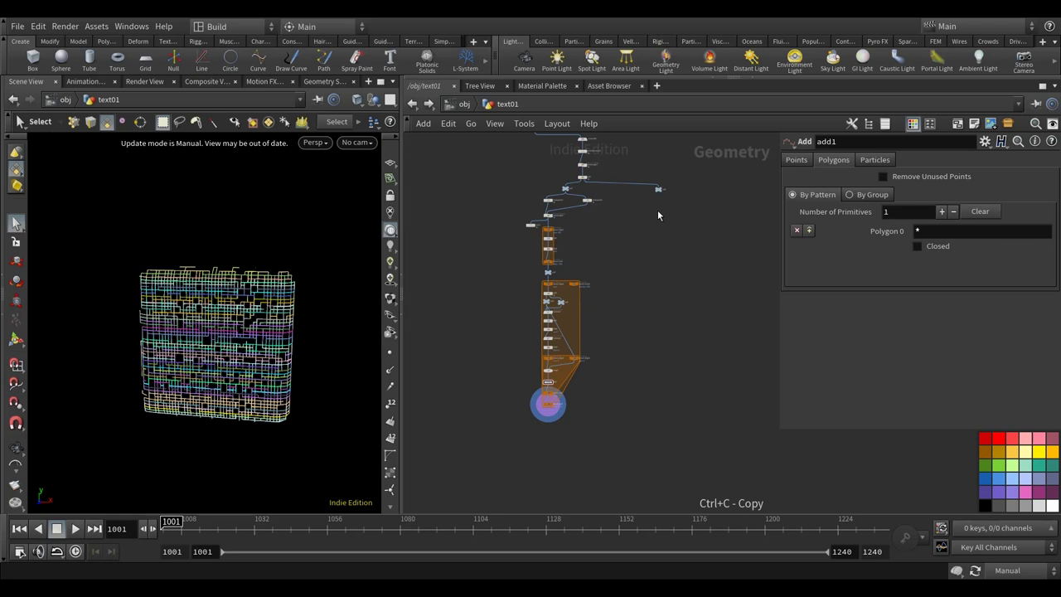
key(ctrl+v)
drag(630, 269, 632, 363)
scroll(669, 273, up, 6)
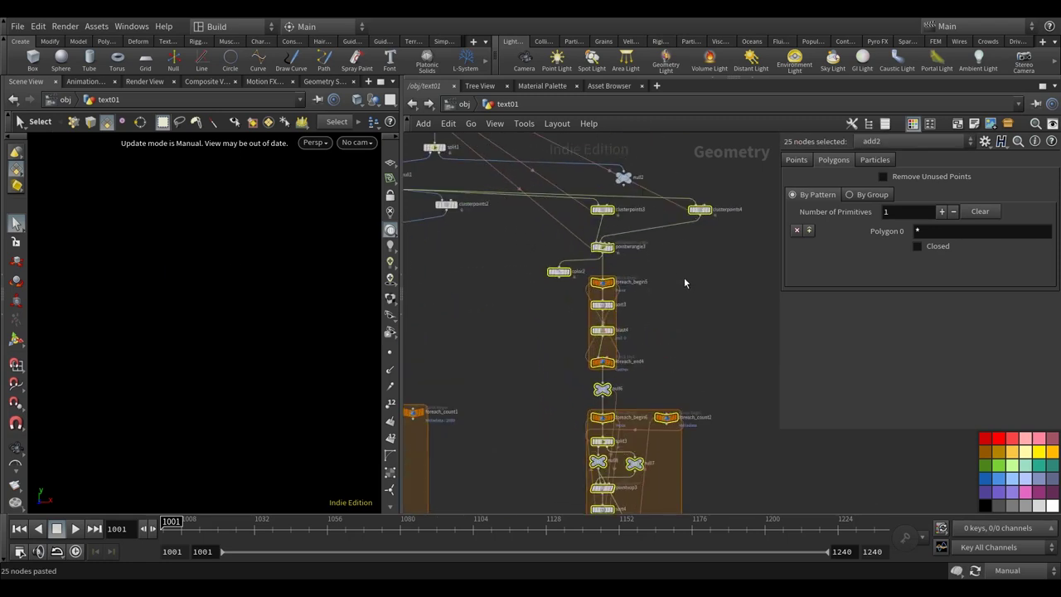
- Connect null2's output to the first inputs of clusterpoints3 and clusterpoints4
click(578, 300)
click(578, 302)
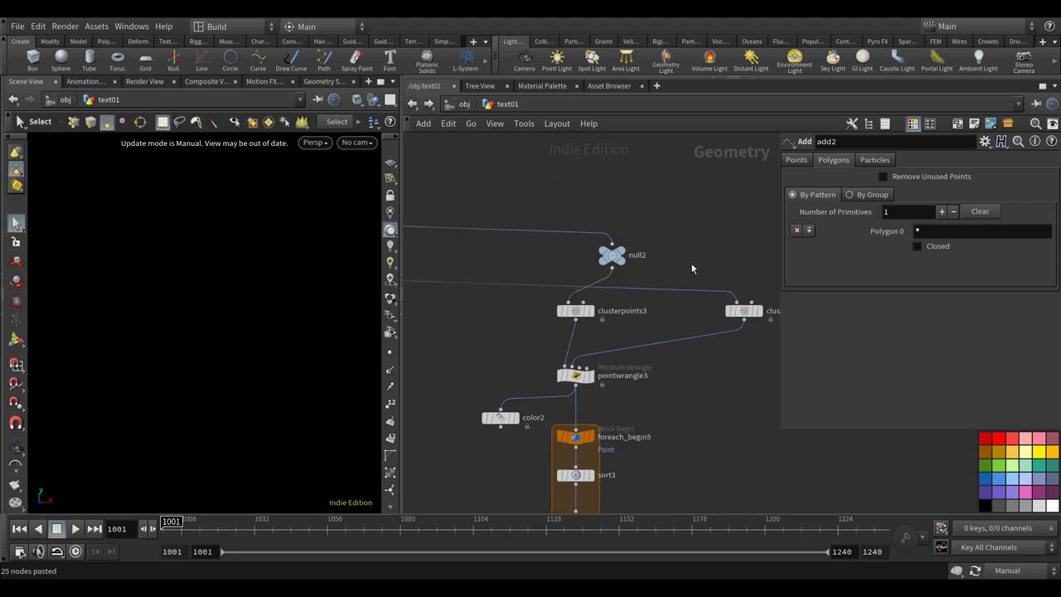
click(612, 267)
click(744, 302)
scroll(663, 219, down, 5)
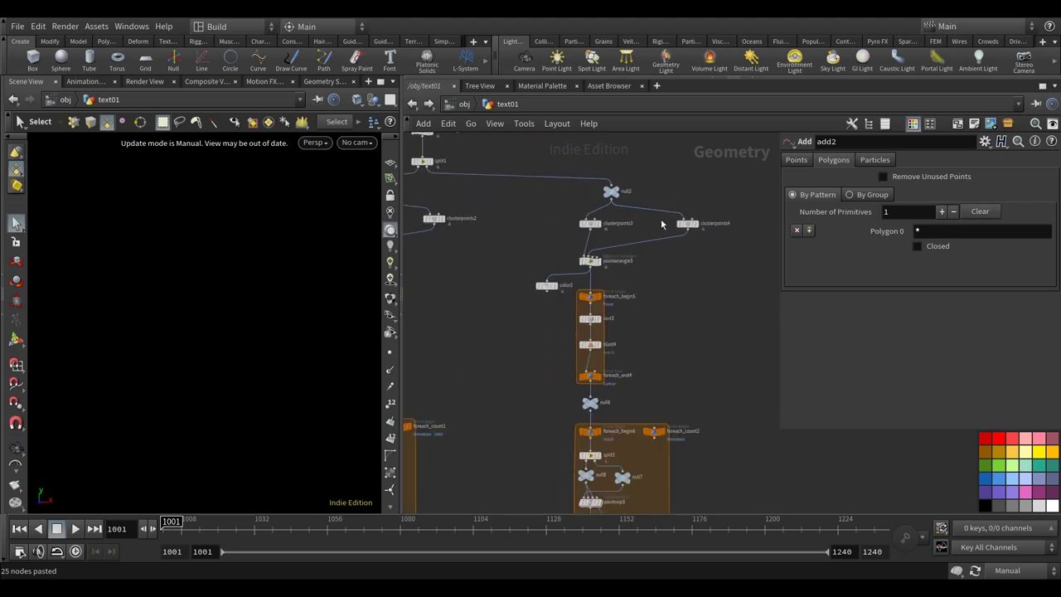
- Turn off Reverse Point Sort on the sort3 node in the duplicated branch
scroll(676, 290, up, 2)
click(580, 279)
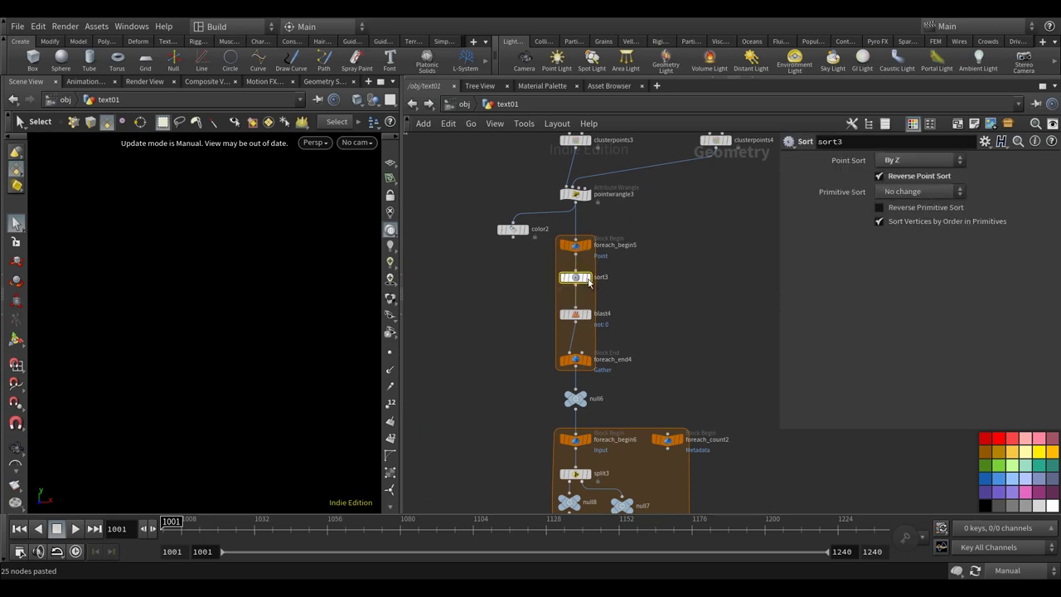
middle_drag(576, 287, 560, 325)
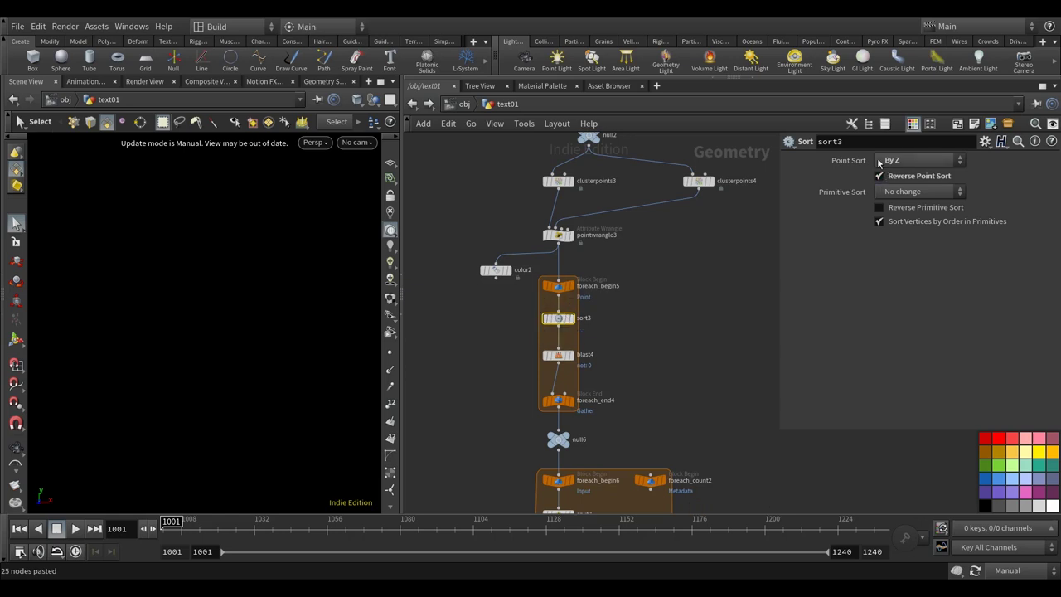
- Select foreach_end5 at the end of the duplicated branch and set the update mode to Auto Update
scroll(736, 336, down, 6)
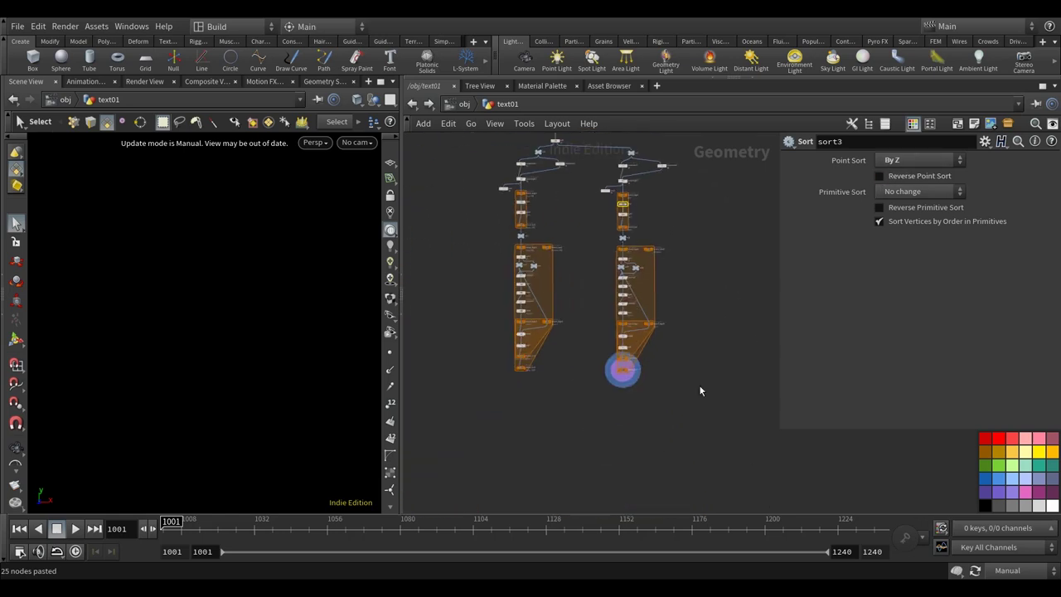
scroll(648, 354, up, 5)
click(552, 327)
middle_drag(713, 326, 681, 429)
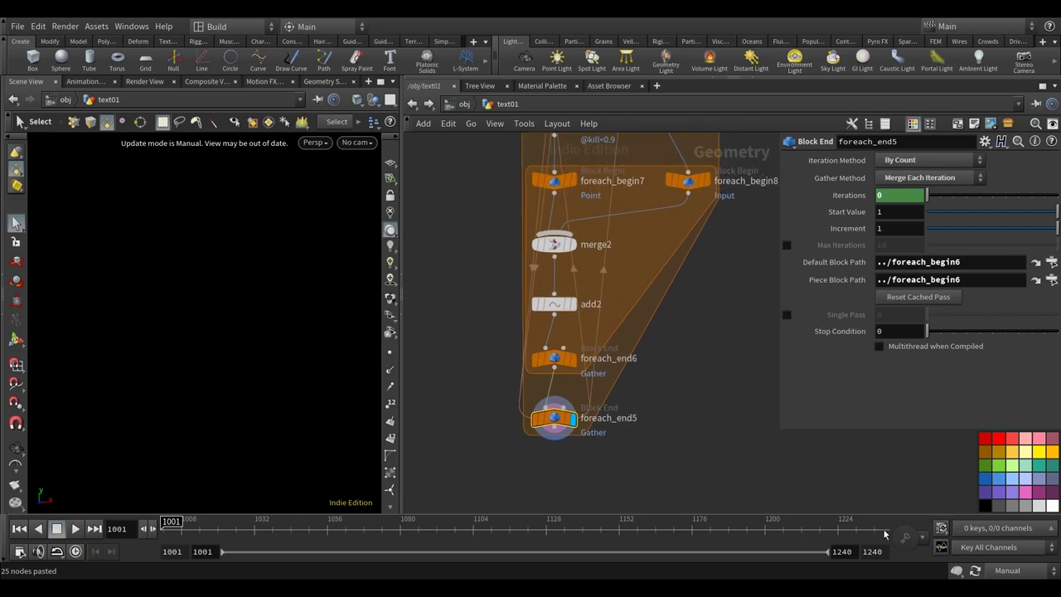
click(1013, 573)
click(1013, 528)
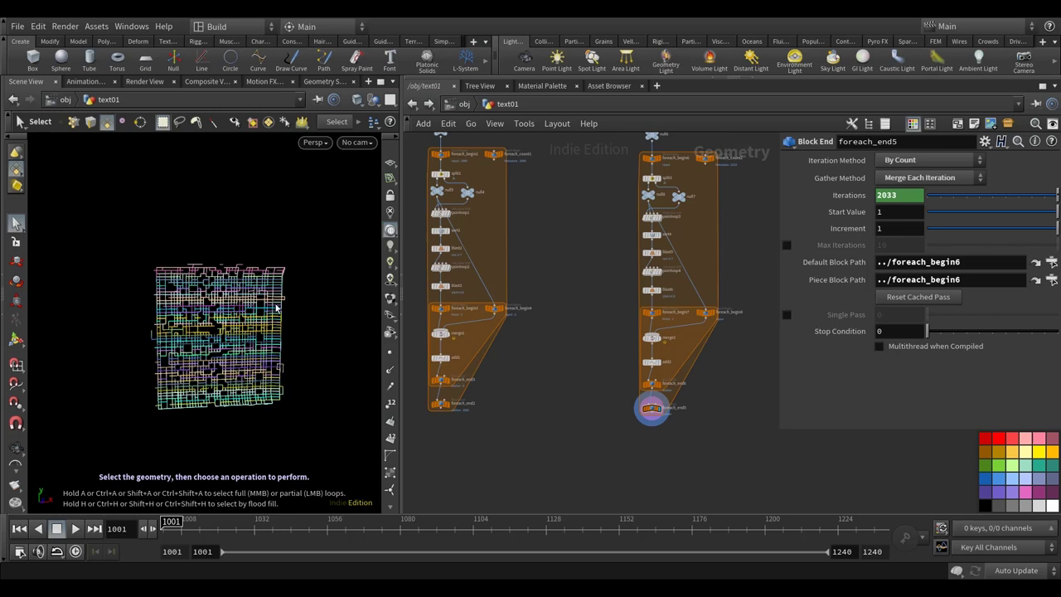
- Go back up the network to pointsfromvolume1 and display its points in the viewport
middle_drag(410, 380, 497, 416)
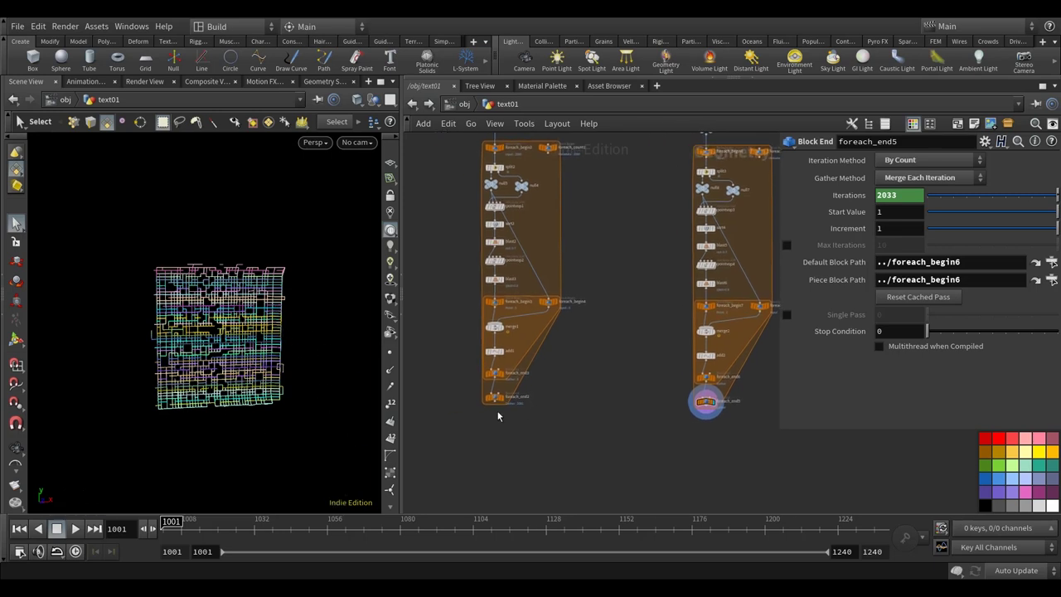
scroll(619, 368, up, 5)
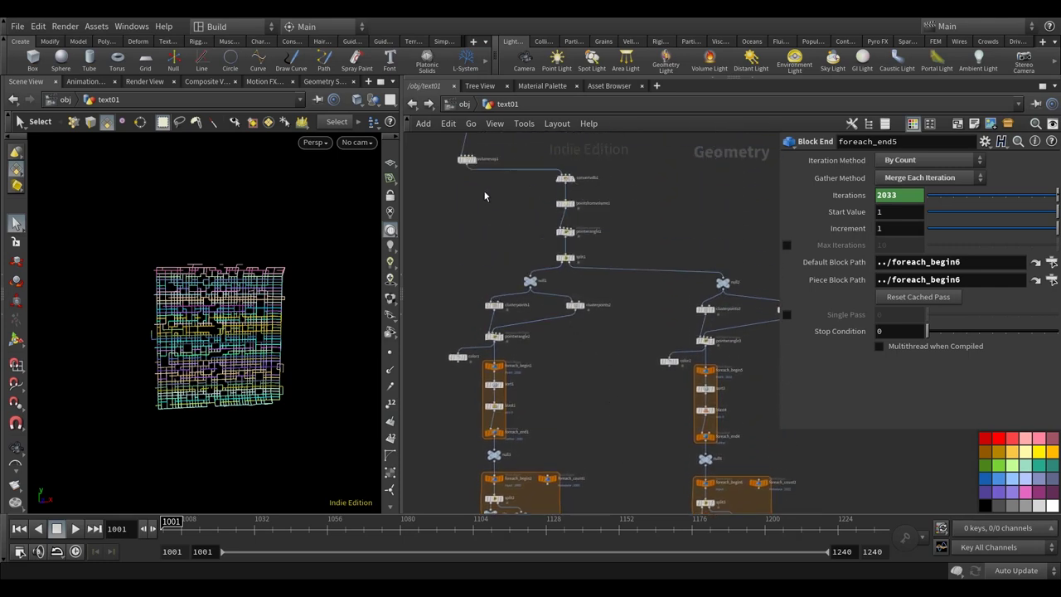
scroll(488, 190, up, 3)
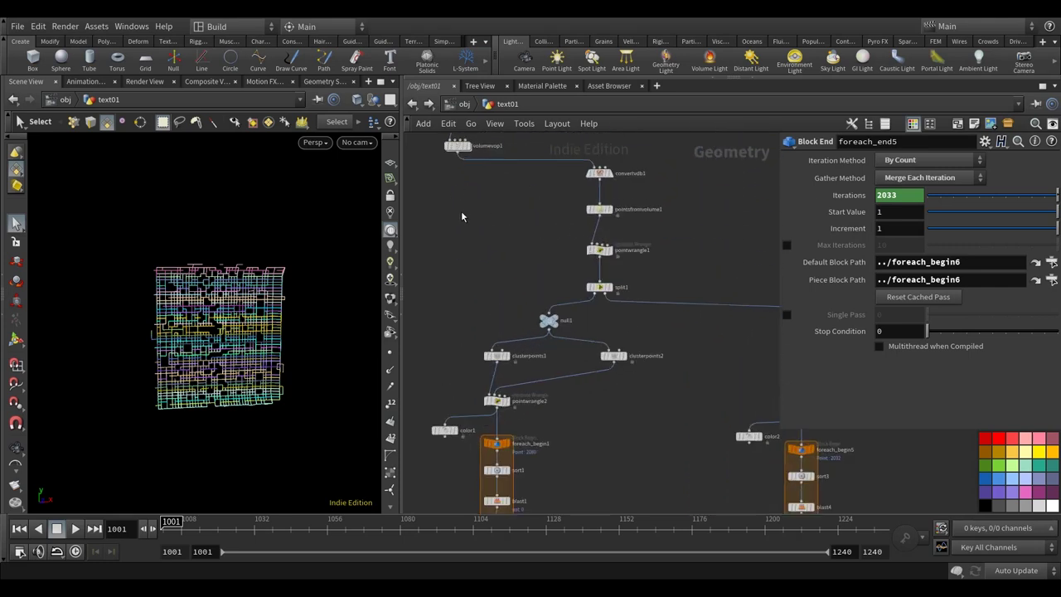
middle_drag(474, 202, 475, 231)
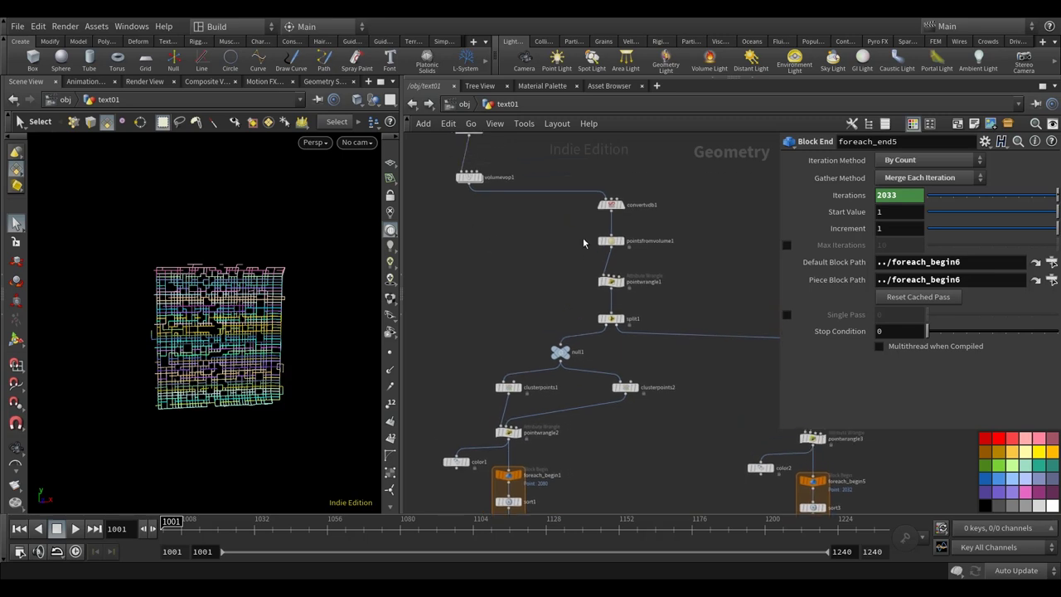
scroll(567, 241, up, 2)
click(617, 230)
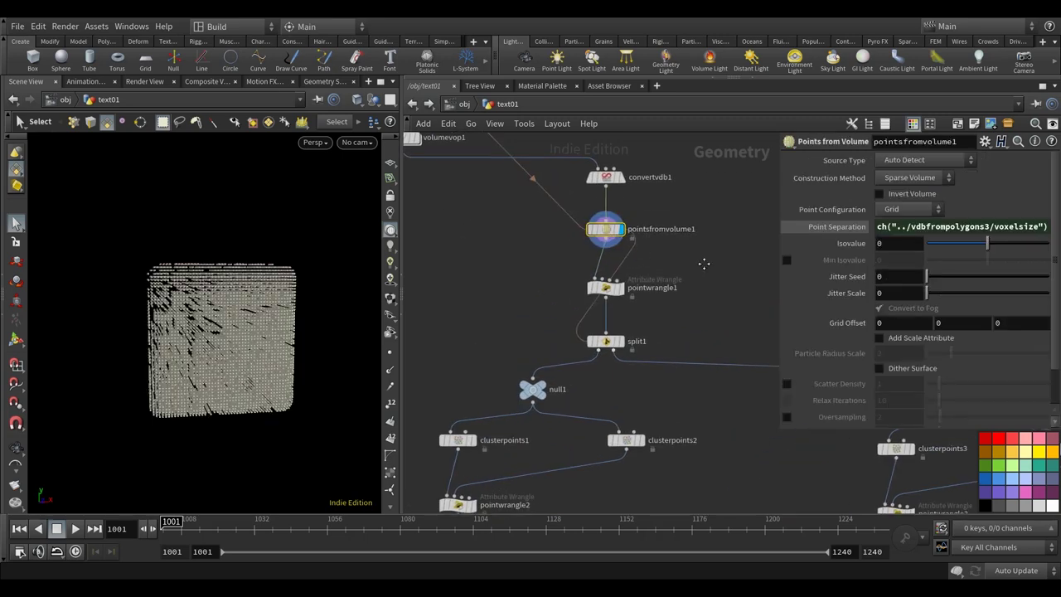
- Add a Null named INIT_PT and insert it on the wire between pointsfromvolume1 and pointwrangle1
key(Tab)
text(nul)
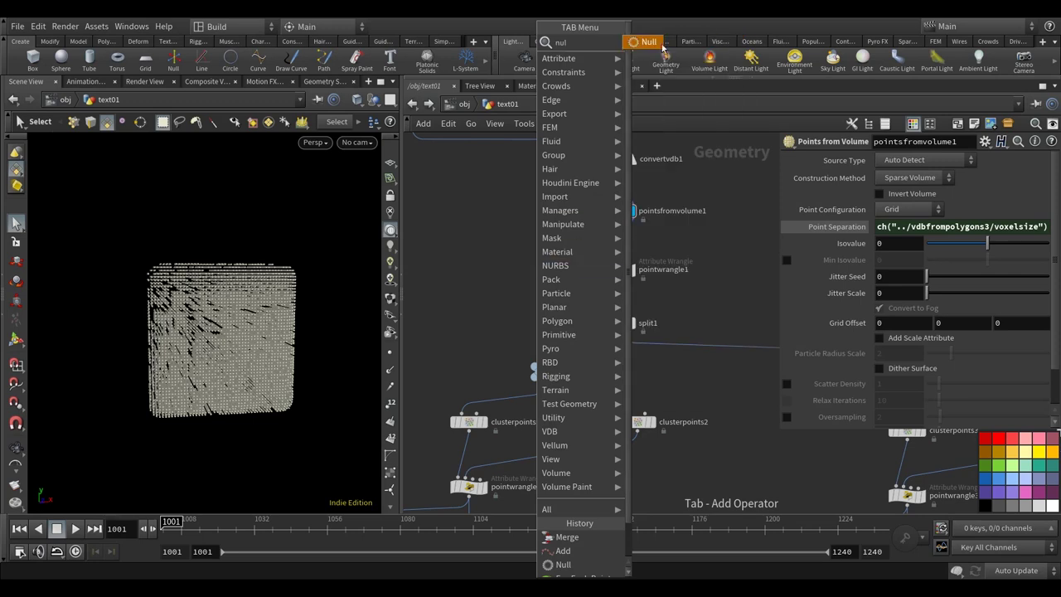
key(Return)
click(531, 245)
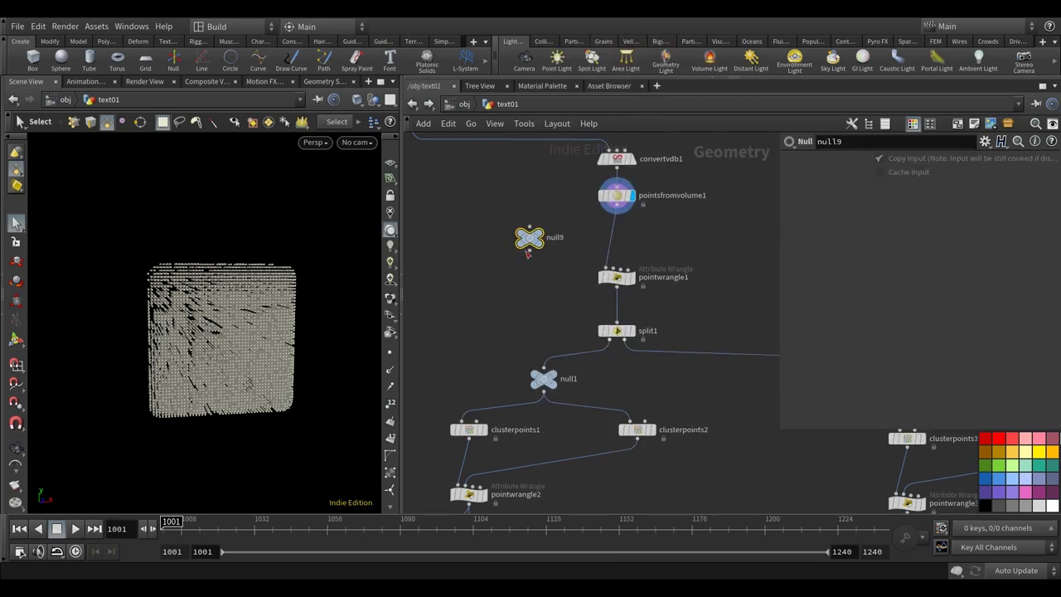
double_click(553, 238)
text(INIT_)
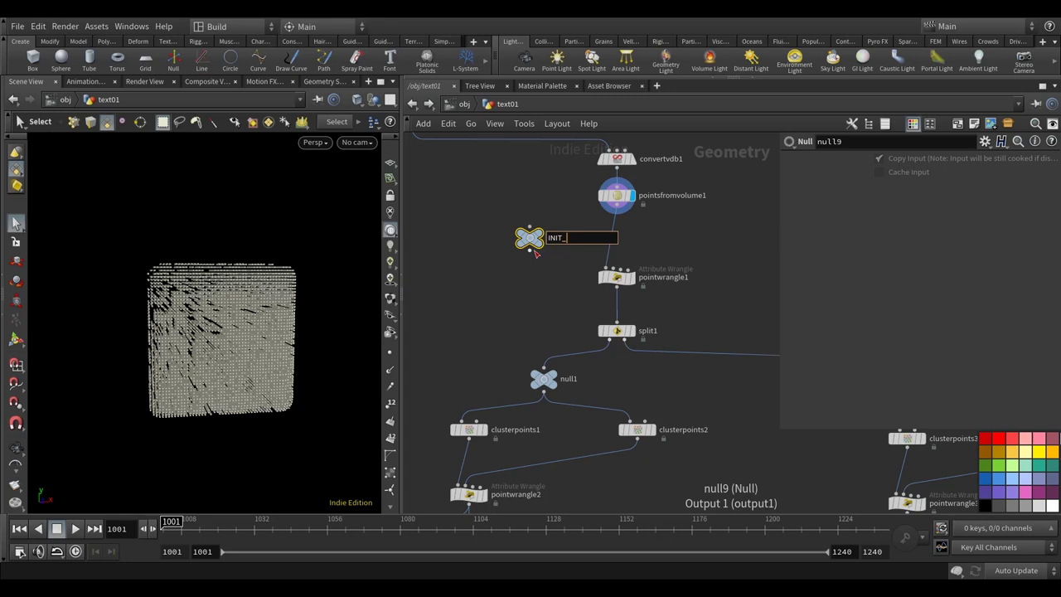
text(PT)
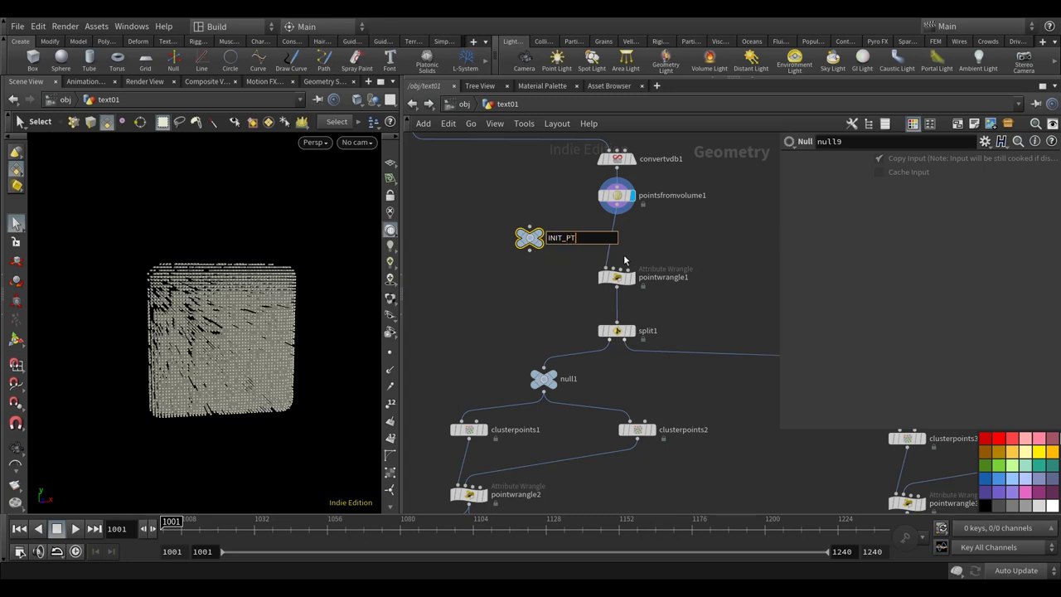
key(Return)
drag(529, 238, 610, 242)
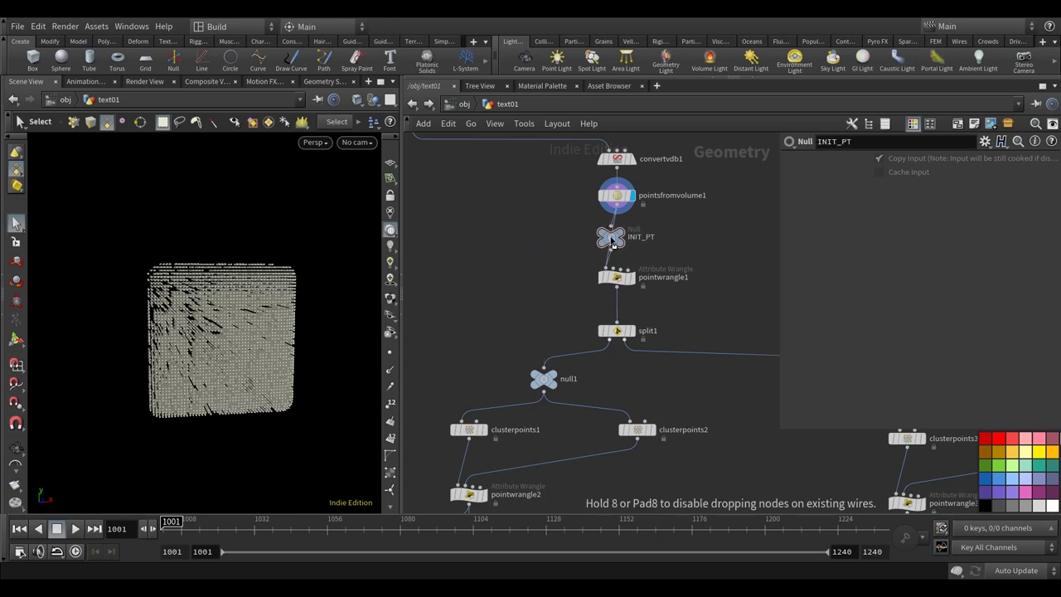
- Add an Object Merge node beside the end of the original branch and rename it OM_INIT_PT
scroll(647, 332, down, 8)
scroll(664, 401, up, 4)
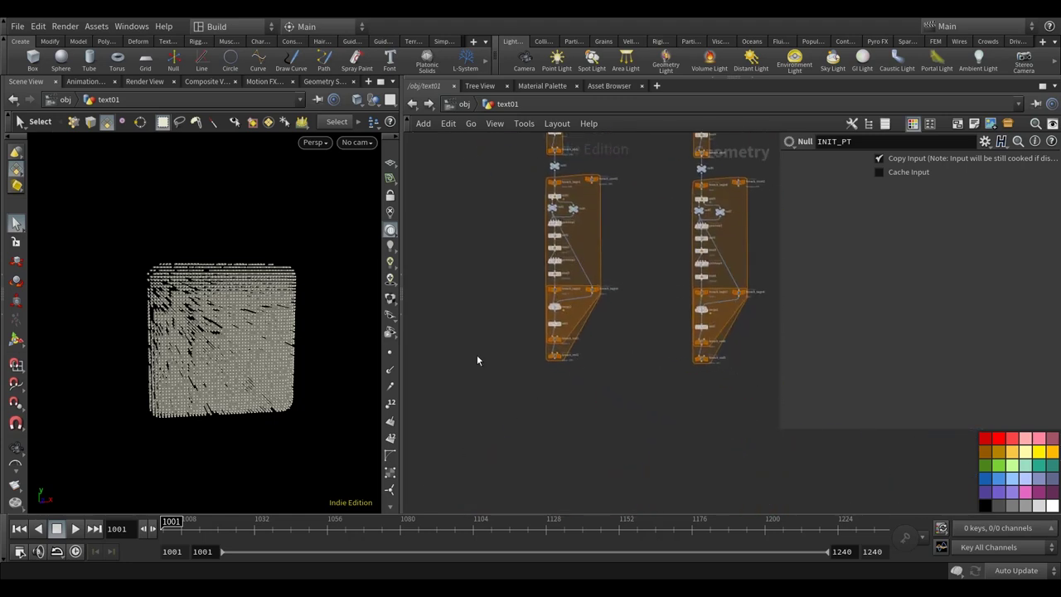
key(Tab)
text(om)
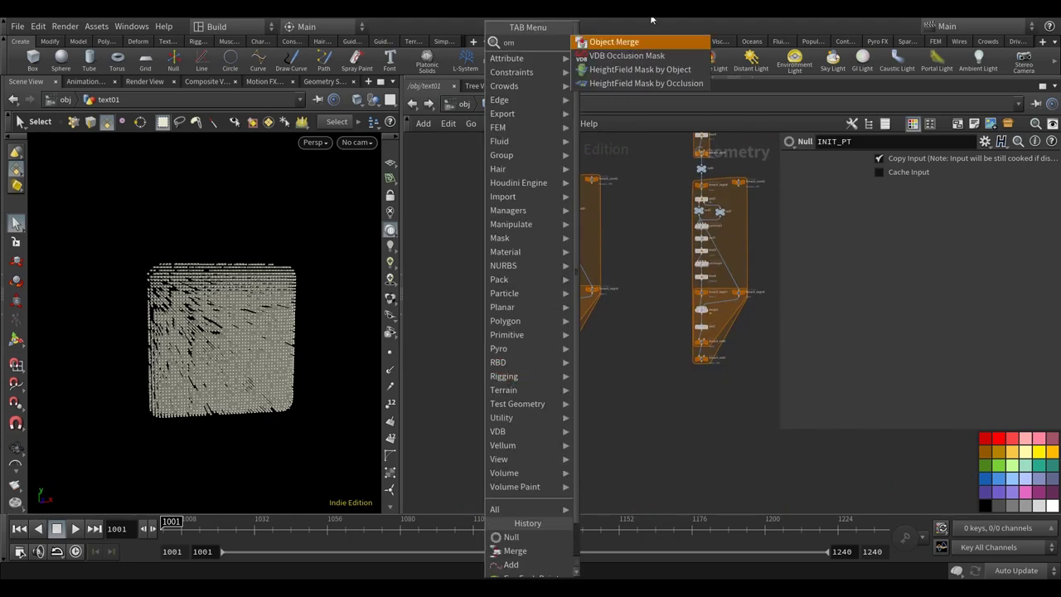
key(Return)
click(477, 355)
middle_drag(480, 358, 532, 358)
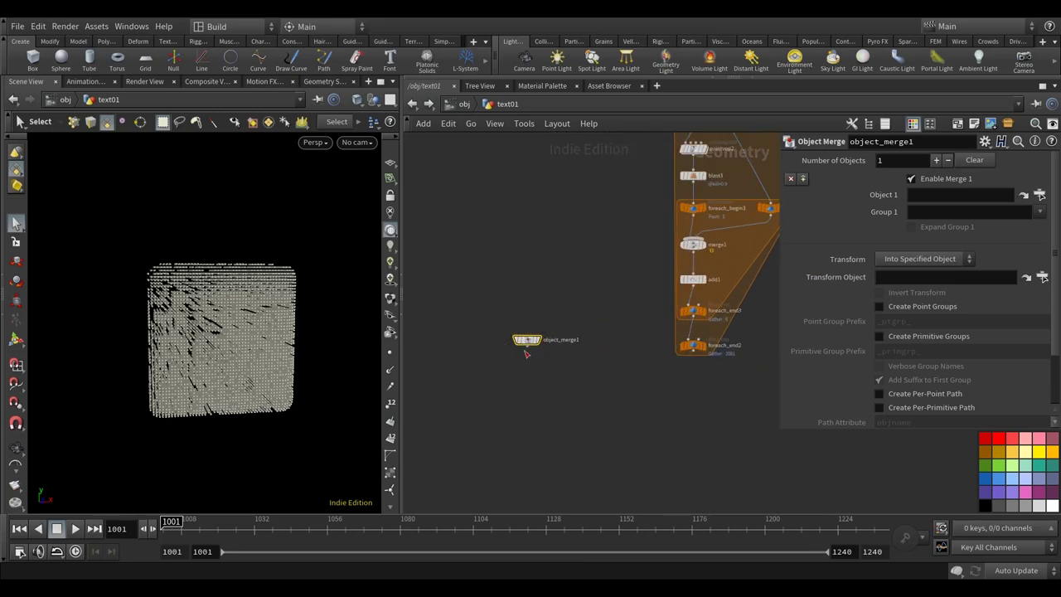
scroll(539, 349, up, 4)
double_click(567, 335)
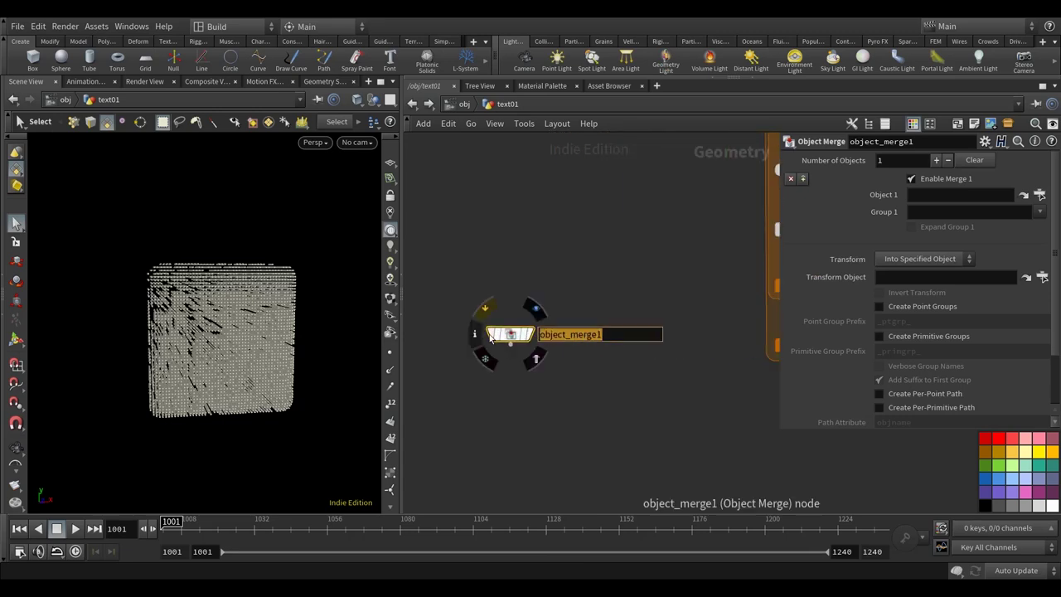
text(OM_IN)
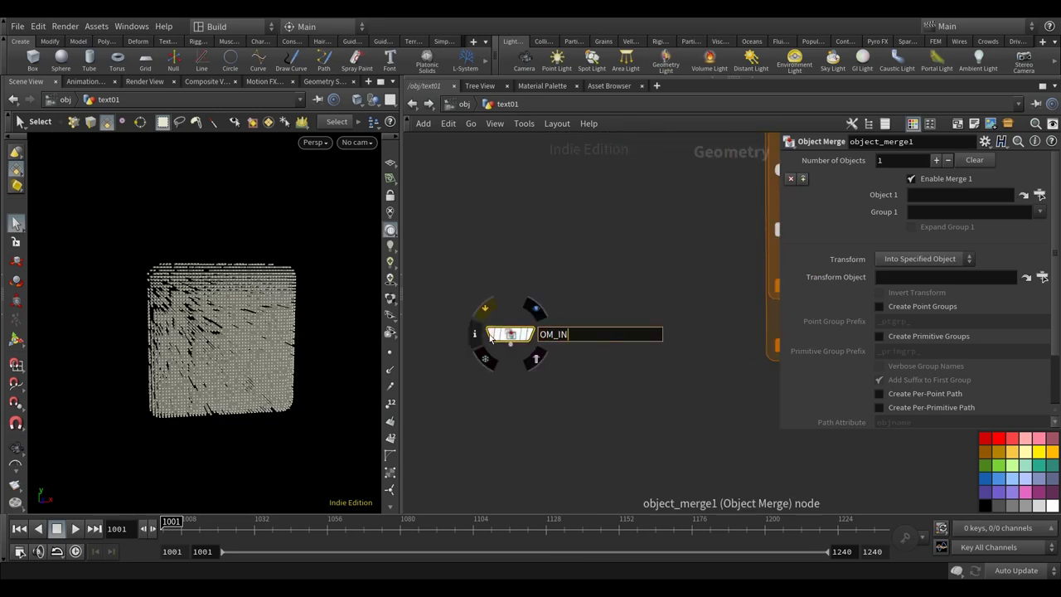
text(IT_PT)
key(Return)
- Set OM_INIT_PT's Transform to Into This Object and its Object 1 path to ../INIT_PT
click(922, 258)
click(922, 295)
click(921, 259)
click(911, 284)
click(954, 197)
text(../I)
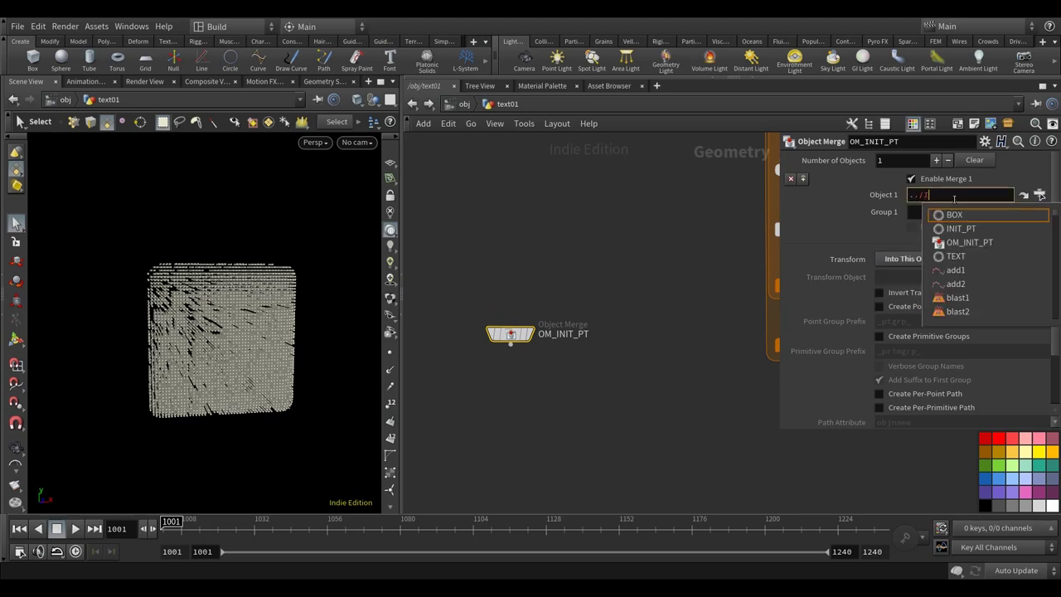
text(NIT_PT)
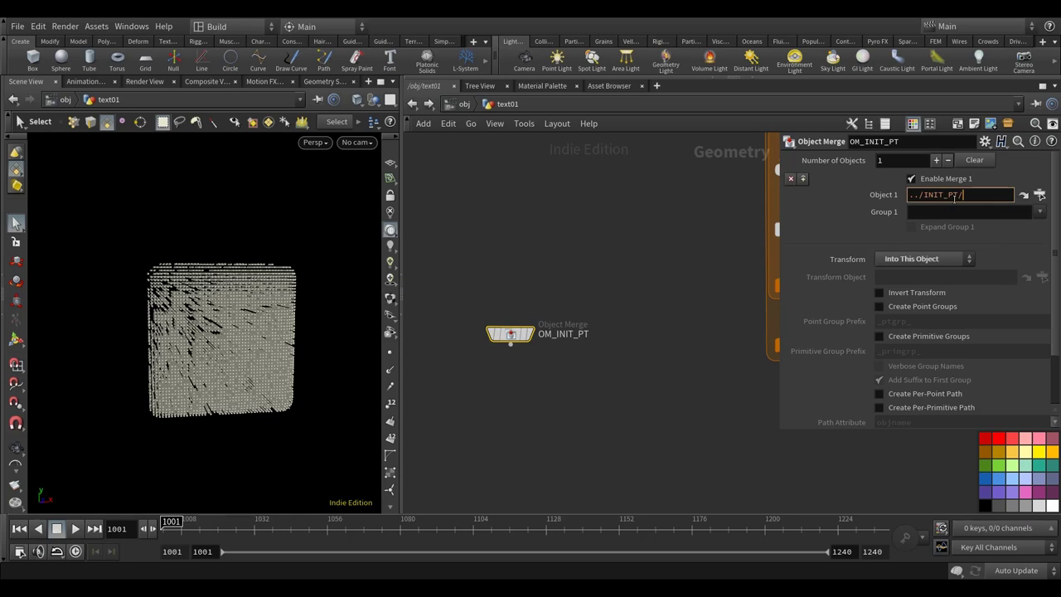
key(Return)
- Add a Merge node below the original branch, near OM_INIT_PT
scroll(606, 398, down, 3)
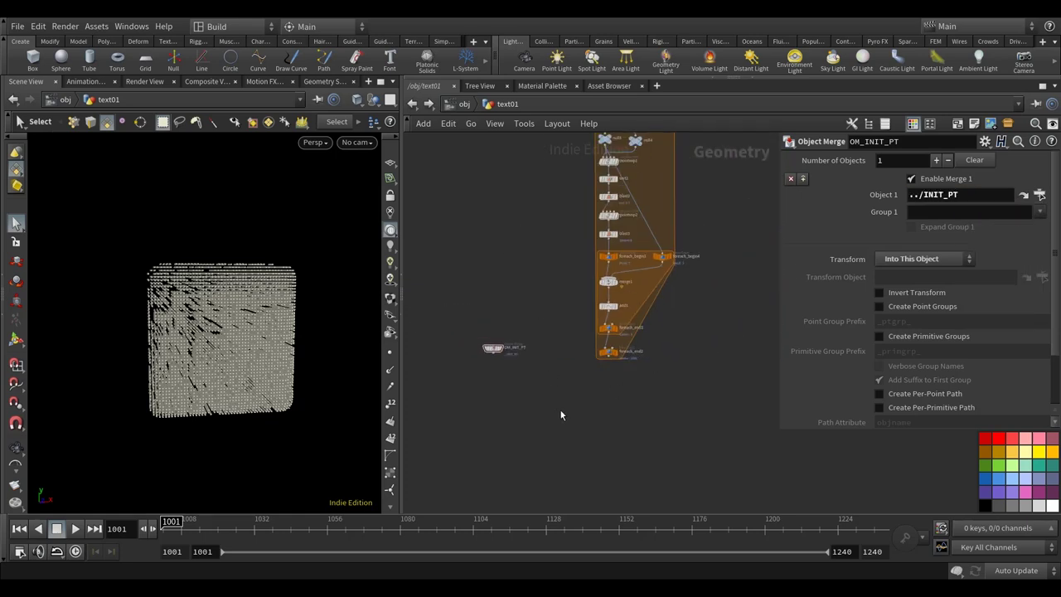
key(Tab)
text(merge)
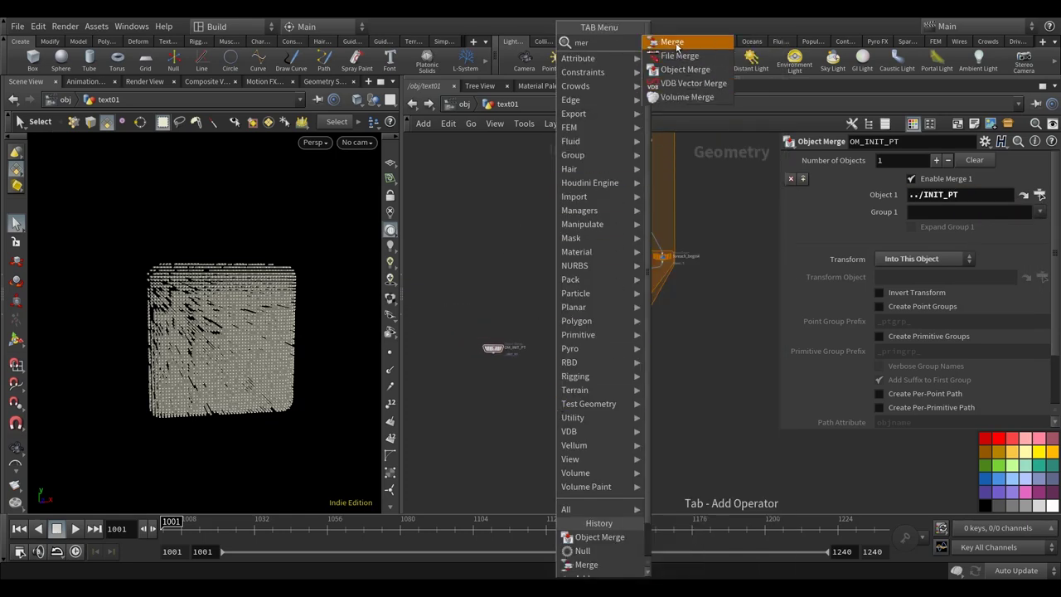
- Add a Merge node below the OM_INIT_PT object merge and wire OM_INIT_PT into it
click(663, 39)
click(575, 426)
scroll(506, 364, up, 3)
click(482, 342)
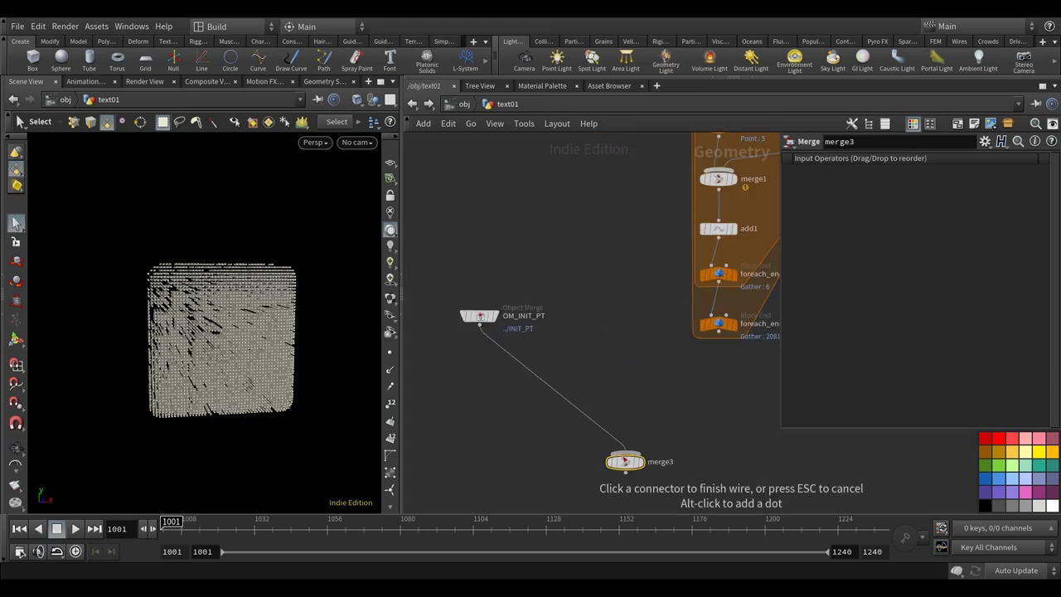
click(624, 450)
drag(482, 335, 489, 352)
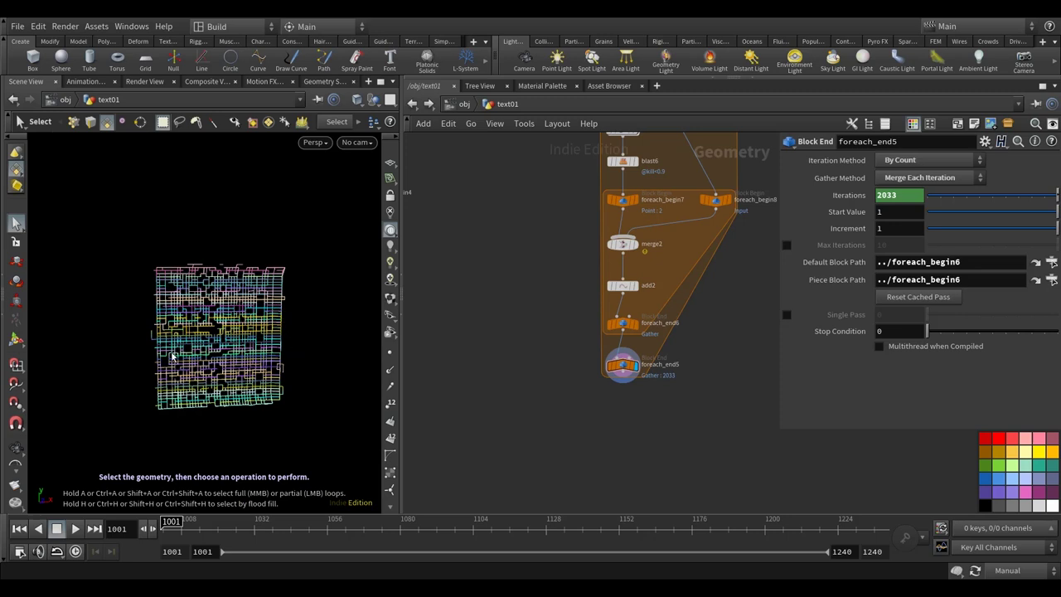
- Add a Resample node after foreach_end5, wire it to that loop's output and display it
middle_drag(633, 426, 590, 403)
key(Tab)
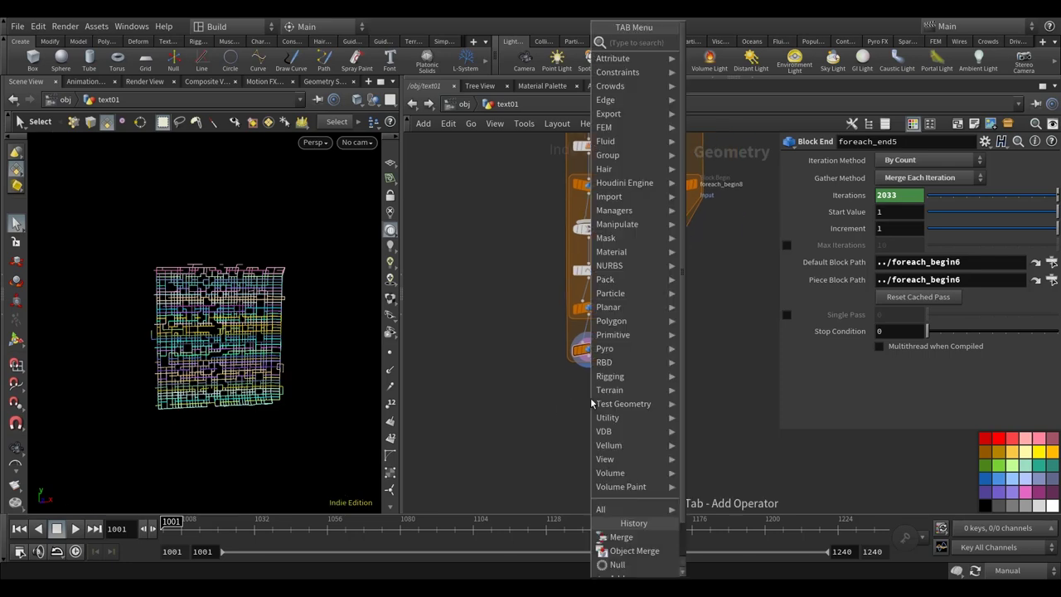
text(res)
click(717, 41)
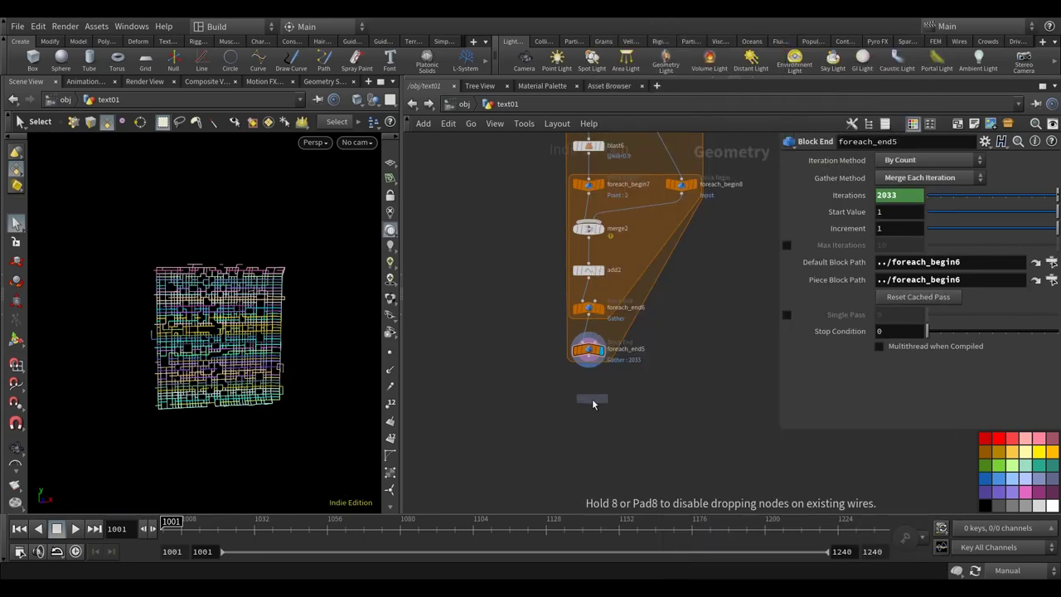
click(591, 401)
click(588, 367)
click(590, 395)
click(614, 404)
drag(599, 403, 599, 392)
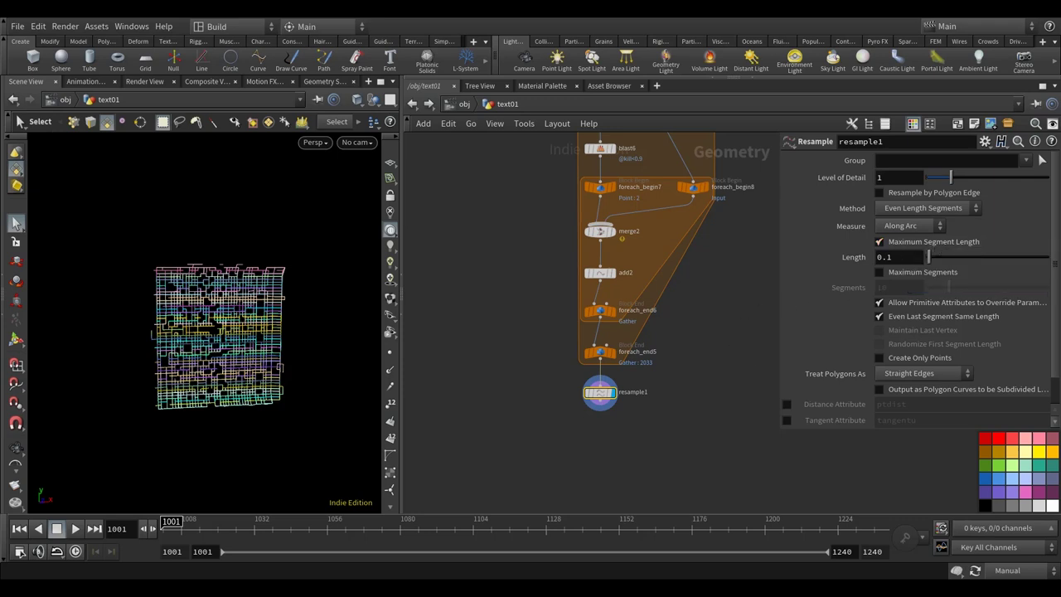
- Copy the Voxel Size parameter of the vdbfrompolygons3 node
scroll(489, 263, down, 6)
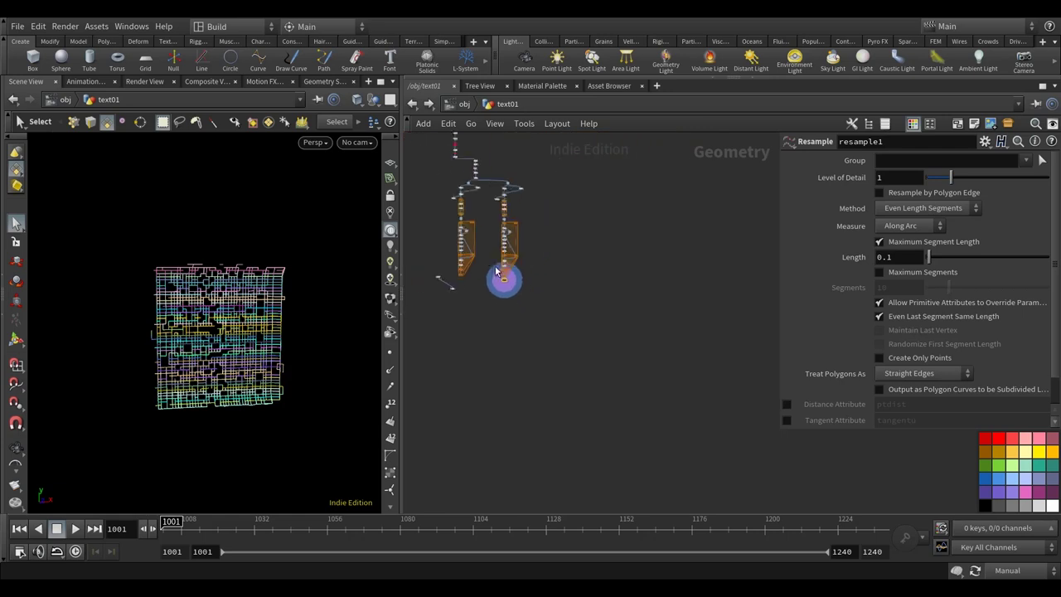
scroll(572, 249, up, 6)
click(485, 283)
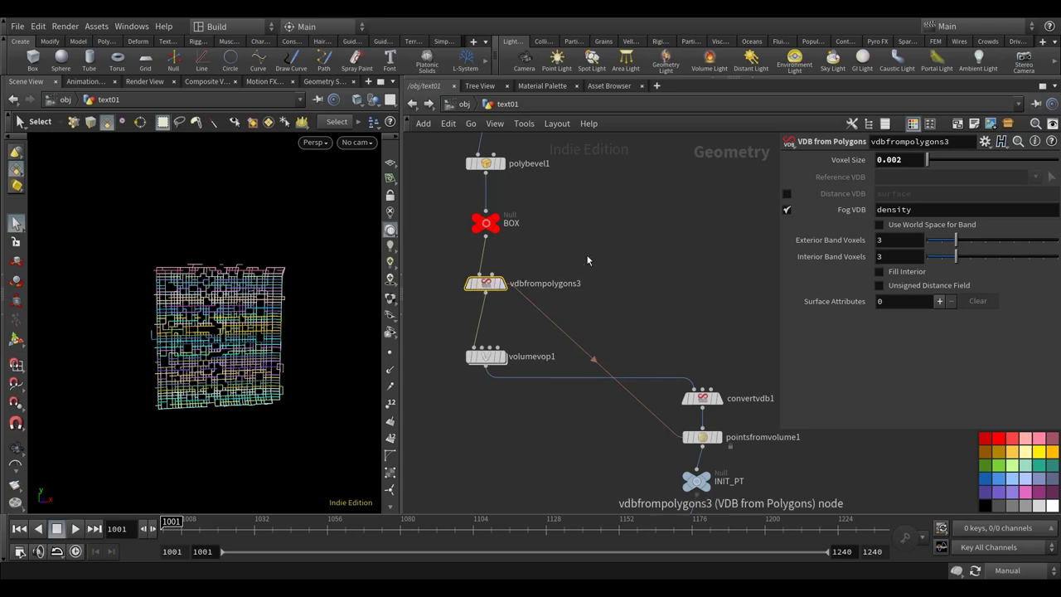
right_click(846, 160)
click(862, 250)
- Reference the copied voxel size in resample1's Length and halve it, giving .5*ch("../vdbfrompolygons3/voxelsize")
scroll(632, 263, down, 1)
scroll(644, 320, down, 5)
scroll(620, 390, up, 6)
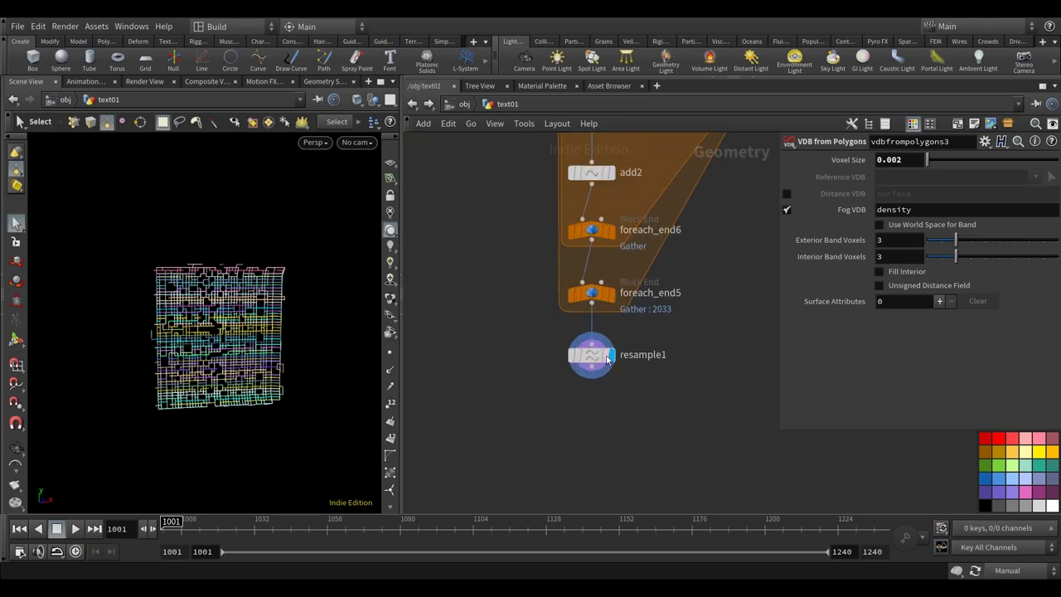
middle_drag(695, 393, 604, 377)
click(519, 338)
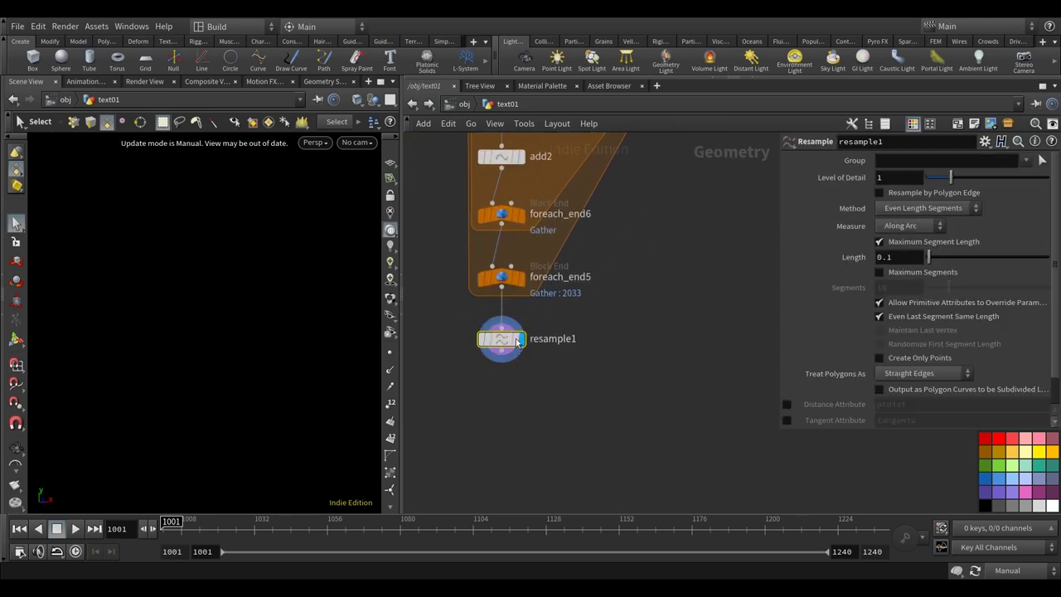
right_click(839, 256)
click(923, 399)
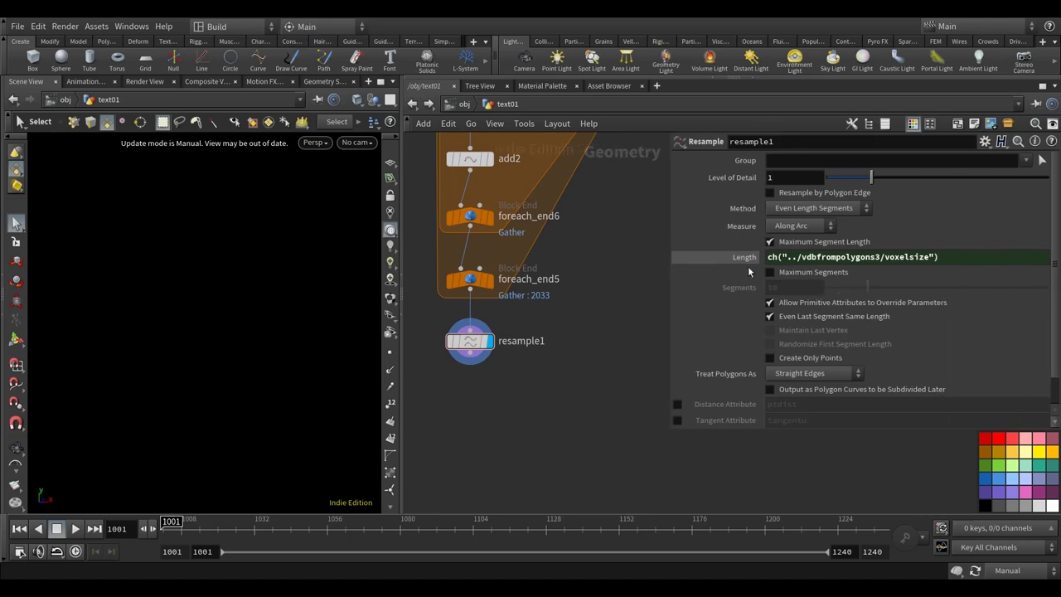
click(766, 257)
text(.5*)
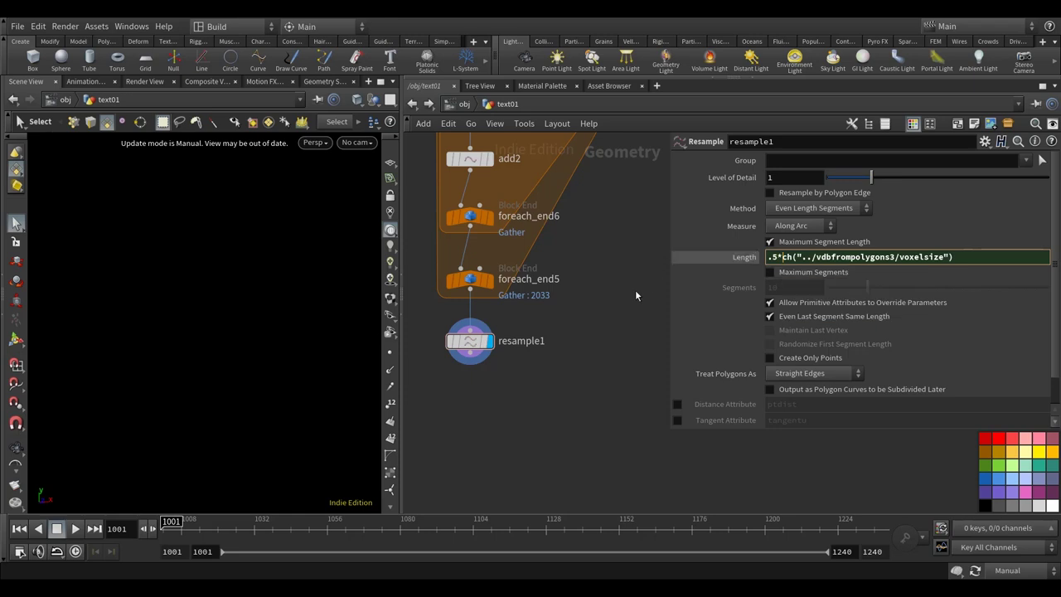
key(Return)
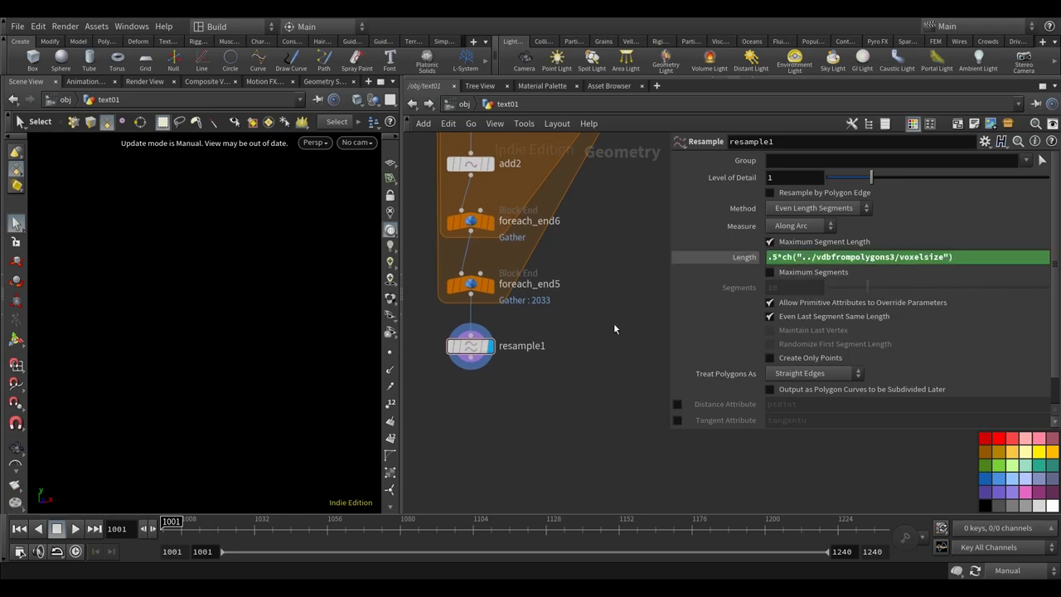
- Append an Add node below resample1 and enable Delete Geometry But Keep the Points
click(491, 353)
key(Tab)
text(add)
click(597, 44)
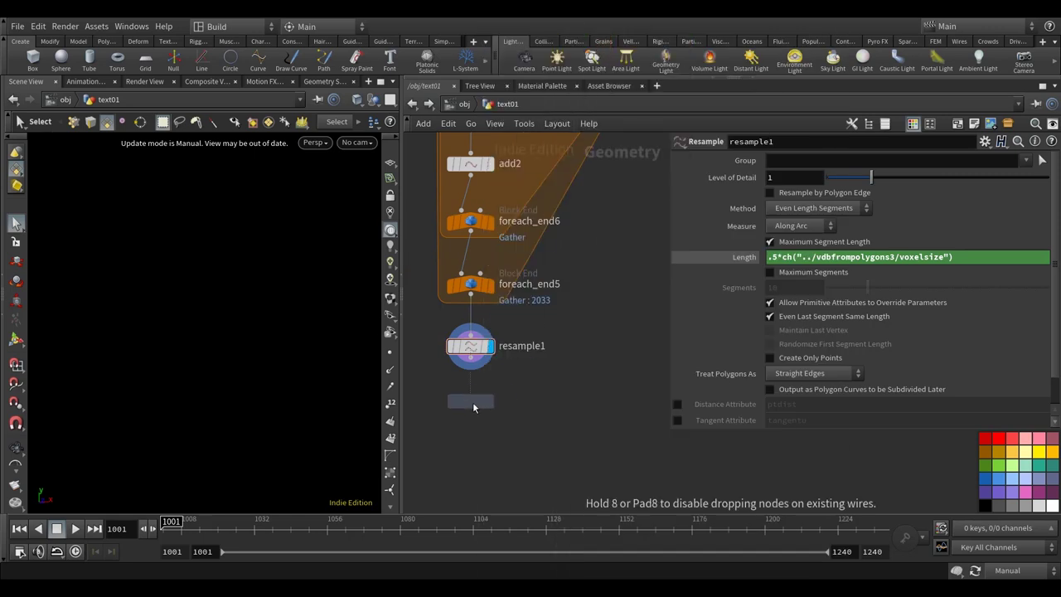
click(473, 403)
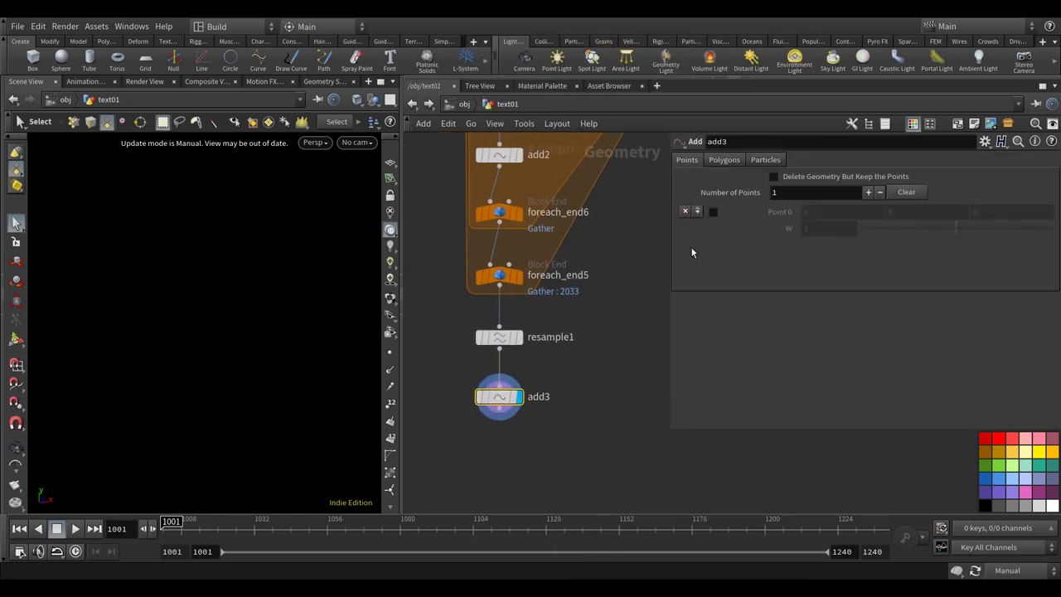
click(823, 178)
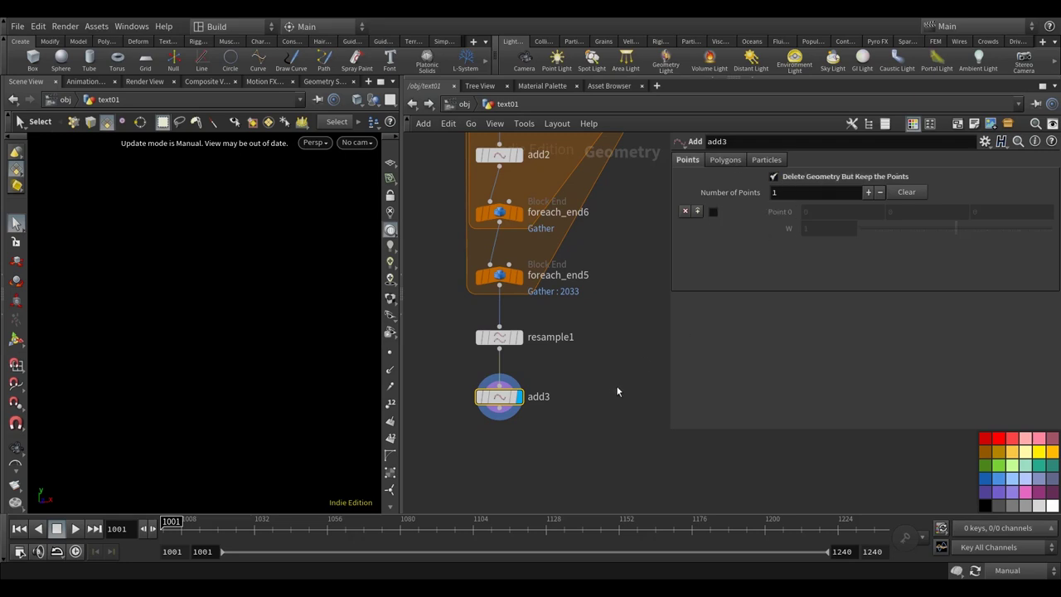
- Duplicate resample1 and add3 and connect the copies below foreach_end2 in the other loop branch
key(h)
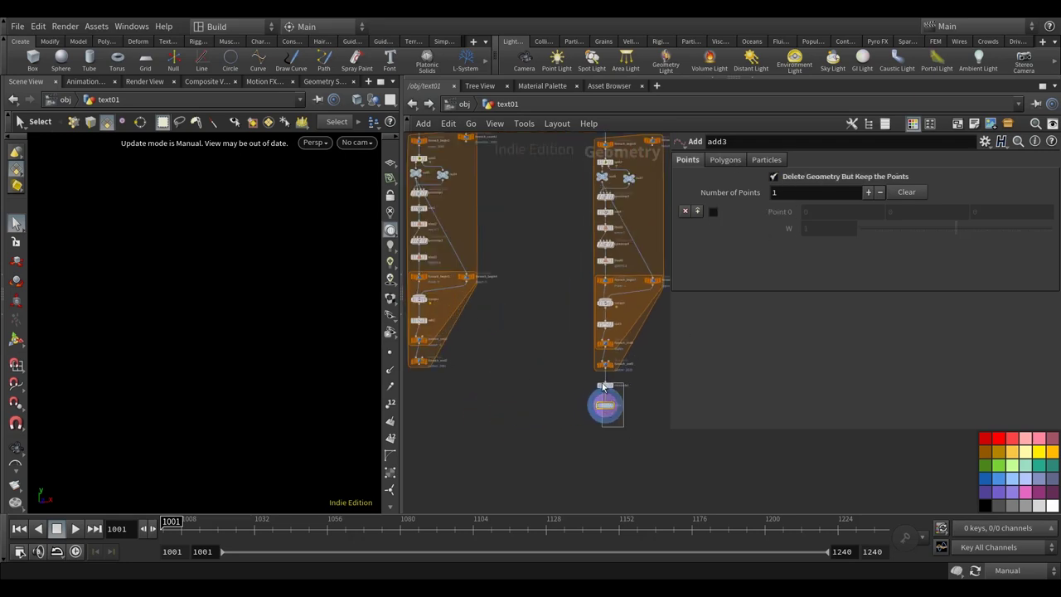
click(604, 386)
shift+click(605, 404)
key(ctrl+c)
scroll(493, 426, up, 3)
key(ctrl+v)
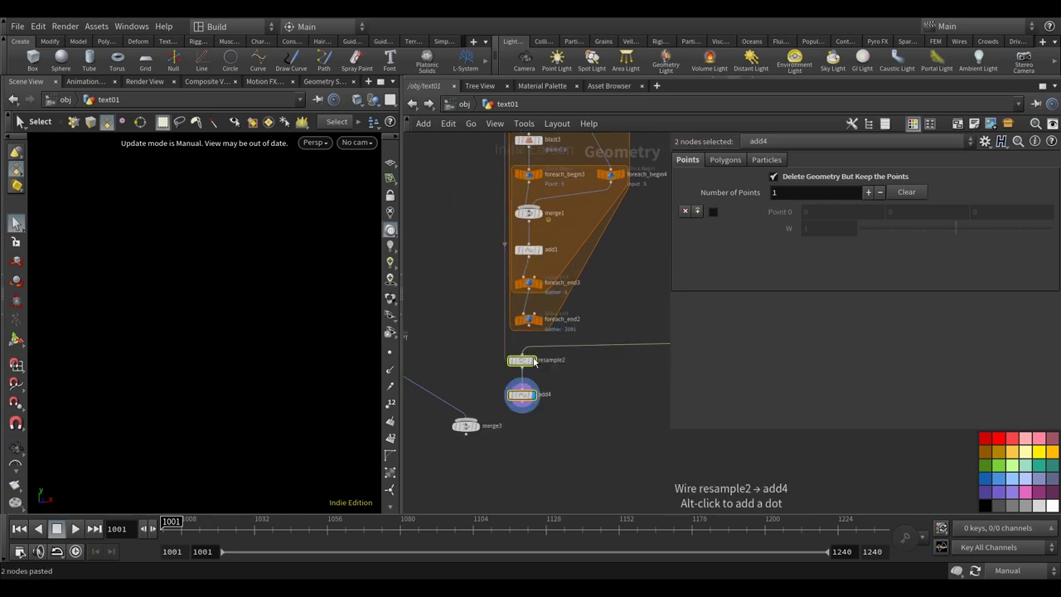
click(557, 394)
scroll(557, 394, up, 2)
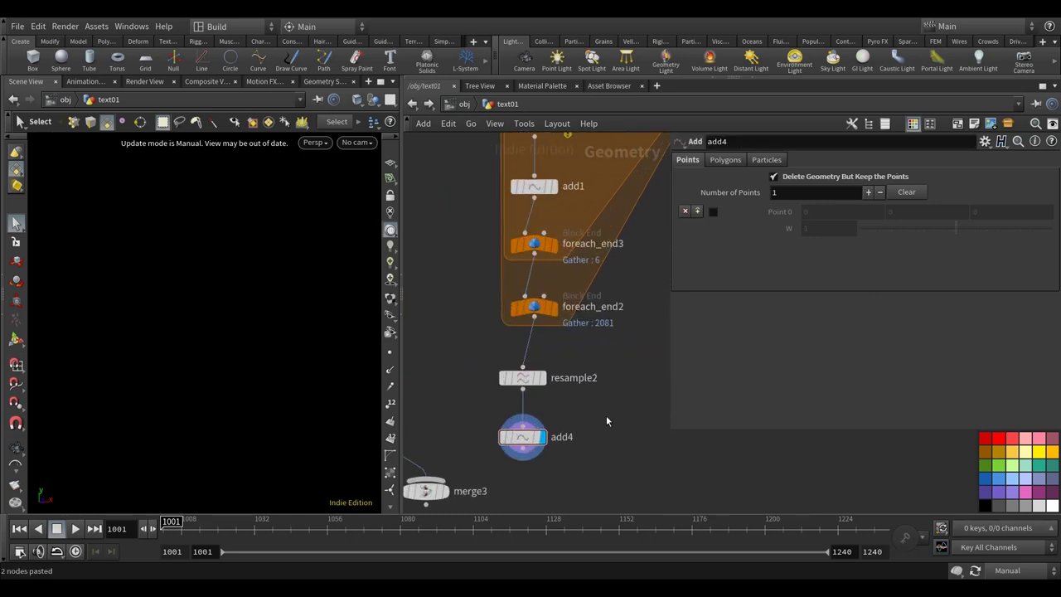
- Reposition merge3 below the branches, wire add4 and add3 into it, and display merge3
scroll(595, 418, down, 3)
shift+click(558, 401)
middle_drag(511, 459, 507, 414)
drag(507, 412, 570, 458)
click(563, 401)
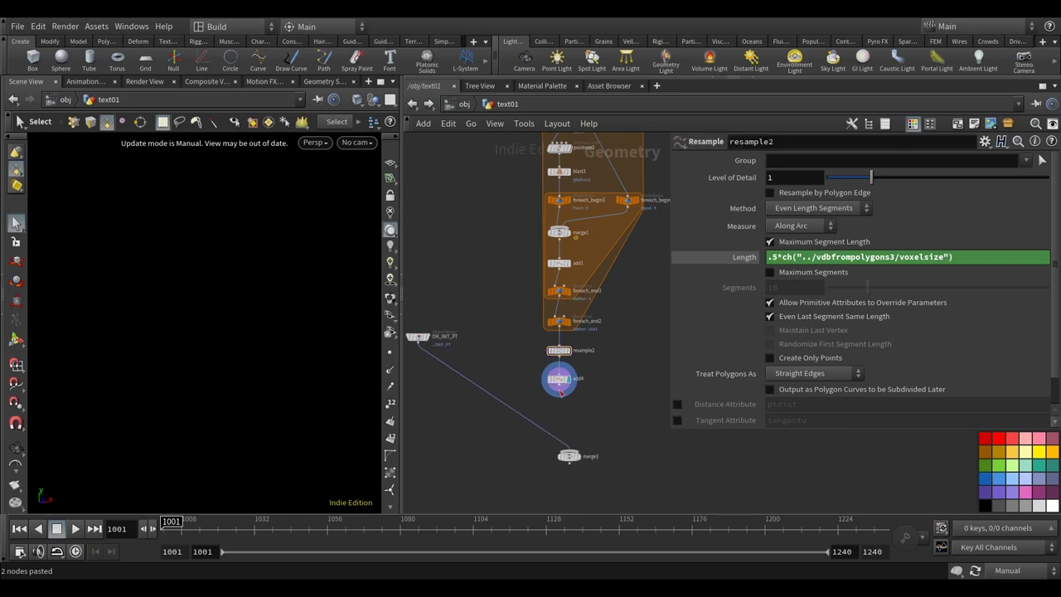
middle_drag(560, 393, 533, 419)
click(606, 386)
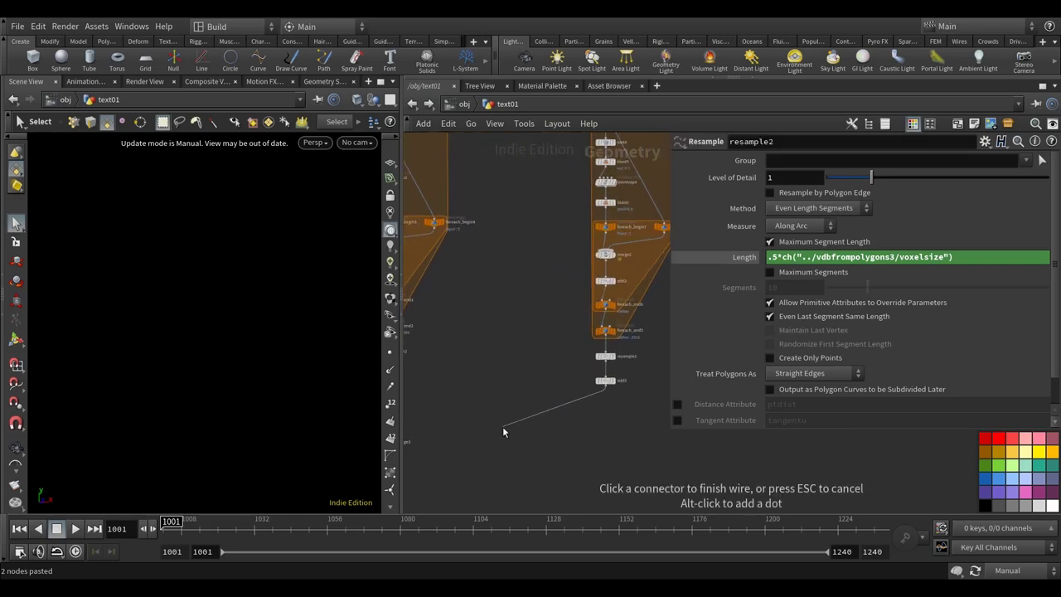
scroll(581, 398, up, 4)
middle_drag(555, 465, 556, 408)
click(557, 411)
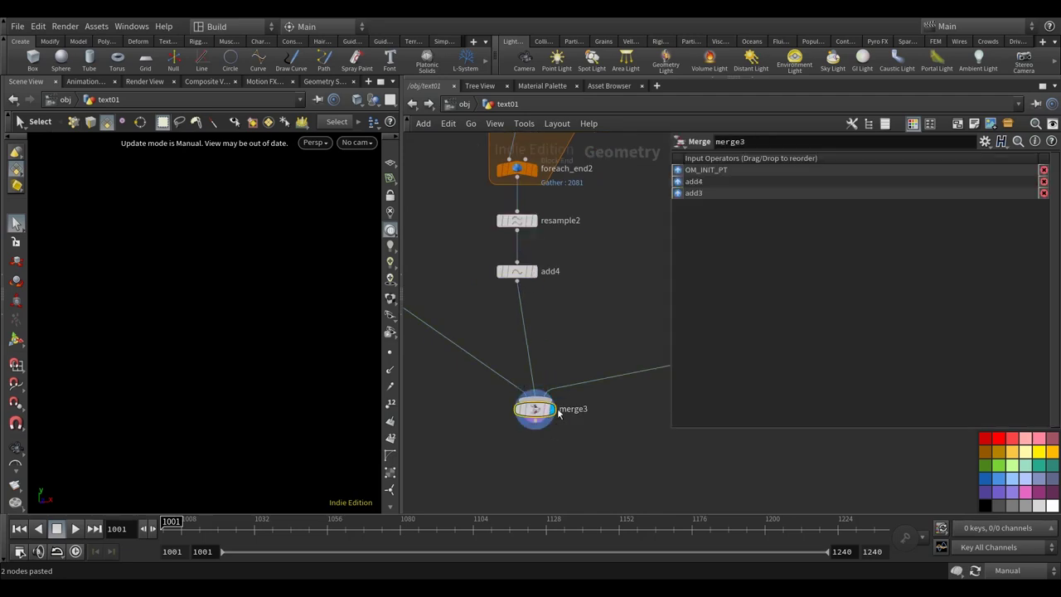
- Switch the update mode to Auto Update so the merged points cook in the viewport
click(1018, 570)
click(1016, 529)
key(Escape)
mouse_move(315, 403)
mouse_down()
mouse_move(298, 400)
mouse_move(345, 400)
mouse_move(307, 459)
mouse_move(300, 400)
mouse_up()
key(s)
scroll(543, 408, down, 3)
drag(552, 403, 554, 391)
scroll(526, 429, up, 3)
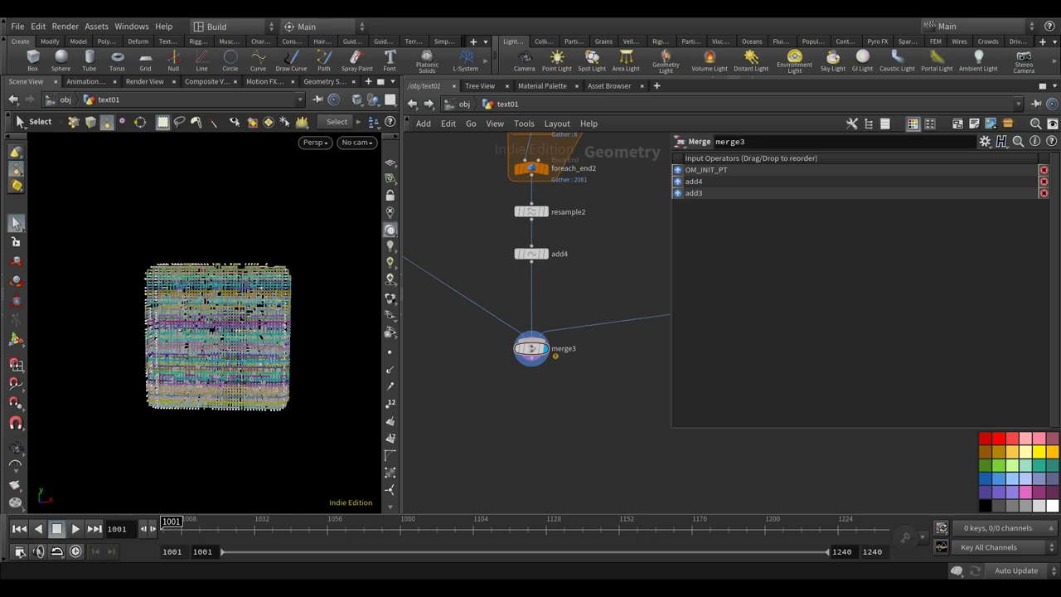
- Add a ROP Geometry Output node below merge3 and wire merge3 into it
key(Tab)
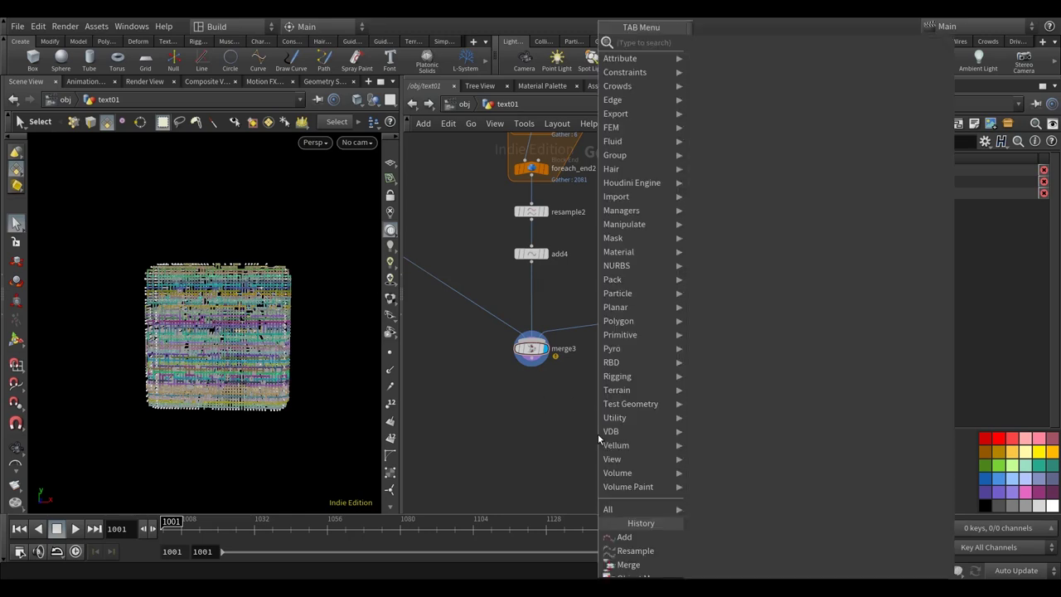
text(rop)
key(Down)
key(Down)
key(Return)
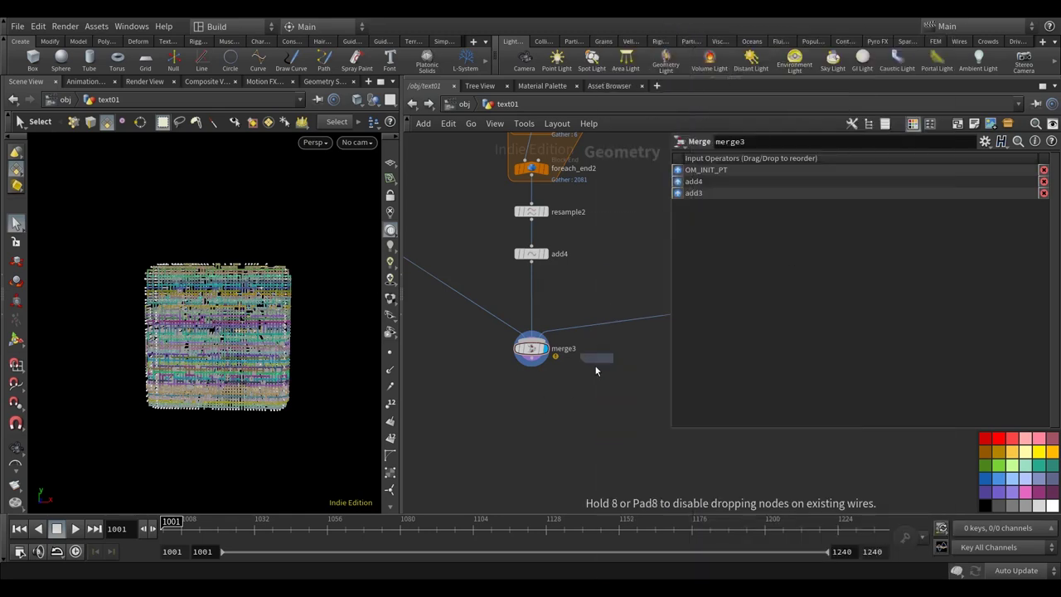
click(592, 396)
click(531, 365)
click(588, 387)
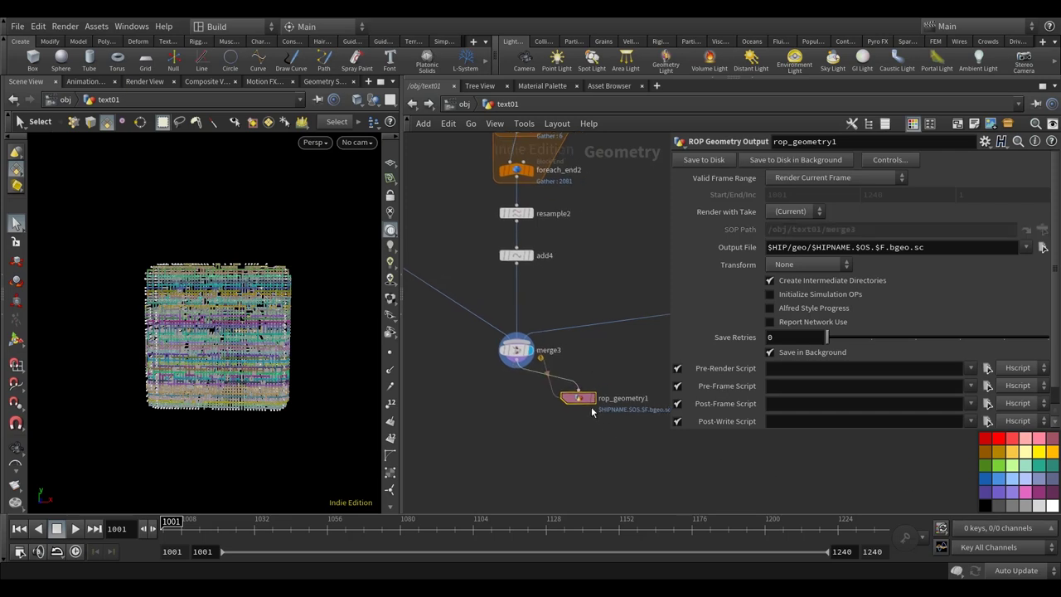
- Colour the geometry output node purple and rename it GEO_text01_BOX_STATIC
click(999, 491)
middle_drag(596, 423, 535, 424)
scroll(535, 424, up, 1)
double_click(566, 393)
double_click(614, 392)
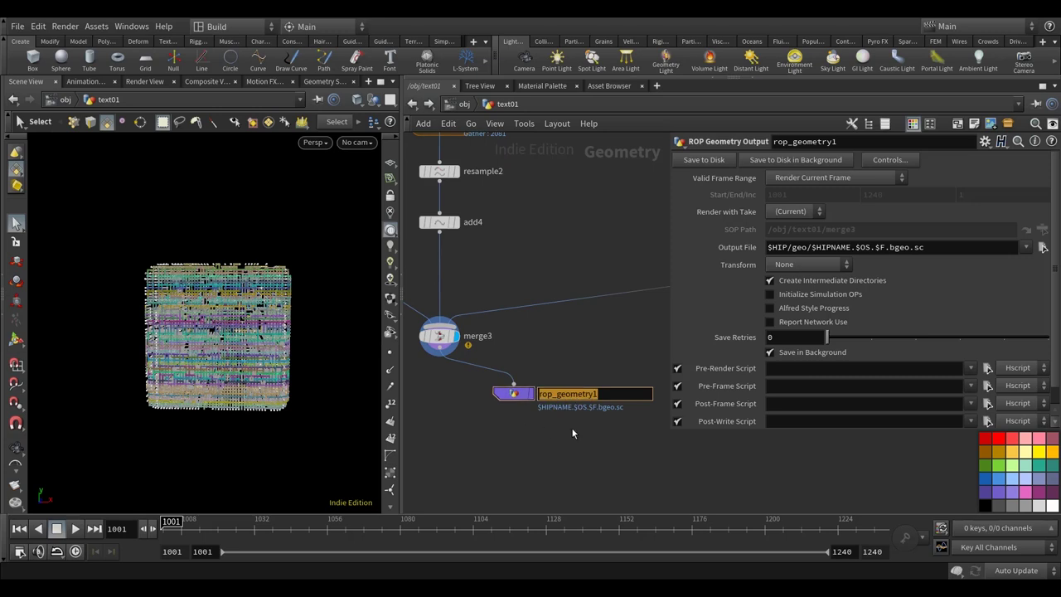
text(GEO)
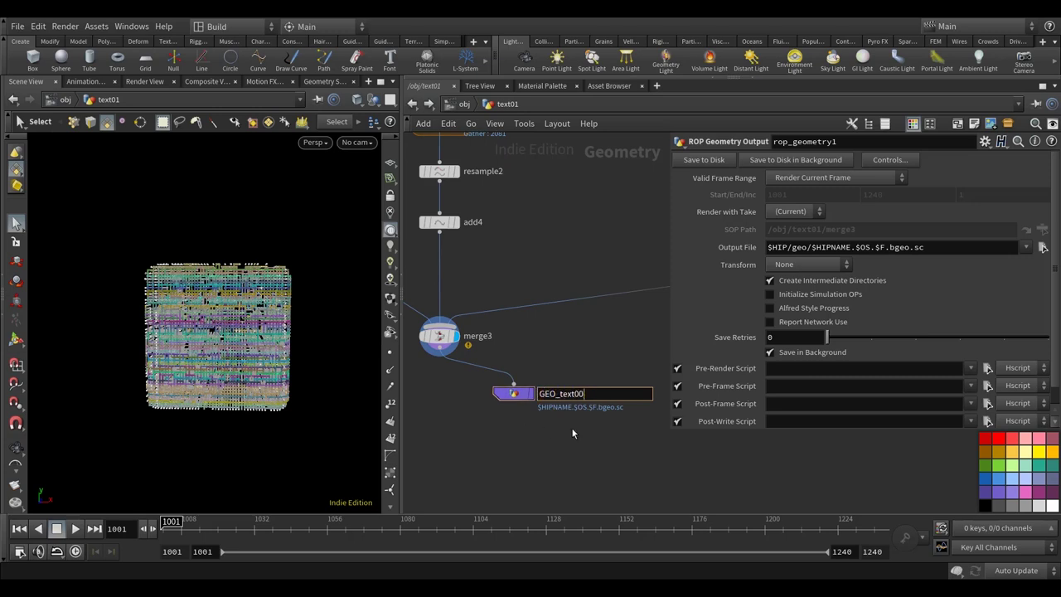
text(_text01_BOX)
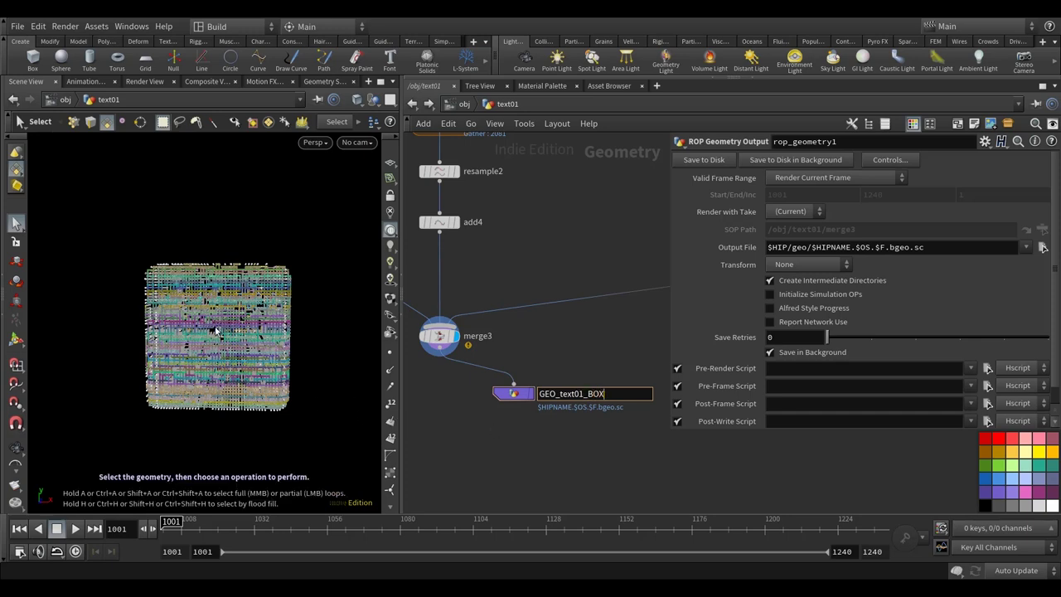
text(_STATIC)
key(Return)
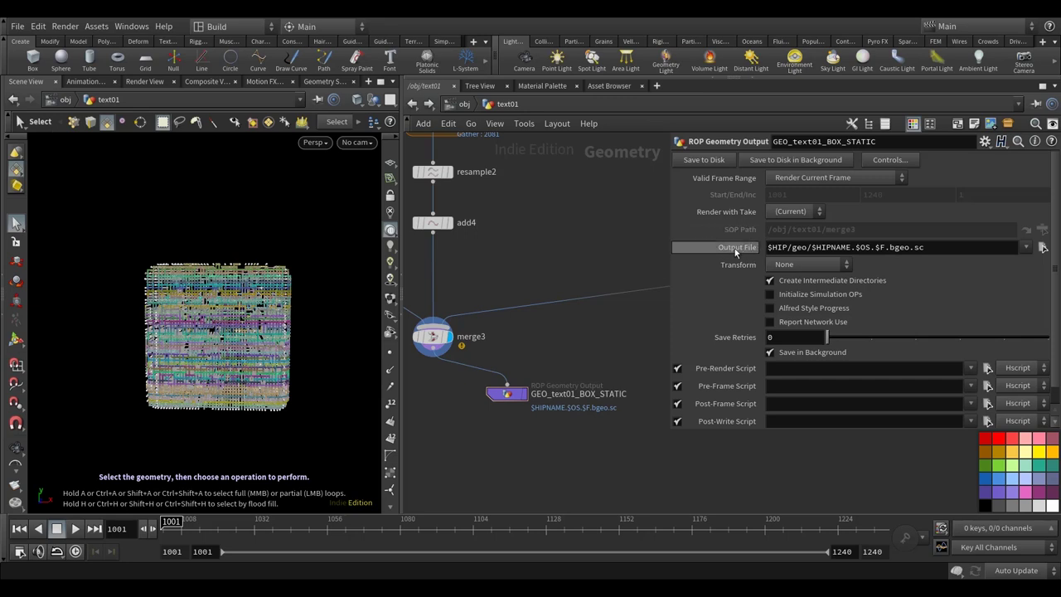
- Replace $HIPNAME in the output file path with an $OS folder, giving $HIP/geo/$OS/$OS.$F.bgeo.sc
click(857, 247)
drag(856, 247, 810, 247)
key(BackSpace)
key(Return)
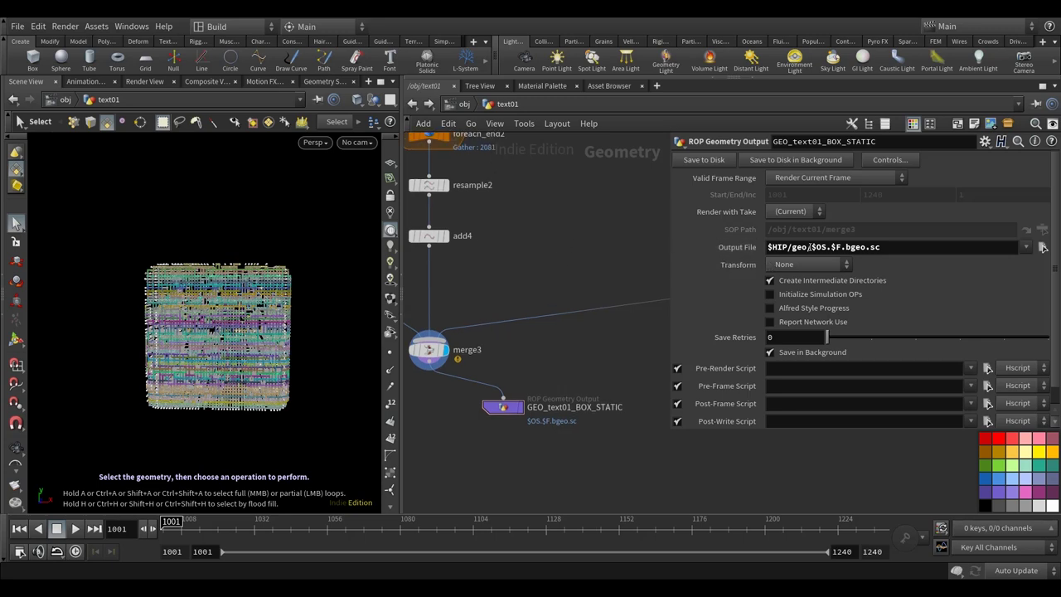
click(810, 247)
text($OS/)
key(Return)
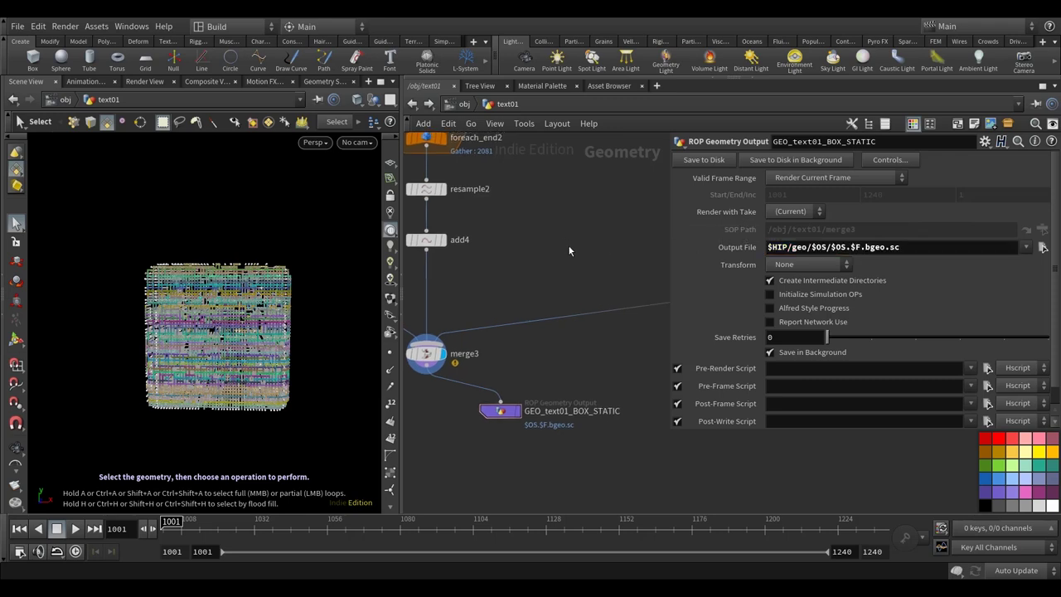
- Add a v001 folder to the output path, remove the frame variable to get $HIP/geo/$OS/v001/$OS.bgeo.sc, and inspect the expanded path
click(829, 247)
text(v001/)
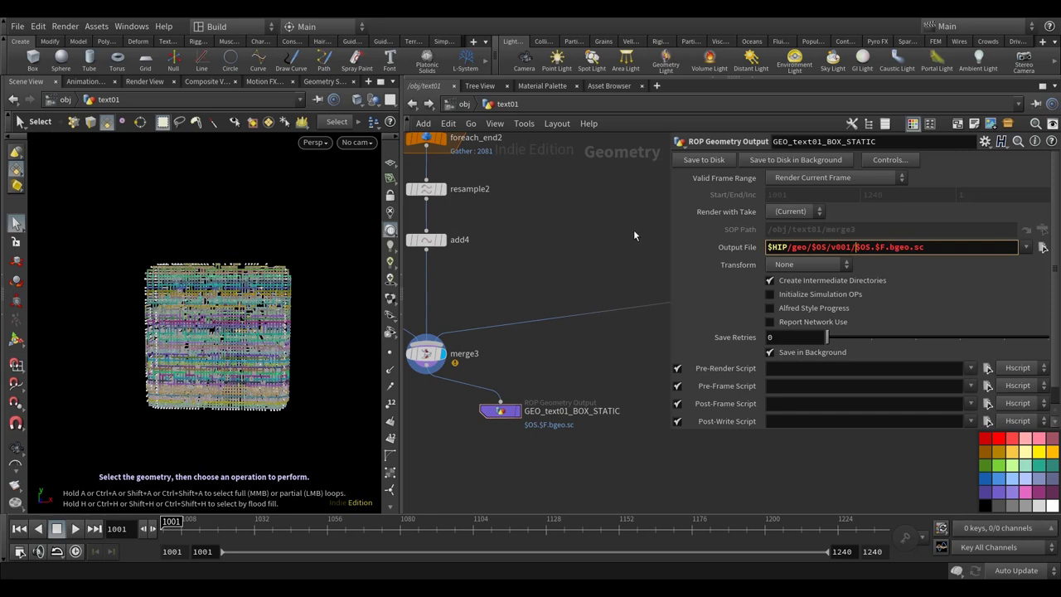
drag(889, 246, 873, 256)
key(BackSpace)
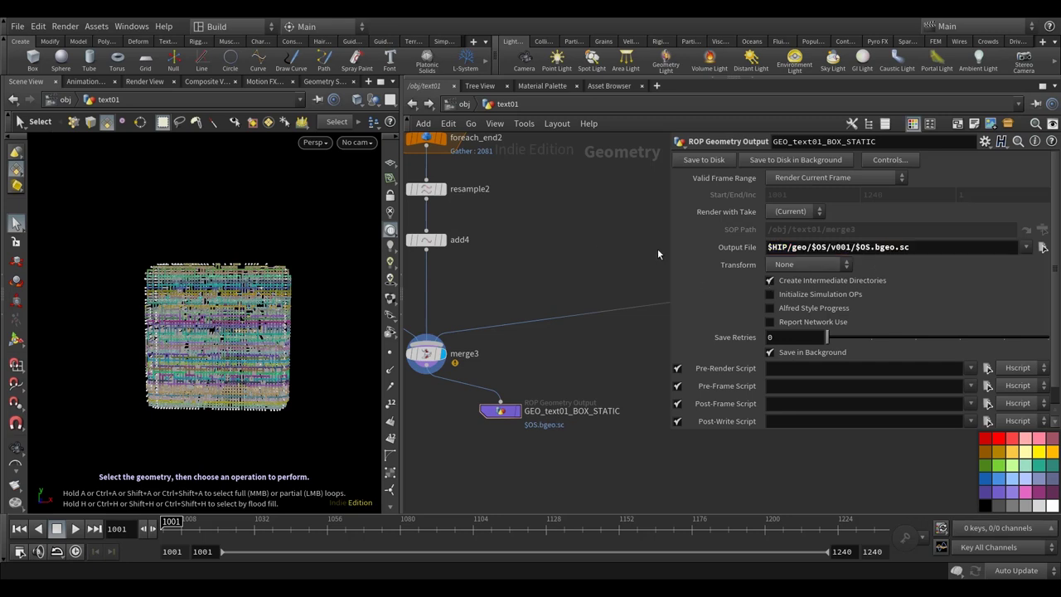
click(668, 247)
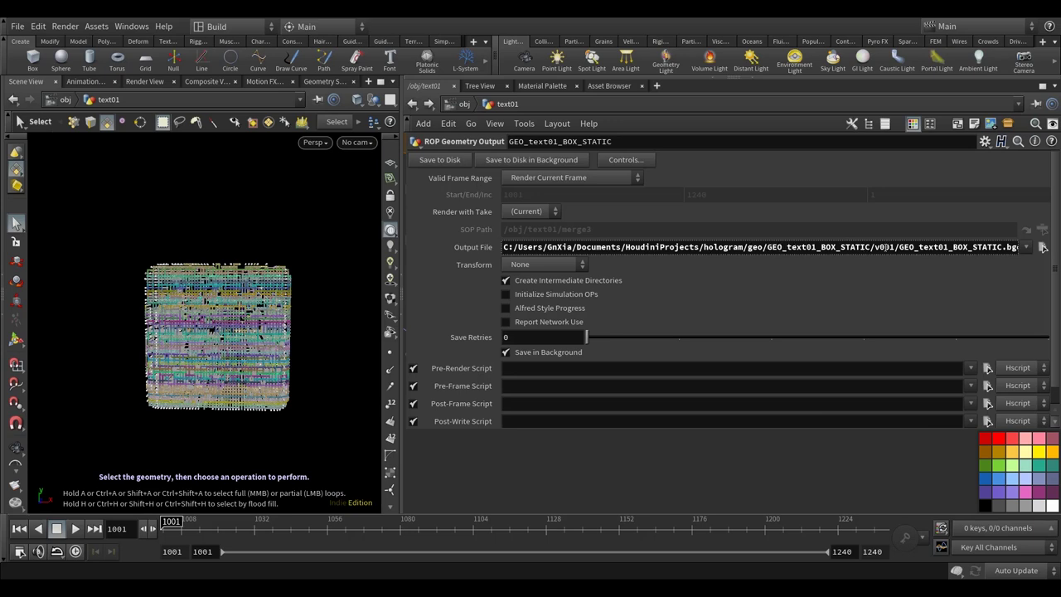
drag(984, 247, 1020, 247)
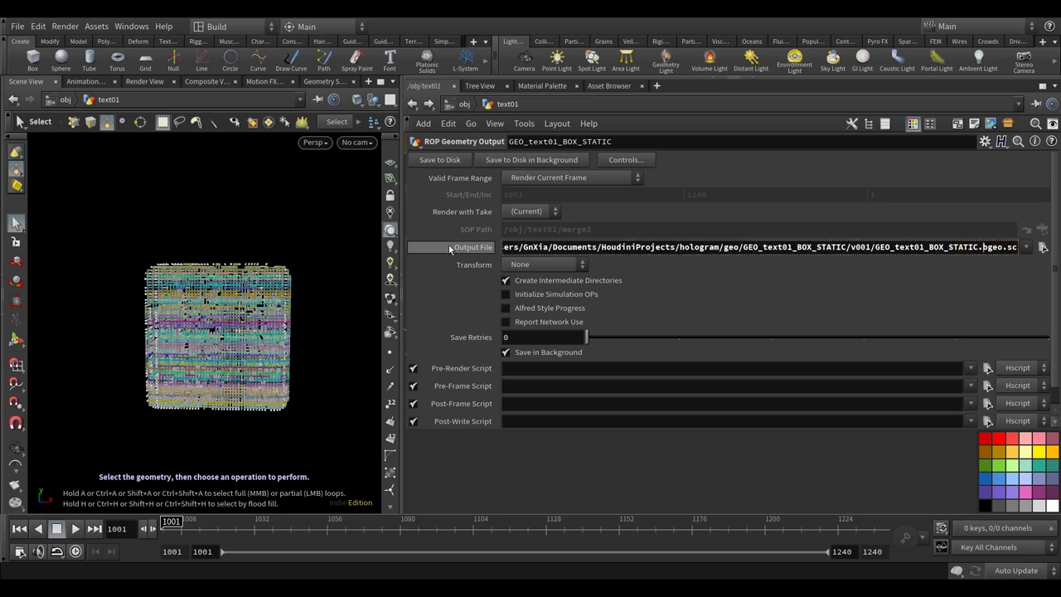
- Add a File node directly below the GEO_text01_BOX_STATIC output node and colour it purple
drag(406, 235, 754, 236)
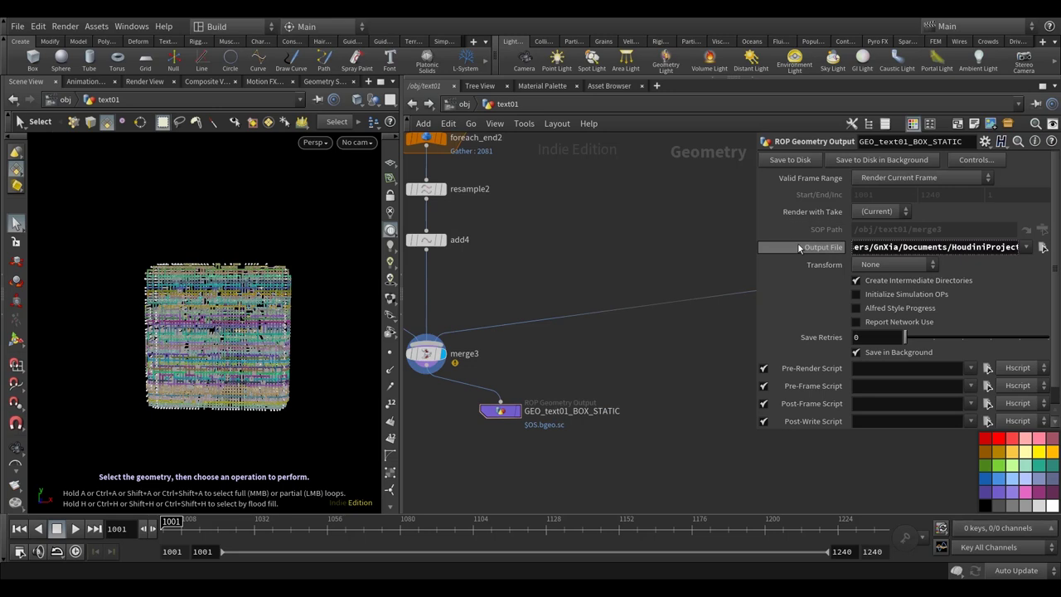
scroll(679, 249, down, 4)
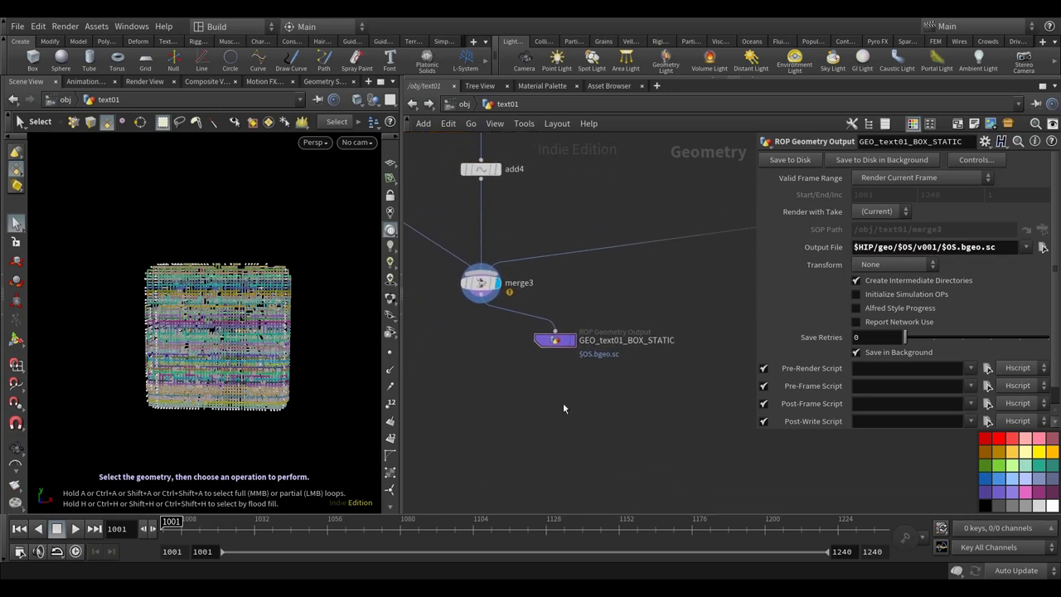
key(Tab)
text(file)
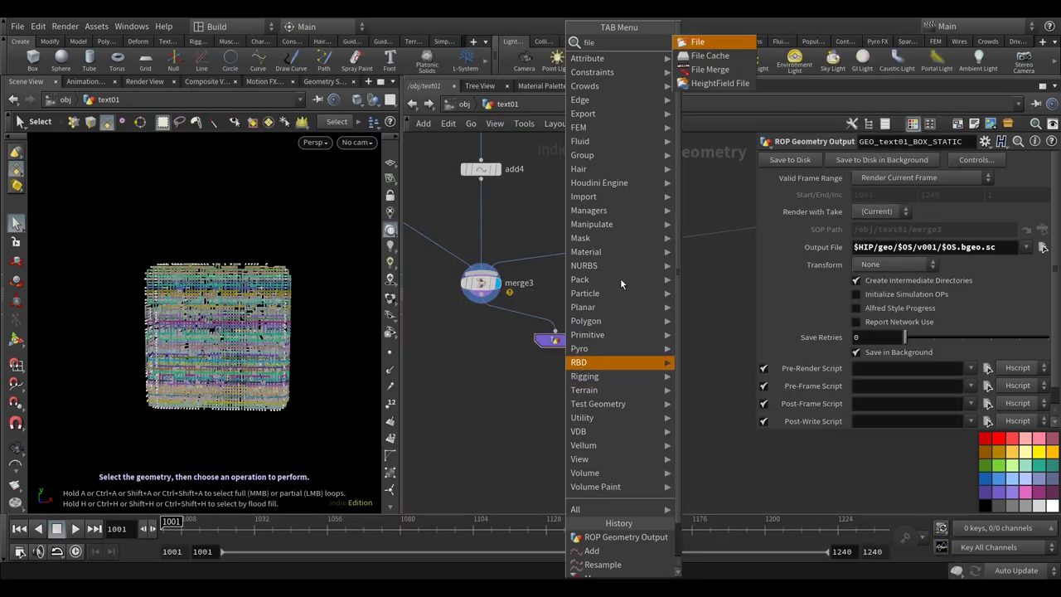
key(Return)
click(554, 381)
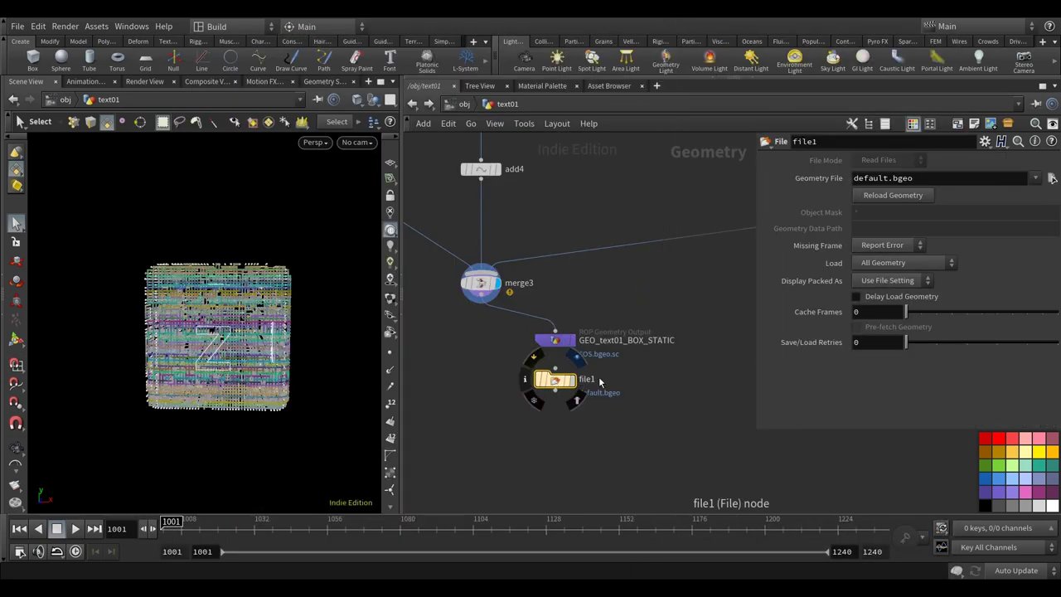
click(998, 493)
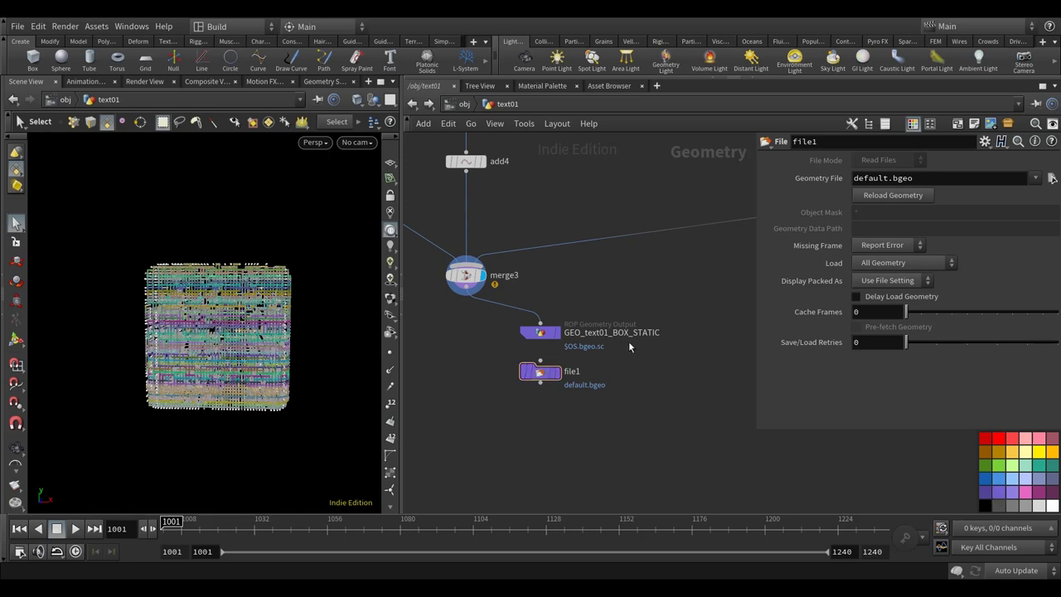
- Display the new File node in the viewport and rename it READ_GEO_text01_BOX_STATIC
click(558, 372)
double_click(572, 372)
text(GEO_text01_BOX_STATIC)
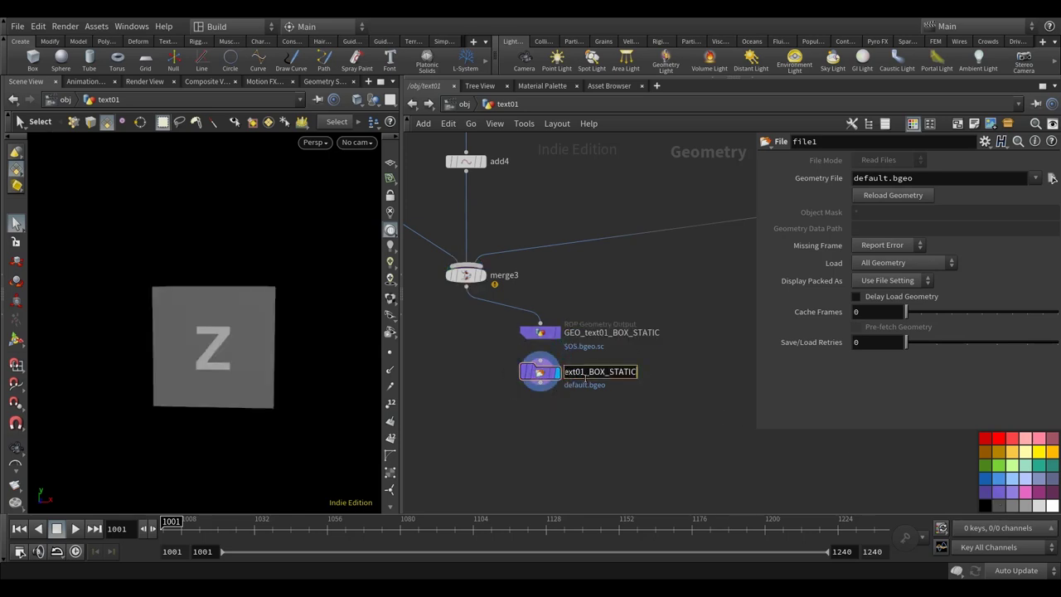
key(Return)
double_click(586, 374)
drag(584, 373, 556, 375)
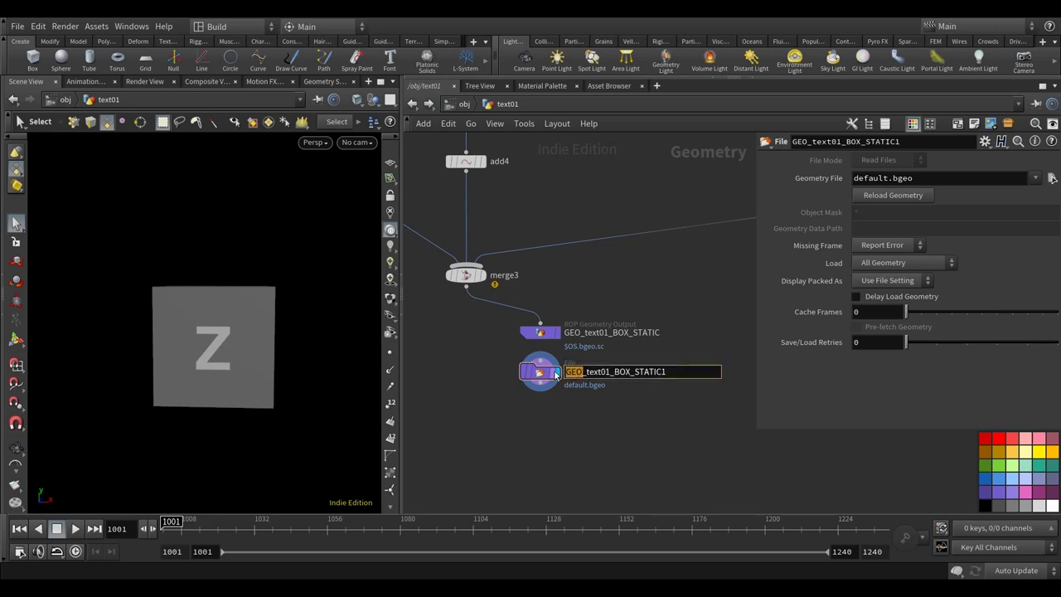
mouse_move(556, 375)
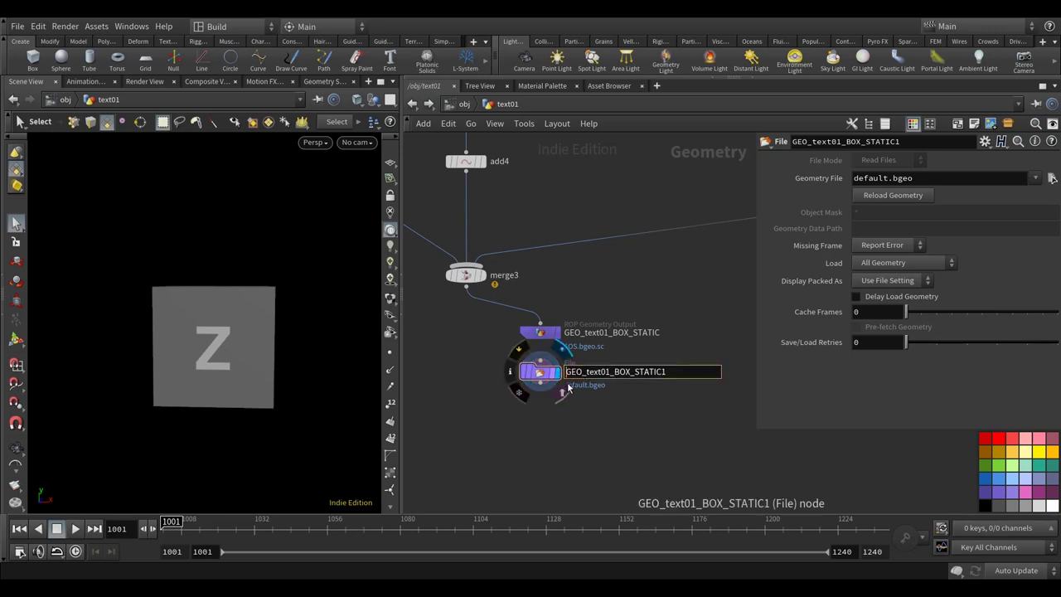
text(READ_)
key(Return)
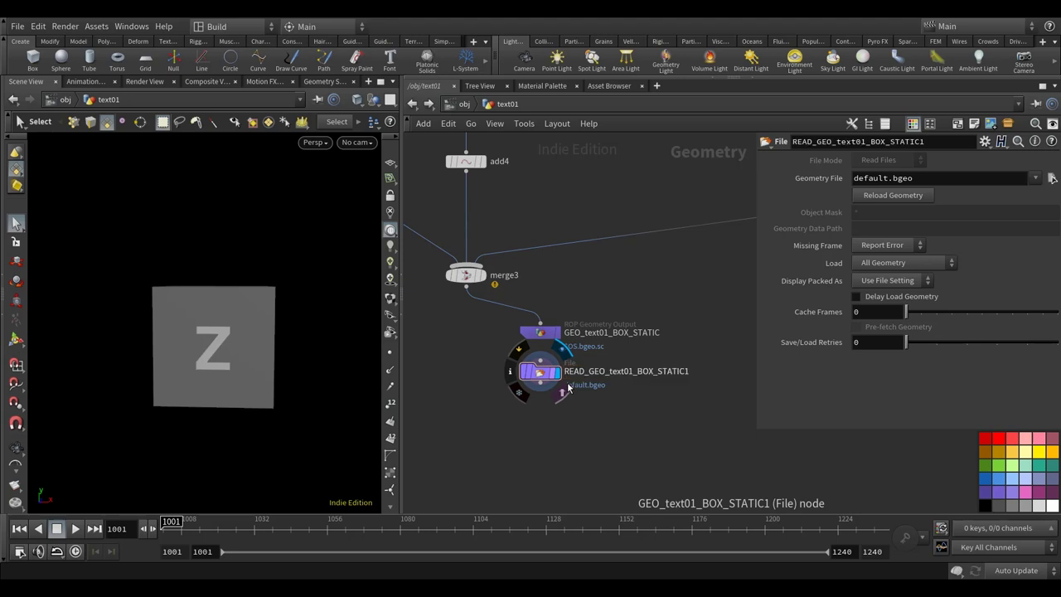
double_click(685, 372)
key(BackSpace)
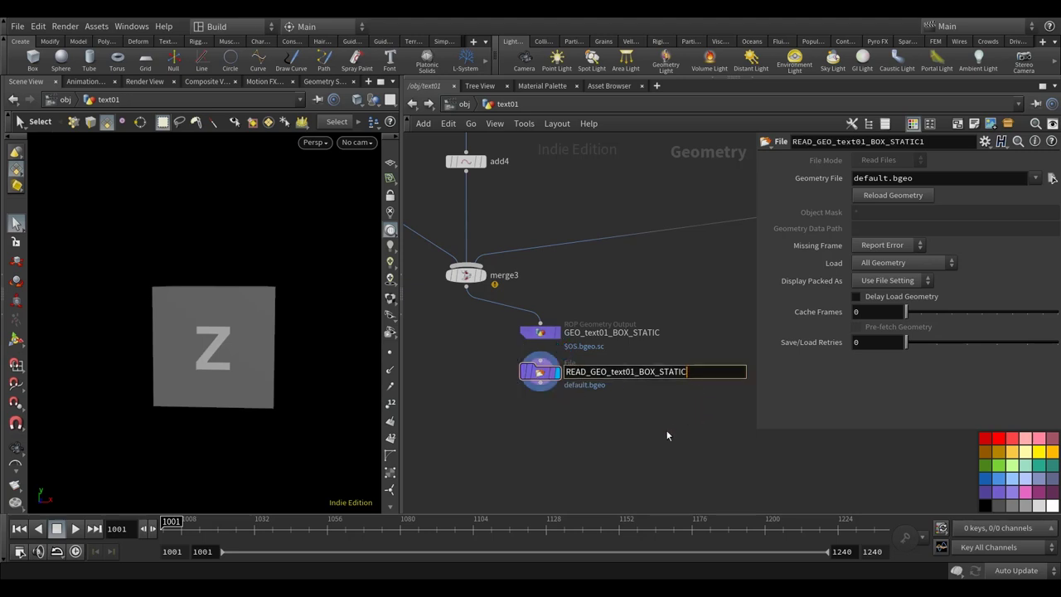
key(Return)
- Link the File node's Geometry File to the output node's Output File by relative reference and set Missing Frame to No Geometry
click(517, 333)
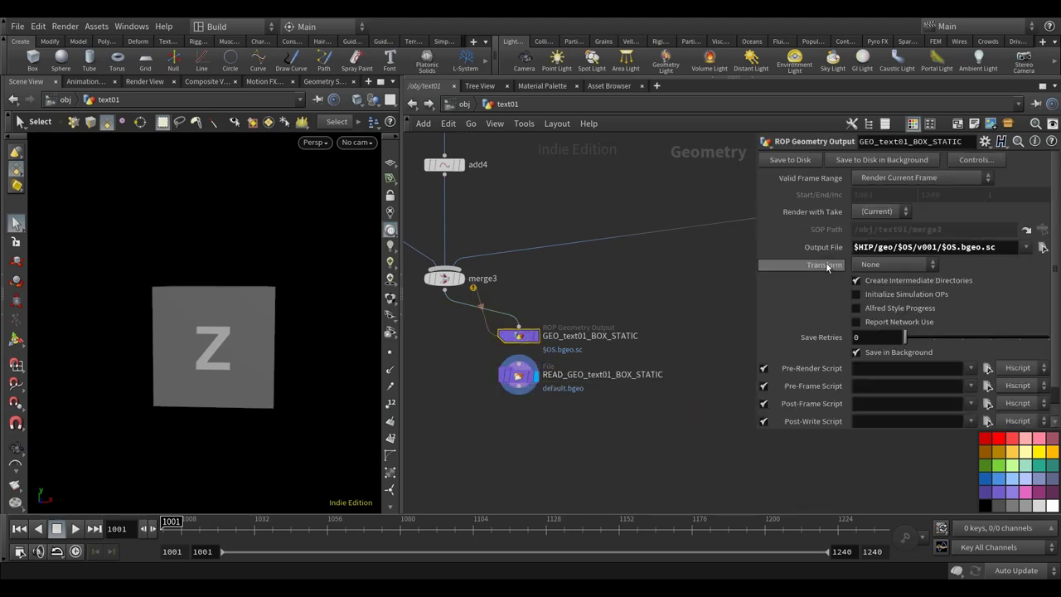
right_click(817, 247)
click(849, 350)
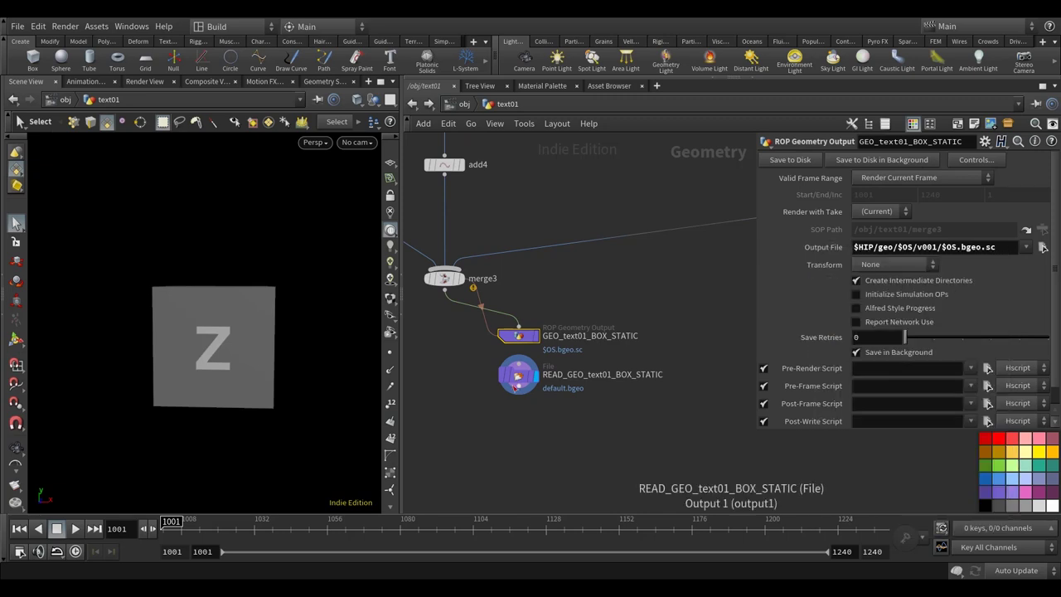
click(518, 375)
right_click(829, 180)
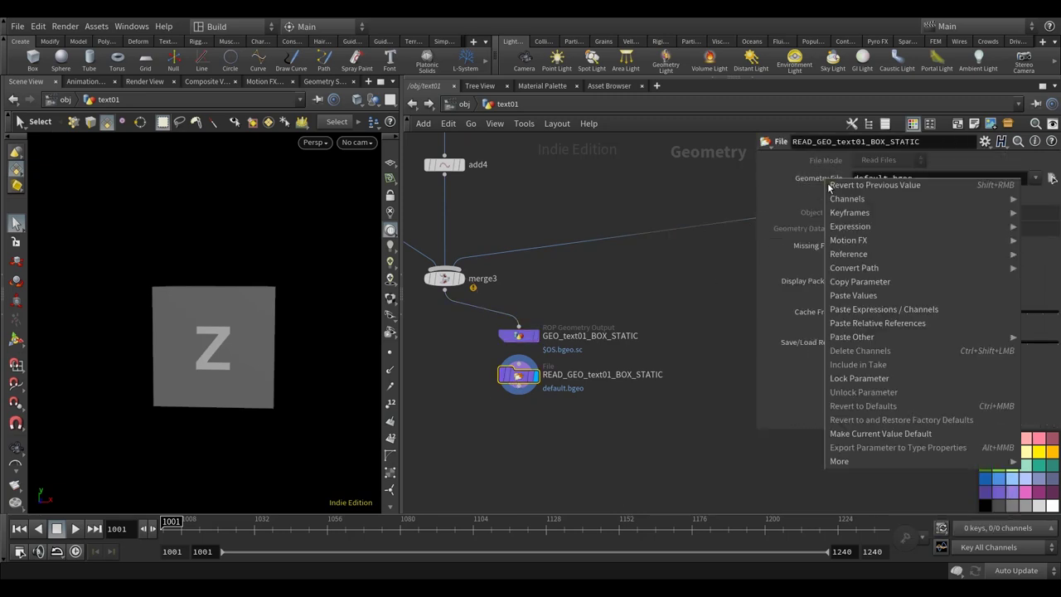
click(862, 327)
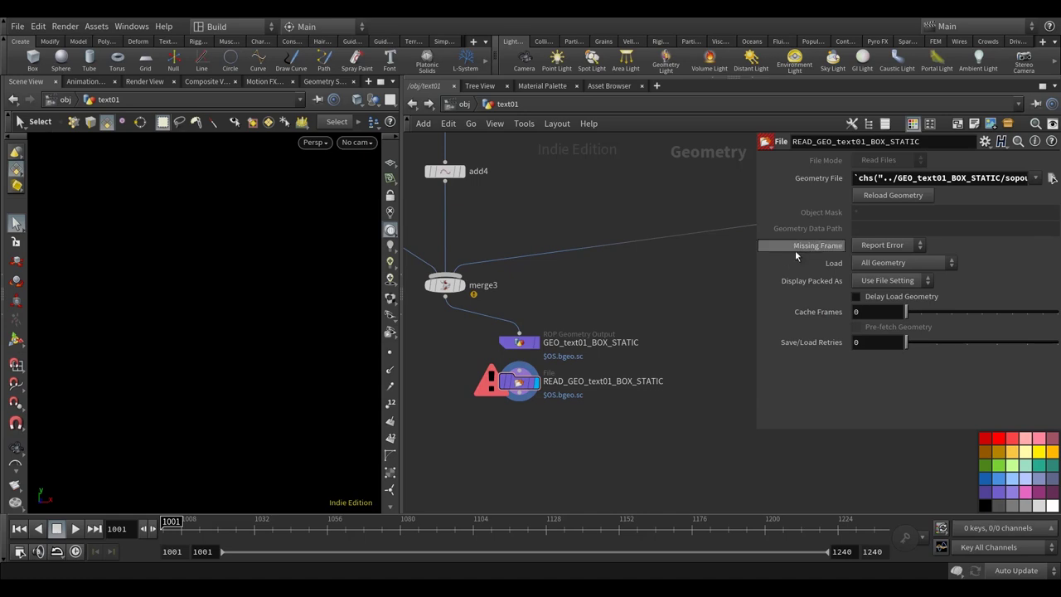
click(883, 245)
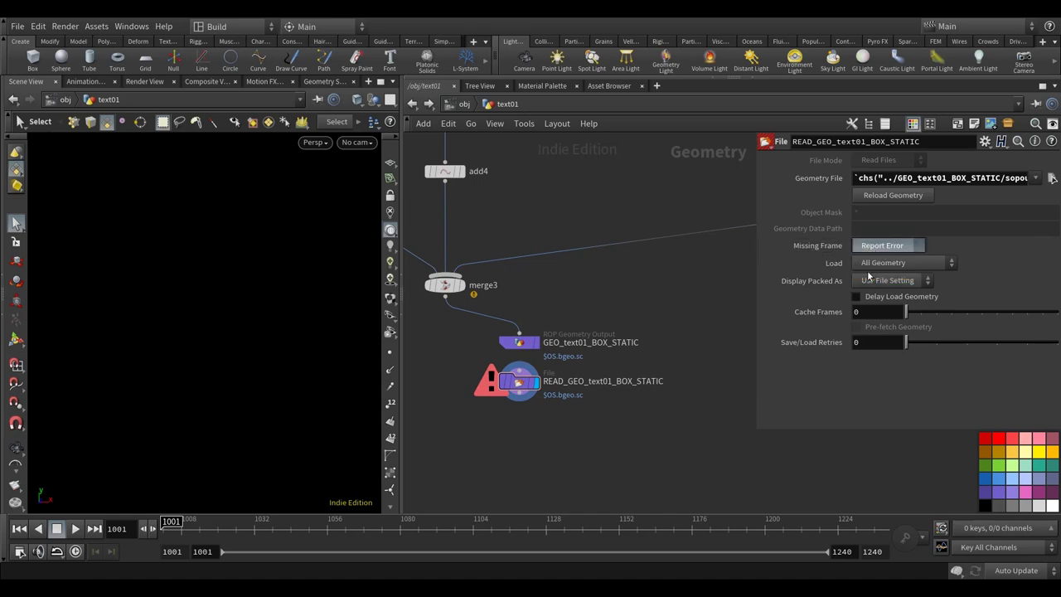
click(883, 275)
- Reload the geometry in READ_GEO_text01_BOX_STATIC and inspect the cached box in the viewport
click(544, 333)
mouse_move(541, 375)
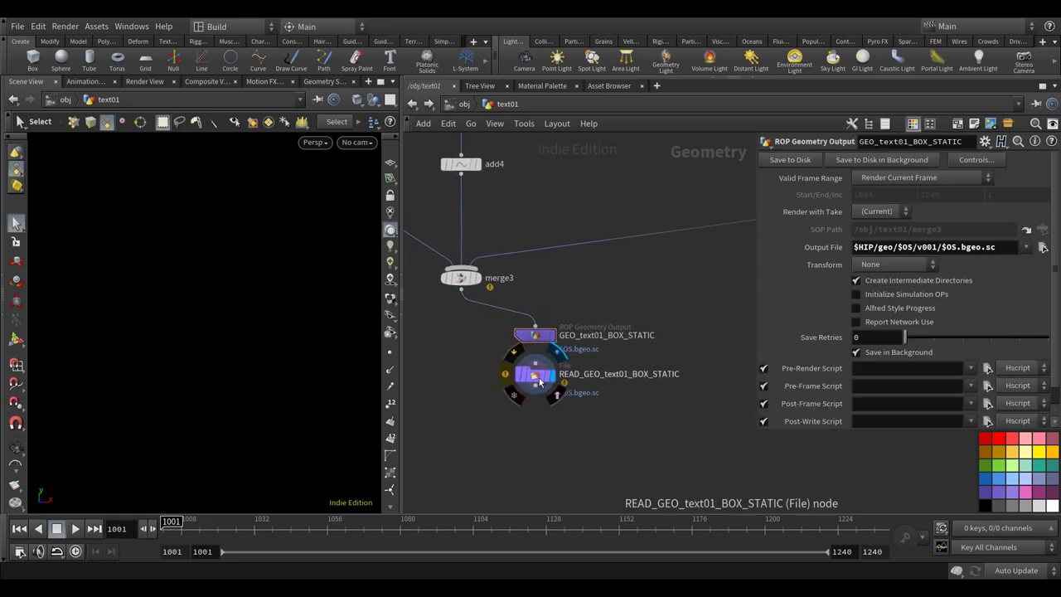
mouse_move(603, 333)
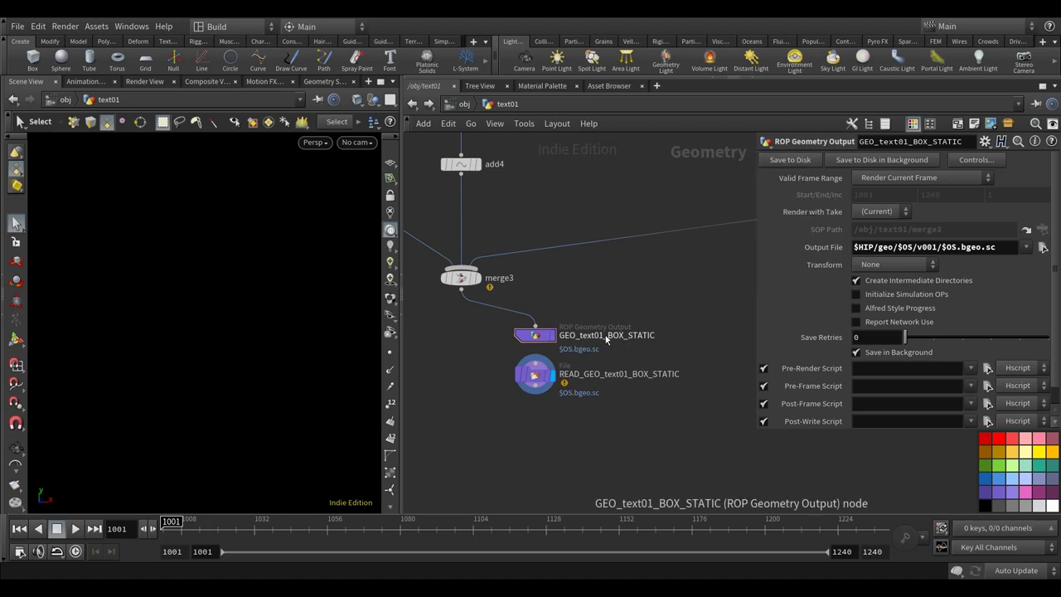
middle_drag(546, 376, 557, 373)
click(557, 373)
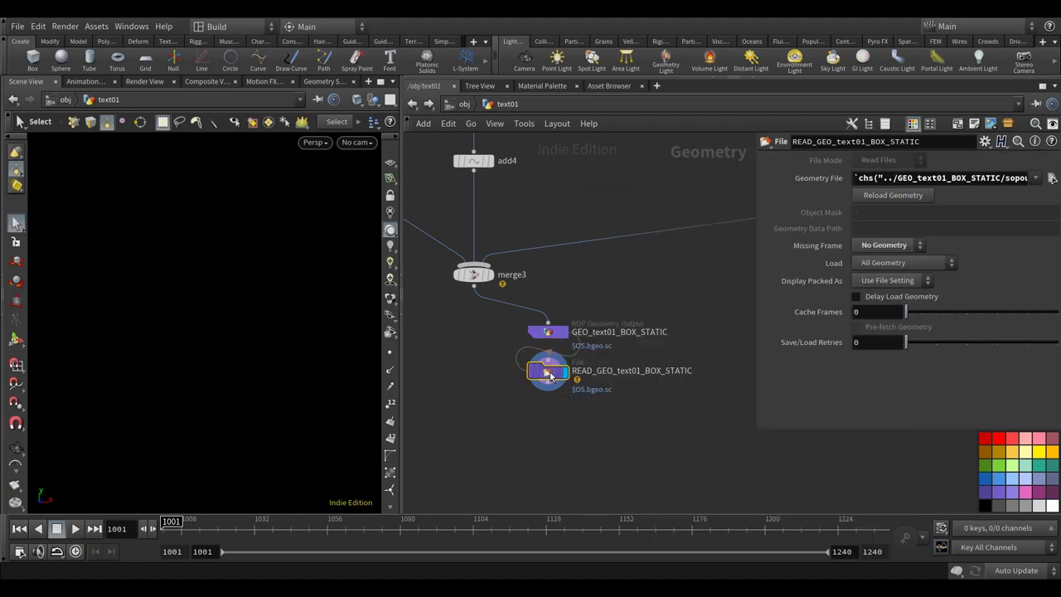
click(891, 196)
middle_drag(638, 298, 652, 293)
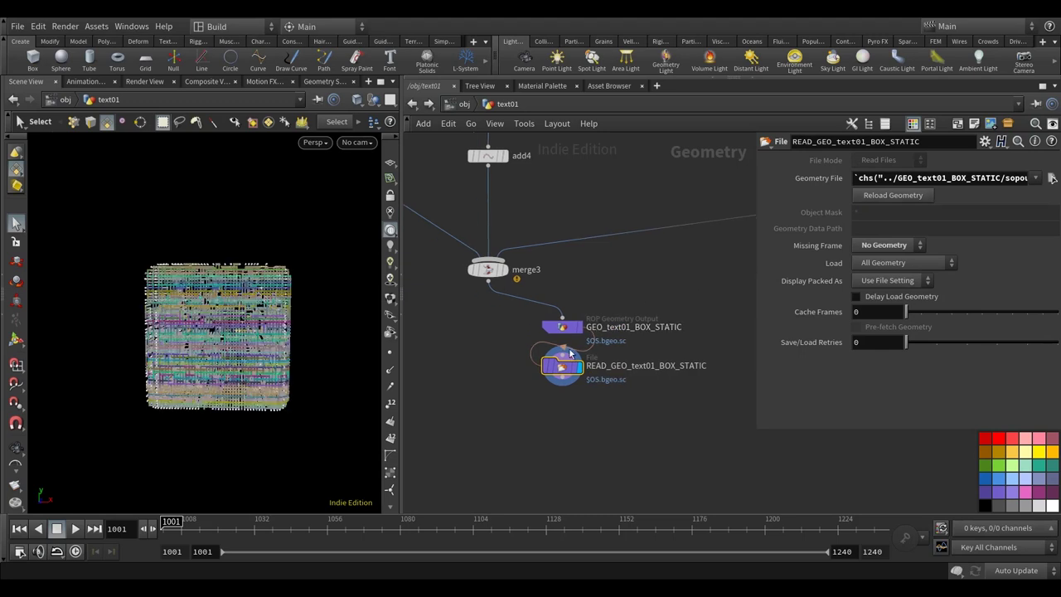
key(Escape)
key(s)
middle_drag(535, 410, 519, 382)
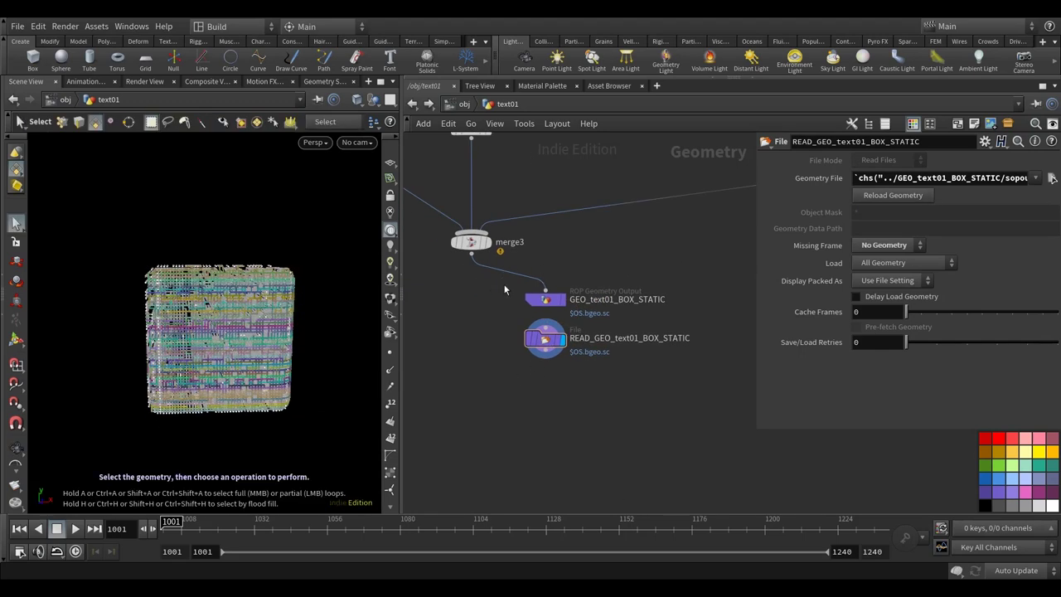
- Switch to the out network and add a Fetch node
mouse_move(554, 308)
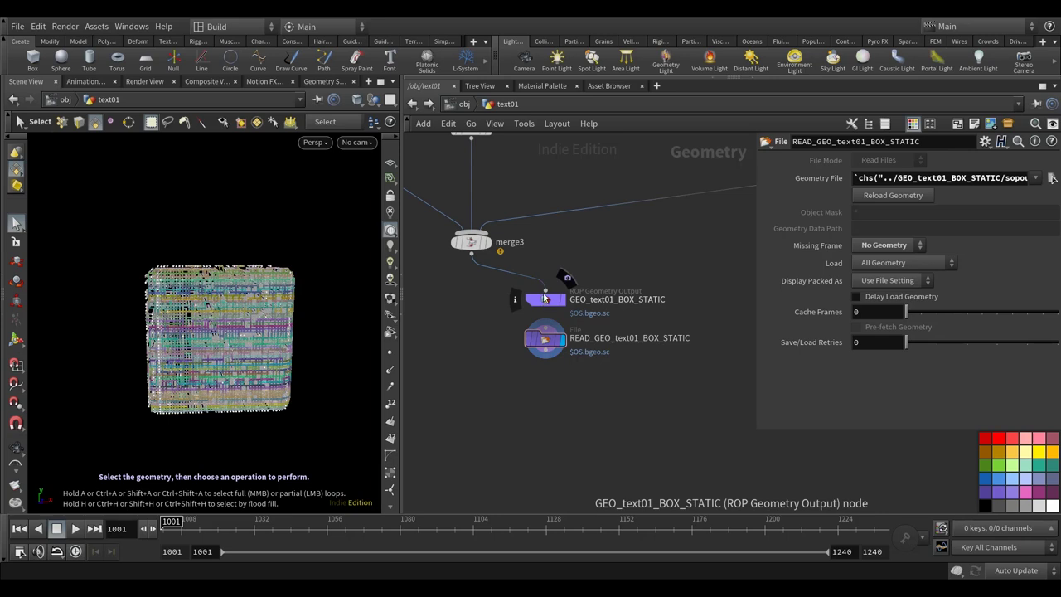
click(463, 105)
click(464, 104)
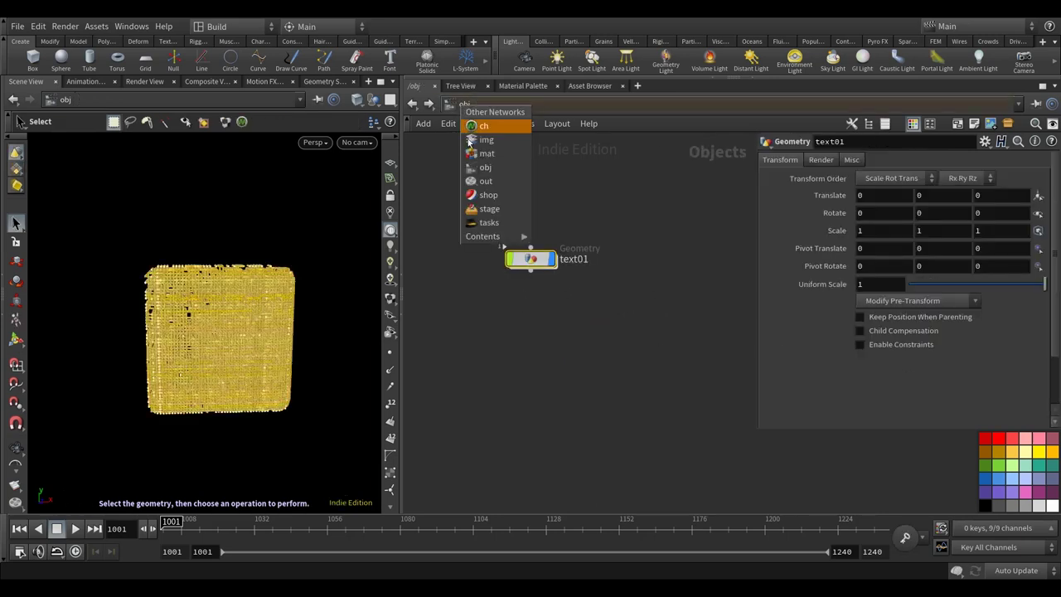
click(489, 177)
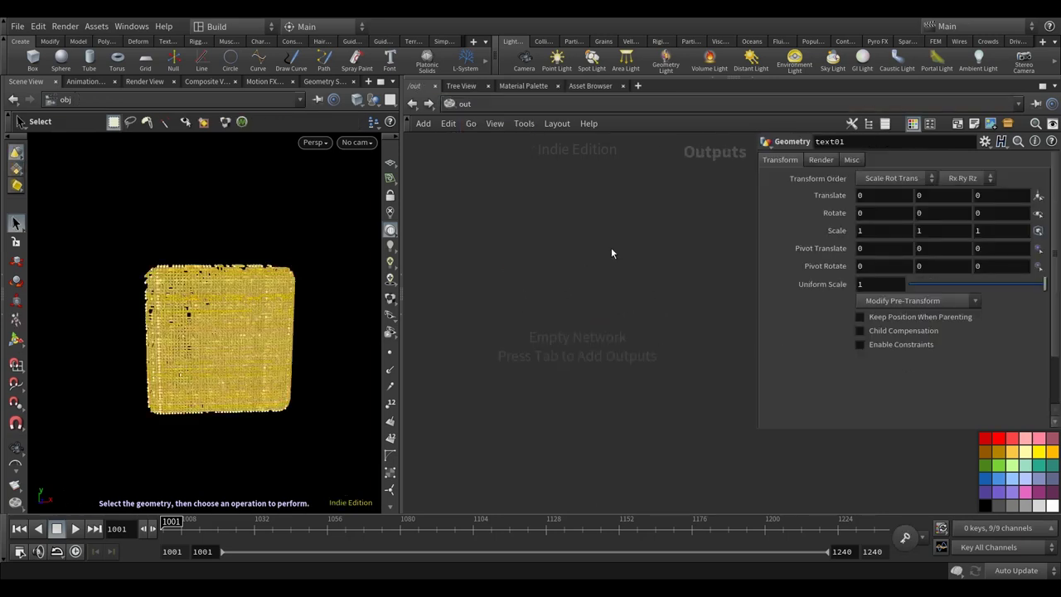
click(502, 253)
key(Tab)
text(fet)
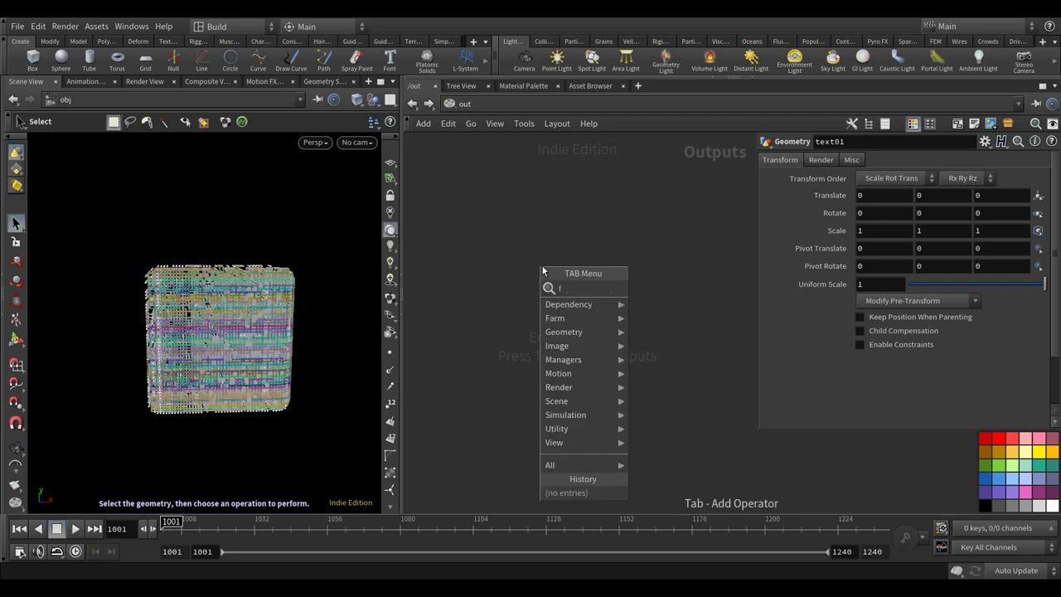
click(653, 287)
click(494, 250)
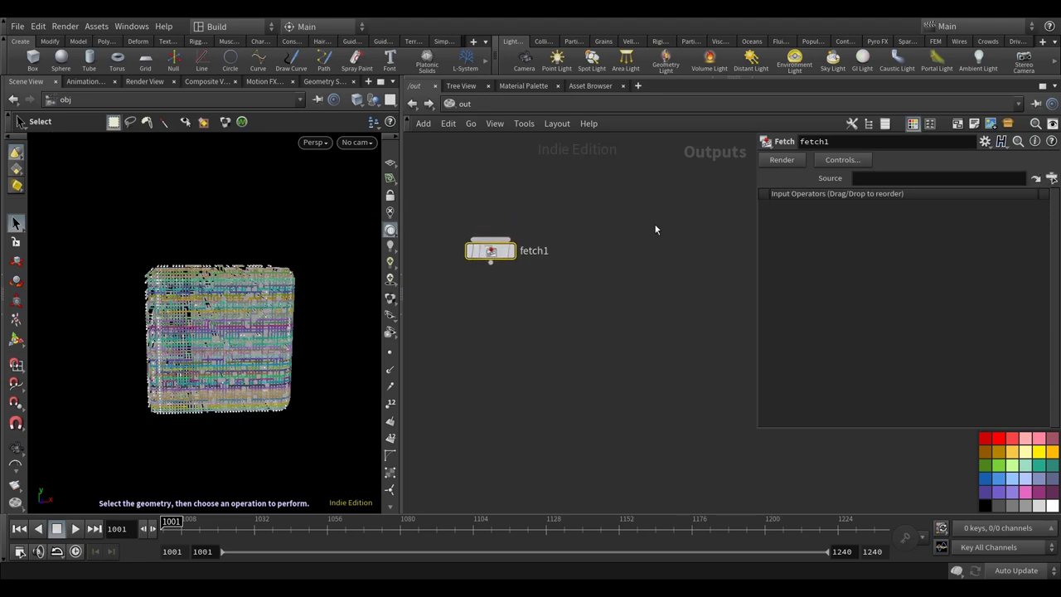
- Colour the Fetch node teal and rename it fetch_GEO_text01_BOX_STATIC
click(1035, 470)
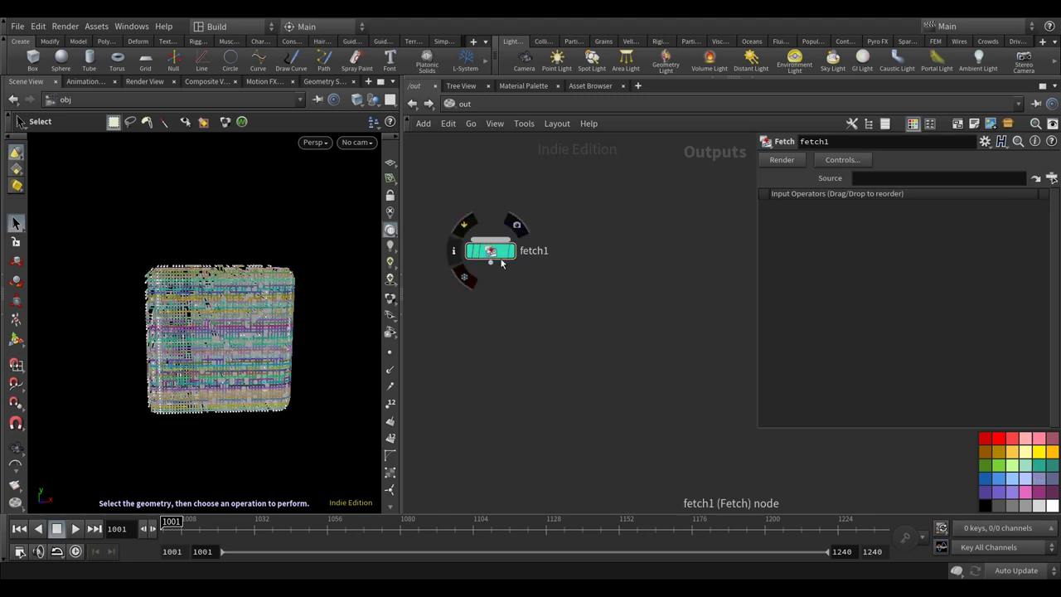
click(470, 250)
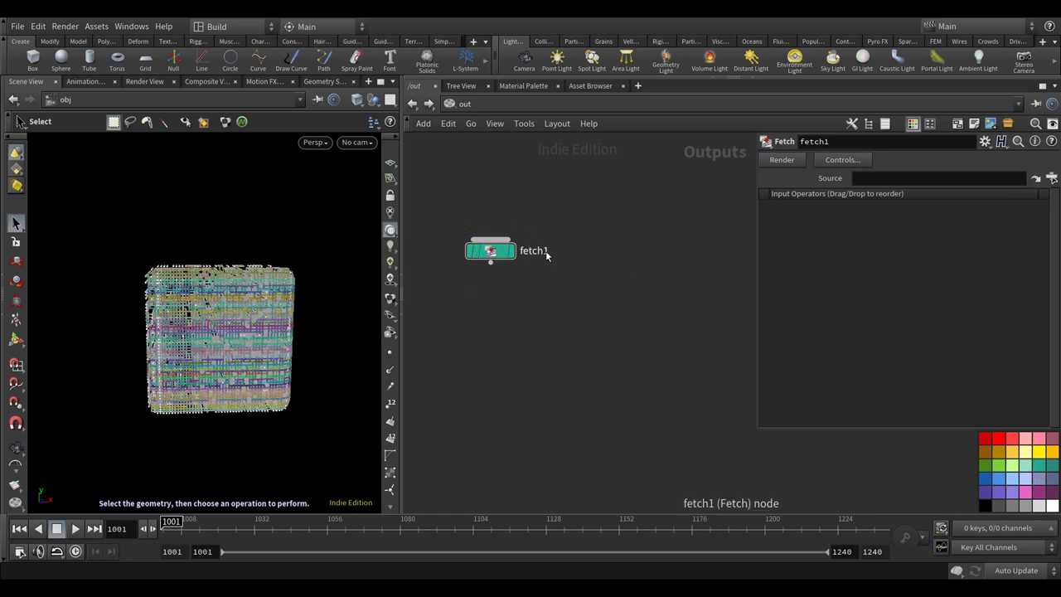
double_click(546, 255)
key(BackSpace)
text(_GEO_)
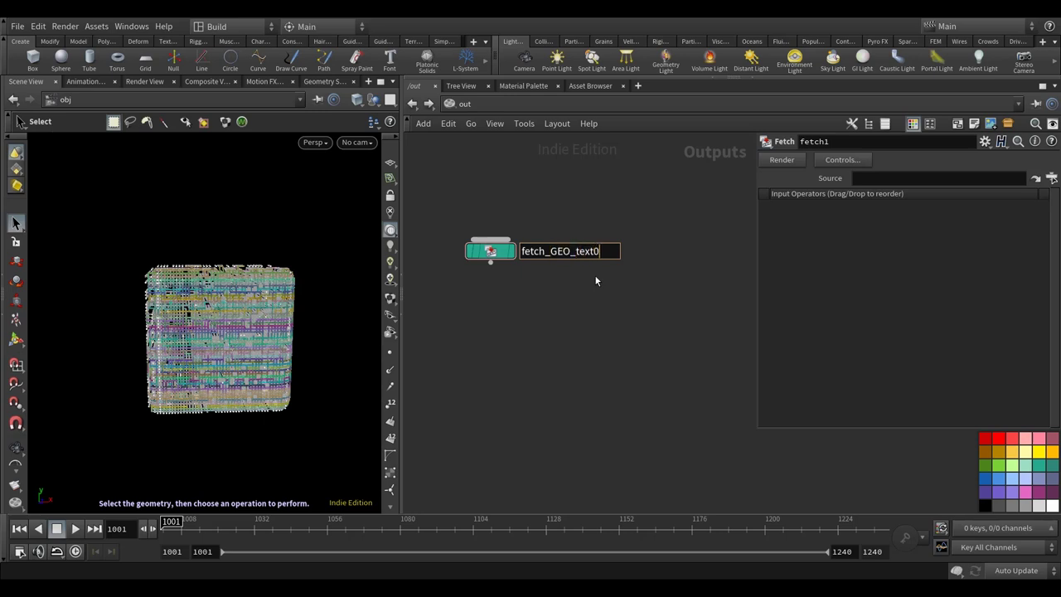
text(text01_B)
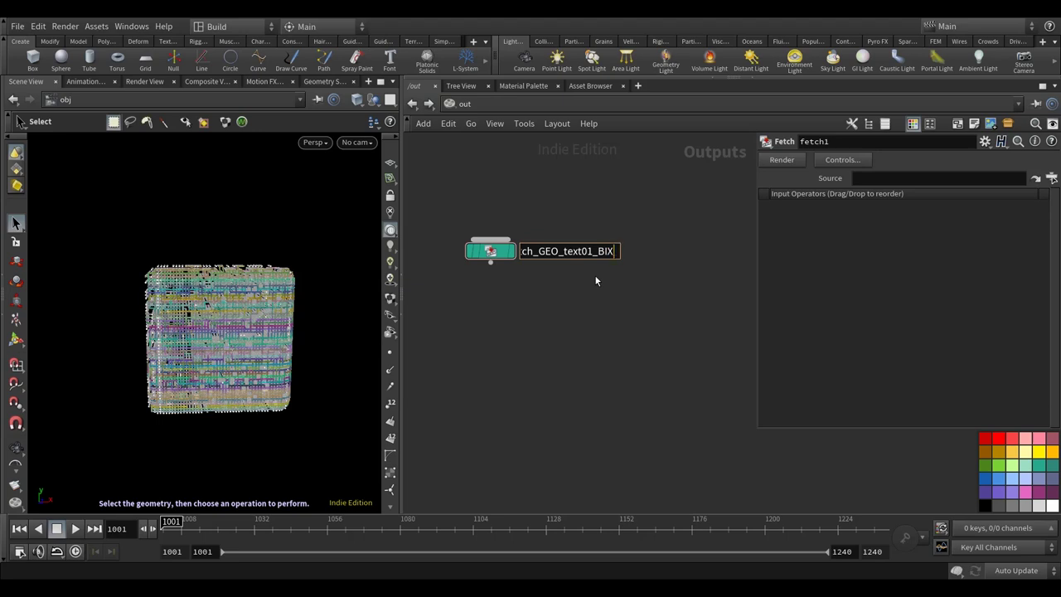
text(OX_S)
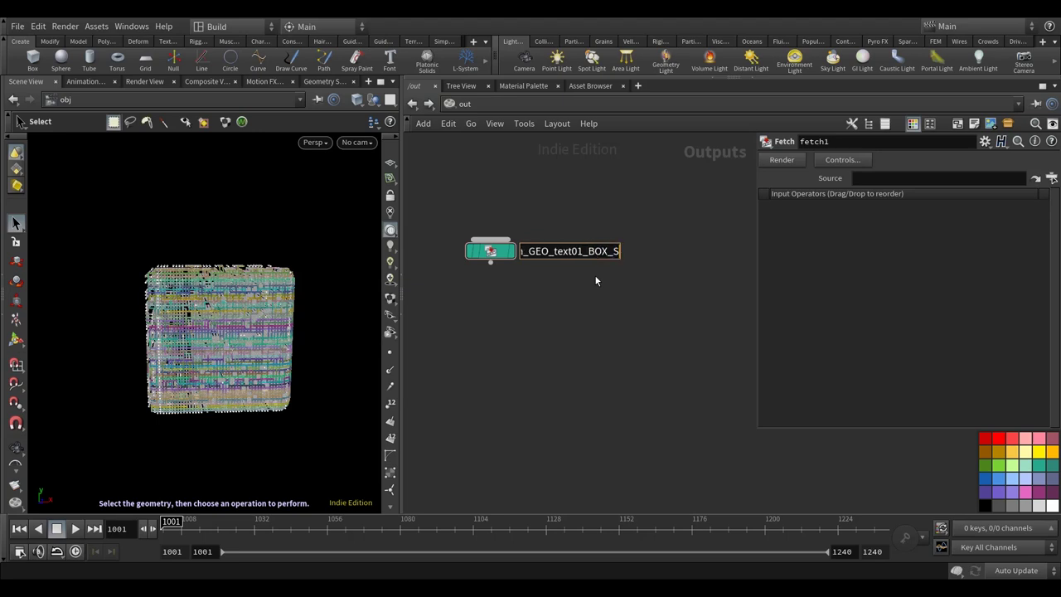
text(TATIC)
key(Return)
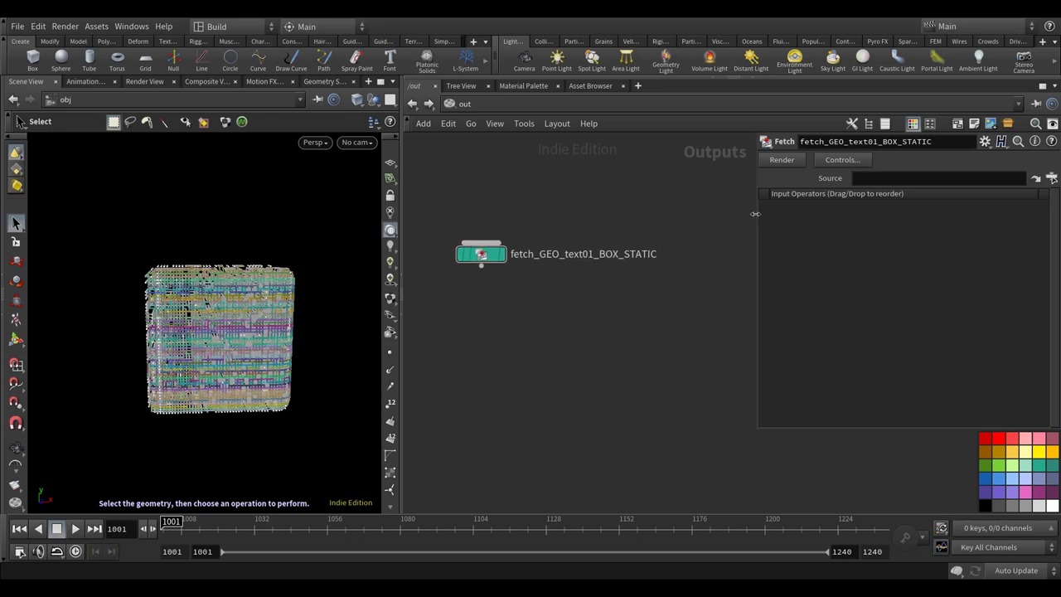
- Start the Fetch node's Source path with /obj/text01/
drag(756, 213, 690, 212)
scroll(488, 242, down, 2)
click(465, 243)
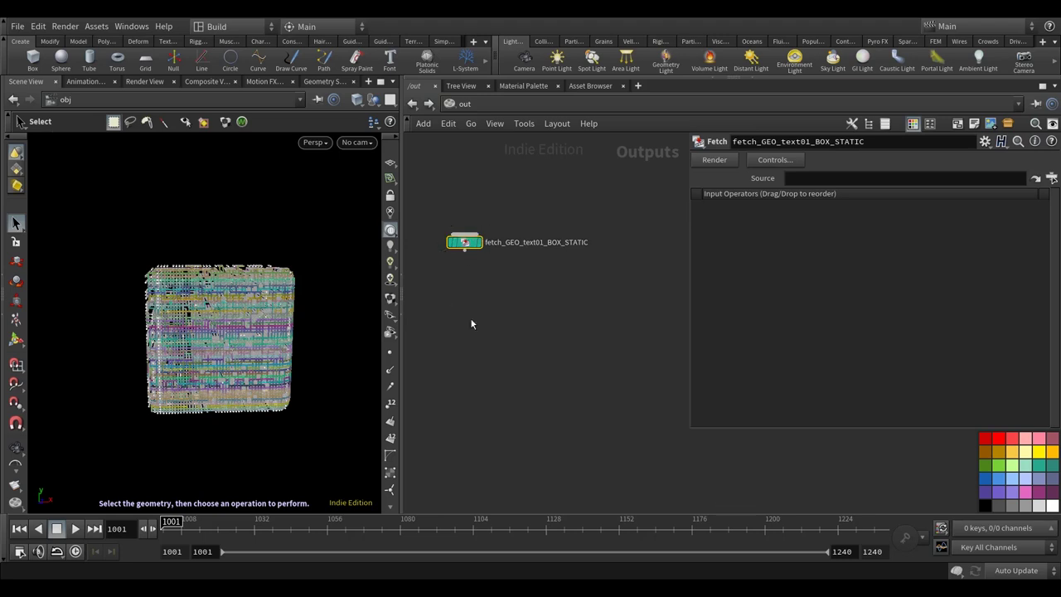
click(812, 178)
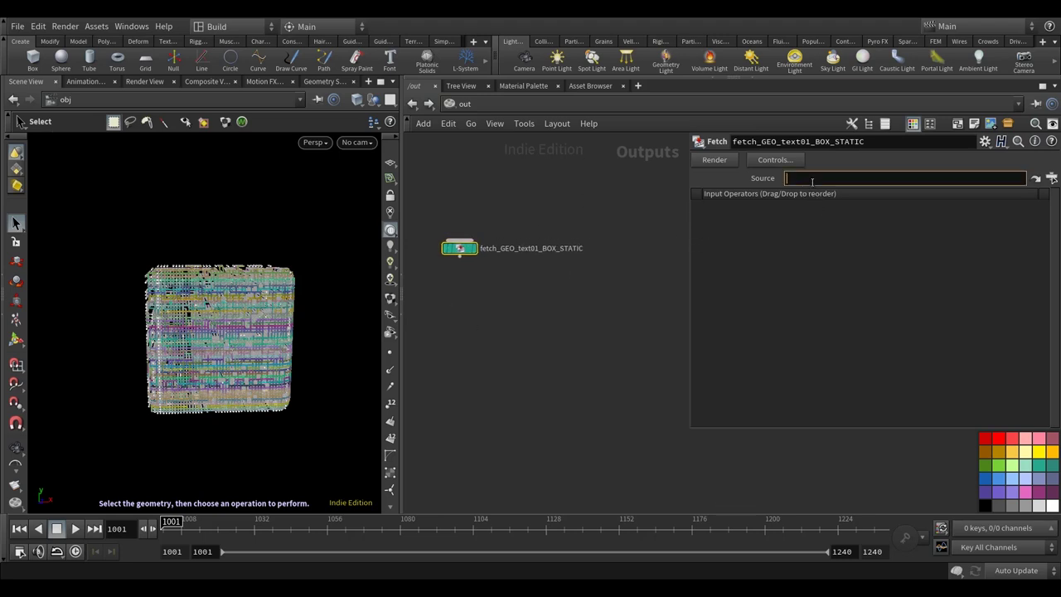
text(/ob)
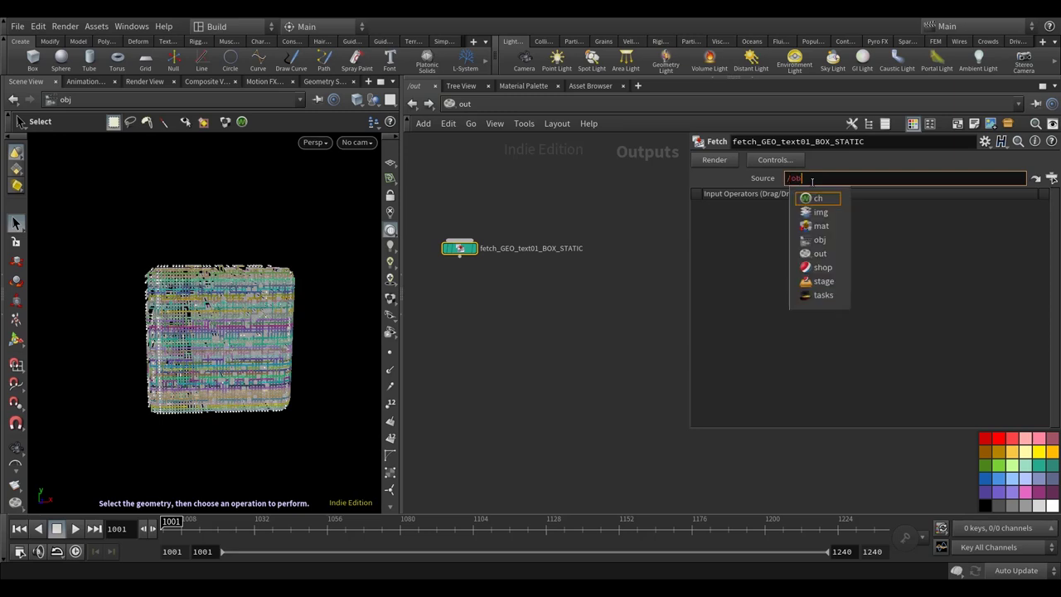
text(j/)
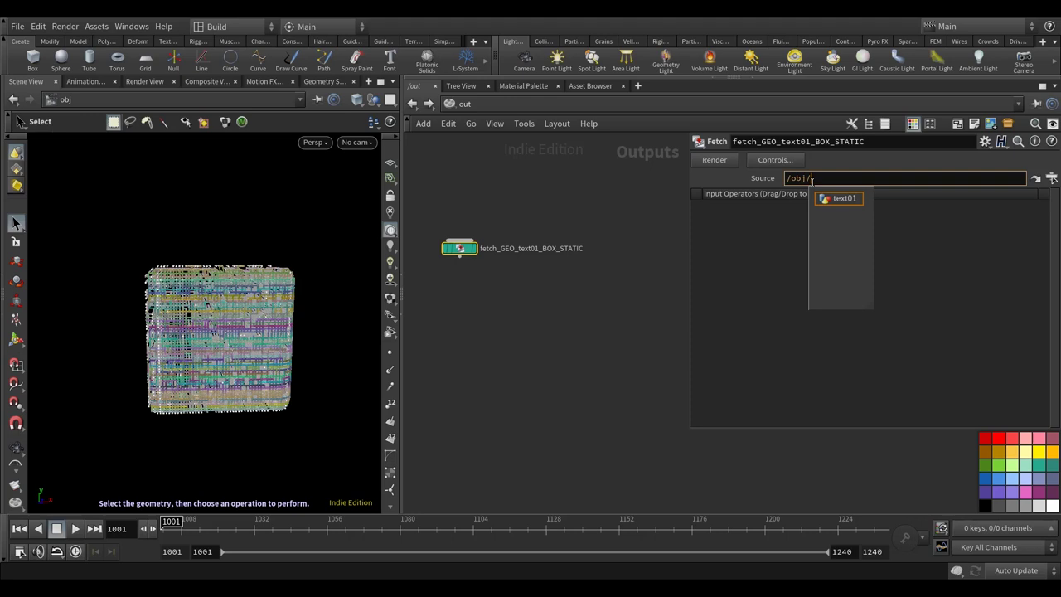
key(Tab)
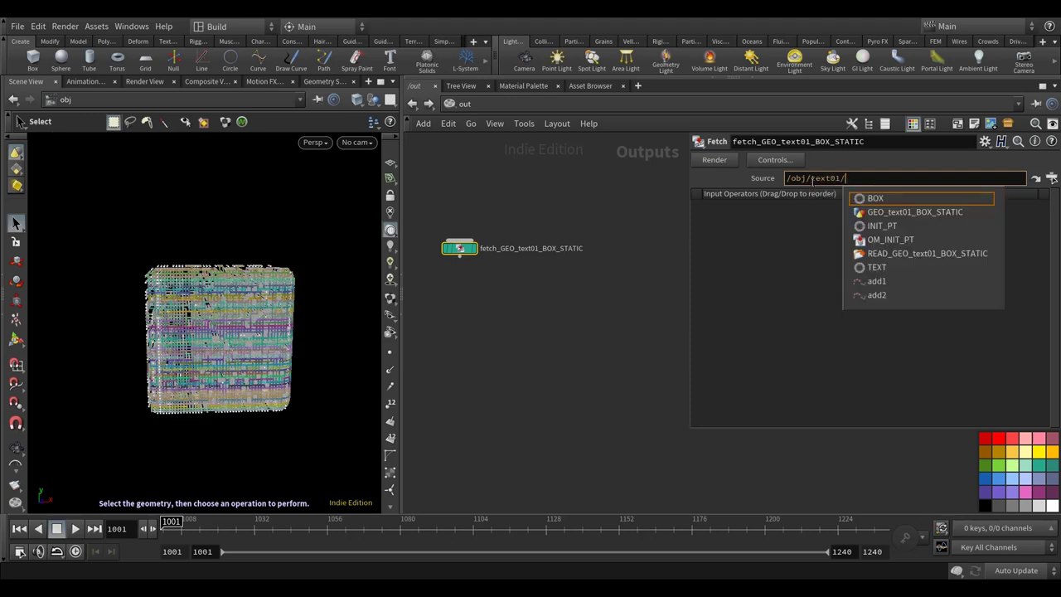
- Extend the Source path with a backtick-opened strreplace( function call after /obj/text01/
text(strreplace)
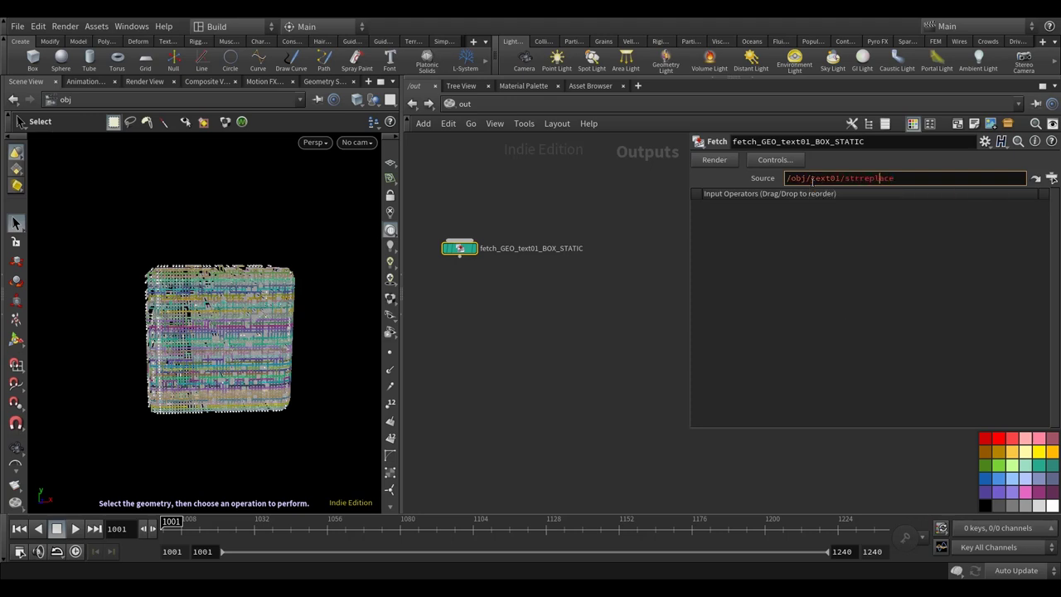
key(Left)
key(Left)
key(Left)
text(`)
key(Right)
key(Right)
text(()
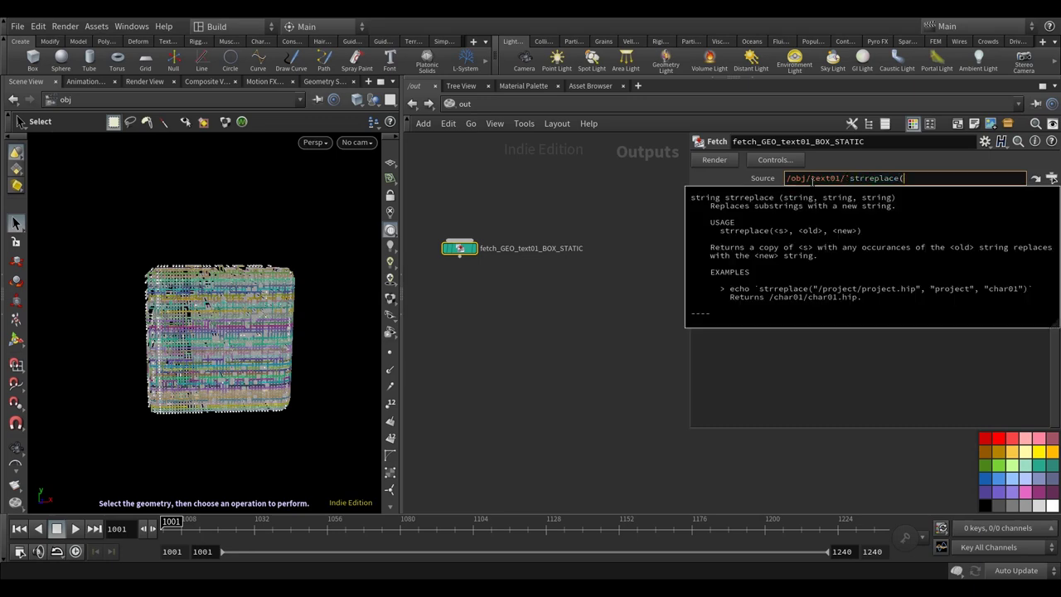
- Enter opname(".") without surrounding quotes as the first strreplace argument in the Source path
text("op)
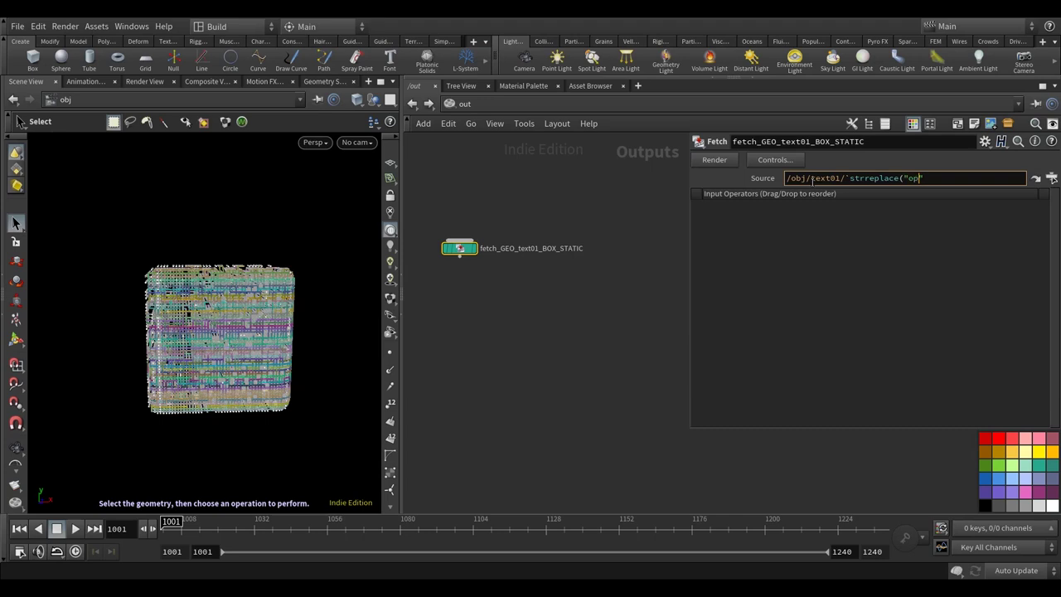
text(nme()
key(BackSpace)
key(BackSpace)
key(BackSpace)
text(ame(".")",)
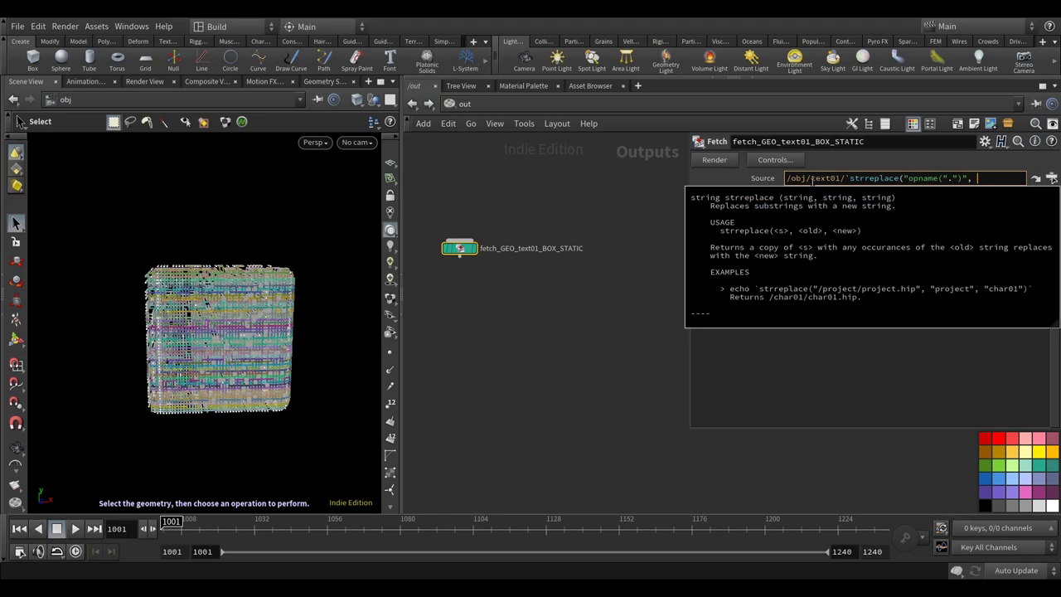
click(906, 178)
click(962, 178)
key(BackSpace)
click(980, 178)
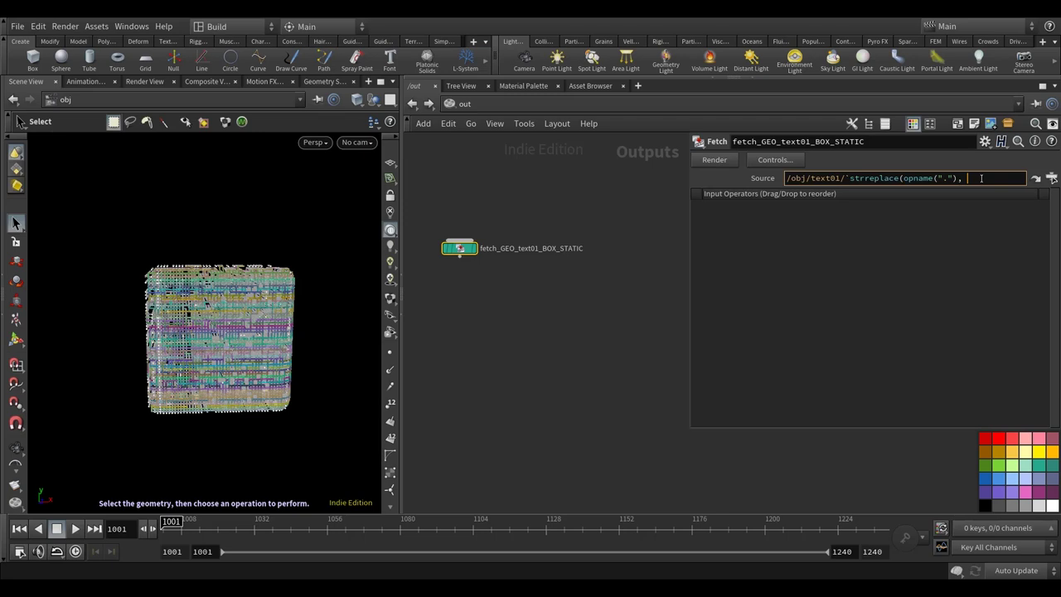
- Complete the Source expression so strreplace swaps "fetch_" for an empty string, and show the evaluated path
text("fetch_", (()
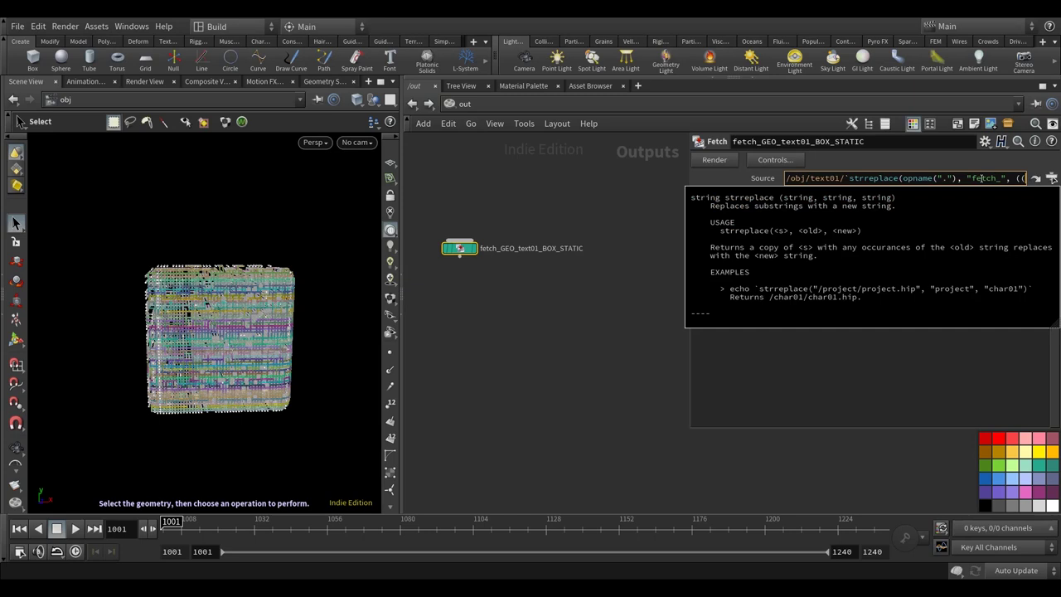
key(BackSpace)
key(BackSpace)
text("")
key(Return)
drag(687, 194, 606, 190)
click(681, 178)
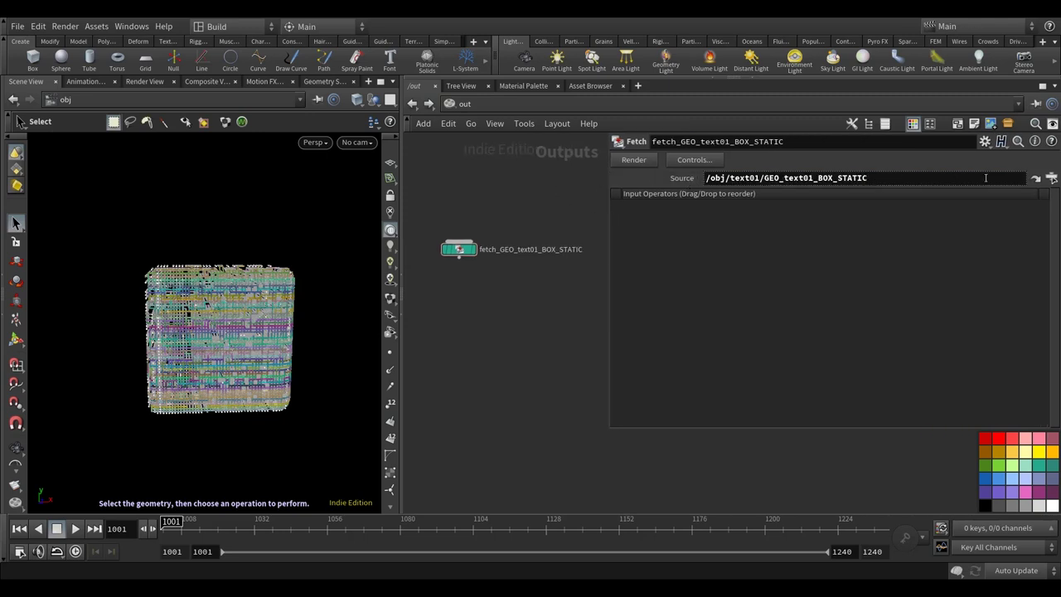
- Follow the Fetch node's Source reference to its target node, and return to the out network
click(1035, 178)
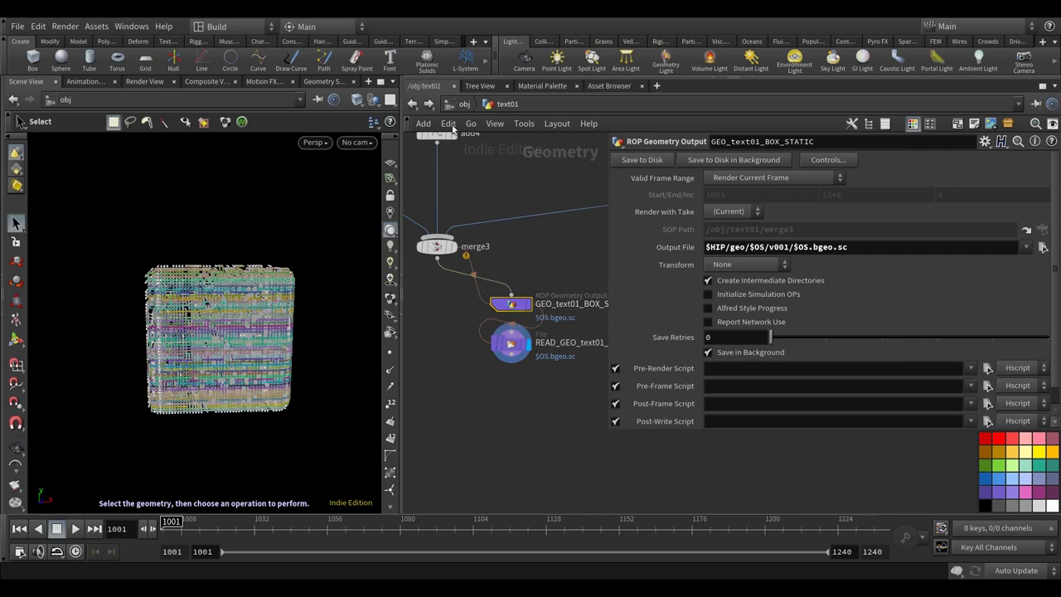
click(413, 104)
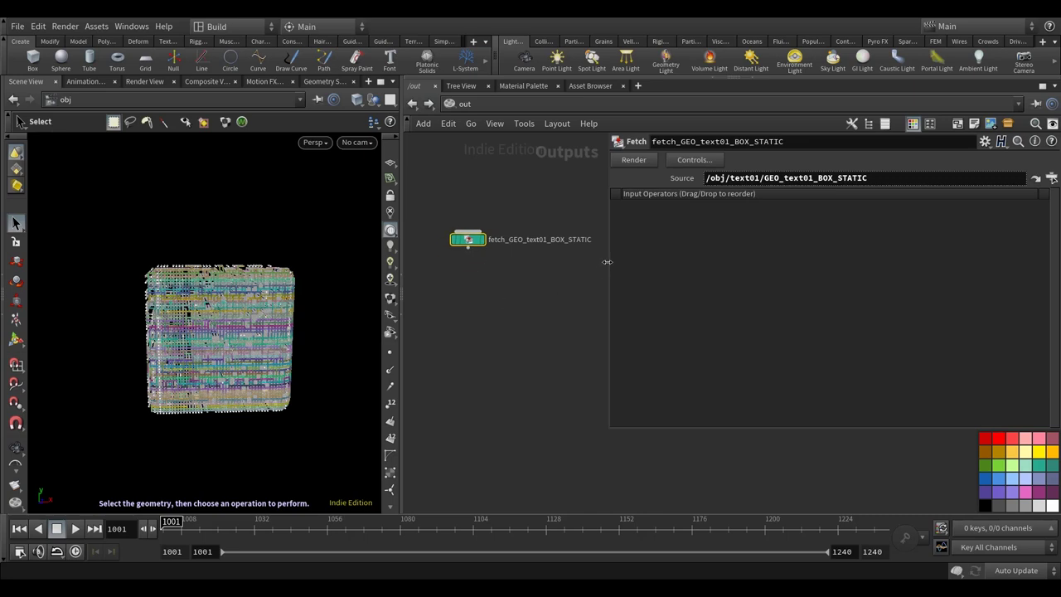
drag(607, 262, 625, 260)
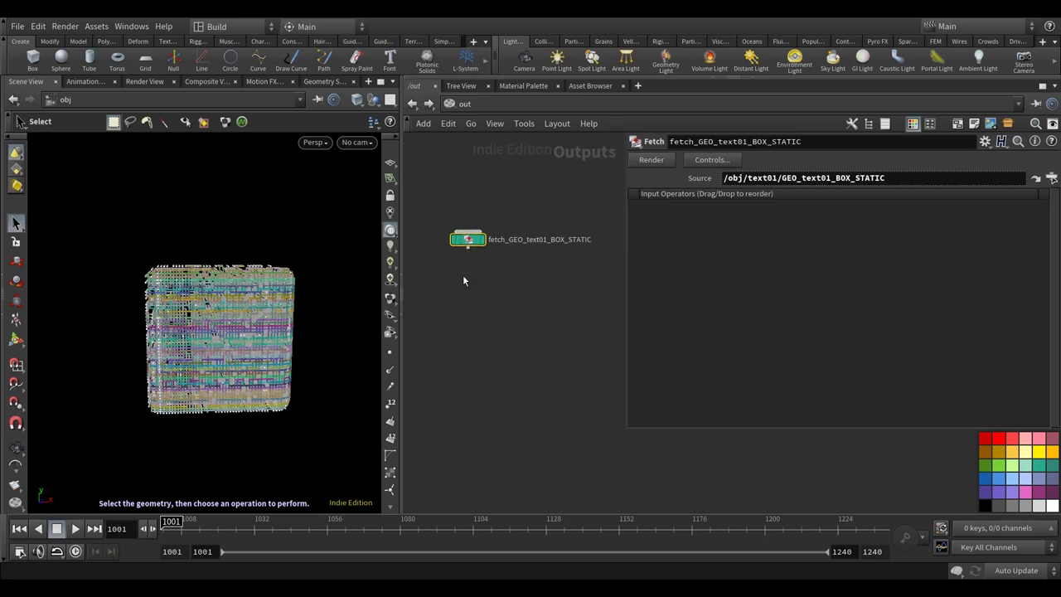
middle_drag(467, 329, 476, 329)
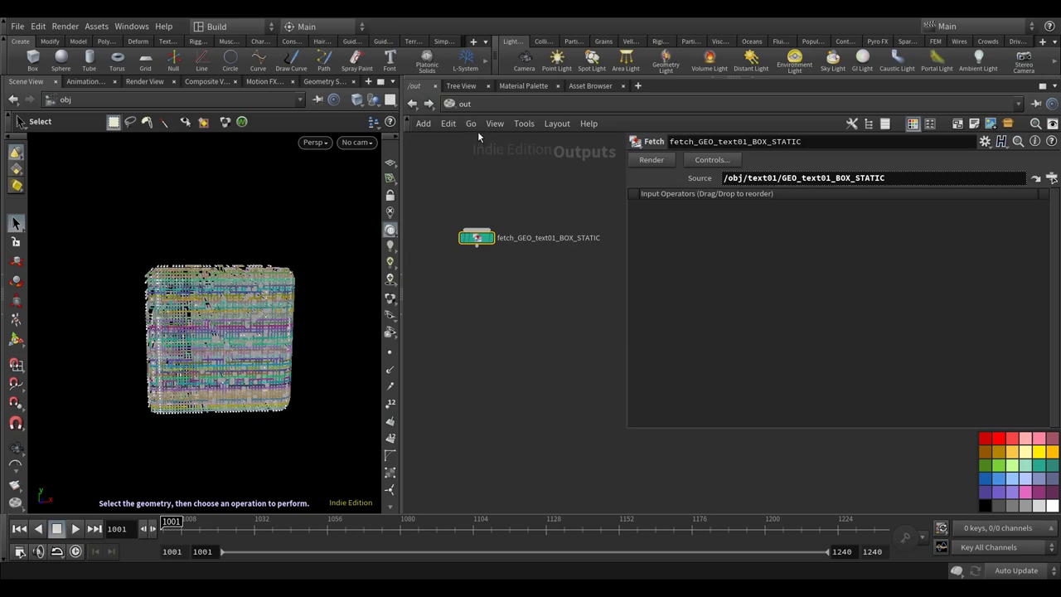
- Return to the text01 network and add a displayed Color node connected to READ_GEO_text01_BOX_STATIC
click(412, 103)
double_click(531, 258)
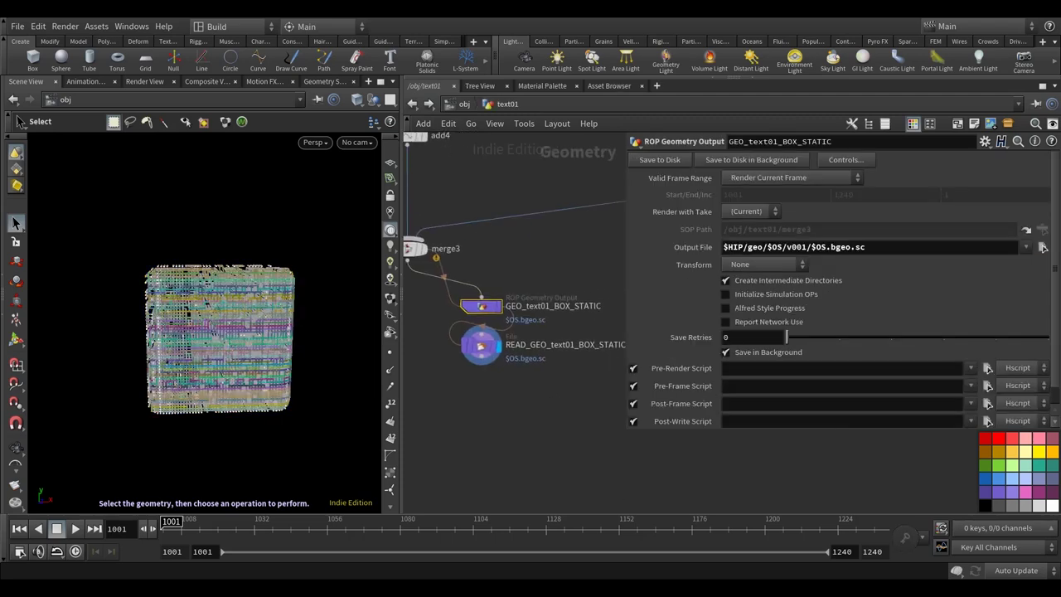
middle_drag(485, 409, 519, 395)
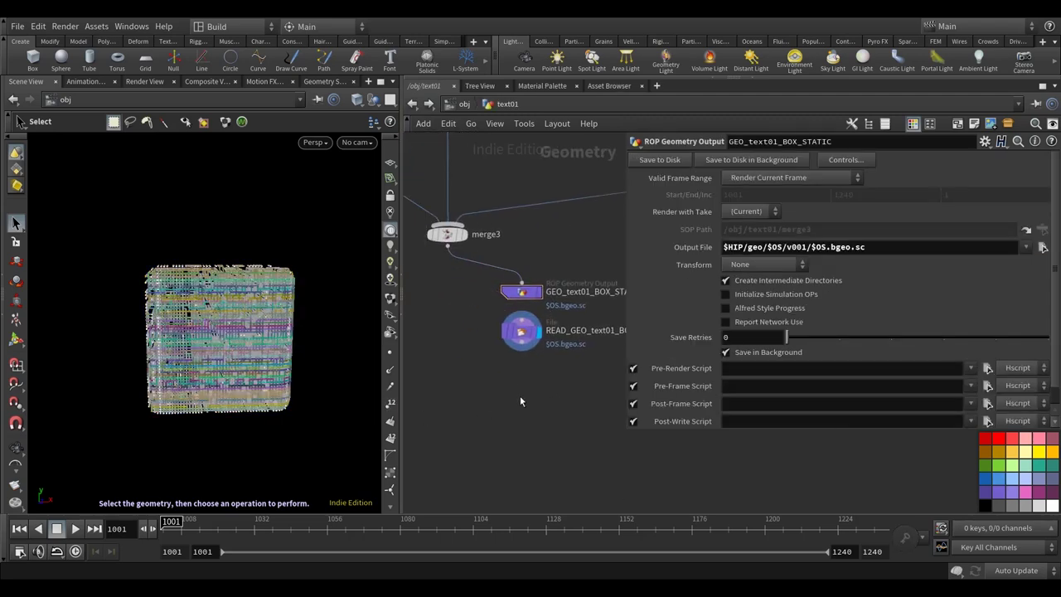
click(519, 332)
key(Tab)
text(color)
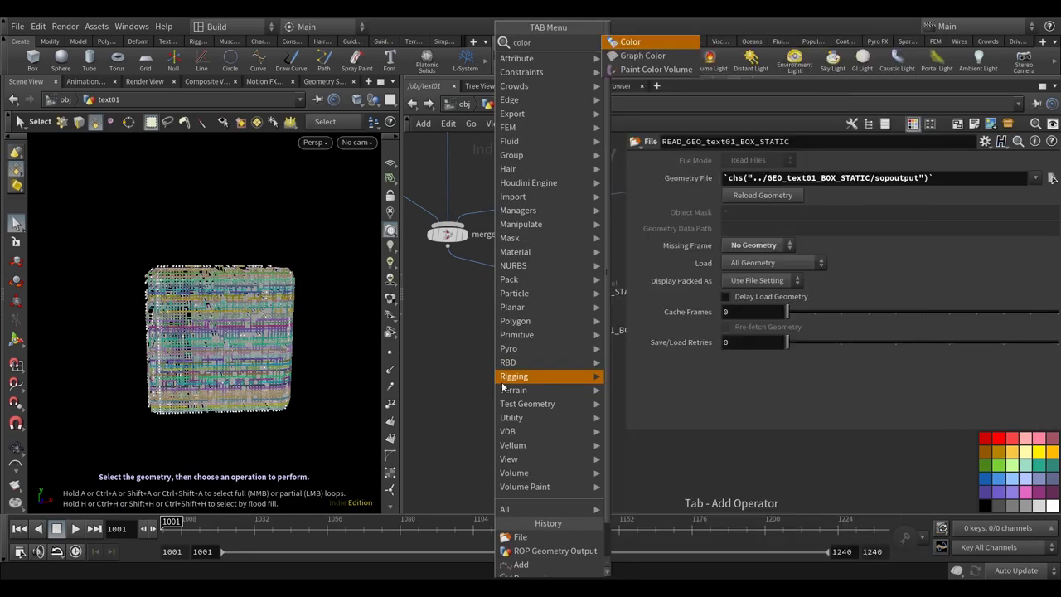
key(Return)
click(484, 401)
click(522, 346)
click(487, 410)
drag(488, 392, 475, 389)
key(Escape)
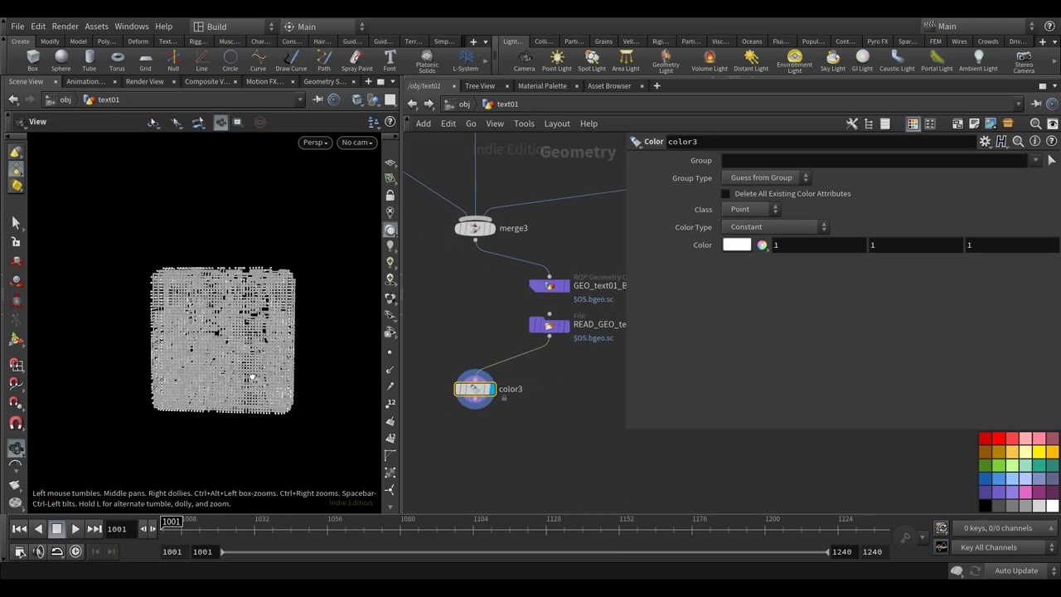
key(s)
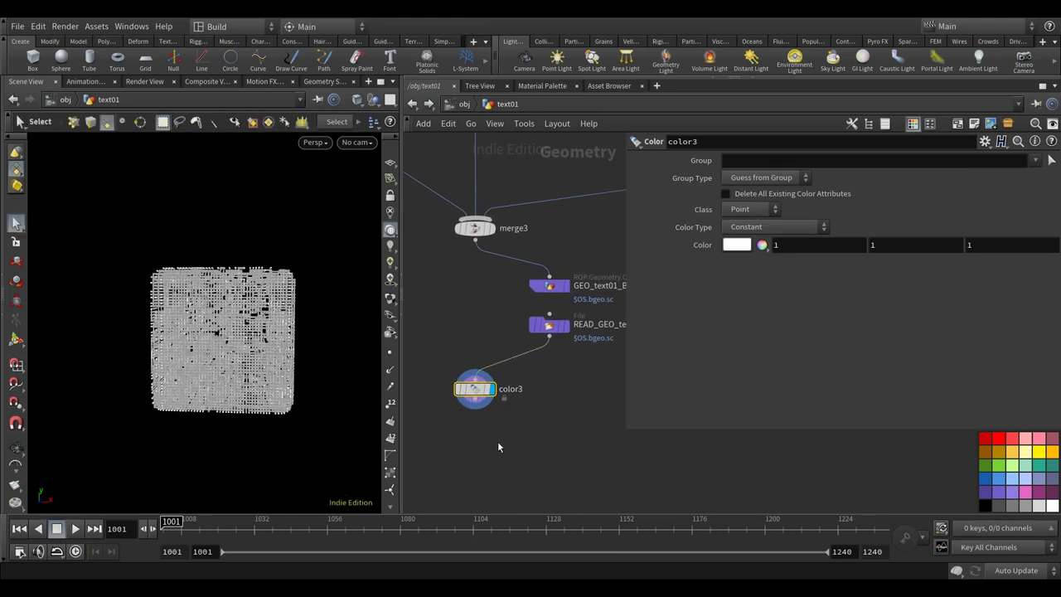
- Add a VDB from Particles node below color3
middle_drag(494, 448, 497, 419)
key(Tab)
text(vdbf)
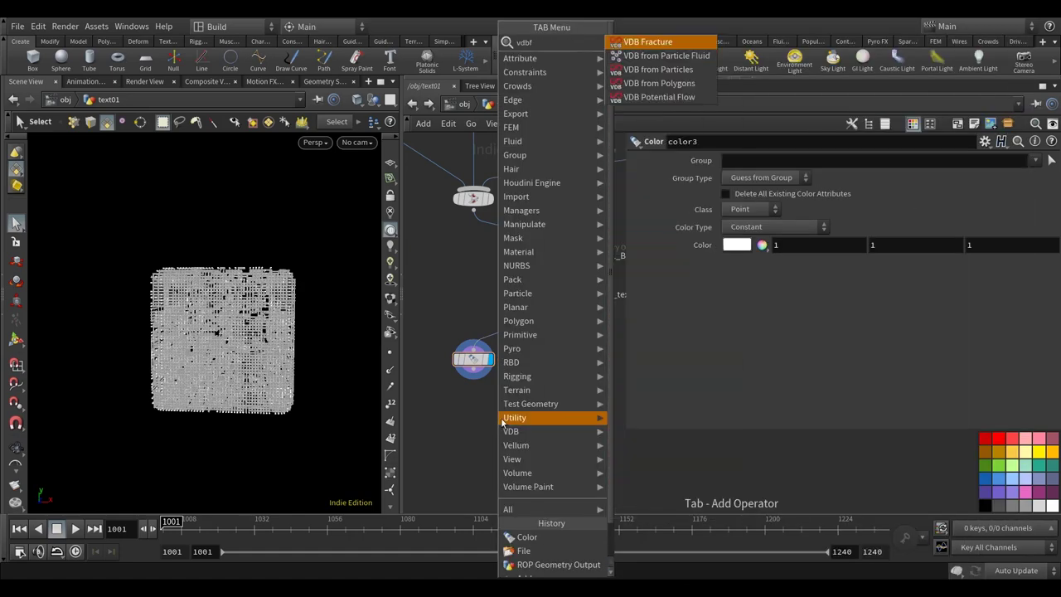
click(658, 70)
click(507, 426)
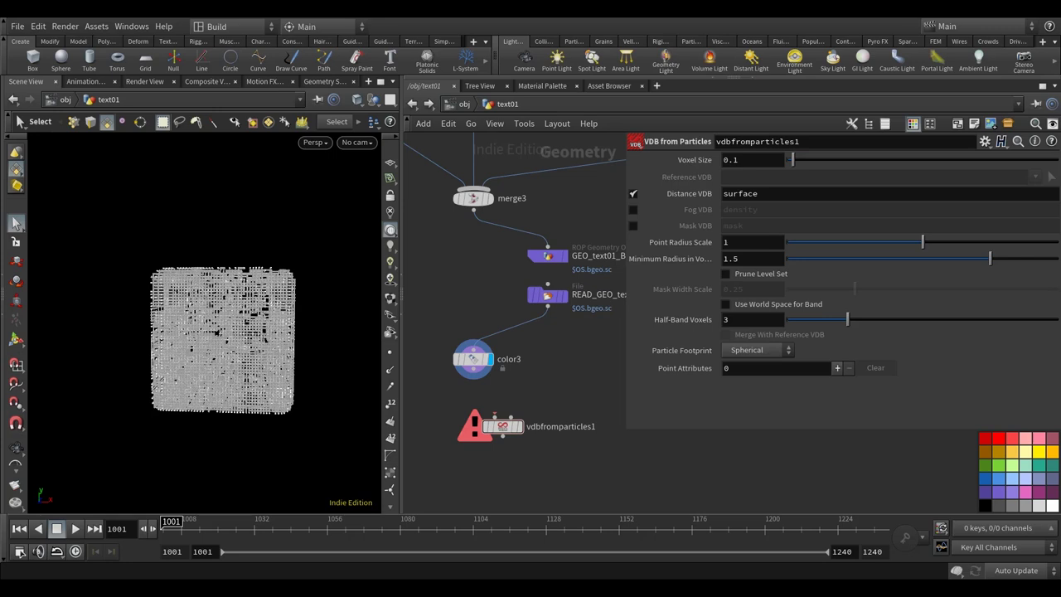
- Link the Voxel Size of vdbfromparticles1 to the vdbfrompolygons3 Voxel Size by relative reference
key(h)
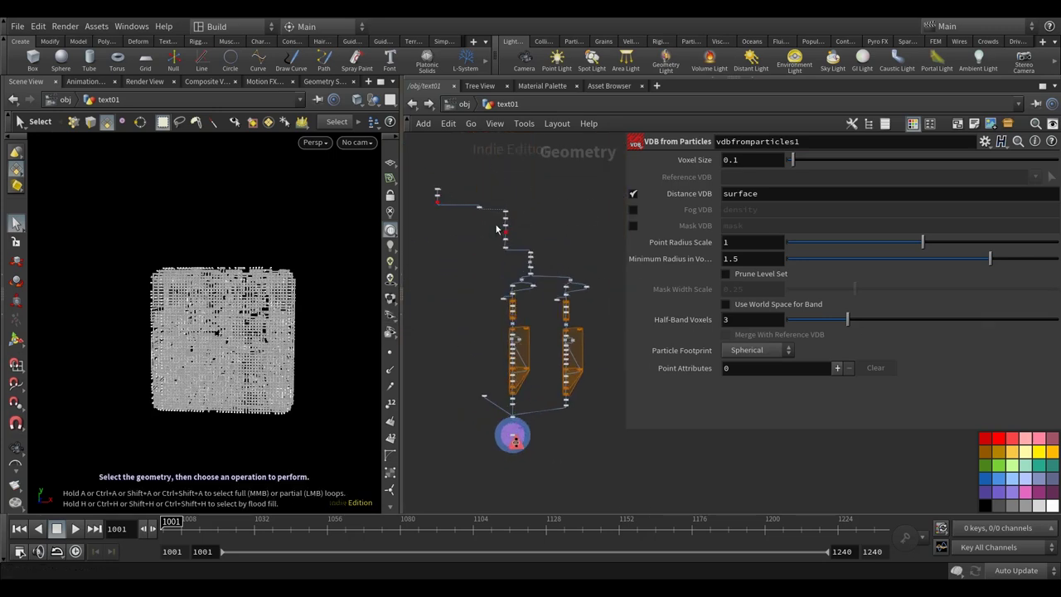
scroll(498, 229, up, 5)
click(502, 295)
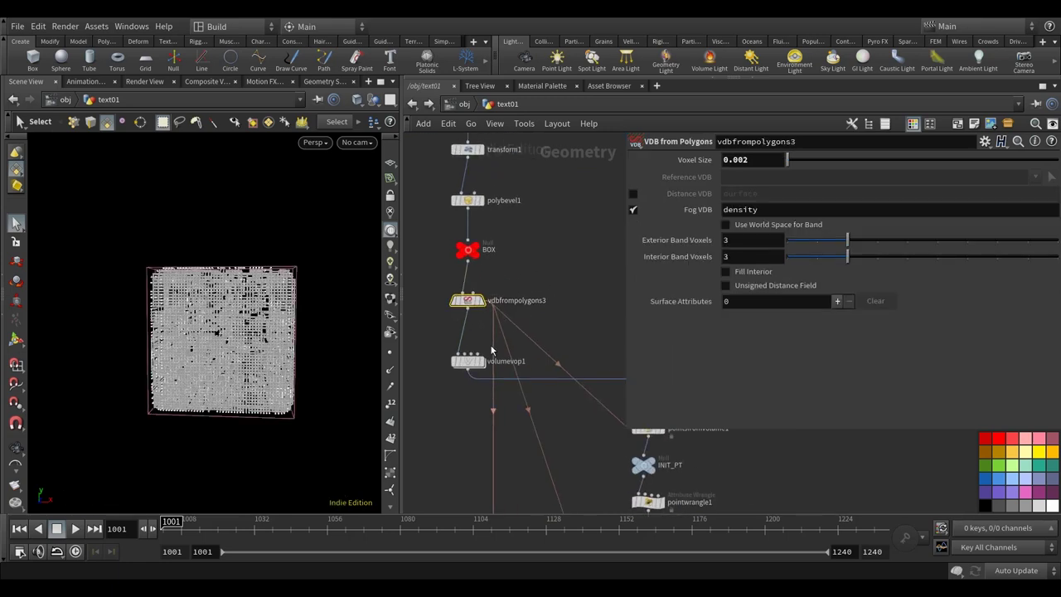
right_click(697, 159)
click(728, 250)
scroll(539, 497, down, 3)
middle_drag(539, 497, 543, 267)
scroll(542, 266, up, 4)
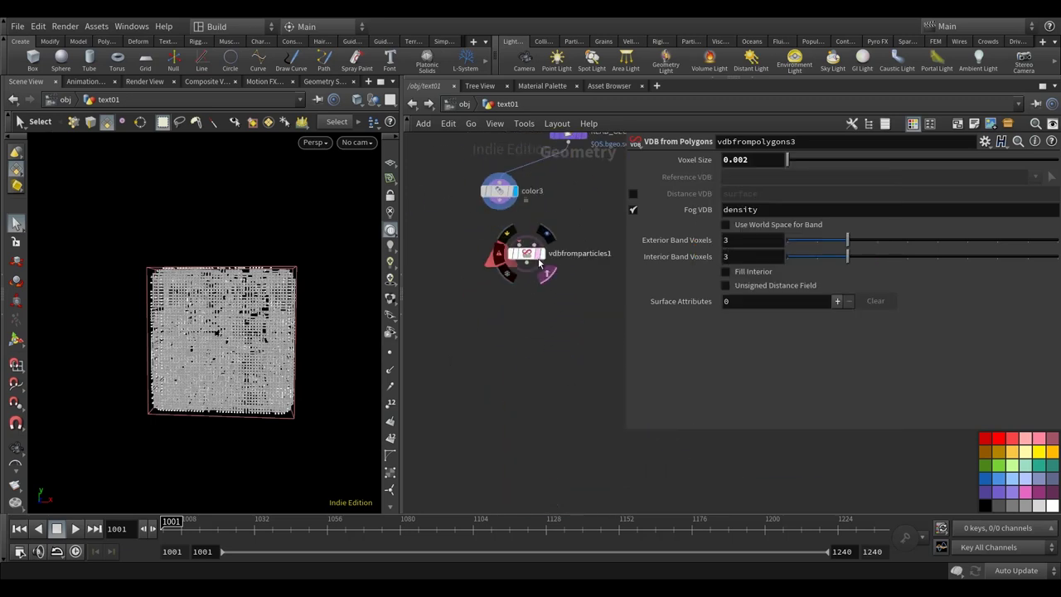
click(530, 269)
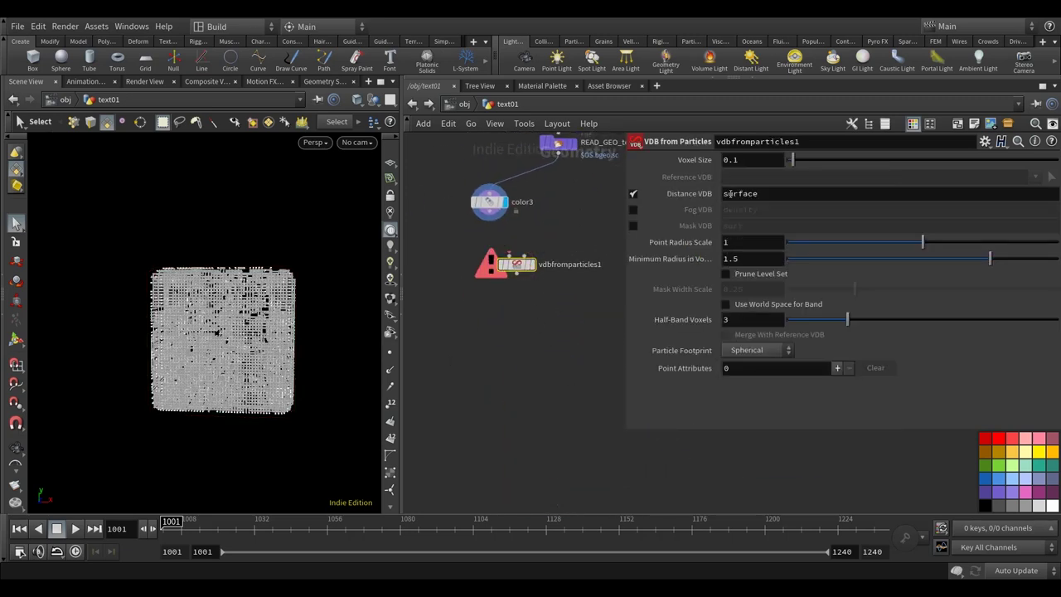
right_click(693, 160)
click(736, 292)
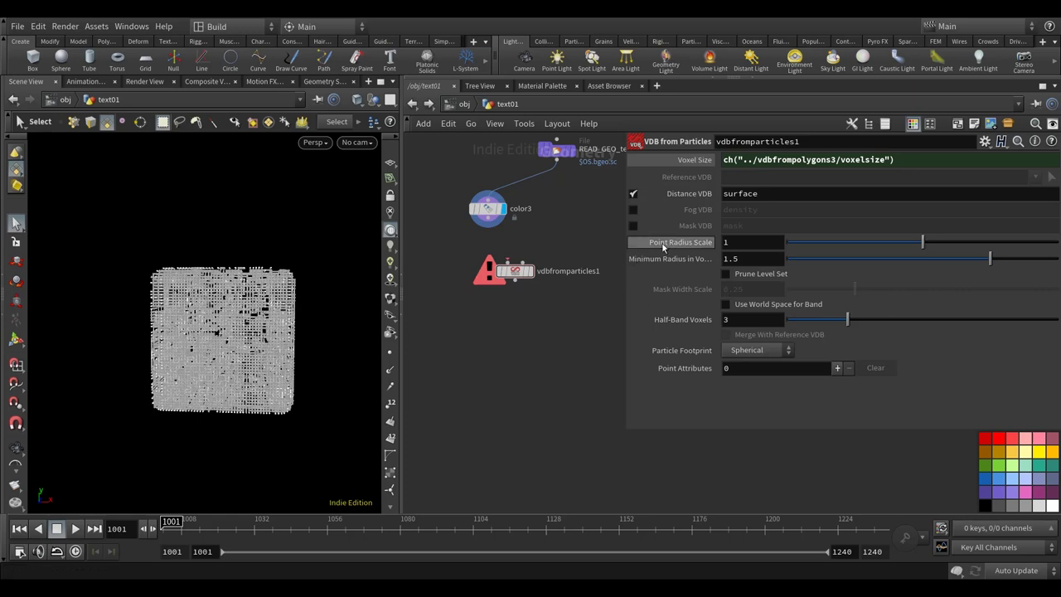
- Set the Point Radius Scale of vdbfromparticles1 to 2*ch("voxelsize") and save the scene
right_click(685, 161)
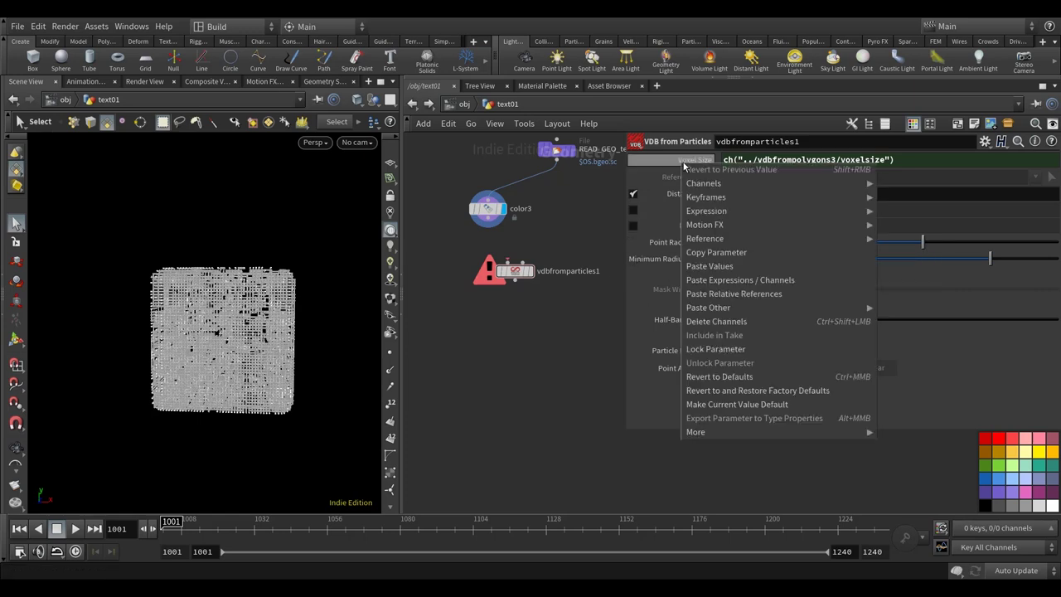
click(729, 252)
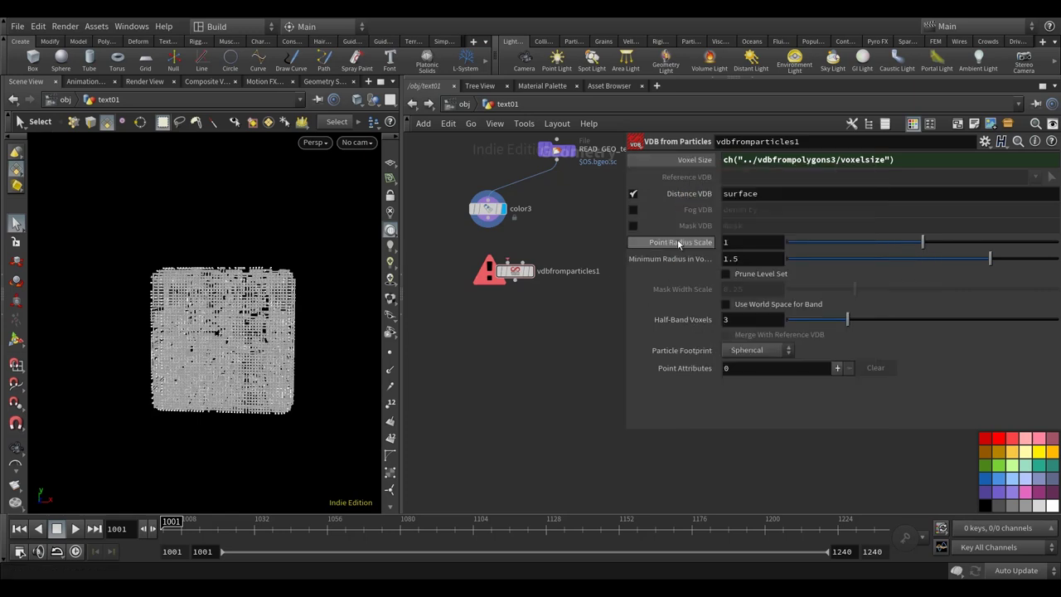
right_click(678, 240)
click(729, 371)
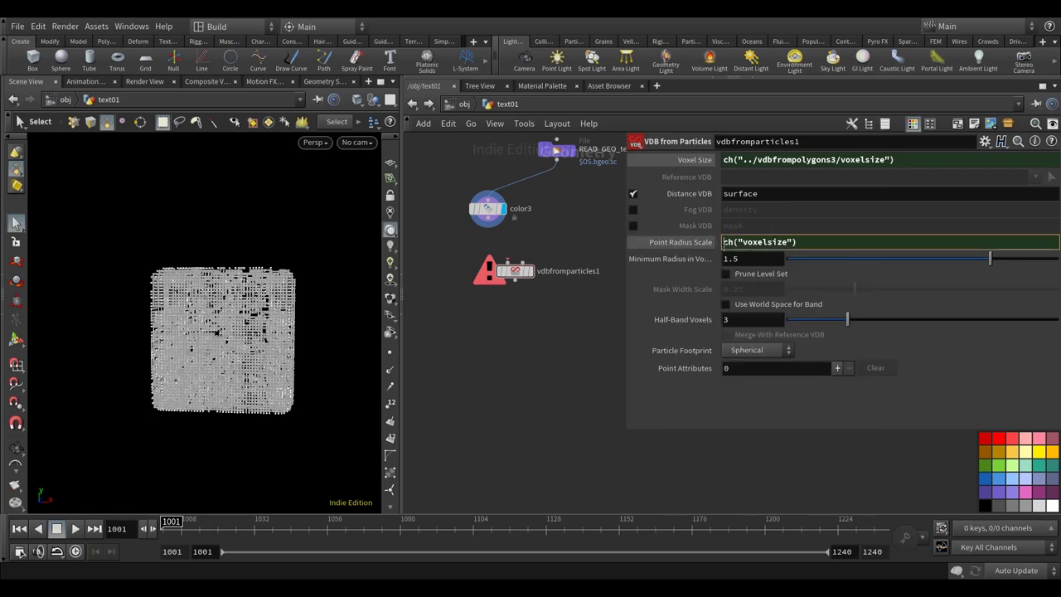
text(*)
key(Return)
key(ctrl+s)
middle_drag(561, 339, 561, 358)
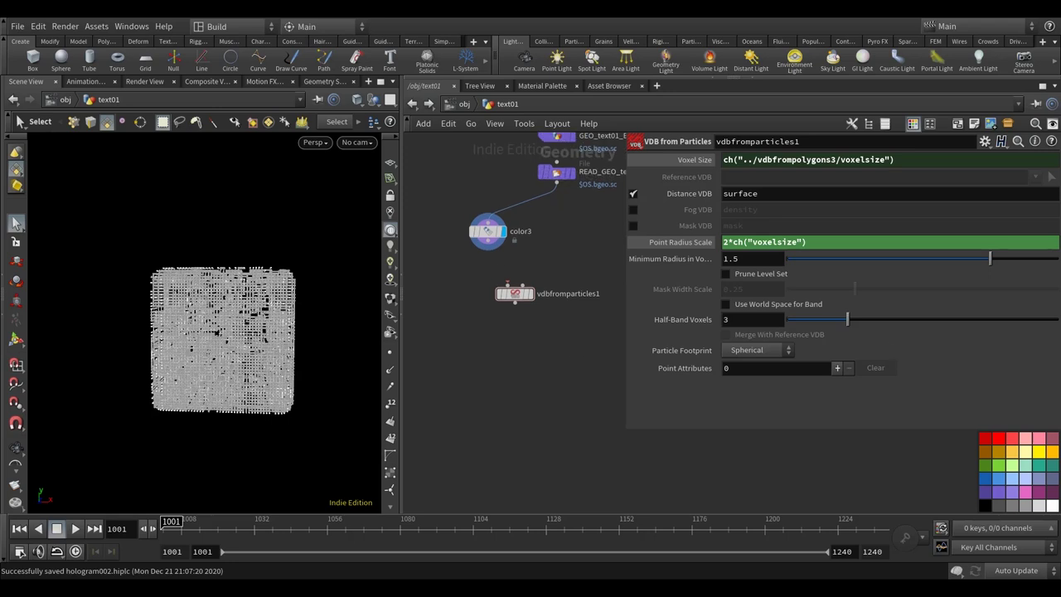
- Connect color3 to the first input of vdbfromparticles1, display the VDB node and widen the viewport
click(488, 247)
drag(514, 297, 500, 299)
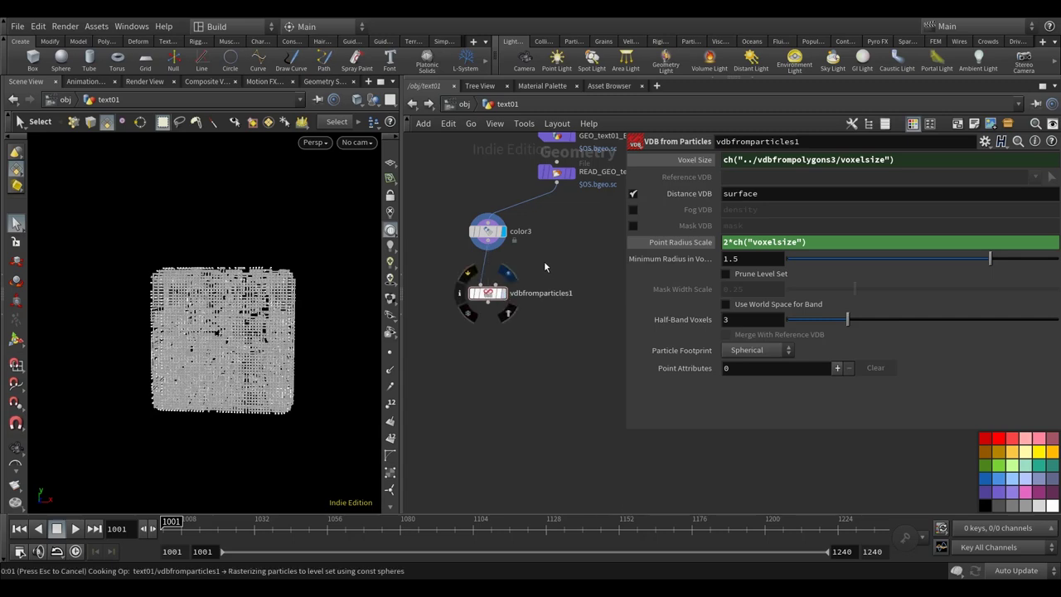
drag(402, 472, 421, 472)
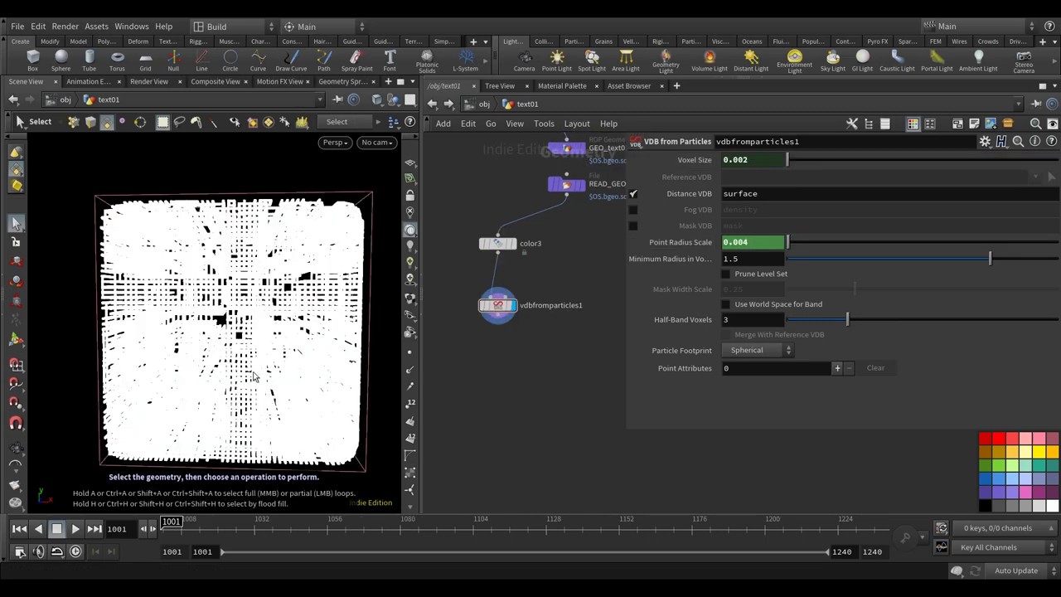
- Switch the vdbfromparticles1 output from Distance VDB to Fog VDB
click(633, 194)
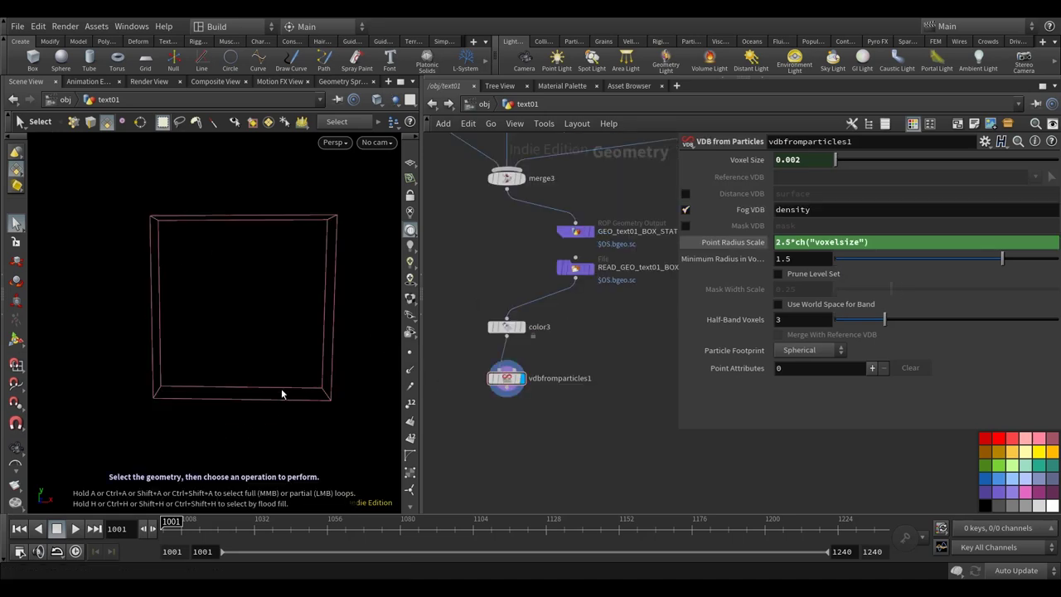
key(Escape)
scroll(245, 365, up, 2)
drag(278, 377, 292, 384)
key(s)
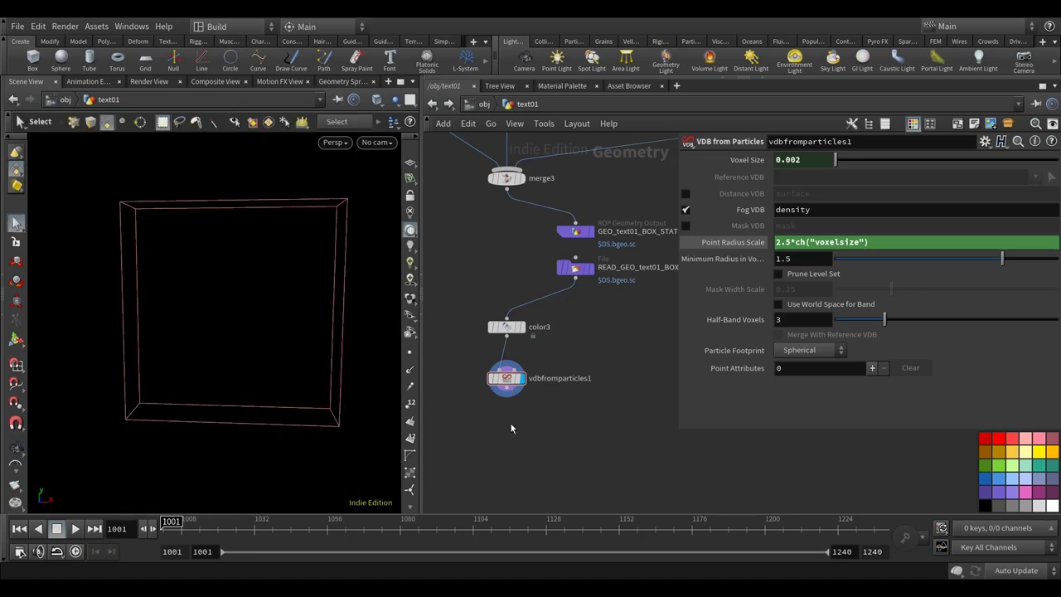
key(Tab)
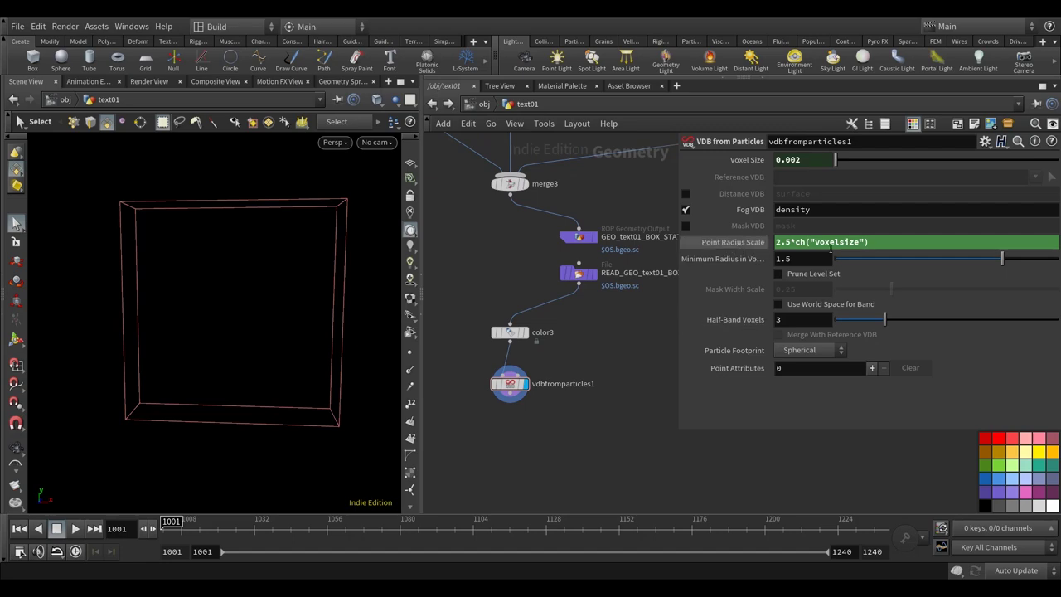
key(Tab)
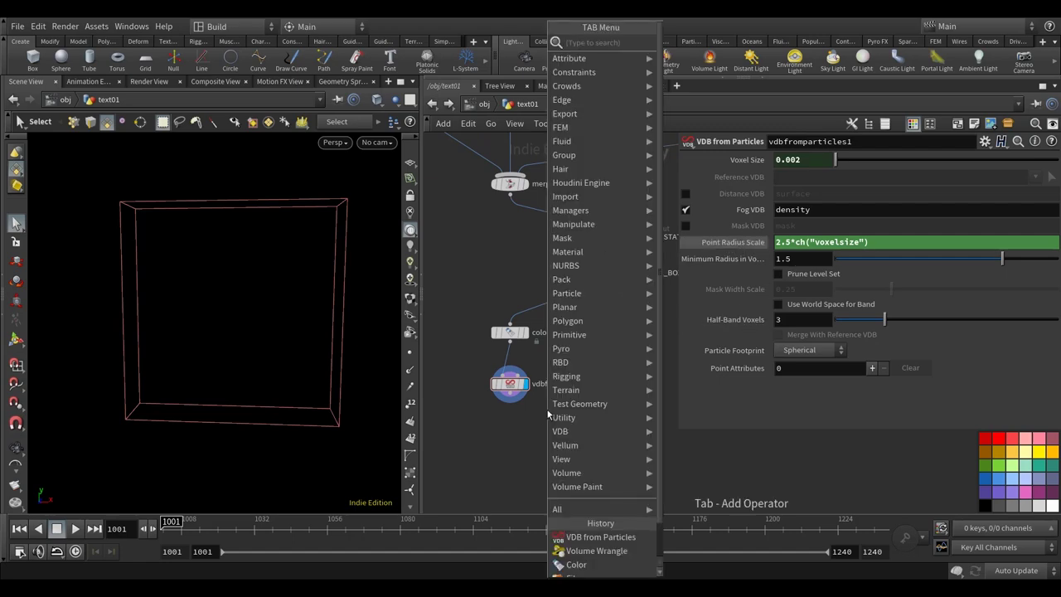
text(volume)
click(710, 49)
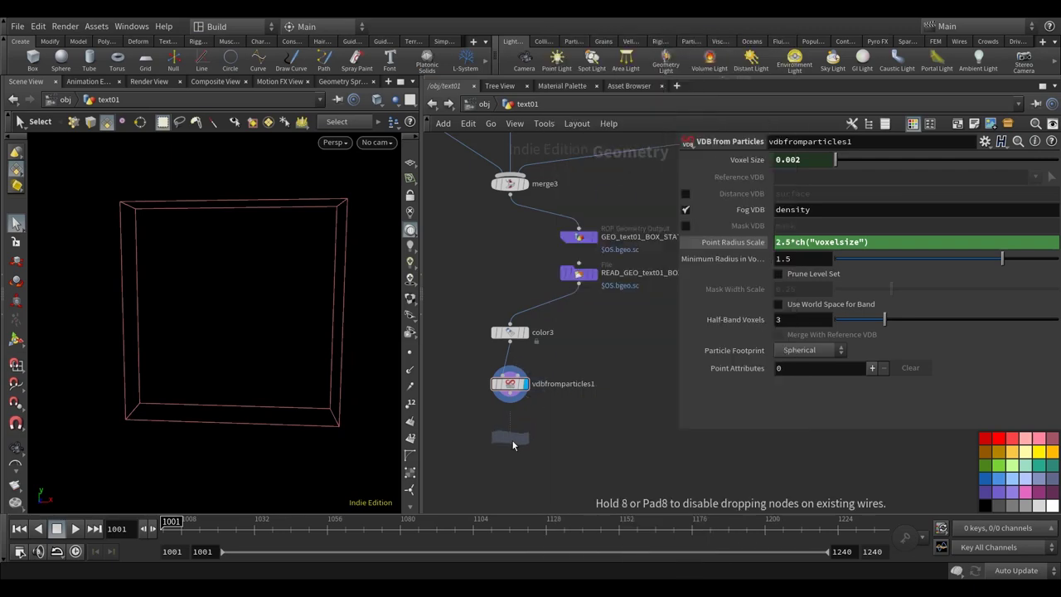
click(512, 436)
click(740, 281)
text(@density *= 5;)
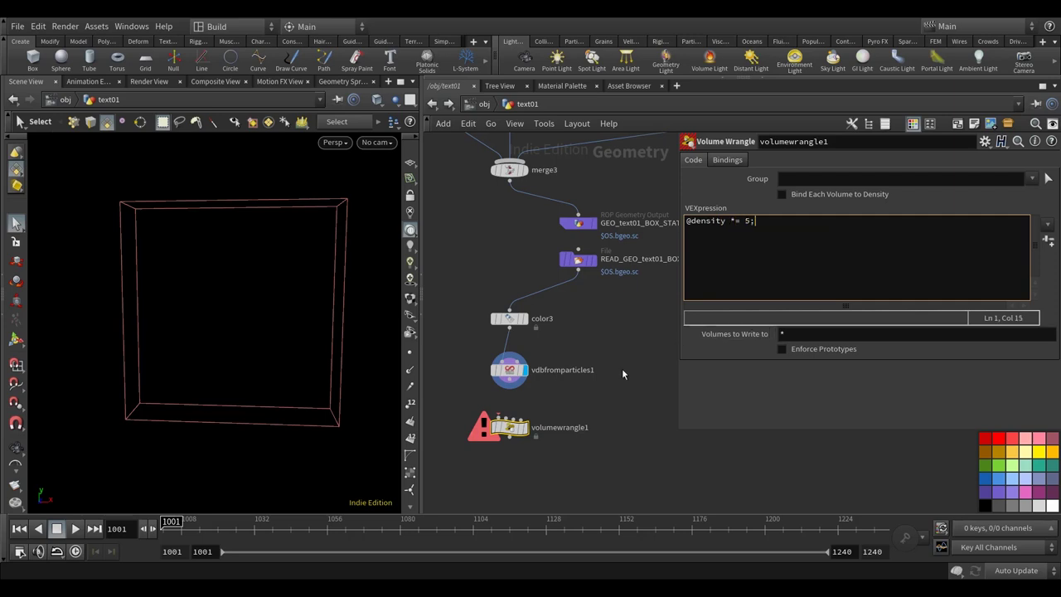
- Connect vdbfromparticles1 to the first input of volumewrangle1 and display the wrangle
click(509, 385)
click(509, 420)
middle_drag(532, 433, 546, 405)
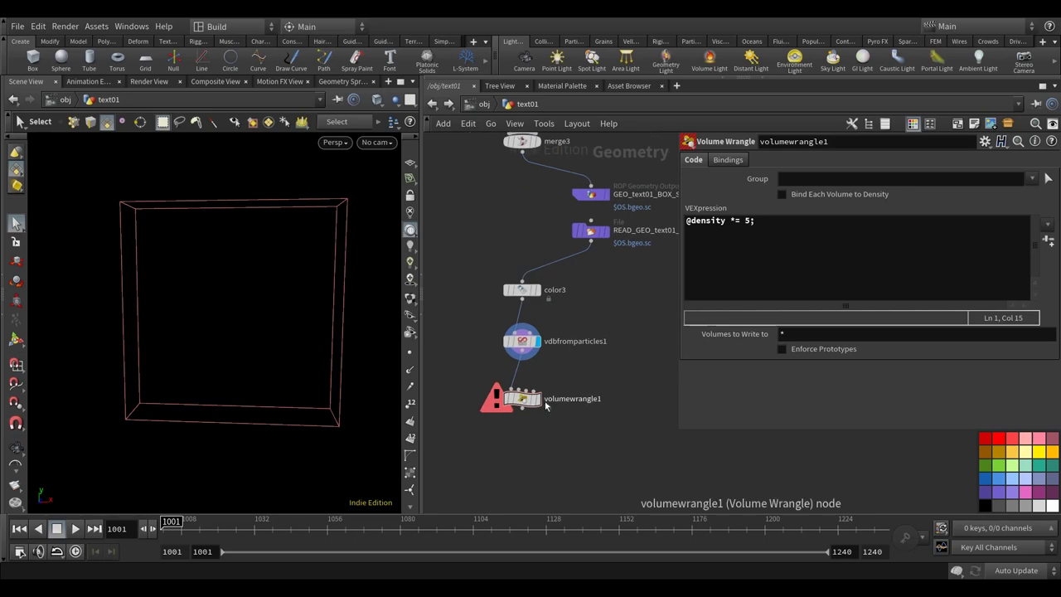
click(536, 399)
- Examine the density-multiplied fog volume in the viewport from several angles and distances
key(Escape)
mouse_move(315, 372)
mouse_down()
mouse_move(350, 373)
mouse_move(322, 379)
mouse_move(339, 383)
mouse_up()
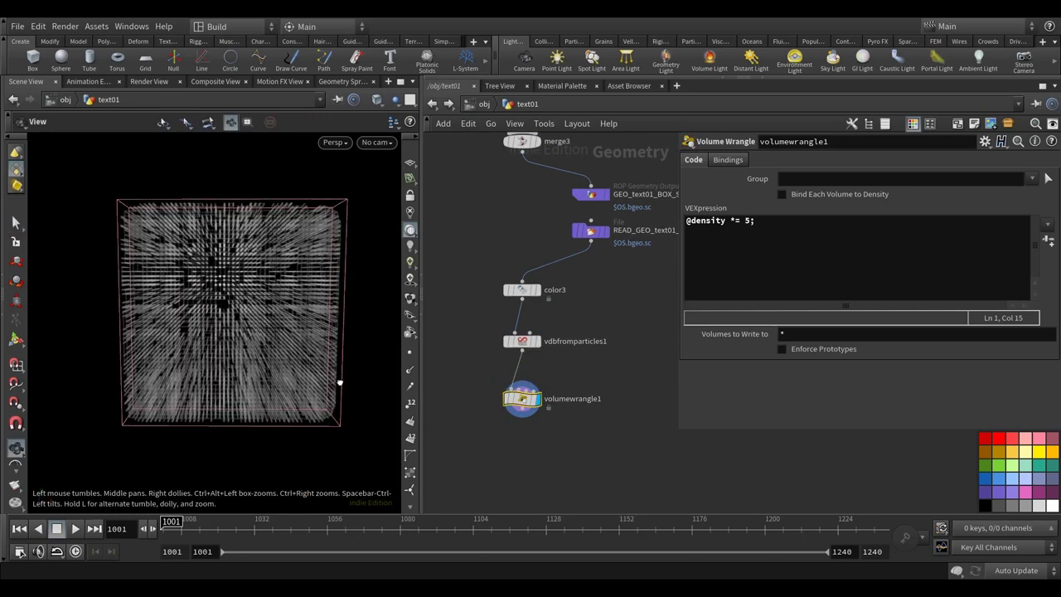
scroll(206, 349, down, 3)
drag(207, 348, 229, 381)
scroll(223, 351, up, 3)
key(s)
key(Escape)
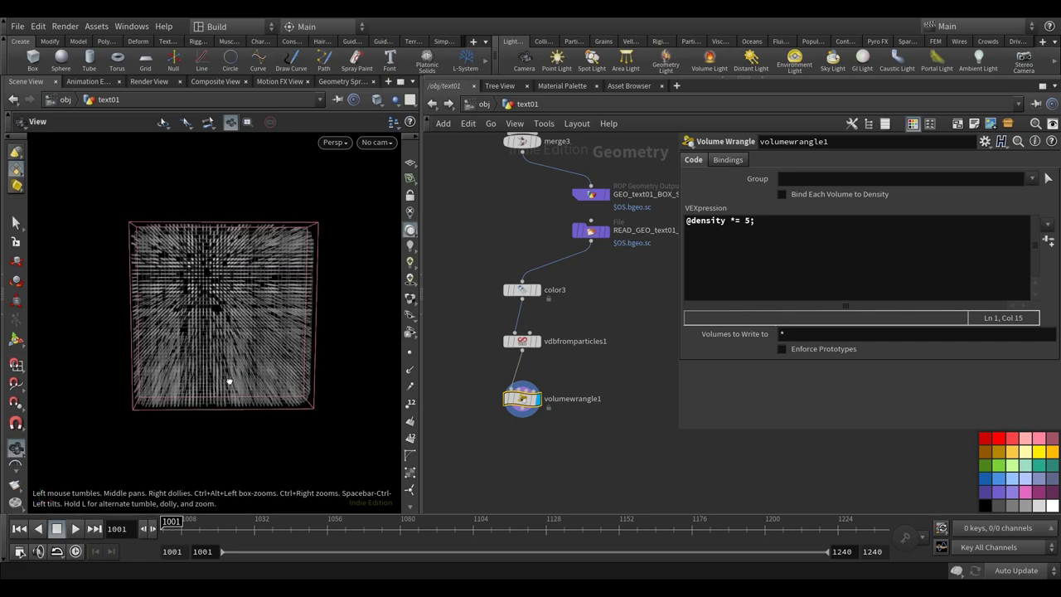
key(s)
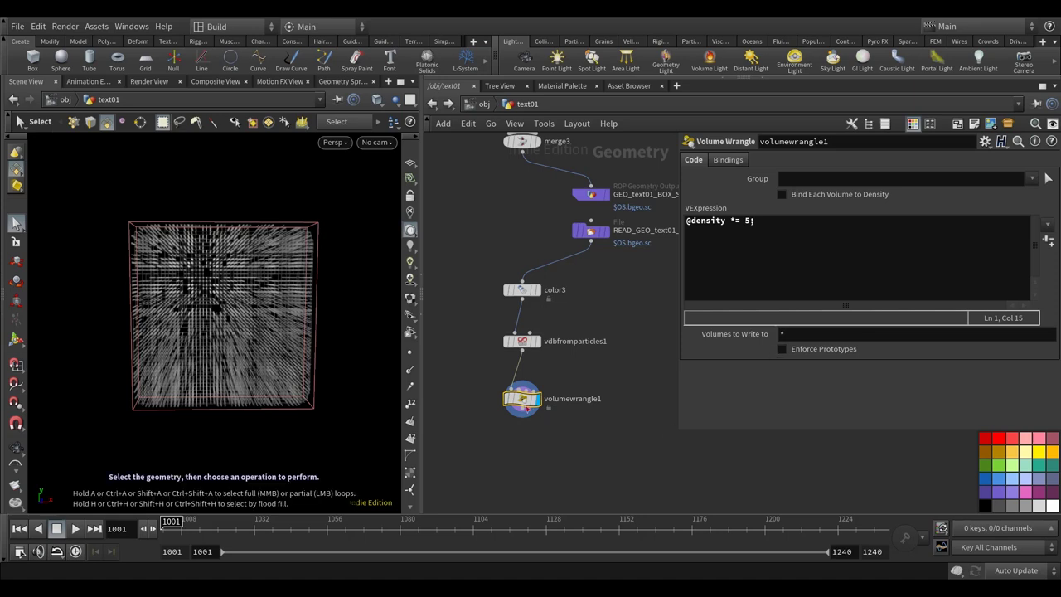
key(Escape)
drag(262, 373, 268, 248)
key(s)
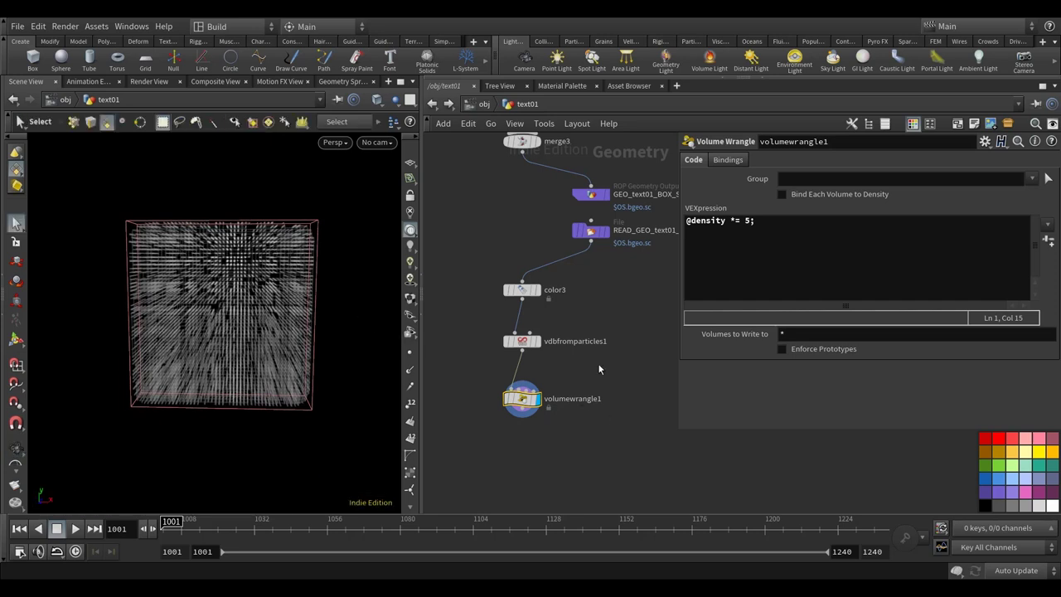
- Delete the volumewrangle1 node below vdbfromparticles1
middle_drag(577, 389, 582, 394)
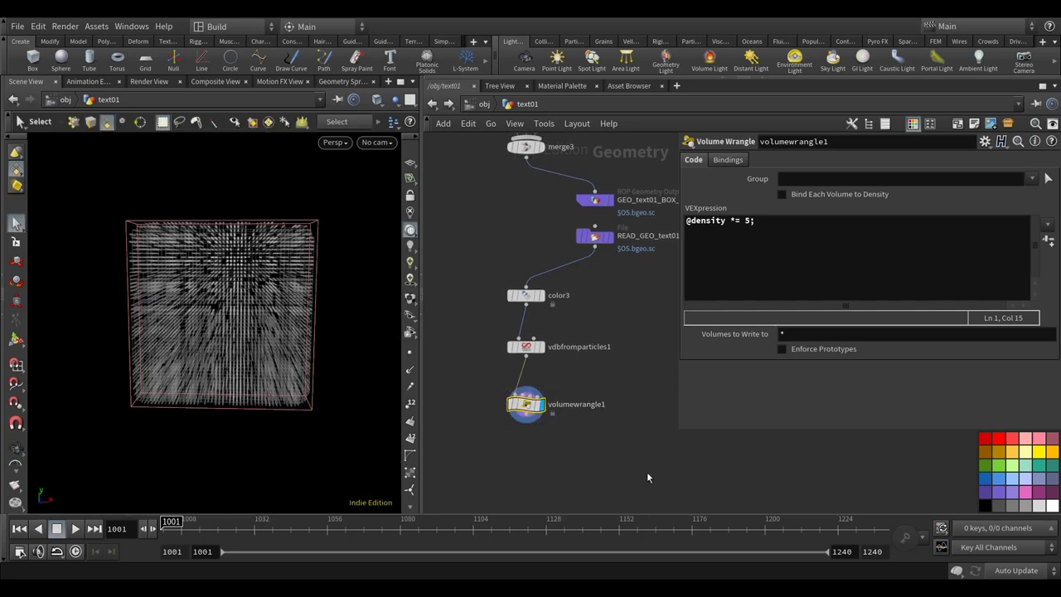
drag(528, 409, 617, 396)
key(Delete)
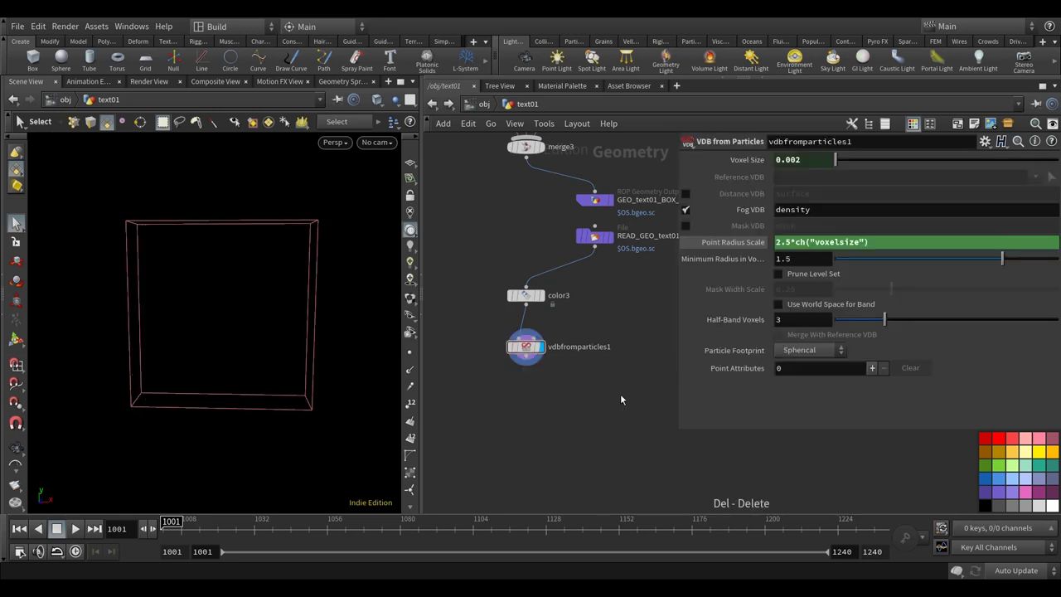
- Copy the volumevop1 node from the box chain and paste it below vdbfromparticles1
scroll(606, 388, up, 10)
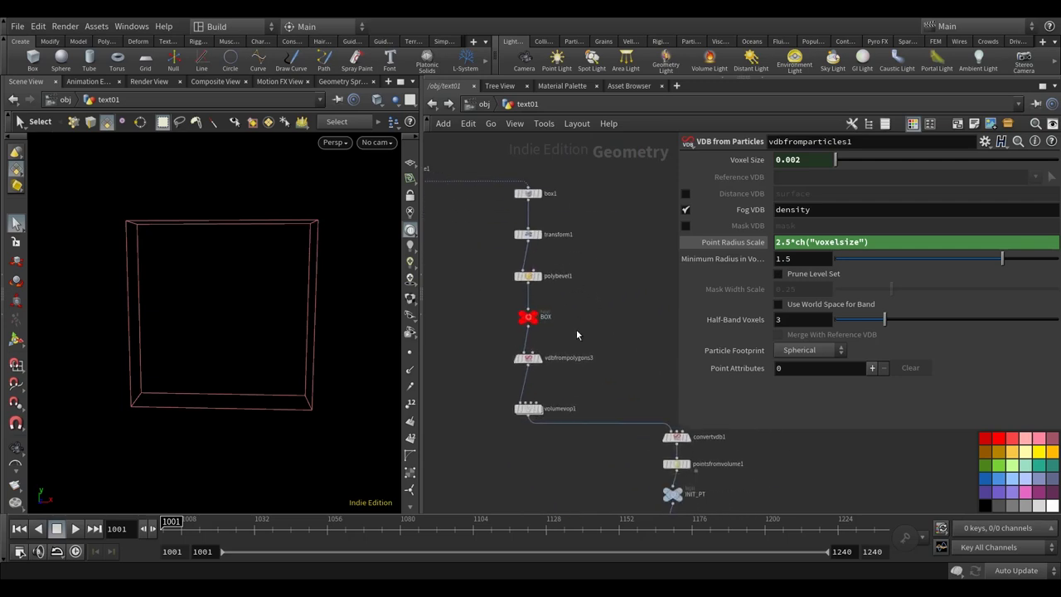
click(527, 408)
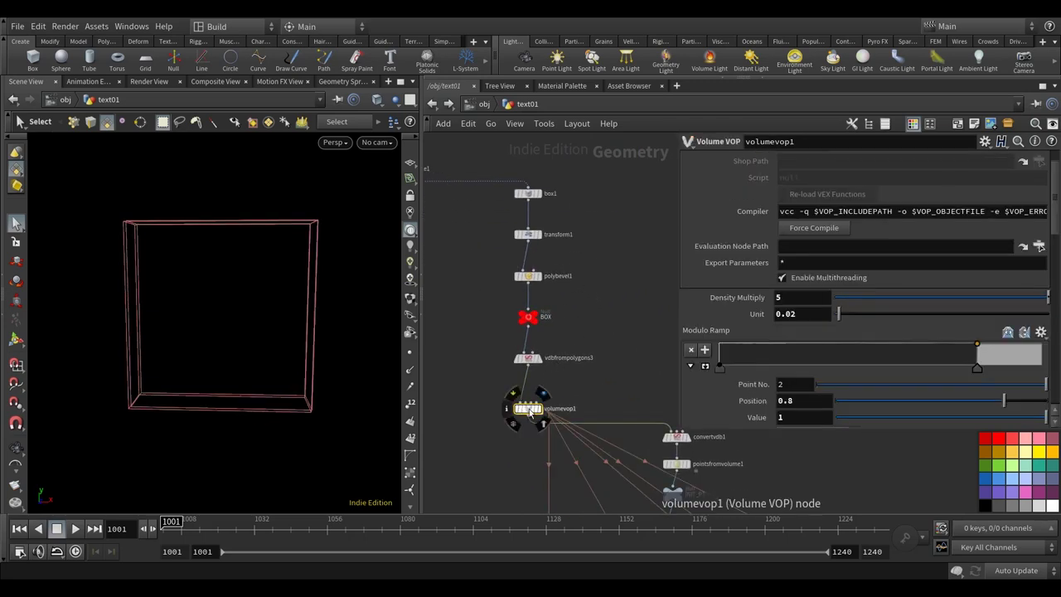
key(ctrl+c)
scroll(557, 434, down, 5)
scroll(557, 434, up, 10)
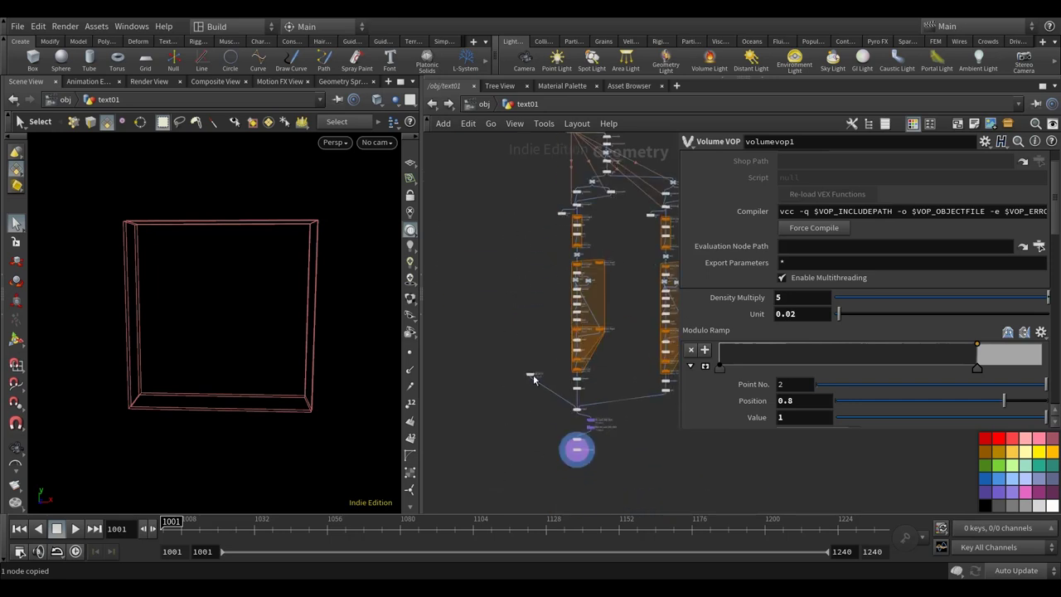
key(ctrl+v)
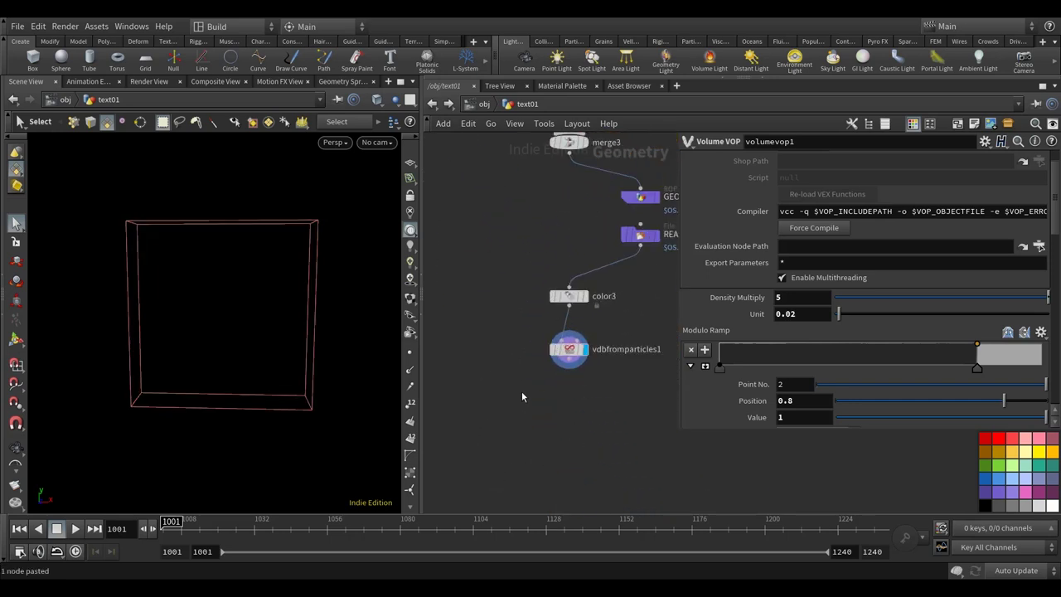
key(ctrl+v)
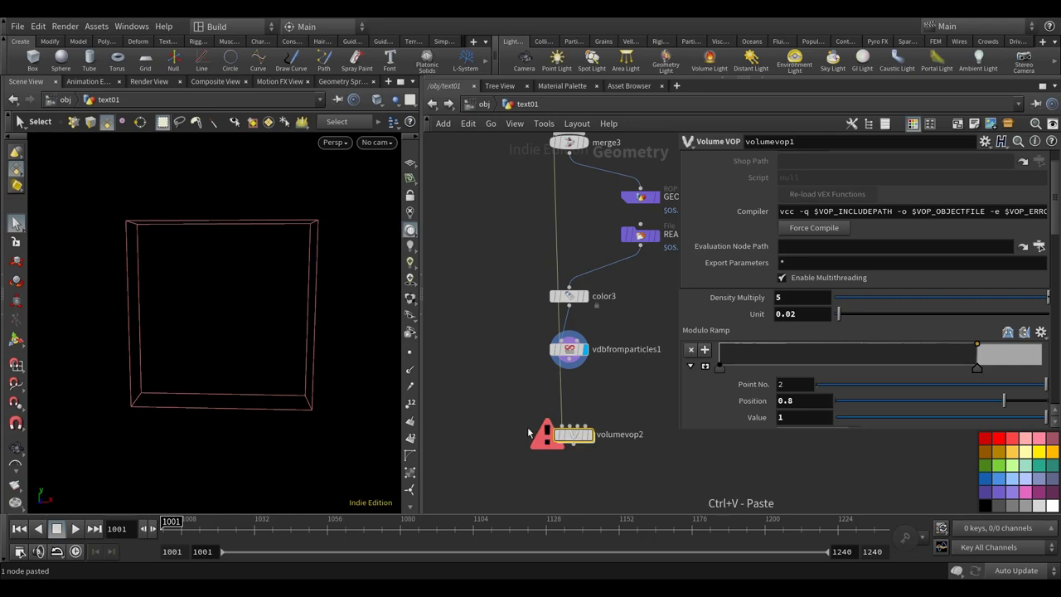
key(Escape)
middle_drag(527, 417, 490, 414)
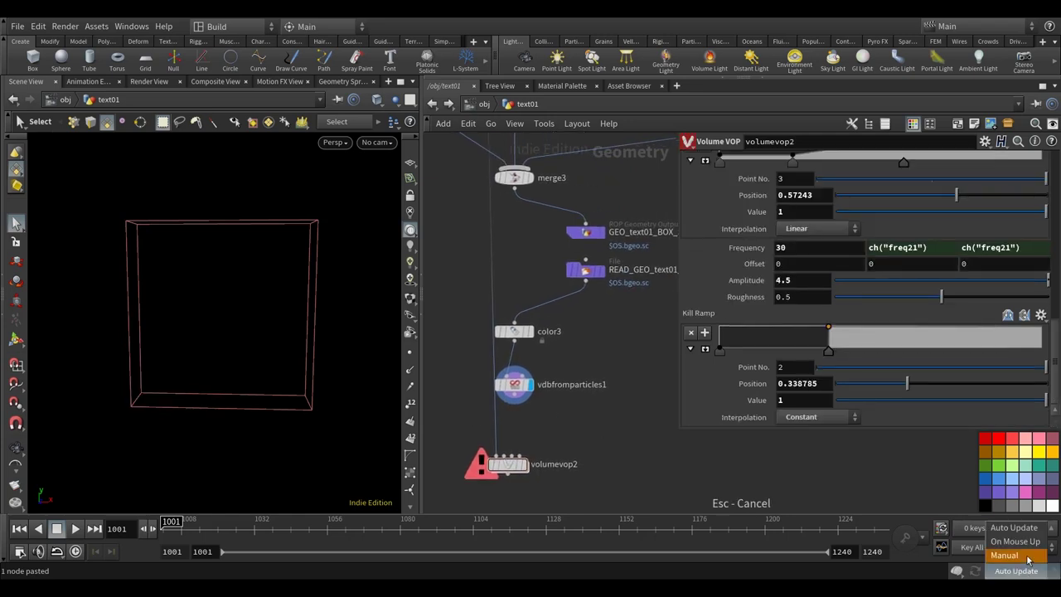
- Set the update mode to Manual and, inside volumevop2, disconnect modulo_ramp and modulo_ramp2 from multiply1
double_click(508, 464)
middle_drag(634, 425, 435, 408)
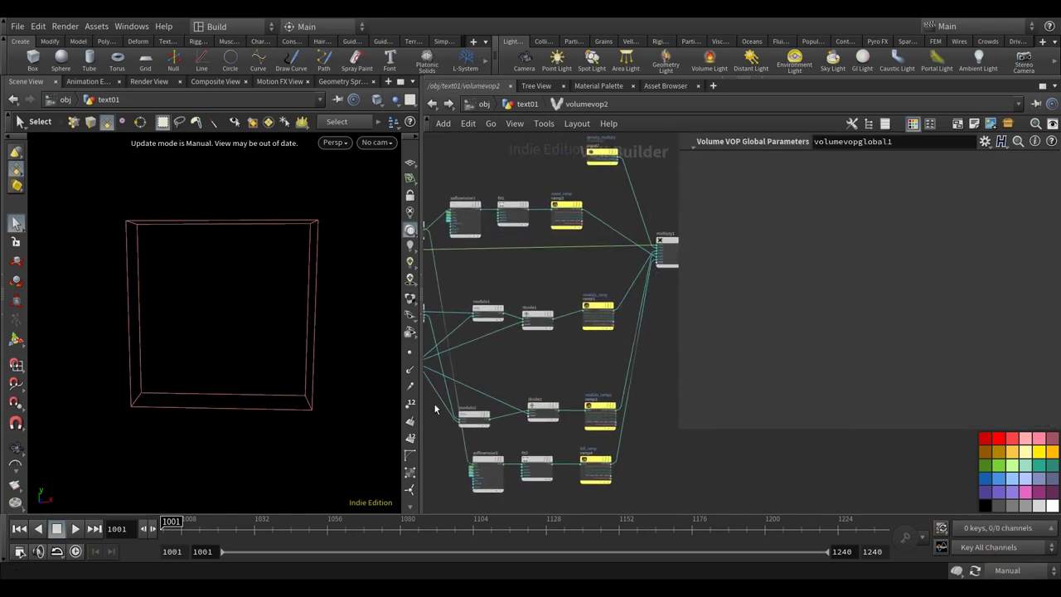
drag(676, 287, 778, 288)
scroll(611, 280, up, 5)
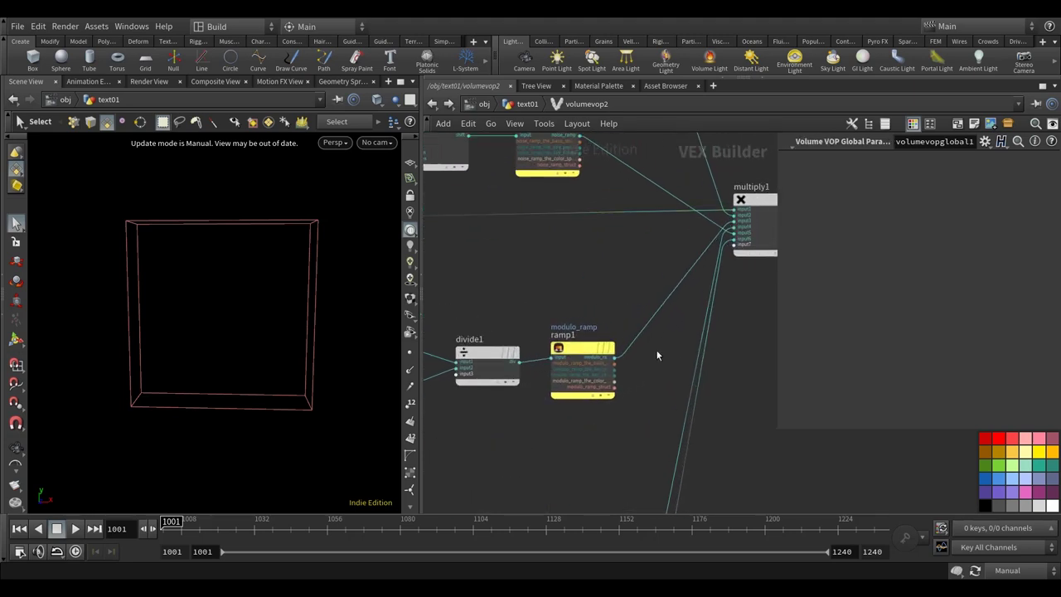
scroll(668, 360, down, 3)
scroll(620, 408, up, 3)
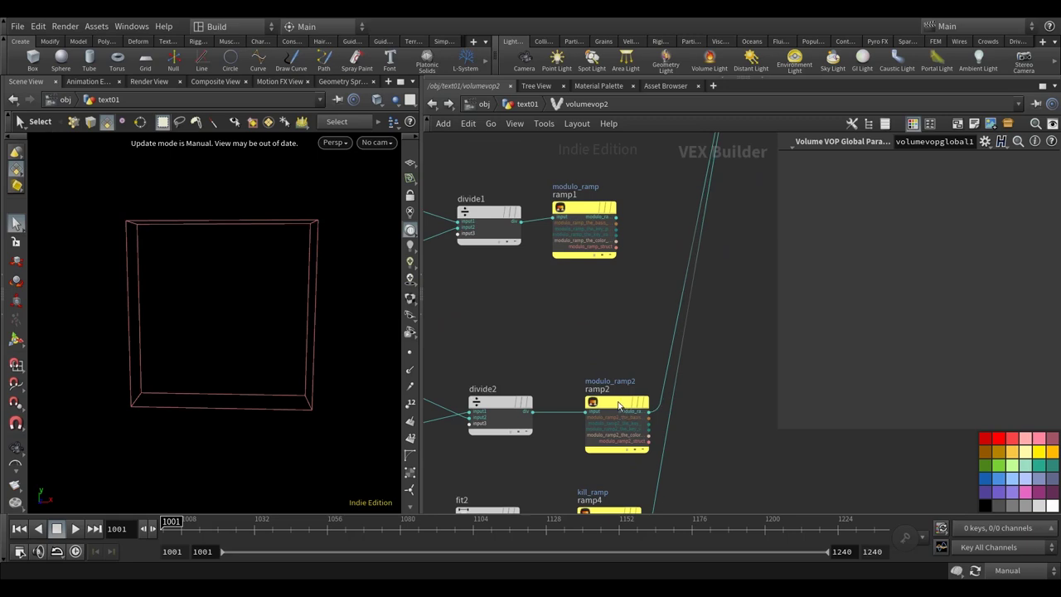
drag(620, 408, 574, 337)
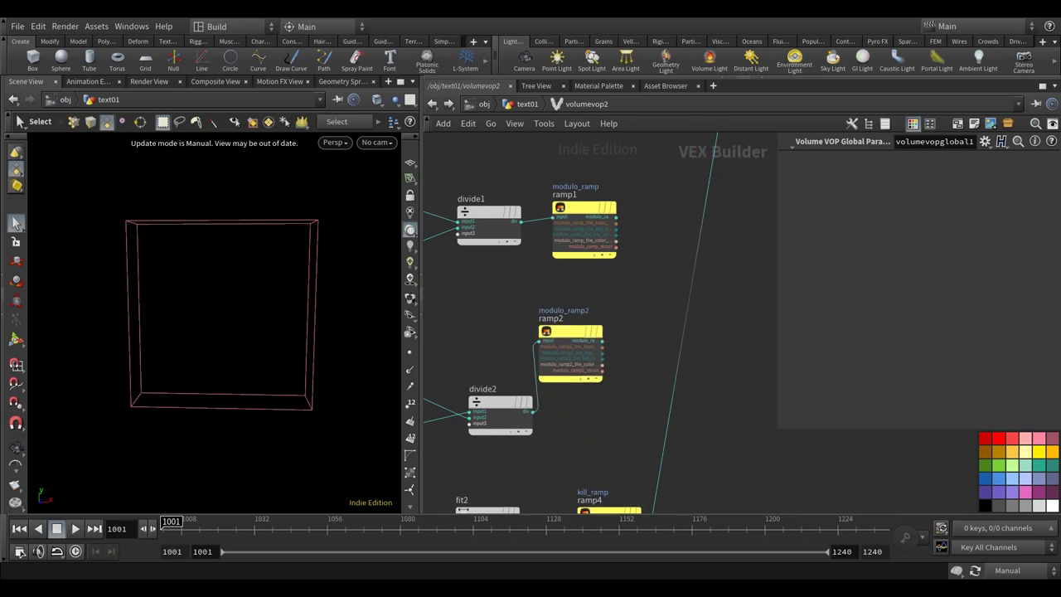
- Review the remaining node connections inside volumevop2, from the global inputs to multiply1, and return to the geometry network
scroll(705, 322, down, 5)
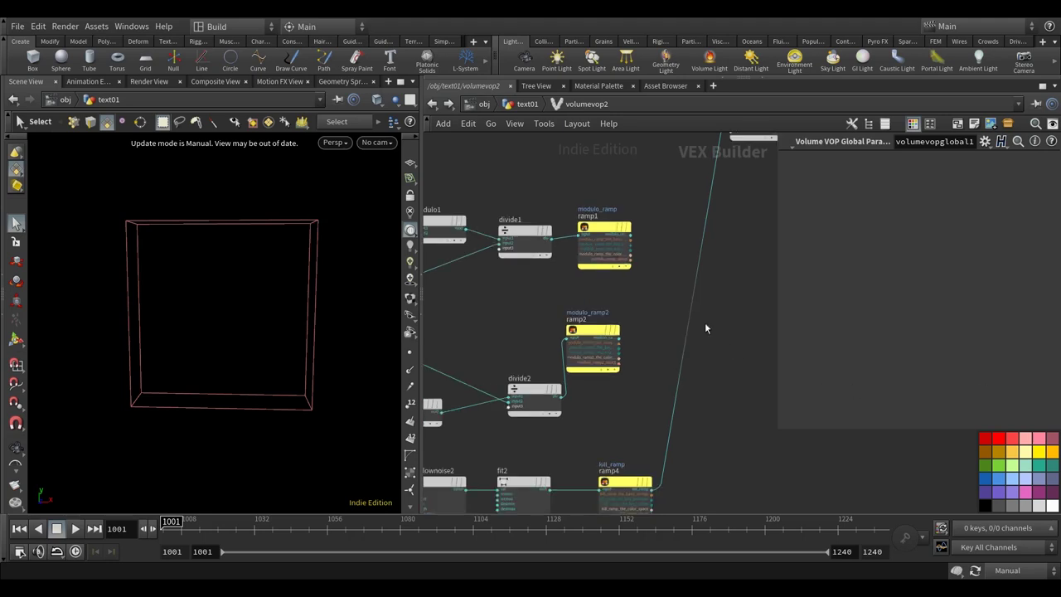
scroll(668, 257, up, 5)
scroll(577, 237, down, 5)
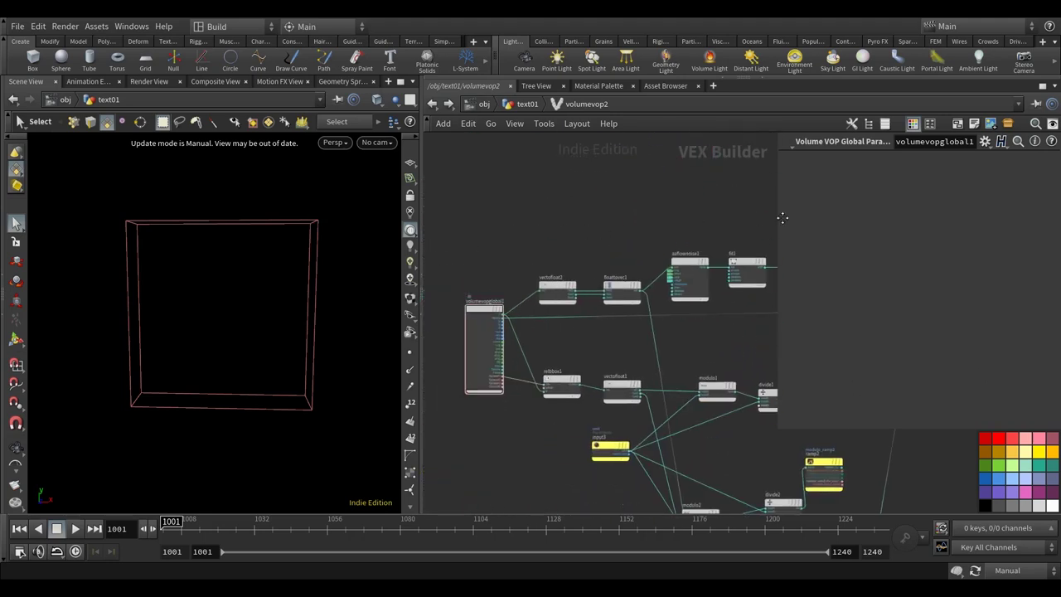
scroll(513, 261, up, 5)
middle_drag(519, 258, 520, 254)
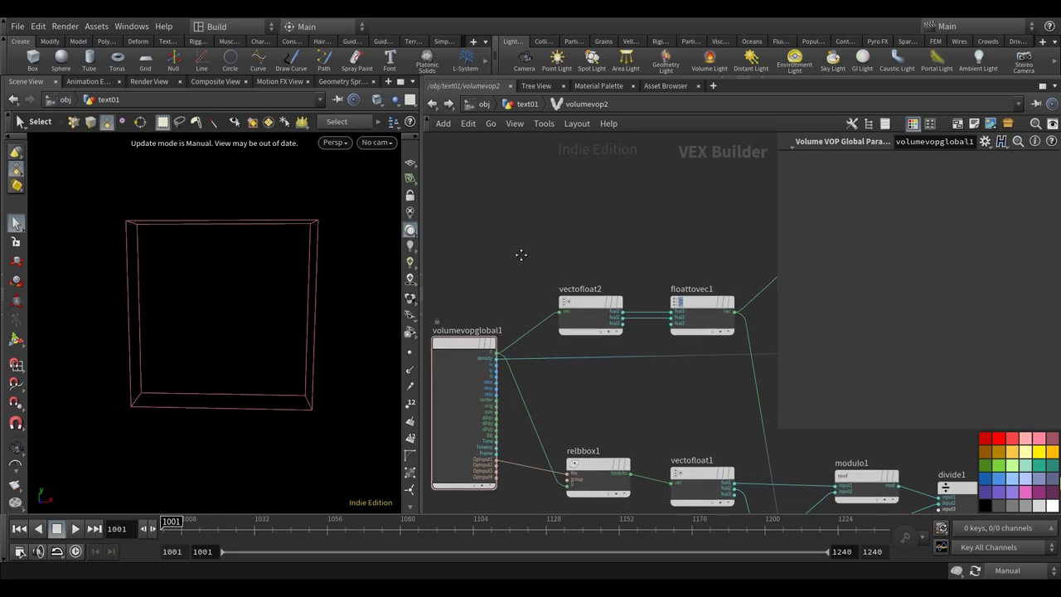
scroll(521, 255, down, 5)
scroll(586, 220, up, 5)
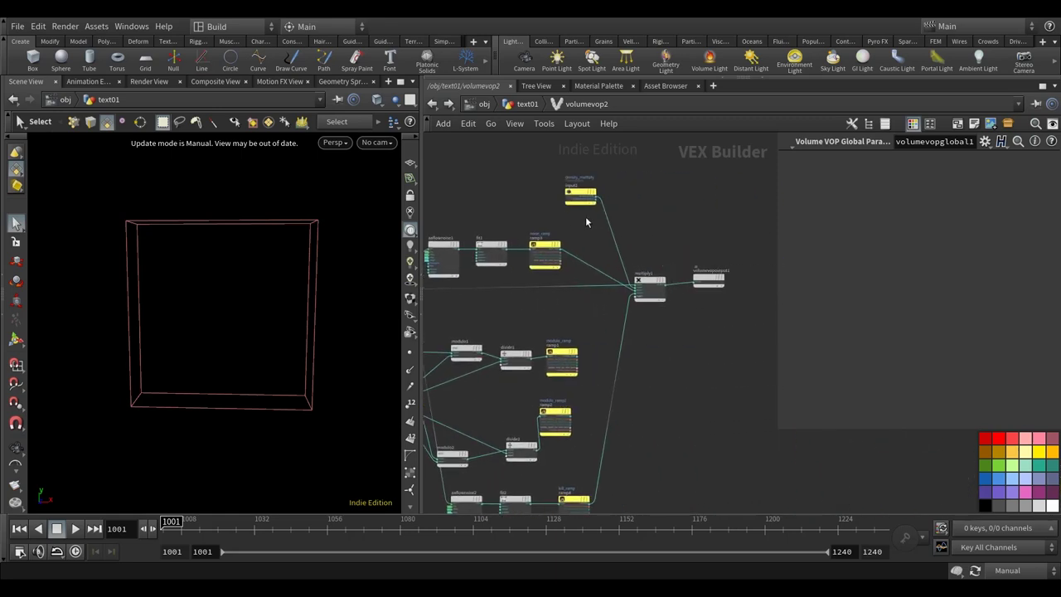
click(432, 103)
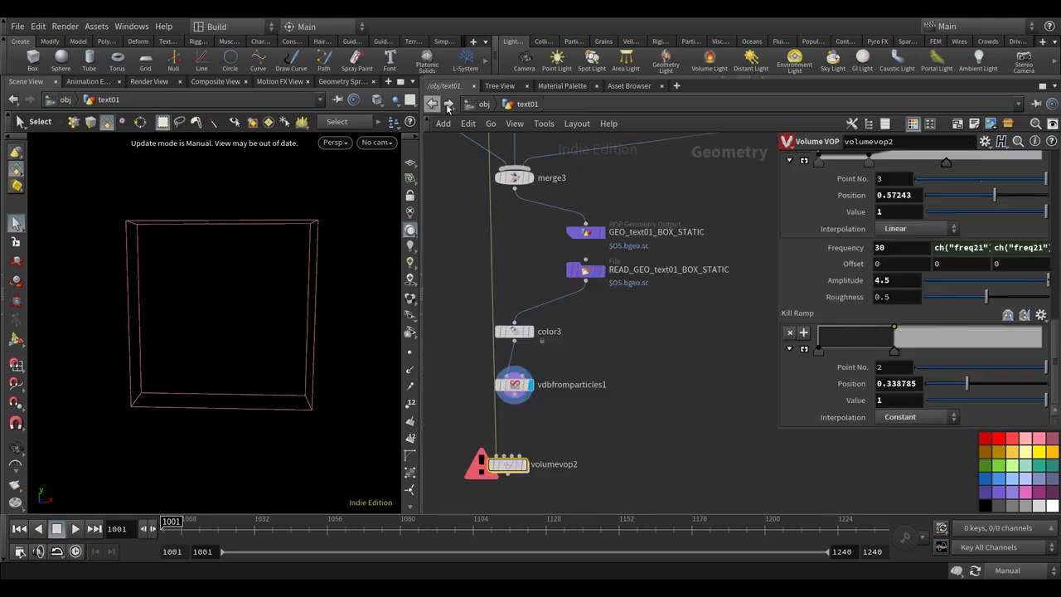
- Connect the output of vdbfromparticles1 to the first input of volumevop2
click(533, 407)
click(517, 464)
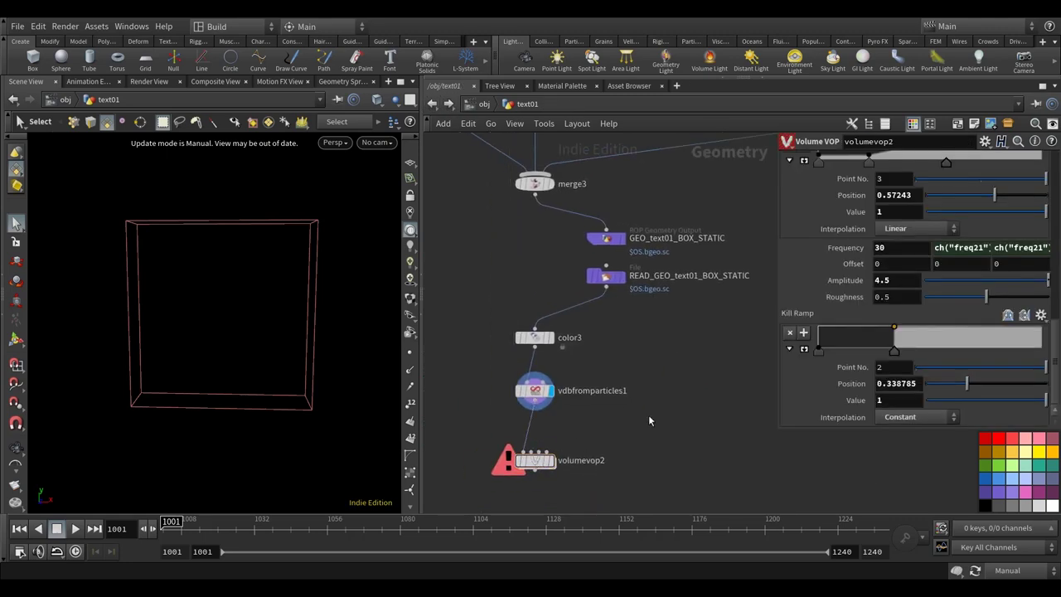
middle_drag(766, 420, 764, 404)
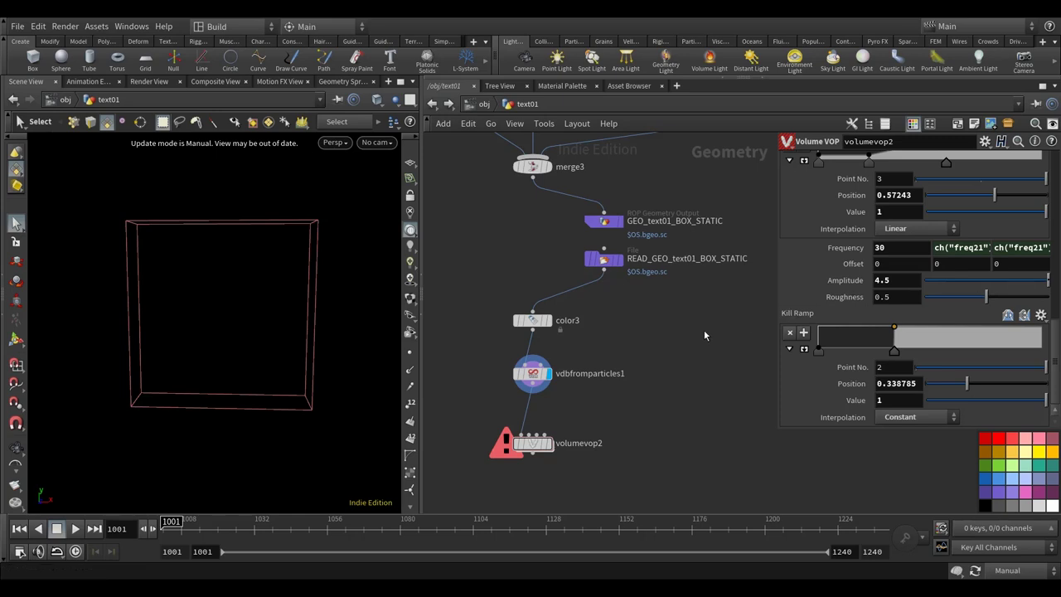
middle_drag(705, 335, 620, 346)
scroll(892, 348, up, 10)
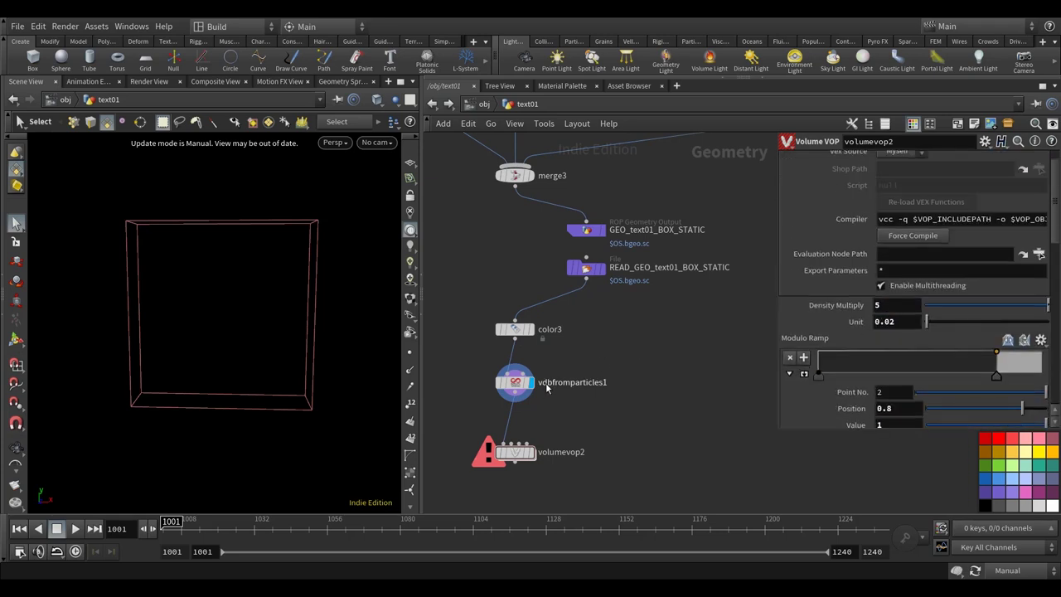
- Delete the modulo_ramp and modulo_ramp2 nodes inside volumevop2 and widen the display of its parameters at geometry level
double_click(515, 452)
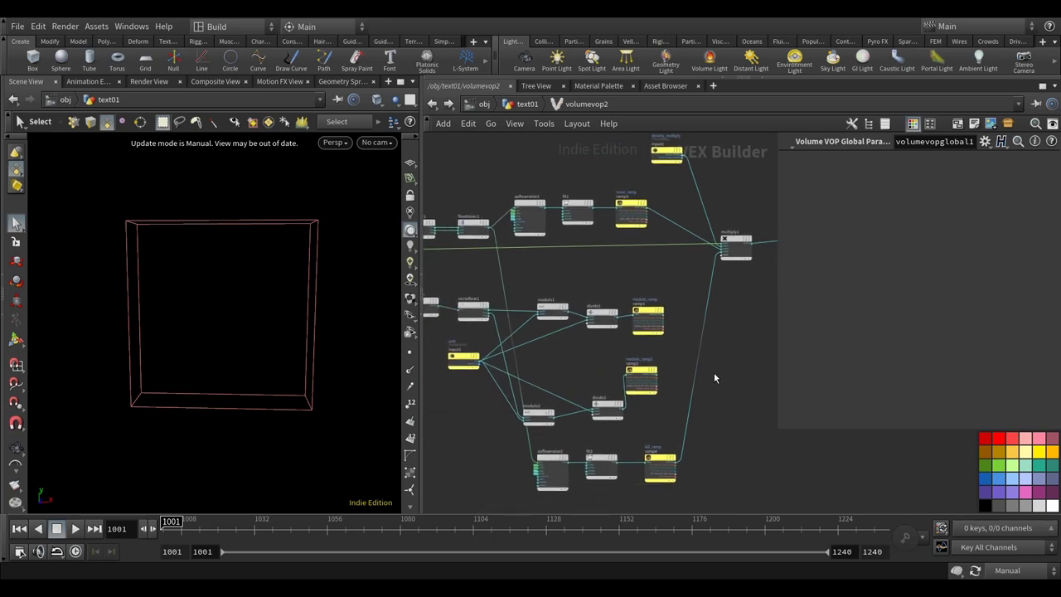
drag(661, 416, 648, 298)
key(Delete)
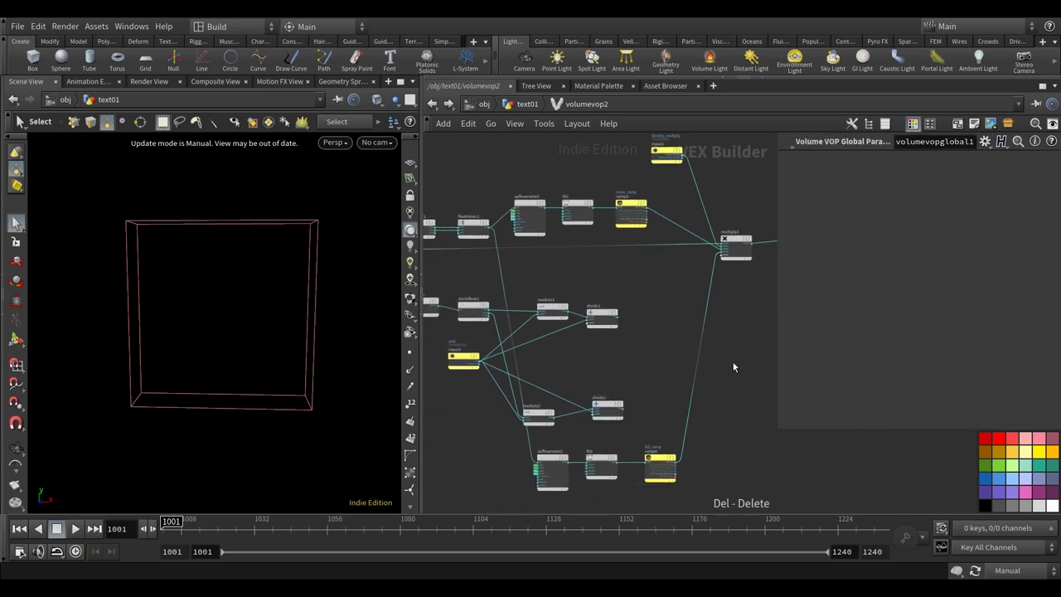
click(430, 104)
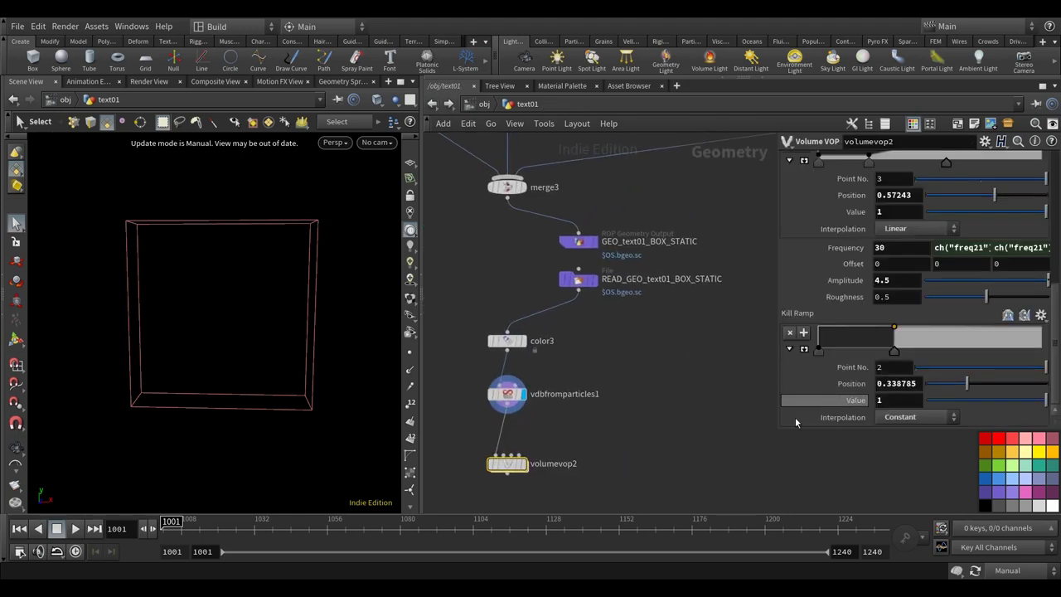
drag(777, 429, 682, 430)
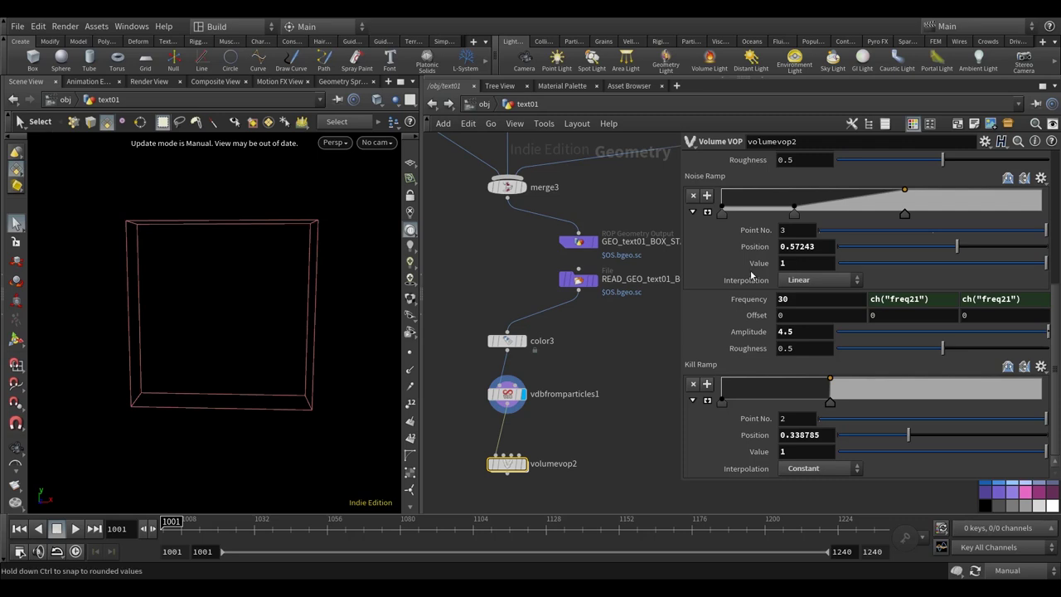
scroll(829, 331, up, 5)
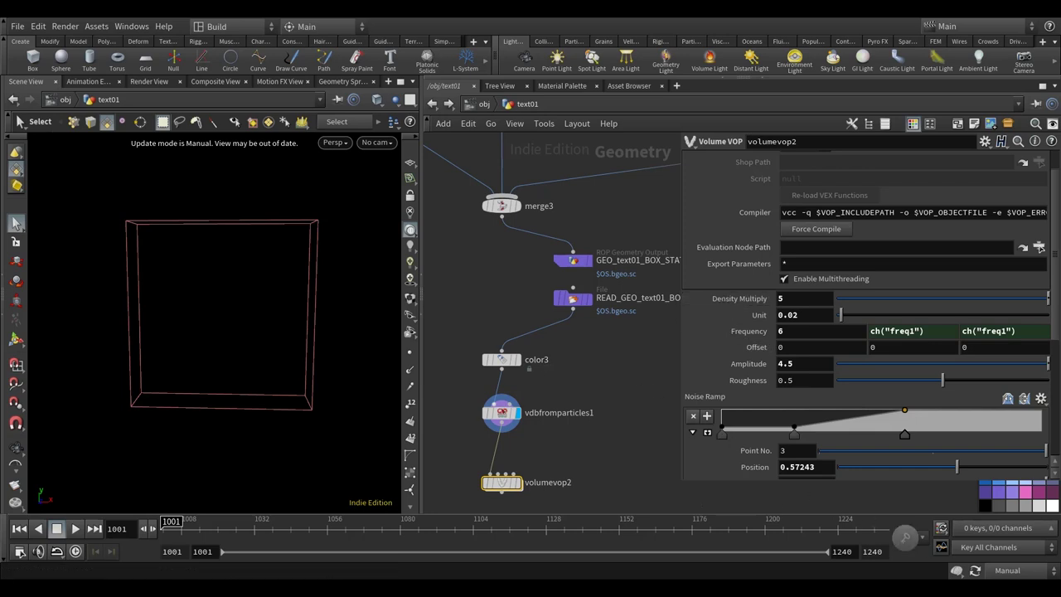
- Copy the Frequency parameter of the first noise on volumevop1, the one with amplitude 4.5 above the Noise Ramp
scroll(582, 382, down, 4)
scroll(508, 298, up, 4)
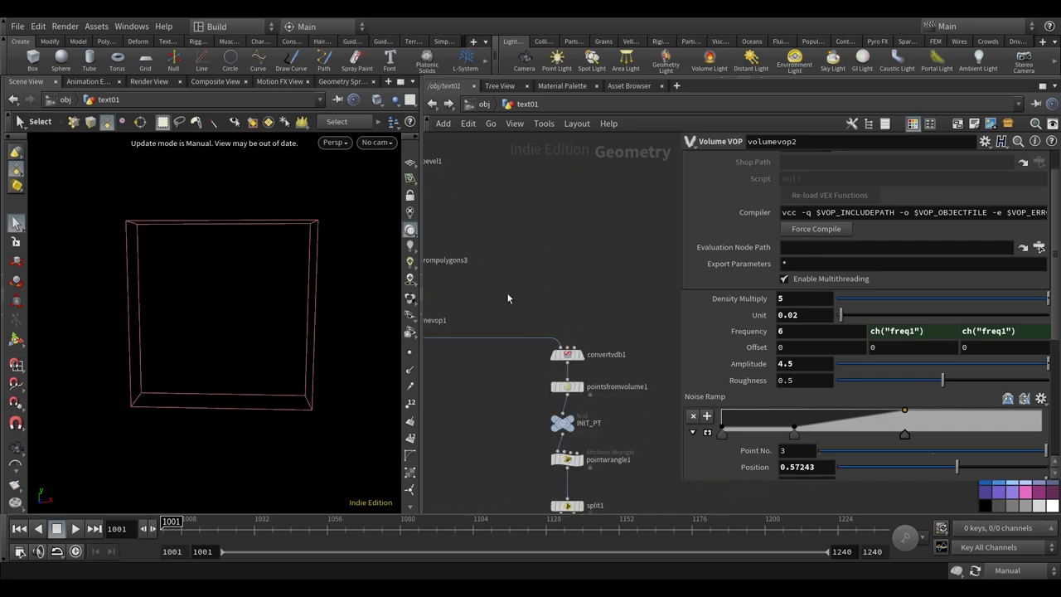
middle_drag(508, 298, 613, 315)
click(498, 337)
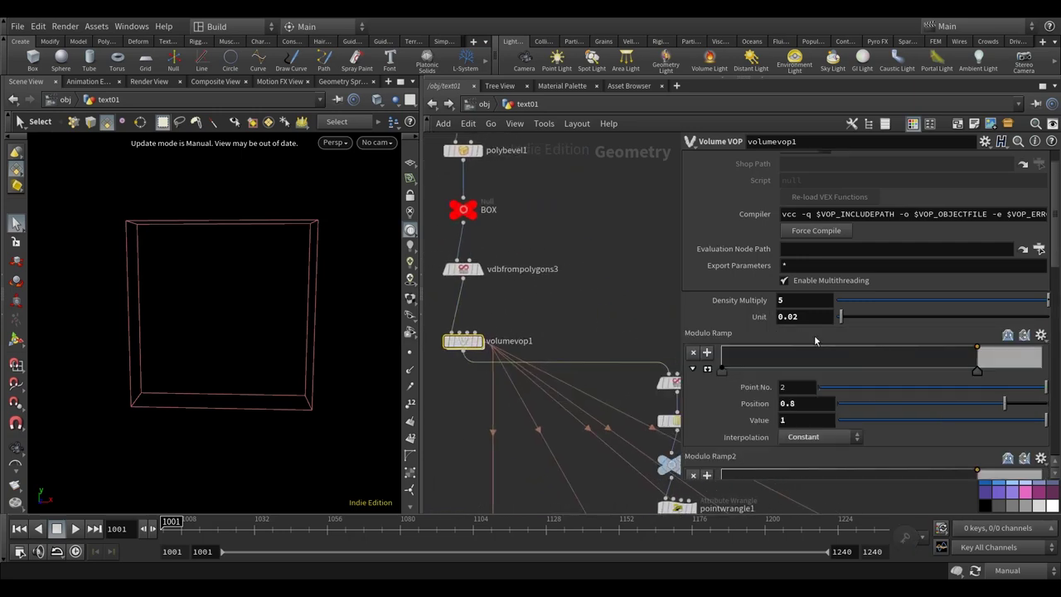
scroll(814, 340, down, 3)
scroll(704, 259, down, 6)
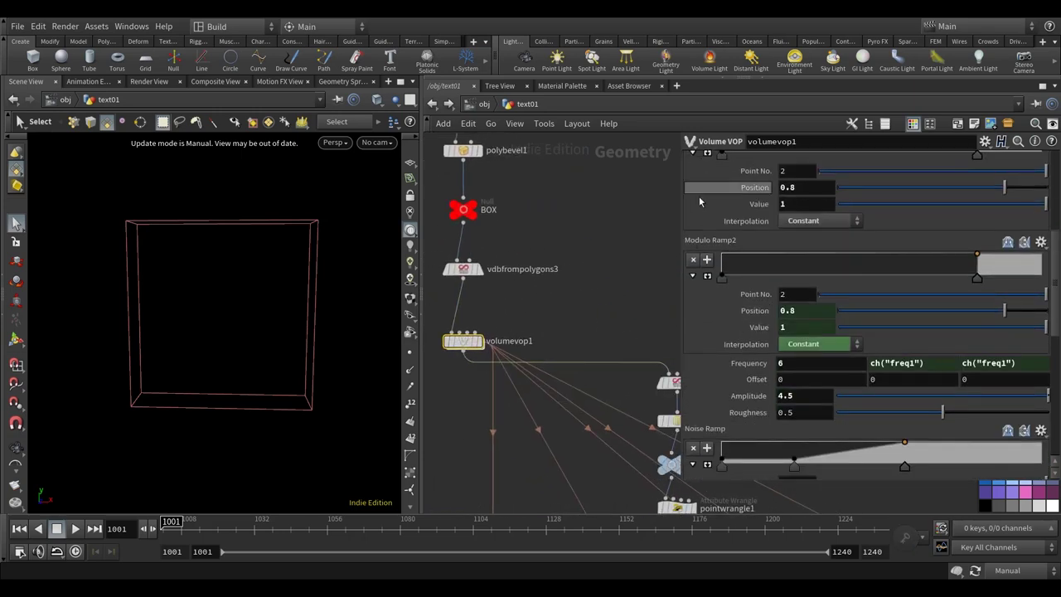
click(783, 296)
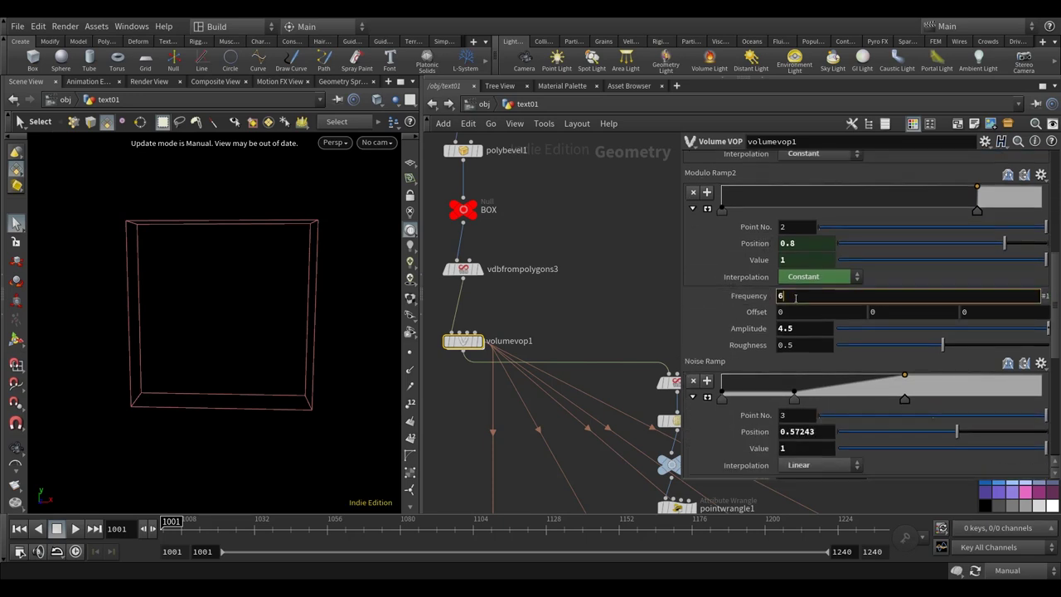
right_click(783, 296)
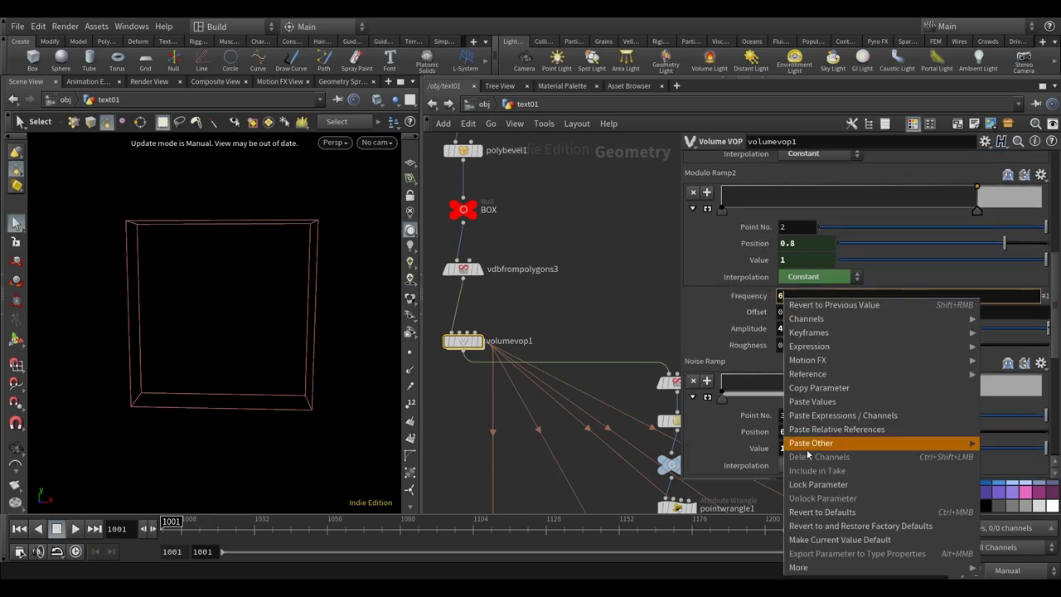
click(829, 386)
key(h)
- Paste the copied parameter as a relative reference into the Frequency above the Noise Ramp on volumevop2
scroll(551, 326, up, 5)
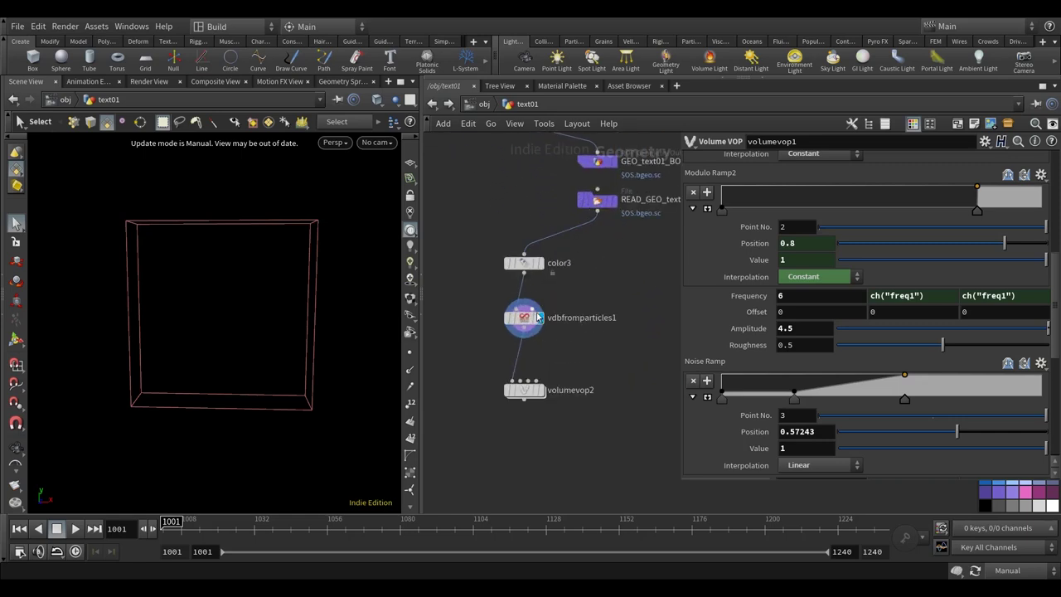
click(540, 389)
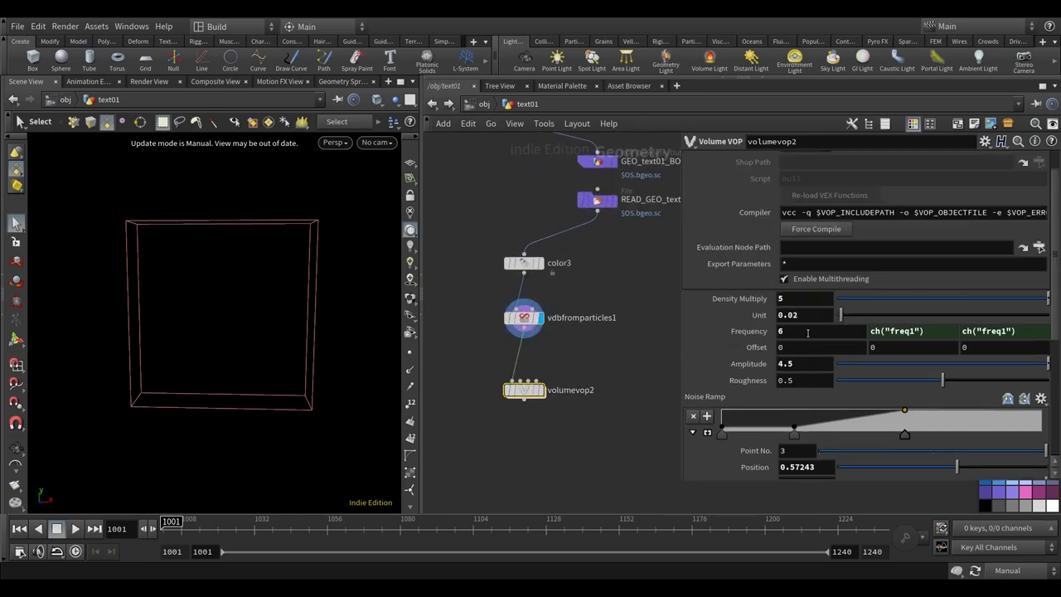
right_click(807, 332)
click(862, 434)
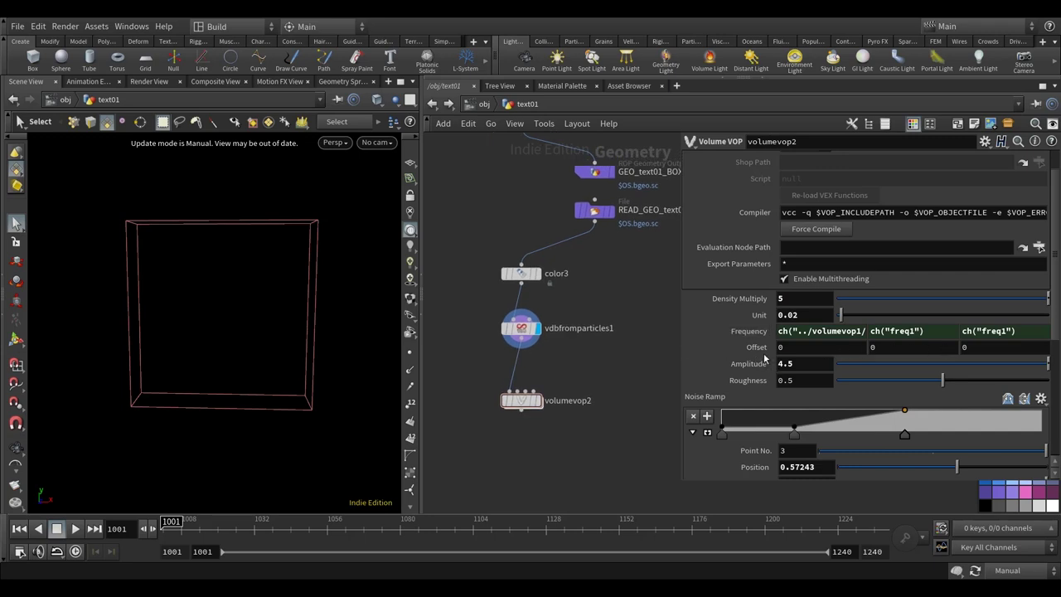
- Examine the noise and kill ramp settings of volumevop2 and the look of its volume
scroll(836, 371, down, 4)
scroll(834, 370, down, 1)
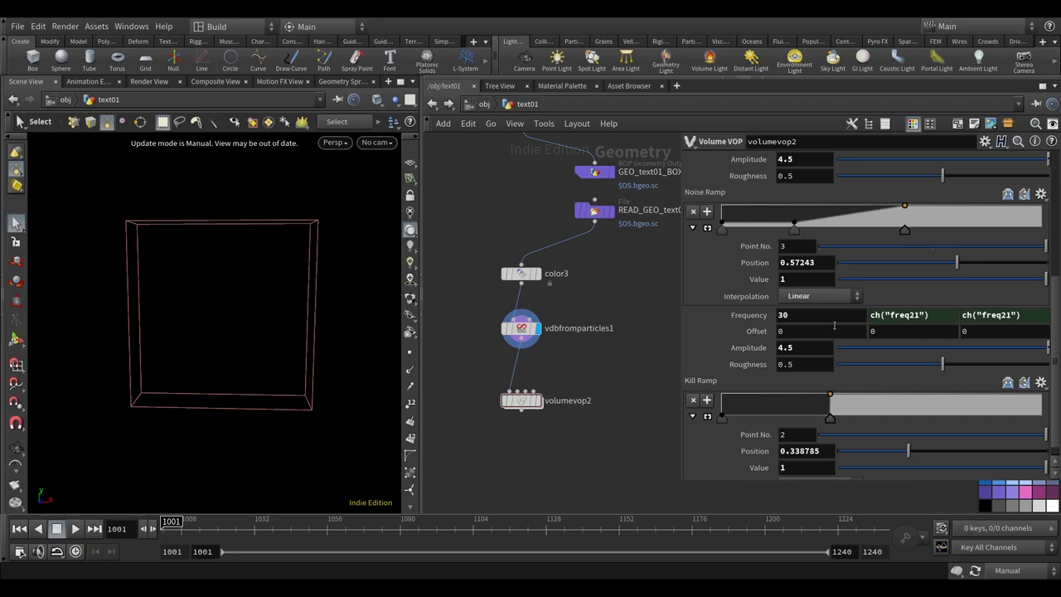
scroll(834, 328, up, 3)
scroll(854, 319, down, 3)
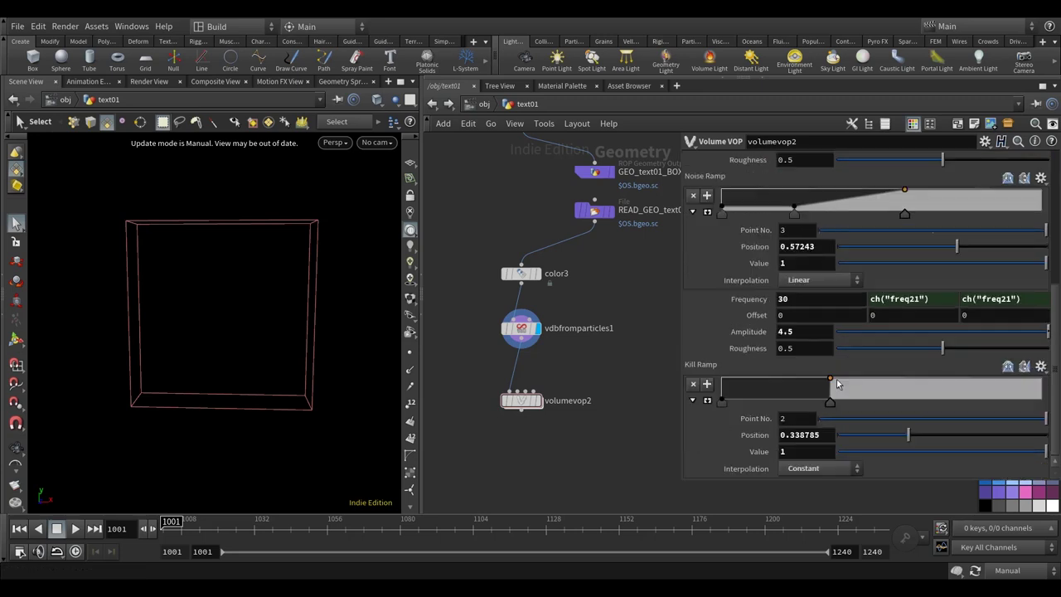
middle_drag(610, 372, 603, 383)
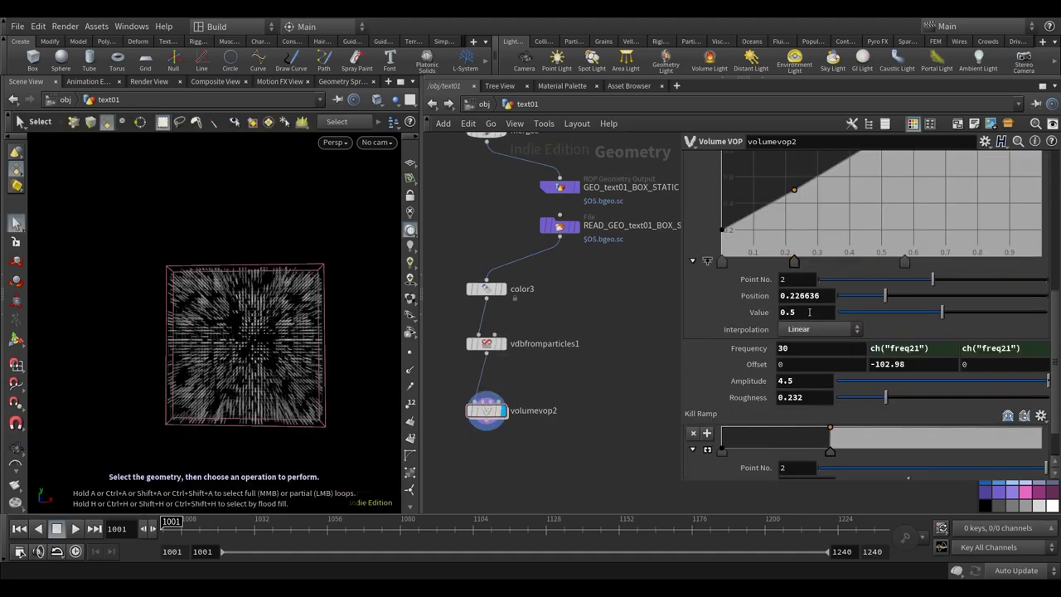
key(Escape)
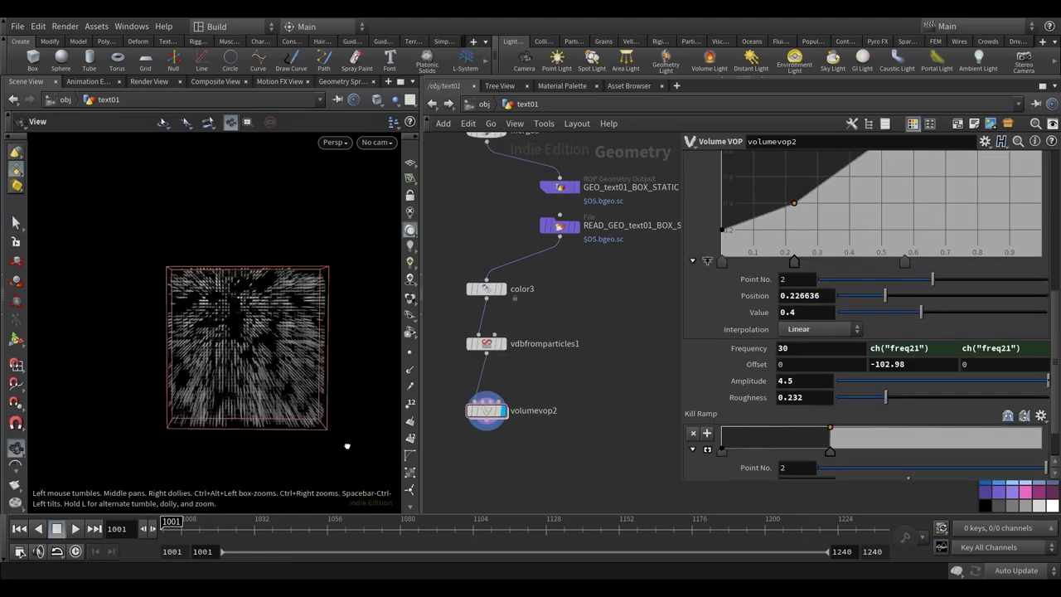
key(s)
scroll(829, 331, up, 3)
middle_drag(626, 307, 619, 331)
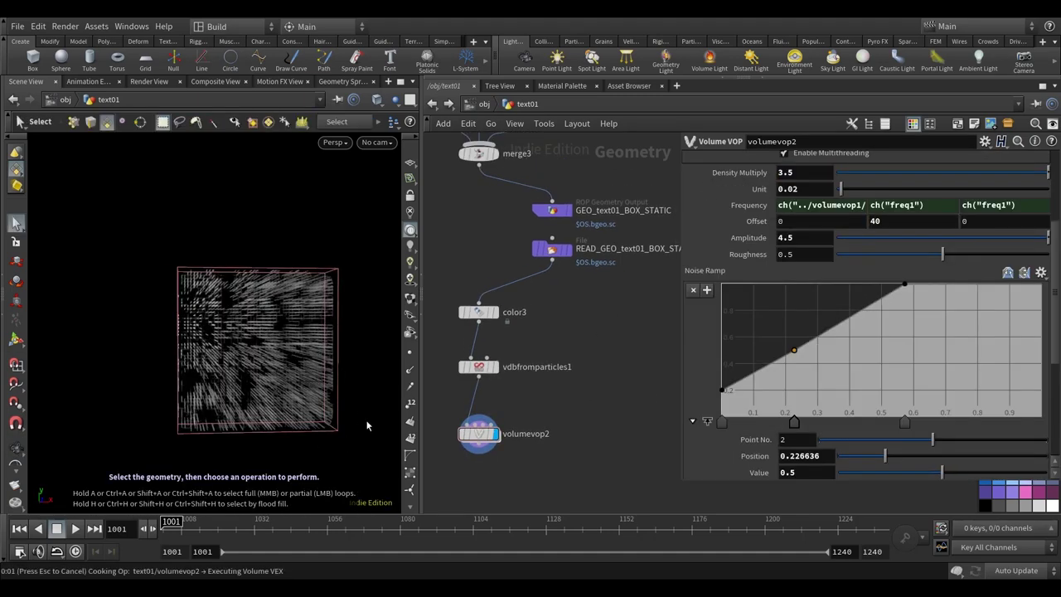
- Set the value of the first point in volumevop2's Noise Ramp to 0.5
click(722, 423)
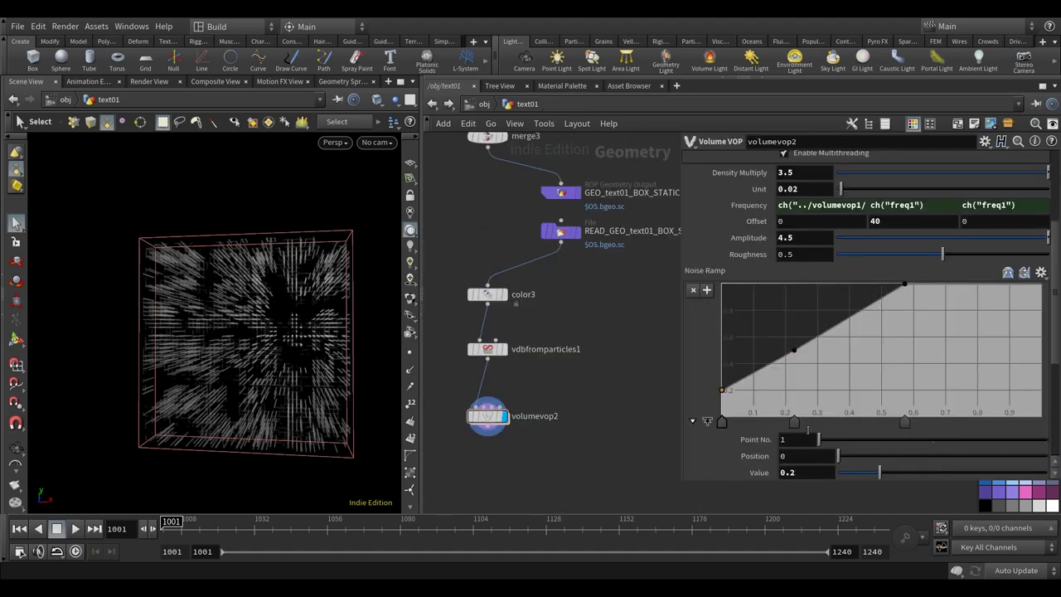
scroll(730, 427, down, 3)
click(796, 399)
text(0.5)
key(Return)
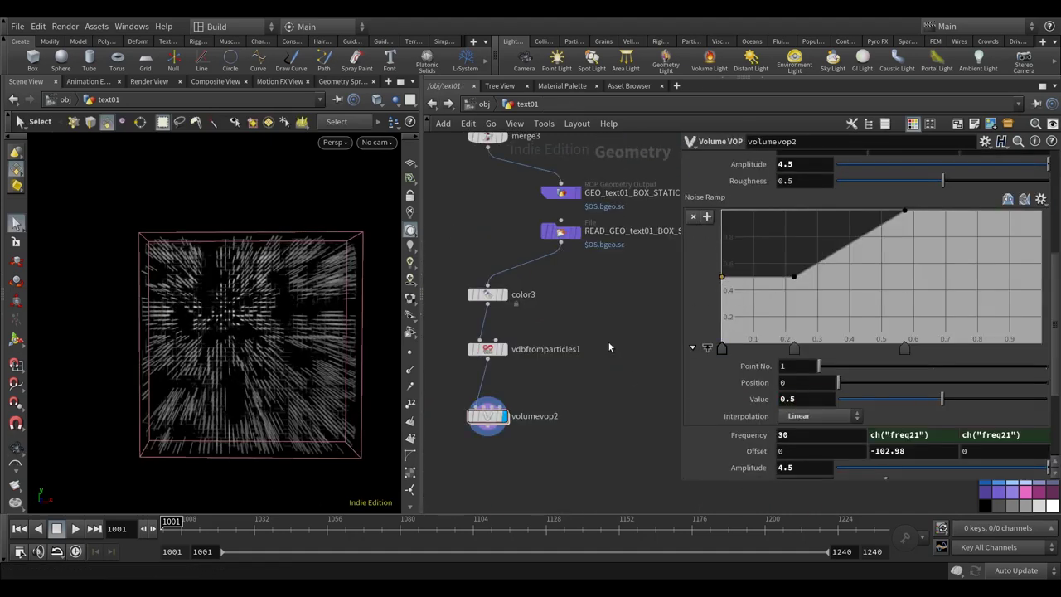
- Set the Density Multiply of volumevop2 to 4
scroll(829, 290, up, 5)
click(795, 271)
text(4)
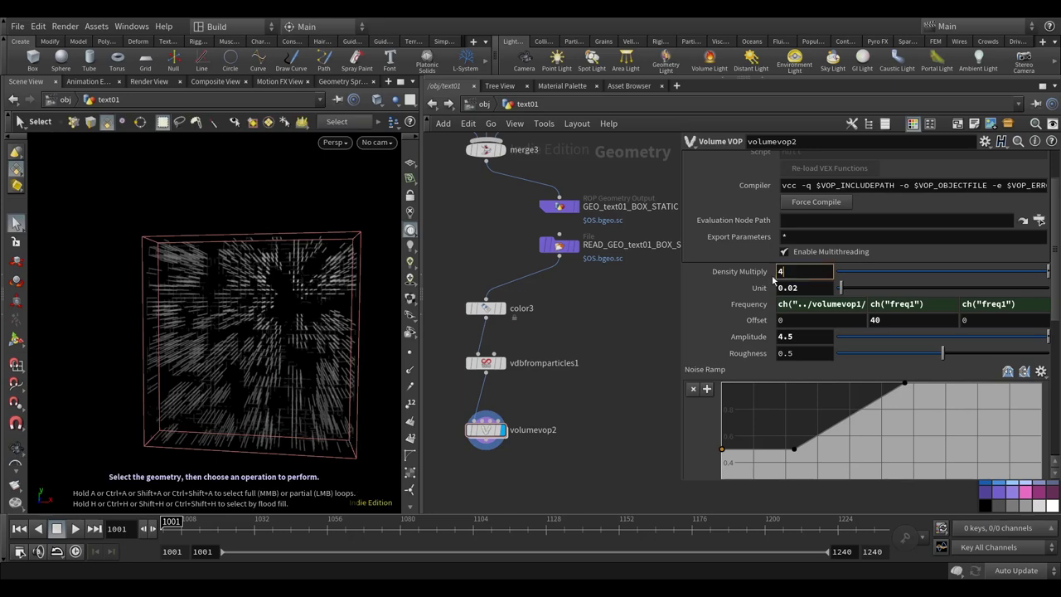
key(Return)
- Set the position of the third point in volumevop2's Noise Ramp to 0.7
scroll(833, 441, down, 5)
click(905, 235)
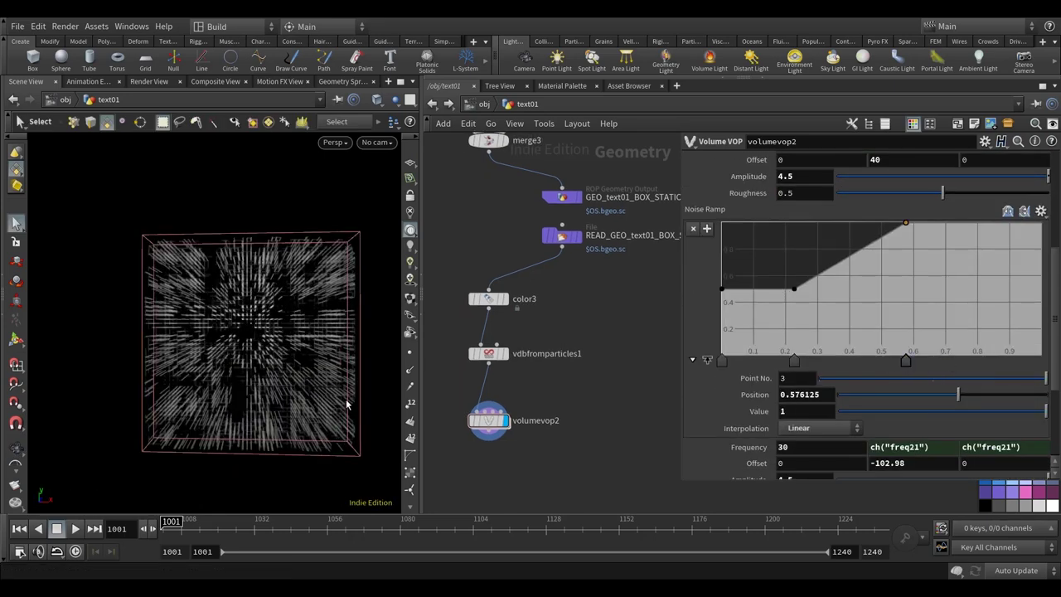
click(796, 395)
text(0.7)
key(Return)
scroll(829, 332, down, 5)
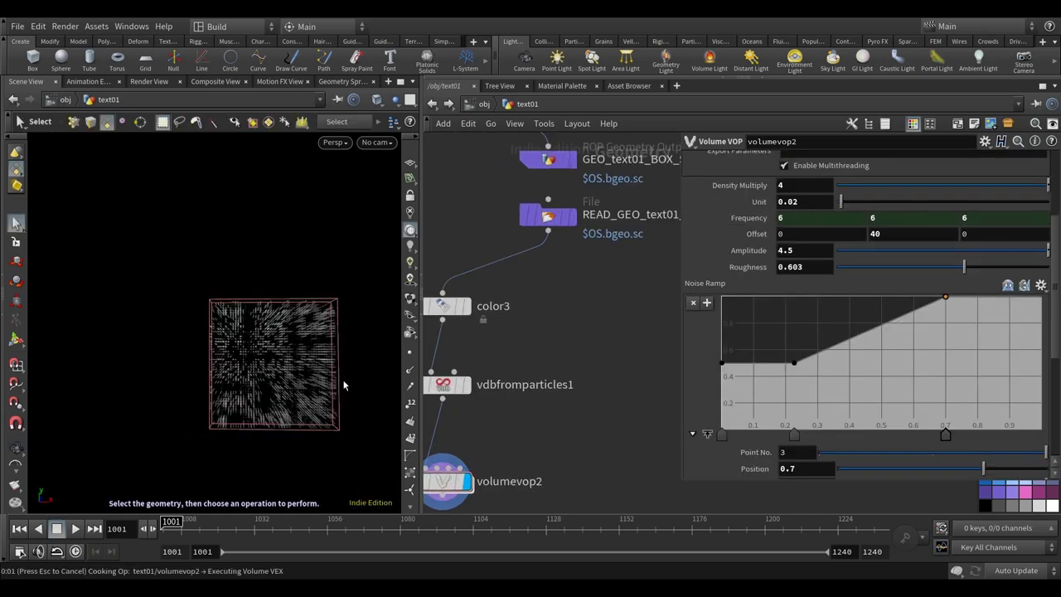
- Inspect the volume from the front and side, and add a Volume Wrangle node connected below volumevop2
drag(342, 383, 328, 381)
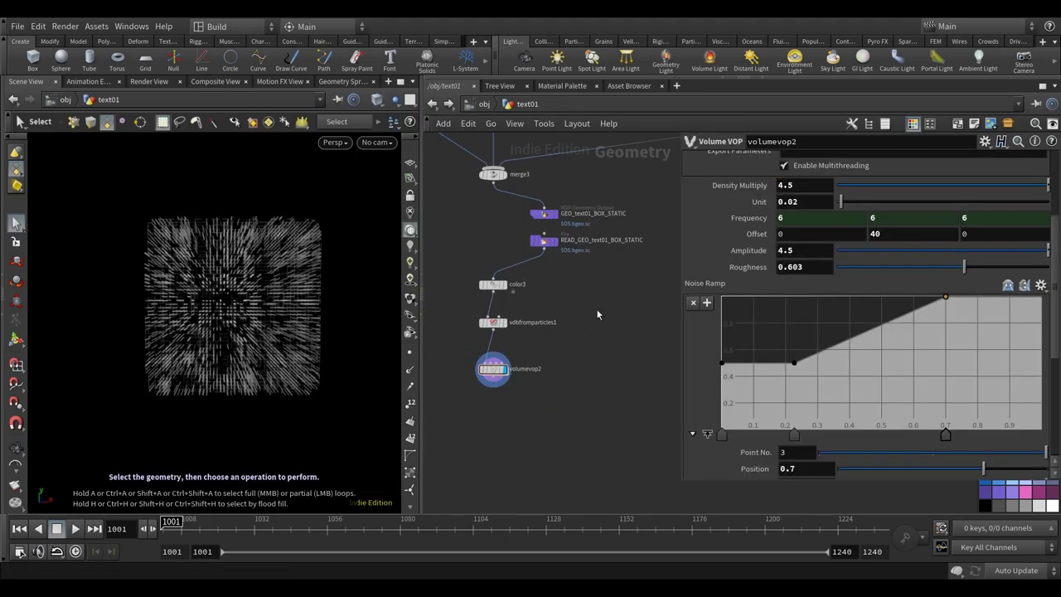
drag(325, 363, 327, 410)
key(s)
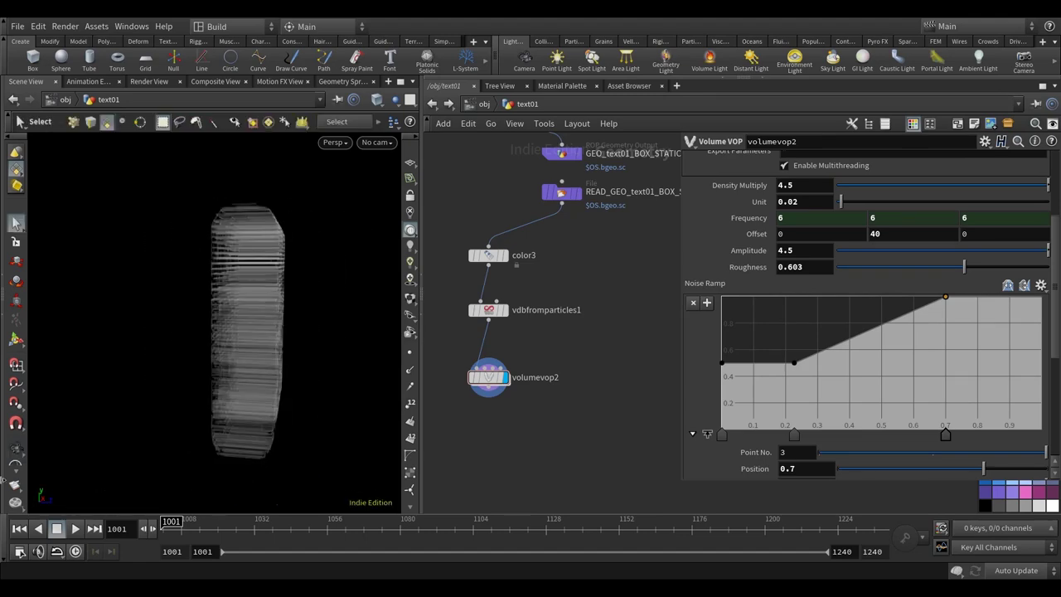
alt+drag(253, 328, 319, 315)
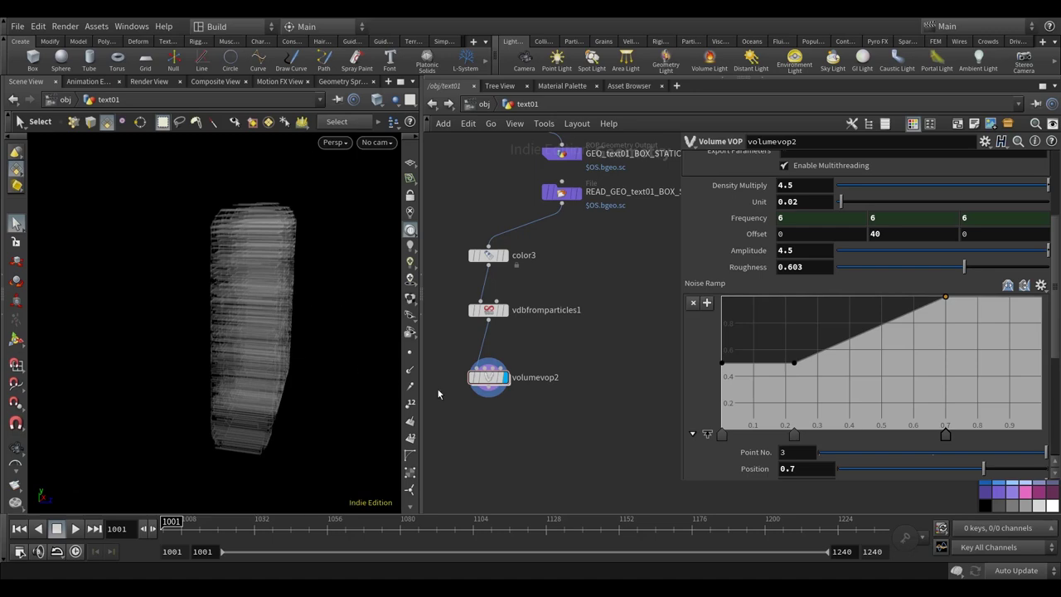
key(Tab)
text(vol wrangle)
key(Return)
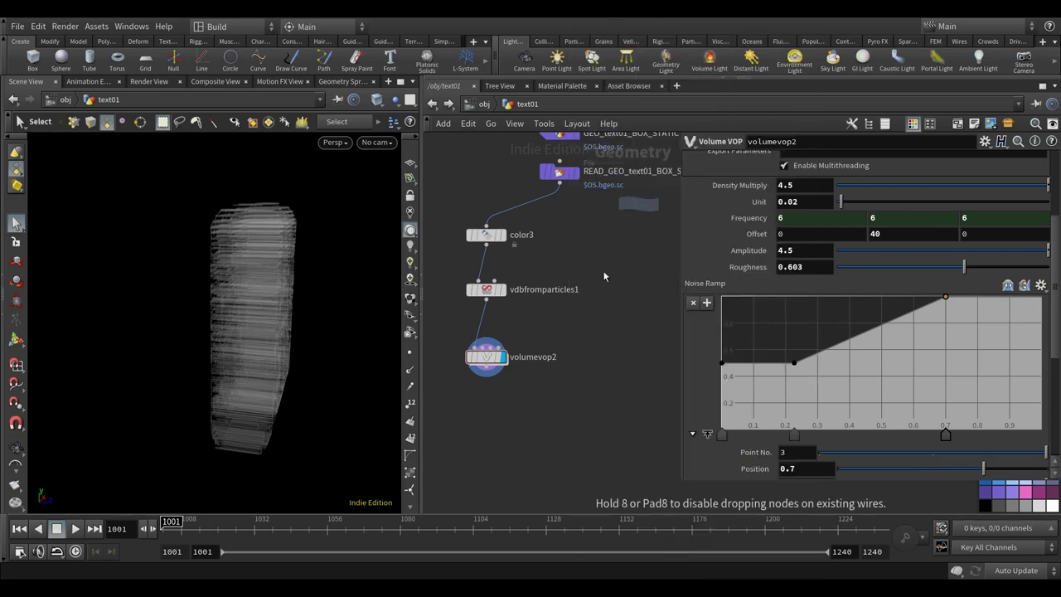
click(486, 421)
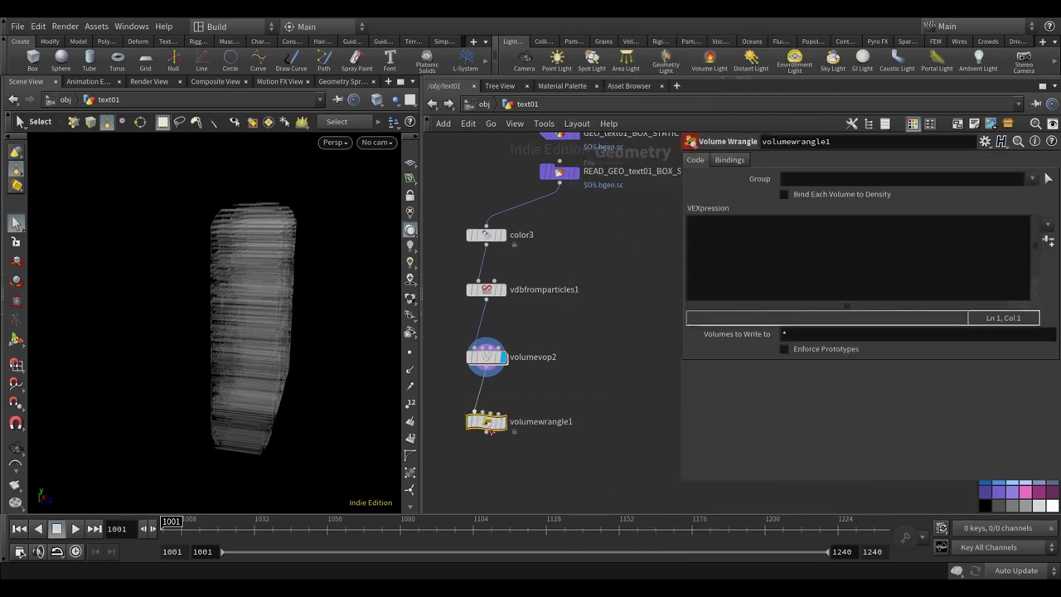
click(794, 250)
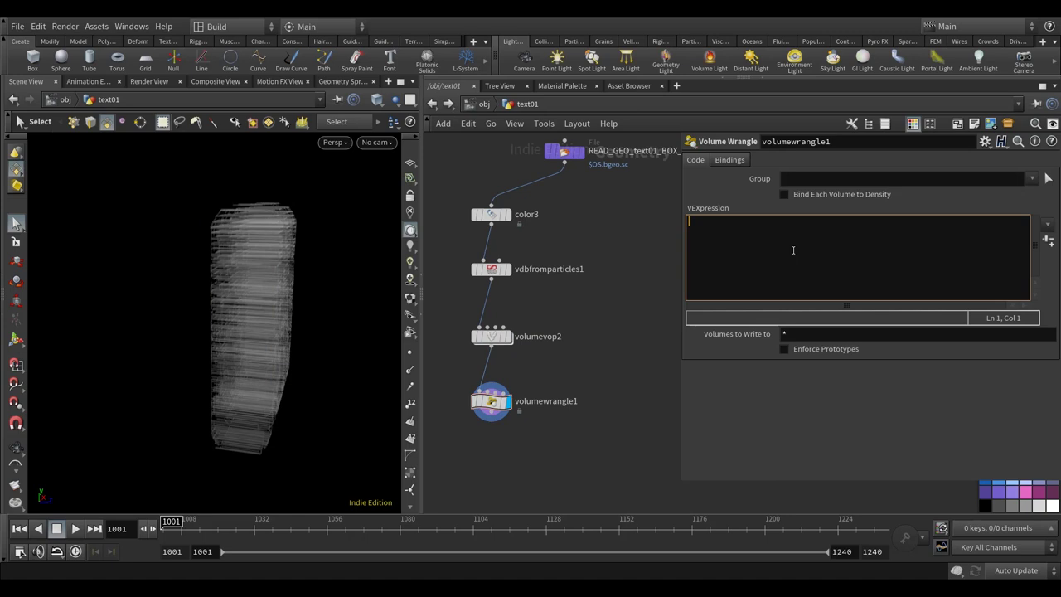
text(@density *=)
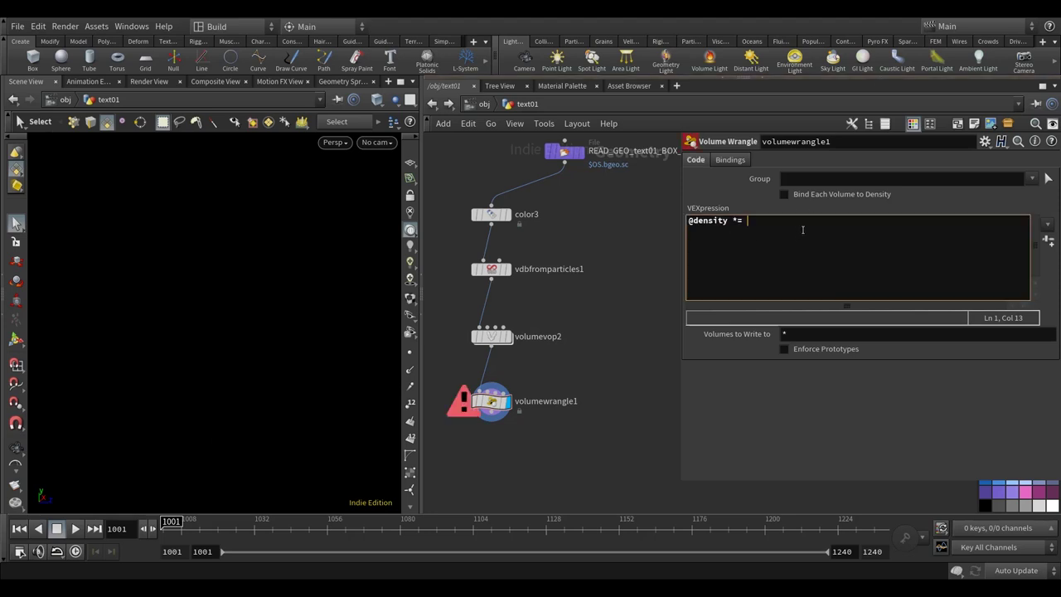
text(rel)
key(Down)
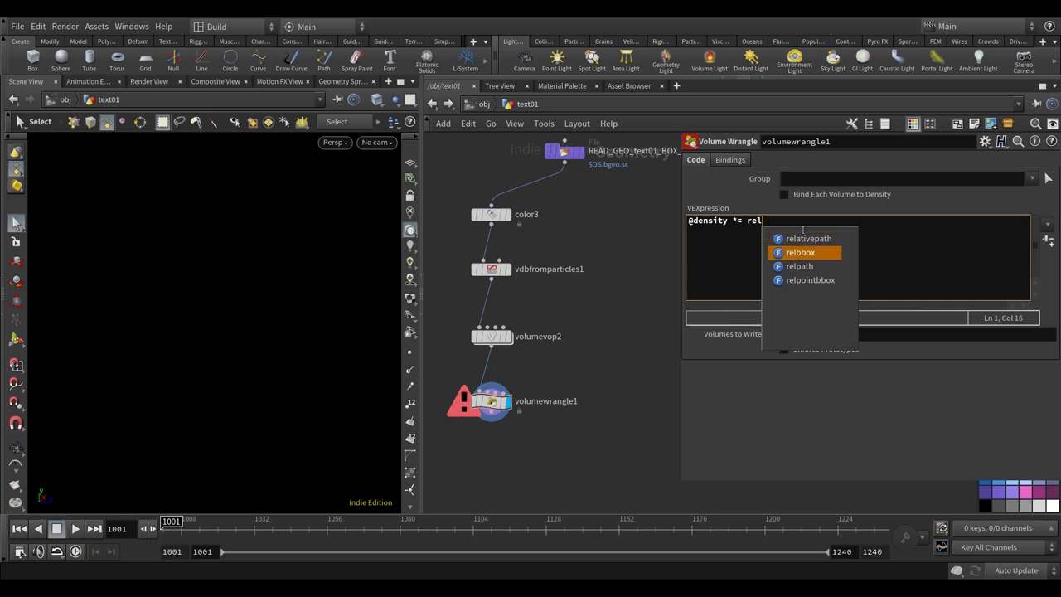
key(Return)
text((0, v@P).z;)
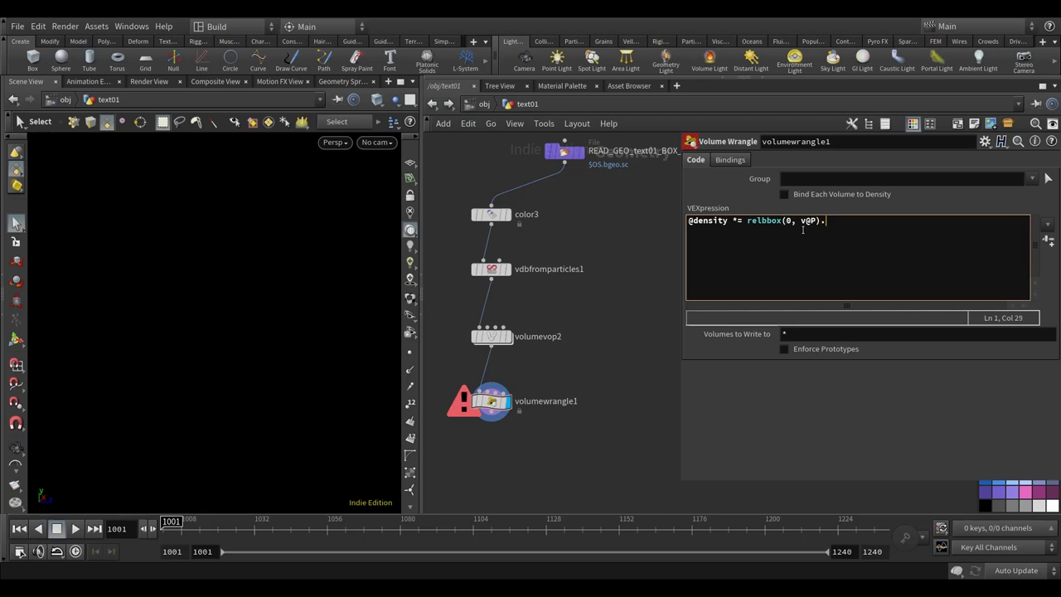
click(652, 335)
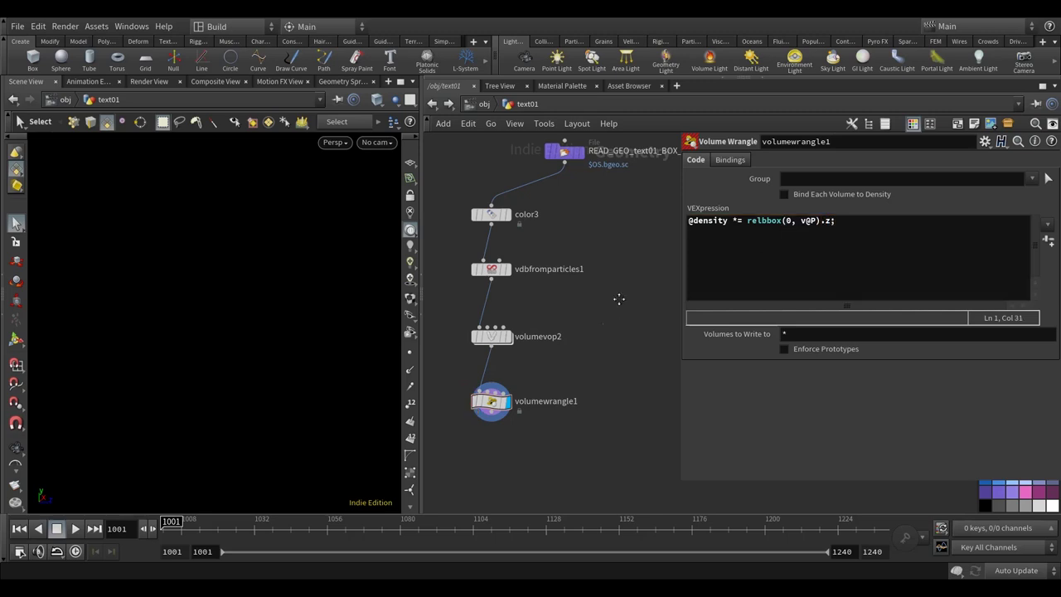
key(Escape)
drag(389, 362, 218, 381)
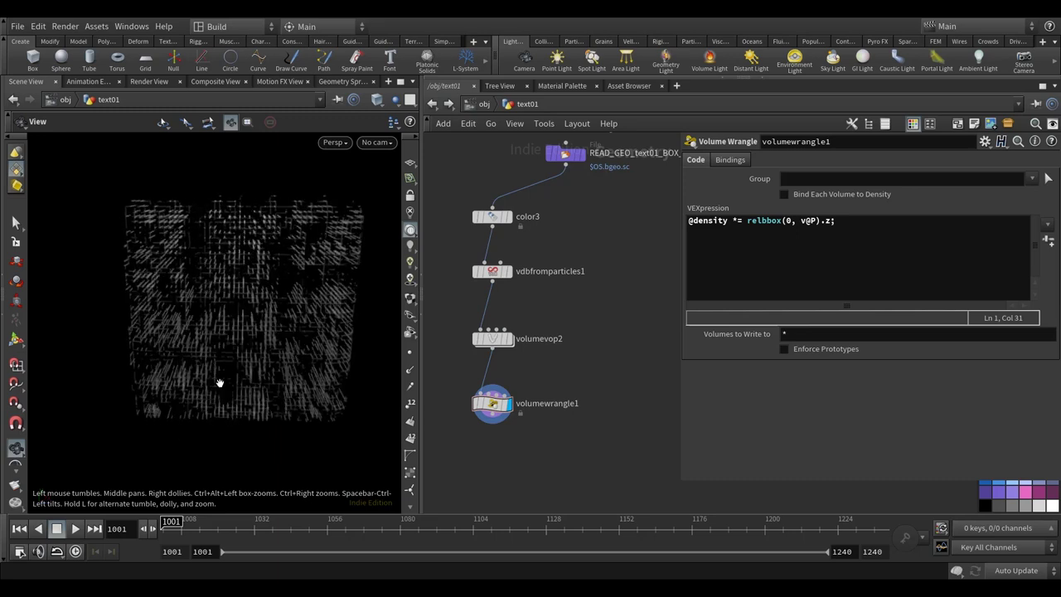
key(s)
click(857, 227)
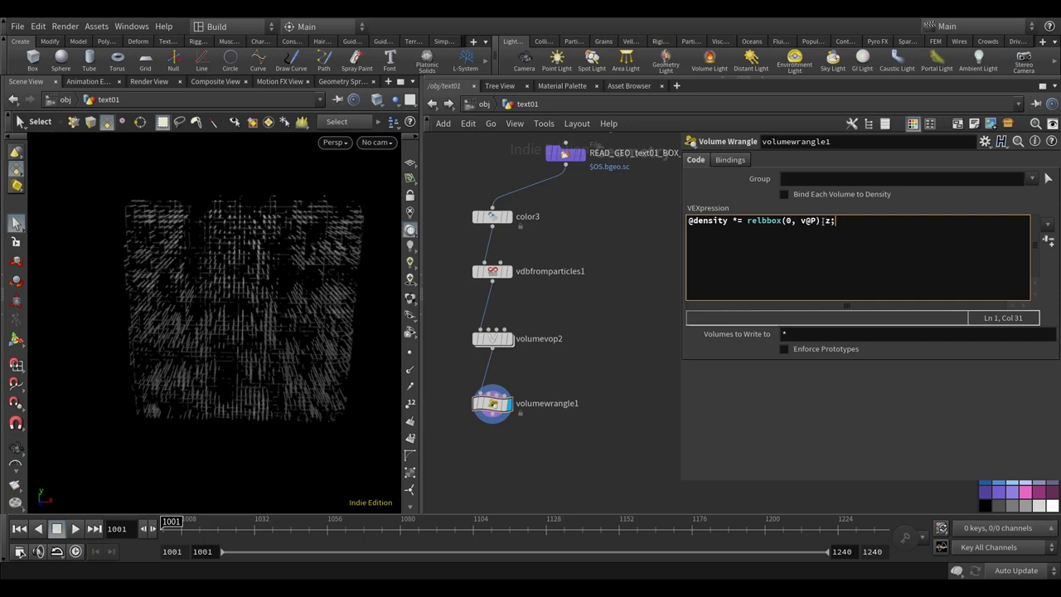
click(689, 221)
key(Return)
key(End)
click(692, 220)
text(@dens)
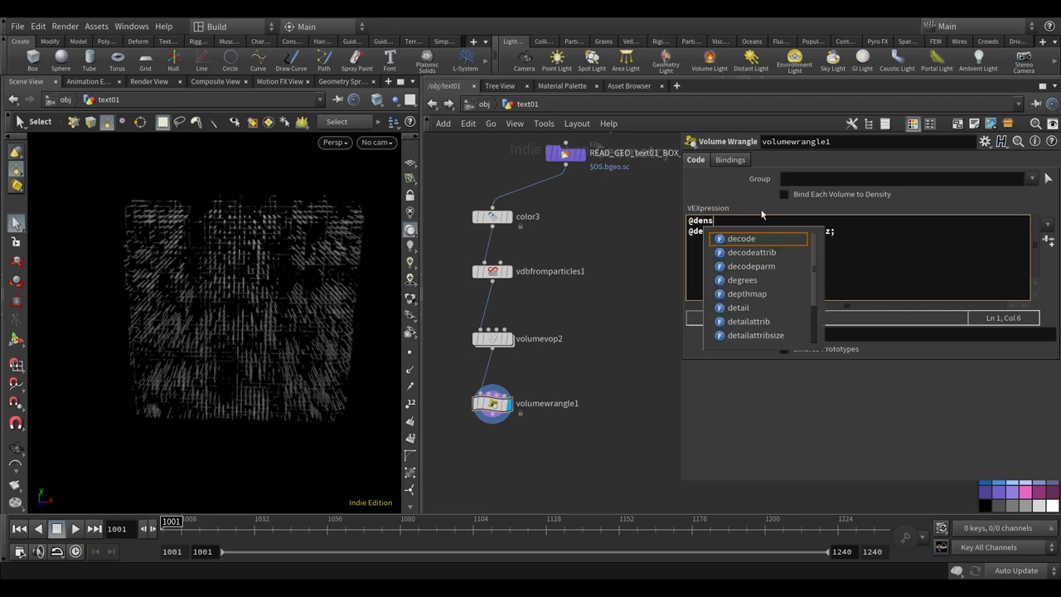
text(ity = chramp)
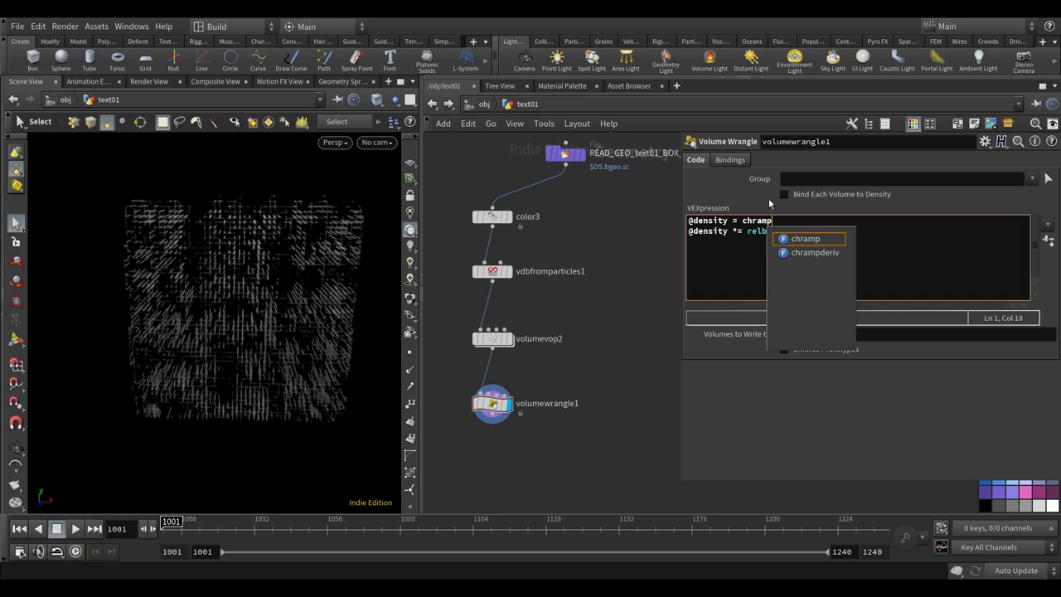
text(("density_)
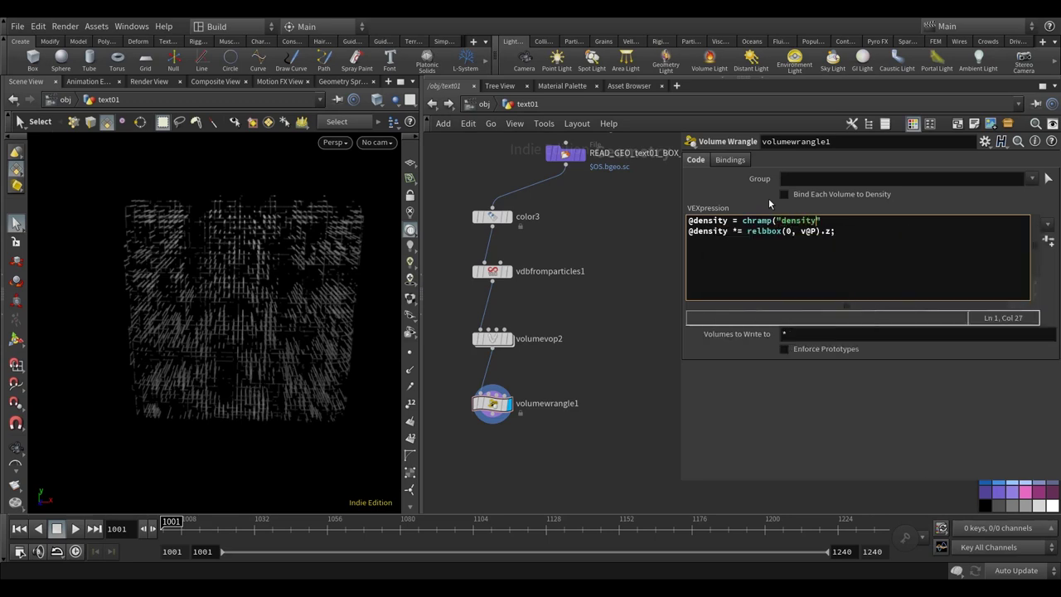
text(ramp", @density);)
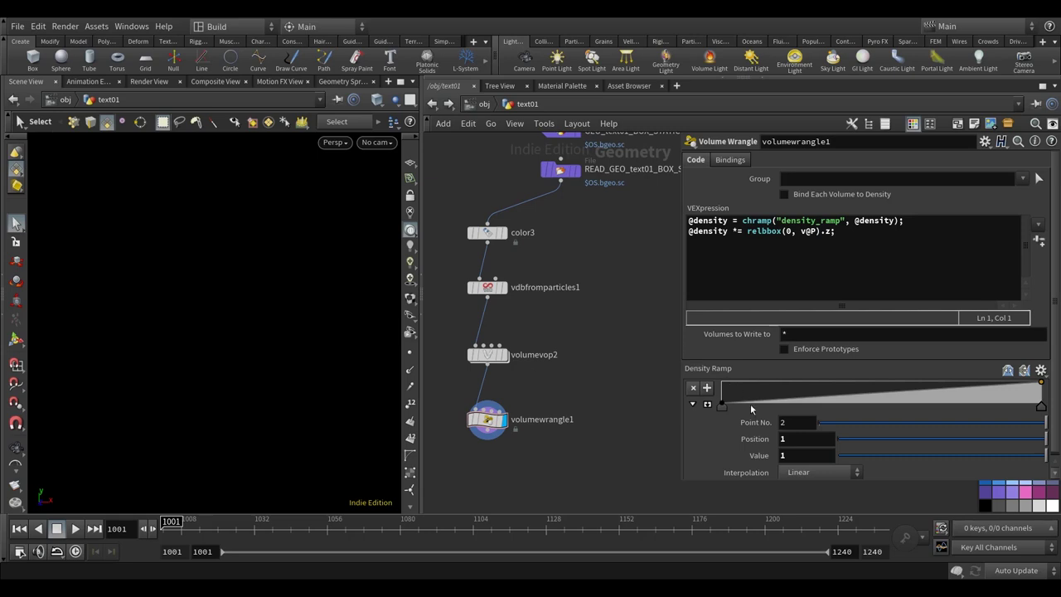
- Move the first point of volumewrangle1's Density Ramp to a position of about 0.1
click(706, 404)
scroll(881, 395, down, 3)
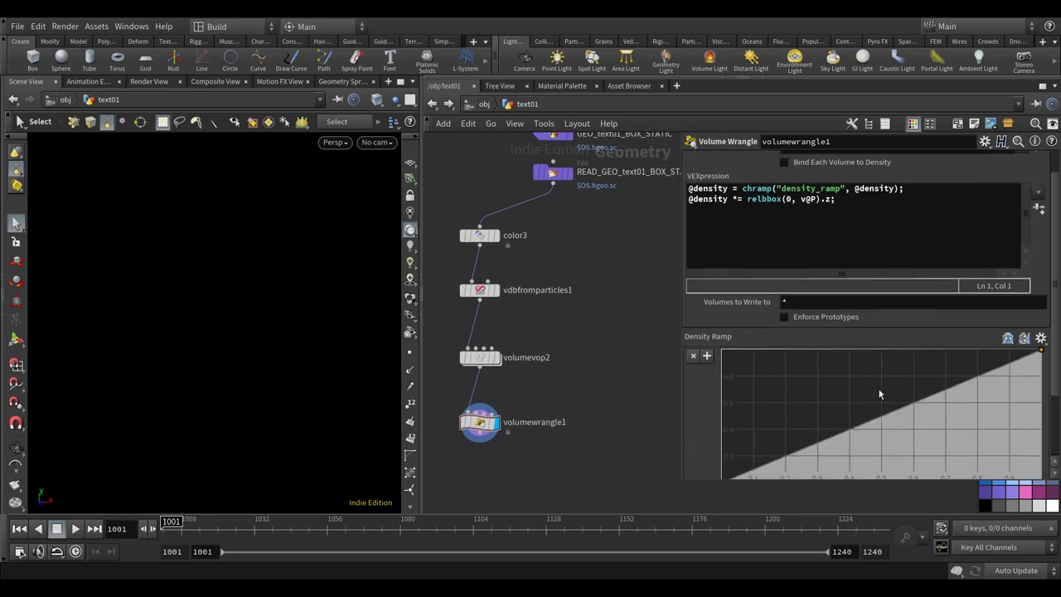
scroll(848, 317, up, 3)
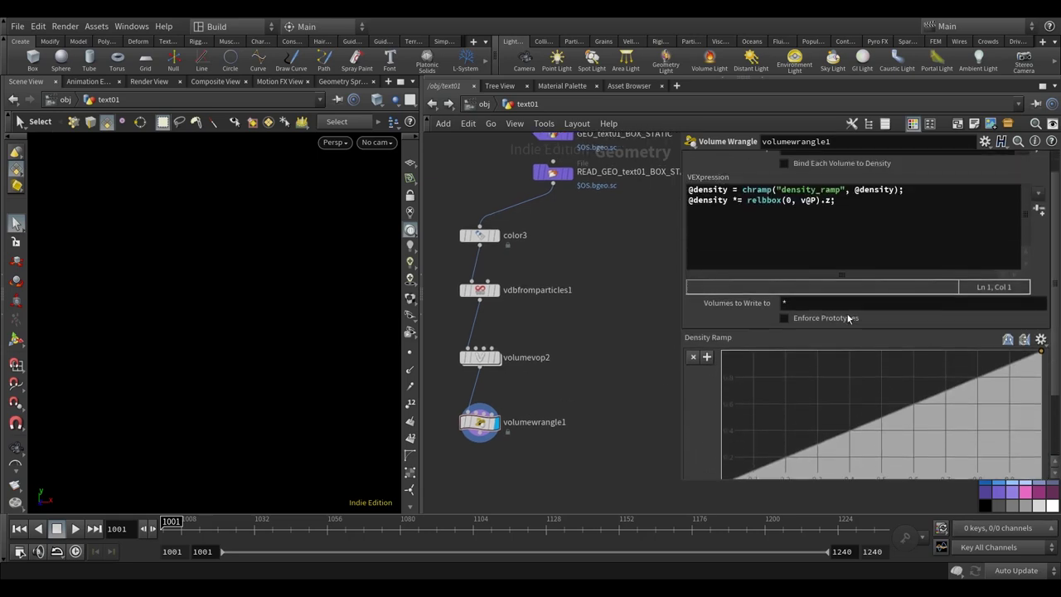
mouse_move(848, 318)
scroll(858, 355, down, 2)
click(723, 425)
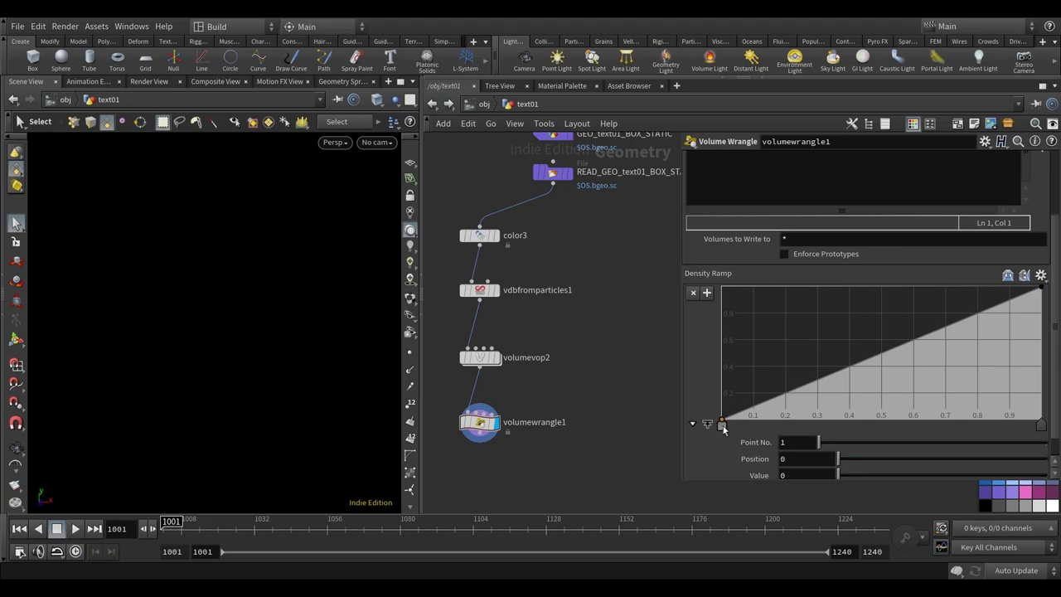
drag(756, 430, 755, 424)
middle_drag(616, 384, 621, 427)
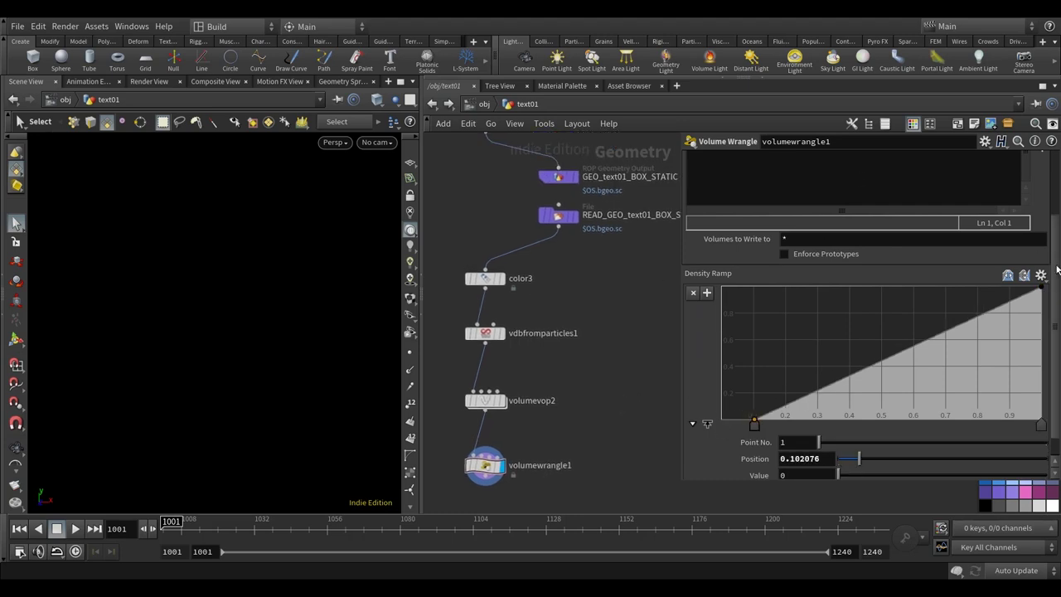
drag(1057, 270, 1052, 193)
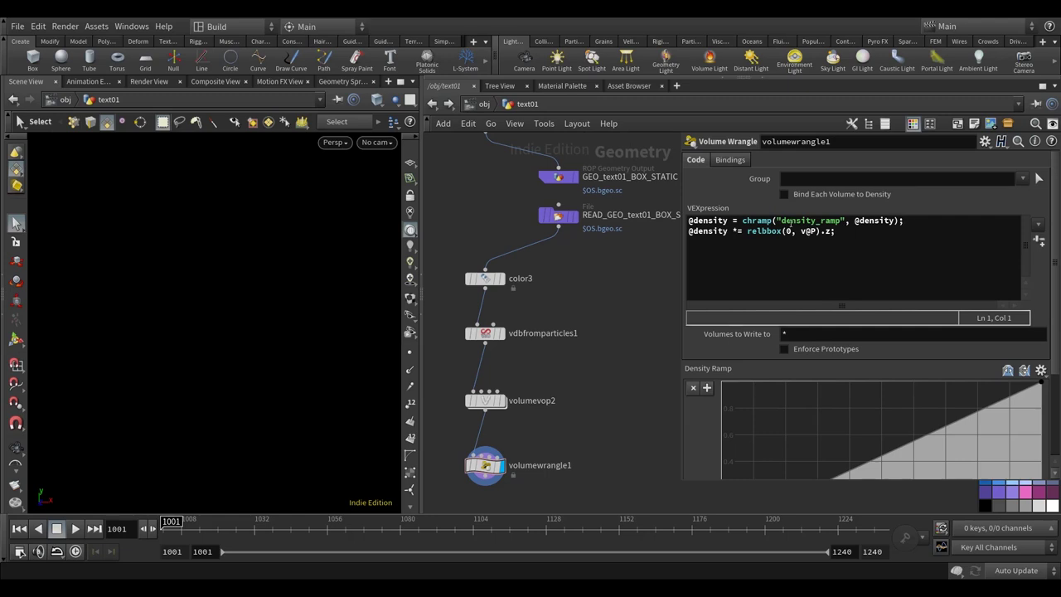
click(851, 233)
key(Return)
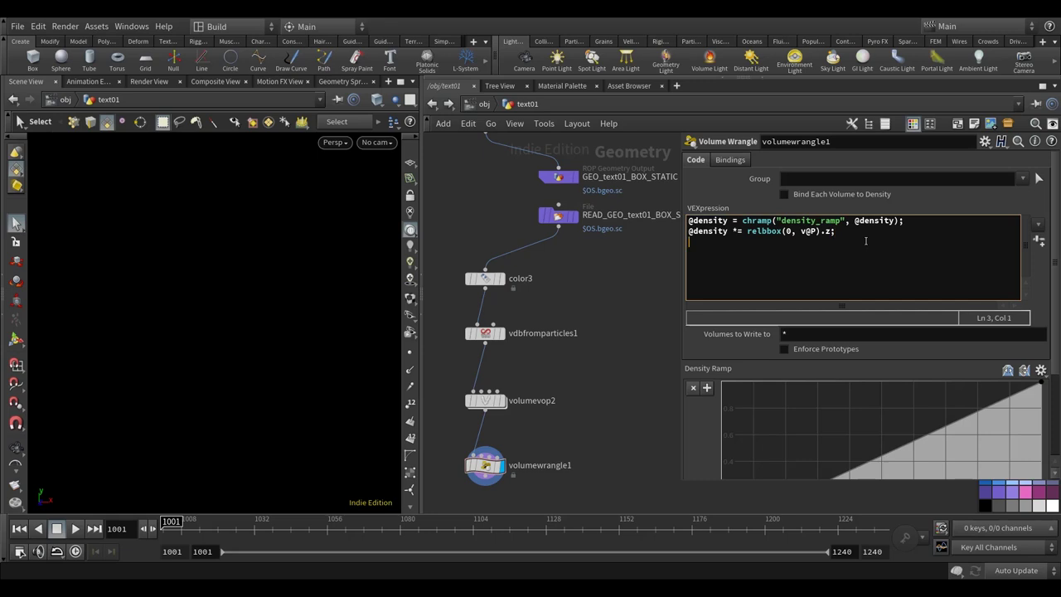
text(@density *= ch()
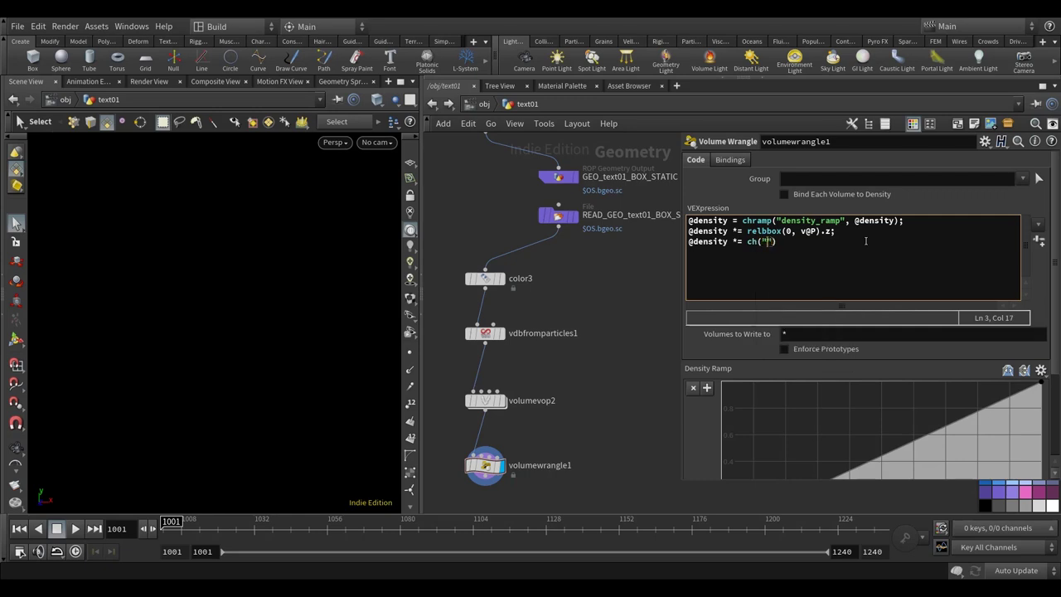
text("multiply)
scroll(638, 290, down, 1)
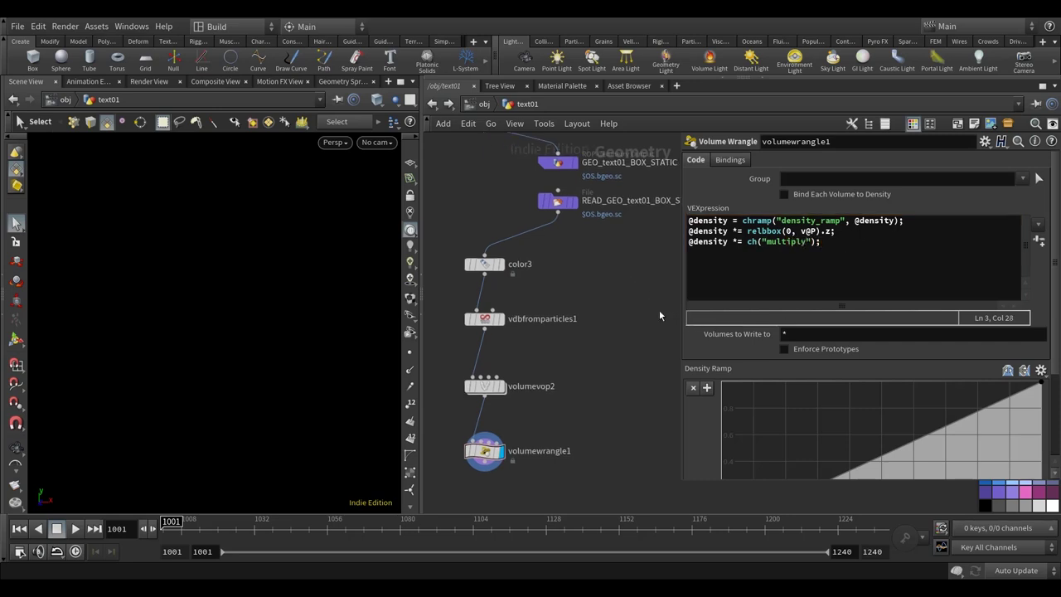
scroll(638, 334, up, 1)
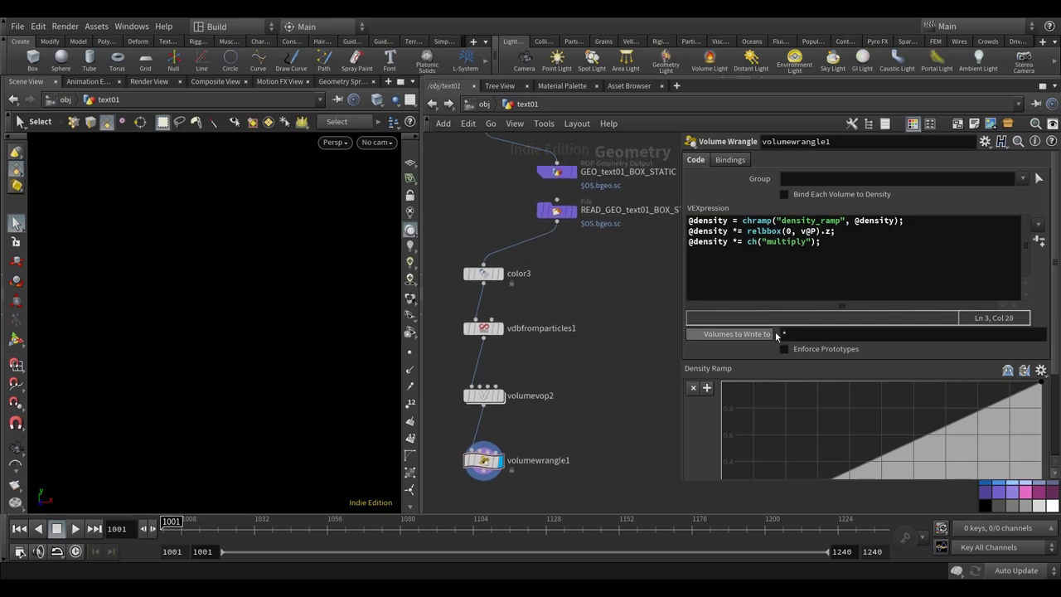
- Create the Multiply parameter from the wrangle code, set it to 5, and check the volume in the viewport
click(1038, 242)
scroll(799, 401, down, 1)
click(800, 470)
text(5)
key(Return)
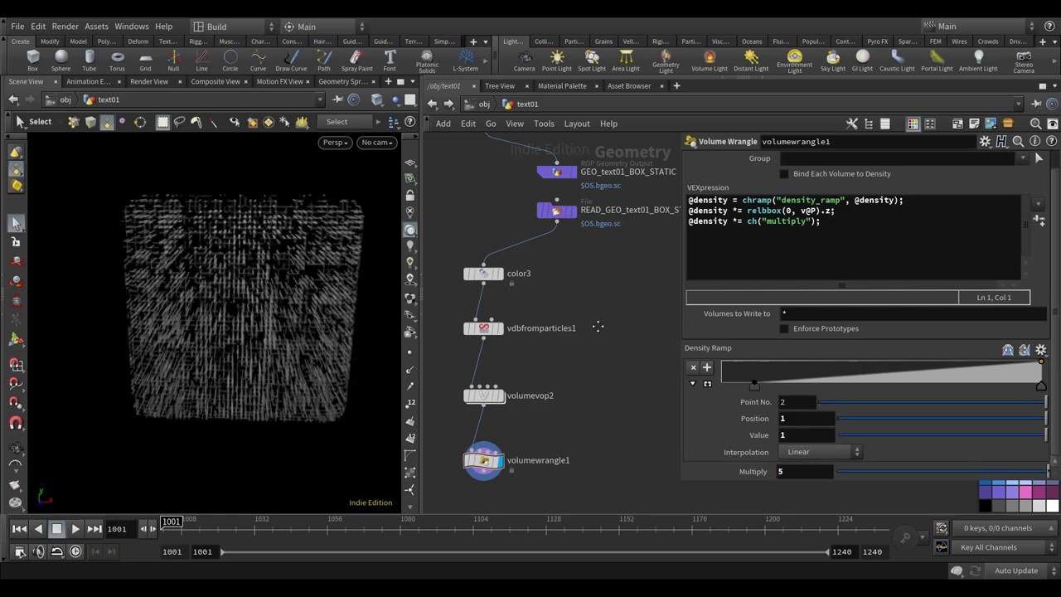
key(Escape)
drag(240, 348, 249, 379)
- Add a middle point to the Density Ramp at about position 0.52 and value 0.75, and choose an interpolation type
click(693, 383)
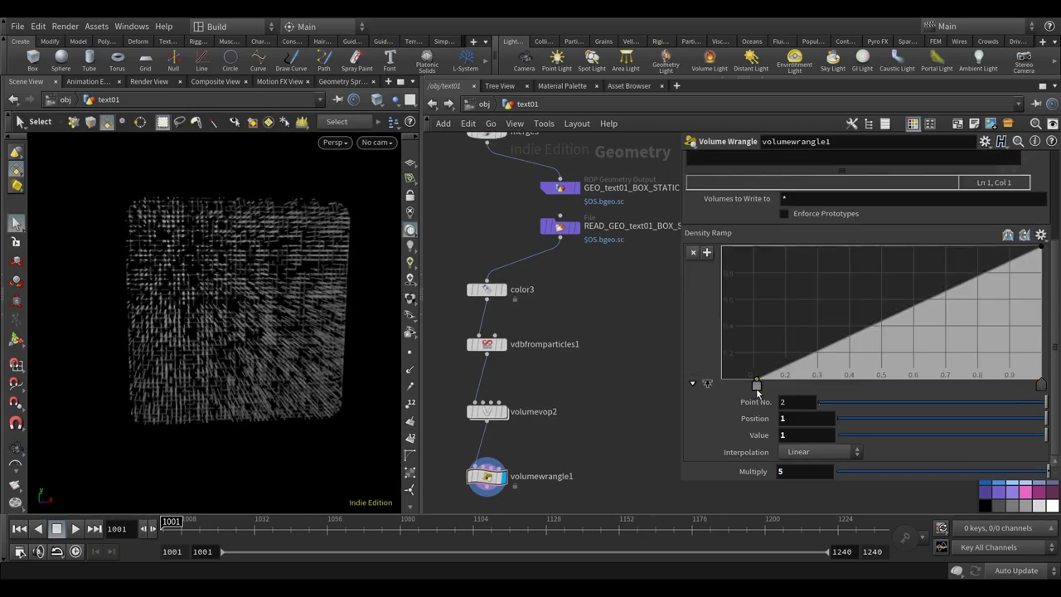
click(881, 323)
click(805, 450)
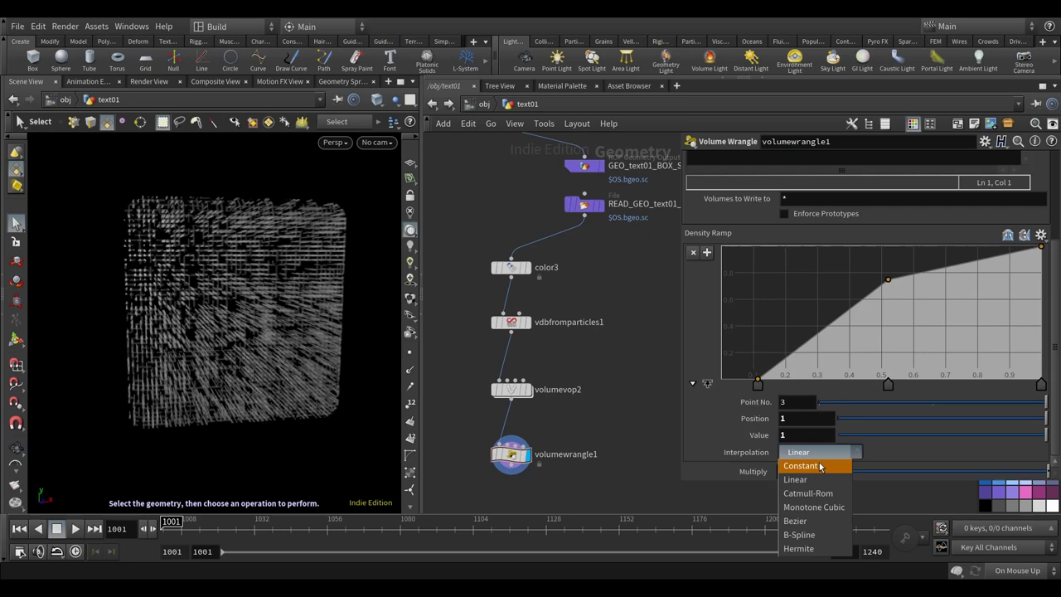
click(817, 486)
click(843, 382)
- Try a Density Multiply of 2.75 on volumevop2 and settle on 2.5, comparing the volume from several angles
scroll(870, 331, up, 3)
click(511, 389)
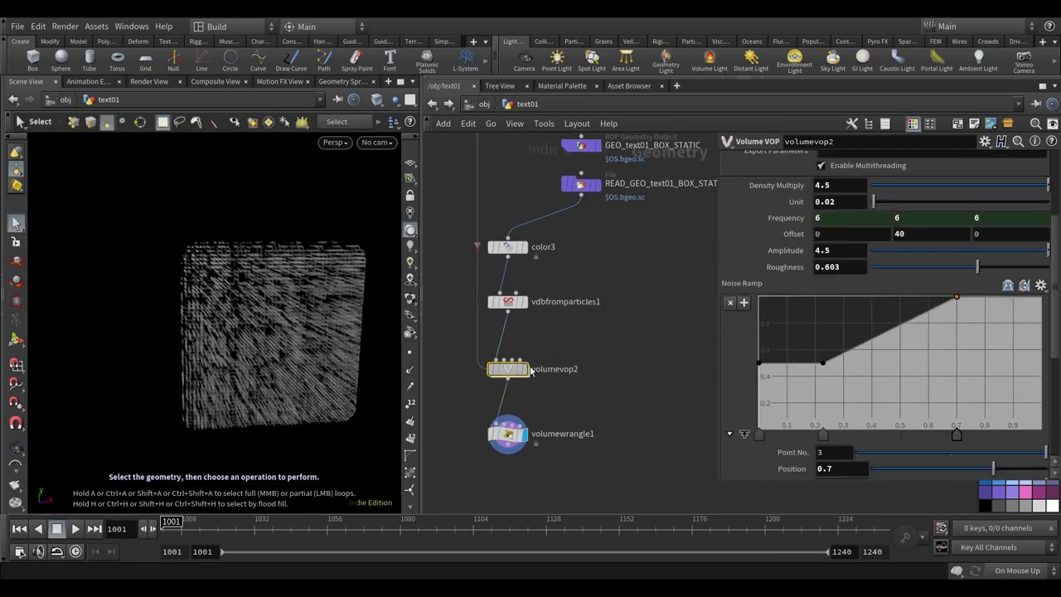
scroll(870, 332, up, 3)
key(Escape)
drag(332, 373, 357, 376)
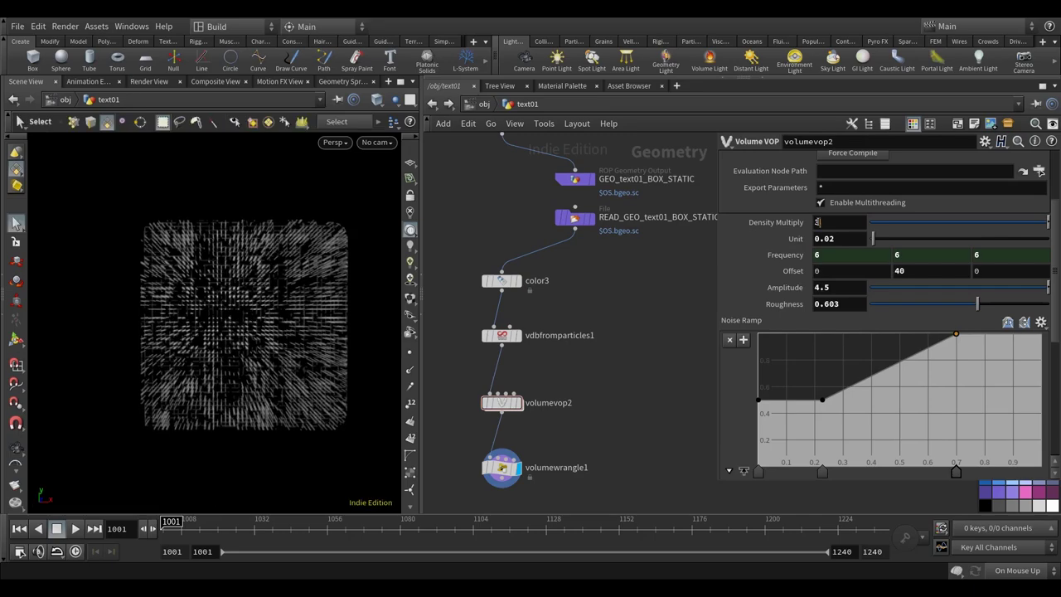
text(.75)
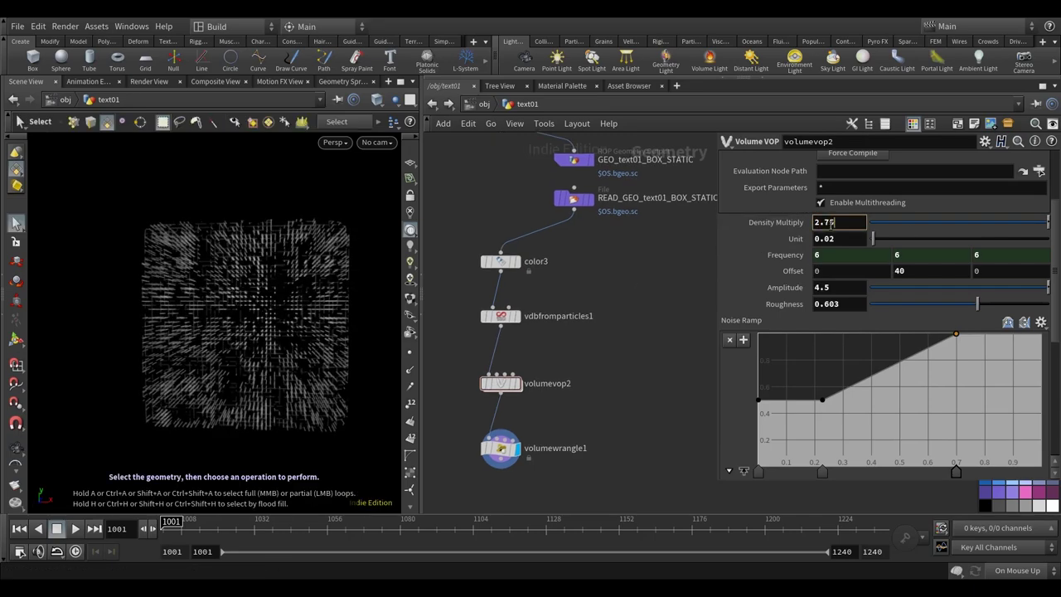
key(Escape)
drag(175, 429, 194, 350)
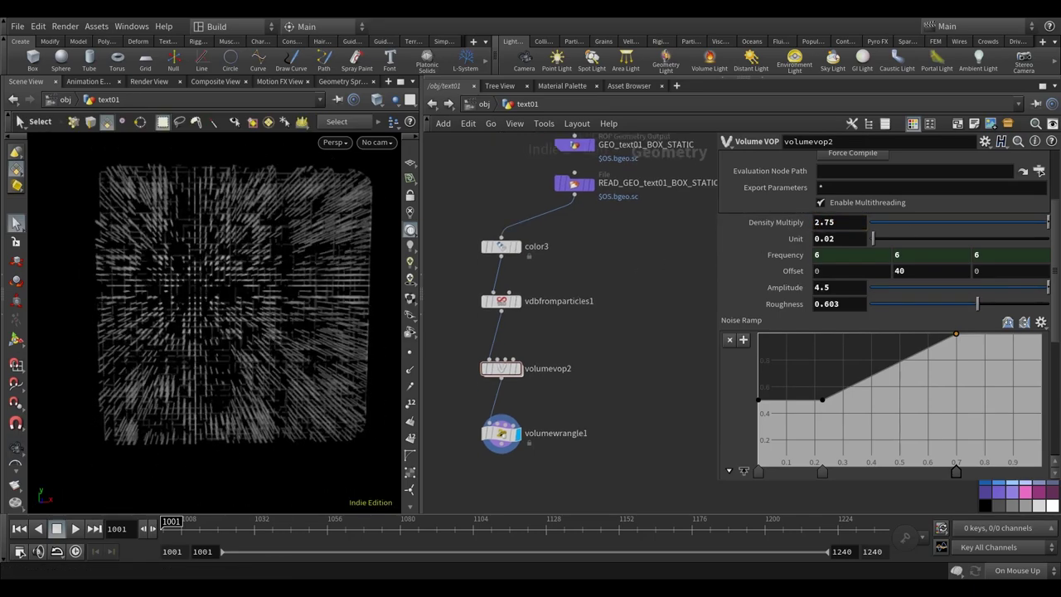
drag(195, 347, 299, 385)
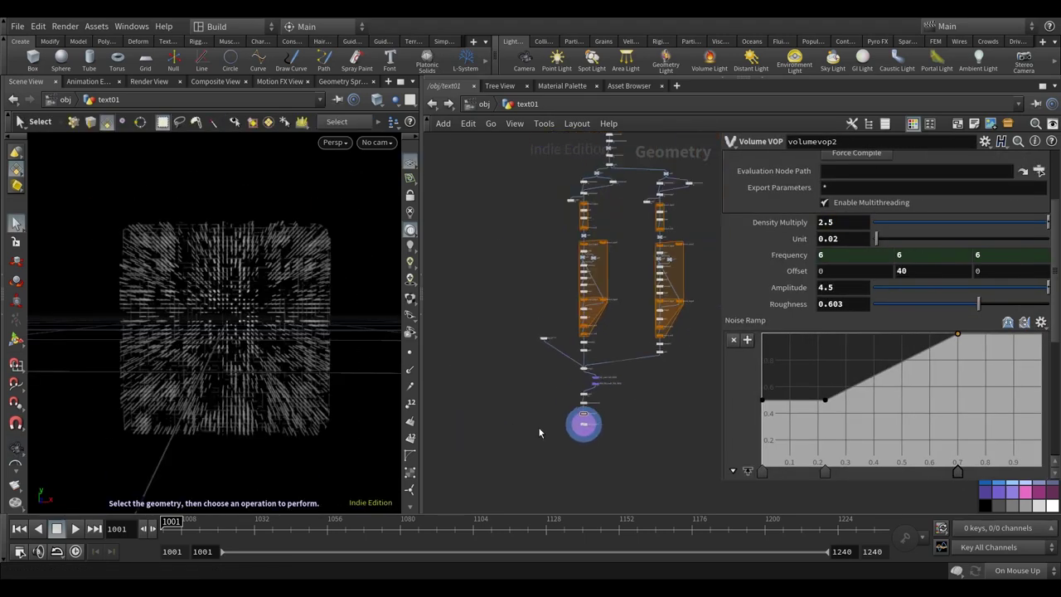
- Add a Transform node fed by the first output of extrudevolume1, place it below that node and display it
scroll(580, 286, up, 8)
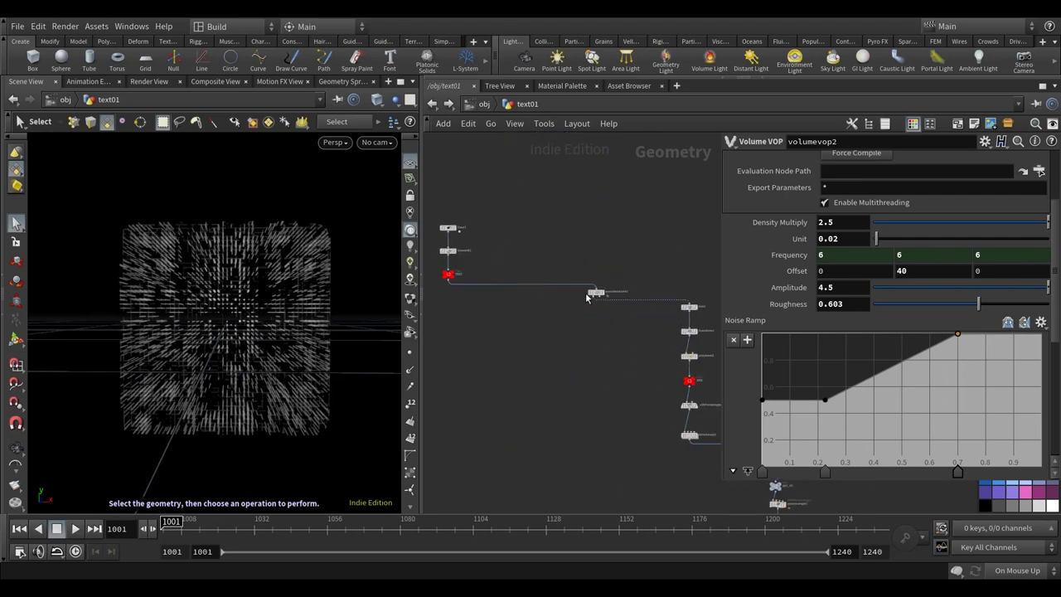
click(580, 286)
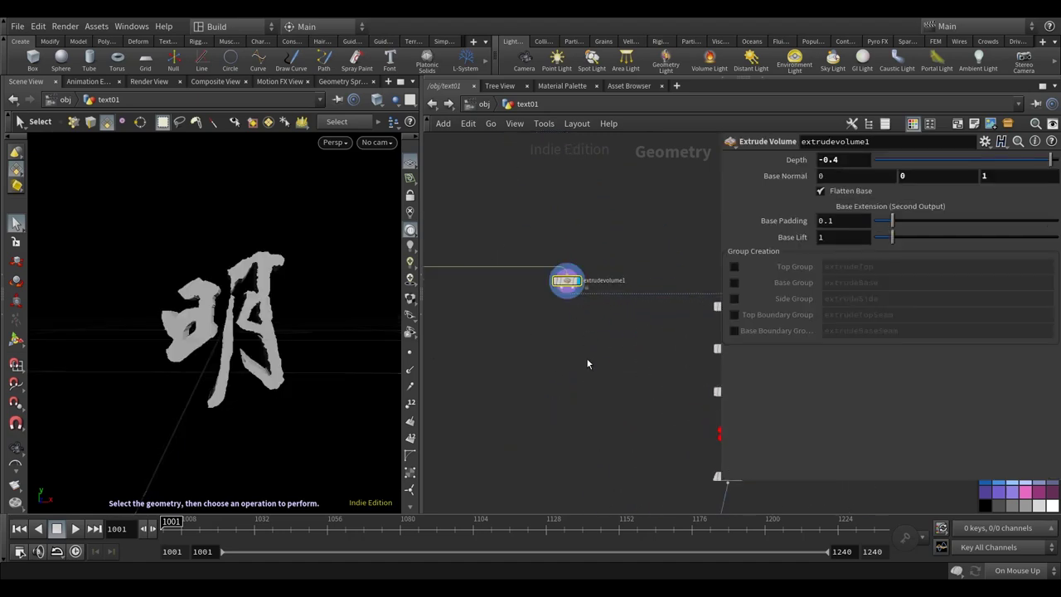
mouse_move(264, 406)
mouse_down()
mouse_move(277, 431)
mouse_move(248, 414)
mouse_up()
key(s)
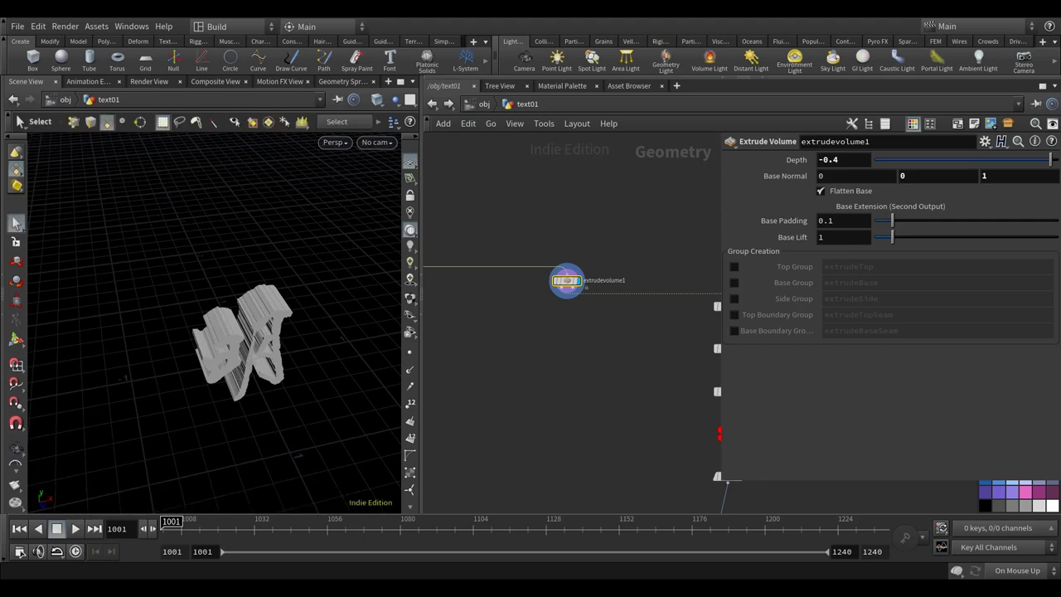
key(Tab)
text(tr)
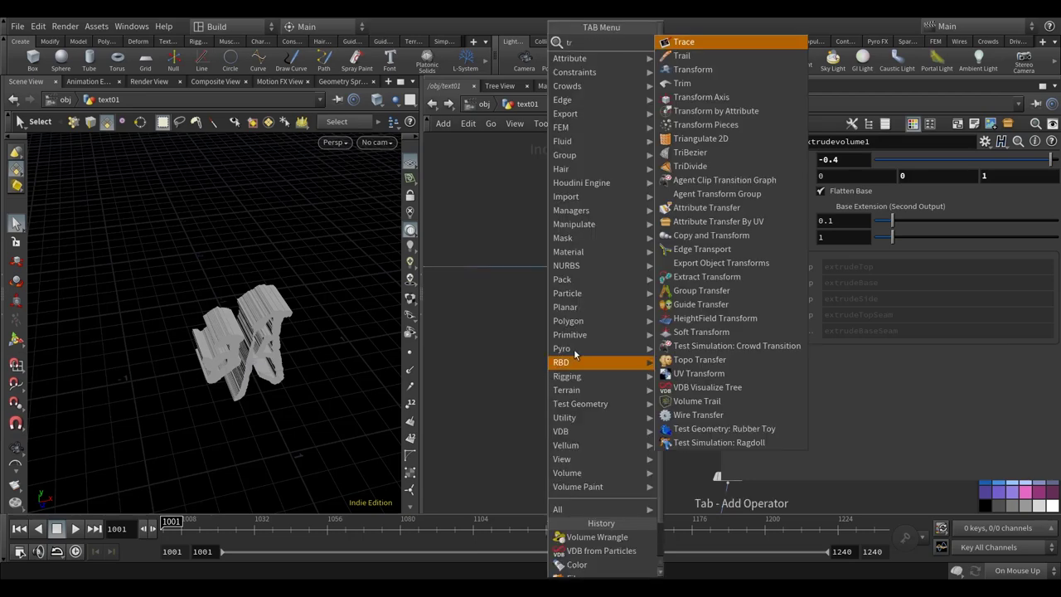
click(696, 71)
click(549, 371)
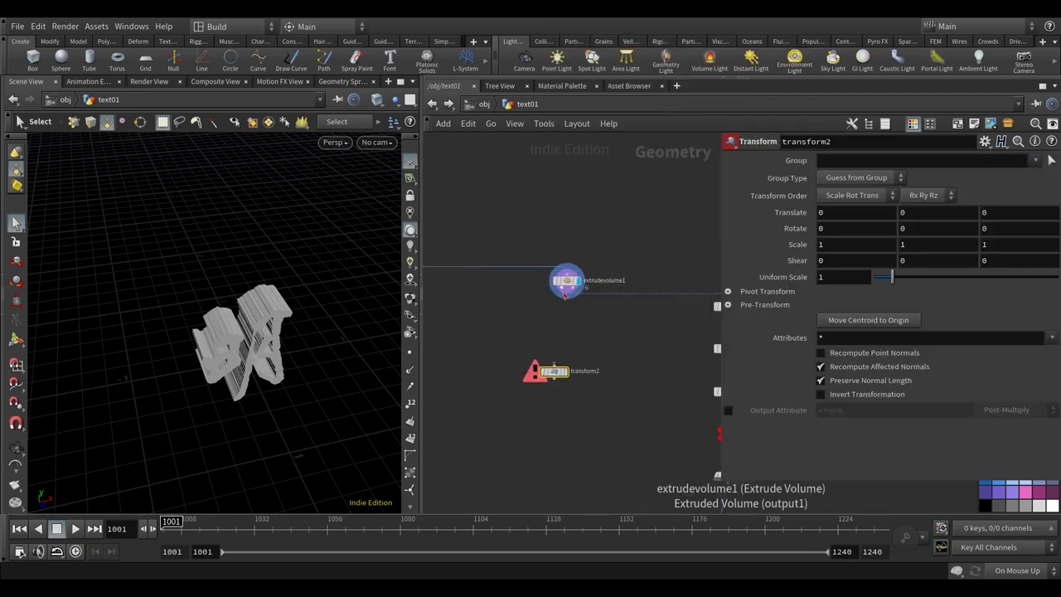
drag(567, 296, 554, 369)
middle_drag(596, 323, 579, 265)
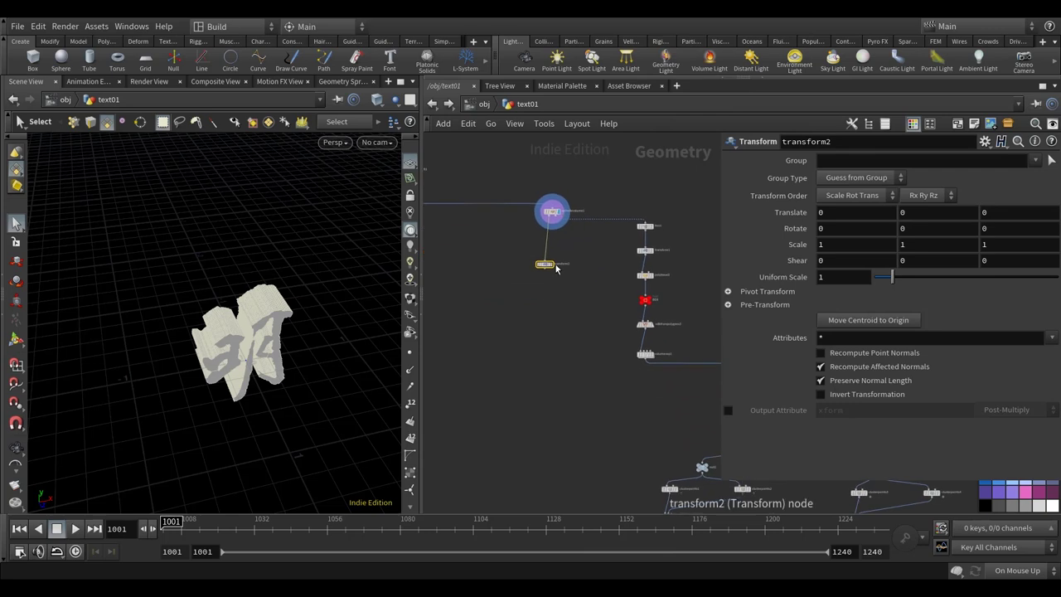
click(564, 252)
drag(550, 265, 553, 280)
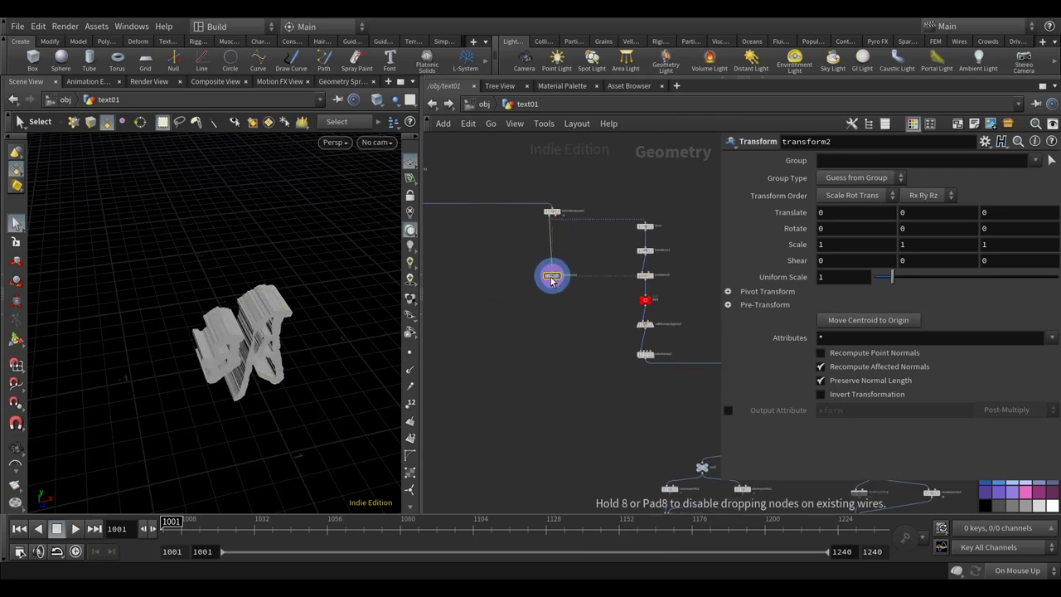
- Set the Pivot Translate of transform2 to $CEX, $CEY and $CEZ so it scales about the geometry's centre
click(729, 292)
click(789, 312)
text($CEX)
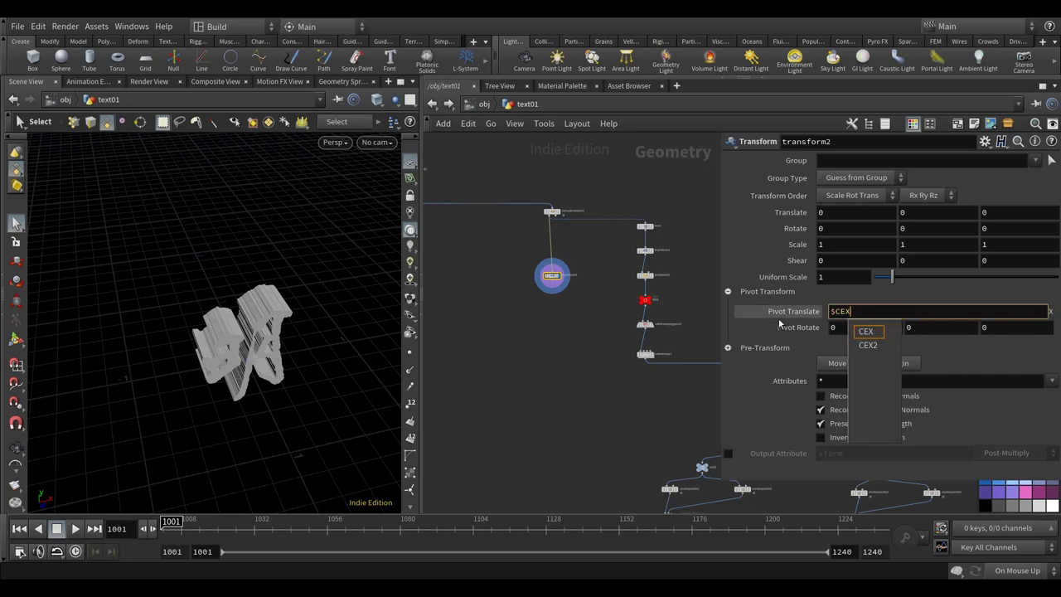
key(Tab)
text($CEY)
key(Tab)
text($CEZ)
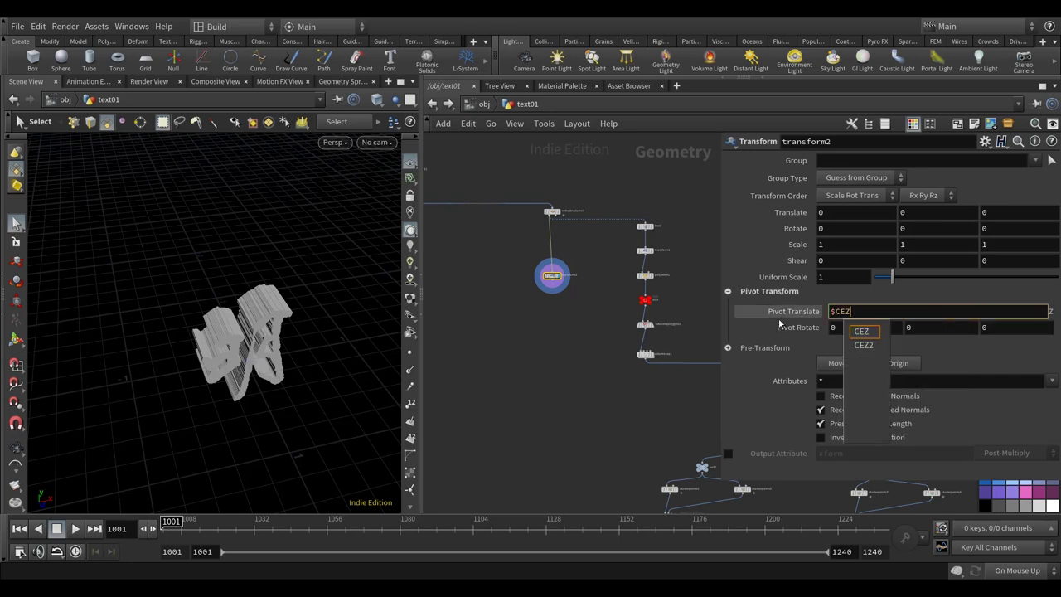
key(Return)
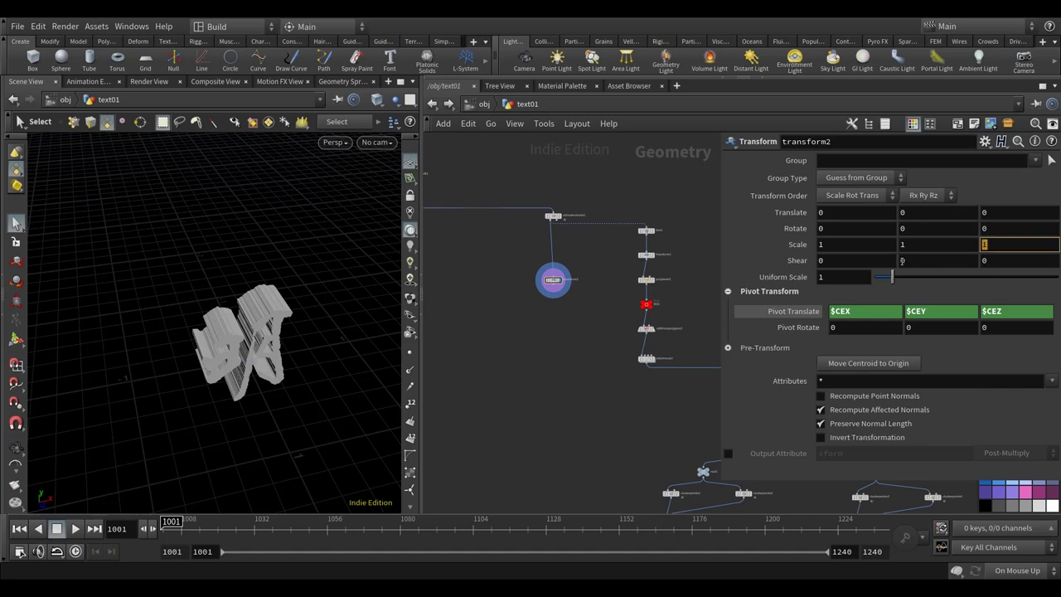
- Set the Z scale of transform2 to 2 to stretch the extruded character in depth
text(2)
key(Return)
scroll(551, 324, down, 3)
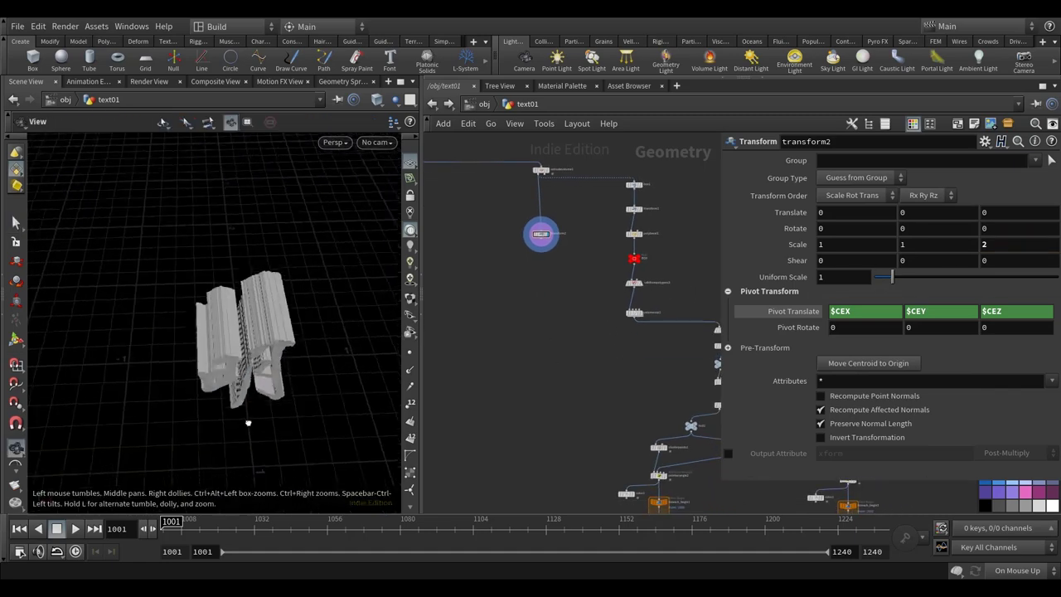
scroll(563, 284, up, 4)
scroll(623, 344, down, 3)
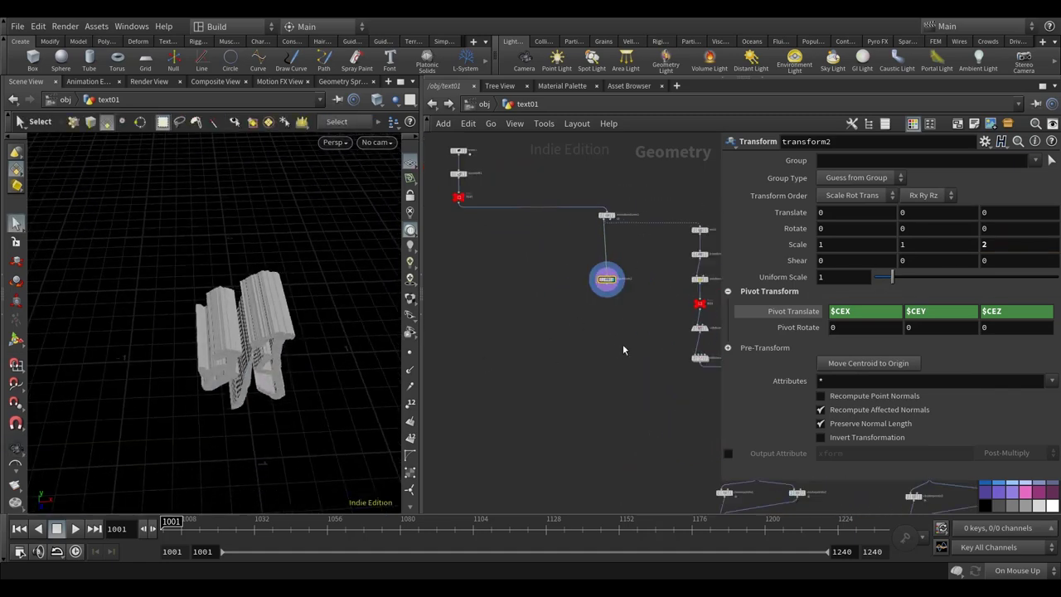
middle_drag(582, 331, 605, 255)
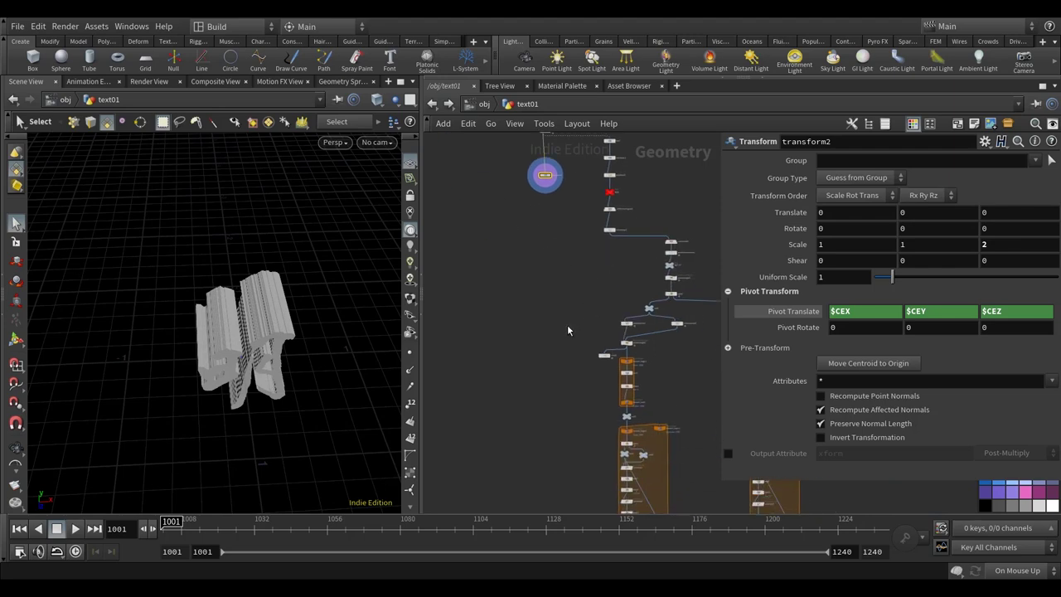
mouse_move(676, 323)
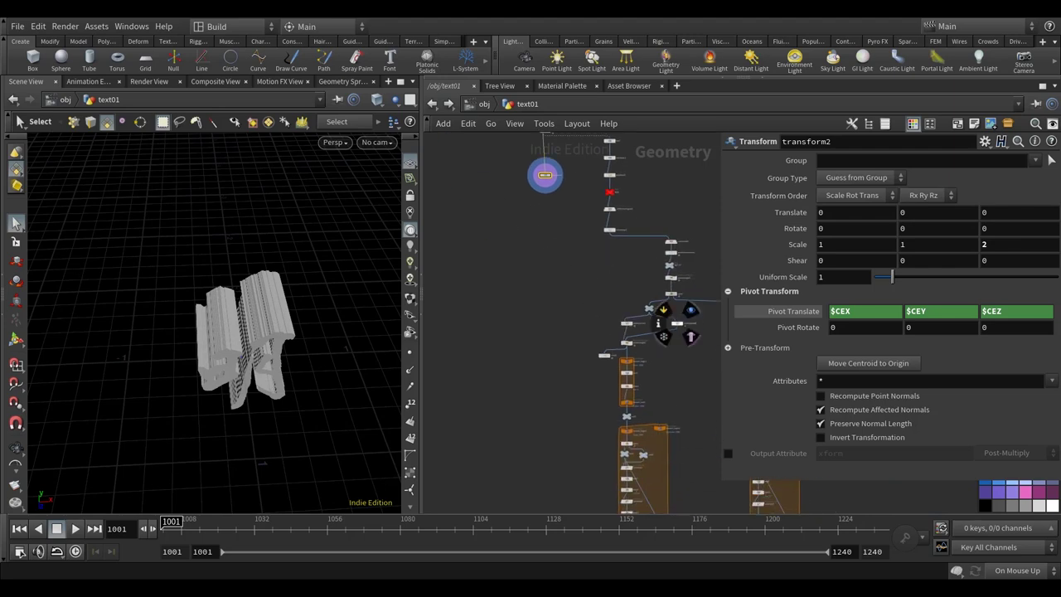
key(Tab)
text(vdbf)
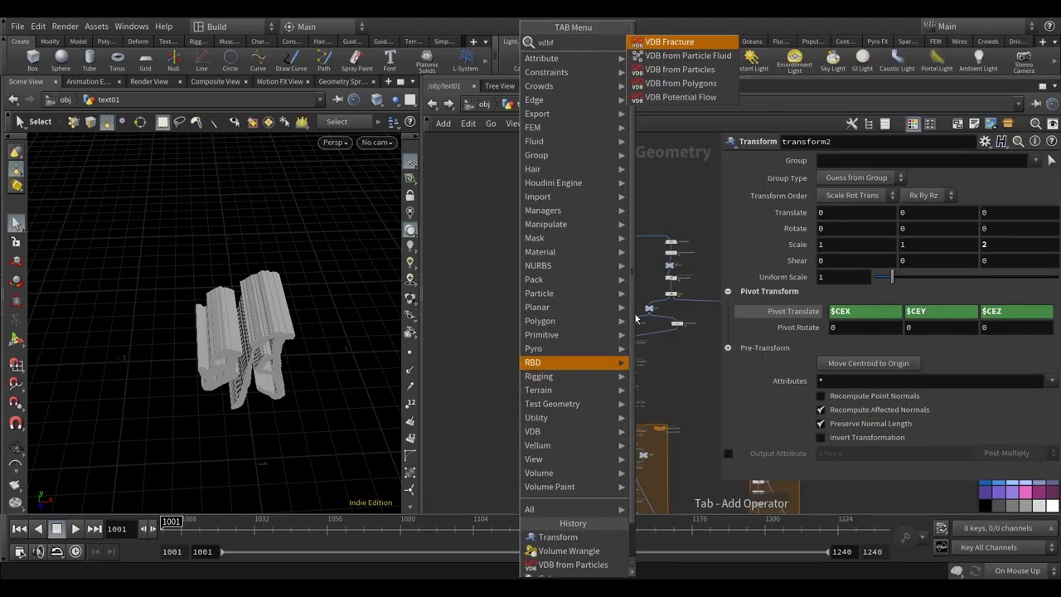
key(Down)
key(Down)
key(Return)
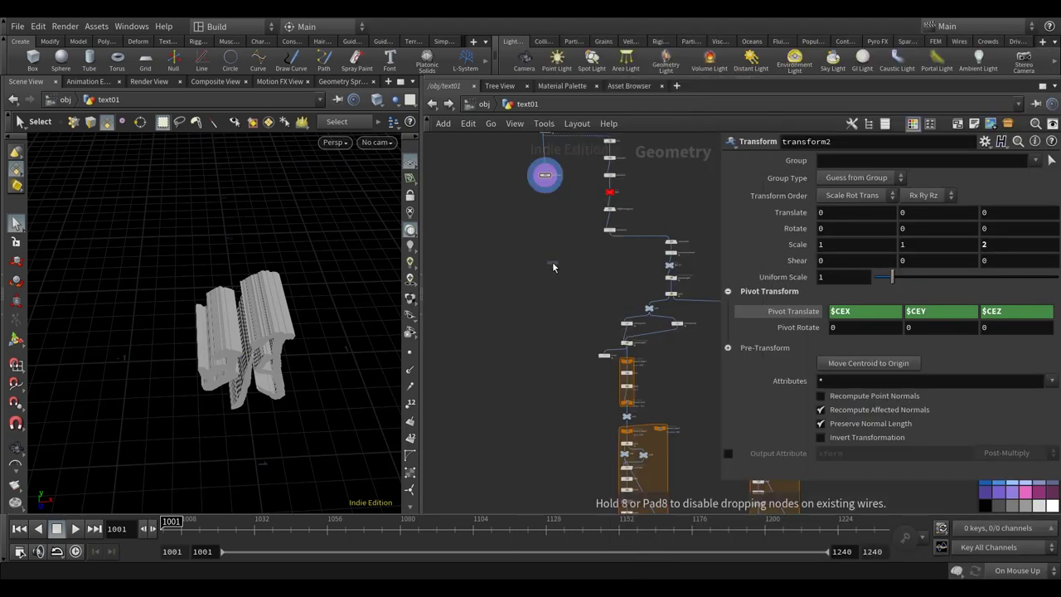
key(Escape)
- Add a VDB from Polygons node connected below transform2 and display it
key(Tab)
key(Escape)
key(f)
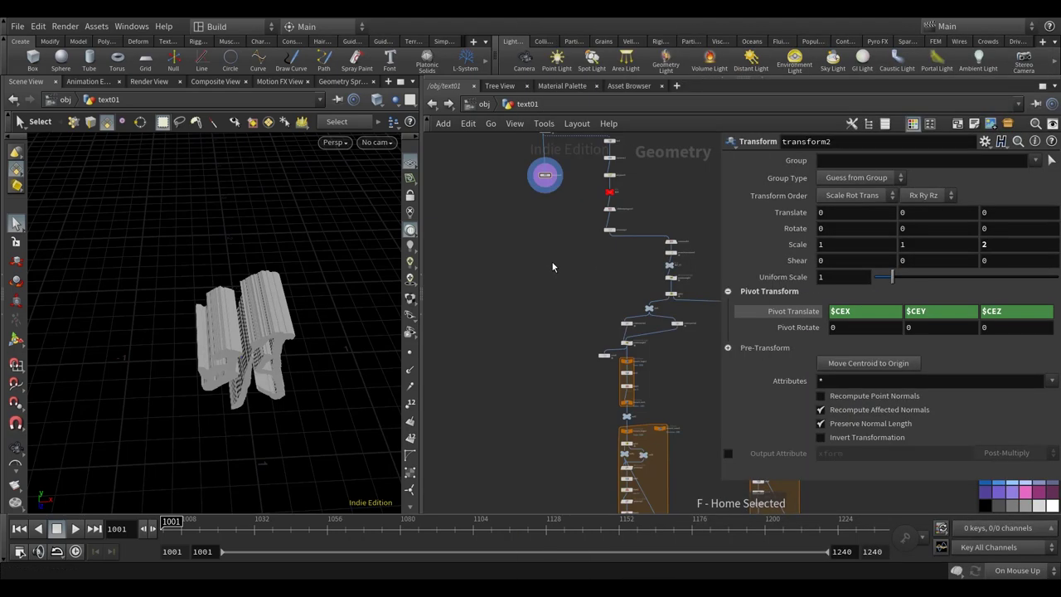
click(649, 264)
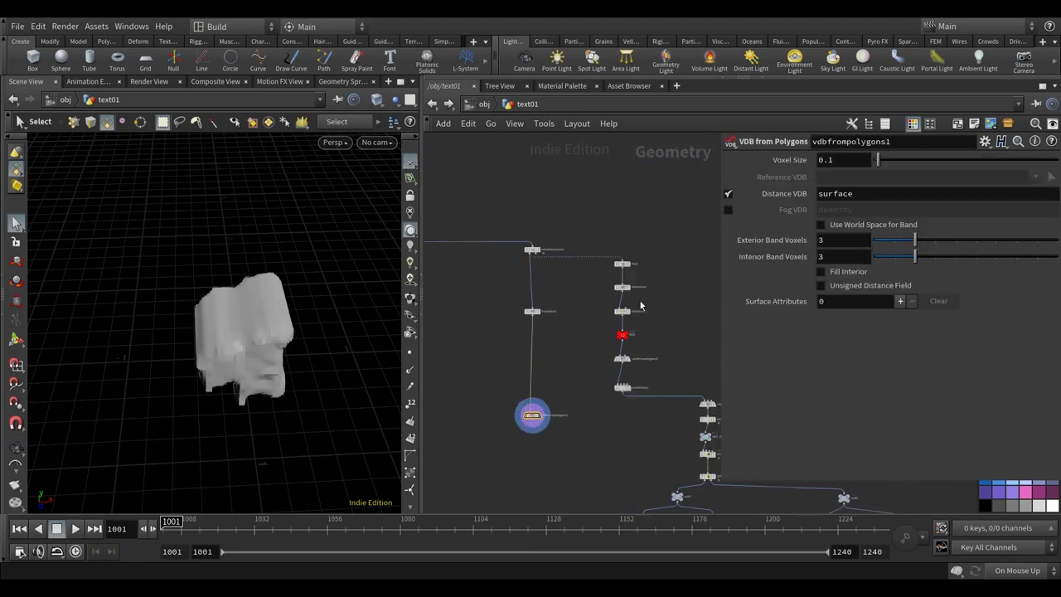
- Copy the Voxel Size parameter of vdbfrompolygons3, the VDB node below the BOX null
scroll(641, 306, up, 3)
scroll(655, 349, down, 2)
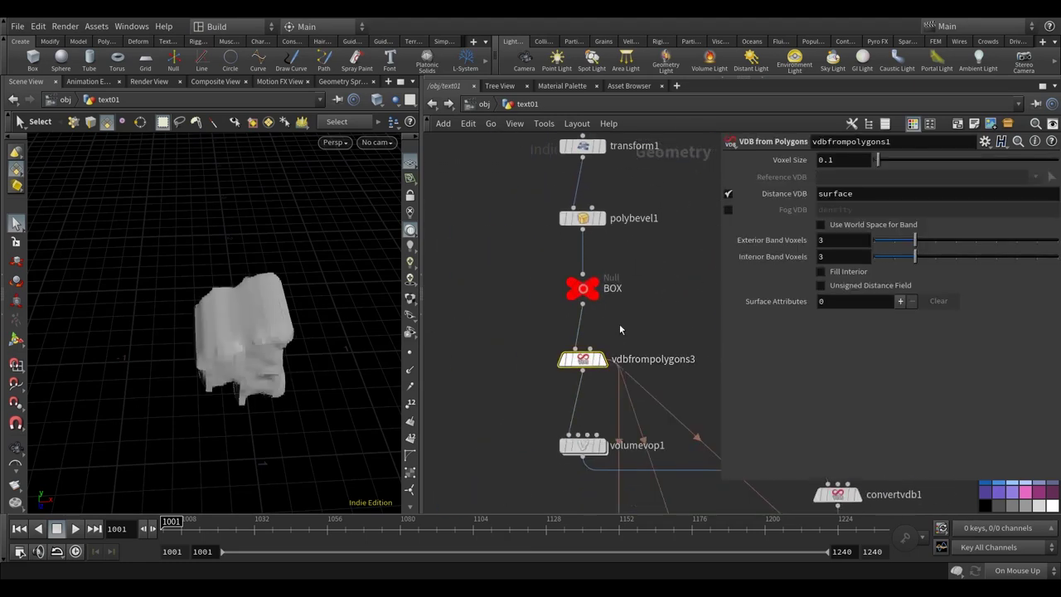
right_click(797, 161)
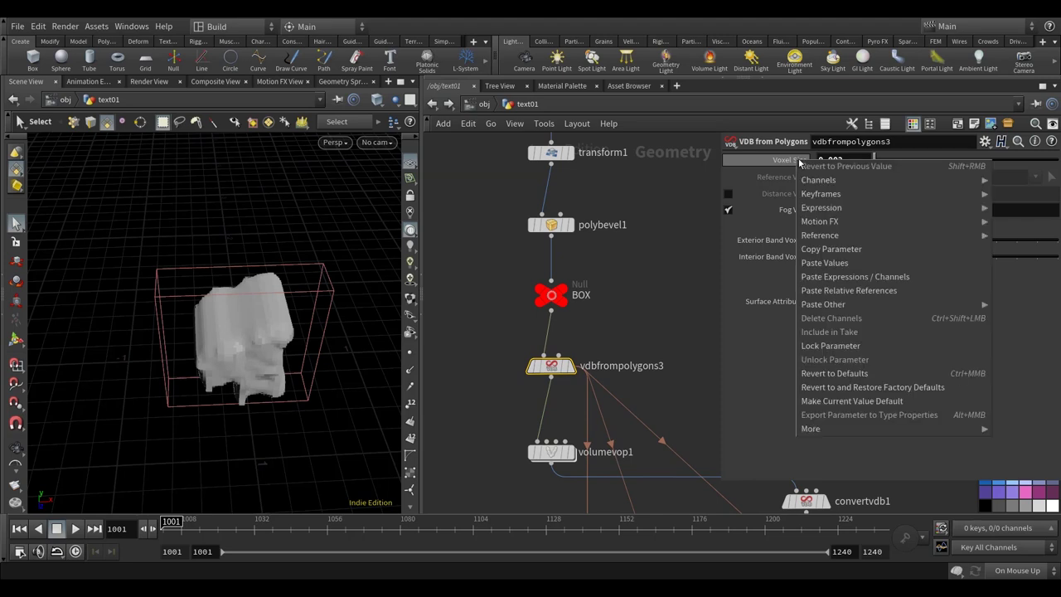
click(831, 248)
- Switch vdbfrompolygons1 from a Distance VDB to a Fog VDB named density
scroll(623, 308, down, 3)
click(486, 398)
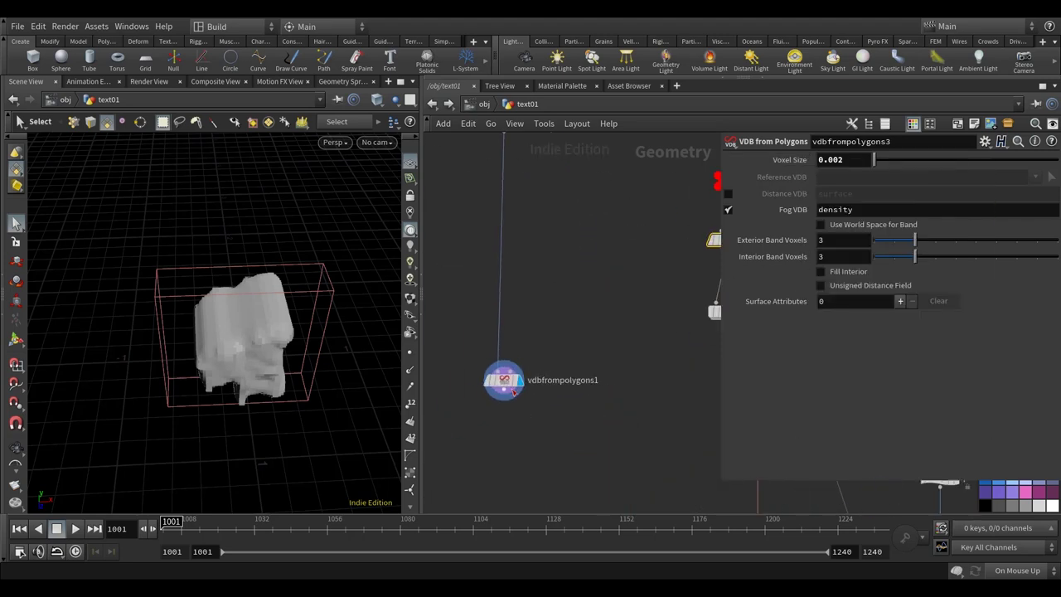
click(729, 210)
click(729, 193)
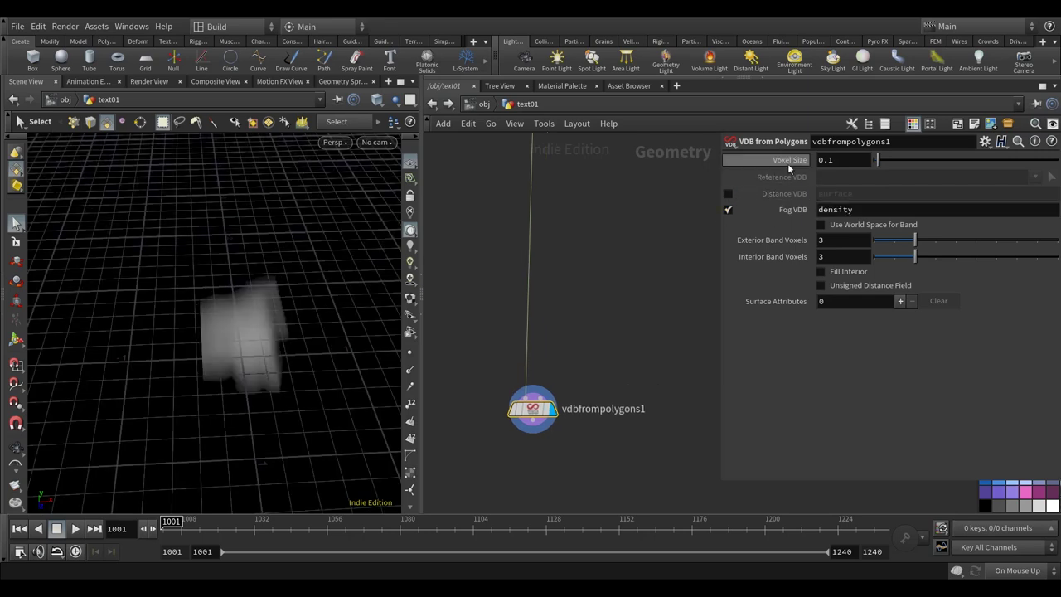
- Paste the copied parameter as a relative reference into the Voxel Size of vdbfrompolygons1, linking it to vdbfrompolygons3
right_click(787, 163)
click(816, 296)
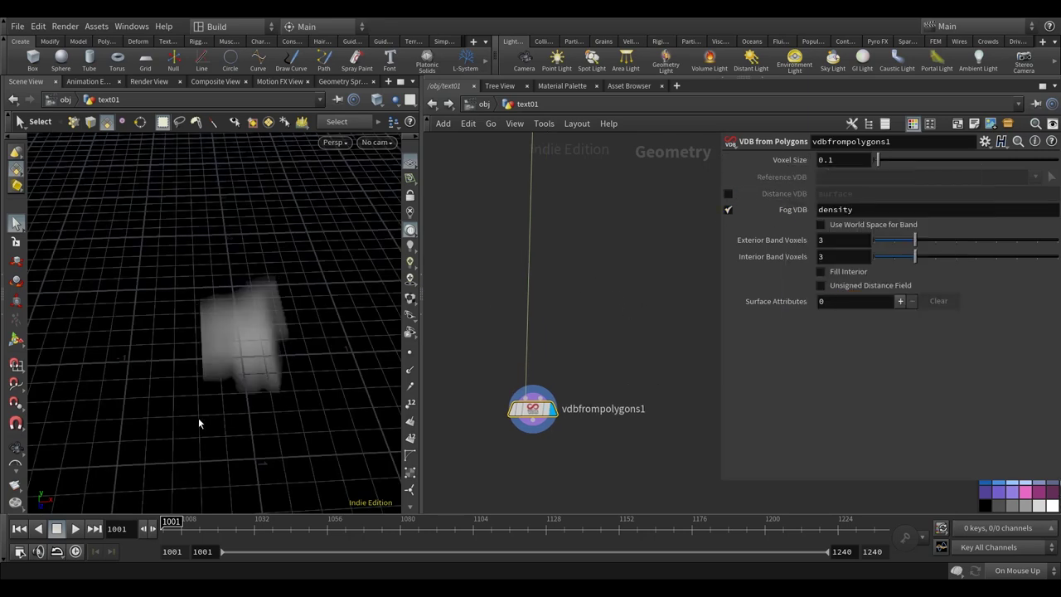
drag(515, 413, 485, 385)
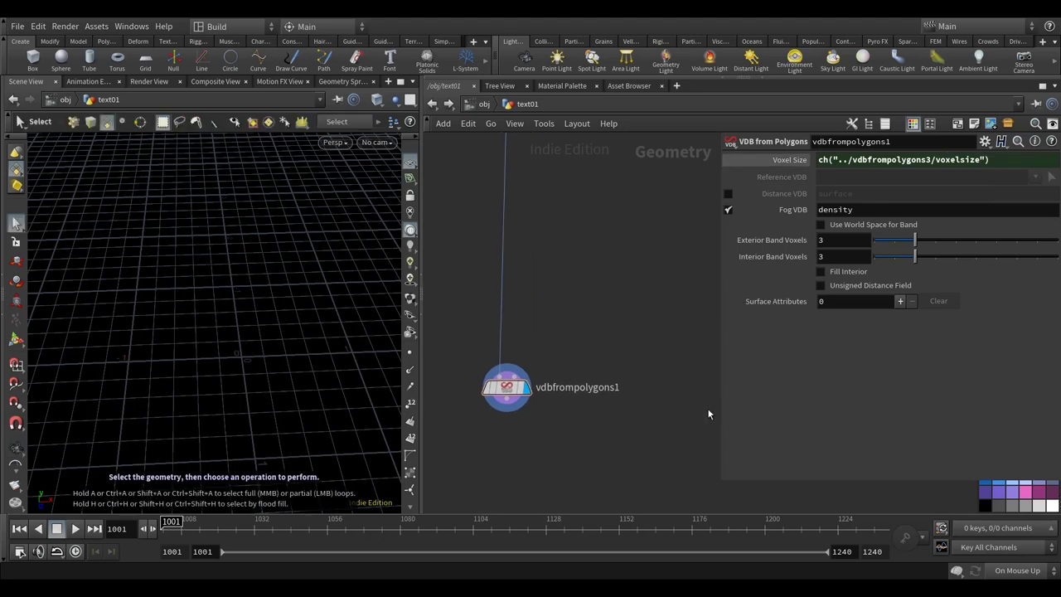
- Add a Volume Wrangle node below vdbfrompolygons1
scroll(528, 396, down, 3)
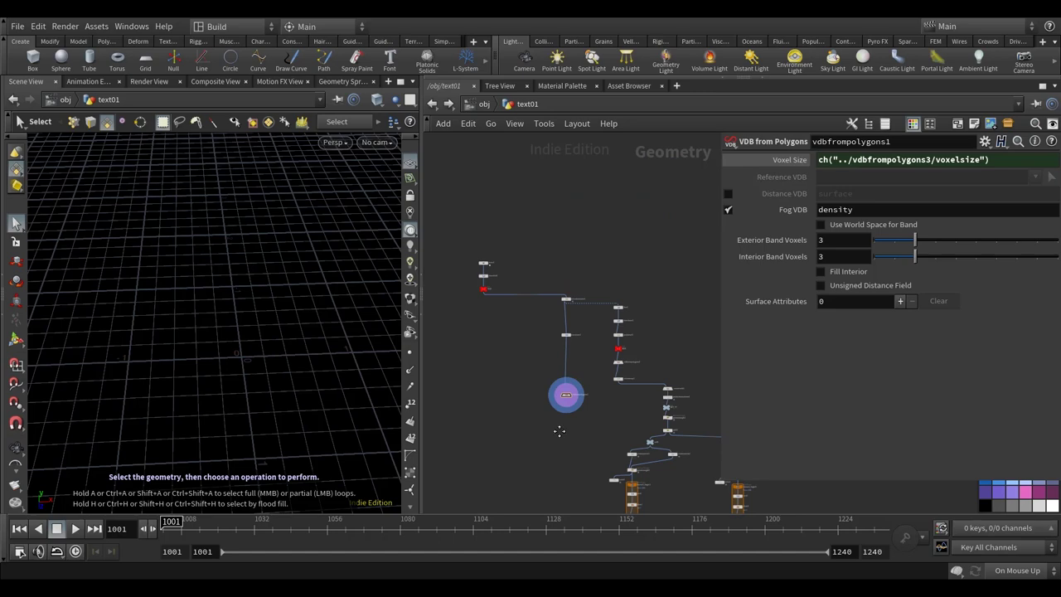
key(h)
scroll(534, 291, up, 5)
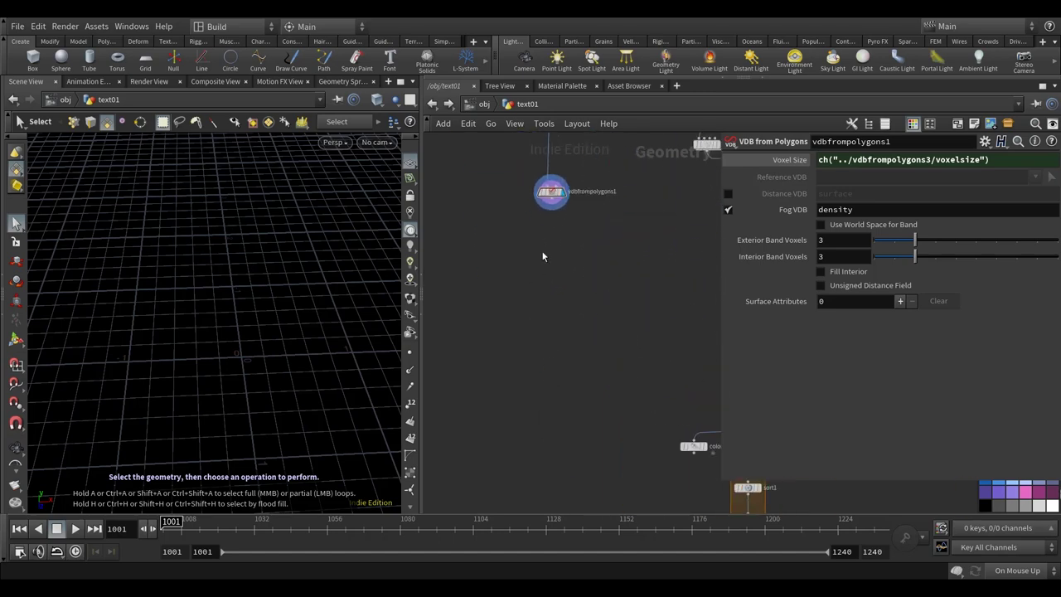
key(Tab)
text(volu)
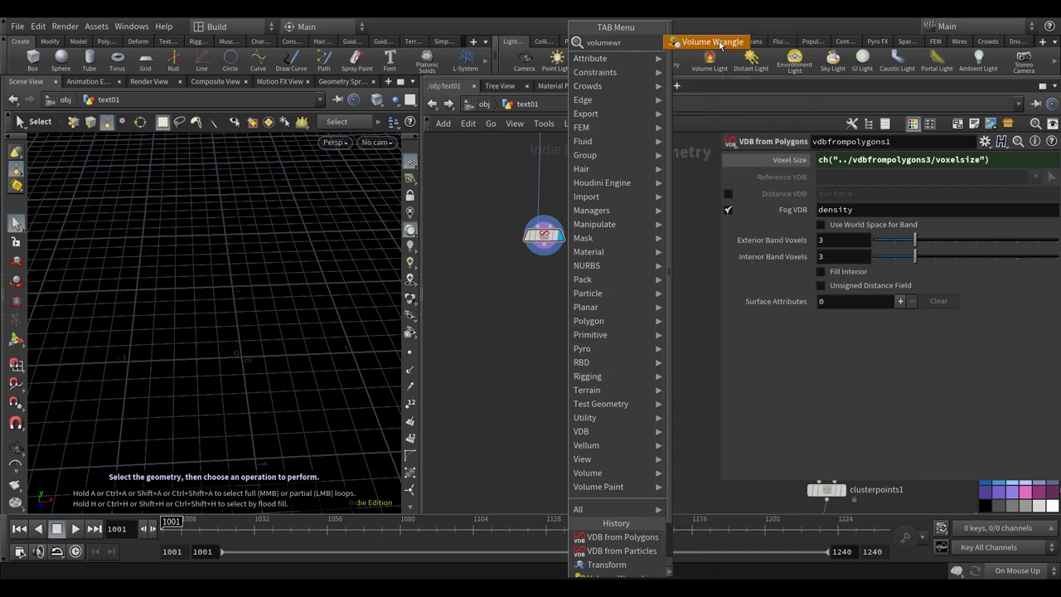
key(Escape)
click(827, 226)
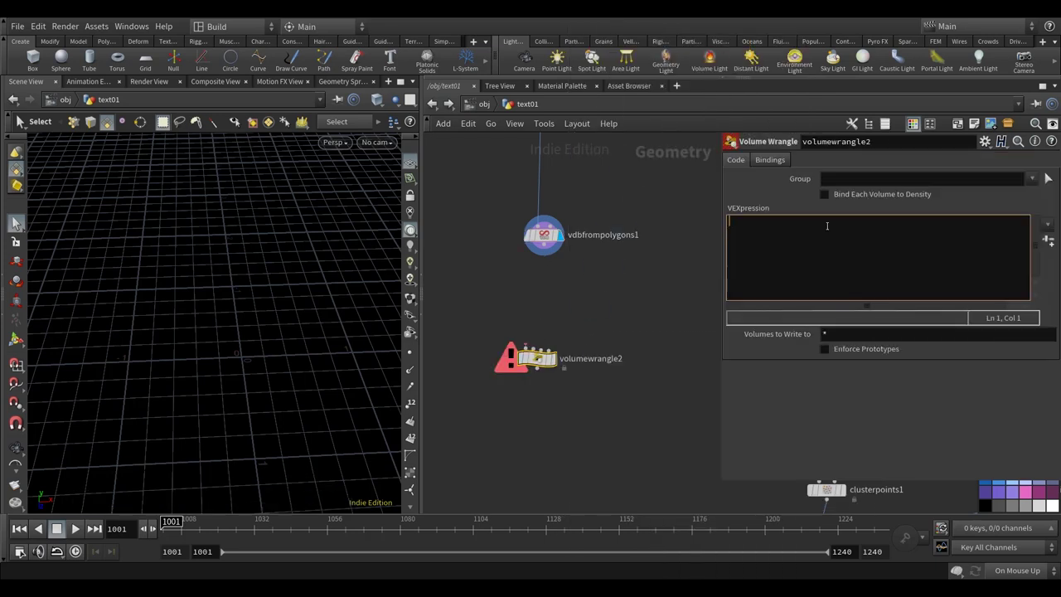
text(@density *= 40;)
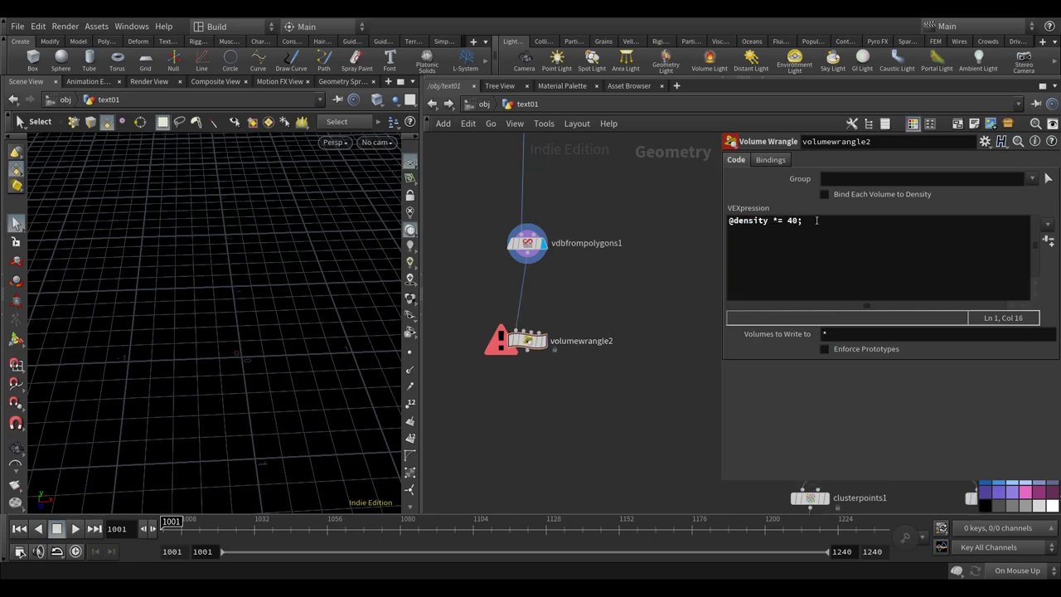
click(558, 340)
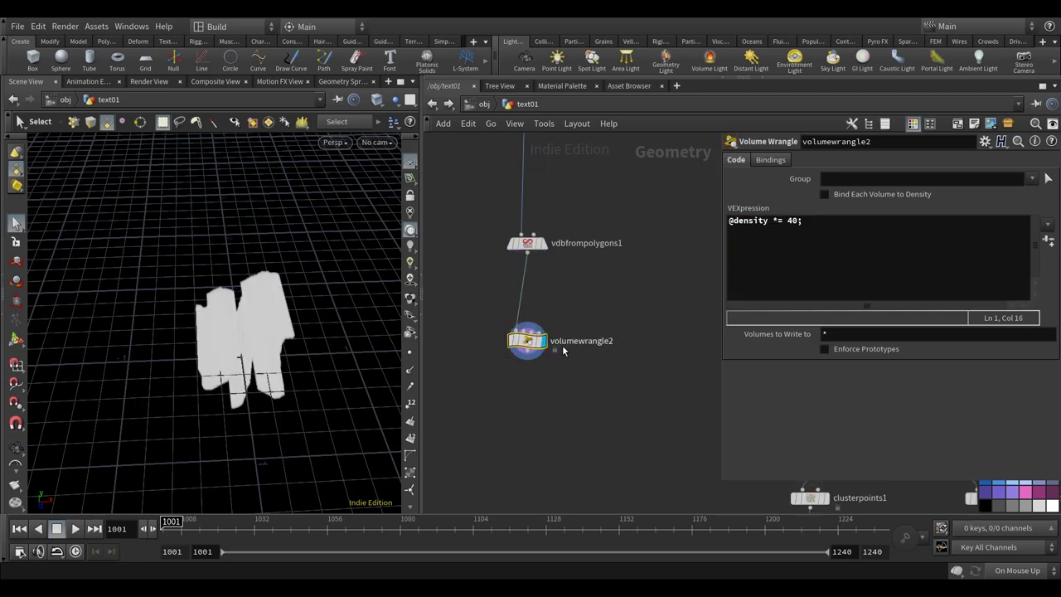
key(Escape)
drag(266, 379, 278, 373)
- Move volumewrangle2 down the network to sit beside volumewrangle1 at the end of the box points branch
scroll(557, 309, down, 3)
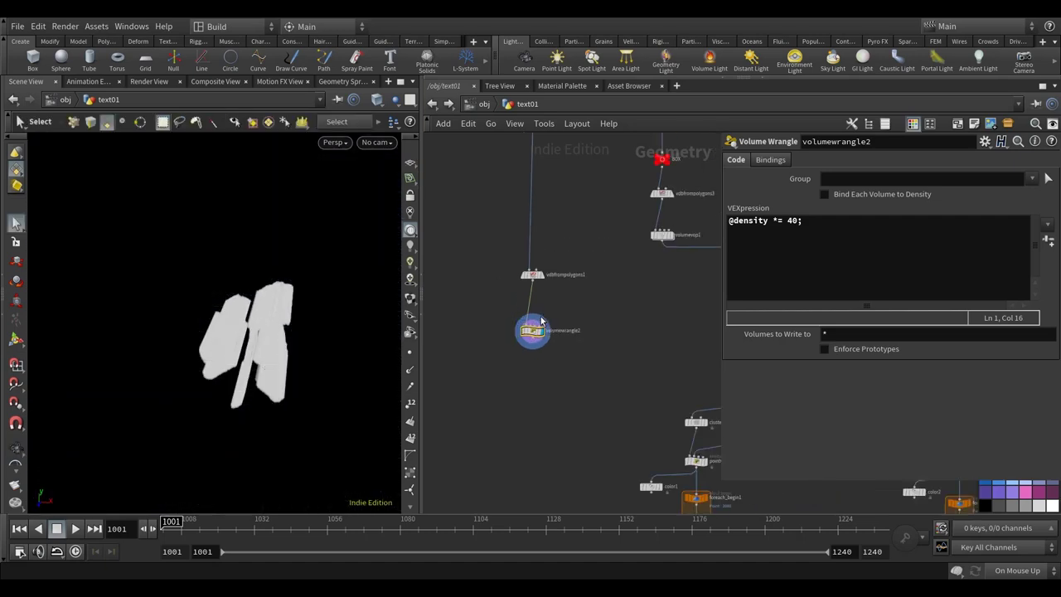
scroll(557, 309, down, 3)
drag(534, 238, 537, 422)
scroll(559, 459, up, 3)
scroll(523, 380, up, 4)
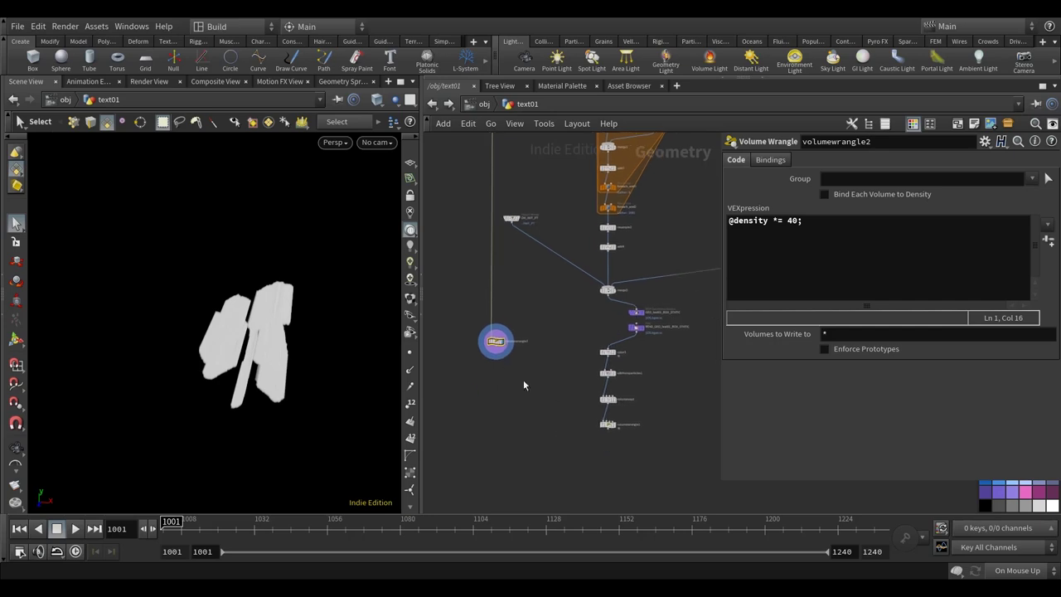
drag(489, 339, 492, 477)
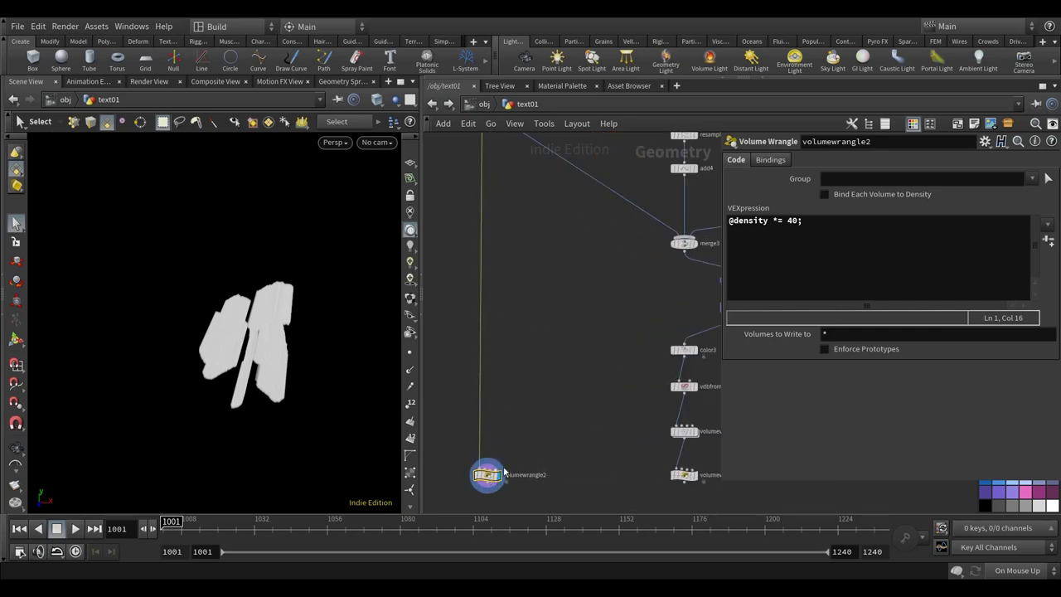
middle_drag(492, 477, 483, 386)
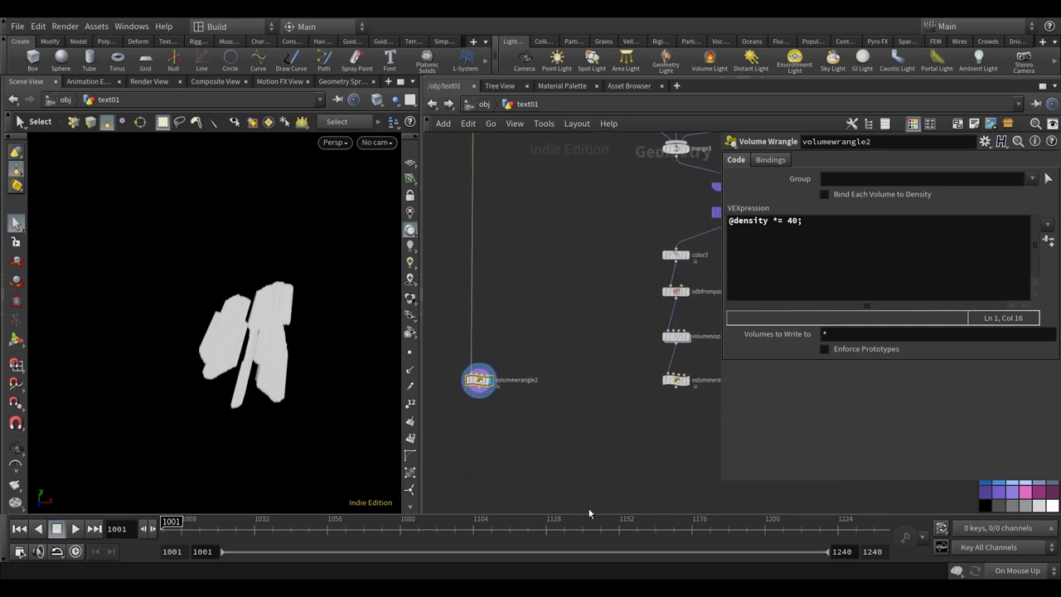
- Add a VDB Combine node directly below volumewrangle1, with volumewrangle1 as its first input
middle_drag(682, 422, 651, 426)
key(Tab)
text(vdbc)
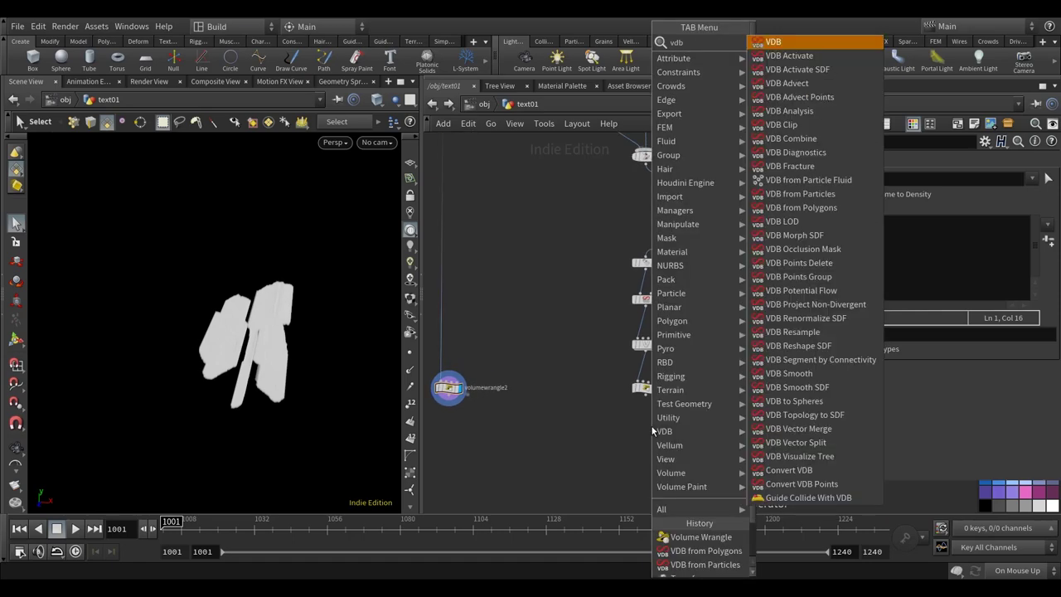
click(794, 56)
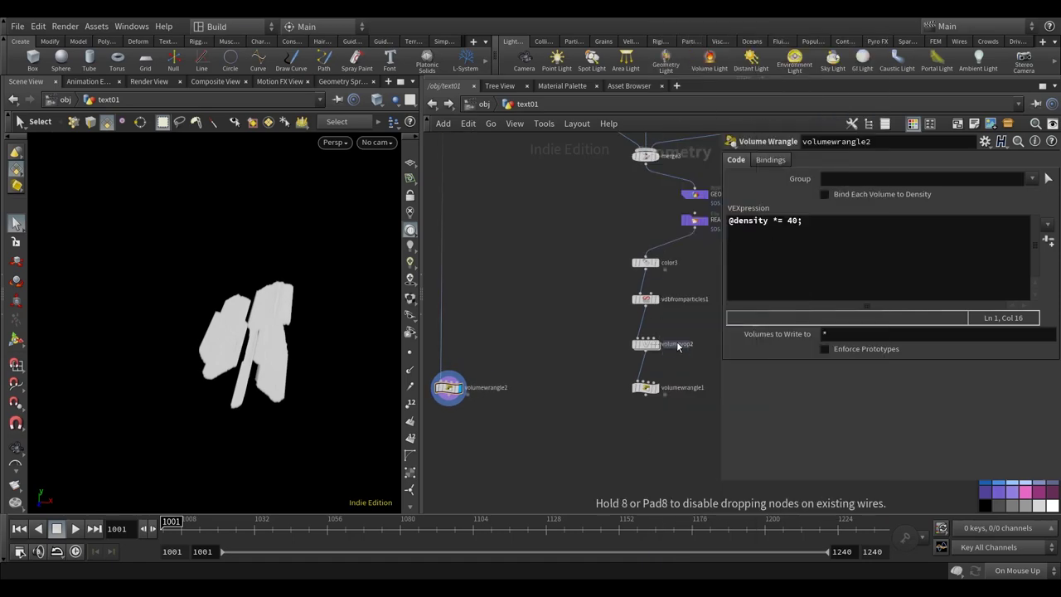
click(643, 429)
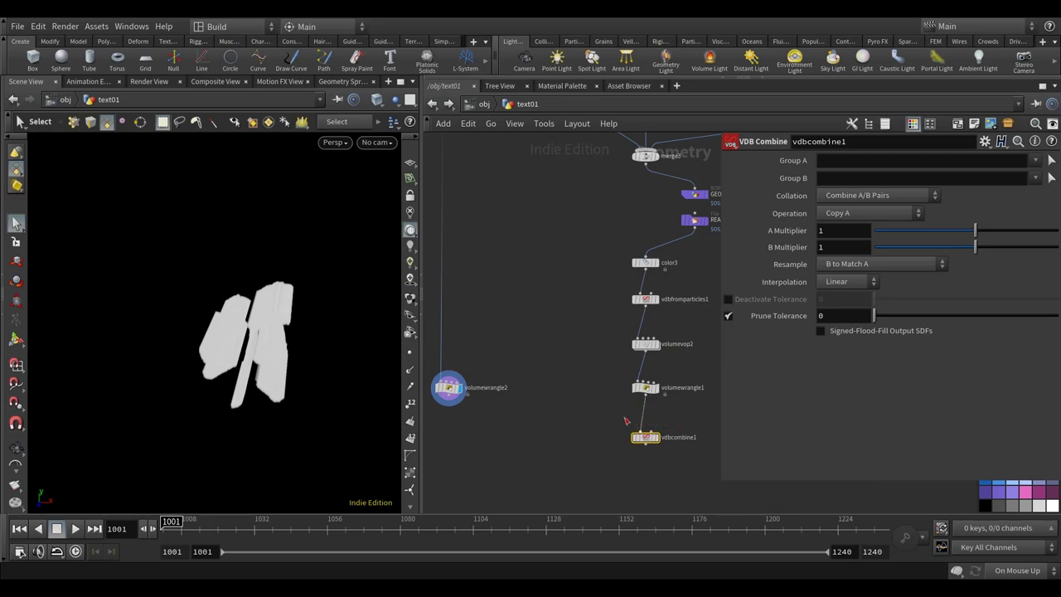
- Connect volumewrangle2 to the second input of vdbcombine1 and display the combine node
middle_drag(584, 417, 568, 412)
click(437, 396)
click(635, 425)
mouse_move(649, 439)
middle_down()
mouse_move(654, 425)
mouse_move(644, 430)
middle_up()
click(645, 418)
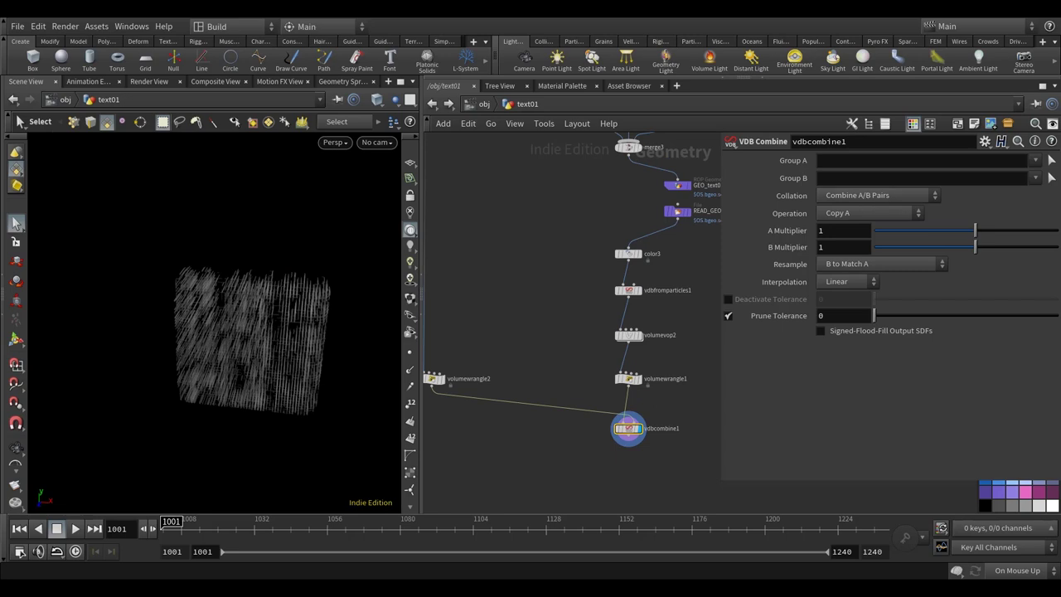
- Set the Operation of vdbcombine1 to Subtract and inspect the carved volume from another angle
click(843, 214)
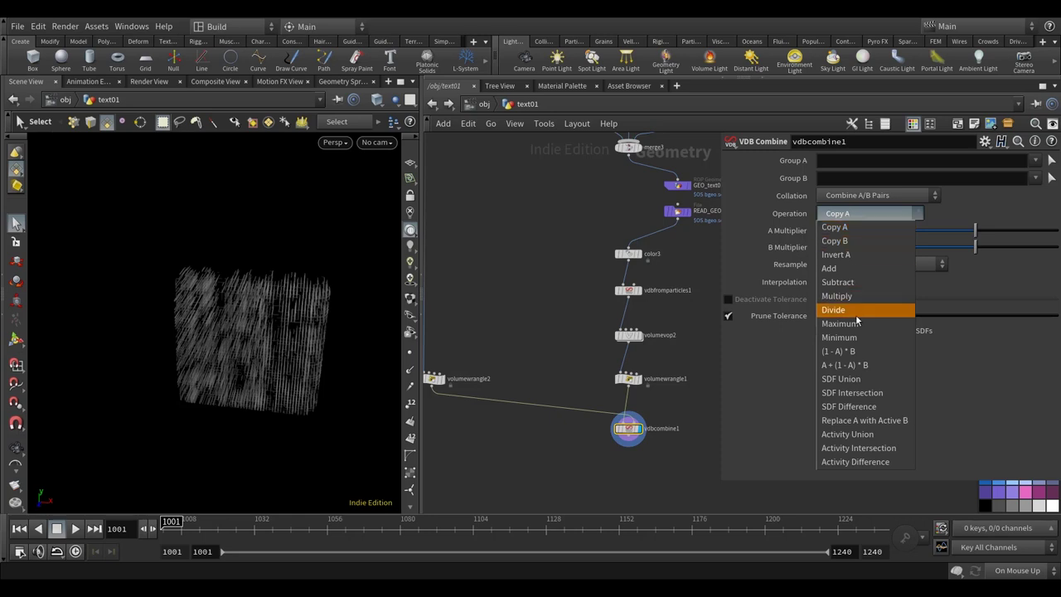
click(857, 281)
key(Escape)
drag(307, 422, 326, 393)
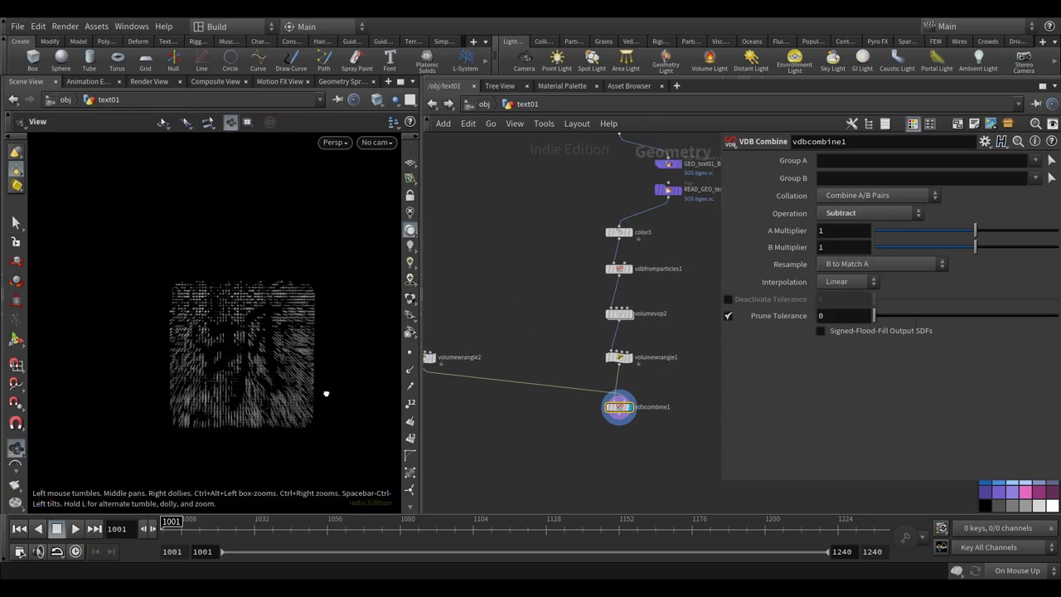
key(s)
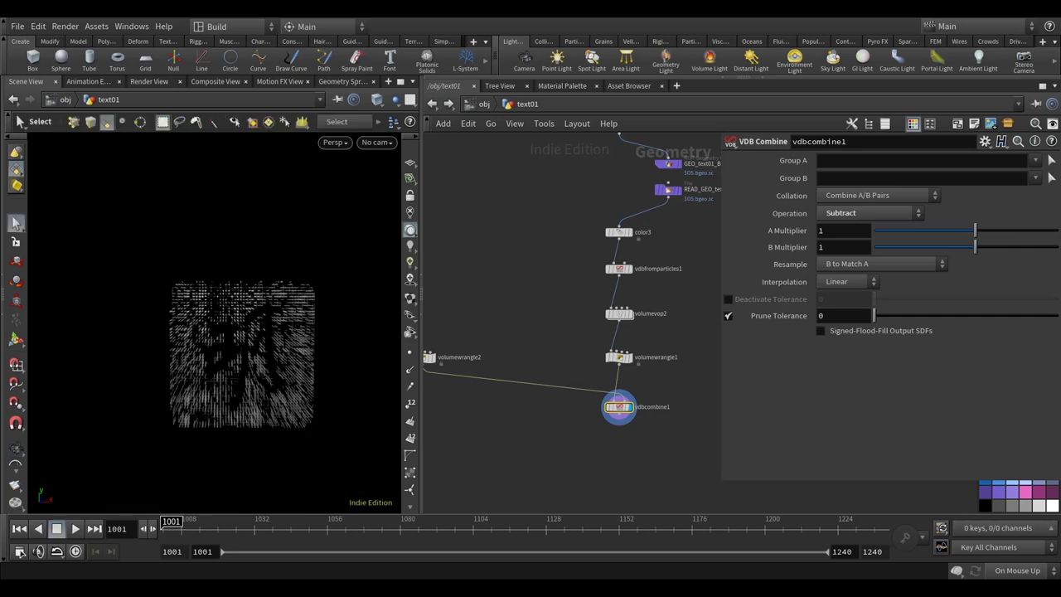
- Duplicate the GEO_text01_BOX_STATIC output node and its READ_GEO file node, placing the copies below vdbcombine1
key(h)
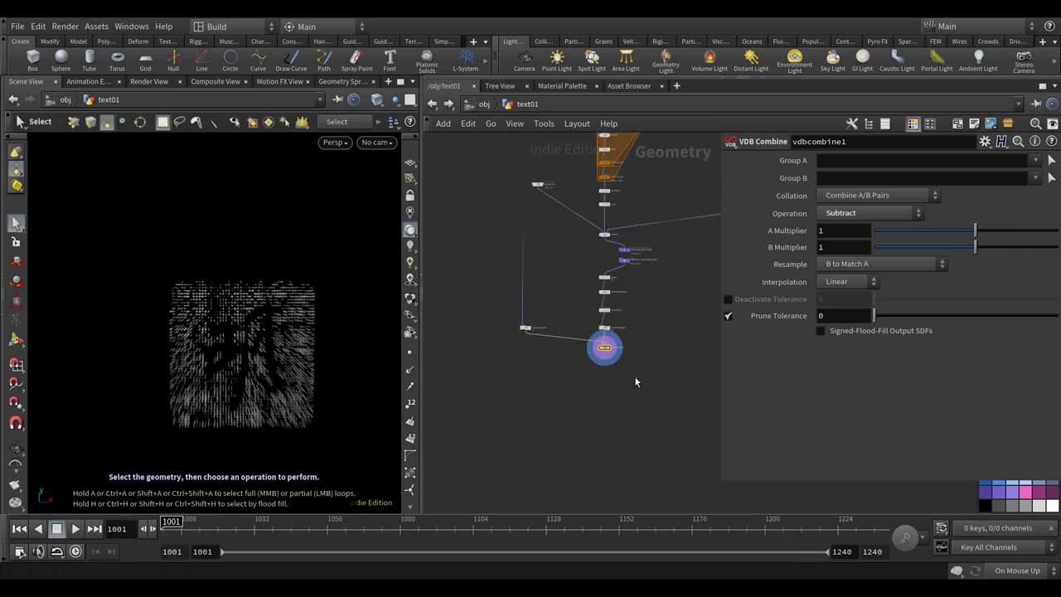
key(f)
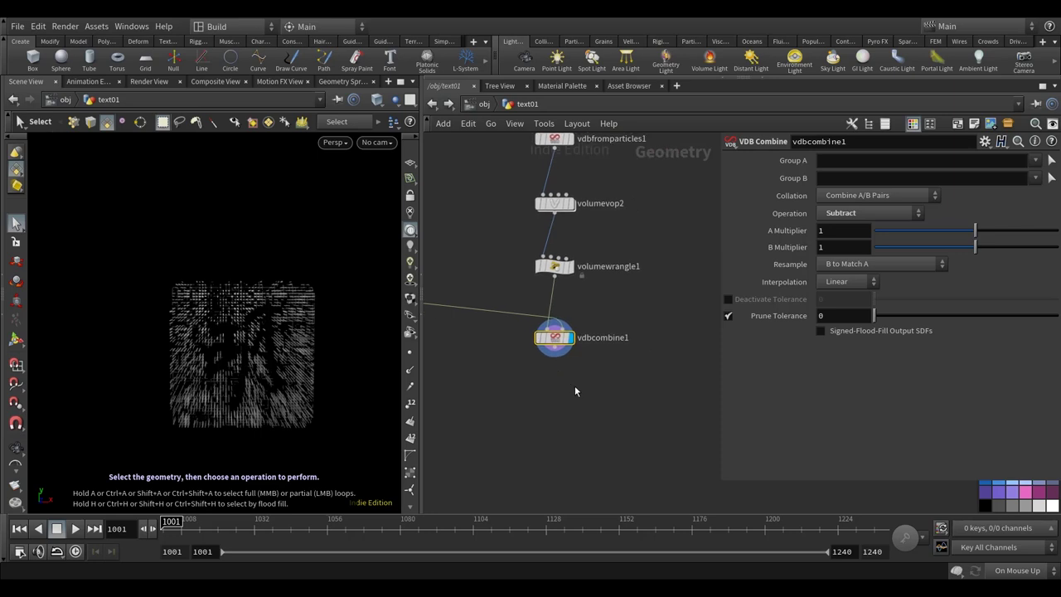
key(h)
scroll(617, 383, up, 3)
drag(618, 381, 528, 285)
key(ctrl+c)
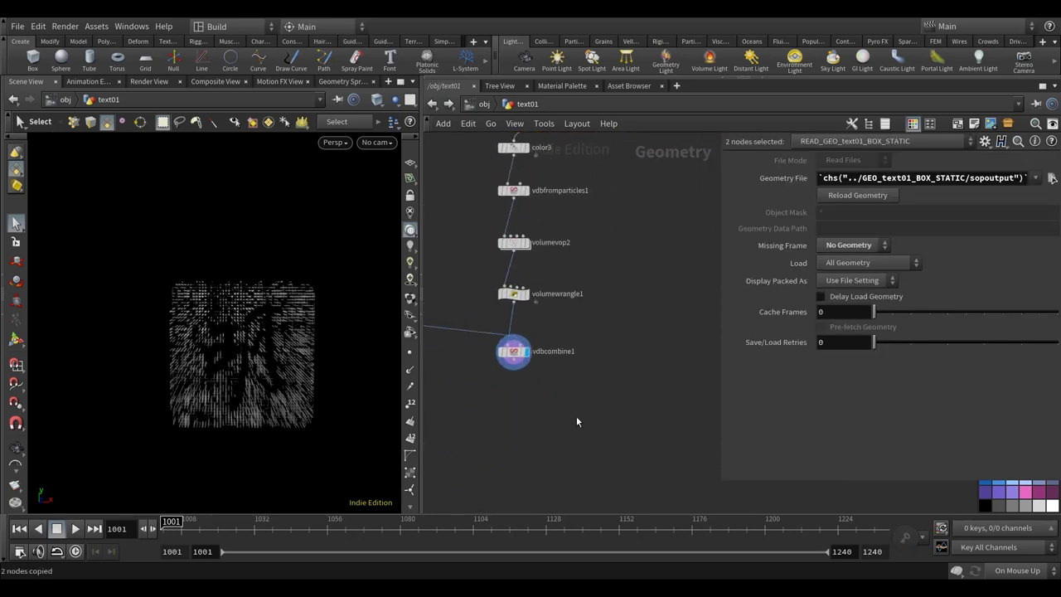
key(ctrl+v)
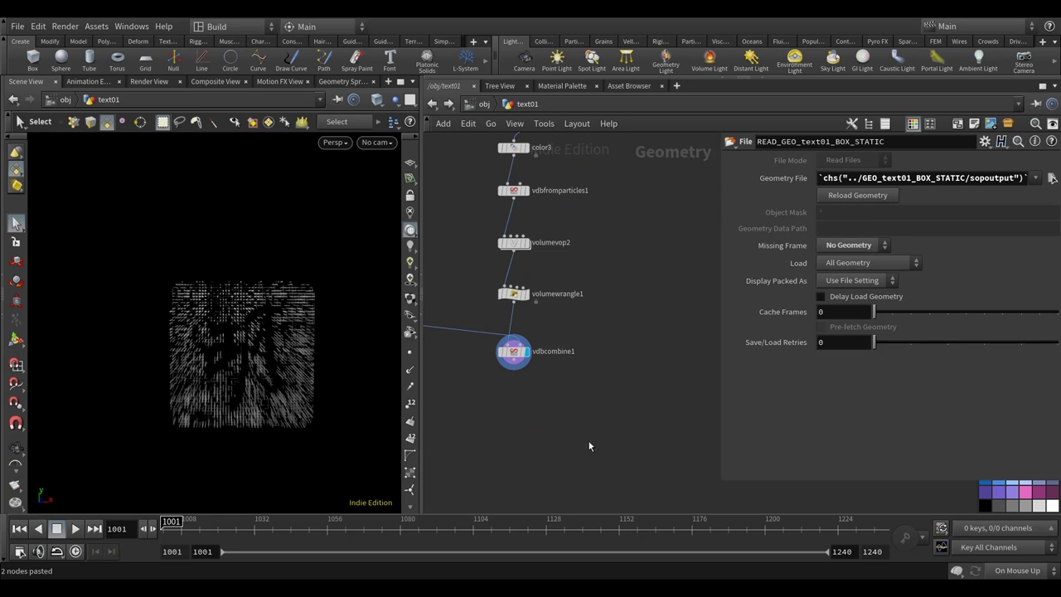
middle_drag(569, 436, 617, 375)
key(Escape)
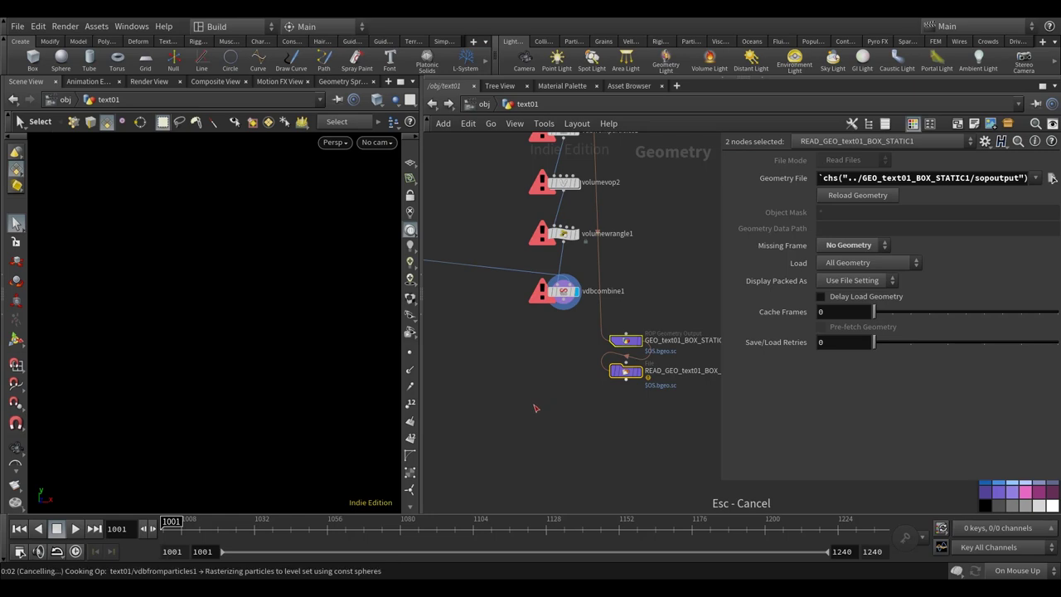
- Wire the output of vdbcombine1 into the duplicated ROP Geometry Output node
scroll(516, 362, up, 2)
click(512, 338)
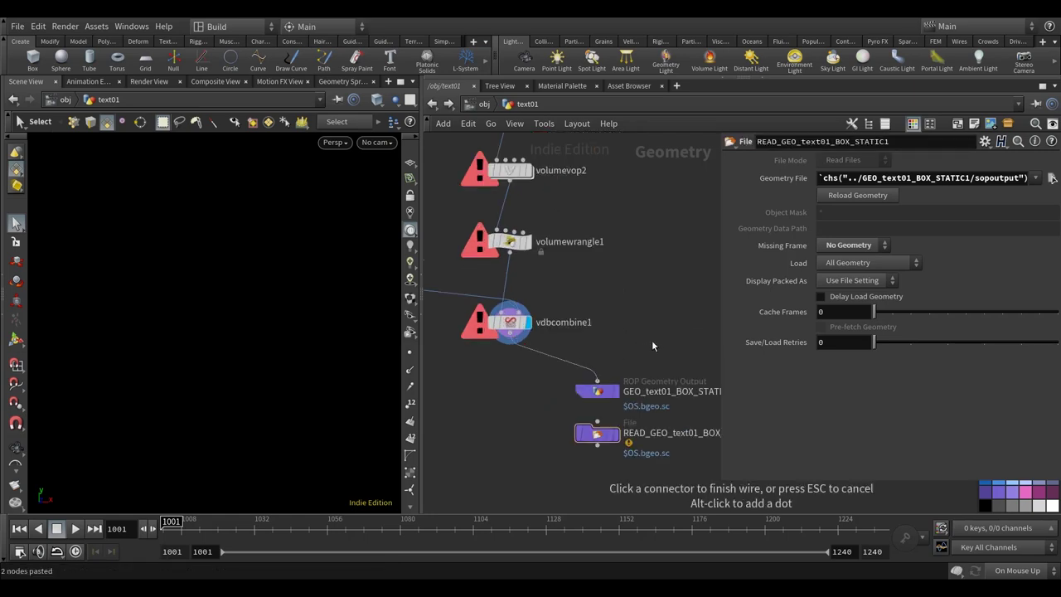
key(Escape)
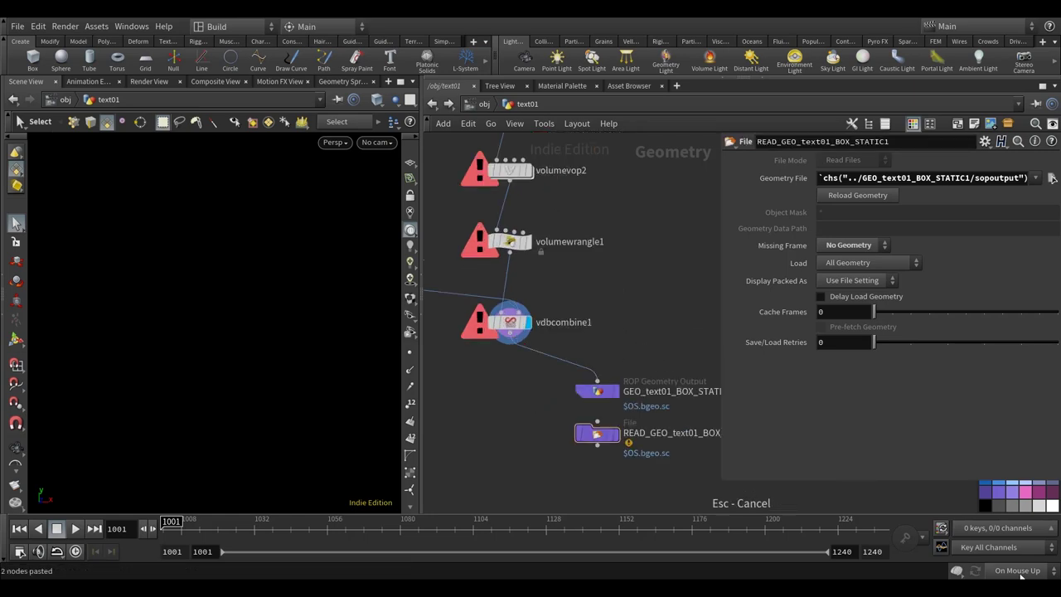
- Switch the scene's update mode to Manual and select vdbcombine1
click(1022, 575)
click(1015, 567)
middle_drag(577, 329, 545, 338)
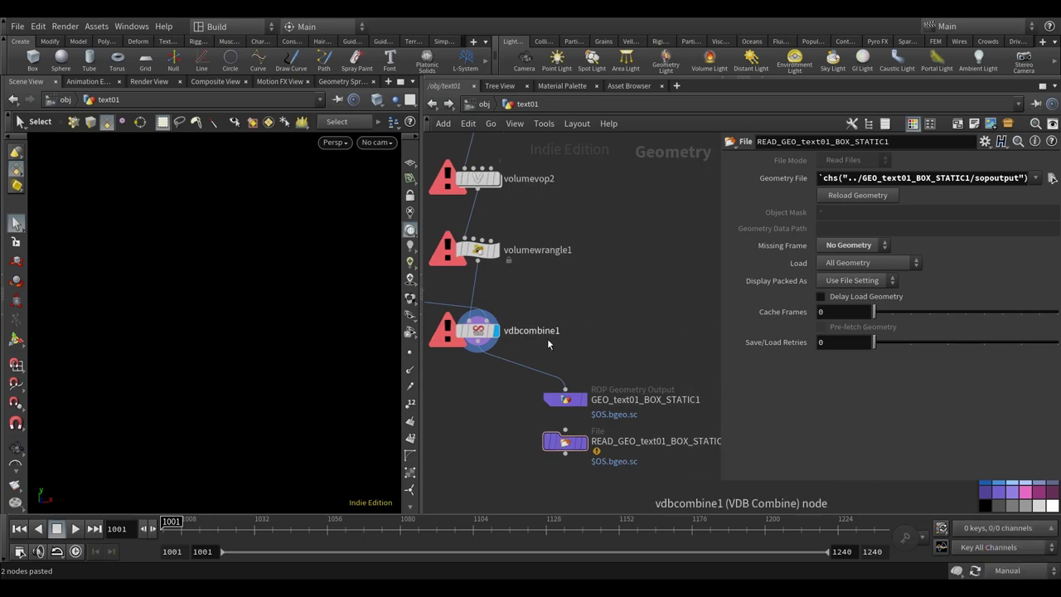
click(497, 331)
- Rename the duplicated ROP Geometry Output node as GEO_text01_BOX
middle_drag(628, 376, 567, 362)
double_click(581, 386)
drag(602, 385, 639, 385)
key(BackSpace)
key(Return)
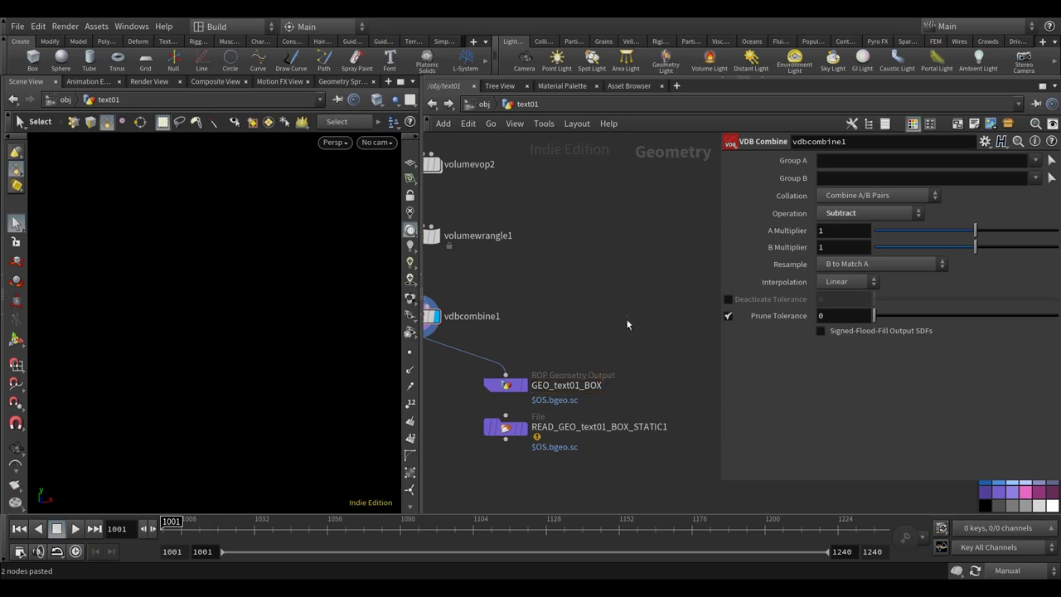
- Rename the duplicated File node as READ_GEO_text01_BOX
double_click(631, 428)
drag(629, 427, 668, 426)
key(BackSpace)
key(Return)
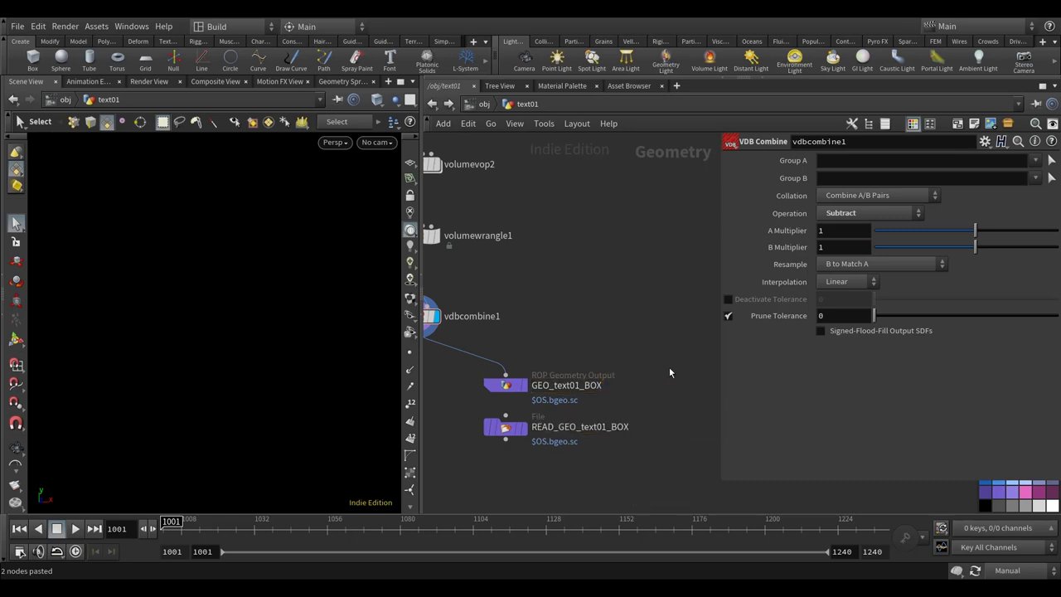
- Set the GEO_text01_BOX output node's valid frame range to Render Frame Range
click(514, 385)
middle_drag(629, 333, 625, 327)
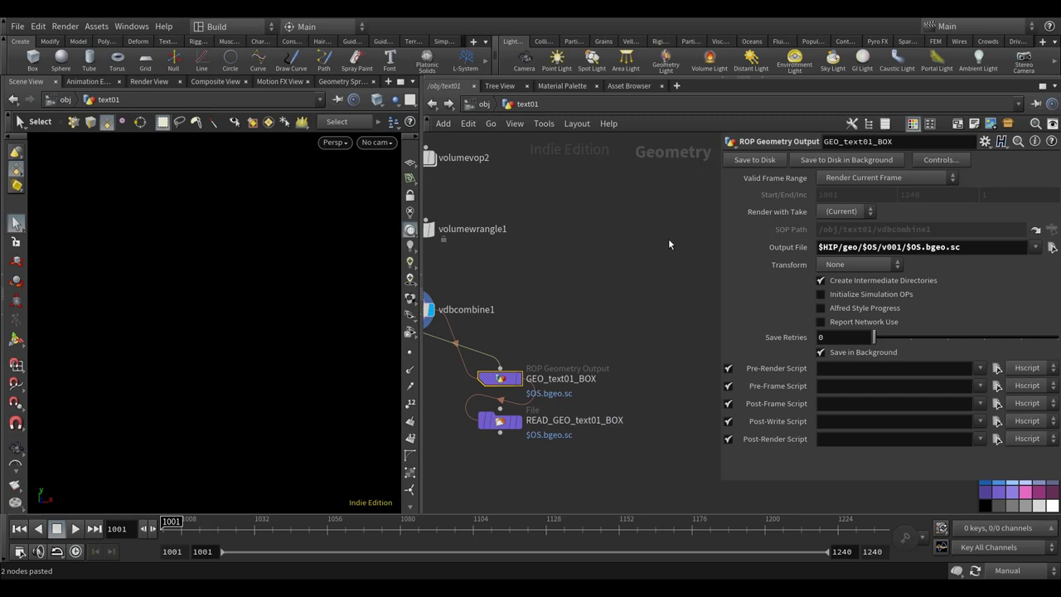
click(894, 177)
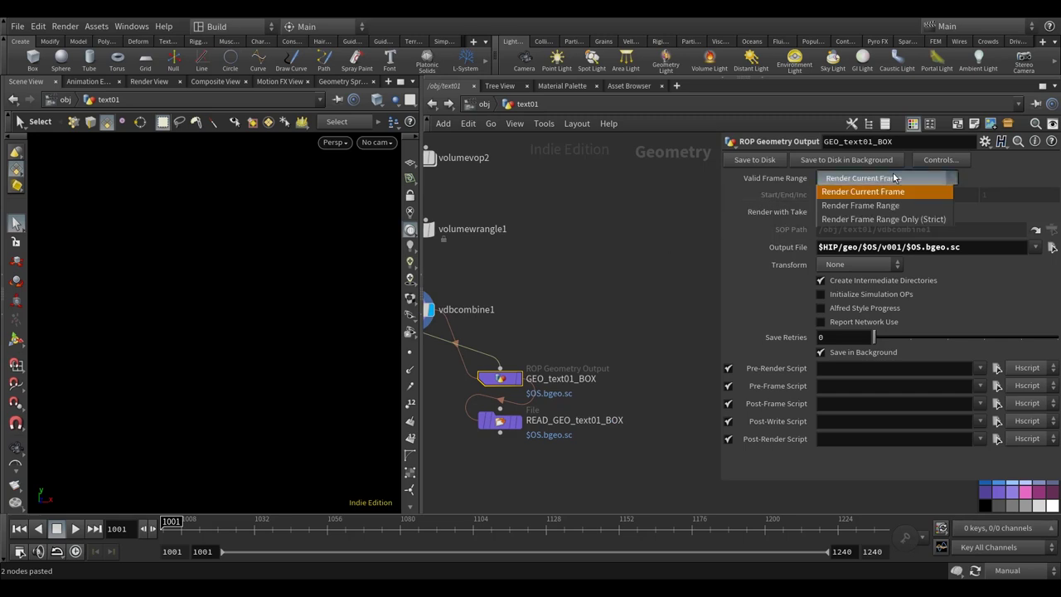
click(878, 205)
middle_drag(610, 284, 649, 291)
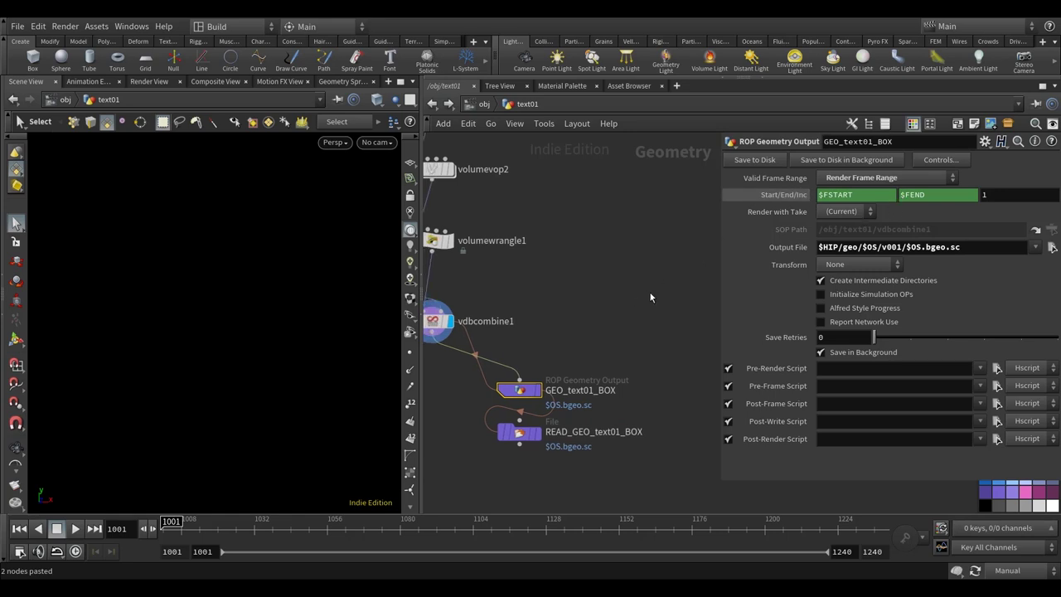
- Add a four-digit frame number to GEO_text01_BOX's output file, making it $HIP/geo/$OS/v001/$OS.$F4.bgeo.sc
click(923, 246)
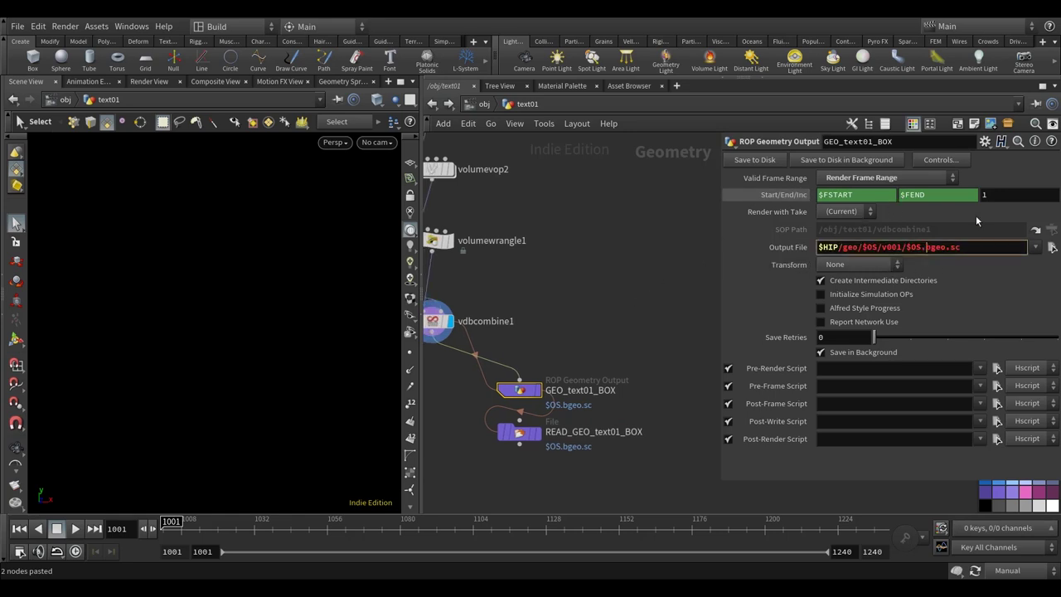
text($F)
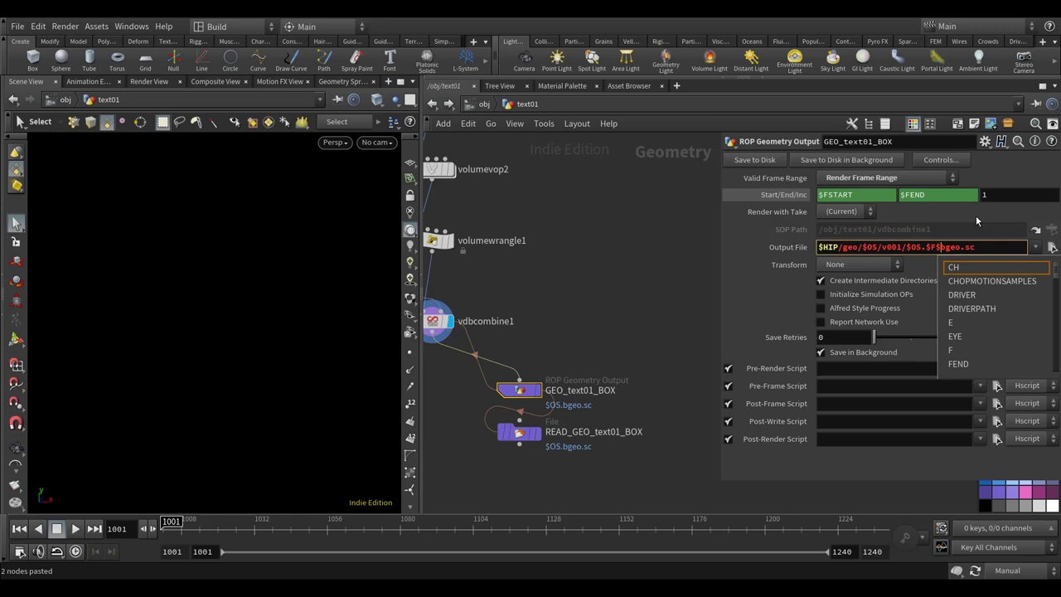
text(4.)
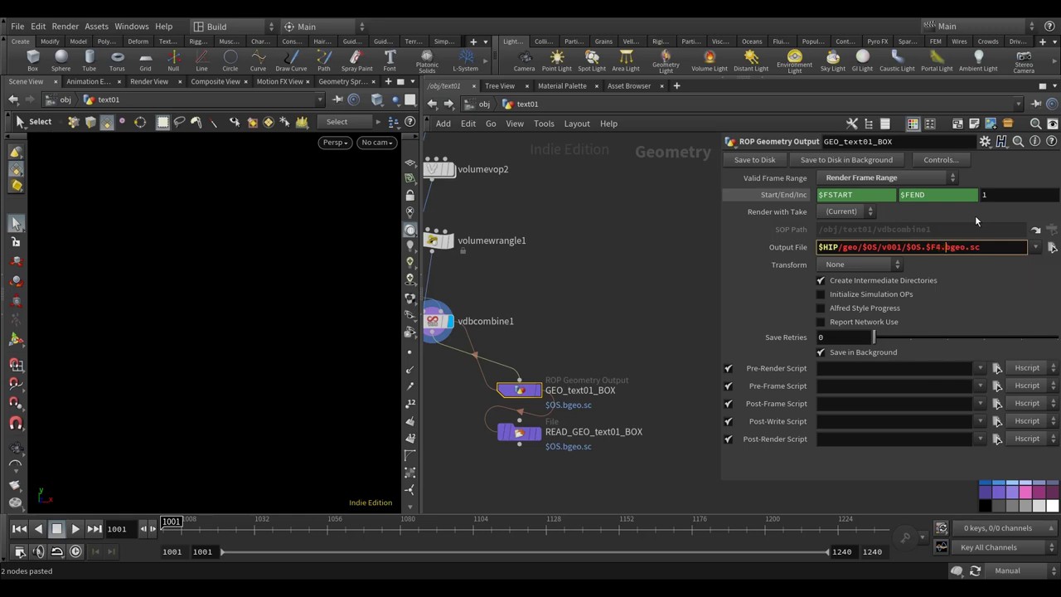
key(Return)
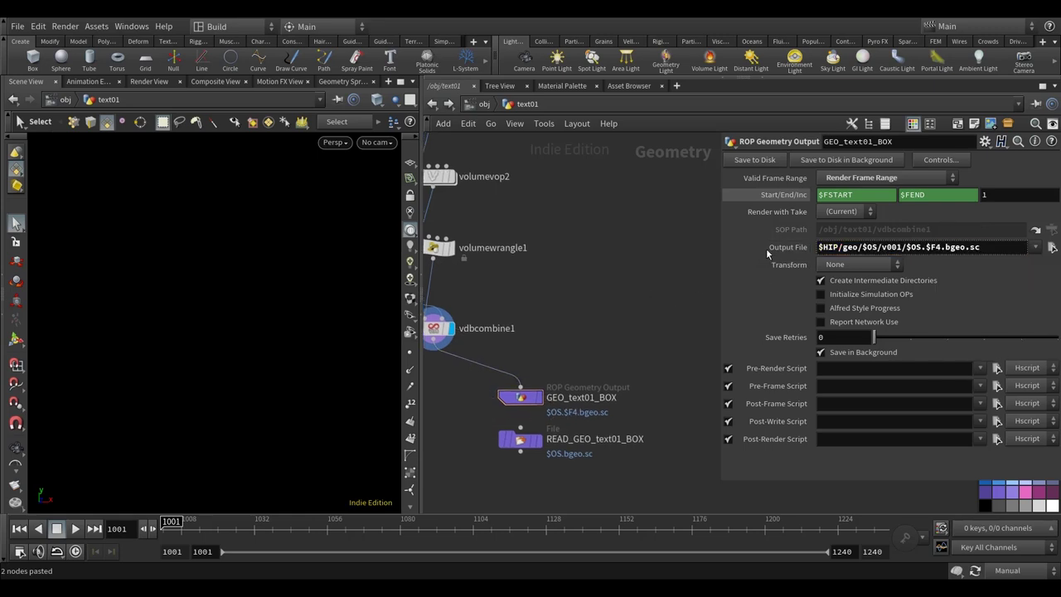
click(767, 249)
drag(720, 288, 801, 289)
click(870, 247)
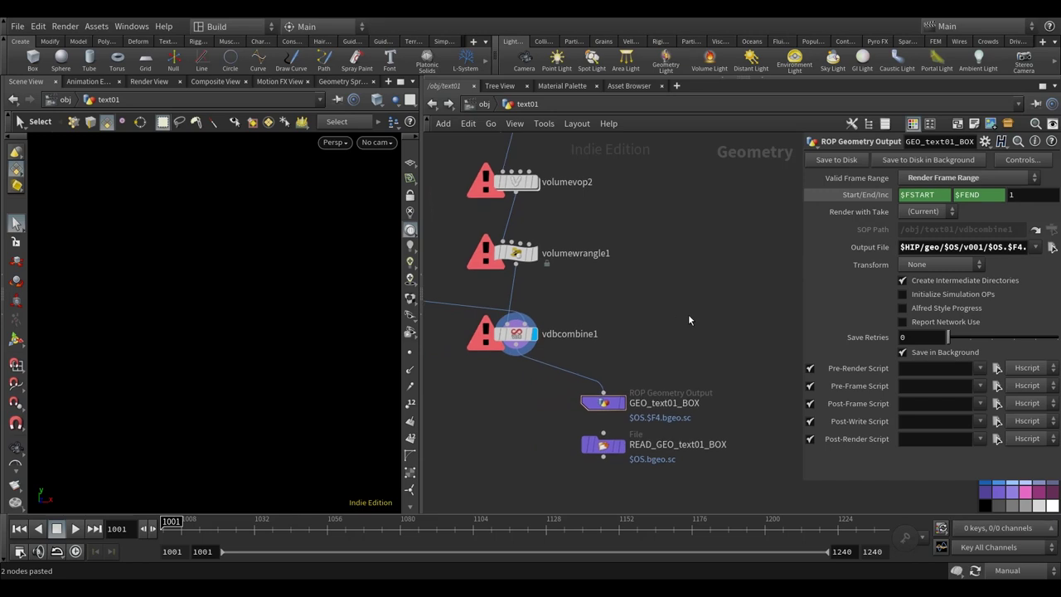
- Select vdbcombine1 and switch the scene's update mode to Auto Update
click(490, 334)
scroll(595, 326, down, 5)
scroll(580, 348, up, 3)
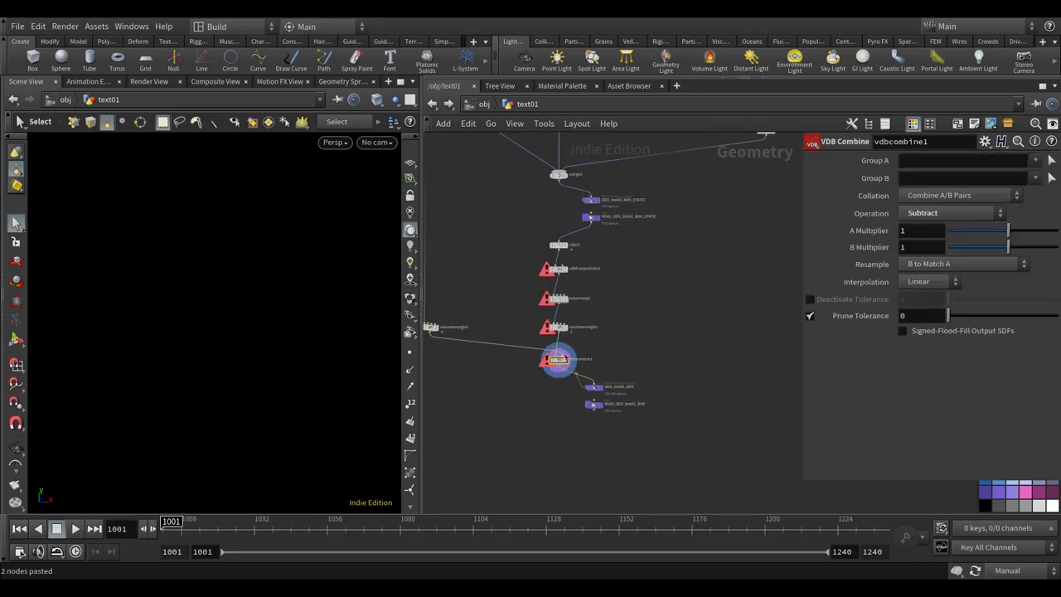
scroll(578, 293, down, 3)
scroll(552, 354, up, 3)
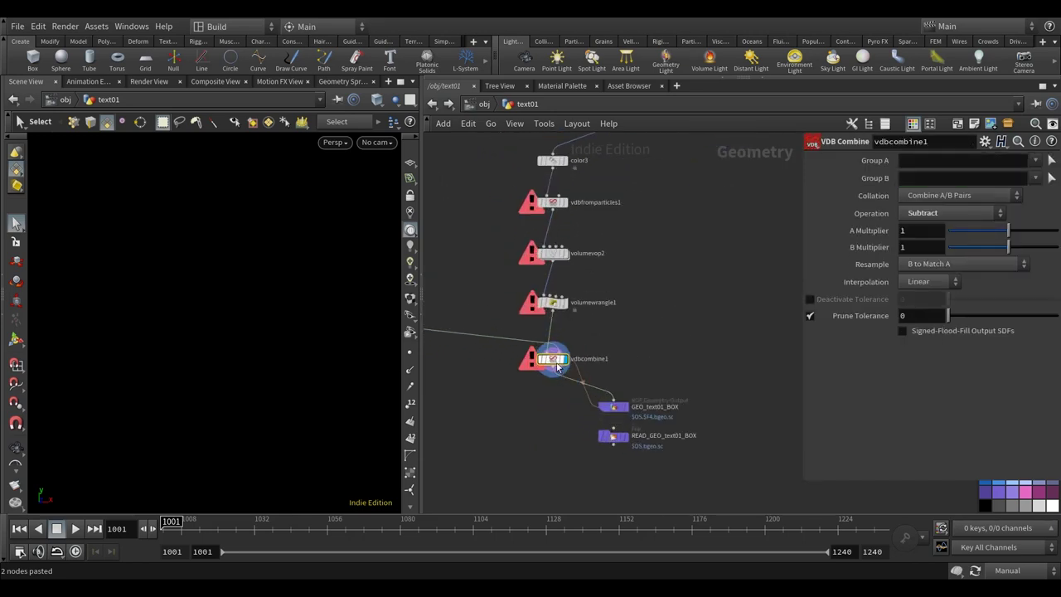
click(1007, 571)
click(1013, 527)
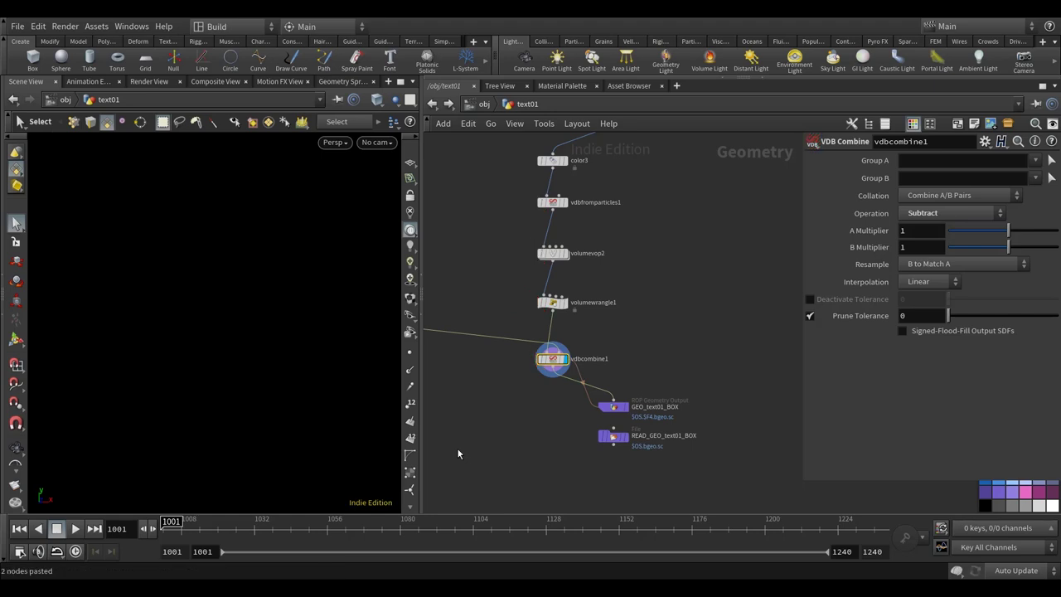
- Check the vdbcombine1 volume in the viewport and save the scene
key(Escape)
drag(279, 398, 291, 401)
key(s)
key(ctrl+s)
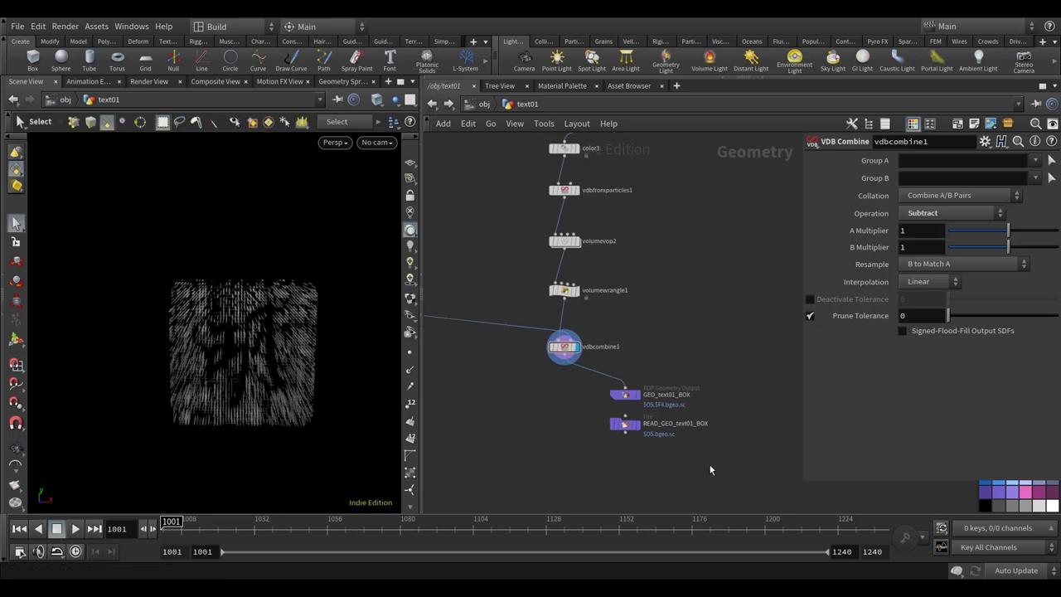
- Add a Null node below vdbcombine1 and wire the output of READ_GEO_text01_BOX into it
scroll(717, 468, down, 3)
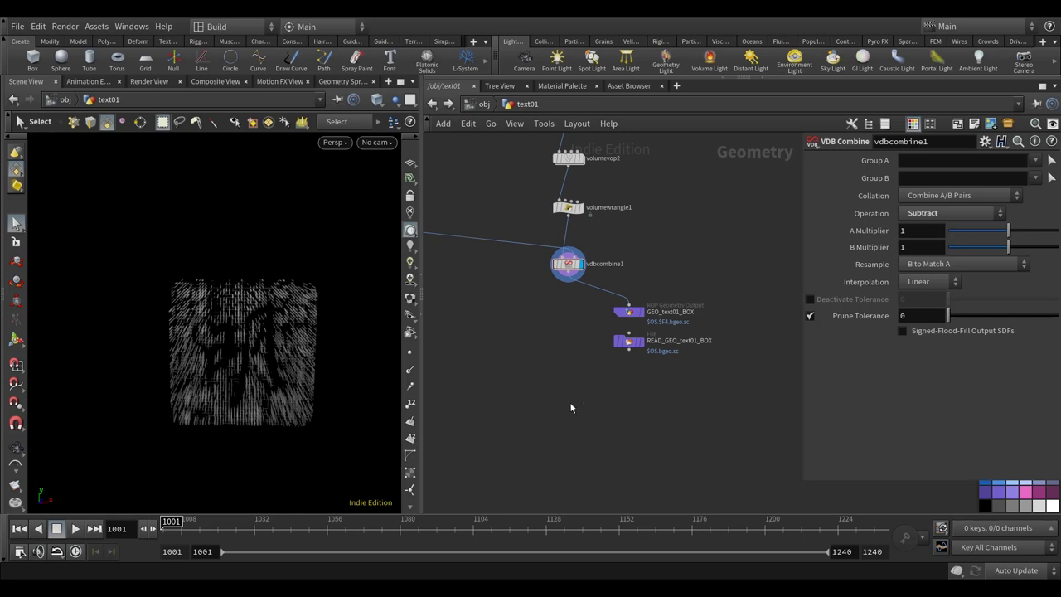
key(Tab)
text(by)
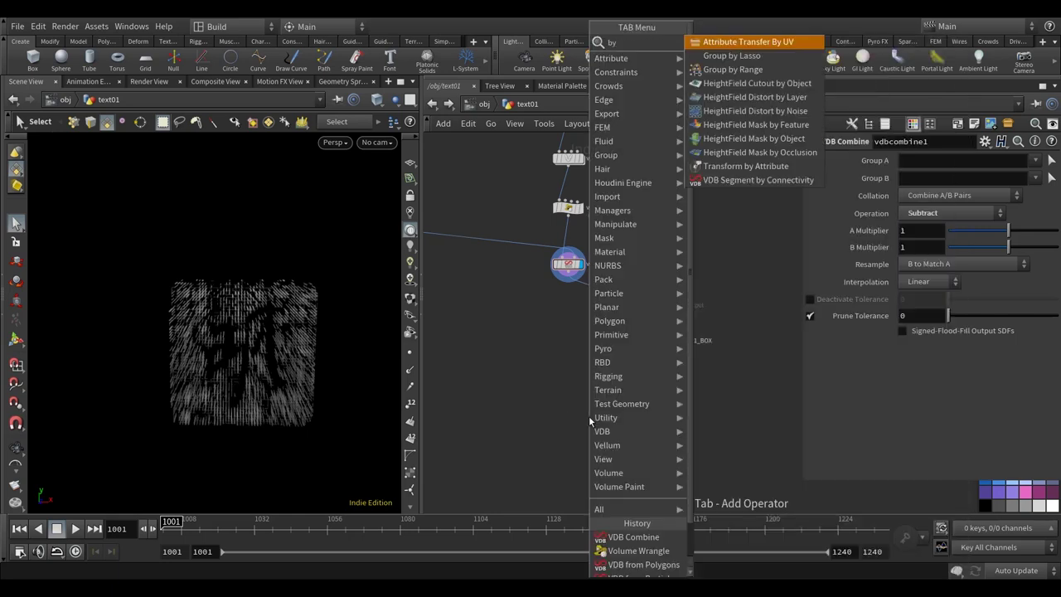
key(BackSpace)
key(BackSpace)
text(nul)
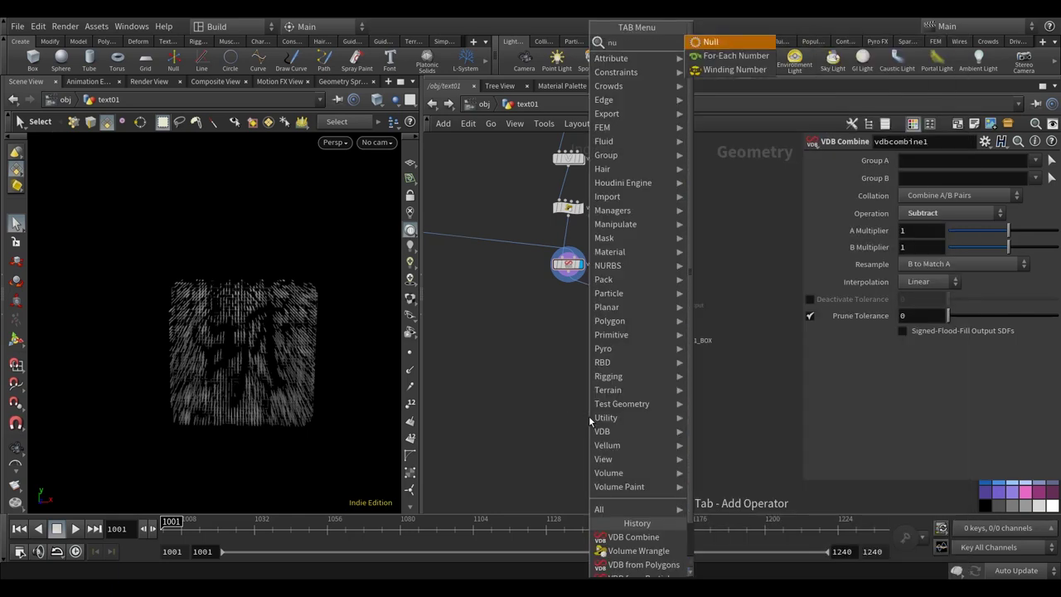
click(706, 41)
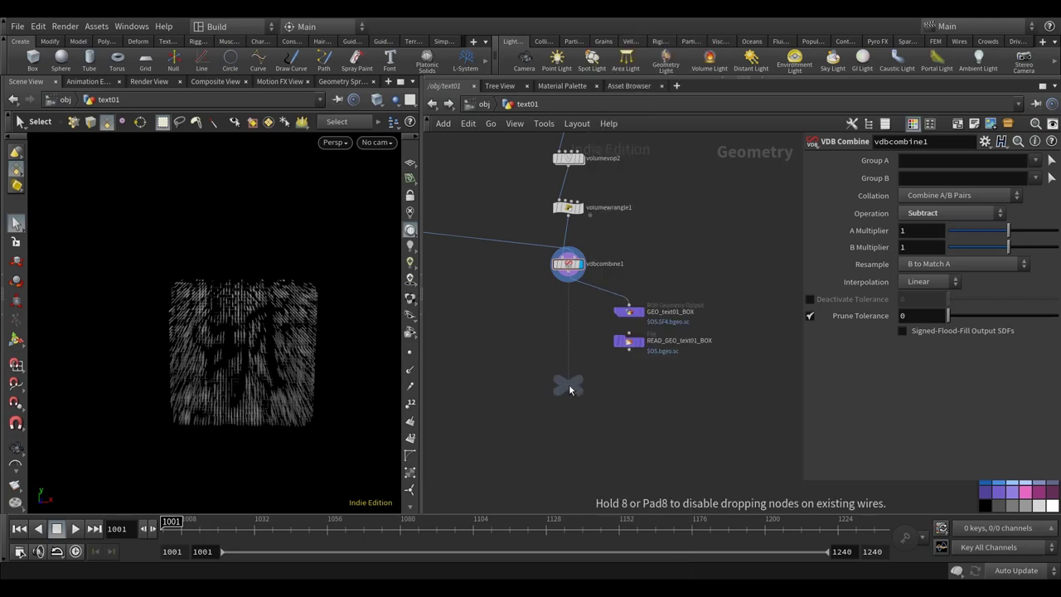
click(569, 384)
drag(628, 355, 568, 374)
- Add a second Null node below null9 and connect null9's output to it
key(Tab)
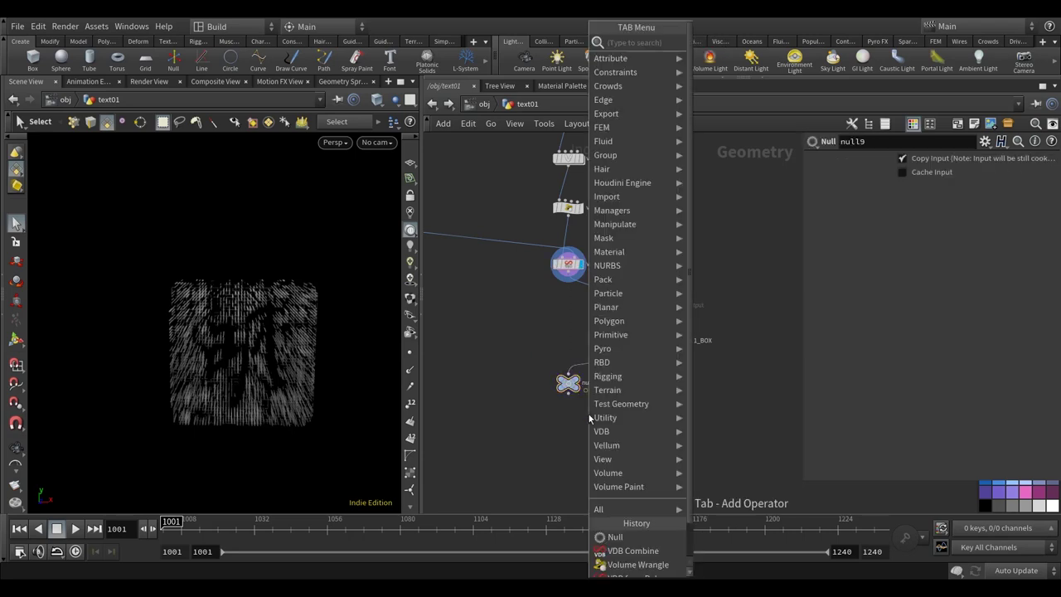
key(Escape)
key(Tab)
text(null)
key(Return)
click(570, 412)
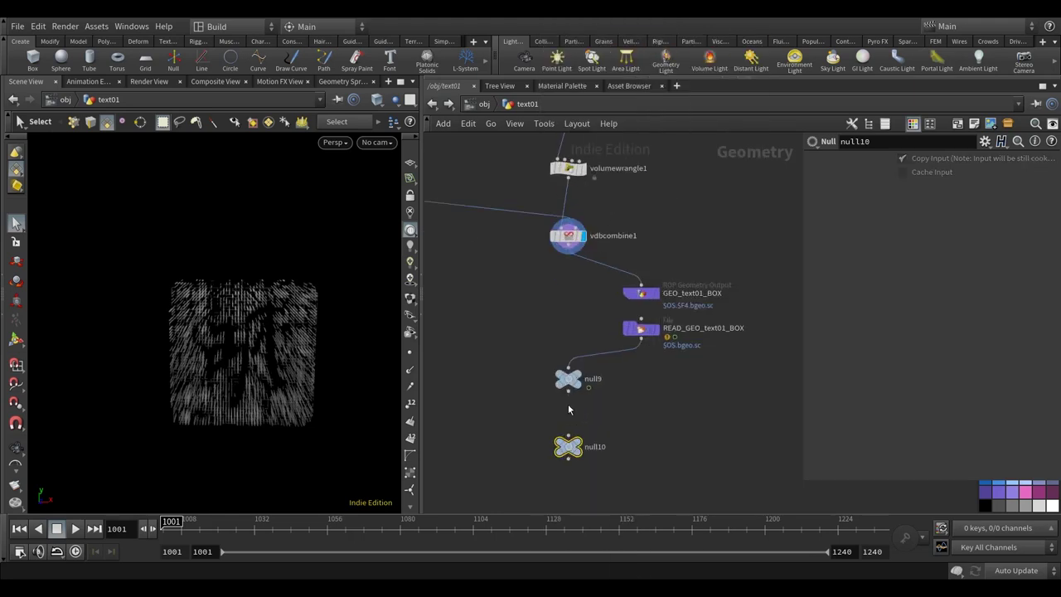
scroll(569, 409, up, 3)
drag(569, 384, 568, 442)
- Rename the lower Null node as OUT_BOX
double_click(569, 459)
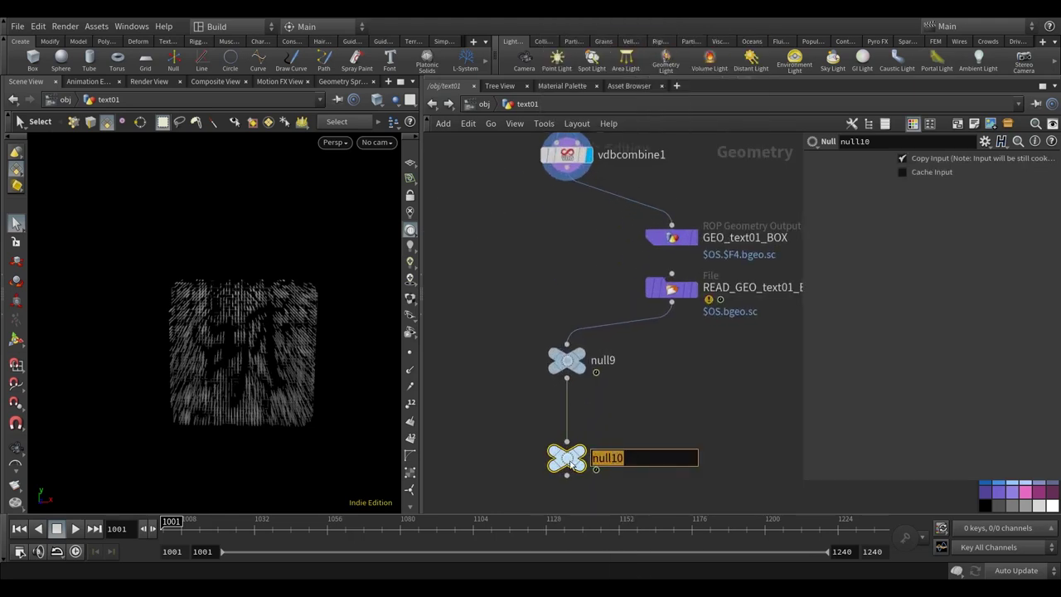
text(O)
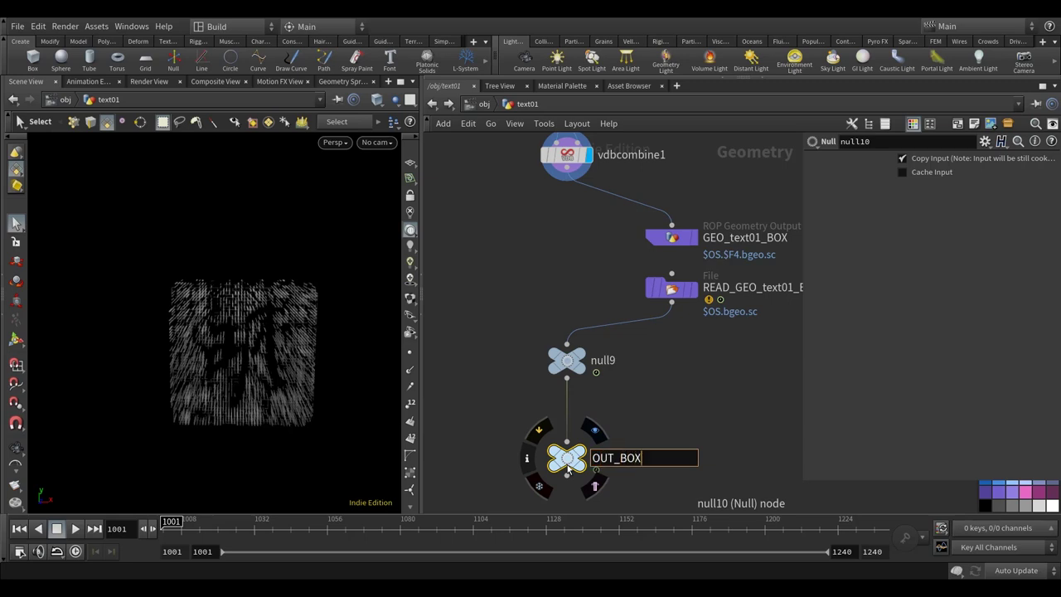
text(UT_BOX)
key(Return)
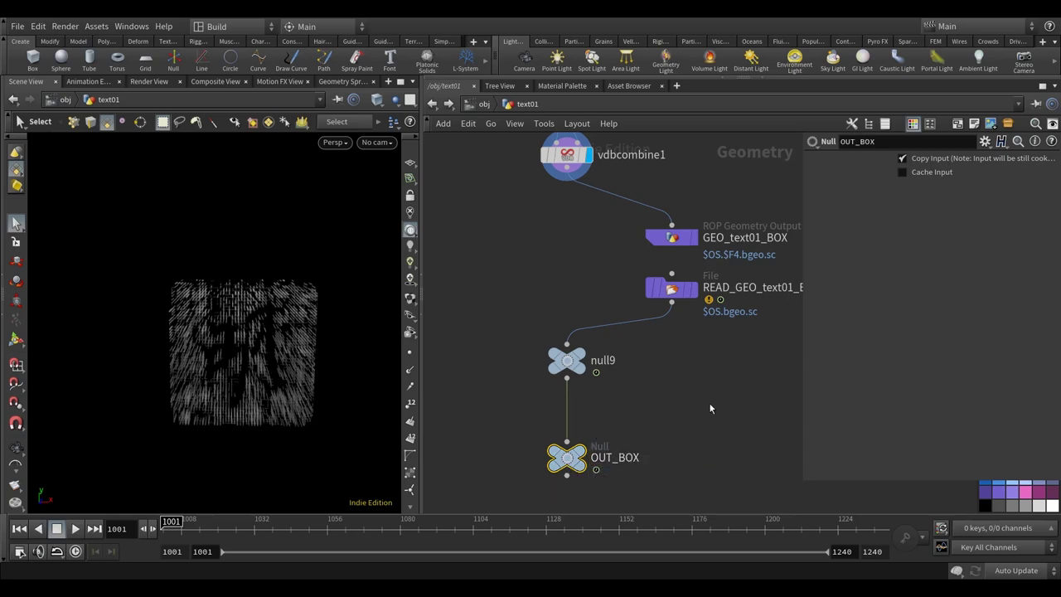
- Color the OUT_BOX null node teal green
middle_drag(728, 384, 724, 403)
scroll(700, 394, down, 3)
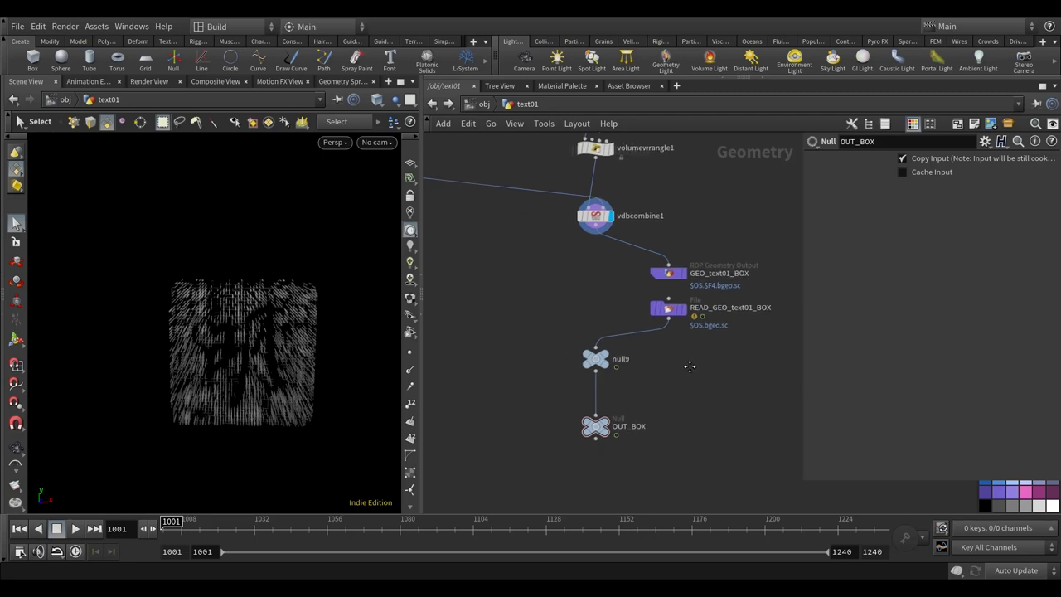
click(594, 429)
click(593, 418)
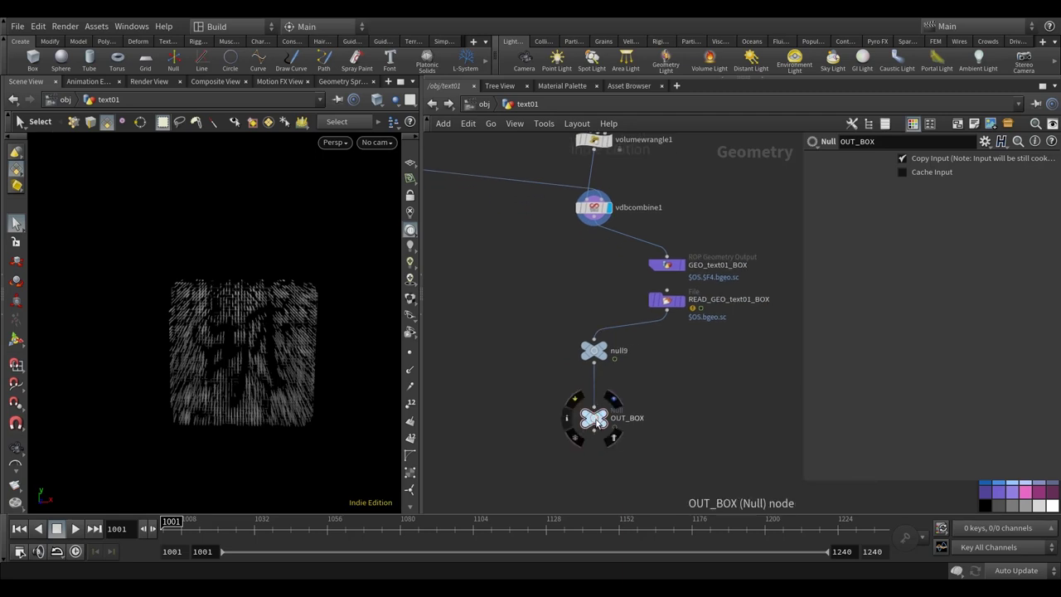
mouse_move(985, 489)
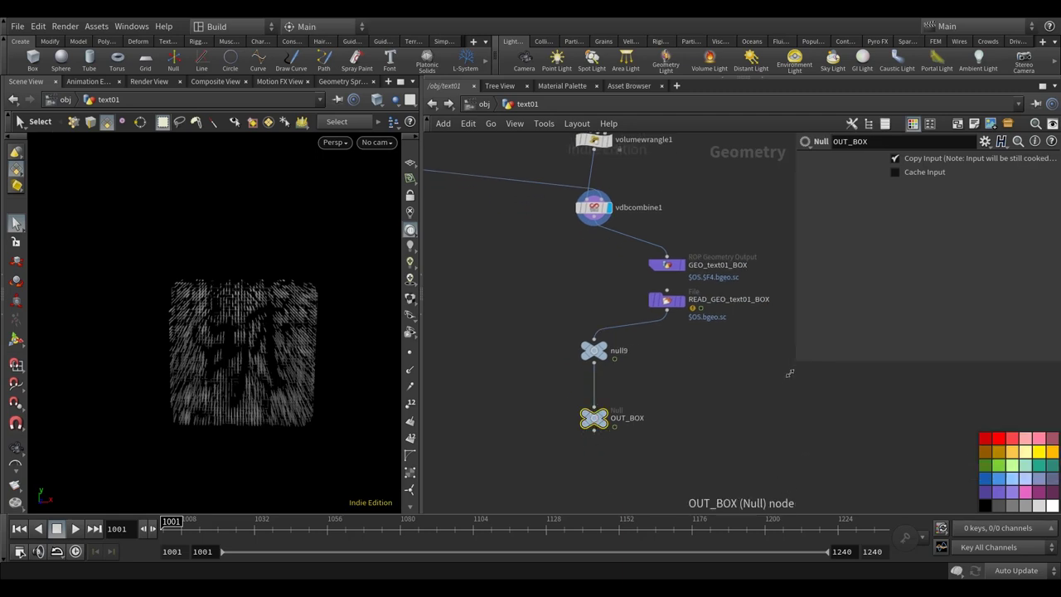
click(1042, 469)
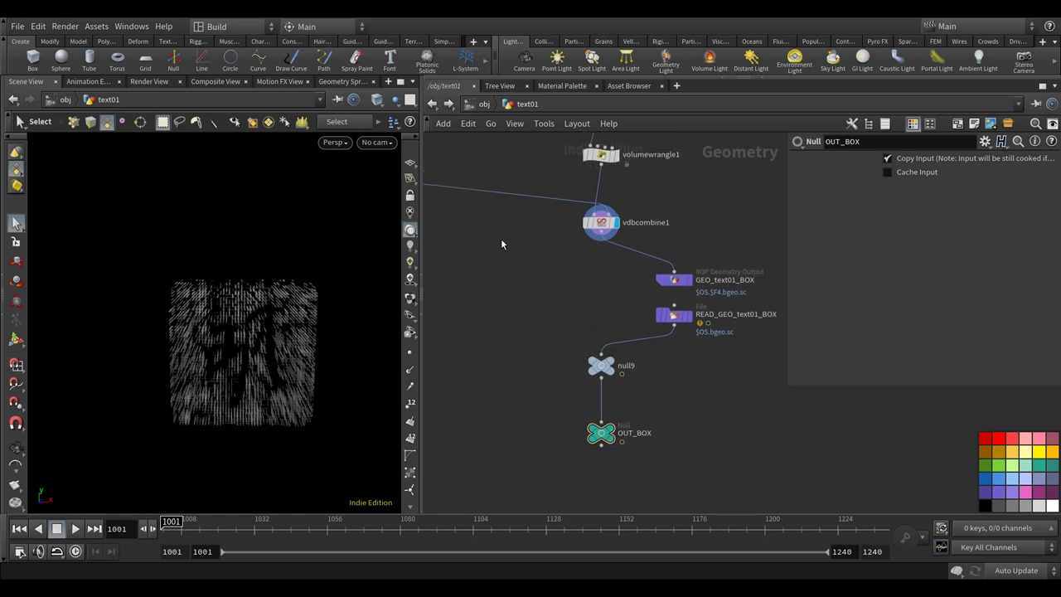
- Return to the object level with the update mode on Manual and add a Geometry node below text01
click(404, 104)
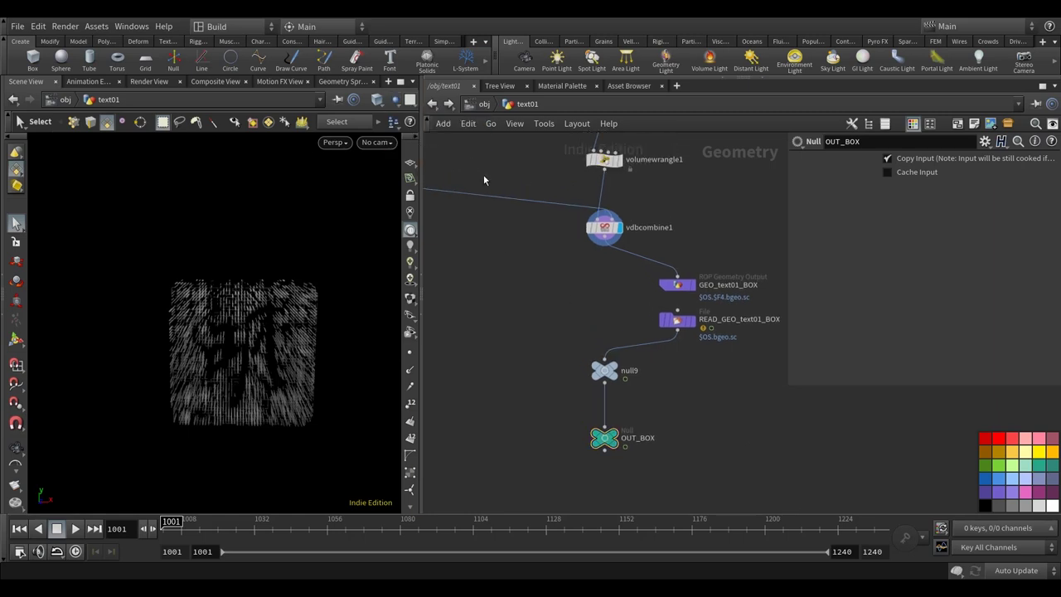
key(u)
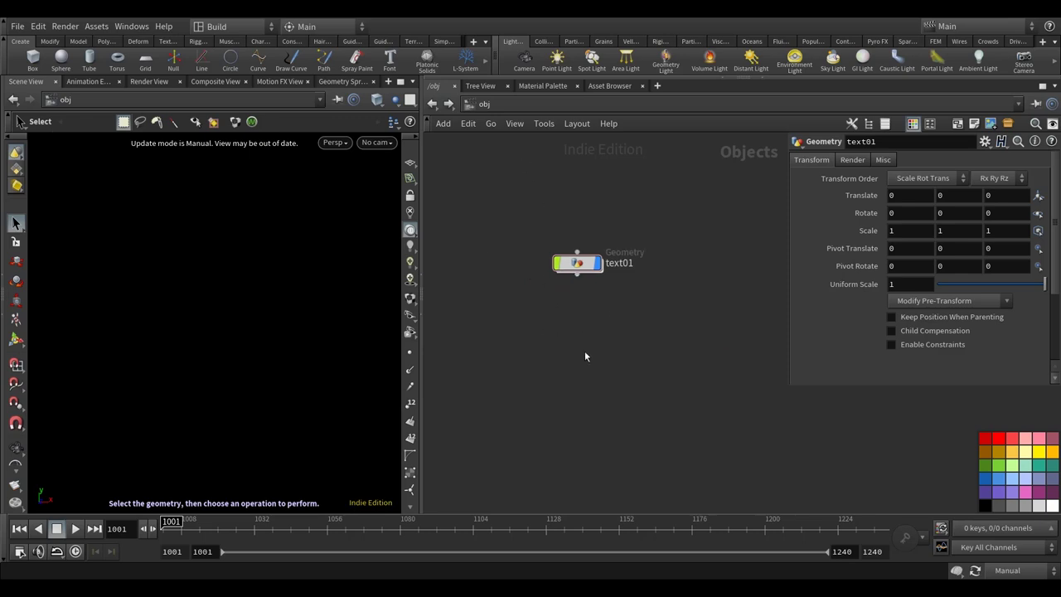
key(Tab)
text(geo)
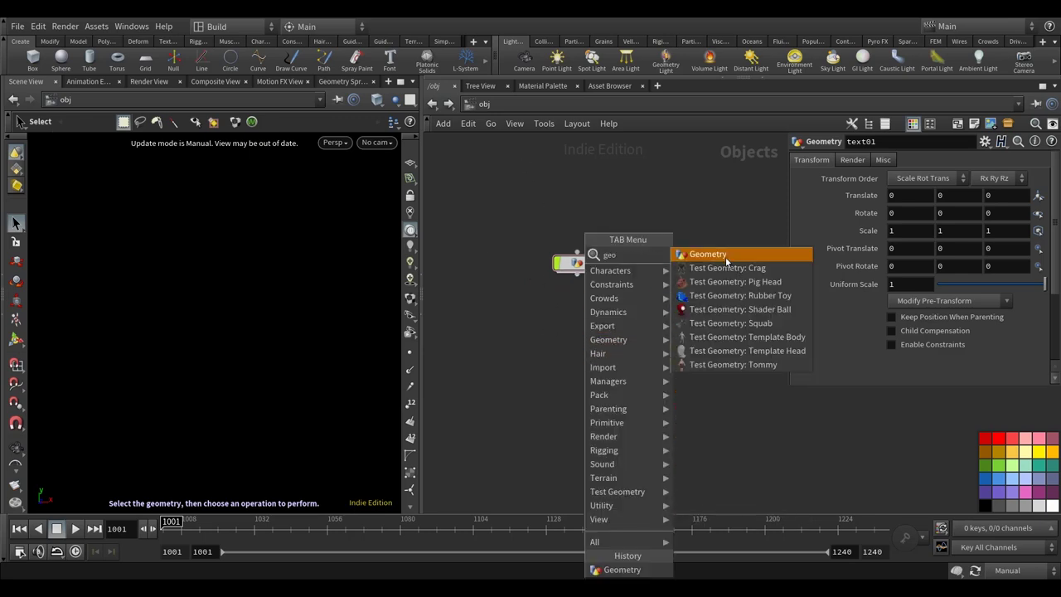
click(707, 254)
click(486, 367)
drag(486, 367, 498, 354)
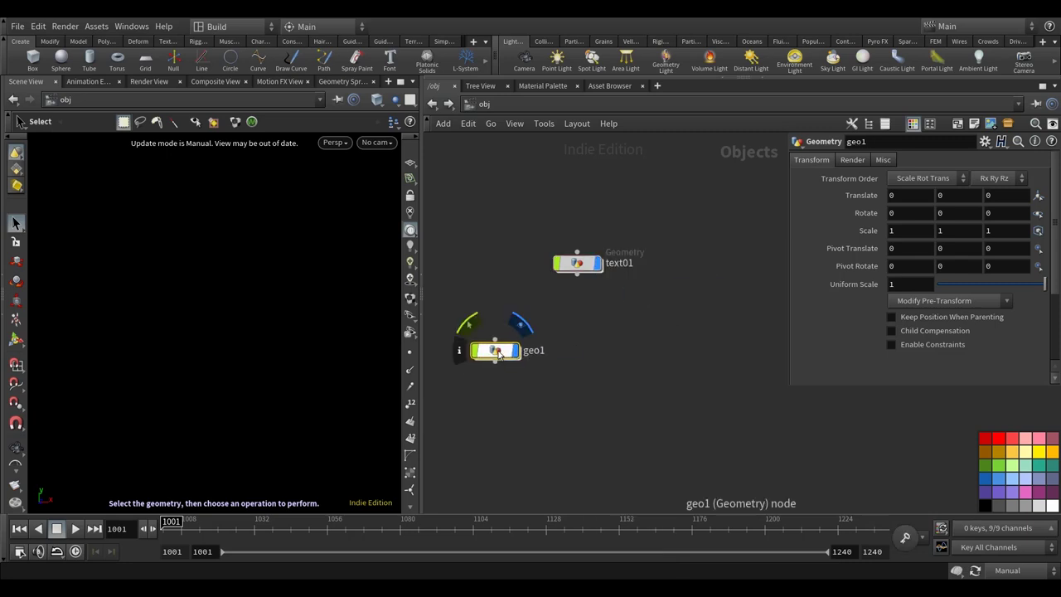
- Give the new Geometry node the circle shape and rename it RENDER_text01_BOX
key(z)
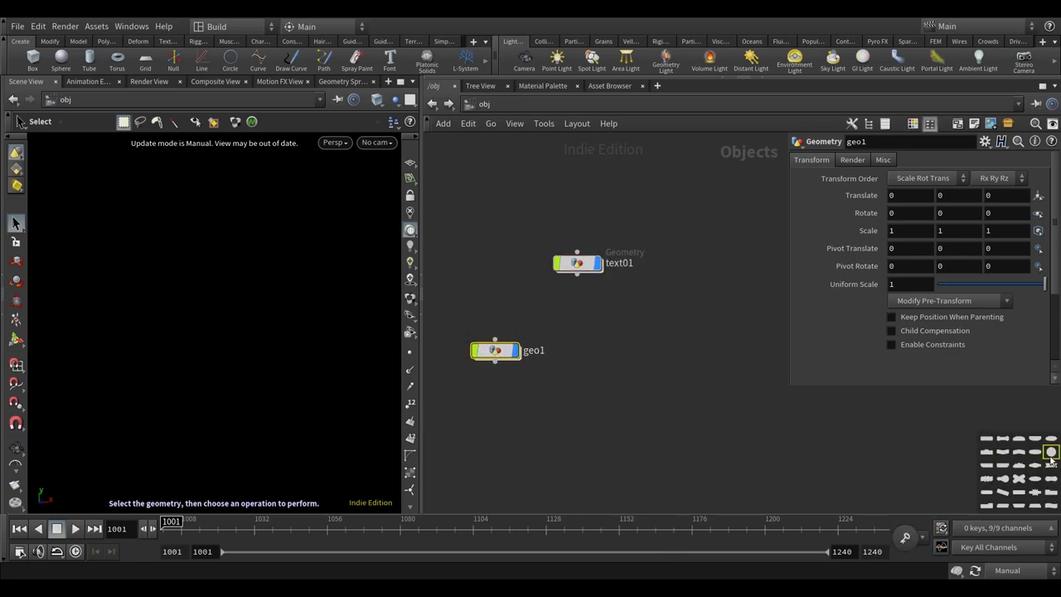
drag(1051, 452, 495, 350)
double_click(525, 350)
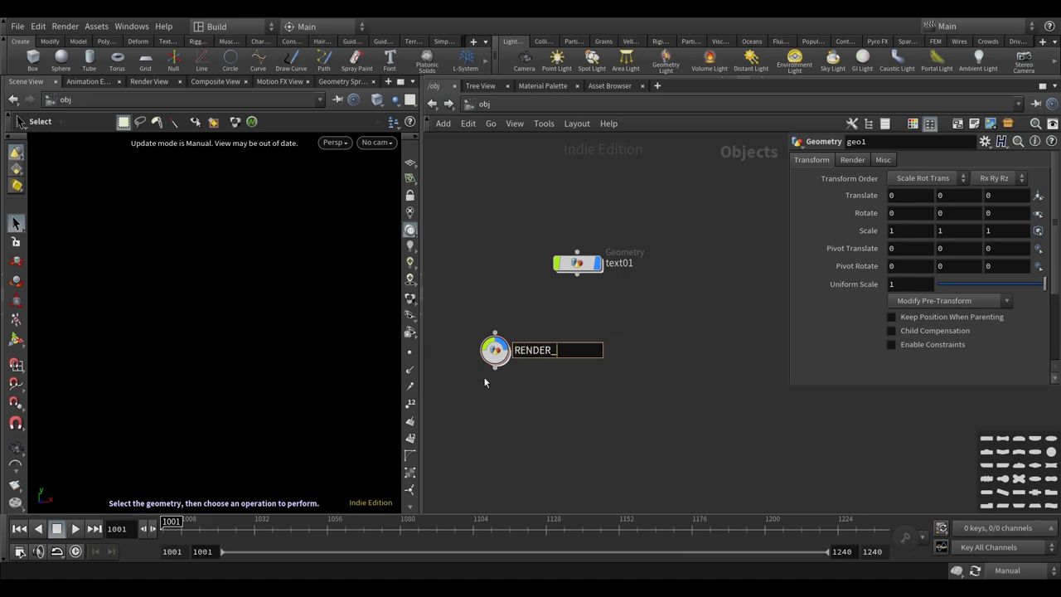
text(text01_BOX)
key(Return)
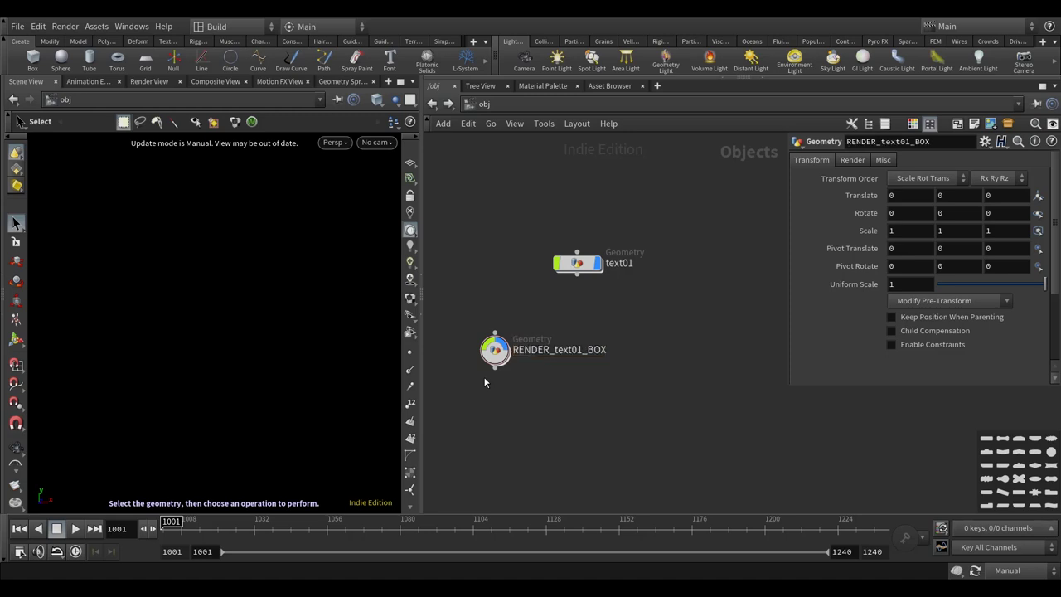
- Turn off the display flags of text01 and RENDER_text01_BOX, and wire text01's output into RENDER_text01_BOX
key(z)
mouse_move(498, 348)
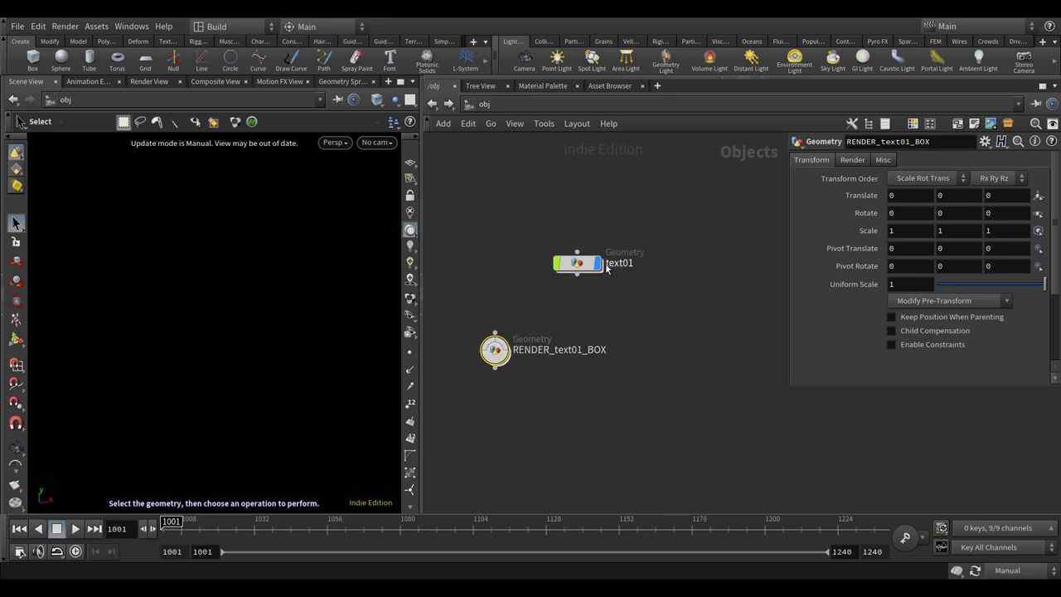
mouse_move(580, 265)
key(c)
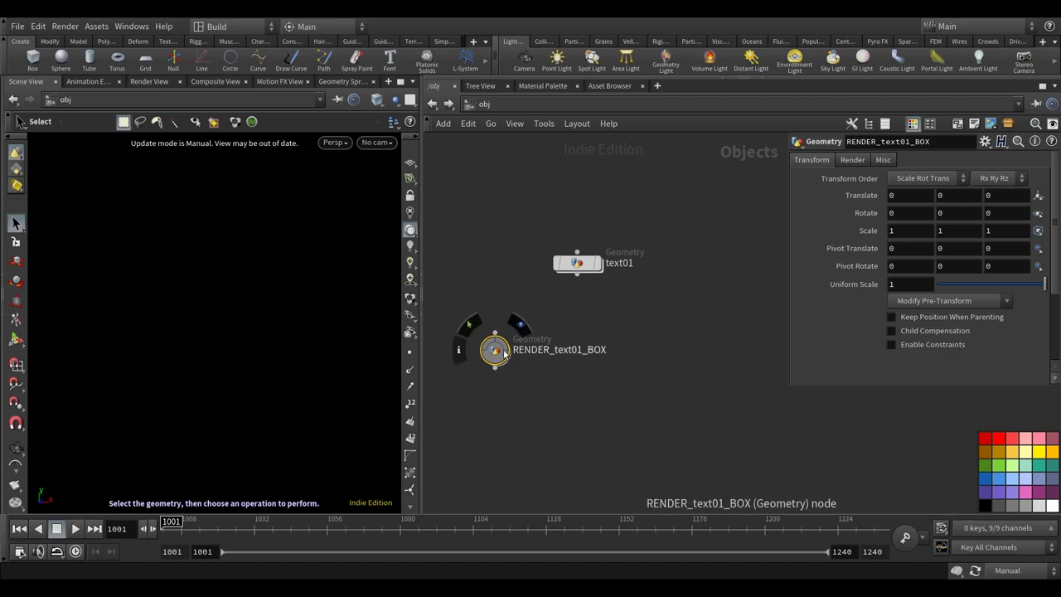
click(579, 277)
click(494, 352)
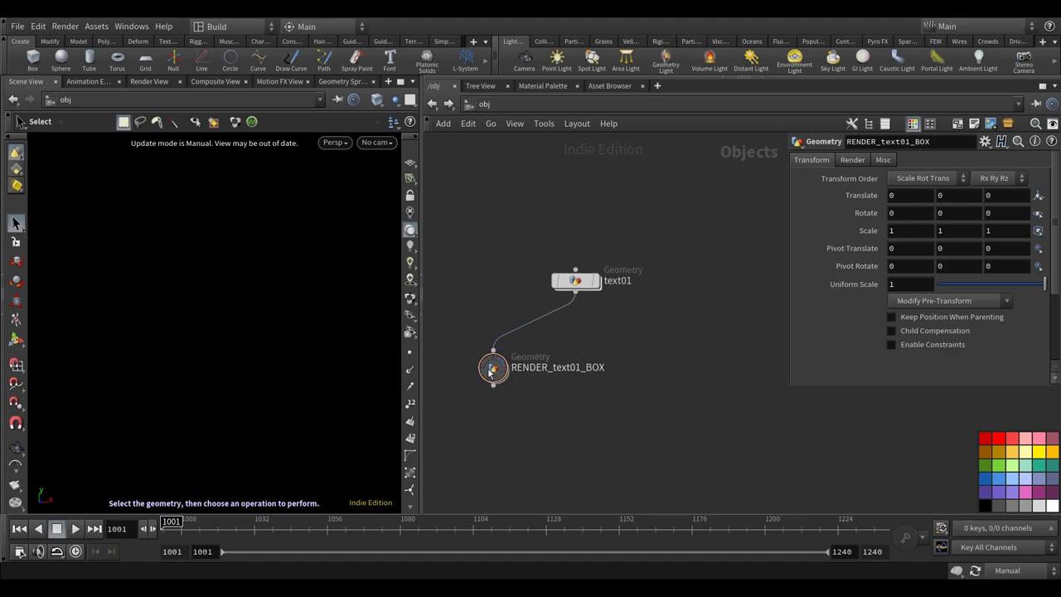
- Inside RENDER_text01_BOX, add an Object Merge node and set its Transform to Into This Object
double_click(496, 375)
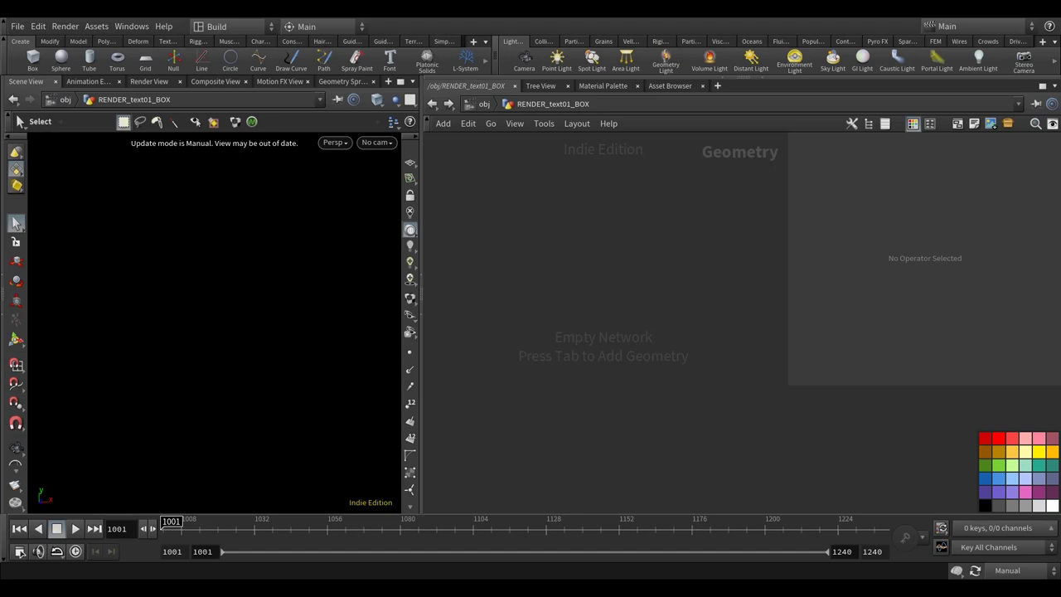
key(Tab)
mouse_move(660, 366)
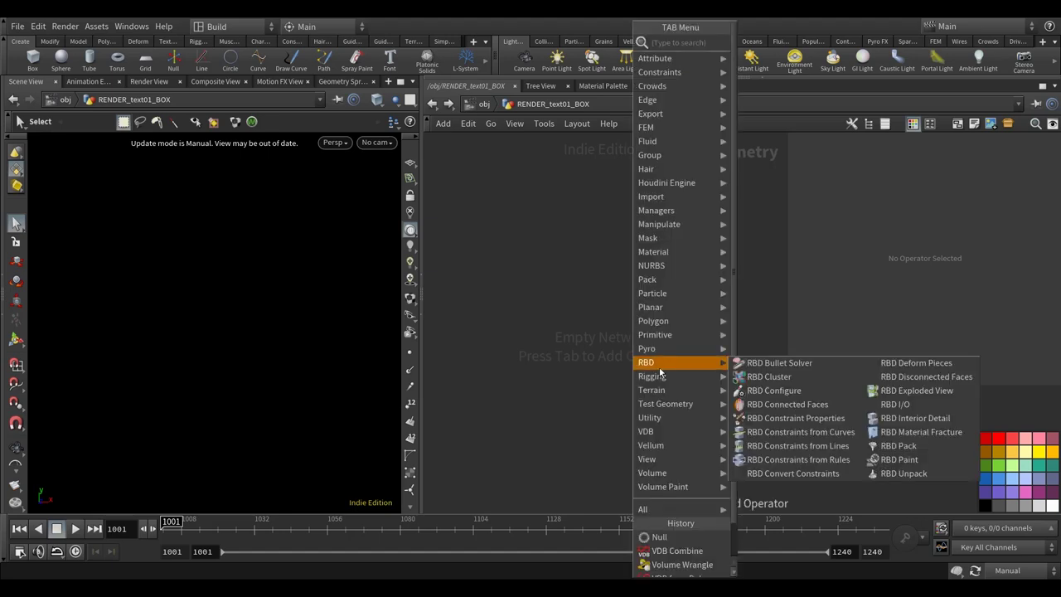
text(ob)
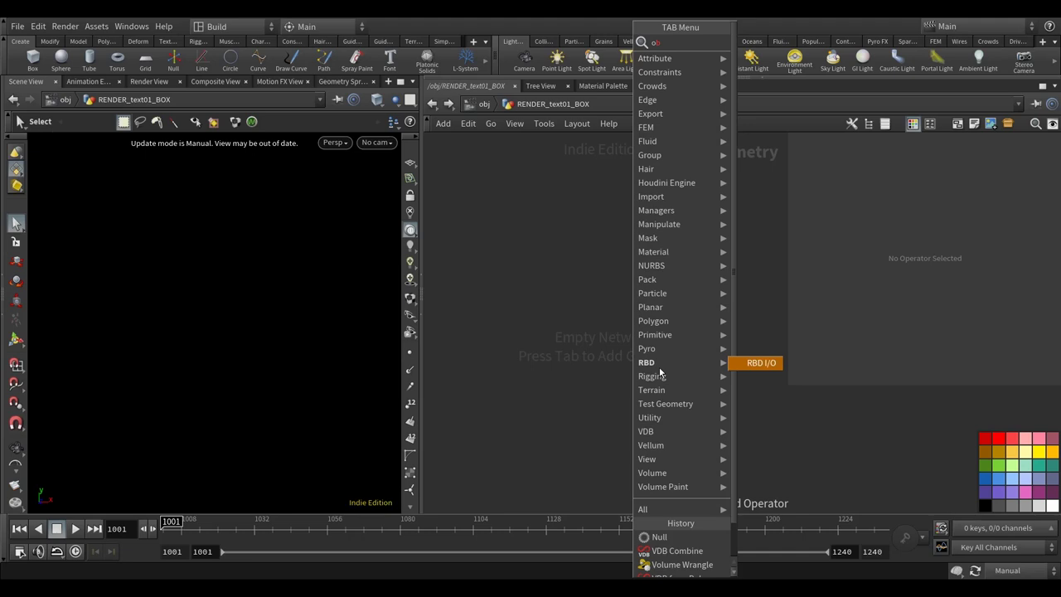
key(BackSpace)
text(ob)
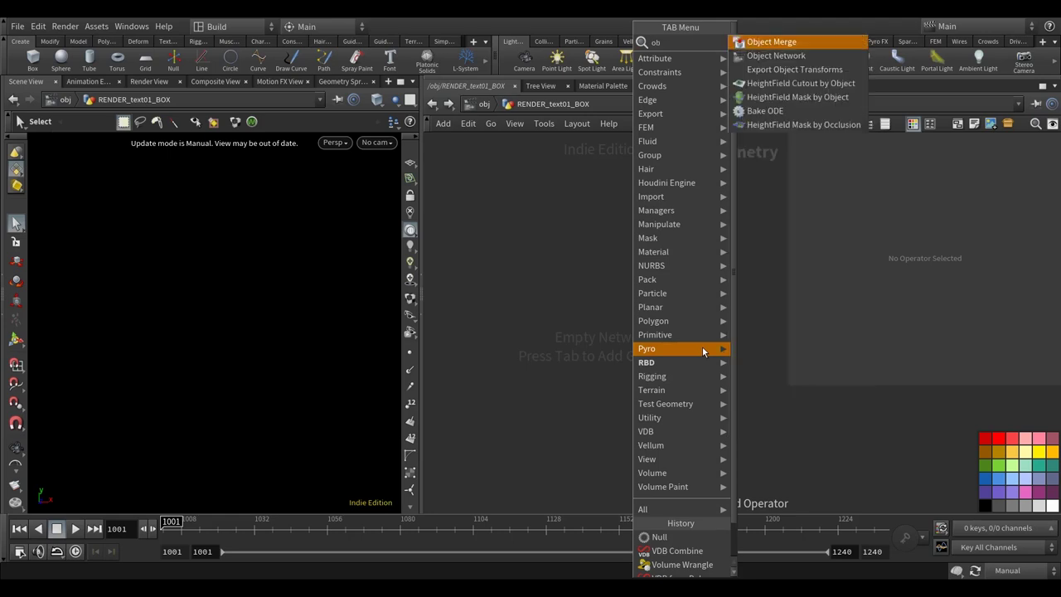
click(804, 56)
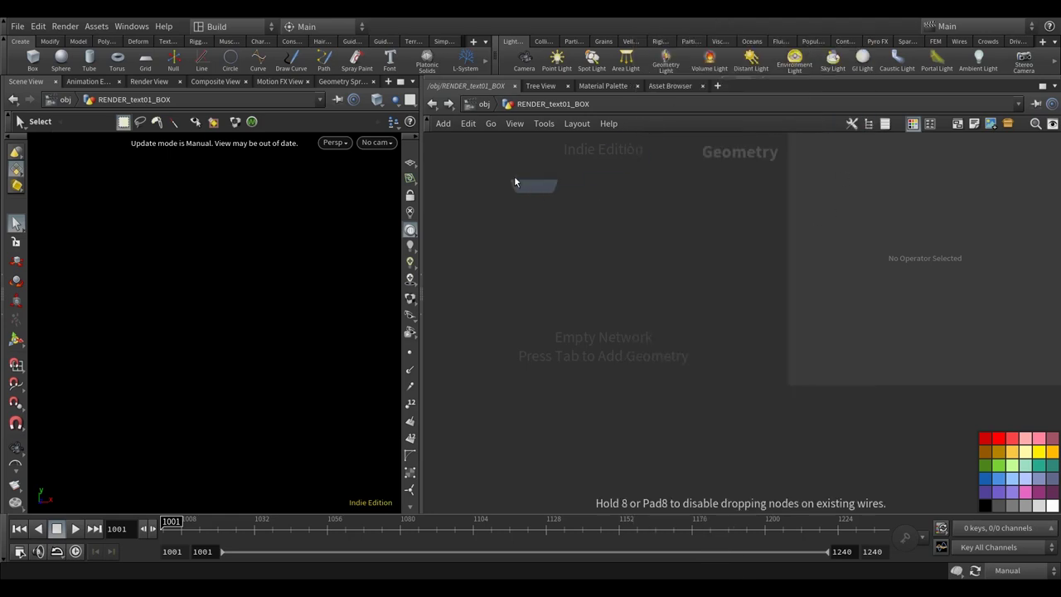
click(514, 181)
drag(514, 184, 514, 240)
click(924, 259)
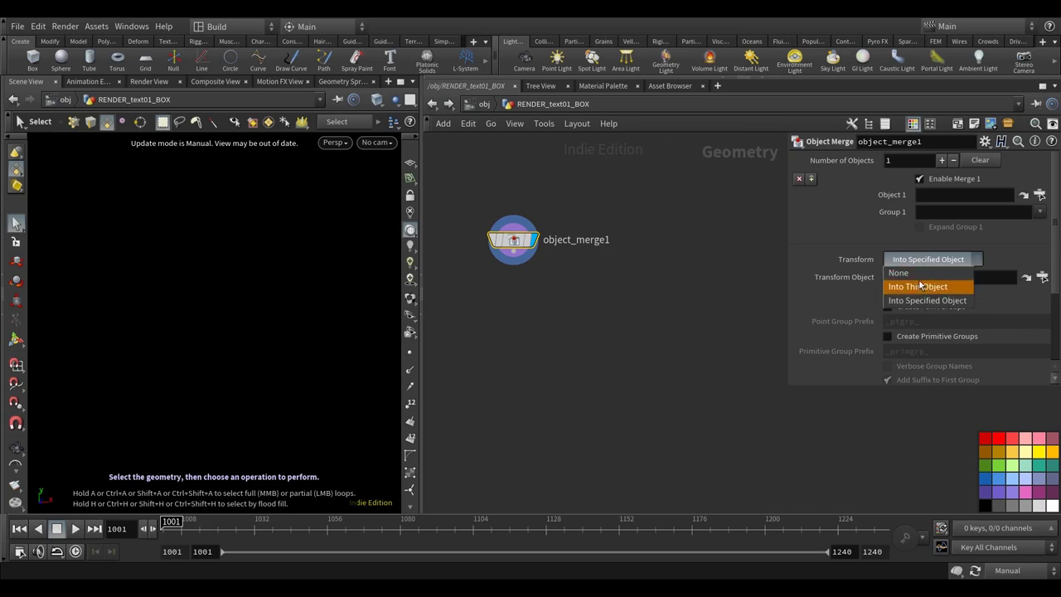
click(922, 286)
- Set Object 1 of the Object Merge node to `opinputpath("..", 0)`/OUT_BOX
drag(786, 216, 704, 217)
click(879, 194)
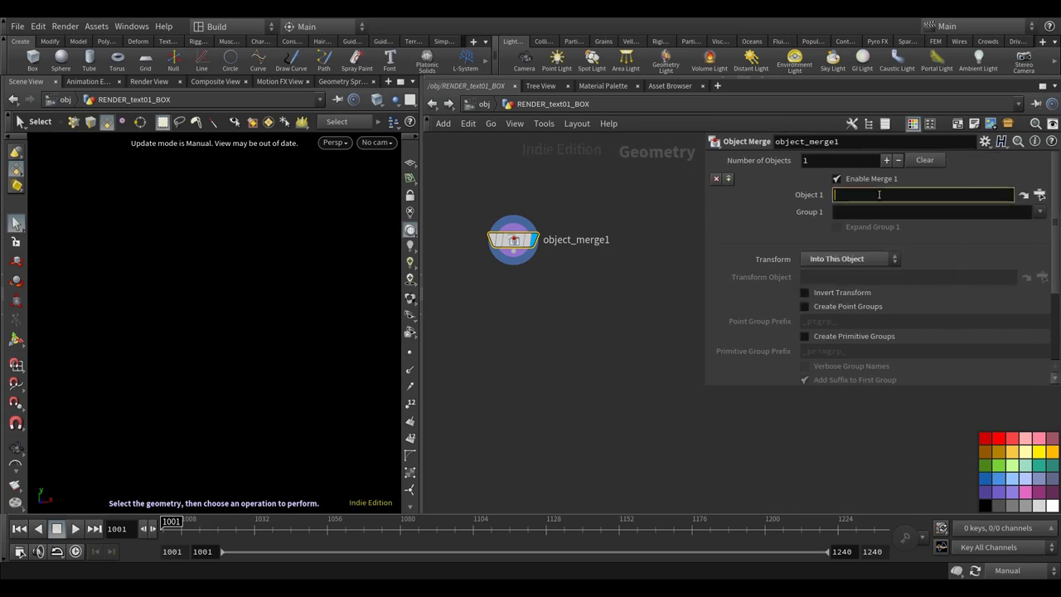
text(opinput)
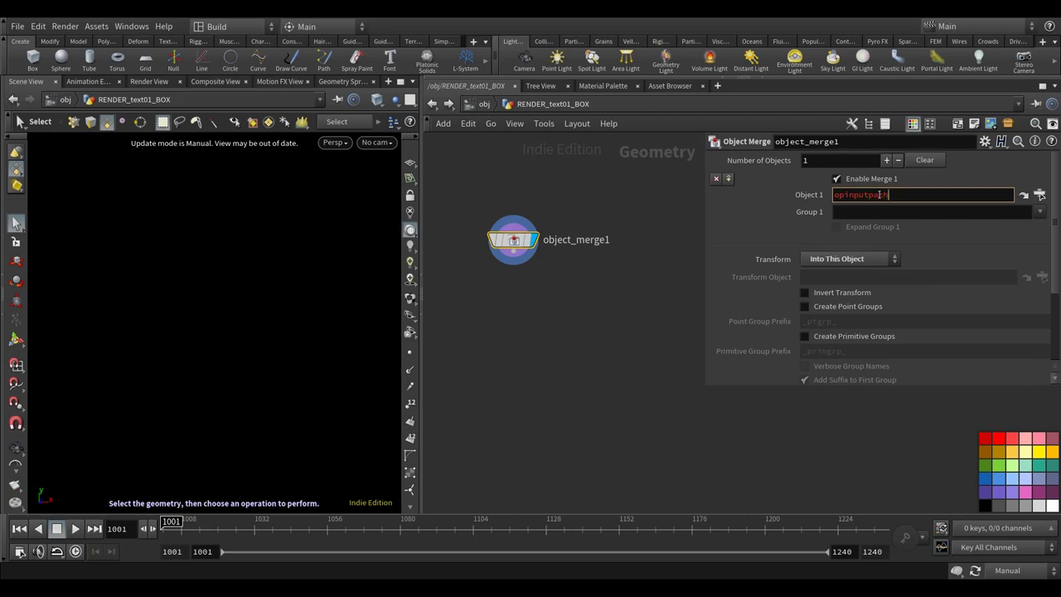
text(path)
key(Home)
text(`)
text(()
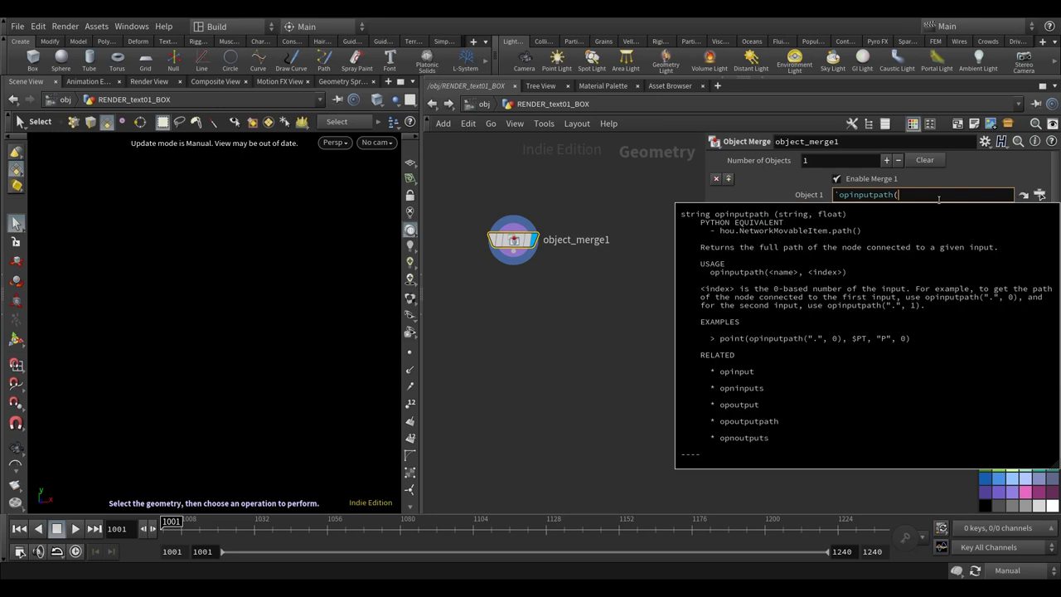
text(".")
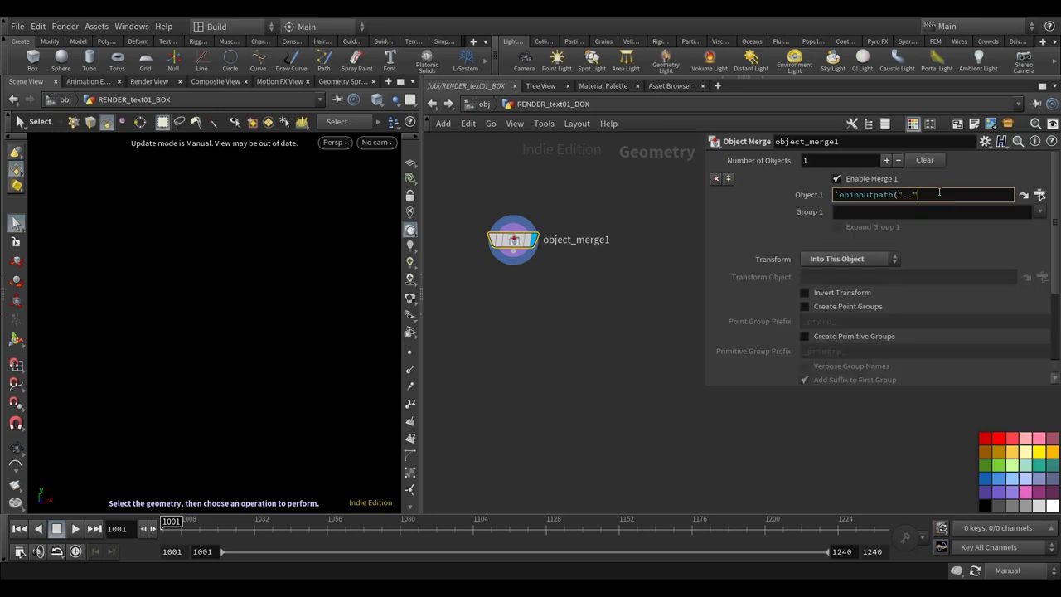
text(, 0))
key(Return)
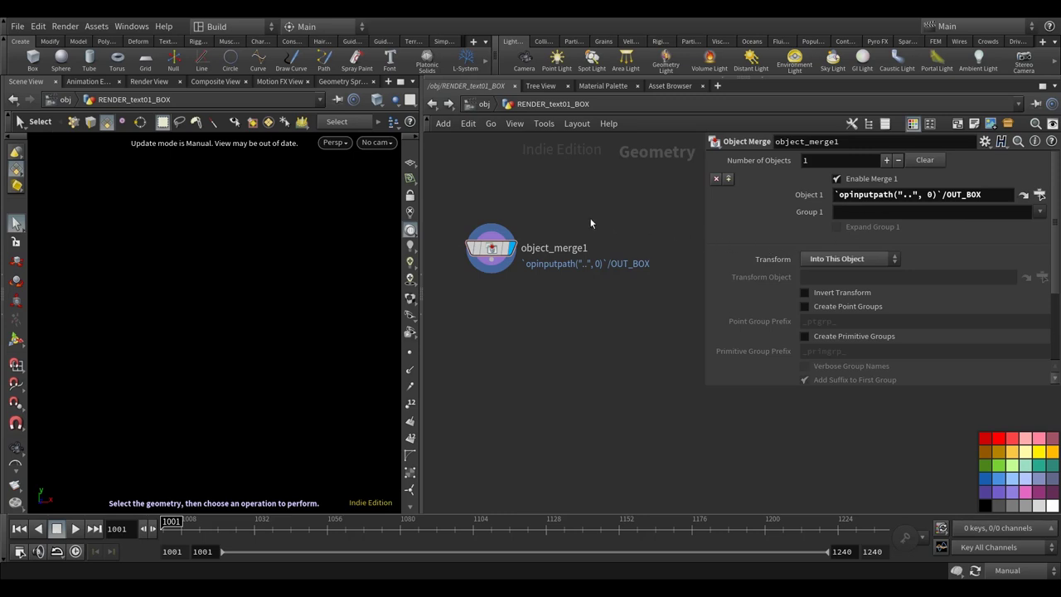
- Add a Null node below object_merge1 and wire object_merge1's output into it
drag(574, 247, 578, 245)
key(Tab)
text(nul)
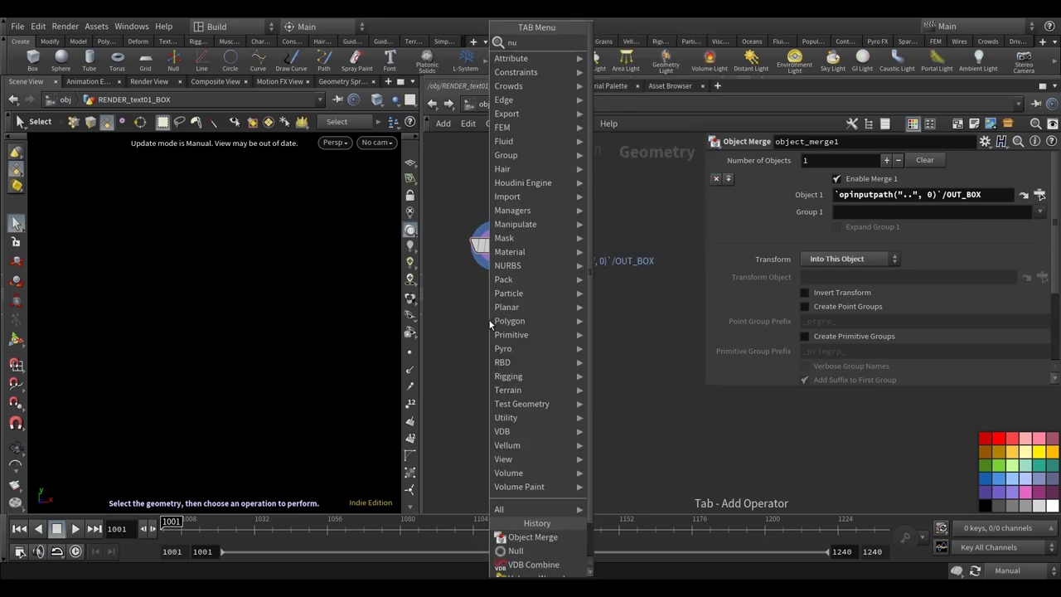
click(613, 45)
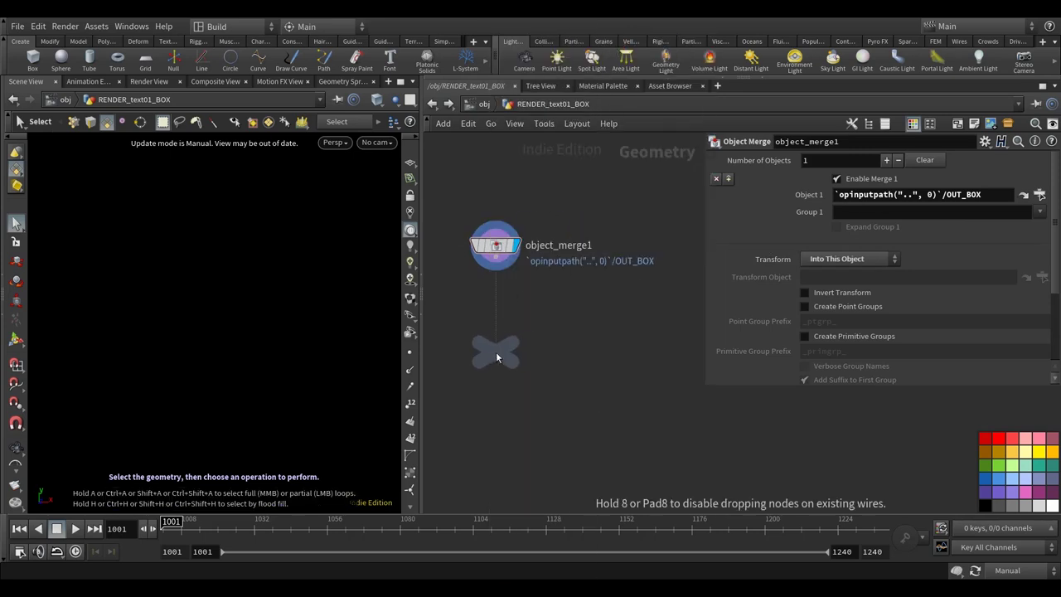
click(501, 331)
drag(496, 270, 494, 331)
middle_drag(539, 346, 573, 332)
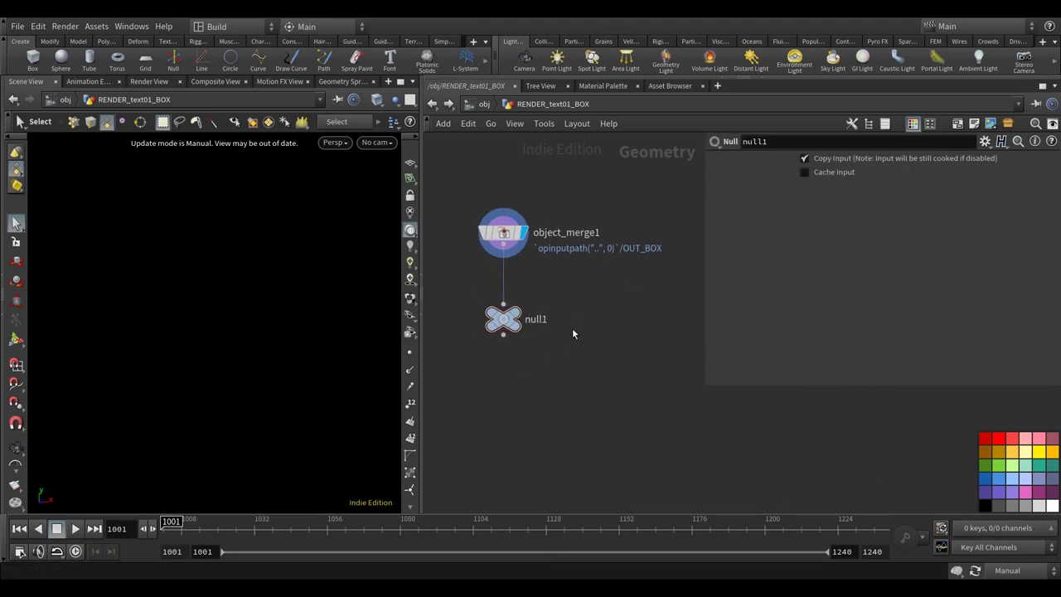
right_click(499, 320)
key(Escape)
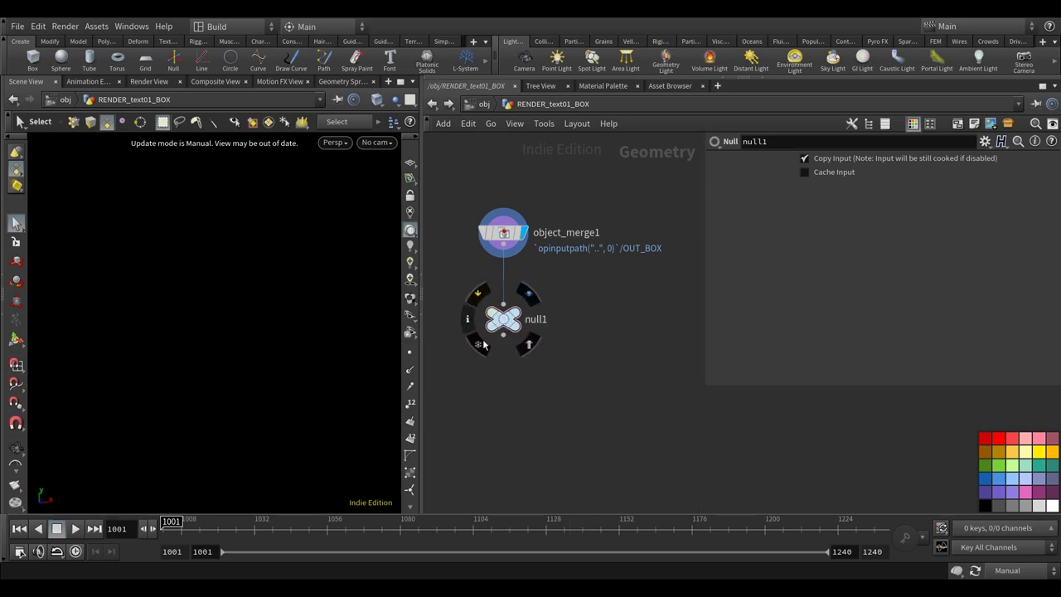
- Add a Volume Visualization node below null1, wired to null1's output
key(Tab)
text(volum)
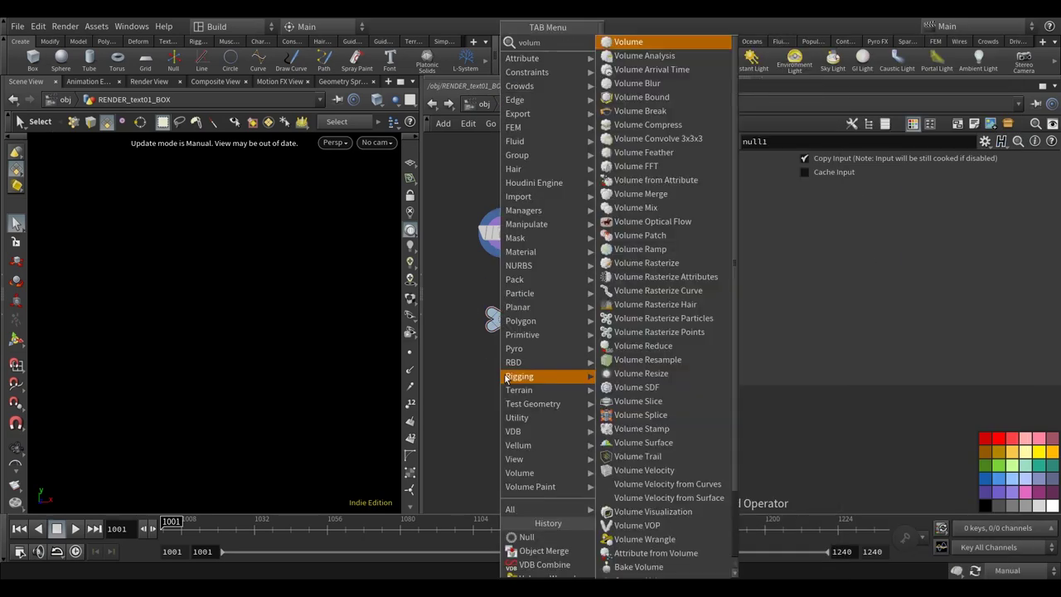
text(e vis)
key(Return)
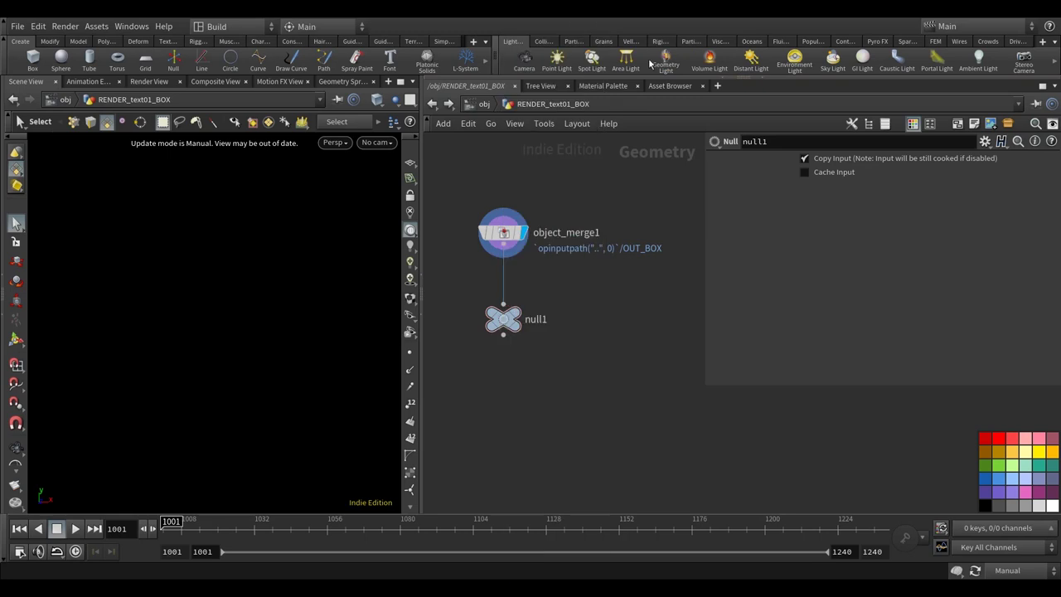
click(507, 396)
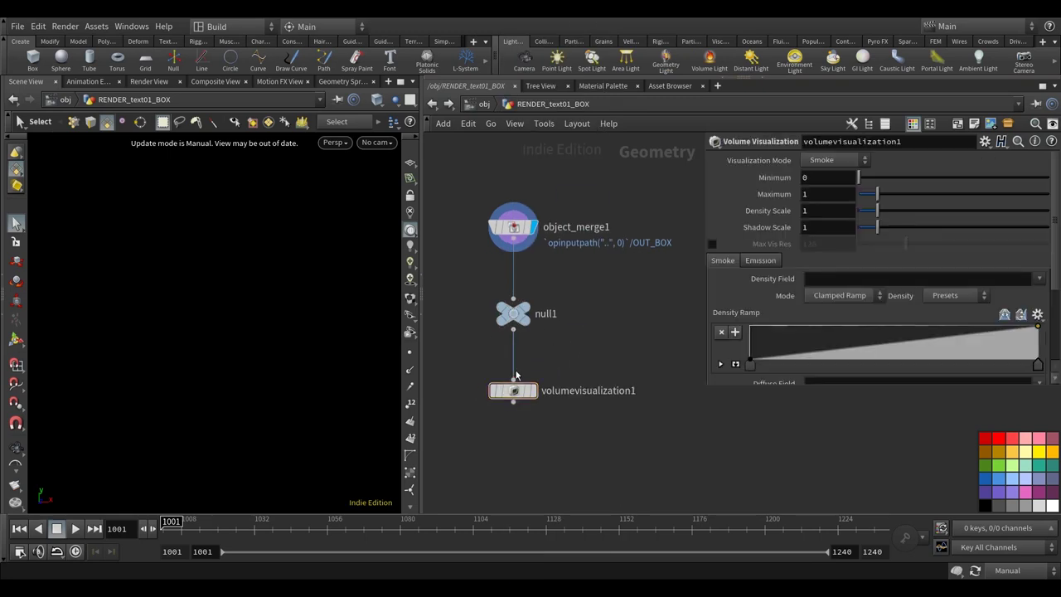
- Save the scene, and put the display flag on volumevisualization1 and the render flag on null1
click(523, 314)
key(ctrl+s)
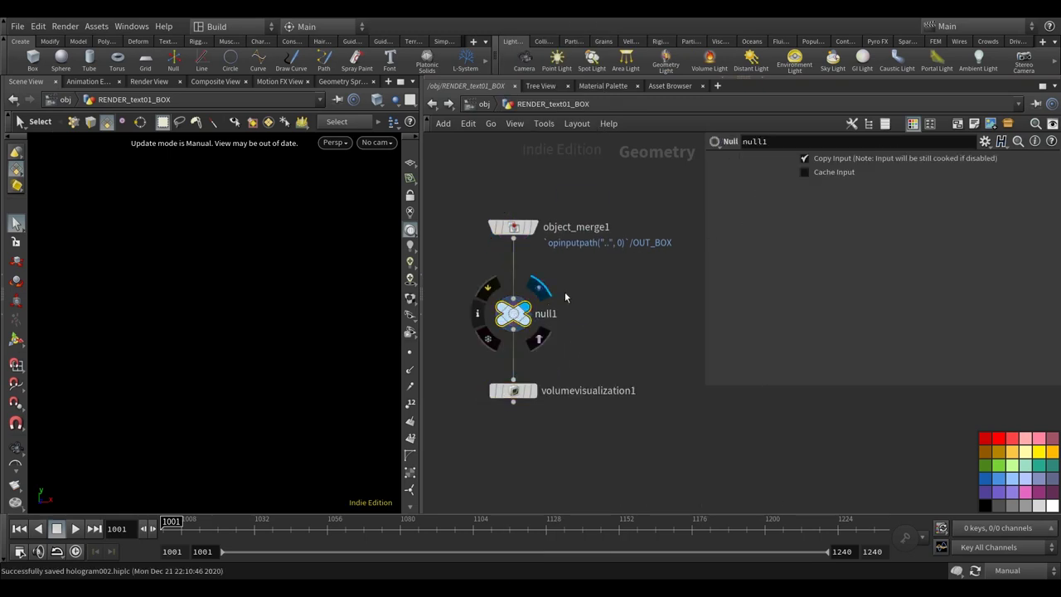
right_click(521, 318)
key(Escape)
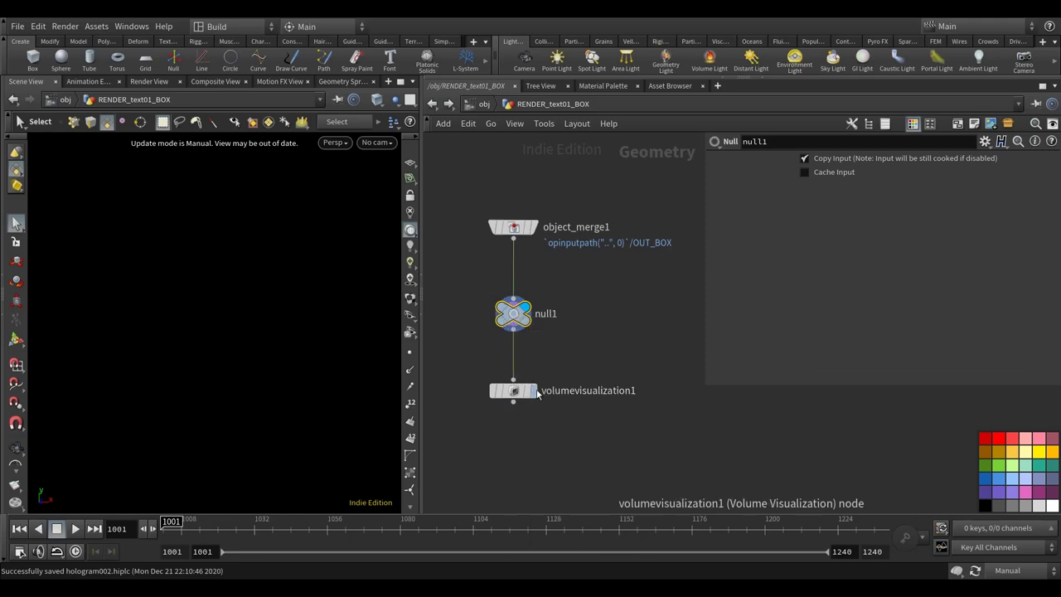
click(514, 391)
click(514, 311)
right_click(514, 311)
mouse_move(600, 318)
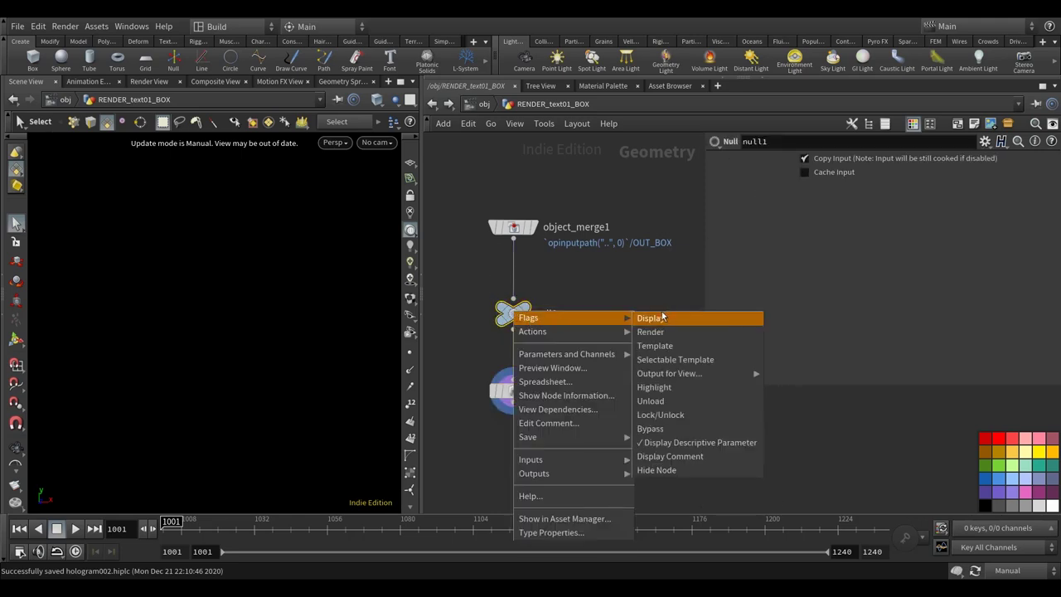
click(650, 332)
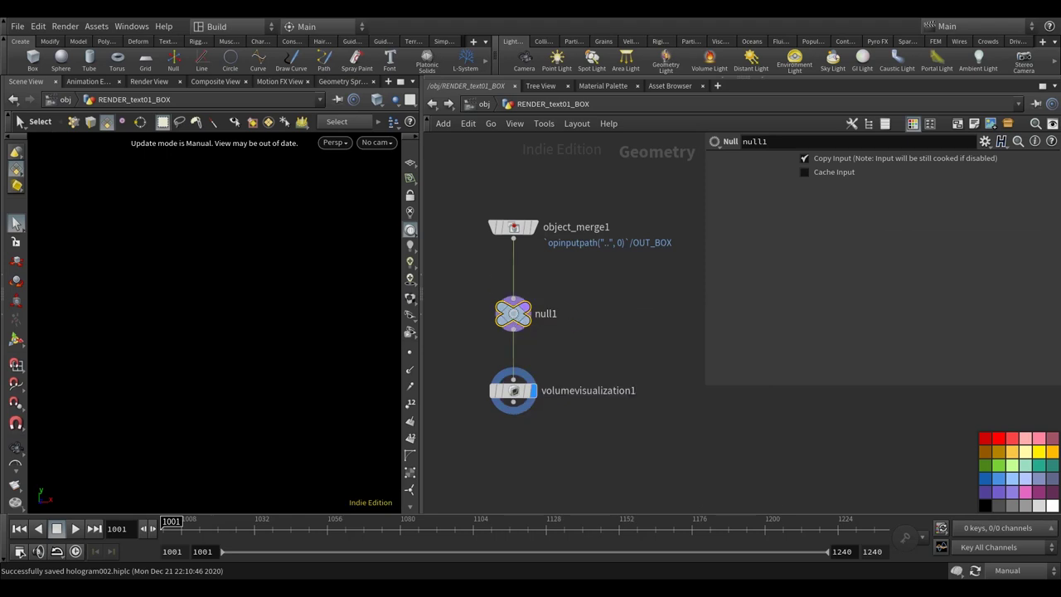
- In volumevisualization1, set the Density Field to density and remove the white end point of the Diffuse Ramp
click(516, 393)
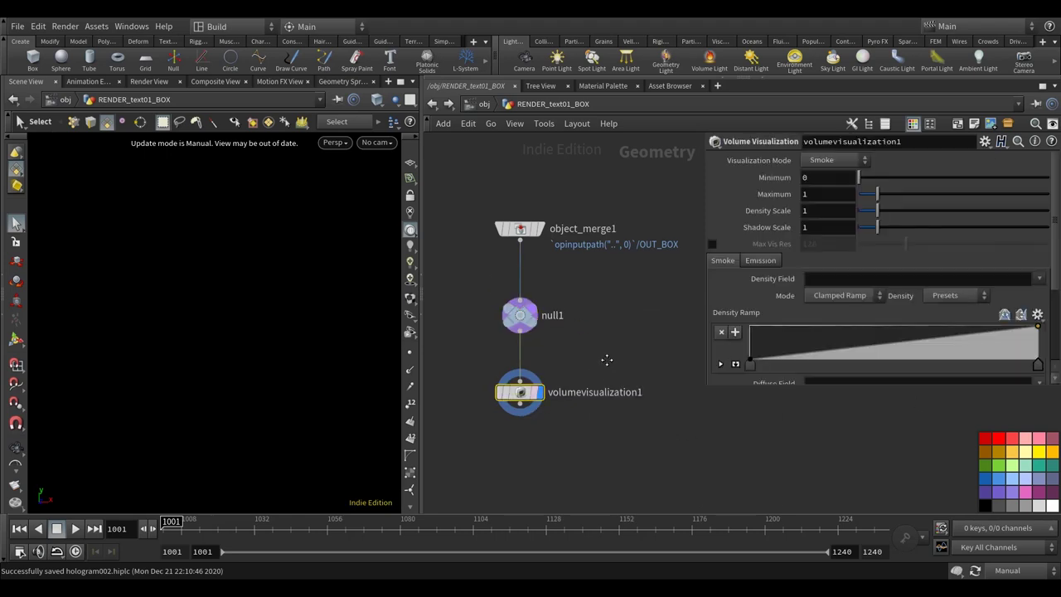
click(848, 279)
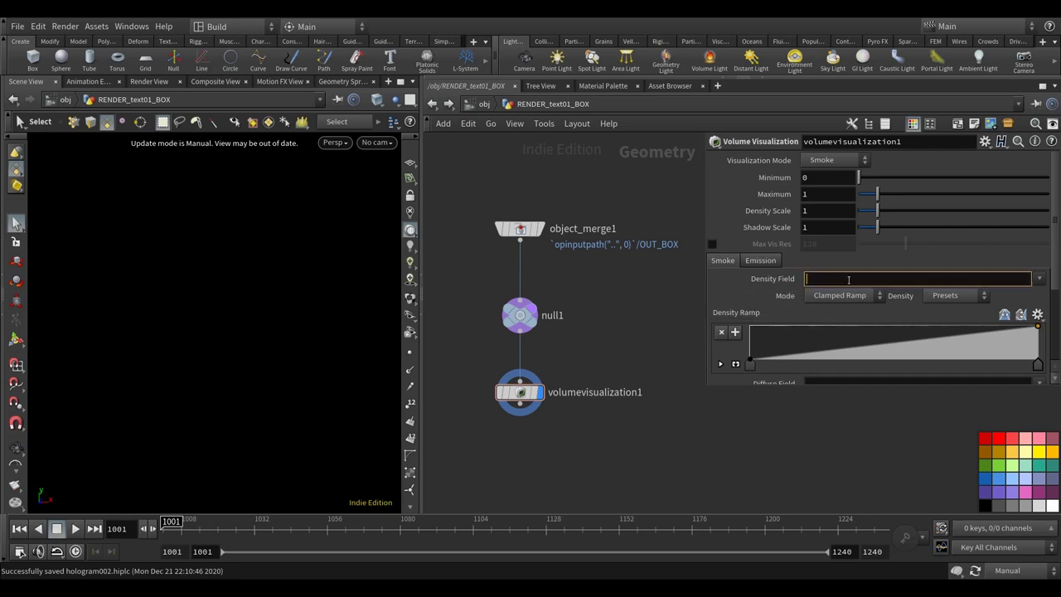
text(density)
key(Return)
scroll(825, 340, down, 4)
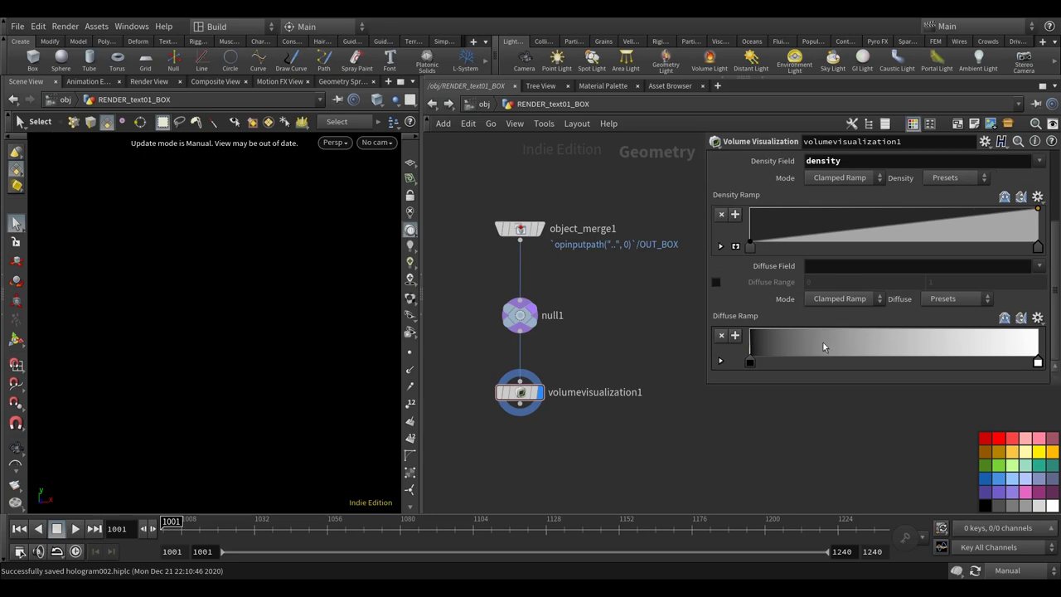
drag(1038, 363, 1040, 428)
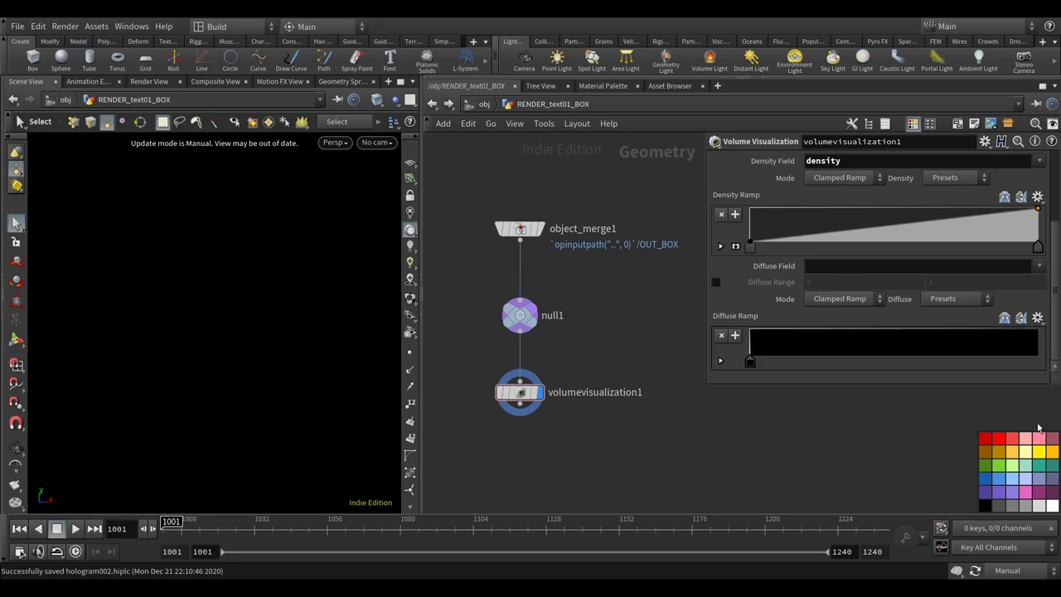
- Set the remaining Diffuse Ramp point's color to light blue with RGB 0.45, 1, 2
click(720, 362)
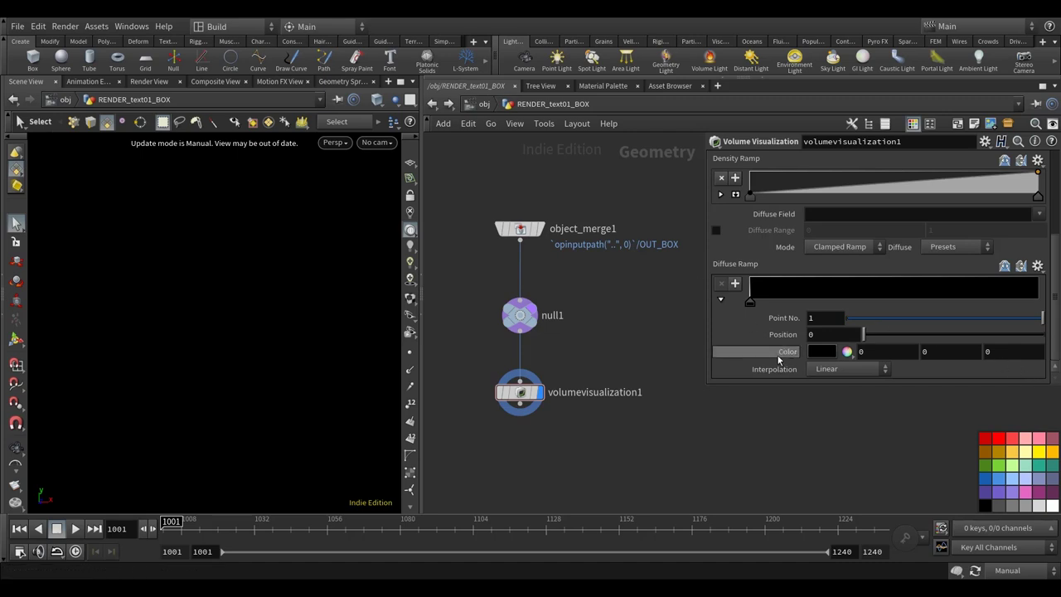
click(816, 349)
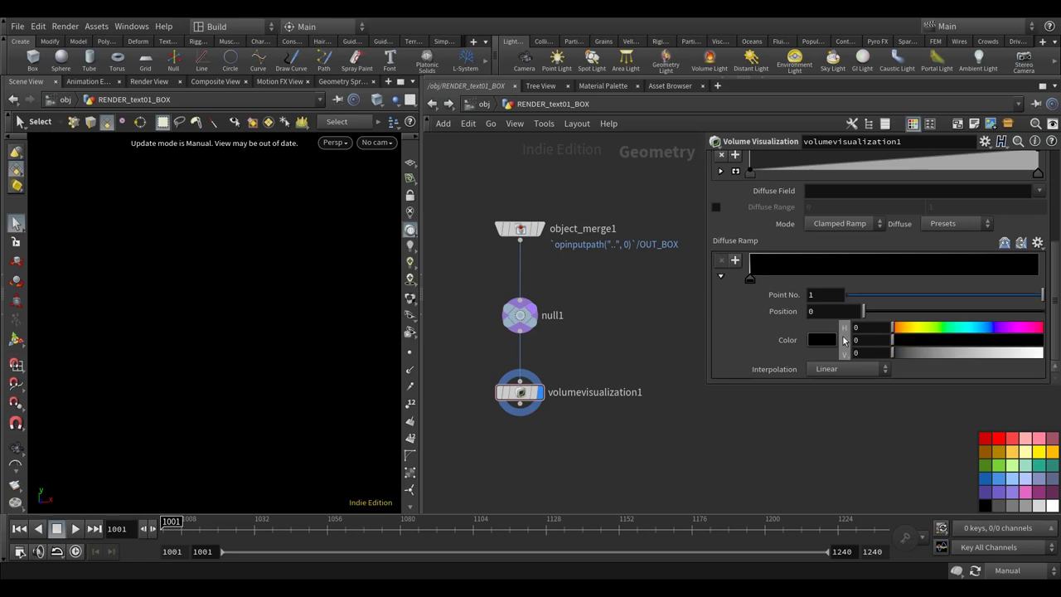
click(814, 342)
click(819, 351)
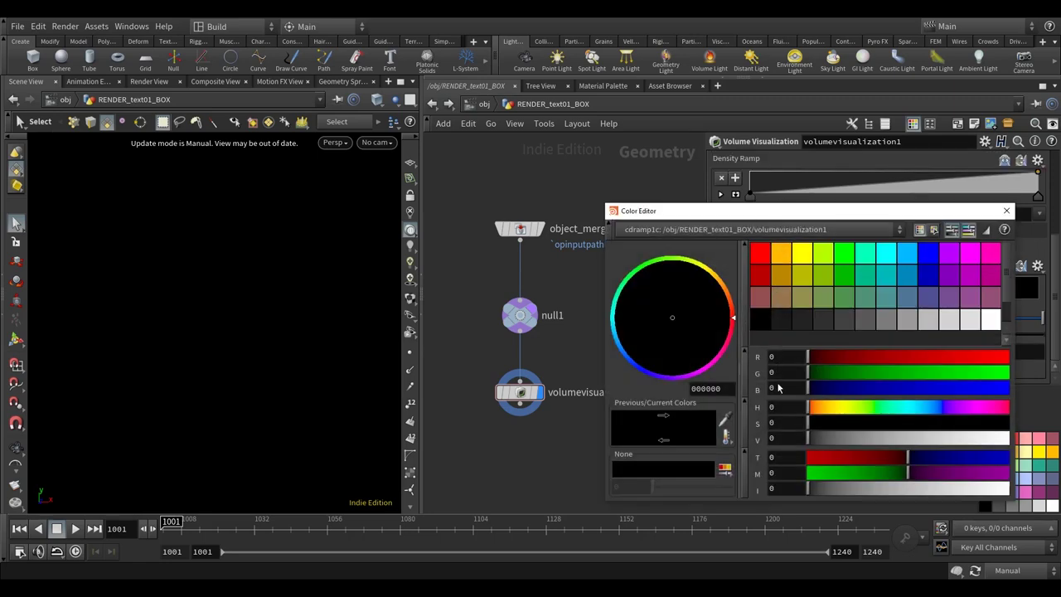
click(782, 355)
text(.45)
click(790, 373)
text(1)
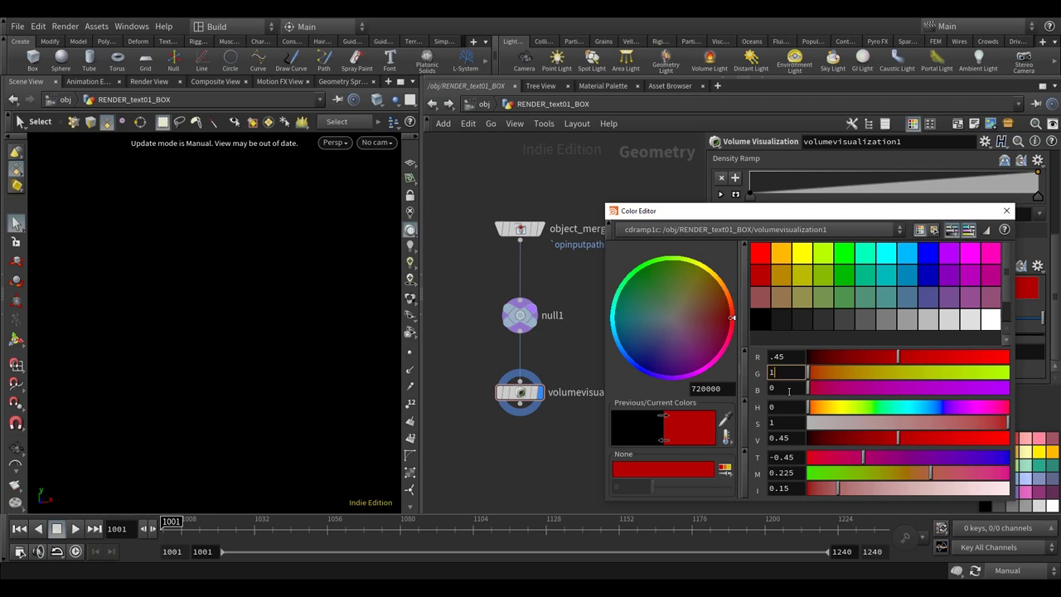
click(791, 391)
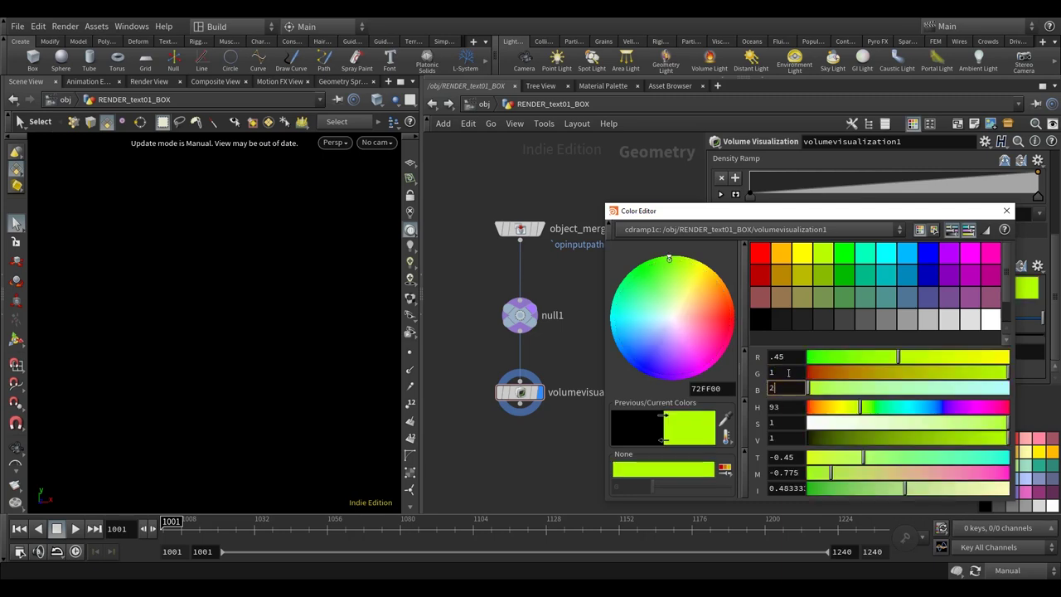
text(2)
click(788, 373)
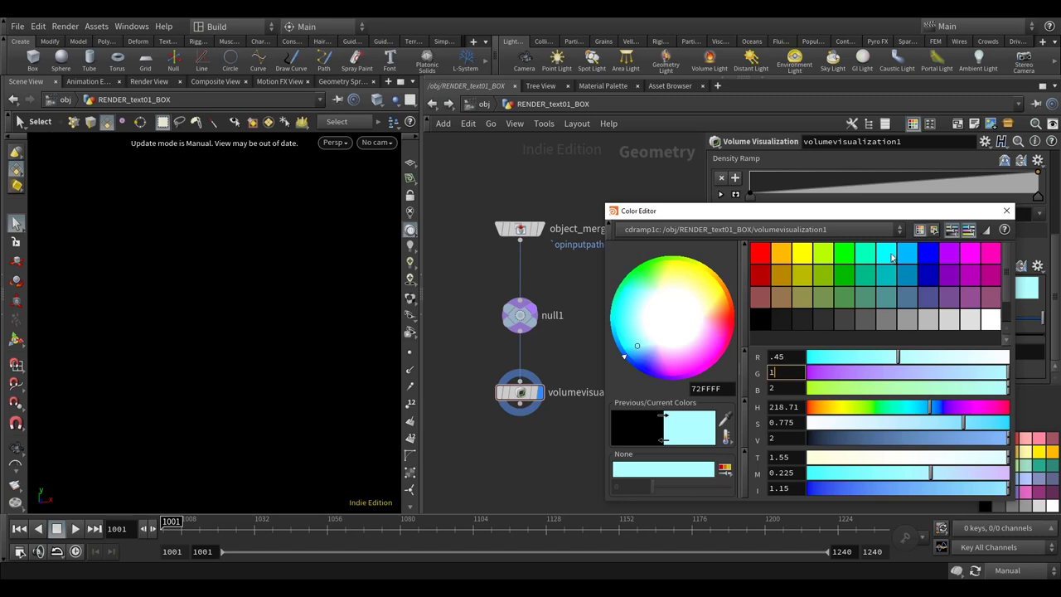
click(1006, 211)
- Save the scene and switch the update mode to Auto Update
middle_drag(569, 376, 576, 380)
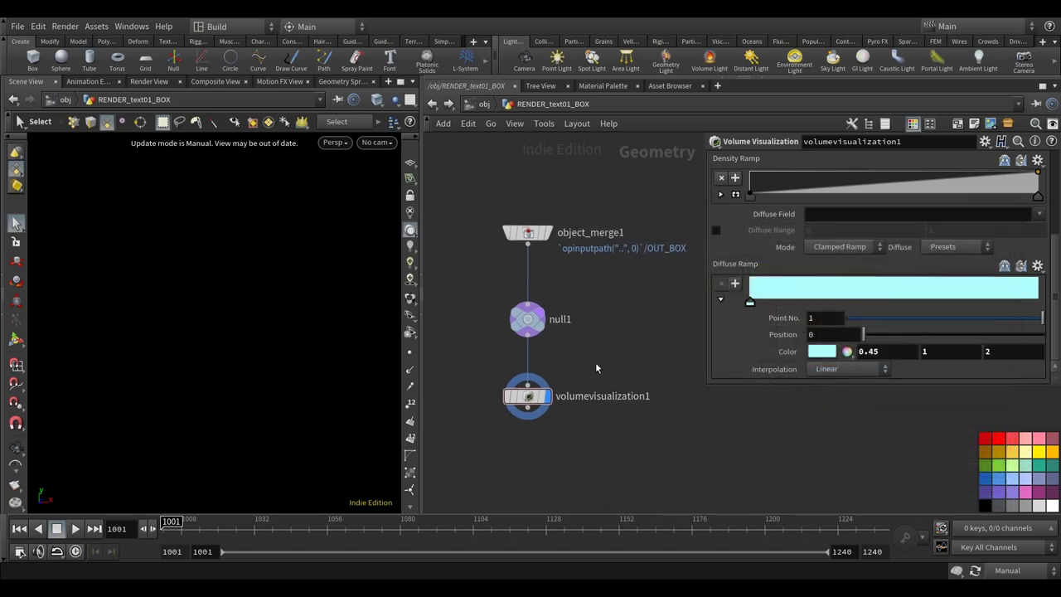
key(ctrl+s)
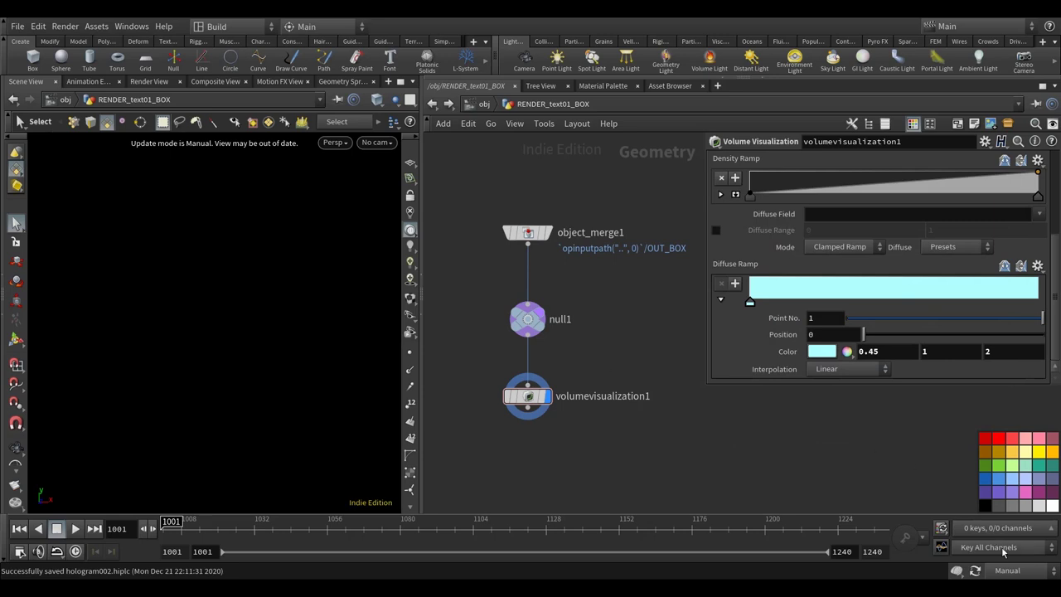
click(1009, 576)
click(1016, 528)
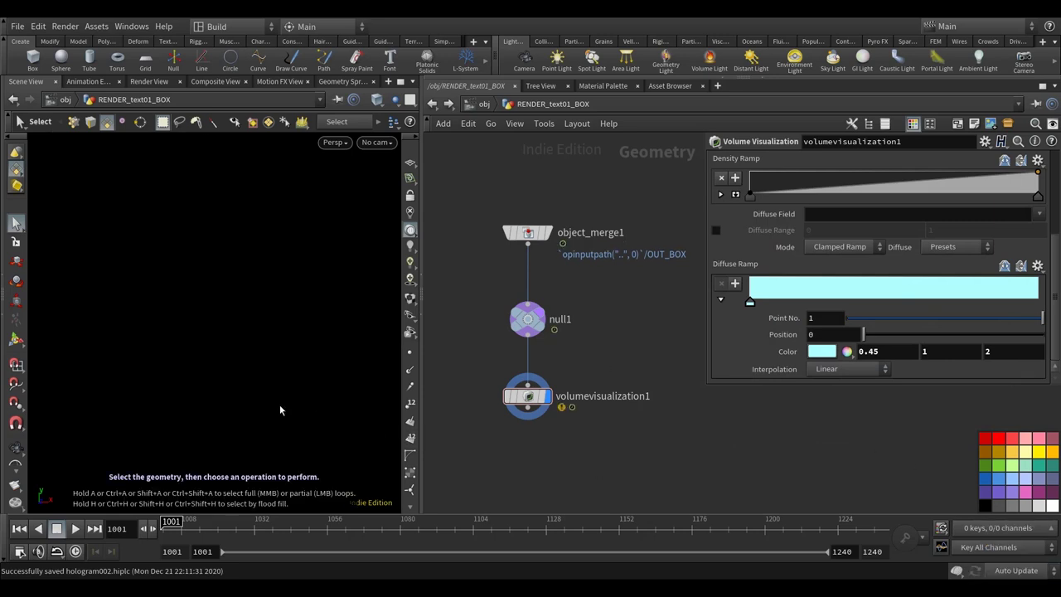
- Follow object_merge1's source reference to OUT_BOX in text01, examine the upstream vdbcombine and null nodes, and return to RENDER_text01_BOX
middle_drag(580, 208, 579, 224)
click(525, 248)
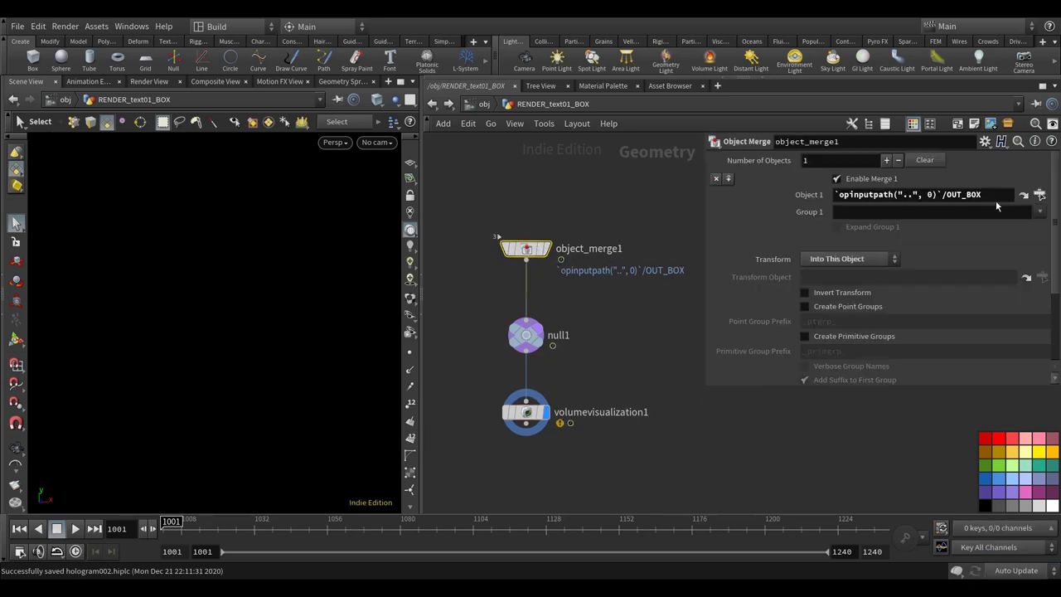
click(1023, 195)
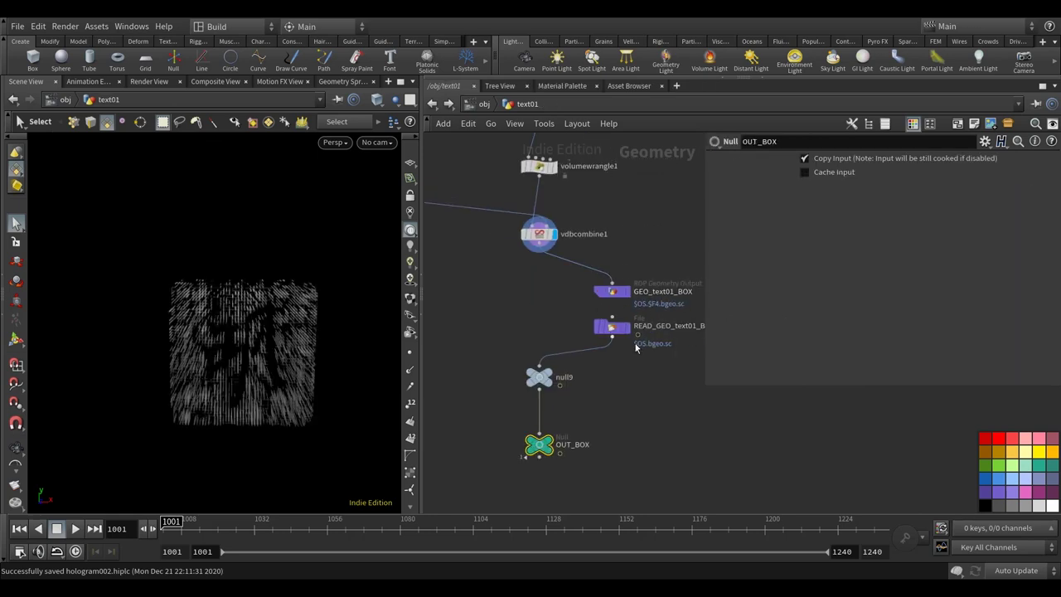
click(538, 250)
click(539, 367)
middle_drag(515, 325, 517, 325)
click(432, 104)
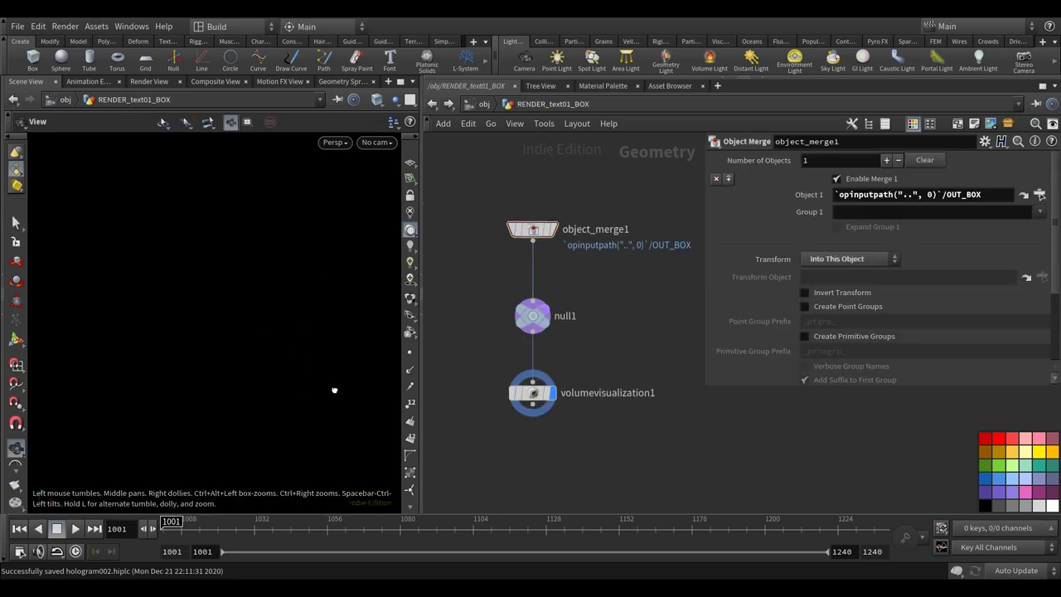
- Enlarge the parameter pane for volumevisualization1 and set its Density Scale to 5
click(532, 393)
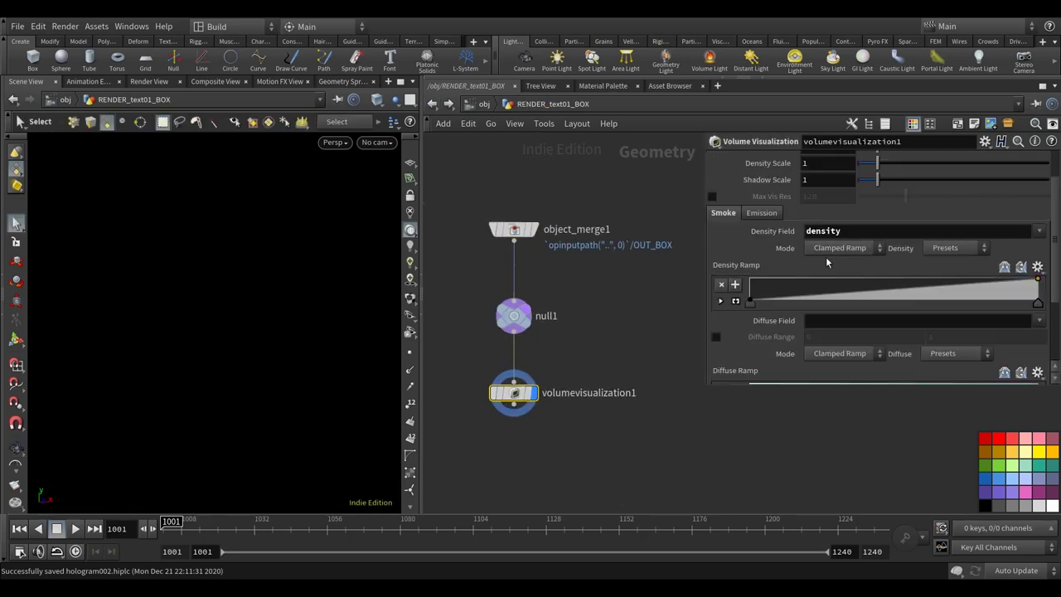
scroll(806, 279, down, 3)
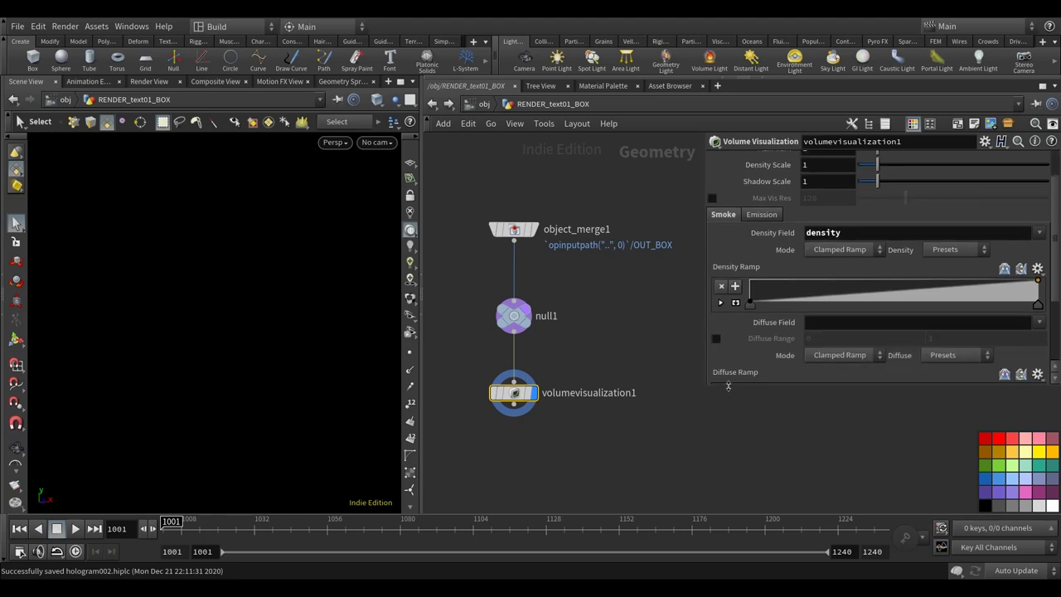
drag(728, 387, 716, 498)
scroll(882, 238, up, 1)
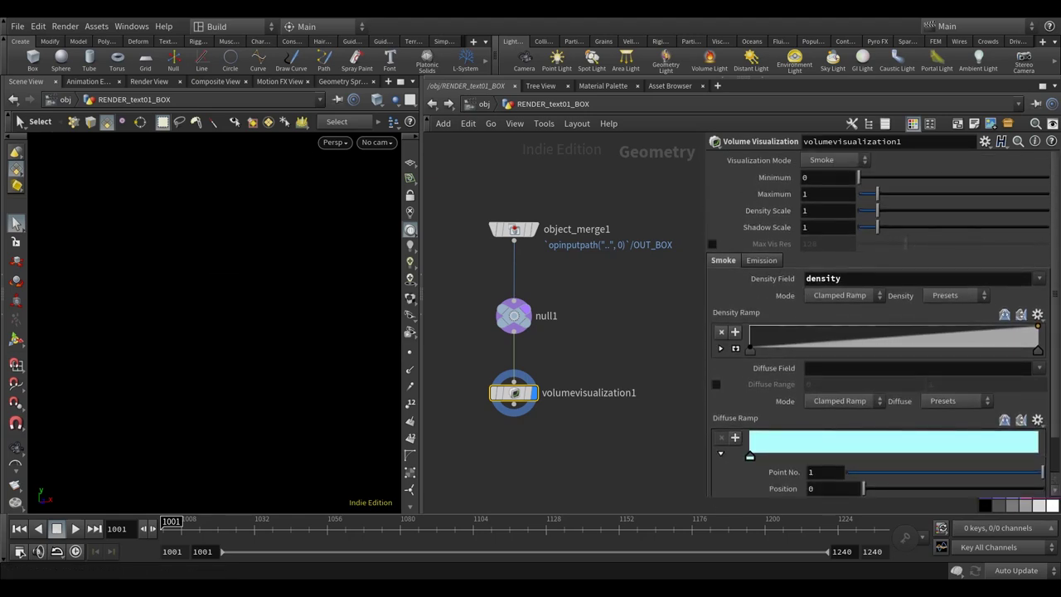
double_click(813, 210)
text(5)
key(Return)
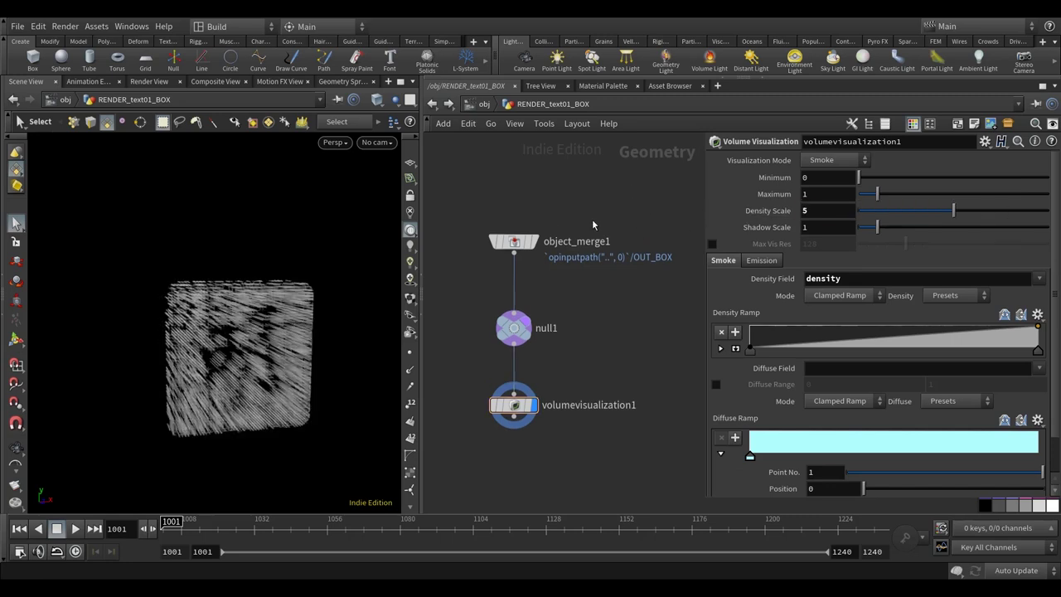
- Set the Diffuse Field of volumevisualization1 to density and check the colored volume in the viewport
alt+drag(273, 379, 256, 379)
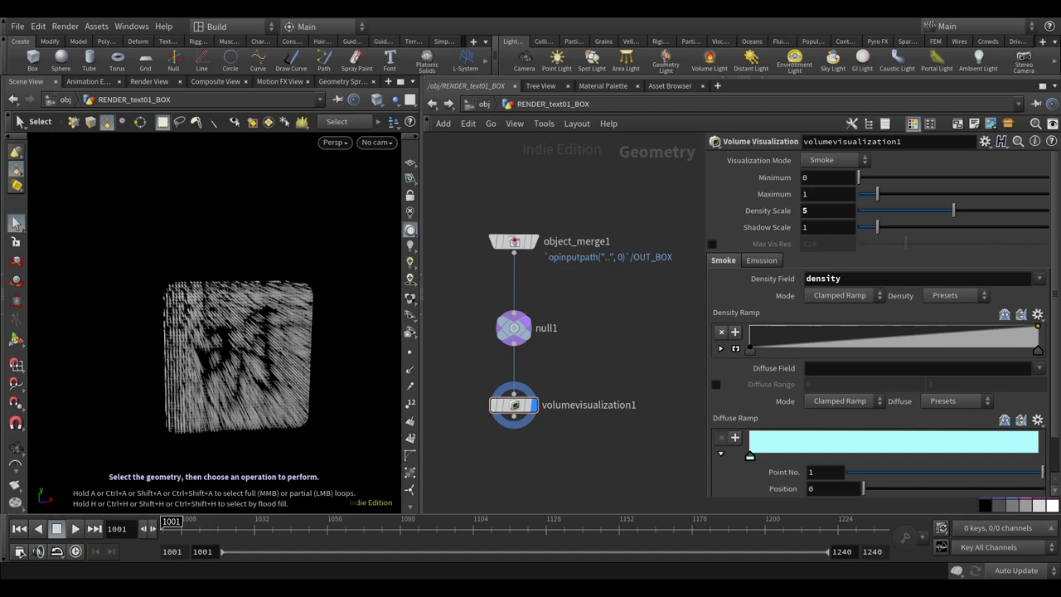
click(1039, 371)
click(1024, 380)
key(Escape)
drag(310, 374, 287, 372)
key(s)
- Try a Density Scale of 3.4 on volumevisualization1 and inspect the volume in the viewport
double_click(822, 212)
text(3.4)
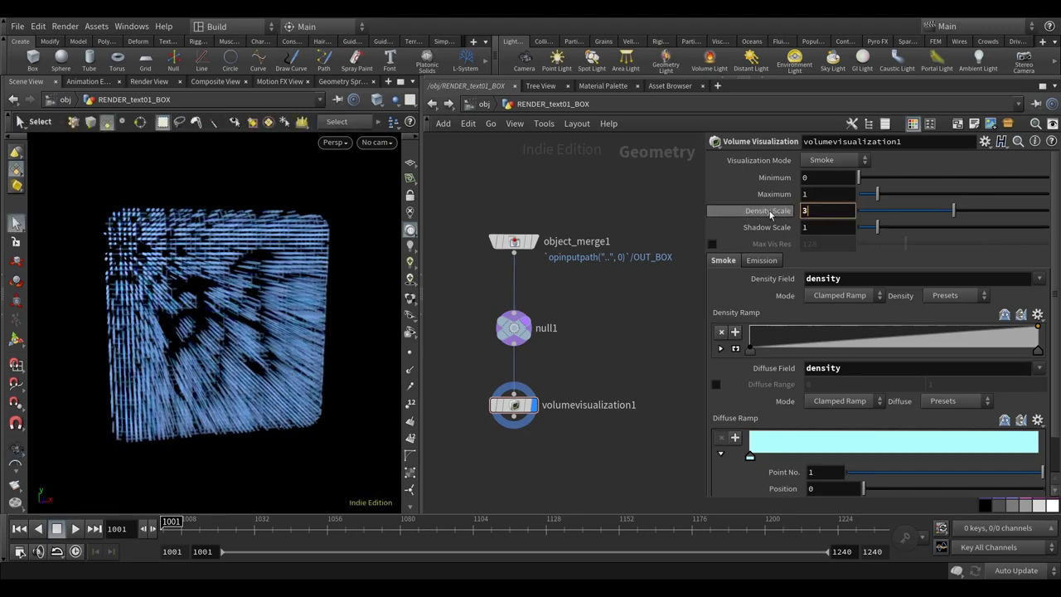
key(Return)
key(Escape)
drag(339, 315, 324, 345)
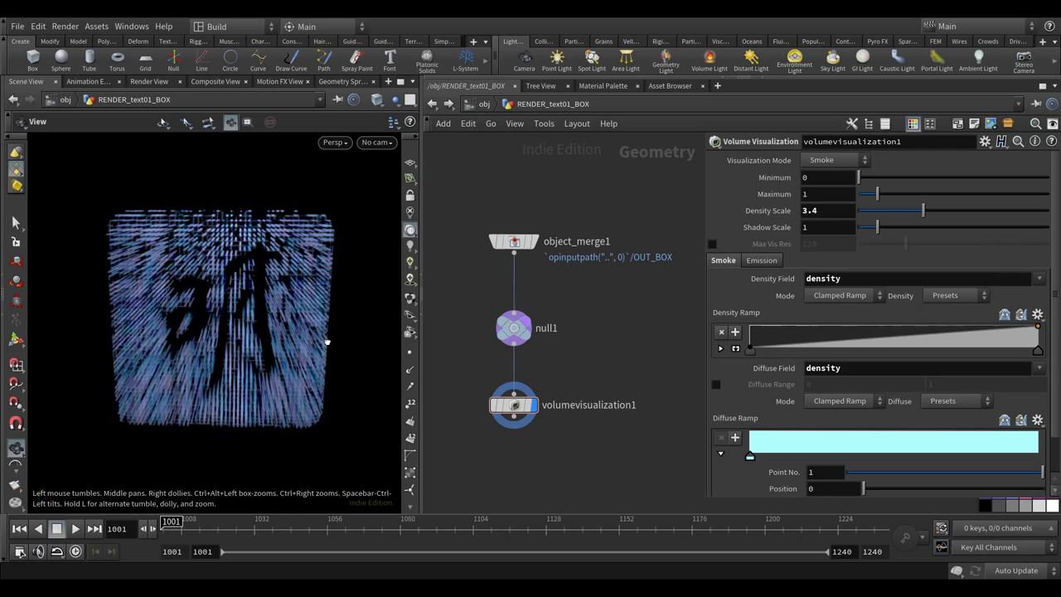
- Return the Density Scale of volumevisualization1 to 5 and inspect the volume from several angles
key(s)
double_click(811, 212)
text(5)
key(Return)
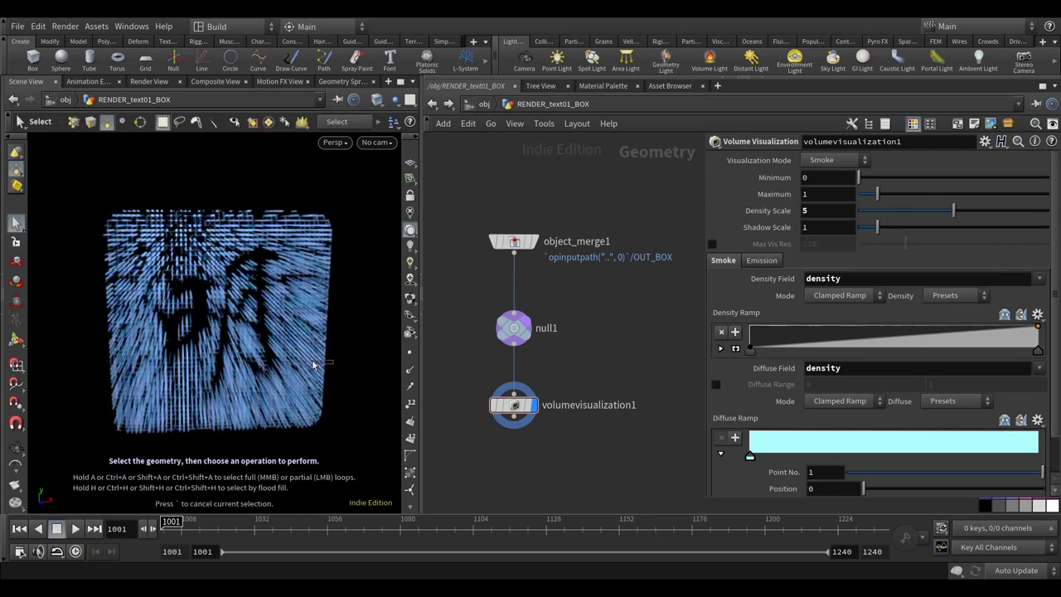
key(Escape)
mouse_move(334, 360)
mouse_down()
mouse_move(318, 360)
mouse_move(330, 346)
mouse_up()
key(s)
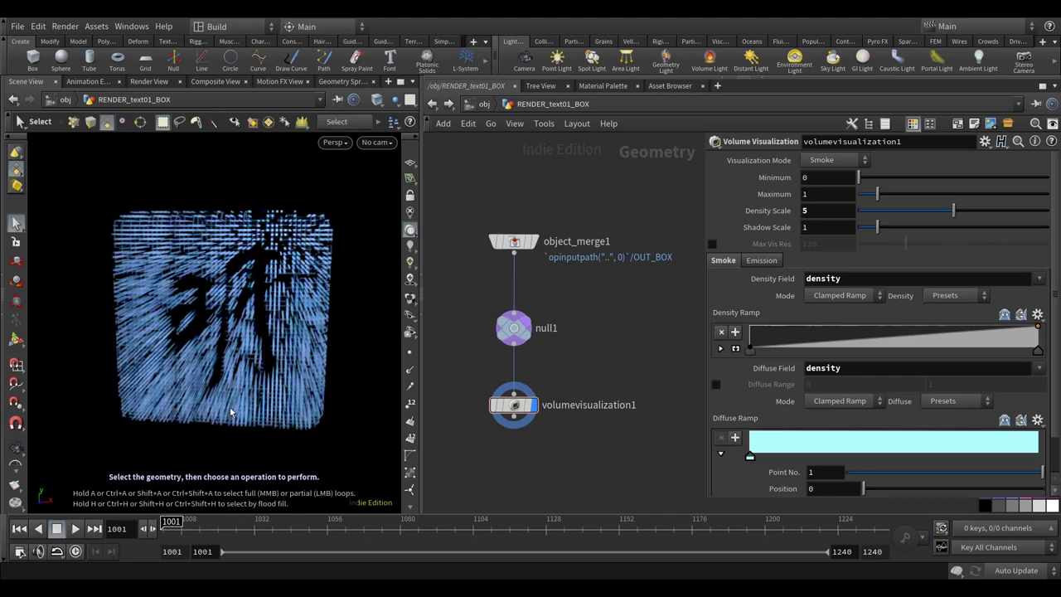
drag(273, 357, 274, 365)
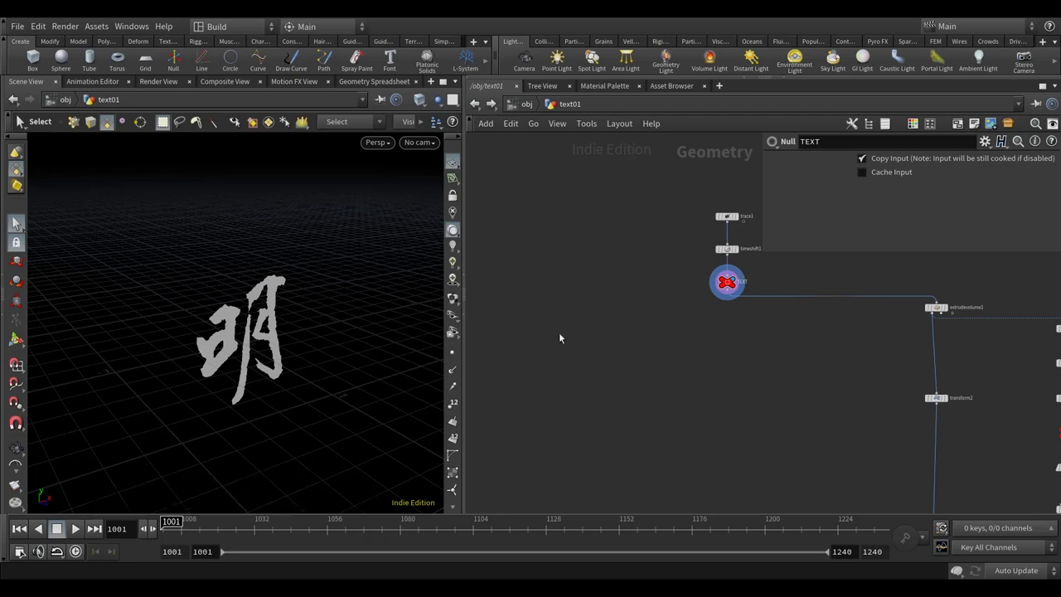
- In text01, create an Add node and connect the output of the TEXT null to its input
key(Tab)
text(ad)
key(Return)
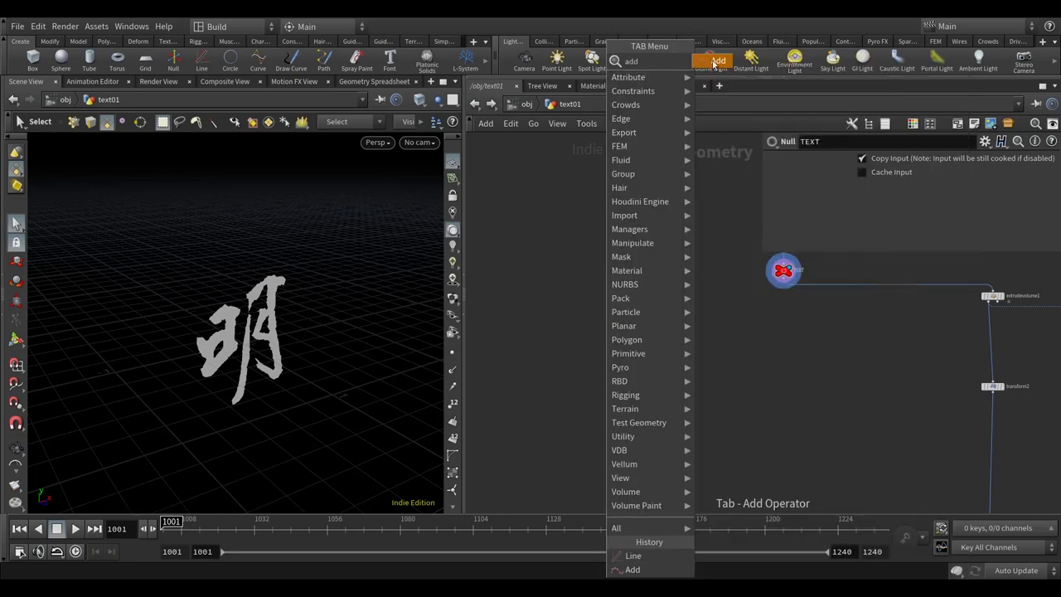
click(580, 298)
drag(784, 284, 578, 294)
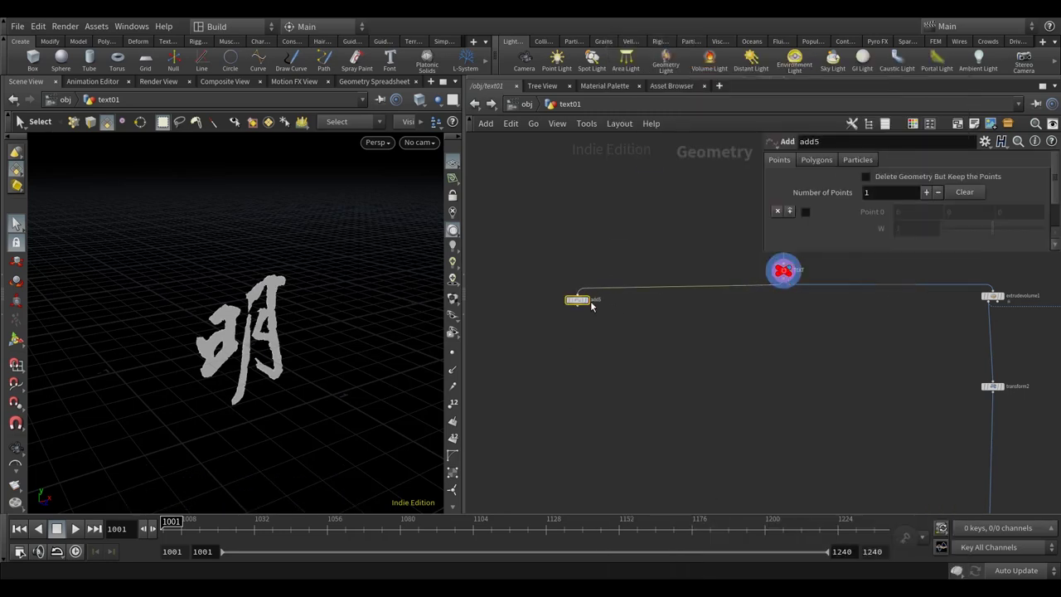
- Enable Delete Geometry But Keep the Points on add5, display its result, and place the node farther from the existing network
scroll(576, 298, up, 2)
click(892, 177)
scroll(602, 348, down, 4)
drag(641, 318, 523, 336)
middle_drag(530, 356, 633, 346)
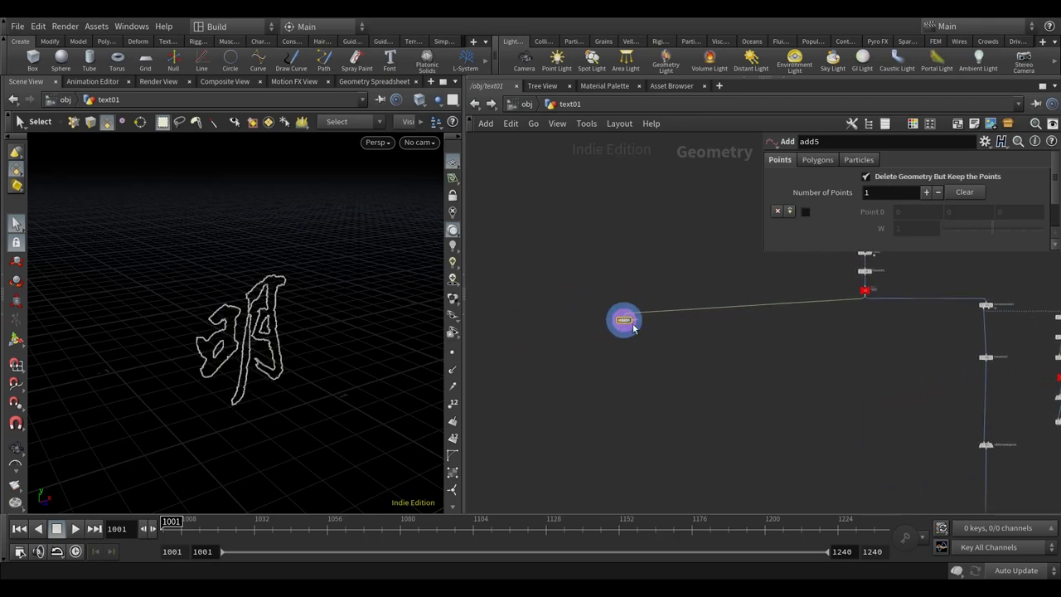
drag(622, 320, 547, 328)
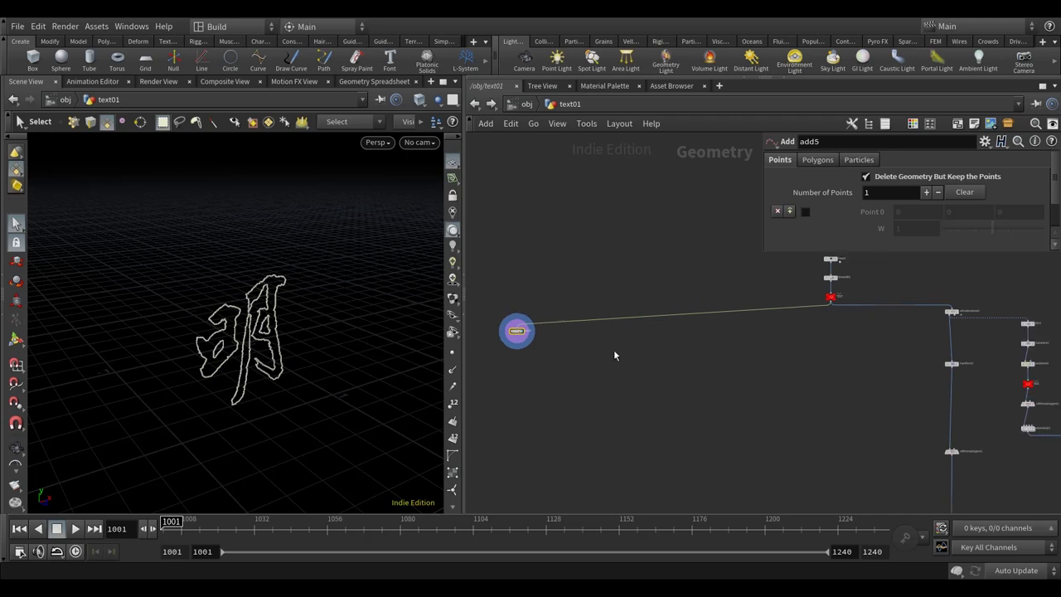
- Add a Line node beside add5 in the text01 network
key(Tab)
text(li)
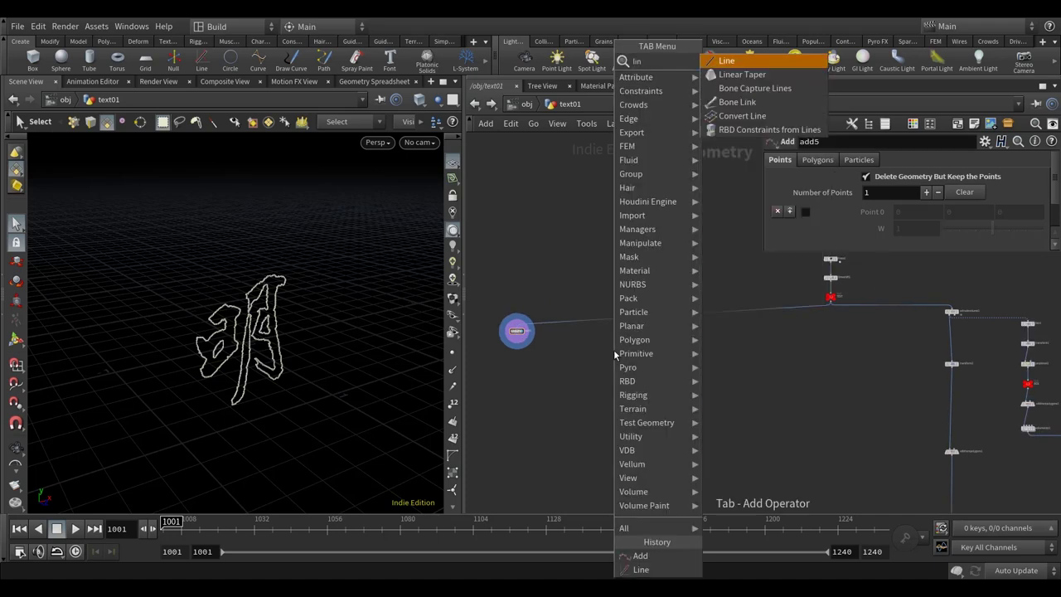
- Add a Line node to the text01 network and set its direction to 0, 0, 1
click(725, 61)
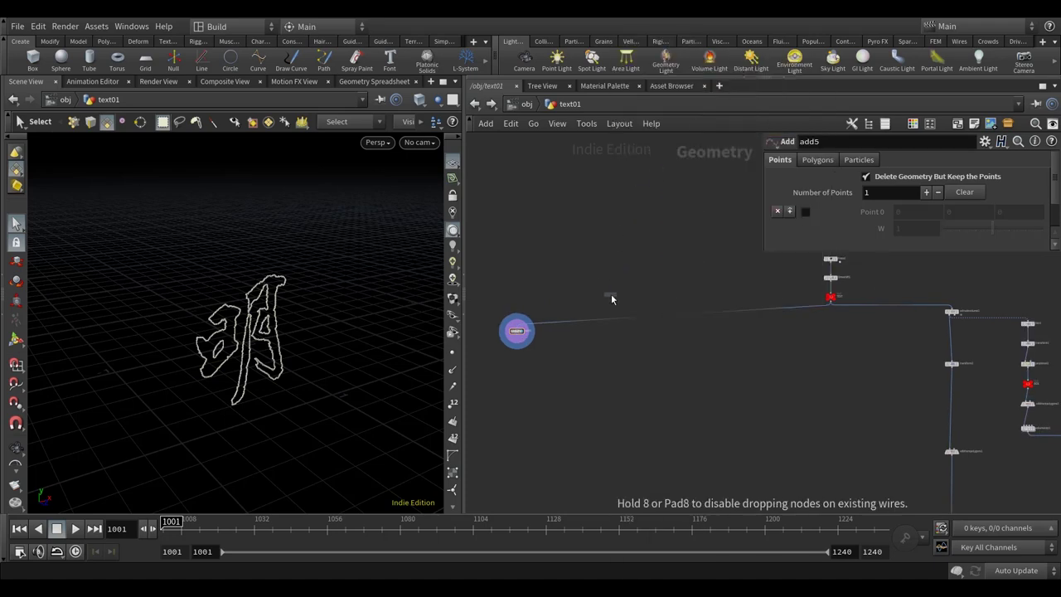
click(611, 331)
scroll(613, 331, up, 3)
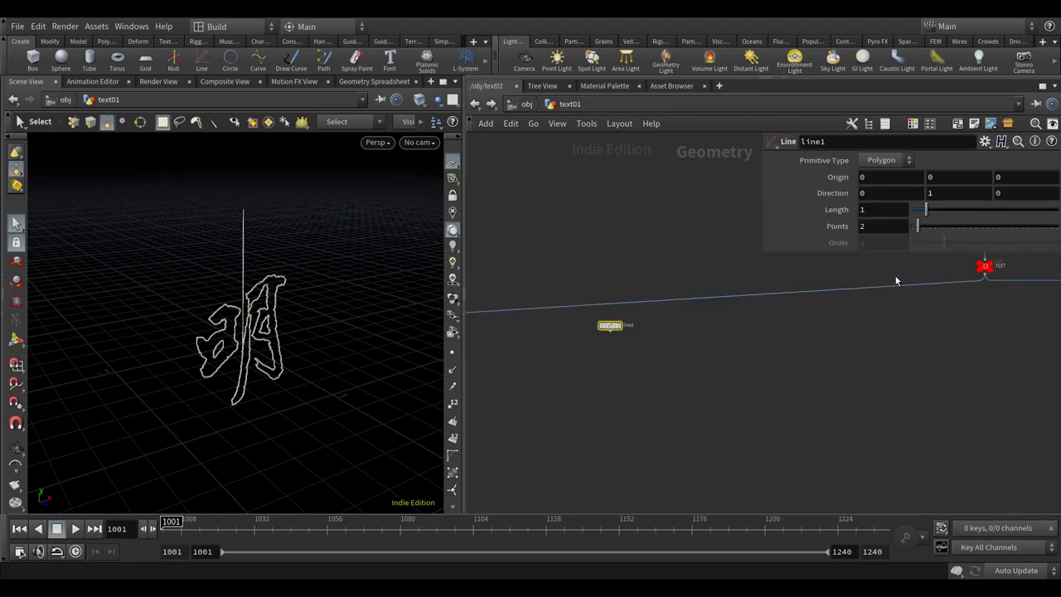
double_click(955, 191)
text(0)
key(Tab)
text(1)
key(Return)
- Set the line's X, Y and Z origin to centroid("../TEXT", …) expressions using D_X, D_Y and D_Z respectively
click(809, 179)
text(cen)
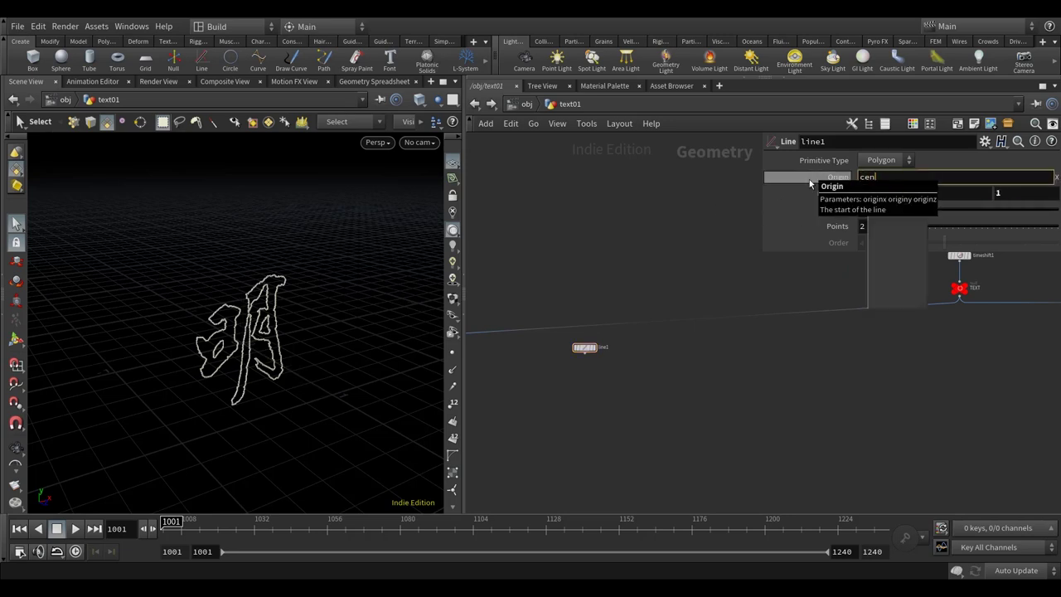
text(troid()
text("../../)
text(TEXT)
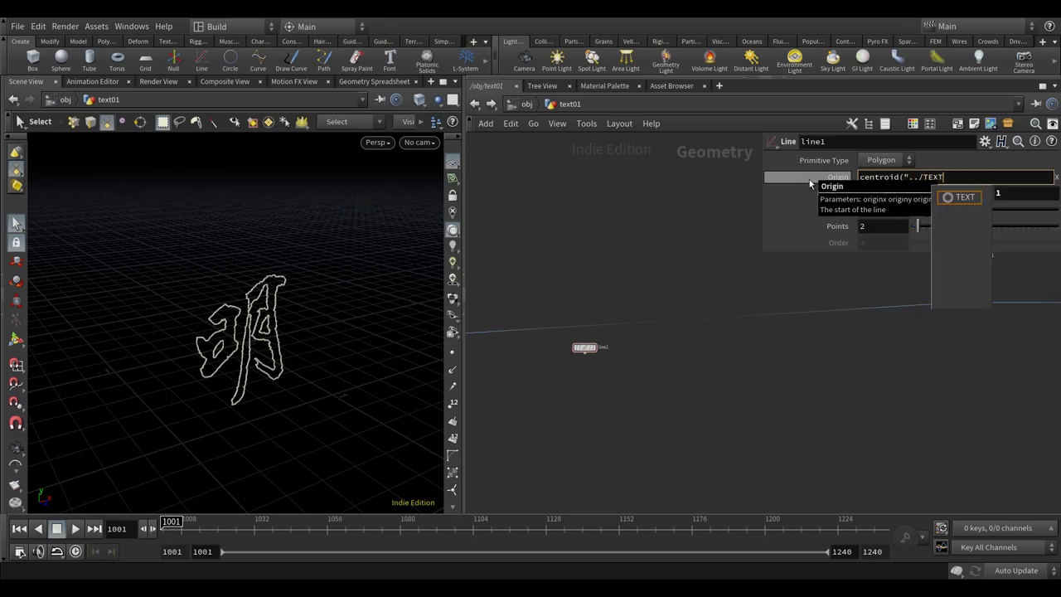
text(", D_X))
key(Return)
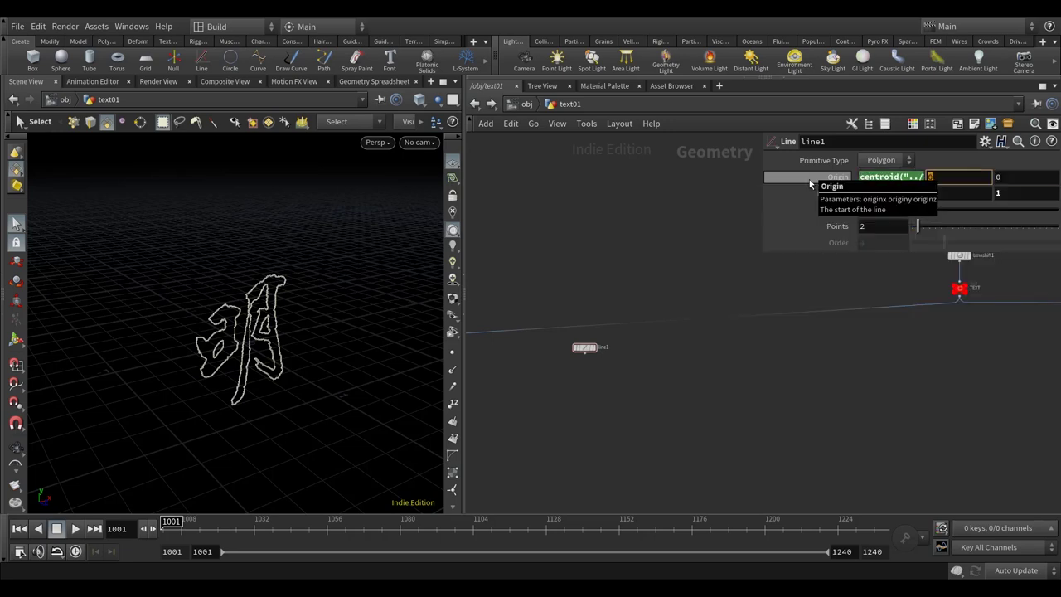
text(T)
key(BackSpace)
text(XT", D_Z)
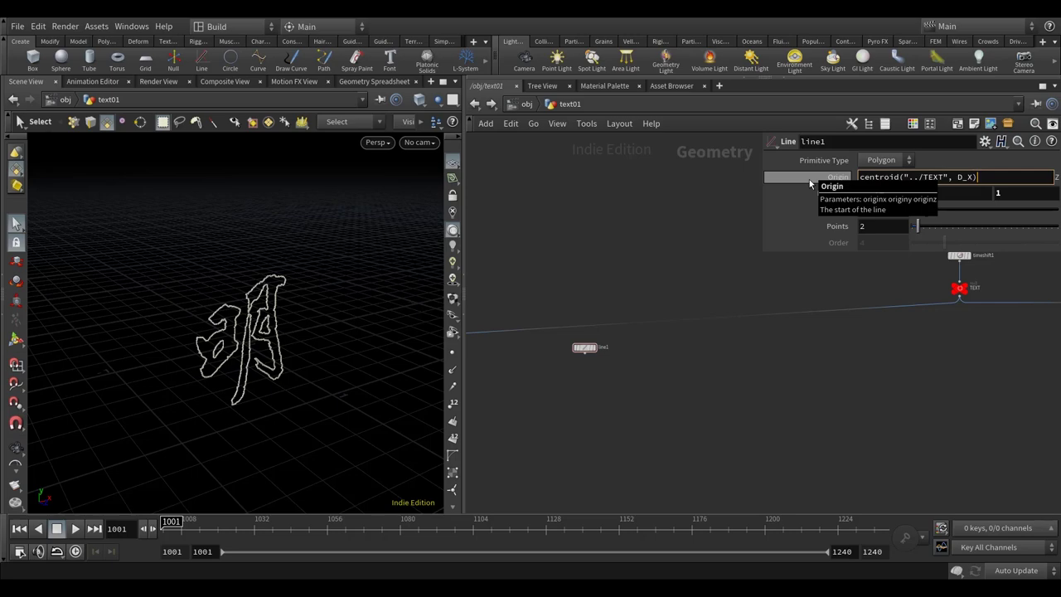
key(Return)
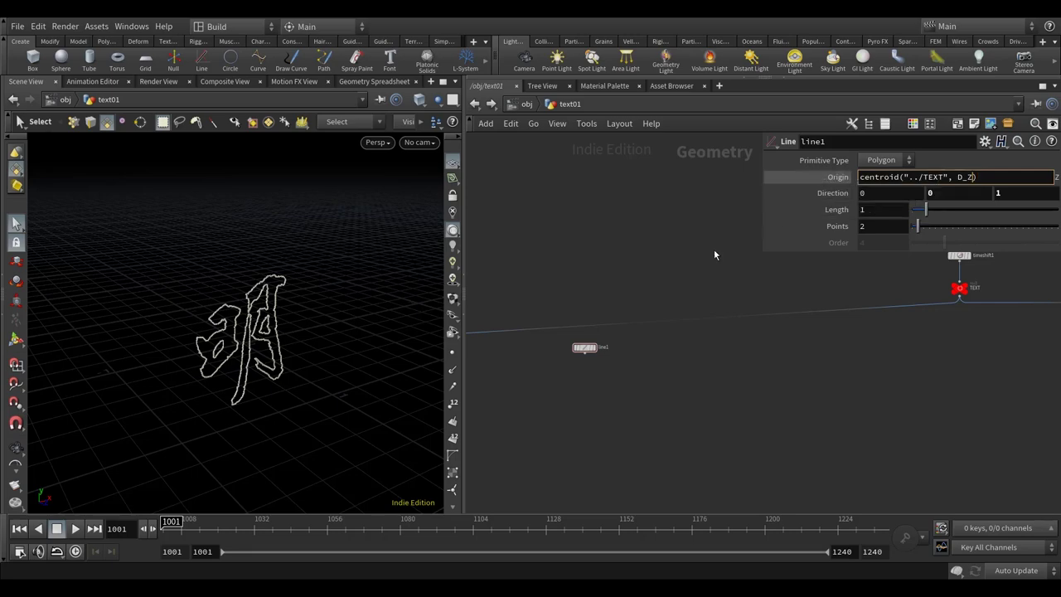
drag(381, 386, 267, 386)
key(s)
scroll(671, 296, down, 3)
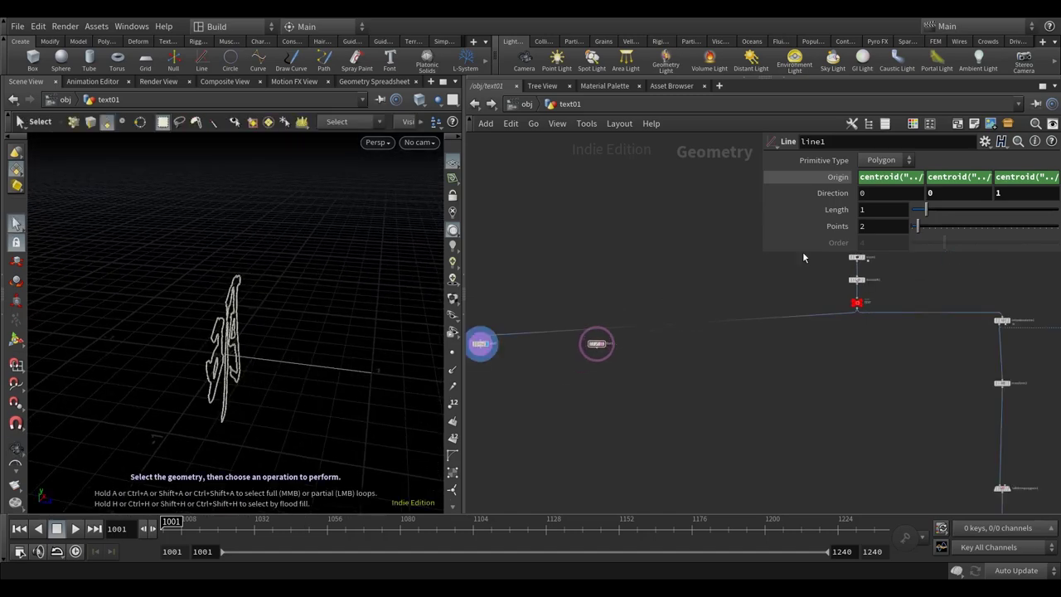
- Reference the line's length in its Z origin, making the expression -ch("dist")*0.5+centroid("../TEXT", D_Z)
right_click(829, 216)
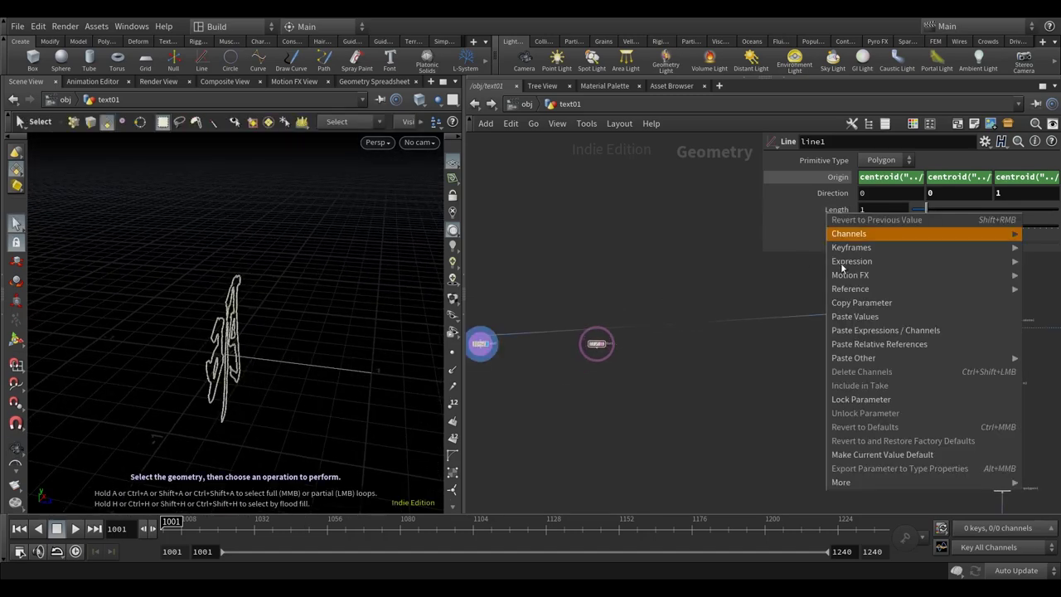
click(863, 304)
drag(763, 207, 704, 206)
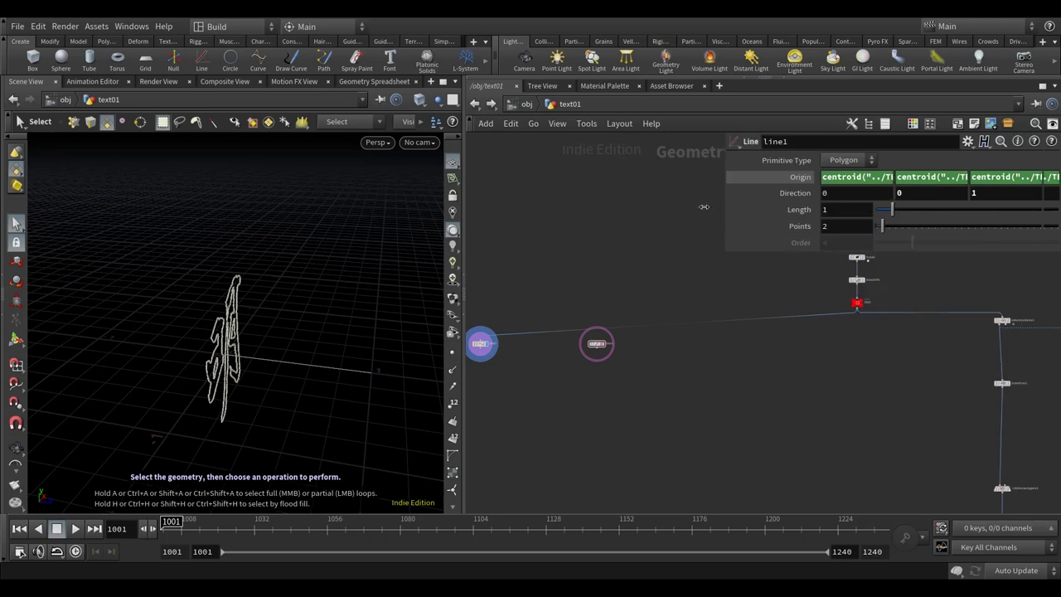
right_click(975, 177)
click(903, 307)
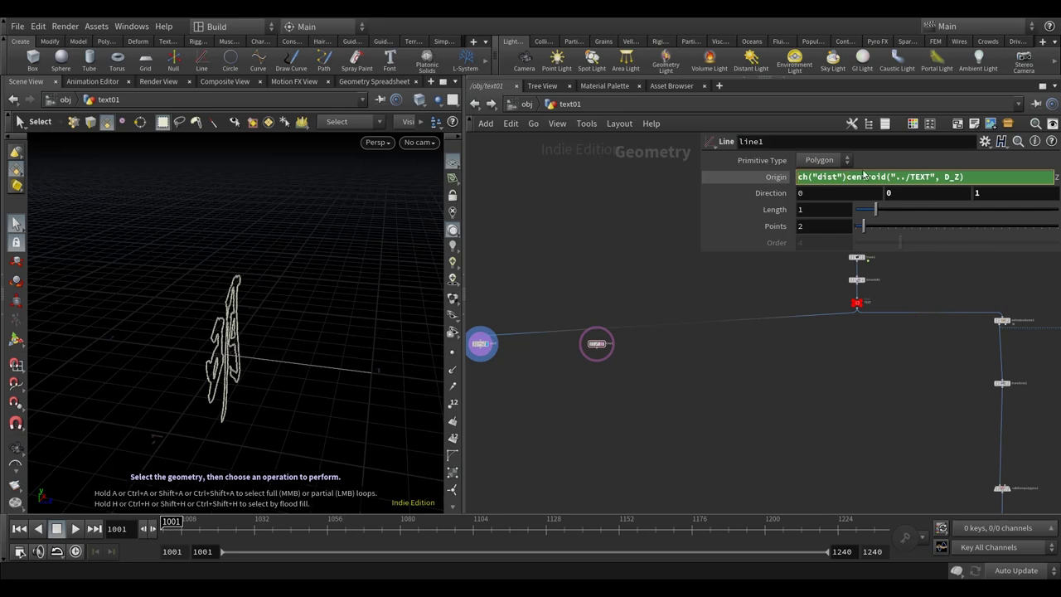
text(-)
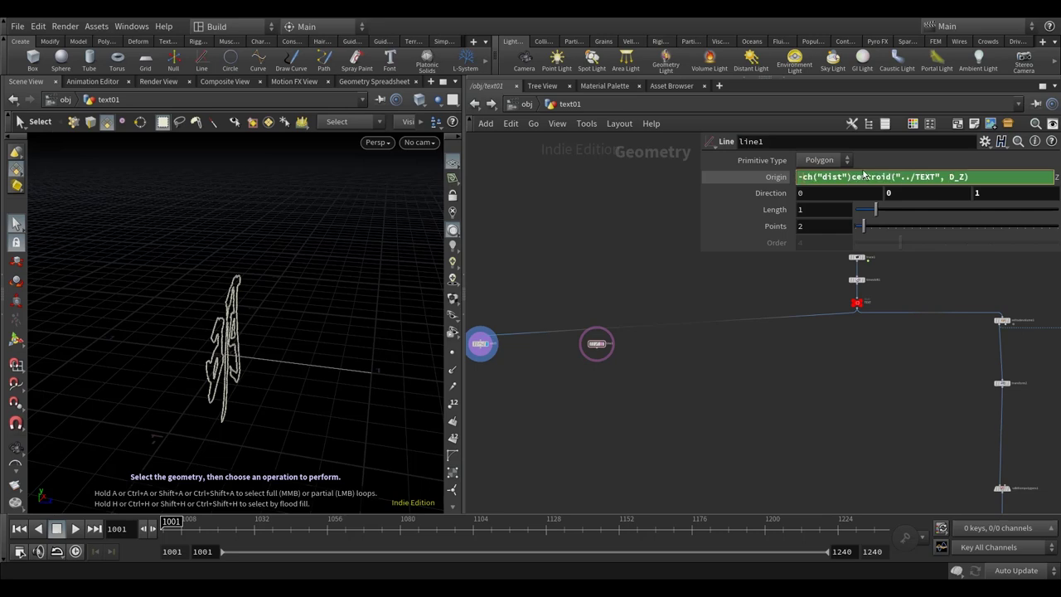
text(*0.5)
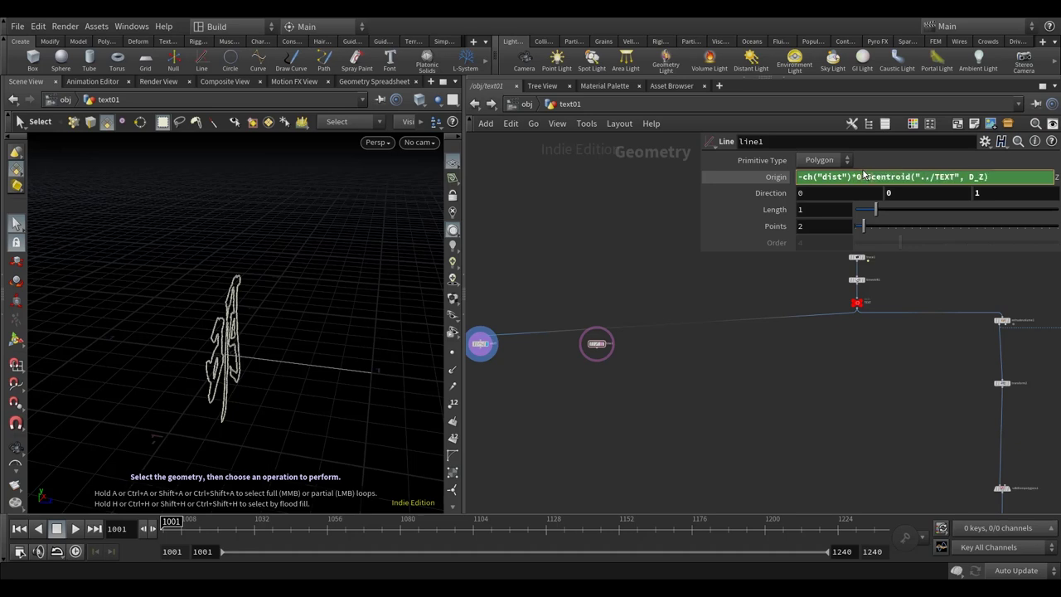
text(+)
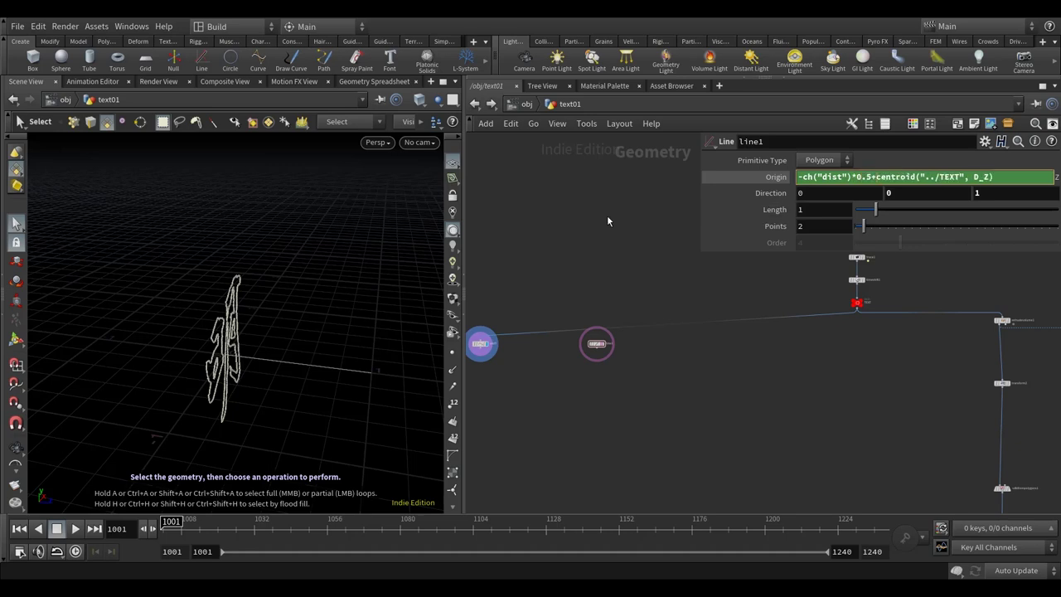
key(Escape)
drag(398, 348, 332, 414)
key(s)
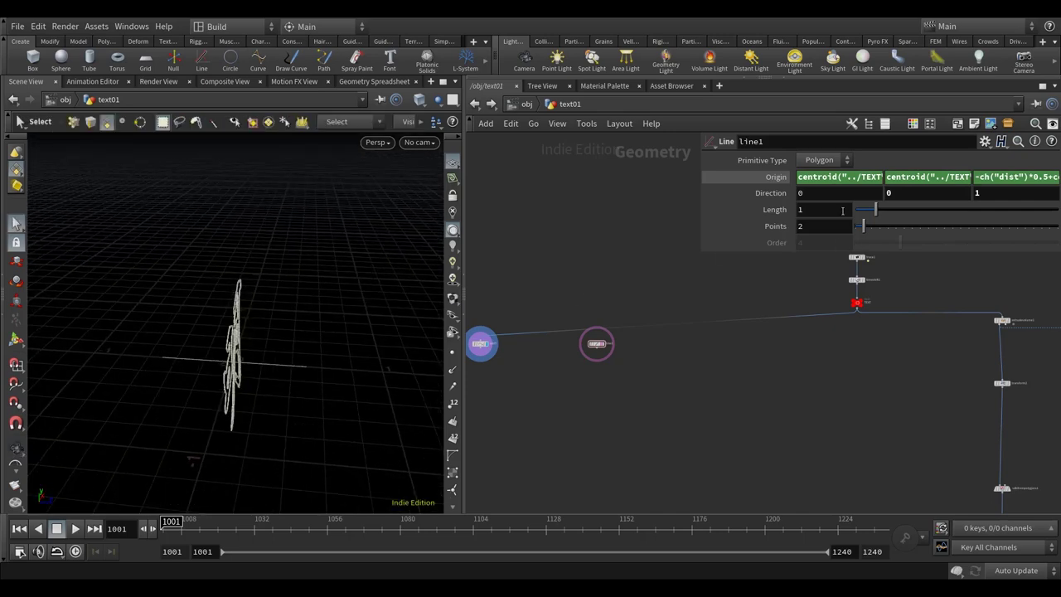
- Set the line's length to .65 and check it against the text outline
click(822, 210)
text(.65)
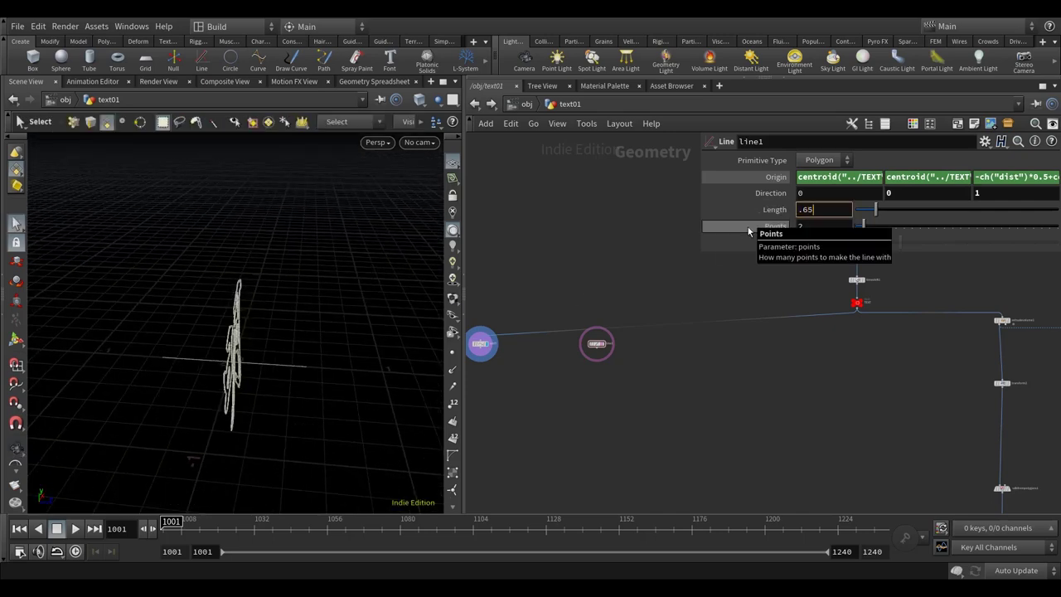
key(Return)
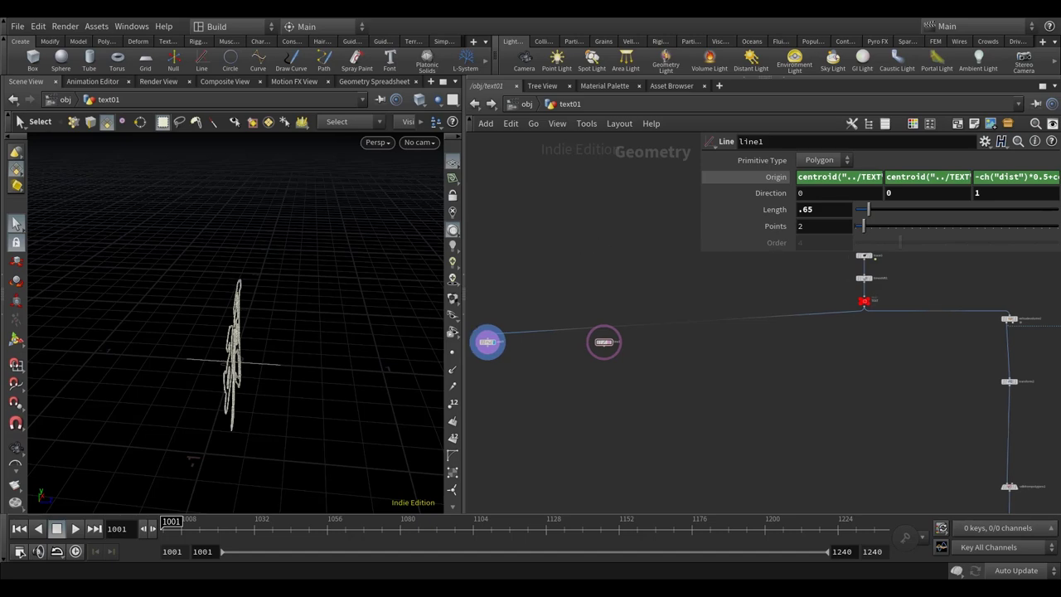
drag(338, 407, 294, 405)
scroll(609, 379, up, 2)
middle_drag(597, 379, 642, 327)
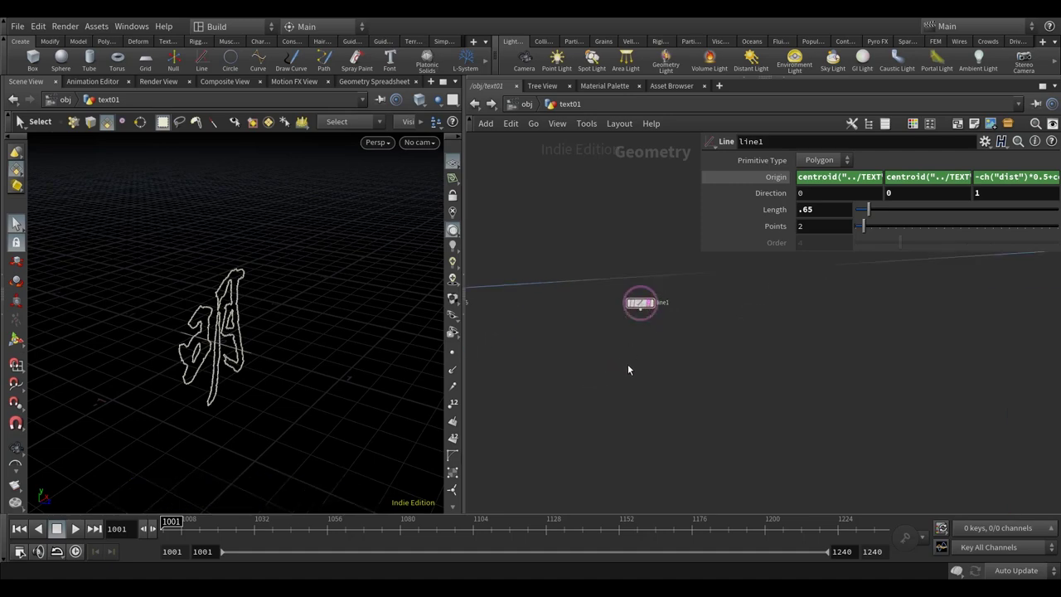
- Add a Transform node below line1, wire line1 into it and template its result over the text
key(Tab)
text(tr)
key(Down)
key(Down)
key(Return)
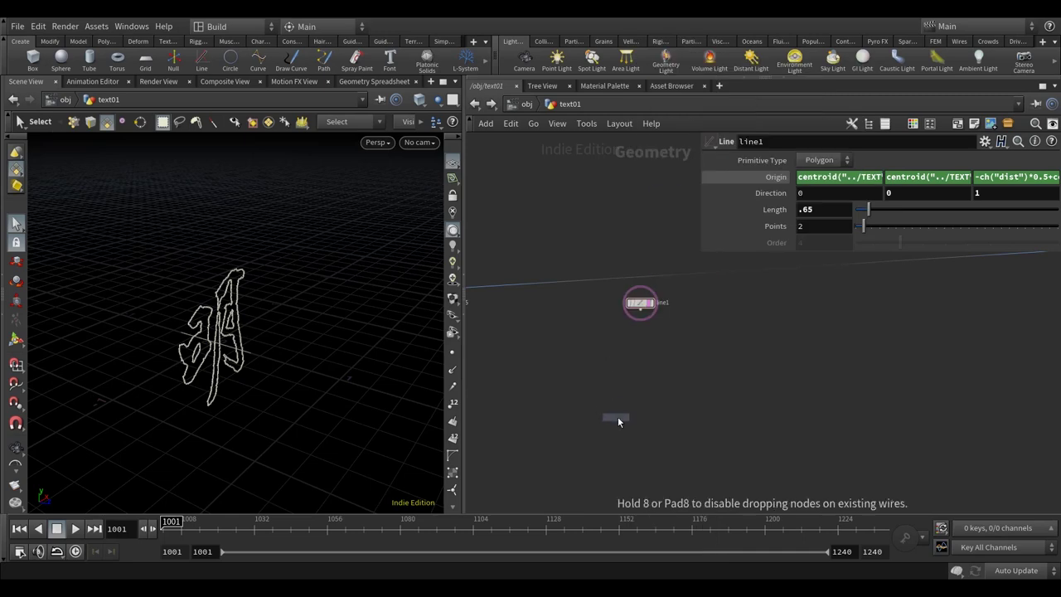
click(654, 372)
scroll(645, 340, up, 1)
drag(635, 296, 640, 367)
click(663, 387)
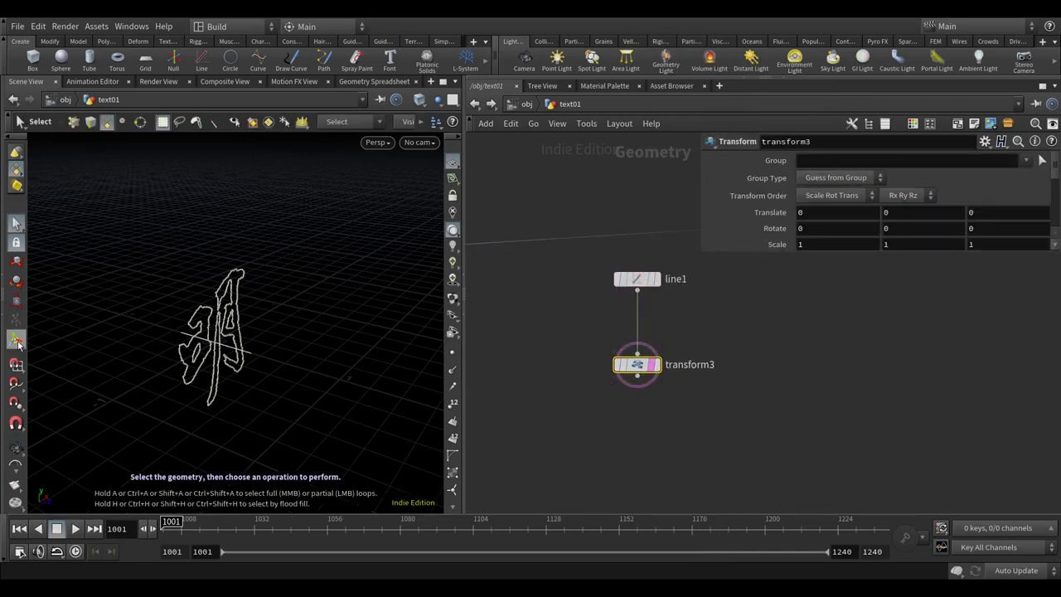
- Try shifting the line about -0.043 along Z with the transform handle in the viewport
key(Return)
alt+drag(260, 401, 289, 397)
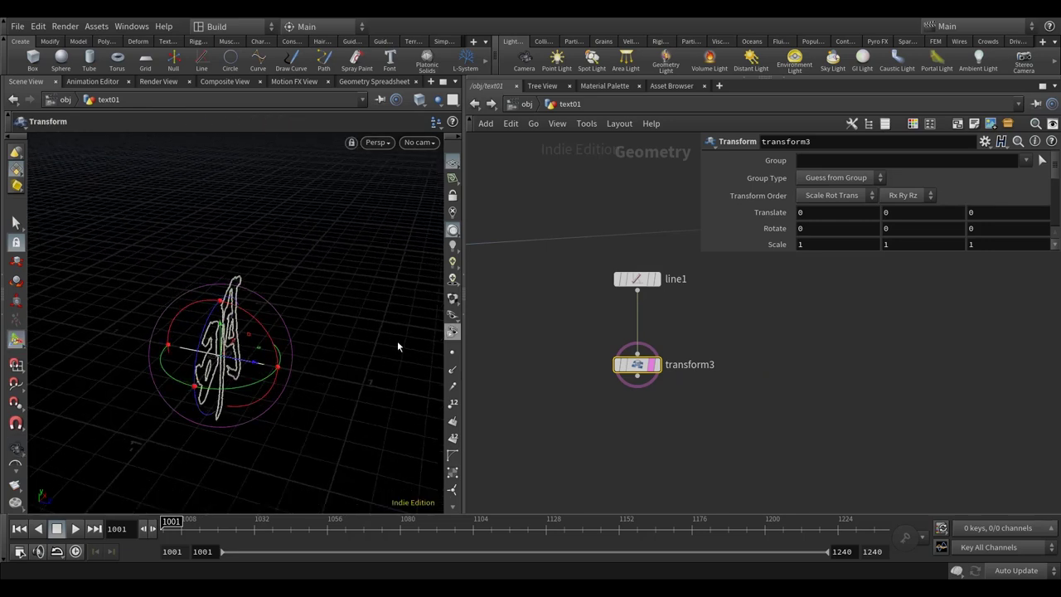
drag(251, 369, 237, 362)
click(14, 221)
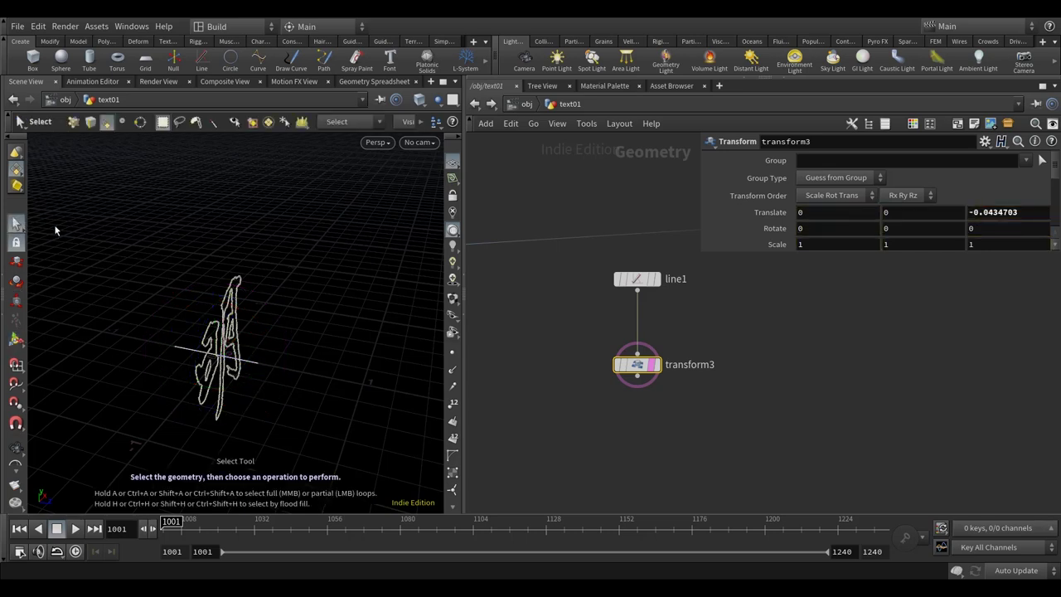
- Set the Transform node's Z translation to -0.2
double_click(1033, 213)
text(-0.2)
key(Return)
click(857, 404)
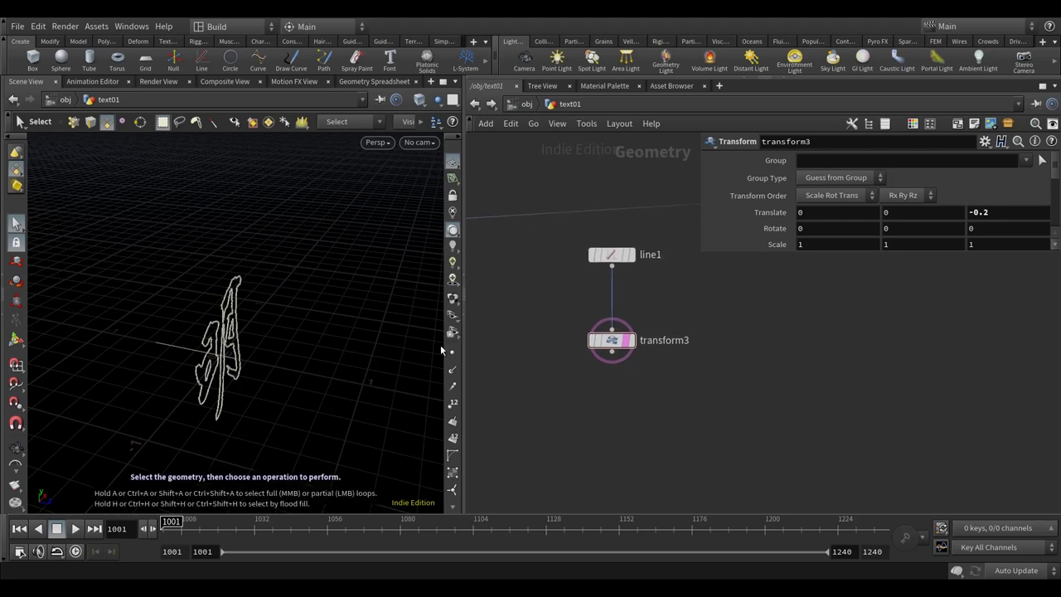
- Display only the transformed line, then add a Resample node wired after transform3 and make it the displayed node
click(630, 340)
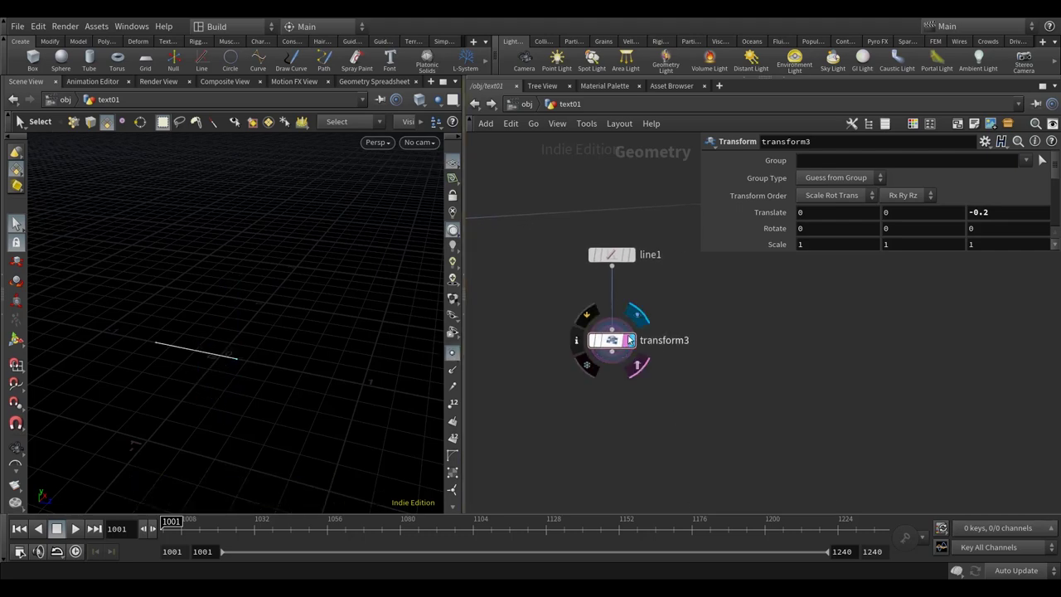
key(Tab)
text(re)
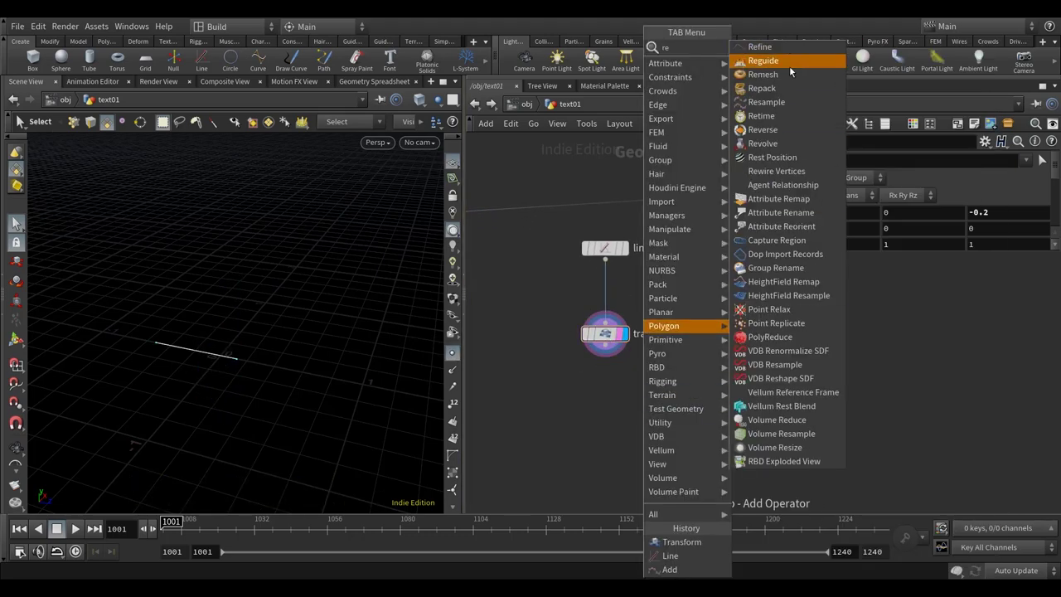
click(767, 101)
click(605, 400)
click(606, 348)
click(605, 389)
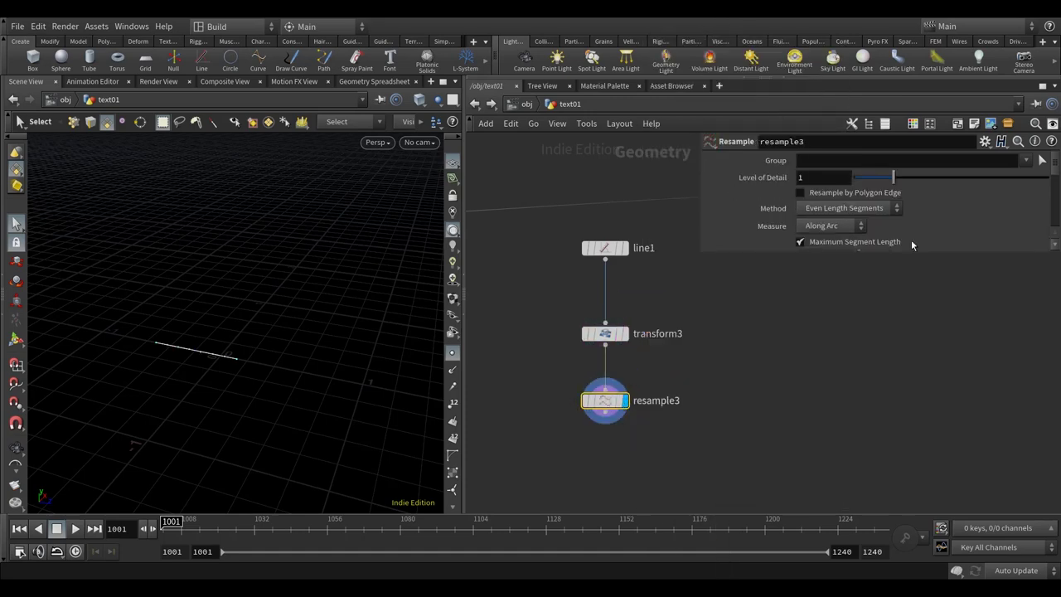
- Configure the Resample node with Maximum Segment Length off and Maximum Segments on at 20 segments
drag(912, 248, 908, 398)
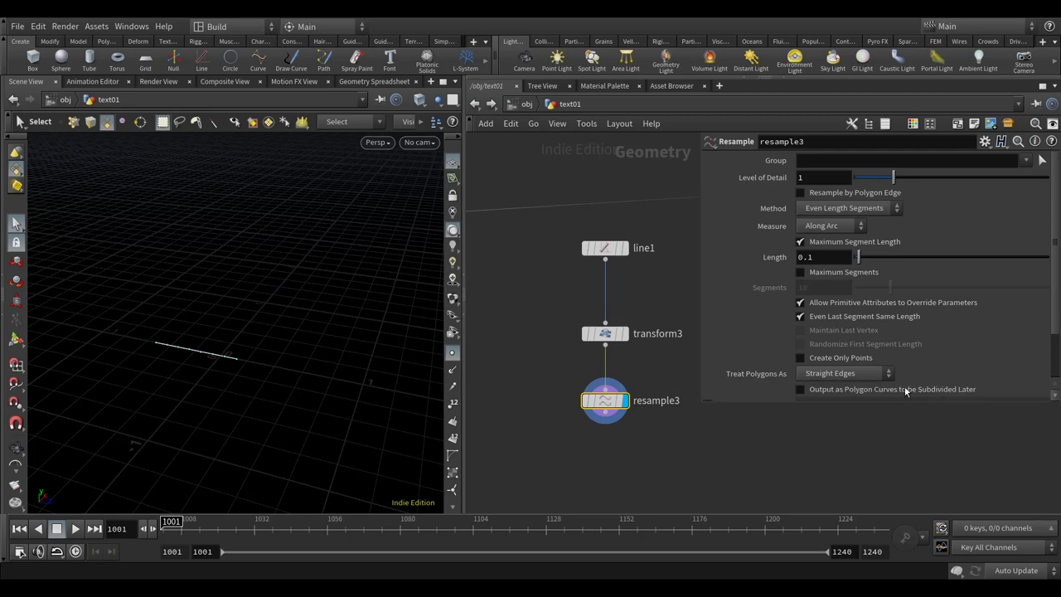
click(801, 242)
click(801, 272)
text(20)
key(Return)
middle_drag(729, 457, 694, 428)
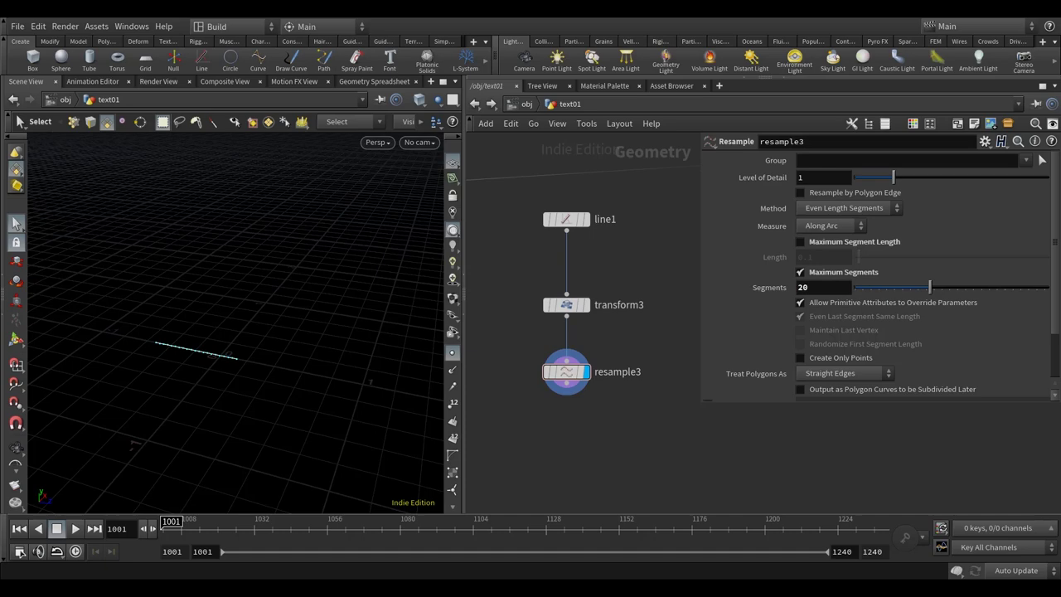
- Turn on point numbers in the viewport and frame the resampled line
click(453, 403)
key(h)
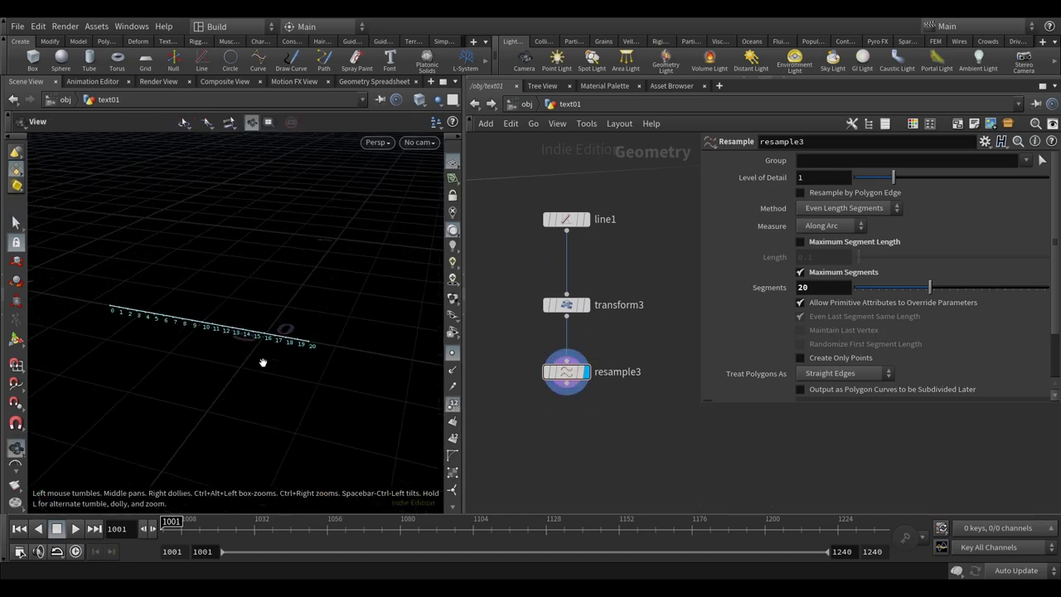
scroll(610, 448, down, 2)
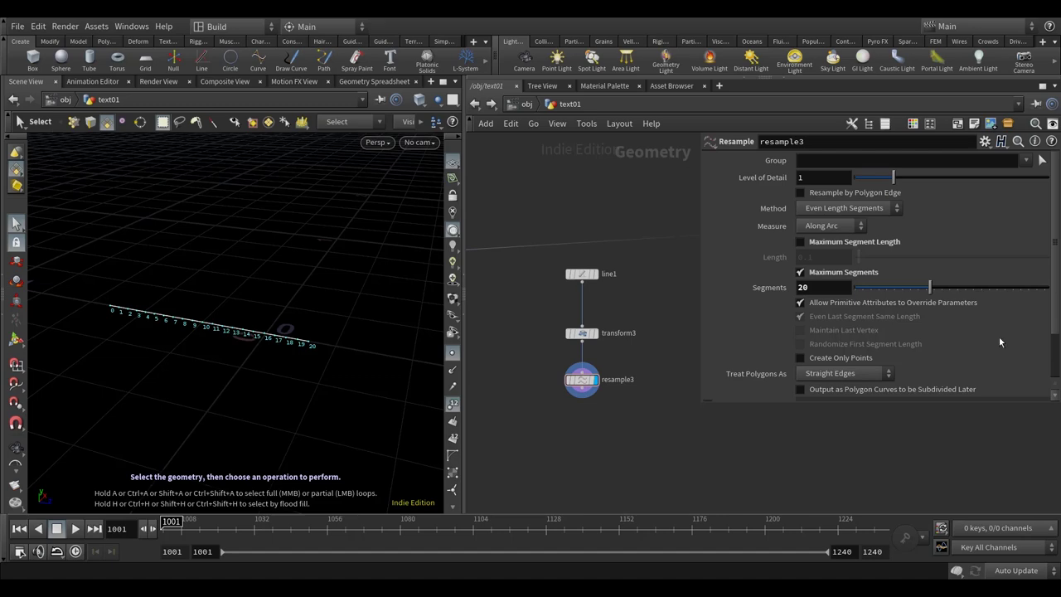
- Add a Sort node after resample3, display it and set its Point Sort to By Z
key(Tab)
text(so)
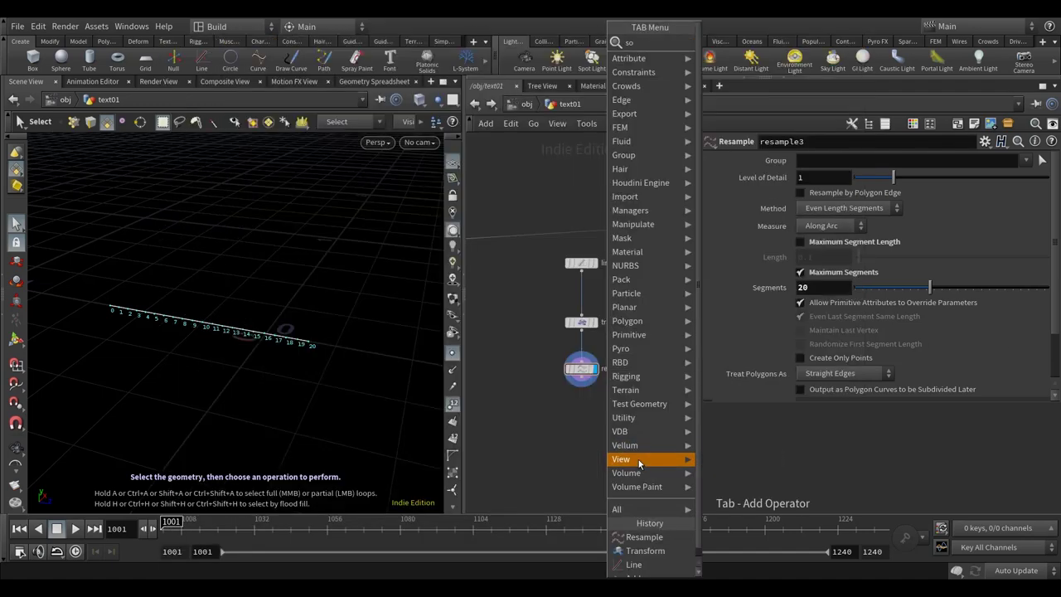
text(rt)
key(Return)
click(581, 414)
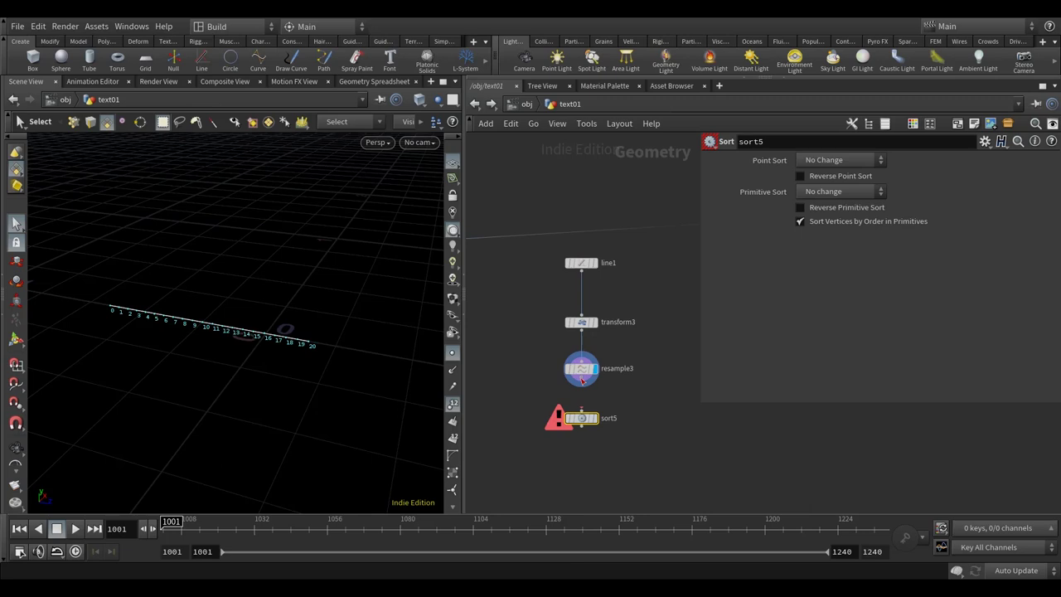
click(594, 418)
click(826, 160)
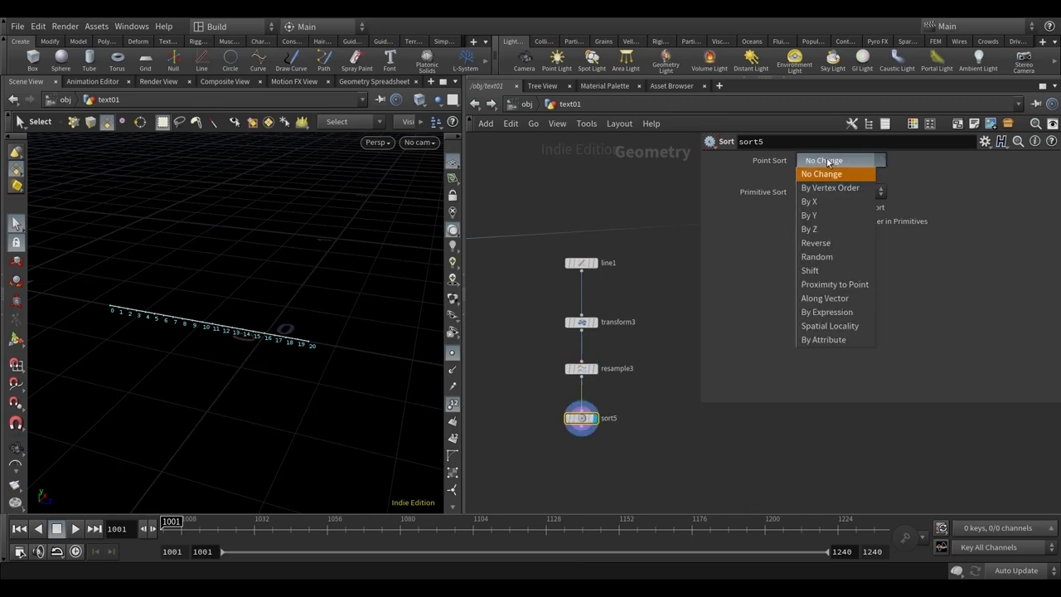
click(836, 230)
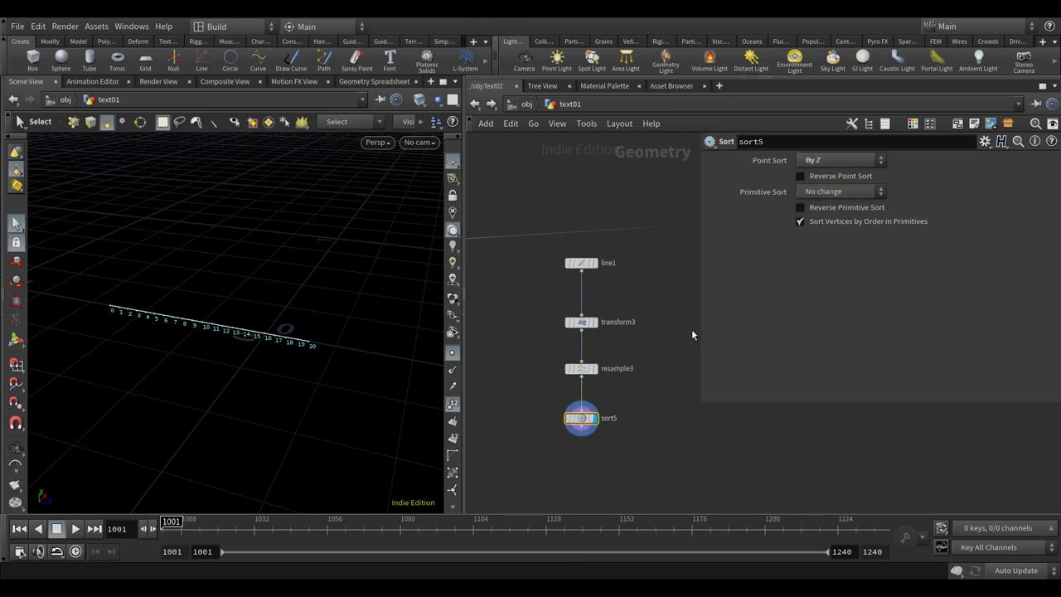
middle_drag(675, 316, 667, 300)
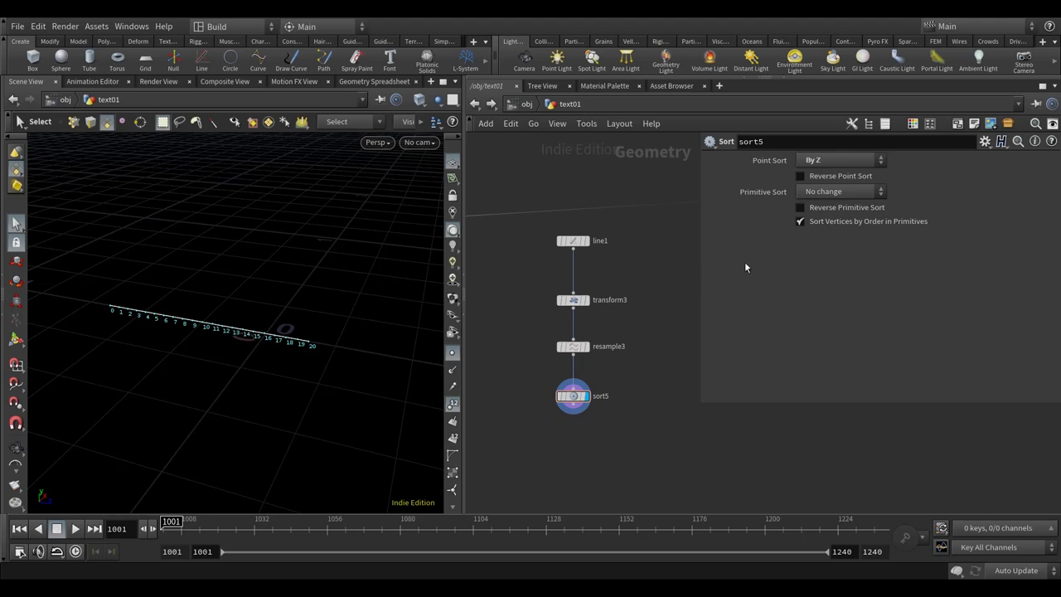
- Add an Add node after sort5, make it the displayed node and turn on Delete Geometry But Keep the Points
middle_drag(608, 385, 587, 360)
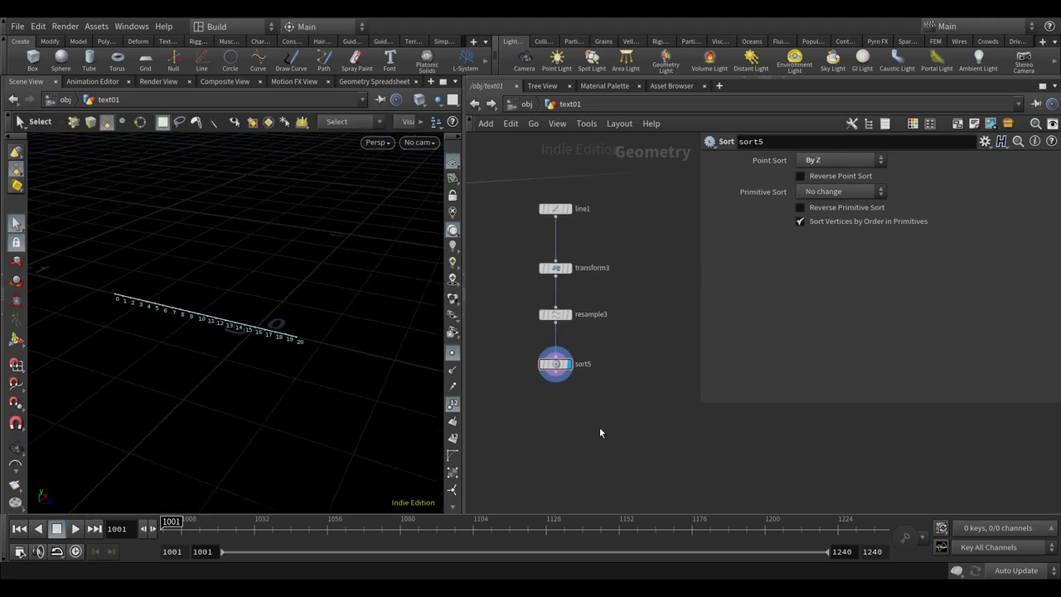
key(Tab)
text(ad)
key(Return)
click(555, 425)
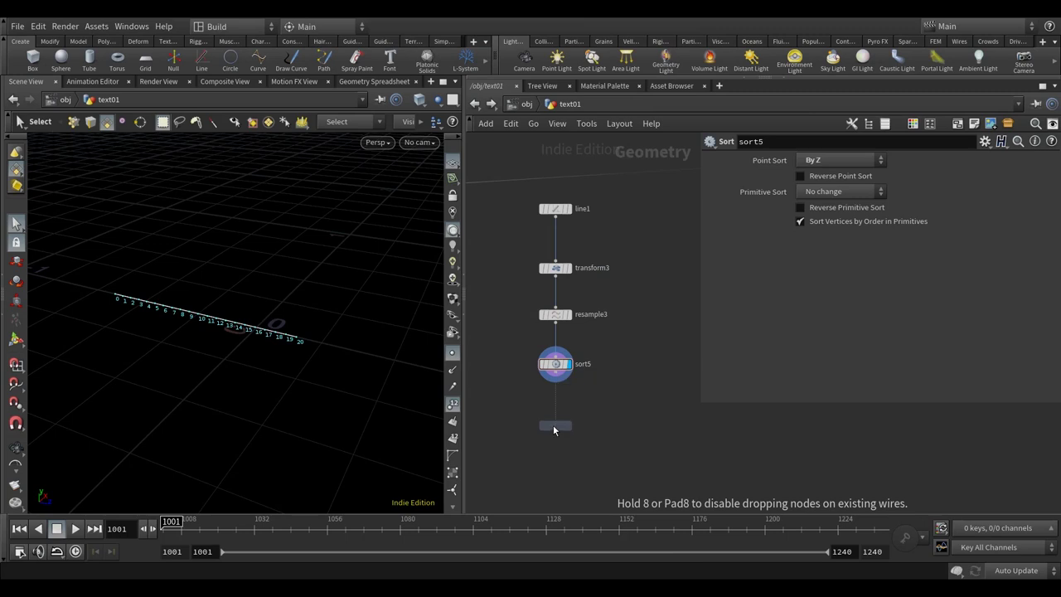
drag(557, 380, 556, 408)
click(803, 177)
- Turn off point markers and point numbers in the viewport and inspect the bare points of the line
click(452, 352)
click(453, 404)
middle_drag(658, 351, 652, 339)
key(Escape)
drag(295, 383, 289, 390)
scroll(291, 367, up, 5)
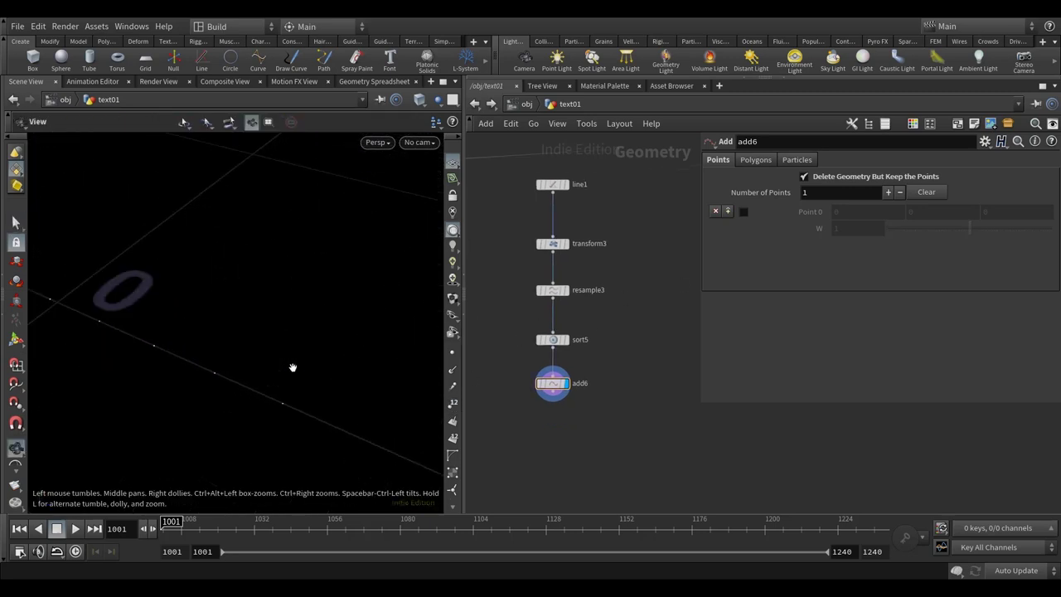
scroll(295, 365, down, 5)
mouse_move(296, 386)
mouse_down()
mouse_move(307, 406)
mouse_move(293, 385)
mouse_up()
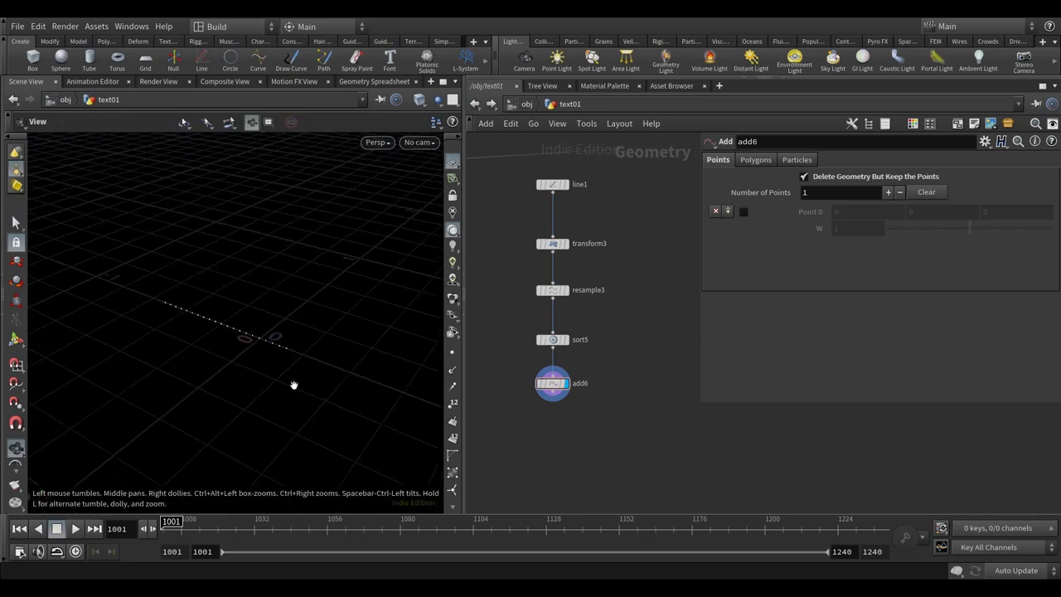
key(s)
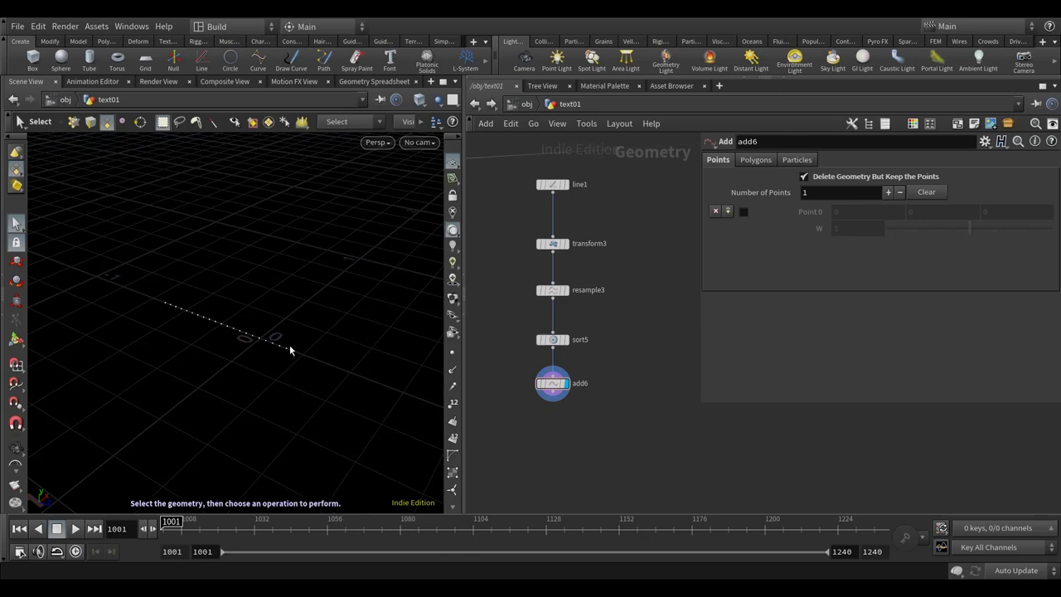
- Add a Point Wrangle node wired after add6 and make it the displayed node
key(Tab)
text(pointwr)
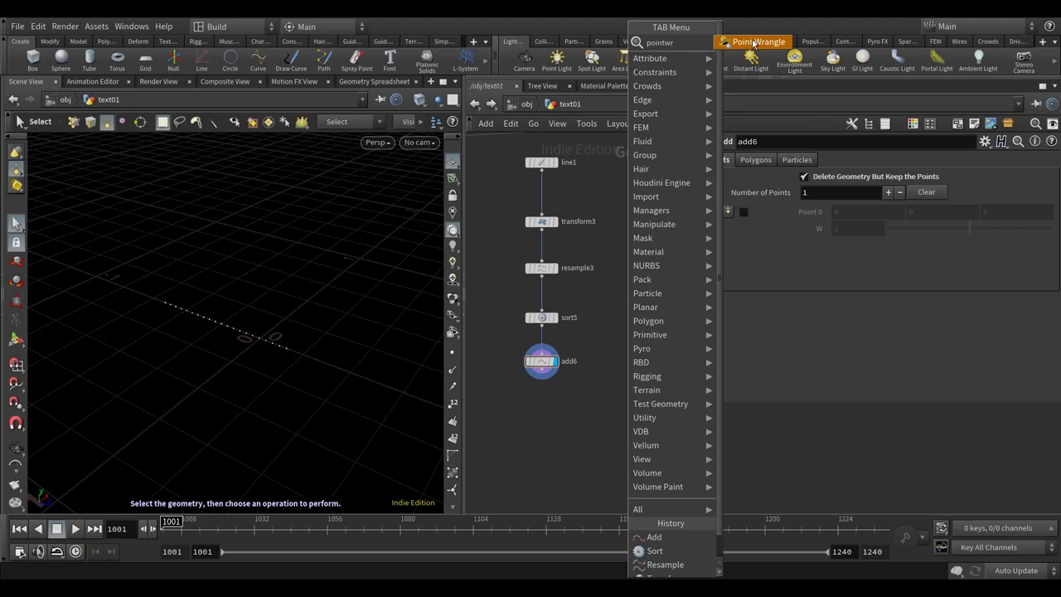
click(754, 43)
click(542, 403)
click(542, 375)
click(542, 402)
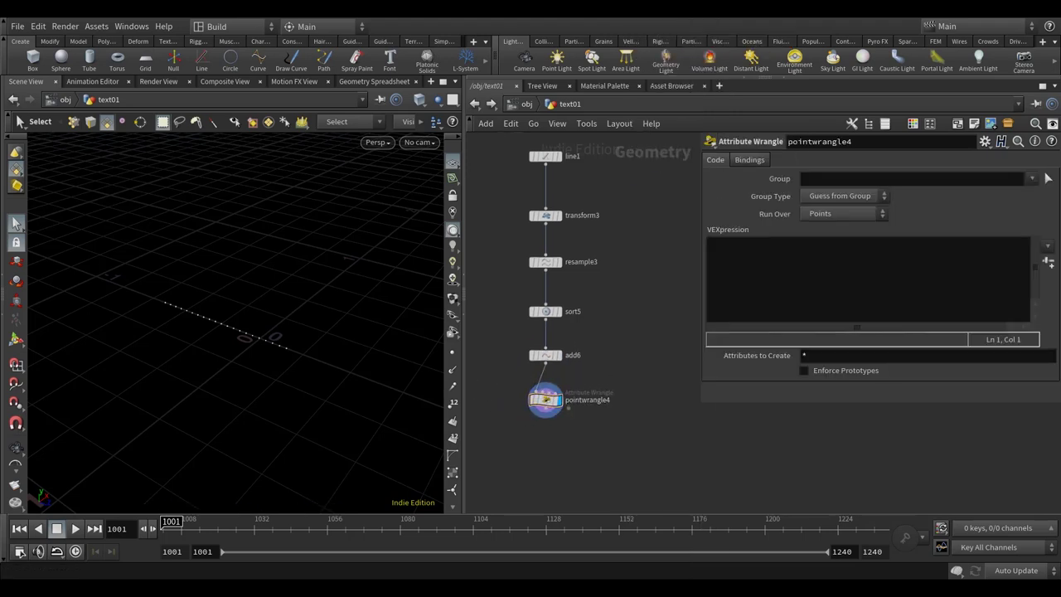
click(789, 262)
text(@rap )
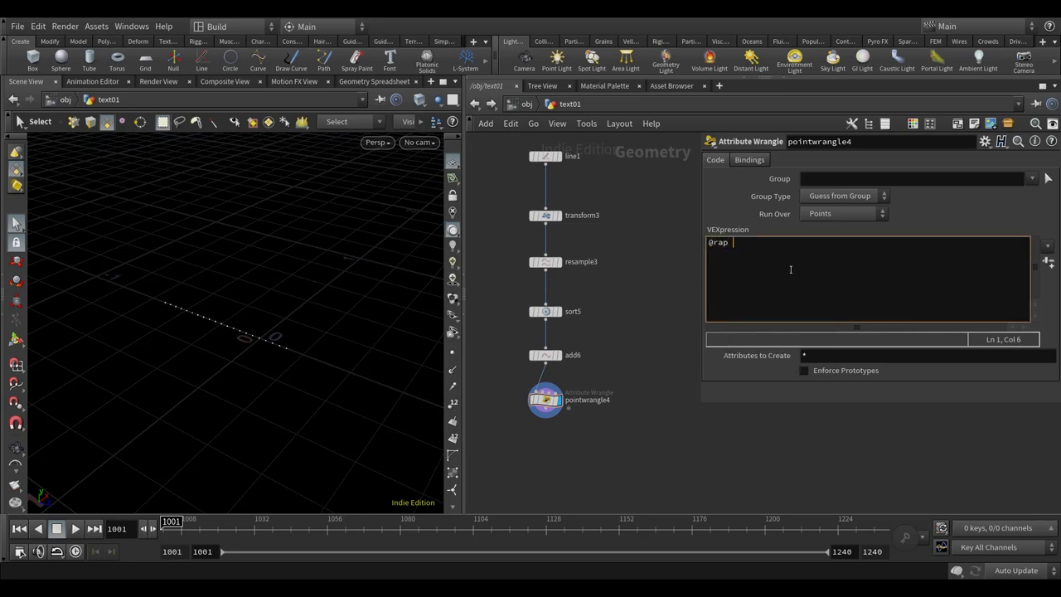
text(mp = float(@ptnum)
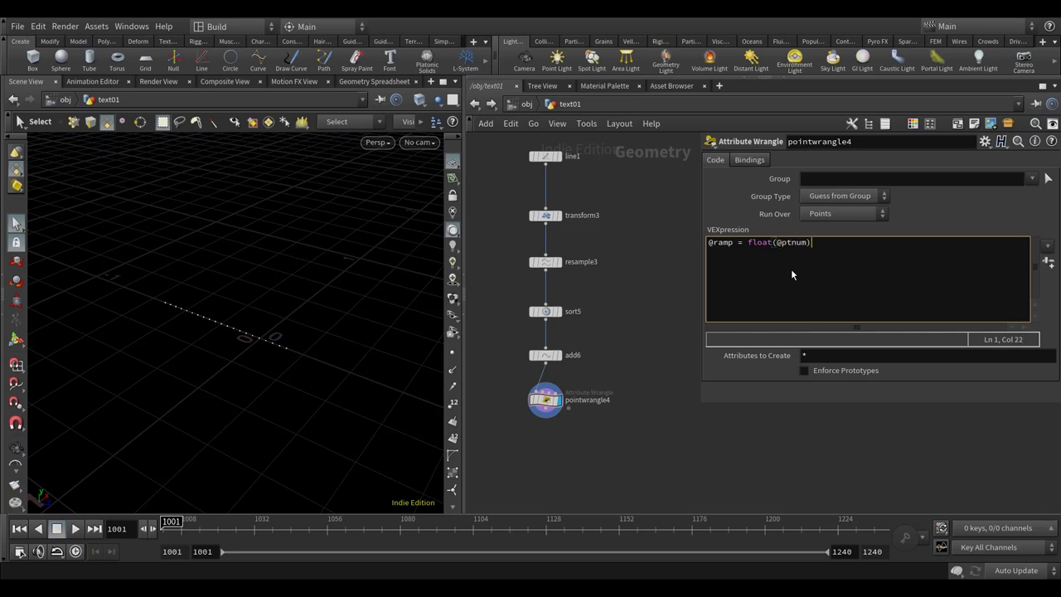
text()/npoints)
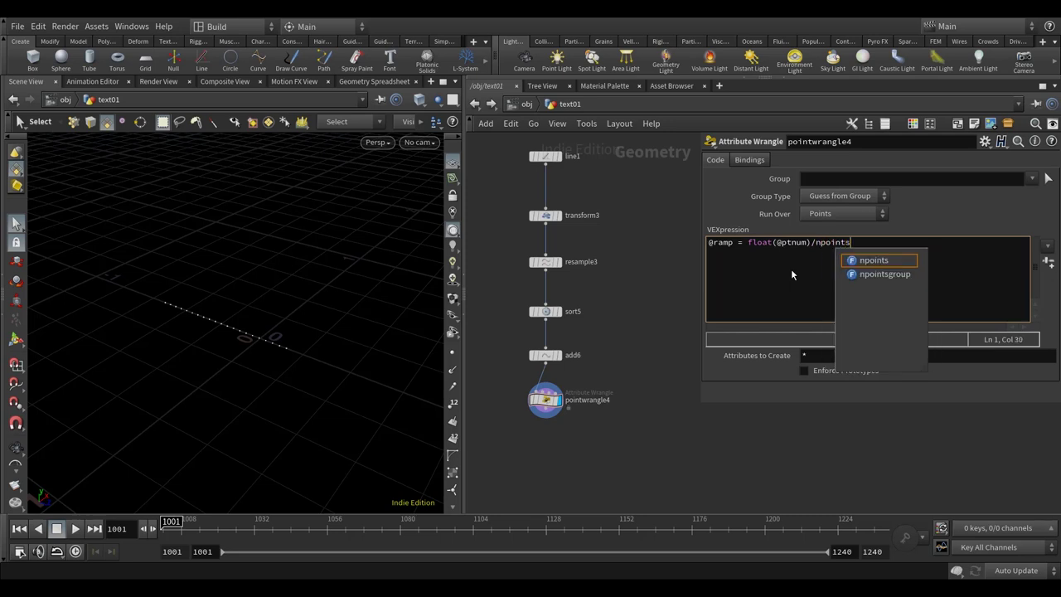
click(508, 421)
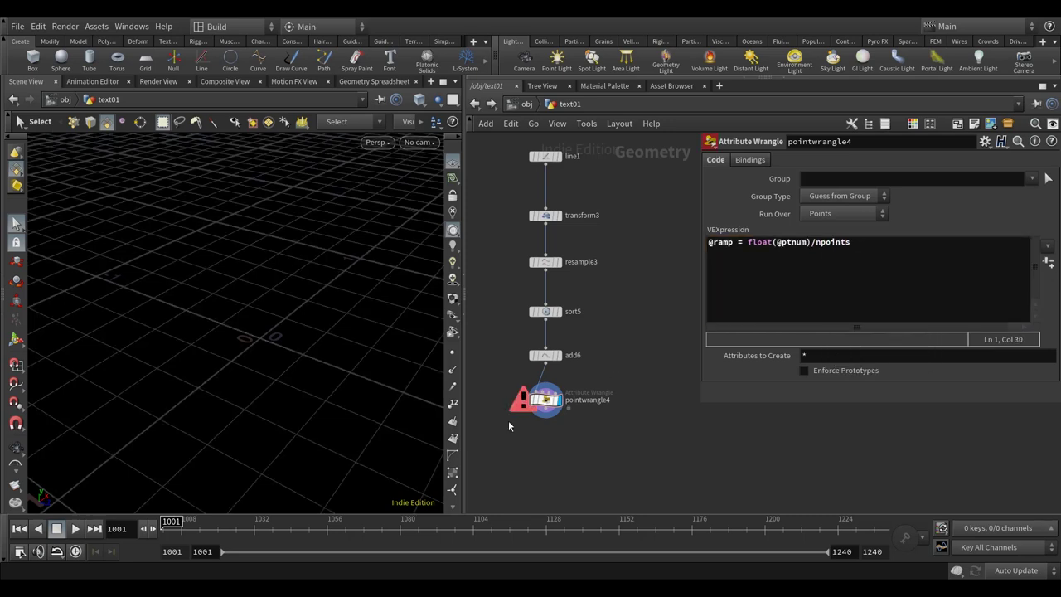
- Move the wrangle further below add6 and wire add6 into its second input as well
drag(543, 400, 545, 417)
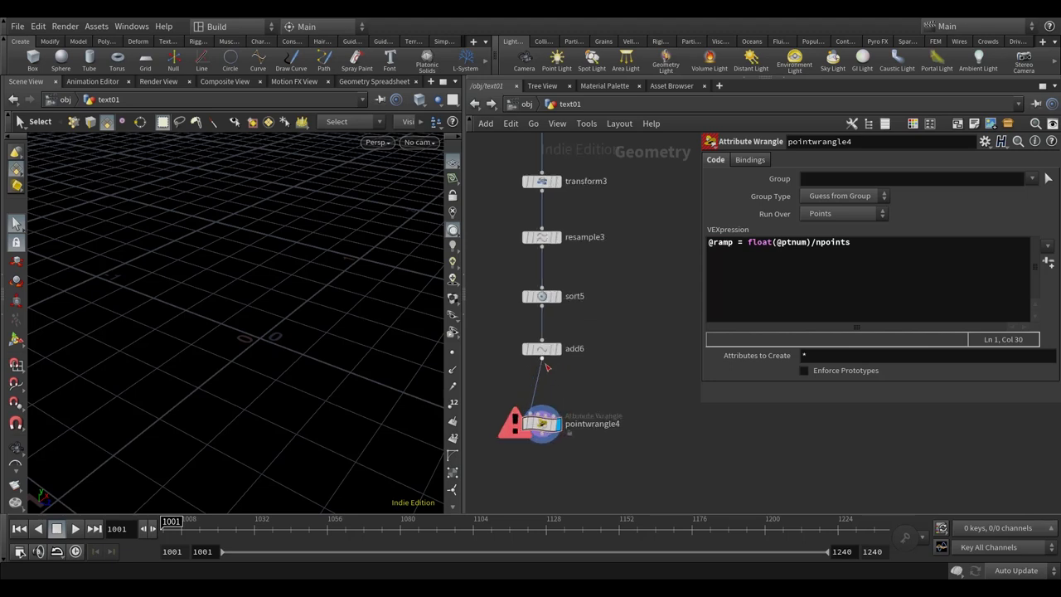
click(545, 362)
click(547, 407)
scroll(599, 343, up, 2)
click(858, 254)
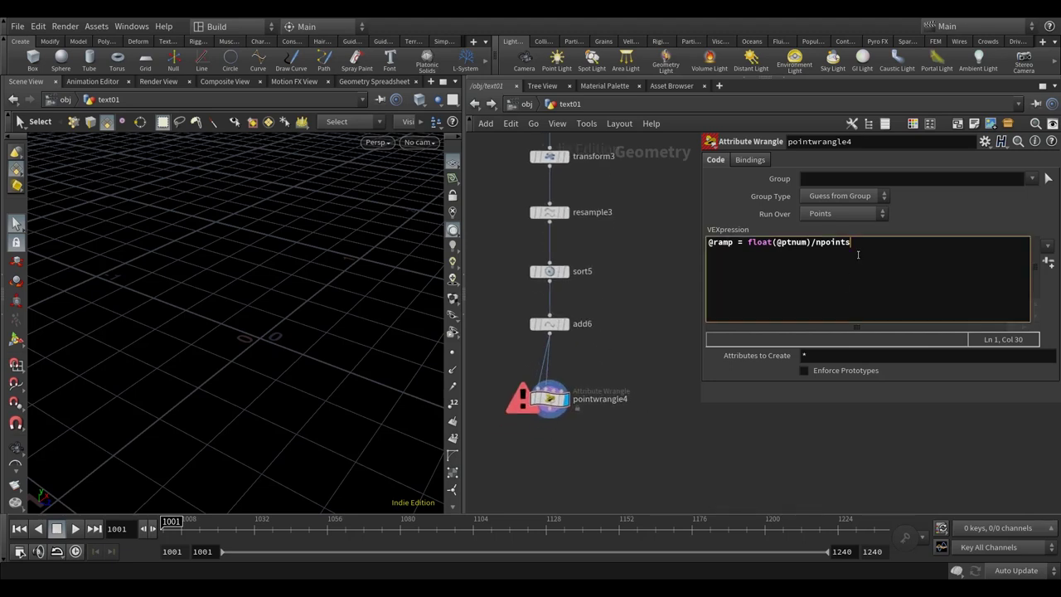
text((1);)
click(639, 347)
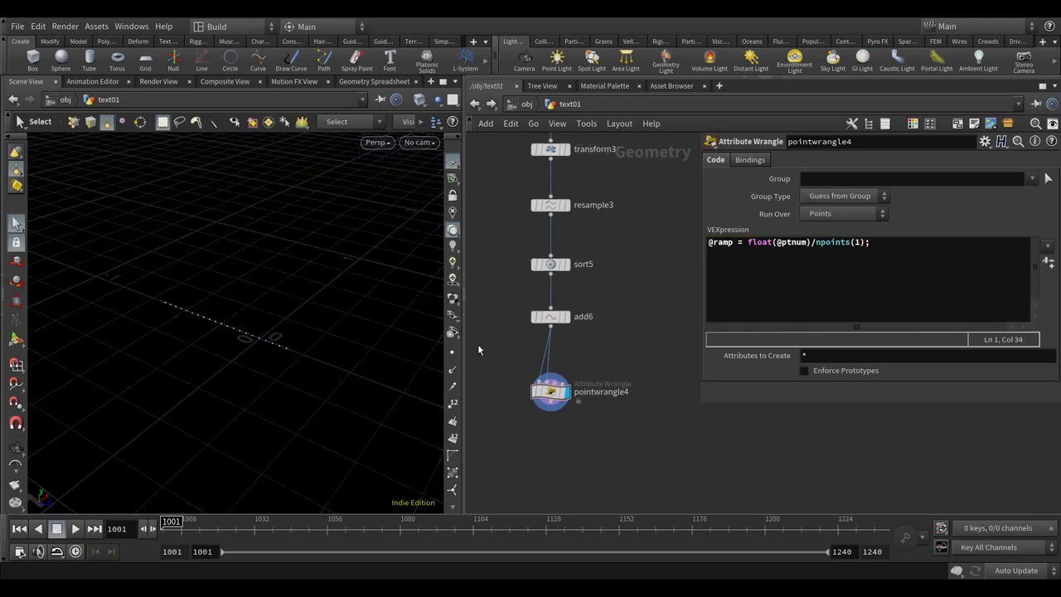
- Show point numbers in the viewport and check the points' ramp values in the Geometry Spreadsheet before returning to the Scene View
click(453, 403)
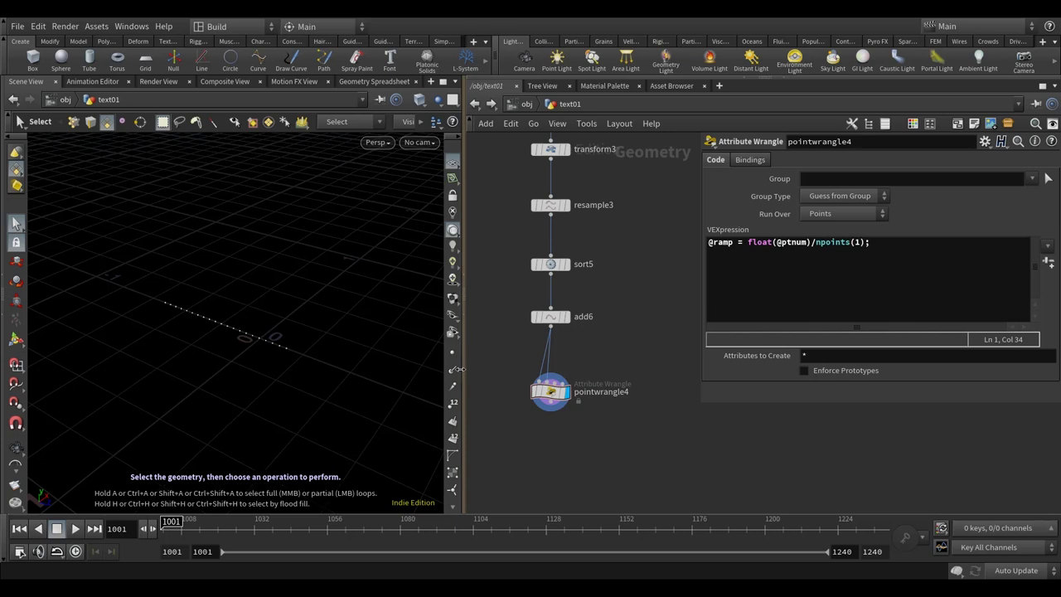
key(Escape)
drag(341, 374, 282, 366)
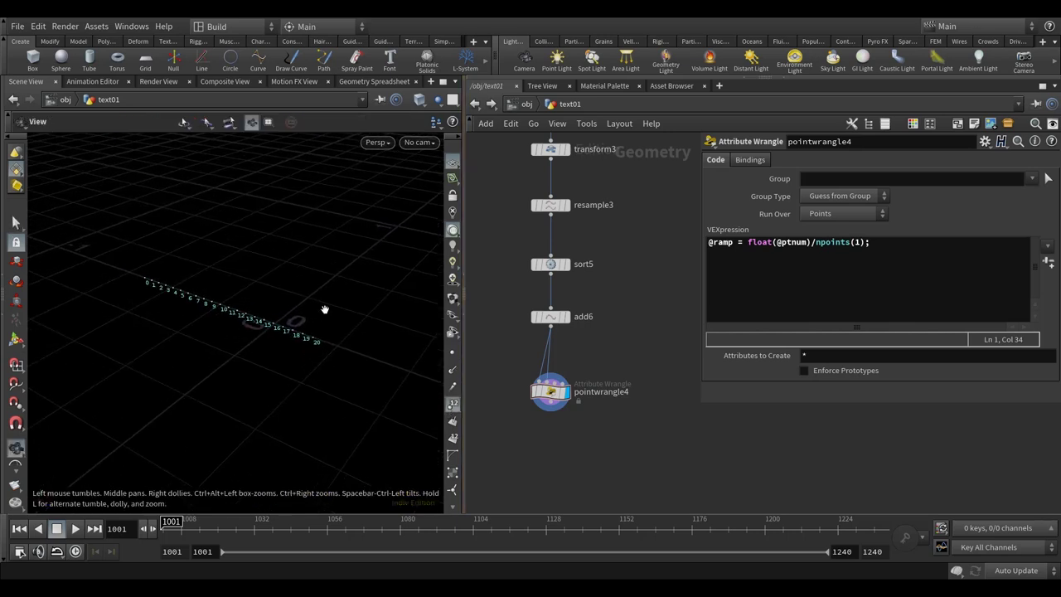
click(373, 82)
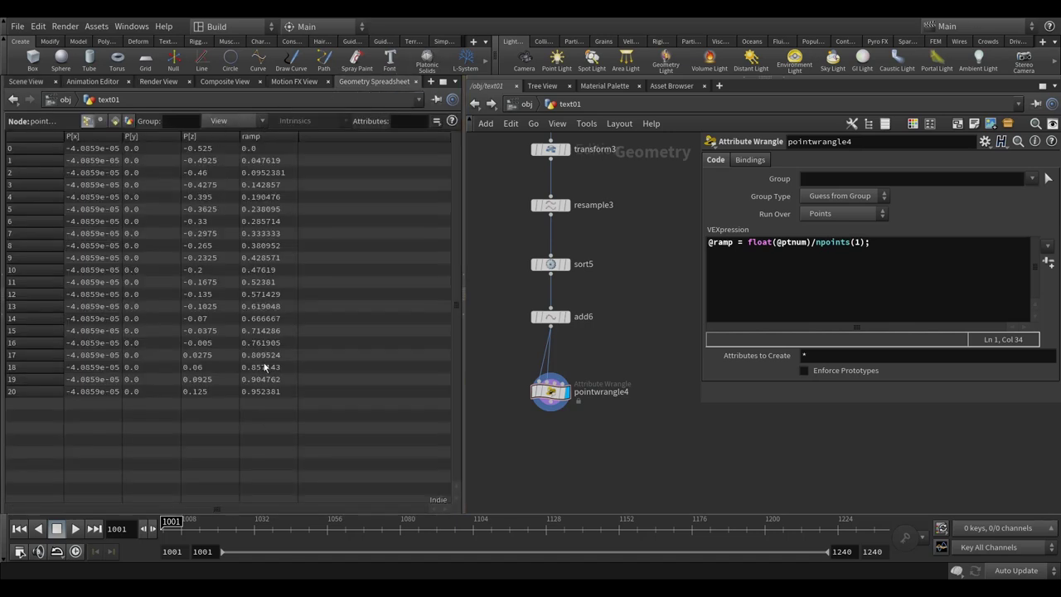
click(26, 81)
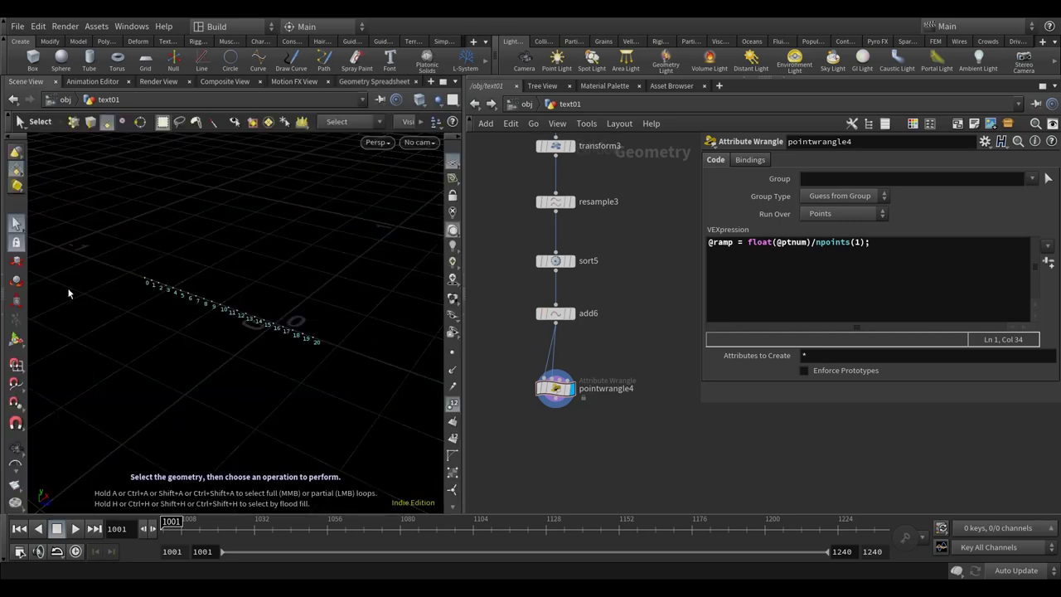
- Turn off point numbers, turn on point markers in the viewport and look over the line's points
middle_drag(307, 359, 304, 345)
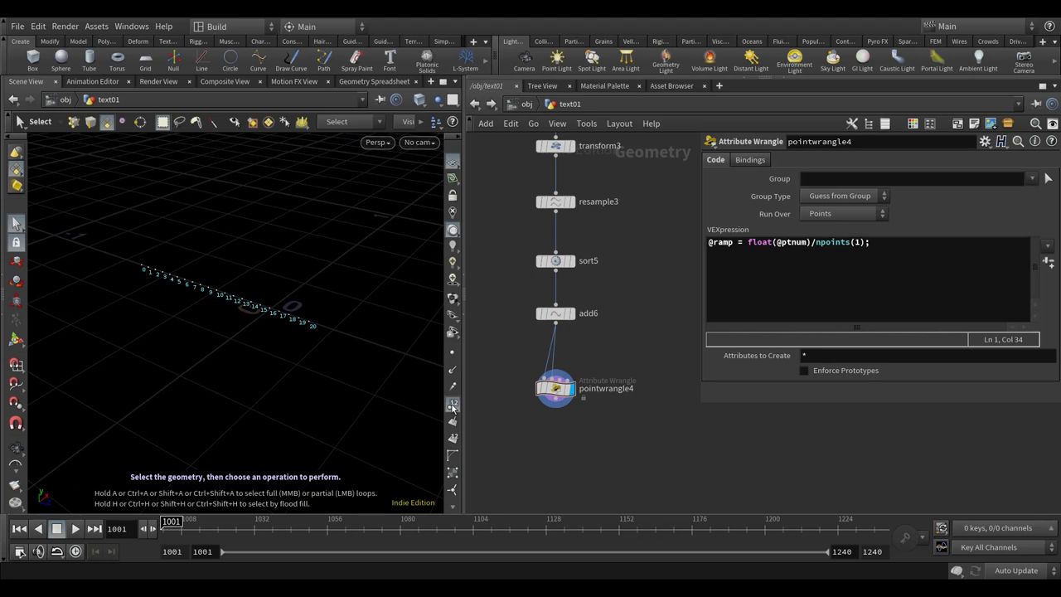
key(Escape)
drag(259, 378, 265, 383)
key(s)
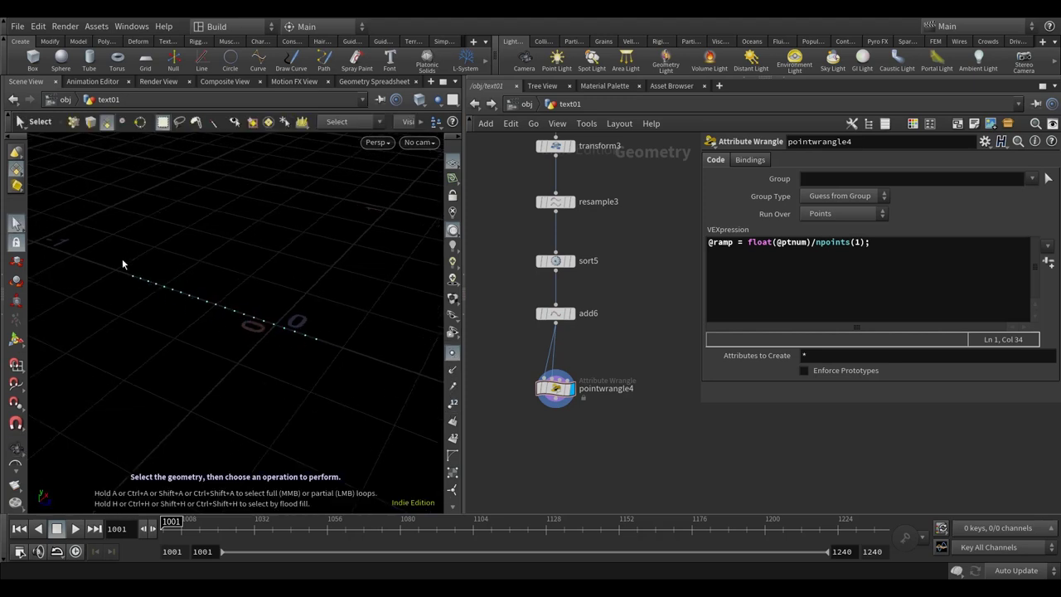
key(Escape)
mouse_move(309, 373)
mouse_down()
mouse_move(298, 373)
mouse_move(310, 360)
mouse_up()
key(s)
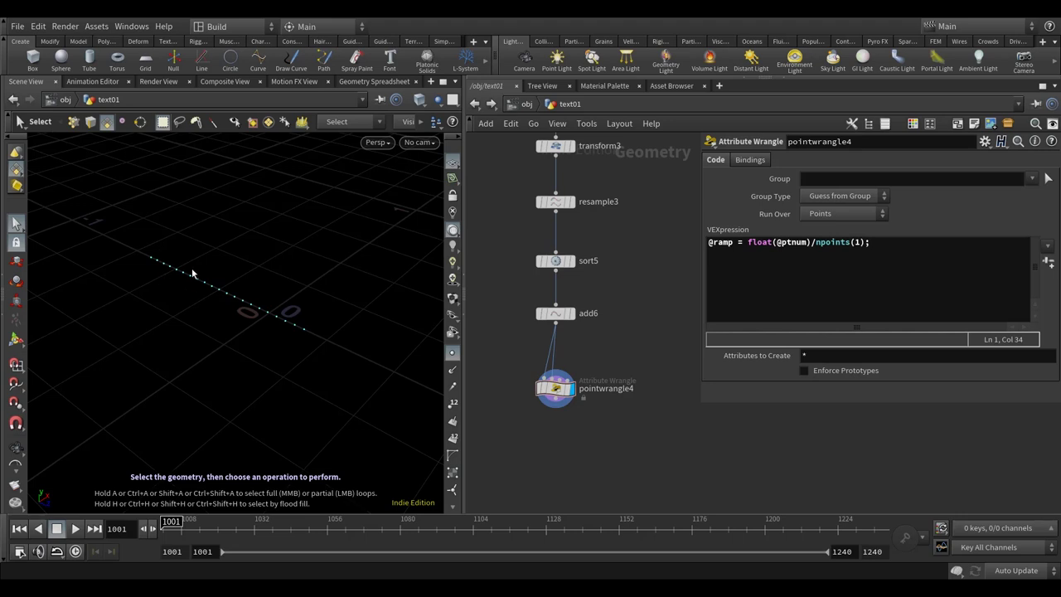
click(871, 273)
key(Return)
key(Return)
text(if(rando)
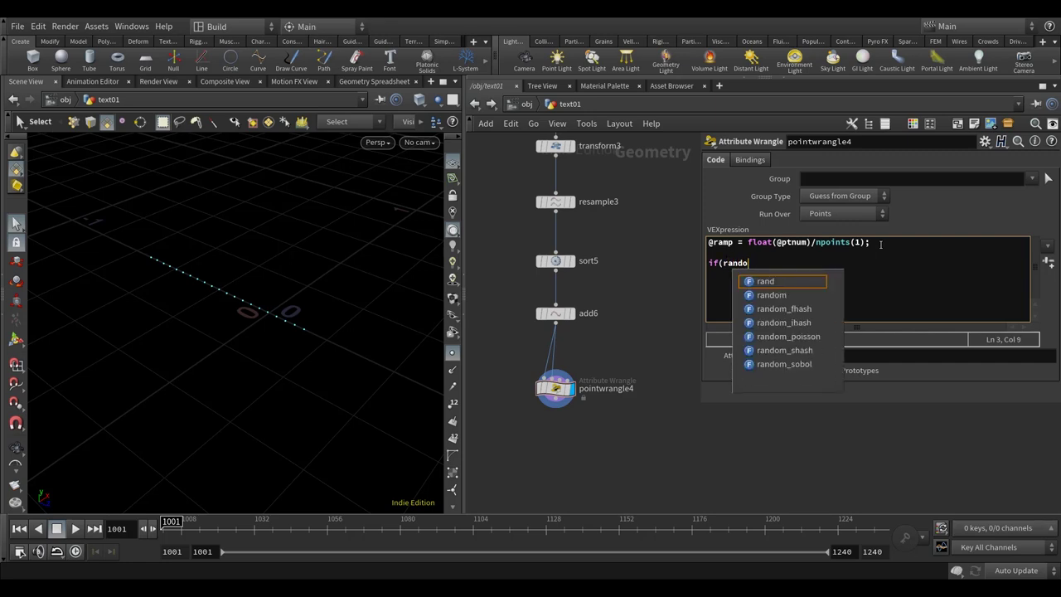
text(m()
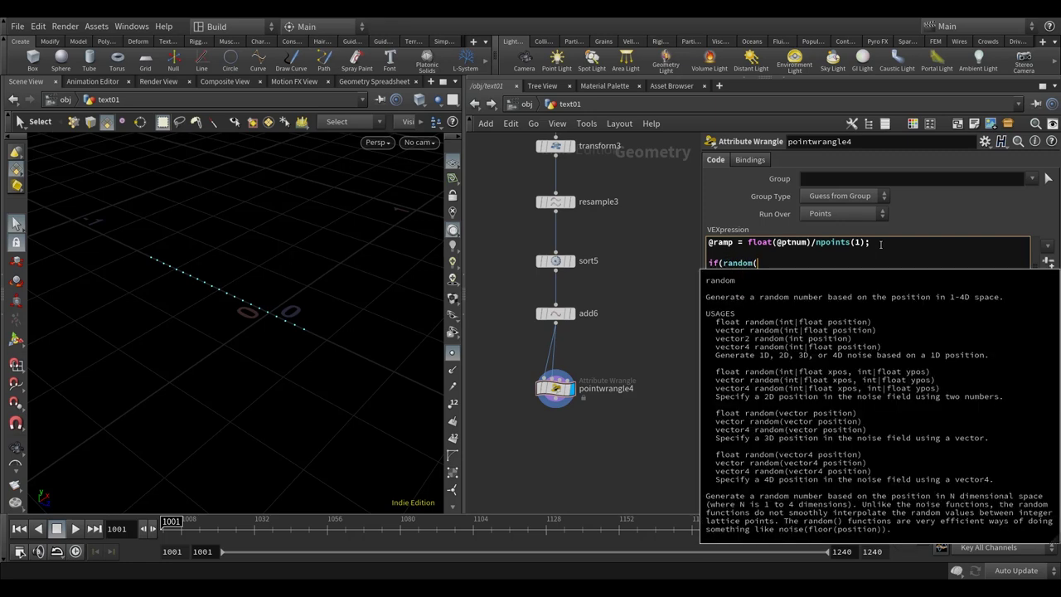
text(@ptnum )
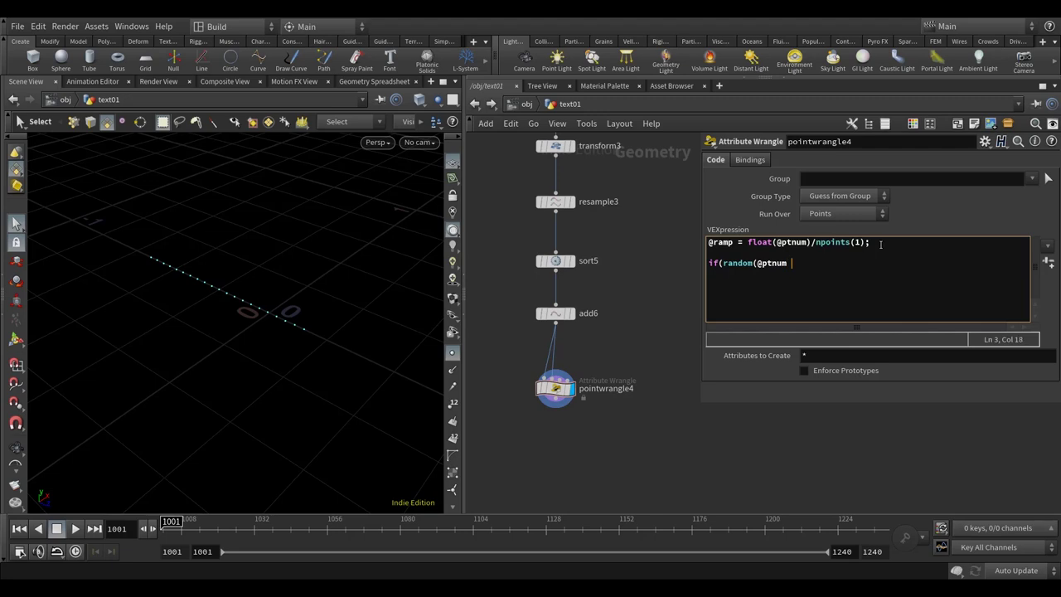
text(* 894.23 + 903.33) >)
text(chramp())
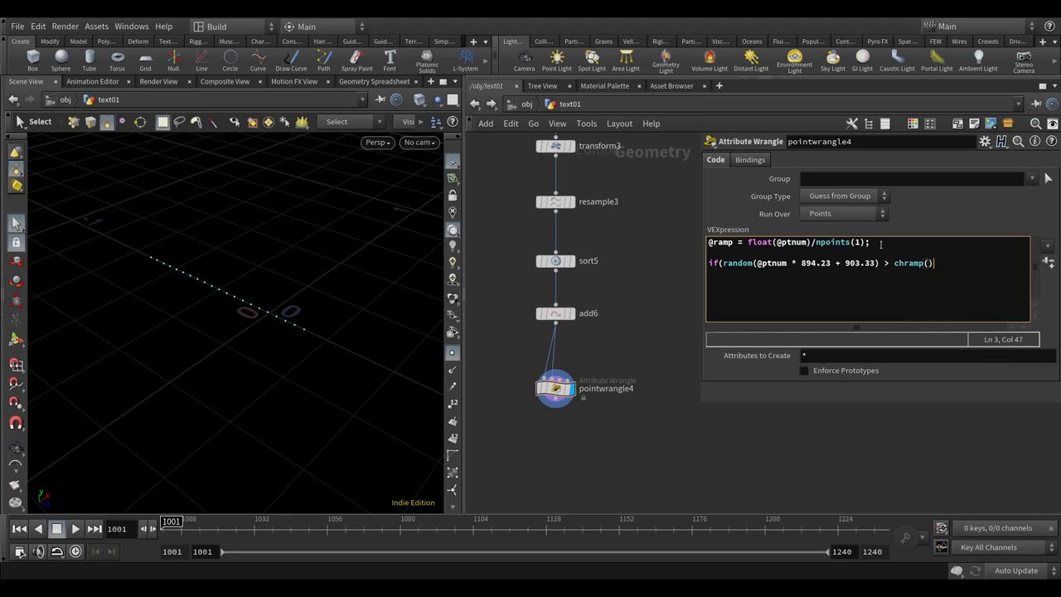
key(Left)
text("ramp", @rap)
key(BackSpace)
text(mp){)
key(Return)
text(})
click(1003, 263)
key(Return)
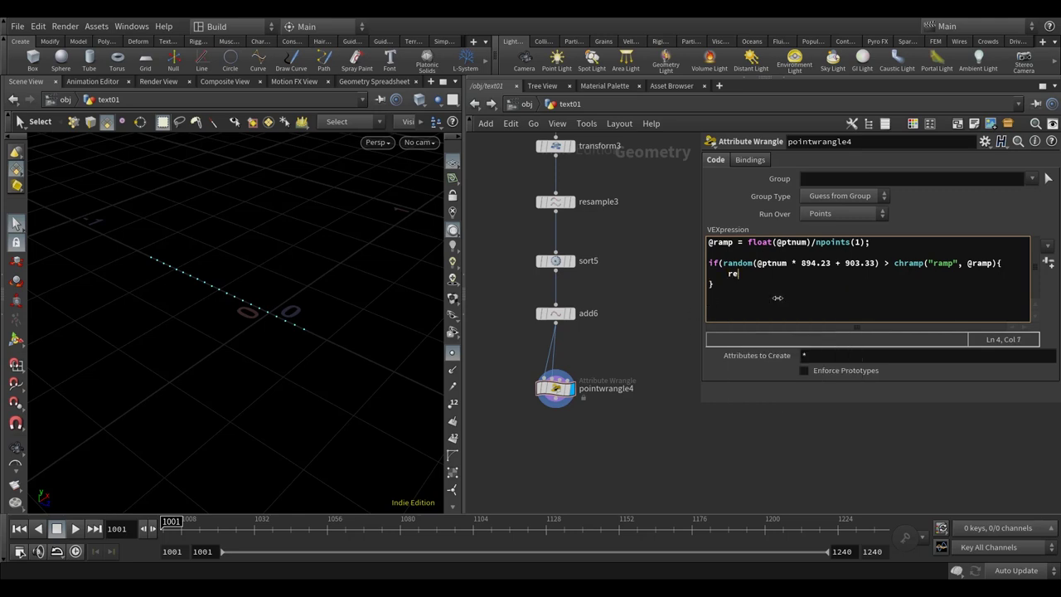
text(removepoi)
key(Return)
text(0, @ptnum))
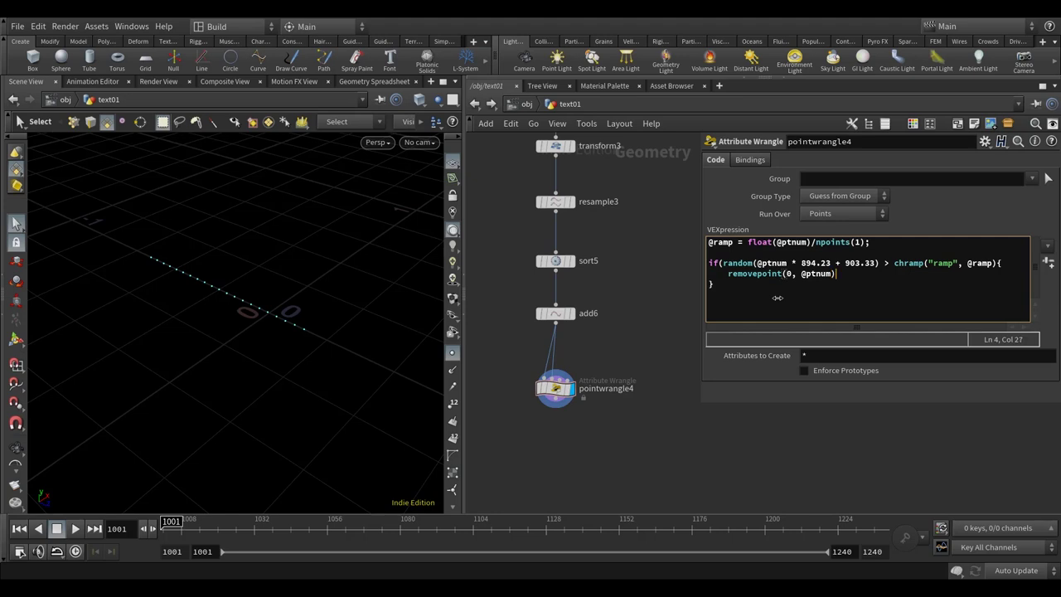
text(;)
key(ctrl+Return)
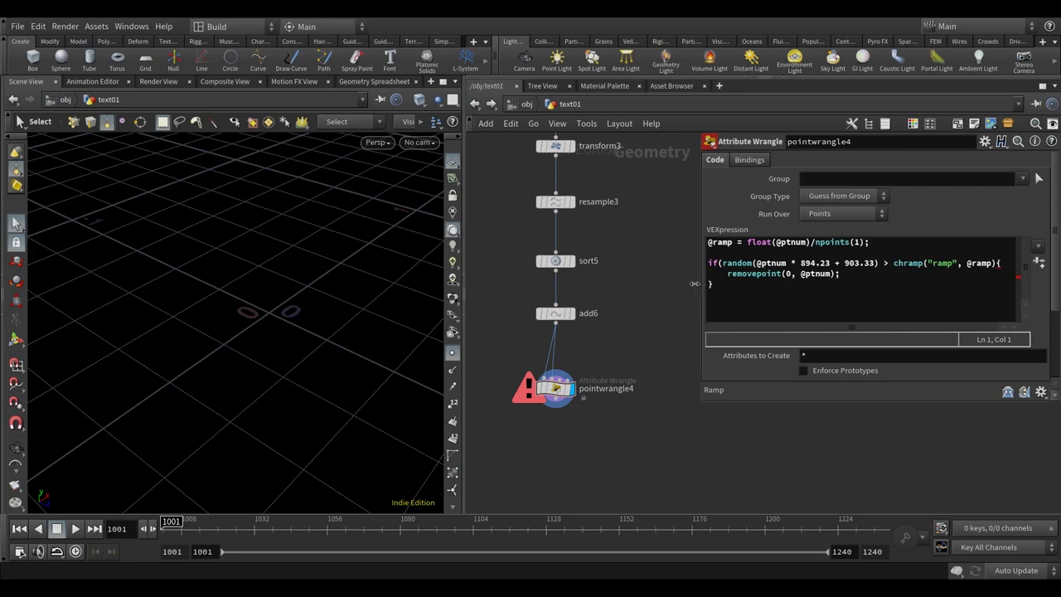
drag(700, 282, 668, 285)
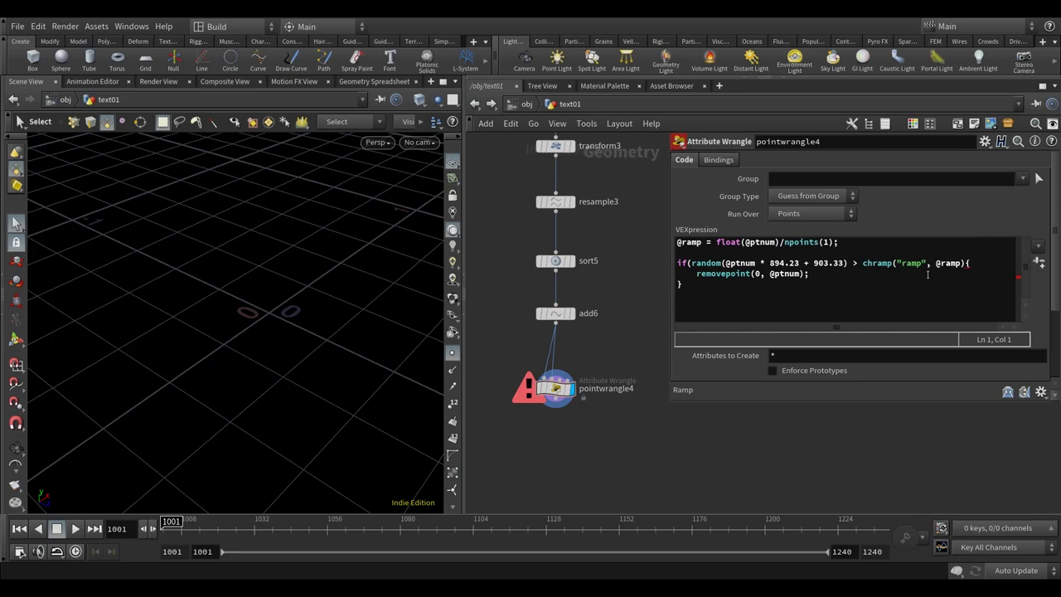
click(967, 262)
text())
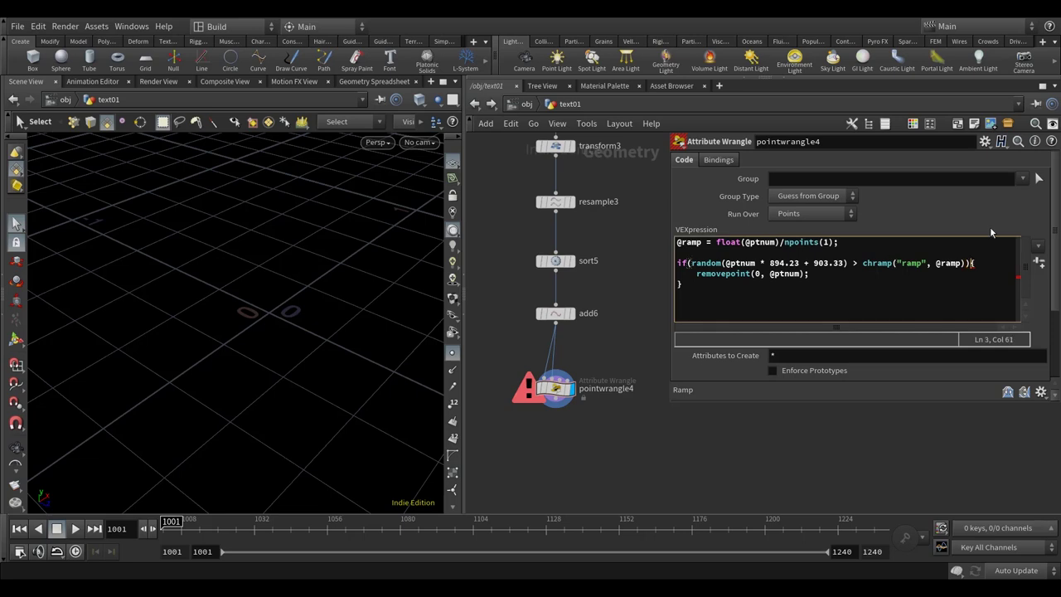
click(837, 501)
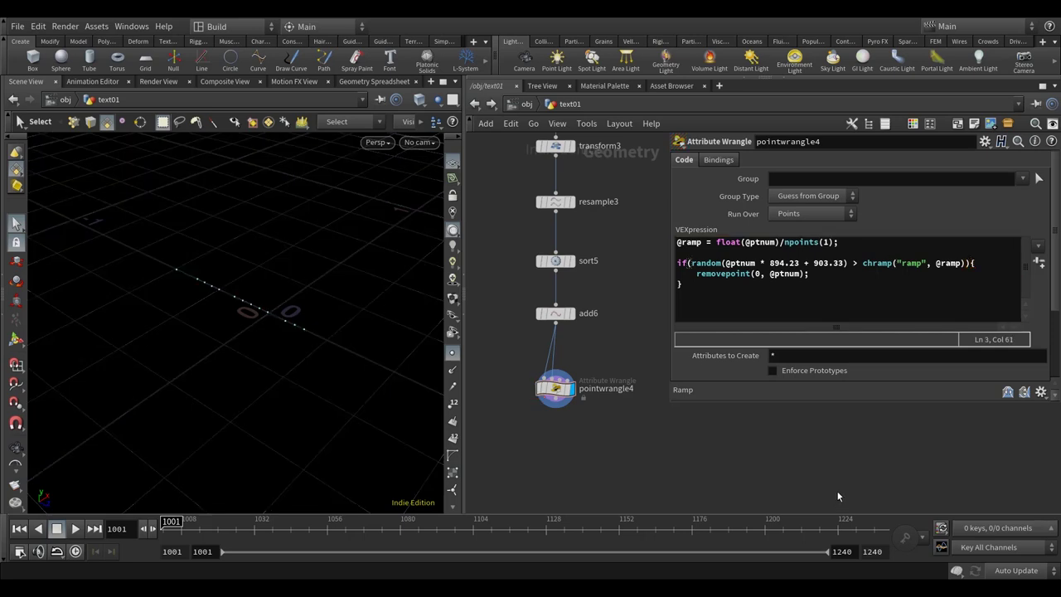
- Expand the Ramp parameter into a large curve editor and resize the parameter area to fit the code and full curve
click(811, 403)
drag(464, 331, 261, 330)
key(space)
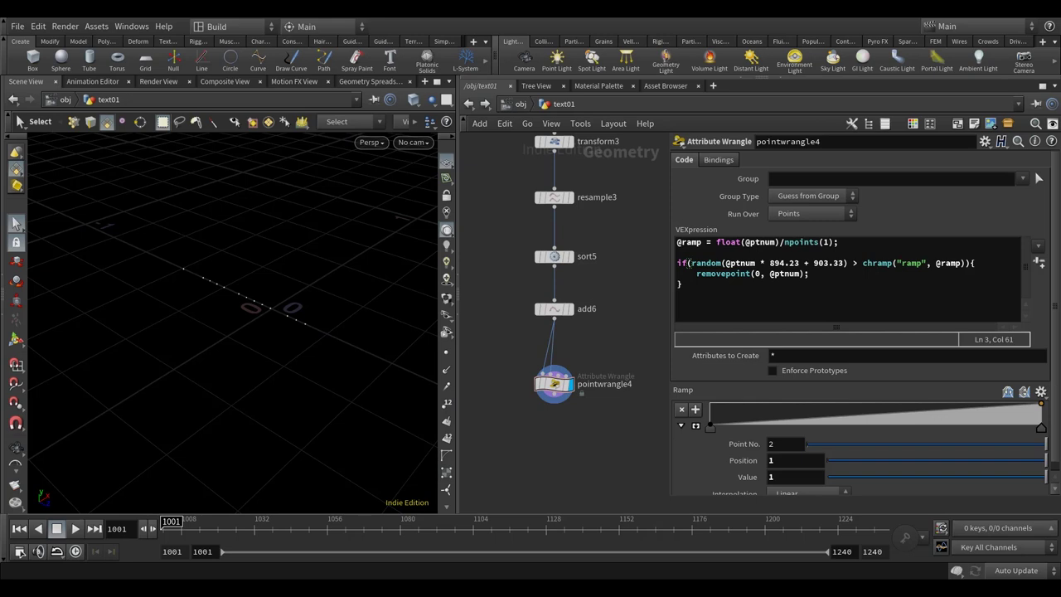
drag(672, 332, 720, 332)
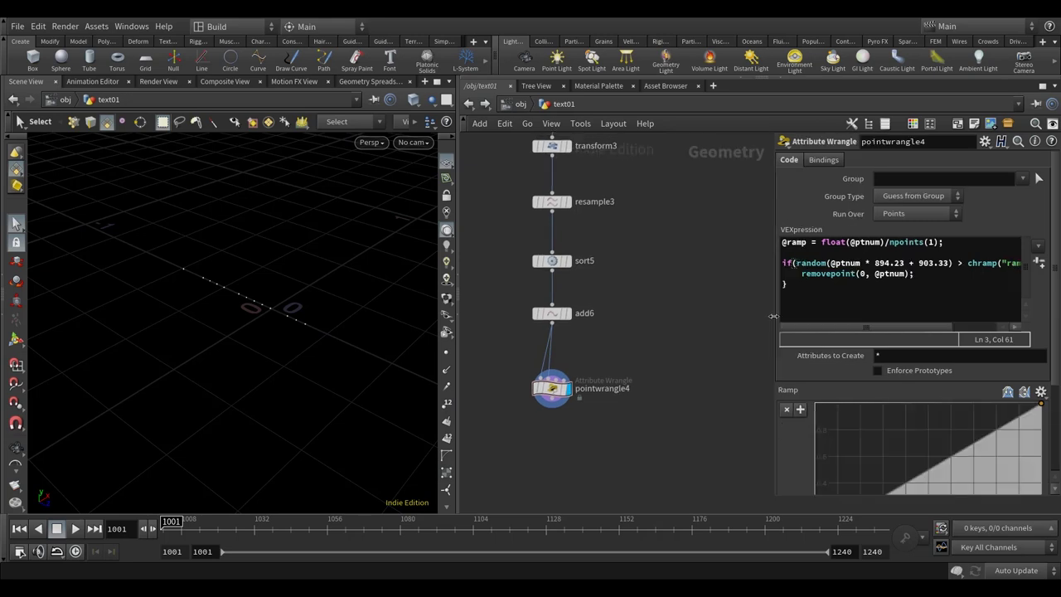
drag(720, 301, 653, 301)
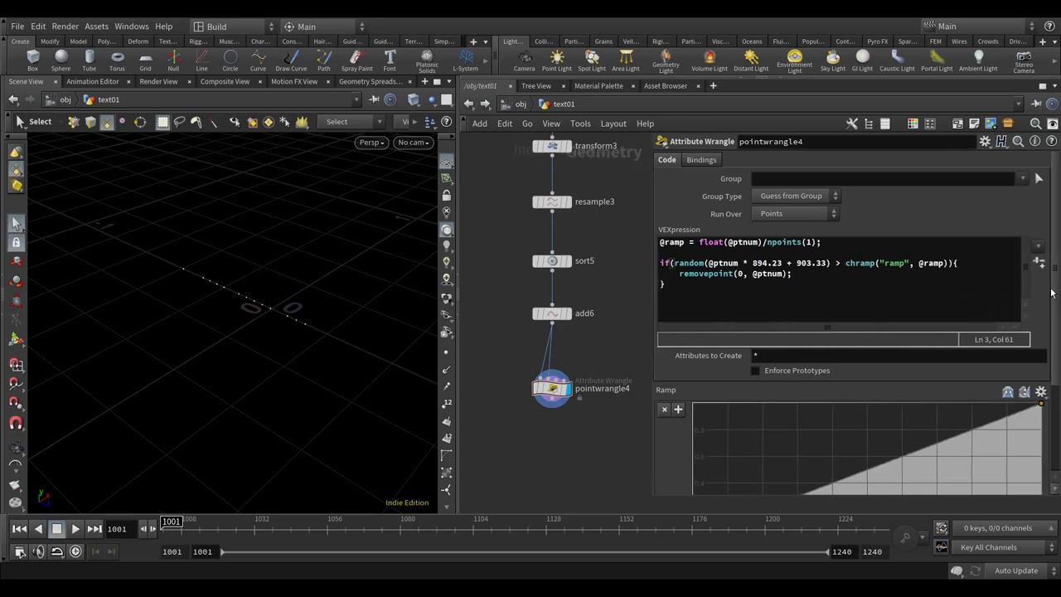
scroll(1049, 291, down, 5)
scroll(880, 234, up, 2)
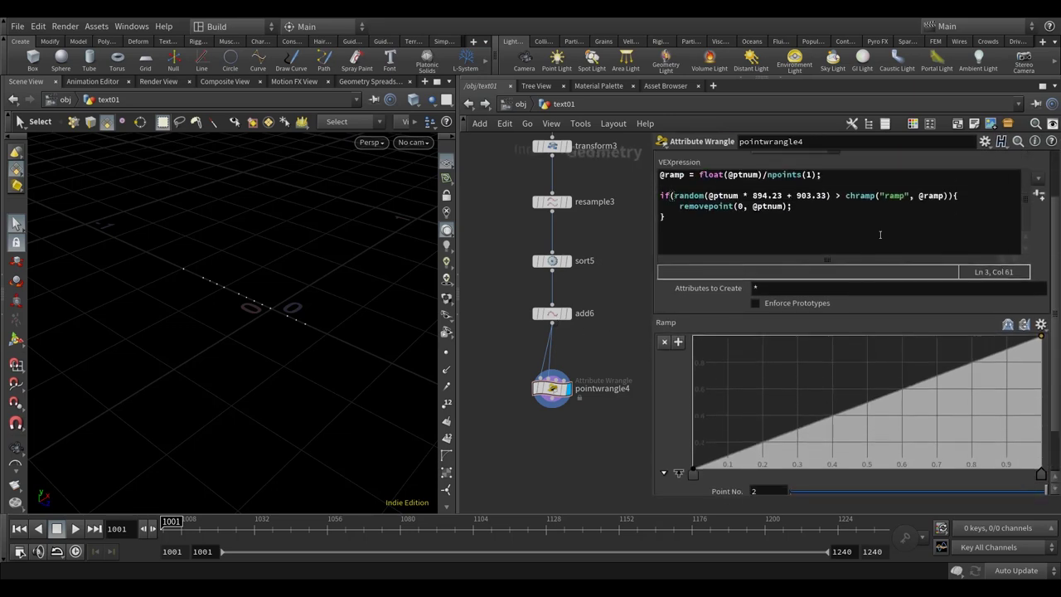
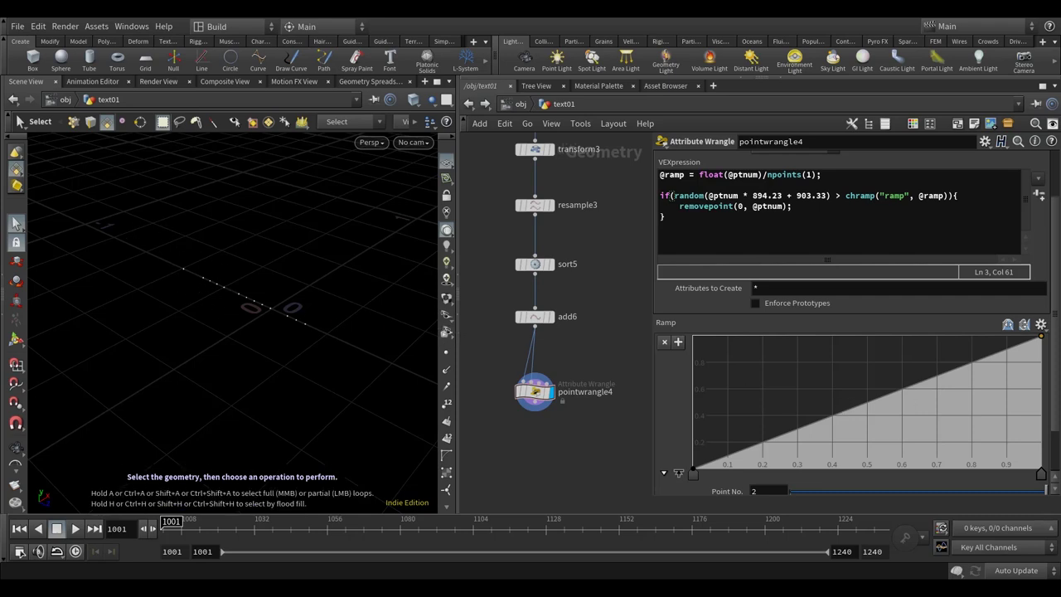
- Raise the ramp's start point slightly above zero and set both end points' interpolation to Catmull-Rom
click(693, 470)
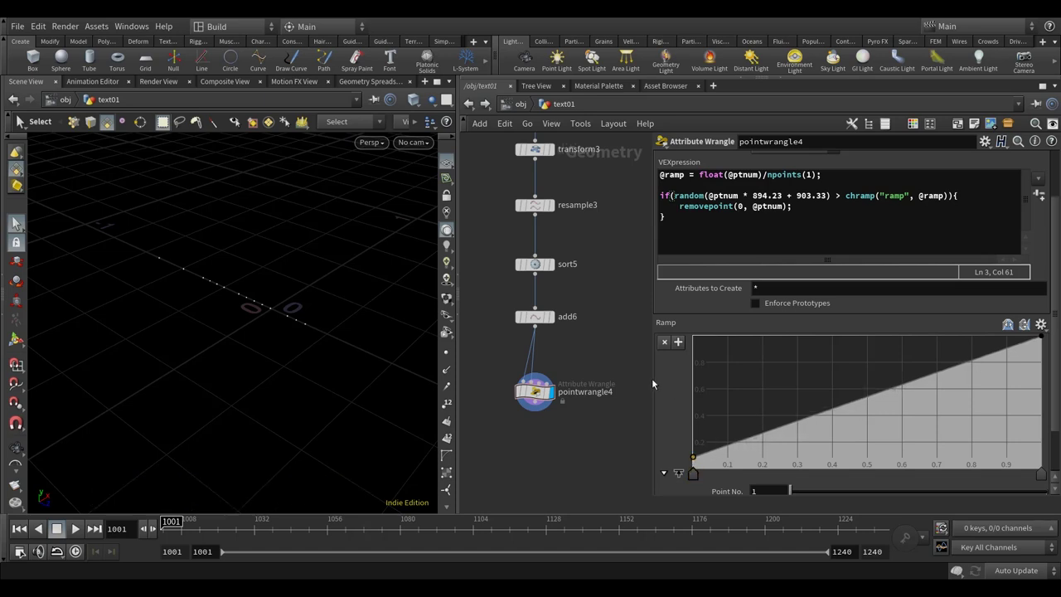
drag(650, 378, 804, 371)
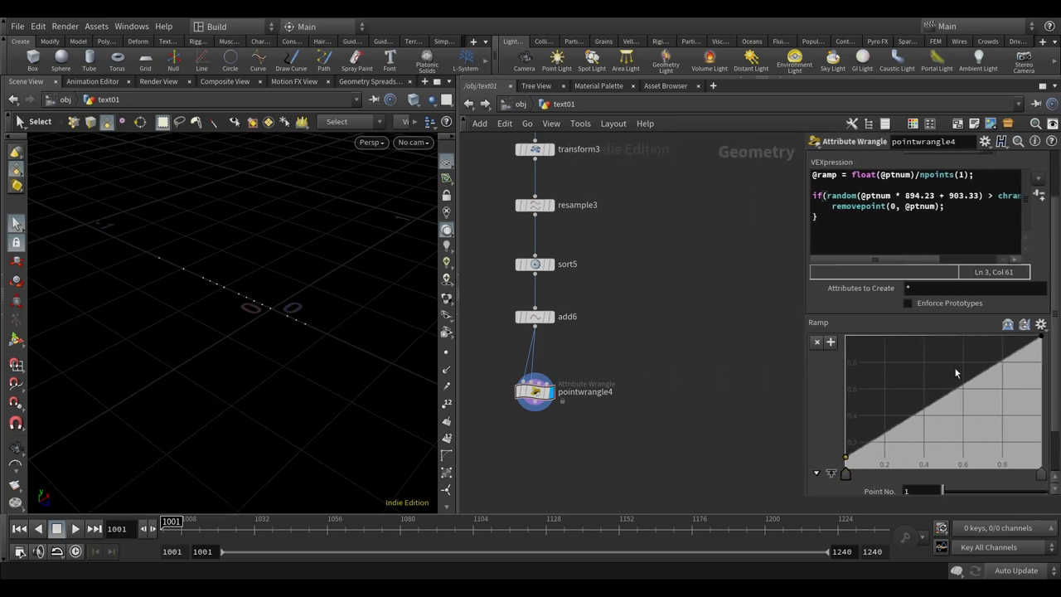
scroll(1001, 413, down, 3)
click(1041, 416)
click(945, 484)
click(937, 410)
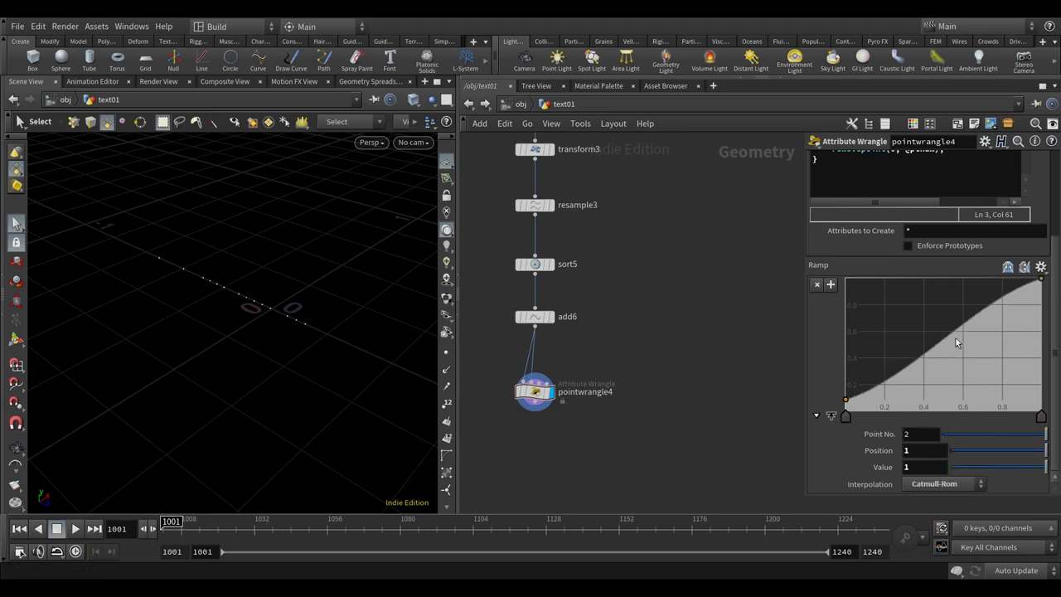
- Add two intermediate ramp points that bow the curve downward, placing the lower one at about position 0.45, value 0.21
click(975, 318)
drag(975, 317, 998, 339)
click(935, 369)
drag(935, 370, 934, 384)
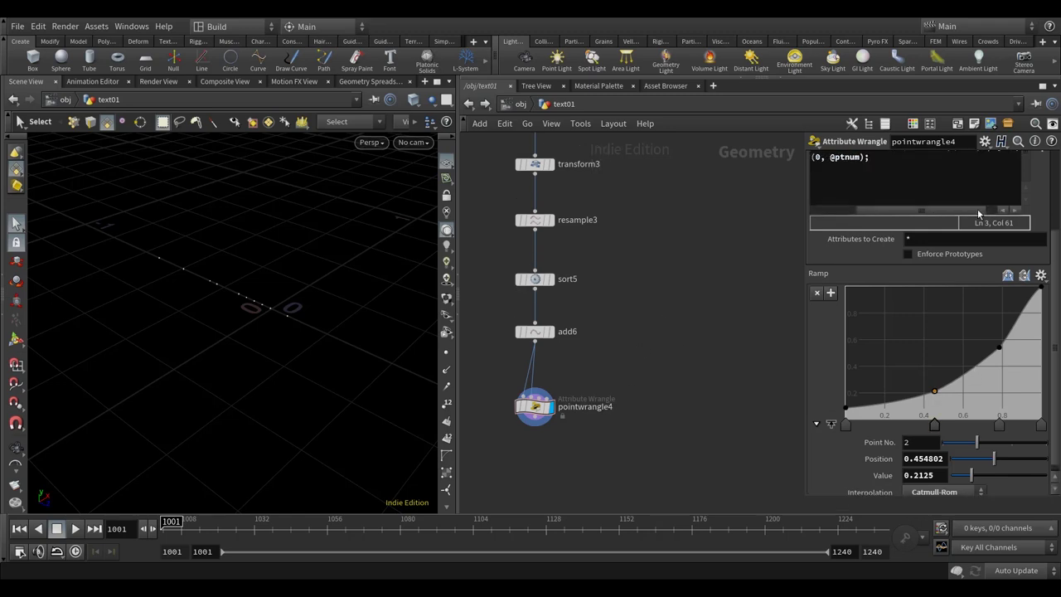
drag(805, 292, 765, 292)
key(Escape)
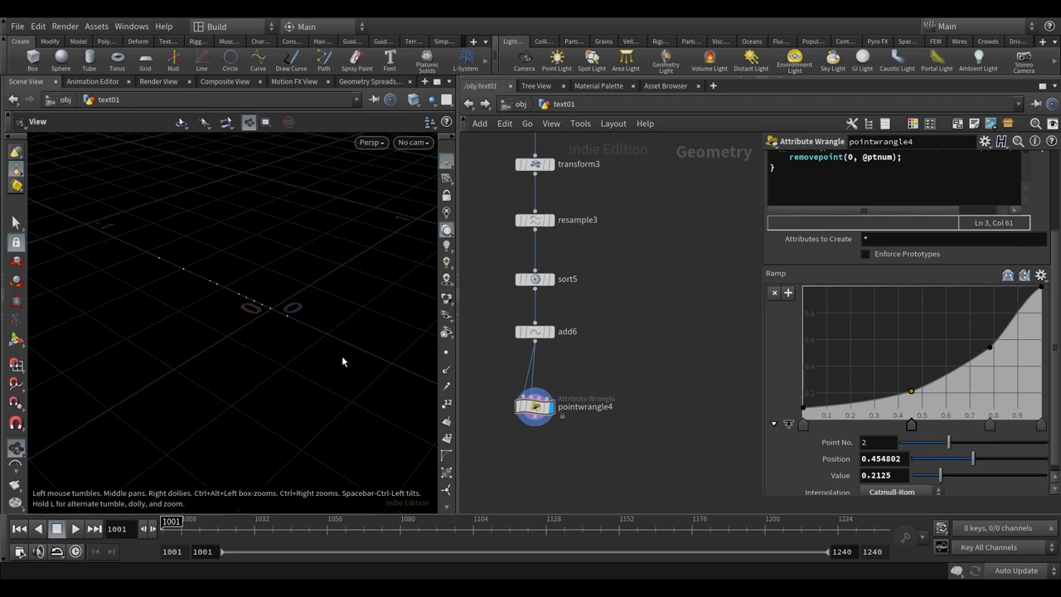
drag(345, 362, 308, 334)
key(s)
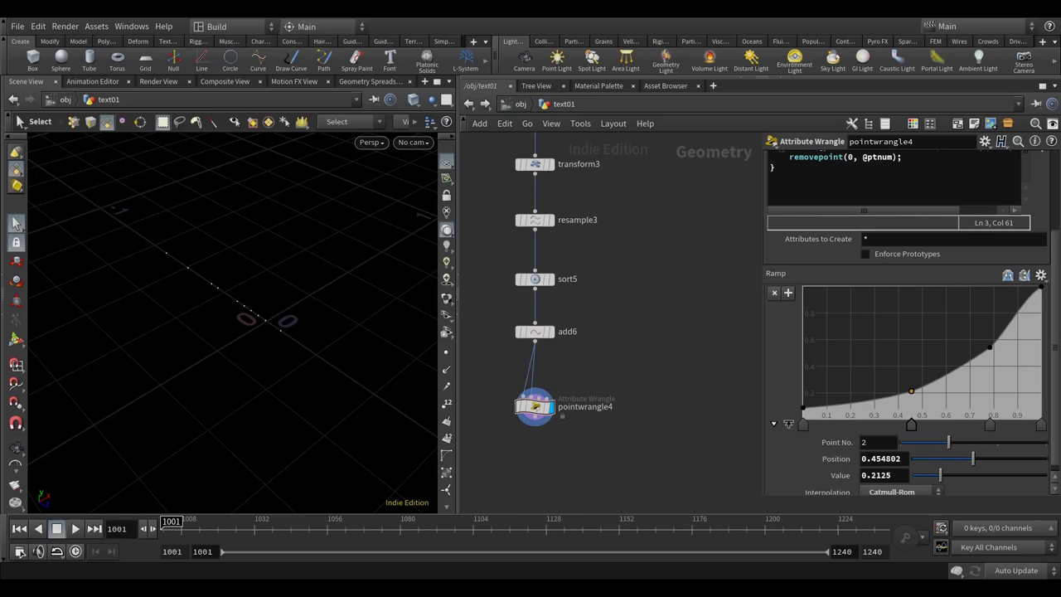
- Add a Point Wrangle below pointwrangle4, connect it to that node's output and display it
scroll(590, 358, down, 3)
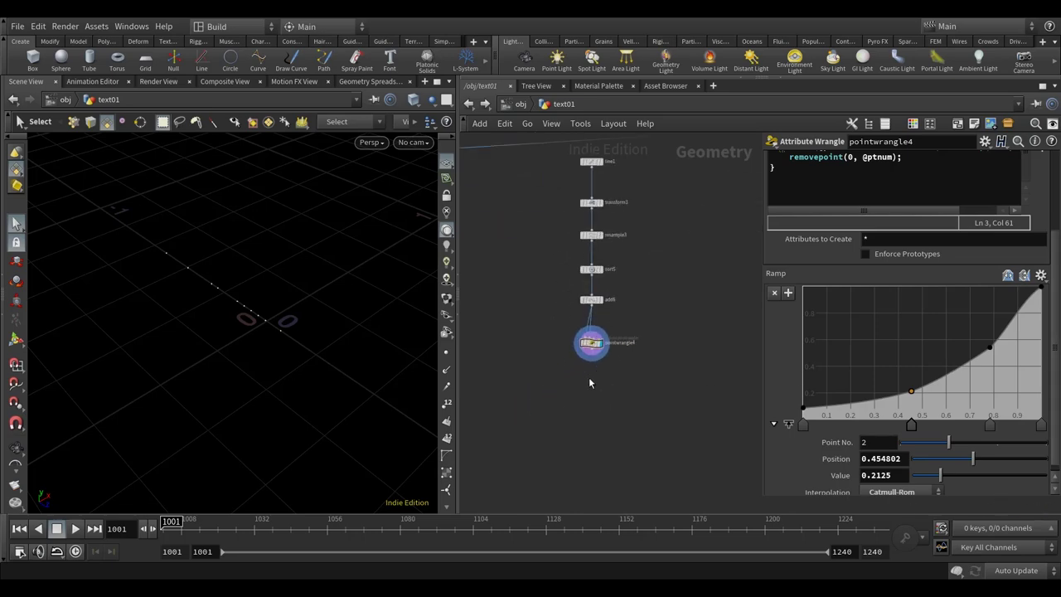
middle_drag(591, 396, 603, 395)
key(Tab)
text(poing)
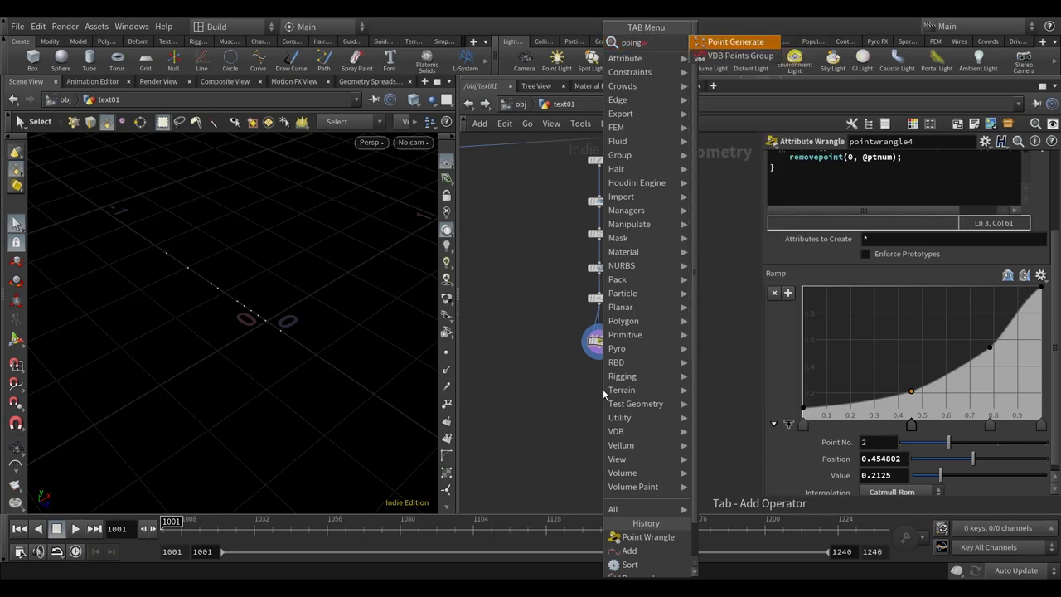
key(BackSpace)
text(tw)
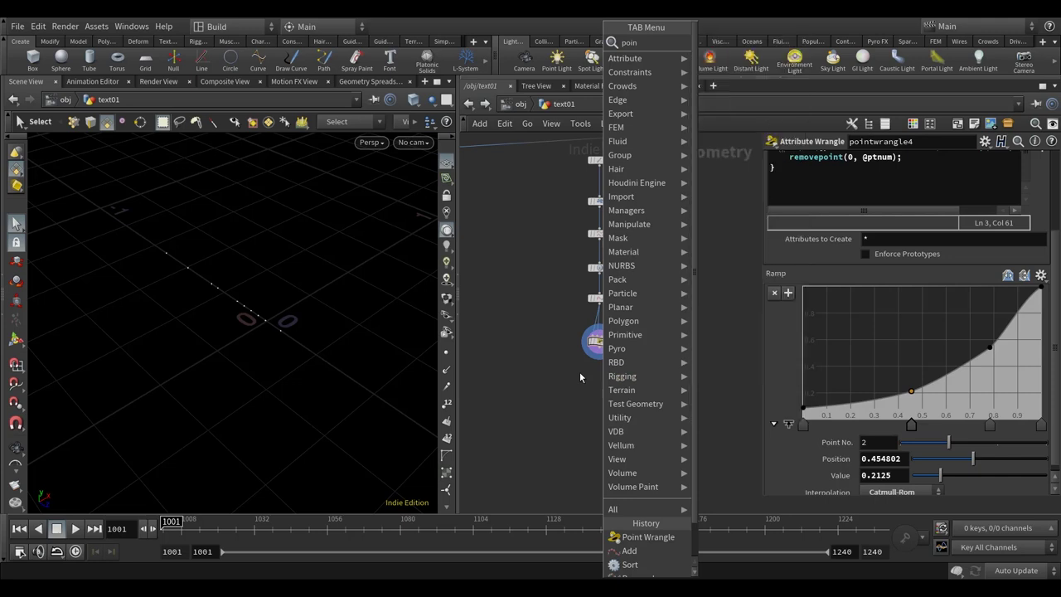
click(716, 56)
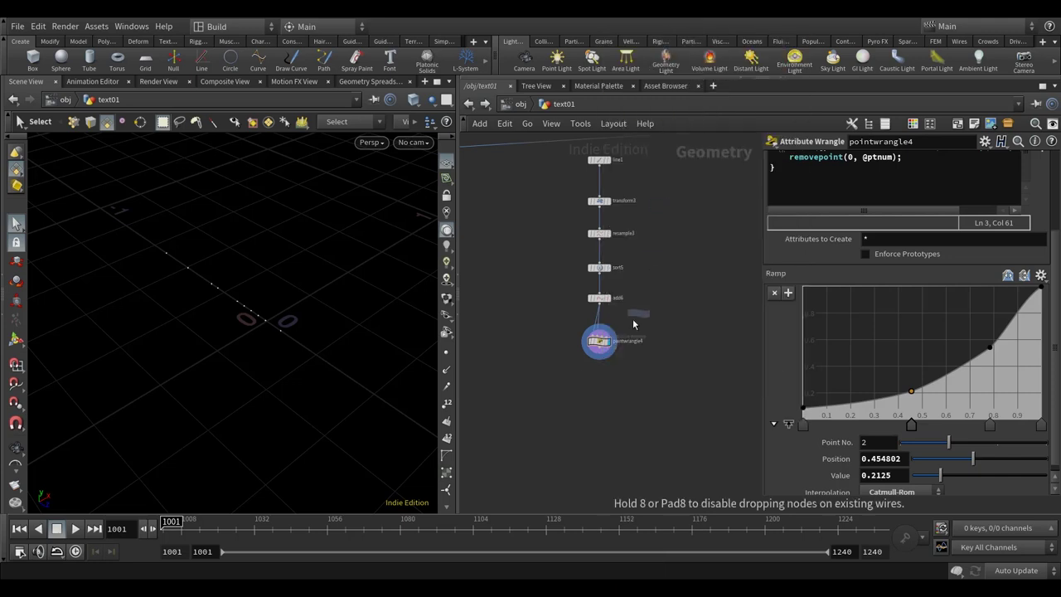
click(580, 389)
click(594, 396)
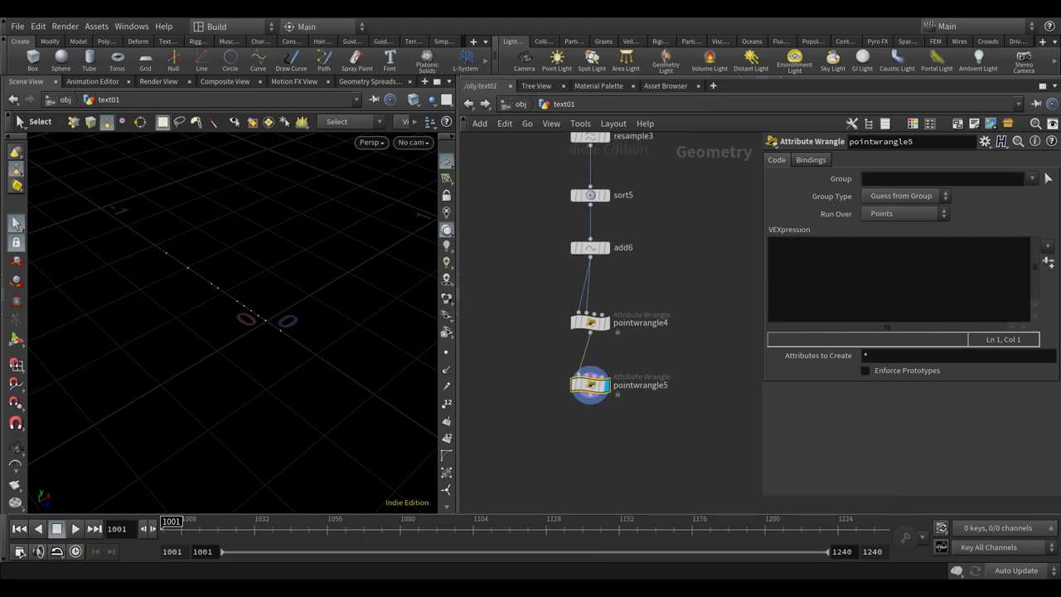
- Enter @N = set(0, 0, 1); as the first line of the new wrangle's VEXpression
click(854, 273)
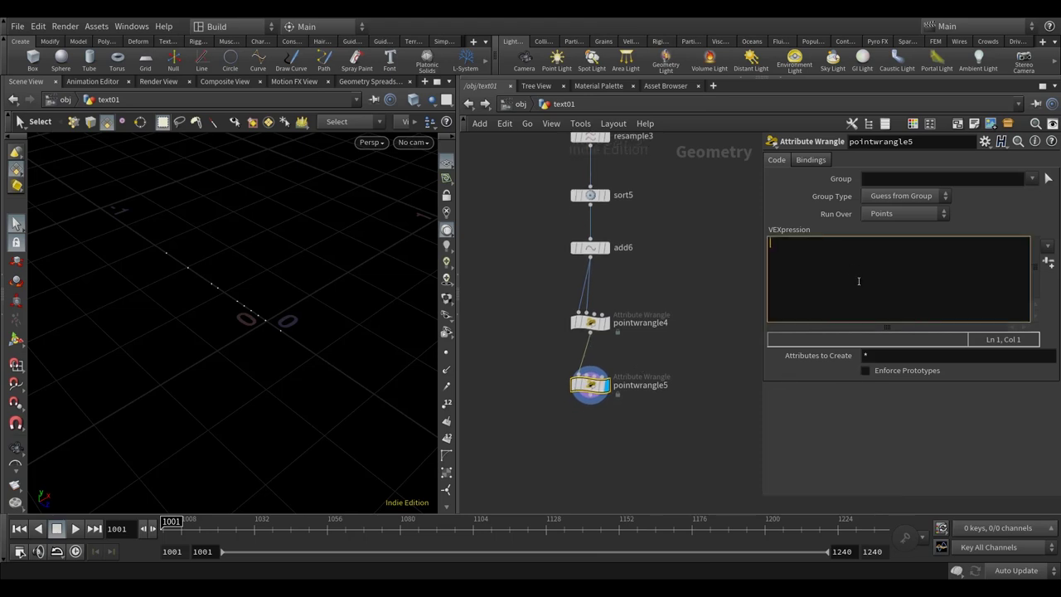
text(@N=set)
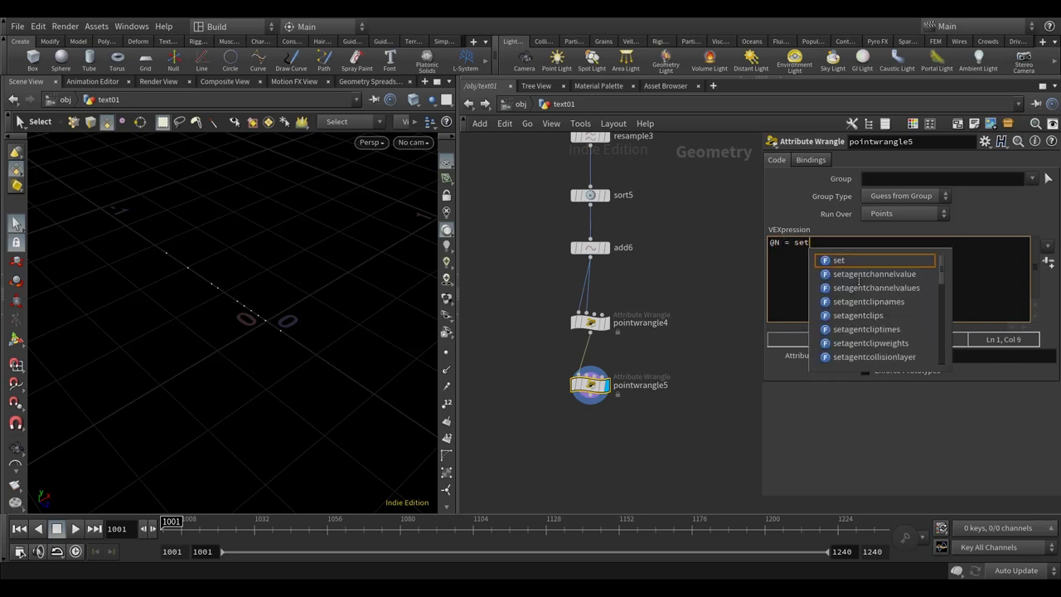
text(()
text(1, 0)
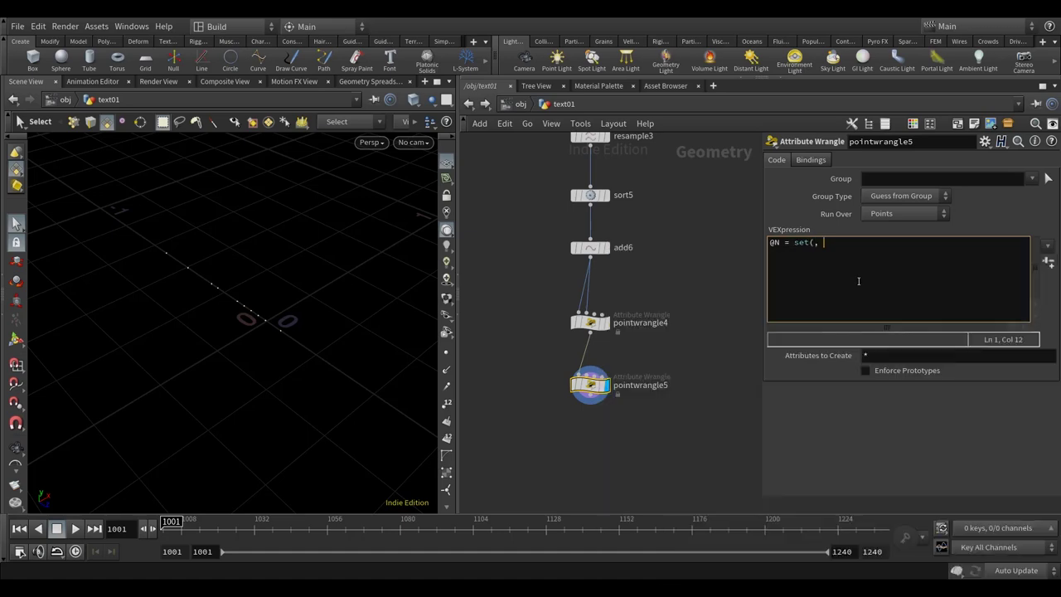
key(BackSpace)
key(BackSpace)
key(BackSpace)
key(BackSpace)
text(0, 0, 1);)
key(Return)
text(@up )
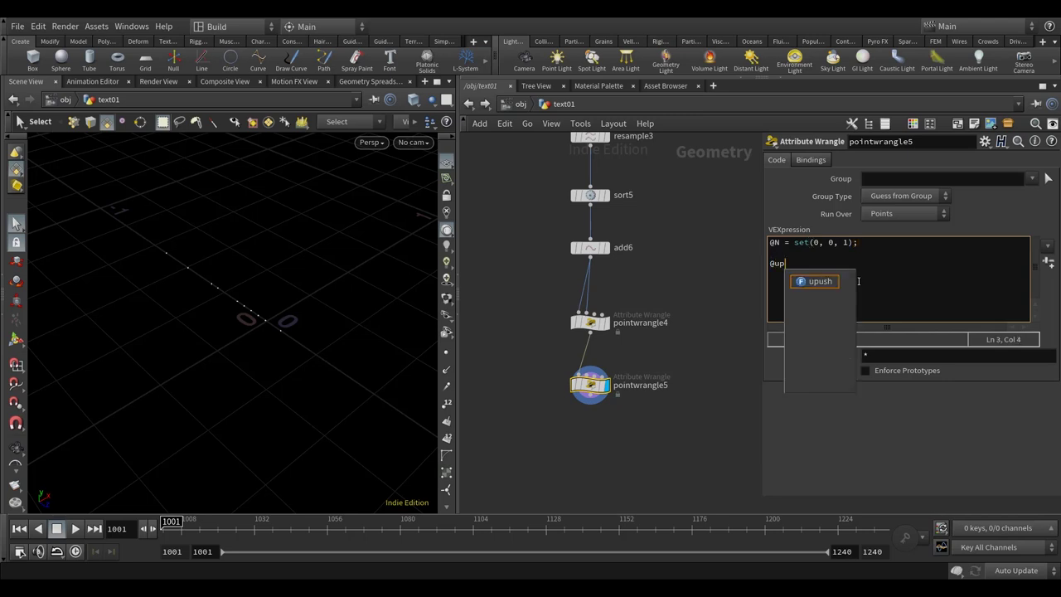
text(= set()
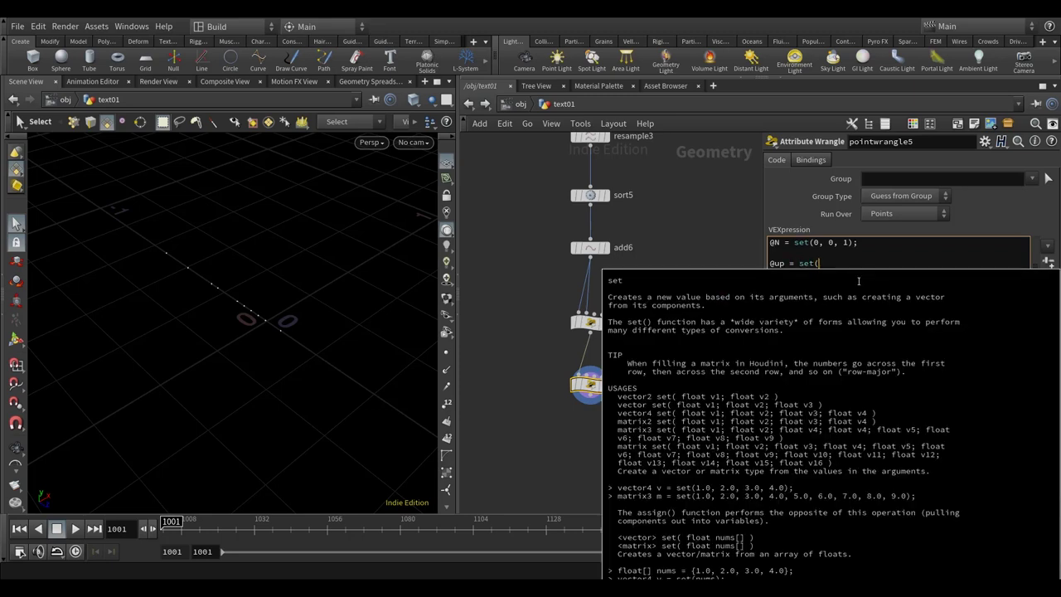
text(0, 1, 0);)
key(Return)
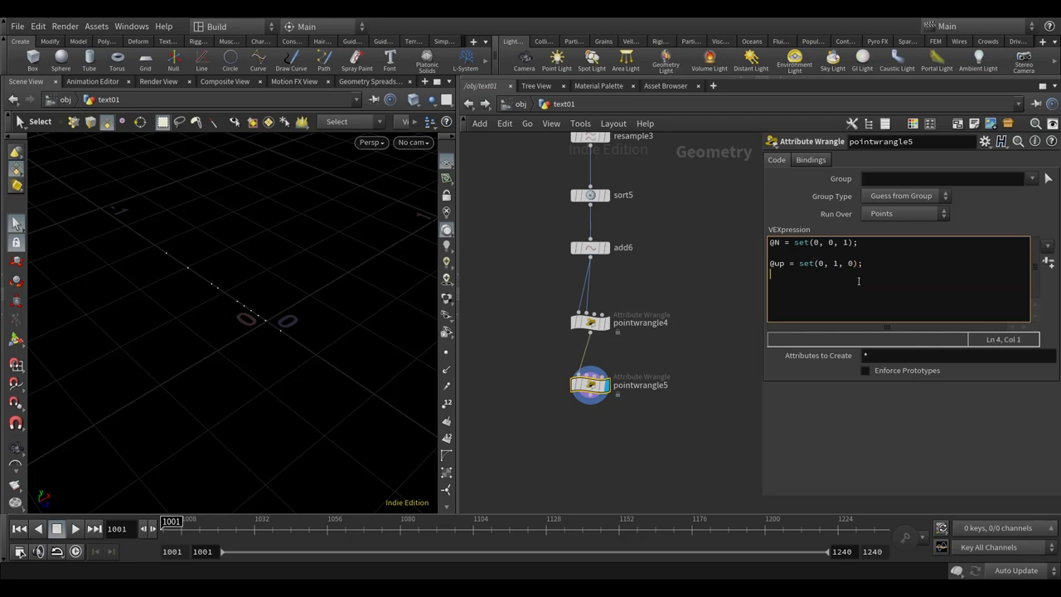
text(i@id = @ptnum;)
- Add a Copy to Points node in the open space beside the point wrangle chain
scroll(677, 435, down, 5)
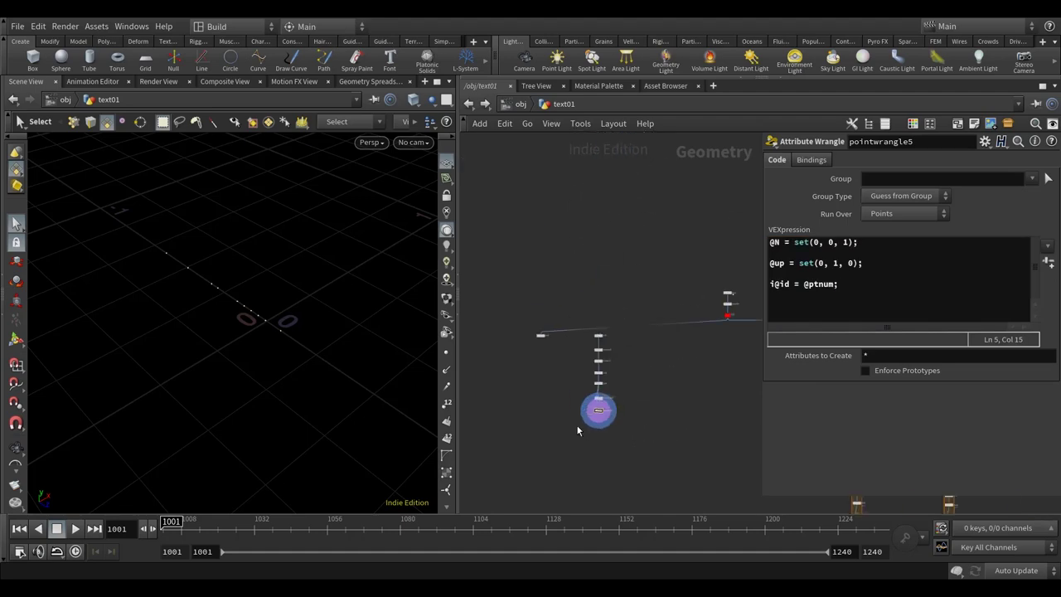
key(Tab)
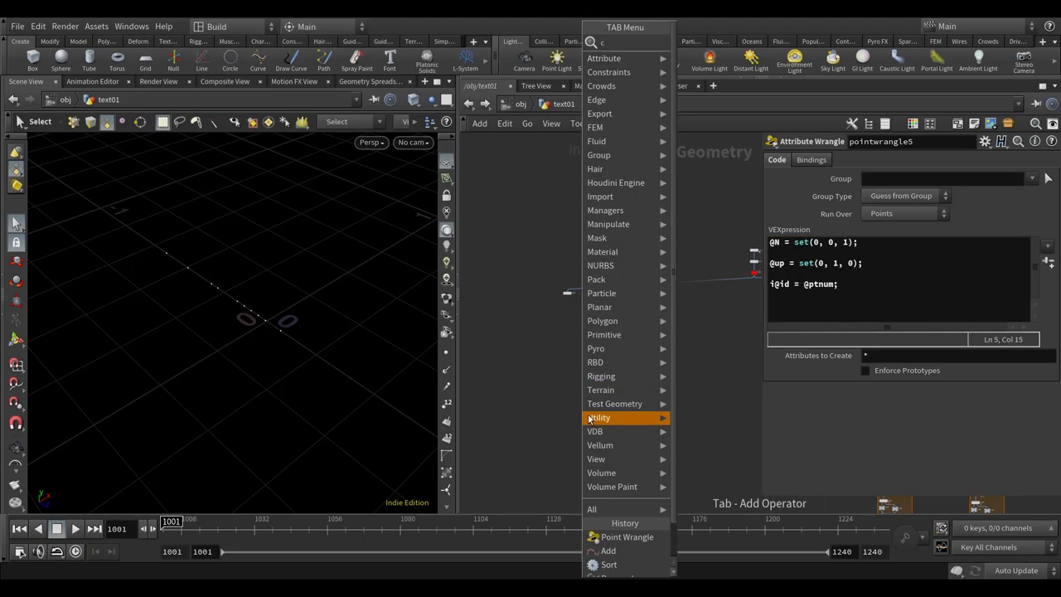
text(copt)
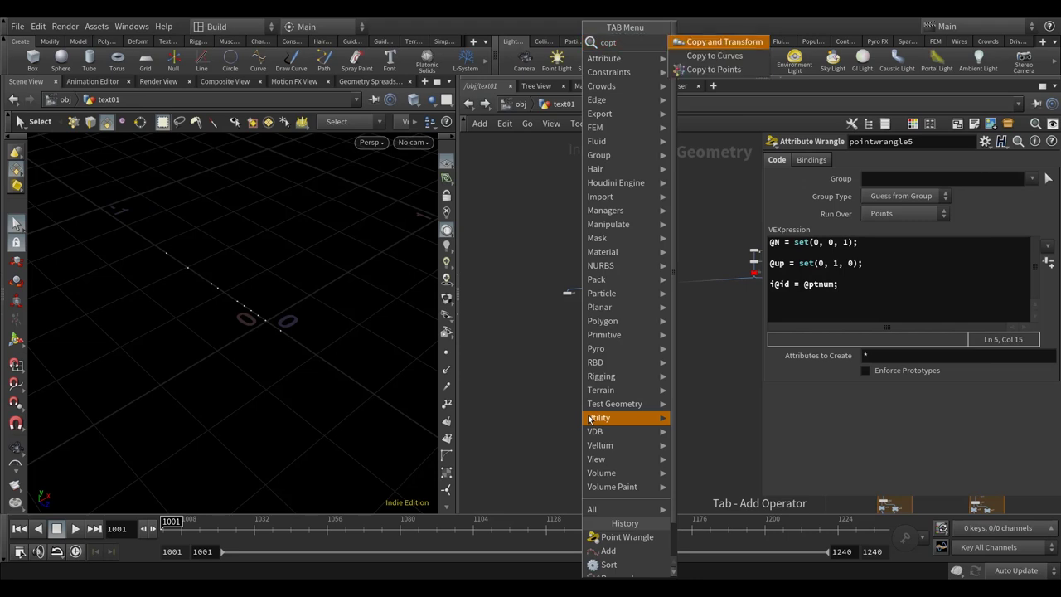
key(Down)
key(Down)
key(Return)
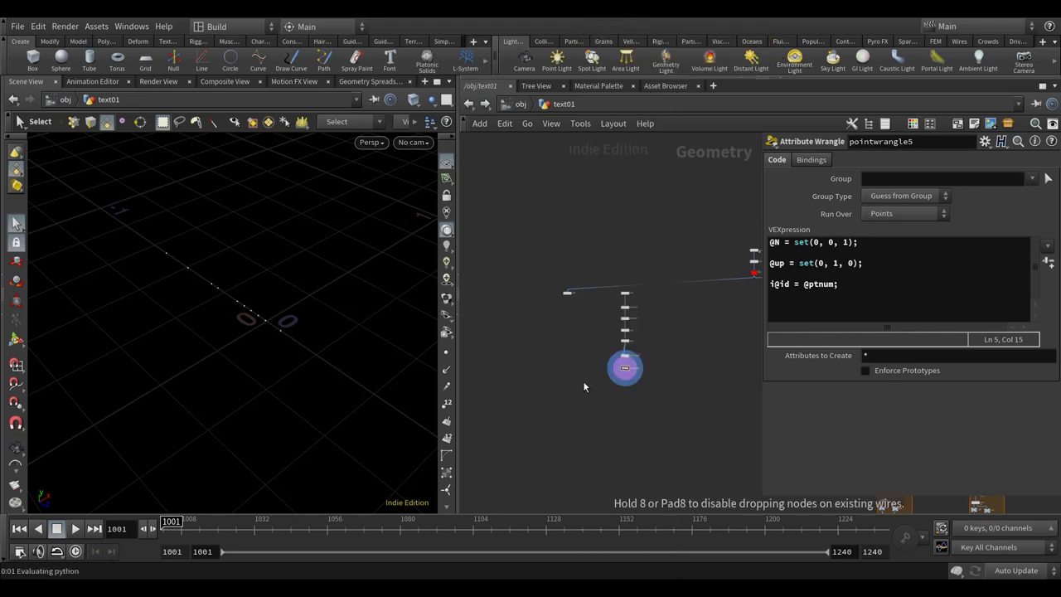
click(582, 389)
- Wire add5 and pointwrangle5 into copytopoints1 as source and target points, place it below add5 and display the copies
scroll(549, 233, up, 3)
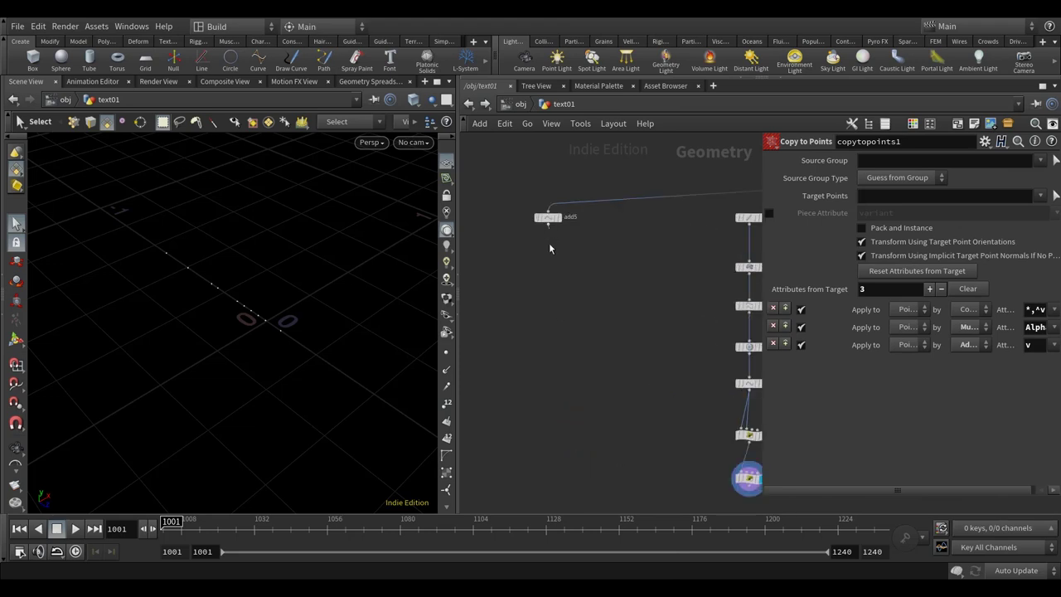
middle_drag(549, 238, 517, 88)
drag(574, 382, 656, 328)
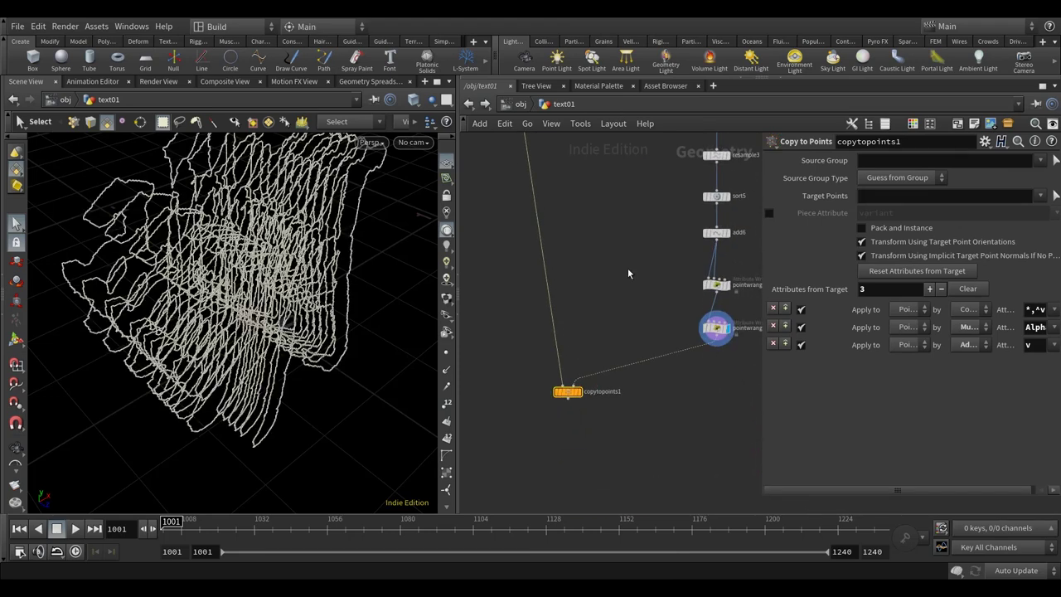
scroll(656, 327, down, 3)
drag(567, 187, 517, 319)
scroll(593, 341, up, 3)
click(549, 319)
key(Escape)
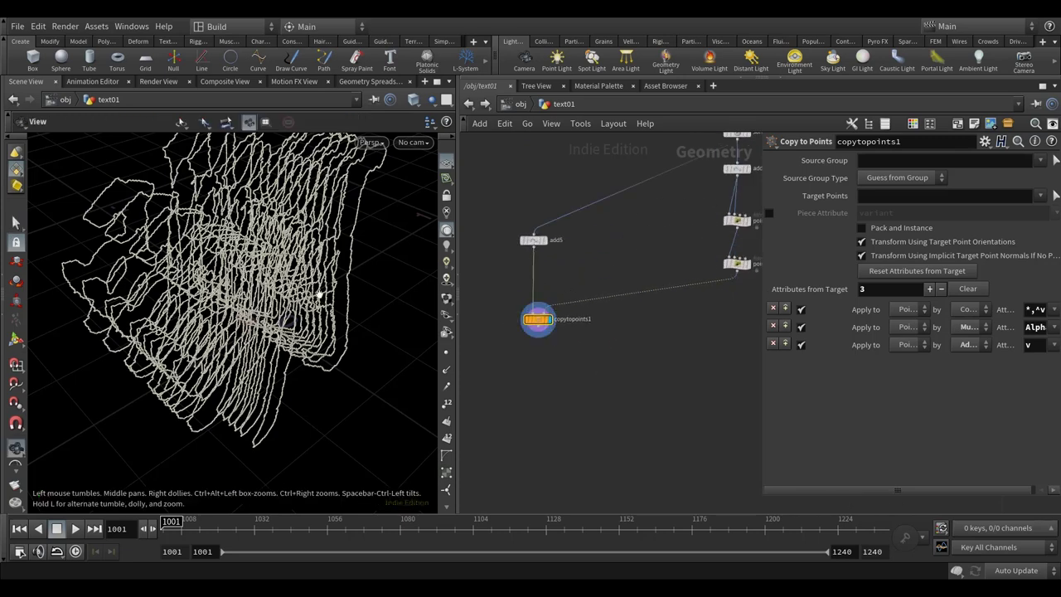
scroll(319, 294, down, 5)
drag(348, 307, 265, 286)
key(s)
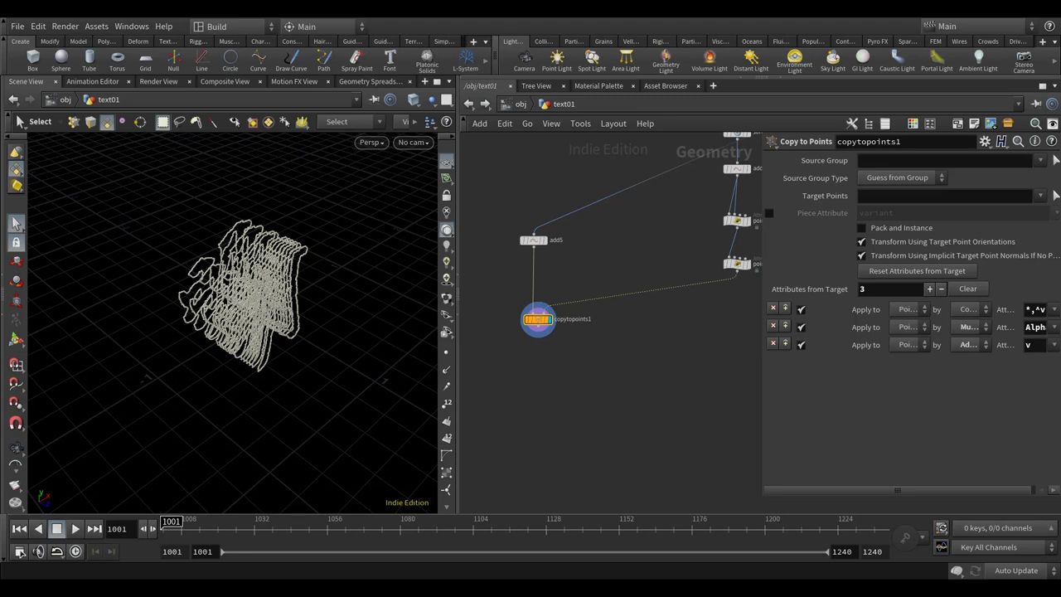
middle_click(539, 321)
- Add a Point VOP node directly below copytopoints1
key(Tab)
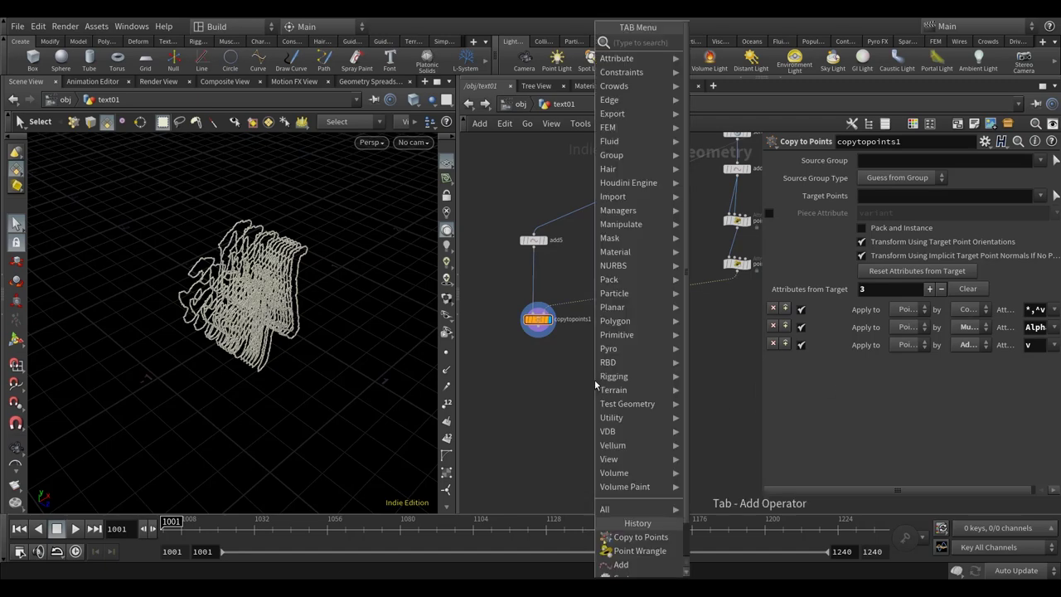
text(point)
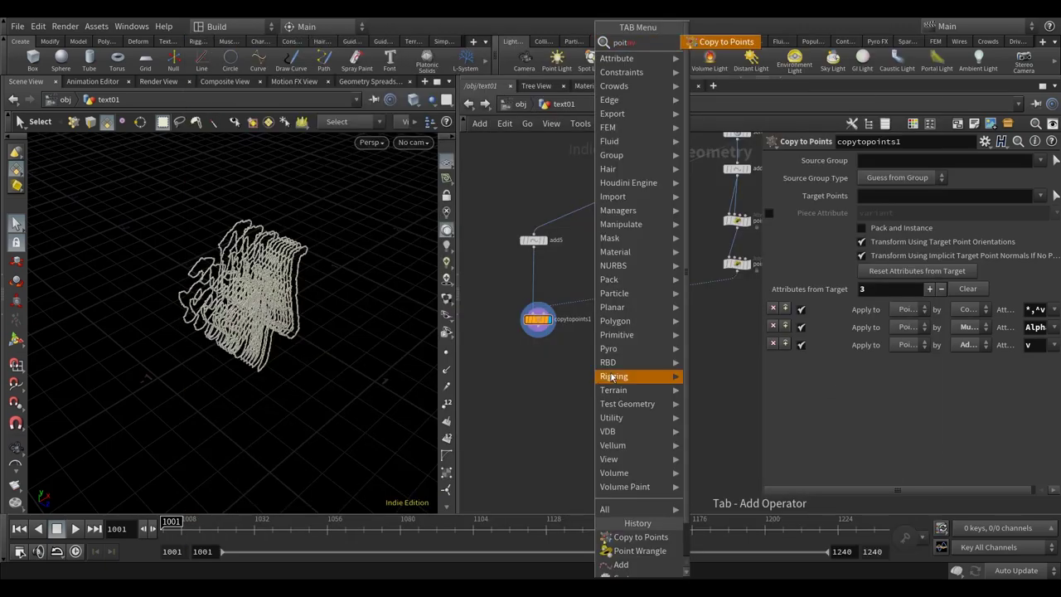
key(BackSpace)
text(ng)
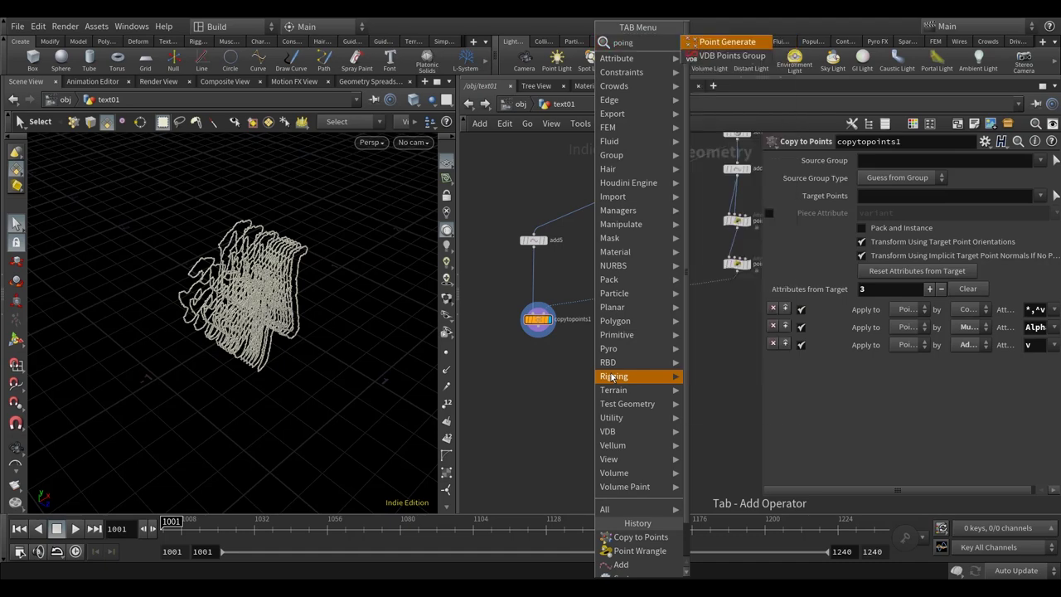
key(BackSpace)
text(tvop)
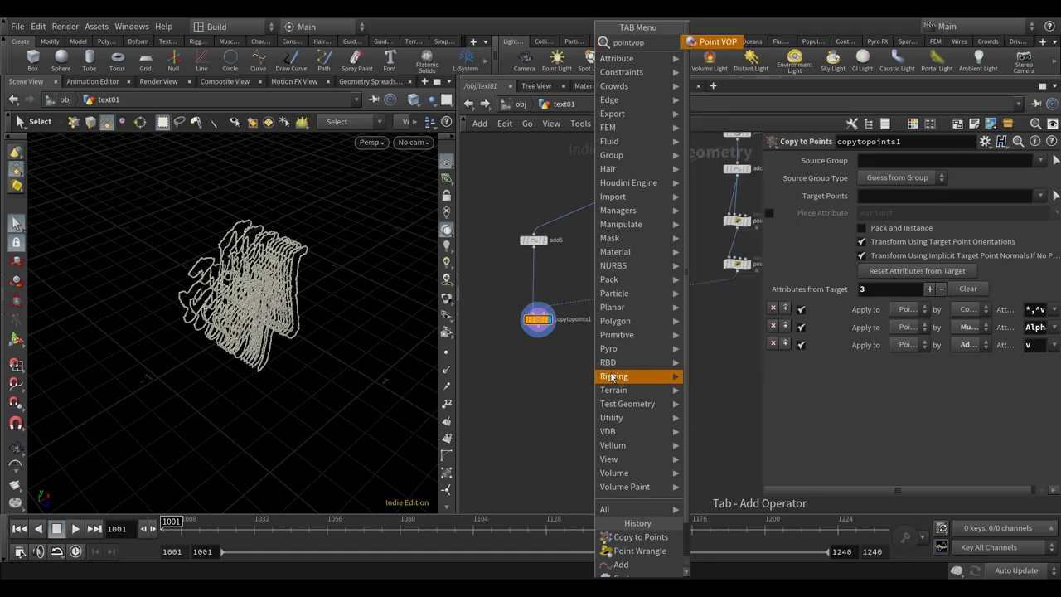
key(Return)
click(525, 376)
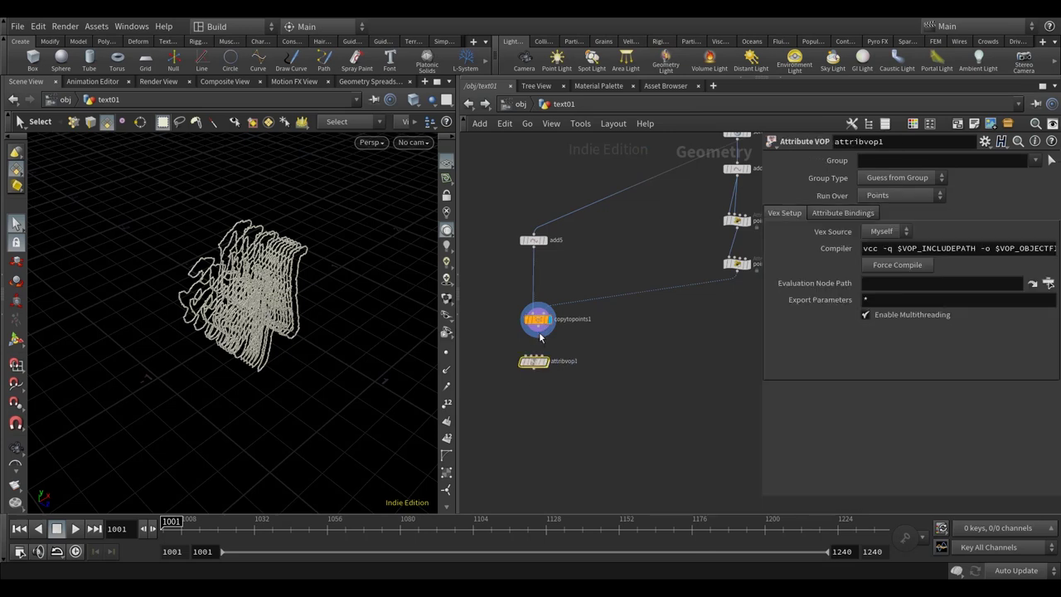
- Open pointvop5's internal VEX network and make room between its global and output nodes
scroll(539, 348, up, 3)
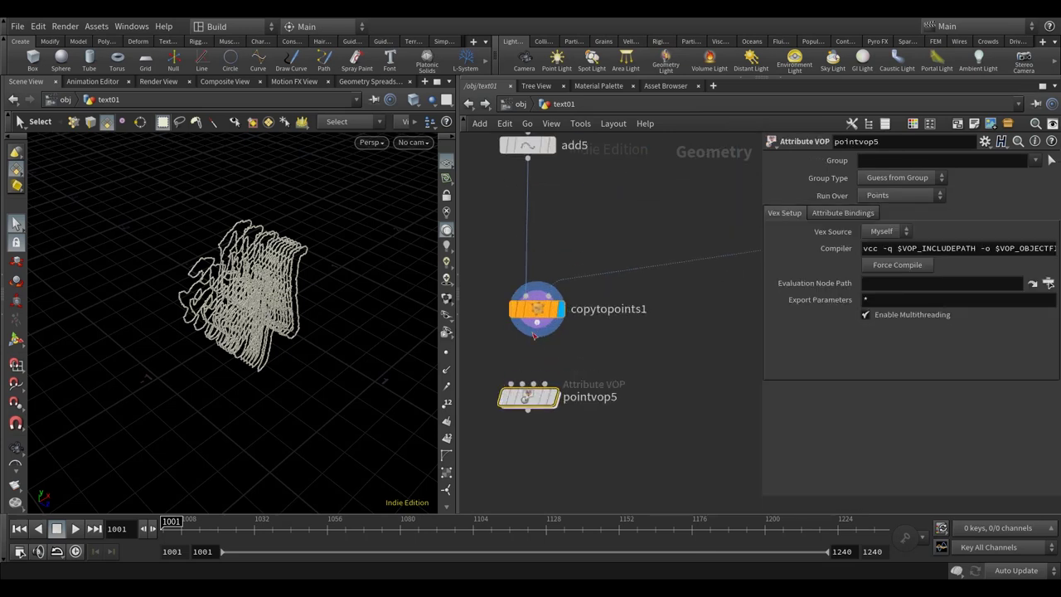
double_click(543, 396)
key(h)
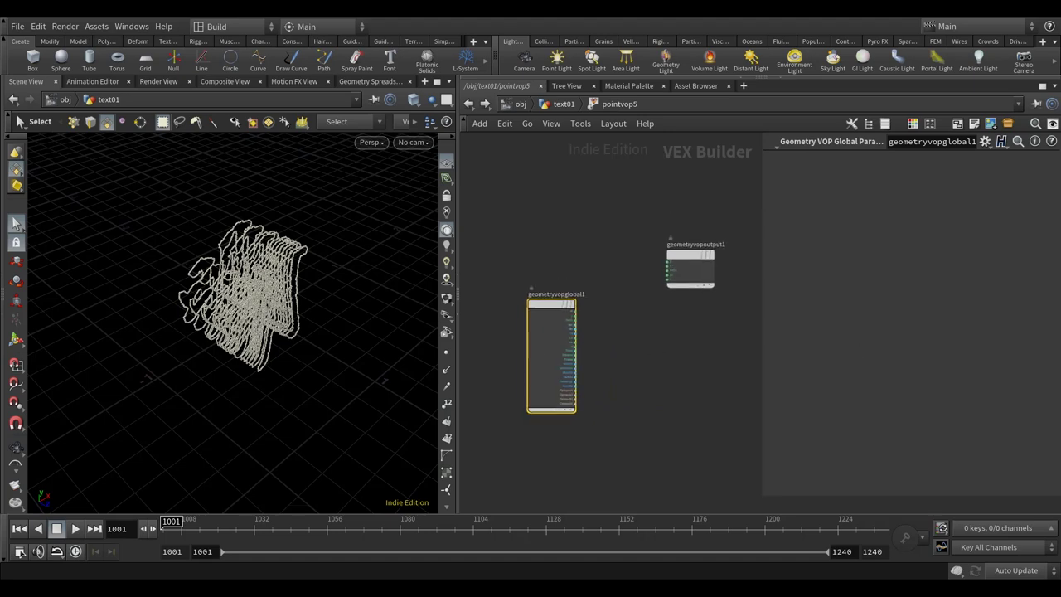
key(l)
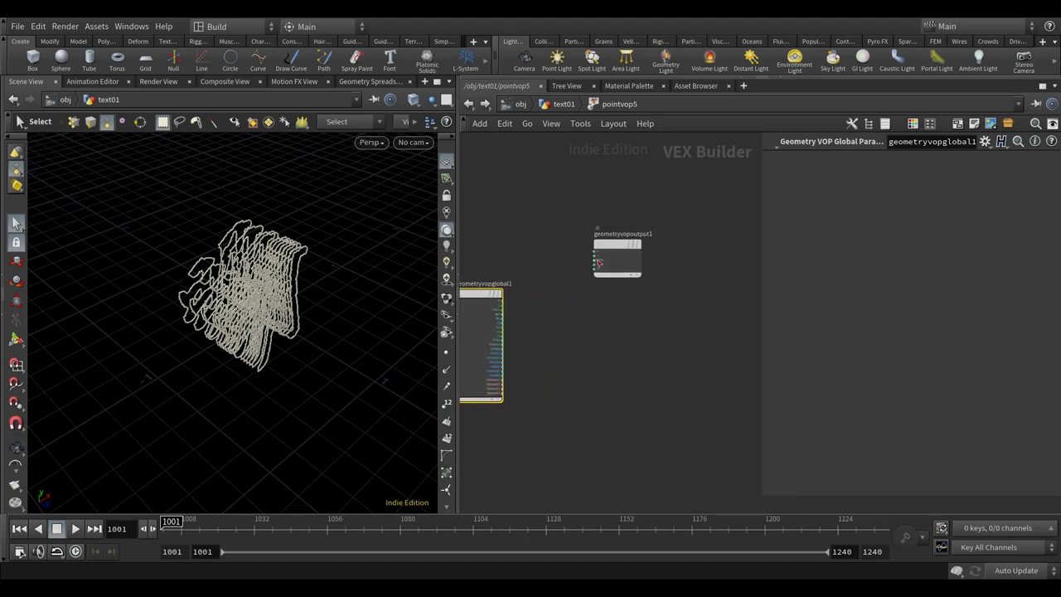
scroll(530, 363, up, 2)
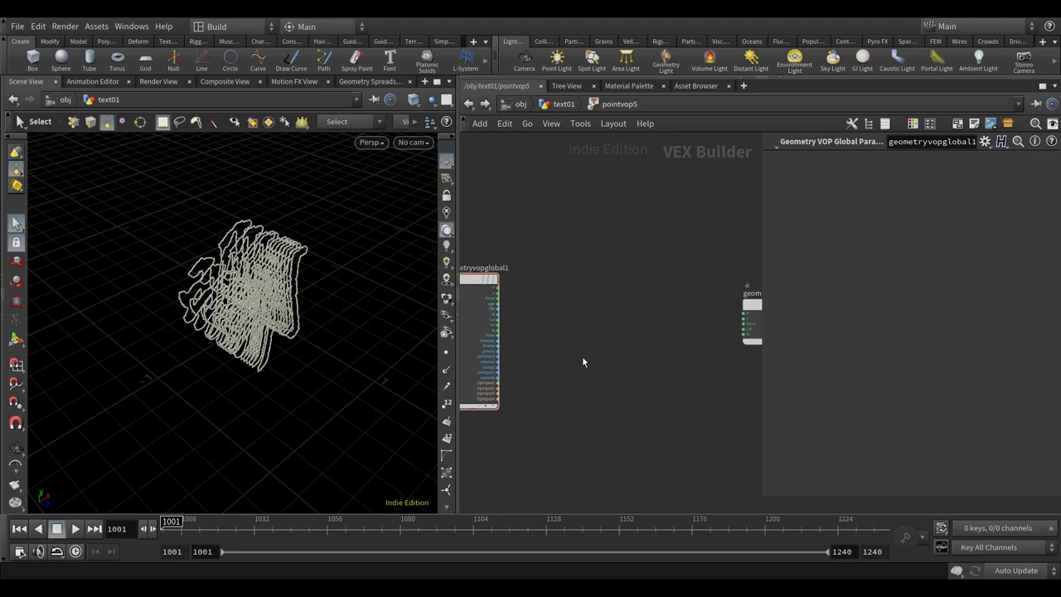
- Add a Get Attribute node beside the global parameters node in the VEX network
scroll(569, 371, up, 2)
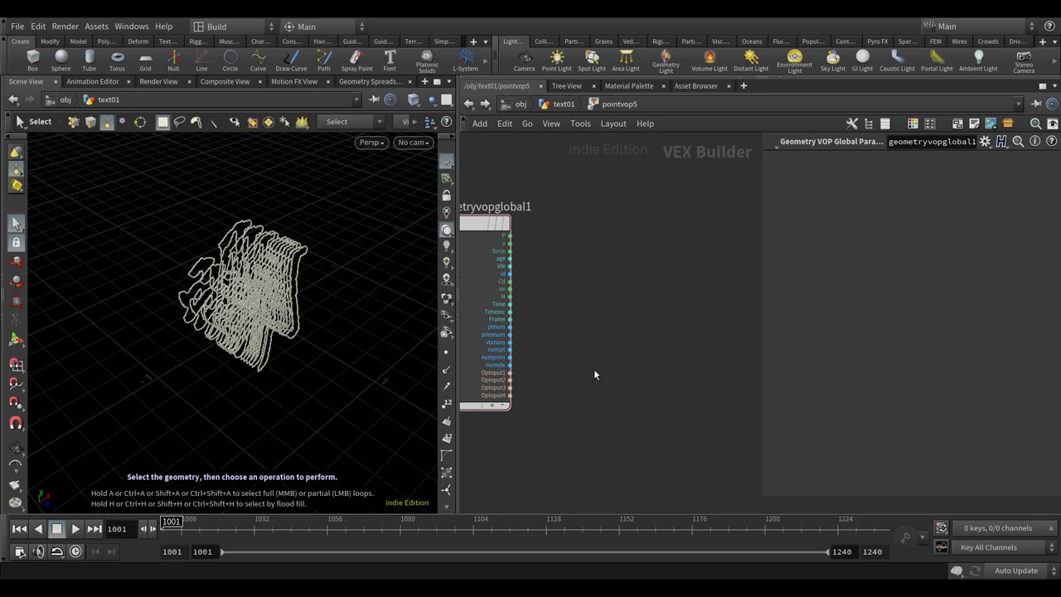
key(Tab)
text(geta)
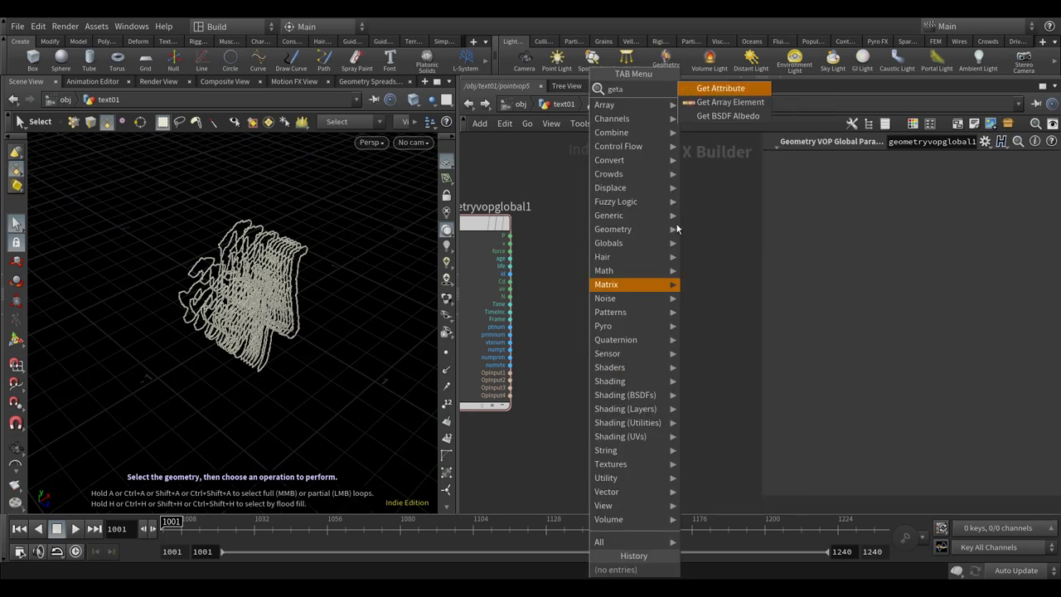
click(720, 88)
click(655, 346)
scroll(564, 389, up, 1)
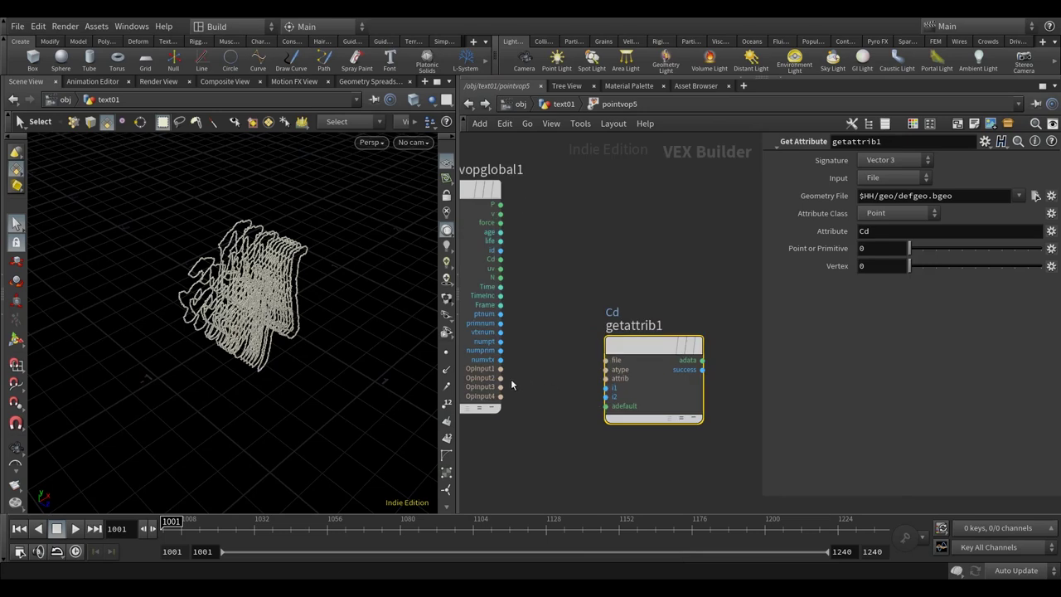
- Wire OpInput1 into getattrib1's file input and ptnum into its i1 input, and shift the node slightly lower
click(501, 368)
click(606, 360)
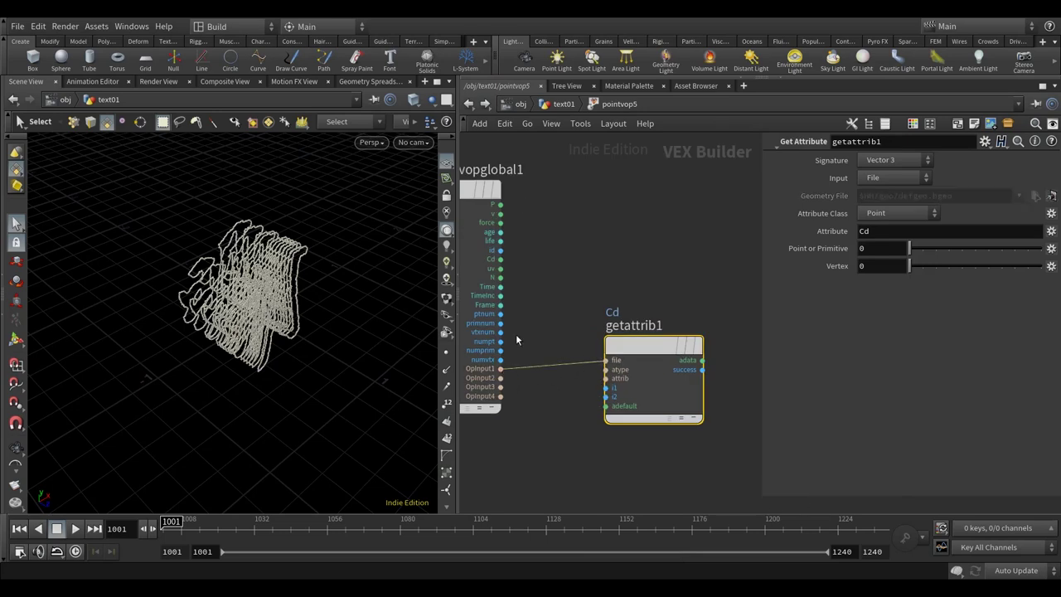
click(501, 313)
click(605, 387)
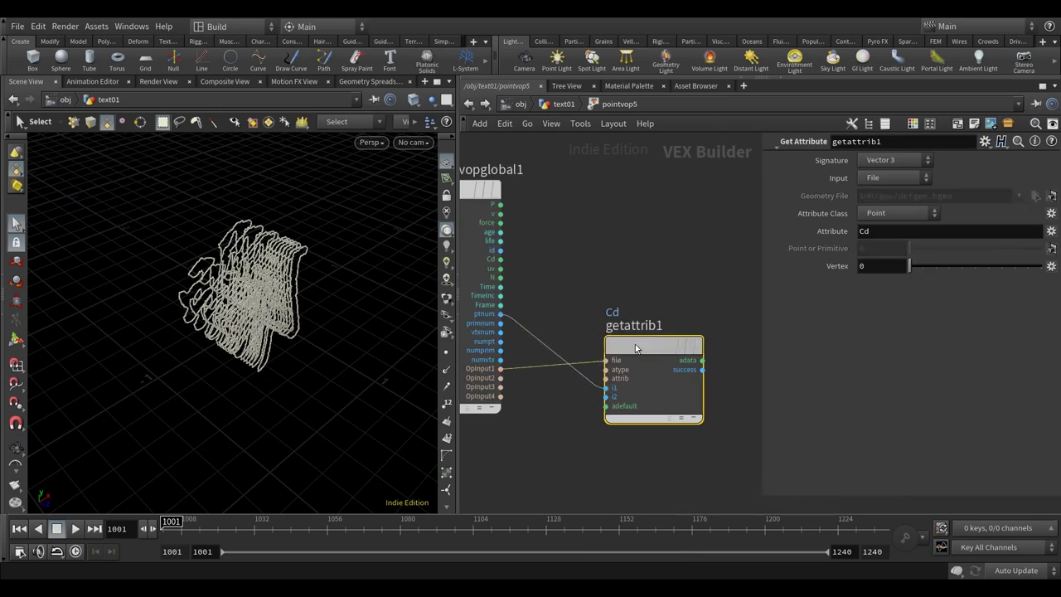
drag(638, 346, 618, 369)
- Set getattrib1's signature to Float and its attribute name to ramp
click(901, 162)
click(891, 184)
click(879, 231)
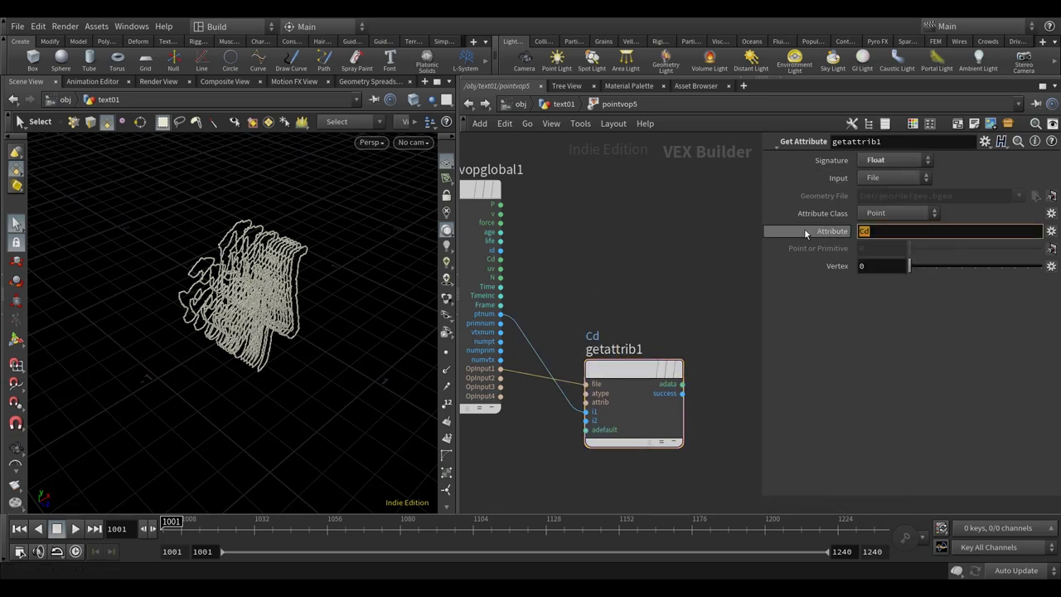
text(age)
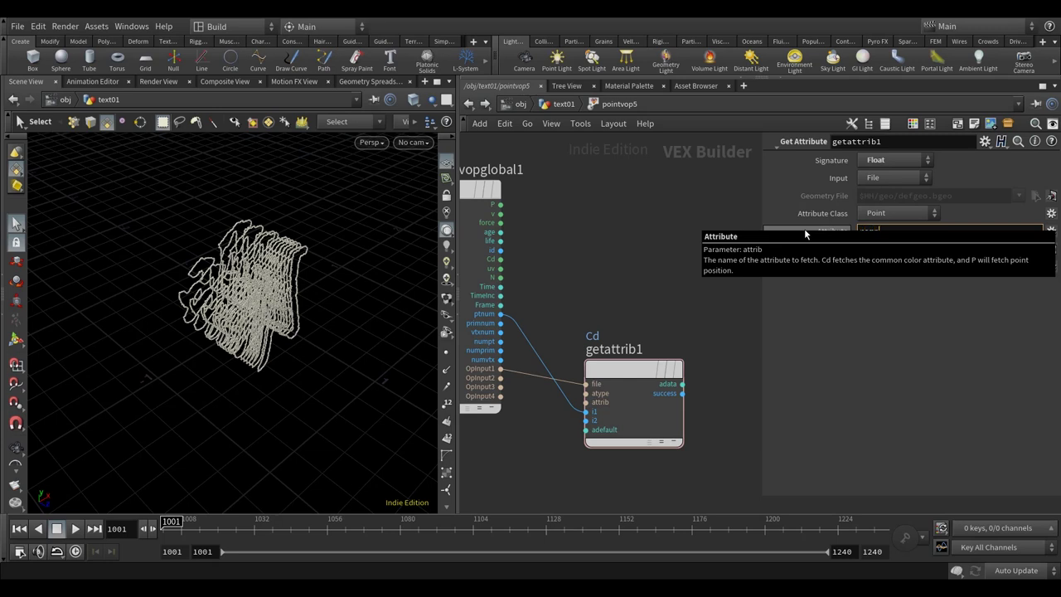
- Add a Ramp Parameter node between getattrib1 and the output node
scroll(663, 253, down, 3)
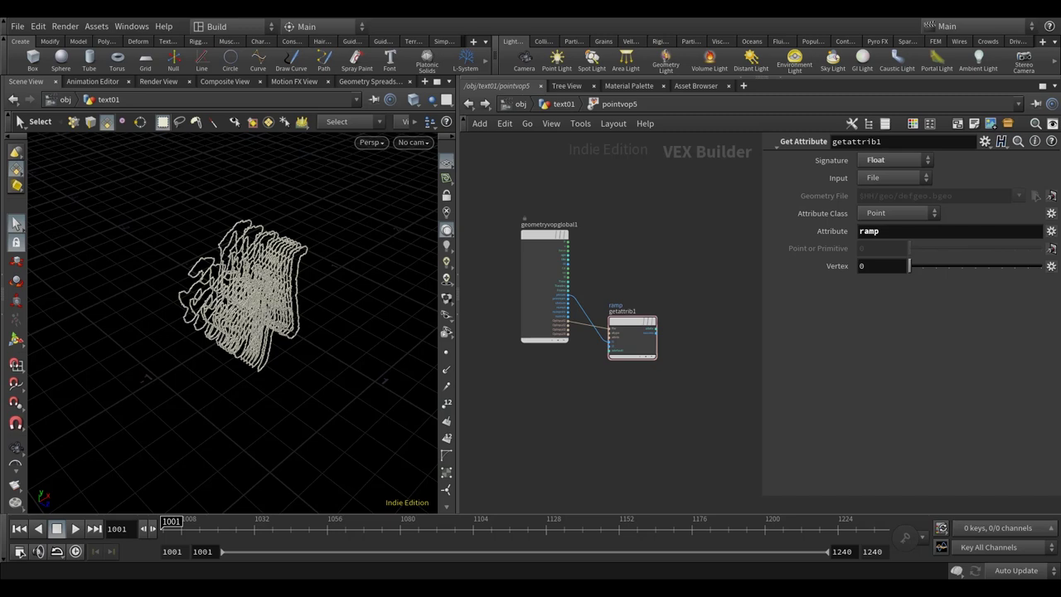
middle_drag(709, 344, 647, 357)
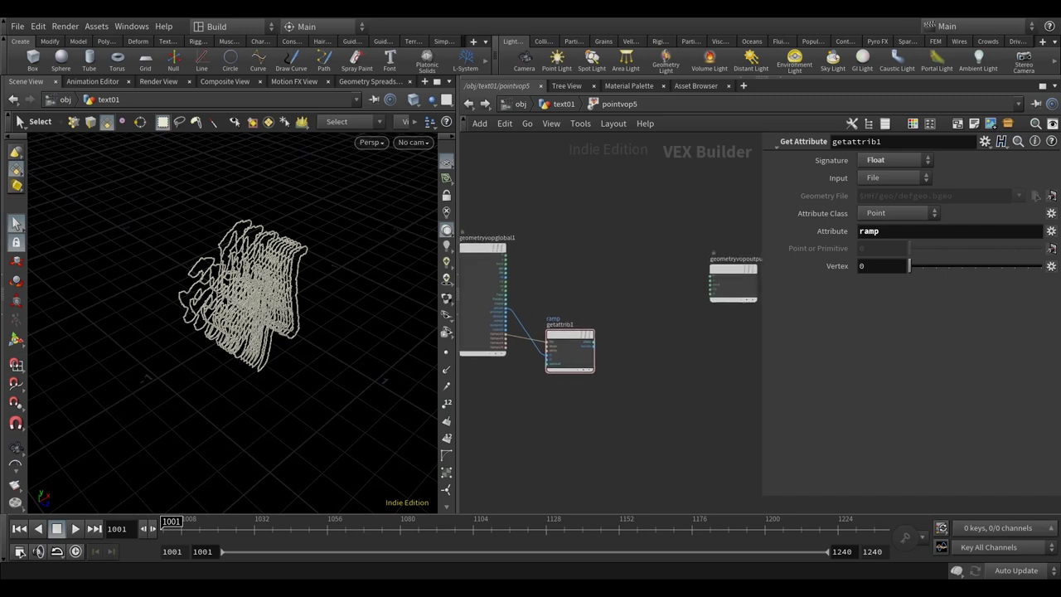
key(Tab)
text(ramp)
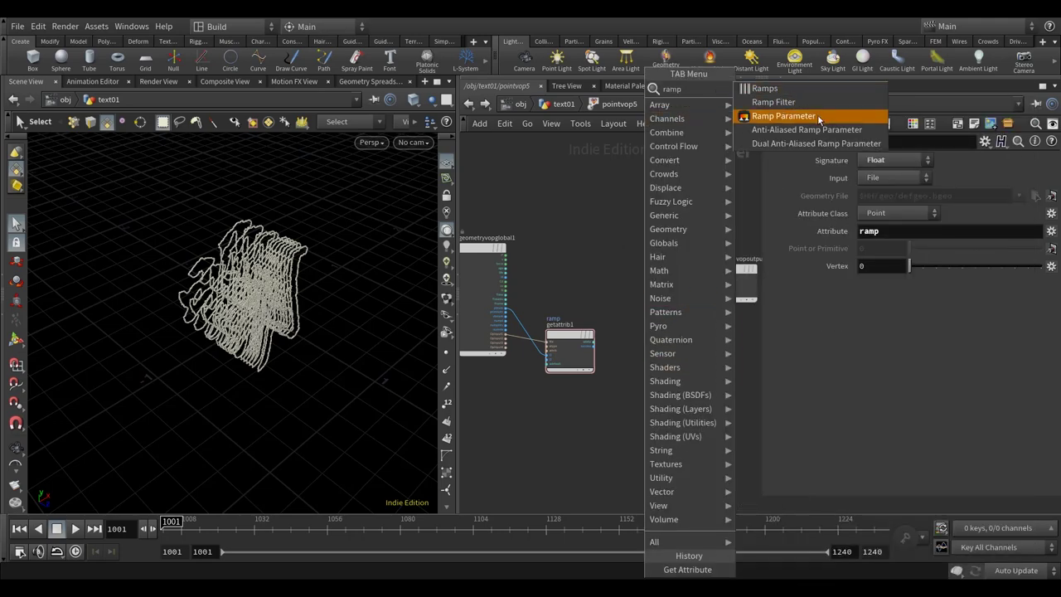
click(783, 116)
click(688, 388)
scroll(626, 356, up, 3)
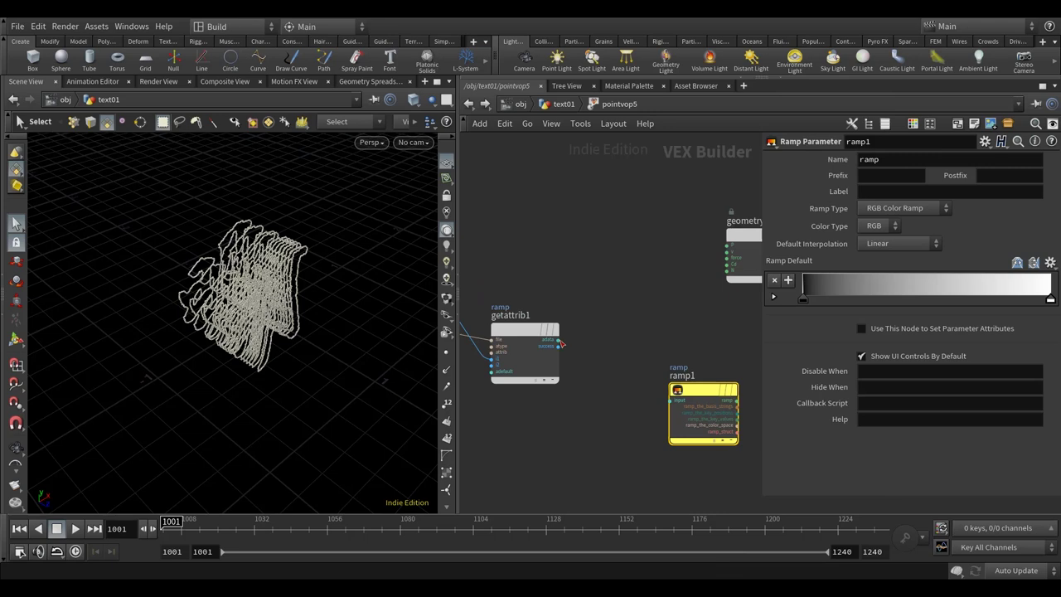
- Connect getattrib1's adata output to ramp1's input, align both nodes and move the output node further away
click(558, 340)
click(672, 400)
drag(523, 331, 523, 392)
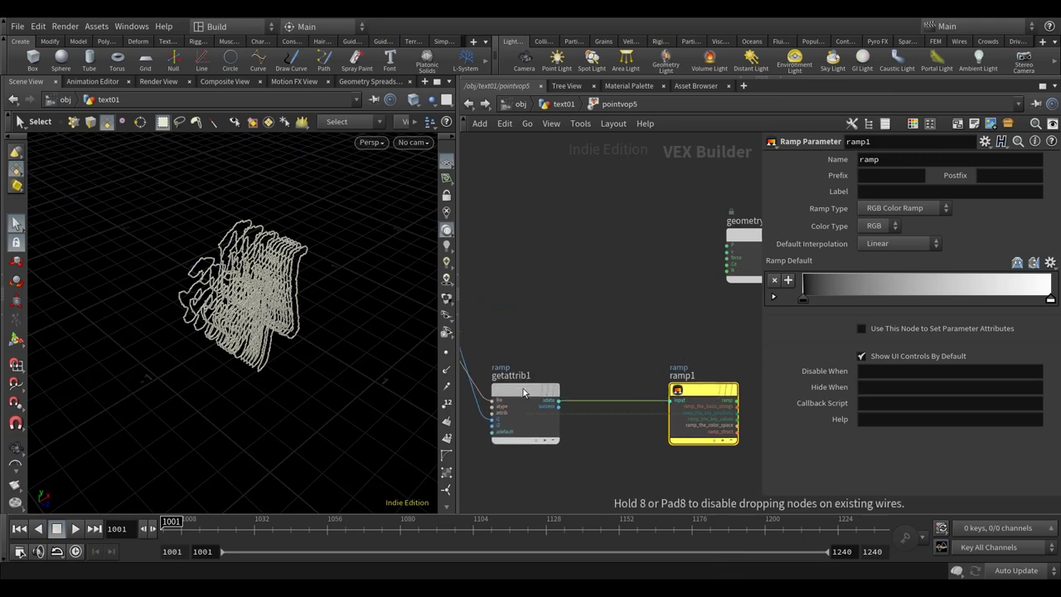
scroll(689, 339, down, 4)
drag(640, 321, 693, 316)
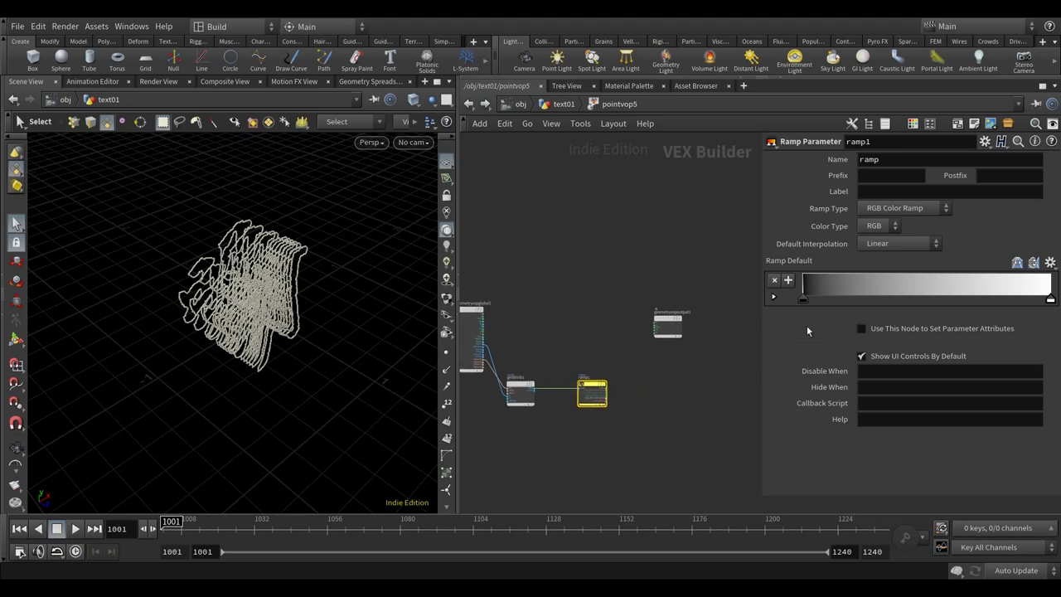
- Name the ramp parameter cd_ramp and label it Cd Ramp
click(902, 159)
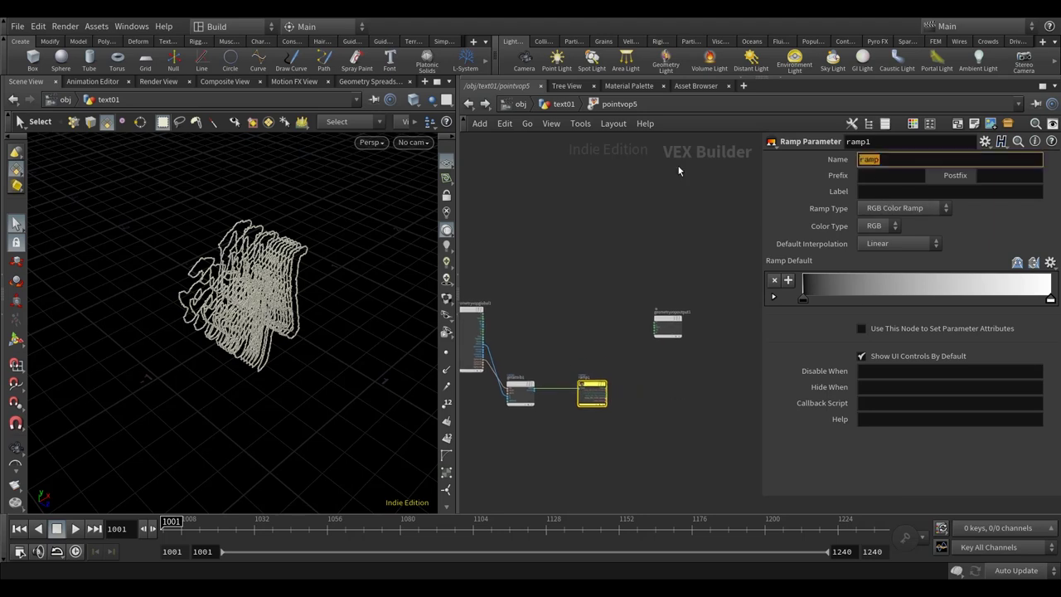
text(cd_ramp)
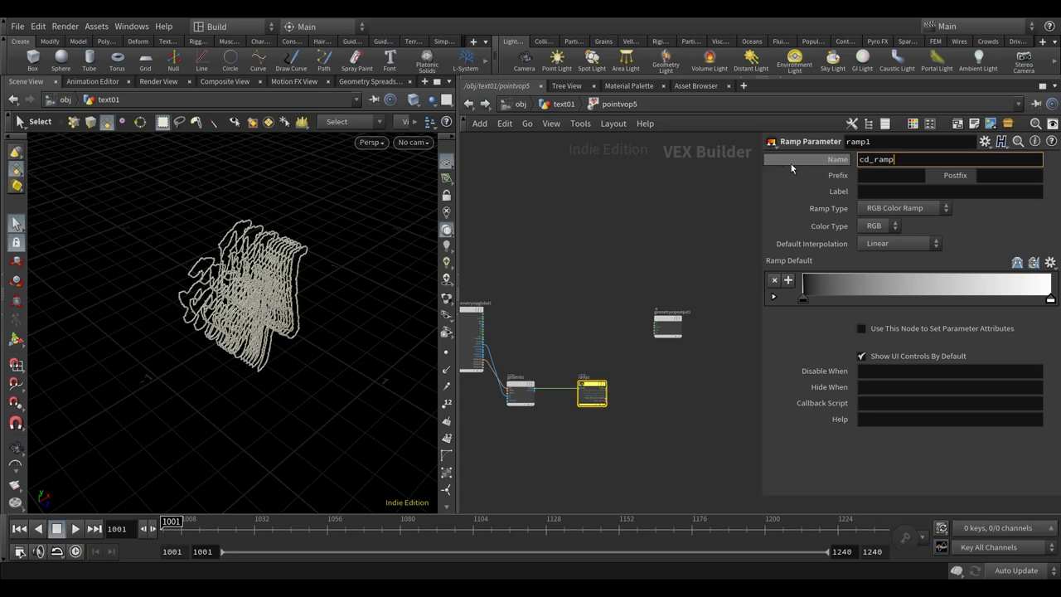
click(876, 191)
text(cd Ramp)
key(Return)
- Wire ramp1's color output into the Cd input of geometryvopoutput1
scroll(616, 384, up, 3)
click(623, 378)
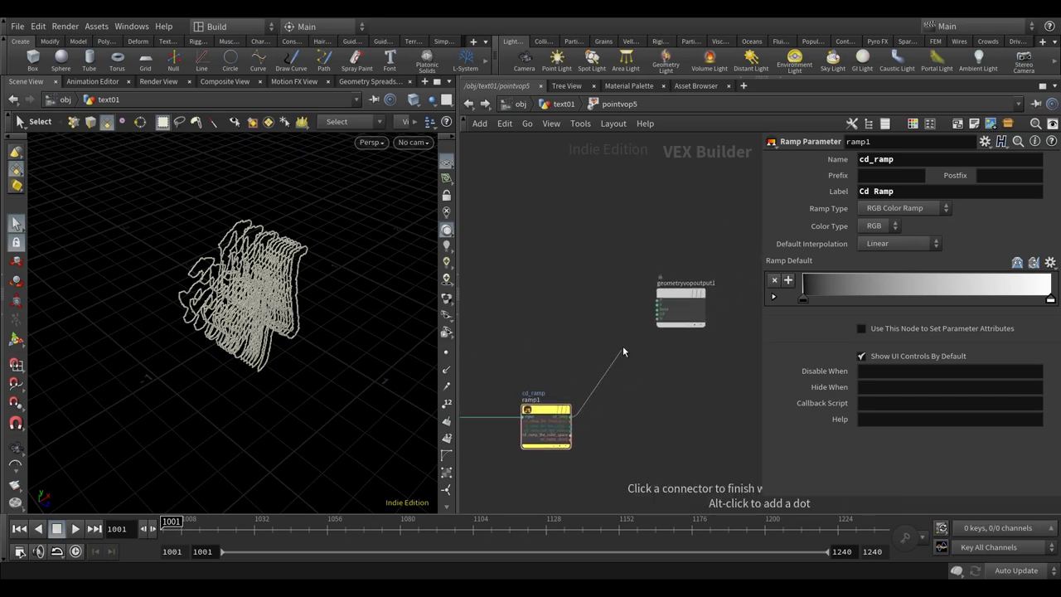
scroll(659, 298, up, 2)
click(709, 276)
scroll(568, 281, down, 2)
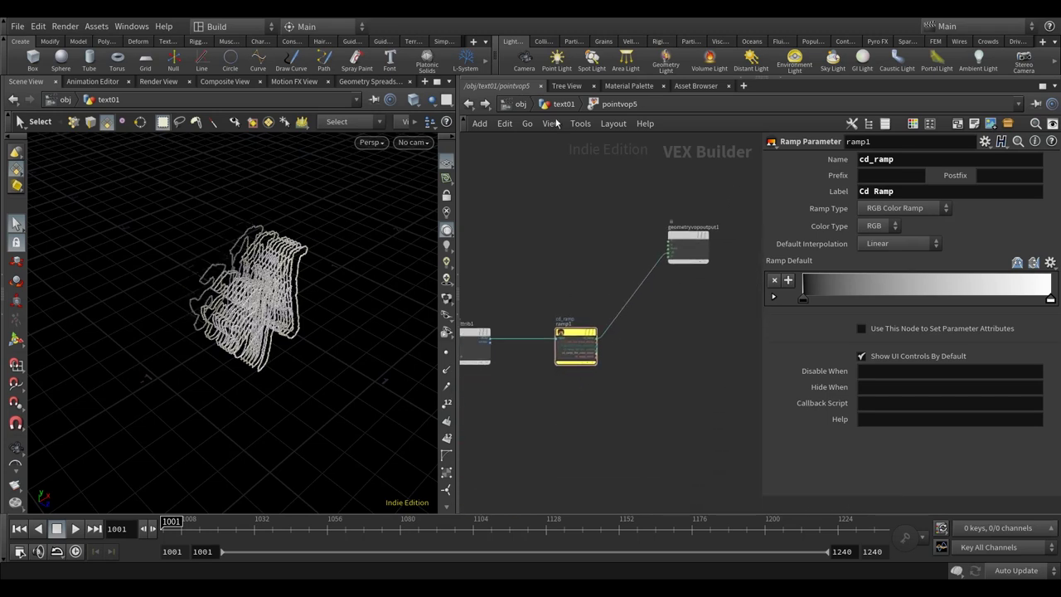
- Return to the text01 network and set both Cd Ramp points on pointvop5 to Catmull-Rom interpolation
click(557, 104)
scroll(911, 377, down, 2)
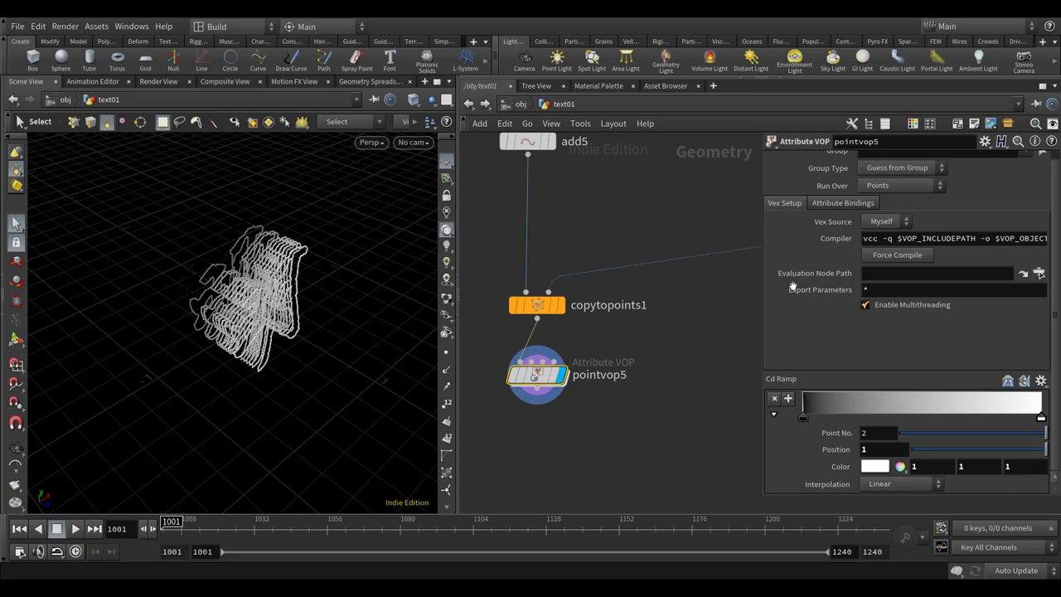
click(803, 418)
click(1041, 418)
click(913, 484)
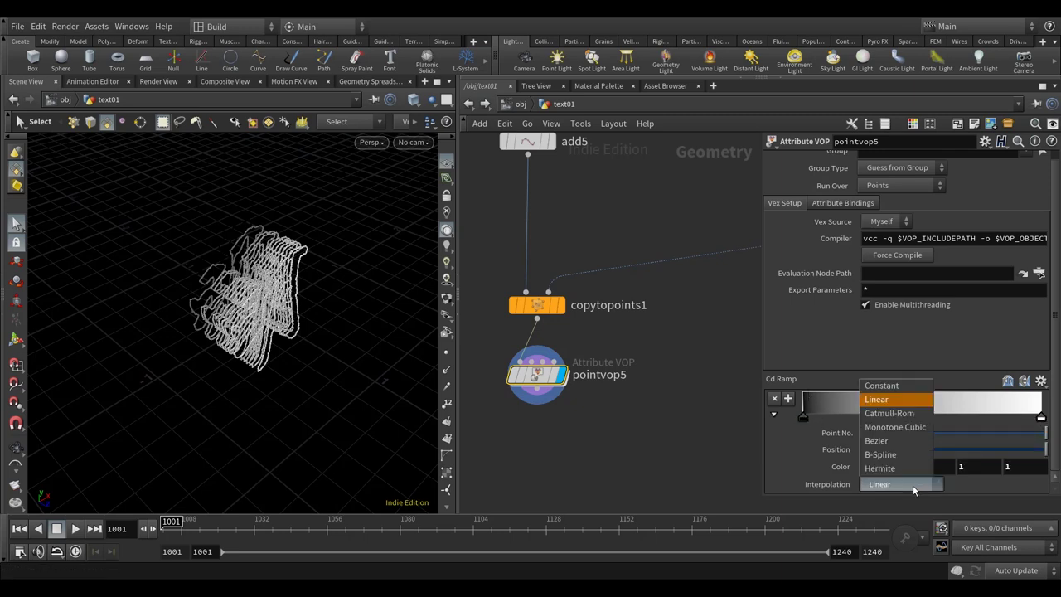
click(904, 415)
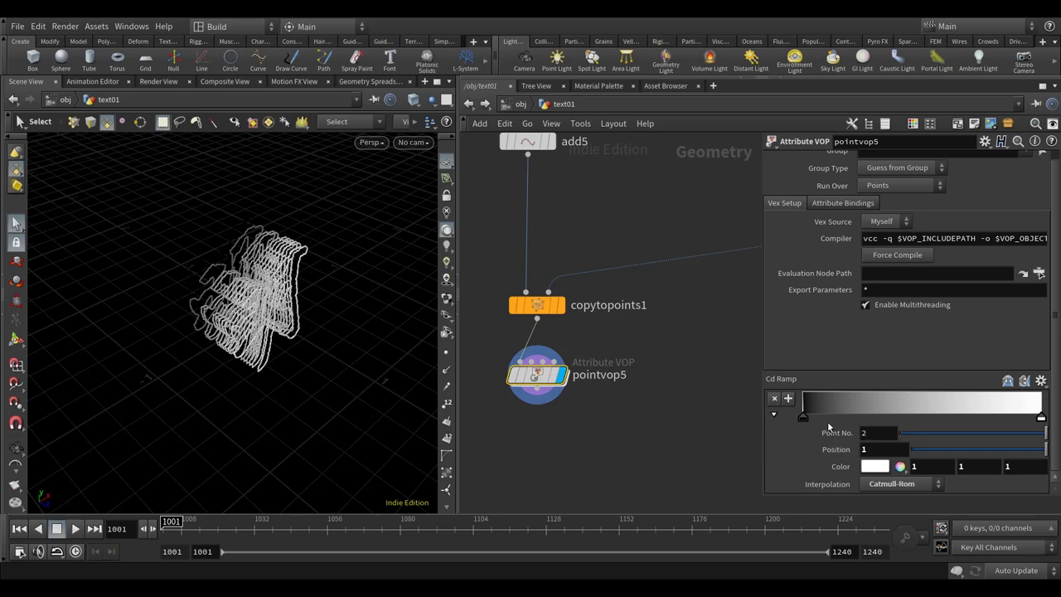
click(802, 418)
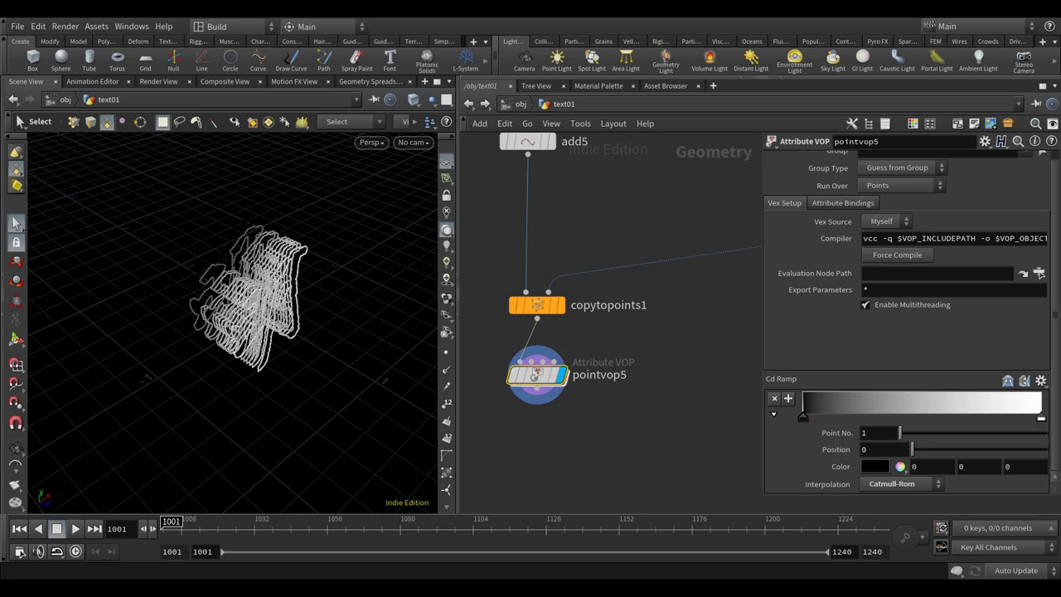
- Add a middle point to the Cd Ramp at position about 0.74
double_click(1041, 418)
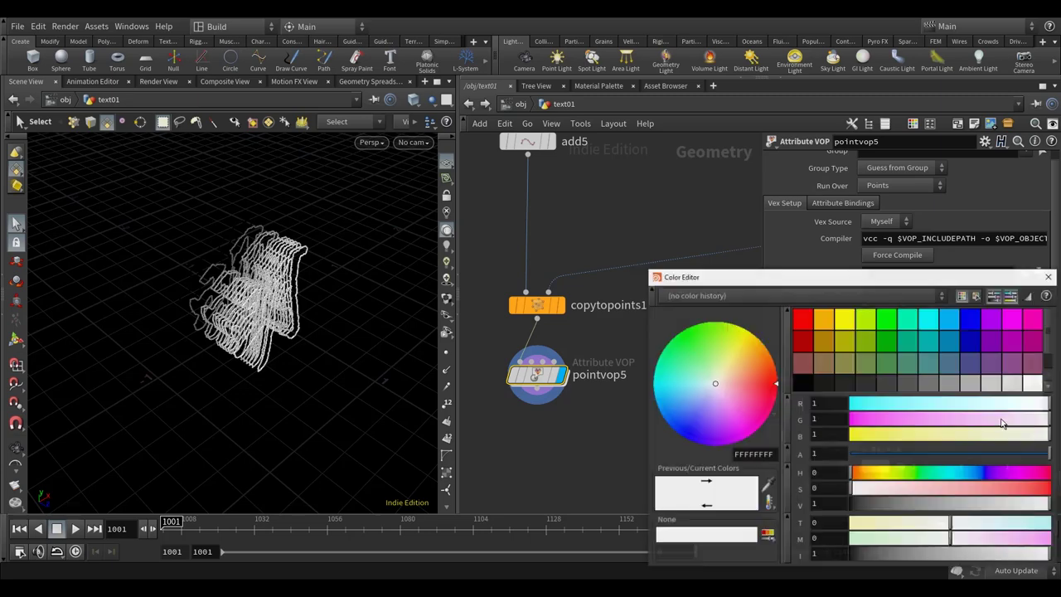
click(1051, 277)
click(986, 415)
click(1035, 417)
drag(1034, 417, 980, 418)
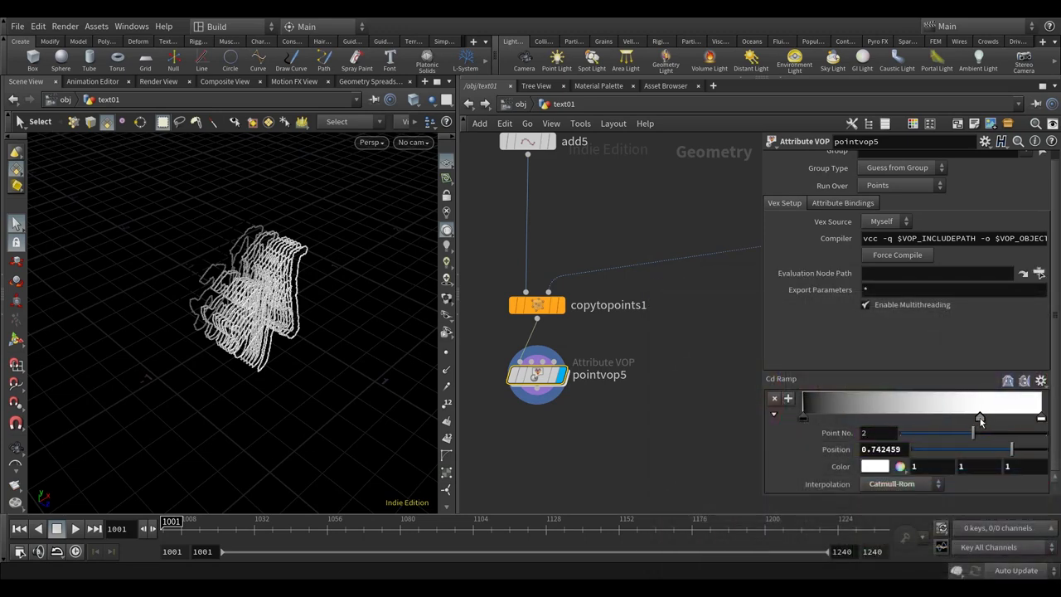
- Pick a light blue palette color for the middle point of the Cd Ramp
click(924, 469)
click(875, 467)
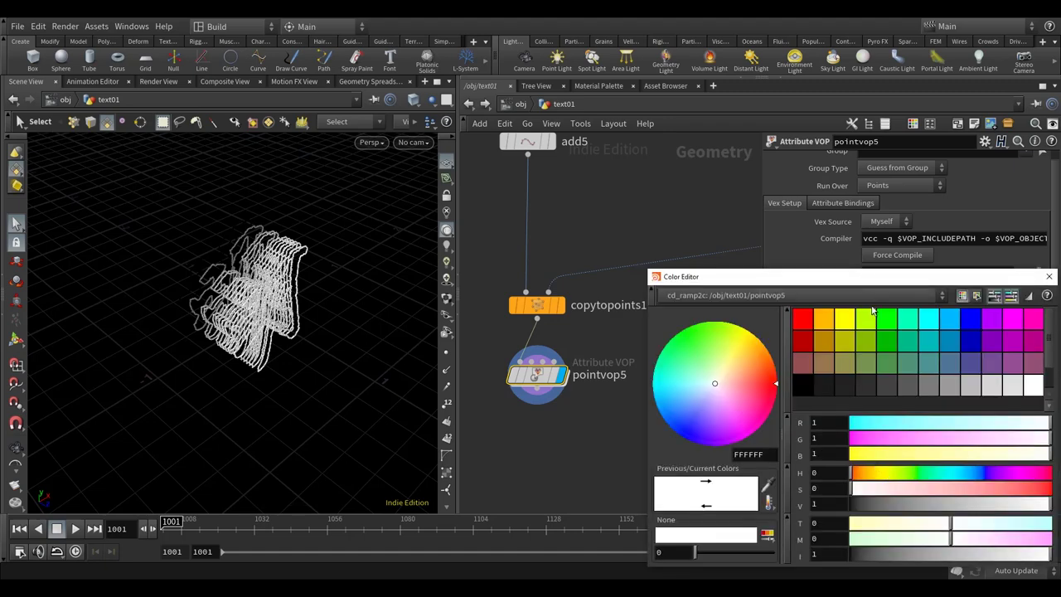
click(928, 318)
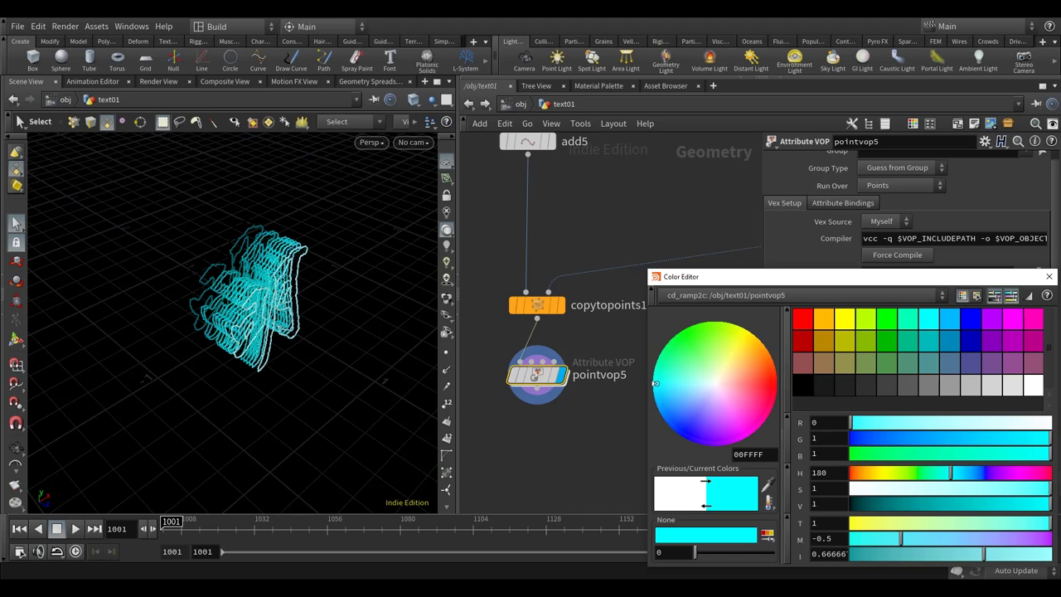
click(950, 318)
click(1049, 276)
- Set the middle ramp point's color values to 0.45, 1.03 and 2
click(937, 466)
text(.45)
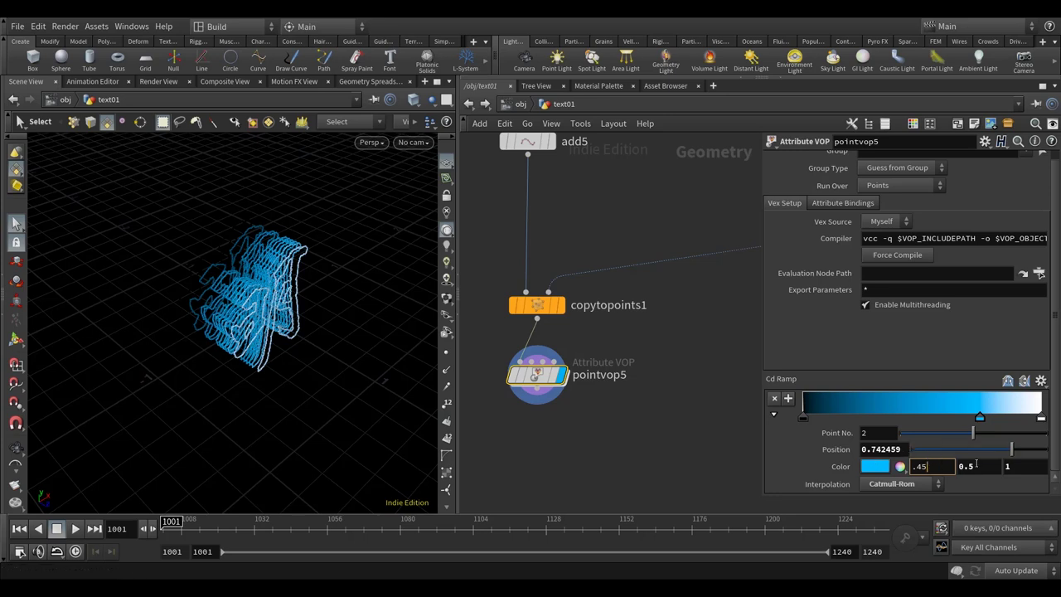
click(967, 466)
text(1.03)
key(Return)
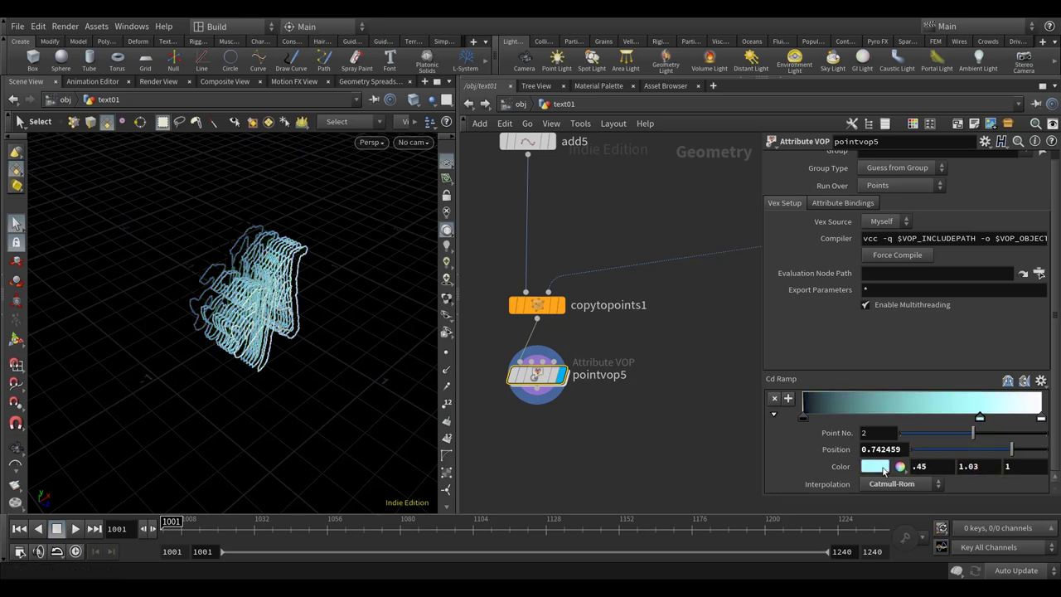
double_click(1028, 466)
text(2)
key(Return)
- Examine the colored text copies from several angles and check the middle ramp point's color values
key(Escape)
drag(303, 340, 353, 328)
key(s)
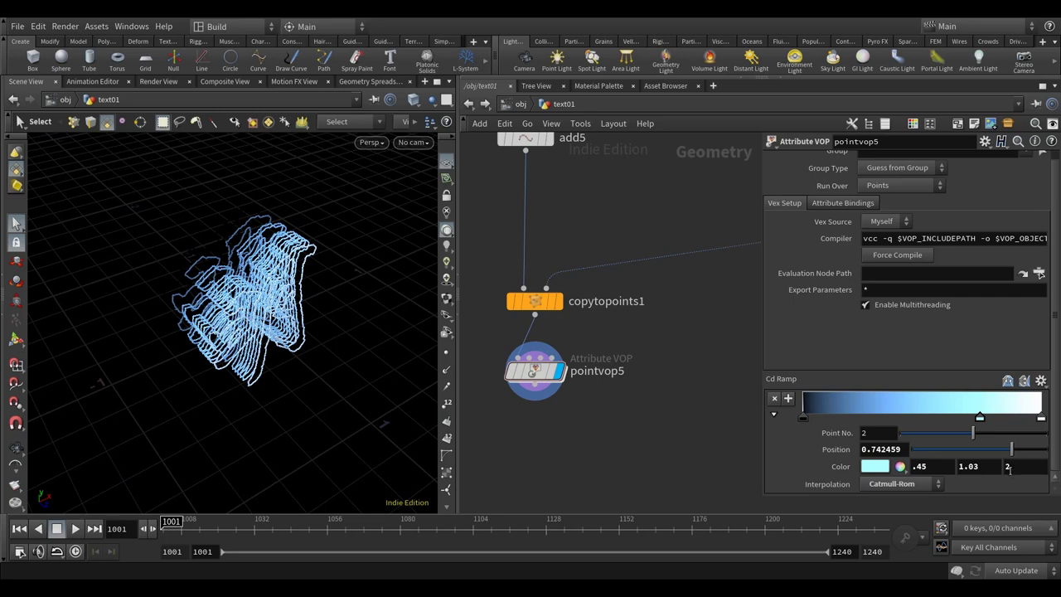
drag(759, 370, 750, 369)
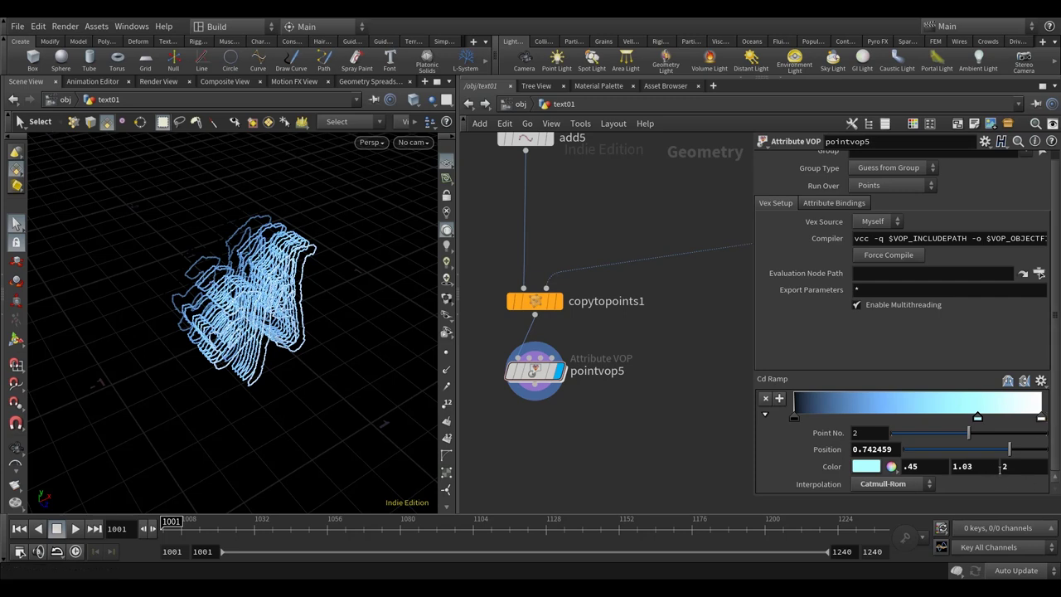
click(867, 468)
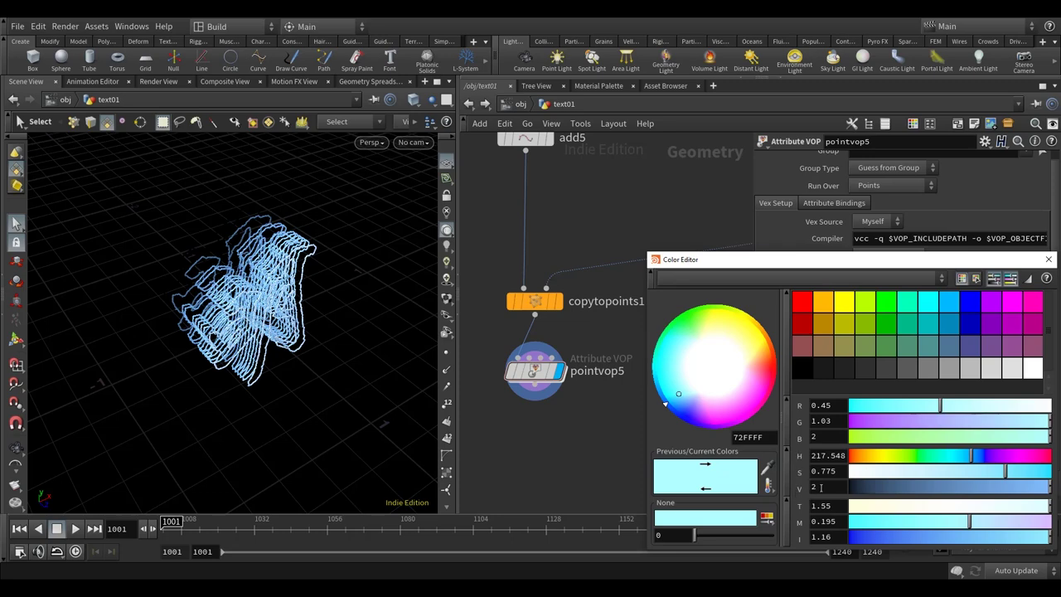
click(1050, 262)
key(Escape)
drag(339, 355, 314, 338)
key(s)
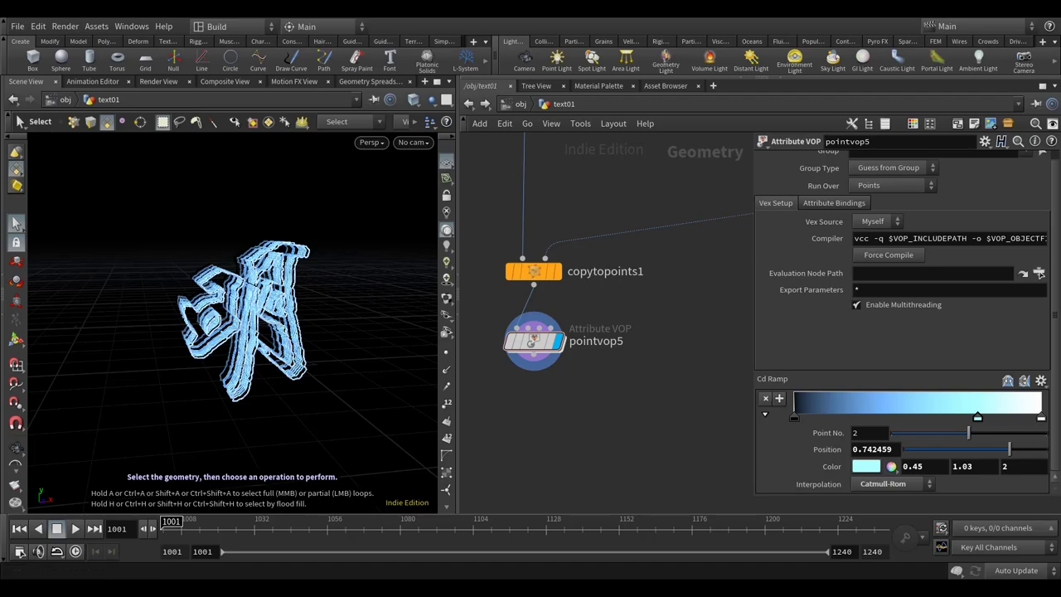
key(Escape)
drag(320, 419, 467, 349)
key(s)
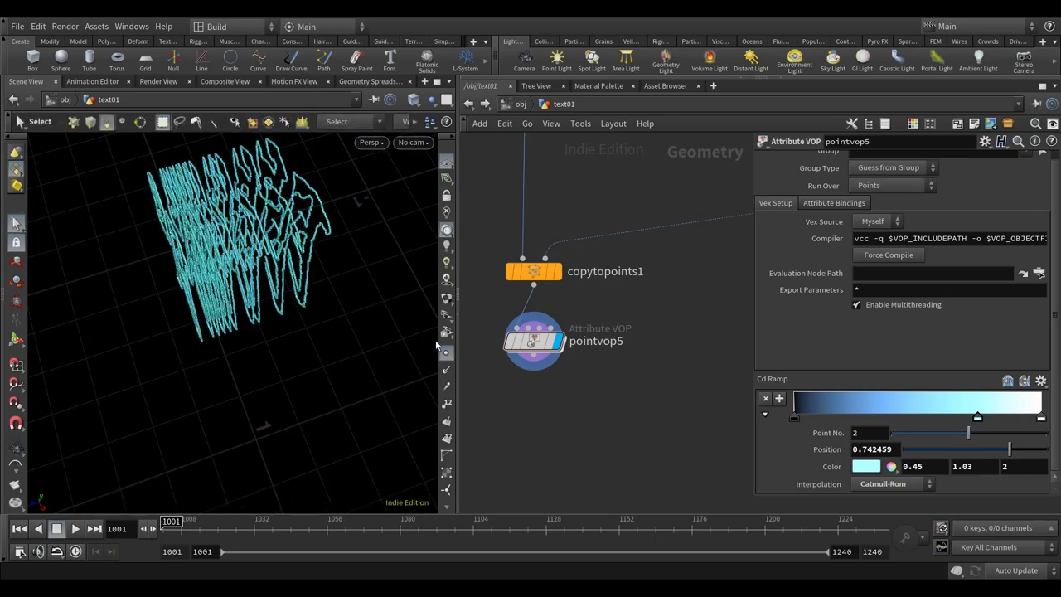
key(Escape)
drag(323, 339, 372, 320)
key(s)
key(Escape)
key(s)
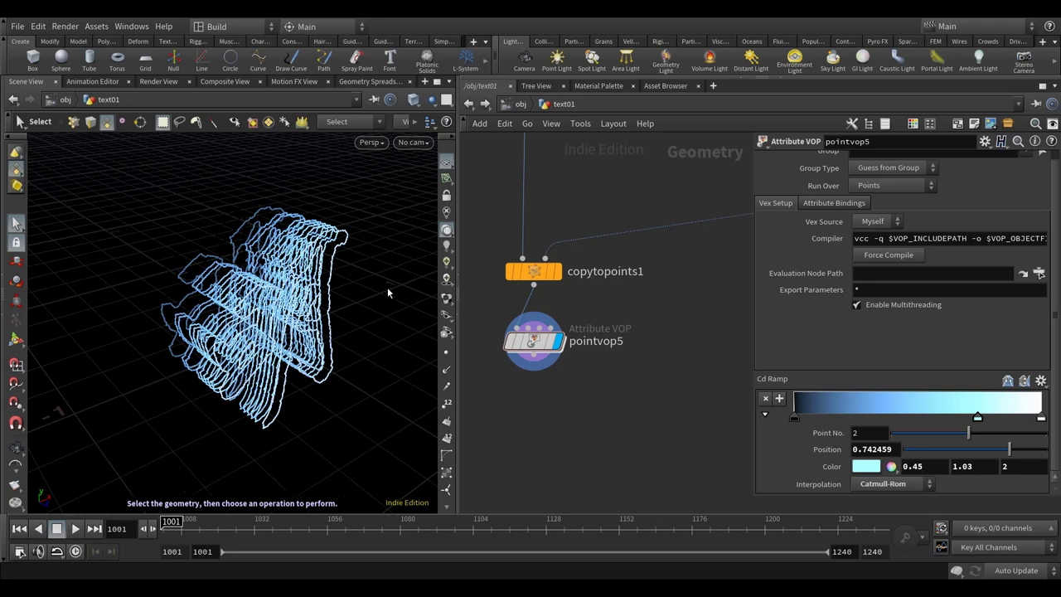
- Reopen pointvop5's internal VEX network and frame all of its nodes
double_click(533, 344)
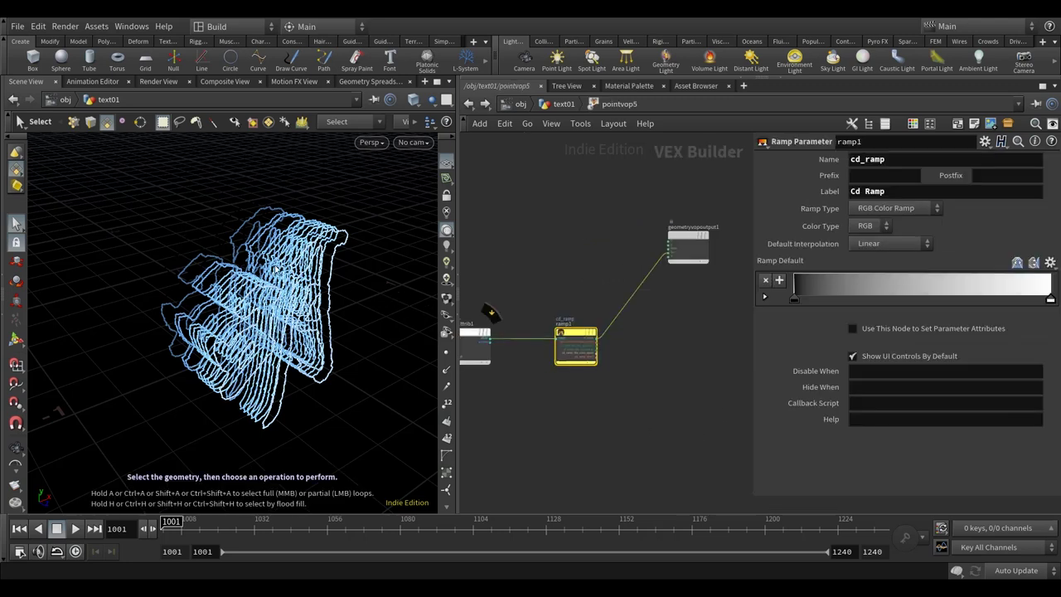
key(h)
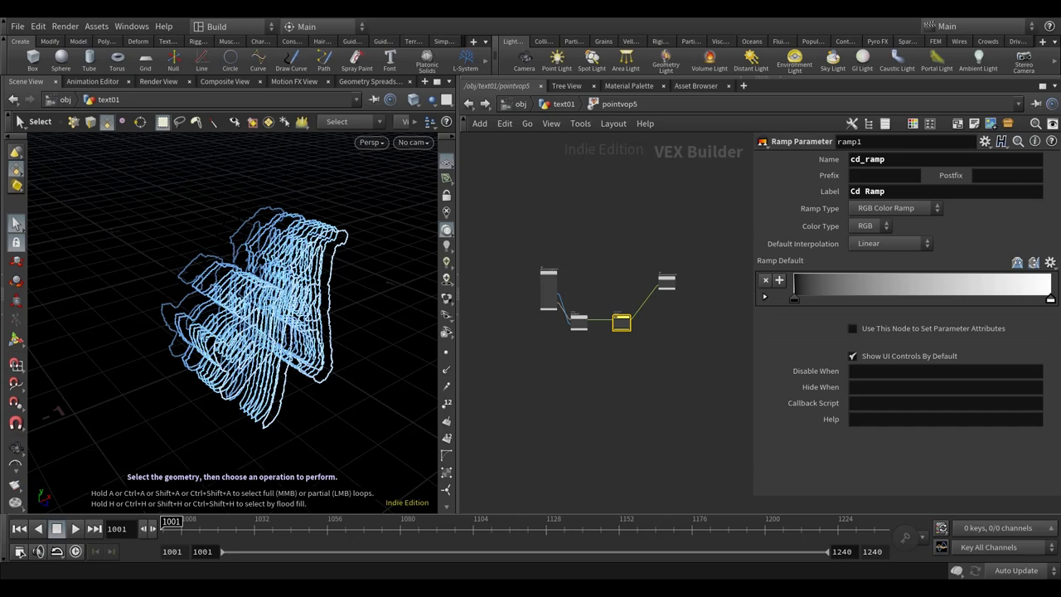
- Add an Anti-Aliased Flow Noise node to pointvop5's network and wire the global P output into its pos input
scroll(594, 286, up, 5)
key(Tab)
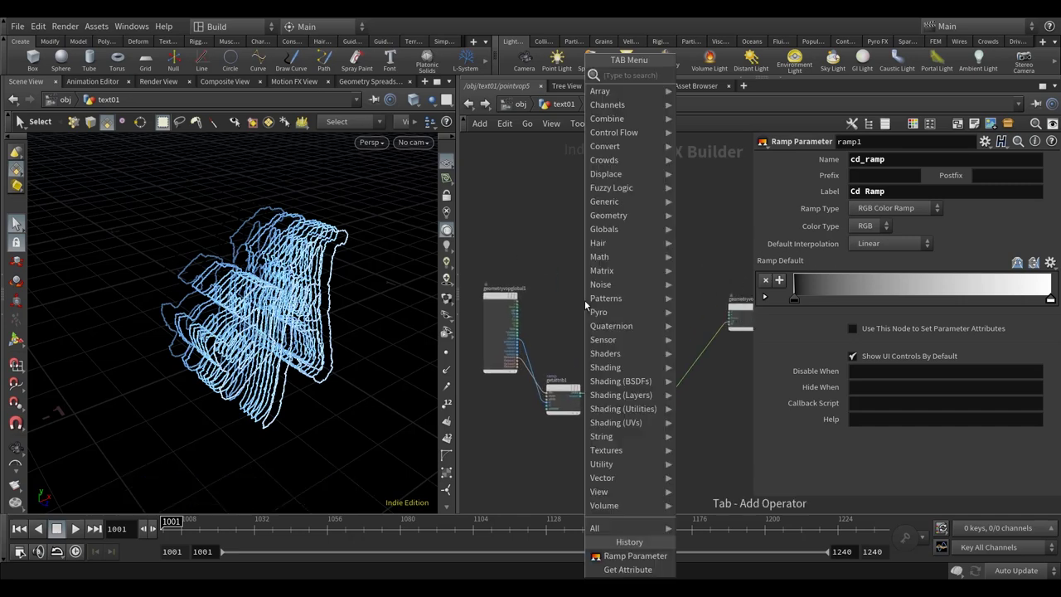
text(aa)
click(735, 115)
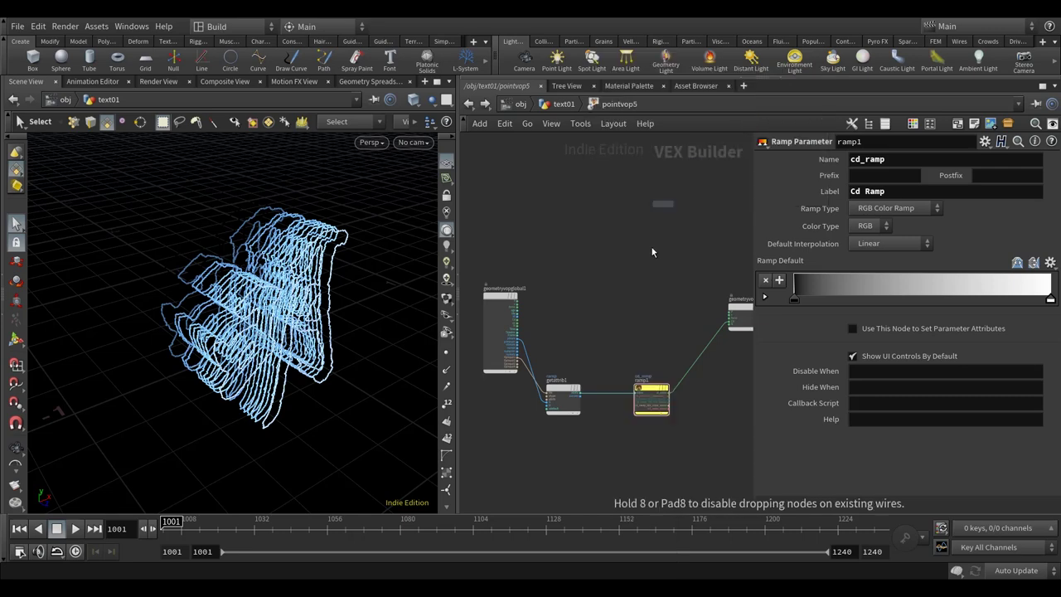
click(585, 292)
scroll(543, 309, up, 4)
click(478, 297)
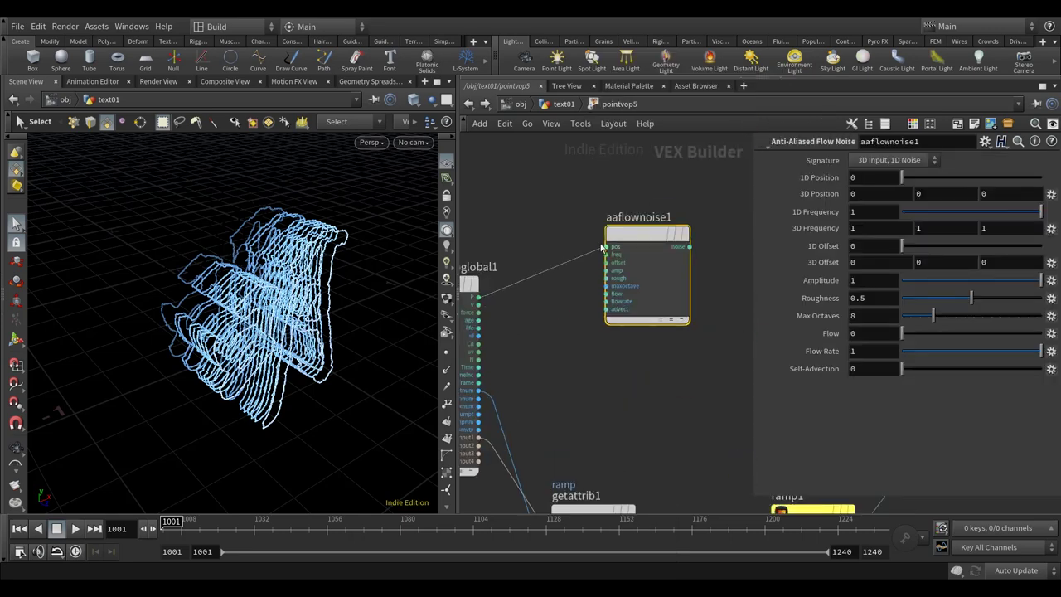
click(640, 251)
- Promote the flow noise's freq, offset, amp and rough inputs to parameters
scroll(641, 252, up, 3)
right_click(615, 268)
click(659, 275)
right_click(623, 282)
click(659, 292)
right_click(623, 295)
click(659, 303)
click(630, 308)
right_click(624, 309)
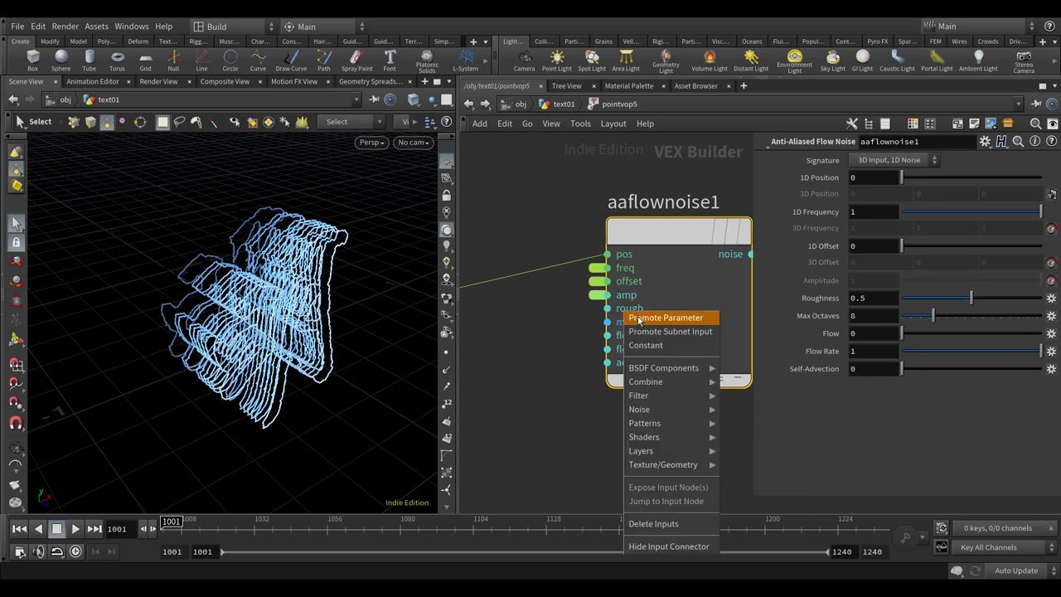
click(659, 317)
- Add a Fit Range node fed by the flow noise output and set its Source Min to -1
scroll(621, 393, down, 3)
middle_drag(621, 393, 529, 409)
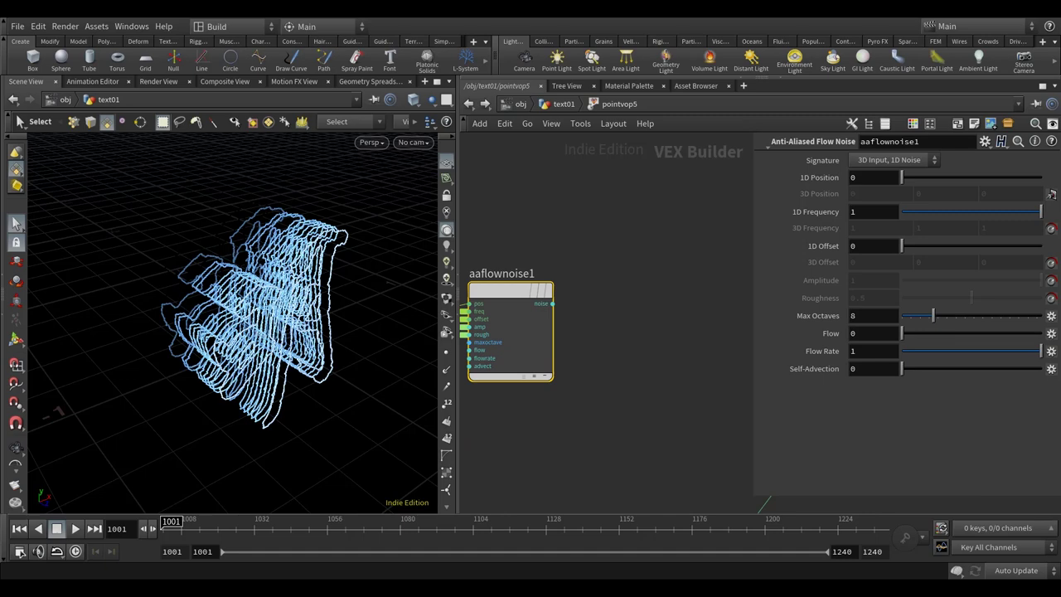
key(Tab)
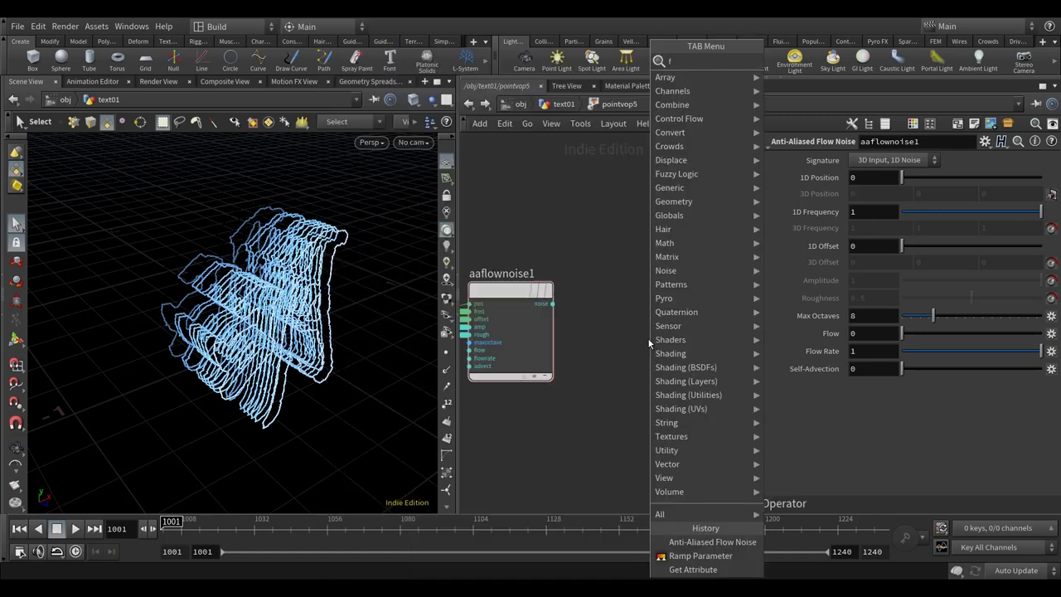
text(fit)
click(826, 64)
click(634, 290)
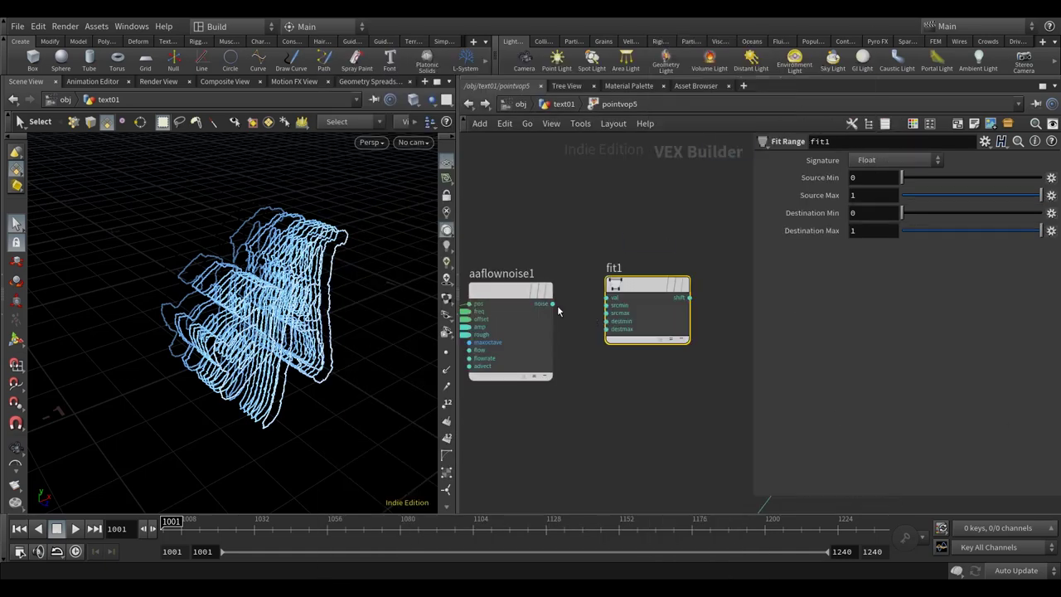
middle_drag(628, 285, 573, 287)
mouse_move(573, 287)
drag(572, 288, 586, 293)
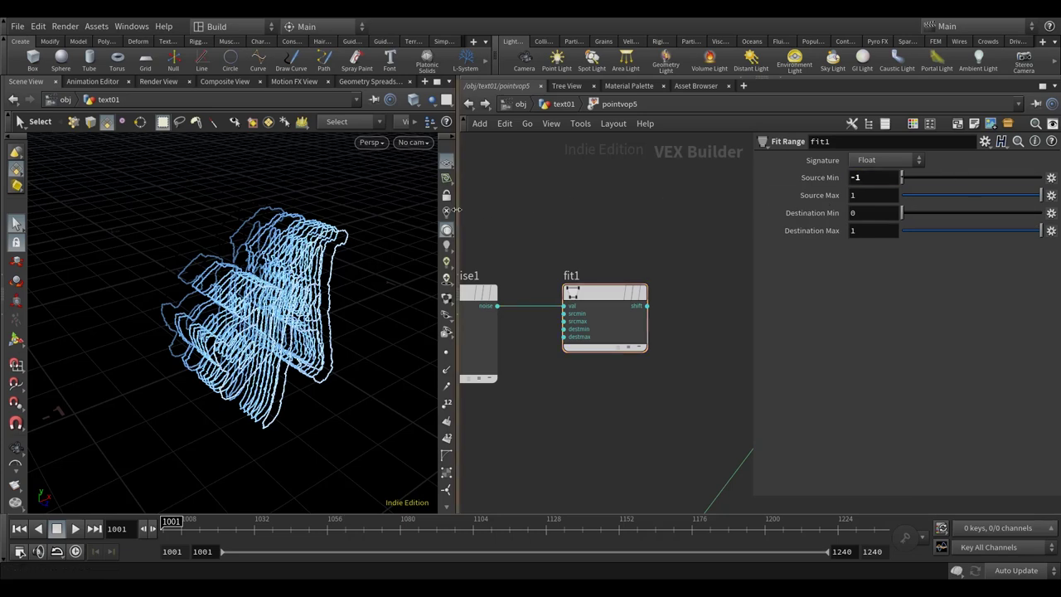
- Enlarge the network view, move the geometry output node clear, and wire fit1's shift output into its Cd input
drag(456, 214, 374, 214)
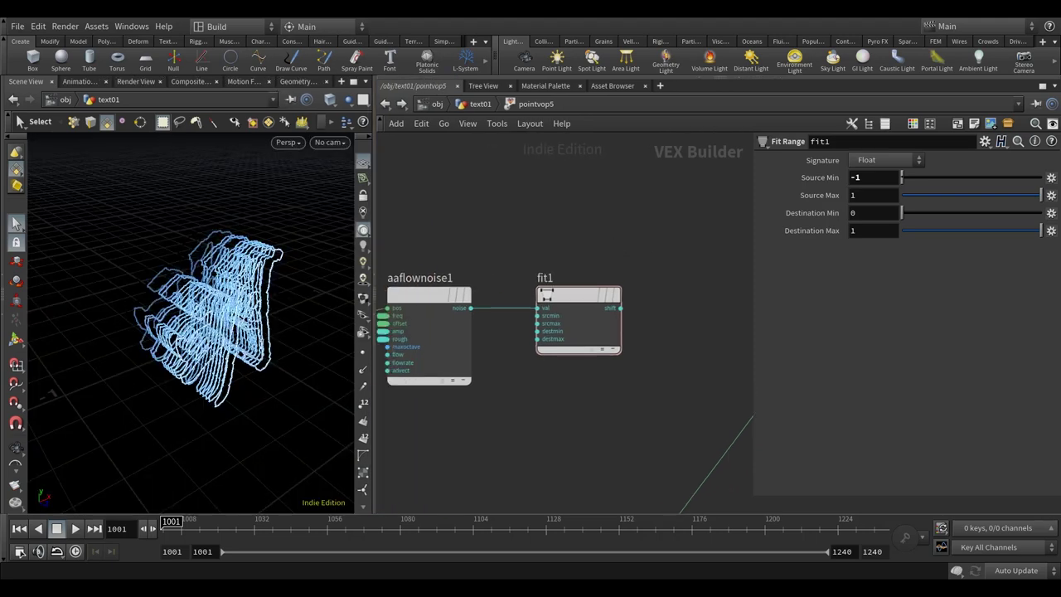
key(h)
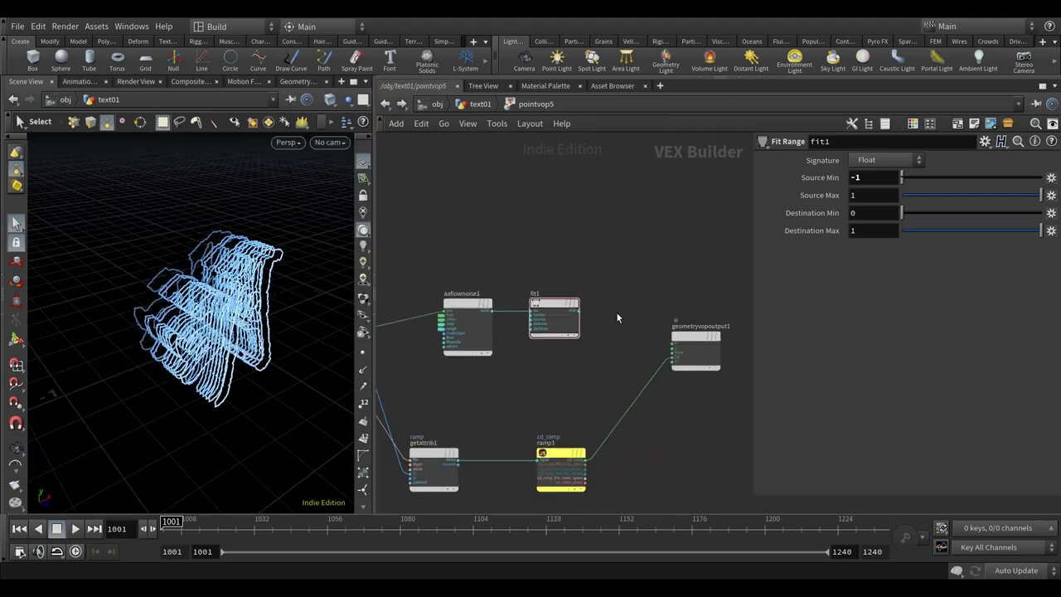
drag(684, 340, 711, 415)
middle_drag(674, 354, 616, 361)
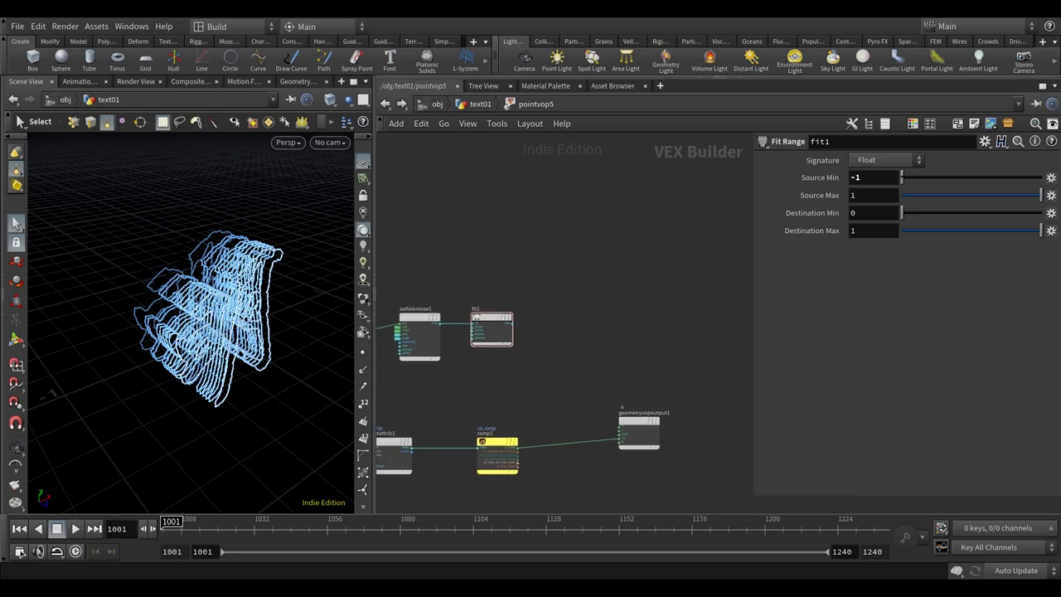
drag(497, 345, 509, 345)
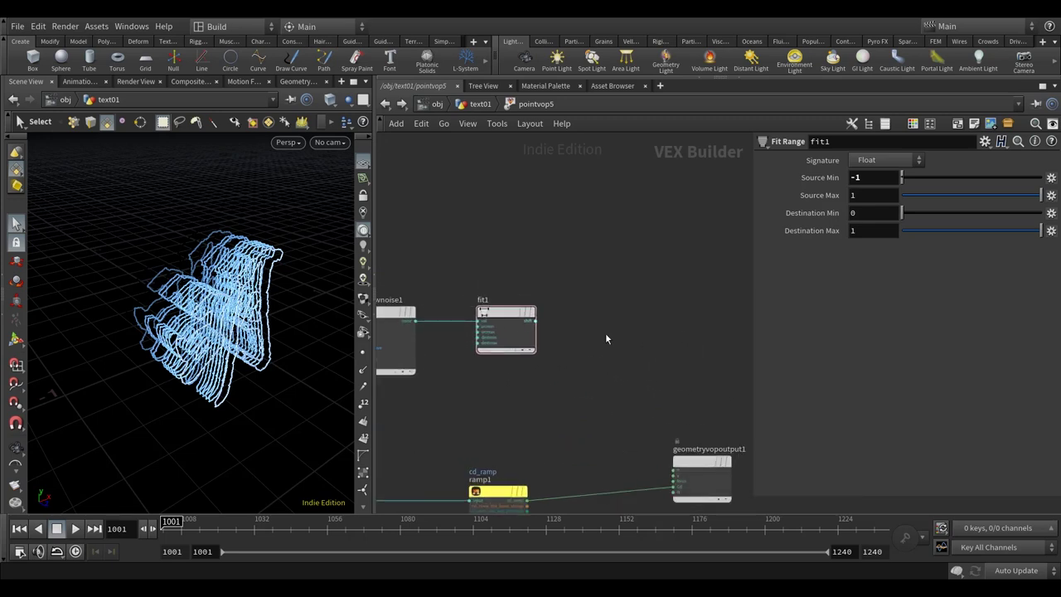
scroll(670, 313, up, 3)
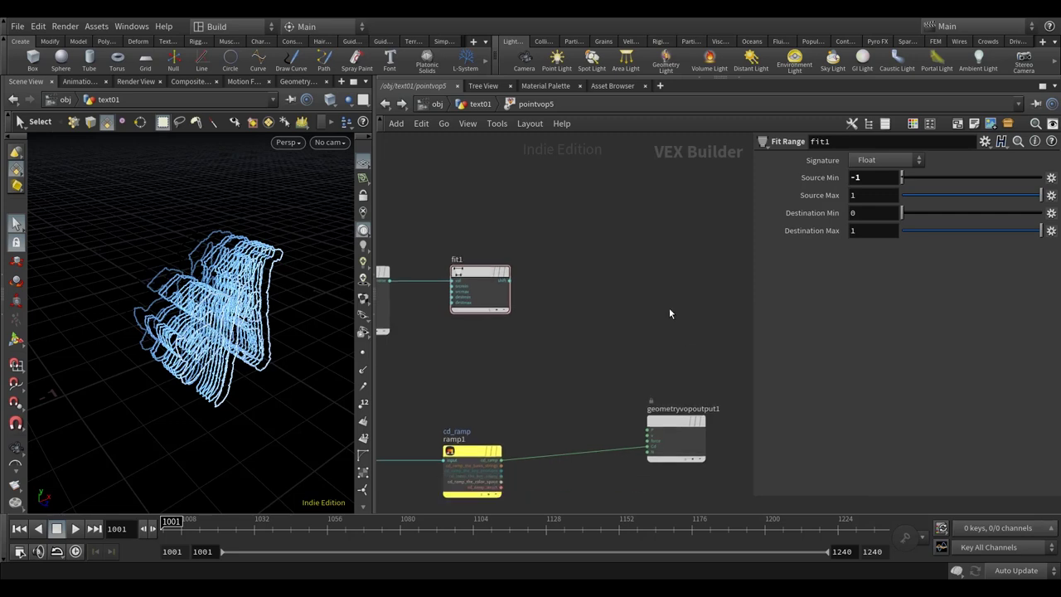
click(509, 280)
click(653, 450)
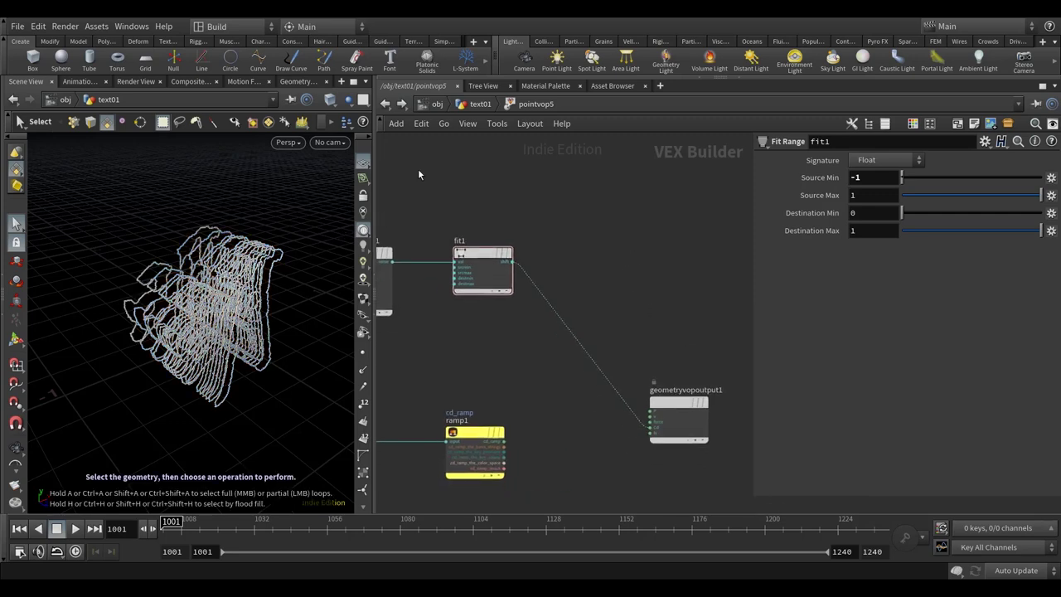
- On pointvop5, link the second and third noise Frequency components to the first with ch("freq1") references
click(467, 105)
scroll(846, 361, down, 2)
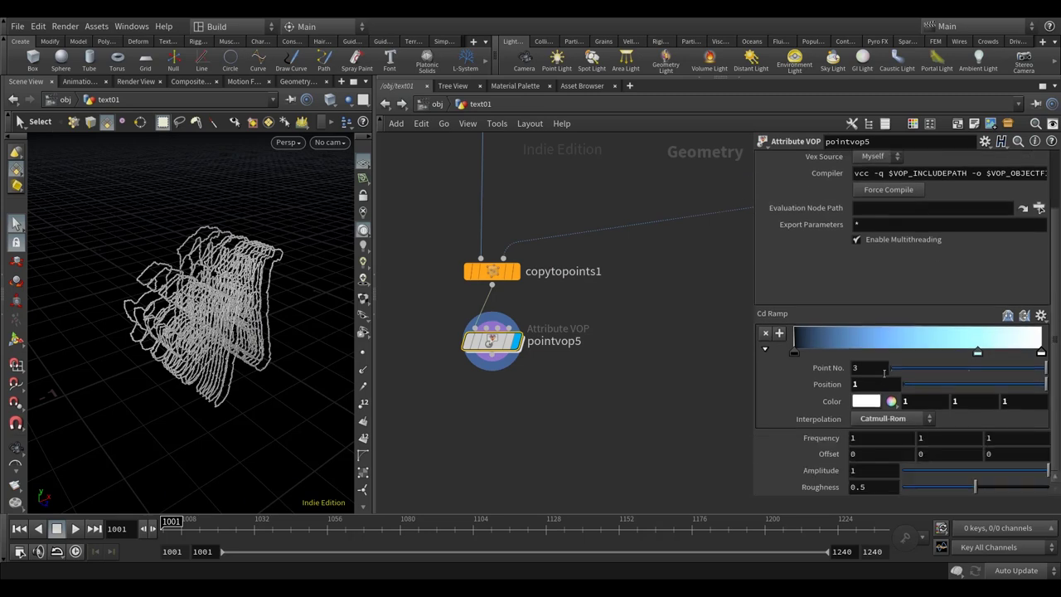
right_click(873, 446)
click(757, 386)
click(938, 438)
right_click(939, 439)
click(829, 432)
click(996, 438)
key(ctrl+v)
key(Return)
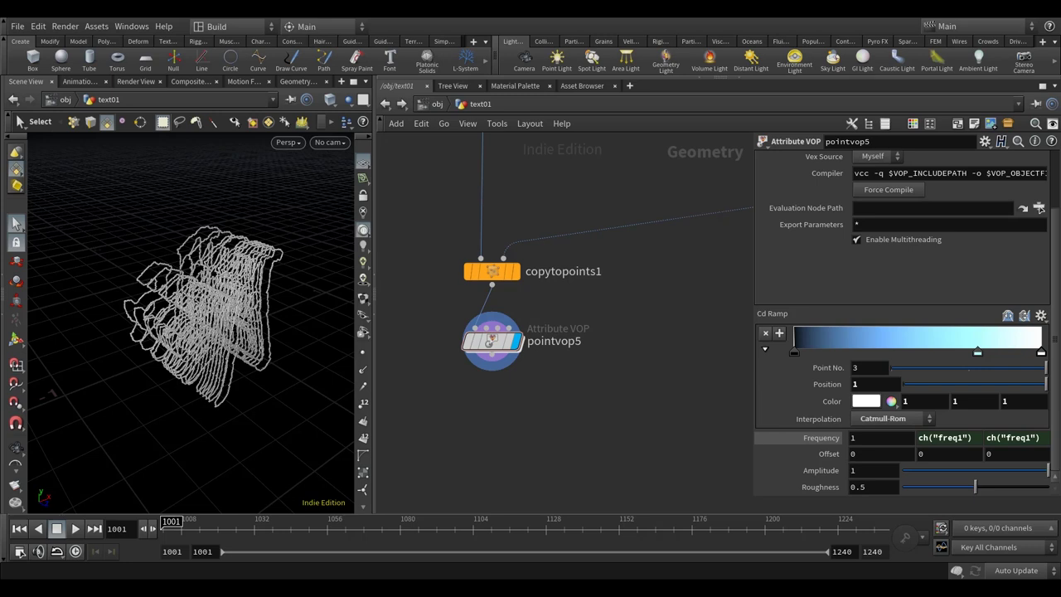
- Set pointvop5's noise Frequency to 30, Amplitude to 4.5 and Roughness to about 0.352
text(30)
key(Return)
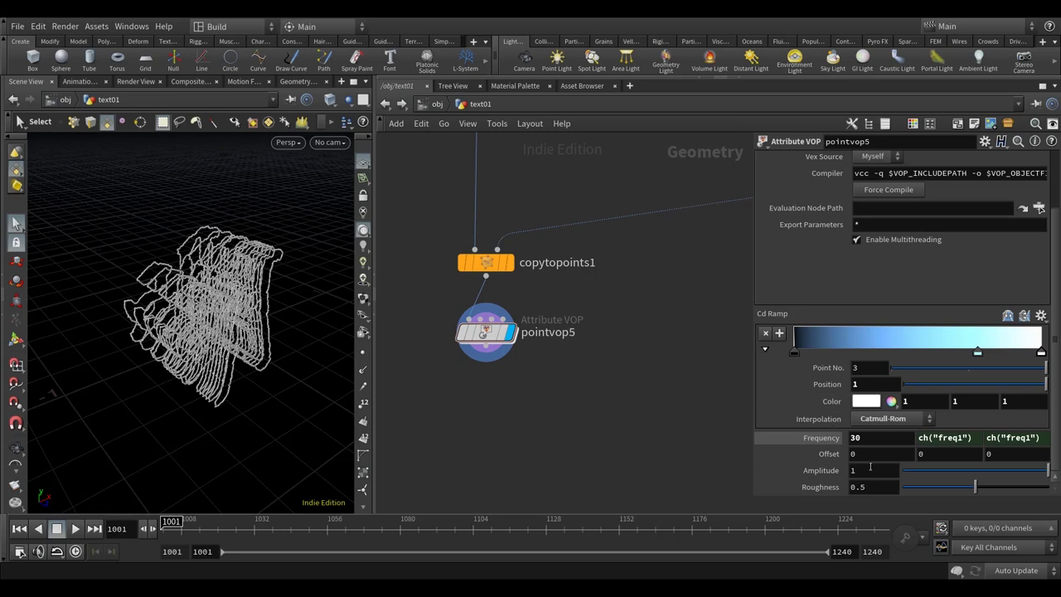
click(865, 471)
text(4.5)
key(Return)
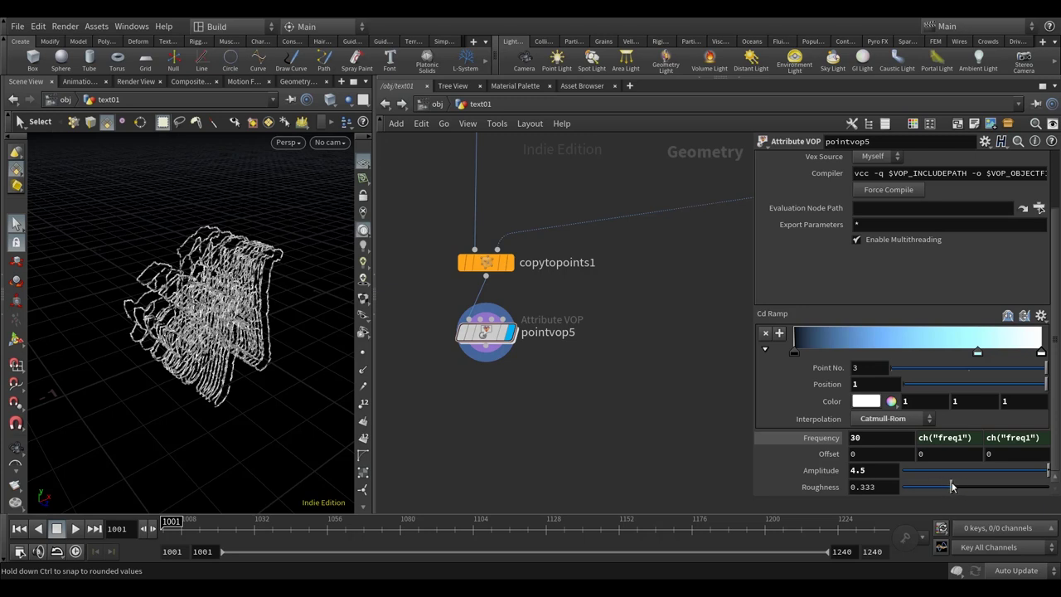
- Examine the noise pattern on the text copies from several angles
key(Escape)
drag(274, 273, 312, 448)
drag(148, 358, 303, 282)
key(s)
key(Escape)
drag(279, 367, 244, 297)
key(s)
key(Escape)
drag(252, 348, 254, 312)
key(s)
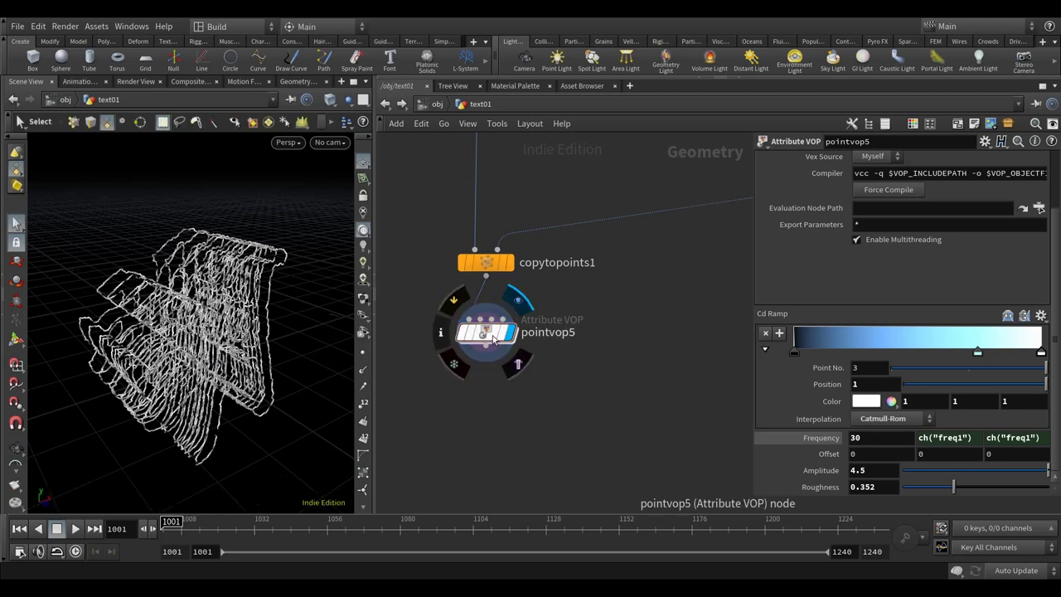
- Reopen pointvop5's VEX network and insert a Maximum node between fit1 and the output's Cd input
double_click(494, 337)
middle_drag(471, 406, 565, 385)
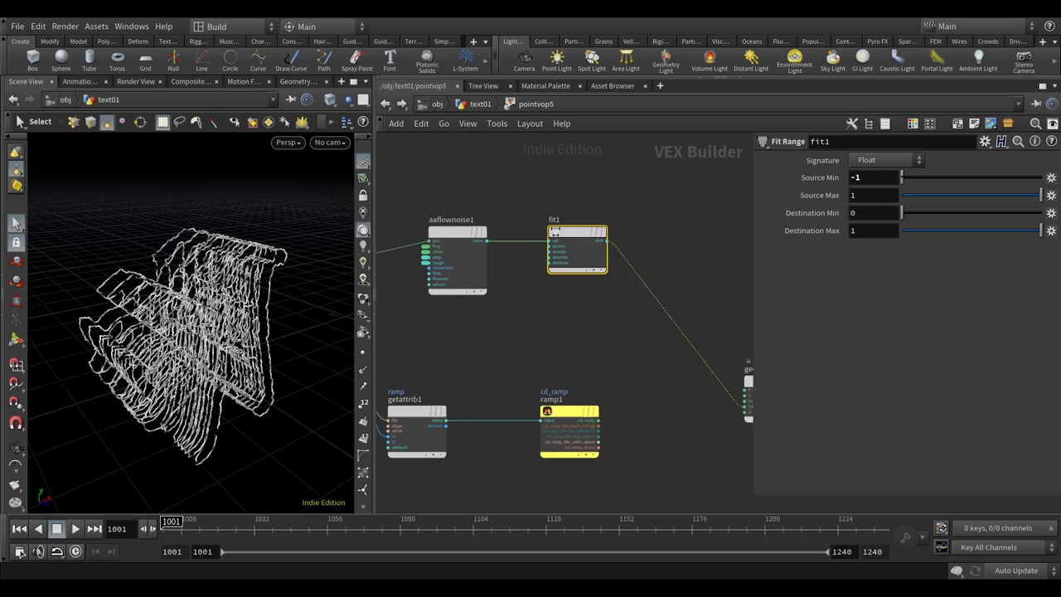
scroll(679, 357, down, 2)
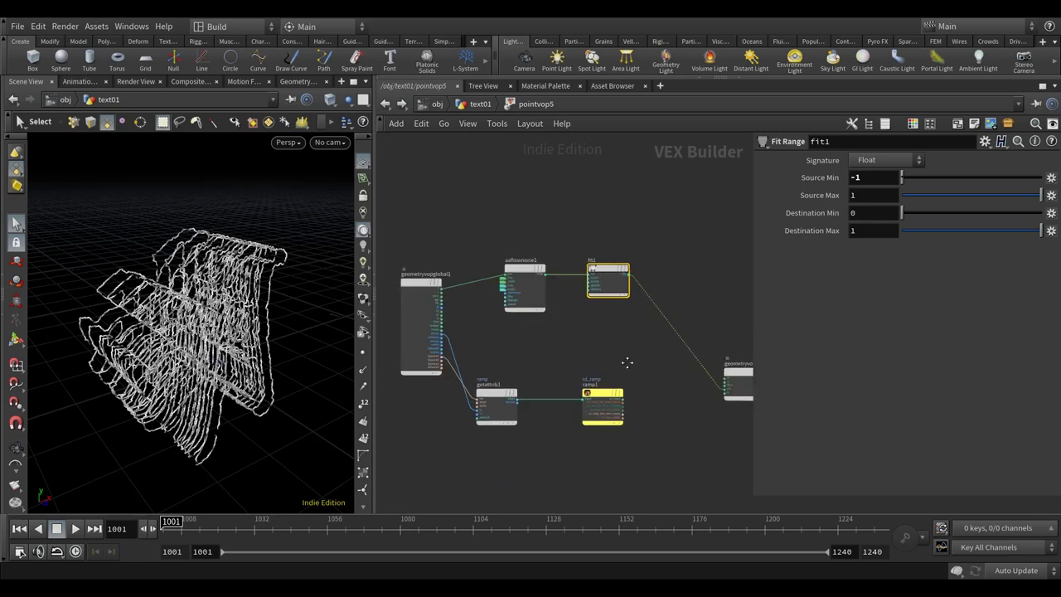
middle_drag(679, 357, 554, 359)
drag(617, 358, 743, 362)
key(Tab)
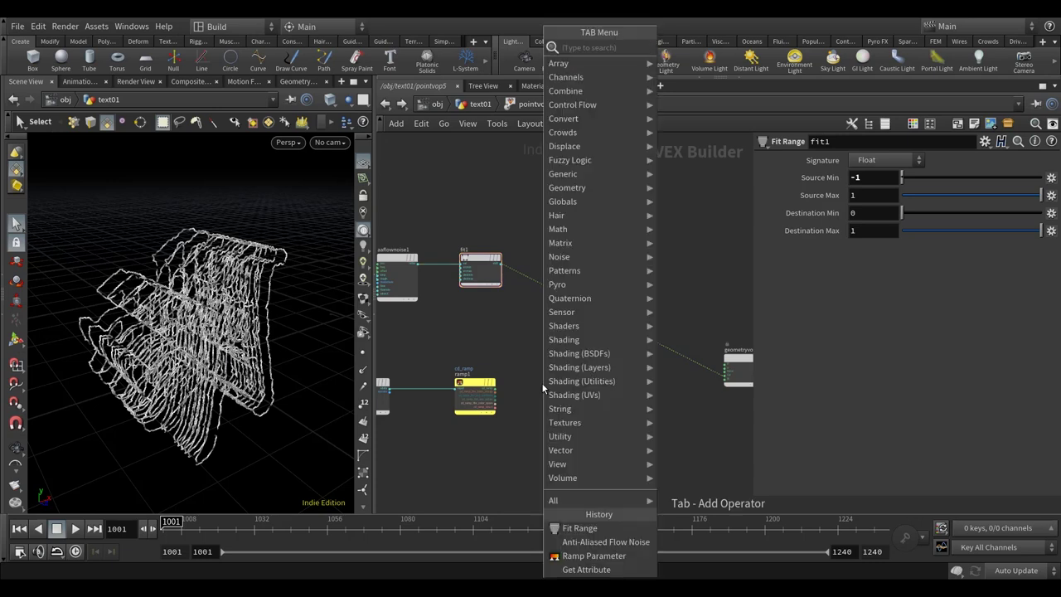
text(MA)
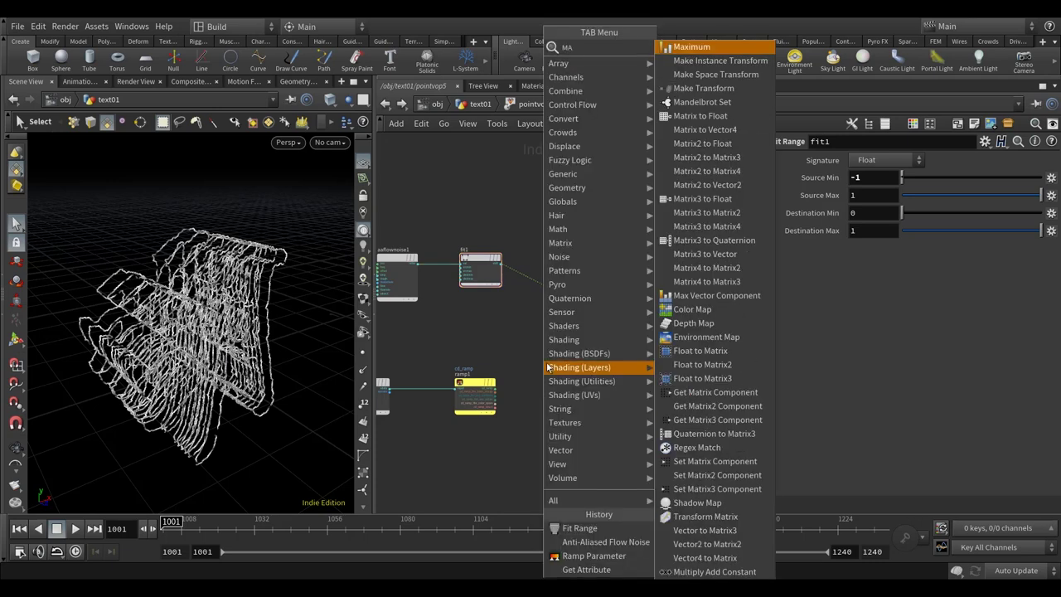
click(586, 569)
click(575, 310)
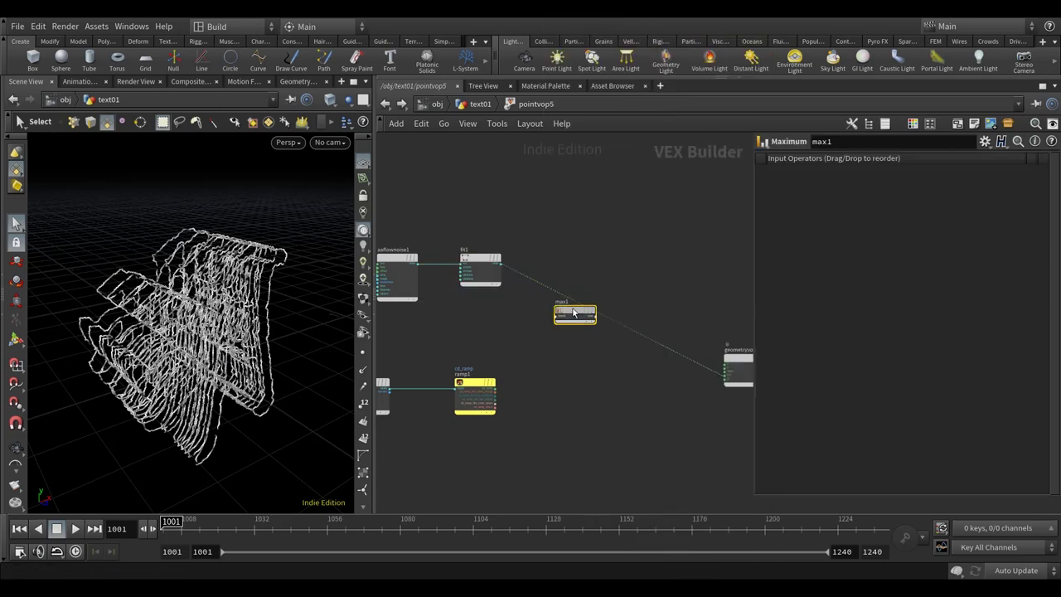
- Wire the ramp attribute value from getattrib1 into max1's second input and check the text copies from another angle
scroll(441, 366, up, 3)
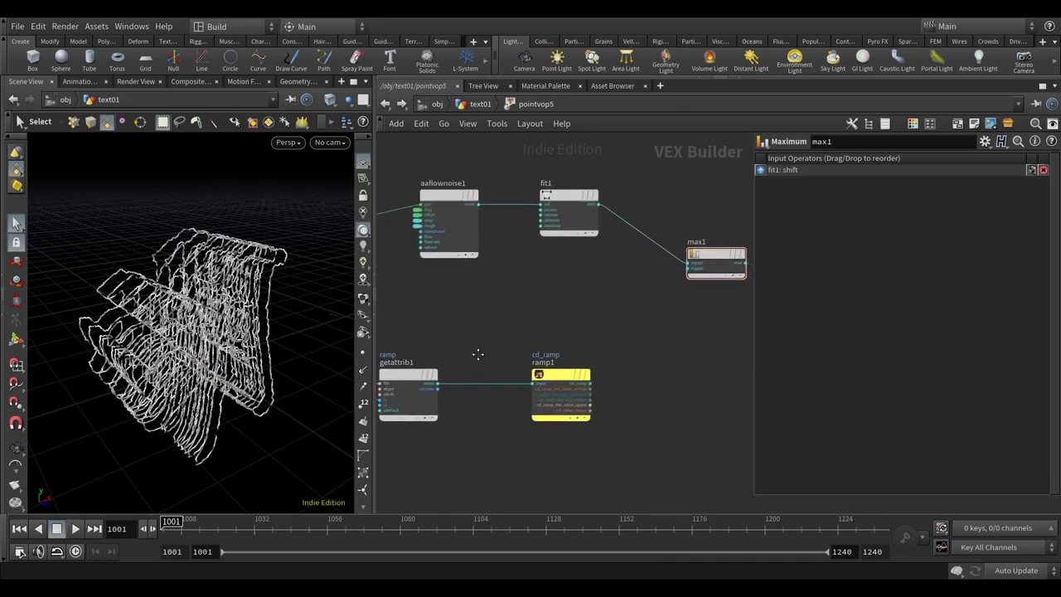
click(443, 390)
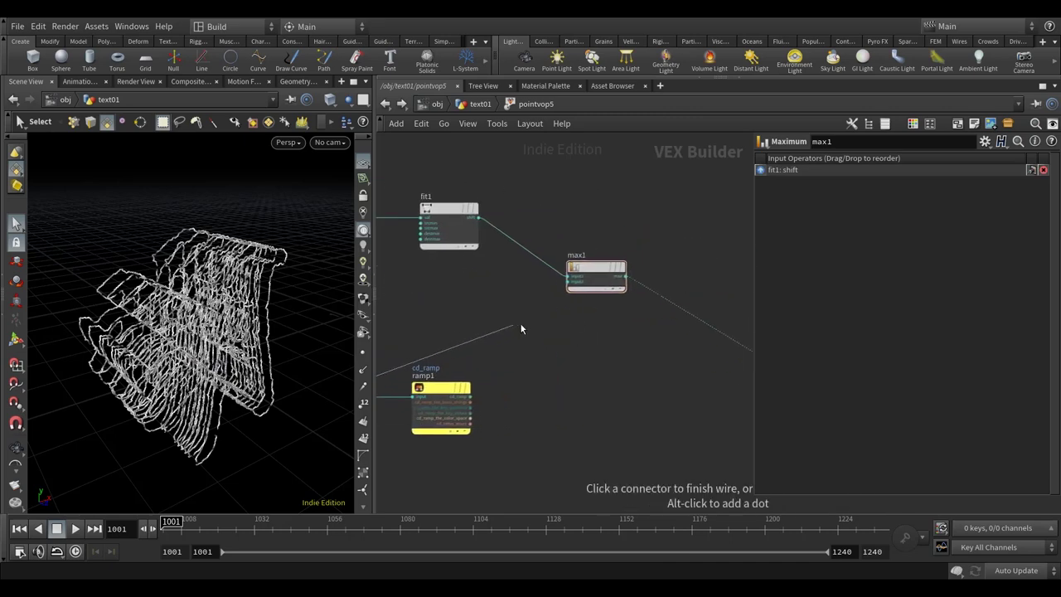
click(572, 286)
key(Escape)
drag(190, 315, 331, 377)
key(s)
- Add a Parameter node after max1 and name its parameter kill
middle_drag(668, 359, 596, 363)
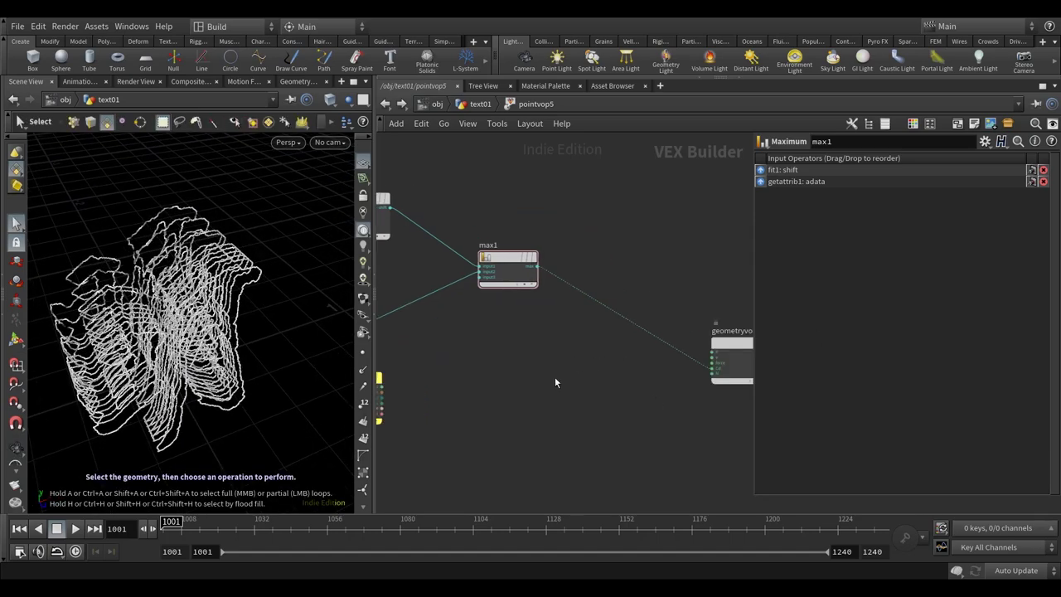
key(Tab)
text(para)
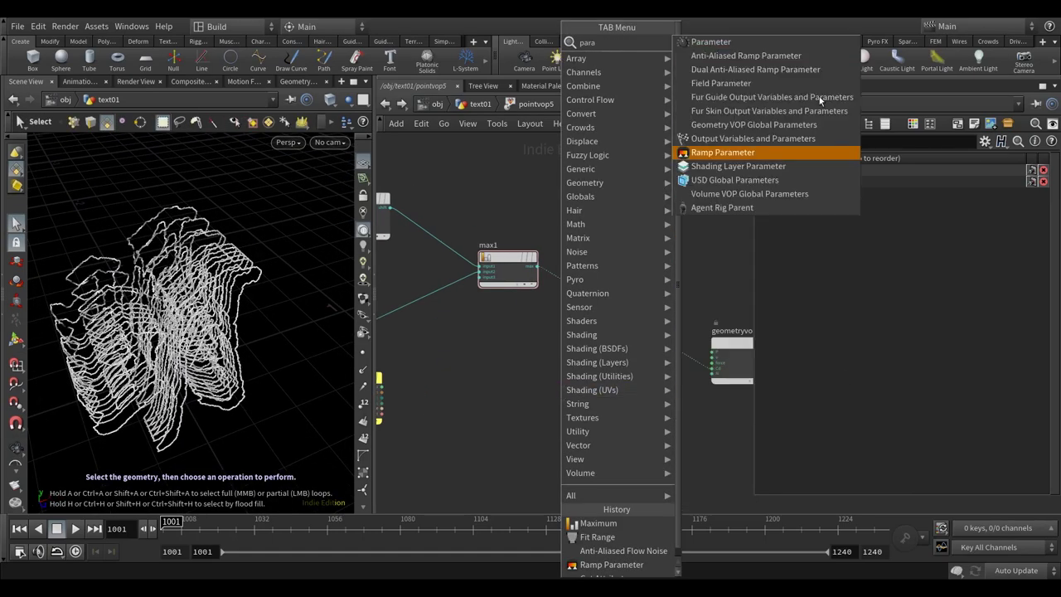
click(710, 41)
click(601, 332)
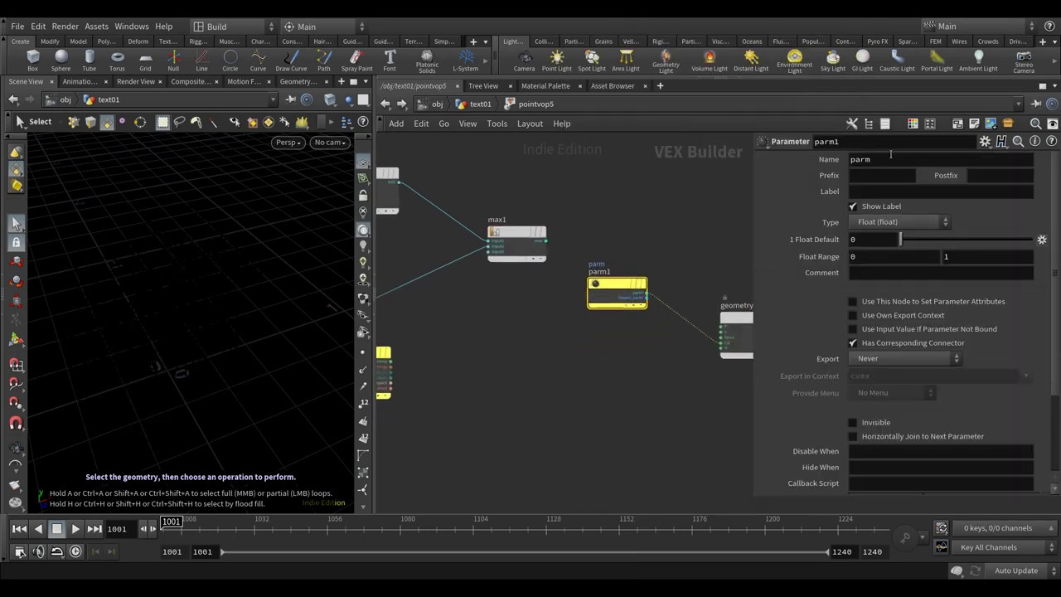
text(kill)
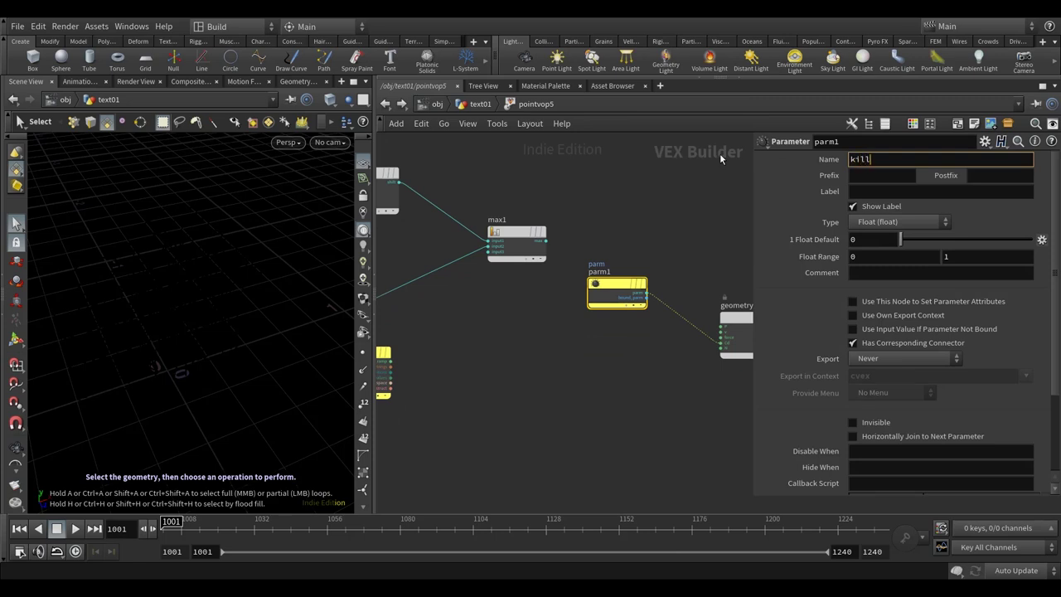
key(Return)
- Set the kill parameter to export When Input is Connected, make it invisible, and feed it from max1's output
click(902, 358)
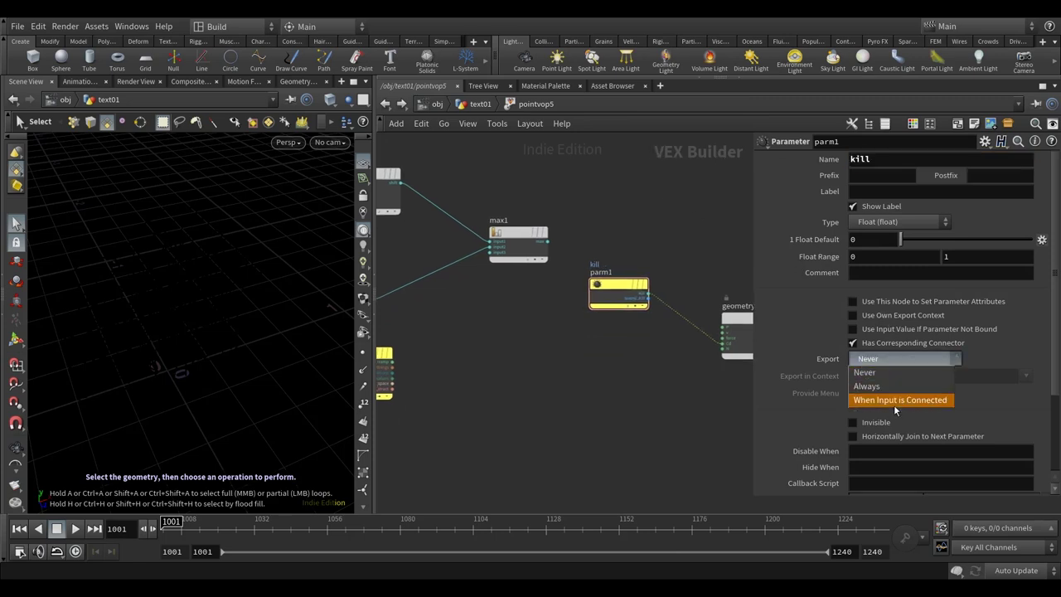
click(896, 400)
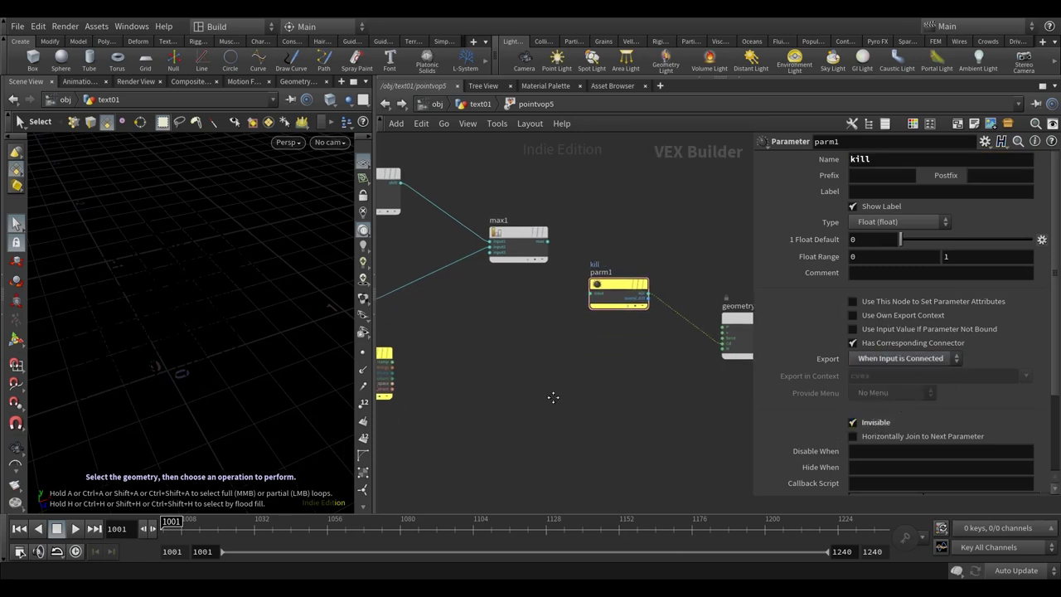
middle_drag(553, 398, 580, 402)
click(572, 246)
click(619, 296)
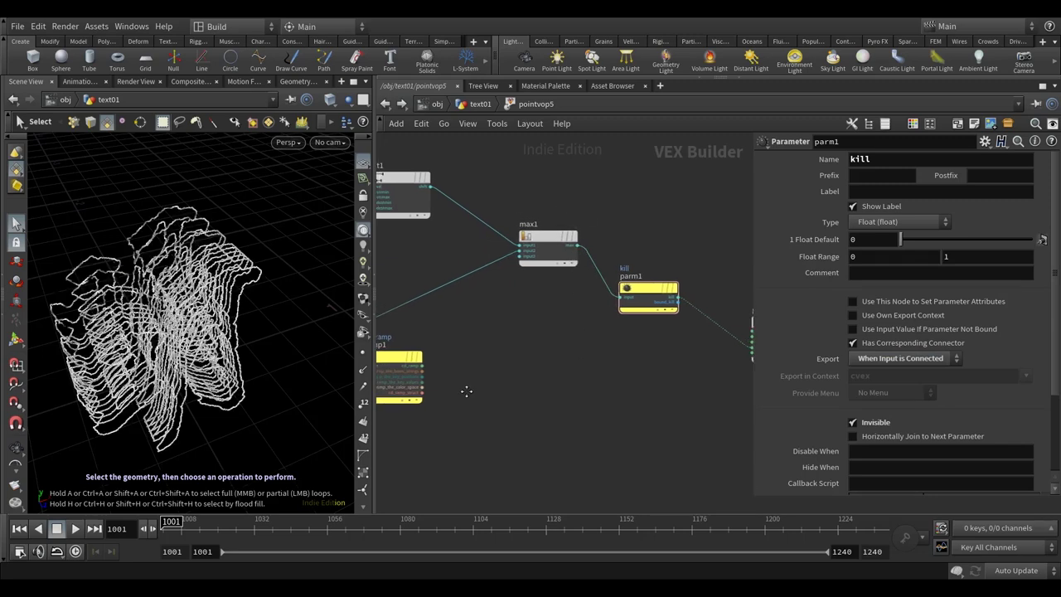
- Rewire ramp1's cd_ramp output into the geometry output's Cd input
scroll(467, 391, up, 2)
click(462, 357)
scroll(475, 362, down, 2)
scroll(616, 352, up, 3)
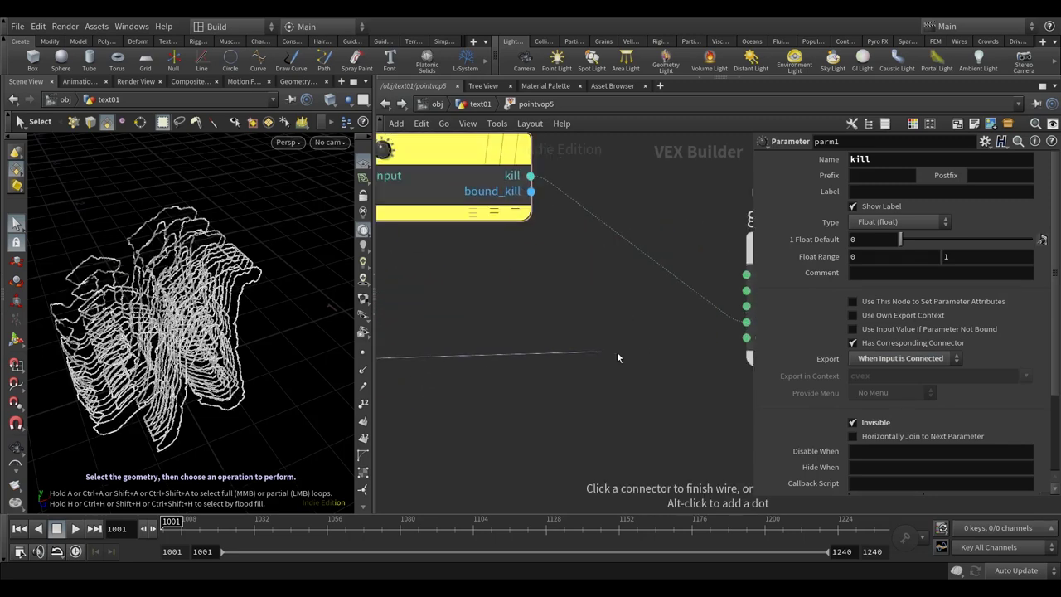
click(685, 320)
scroll(504, 401, down, 3)
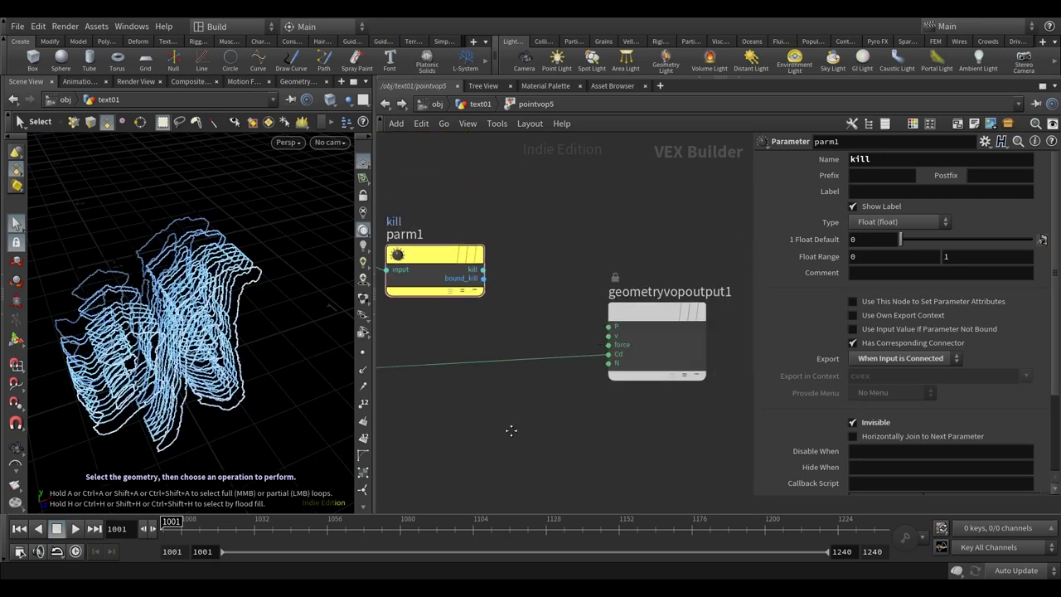
- Return to the text01 network and rename pointvop5 to Cd_vop
click(478, 106)
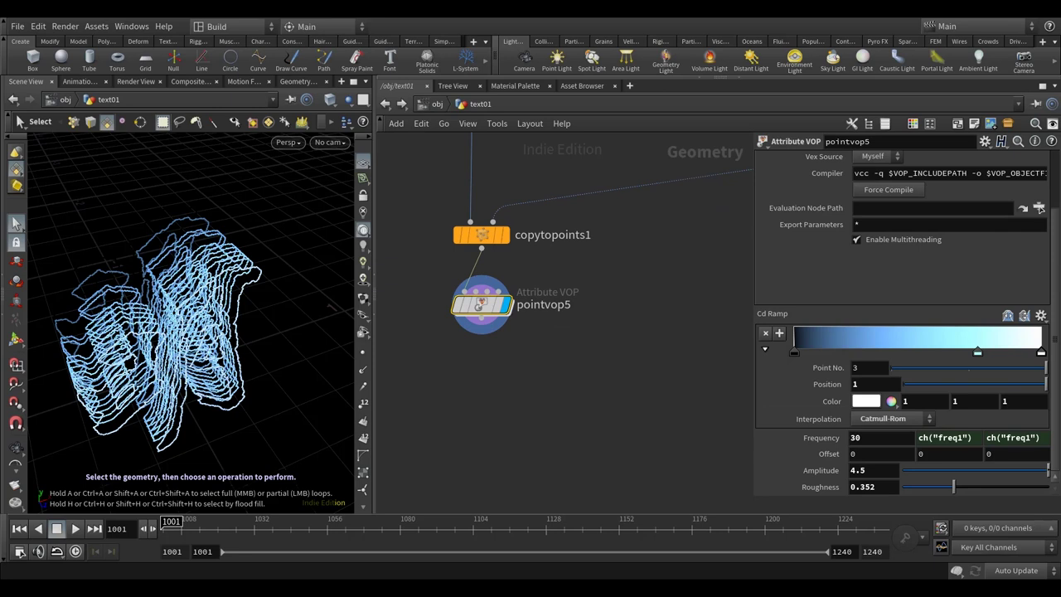
double_click(539, 302)
text(Cd_vop)
key(Return)
- Add a Blast node below Cd_vop, fed by its output, and display it
key(Tab)
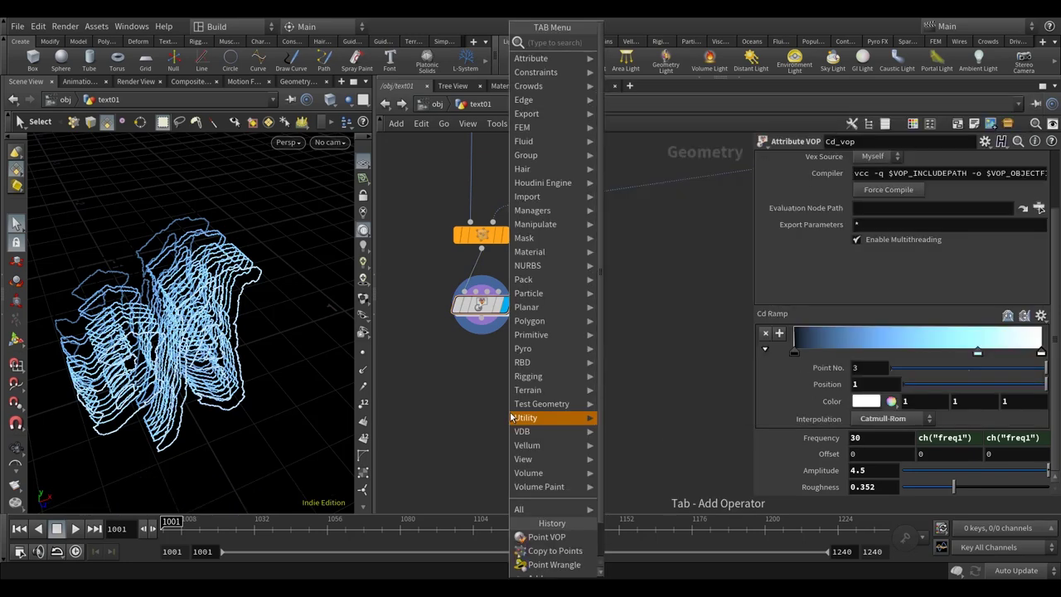
text(blas)
click(649, 45)
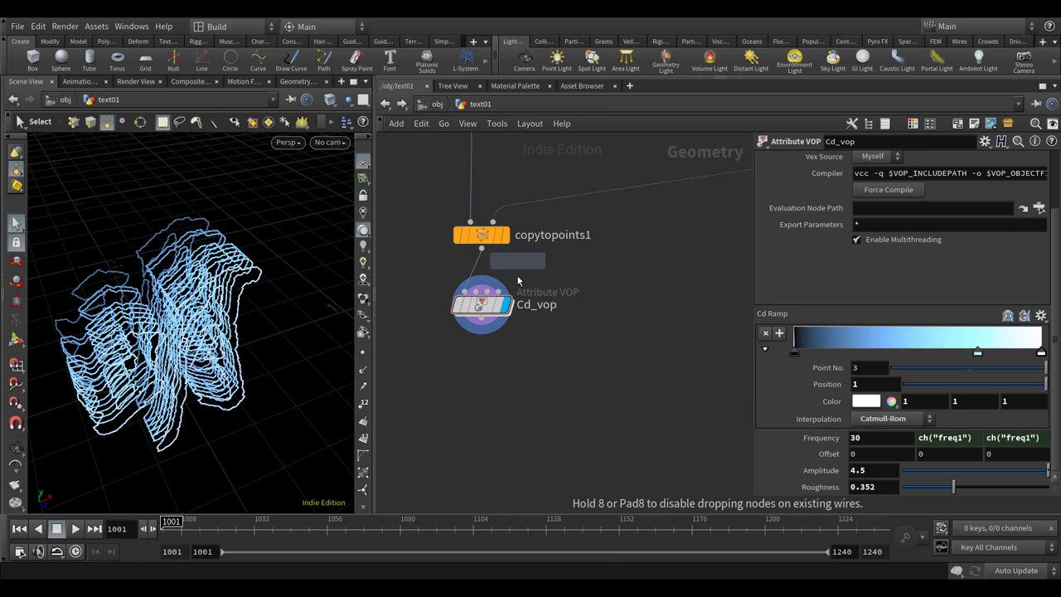
click(504, 390)
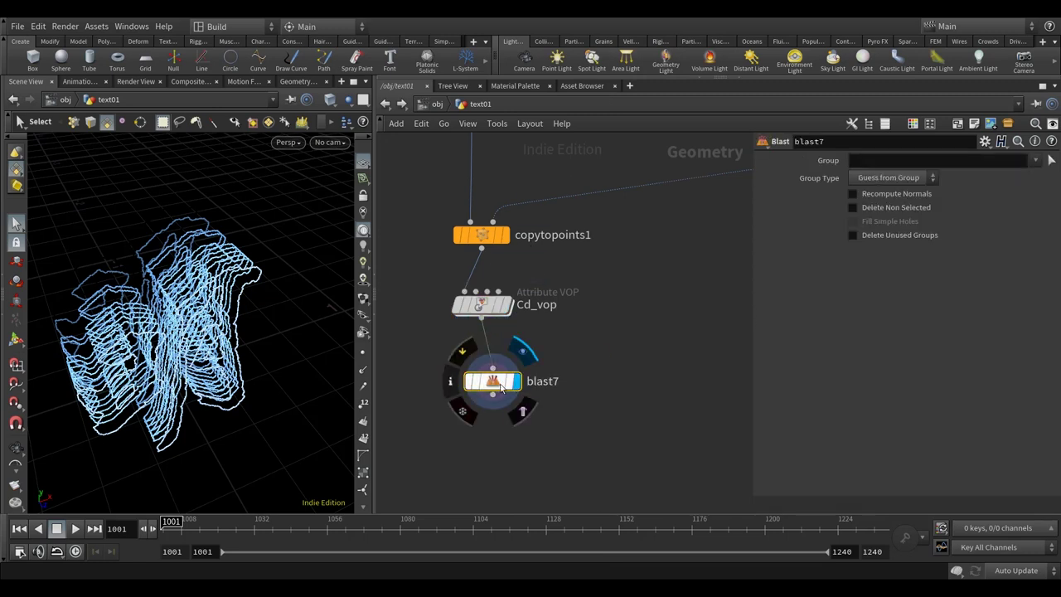
click(886, 181)
click(888, 233)
text(@kill<0.82)
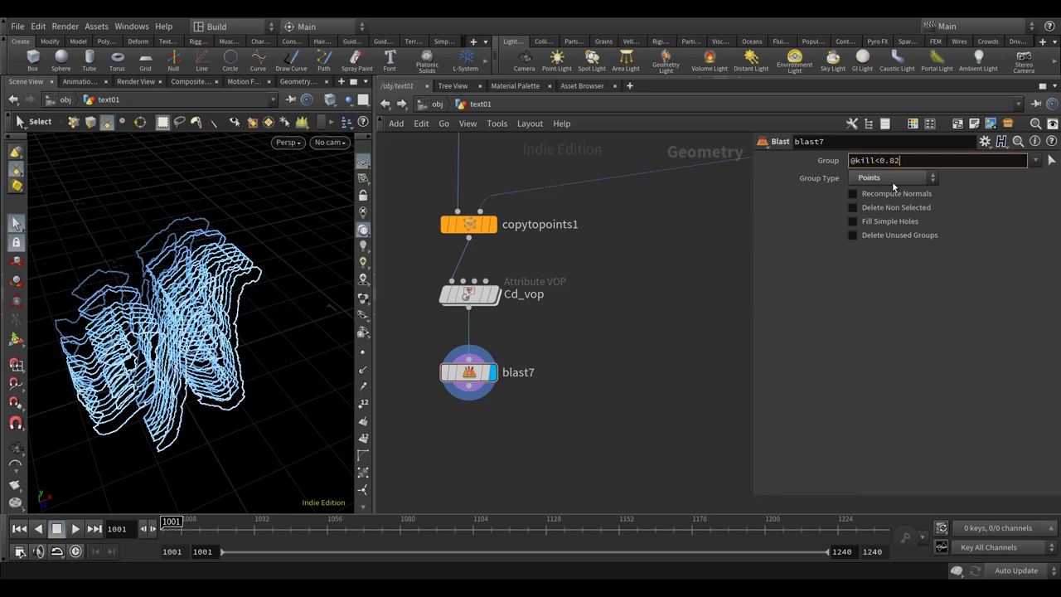
key(Return)
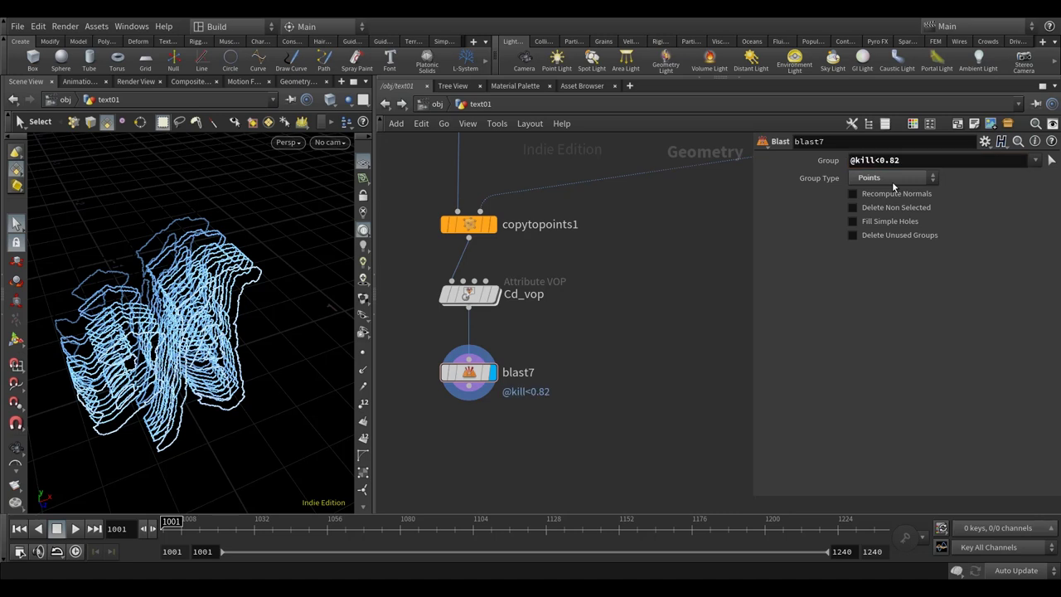
- Try Delete Non Selected on blast7 and inspect the text outlines from another angle
click(890, 207)
middle_click(486, 378)
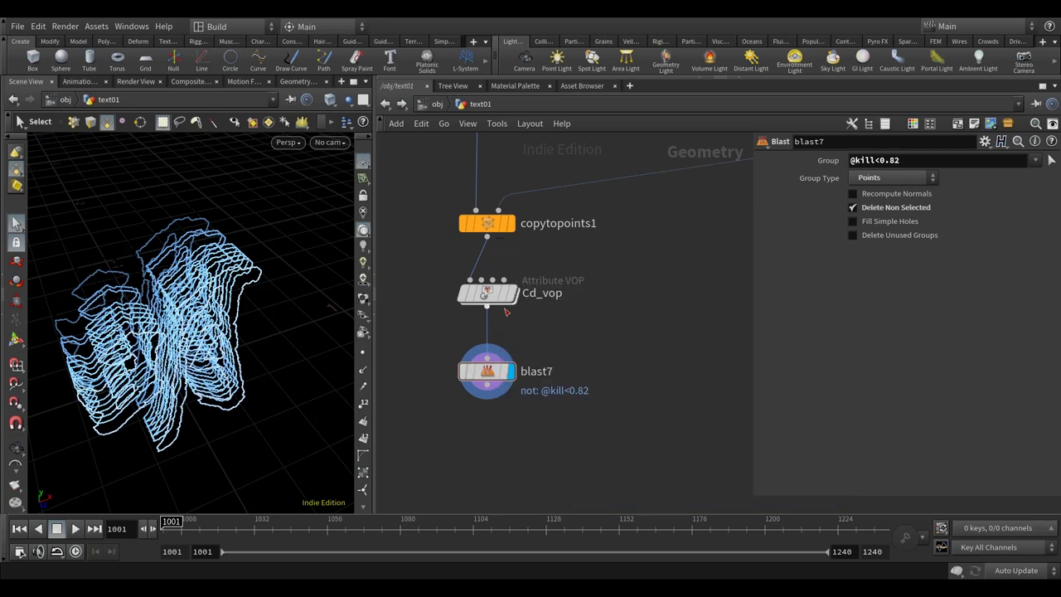
double_click(484, 293)
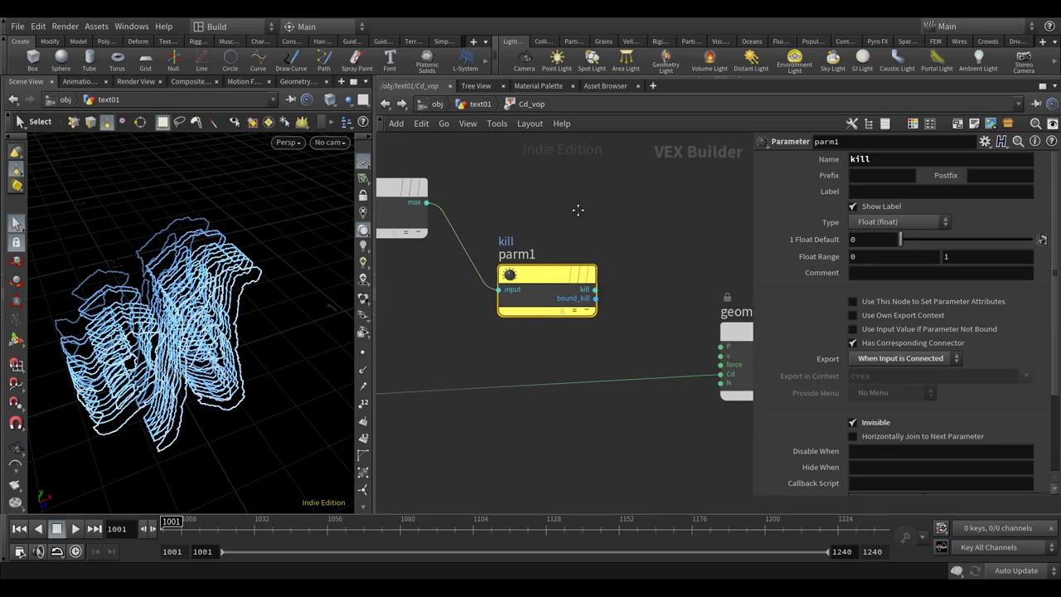
key(u)
key(Escape)
drag(191, 332, 257, 344)
key(s)
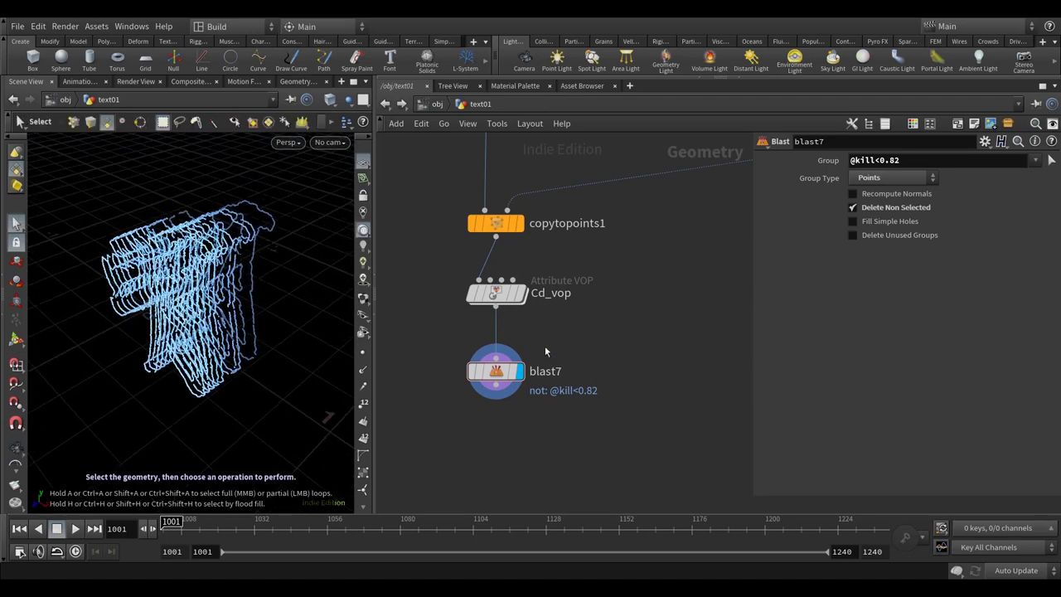
- Toggle blast7's bypass to compare the outlines, and turn Delete Non Selected back off
mouse_move(470, 374)
click(470, 373)
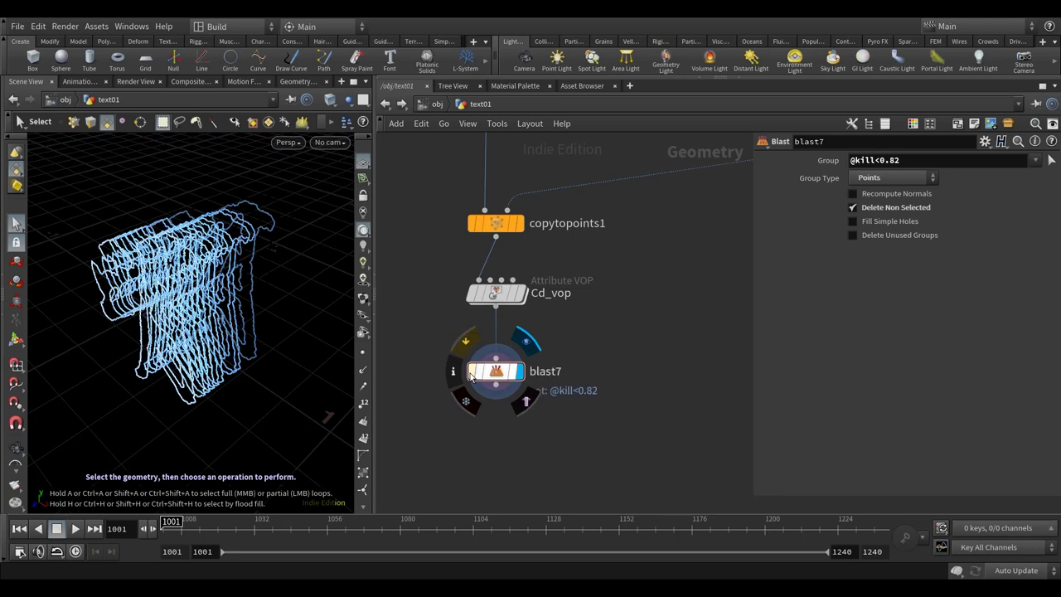
click(471, 373)
click(498, 370)
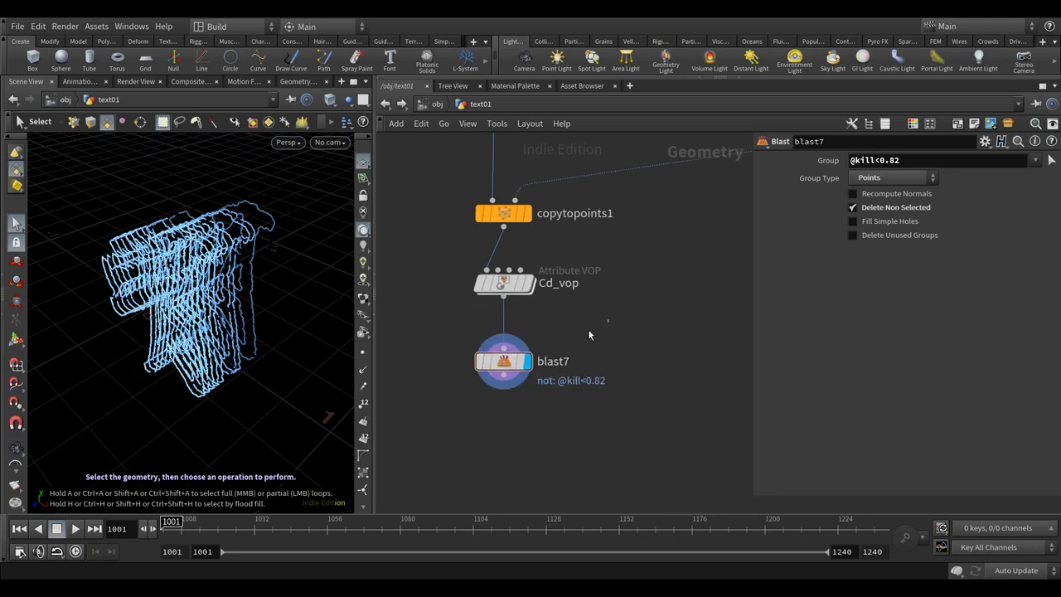
click(884, 212)
key(Escape)
drag(249, 332, 182, 390)
key(s)
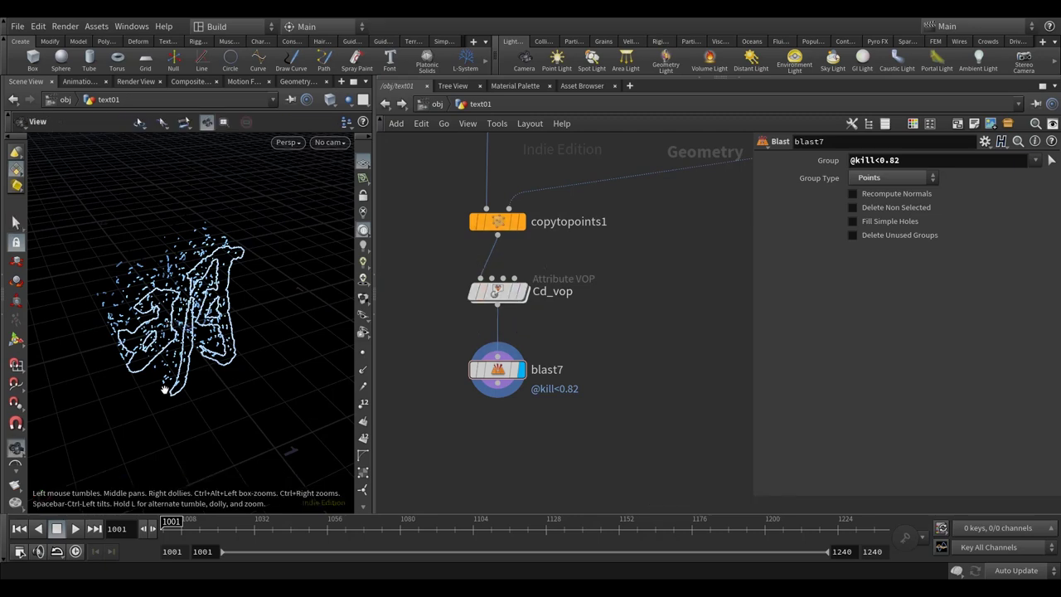
drag(80, 295, 124, 273)
- Open the Cd_vop network and move ramp1 down to make room below the wire from getattrib1 to max1
click(508, 300)
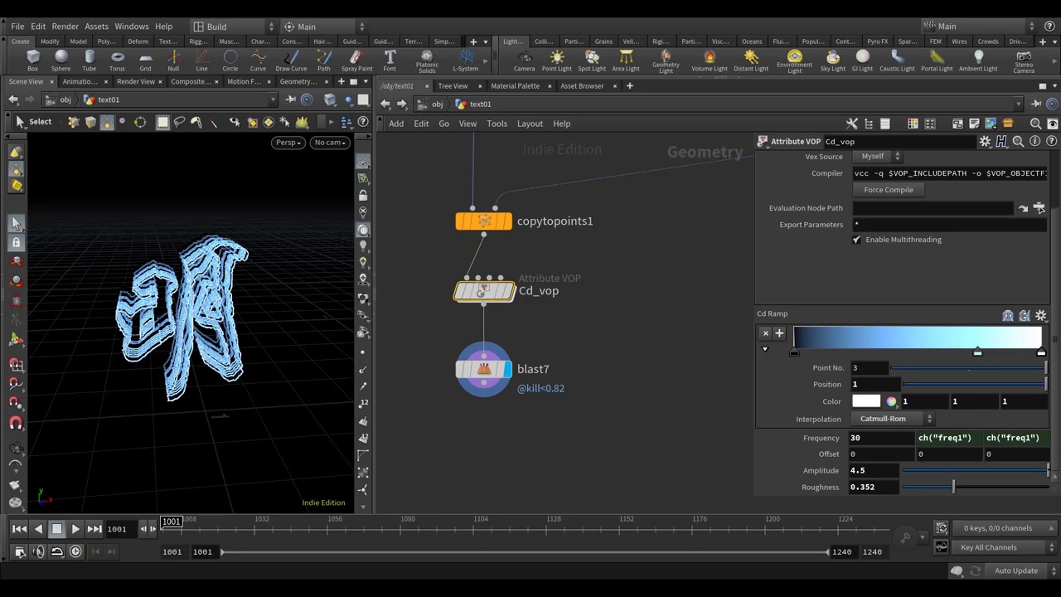
double_click(484, 290)
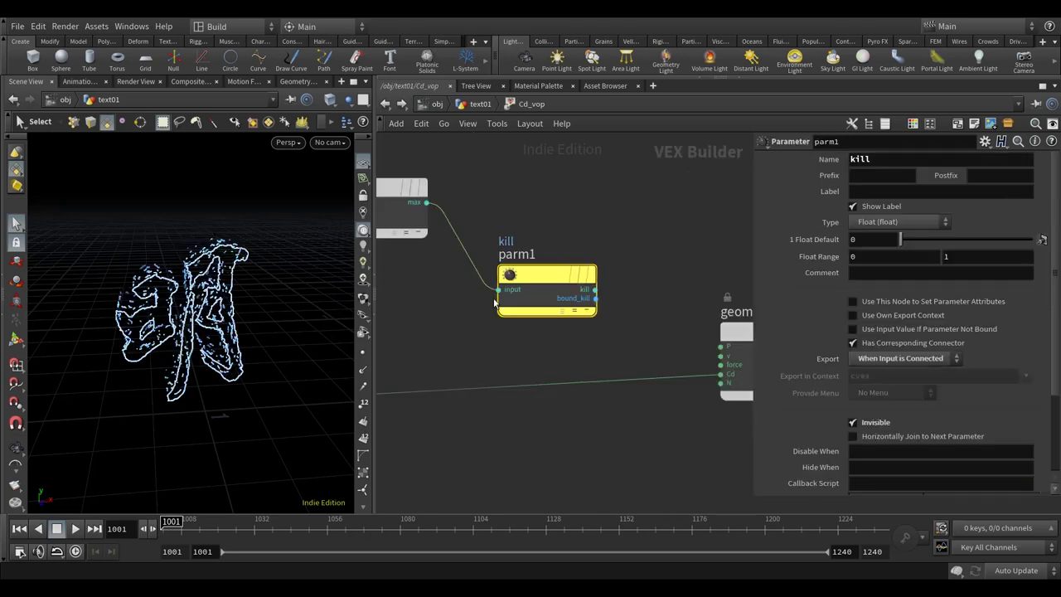
alt+drag(160, 372, 262, 282)
scroll(485, 328, down, 5)
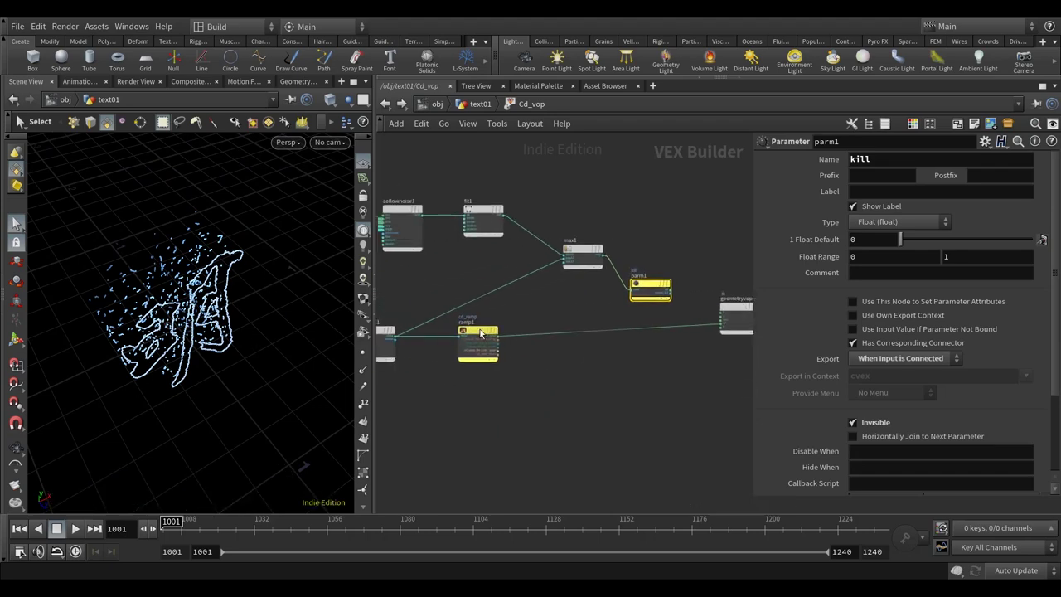
drag(481, 333, 505, 365)
middle_drag(505, 365, 594, 339)
- Add a Ramp Parameter node and insert it on the wire between getattrib1 and max1
key(Tab)
text(r)
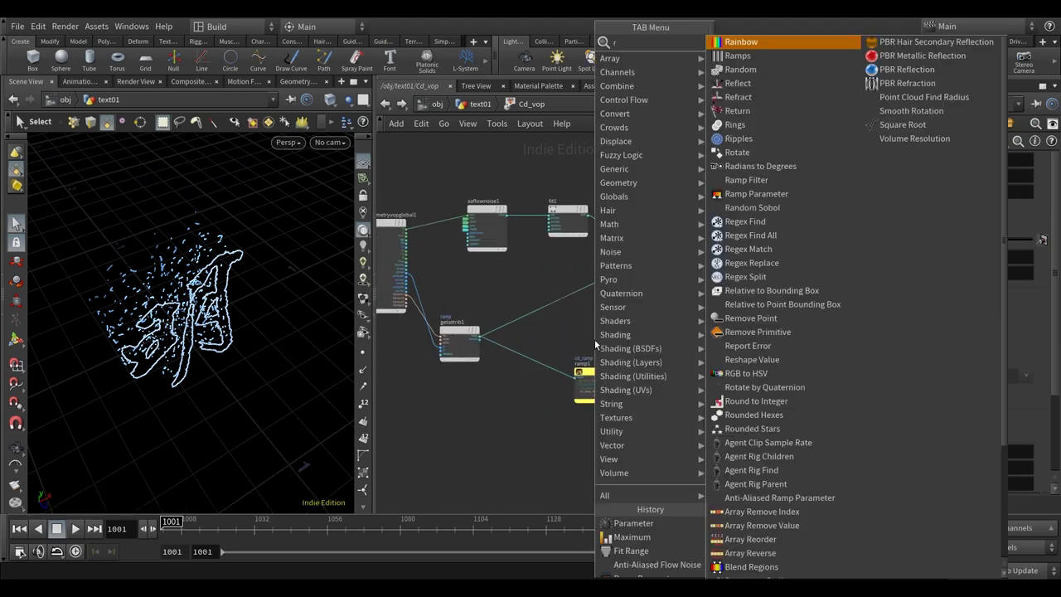
text(amp)
click(743, 83)
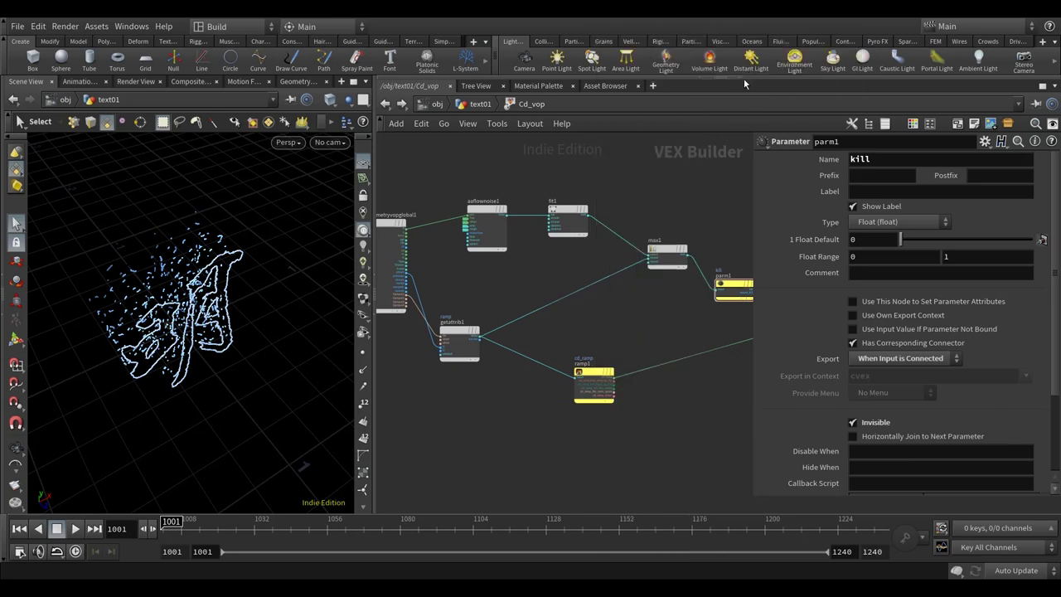
click(590, 330)
scroll(590, 330, up, 1)
drag(587, 334, 567, 292)
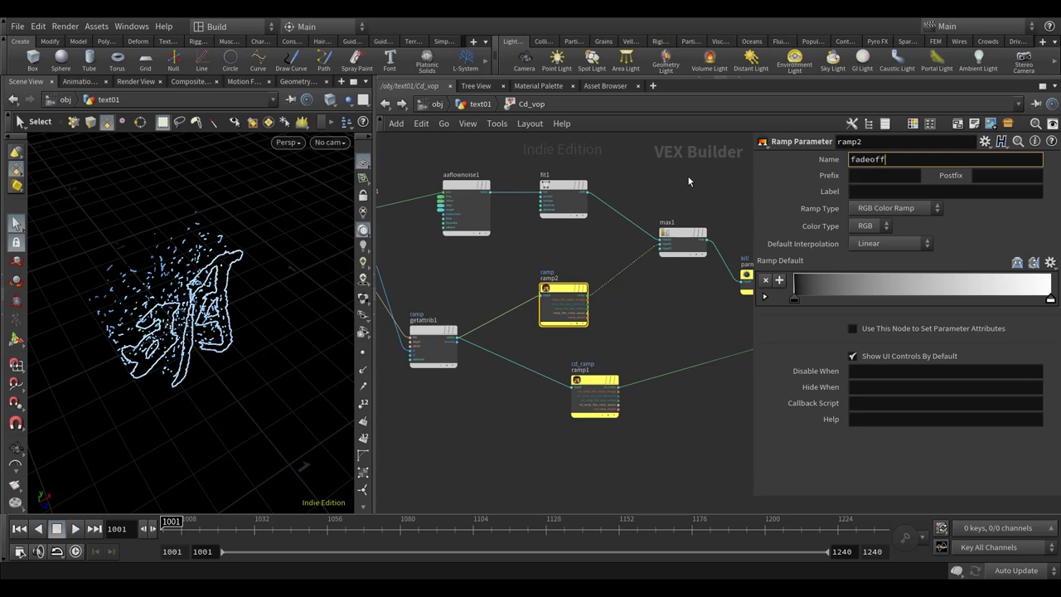
- Name ramp2's parameter fadeoff_ramp and set it to Spline Ramp (float) with Catmull-Rom default interpolation
key(Return)
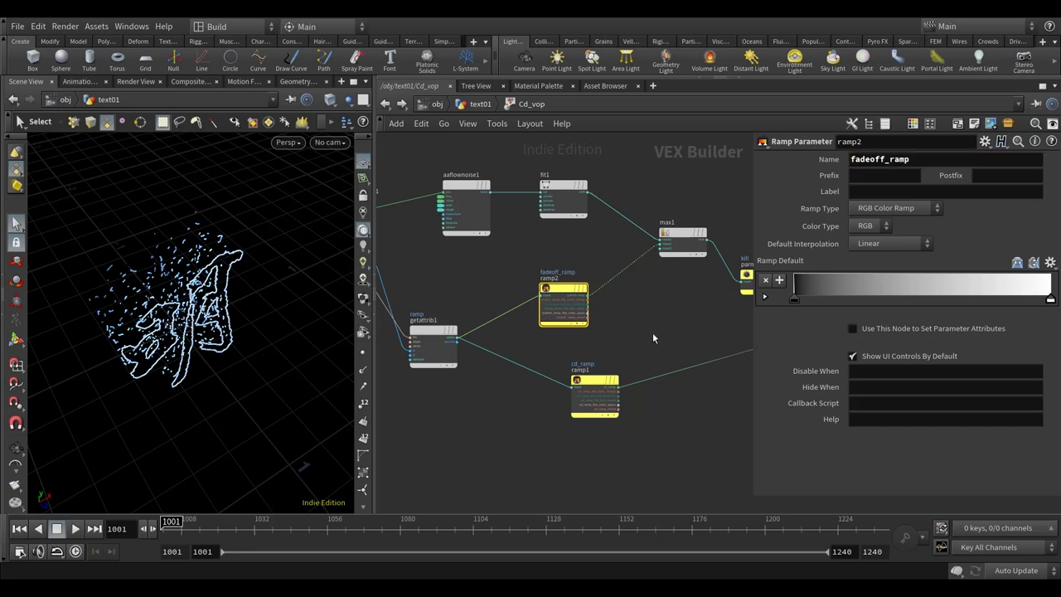
click(895, 208)
click(889, 236)
click(890, 243)
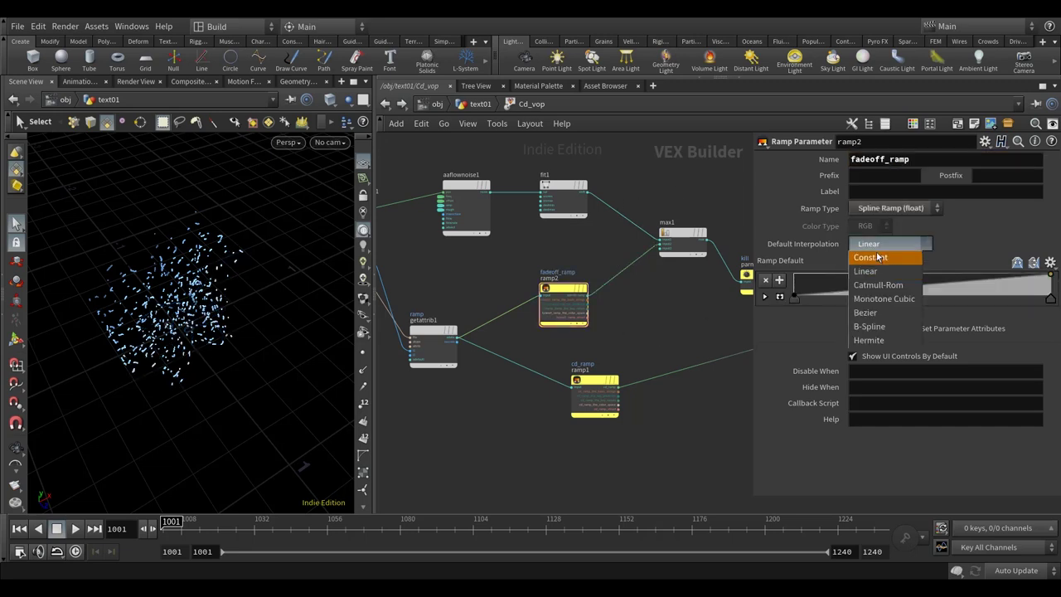
click(885, 288)
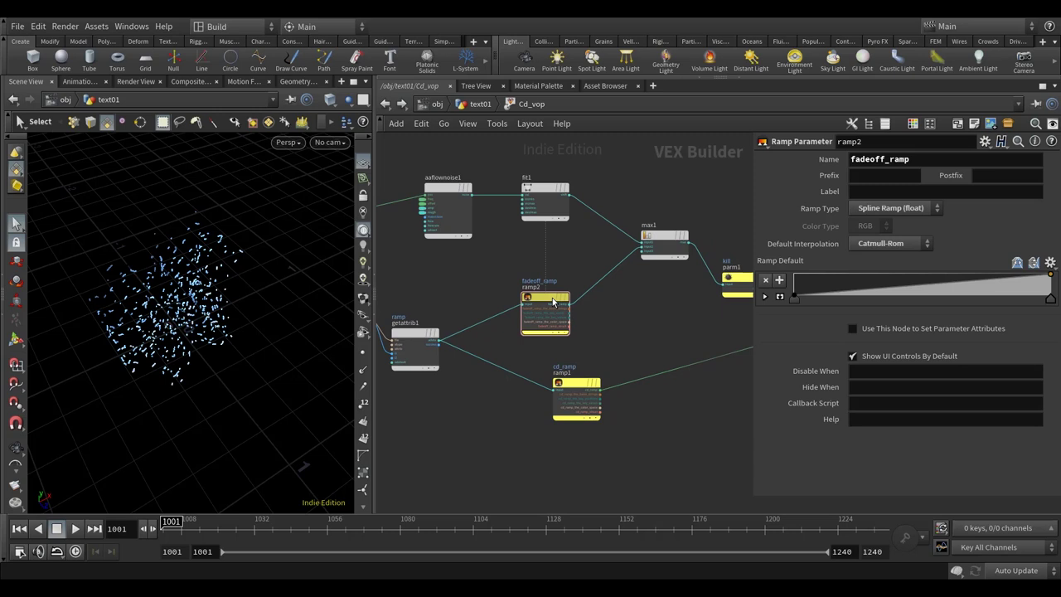
- Back in the text01 network, enlarge Cd_vop's fadeoff_ramp graph and set its point 2 value to 1
click(385, 103)
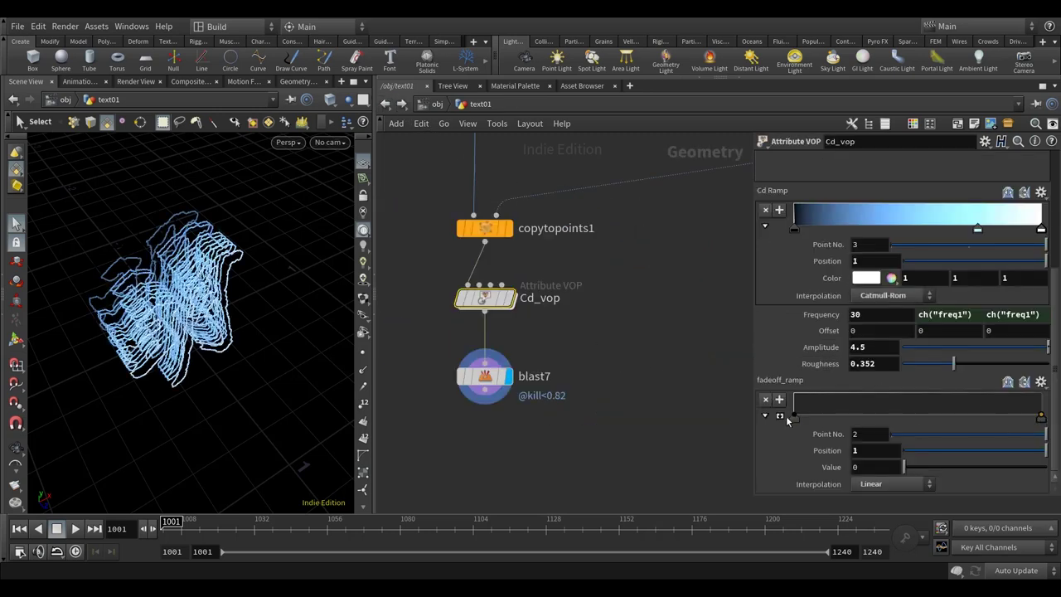
click(783, 416)
click(872, 466)
text(1)
key(Return)
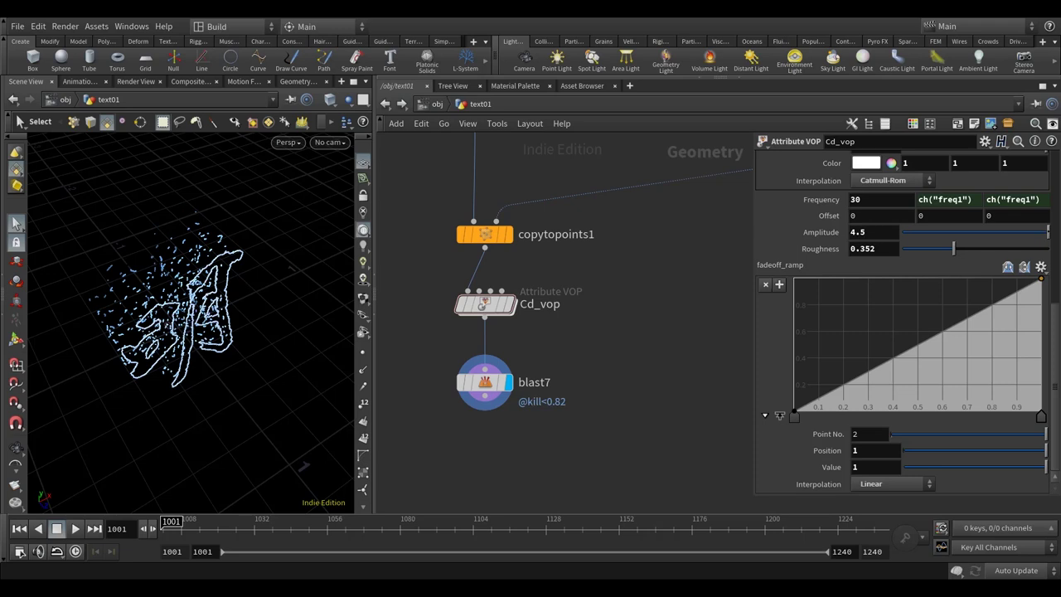
- Inside Cd_vop, disconnect ramp2 from max1 and insert a new Ramp Parameter between fit1 and max1
double_click(485, 305)
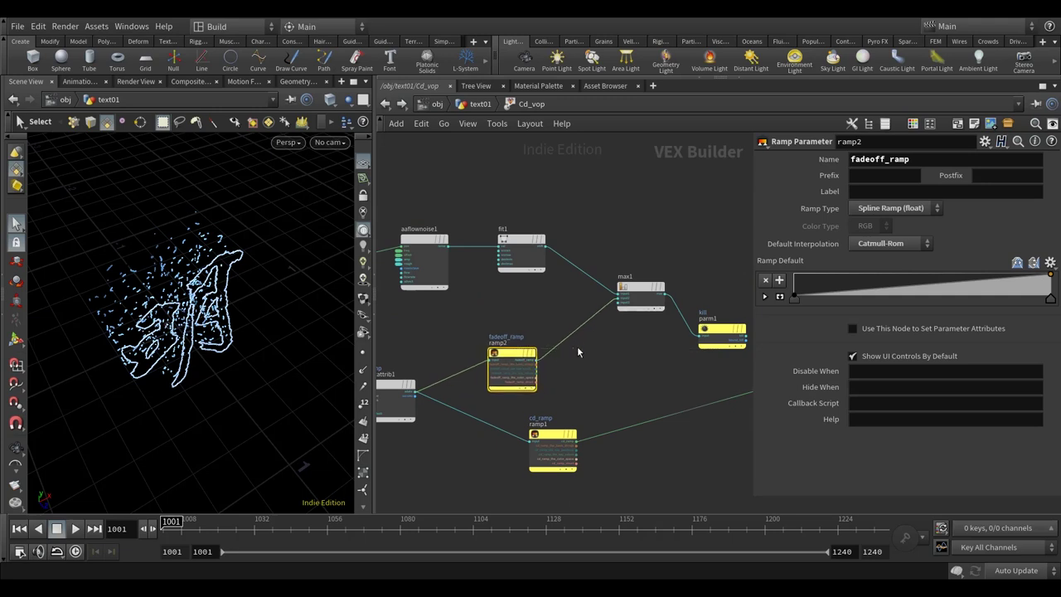
drag(523, 278, 499, 278)
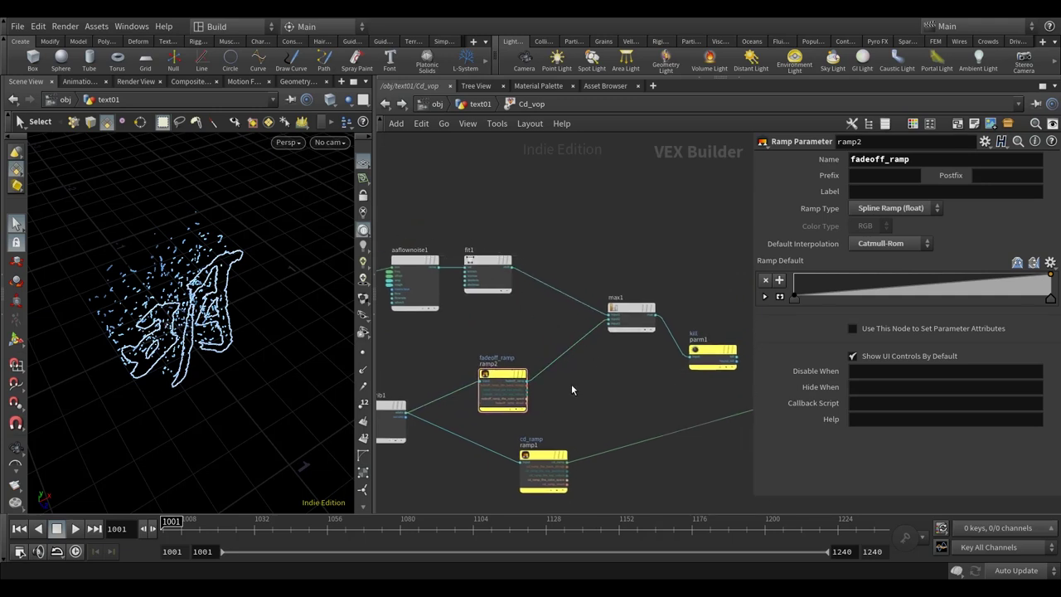
key(Tab)
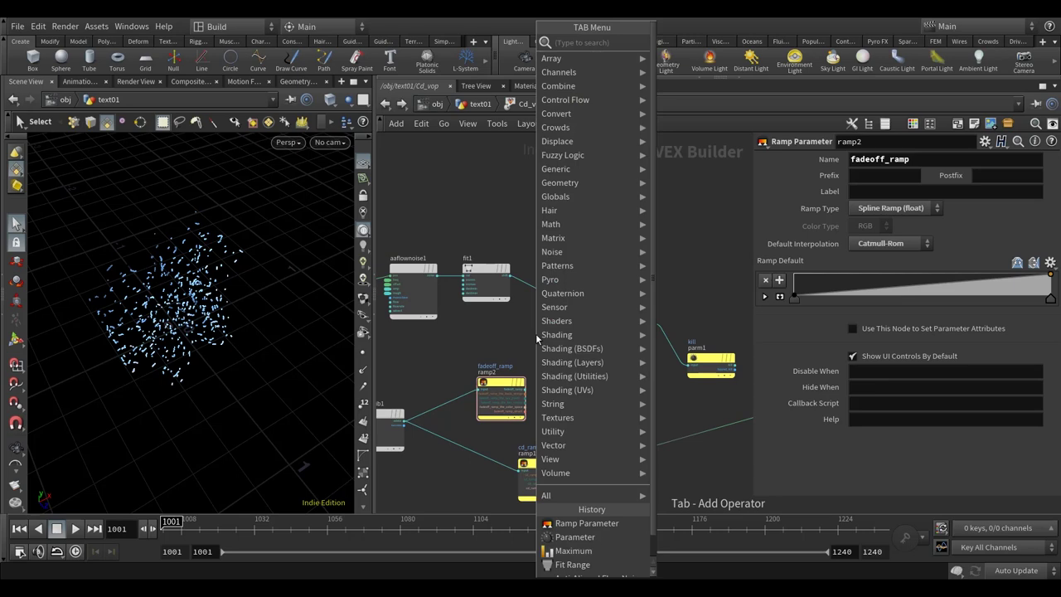
text(ramp)
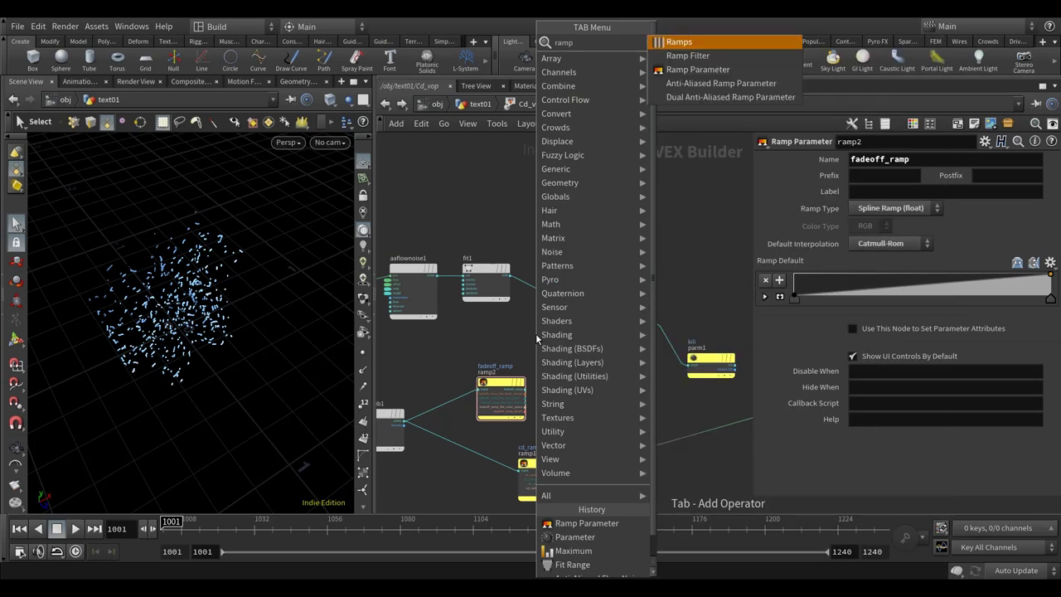
click(698, 70)
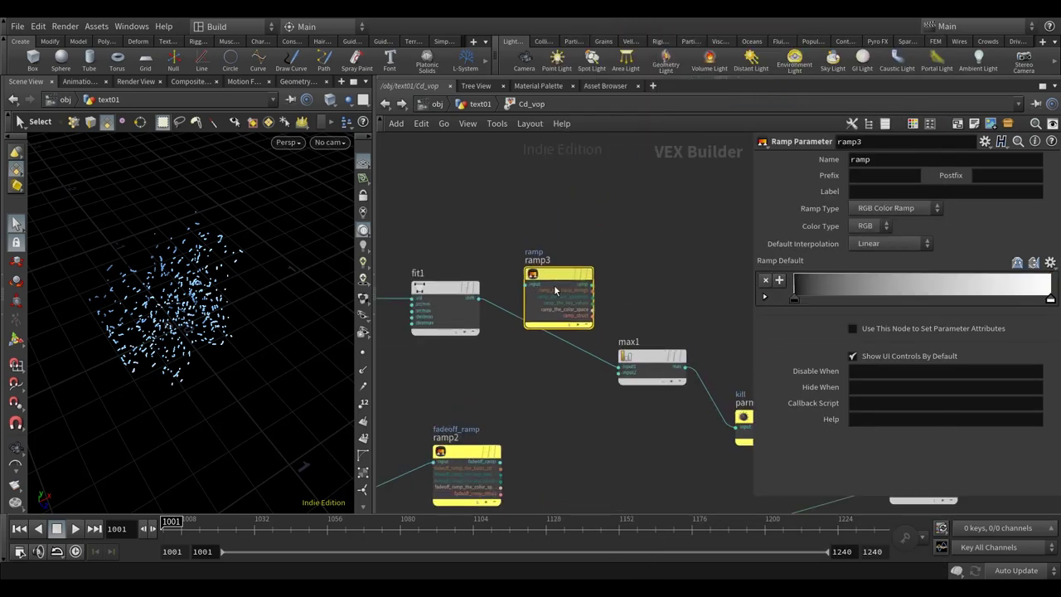
click(571, 309)
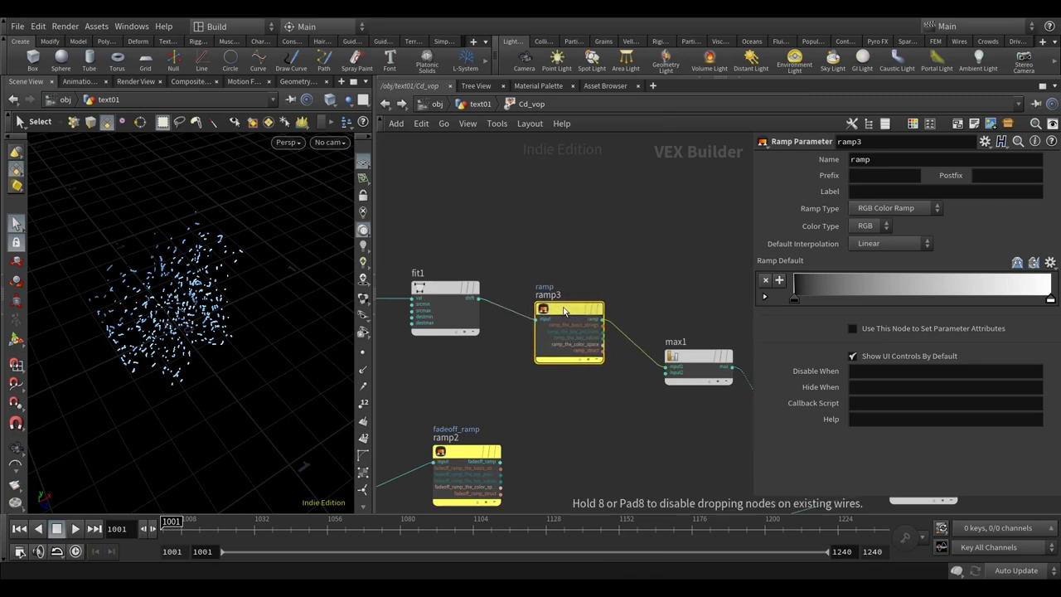
- Set ramp3 to Spline Ramp (float) with Catmull-Rom default interpolation, named noise_ramp and labelled Noise Ramp
click(897, 209)
click(888, 236)
click(887, 243)
click(877, 282)
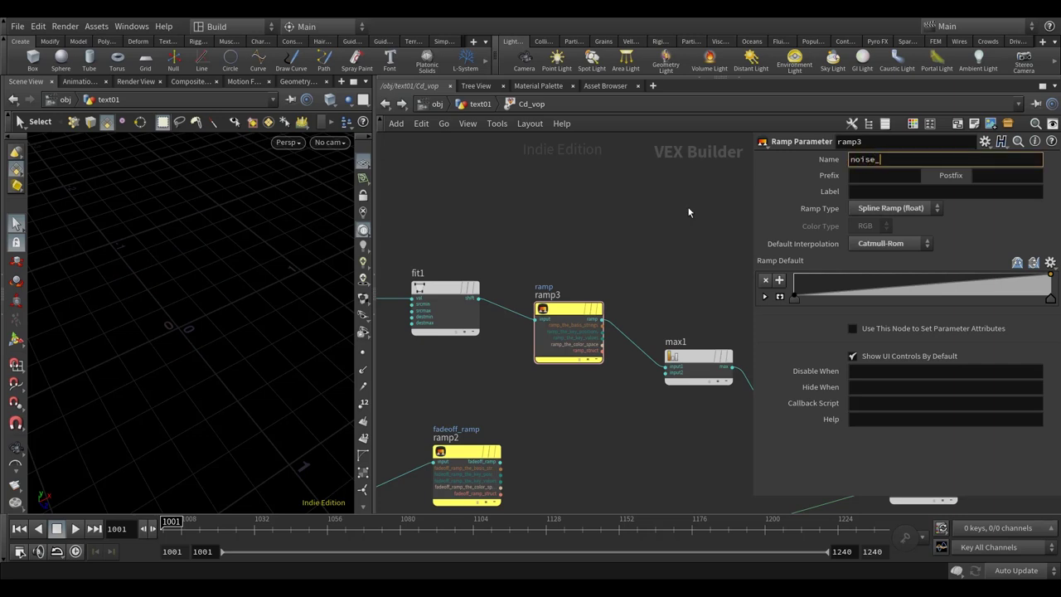
click(889, 192)
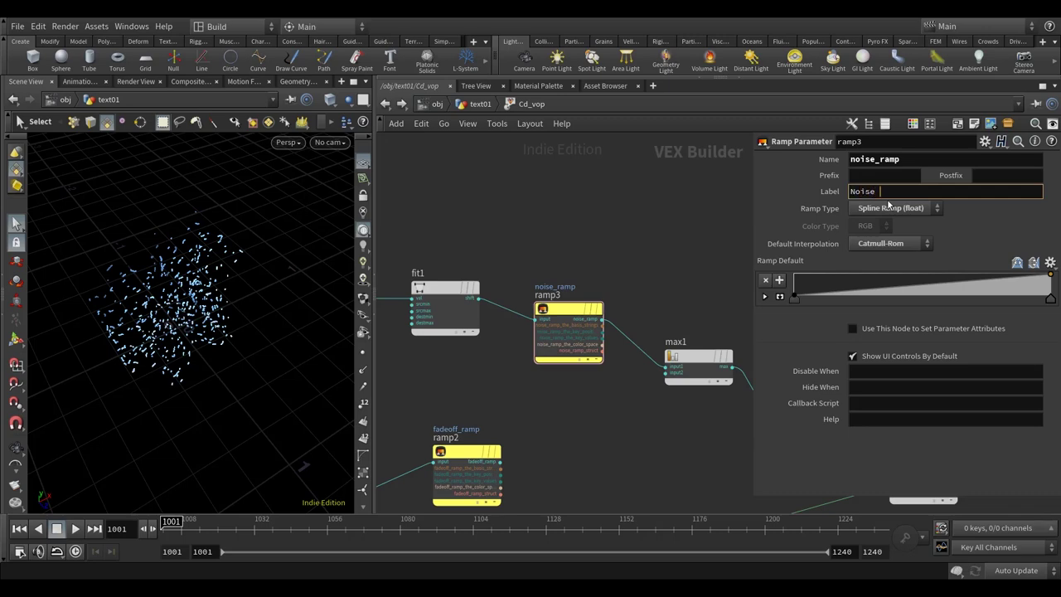
key(Return)
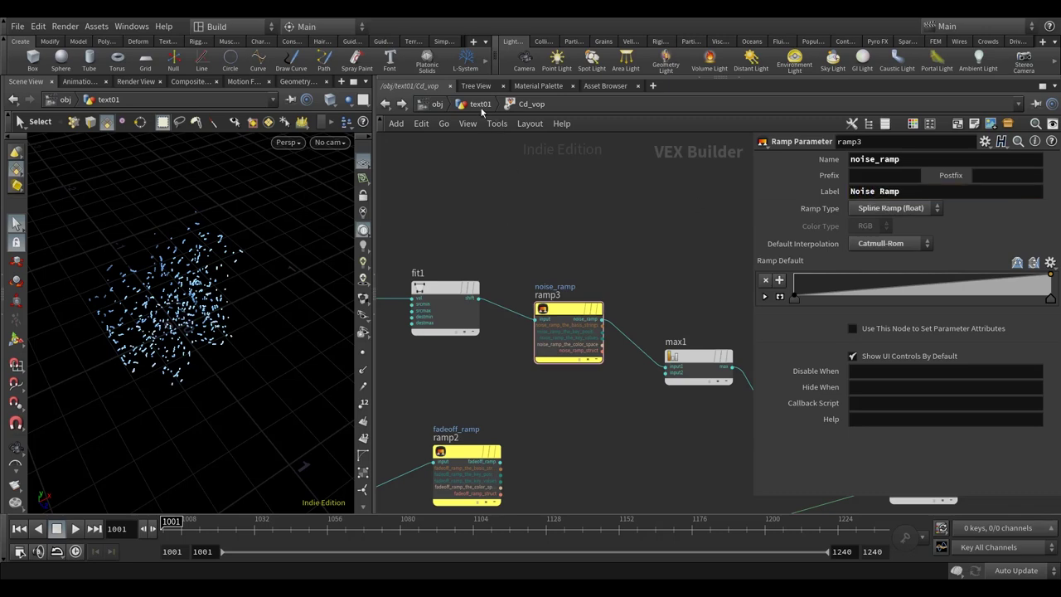
- Back in text01, enlarge Cd_vop's Noise Ramp graph and move its first point to position about 0.45
click(480, 103)
scroll(893, 350, down, 3)
scroll(891, 350, down, 5)
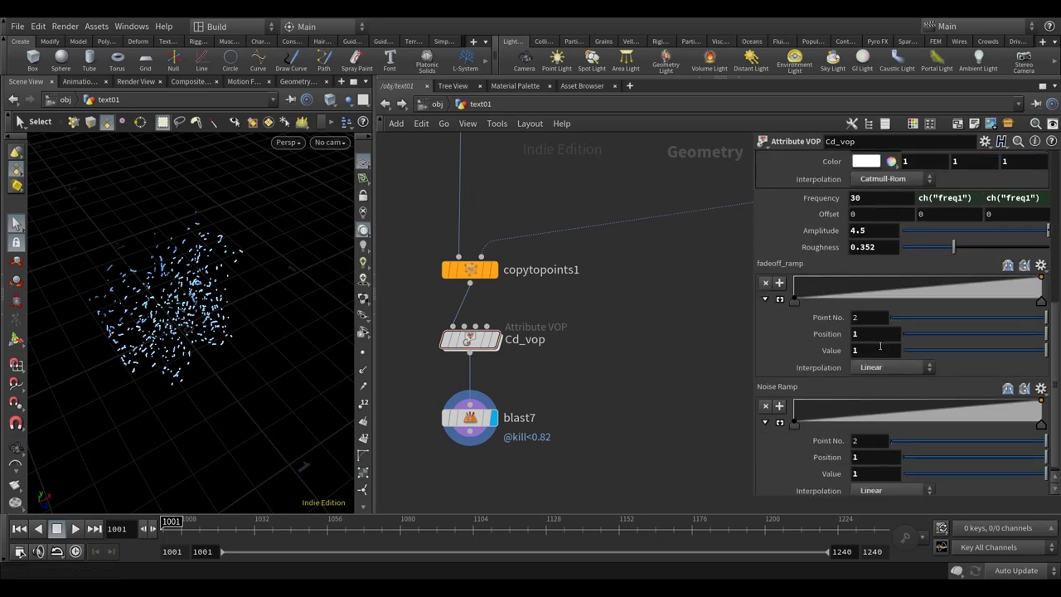
click(779, 416)
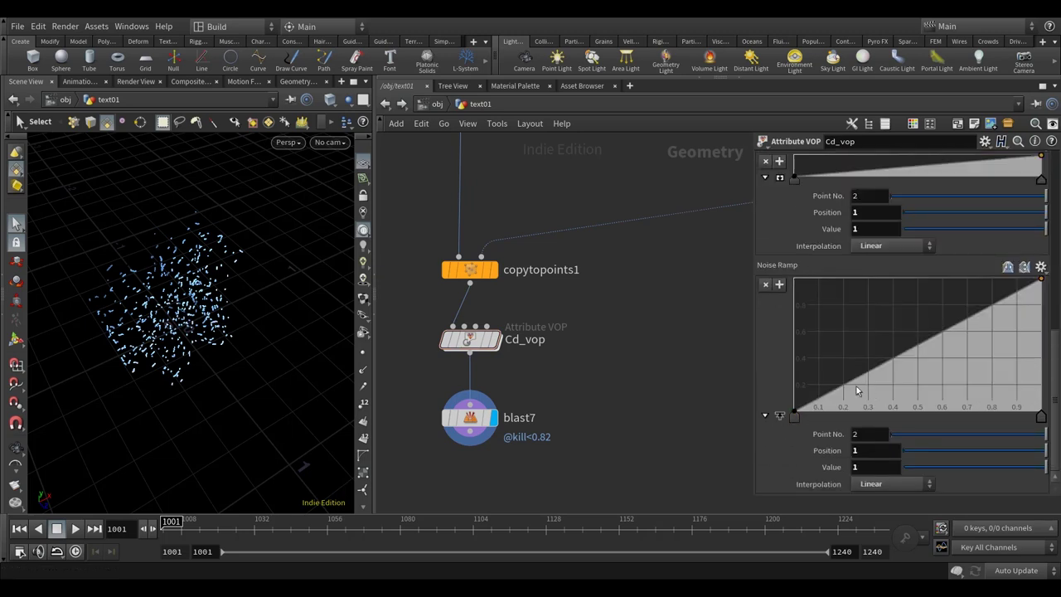
drag(794, 417, 904, 416)
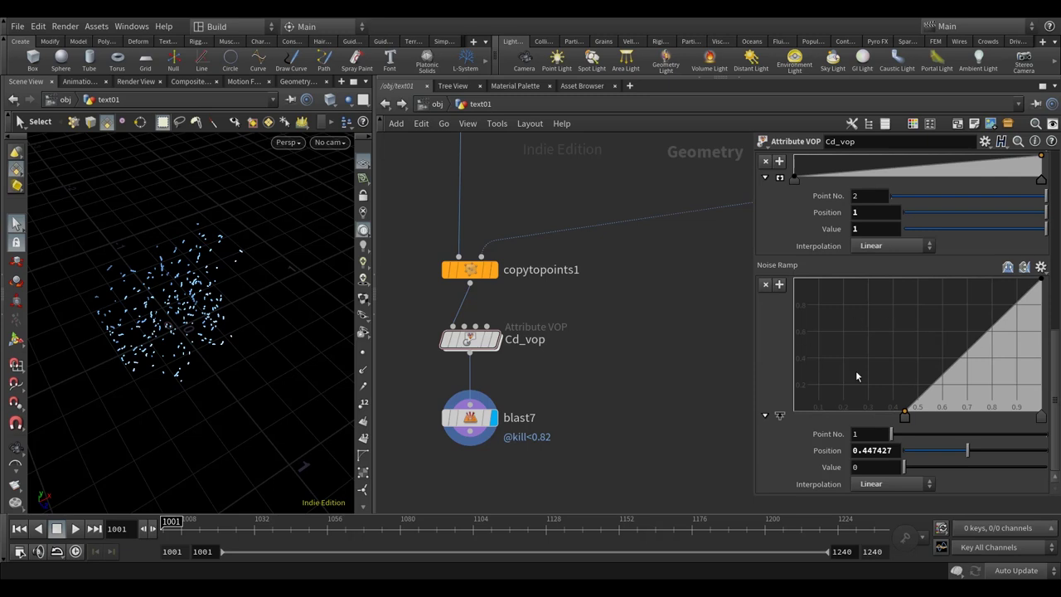
- Move the second point of Cd_vop's Noise Ramp to position about 0.55
drag(1038, 412, 930, 415)
scroll(557, 390, down, 3)
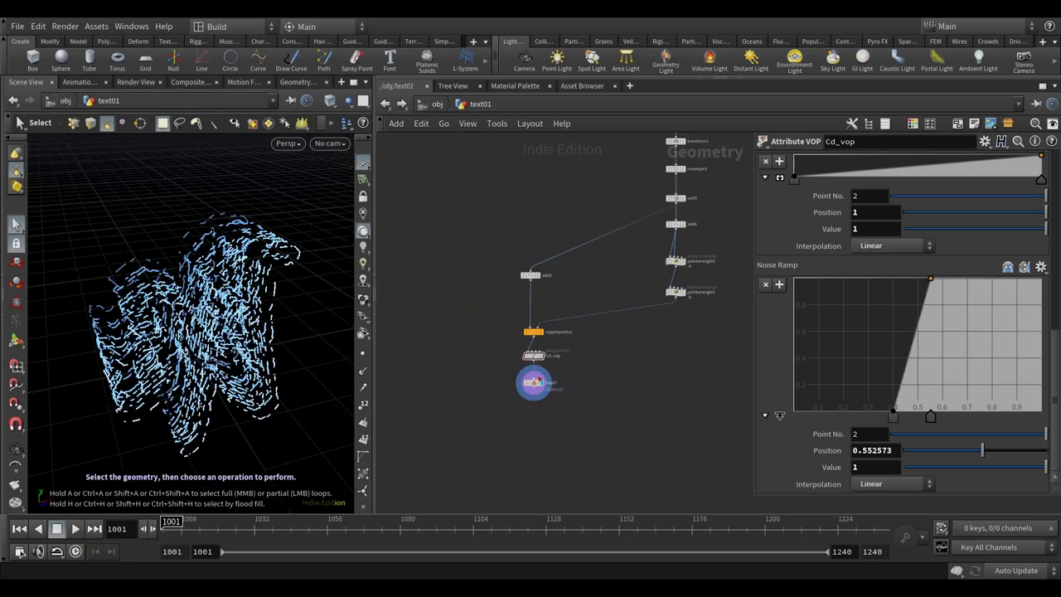
scroll(557, 390, up, 1)
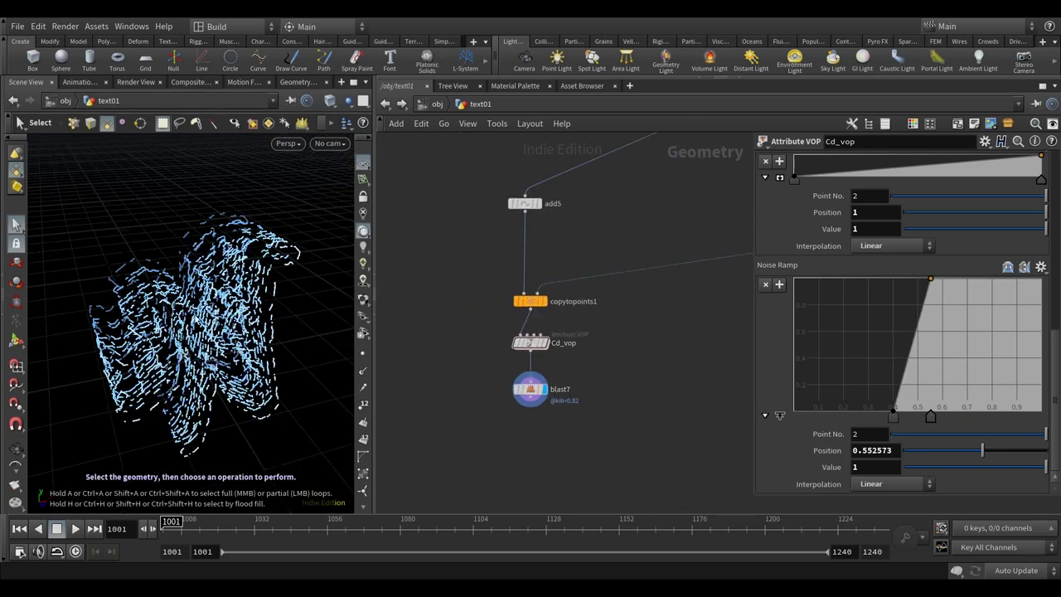
key(Escape)
drag(143, 315, 274, 331)
key(s)
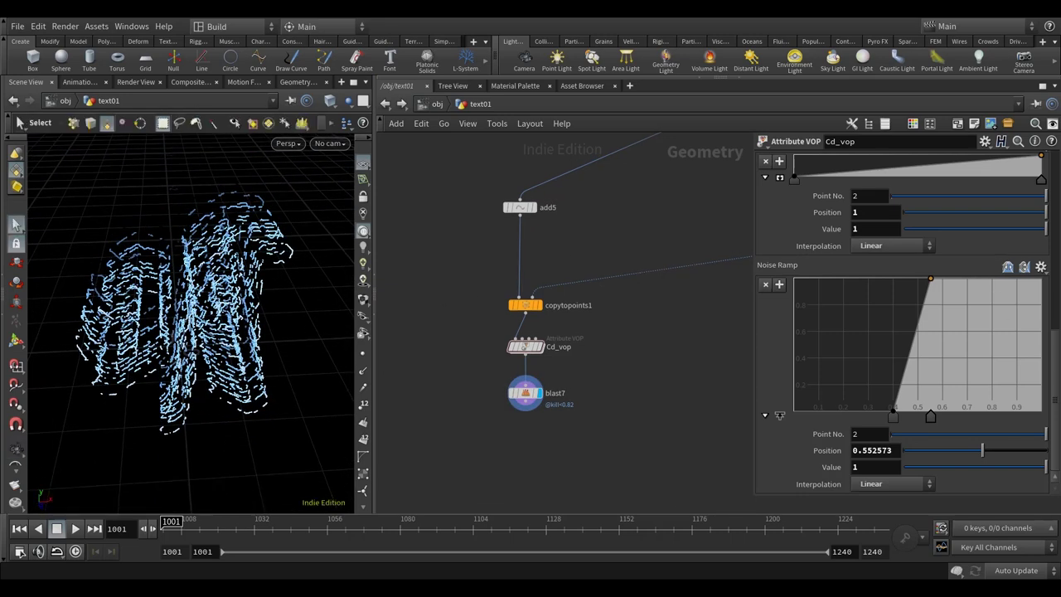
- Enlarge Cd_vop's fadeoff_ramp graph and, inside Cd_vop, connect ramp2's fadeoff_ramp output to max1's second input
scroll(894, 340, up, 3)
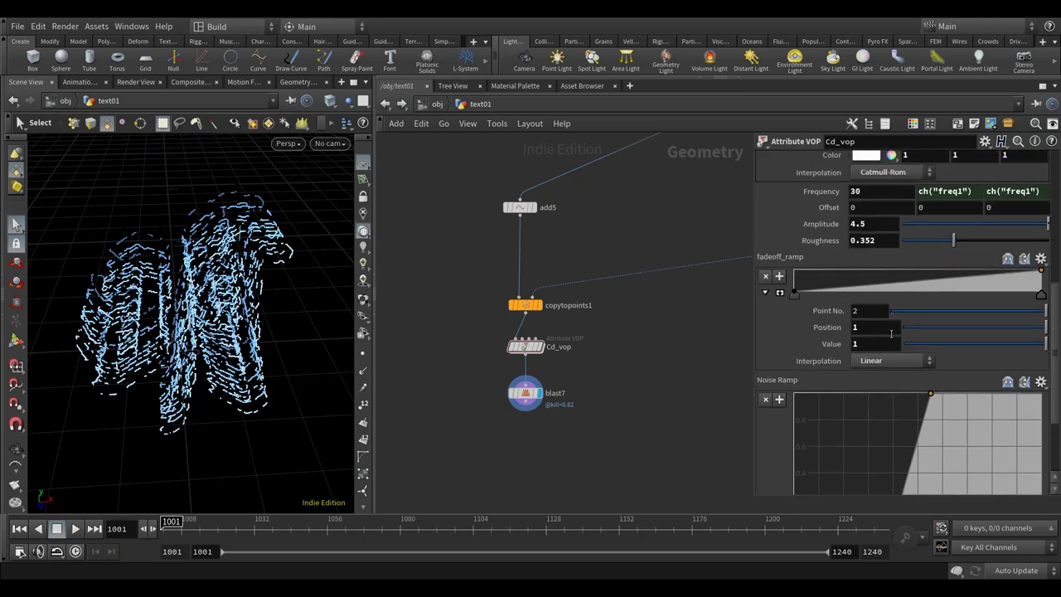
click(779, 291)
scroll(915, 301, up, 1)
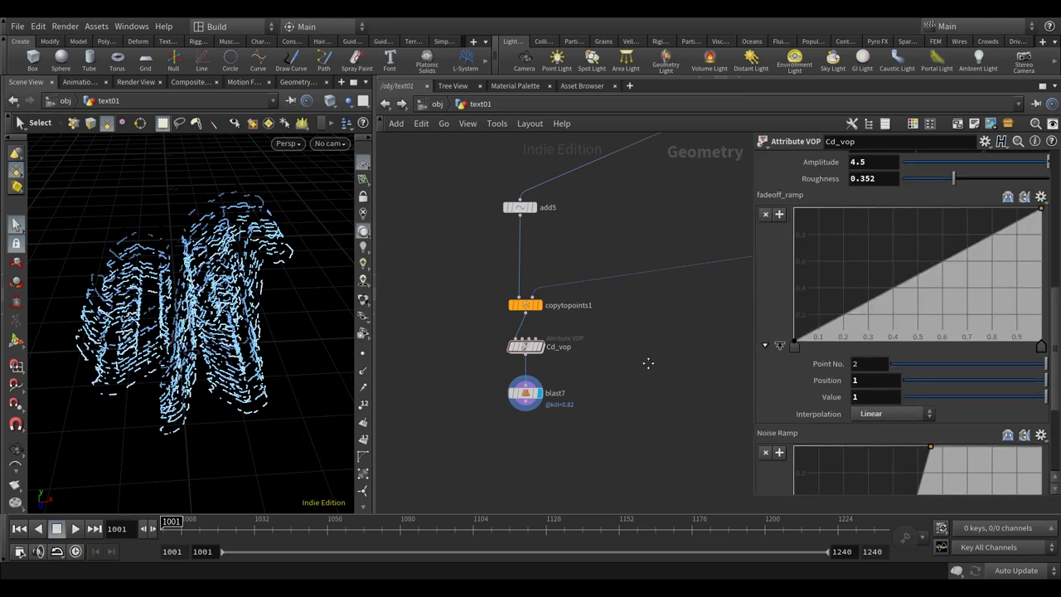
key(i)
scroll(609, 372, down, 4)
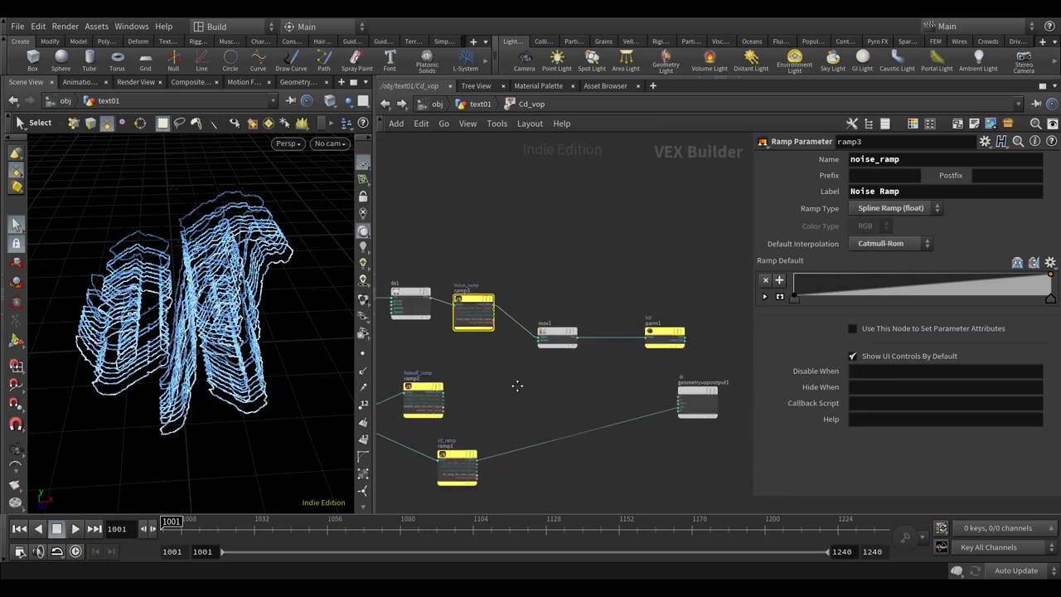
scroll(402, 379, up, 4)
click(471, 395)
click(674, 288)
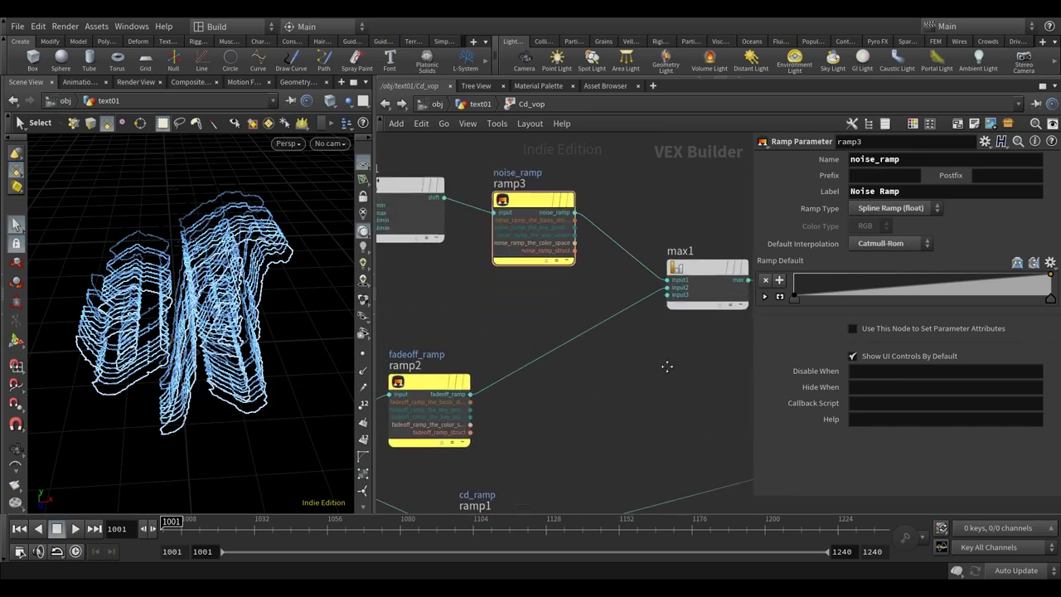
- Back in text01, set the interpolation of Cd_vop's fadeoff_ramp to Catmull-Rom
key(u)
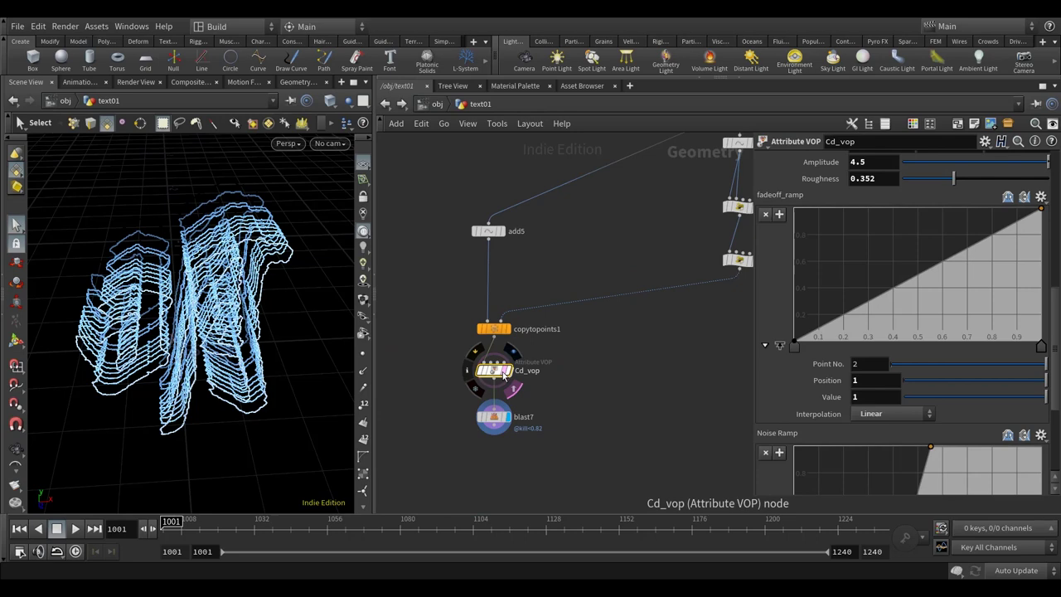
key(i)
middle_drag(631, 382, 512, 386)
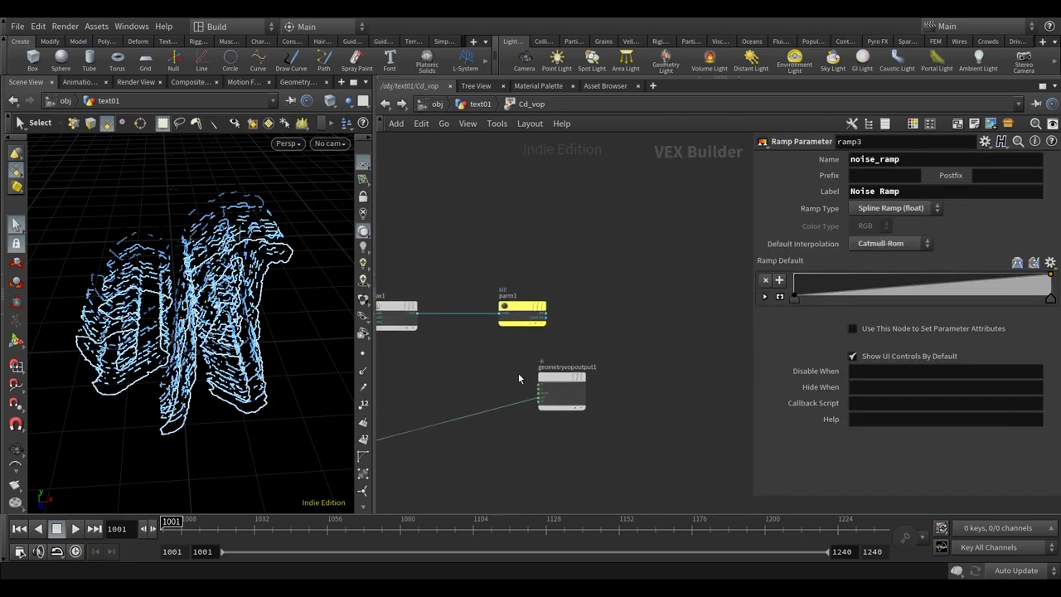
key(h)
click(385, 104)
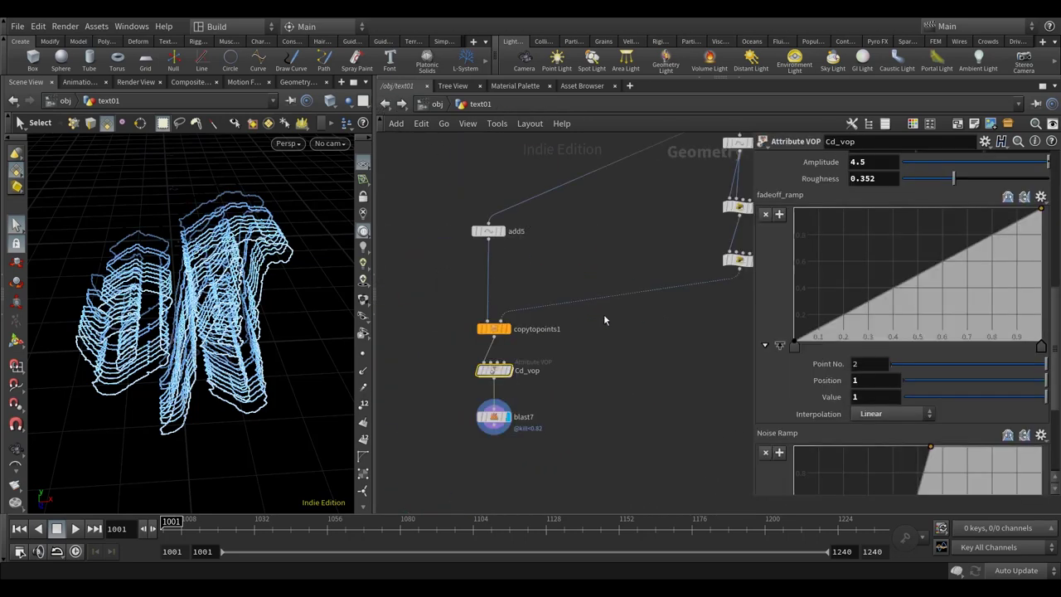
click(893, 413)
click(900, 456)
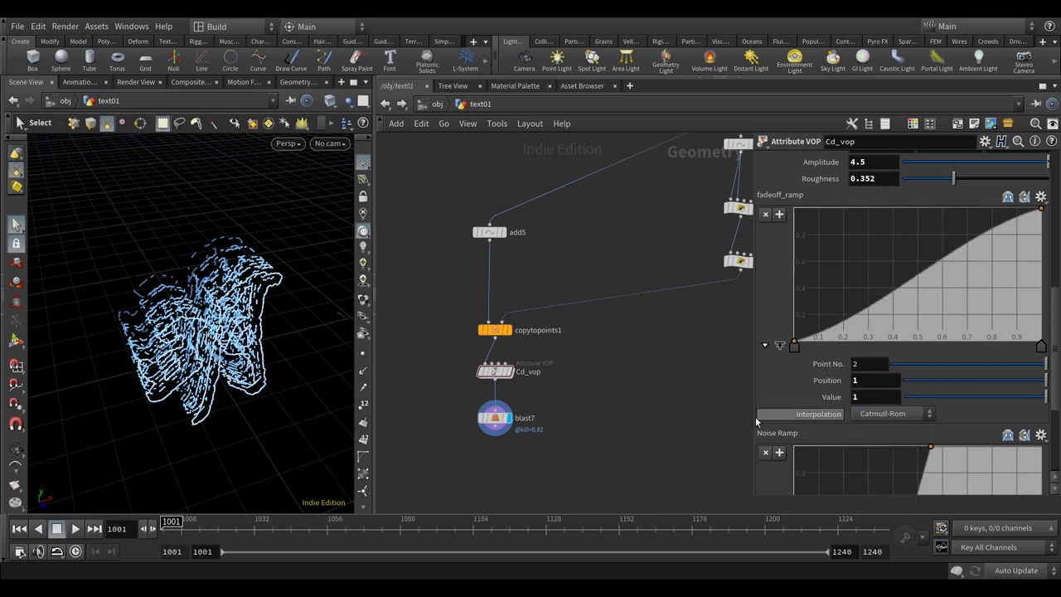
- Shape fadeoff_ramp into an S-curve with new points at about position 0.30, value 0.17 and position 0.64, value 0.84
click(965, 242)
drag(964, 241, 949, 224)
click(843, 307)
drag(843, 307, 867, 318)
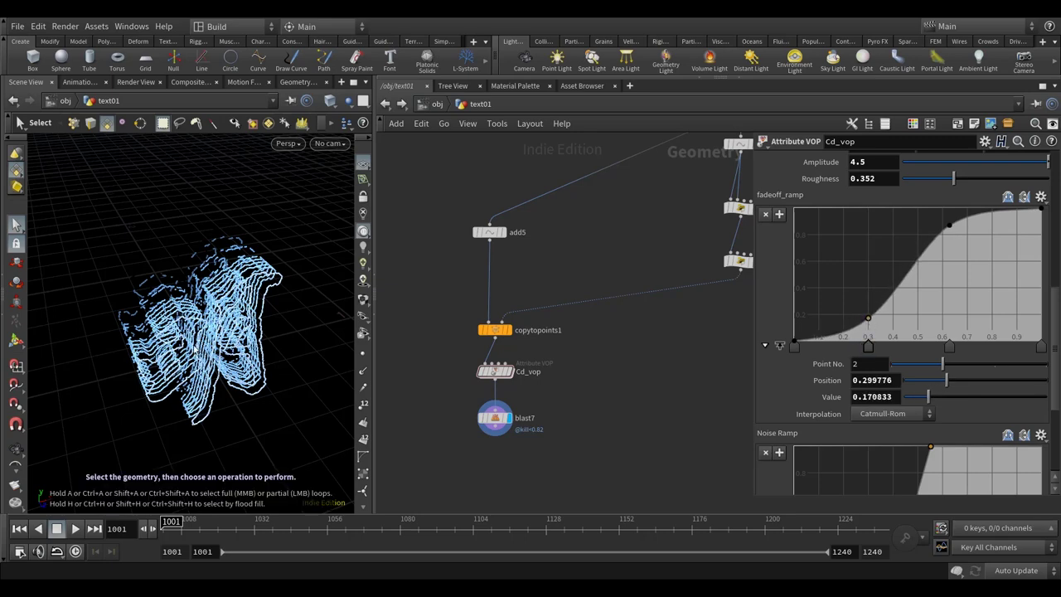
key(Escape)
drag(277, 366, 249, 368)
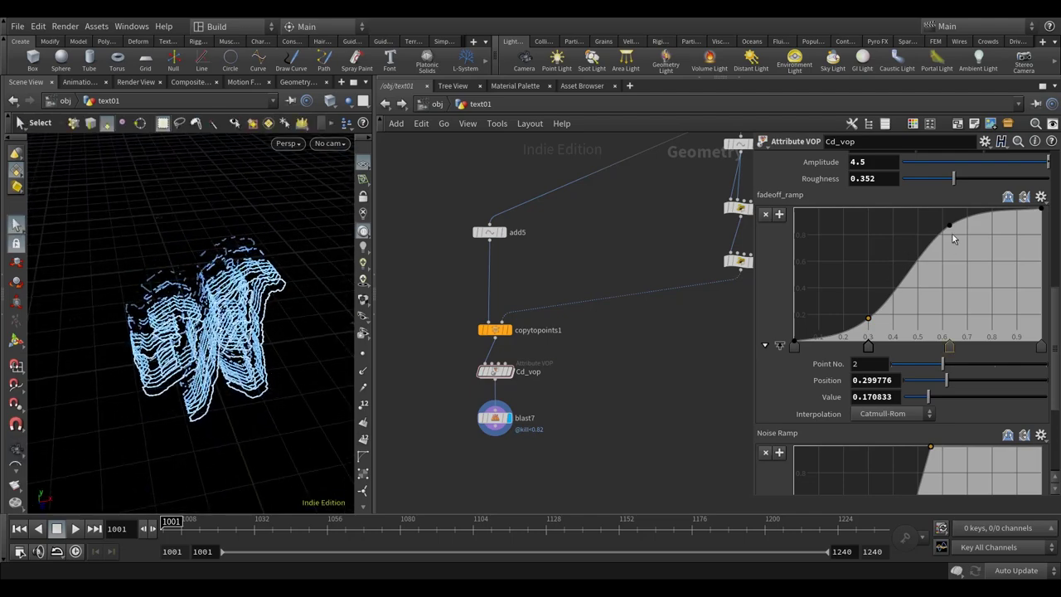
drag(952, 230, 951, 230)
key(Escape)
drag(166, 366, 116, 373)
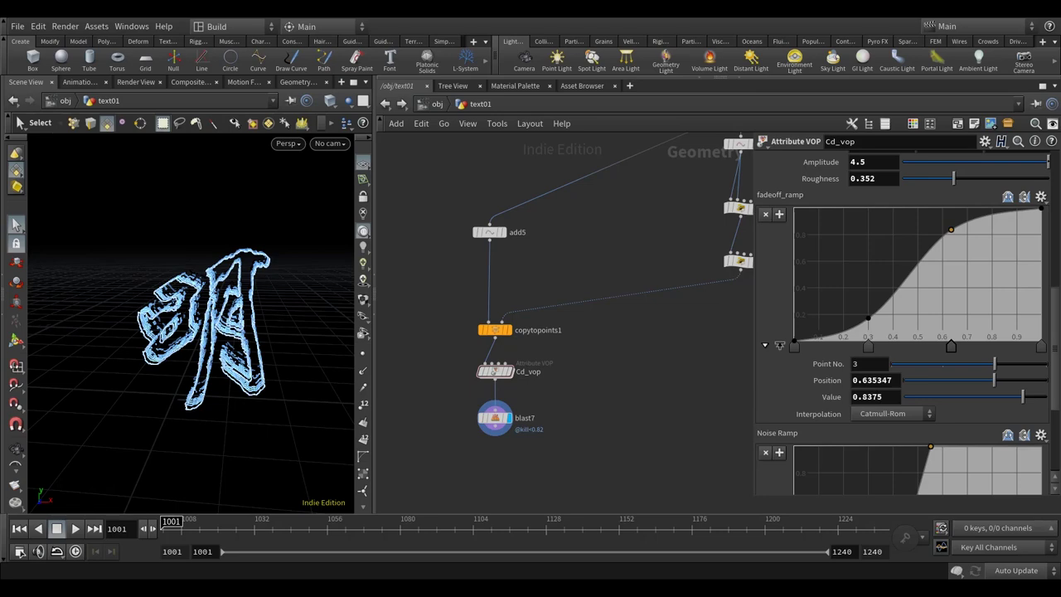
- Examine the broken-up text outlines from several angles and distances in the viewport, and look over the wider node network
scroll(575, 420, down, 2)
key(Escape)
drag(183, 389, 232, 381)
key(s)
scroll(566, 391, down, 2)
scroll(566, 391, down, 3)
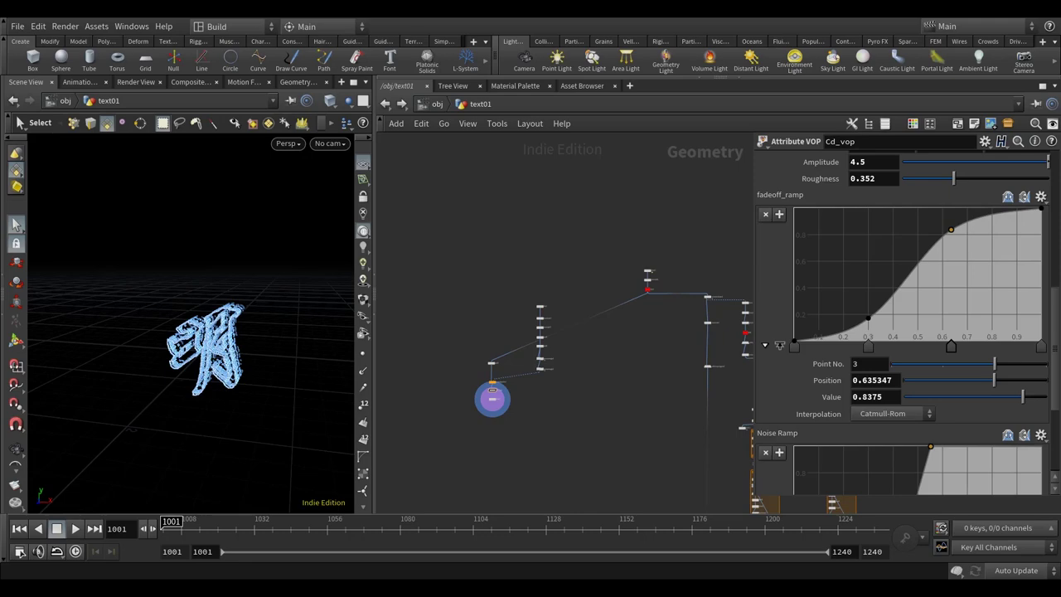
key(Escape)
mouse_move(207, 373)
mouse_down()
mouse_move(240, 369)
mouse_move(224, 373)
mouse_up()
key(s)
scroll(541, 395, down, 2)
scroll(551, 393, up, 1)
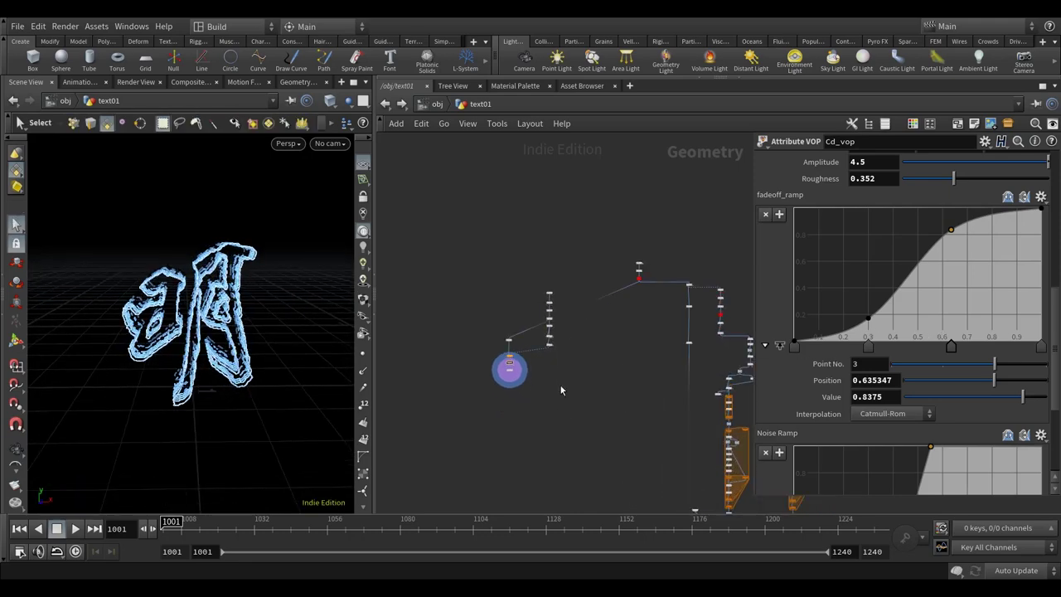
- Move the eleven-node outline chain from line1 to blast7 aside, duplicate it, and place the copy beside the original
drag(587, 412, 456, 254)
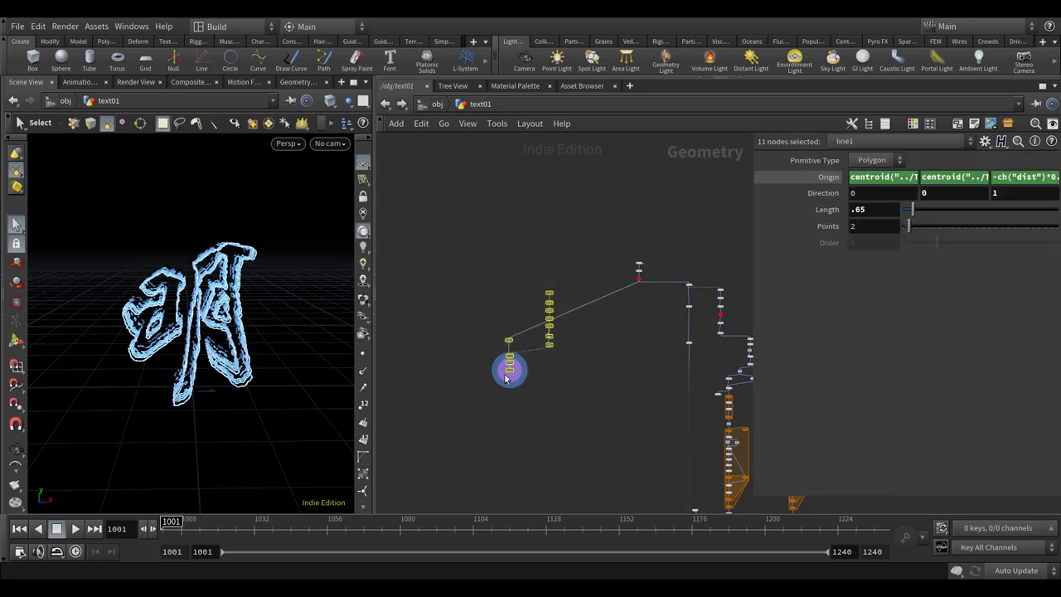
drag(509, 370, 457, 369)
key(ctrl+c)
click(458, 369)
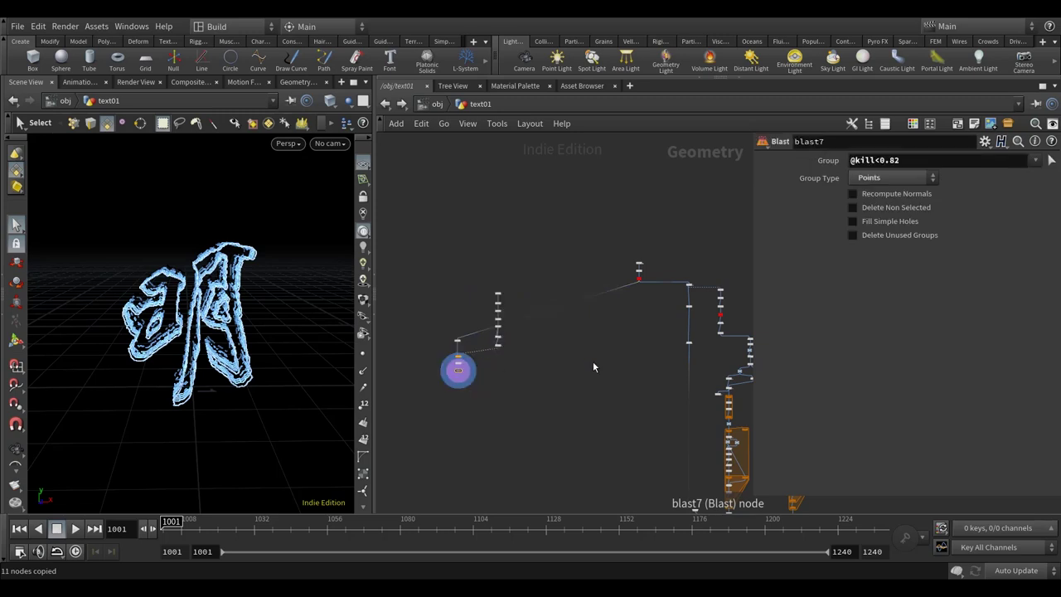
key(ctrl+v)
scroll(574, 404, up, 3)
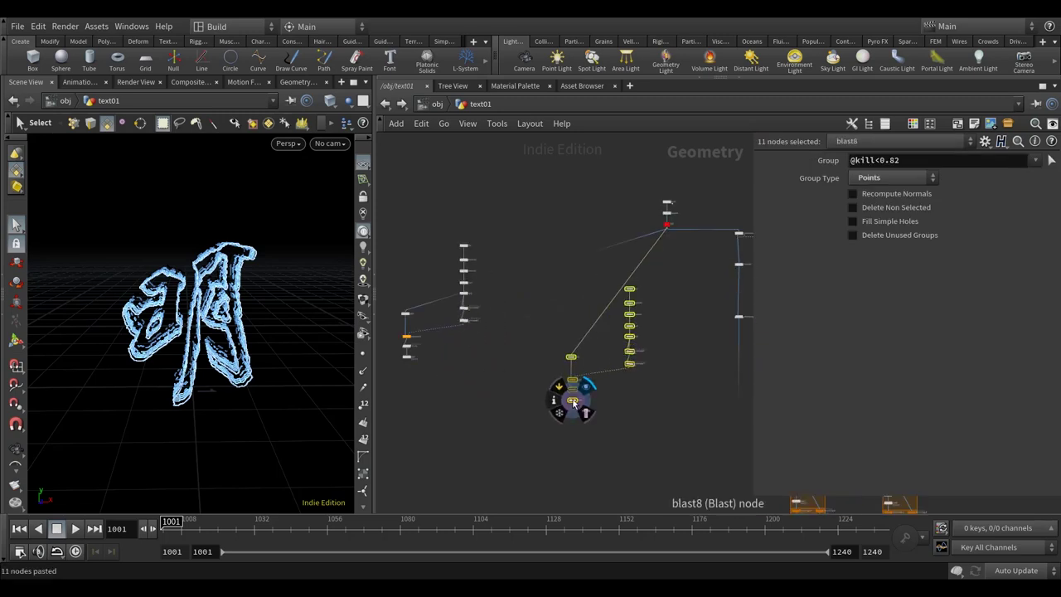
drag(573, 403, 520, 358)
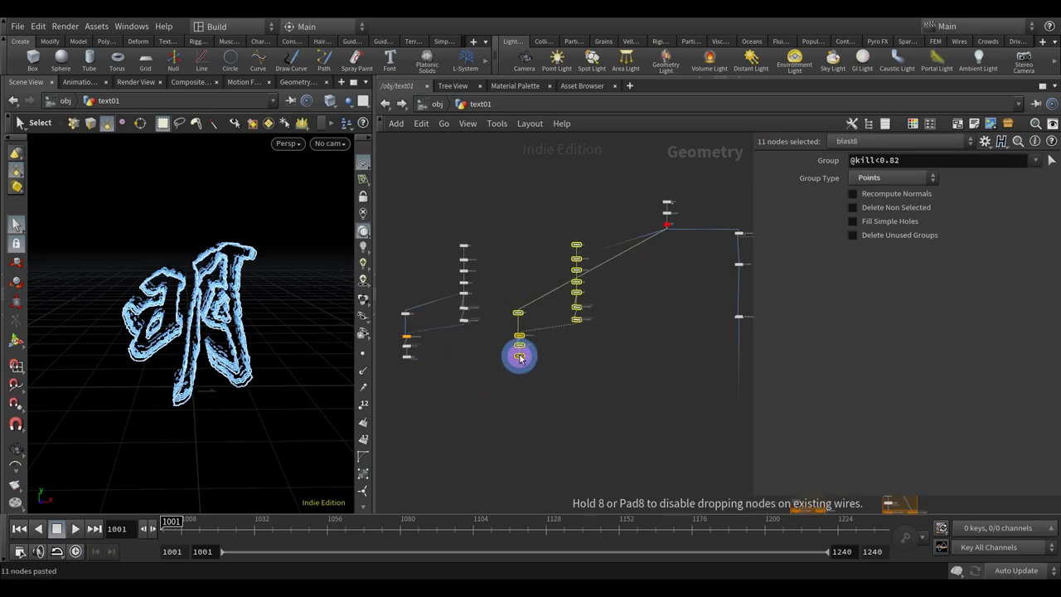
drag(520, 358, 523, 356)
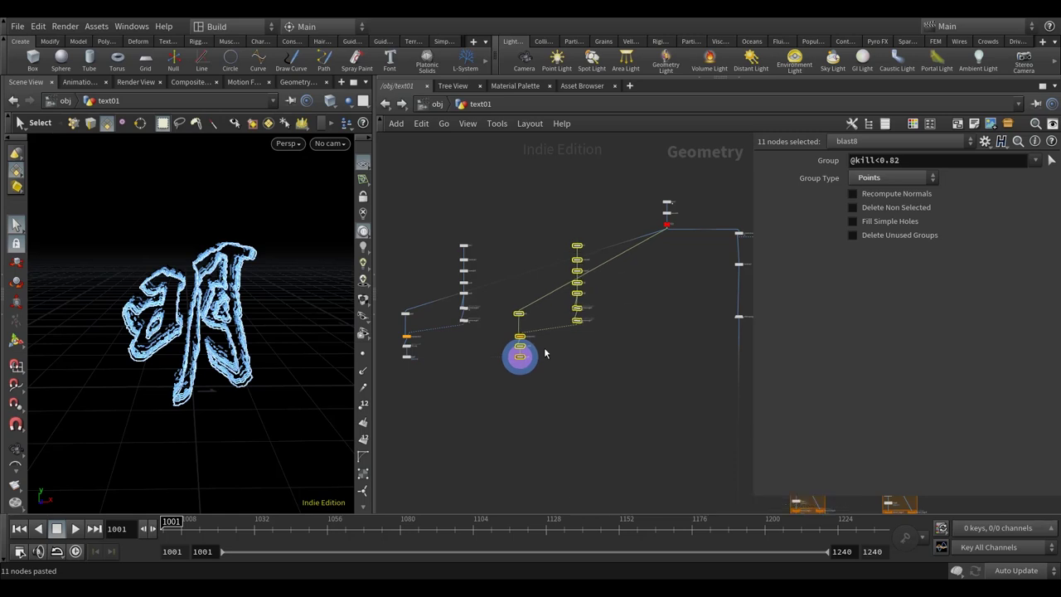
click(544, 327)
- Display the duplicated chain's line2 node and increase the line's length
scroll(543, 324, up, 2)
scroll(605, 216, up, 3)
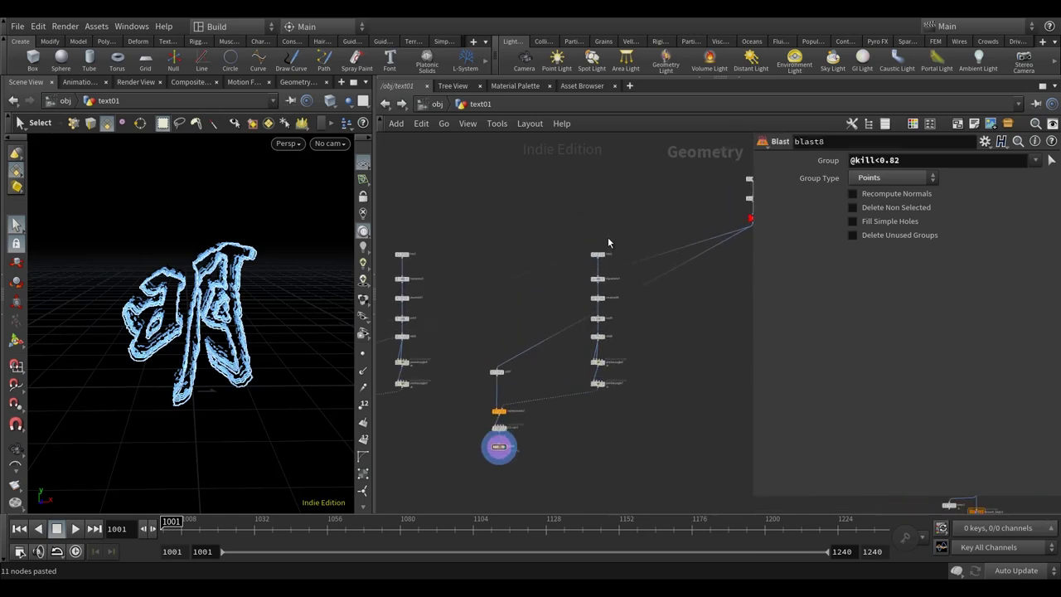
click(593, 262)
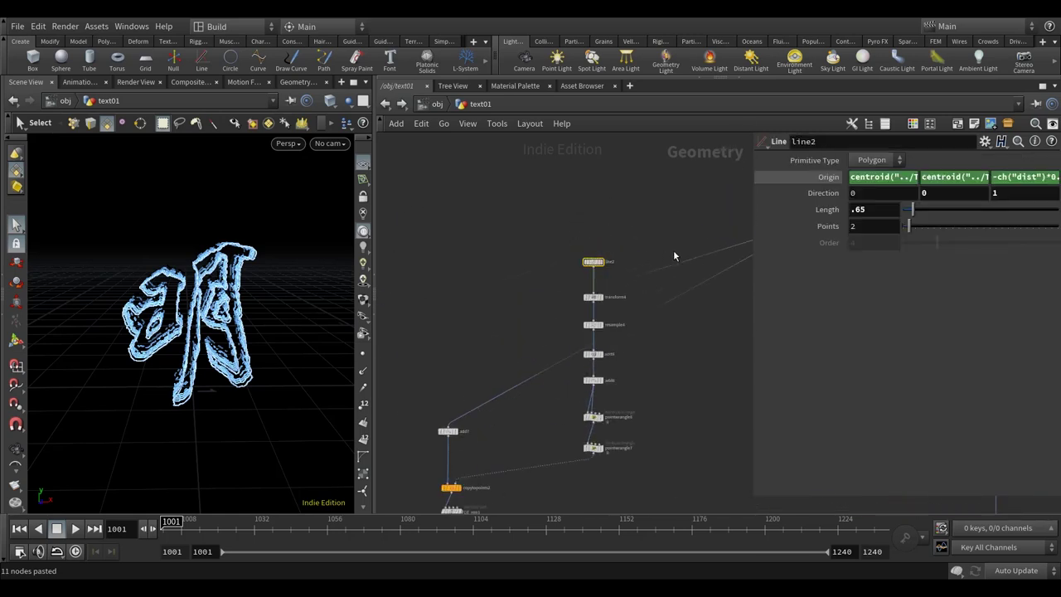
click(598, 263)
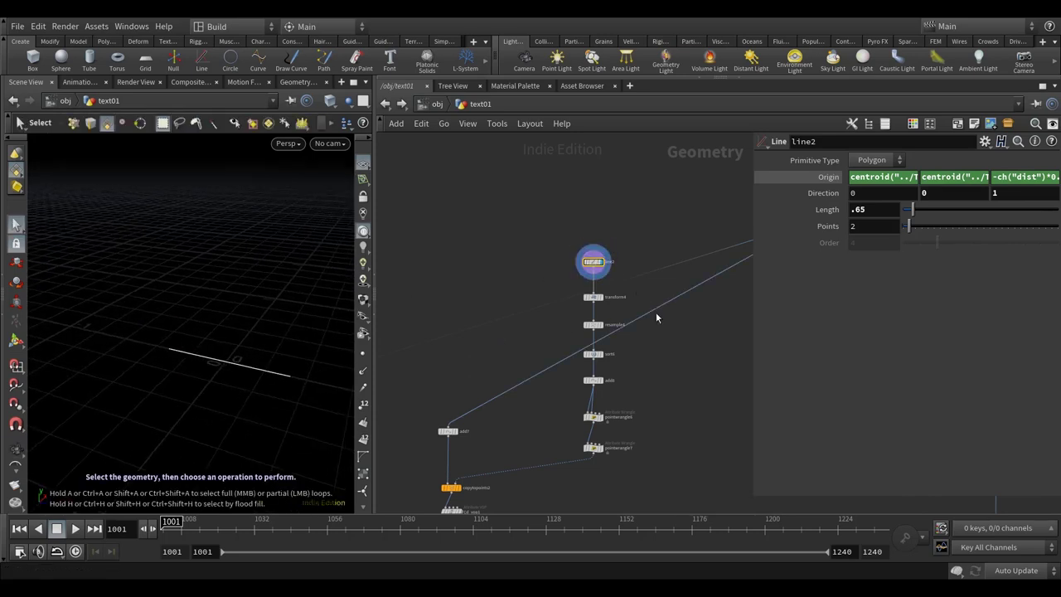
click(857, 213)
text(8)
key(Return)
- Set transform4's Z translation to 0.2 and display its output
click(594, 298)
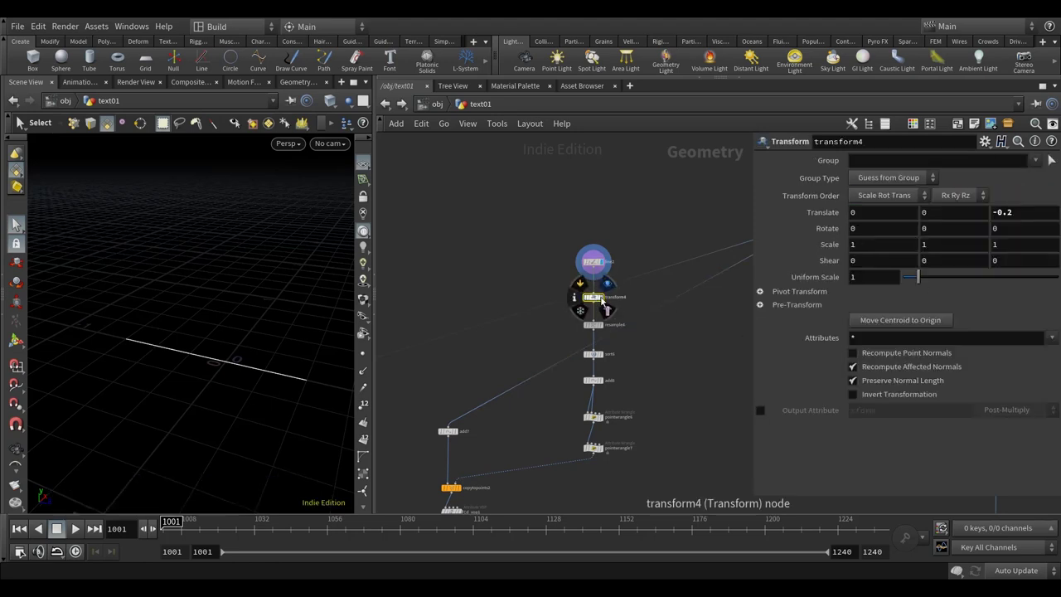
click(1009, 213)
text(.2)
key(Return)
scroll(230, 392, down, 3)
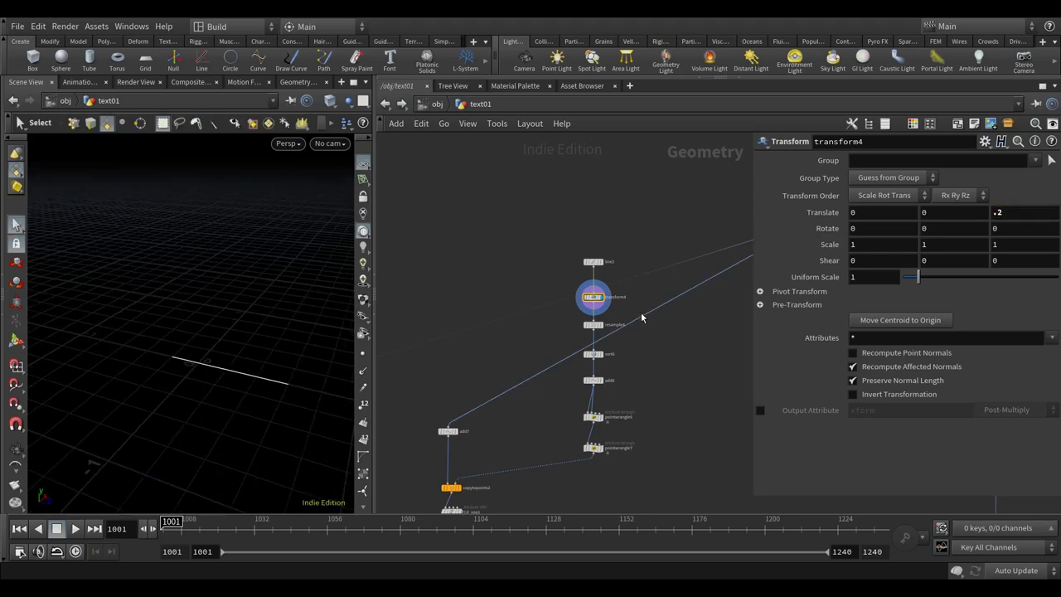
scroll(622, 318, up, 3)
- Preview the duplicated chain by displaying resample4 and the nodes below it one after another, down to copytopoints2
click(585, 328)
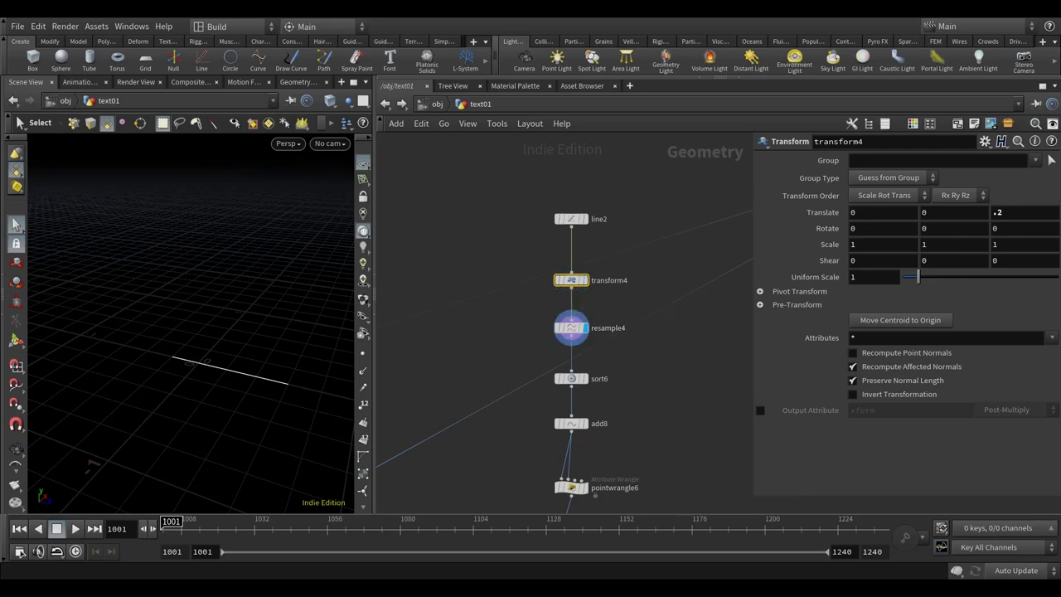
middle_drag(631, 375, 643, 282)
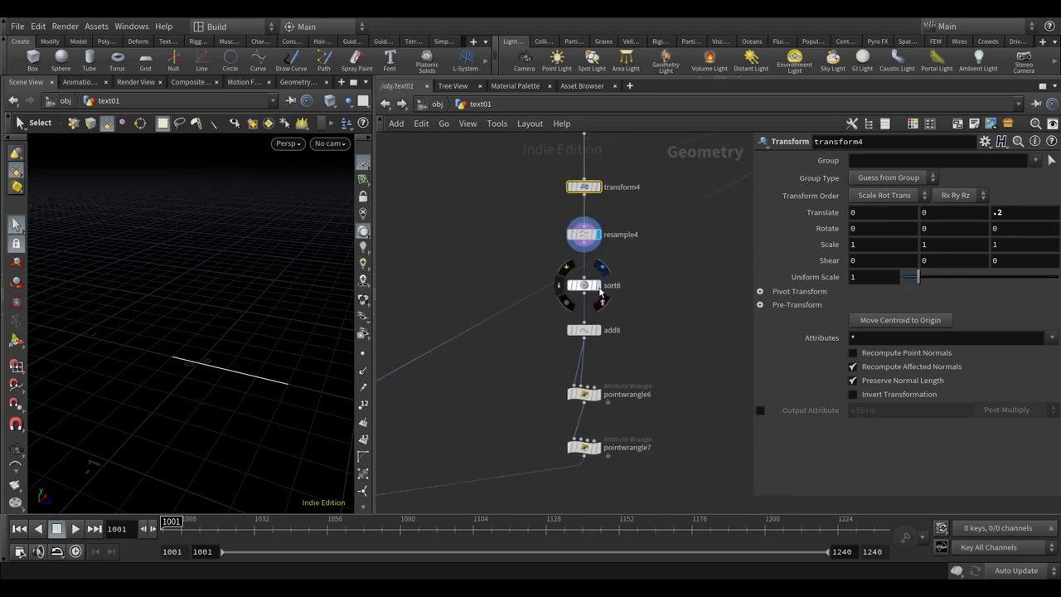
click(583, 285)
click(596, 333)
click(581, 335)
middle_drag(581, 335, 589, 249)
middle_drag(592, 304, 648, 231)
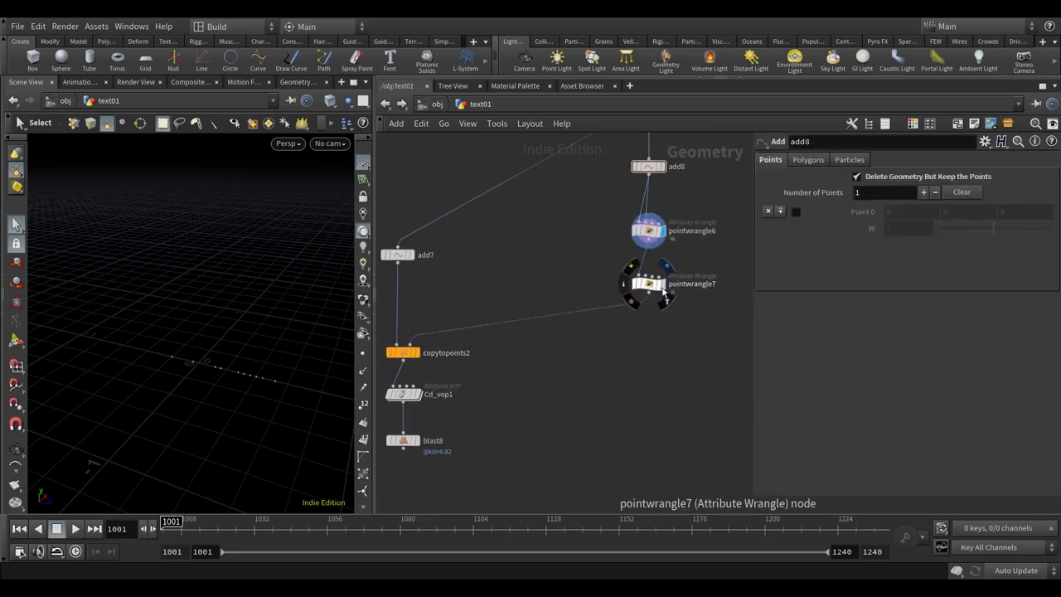
click(417, 351)
click(405, 351)
scroll(455, 325, down, 4)
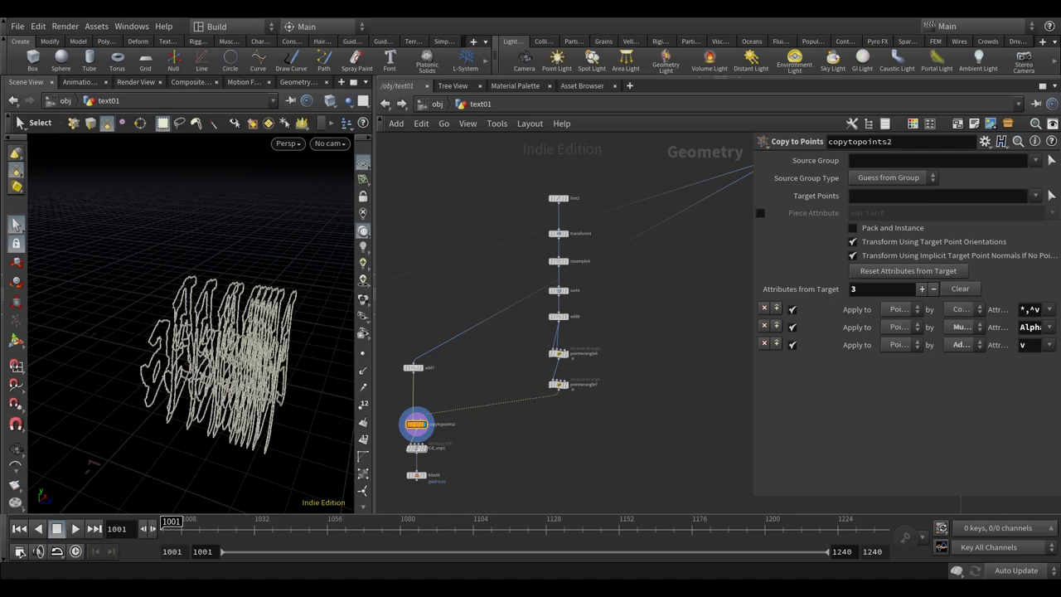
- Add a Null node near the duplicated outline chain in text01
scroll(540, 334, down, 3)
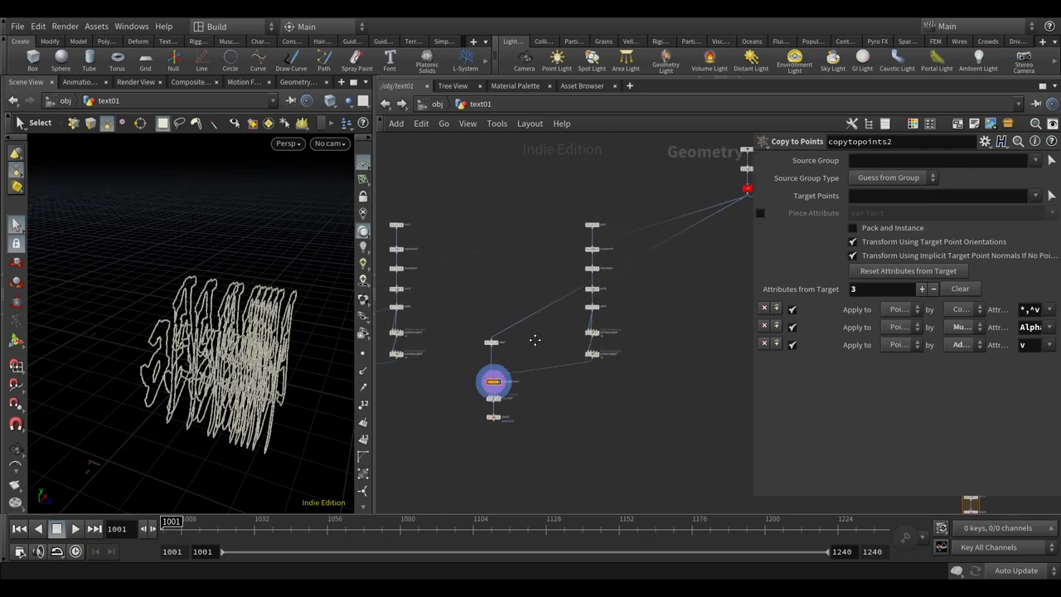
key(Tab)
text(nul)
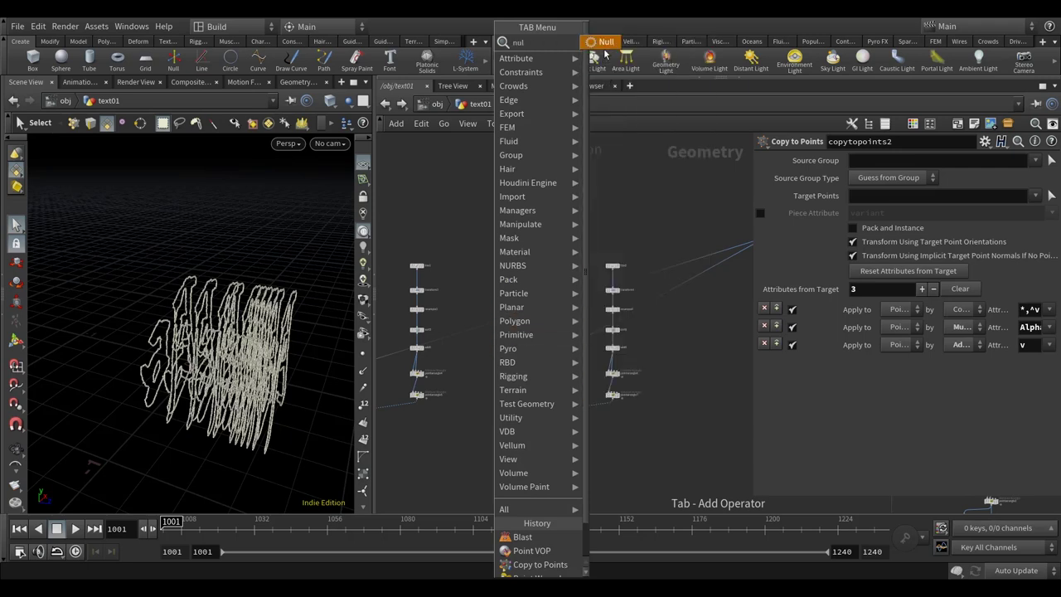
key(Return)
click(531, 327)
drag(528, 325, 461, 277)
- Display the TEXT null and the BOX null in turn to review their geometry
middle_drag(525, 309, 482, 300)
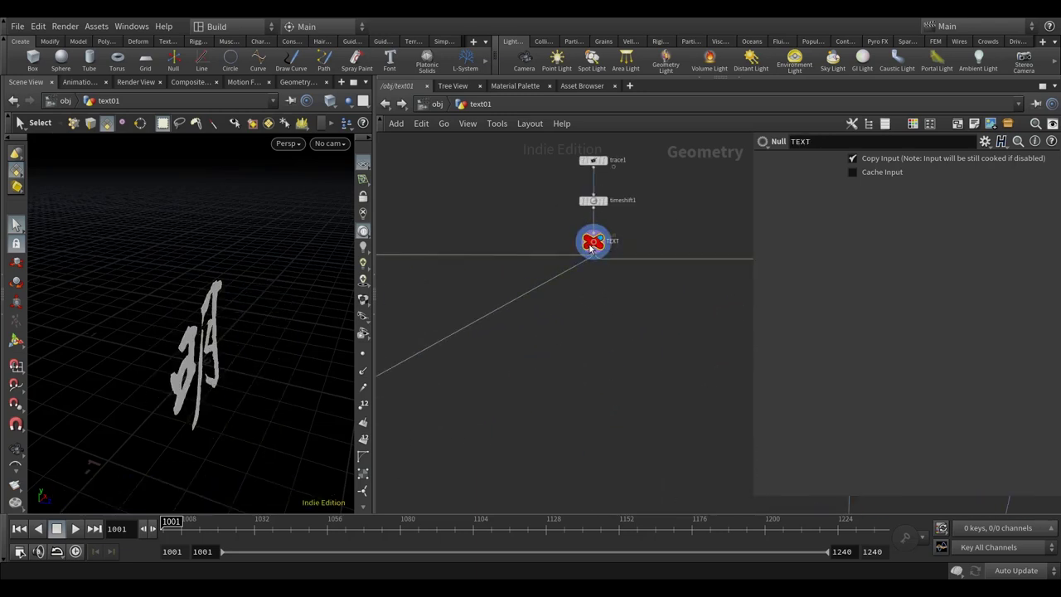
middle_drag(594, 301, 618, 355)
scroll(655, 349, up, 5)
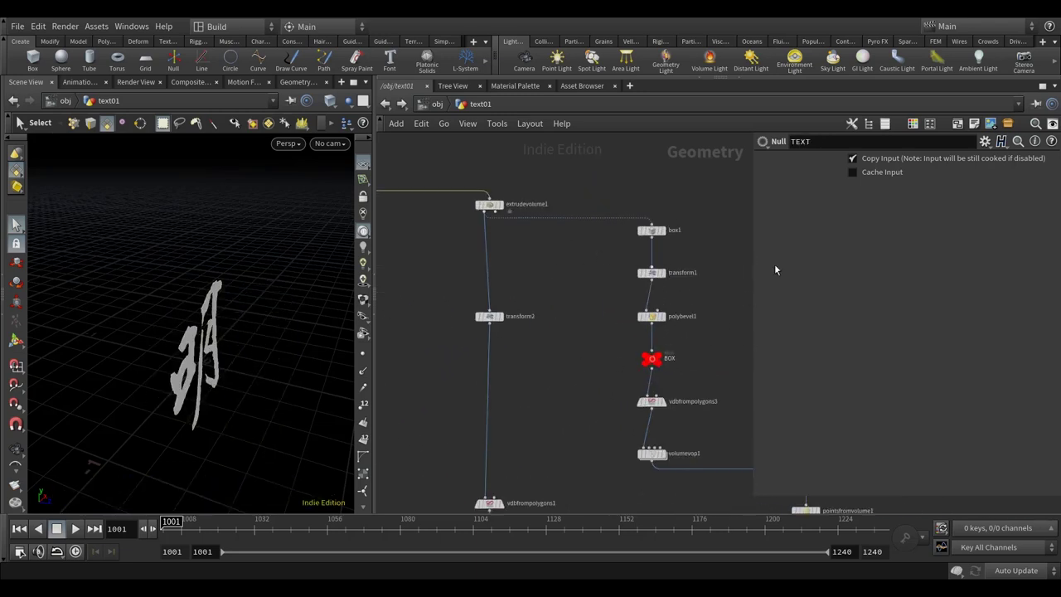
click(653, 358)
scroll(506, 367, down, 3)
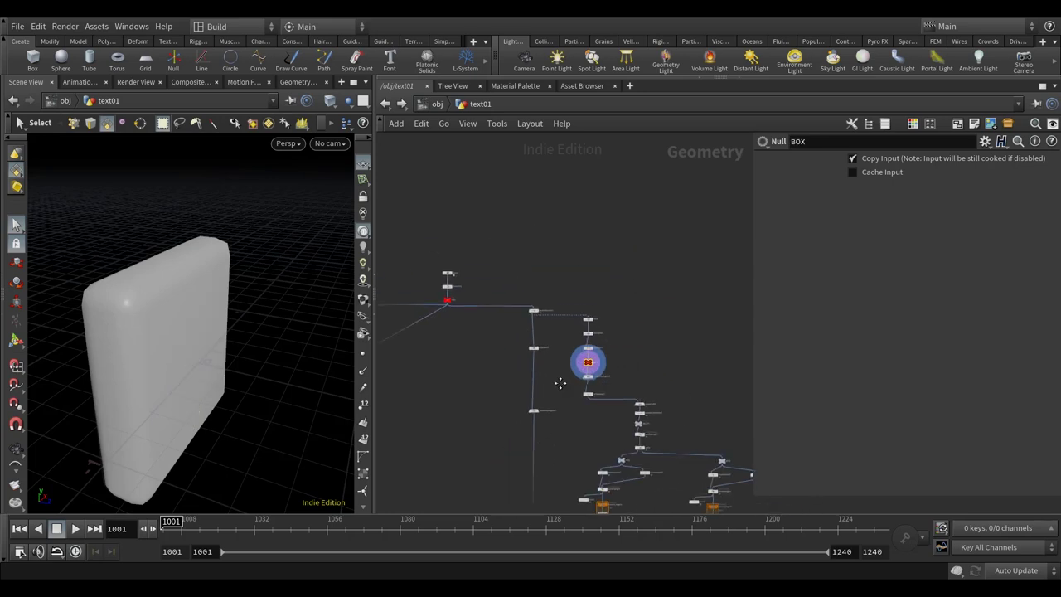
- Add a Clip node beside the duplicated outline chain, feed it from the BOX null and display its output
middle_drag(507, 367, 564, 257)
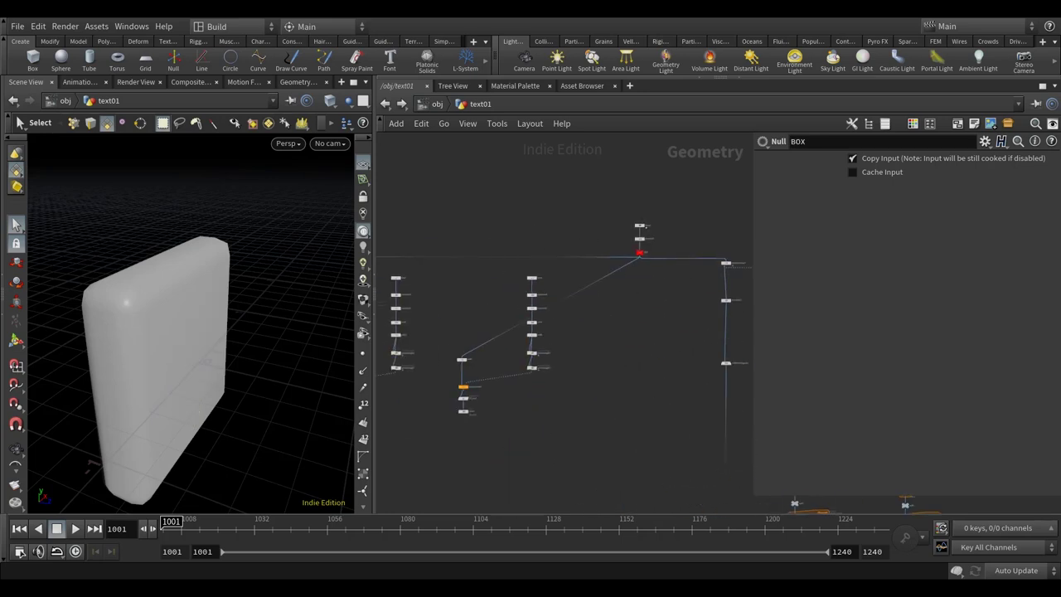
key(l)
key(Tab)
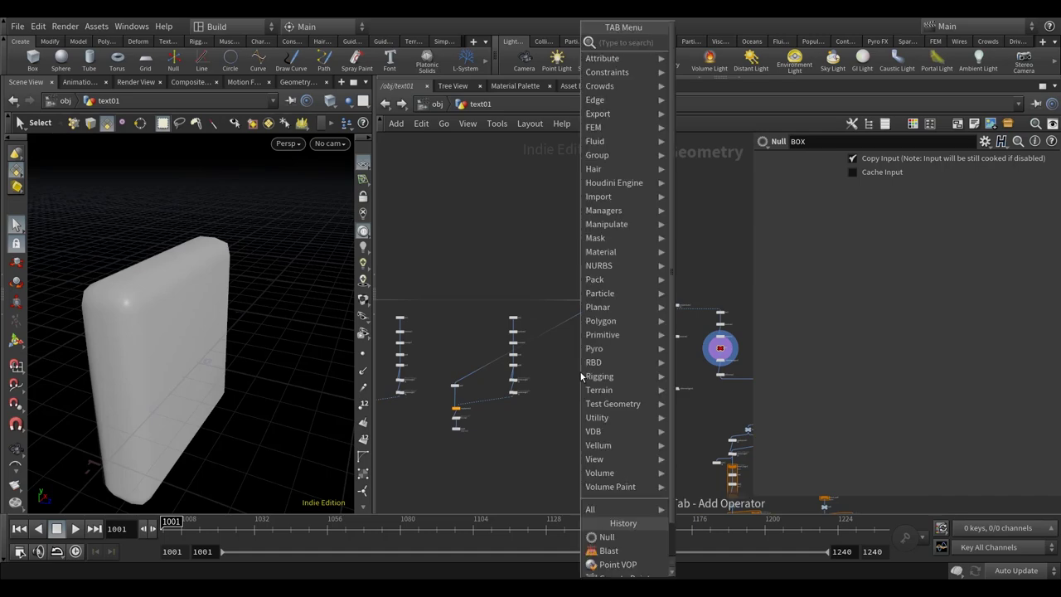
text(cli)
click(738, 44)
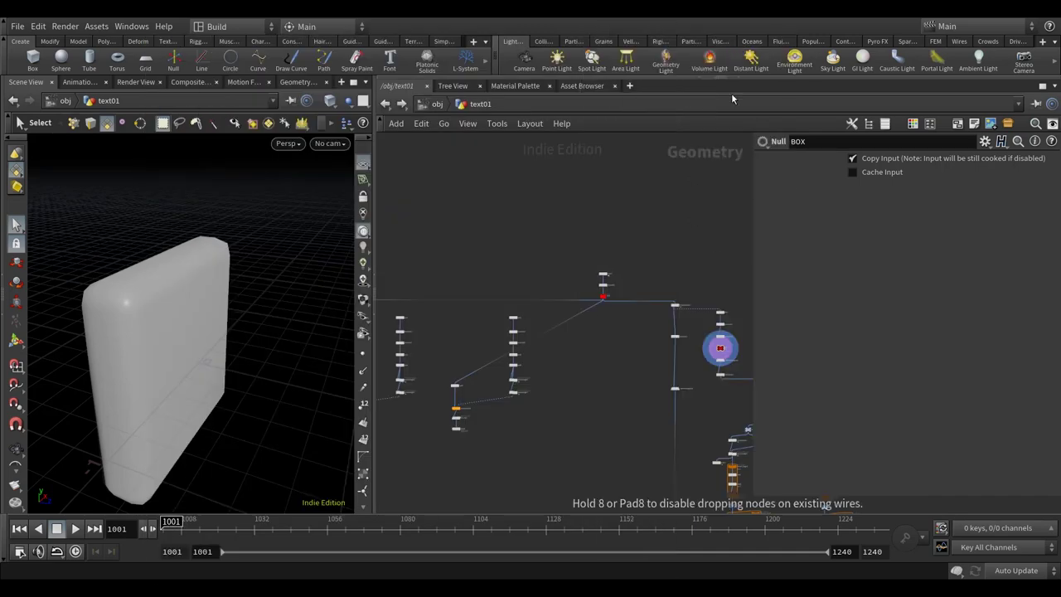
click(587, 362)
key(l)
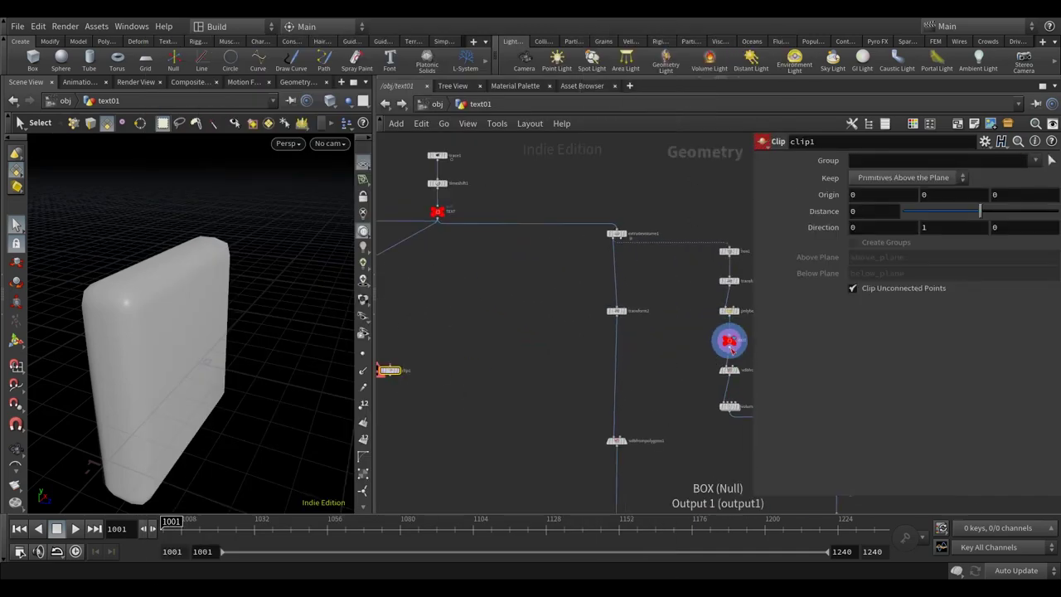
click(727, 358)
click(535, 344)
key(l)
drag(603, 351, 478, 345)
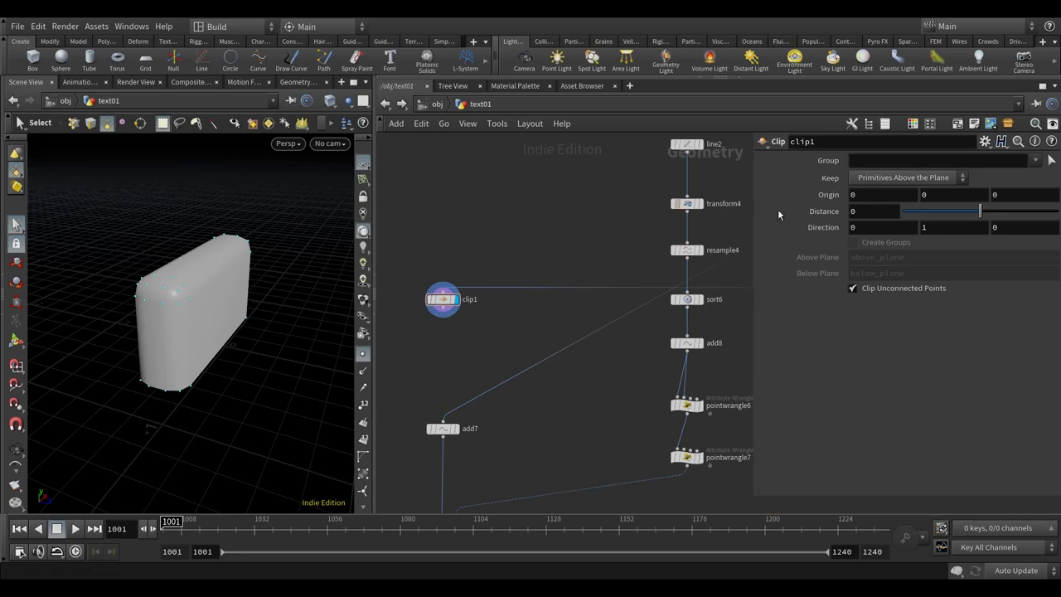
- Set clip1's direction to 0, 0, -1 so the box is cut along negative Z
click(946, 226)
key(Tab)
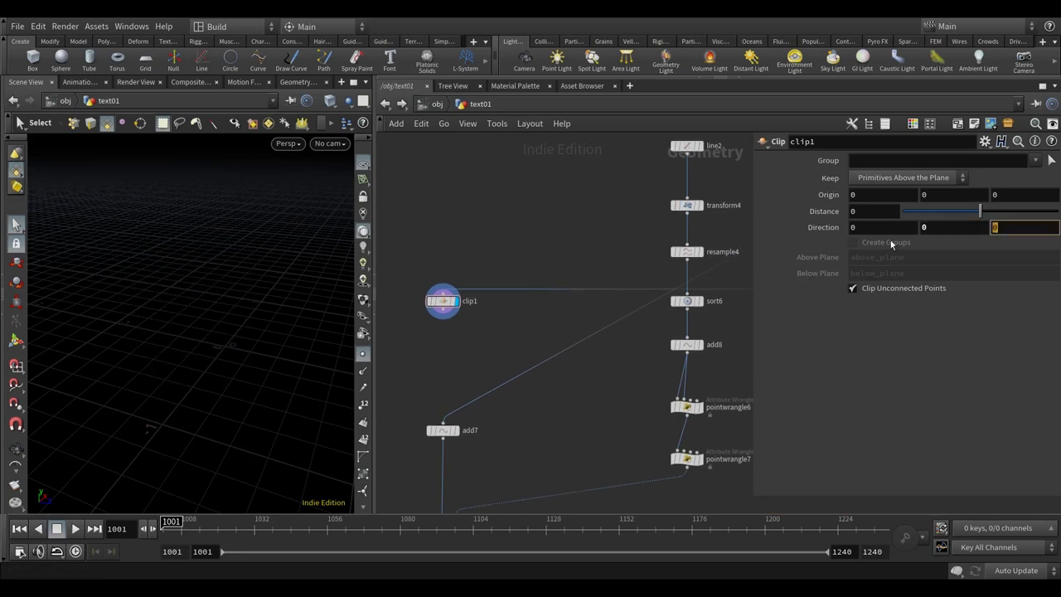
text(-1)
key(Return)
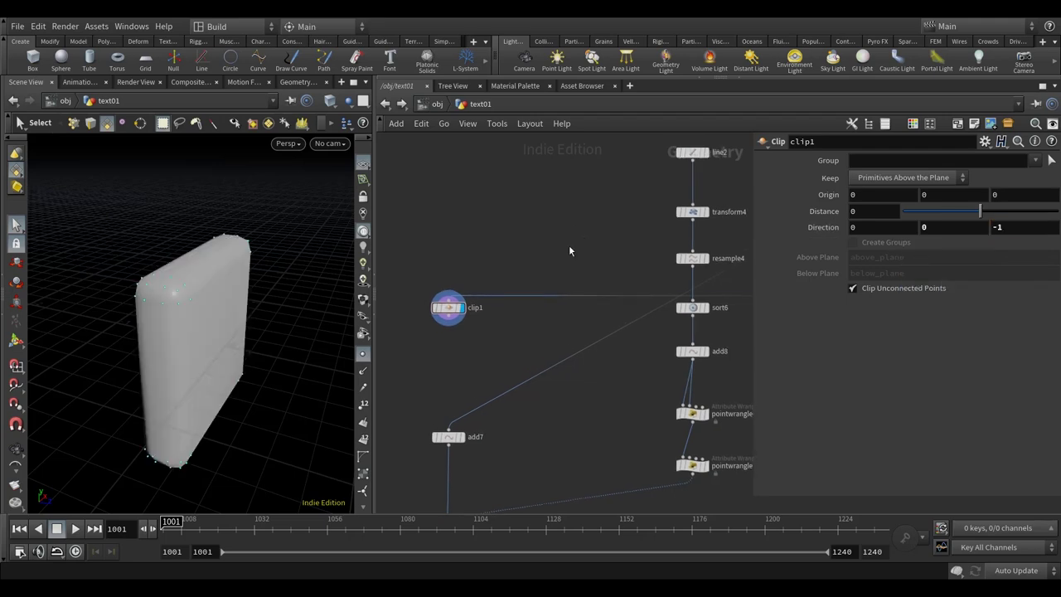
key(Escape)
drag(207, 431, 264, 431)
key(s)
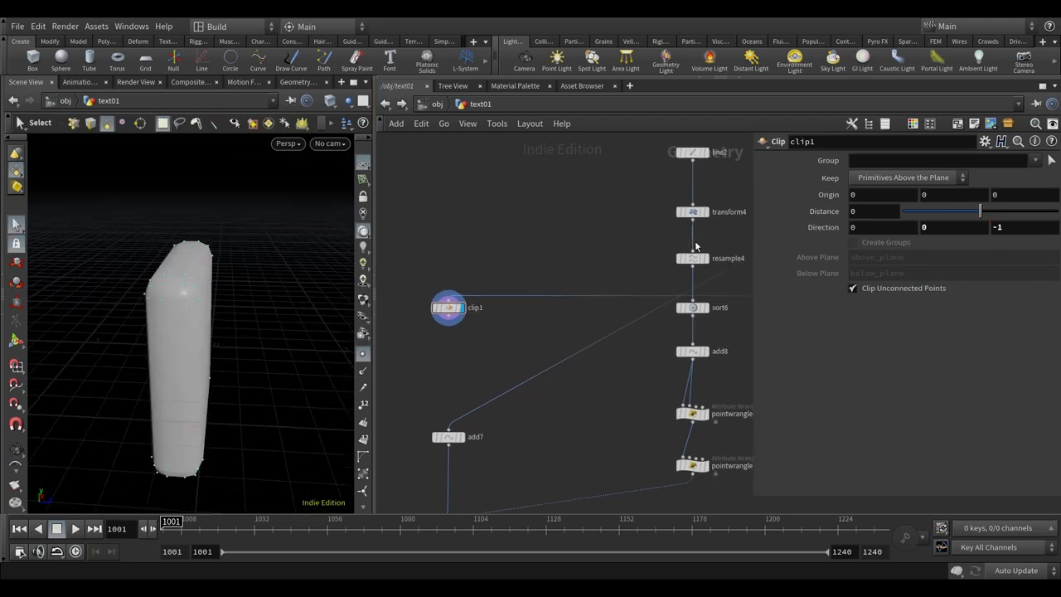
- Set clip1's X origin to the expression centroid(opinputpath(".", 0), D_X)
drag(752, 227, 599, 229)
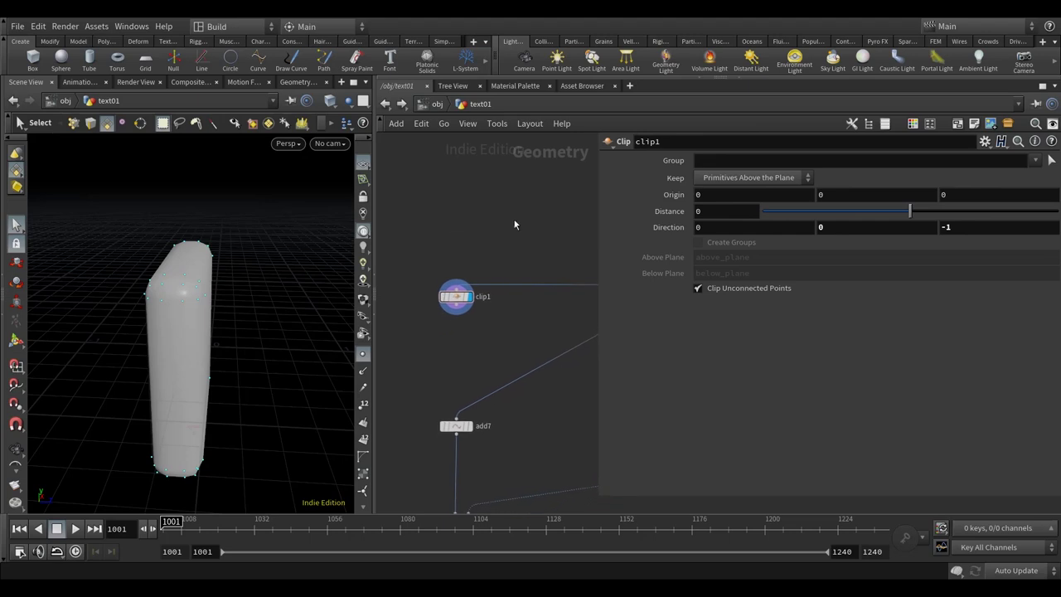
click(686, 201)
text(centroid)
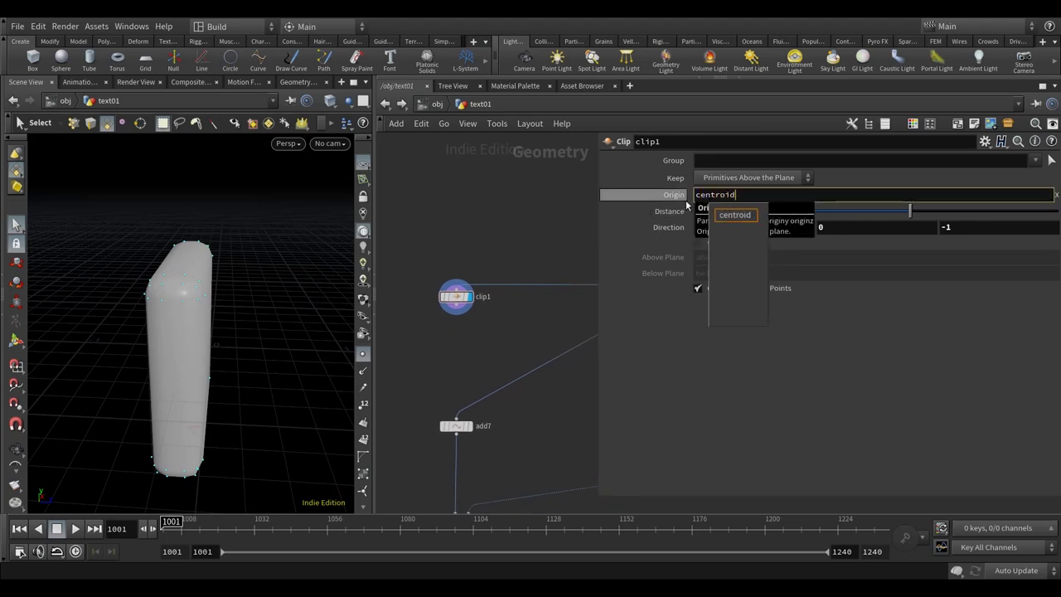
text((opinp)
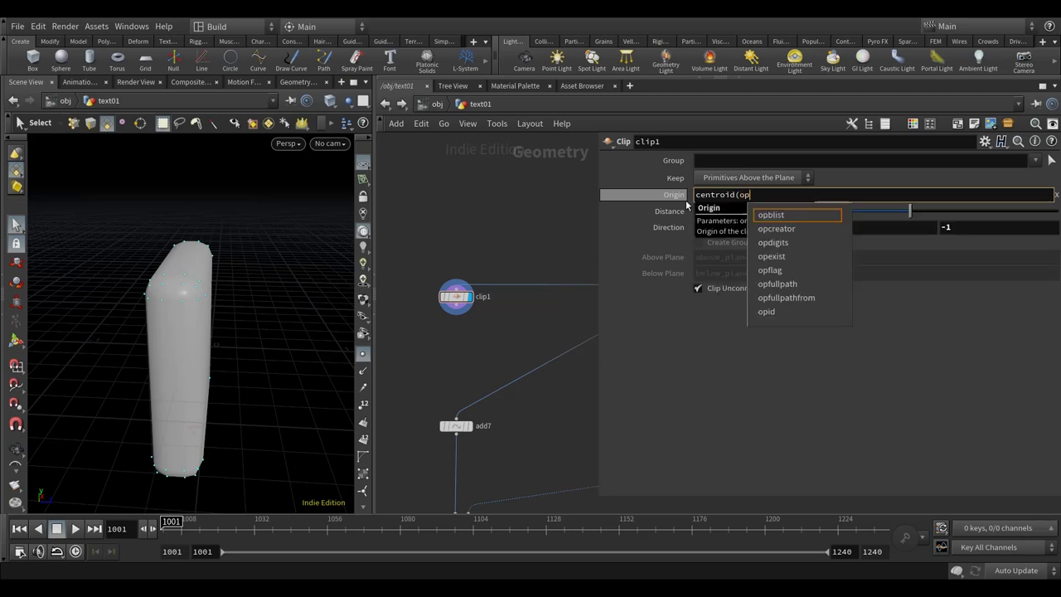
key(Down)
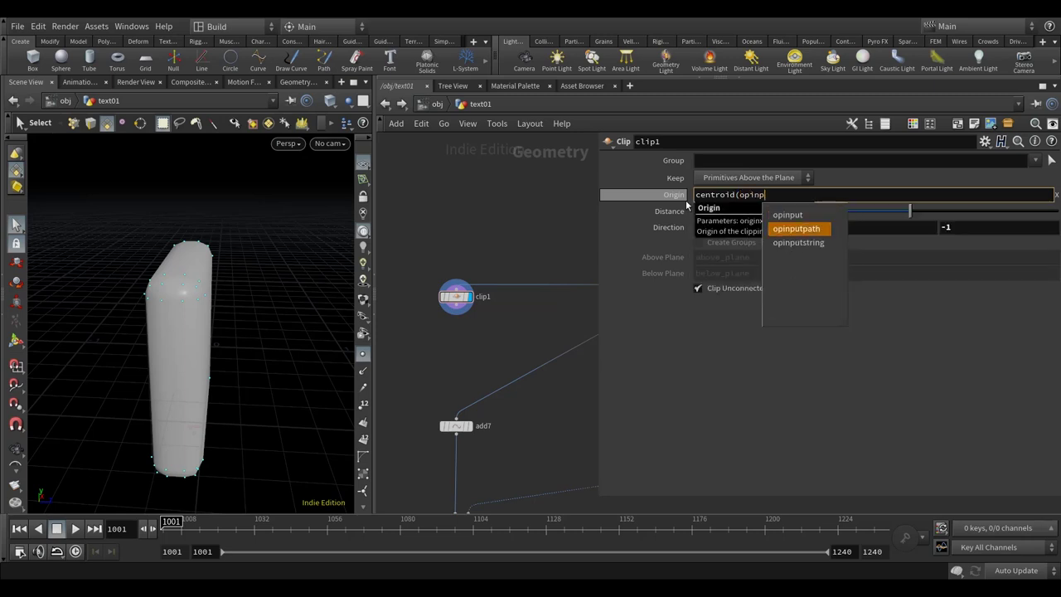
key(Return)
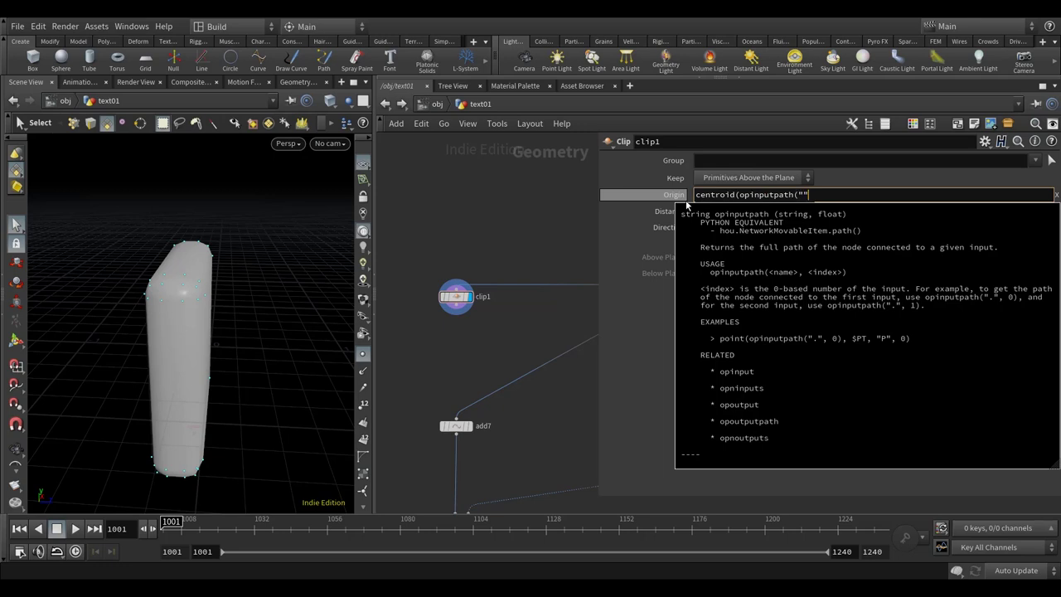
text((".")
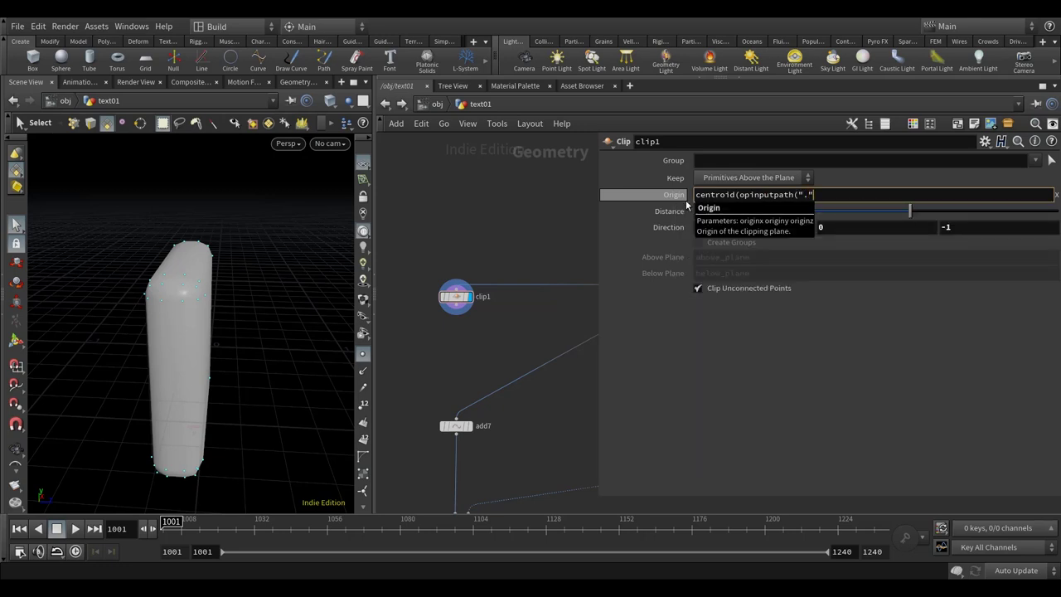
text(, 0))
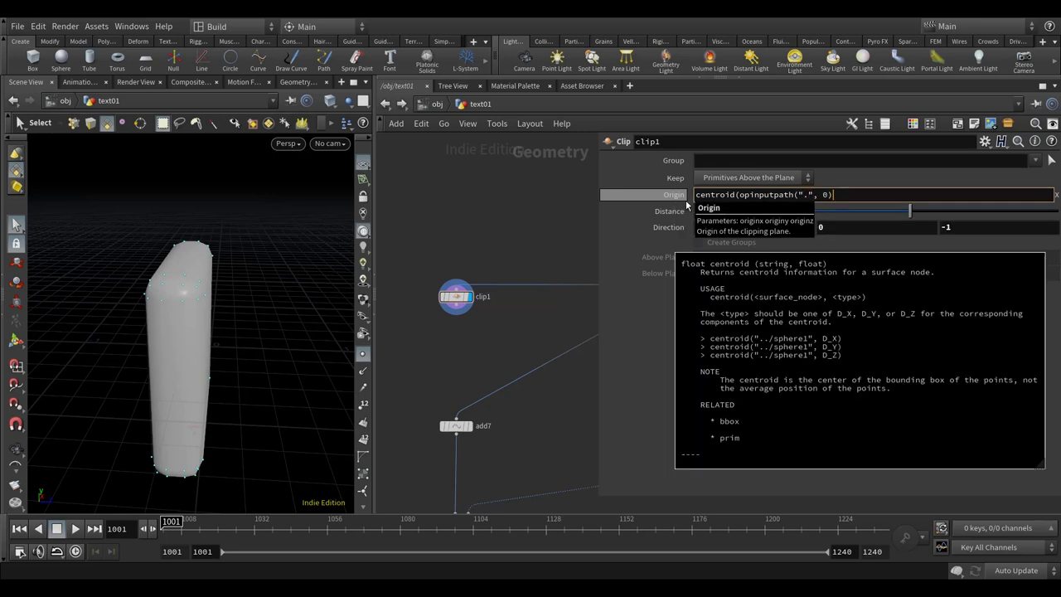
text(, D_X))
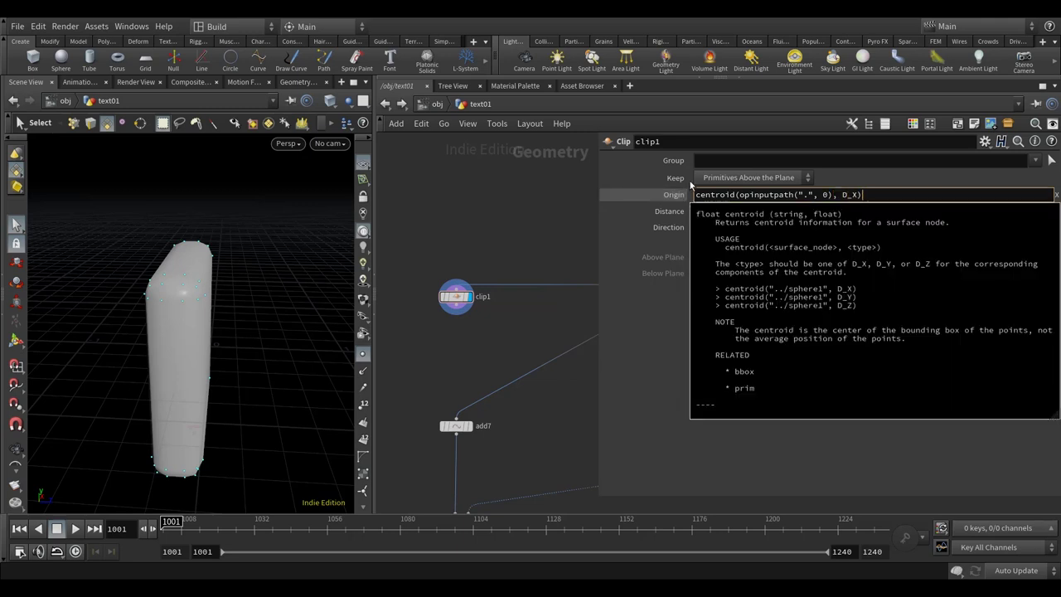
key(Return)
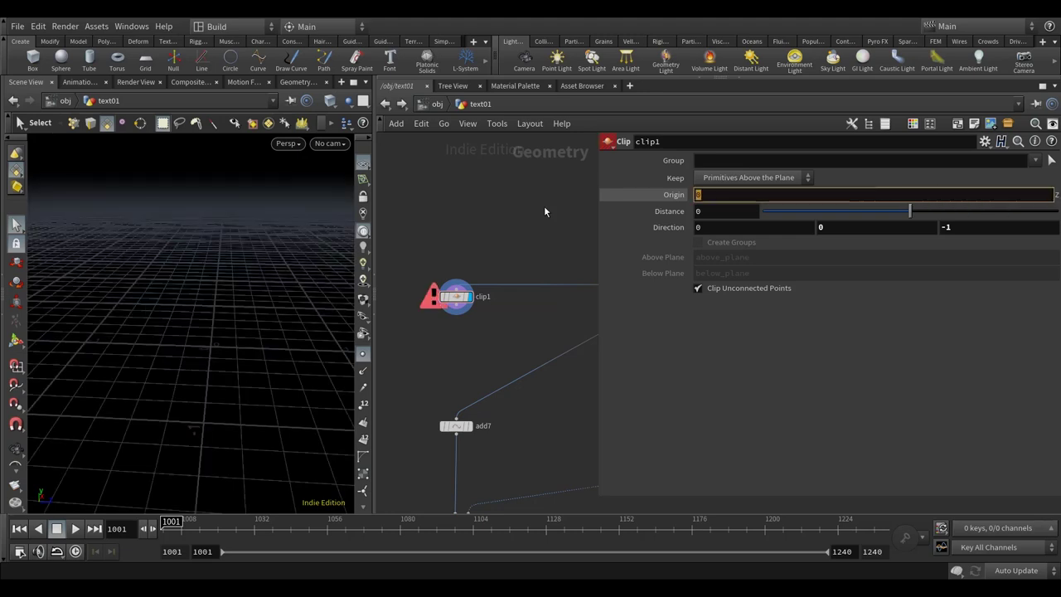
- Fill clip1's Y and Z origins with the same centroid expression, using D_Y and D_Z
text(centroid(opinputpath(".", 0), D_X))
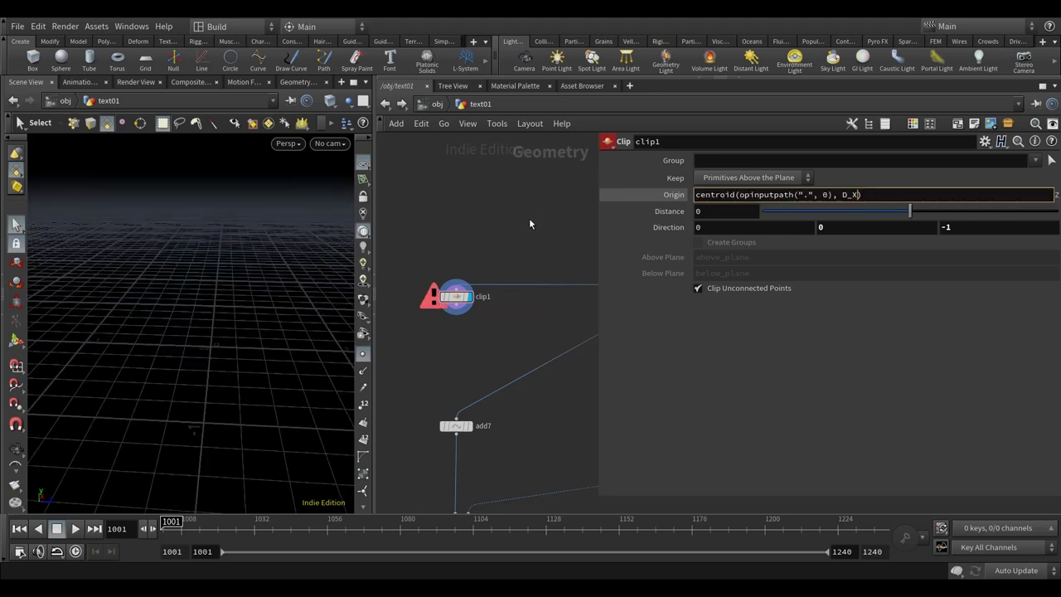
key(Return)
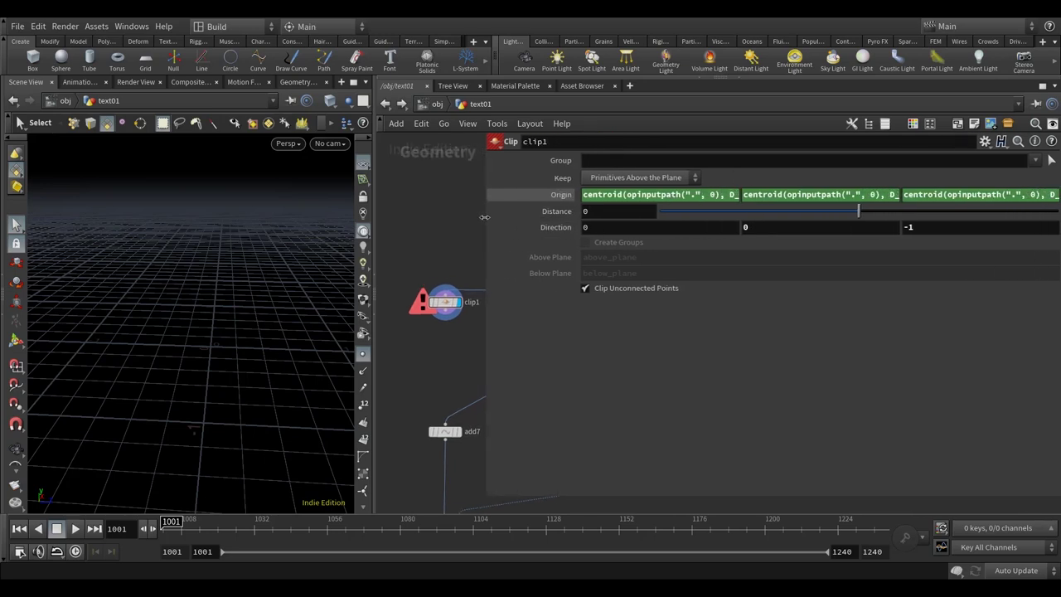
click(863, 194)
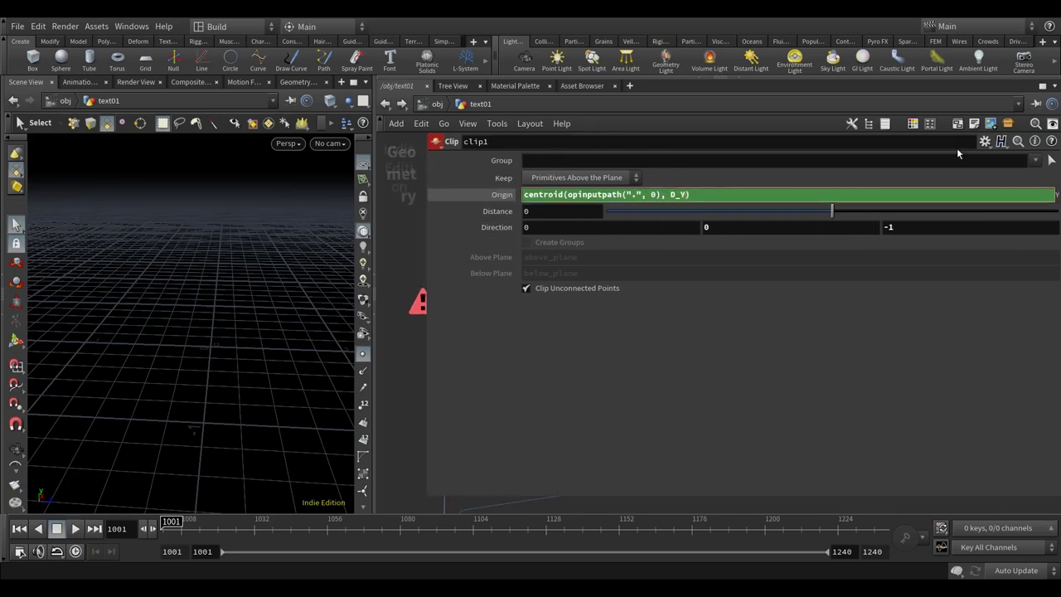
key(Return)
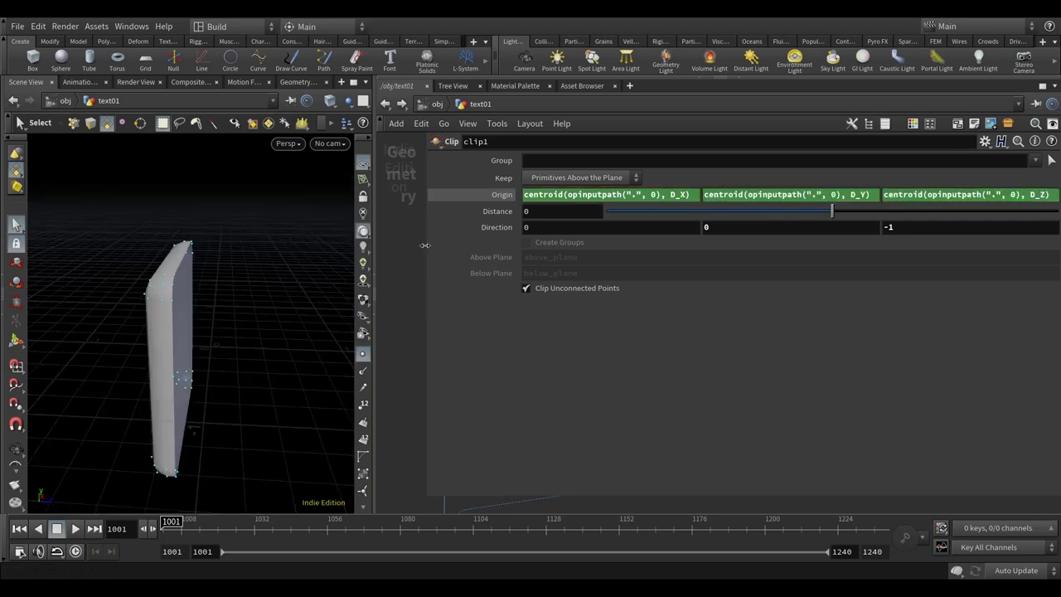
- Examine the clipped box and its open back side from several angles
drag(424, 245, 628, 245)
scroll(465, 313, down, 2)
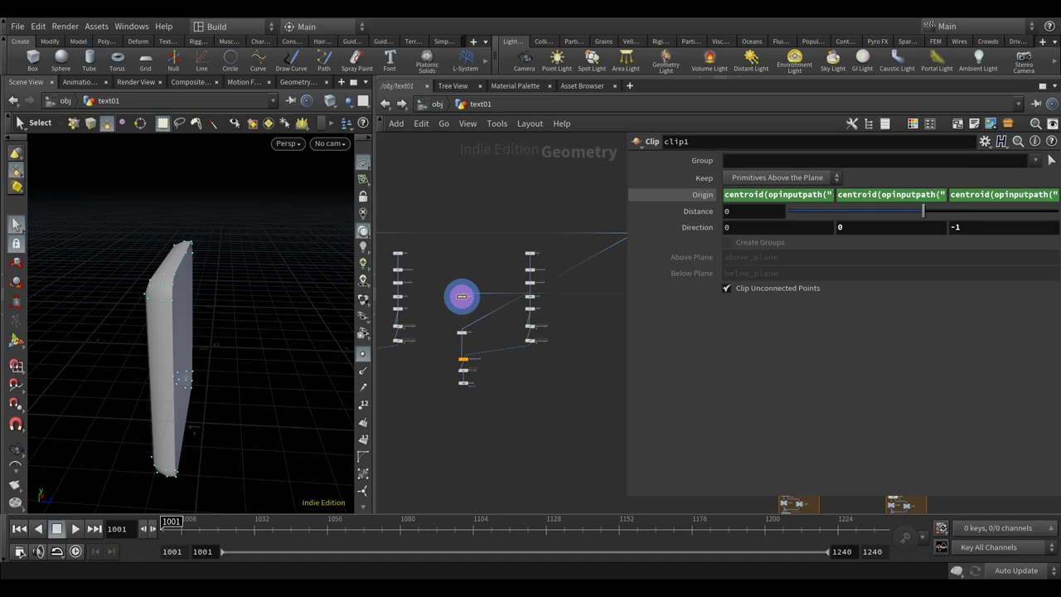
key(Escape)
drag(340, 354, 293, 337)
key(s)
scroll(462, 290, up, 3)
key(Escape)
key(s)
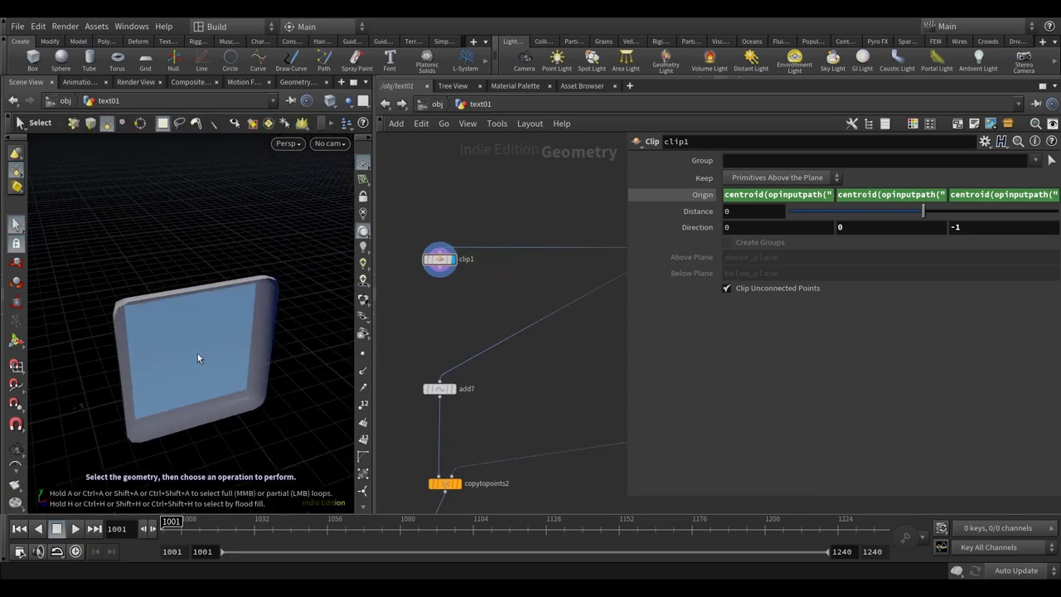
key(Escape)
drag(199, 356, 234, 342)
key(s)
middle_drag(497, 303, 505, 296)
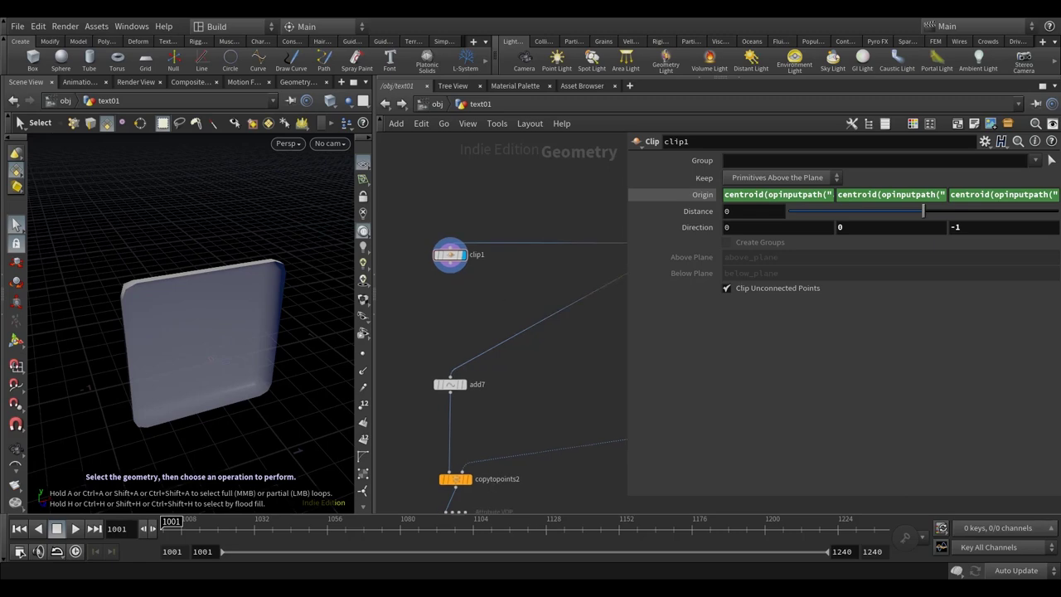
- Add a Remesh node directly below clip1, wire it to the clip's output, and save the scene
key(Tab)
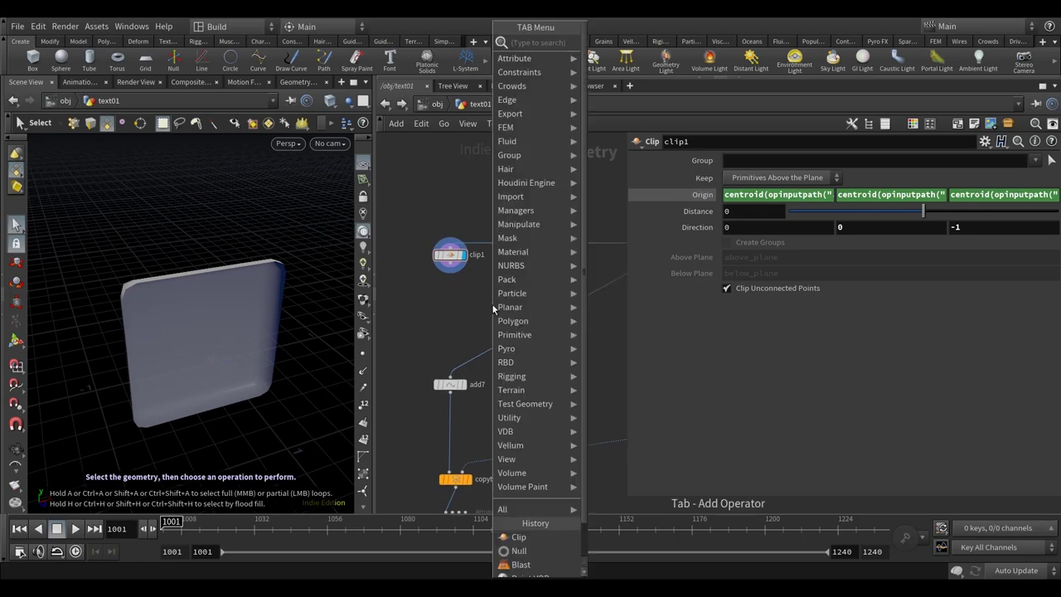
click(635, 71)
click(492, 298)
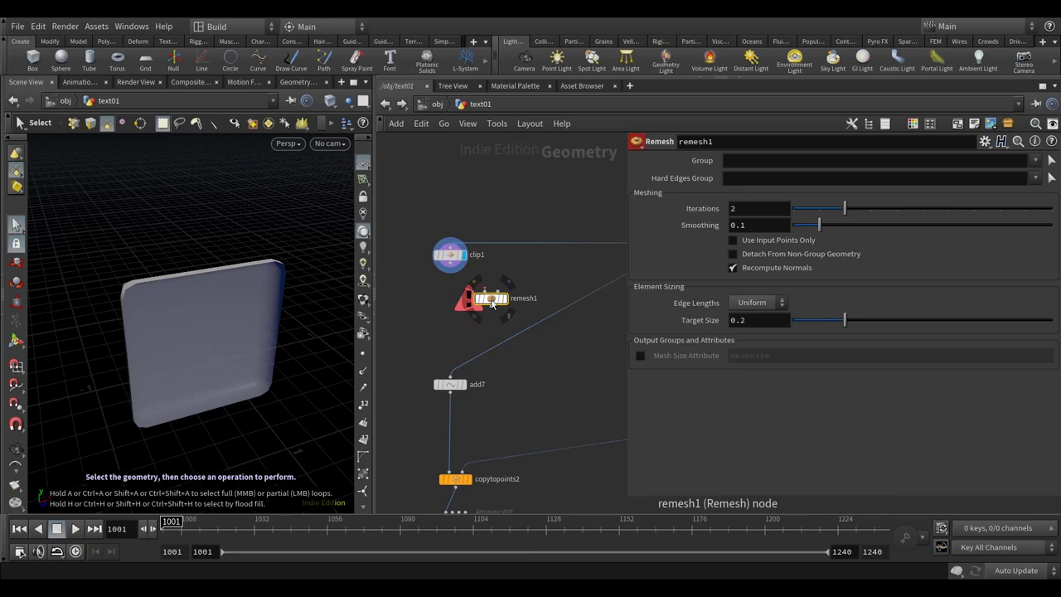
key(ctrl+s)
scroll(498, 307, up, 3)
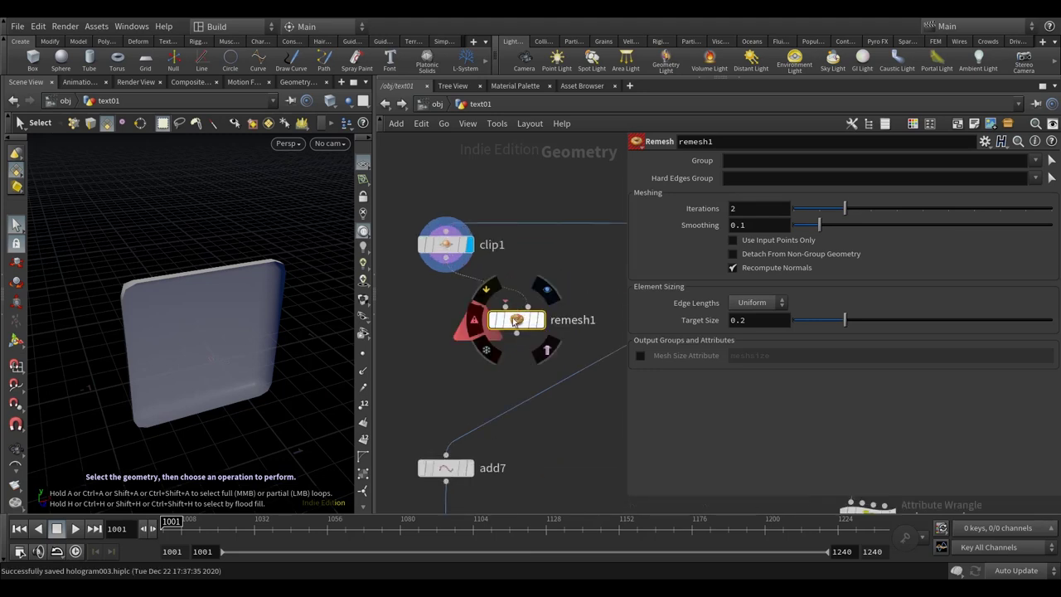
key(ctrl+z)
drag(522, 329, 457, 295)
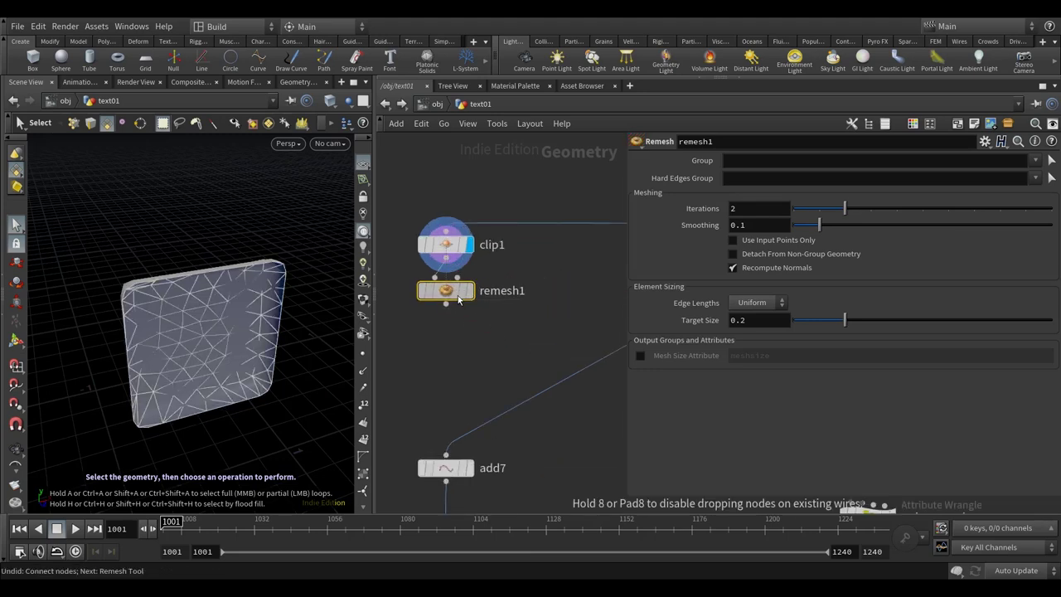
- Display remesh1 and set its target size to 0.0025
click(466, 296)
middle_drag(533, 279, 539, 266)
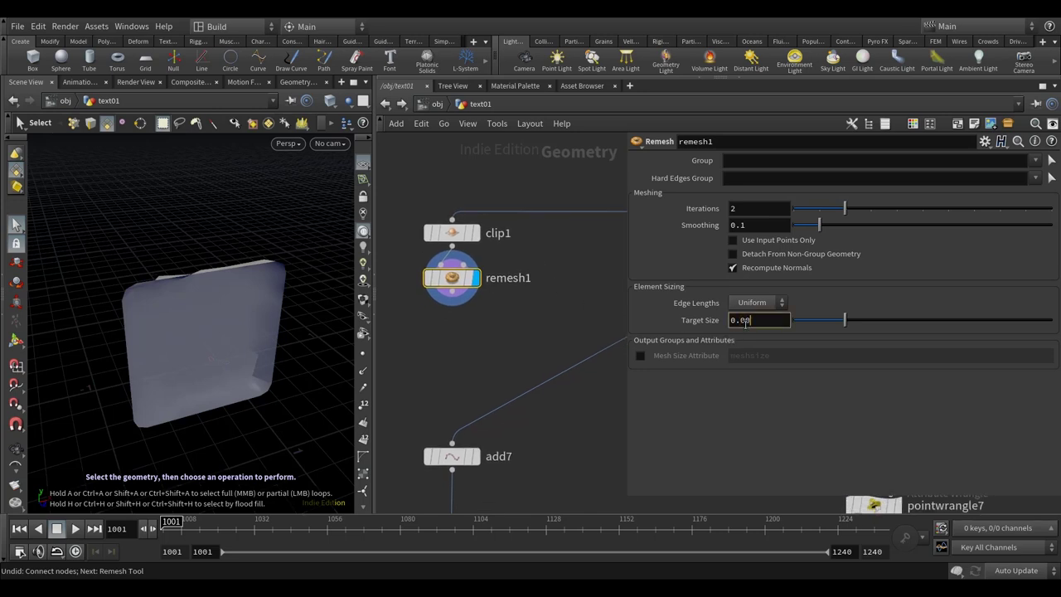
key(Return)
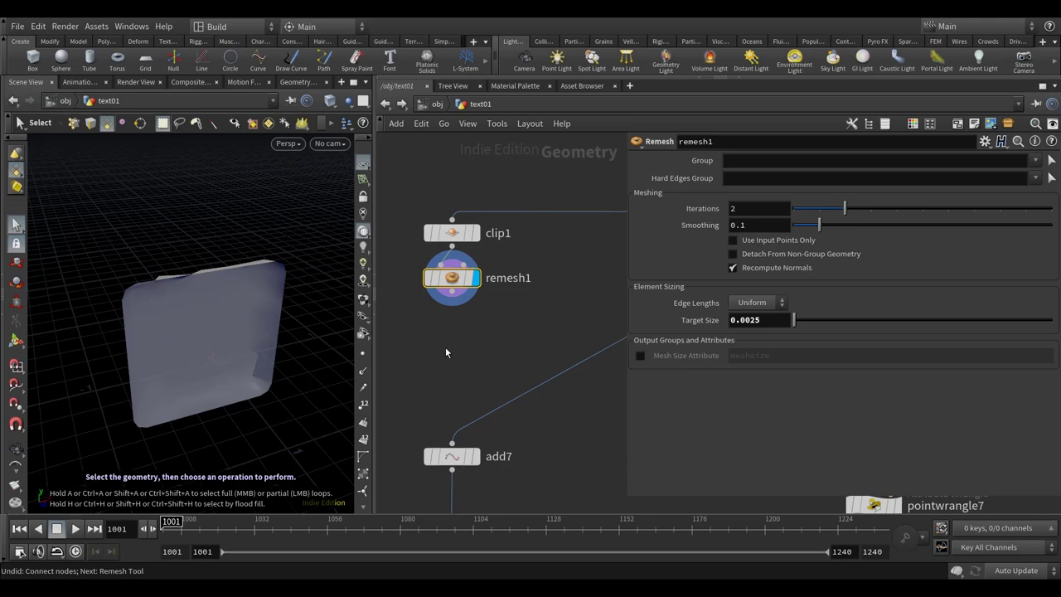
- Examine the remeshed box up close in Smooth Wire Shaded display and return the viewport to Smooth Shaded
mouse_move(296, 407)
mouse_down()
mouse_move(248, 372)
mouse_move(283, 372)
mouse_move(257, 368)
mouse_up()
key(Escape)
key(s)
click(329, 101)
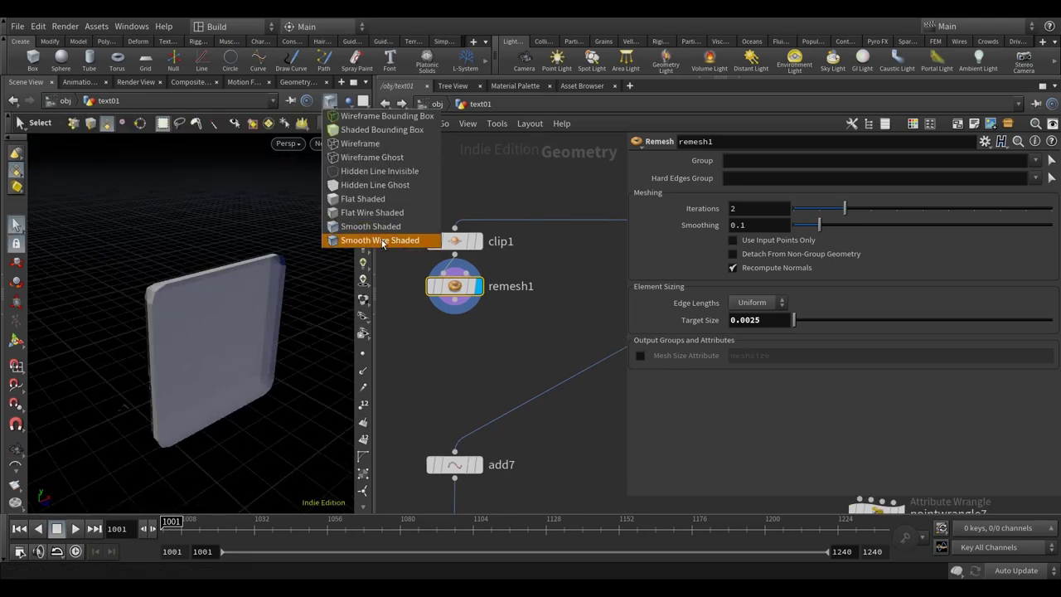
click(379, 241)
key(Escape)
drag(265, 398, 278, 309)
key(s)
click(329, 101)
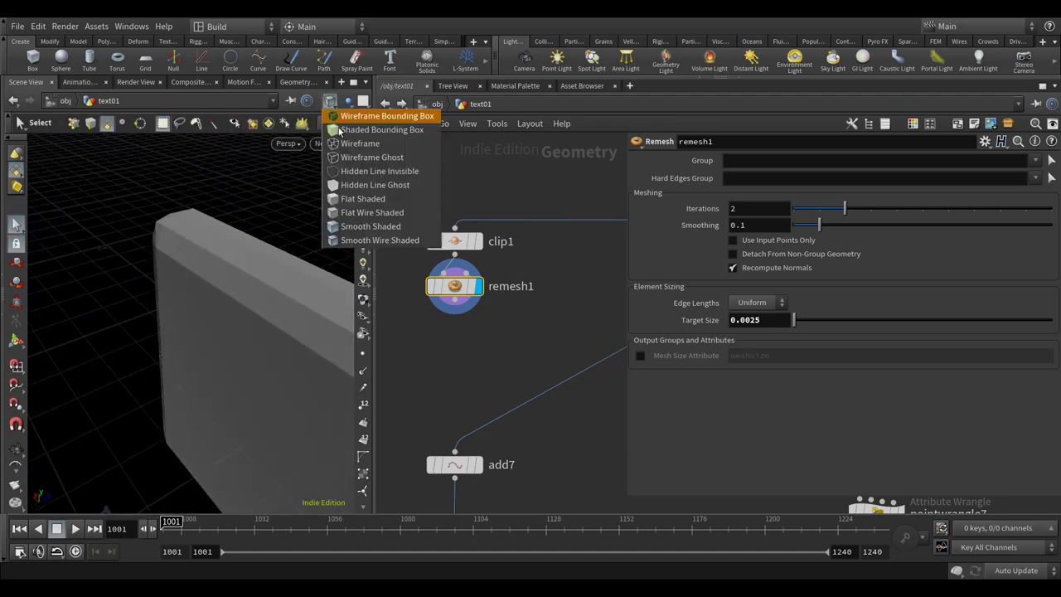
click(363, 229)
key(Escape)
mouse_move(221, 374)
mouse_down()
mouse_move(208, 324)
mouse_move(195, 327)
mouse_up()
scroll(483, 340, down, 3)
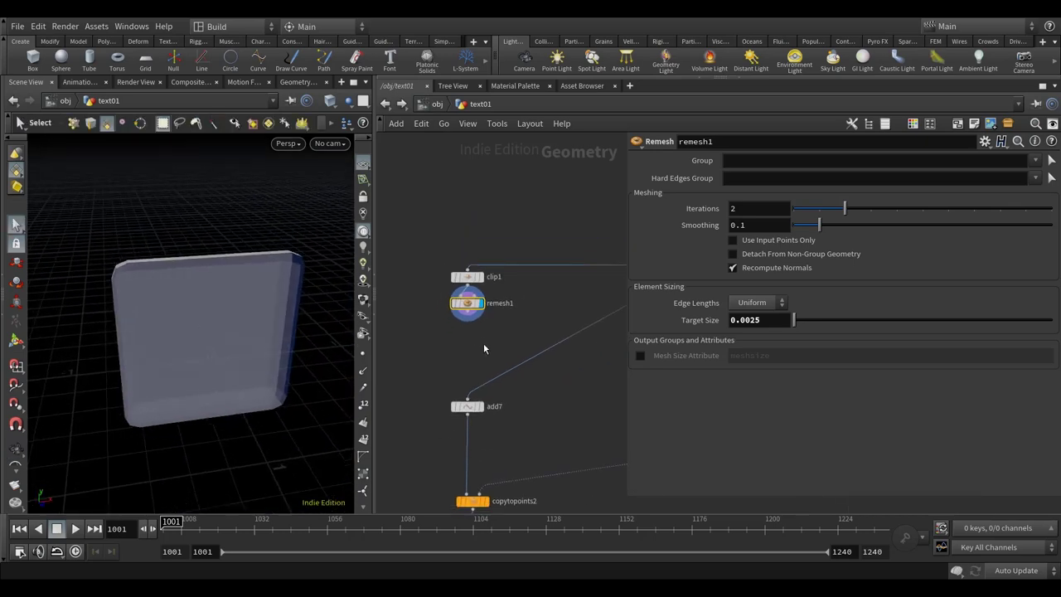
- Add a Group Create node below remesh1 with an edge group named open that includes only unshared edges
key(Tab)
text(group)
key(Return)
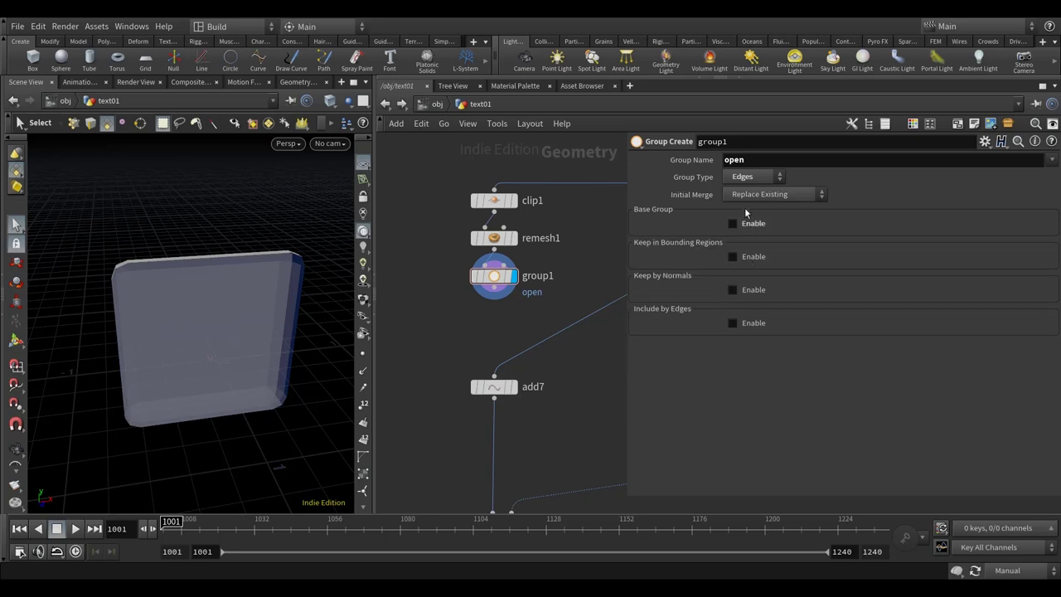
click(733, 322)
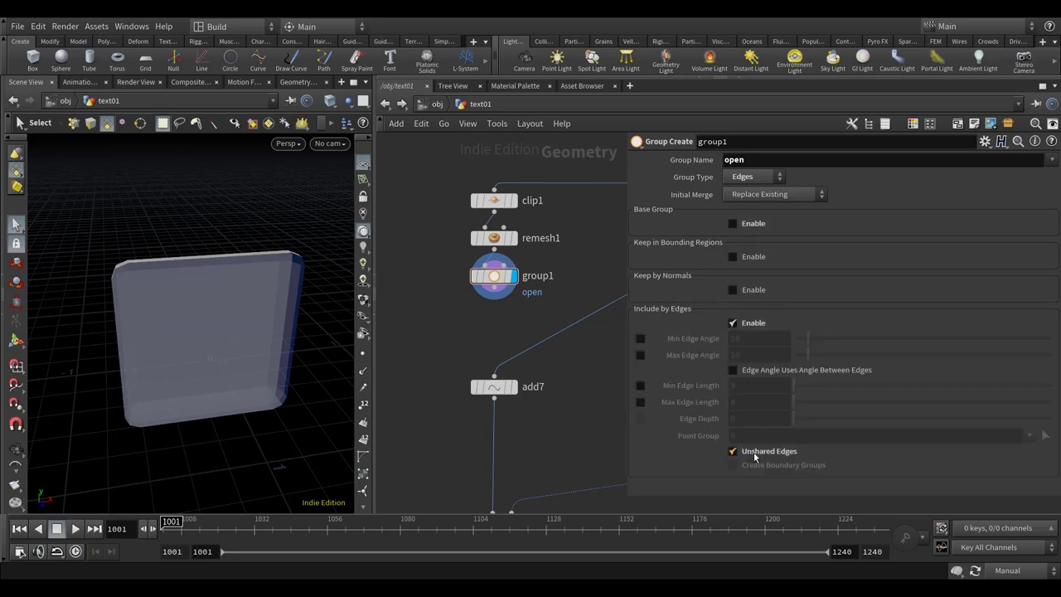
- Set the scene's cook mode to Auto Update and look over the box from another angle
click(1007, 570)
click(1020, 528)
alt+drag(241, 360, 303, 255)
alt+drag(185, 437, 248, 390)
- Add a Group Promote node directly below group1, wire it to the group's output, and display it
middle_click(483, 282)
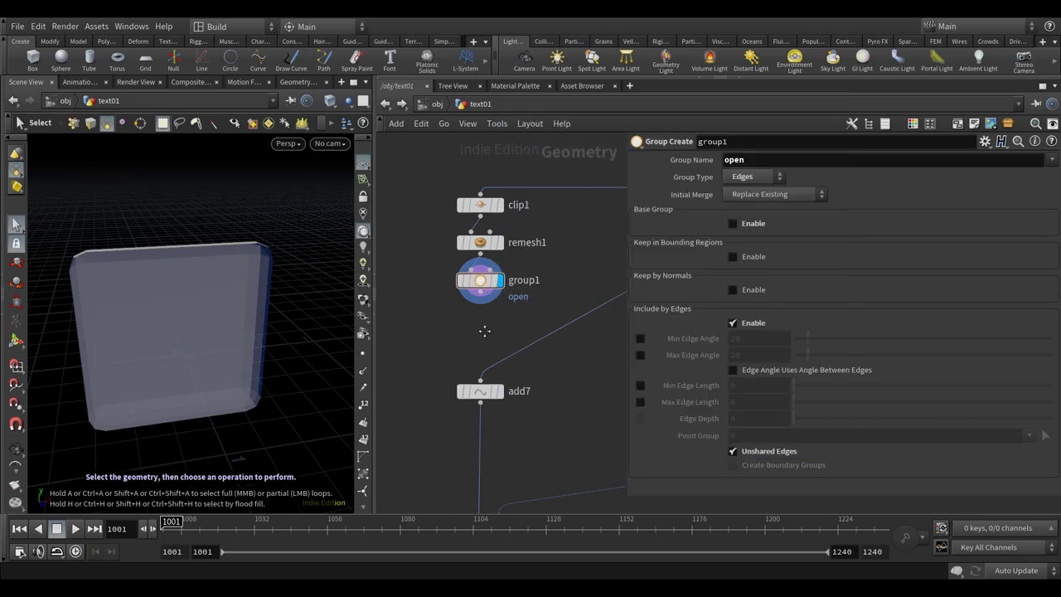
key(Tab)
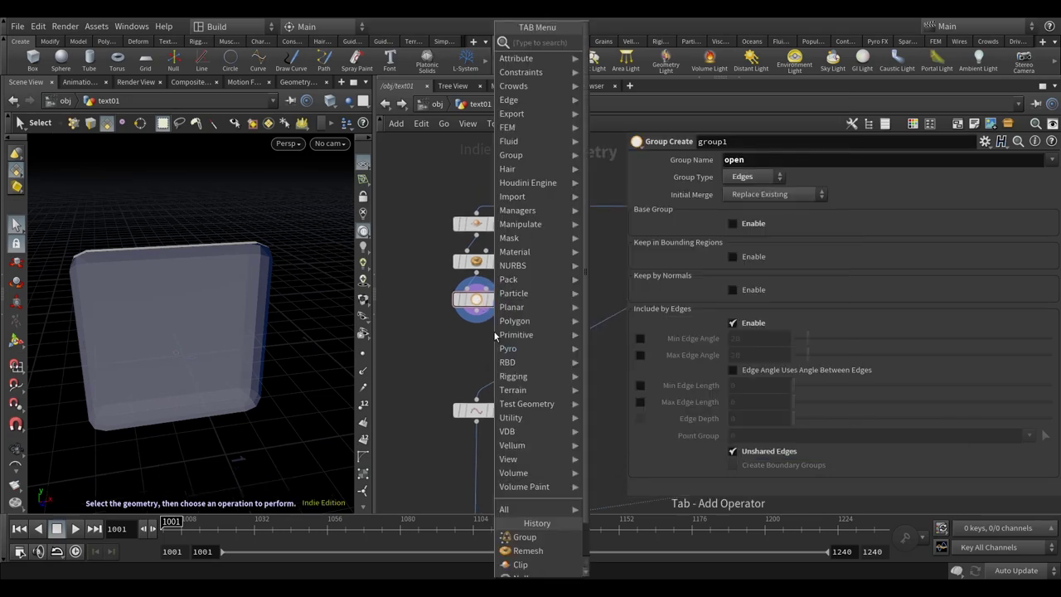
text(group)
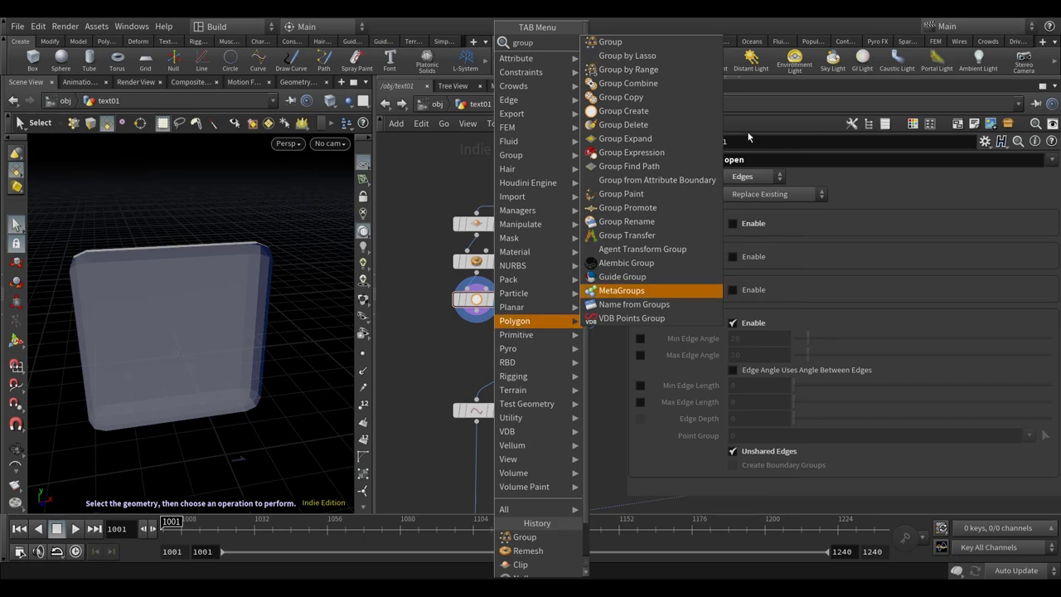
click(628, 207)
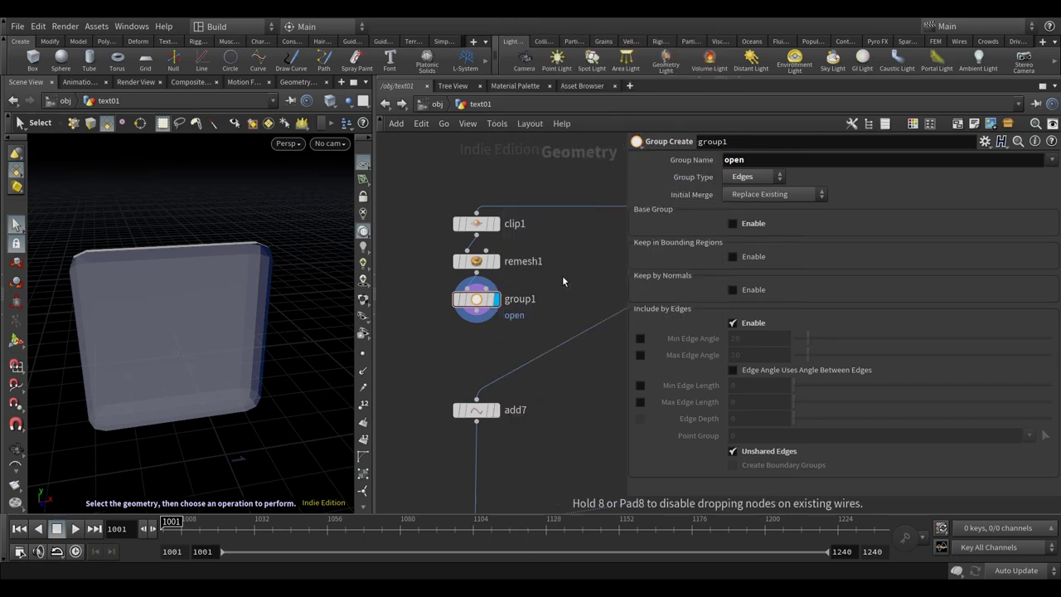
click(486, 332)
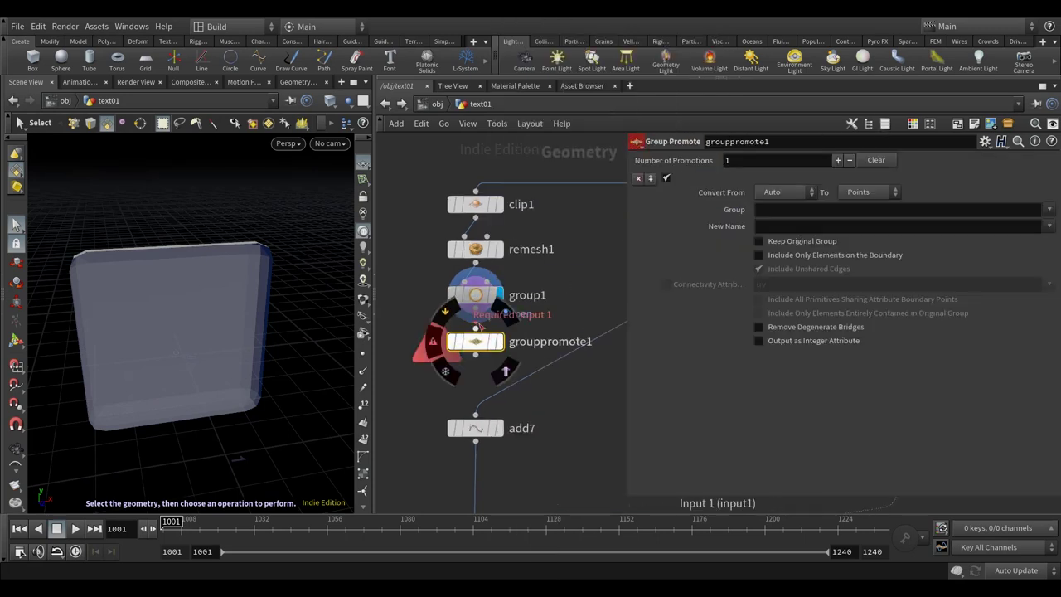
drag(475, 308, 475, 331)
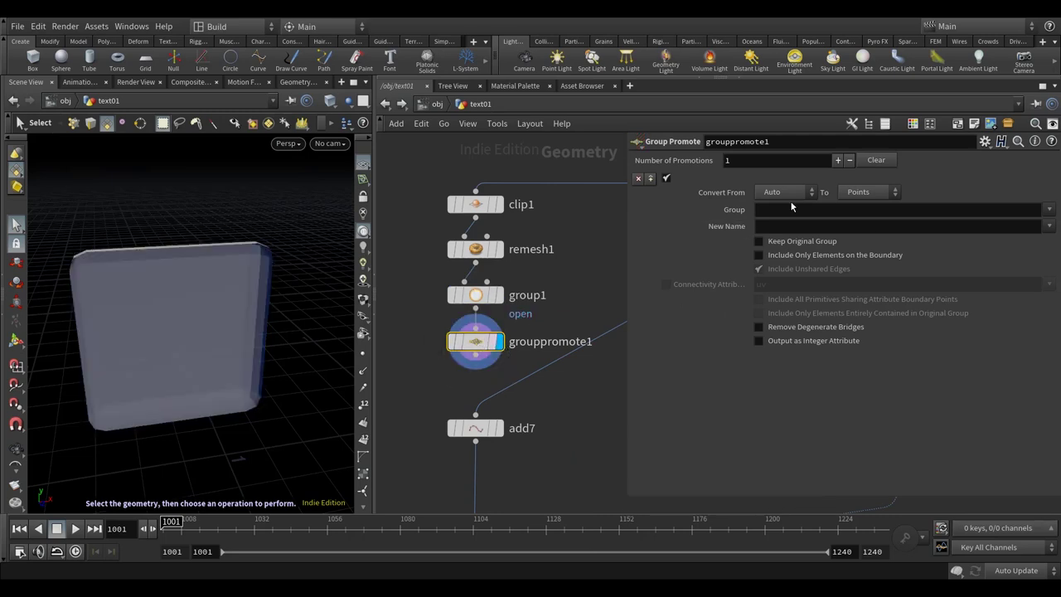
- Set grouppromote1 to convert the open group from edges to points
click(783, 192)
click(771, 247)
click(1051, 214)
click(1042, 225)
- Add a Blast node below grouppromote1, wire it to that node's output, and display it
scroll(499, 392, down, 4)
mouse_move(489, 321)
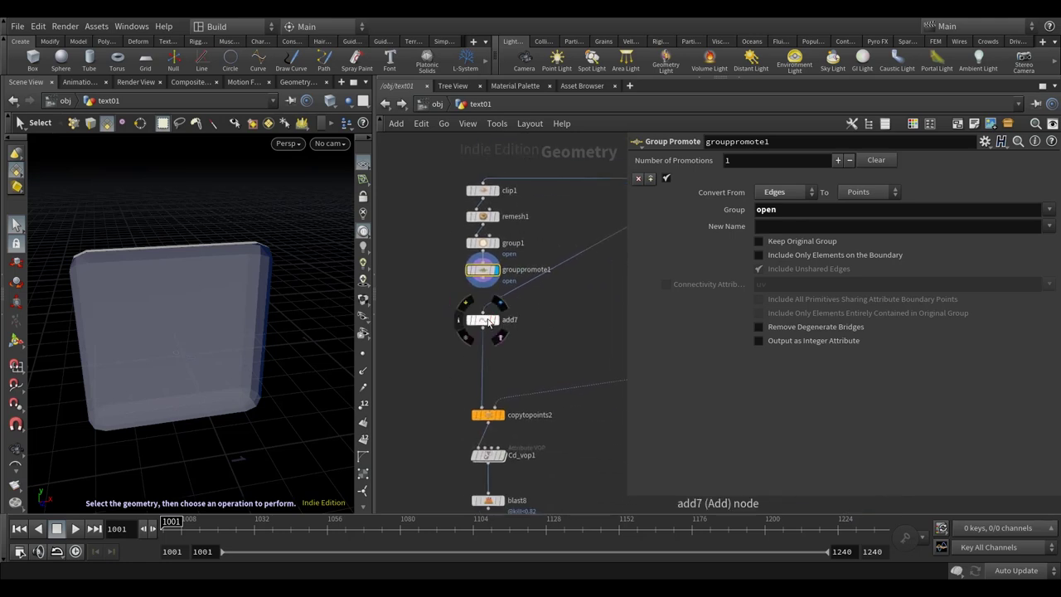
scroll(488, 348, up, 5)
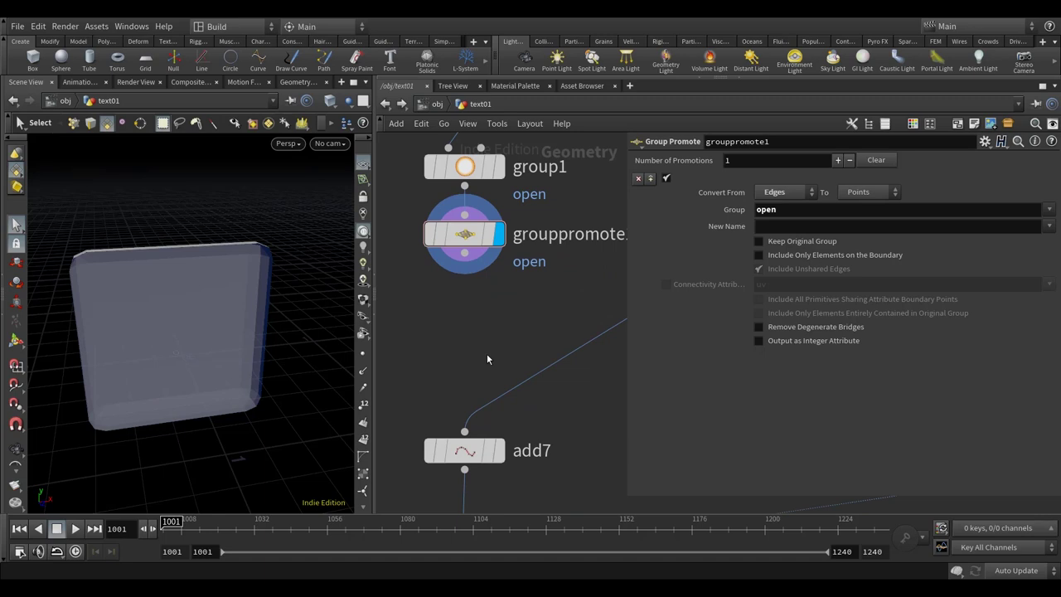
key(Tab)
text(blas)
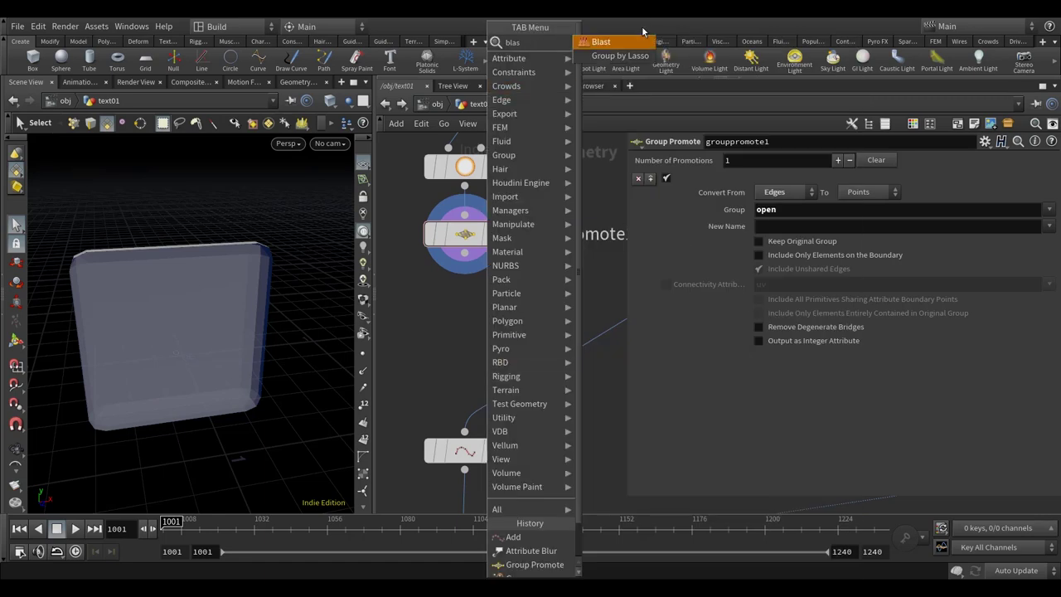
click(639, 43)
click(466, 341)
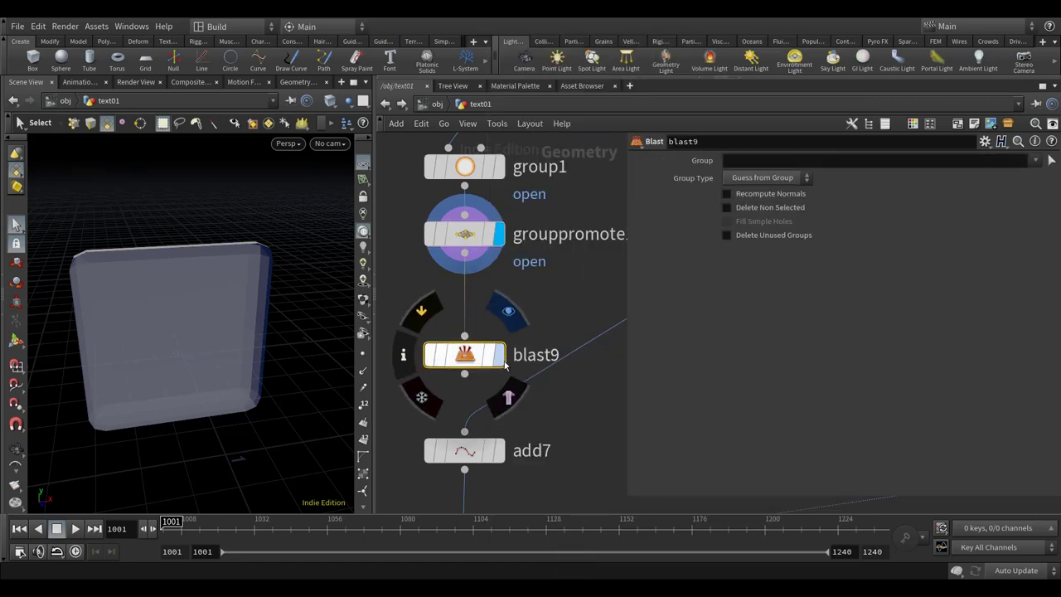
drag(466, 340, 466, 311)
click(499, 310)
- Set blast9 to Points on the open group with Delete Non Selected, and wire its output into add7
click(767, 177)
click(753, 239)
click(1035, 160)
click(961, 189)
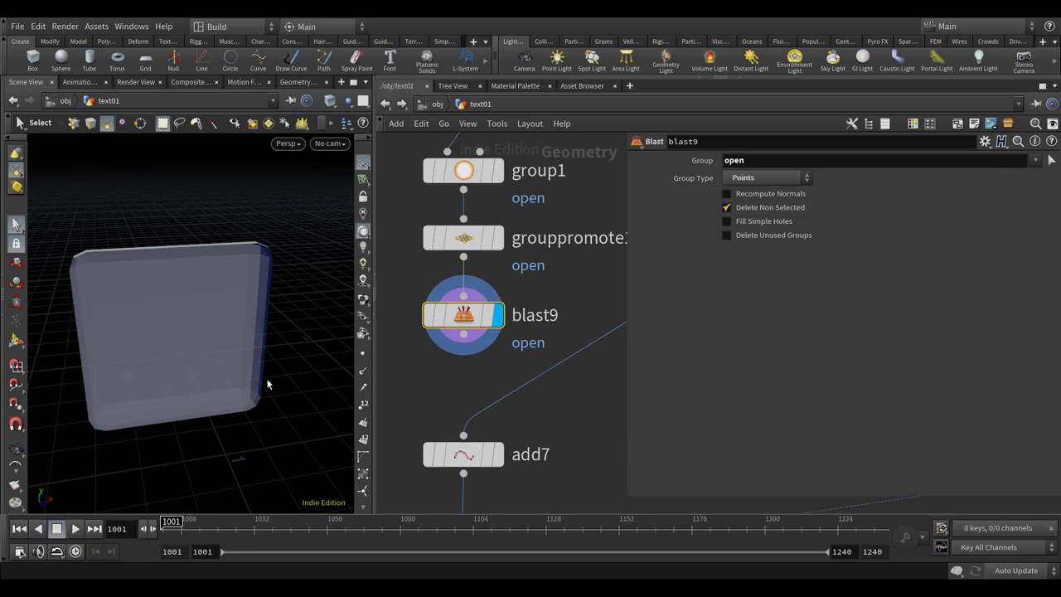
scroll(386, 392, down, 5)
mouse_move(466, 357)
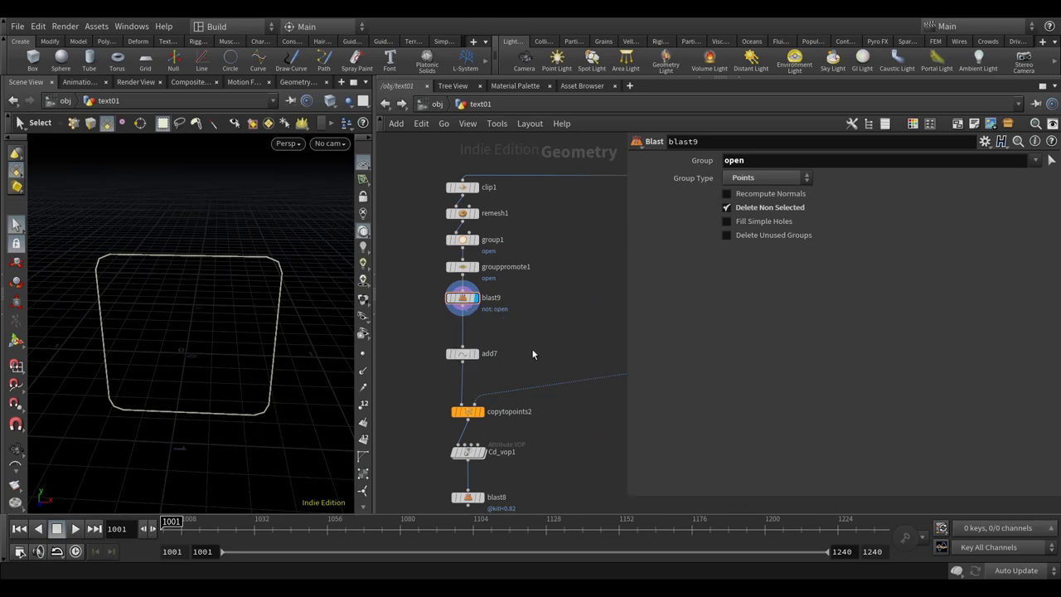
- Display copytopoints2, Cd_vop1 and blast8 in turn to check the box outline copies, leaving blast8 displayed
scroll(514, 348, down, 2)
click(477, 370)
scroll(473, 377, down, 1)
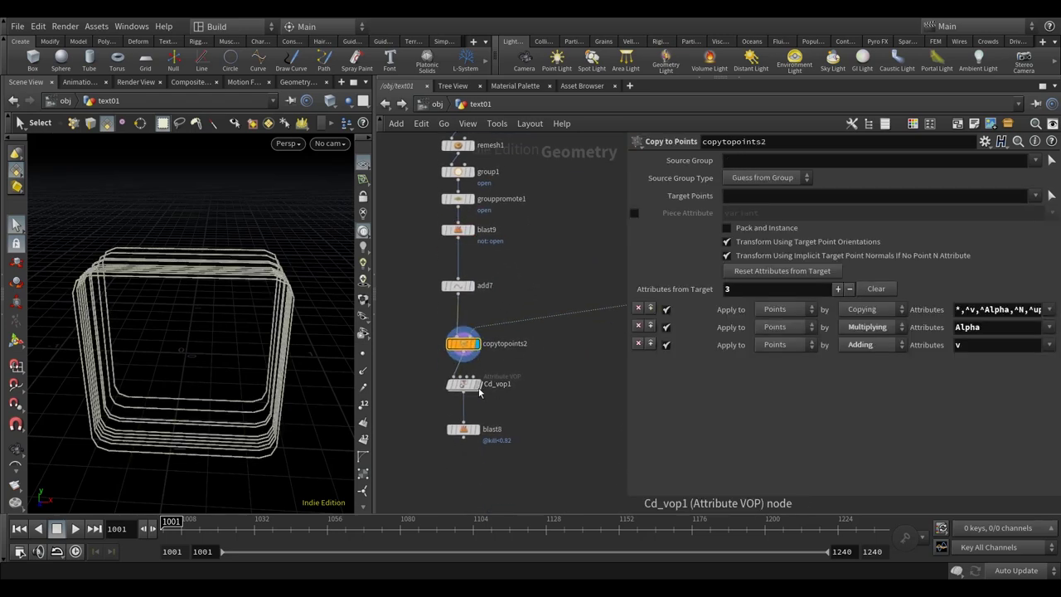
click(463, 384)
scroll(543, 396, down, 1)
drag(254, 378, 286, 372)
click(480, 410)
scroll(465, 389, down, 1)
drag(344, 390, 265, 396)
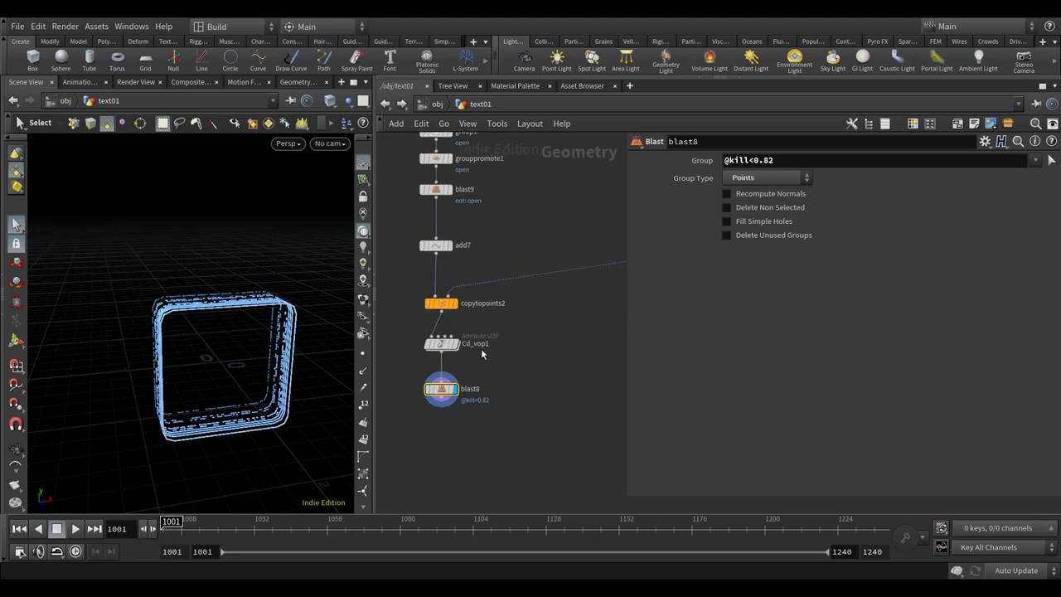
- Show Cd_vop1's Cd Ramp in a wider parameter view and make color point 2 active
click(452, 351)
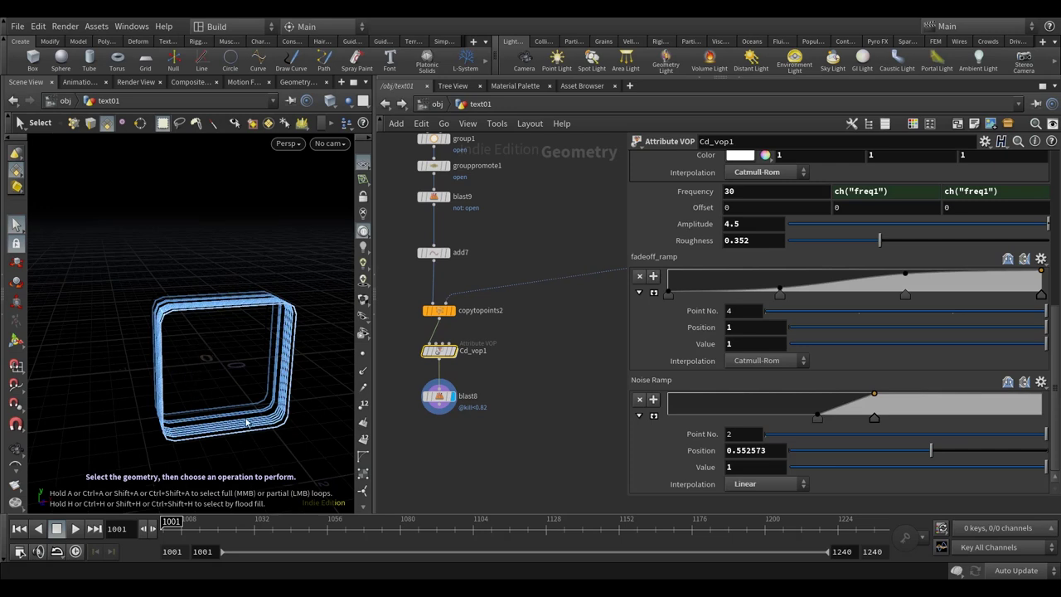
scroll(638, 270, up, 5)
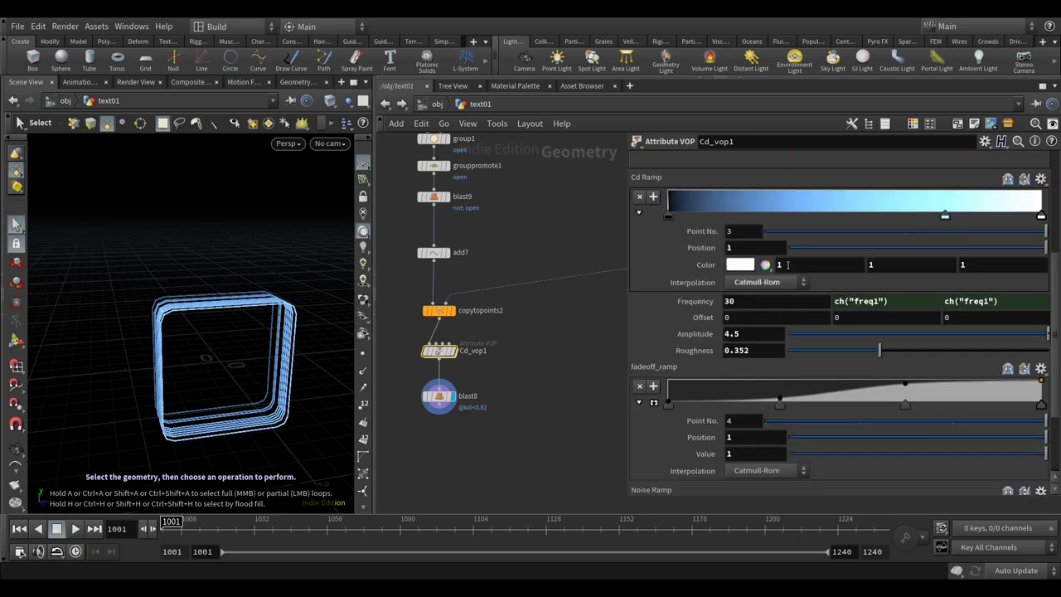
drag(625, 287, 682, 287)
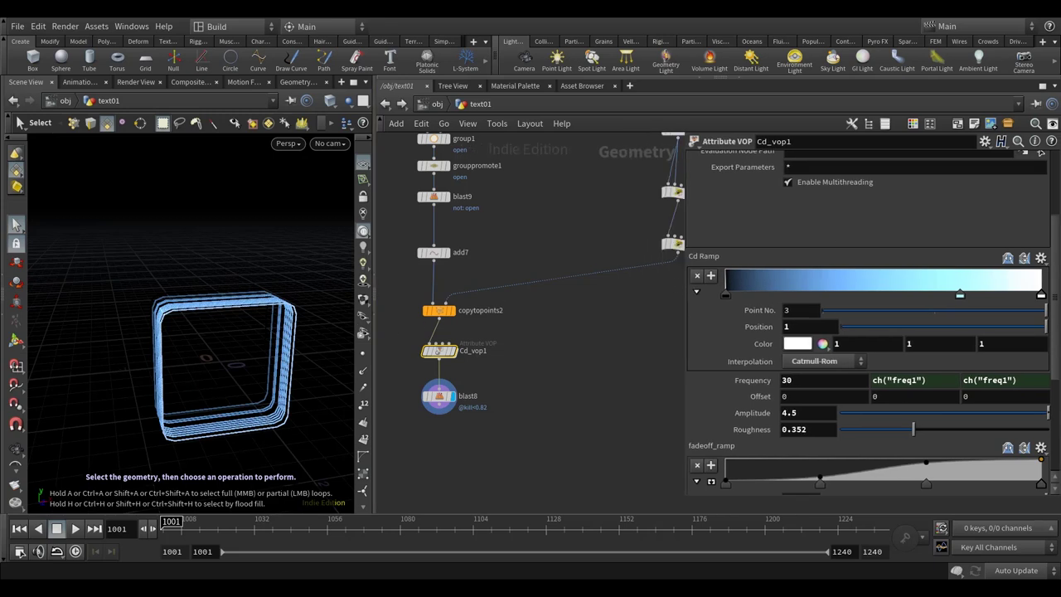
click(726, 295)
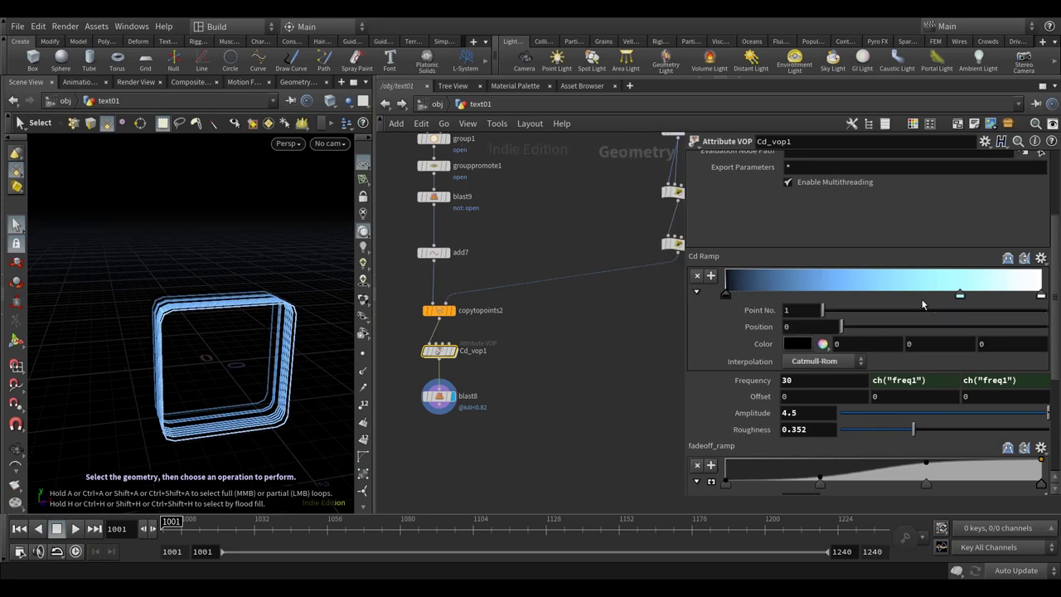
click(960, 296)
middle_drag(601, 348, 630, 340)
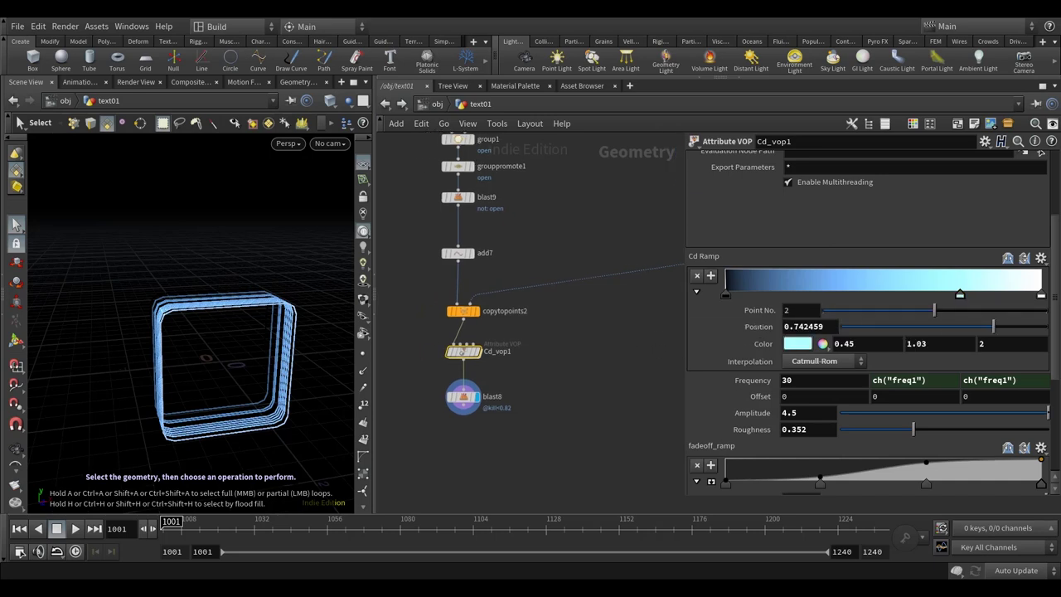
- Try lowering the saturation of Cd Ramp point 2 to 0.564 with the color editor
click(800, 344)
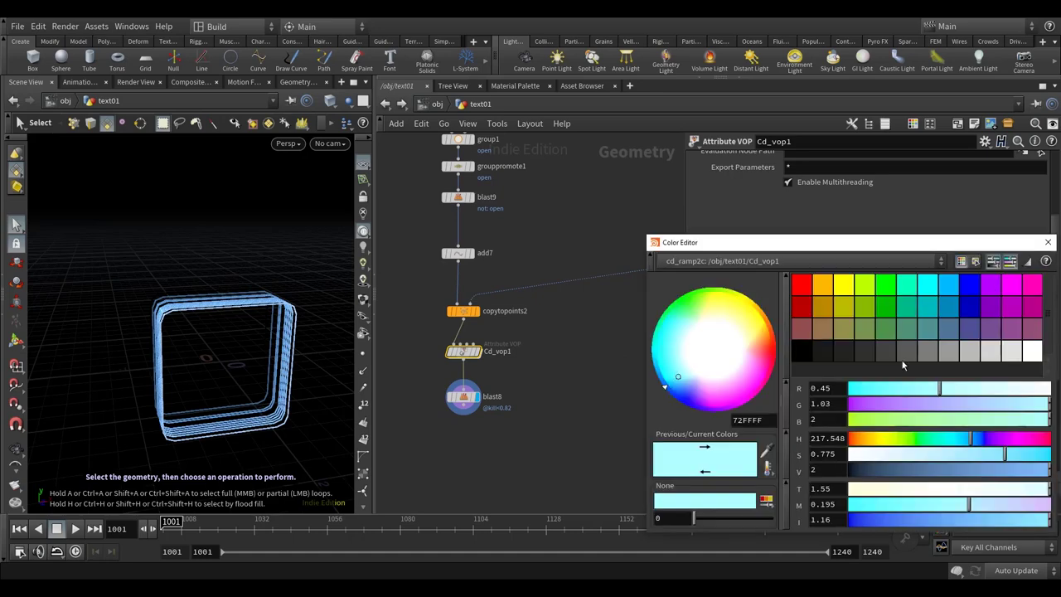
drag(965, 251, 748, 192)
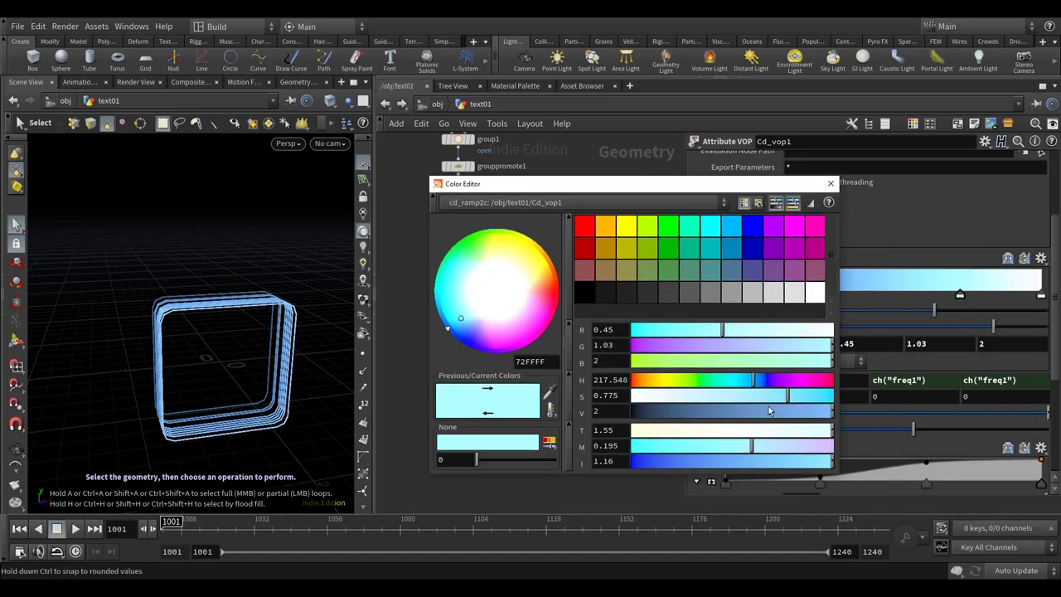
drag(755, 398, 745, 396)
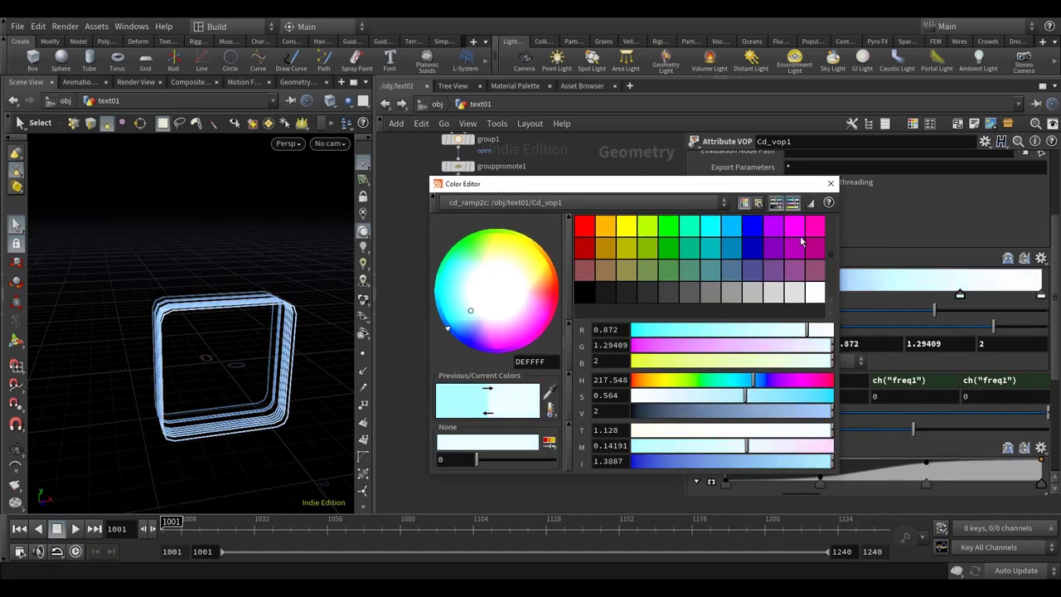
click(831, 183)
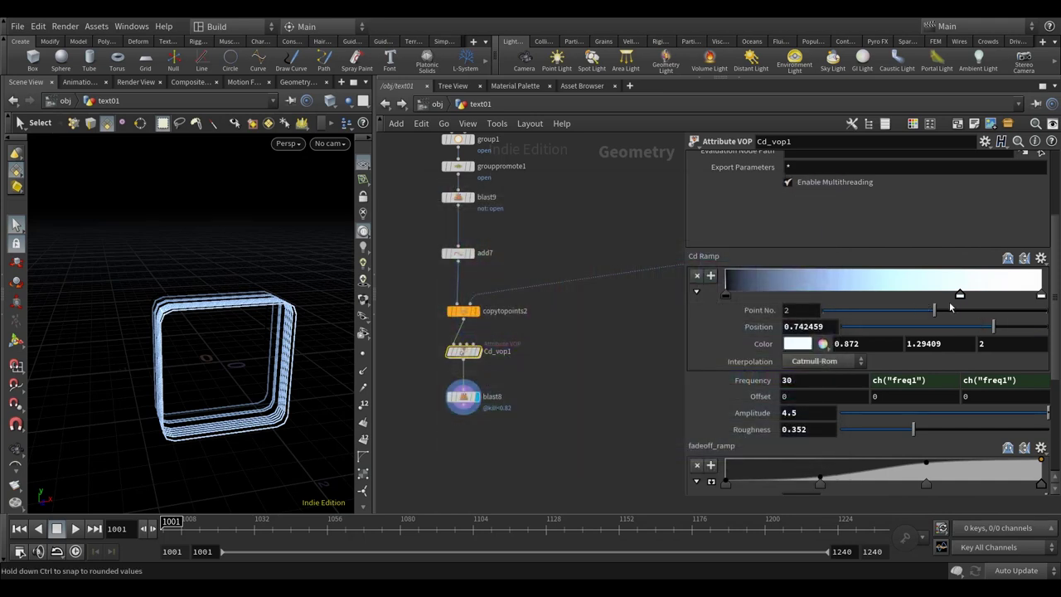
- Set the color of Cd Ramp point 2 to 0.646, 0.85, 1
click(983, 343)
text(1)
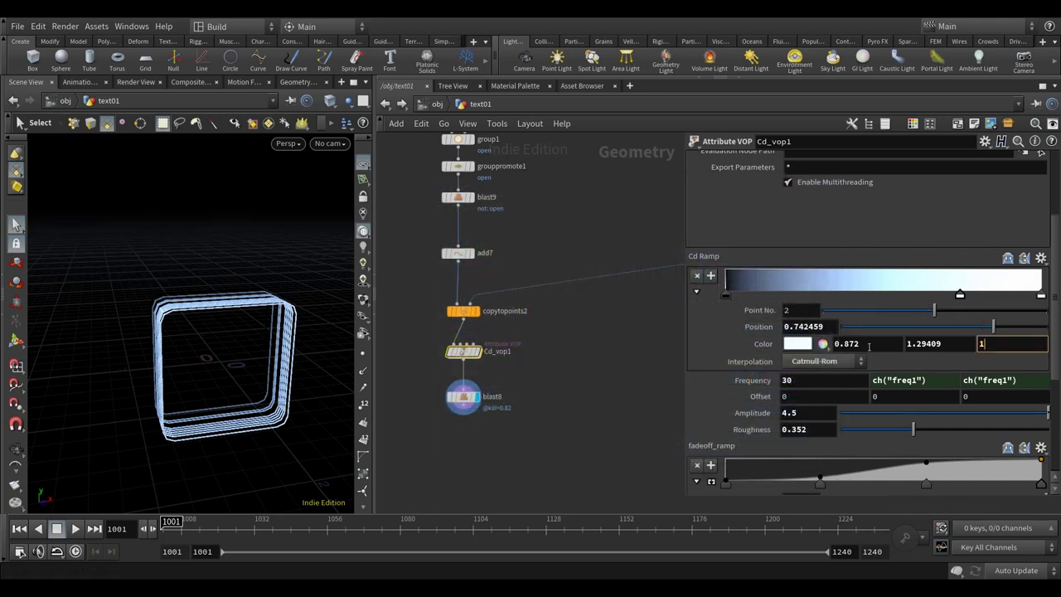
click(872, 346)
text(.646)
key(Tab)
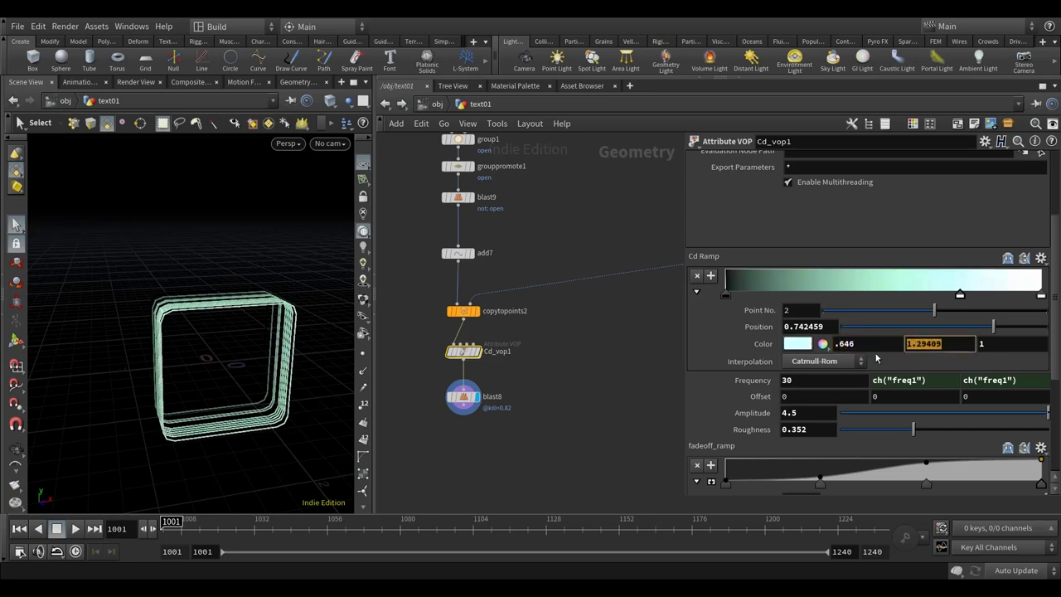
text(.85)
key(Return)
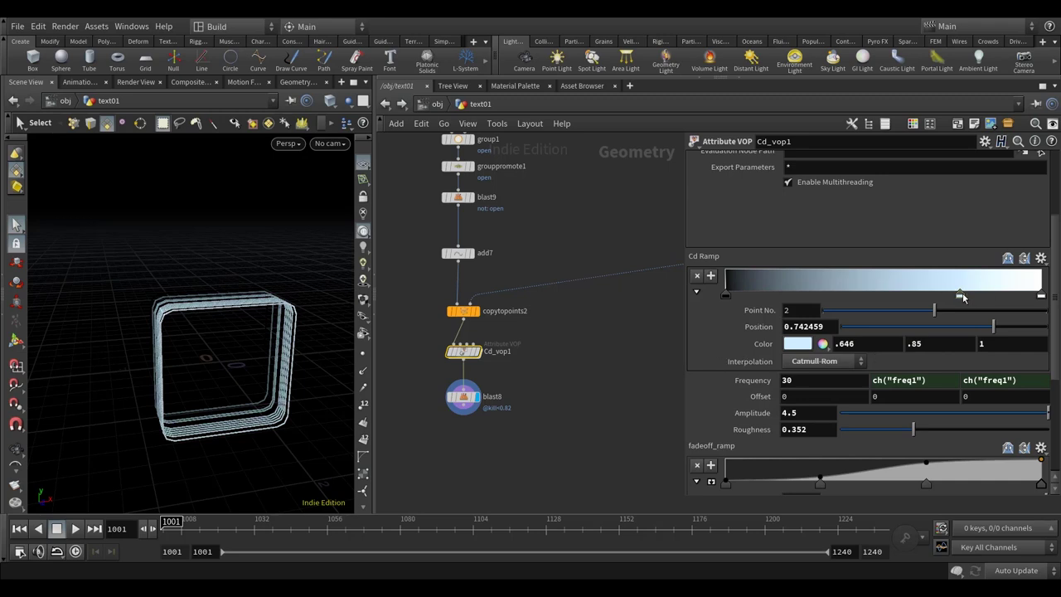
- Copy the color of Cd Ramp point 2 onto point 3 and check the box outlines
right_click(765, 346)
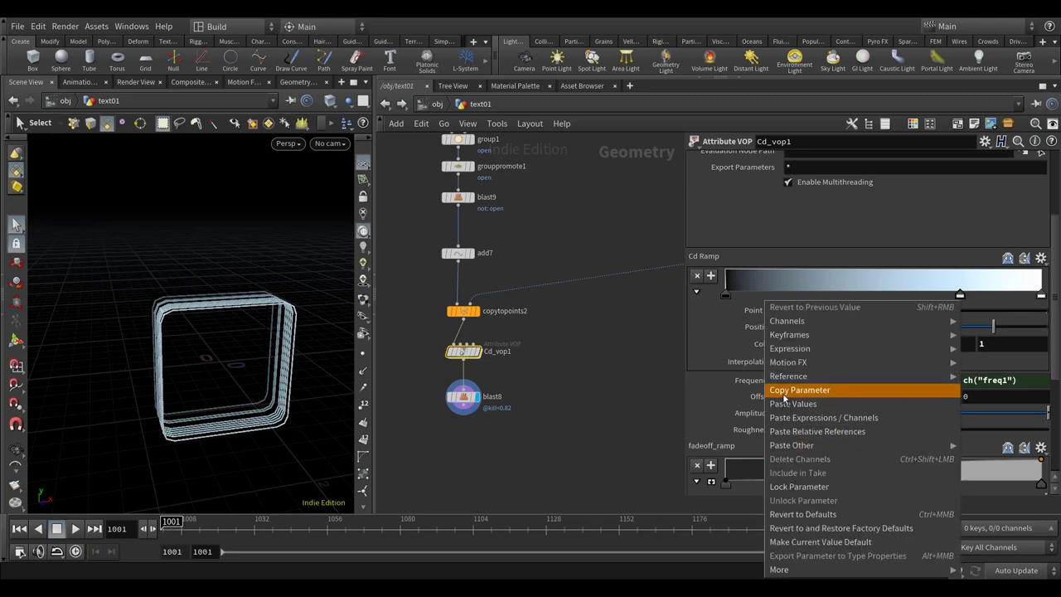
click(820, 391)
click(999, 310)
right_click(764, 344)
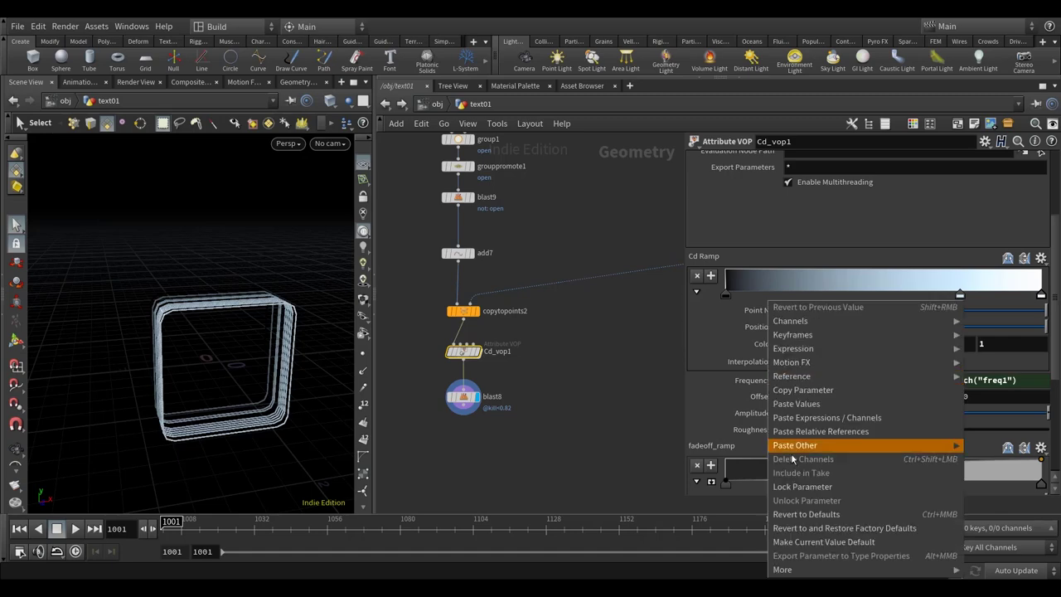
click(792, 407)
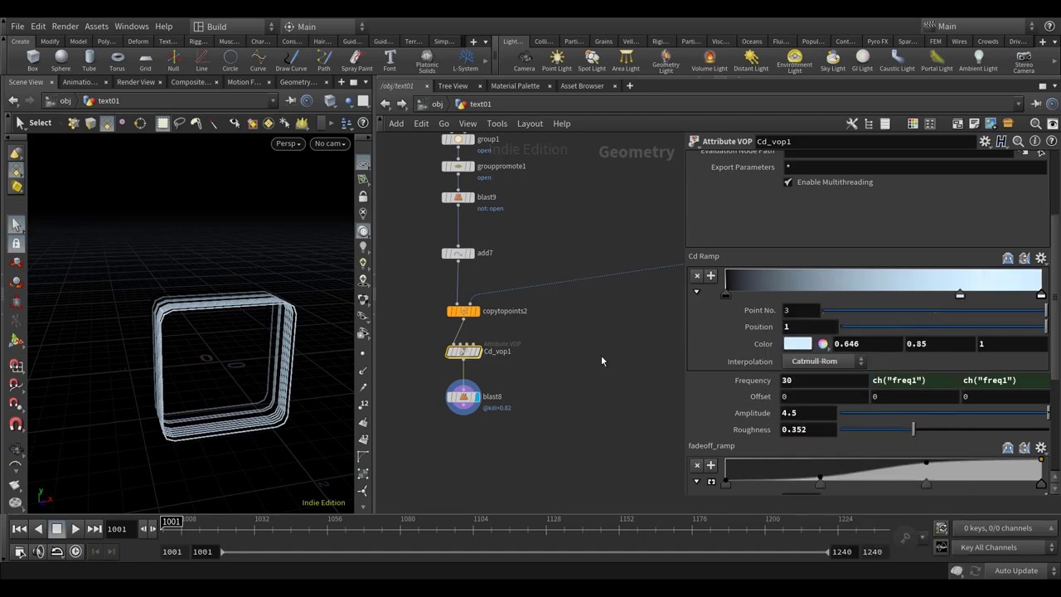
drag(325, 396, 302, 388)
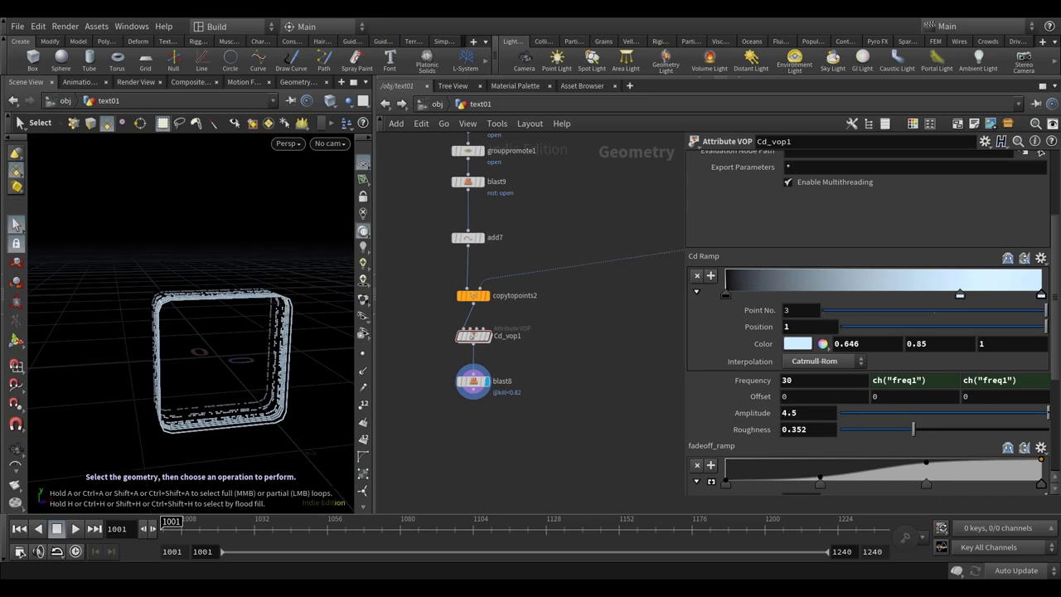
- Add a Merge node below the text outline branch and wire blast7 into it
scroll(487, 425, down, 5)
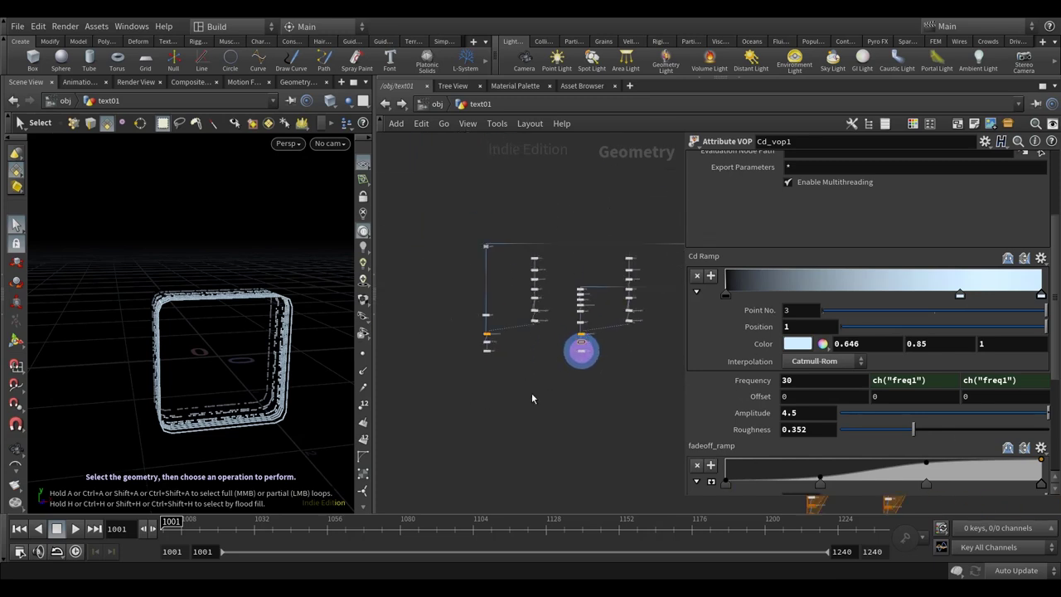
key(Tab)
text(merge)
click(642, 41)
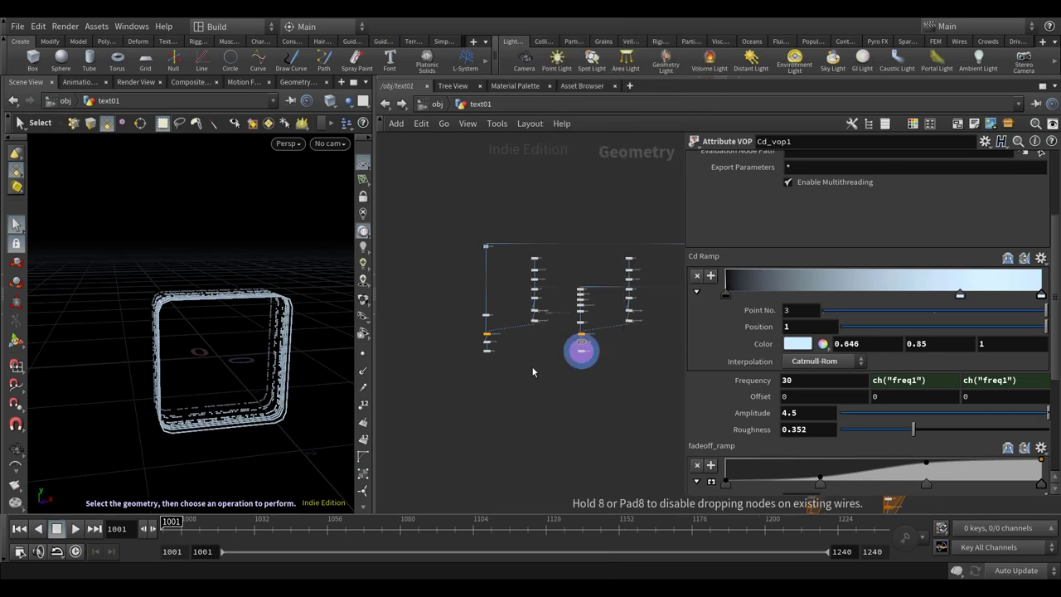
click(581, 351)
scroll(479, 383, up, 4)
click(502, 333)
click(497, 450)
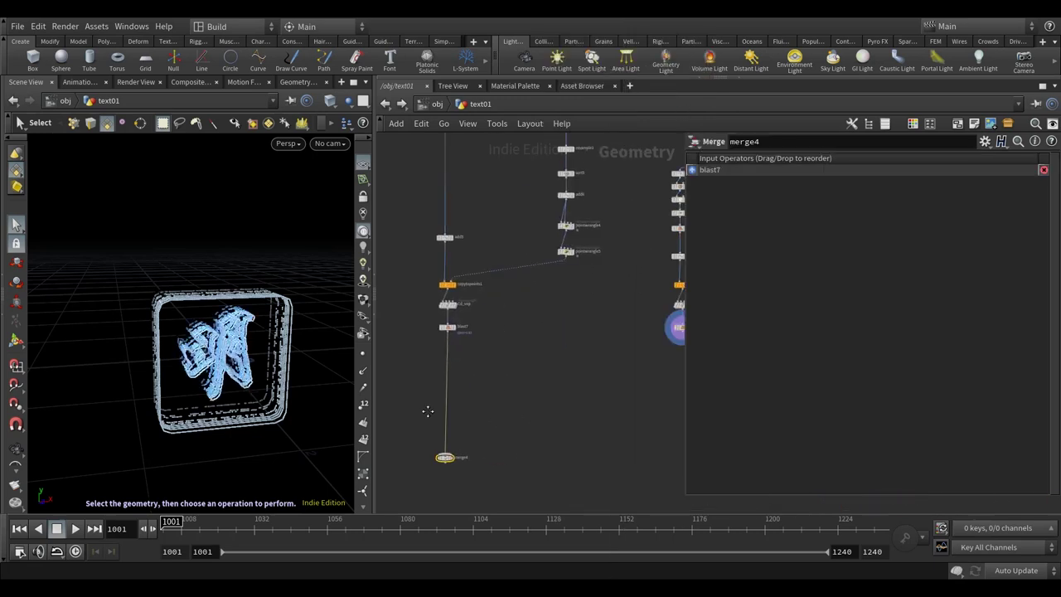
- Wire the box branch's blast8 into merge4 as its second input
middle_drag(646, 373, 539, 373)
click(625, 331)
middle_drag(407, 435, 508, 410)
click(491, 421)
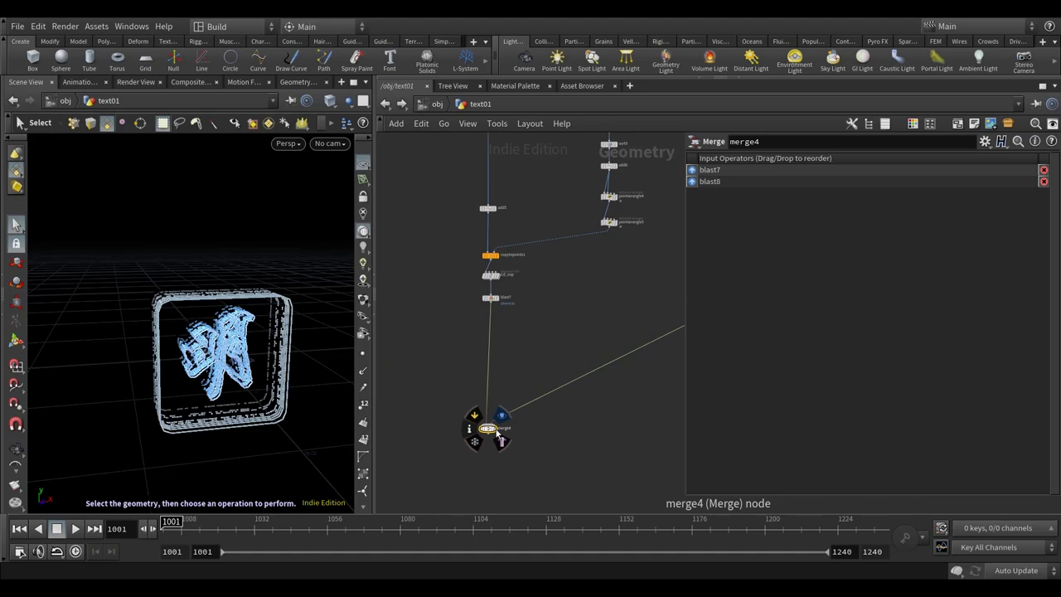
- Move merge4 up closer to blast7, display it, and view the combined text and box outlines
middle_drag(544, 422, 551, 412)
drag(499, 416, 500, 381)
key(Escape)
drag(248, 377, 236, 410)
key(s)
middle_drag(615, 308, 609, 309)
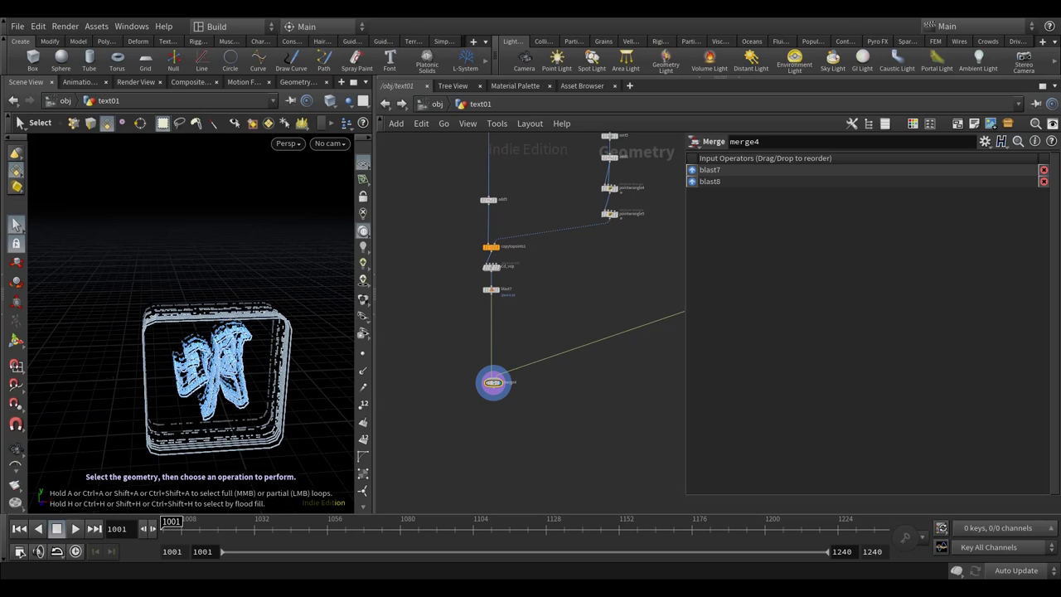
- Add a Point Wrangle below merge4, wire the merge into it, and set the wrangle as the displayed node
drag(328, 377, 332, 319)
middle_drag(521, 383, 556, 401)
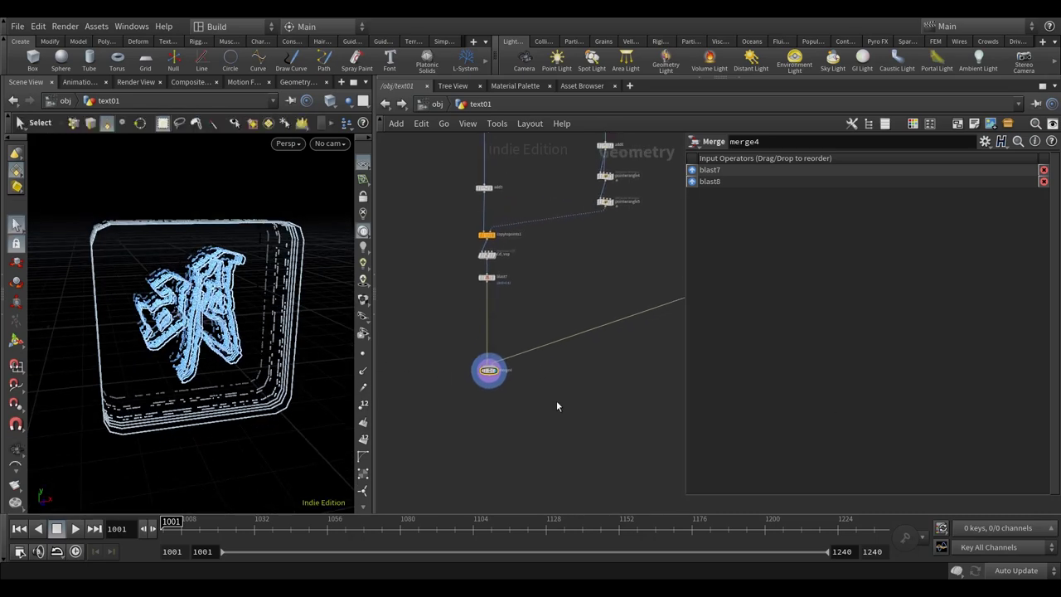
key(Tab)
text(point wr)
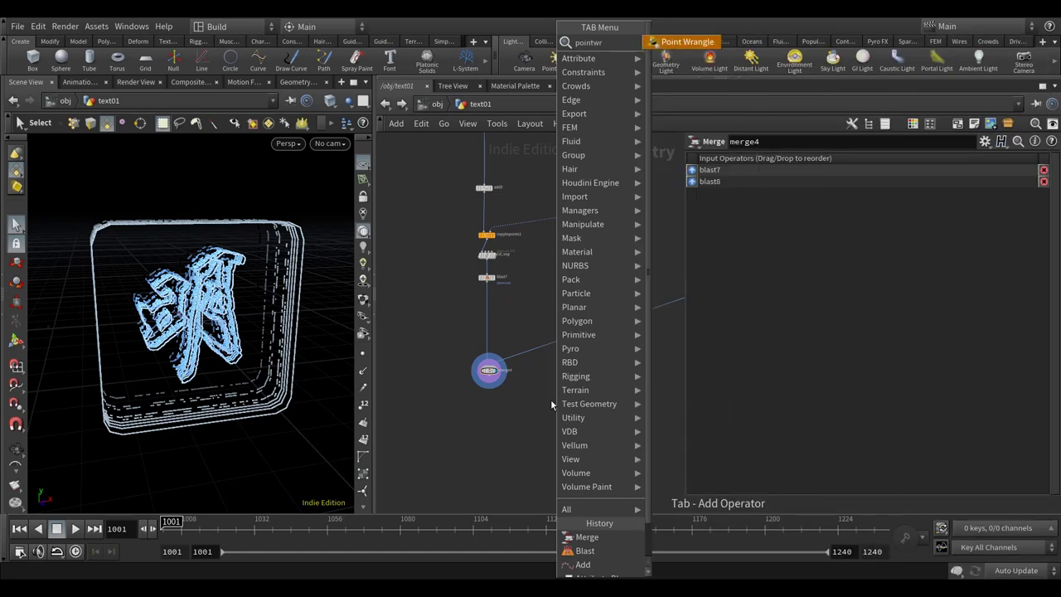
key(Return)
click(489, 390)
scroll(490, 383, up, 3)
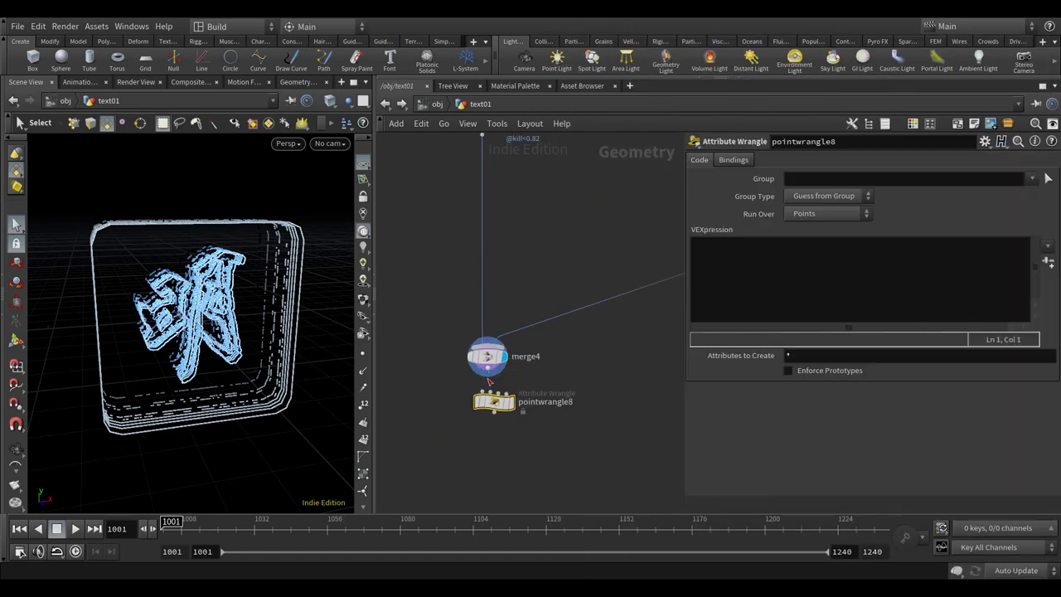
drag(497, 408, 492, 410)
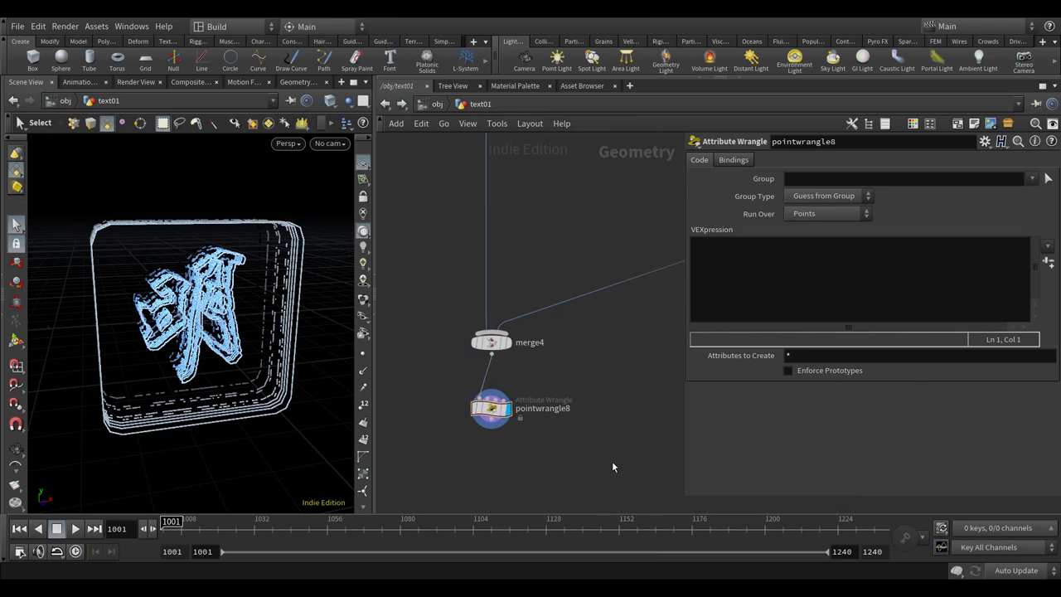
click(809, 253)
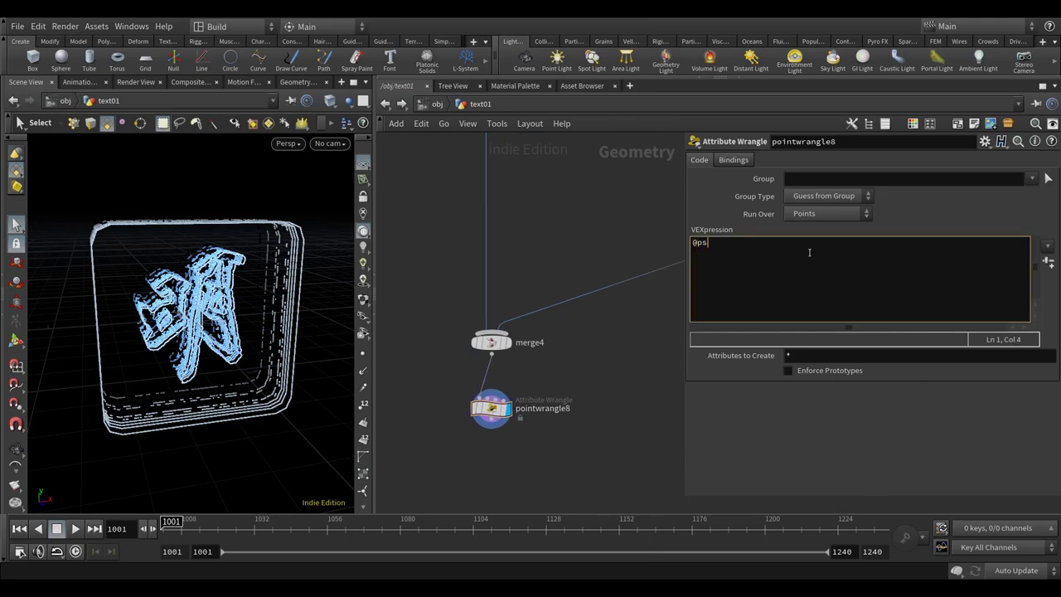
key(BackSpace)
key(BackSpace)
text(e =)
middle_drag(594, 272, 602, 290)
- Change the viewport's geometry display options so that particles are displayed as Discs
drag(248, 373, 263, 375)
key(s)
key(d)
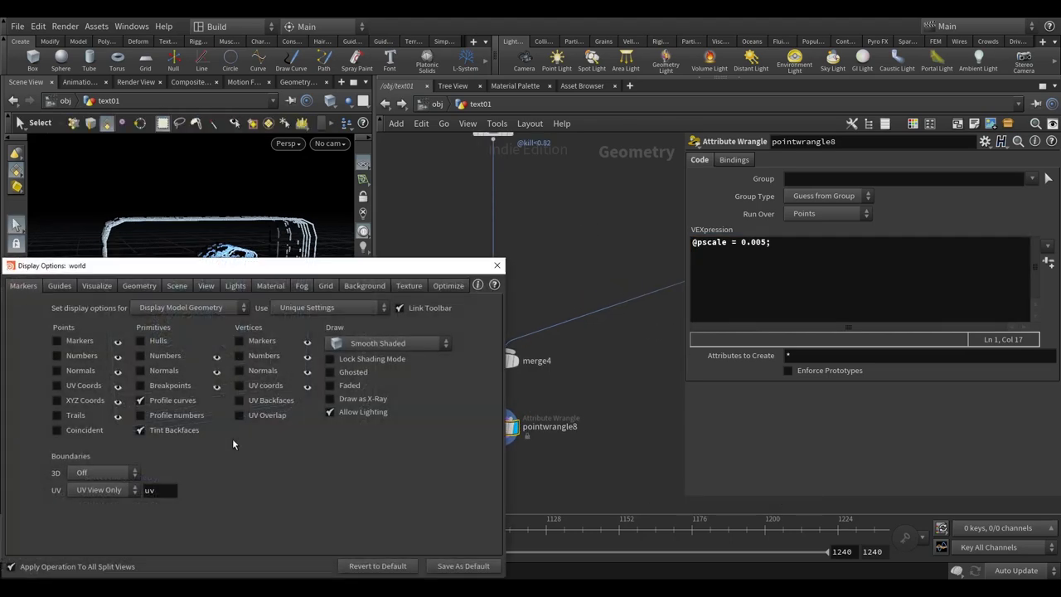
drag(182, 269, 577, 181)
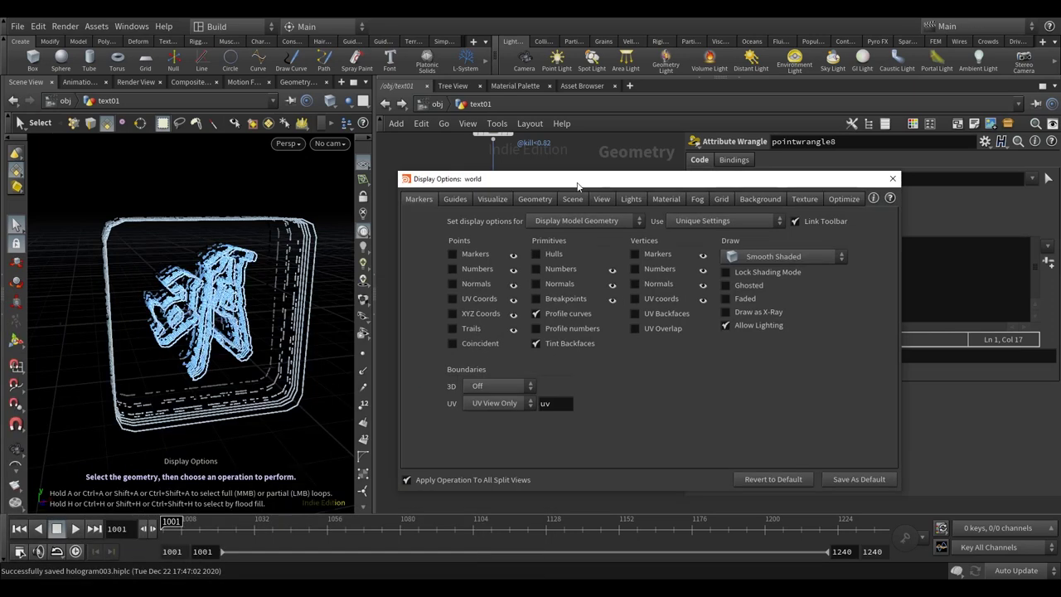
click(521, 199)
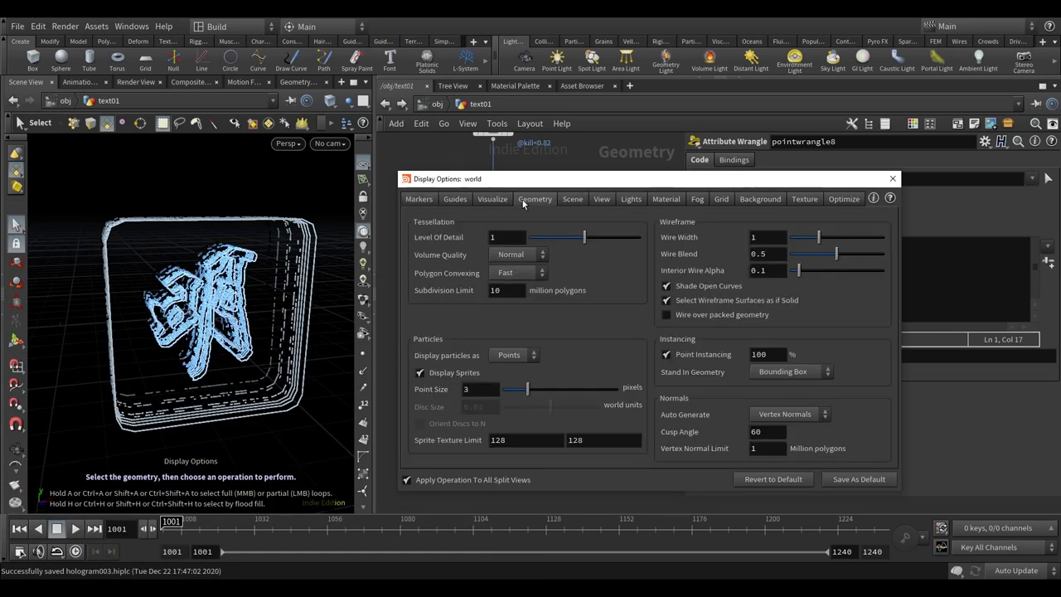
click(494, 357)
click(497, 409)
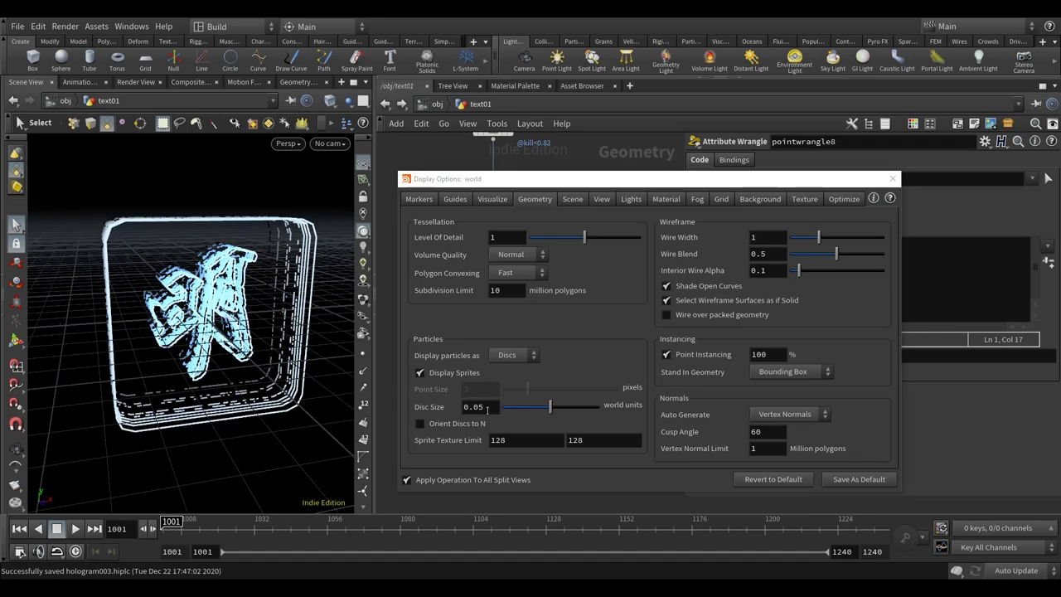
- Inspect the disc outlines, try a pscale of 0.01 in pointwrangle8, and restore the value to 0.005
key(Escape)
drag(249, 398, 125, 295)
key(s)
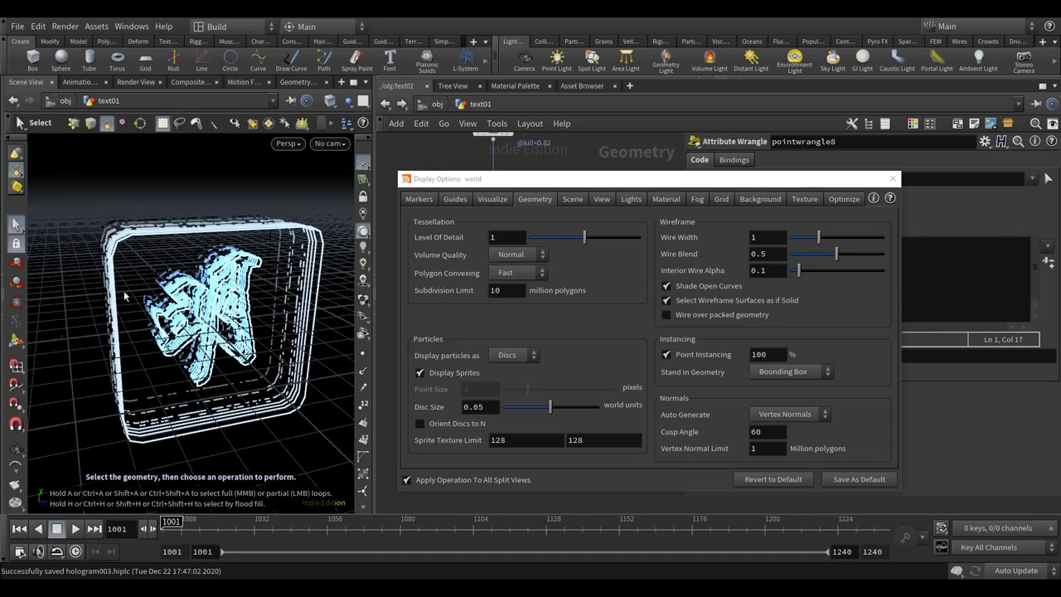
key(Escape)
drag(273, 248, 232, 291)
key(s)
drag(790, 186, 603, 310)
click(757, 242)
text(1;)
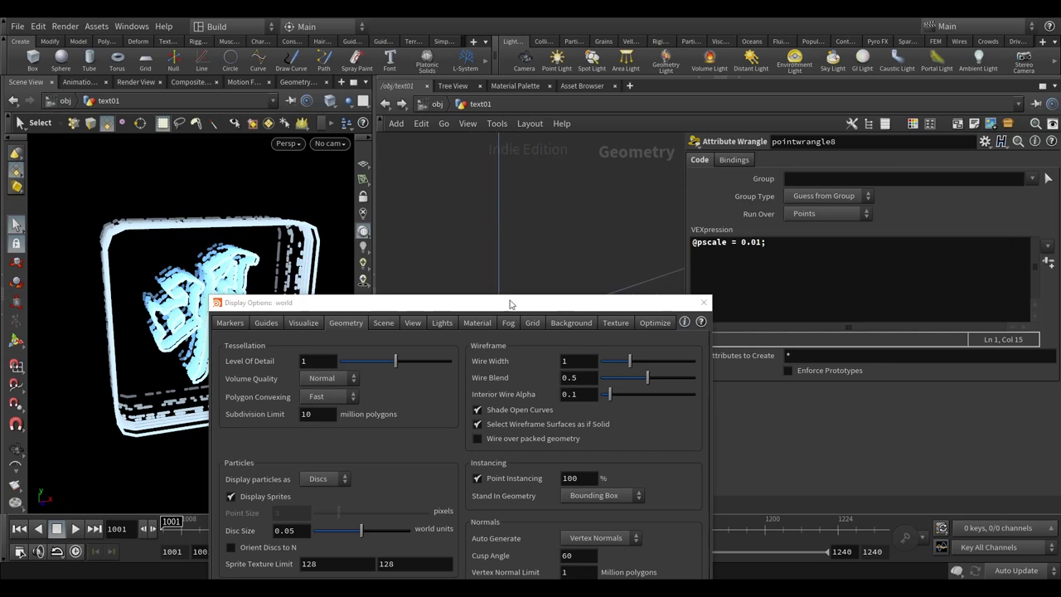
click(763, 242)
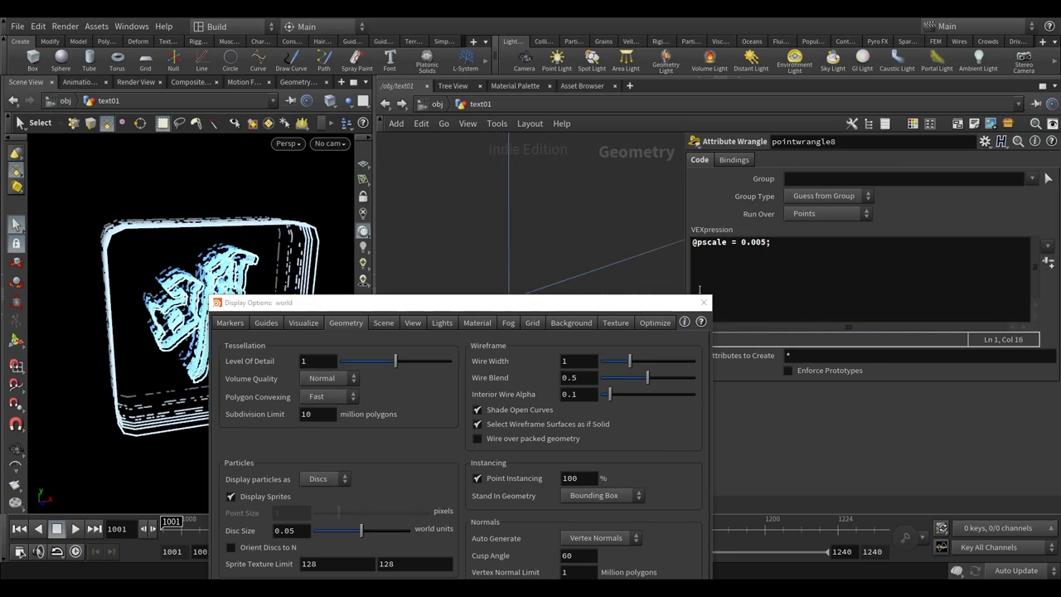
- Set the viewport's geometry display options to show particles as Points instead of discs
click(704, 302)
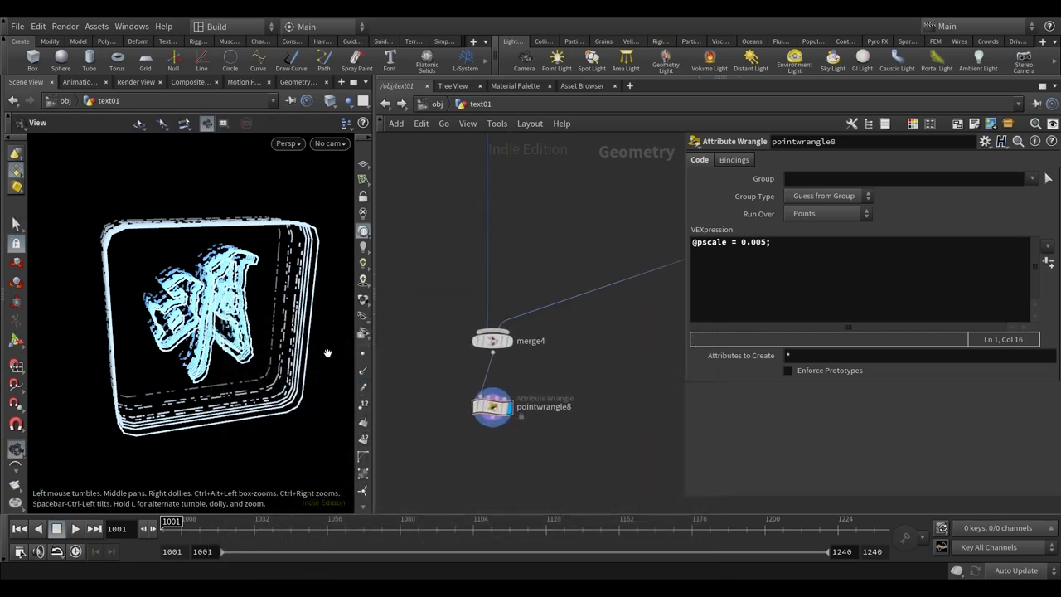
key(d)
drag(404, 308, 439, 182)
click(363, 354)
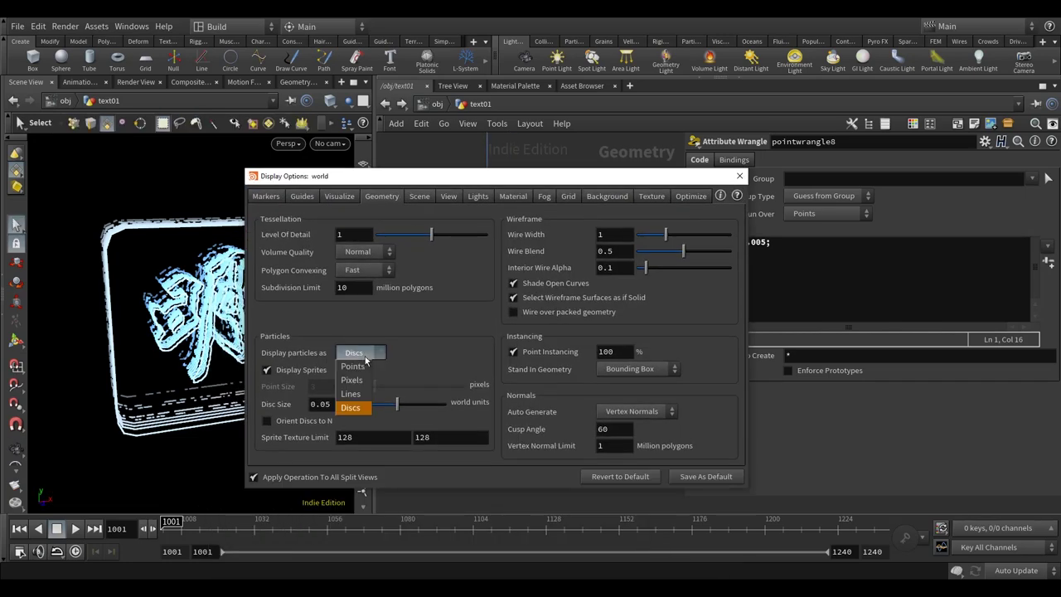
click(360, 365)
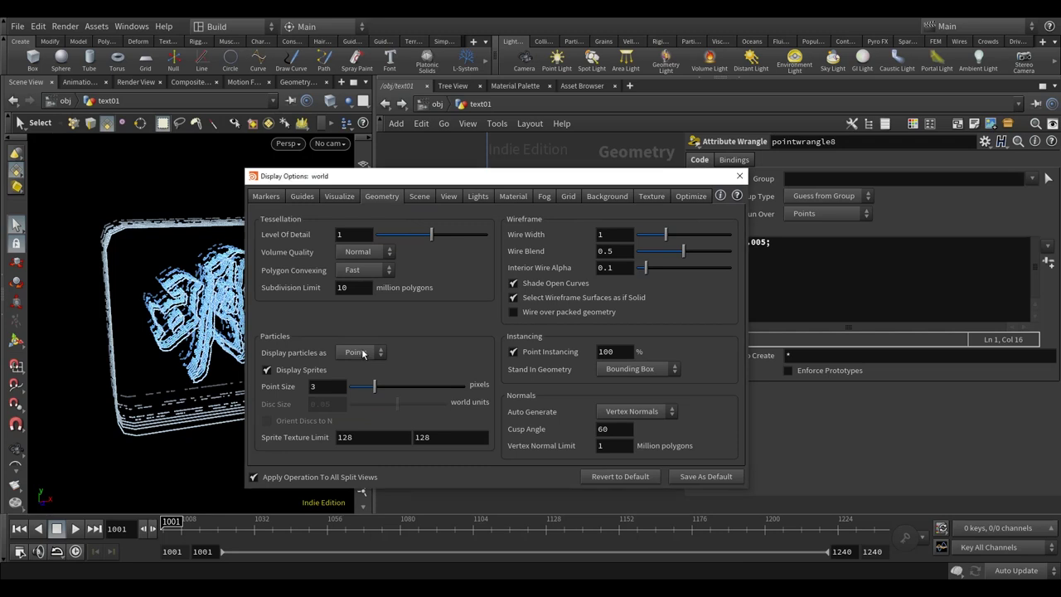
click(363, 353)
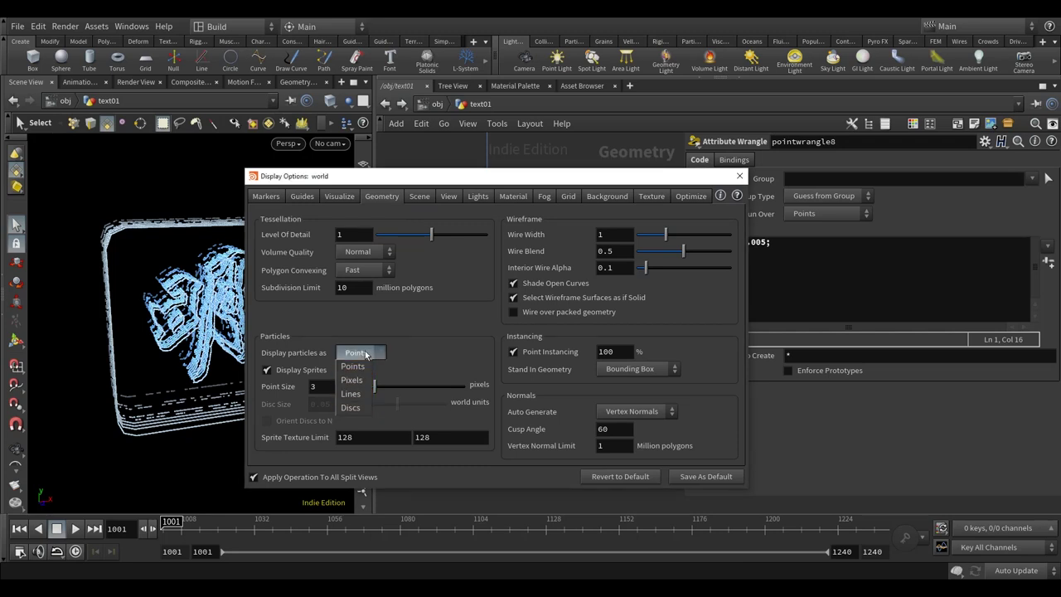
click(366, 353)
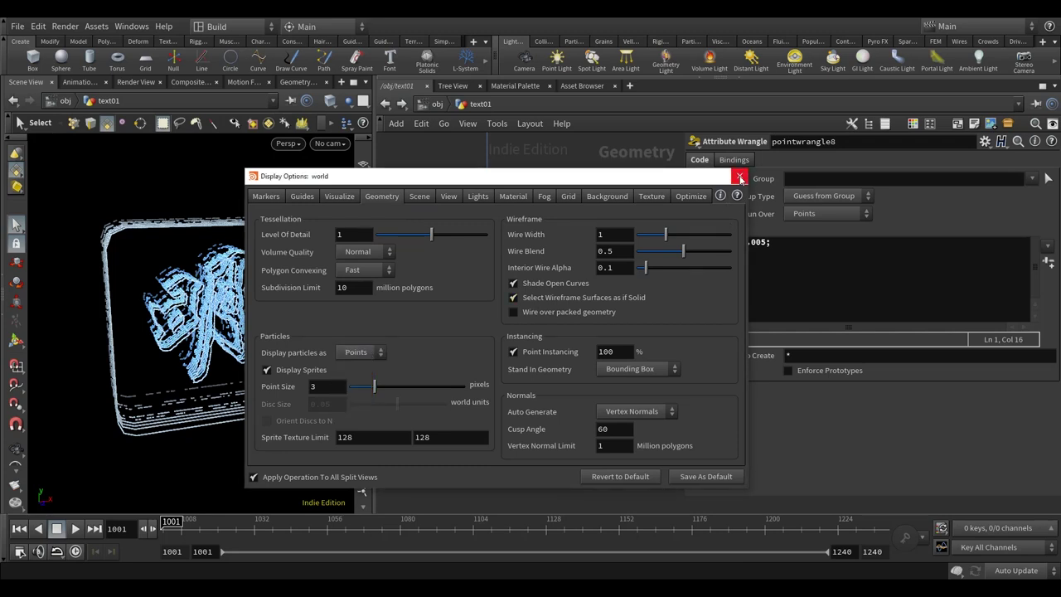
click(740, 178)
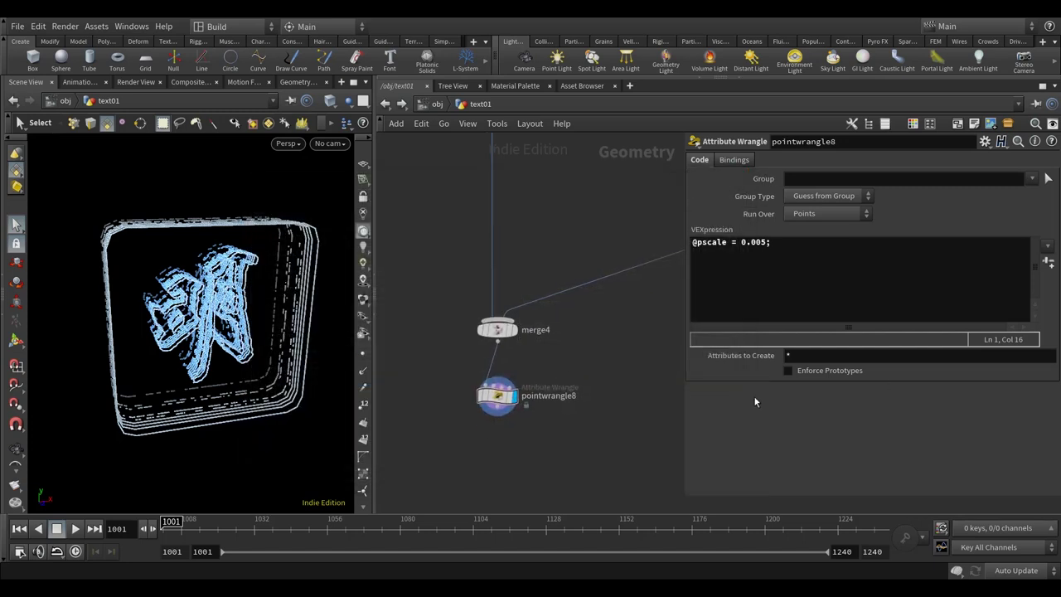
- Add an Attribute Delete node, connect it below pointwrangle8, and display its output
scroll(496, 402, down, 5)
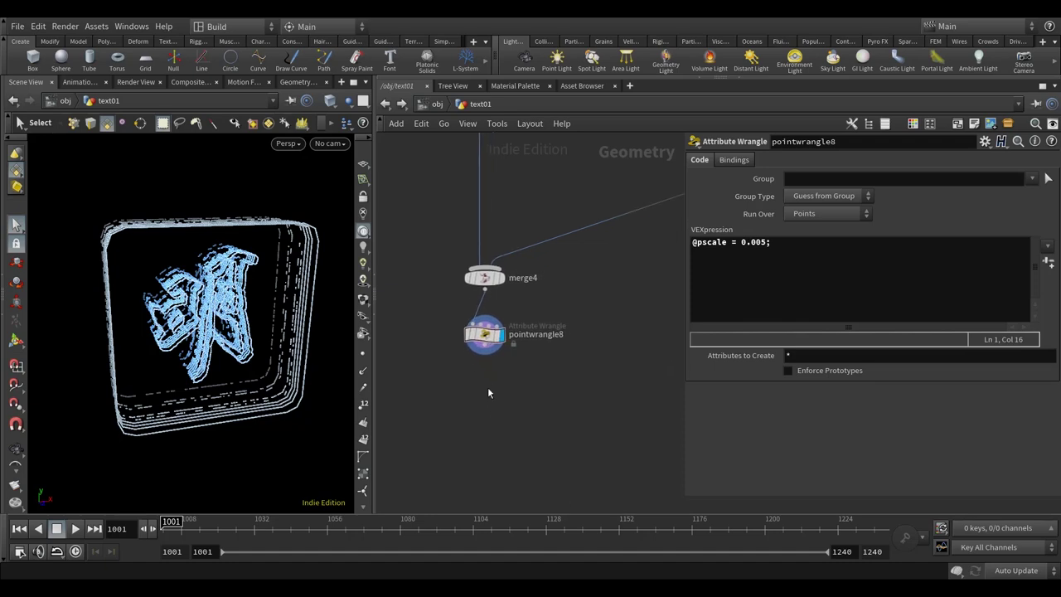
scroll(488, 412, up, 3)
scroll(487, 411, down, 3)
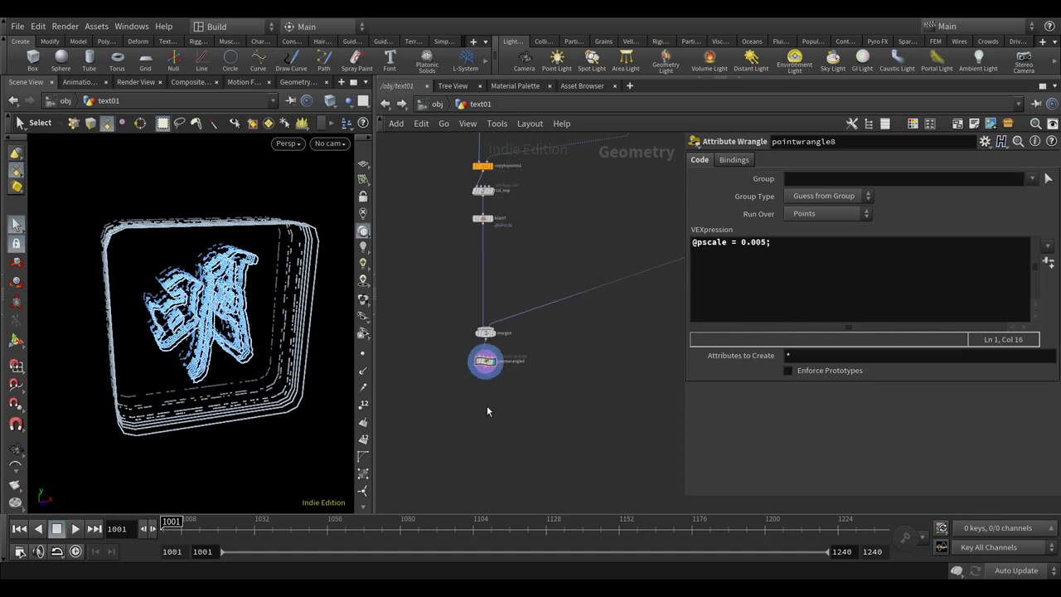
key(Tab)
text(attr)
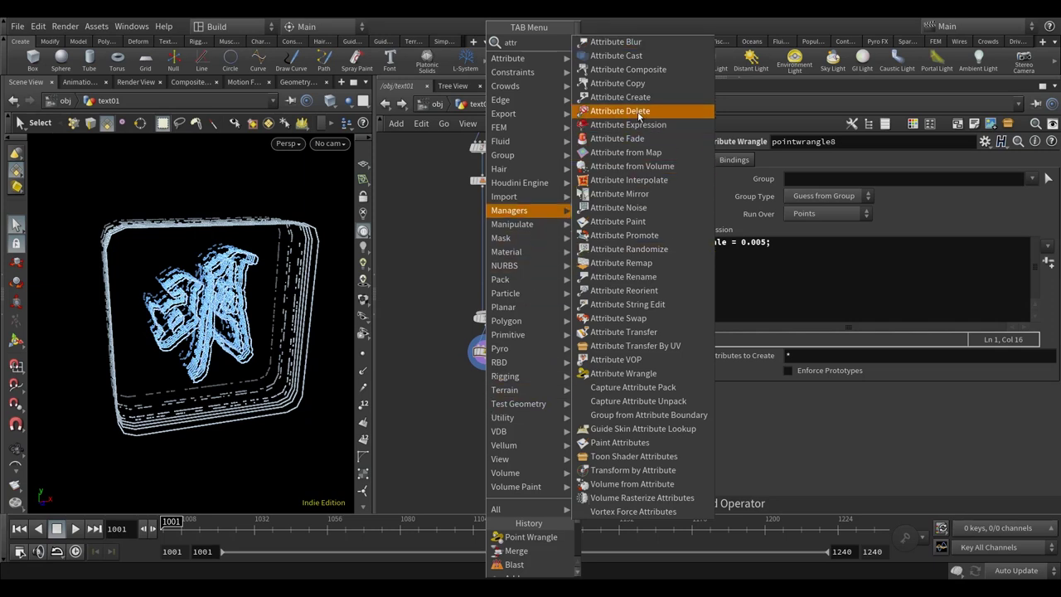
click(620, 110)
click(477, 400)
scroll(477, 401, up, 3)
click(446, 398)
click(486, 340)
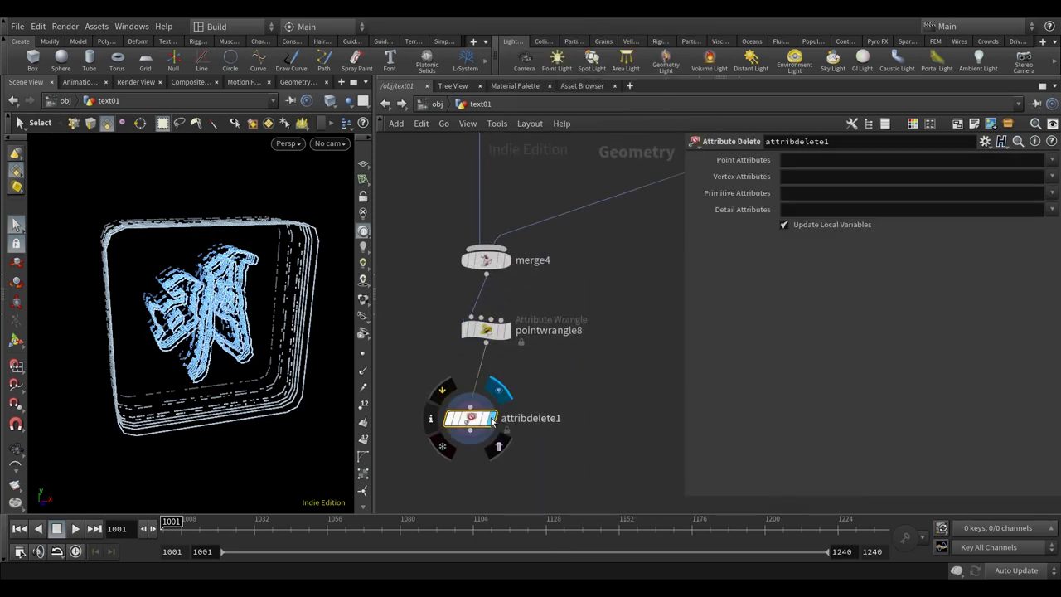
drag(462, 419, 485, 396)
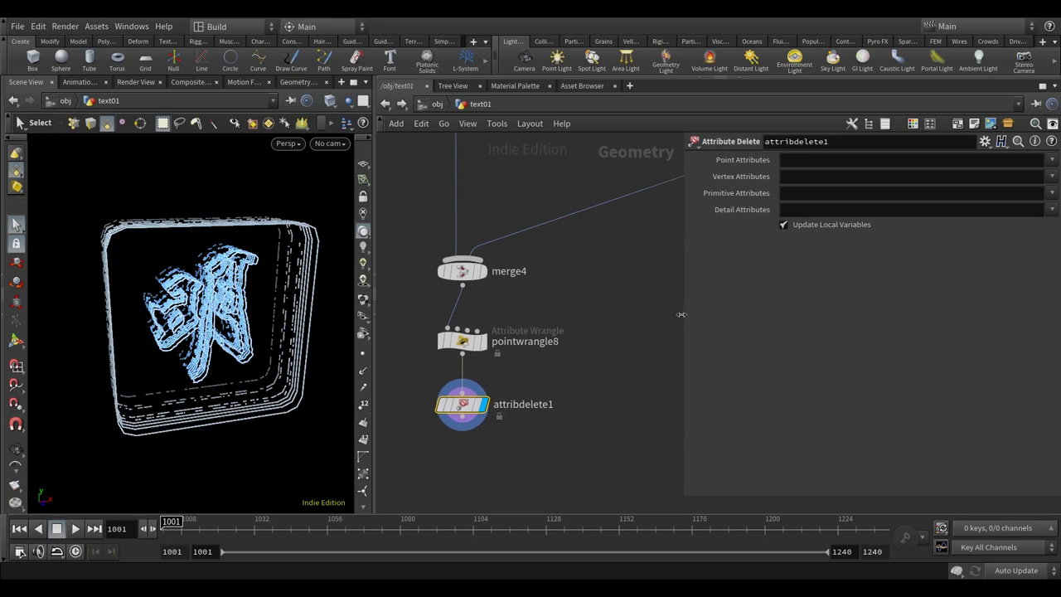
- Enter * for the point, vertex, primitive and detail attributes so the Attribute Delete node removes them all
click(747, 160)
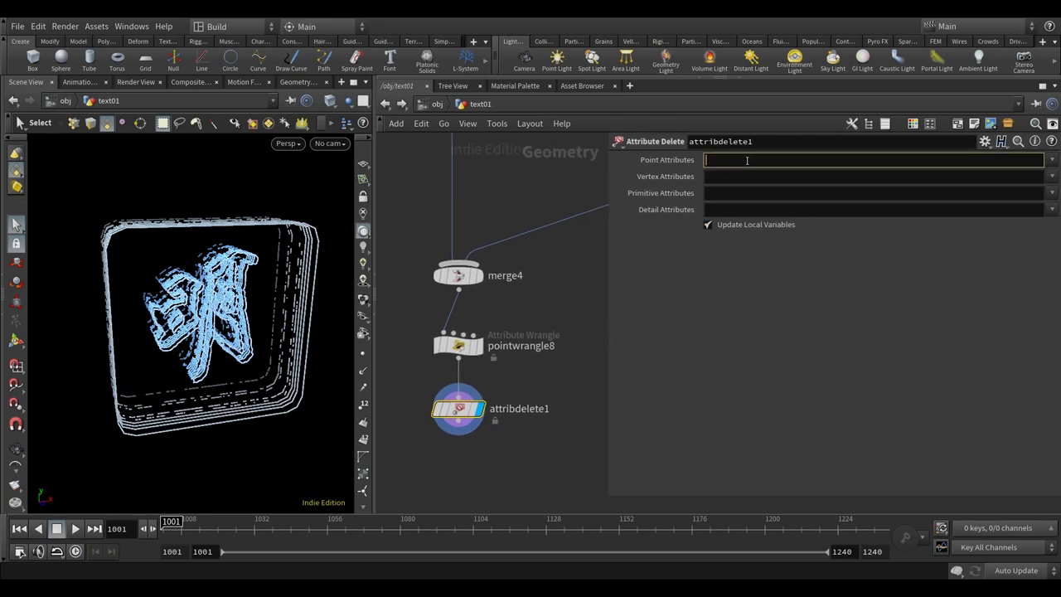
drag(728, 159, 704, 160)
key(Tab)
text(*)
key(Tab)
text(*)
key(Tab)
text(*)
key(Return)
- Exclude four point attributes from deletion by extending the point pattern to "* ^Cd ^v ^id ^pscale"
click(728, 162)
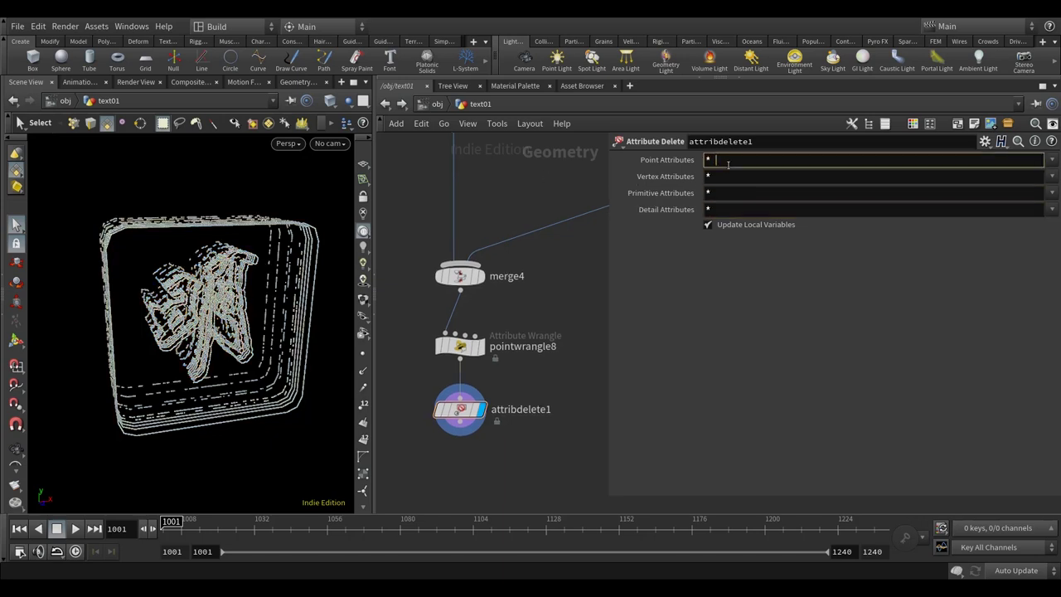
click(1051, 159)
click(1051, 160)
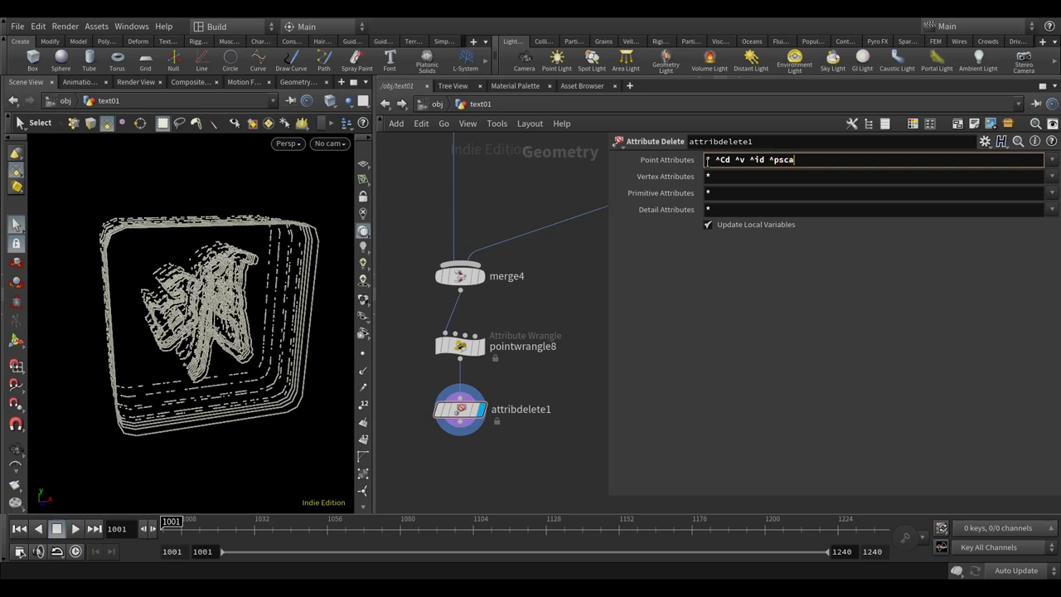
key(Return)
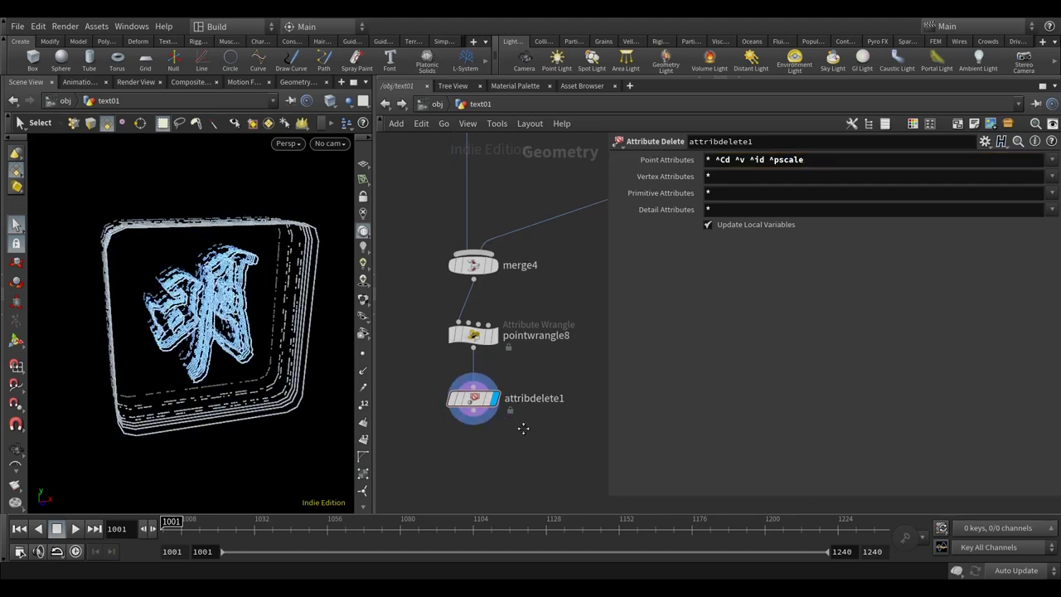
- Add a Group Delete node after attribdelete1 and set its group pattern to * to remove all groups
key(Tab)
text(groupde)
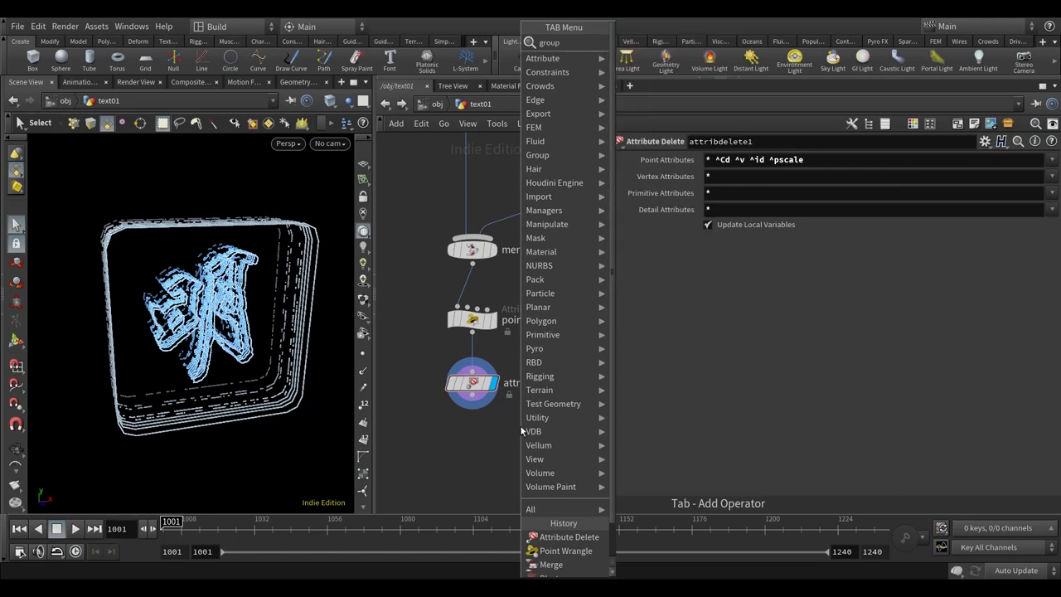
click(668, 43)
click(477, 445)
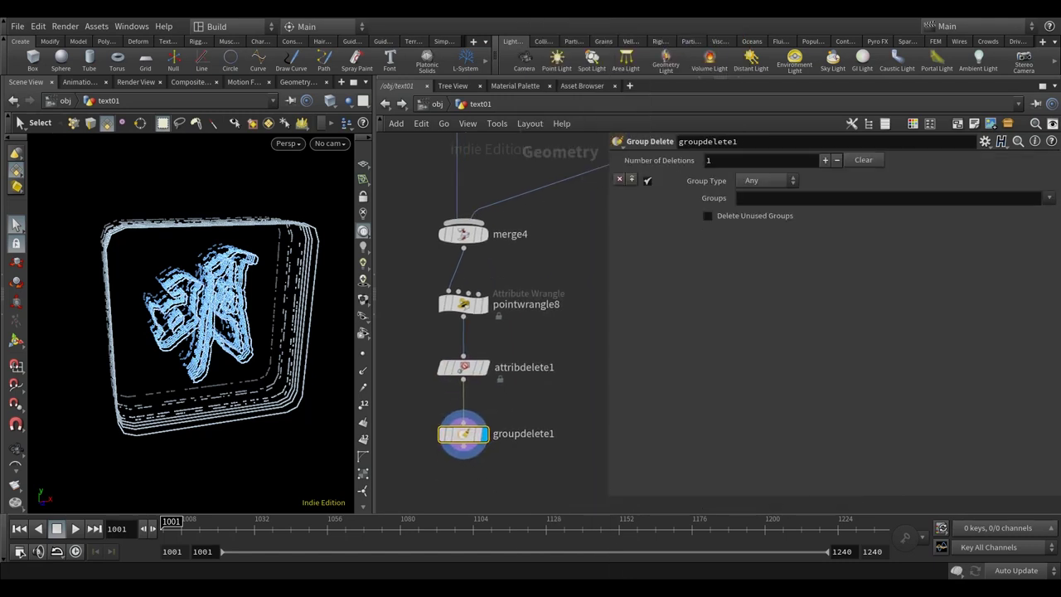
click(765, 197)
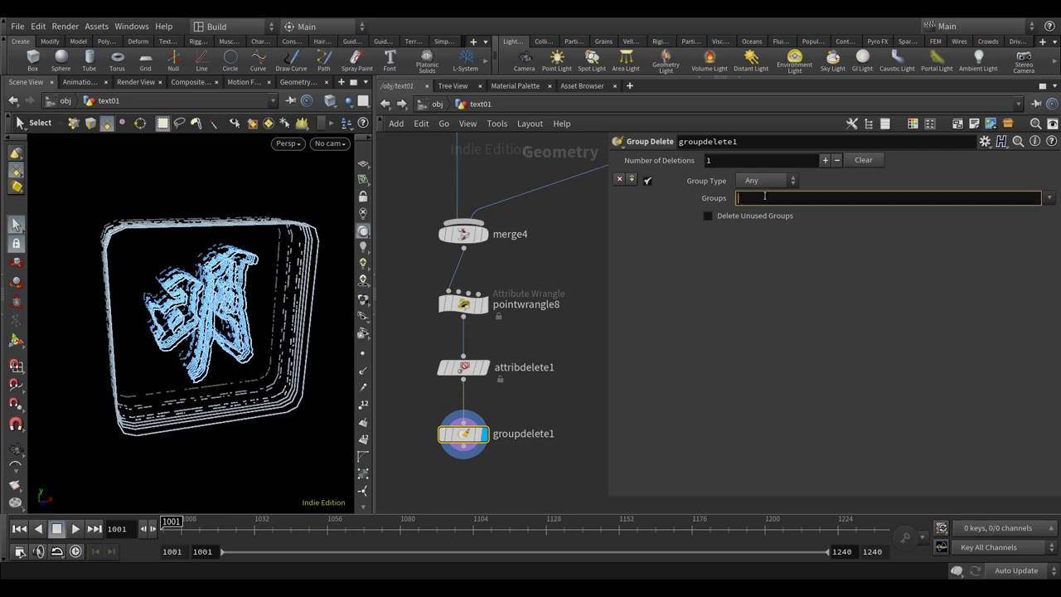
key(Return)
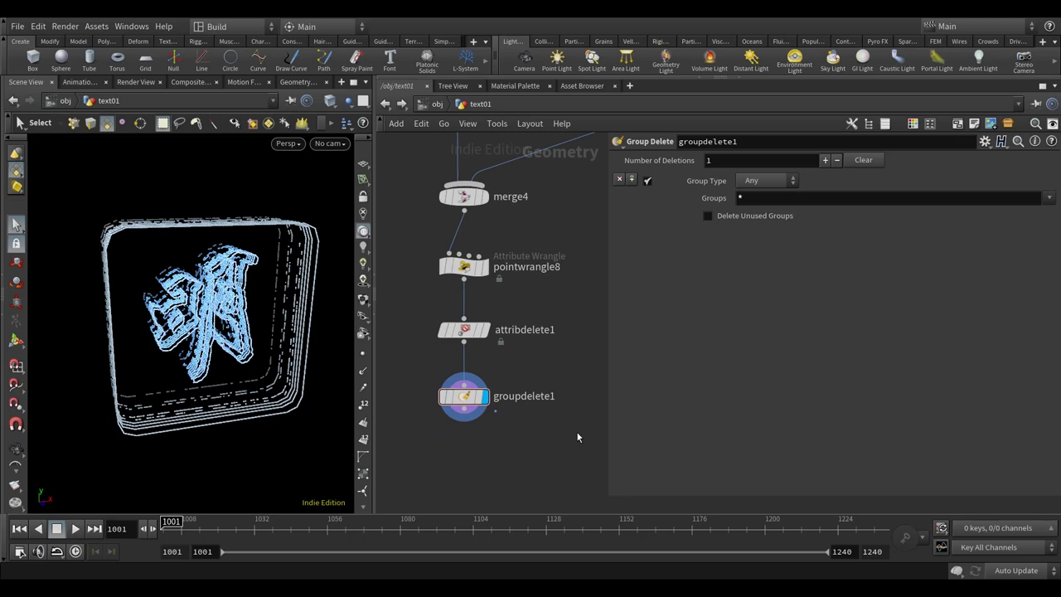
drag(609, 415, 788, 410)
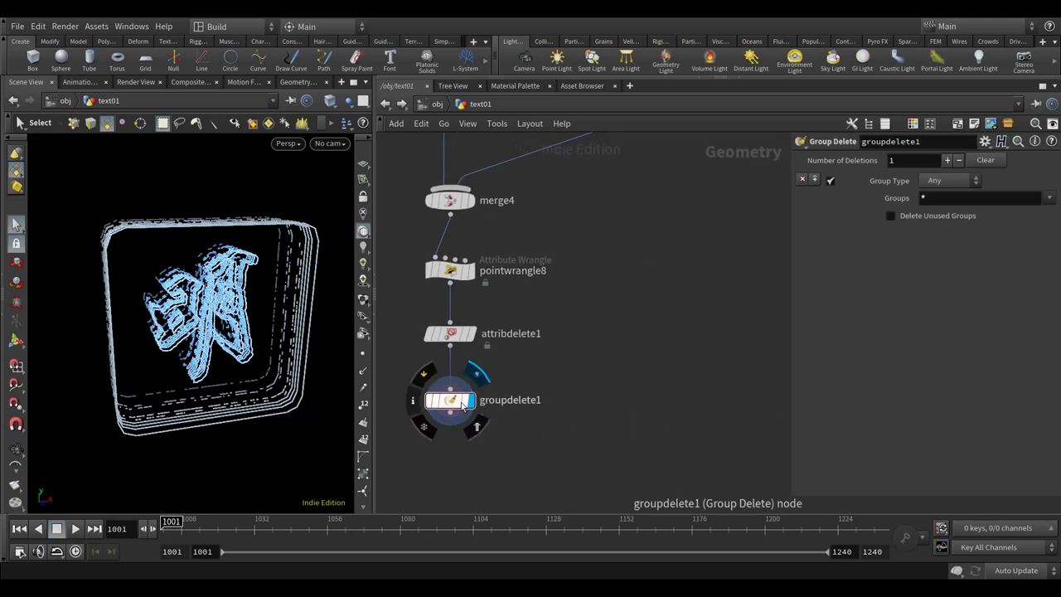
- Review the text01 node network and its parent object level, and examine the point-based text box from several angles
key(h)
scroll(643, 447, up, 5)
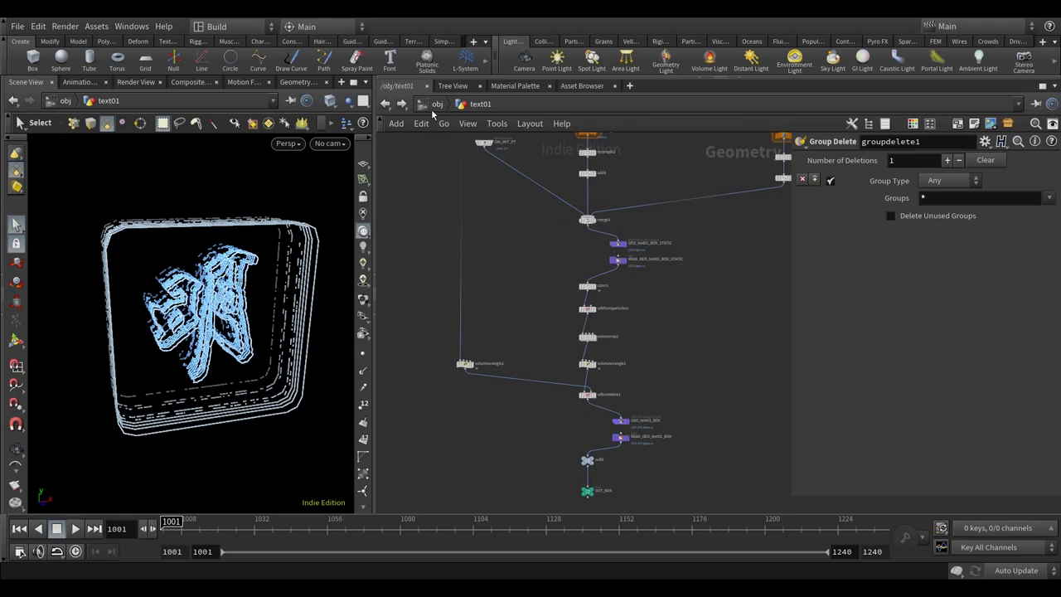
key(u)
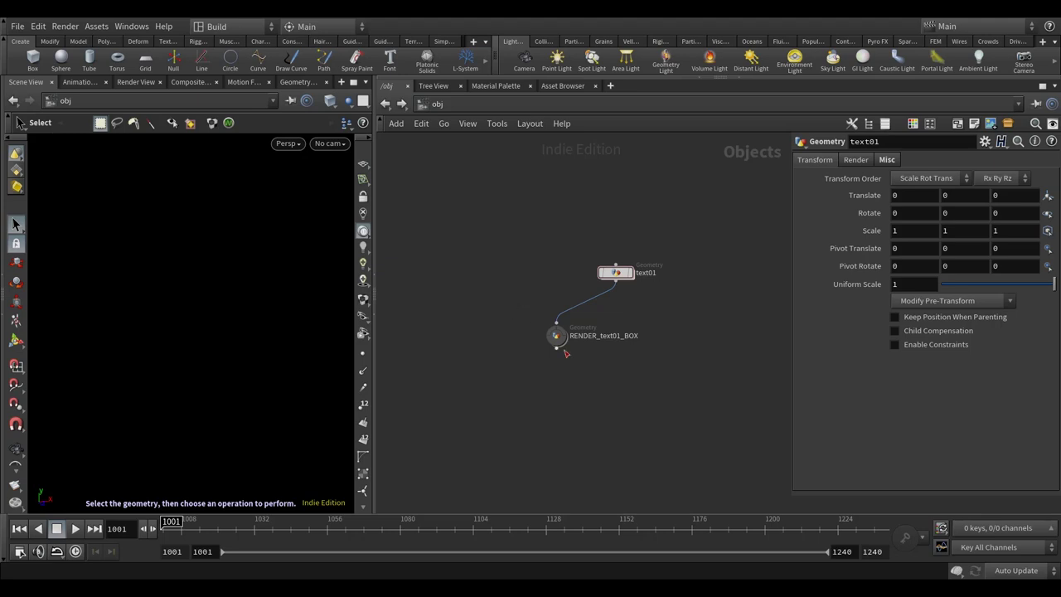
double_click(615, 272)
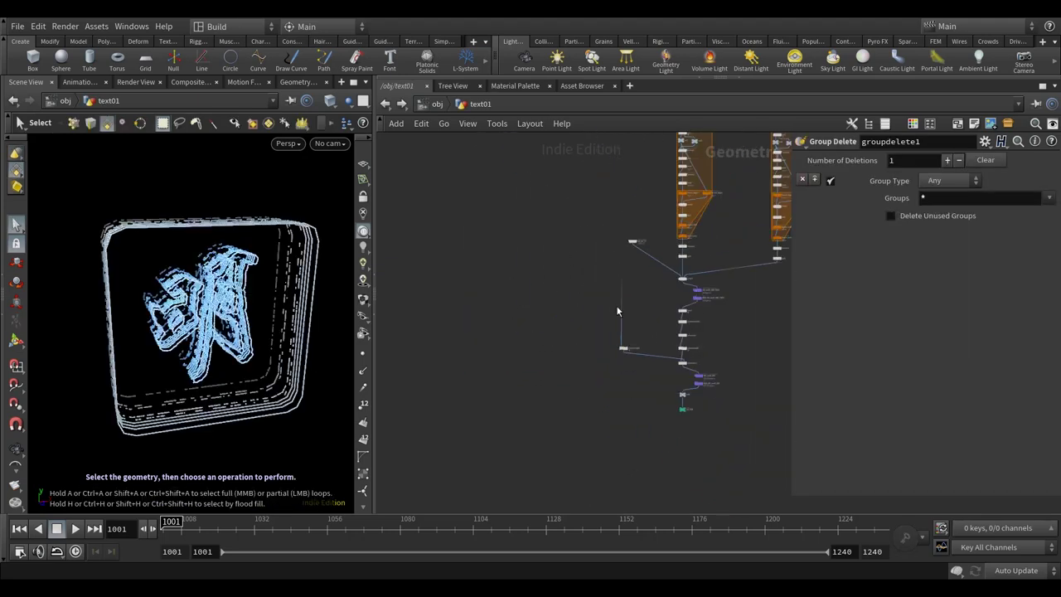
drag(174, 340, 152, 322)
drag(140, 426, 236, 377)
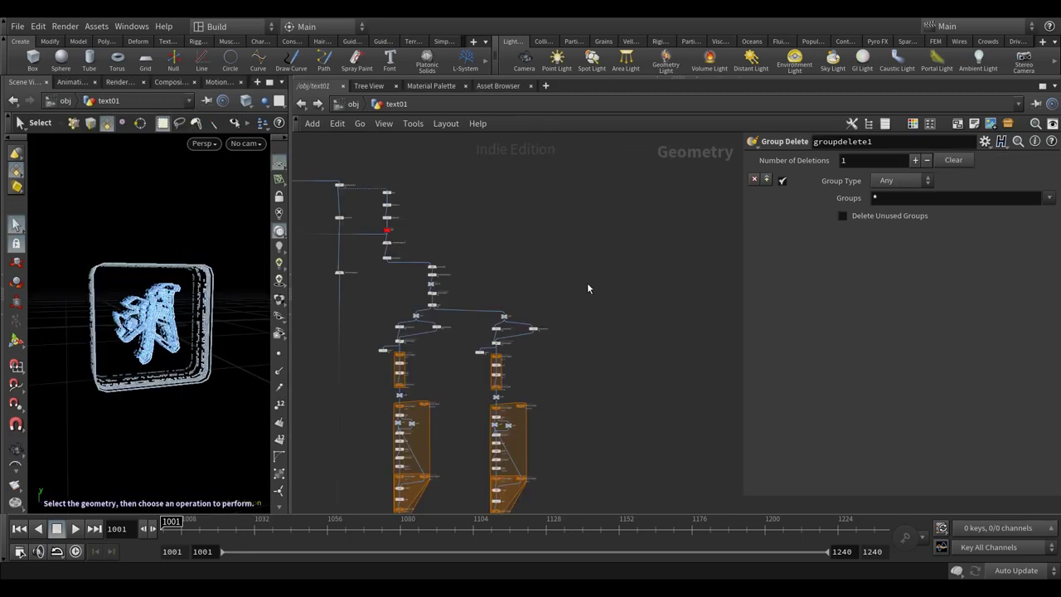
drag(222, 351, 204, 358)
key(s)
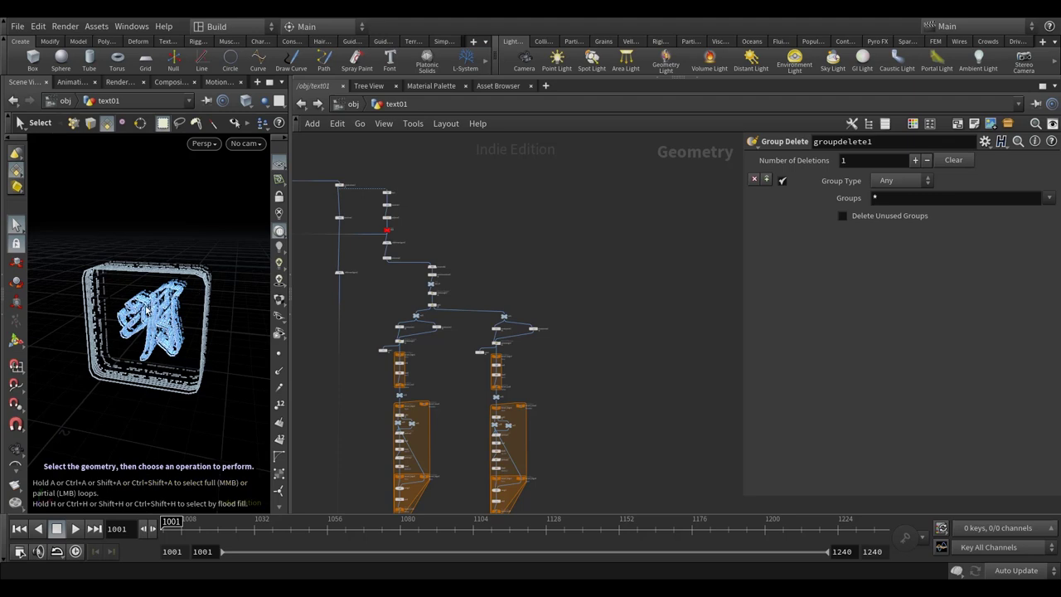
- Add a Line node in an empty area of the text01 network and display it
key(Tab)
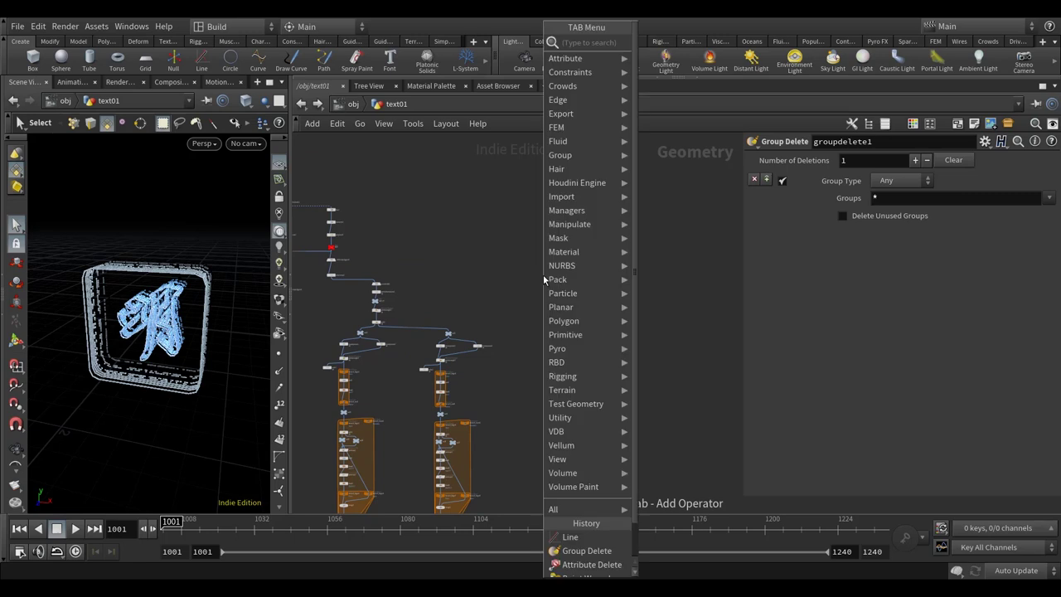
text(line)
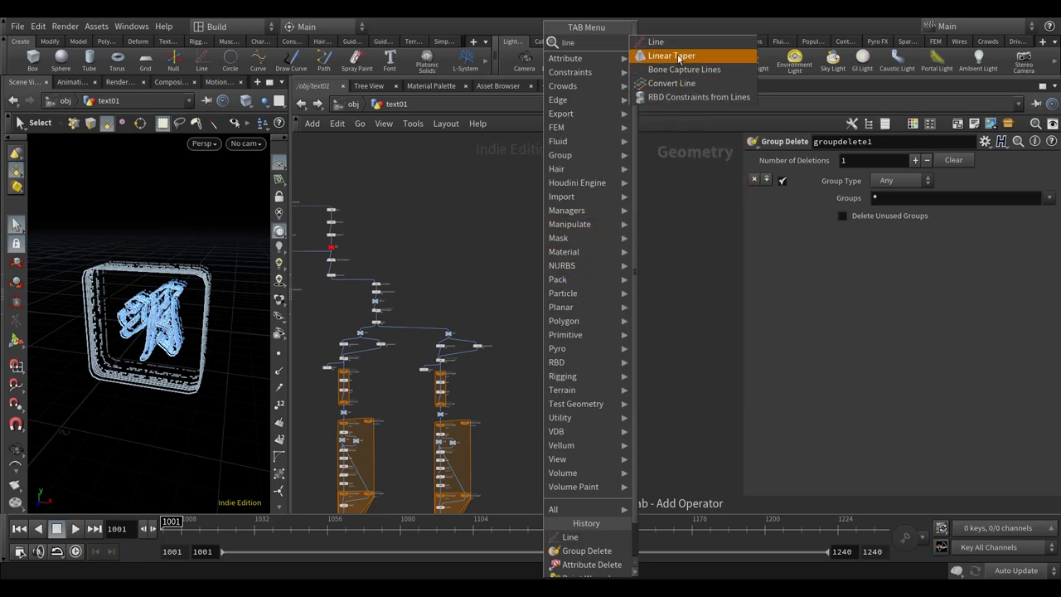
click(659, 41)
click(580, 269)
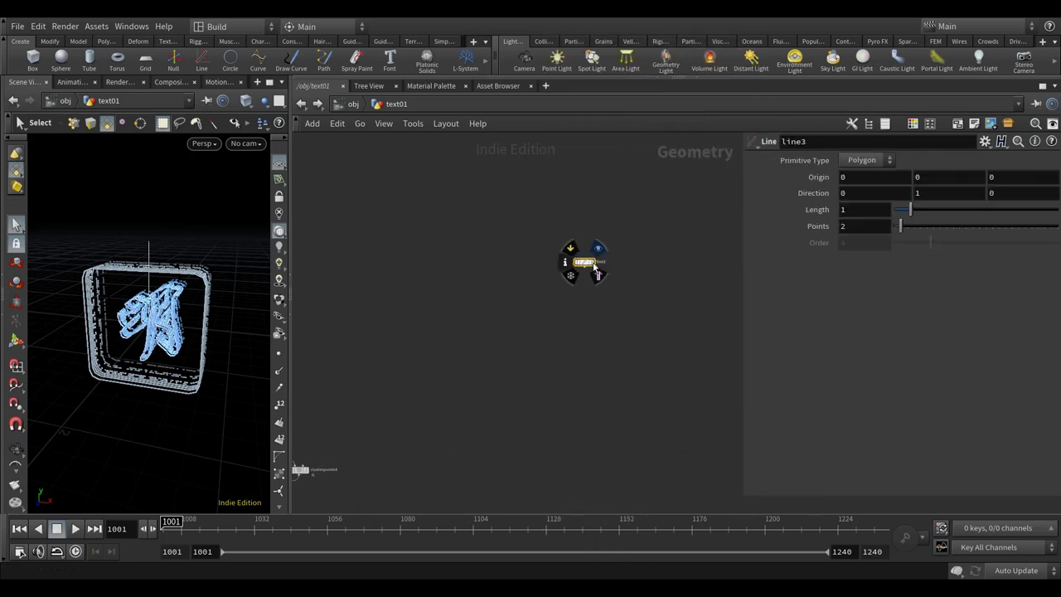
- Set the new line's direction to 1, 0, 0 so it runs along the X axis
drag(149, 371, 260, 346)
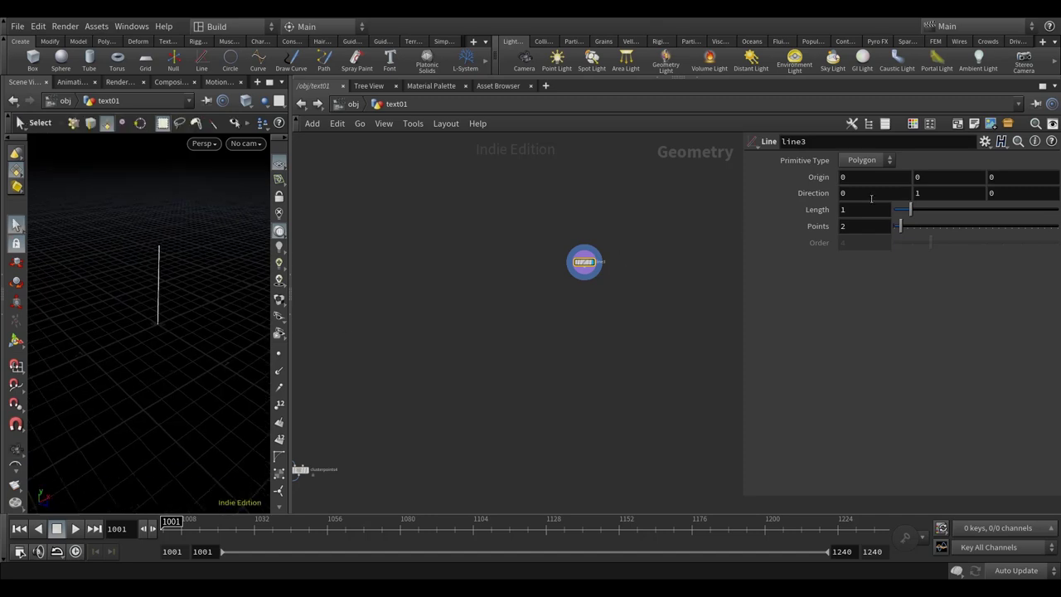
text(1)
key(Tab)
key(Return)
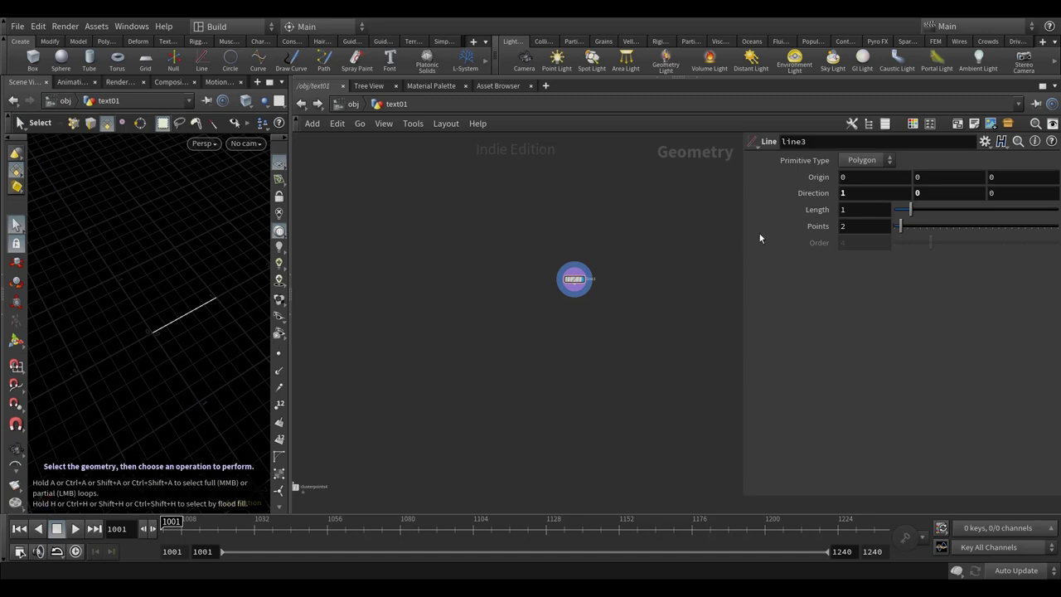
- Center the line by referencing its length in the X origin with the expression -0.5*ch("dist")
right_click(817, 223)
click(854, 302)
click(864, 177)
right_click(864, 176)
click(906, 310)
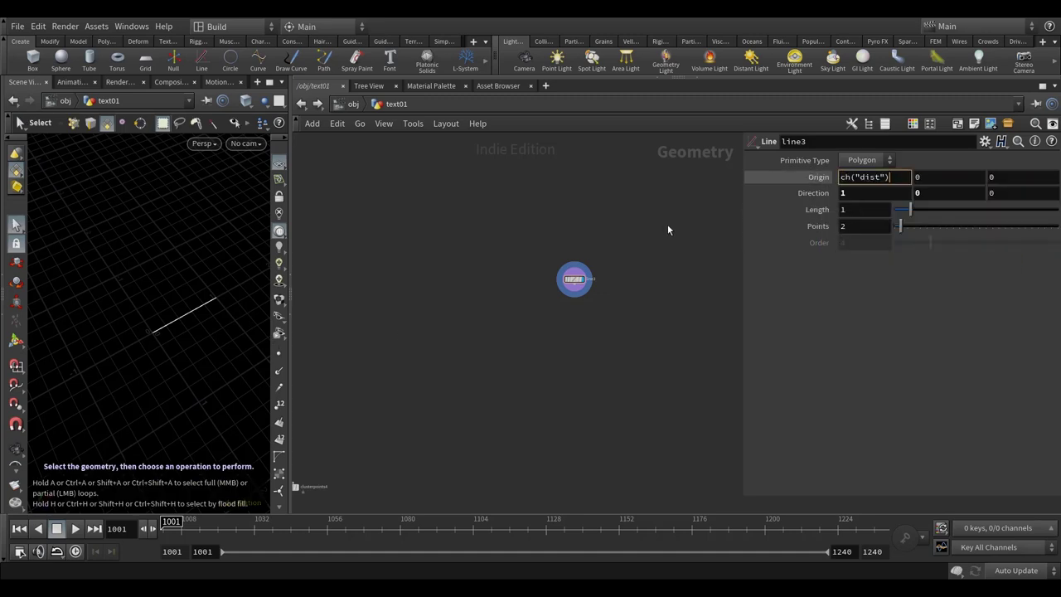
click(845, 177)
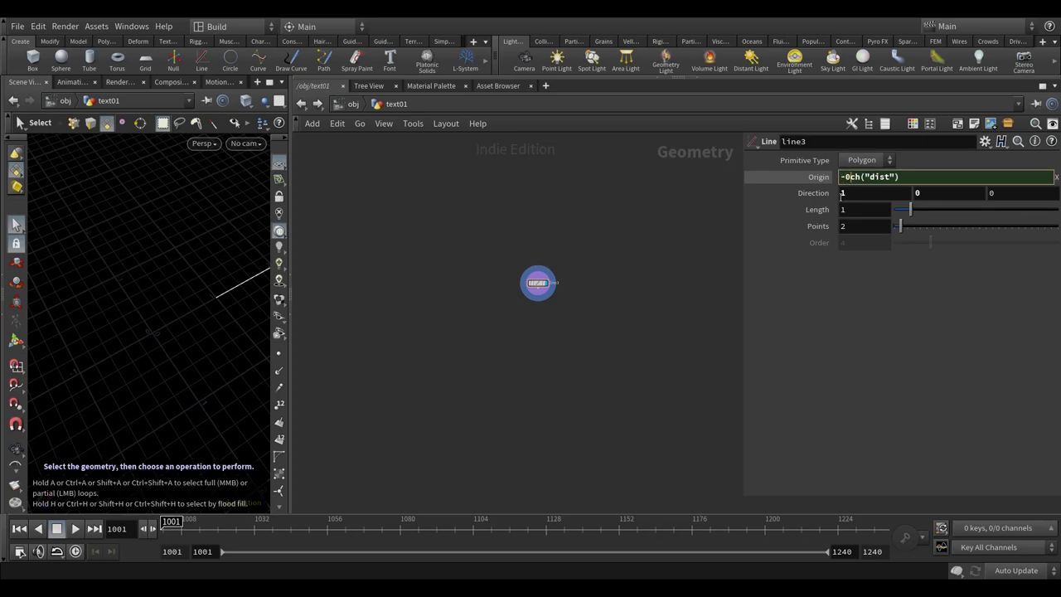
key(Return)
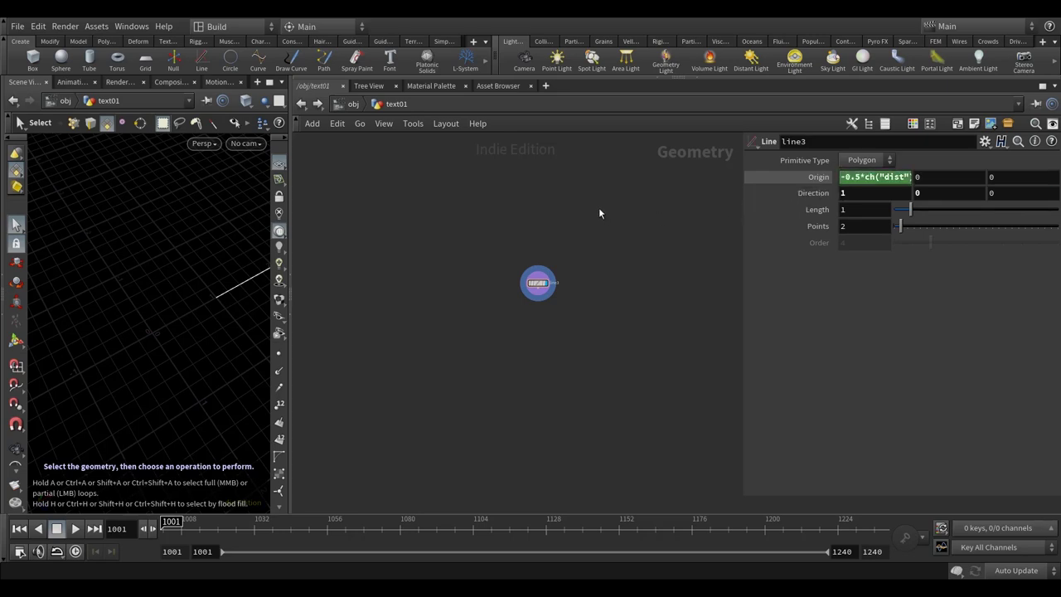
key(Escape)
drag(151, 369, 191, 332)
key(s)
- Duplicate the line3 node, place the copy beside it on the same level, and display the copy
scroll(606, 290, up, 5)
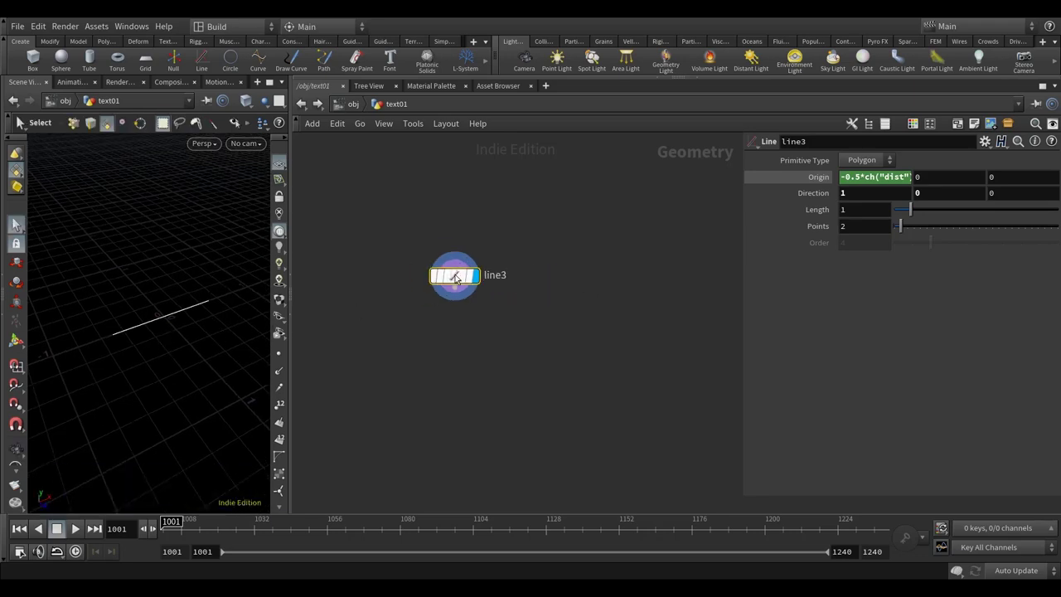
key(ctrl+c)
key(ctrl+v)
drag(608, 279, 623, 279)
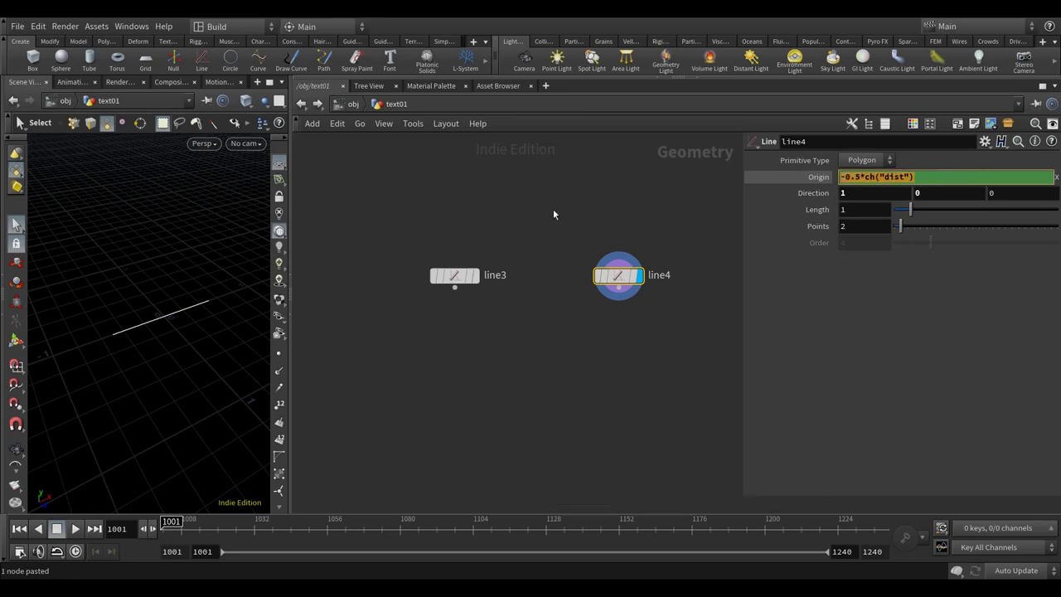
- Orient line4 along Y: put the centering expression in the Y origin, reset the X origin, and set the direction to 0, 1, 0
click(805, 179)
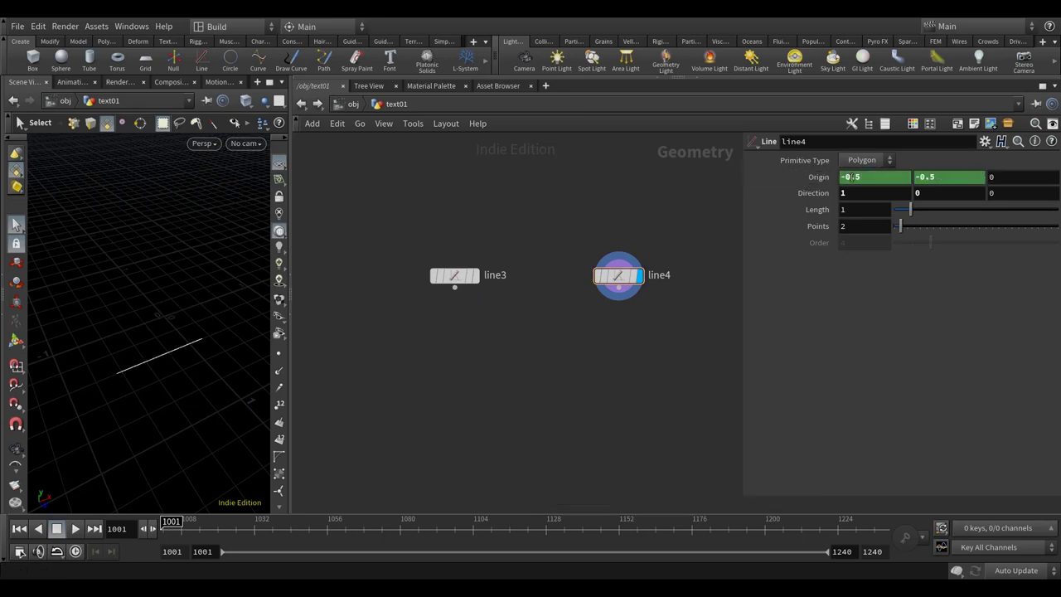
right_click(843, 175)
click(907, 340)
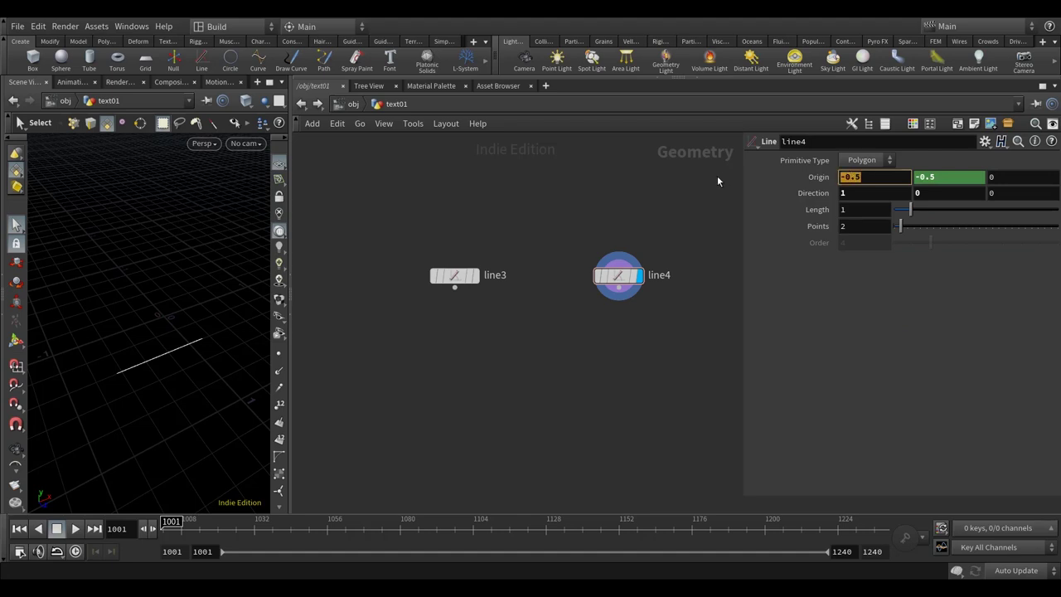
text(1)
key(shift+Tab)
text(0)
key(Return)
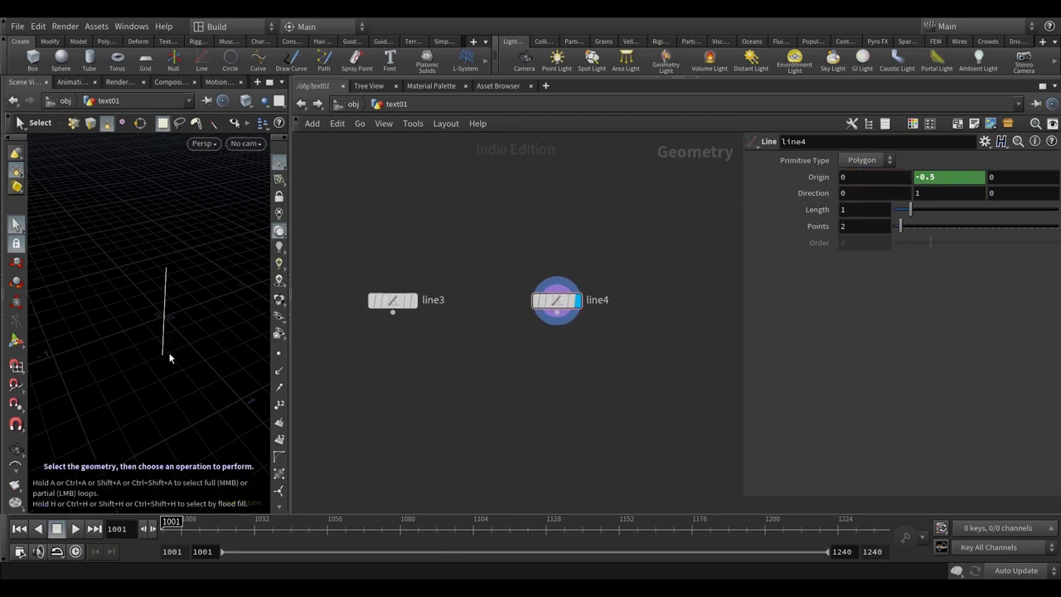
- Duplicate the line4 node, place the copy beside it on the same level, and display the copy
alt+drag(181, 356, 158, 348)
click(557, 300)
key(ctrl+c)
scroll(623, 314, down, 3)
key(ctrl+v)
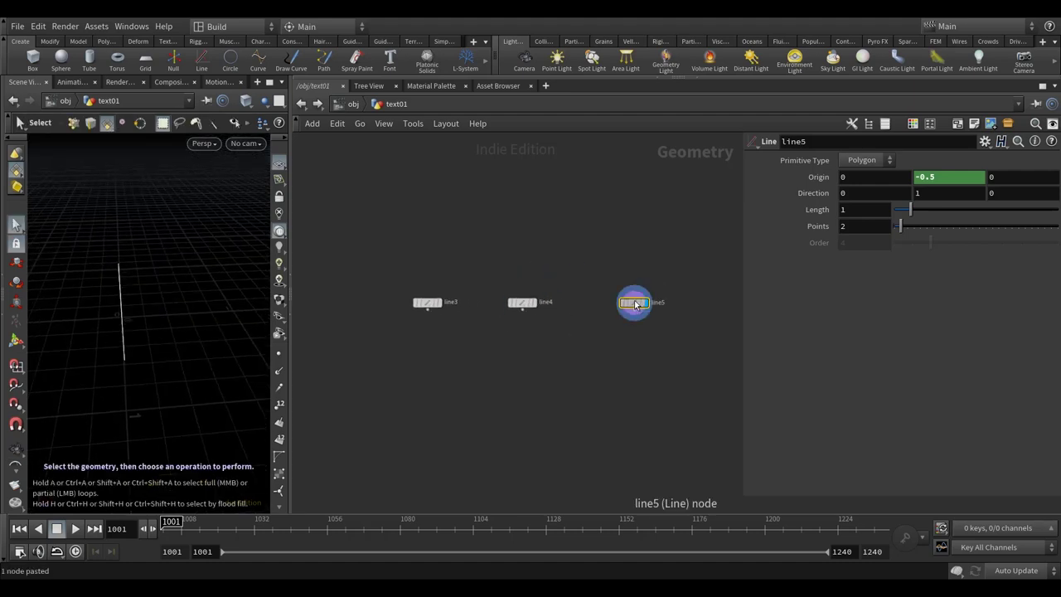
click(633, 302)
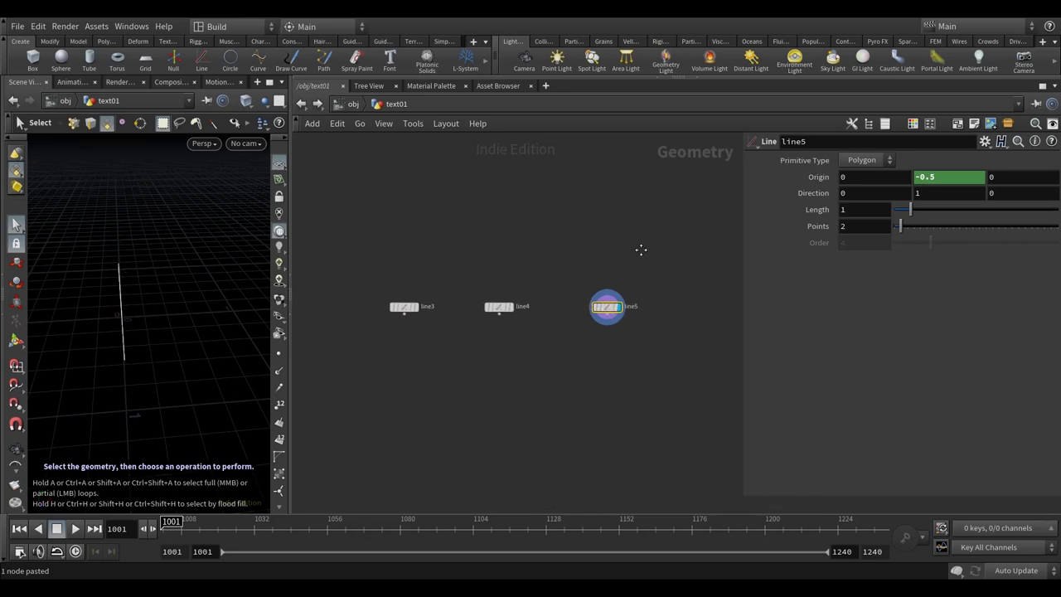
- Copy line5's centering expression -0.5*ch("dist") to its Z origin and reset the Y origin to 0
click(813, 176)
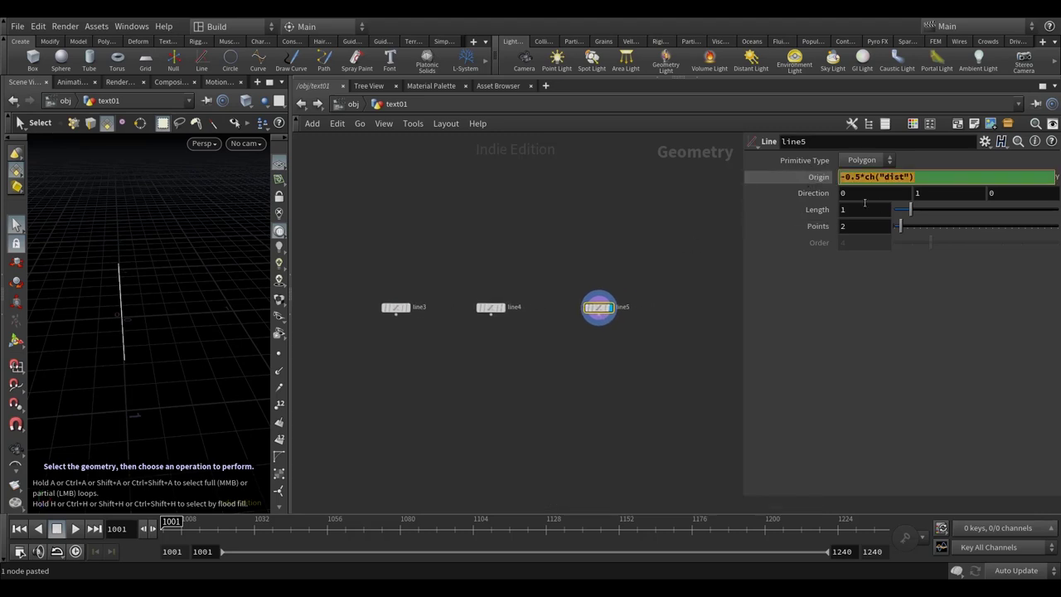
key(ctrl+v)
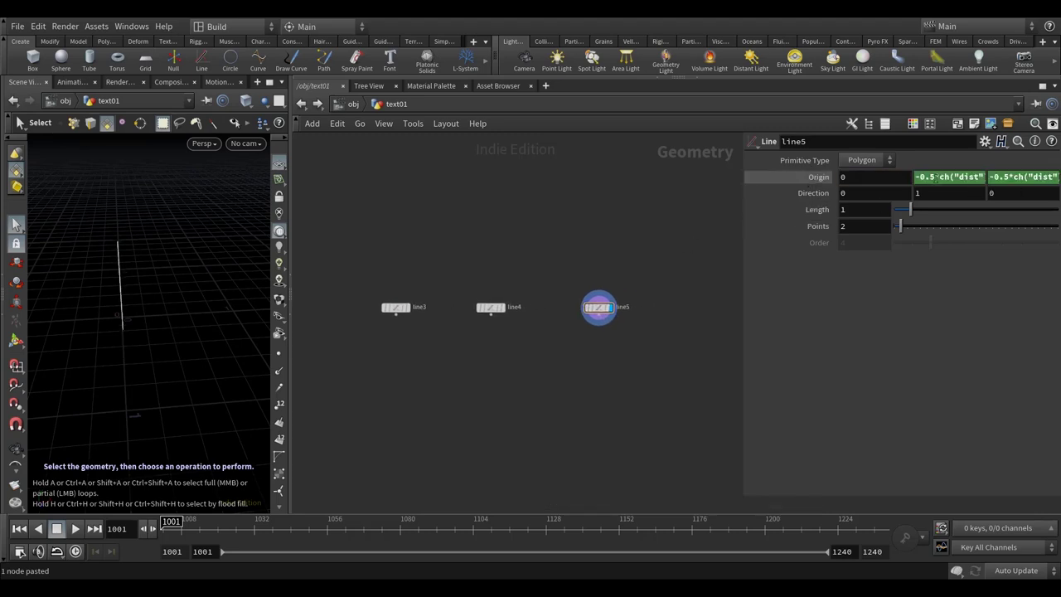
right_click(936, 176)
click(917, 324)
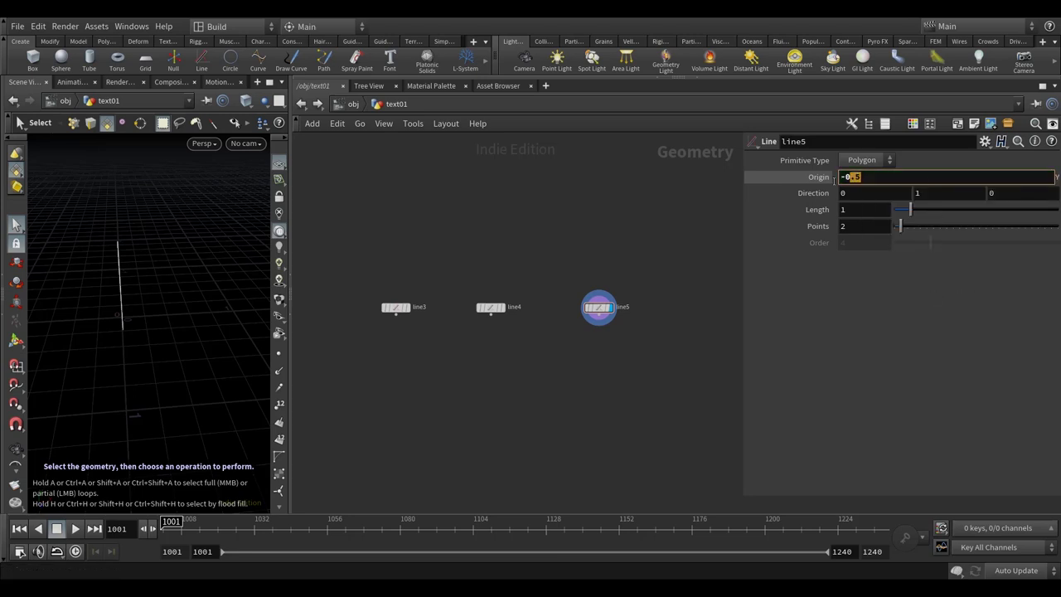
text(0)
key(Return)
- Set line5's direction to 0, 0, 1 so it runs along the Z axis
click(993, 193)
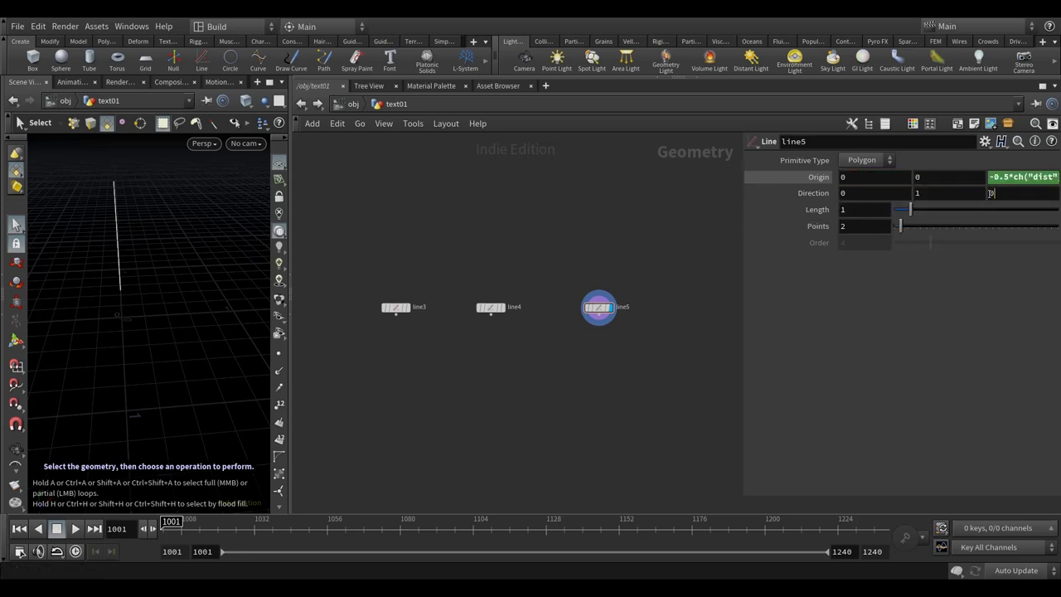
text(1)
key(shift+Tab)
text(0)
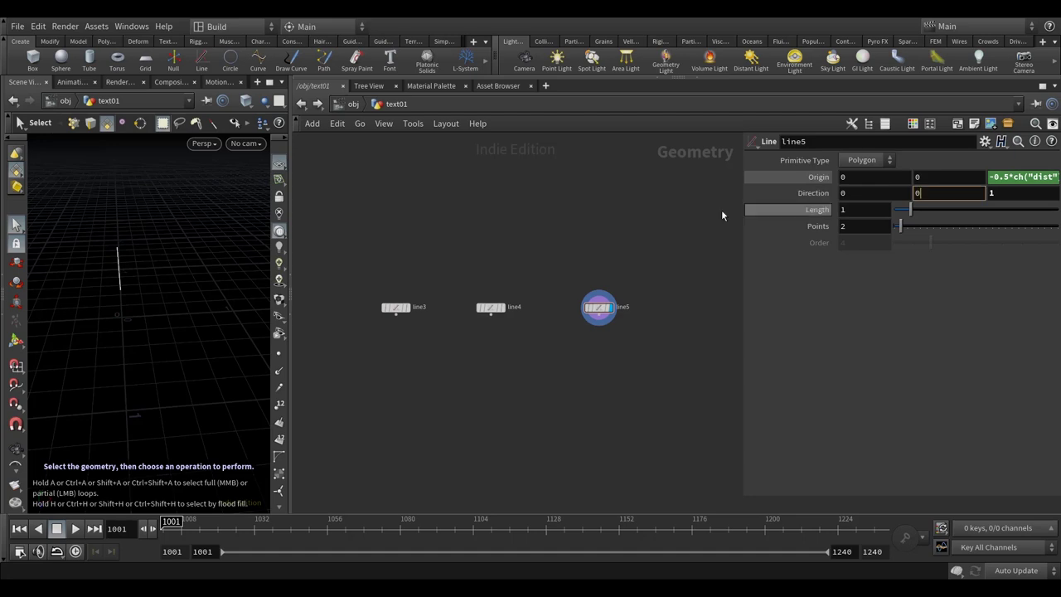
key(Return)
key(Escape)
- Add a Merge node below the three lines and wire line3, line4 and line5 into it
drag(183, 365, 202, 377)
key(s)
key(Tab)
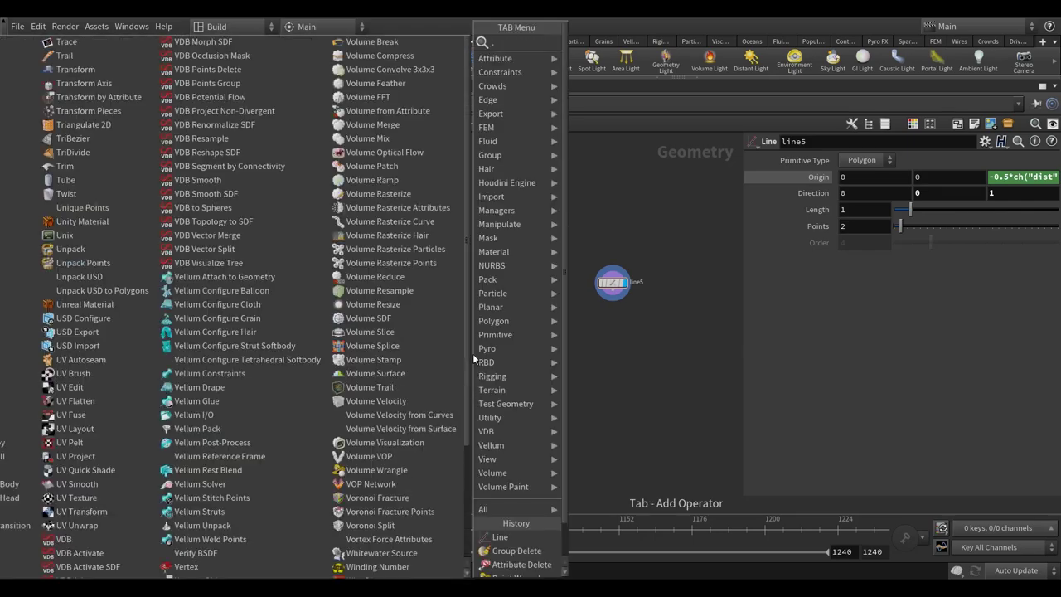
text(mer)
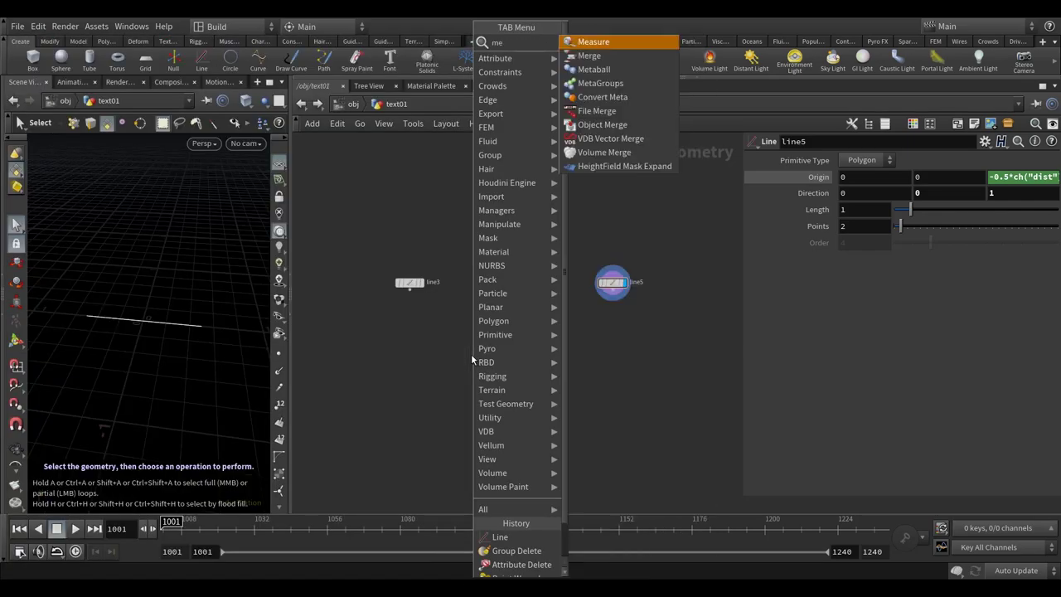
click(589, 41)
click(511, 369)
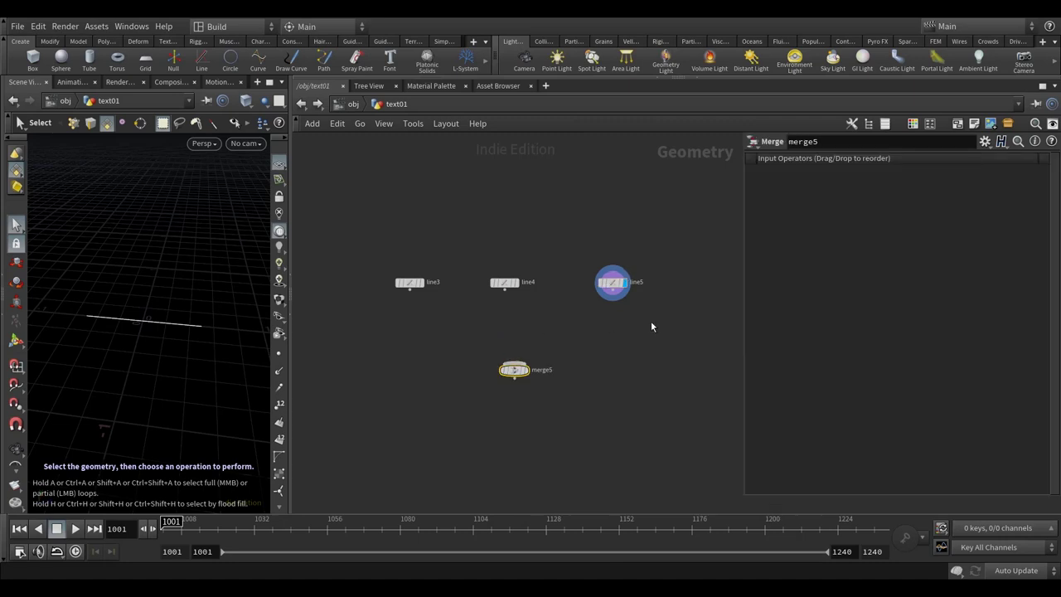
drag(651, 321, 389, 309)
click(513, 362)
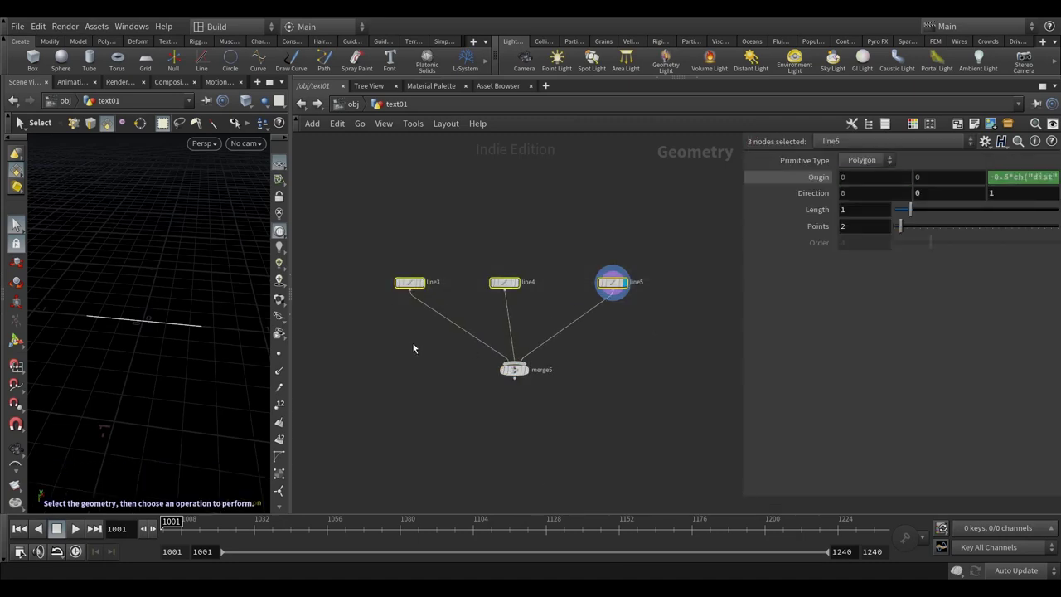
middle_drag(414, 355, 431, 358)
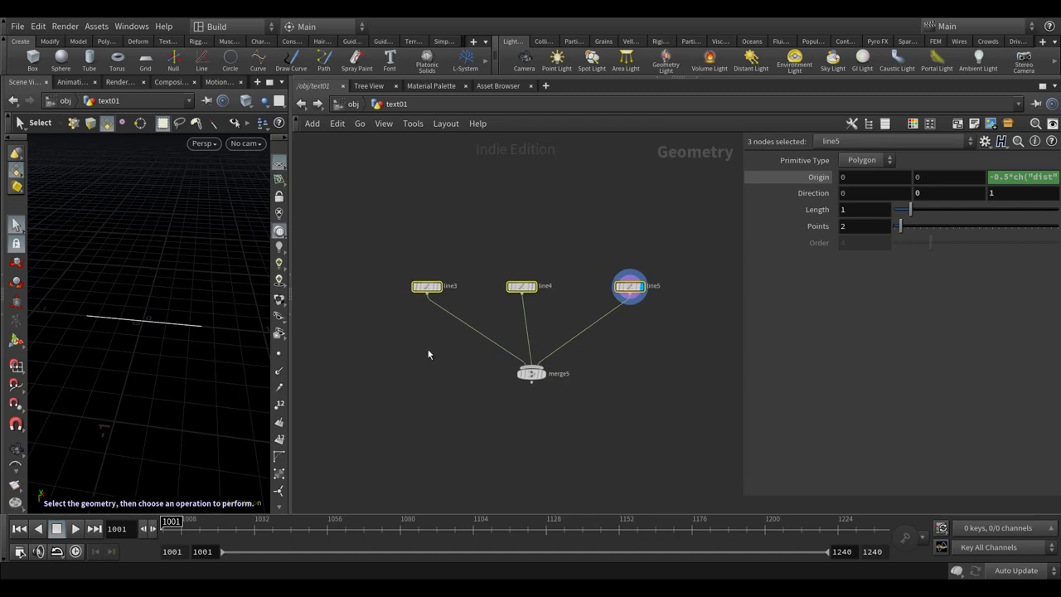
- Insert a Point Wrangle between line3 and the merge node and align it under line3
click(416, 331)
key(Tab)
text(pointwr)
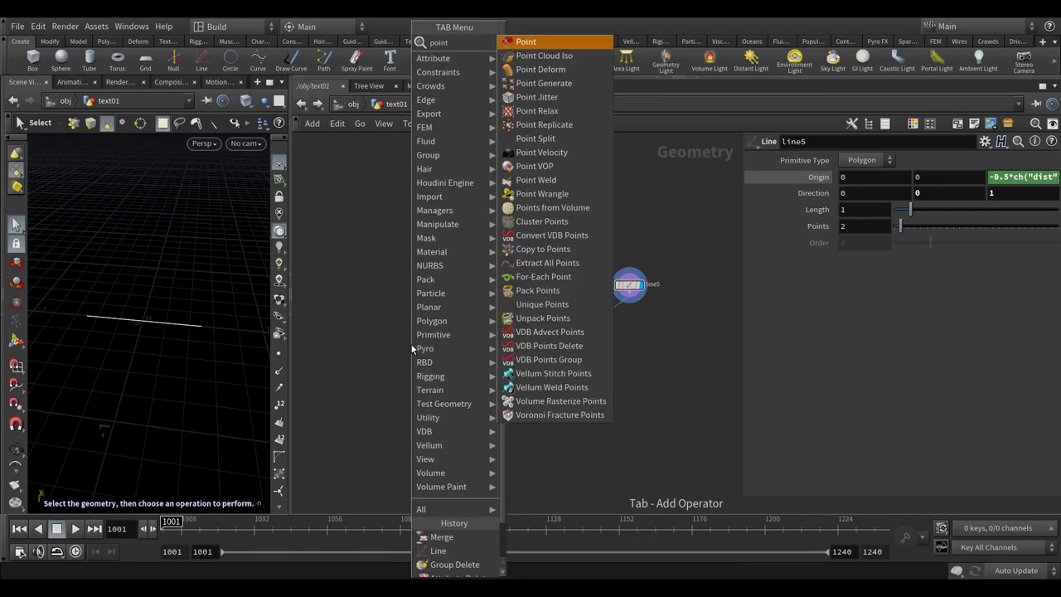
click(543, 42)
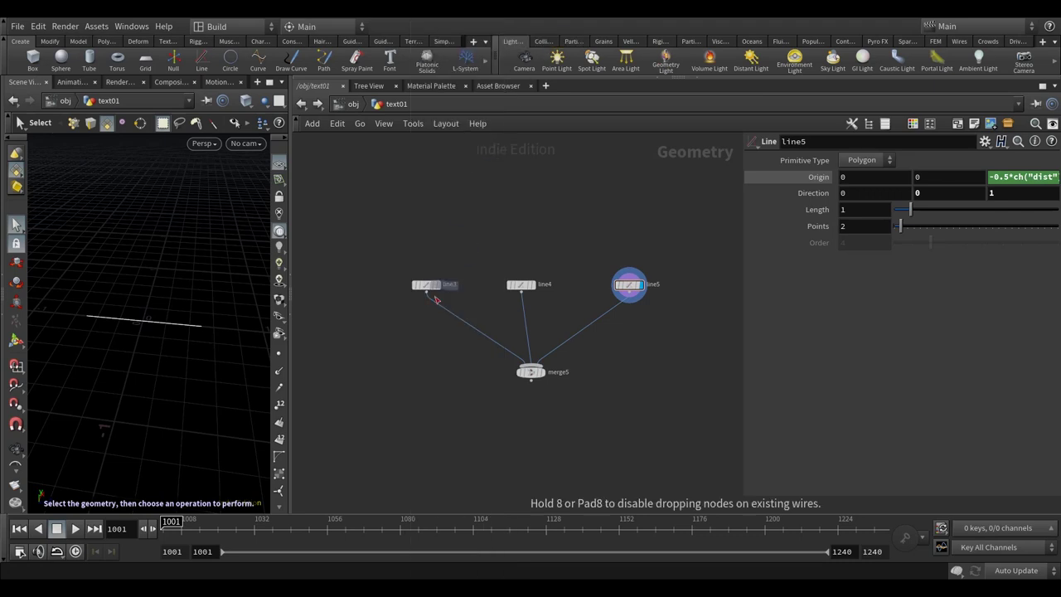
double_click(444, 335)
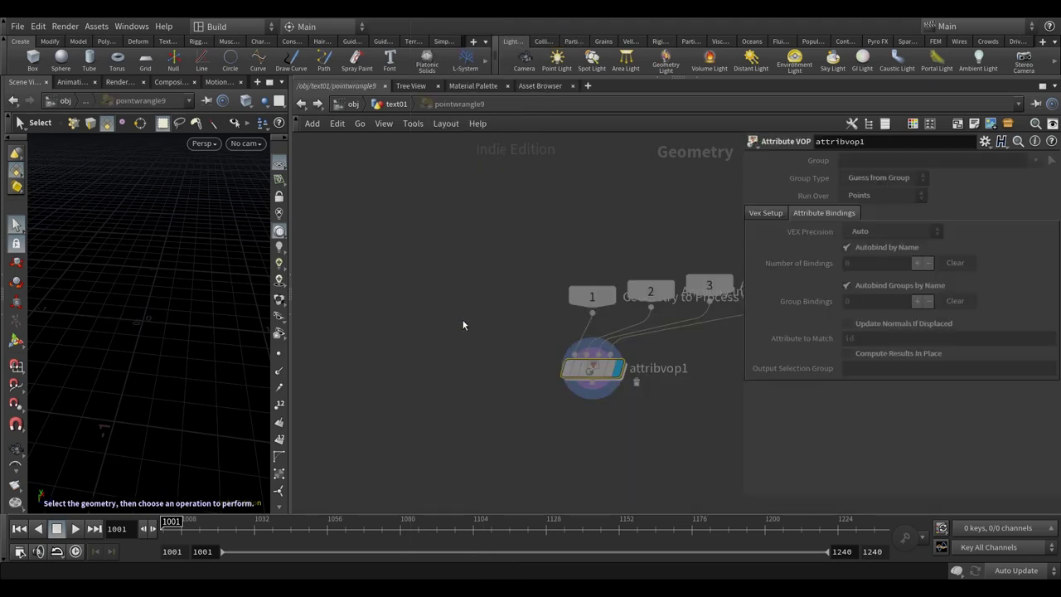
click(302, 103)
mouse_move(445, 339)
mouse_down()
mouse_move(477, 324)
mouse_move(430, 345)
mouse_up()
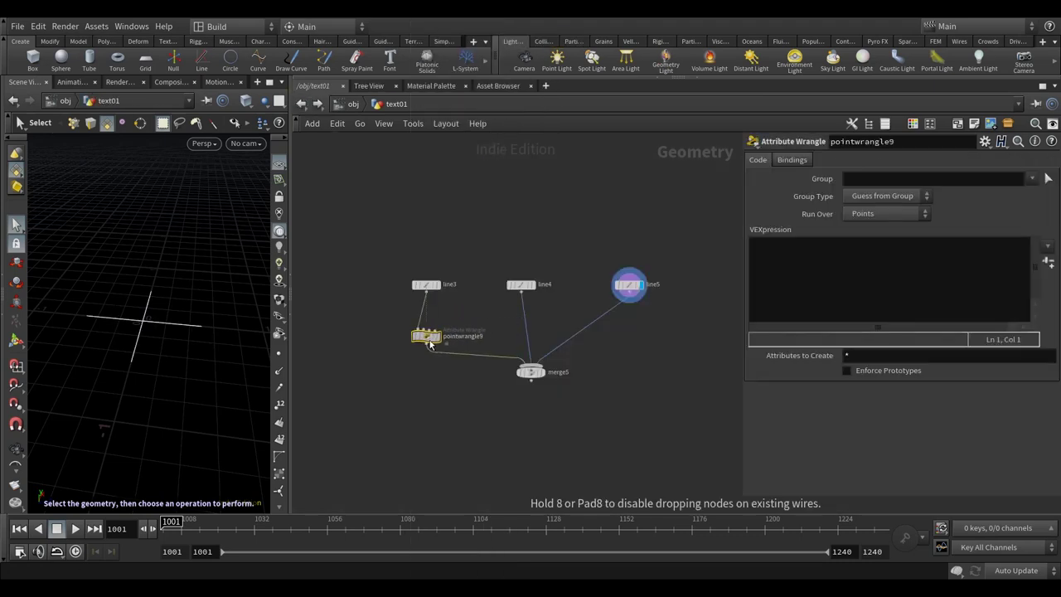
- Write the VEX code i@lid = 0; in line3's point wrangle
click(575, 287)
click(800, 258)
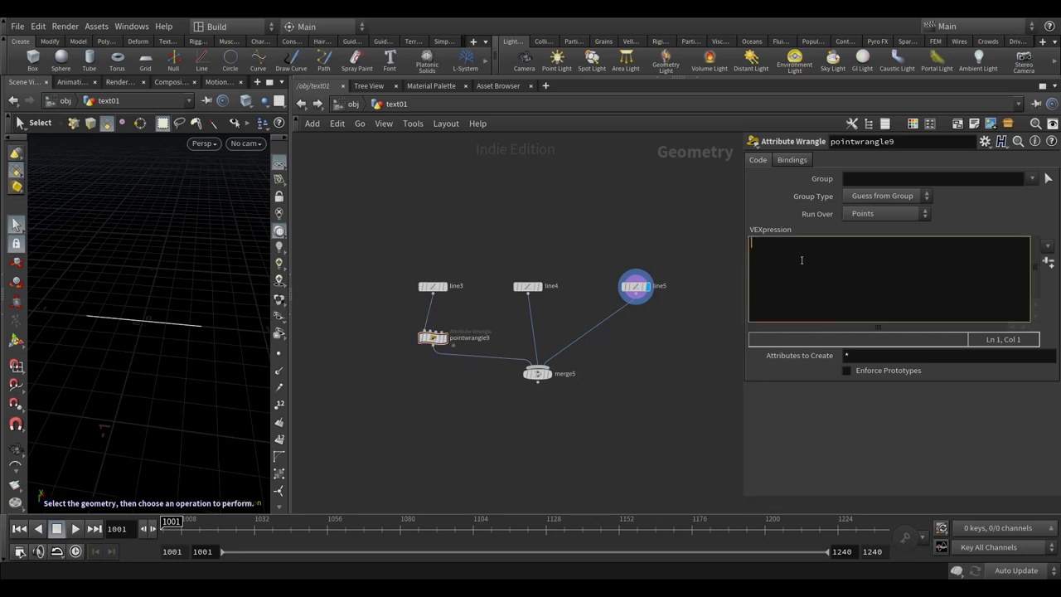
text(i@lid = 0;)
- Duplicate the point wrangle twice and insert the copies between line4 and the merge and between line5 and the merge
click(433, 339)
key(ctrl+c)
key(ctrl+v)
click(540, 338)
key(ctrl+v)
click(607, 346)
drag(607, 346, 643, 346)
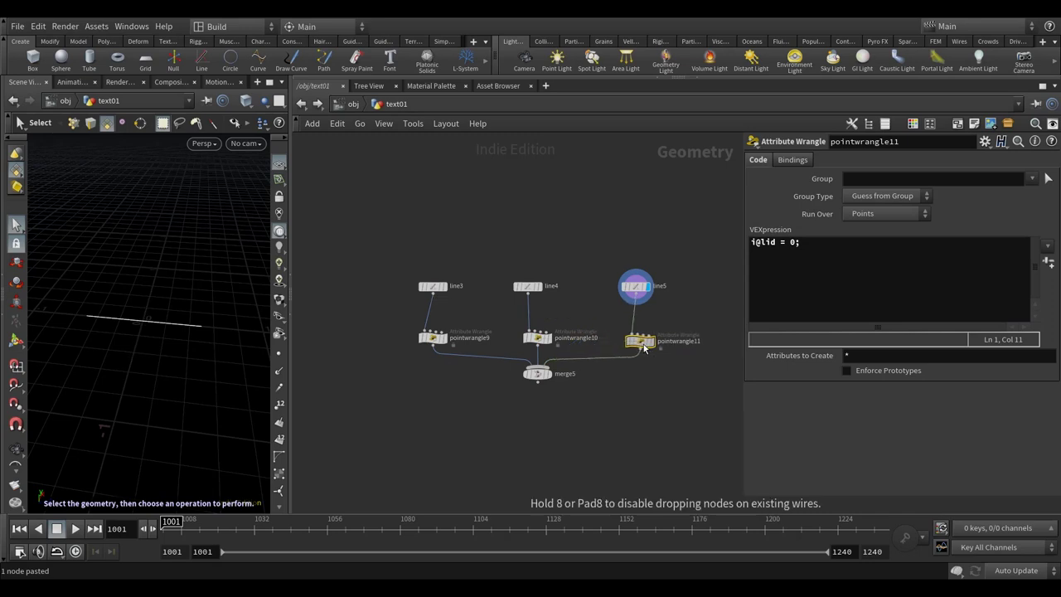
- Set lid to 1 in the code of line4's wrangle and change the lid value in line5's wrangle
click(554, 340)
double_click(793, 242)
click(632, 337)
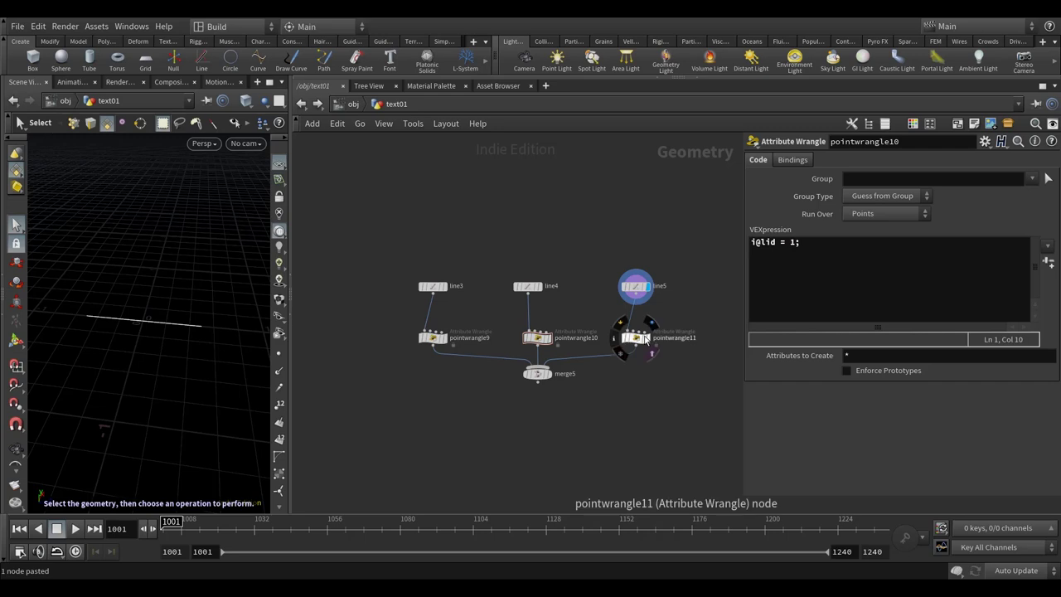
double_click(793, 242)
text(1)
- Display the merge5 node and move it lower to leave space beneath the three wrangles
click(537, 373)
drag(264, 413, 160, 383)
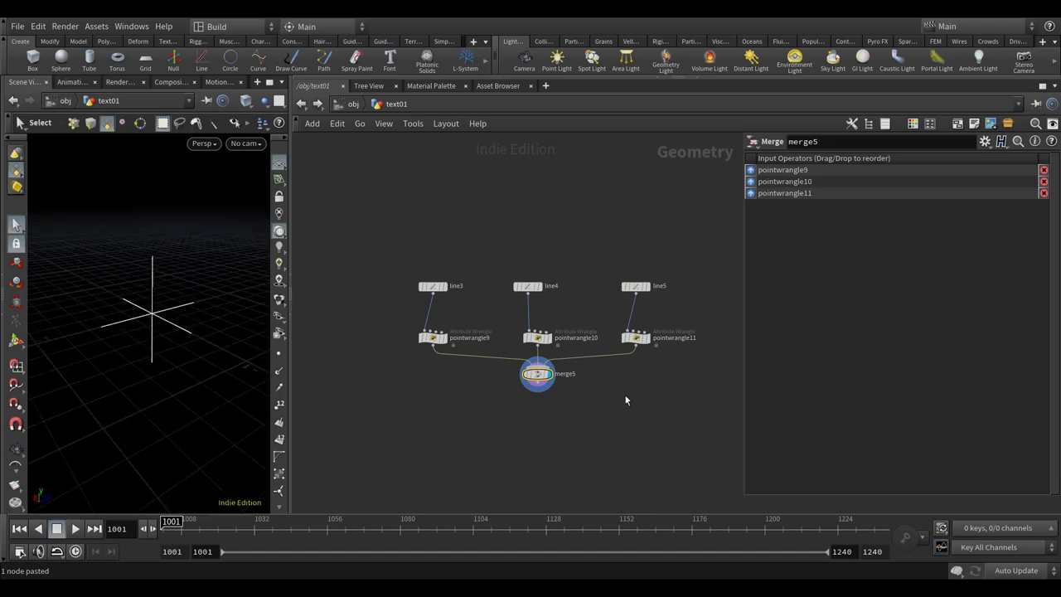
middle_drag(626, 401, 611, 383)
drag(523, 356, 523, 394)
key(space)
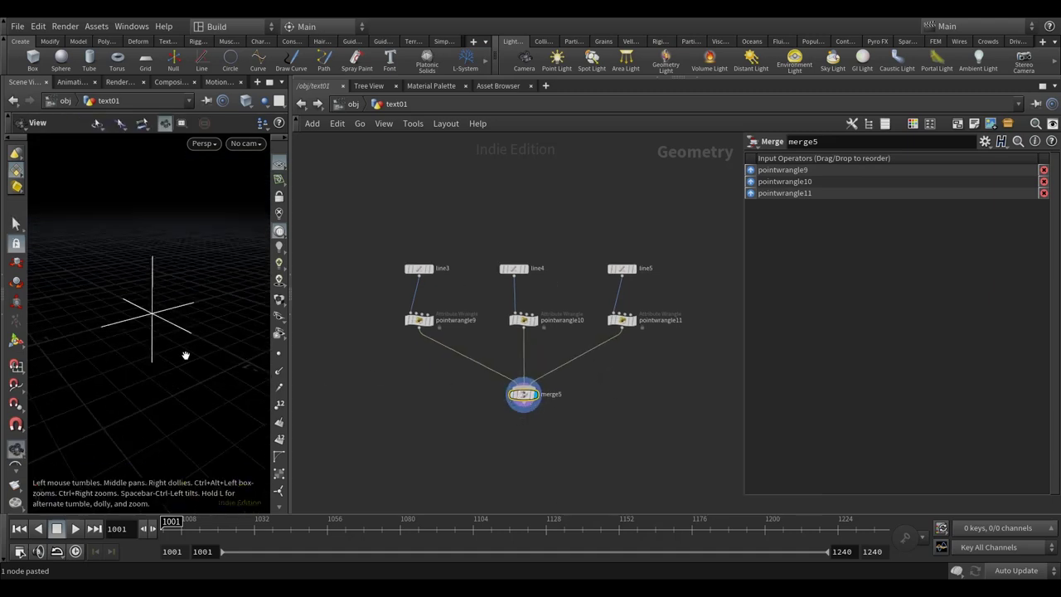
drag(186, 355, 195, 382)
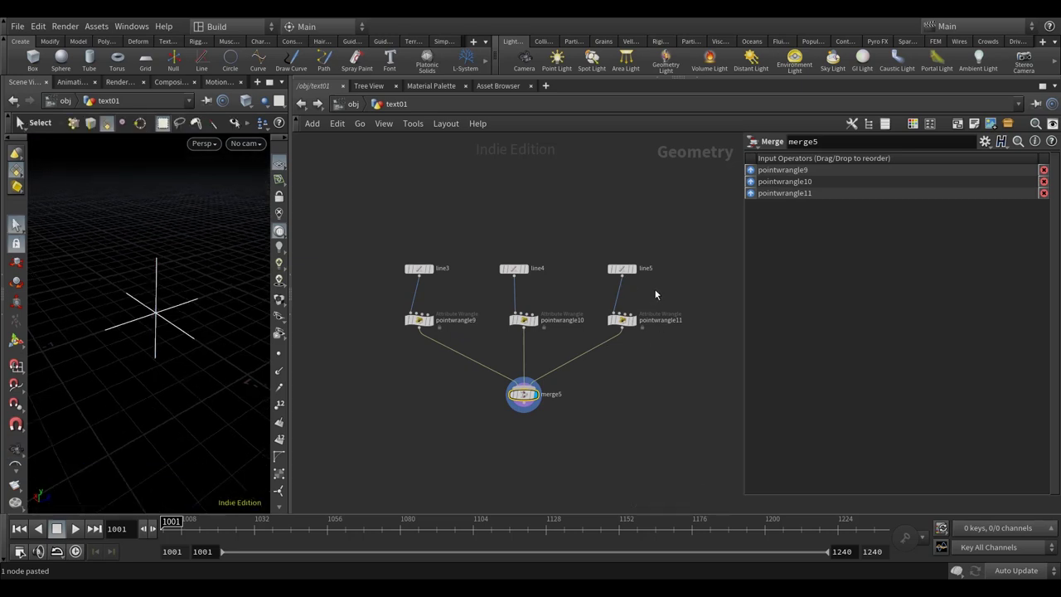
- Insert a Transform node between line5 and its wrangle and set its Z translation to -0.2
key(Tab)
mouse_move(710, 230)
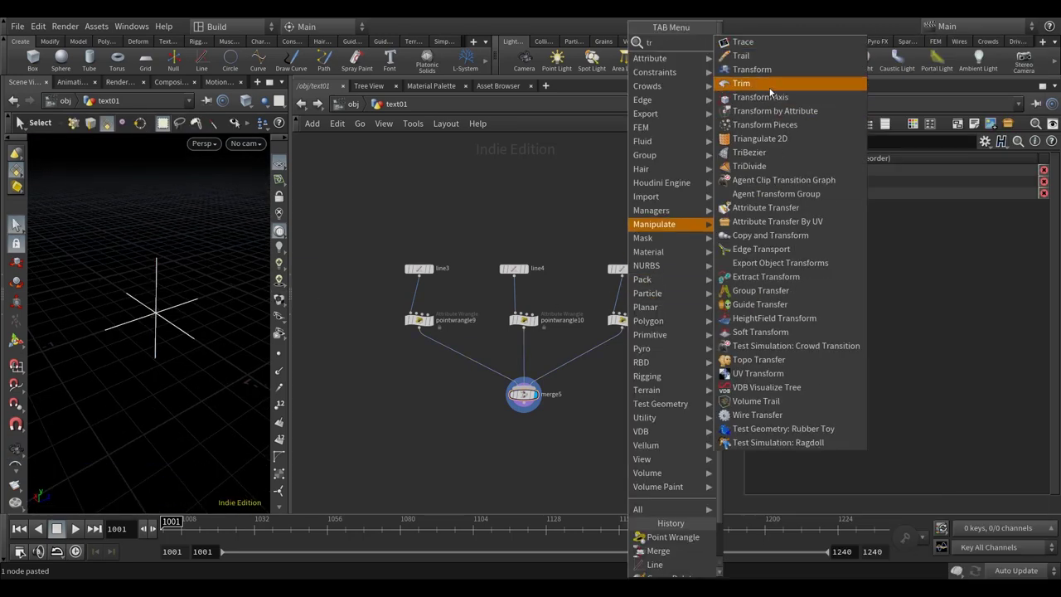
click(805, 83)
scroll(667, 256, up, 3)
click(647, 316)
drag(611, 315, 589, 317)
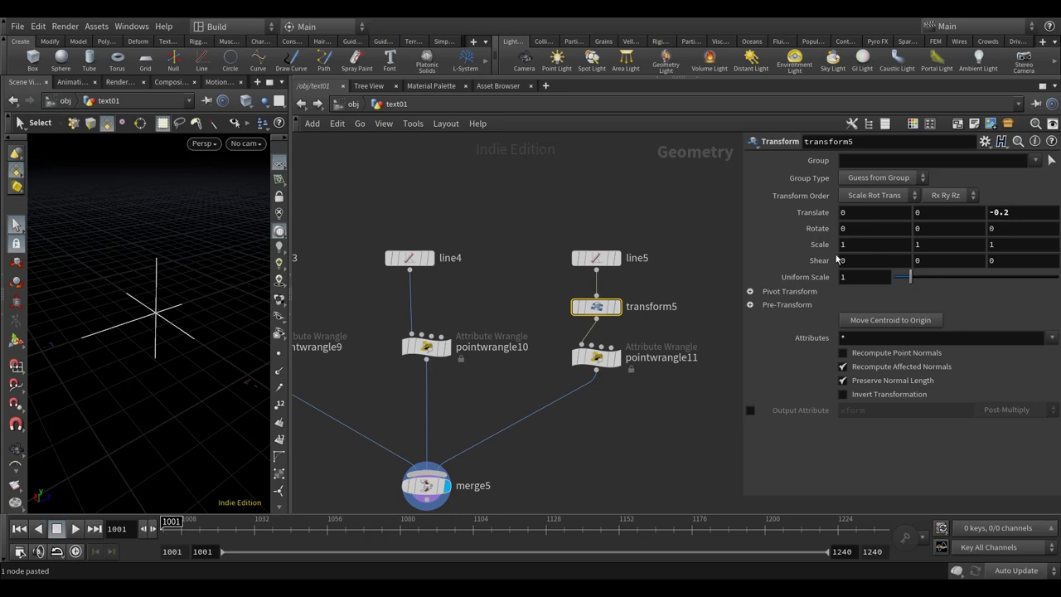
key(Escape)
drag(181, 398, 198, 365)
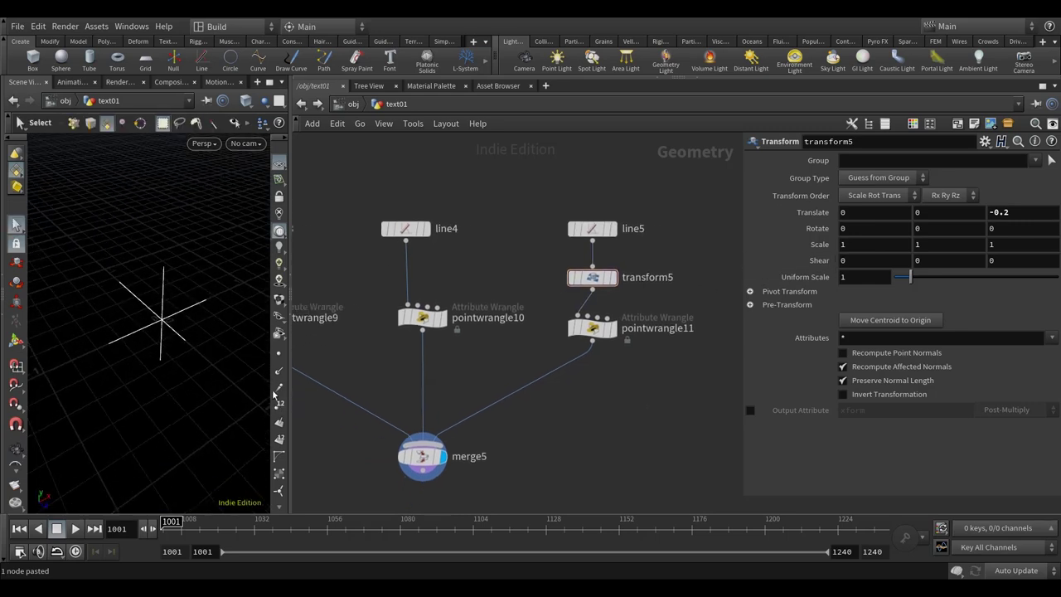
- Find the BOX null below polybevel1 in the network and display it
click(423, 456)
middle_drag(543, 438, 562, 430)
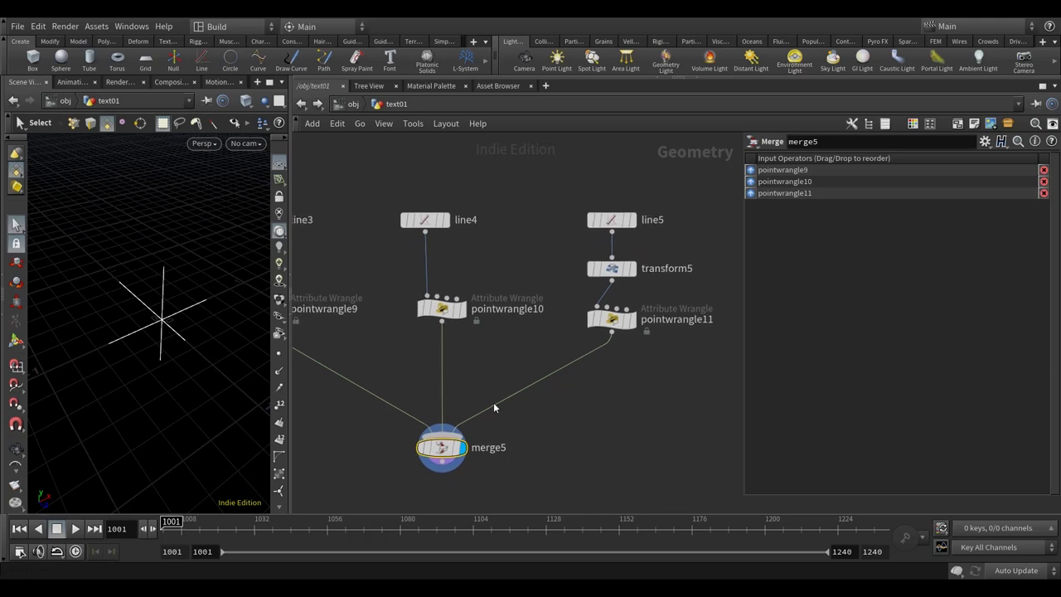
scroll(455, 392, down, 3)
middle_drag(455, 393, 505, 395)
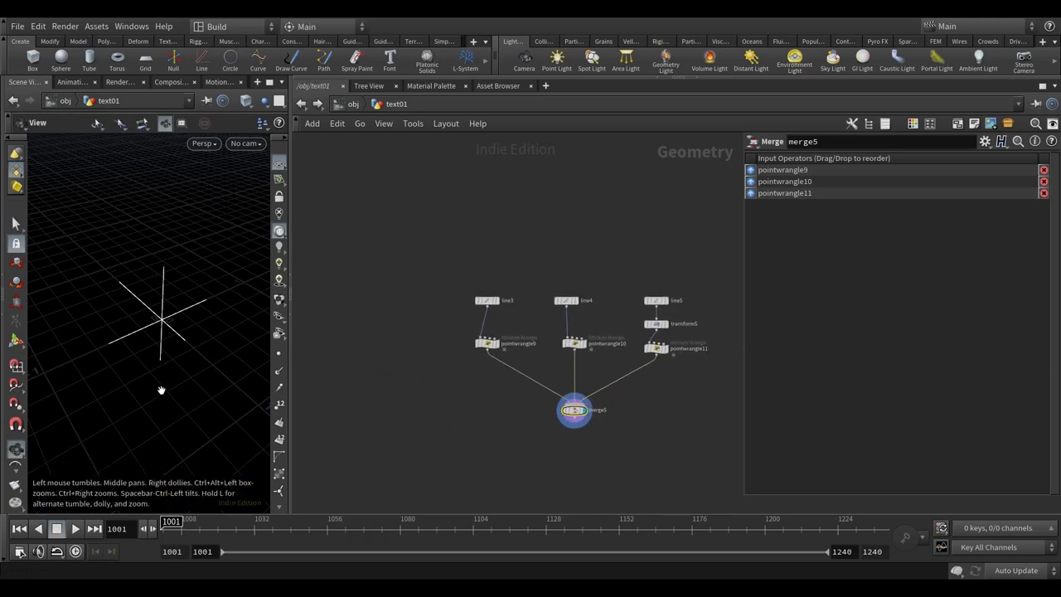
drag(162, 390, 183, 379)
scroll(392, 402, down, 3)
middle_drag(392, 402, 571, 379)
scroll(497, 350, up, 2)
scroll(465, 381, up, 4)
click(439, 383)
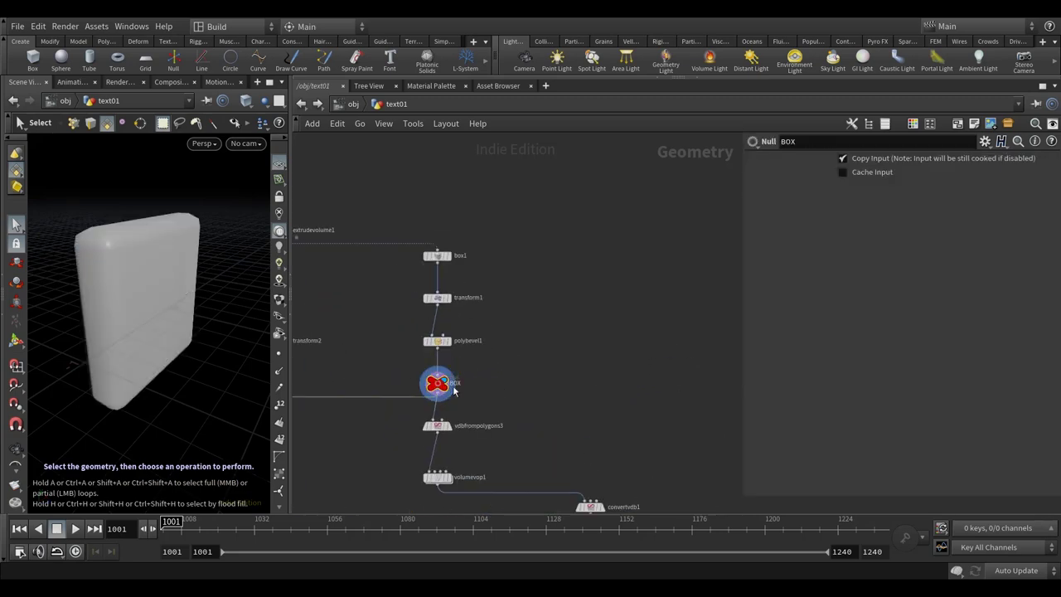
- Add a Box node in the empty network area between the BOX null's branch and the merged lines
scroll(454, 391, down, 4)
middle_drag(556, 407, 462, 362)
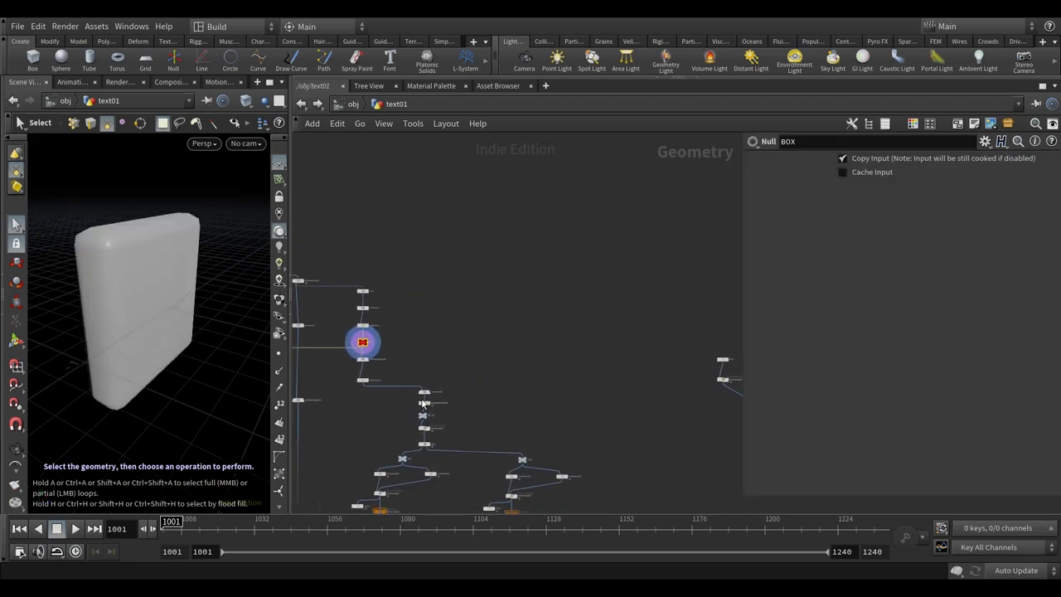
middle_drag(424, 404, 378, 393)
key(Tab)
text(box)
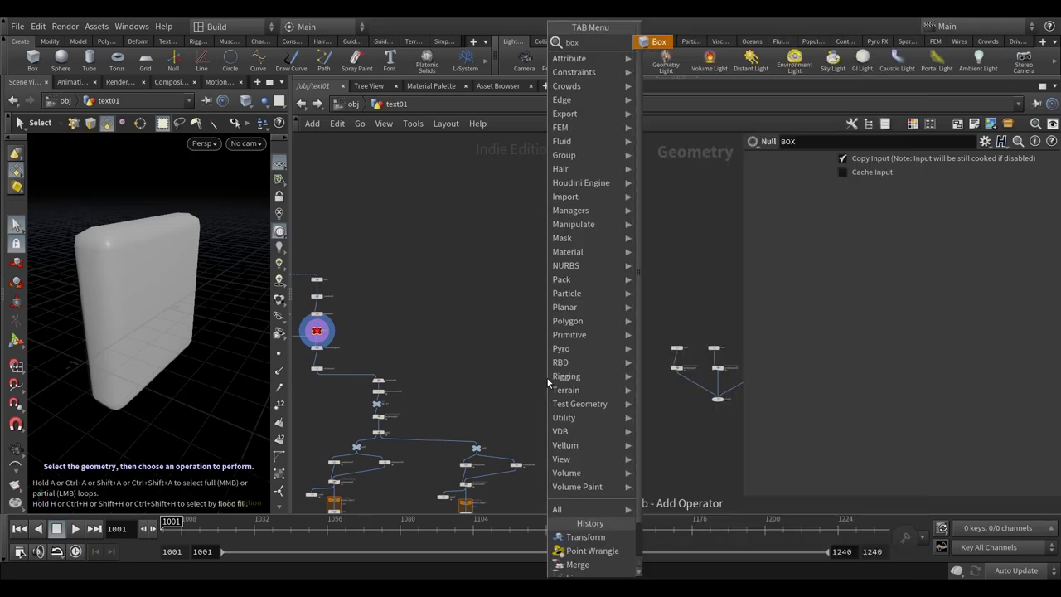
click(659, 41)
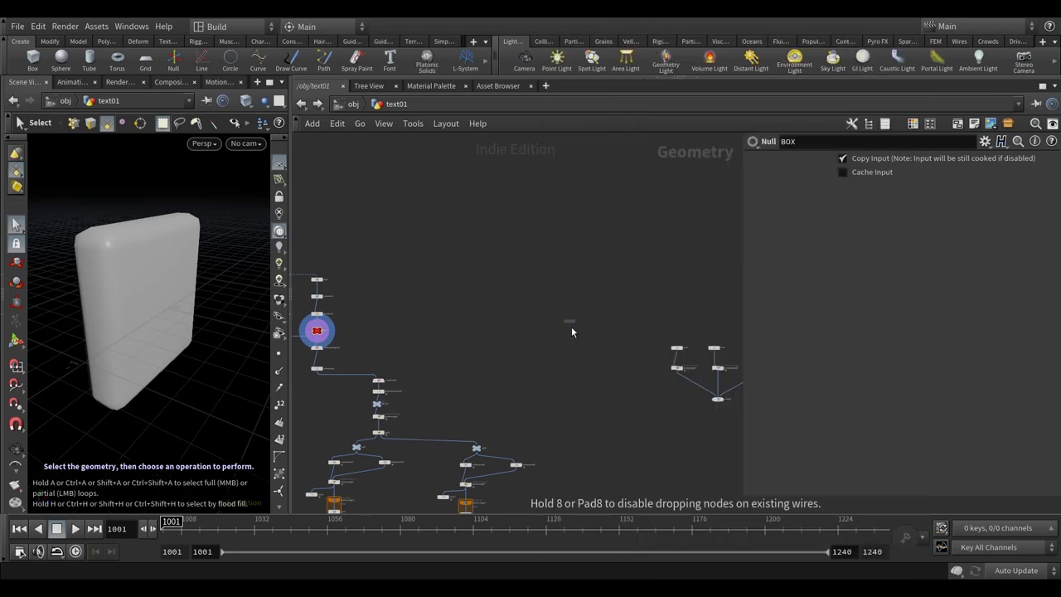
click(571, 326)
scroll(386, 334, up, 3)
middle_drag(300, 323, 363, 325)
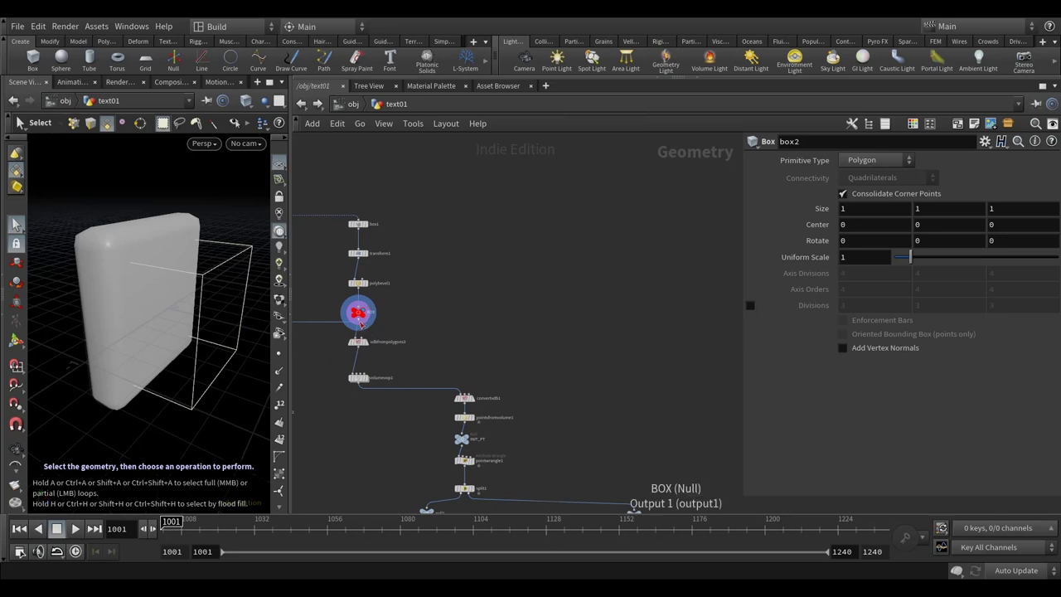
- Wire the BOX null into the new Box node and move the Box close to the three line branches
click(358, 322)
scroll(415, 307, down, 3)
click(630, 308)
middle_drag(667, 379, 485, 333)
drag(471, 322, 533, 325)
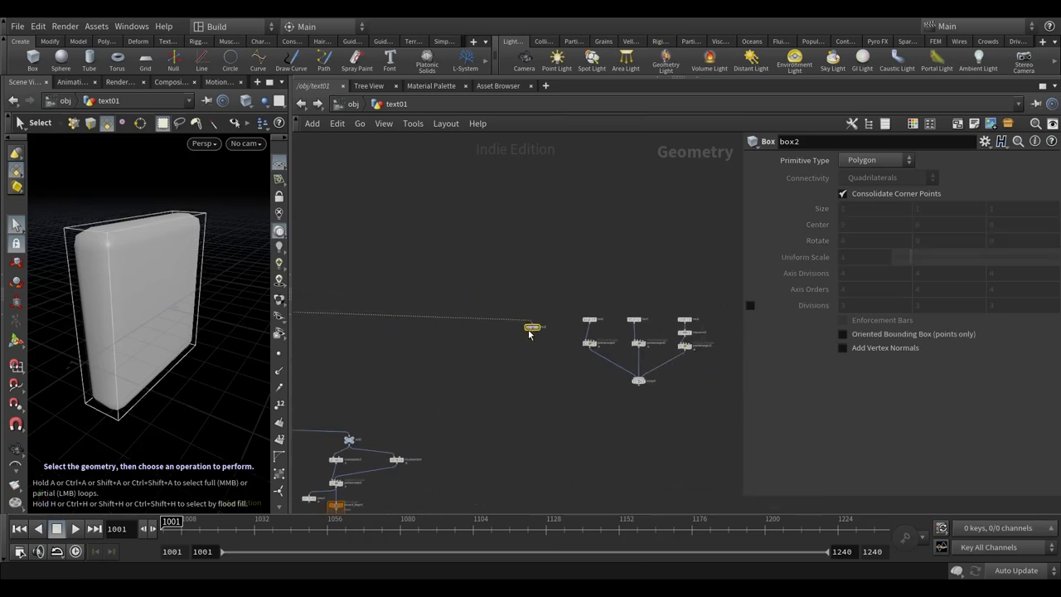
scroll(528, 348, down, 3)
middle_drag(542, 392, 513, 347)
drag(597, 320, 466, 251)
drag(501, 298, 572, 294)
click(593, 299)
- Append an Add node to box2, display it, and set it to delete the geometry but keep the points
scroll(571, 319, up, 5)
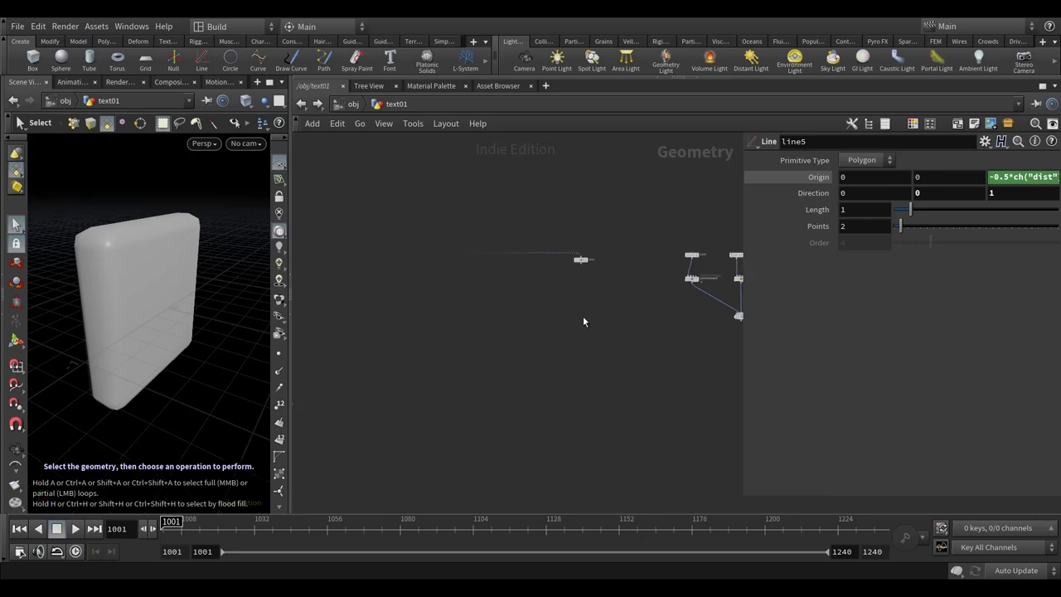
key(Tab)
text(add)
click(694, 42)
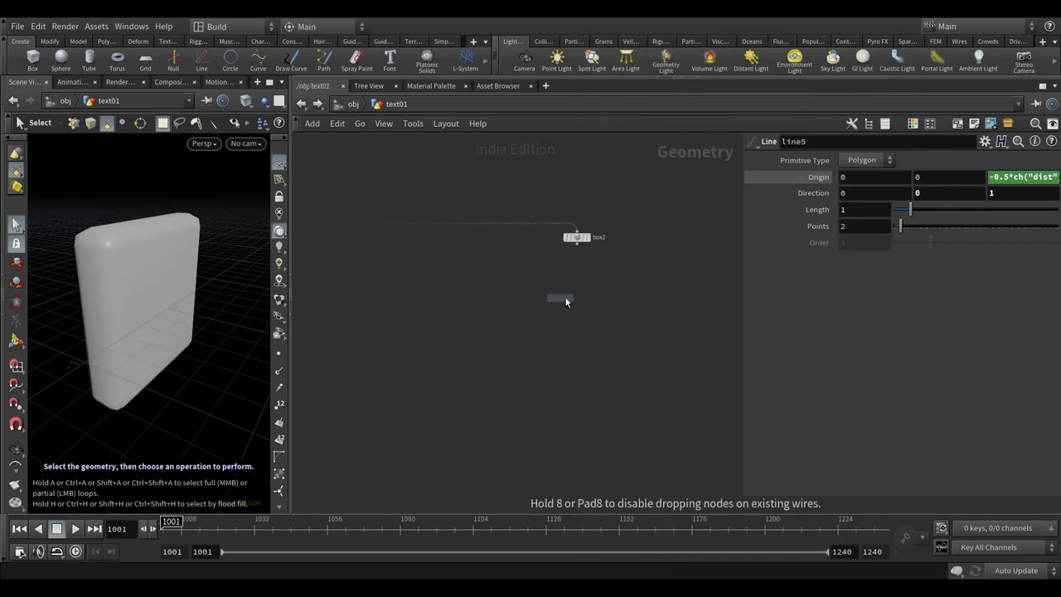
click(577, 293)
click(590, 293)
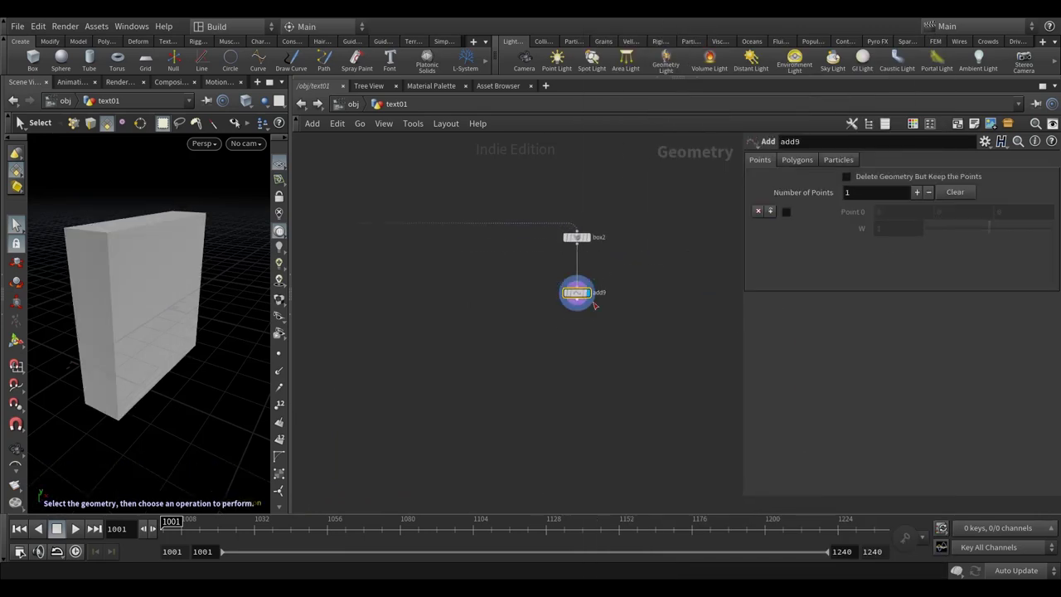
click(859, 179)
scroll(509, 374, down, 3)
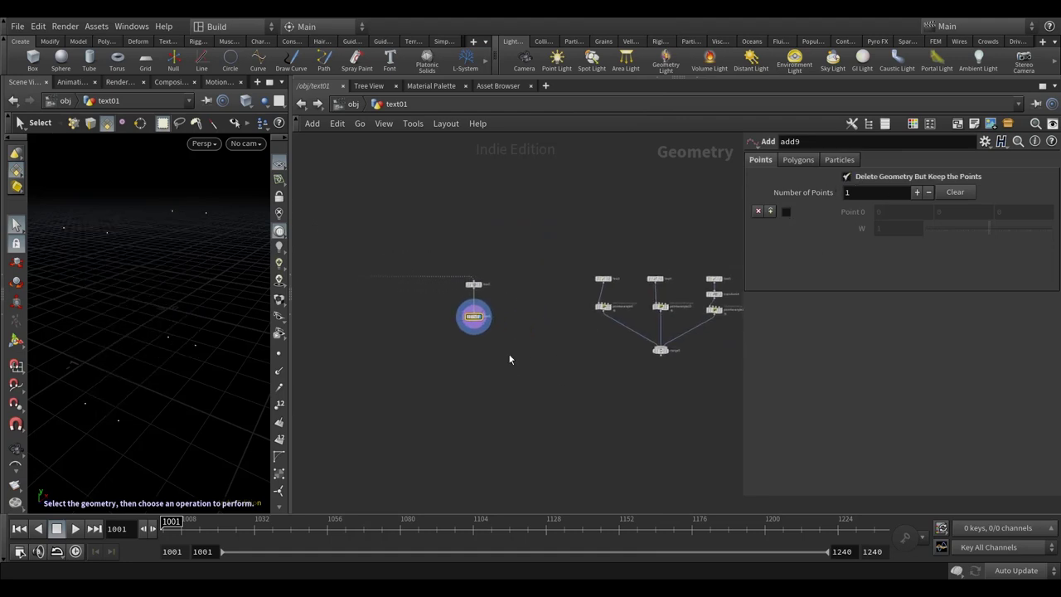
key(Escape)
drag(220, 409, 199, 393)
key(s)
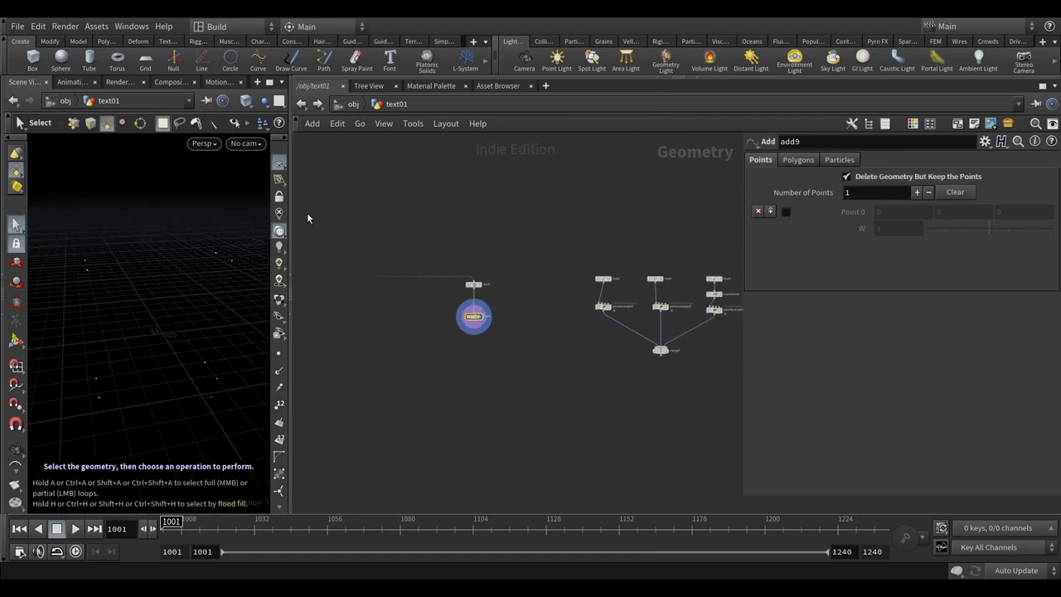
drag(289, 222, 313, 221)
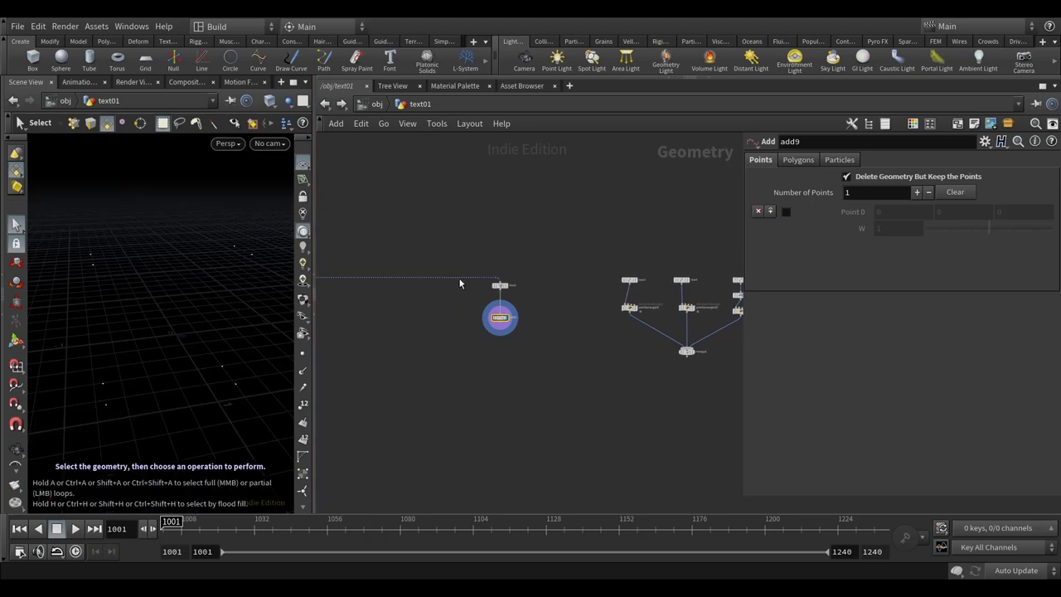
- Add a Point Wrangle below add9, wired to its output, and display it
scroll(461, 374, up, 1)
scroll(516, 342, up, 2)
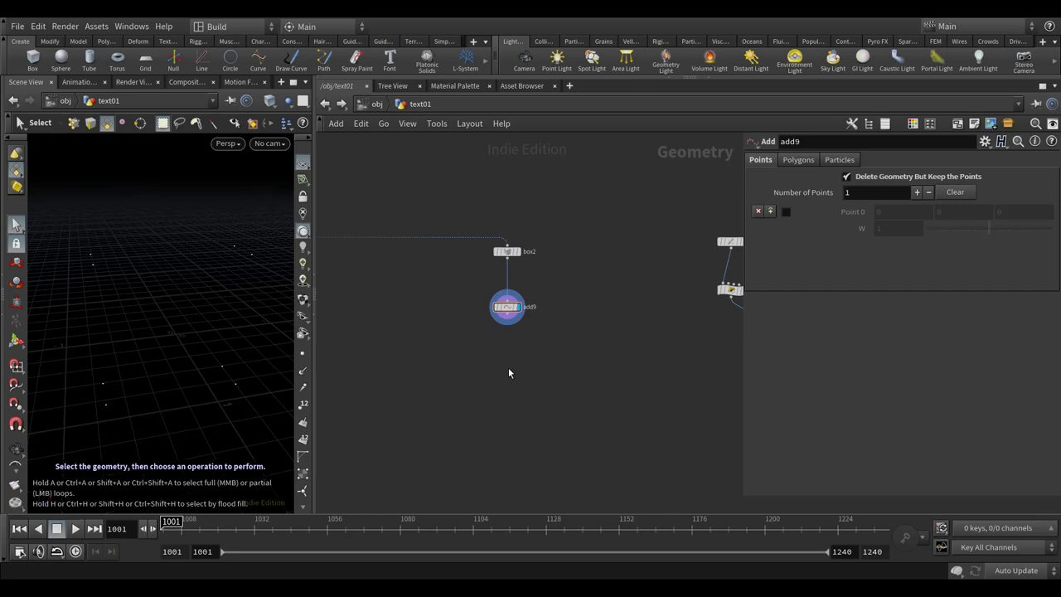
key(Tab)
text(pointwr)
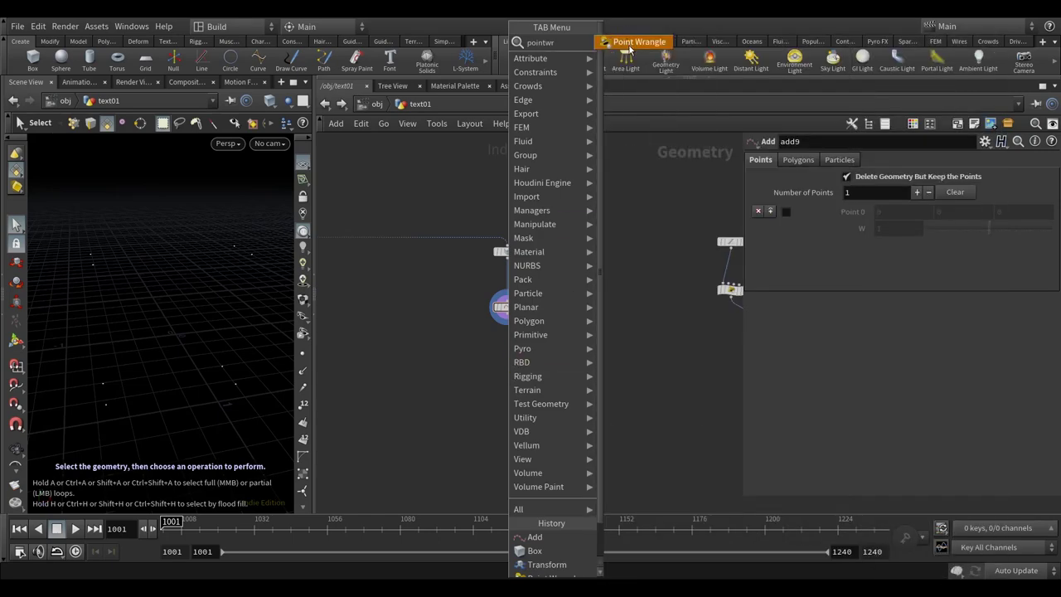
key(Return)
click(489, 425)
click(508, 323)
click(472, 413)
drag(490, 426, 511, 424)
middle_drag(538, 384, 528, 335)
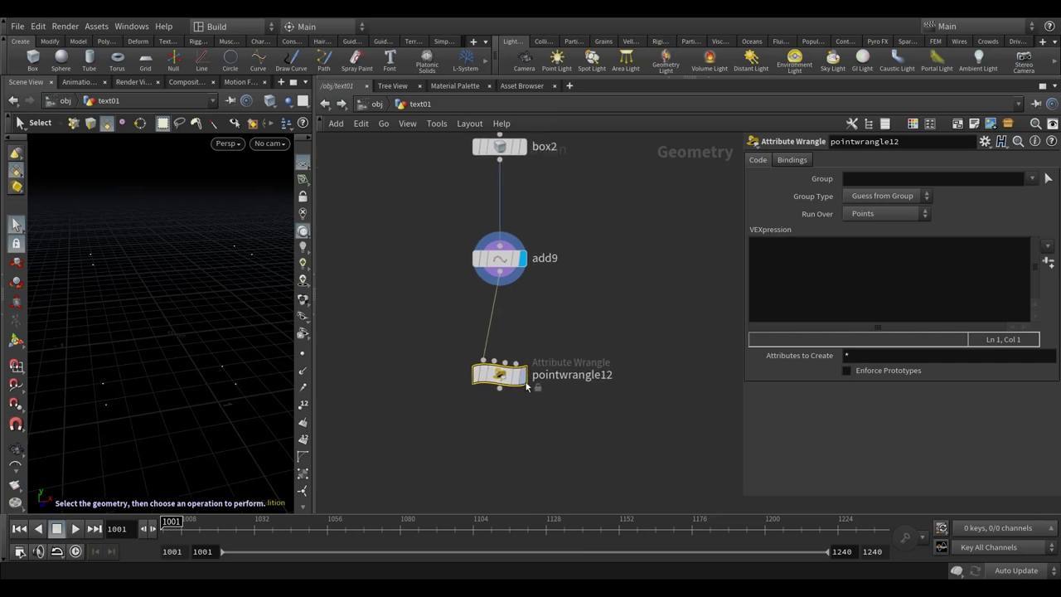
click(523, 374)
middle_drag(677, 296, 663, 297)
click(846, 271)
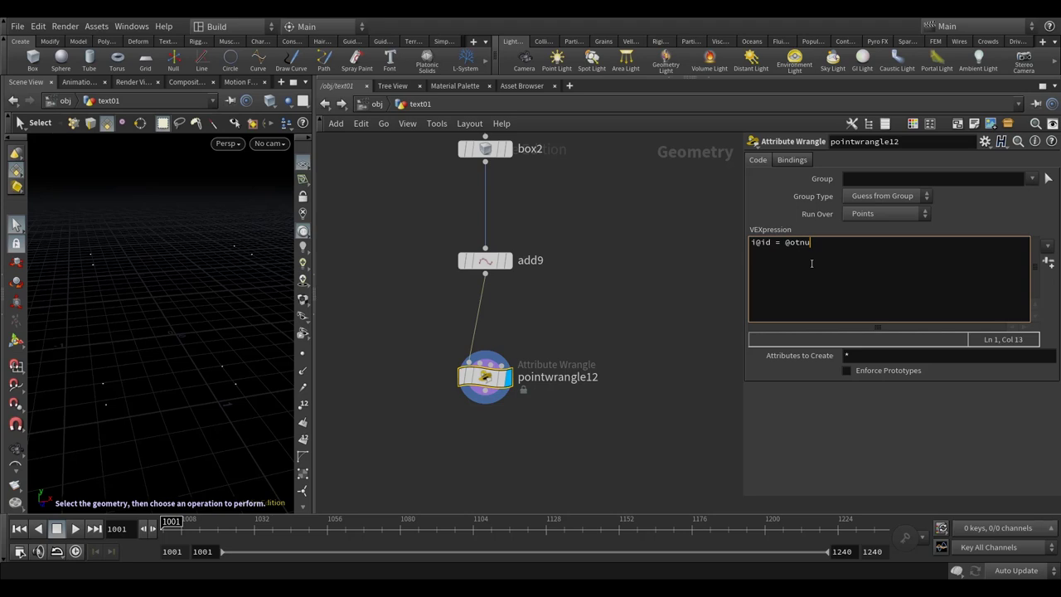
text(tnun;)
text(le =)
drag(742, 208, 582, 208)
text(set())
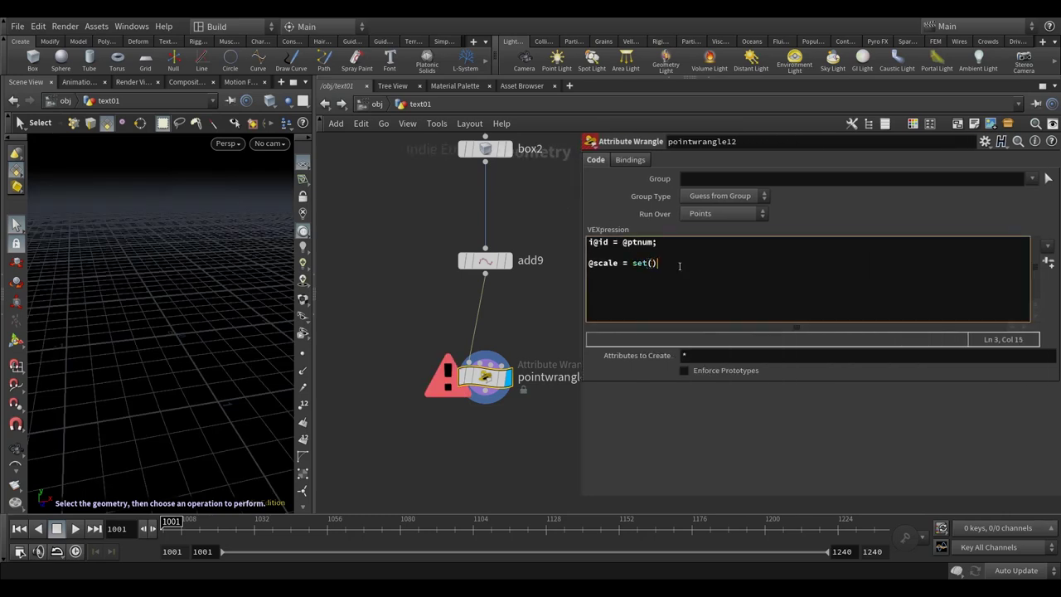
text(;)
click(649, 263)
text(fit01())
click(681, 263)
text(rando)
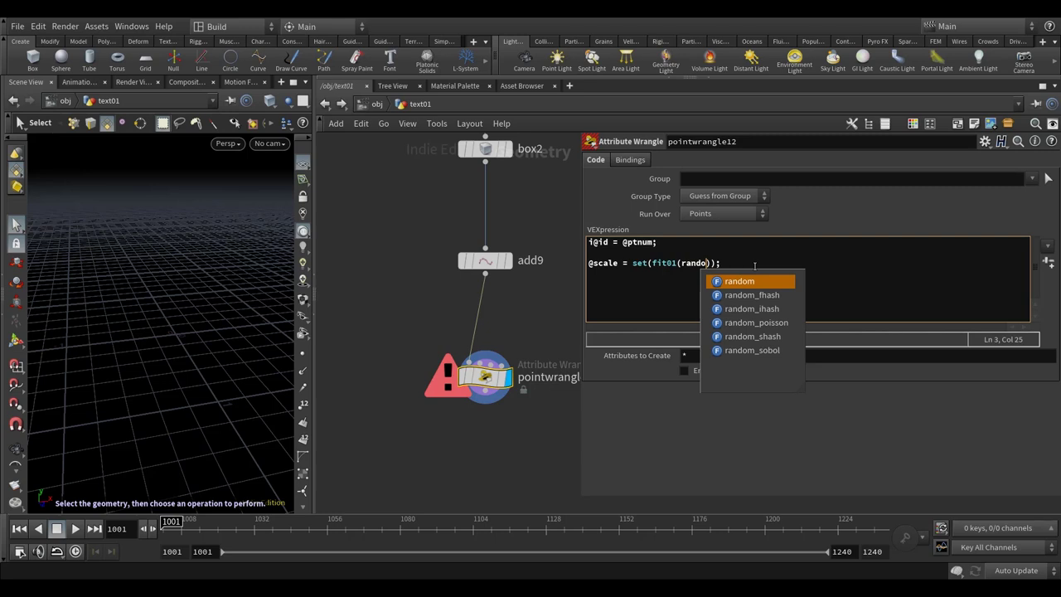
key(BackSpace)
text(()
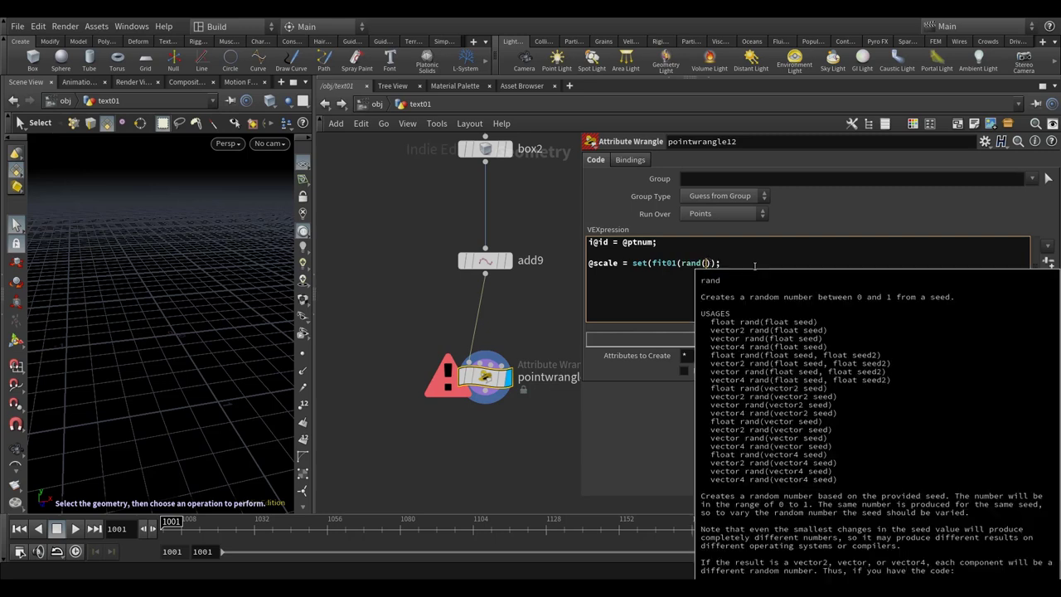
text(@id)
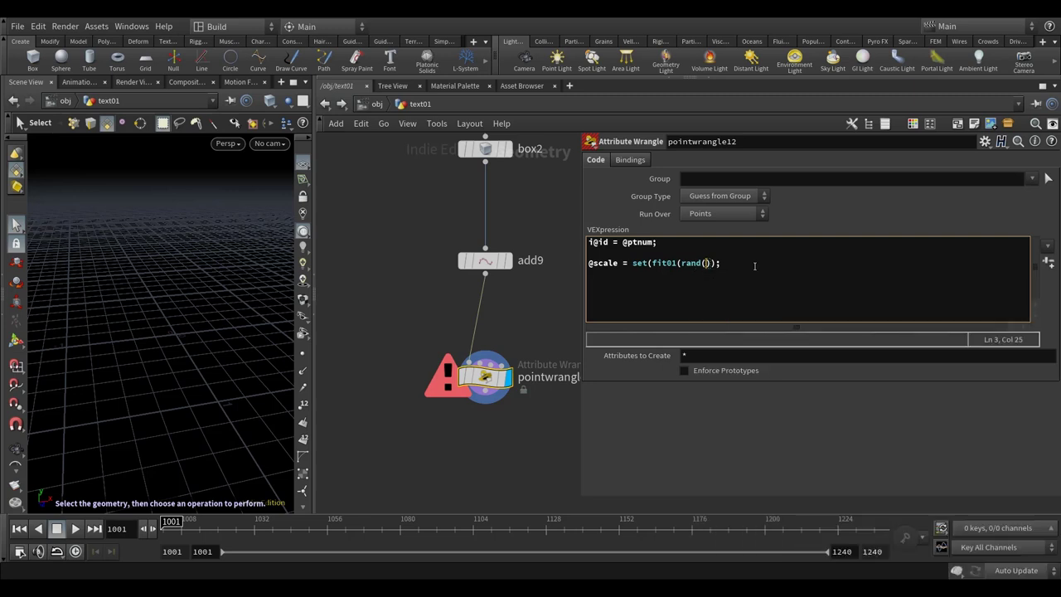
text(*340.34+920.45)
- Give the fit01 call the output range 0.5 to 1.2 and complete the vector with 0, 0
click(763, 273)
click(792, 263)
text(,)
text(0.5, 1.2))
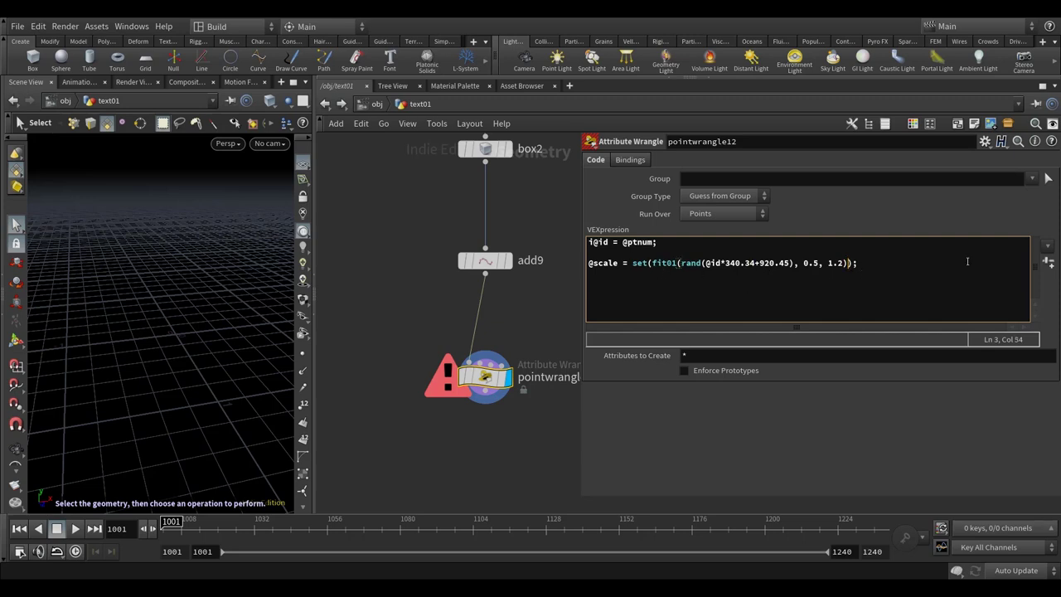
text(, 0, 0)
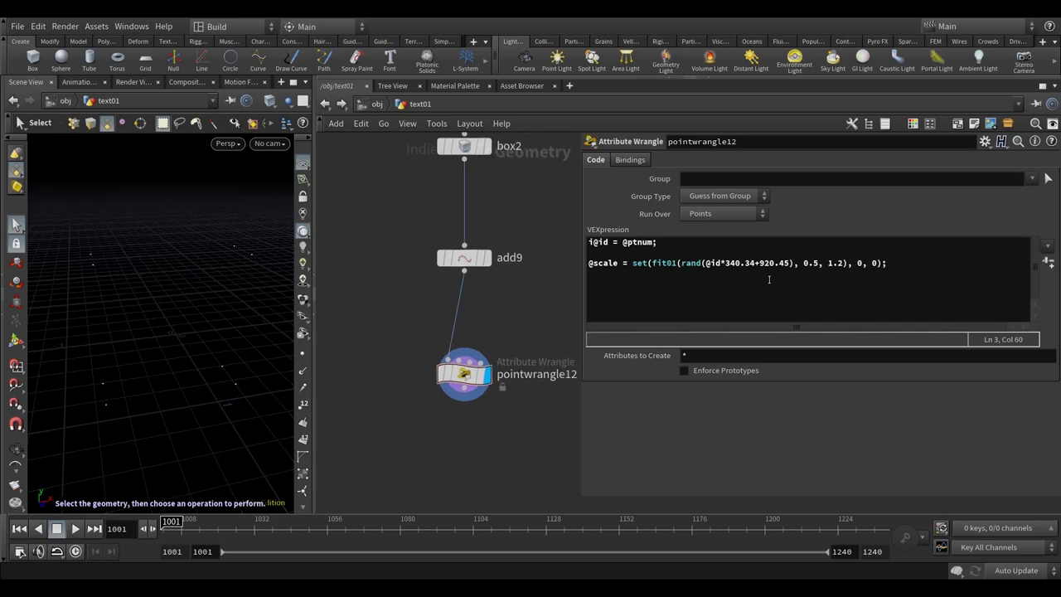
- Copy the whole fit01(rand(...), 0.5, 1.2) expression over the two zeros as the second and third scale components
drag(651, 263, 846, 263)
key(ctrl+c)
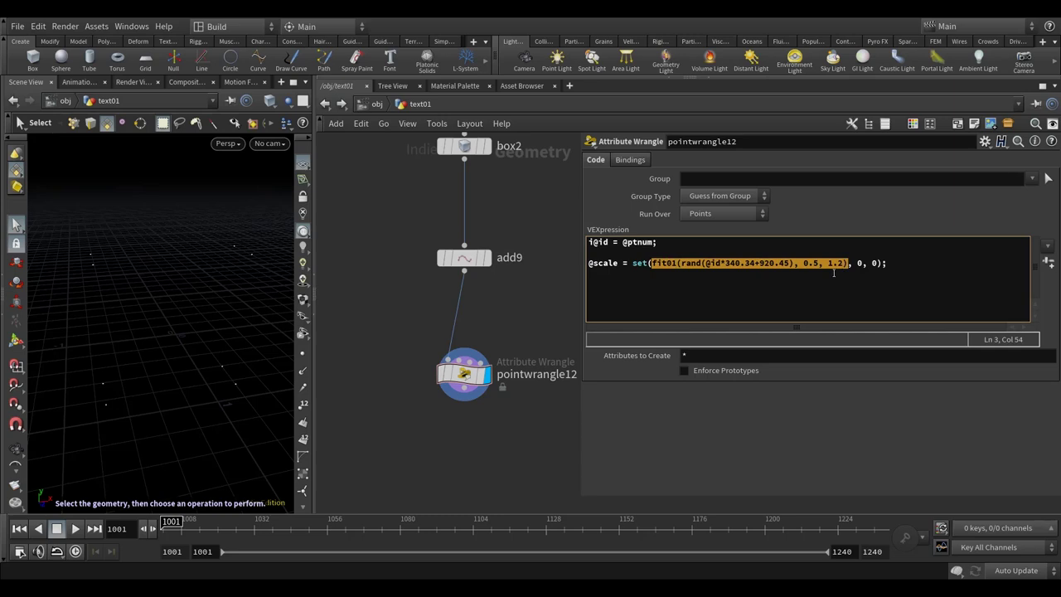
double_click(861, 263)
key(ctrl+v)
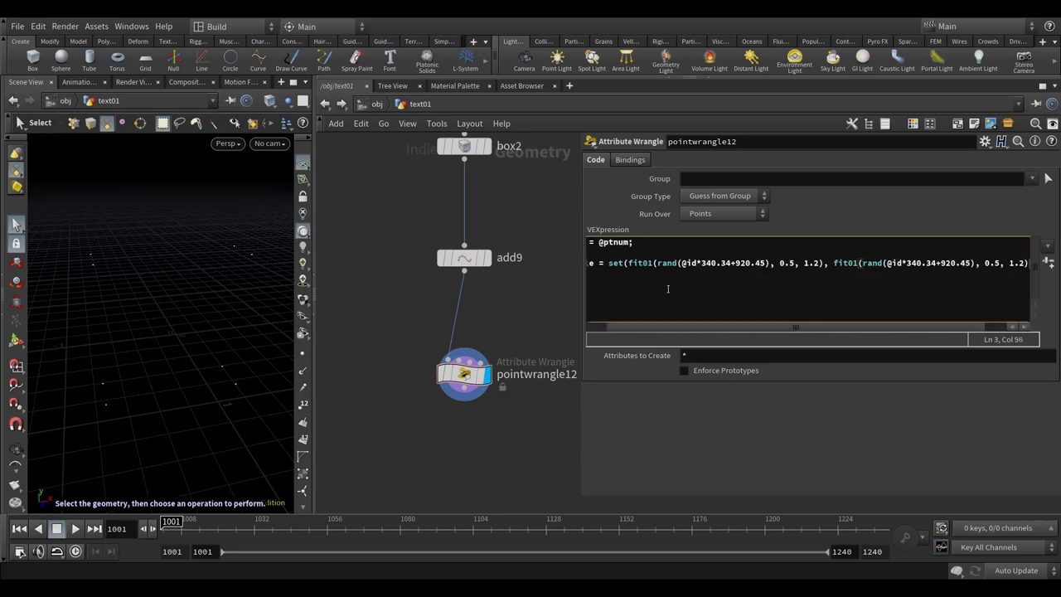
drag(583, 267, 407, 267)
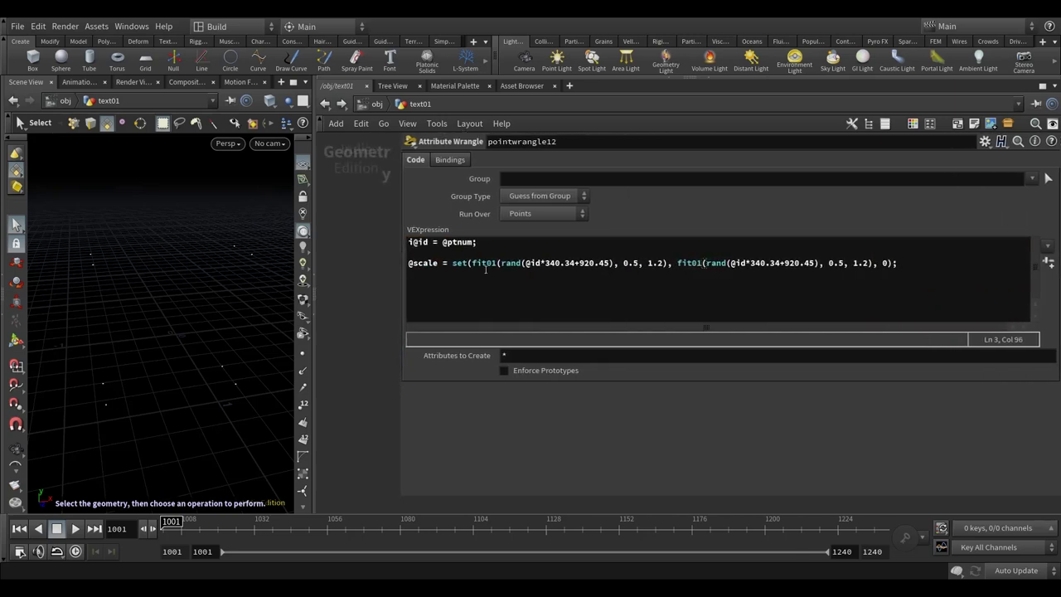
double_click(887, 263)
key(ctrl+v)
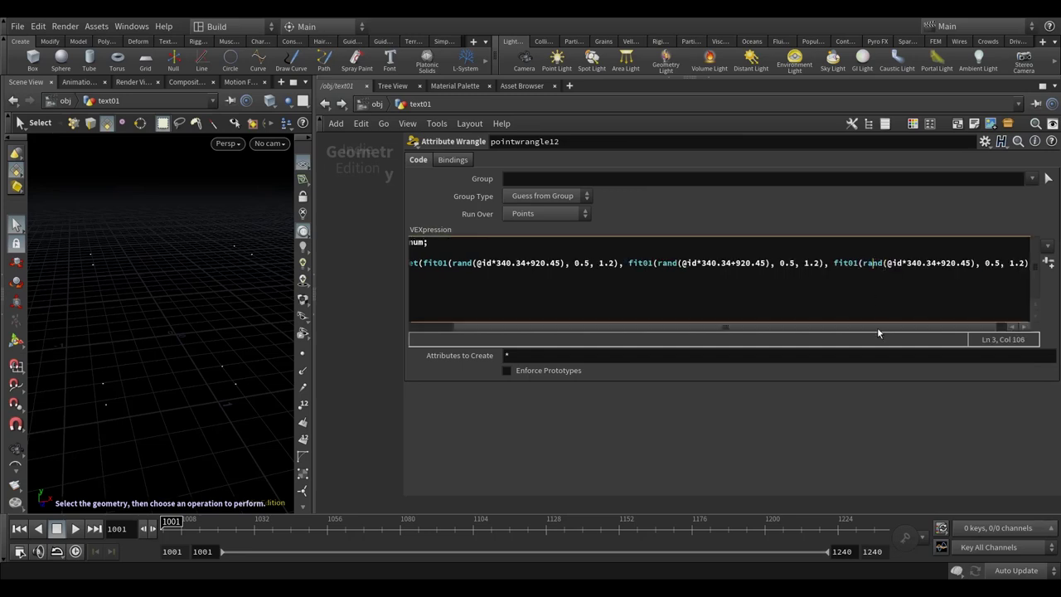
click(850, 294)
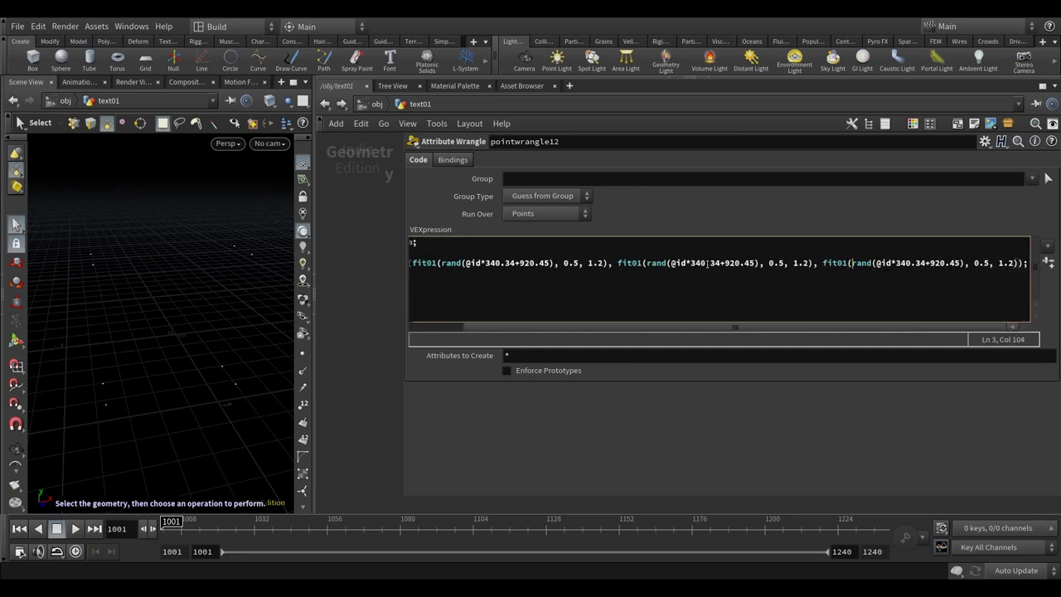
mouse_move(715, 327)
mouse_down()
mouse_move(681, 327)
mouse_move(735, 327)
mouse_up()
drag(689, 262, 704, 263)
text(792)
key(Right)
key(Right)
key(Right)
key(Right)
key(Right)
key(BackSpace)
key(Delete)
text(62)
drag(912, 263, 895, 263)
text(504)
drag(945, 262, 930, 263)
text(830)
drag(715, 327, 767, 331)
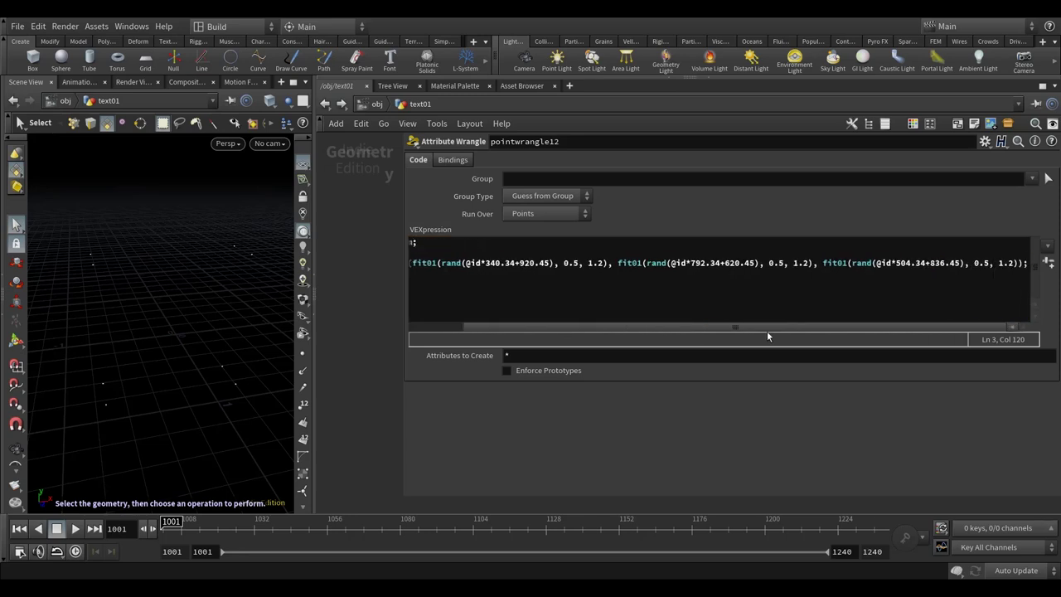
- Narrow the parameter area and add a Copy to Points node below pointwrangle12
drag(402, 300, 670, 300)
scroll(552, 372, down, 3)
middle_drag(552, 372, 485, 377)
key(Tab)
text(copy)
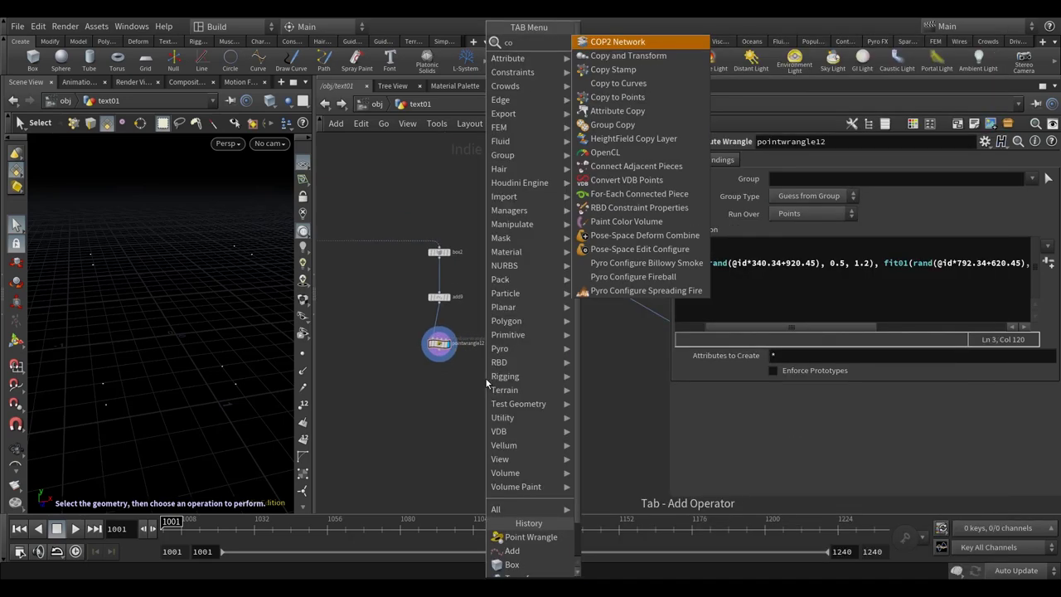
click(617, 83)
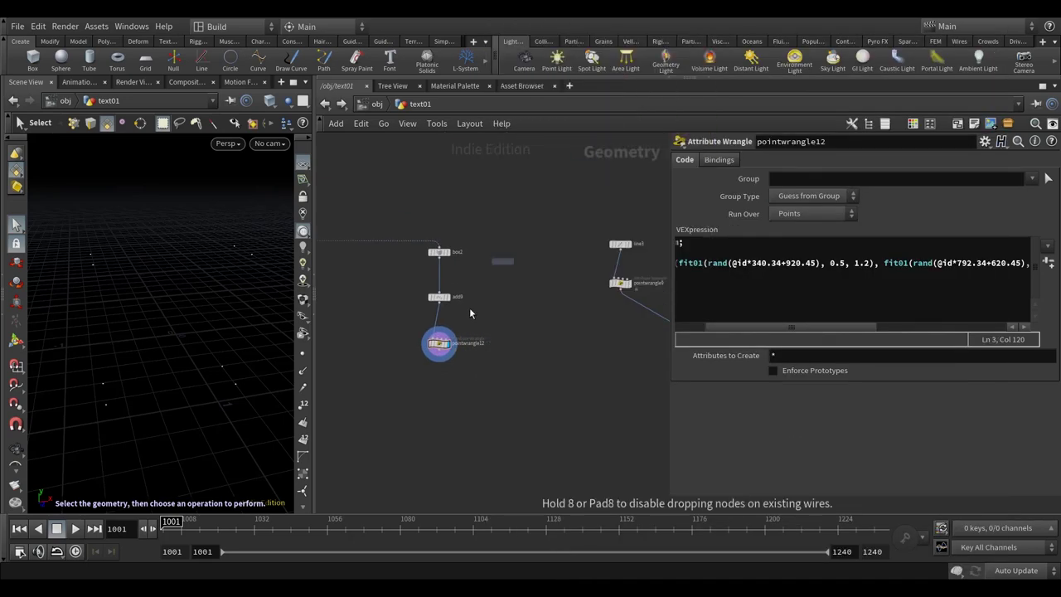
click(452, 381)
scroll(466, 403, up, 3)
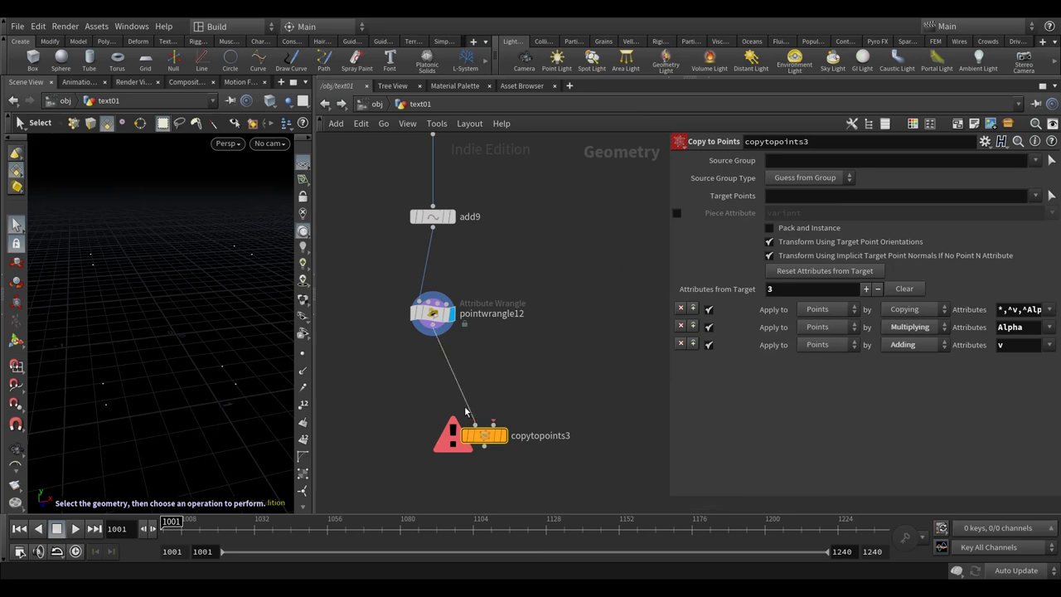
- Connect merge5 as the geometry and pointwrangle12 as the target points of copytopoints3, and display the result
click(494, 425)
click(494, 425)
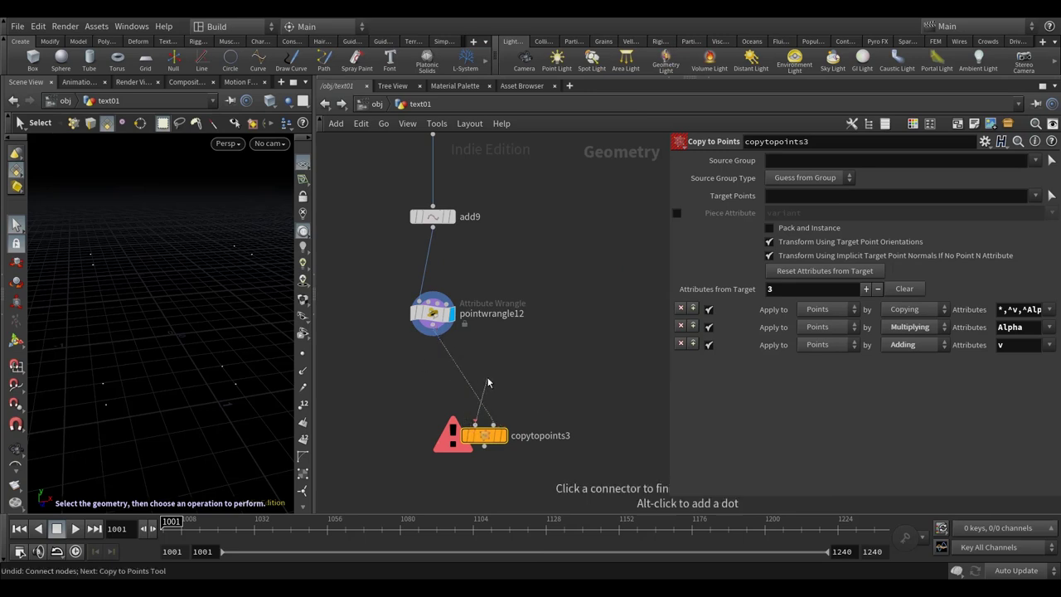
scroll(497, 381, down, 3)
click(588, 358)
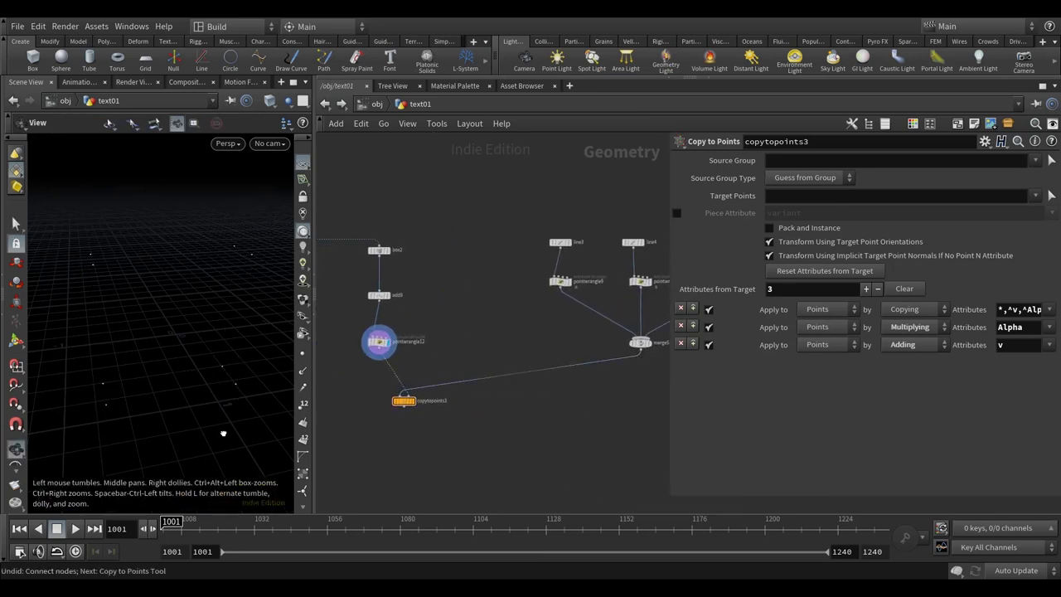
click(410, 401)
key(Escape)
drag(203, 431, 203, 404)
key(s)
drag(193, 266, 190, 282)
click(379, 340)
drag(403, 412, 380, 411)
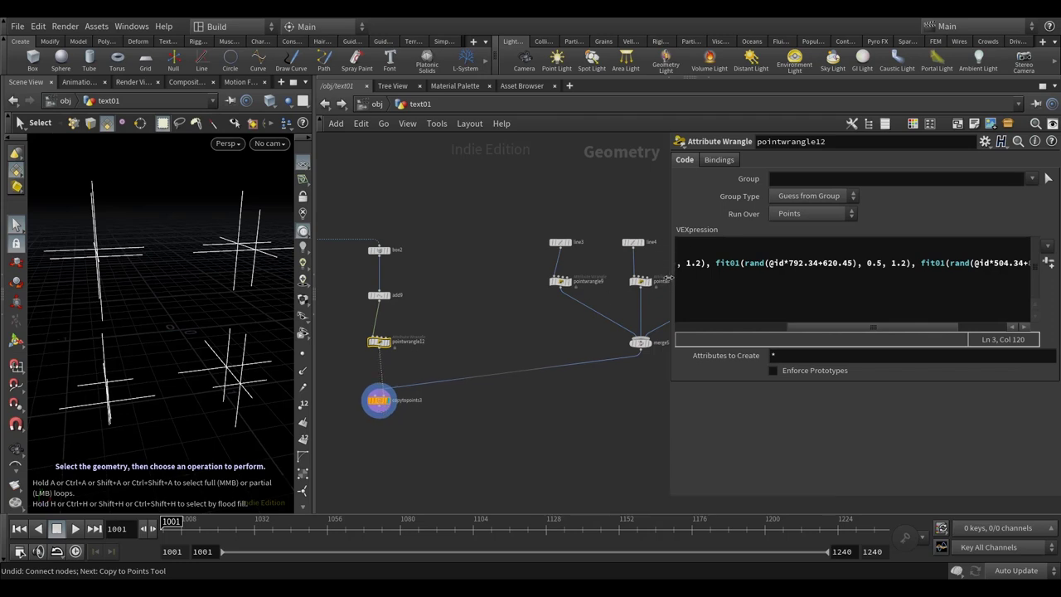
drag(669, 278, 496, 288)
drag(687, 325, 475, 337)
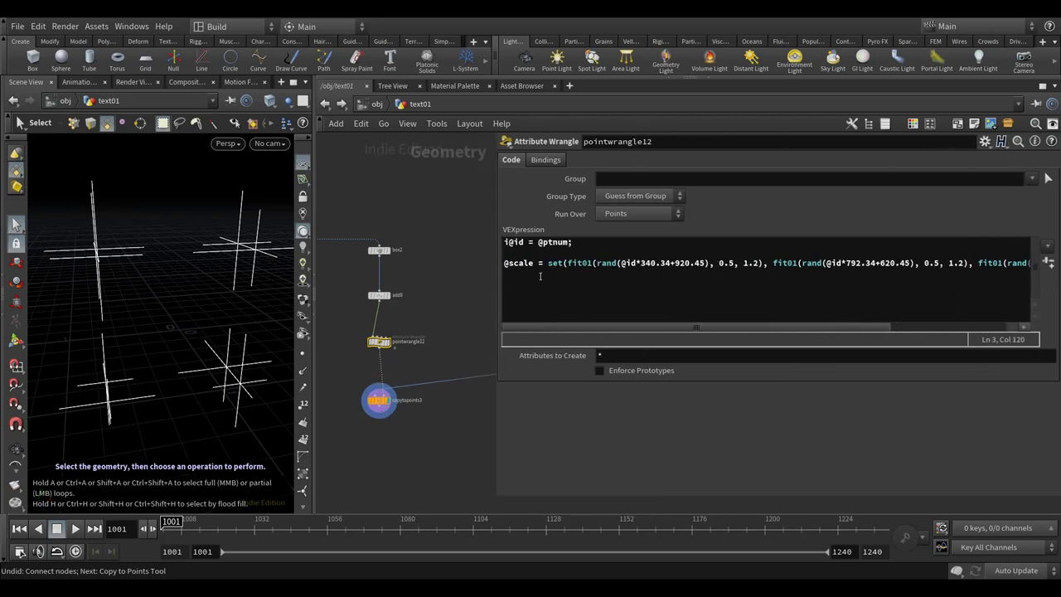
click(839, 329)
drag(838, 329, 1024, 328)
click(1029, 264)
key(Return)
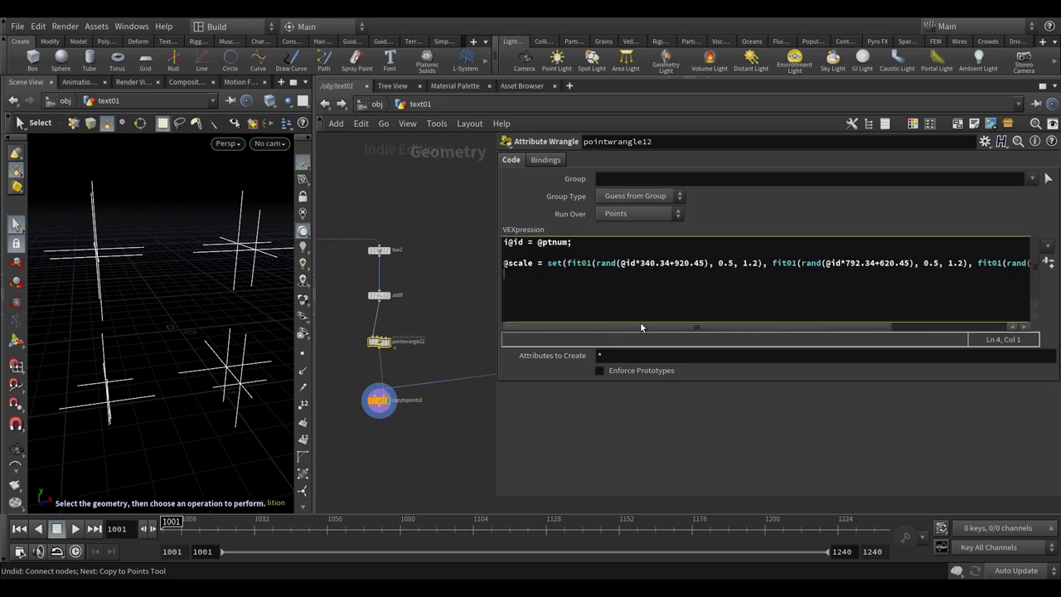
text(@scale *= fit01())
text(;)
key(Left)
key(Left)
text(rand()
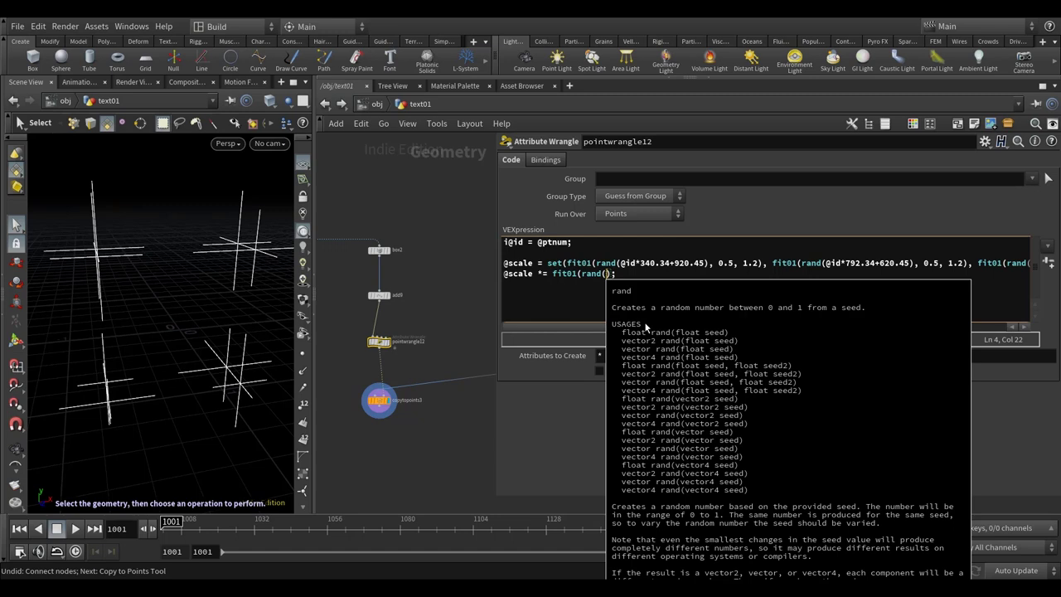
text())
key(Left)
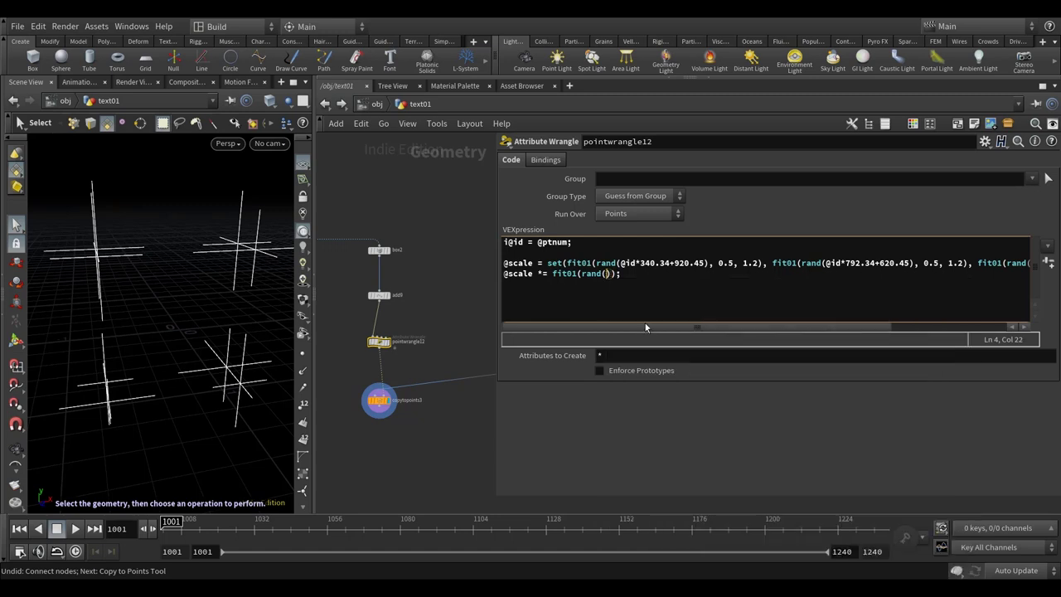
text(@id )
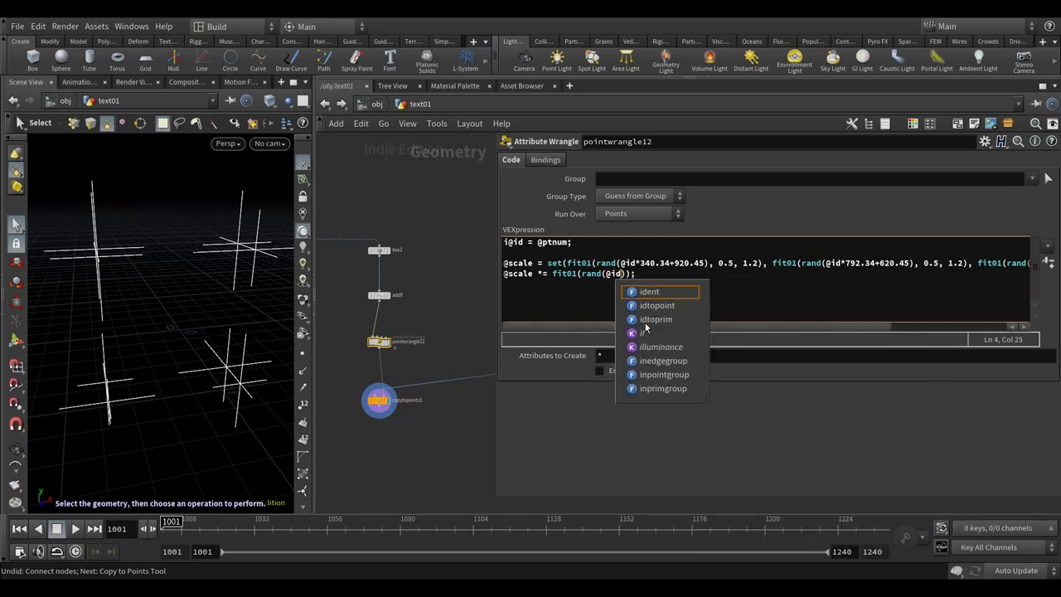
text(*)
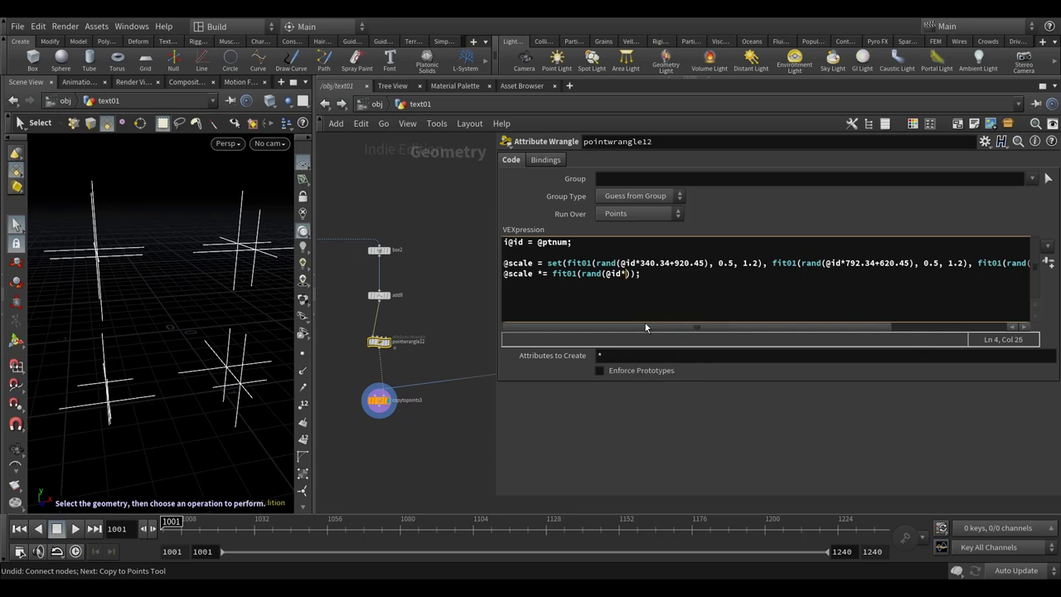
key(BackSpace)
text(8294.45+9023.45))
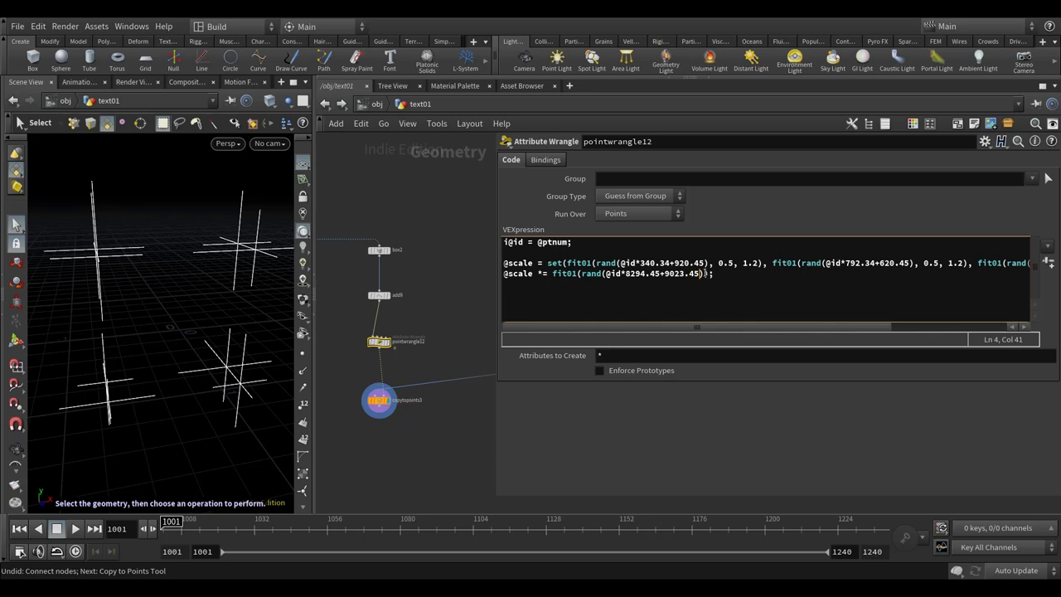
text(, 1, 2)
key(Escape)
drag(199, 369, 249, 357)
key(s)
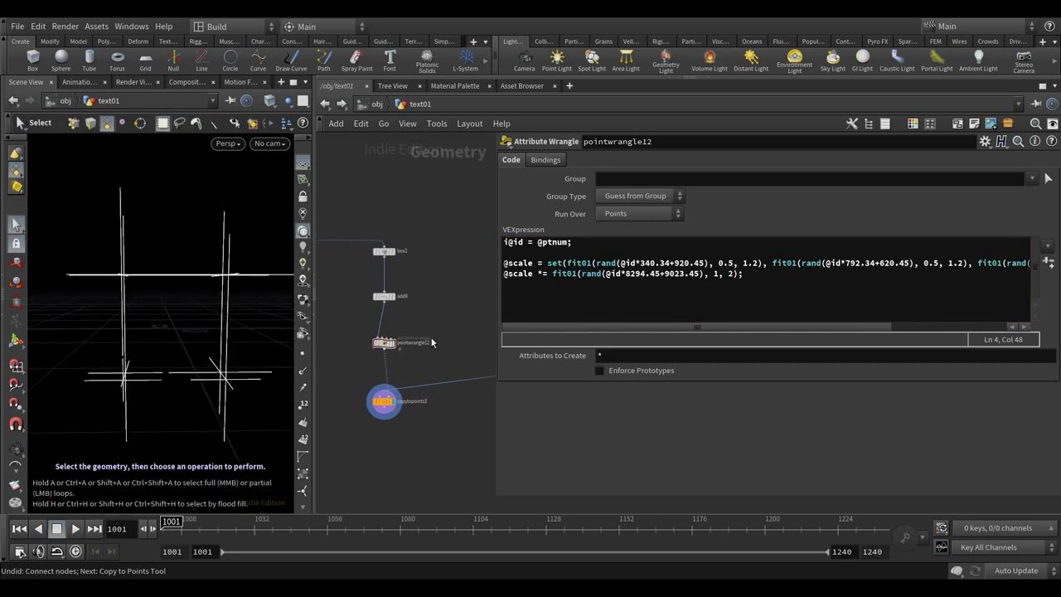
key(Escape)
drag(238, 388, 252, 379)
key(s)
click(664, 273)
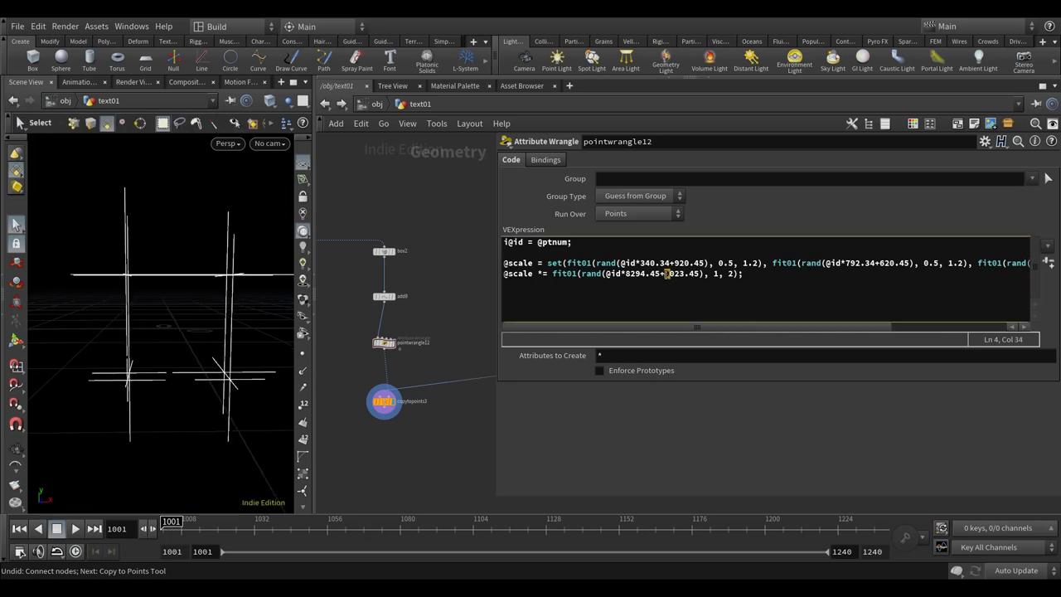
text(7)
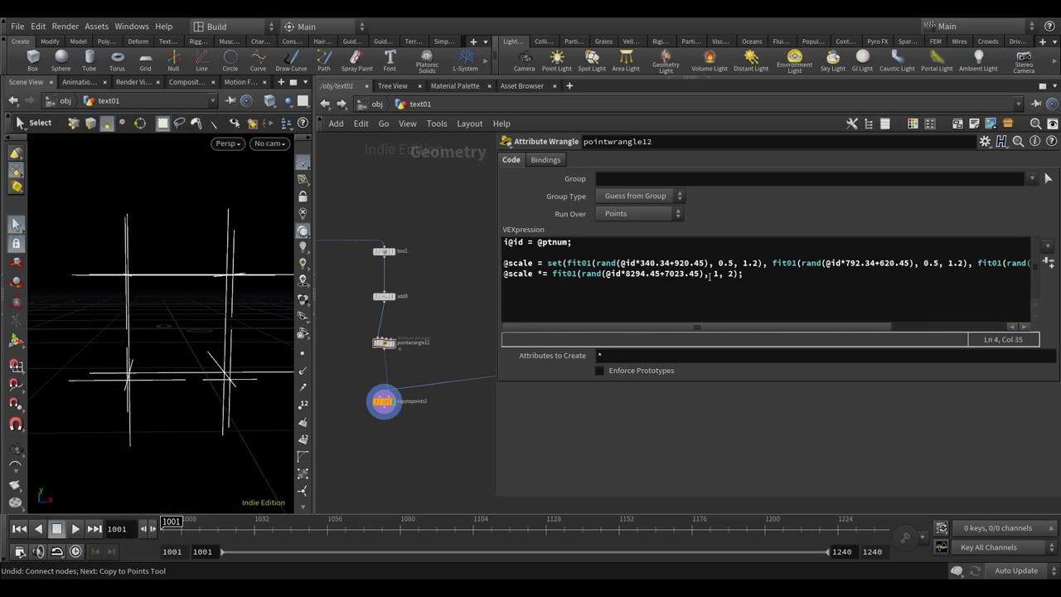
click(667, 273)
key(shift+Left)
text(9)
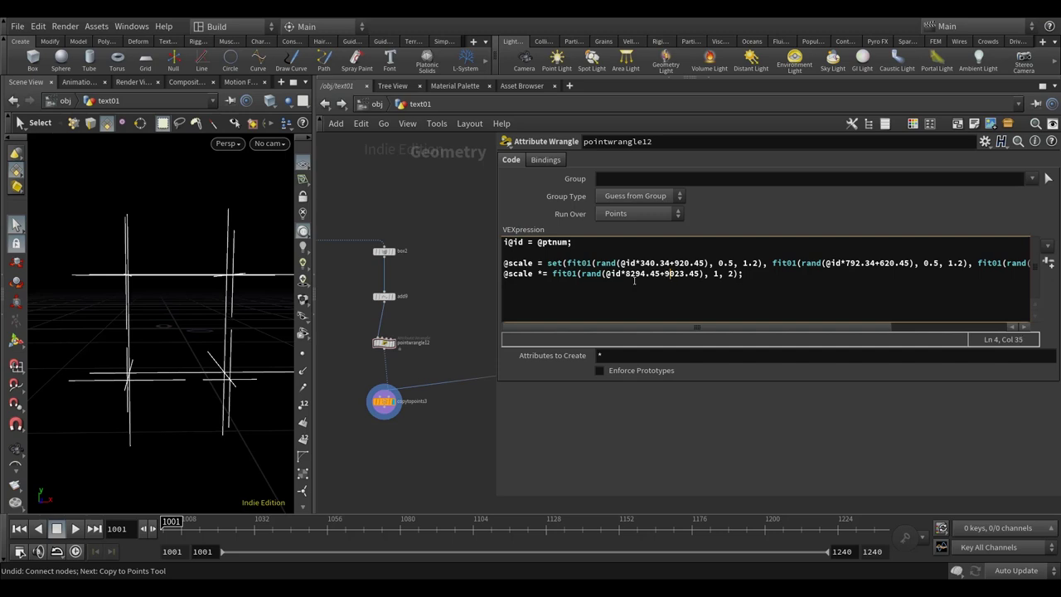
click(631, 273)
key(shift+Left)
text(3)
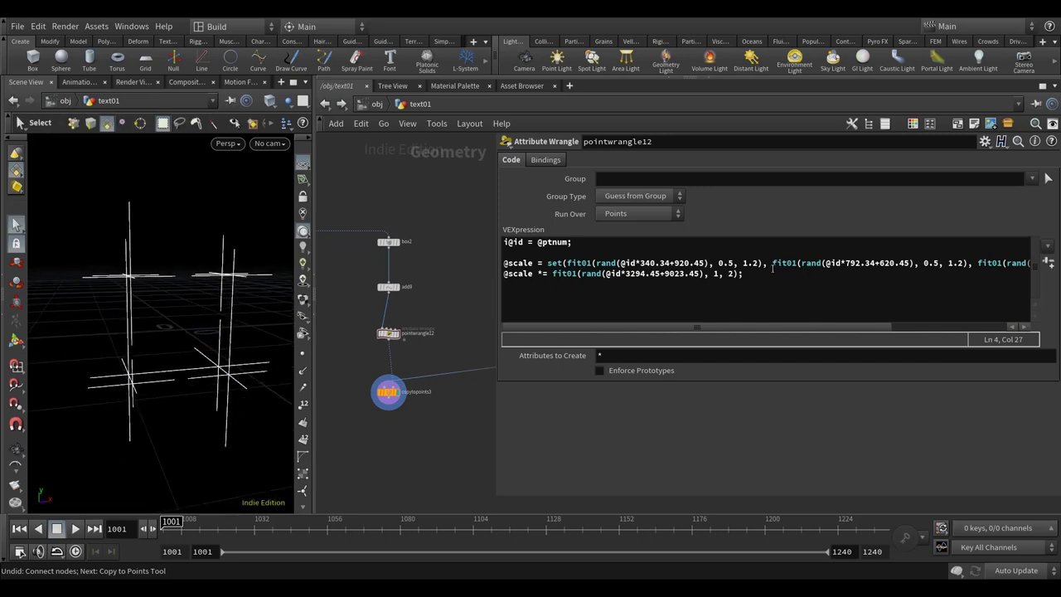
- Widen the network area and change the first scale component's seed multiplier to 540.34
drag(495, 278, 622, 279)
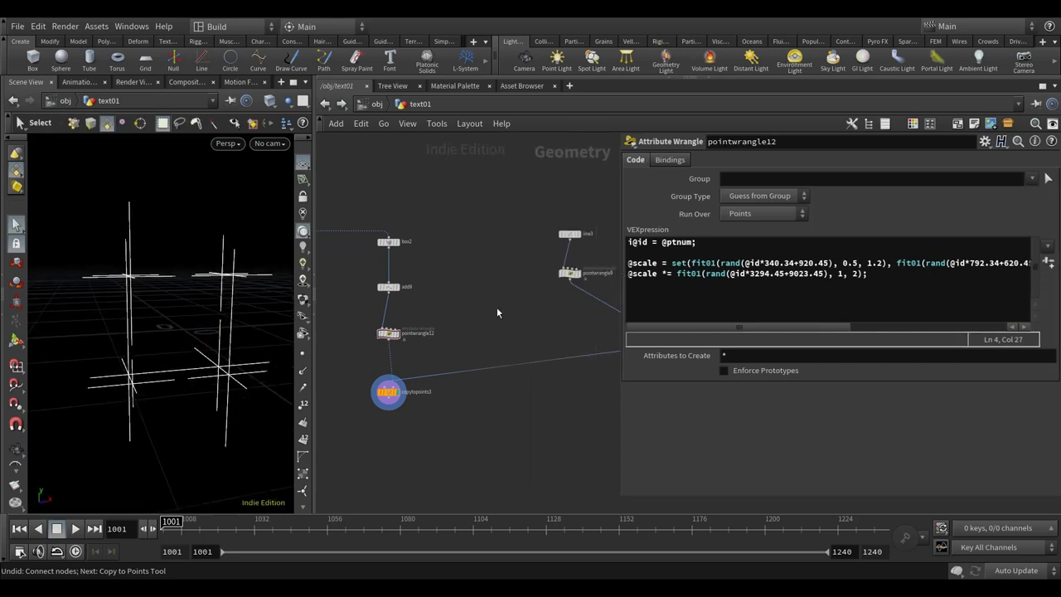
click(767, 263)
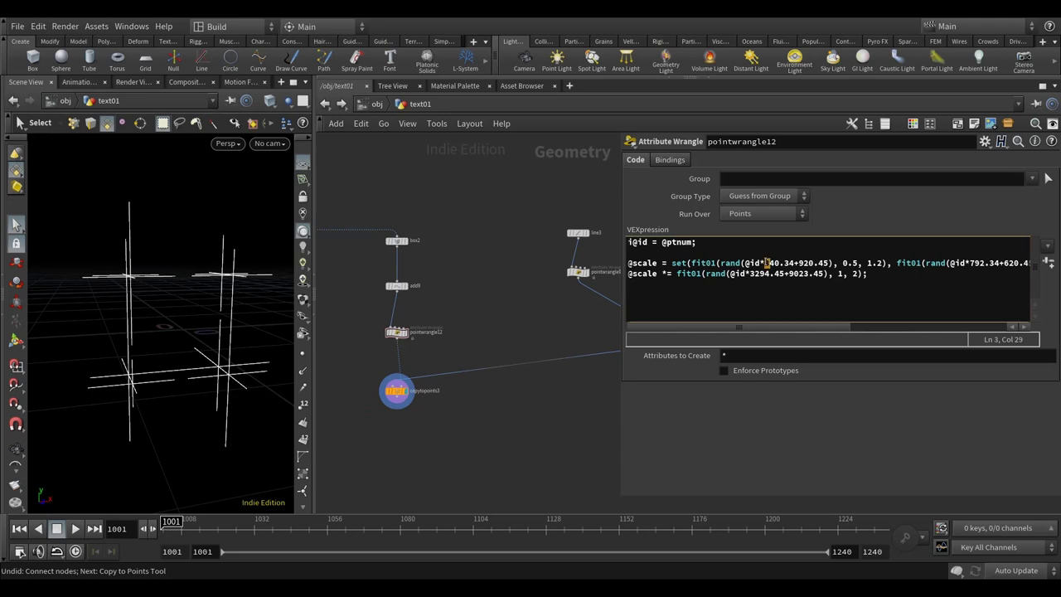
text(5)
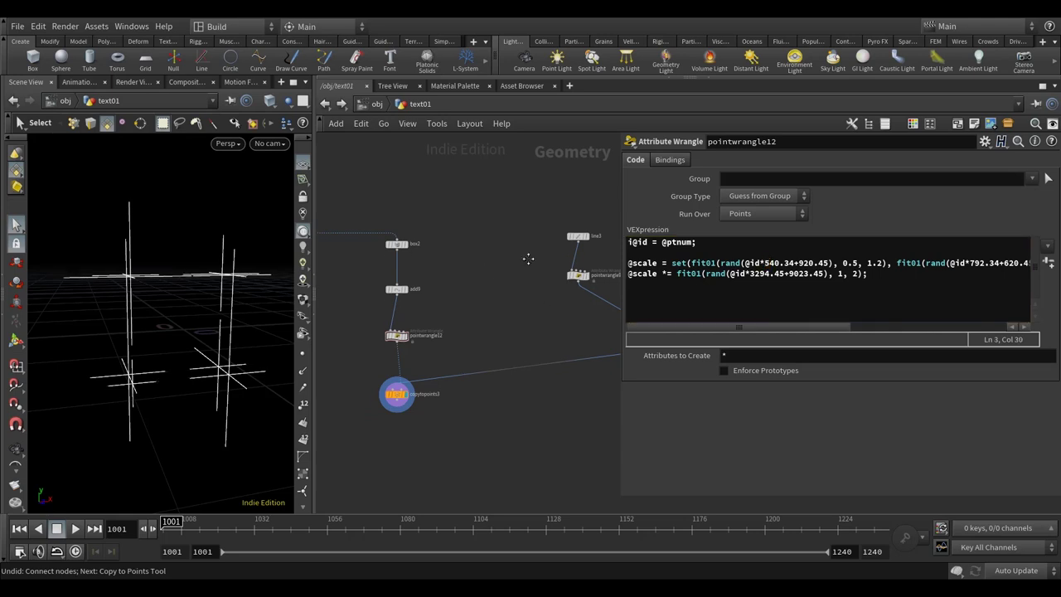
key(Escape)
key(s)
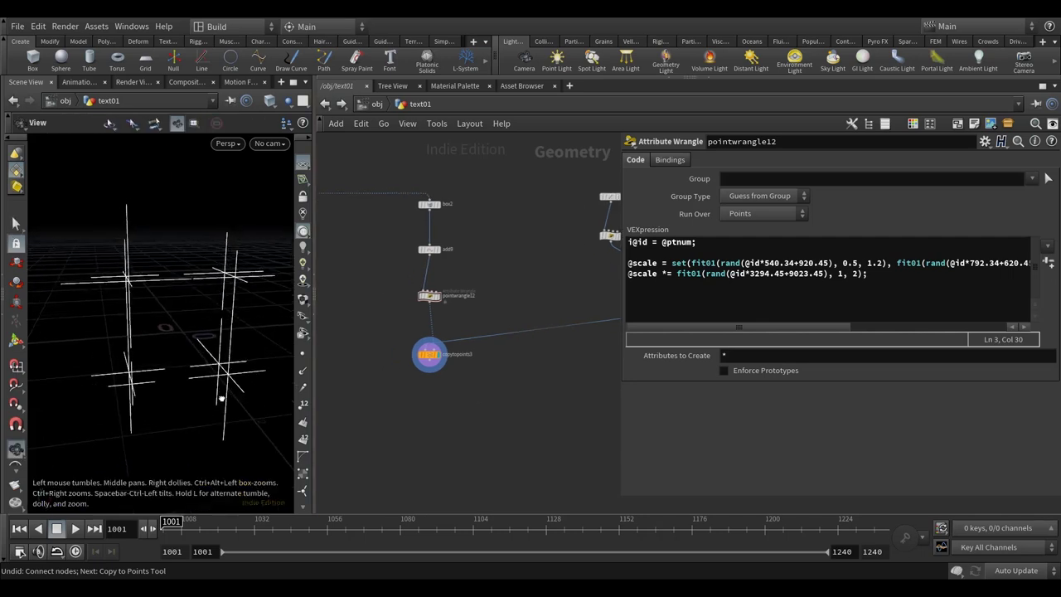
middle_drag(440, 325, 511, 313)
key(Escape)
mouse_move(203, 372)
mouse_down()
mouse_move(188, 383)
mouse_move(155, 366)
mouse_move(196, 391)
mouse_move(203, 373)
mouse_up()
key(s)
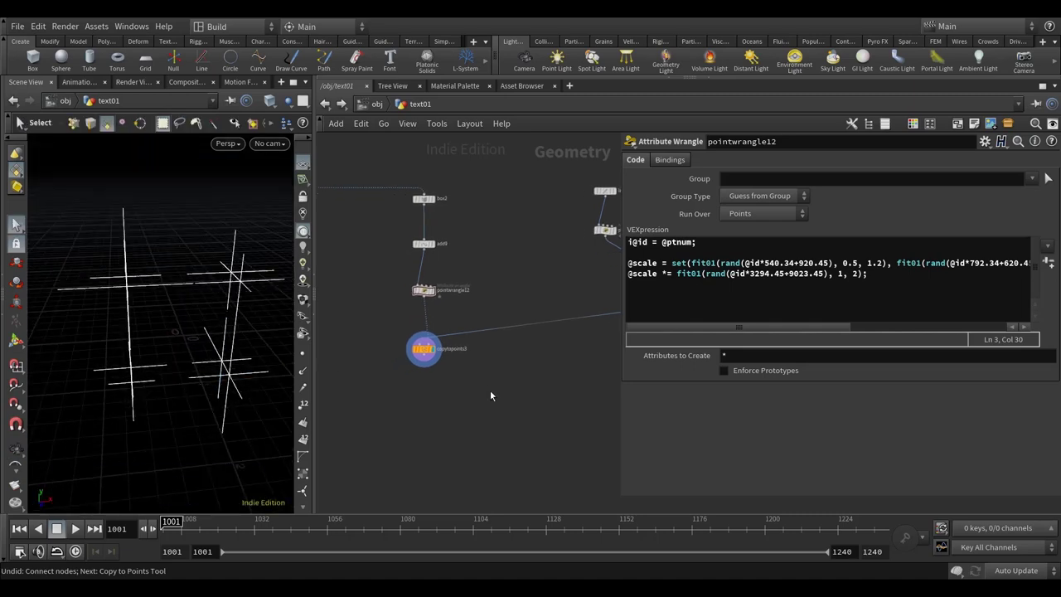
- Add a Point Wrangle below copytopoints3, connect it to the copied crosses and display its result
key(Tab)
text(pointwr)
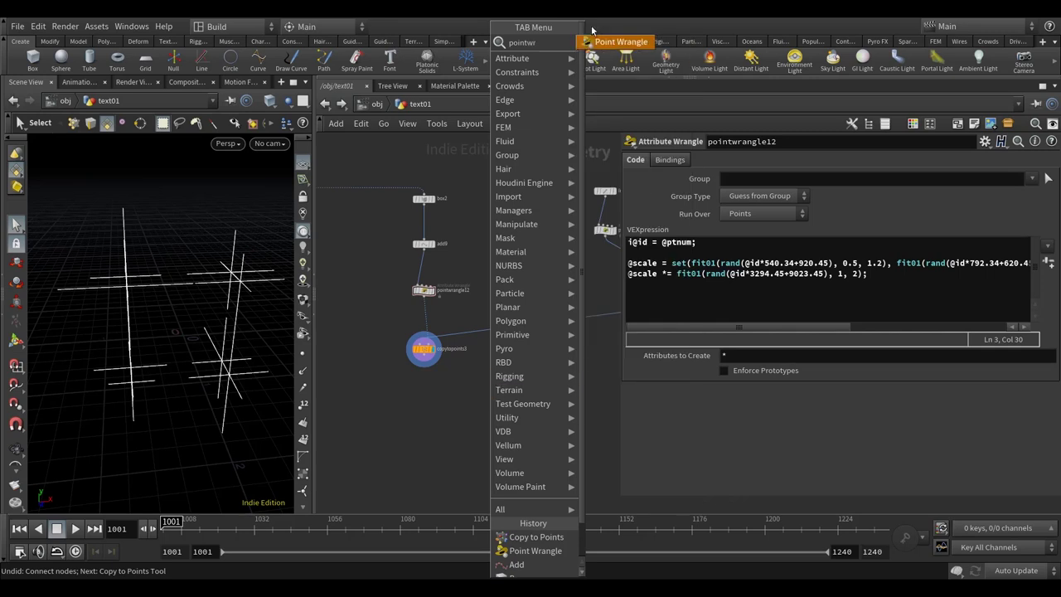
click(613, 44)
scroll(419, 398, up, 3)
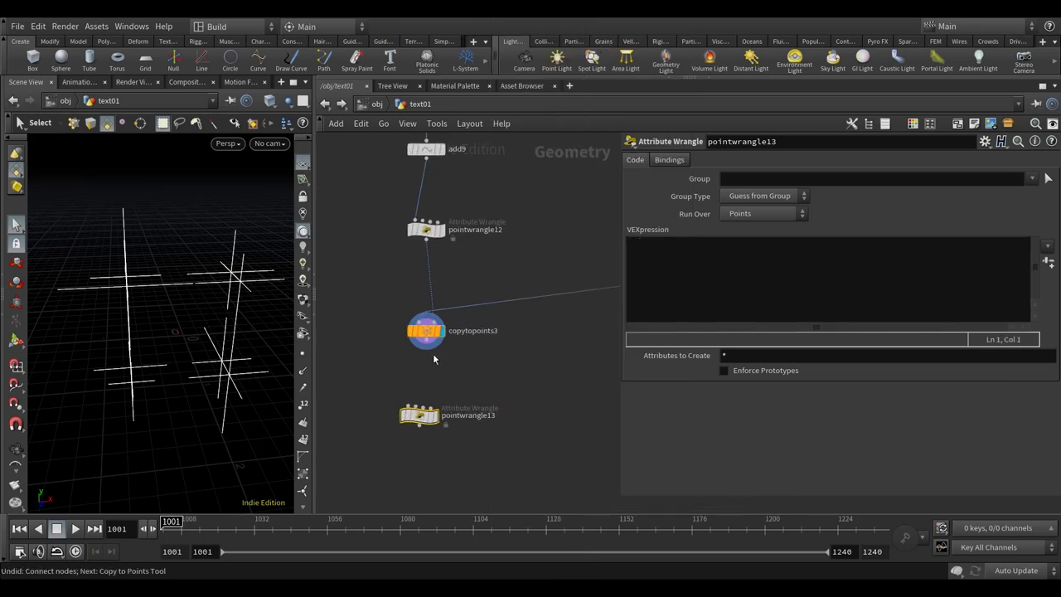
drag(421, 419, 427, 393)
click(442, 388)
key(Escape)
drag(163, 346, 199, 348)
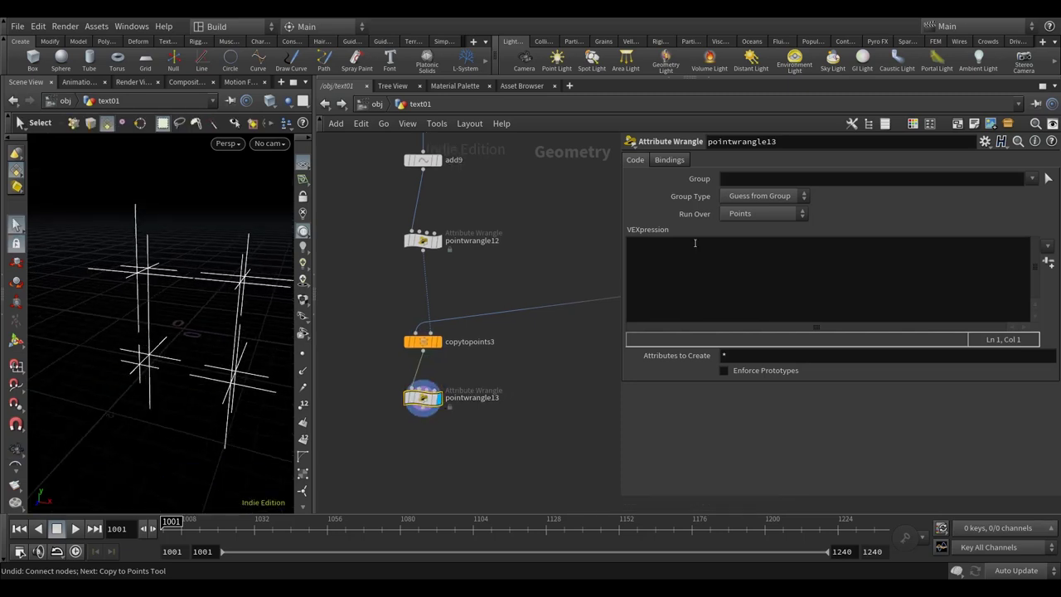
click(697, 257)
text(@lid =)
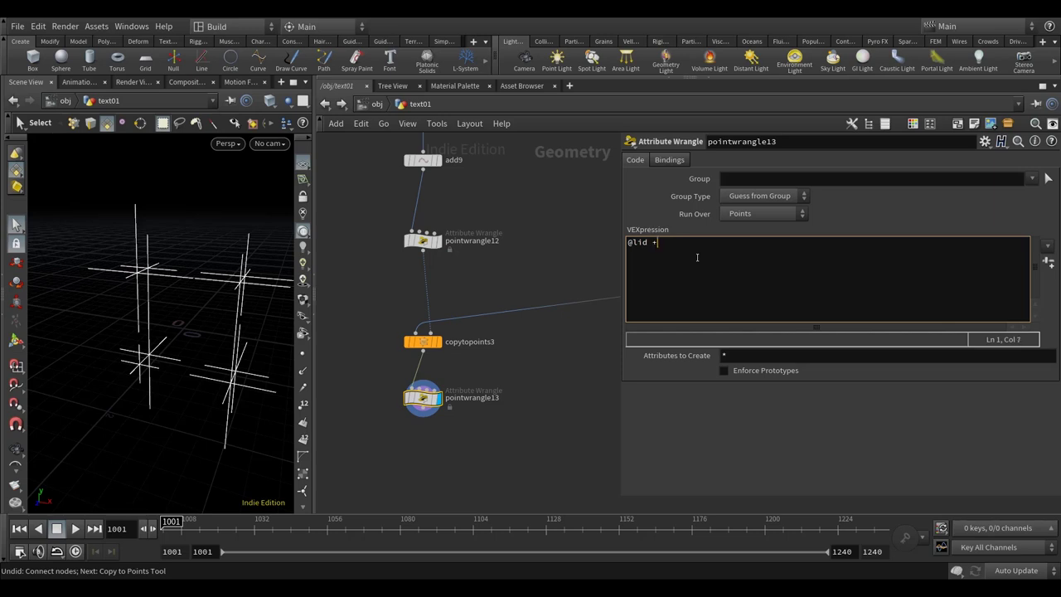
text(3 * @id;)
middle_drag(507, 263, 517, 251)
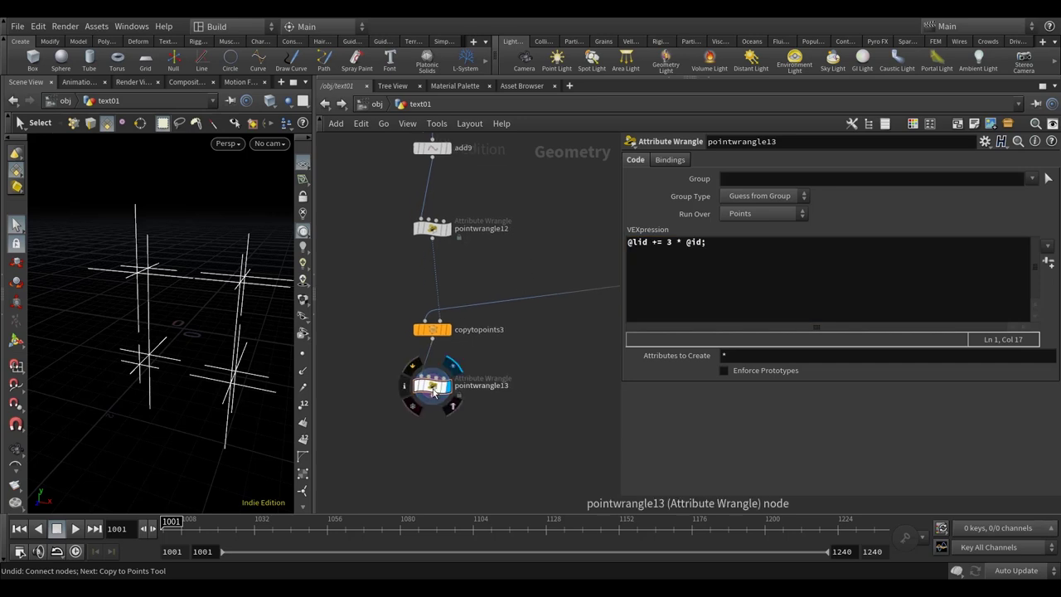
- Check the points' lid values in the Geometry Spreadsheet in descending order and return to the scene view
drag(314, 176, 392, 163)
click(331, 83)
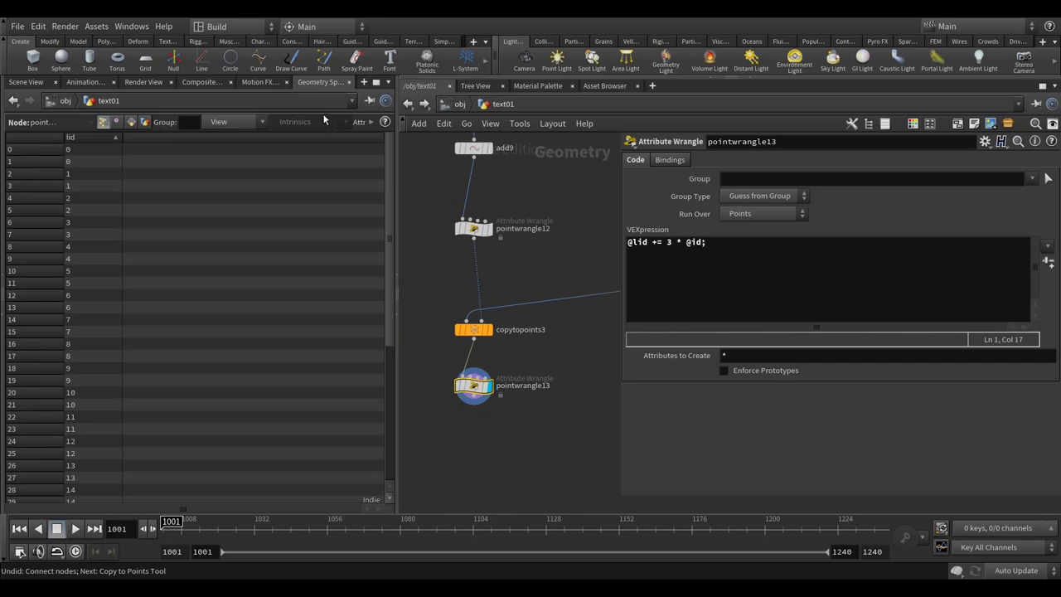
click(95, 138)
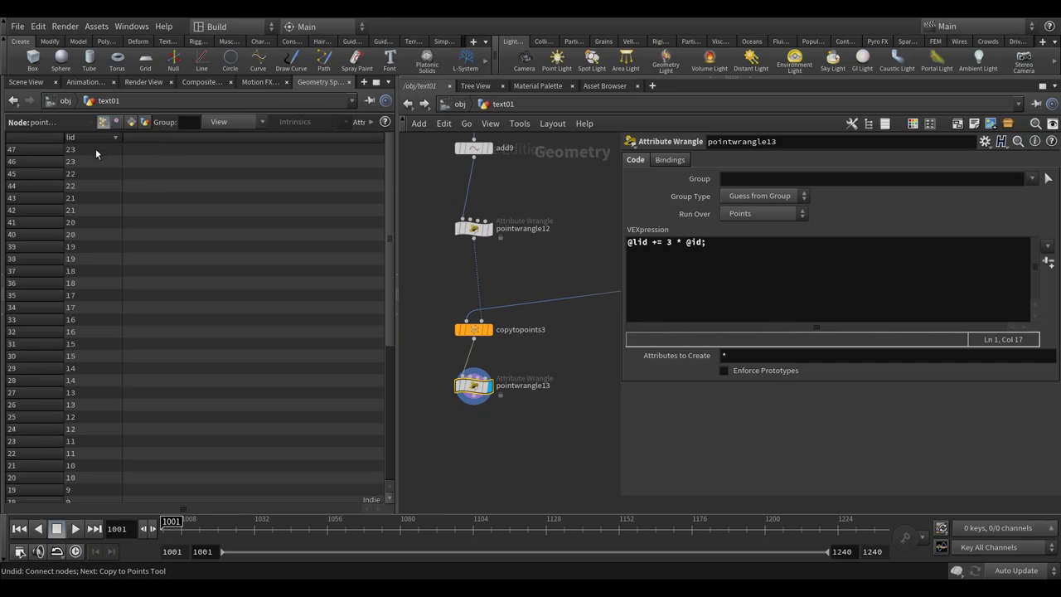
click(27, 83)
drag(258, 312, 315, 307)
- Add a Resample node below pointwrangle13, connect it and display its result
middle_drag(587, 435, 564, 390)
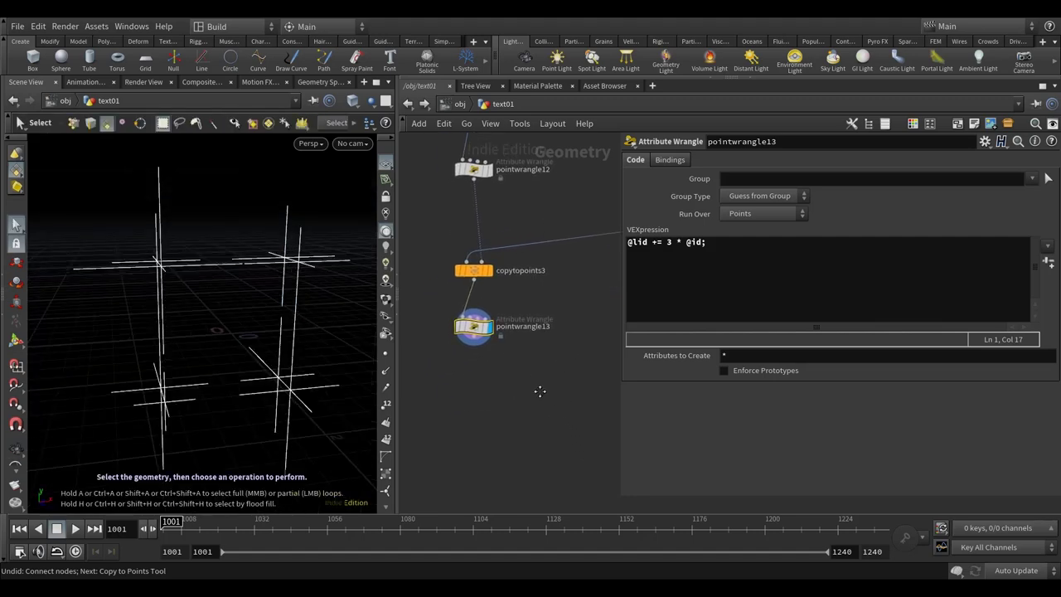
click(384, 355)
drag(315, 348, 249, 365)
key(Tab)
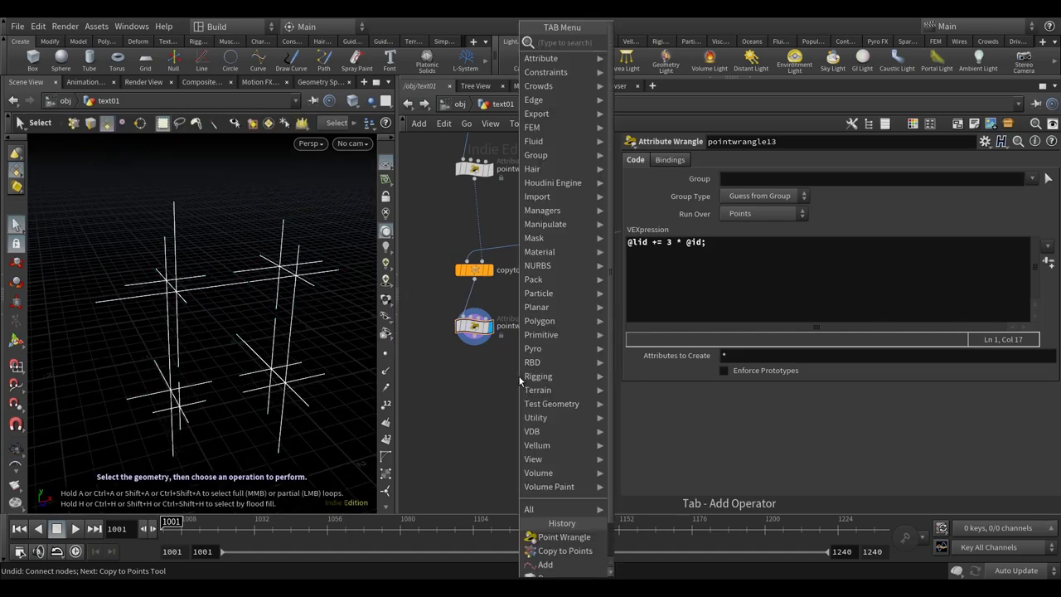
text(rea)
key(BackSpace)
text(s)
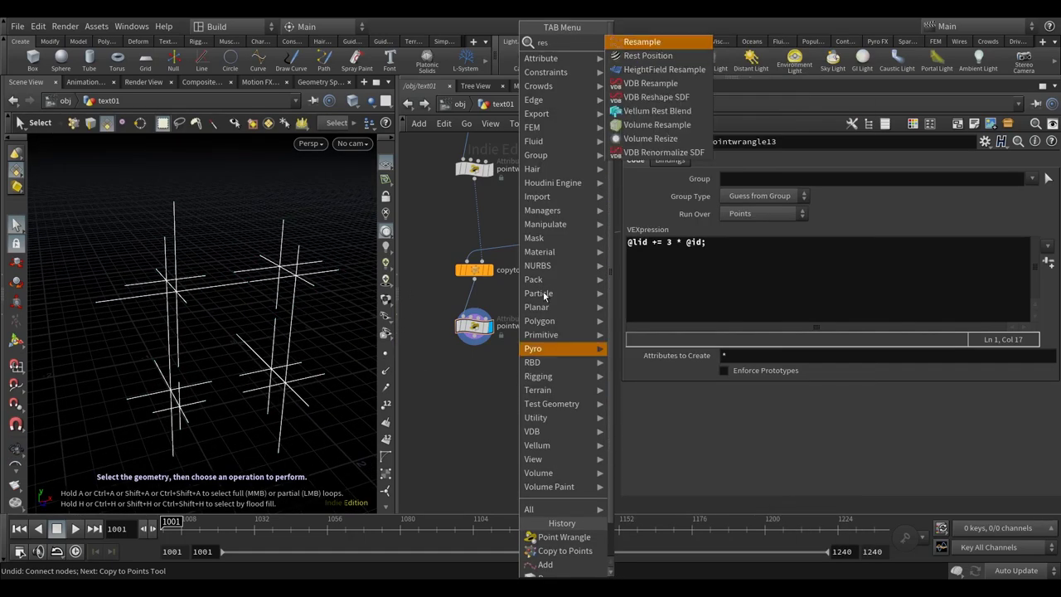
key(Return)
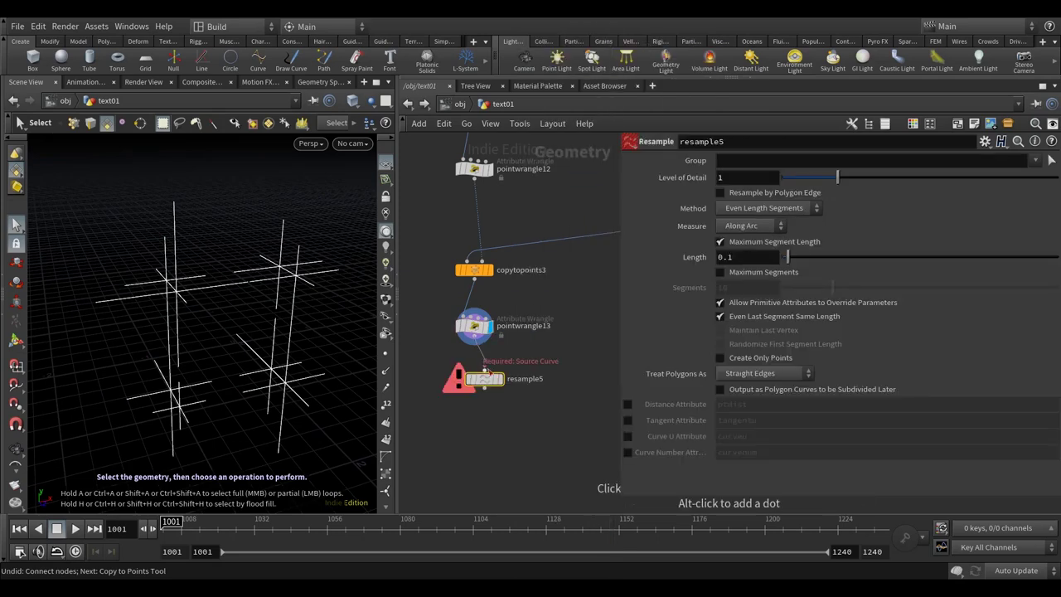
click(479, 376)
alt+drag(249, 386, 199, 369)
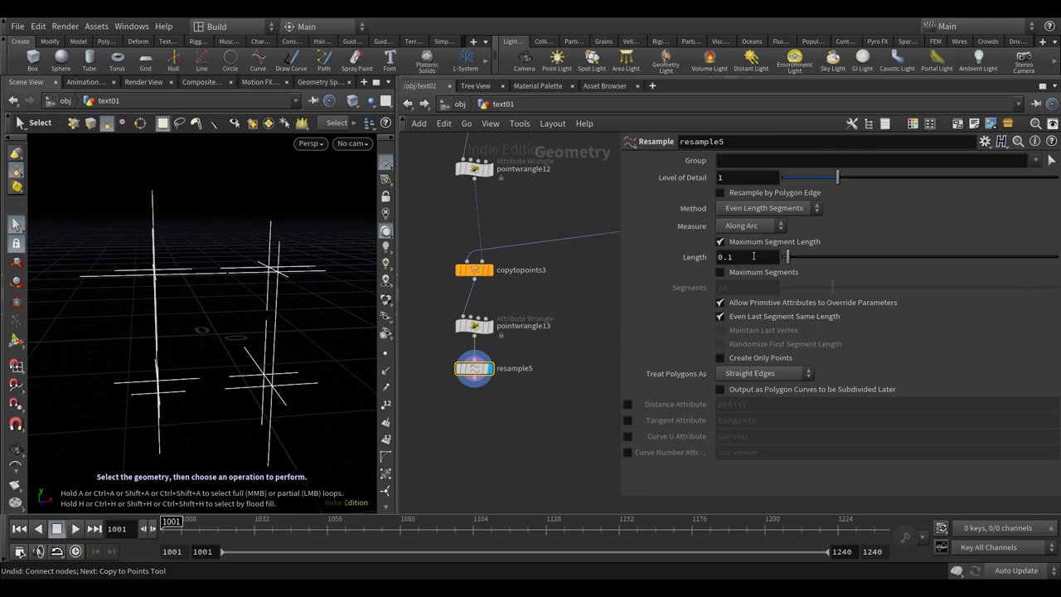
- Set resample5's maximum segment length to 0.005
click(750, 256)
text(0.005)
key(Return)
drag(357, 390, 303, 383)
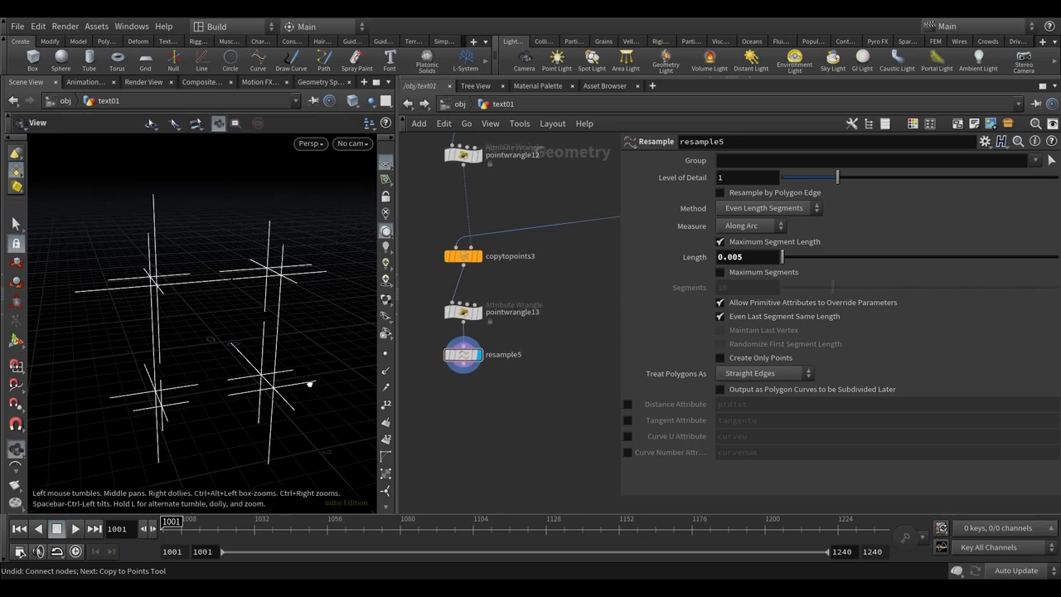
drag(308, 379, 348, 390)
- Add an Add node below resample5, display it and make it delete the geometry but keep the points
key(Tab)
text(add)
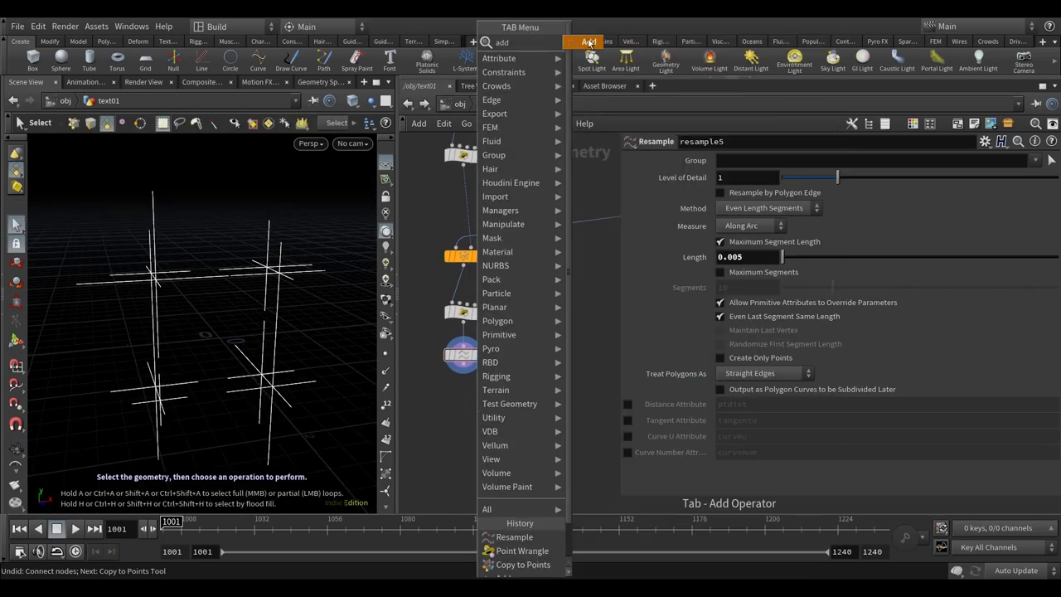
key(Return)
click(472, 412)
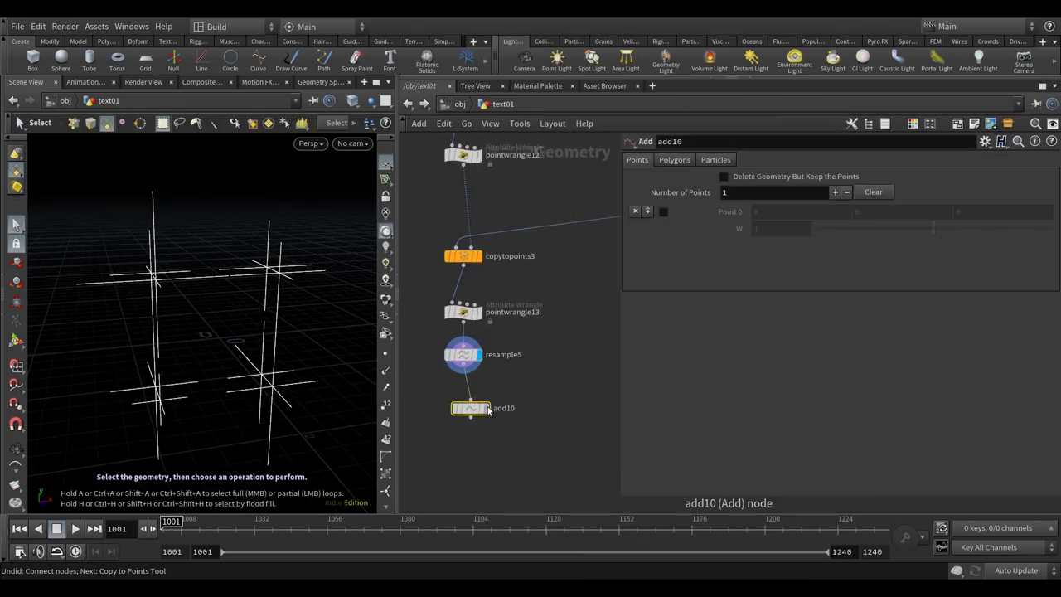
click(751, 178)
key(Escape)
drag(249, 396, 300, 405)
key(s)
middle_drag(540, 387, 545, 366)
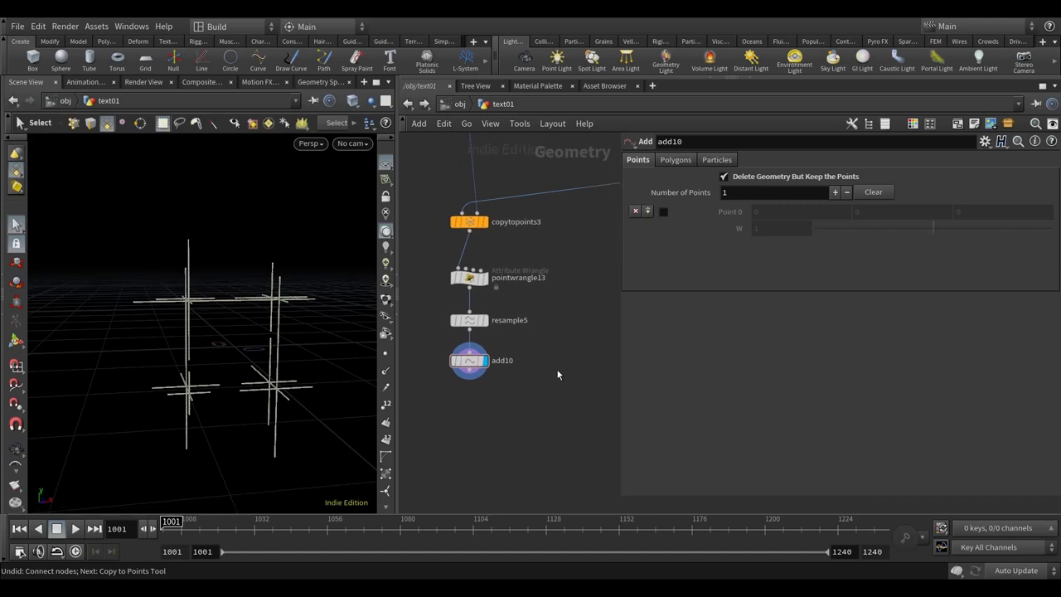
- Add a For-Each Connected Piece block below add10 and show the parameters of its end node
middle_drag(491, 435, 507, 417)
key(Tab)
text(forw)
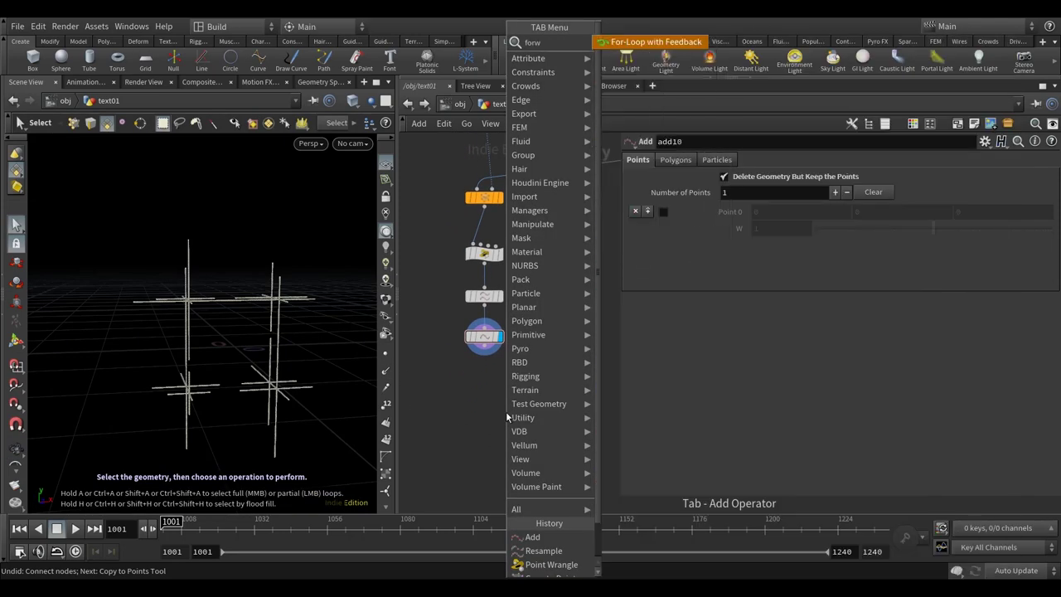
key(BackSpace)
text(e)
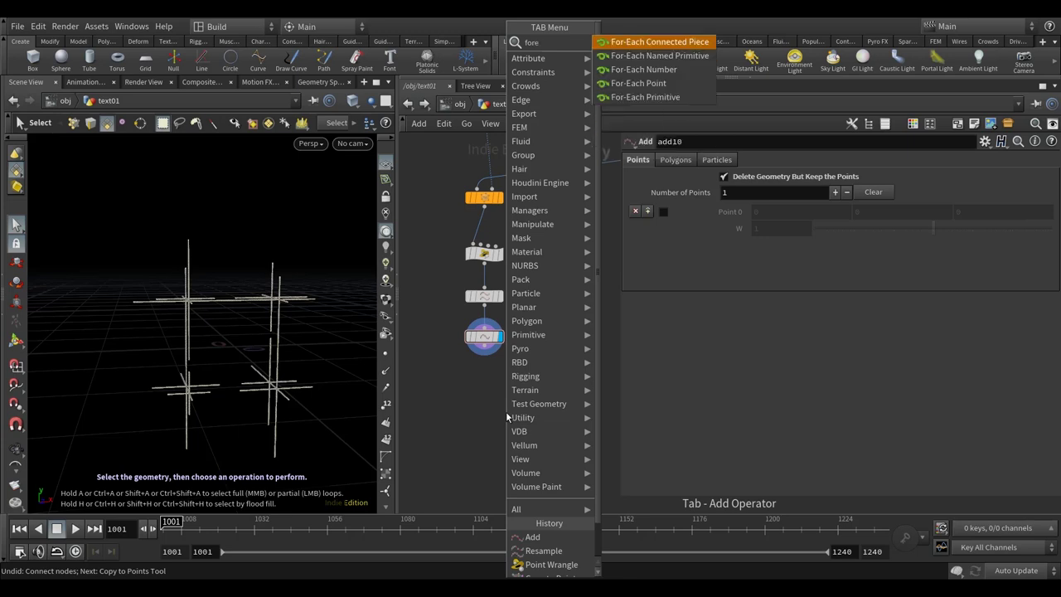
click(658, 42)
click(487, 369)
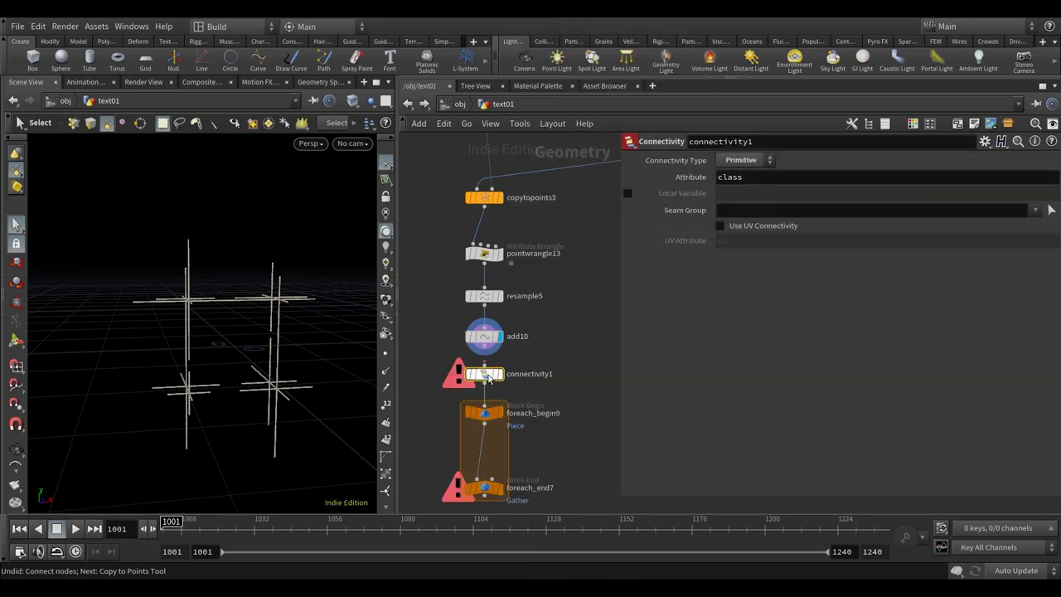
click(484, 446)
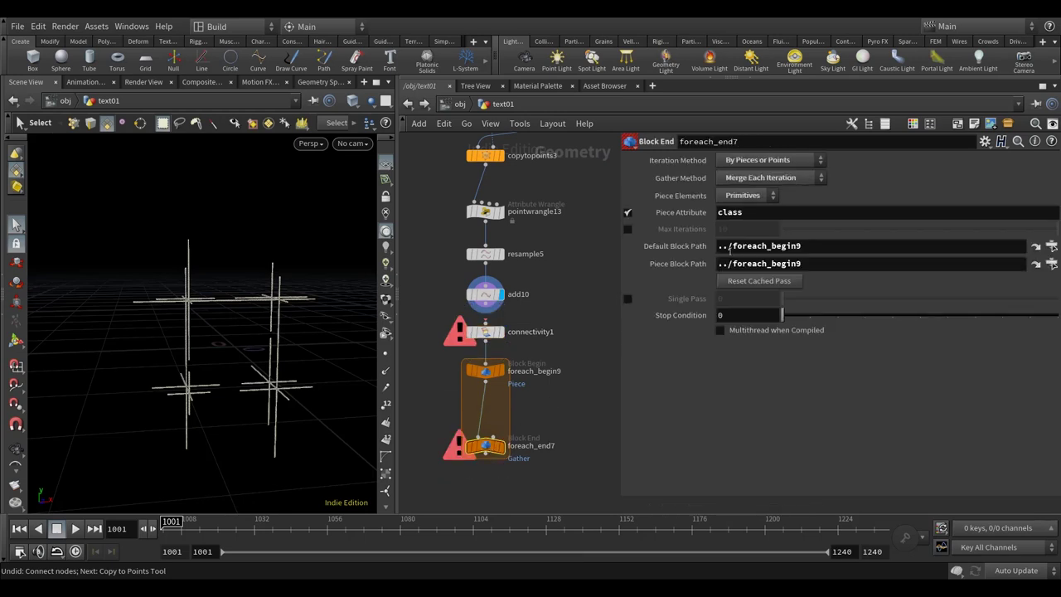
- Set foreach_end7's piece attribute to lid and its piece elements to Points
double_click(760, 212)
text(lid)
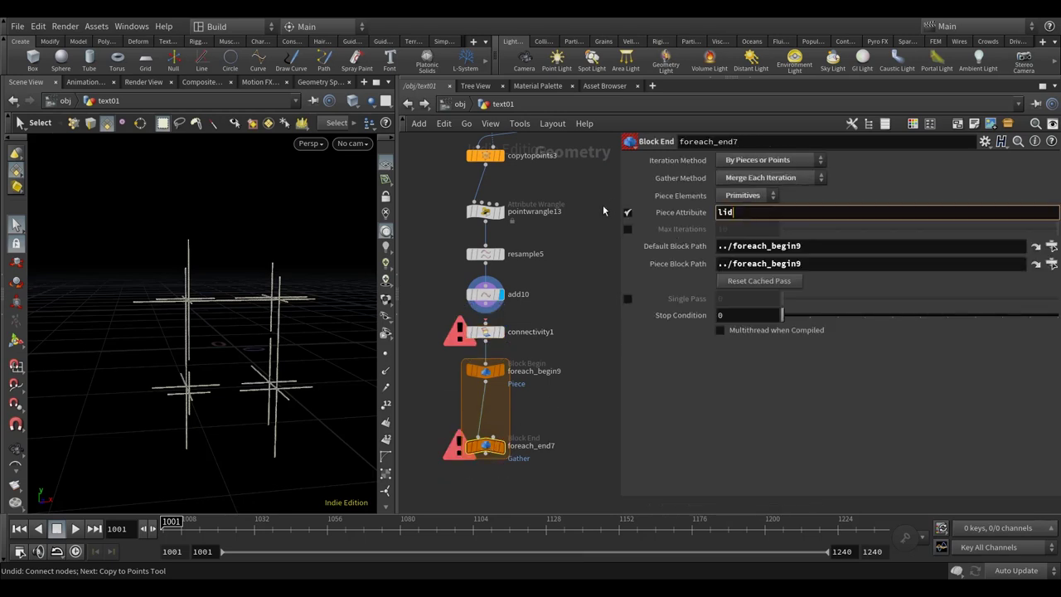
key(Return)
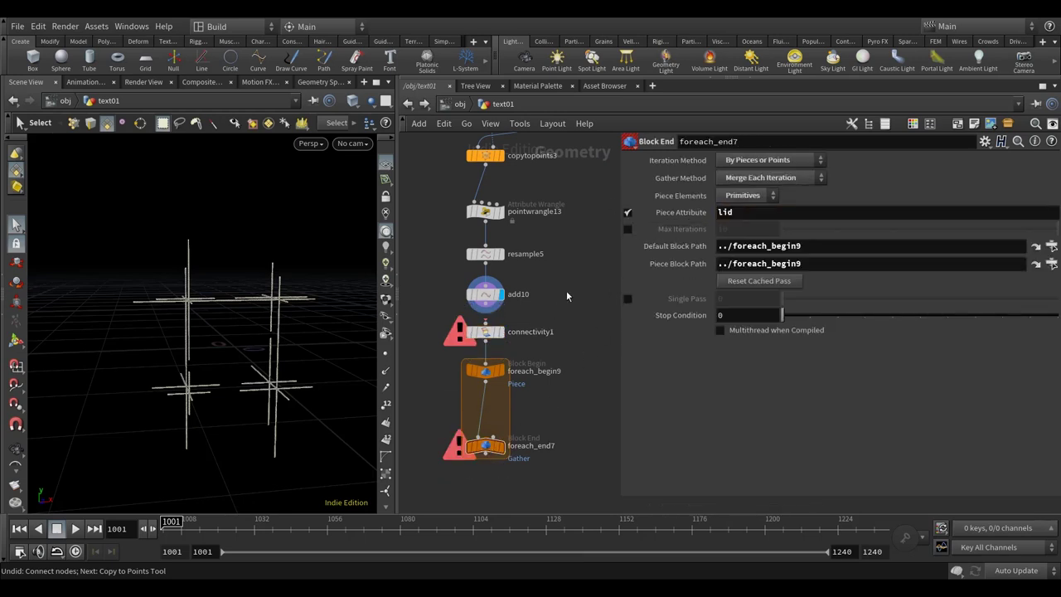
click(748, 196)
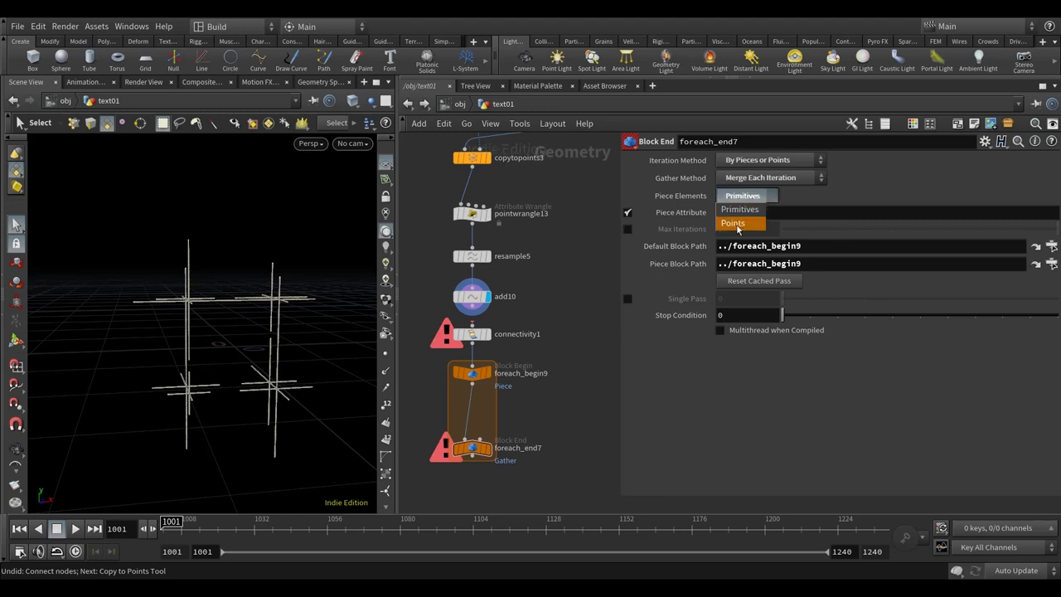
click(729, 224)
- Take connectivity1 out of the chain between add10 and foreach_begin9 and delete it
drag(472, 335, 539, 321)
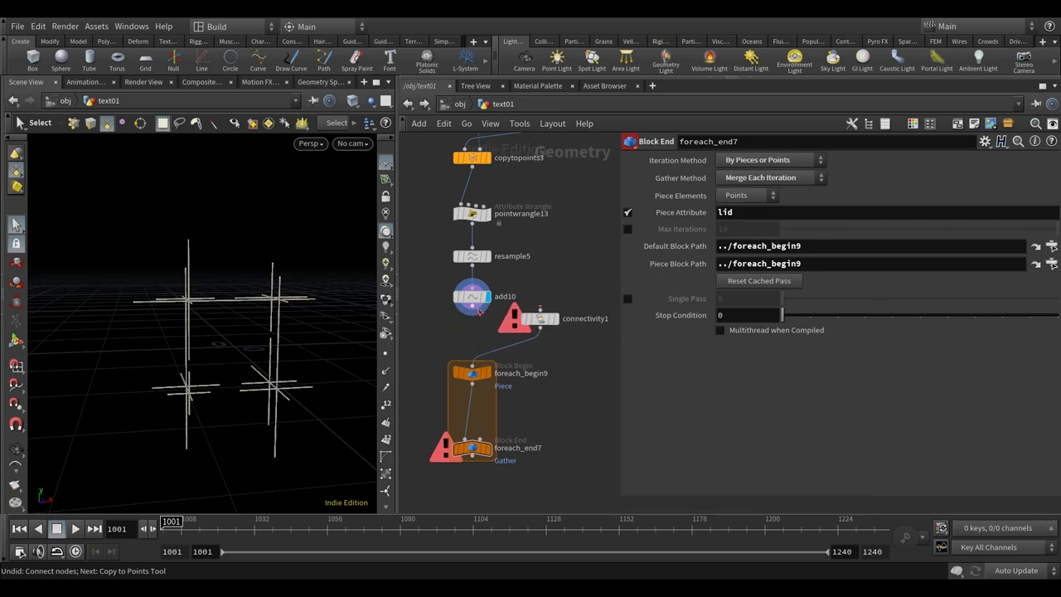
click(539, 321)
key(Delete)
drag(344, 335, 264, 389)
drag(183, 298, 190, 246)
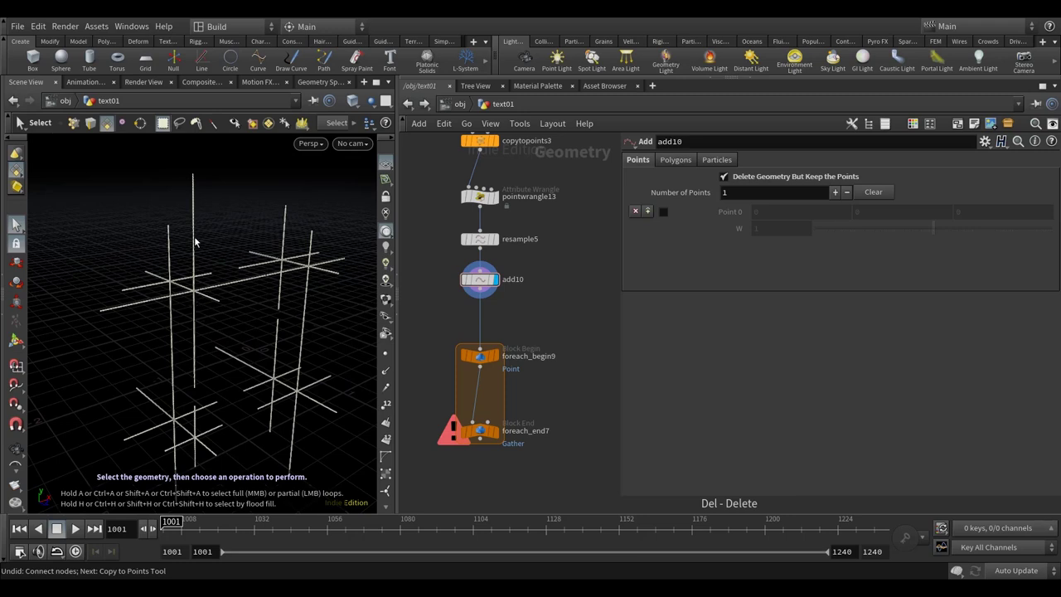
drag(187, 172, 166, 201)
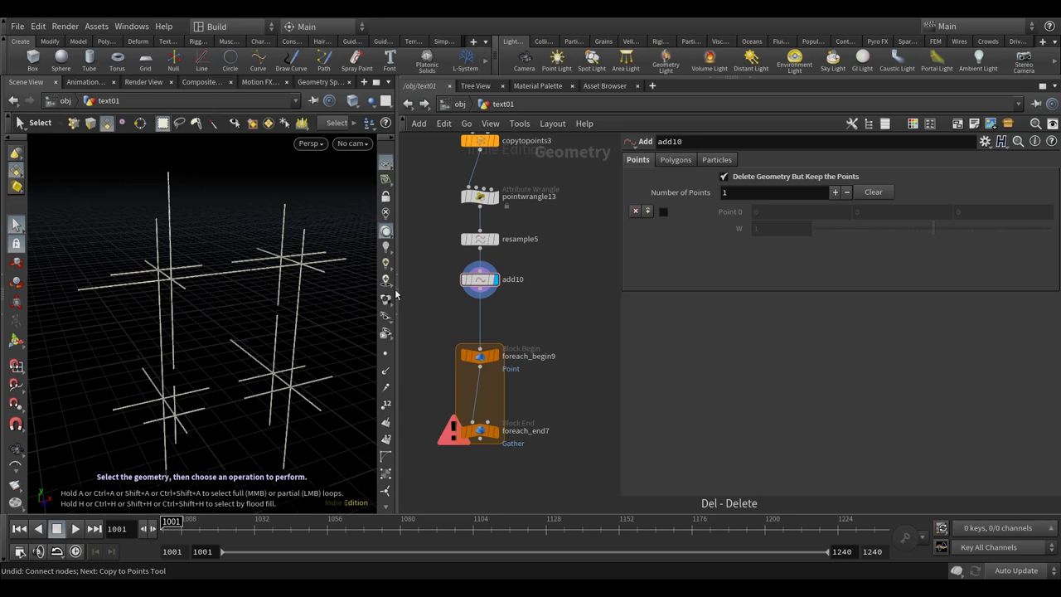
- Copy the pointwrangle4 node that removes points by ramp, undoing an accidental cut of it
scroll(508, 358, down, 5)
scroll(508, 358, up, 8)
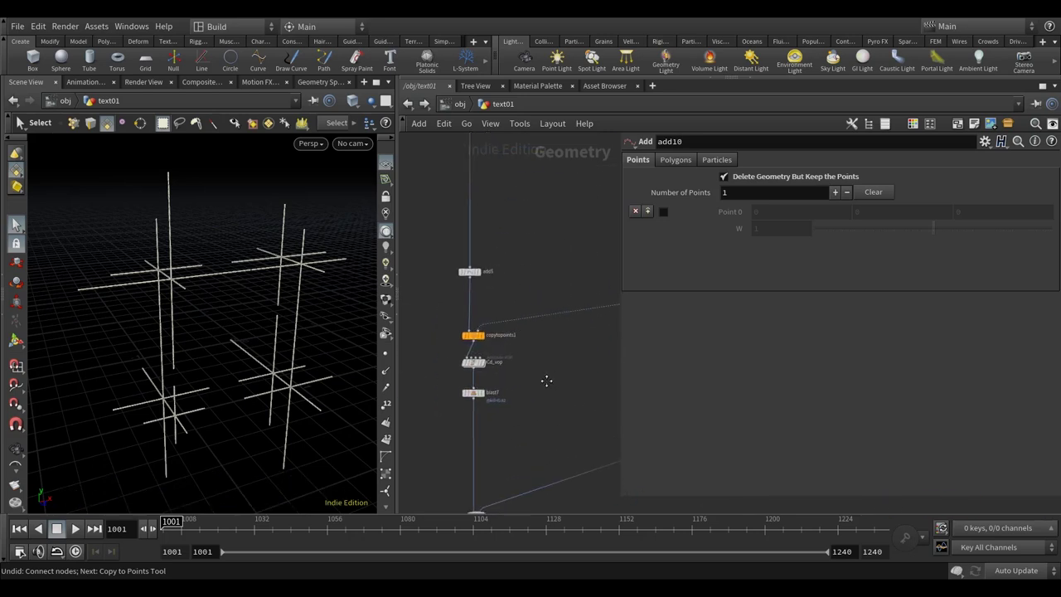
click(498, 354)
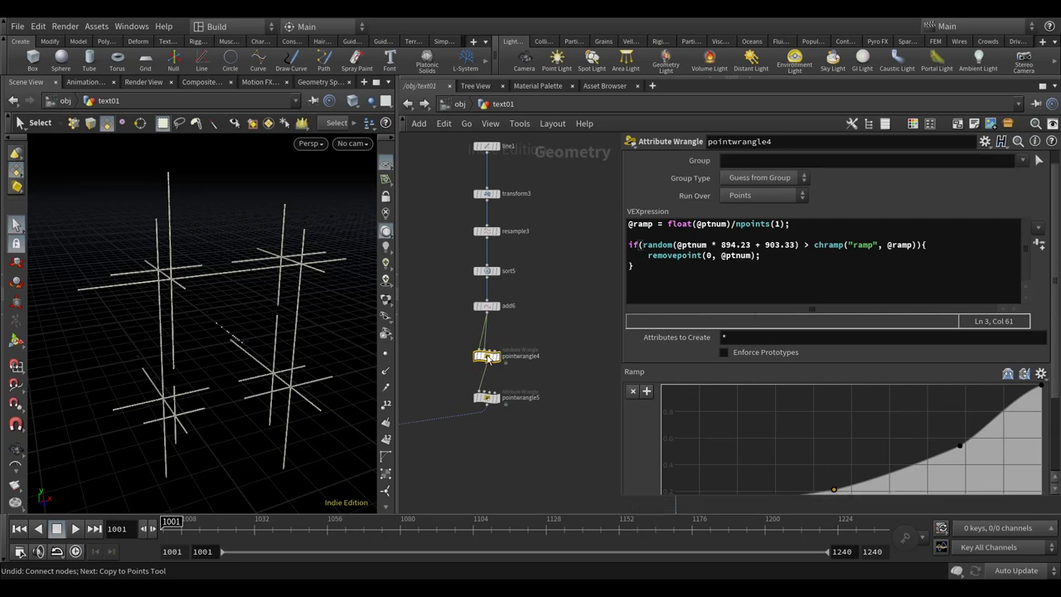
key(ctrl+x)
key(ctrl+z)
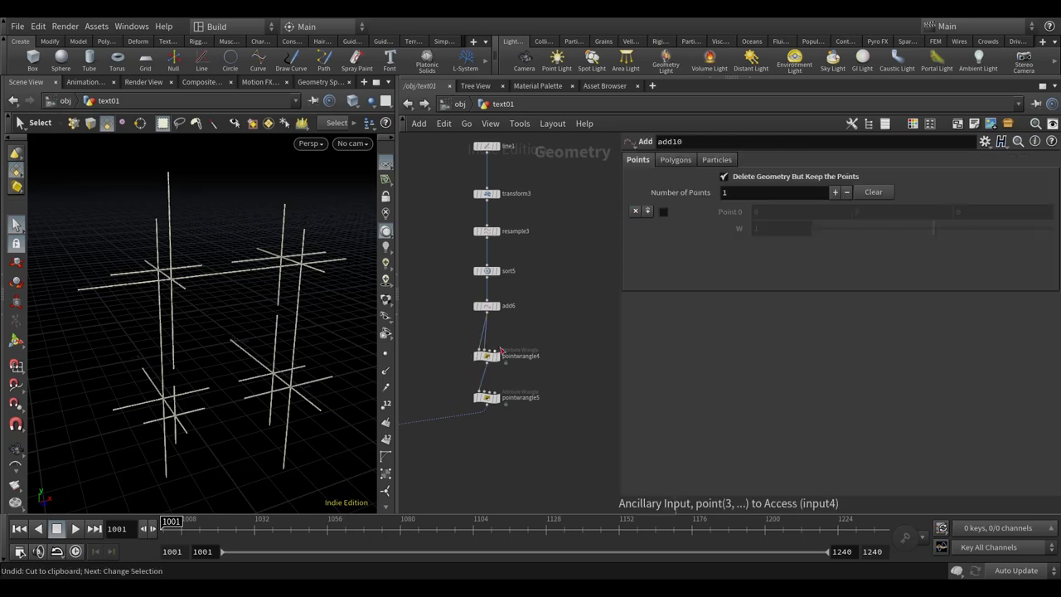
click(490, 356)
key(ctrl+c)
- Paste the copied wrangle into the for-each block, wired between foreach_begin9 and foreach_end7
scroll(533, 319, down, 5)
scroll(512, 394, up, 5)
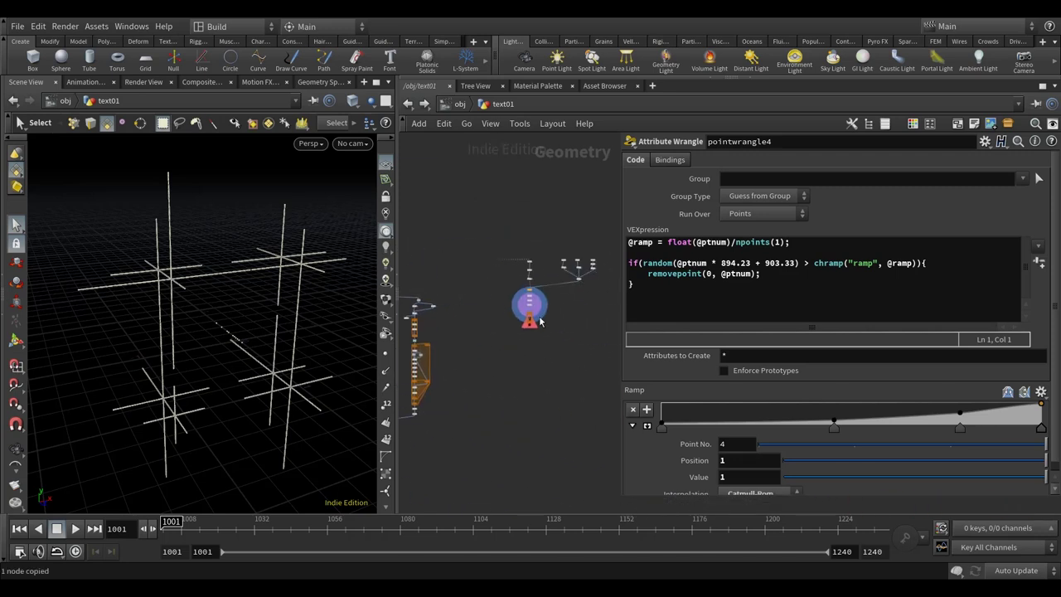
drag(512, 394, 500, 431)
key(ctrl+v)
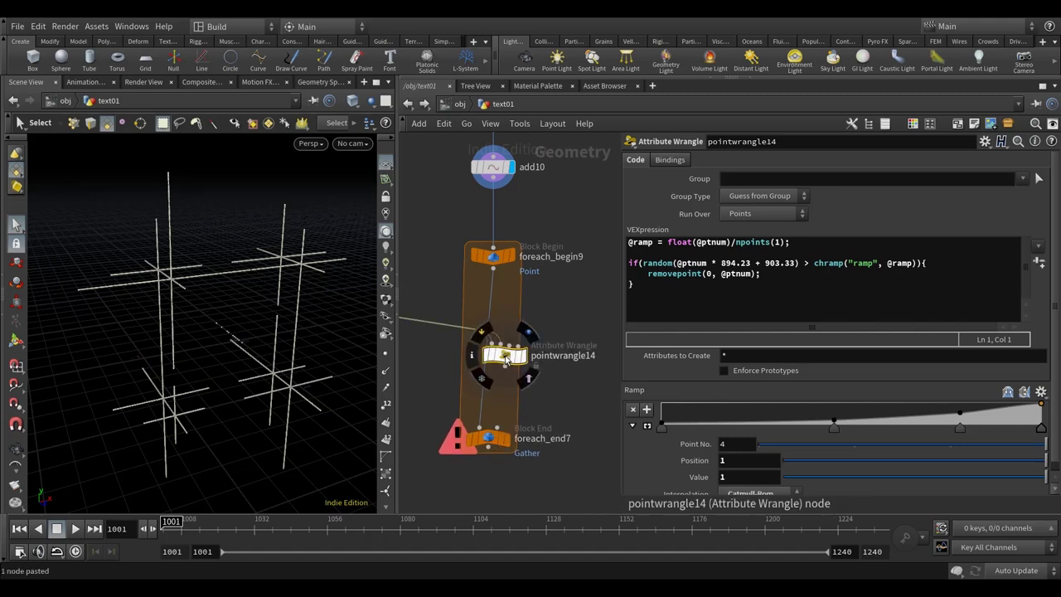
click(493, 348)
- Insert a Null node between foreach_begin9 and pointwrangle14 and display it
key(Tab)
text(null)
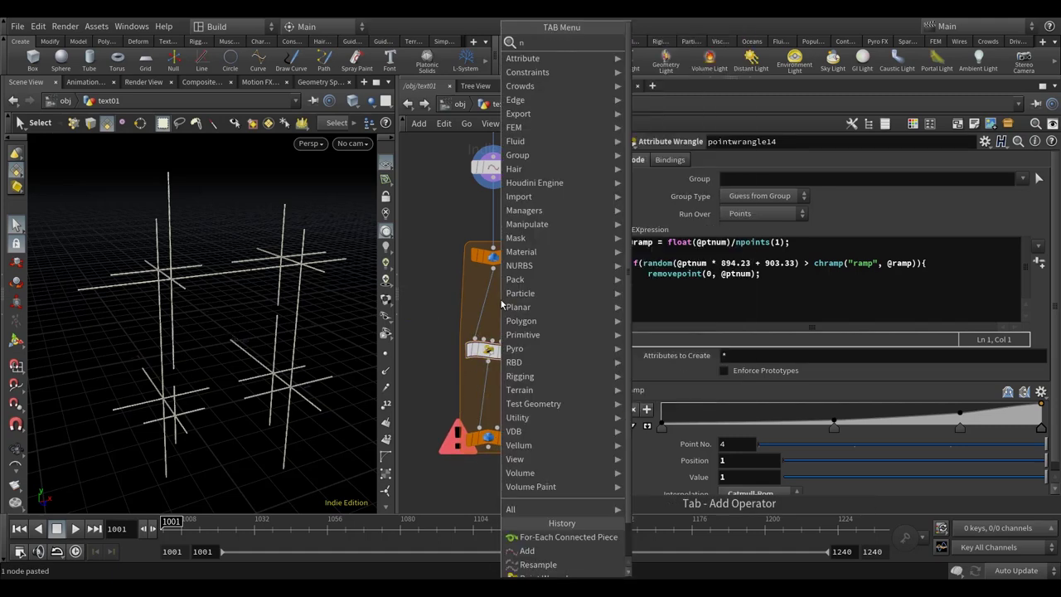
key(Return)
click(488, 307)
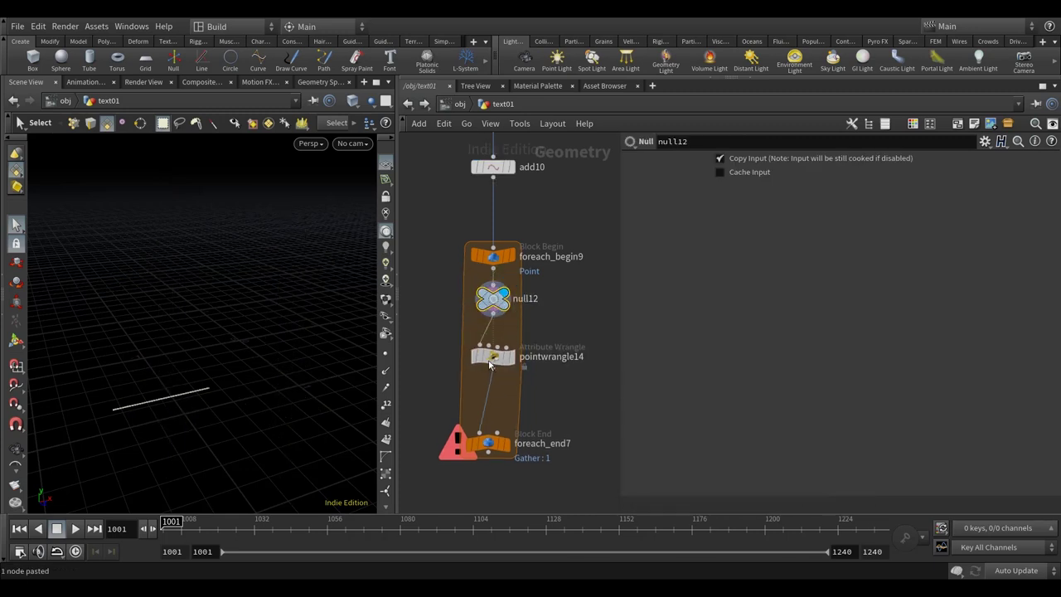
- Display foreach_end7's gathered result and then pointwrangle14's single line, and examine how the points are thinned out
scroll(514, 356, down, 1)
mouse_move(495, 419)
drag(496, 420, 500, 421)
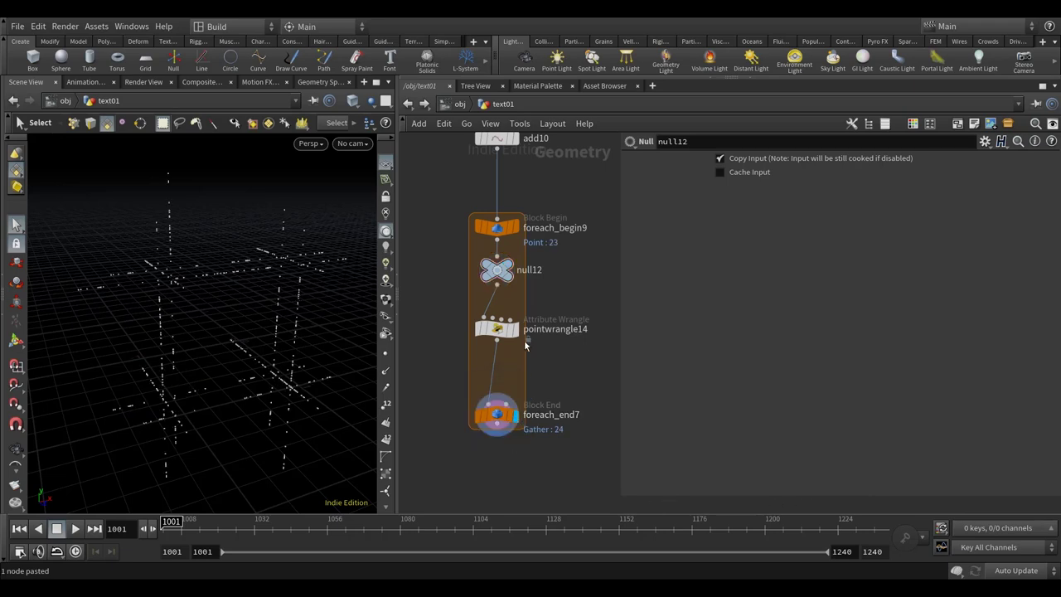
click(497, 328)
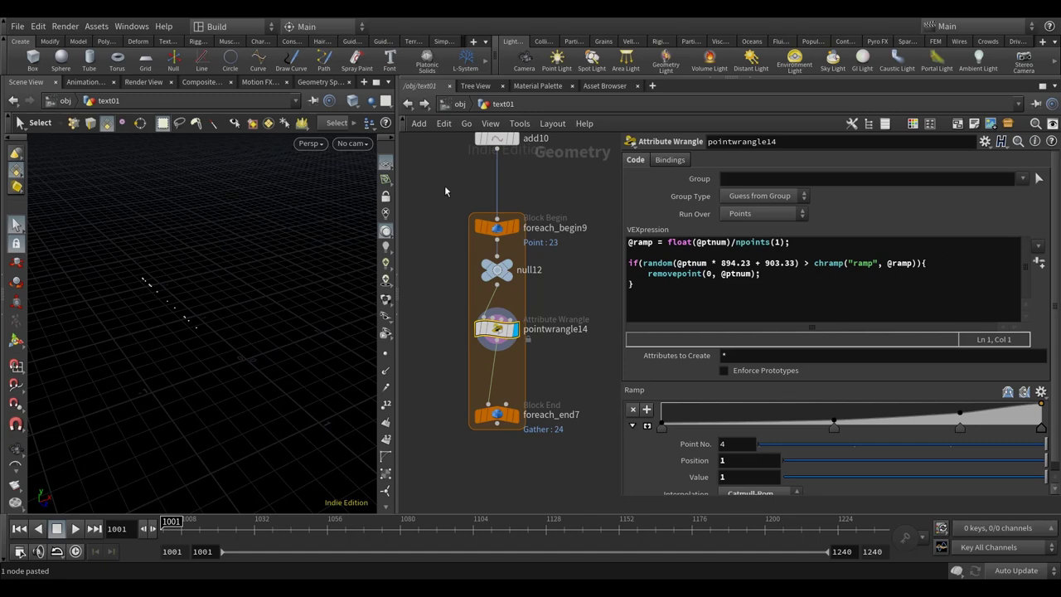
key(space)
drag(265, 337, 269, 331)
key(space)
drag(232, 365, 225, 345)
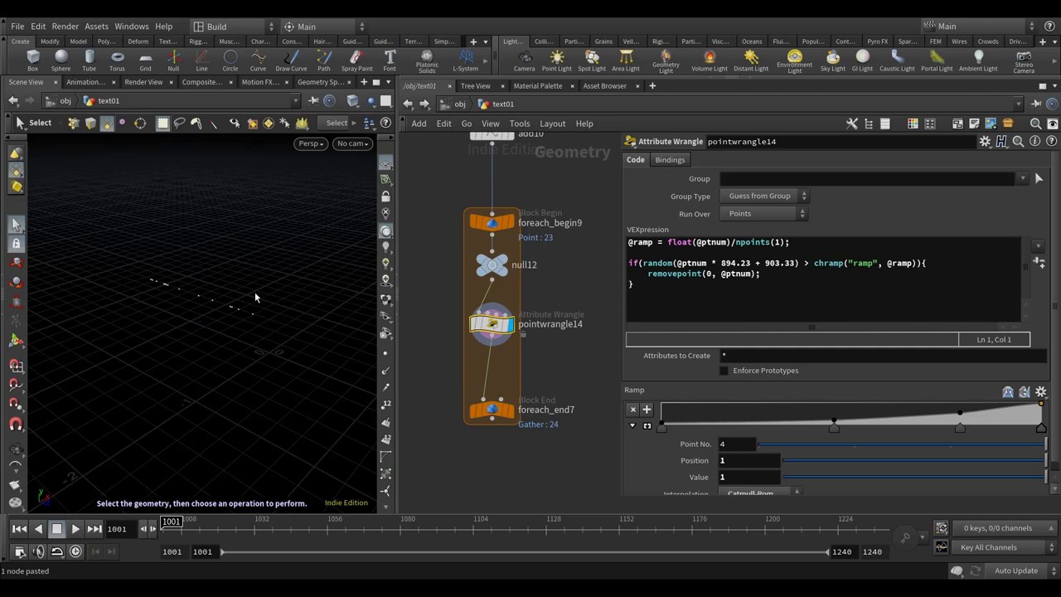
- Switch the update mode to Manual and change the wrangle's first line to use npoints(0)
click(1013, 570)
click(1016, 561)
click(787, 242)
key(BackSpace)
text(0)
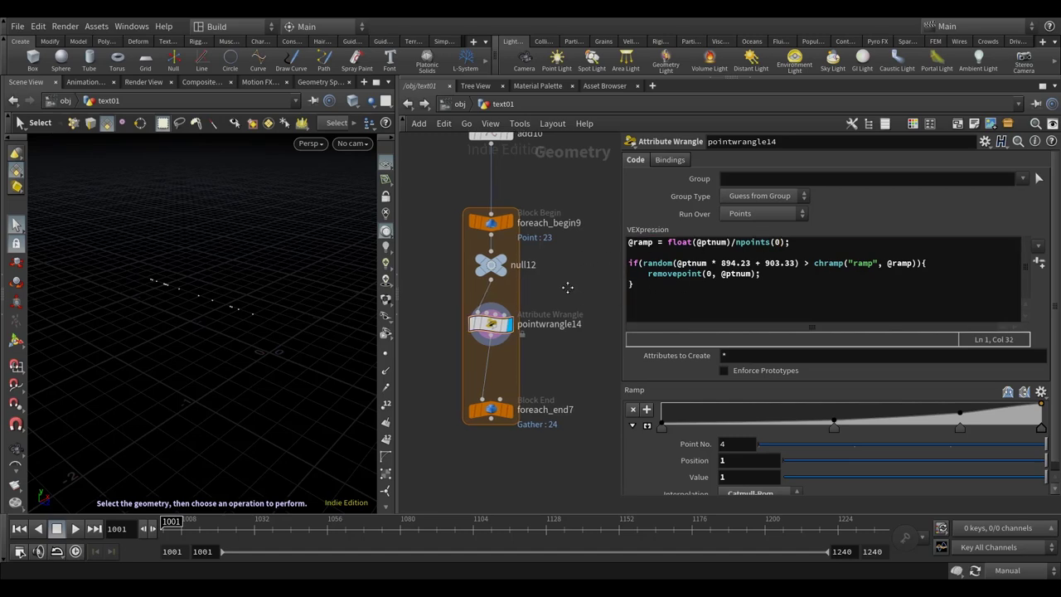
drag(344, 313, 199, 360)
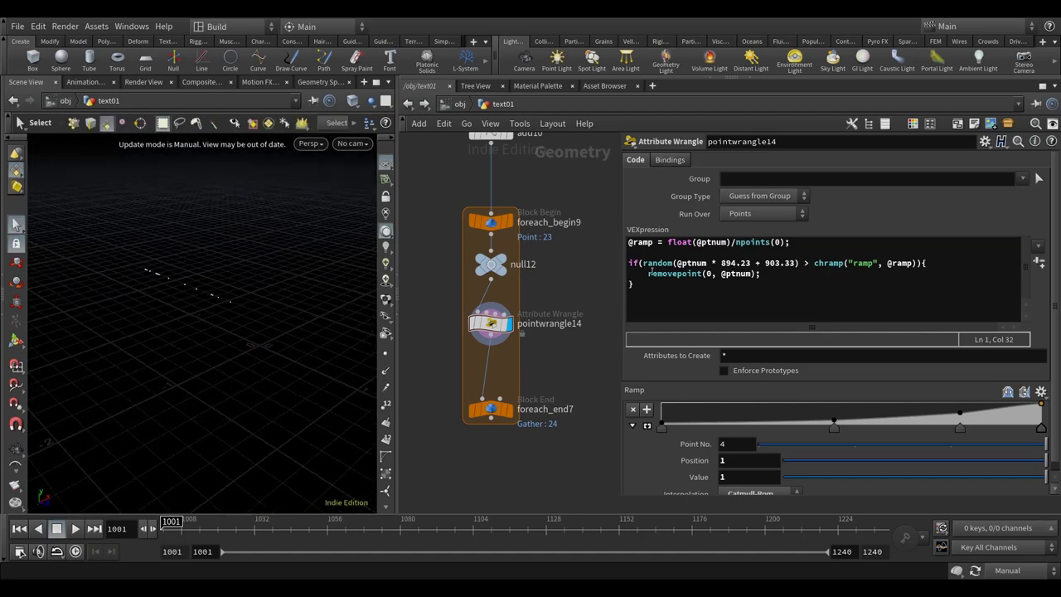
click(799, 243)
key(Return)
text(@)
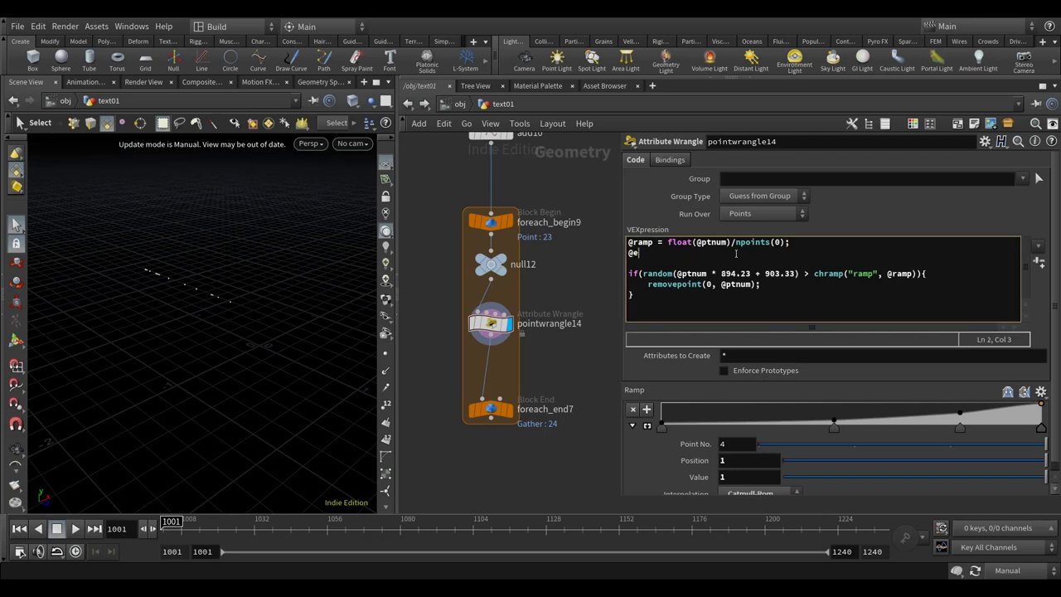
text(r)
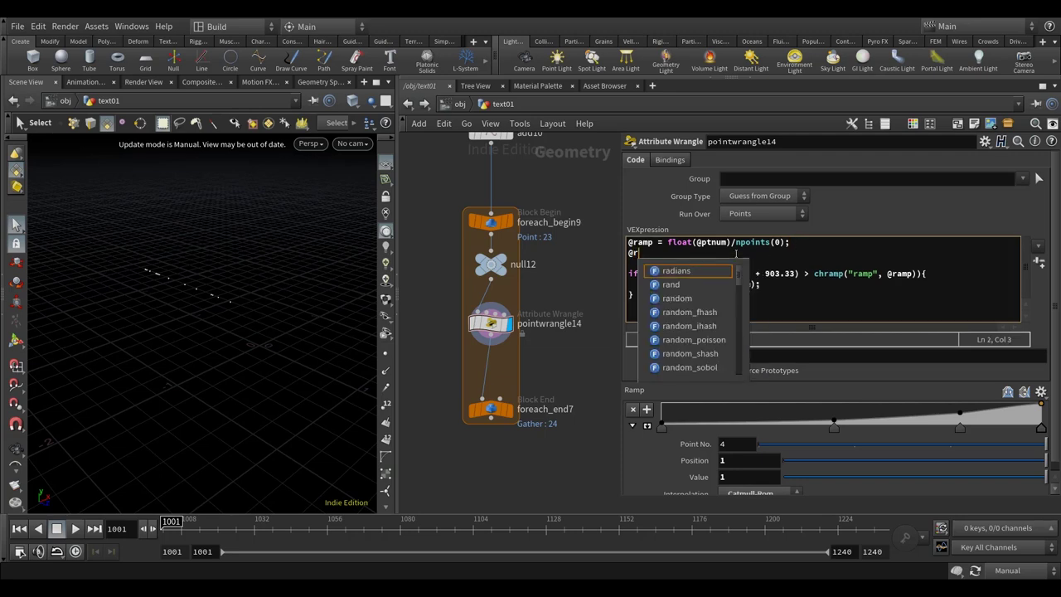
text(amp )
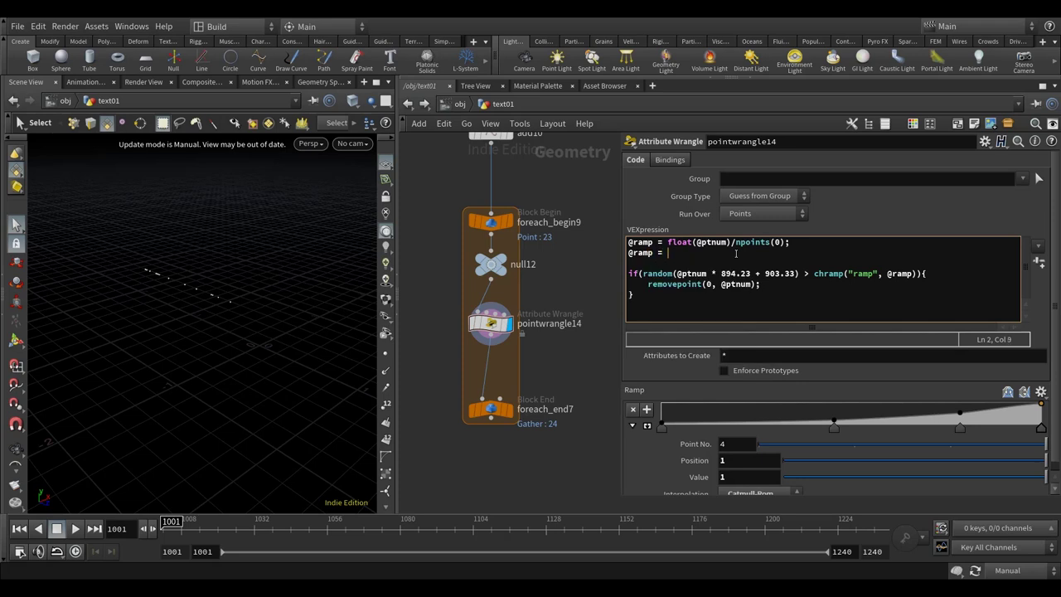
text(= @ramp)
key(Left)
key(Left)
key(Left)
key(Left)
text(()
text(/0)
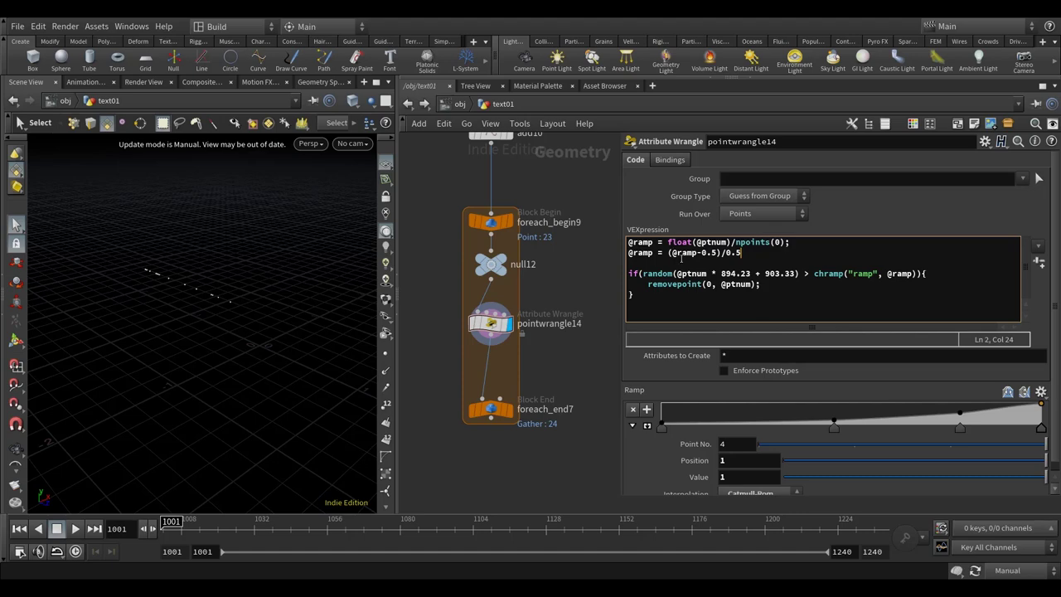
drag(669, 252, 722, 252)
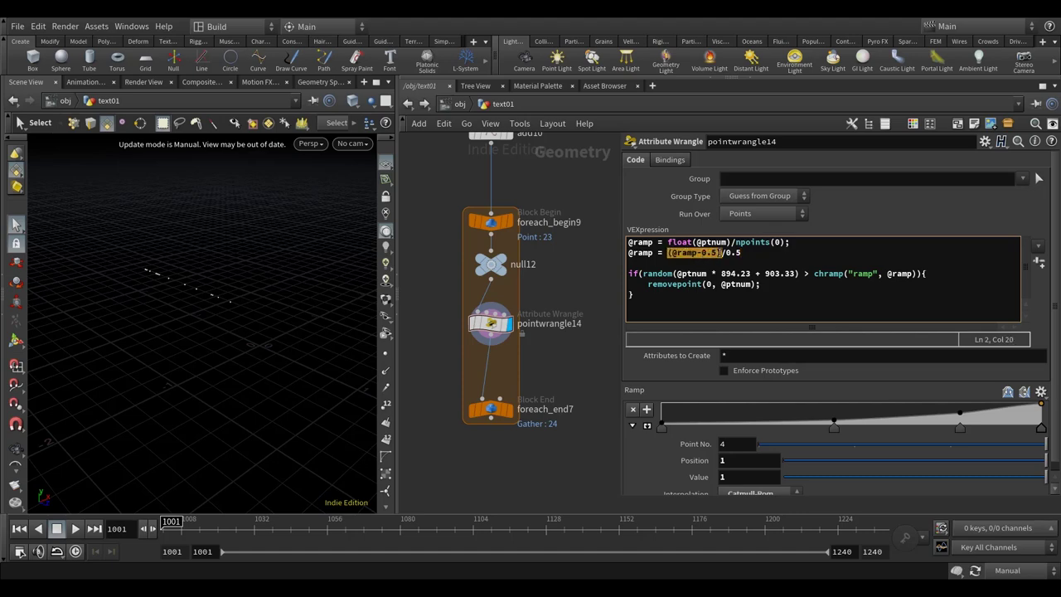
click(685, 261)
text(abs)
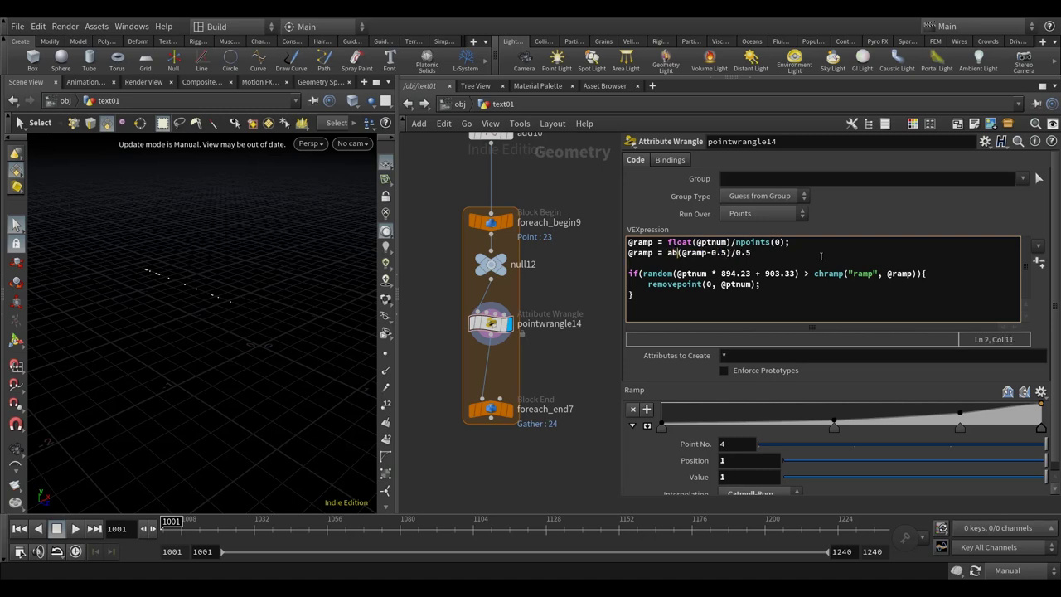
text(()
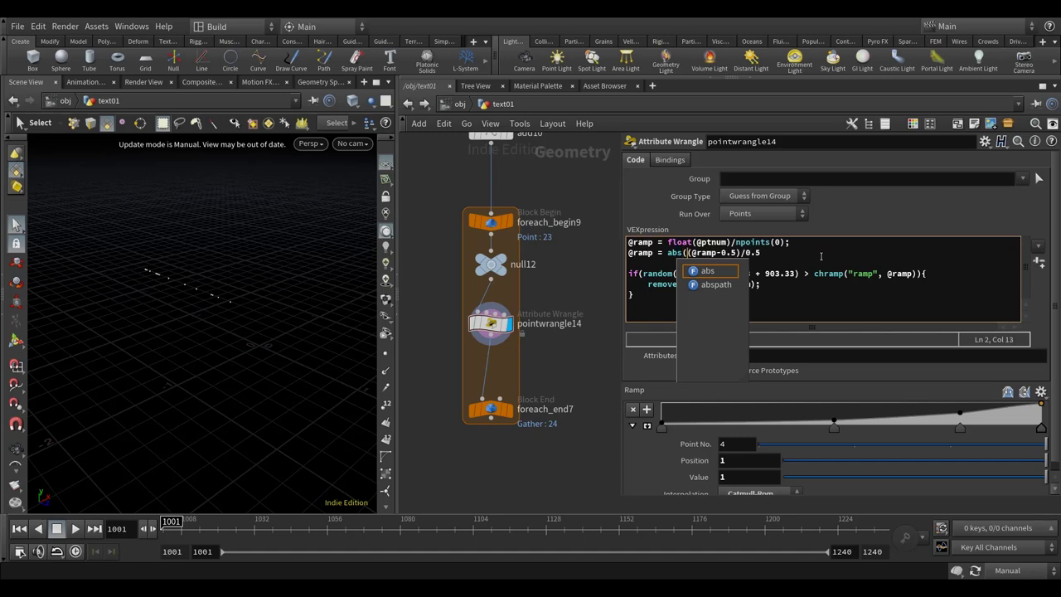
click(785, 255)
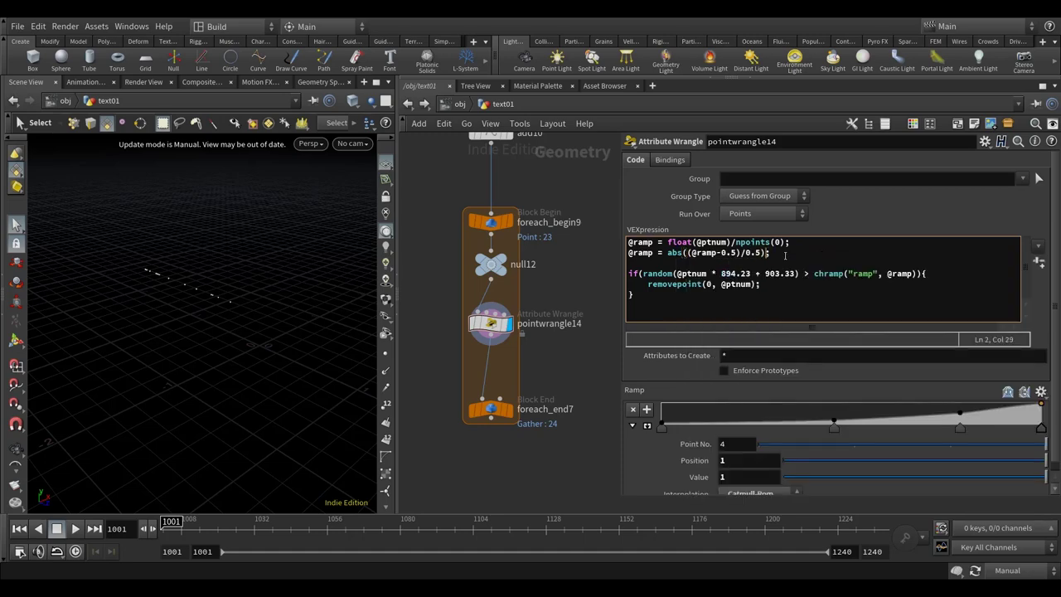
key(Left)
key(Left)
key(Left)
key(Left)
key(Left)
key(Left)
key(Left)
key(Left)
text(1-)
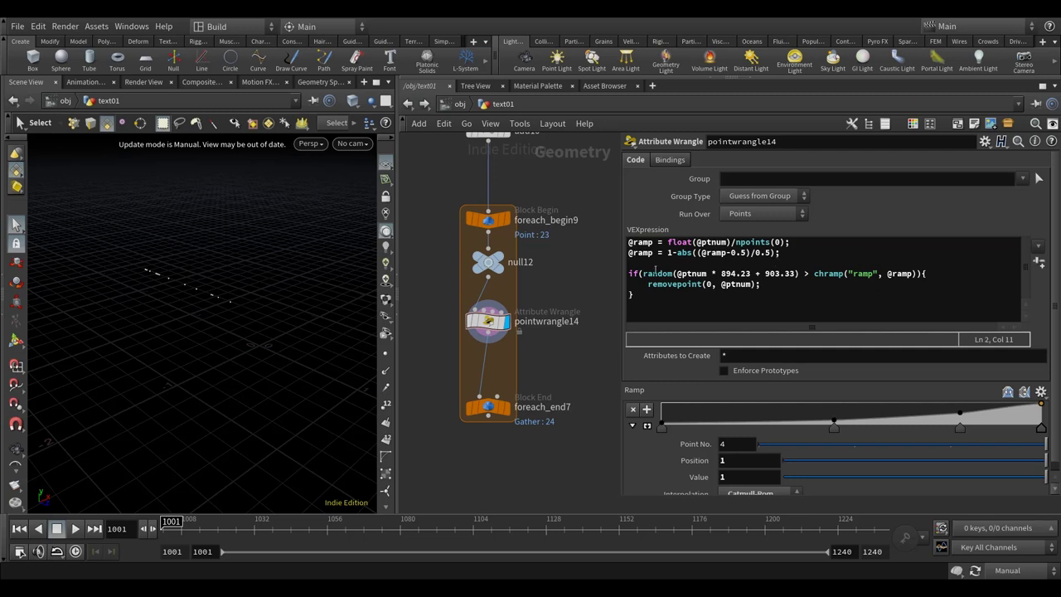
- Comment out the removepoint line with // and return the update mode to Auto Update
click(629, 274)
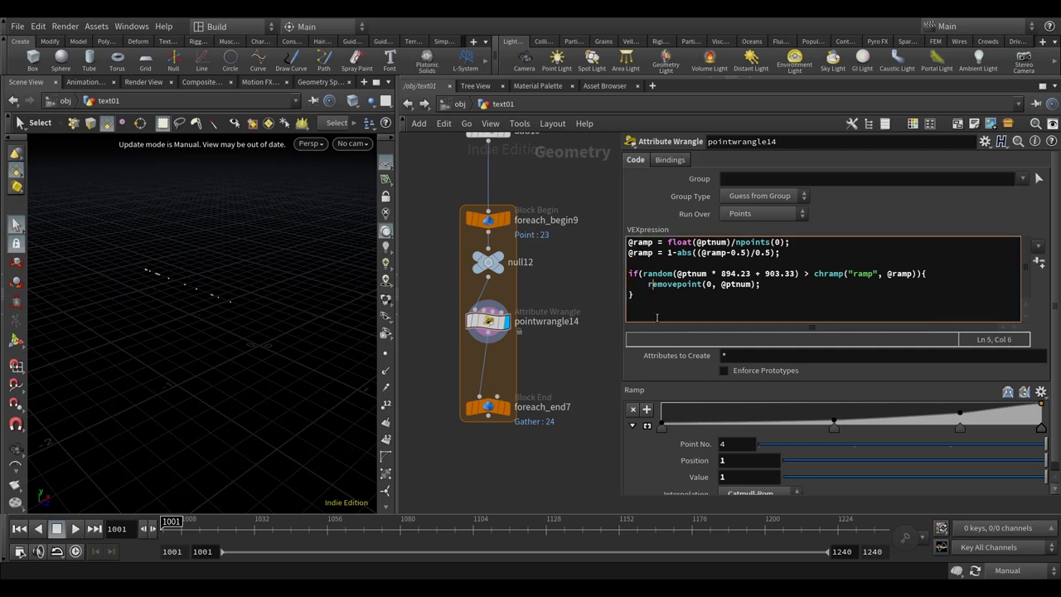
text(//)
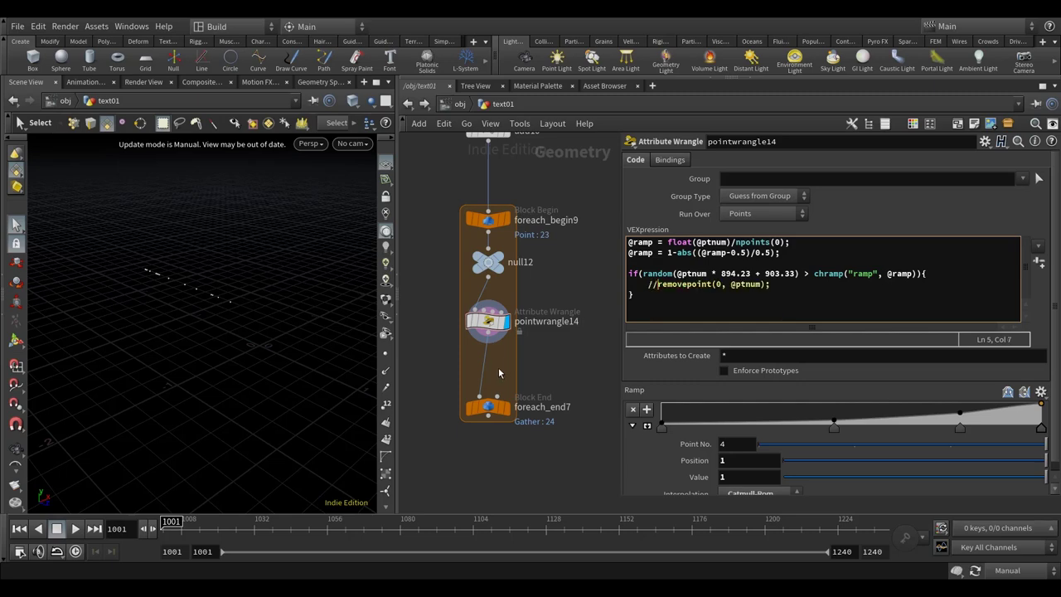
click(1007, 571)
click(1011, 529)
- Add a Color node fed by pointwrangle14, display it and place it beside the main chain
key(Escape)
key(Tab)
text(color)
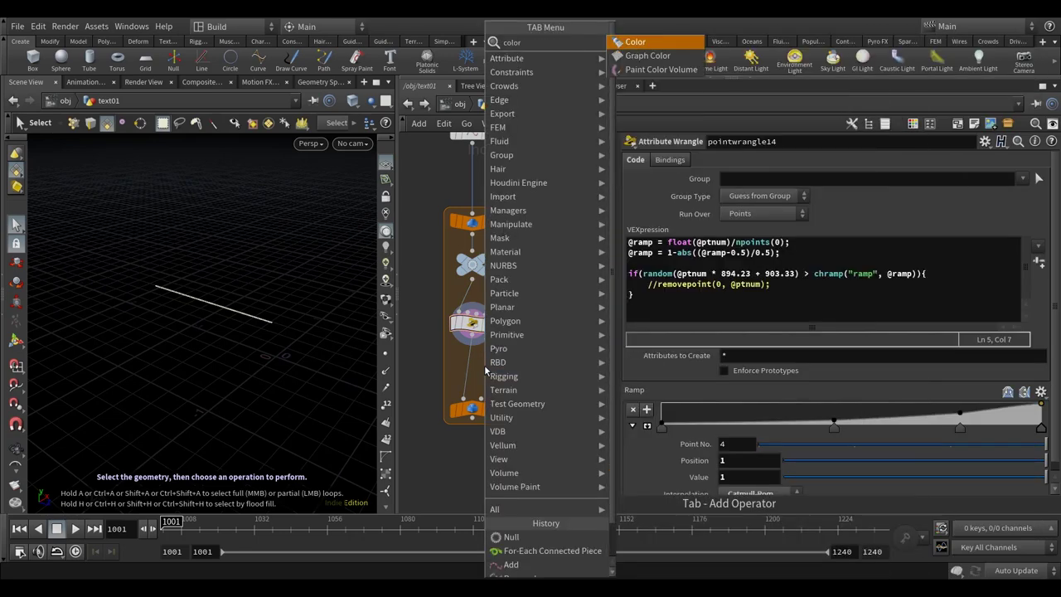
click(680, 41)
click(486, 362)
drag(486, 363, 557, 367)
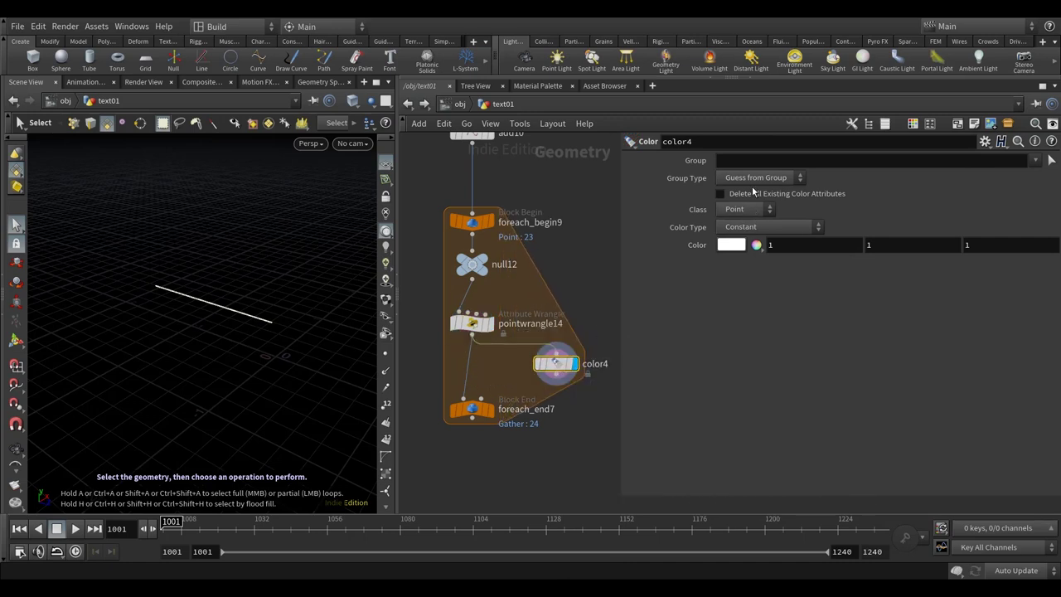
- Set color4's color type to Ramp from Attribute, driven by the attribute ramp
click(757, 229)
click(755, 282)
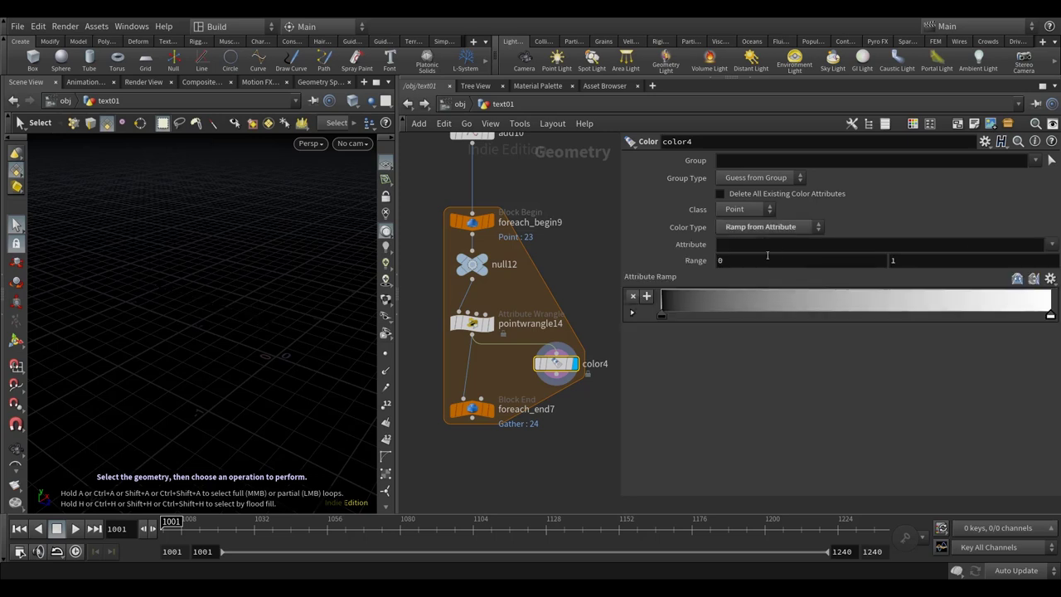
click(752, 243)
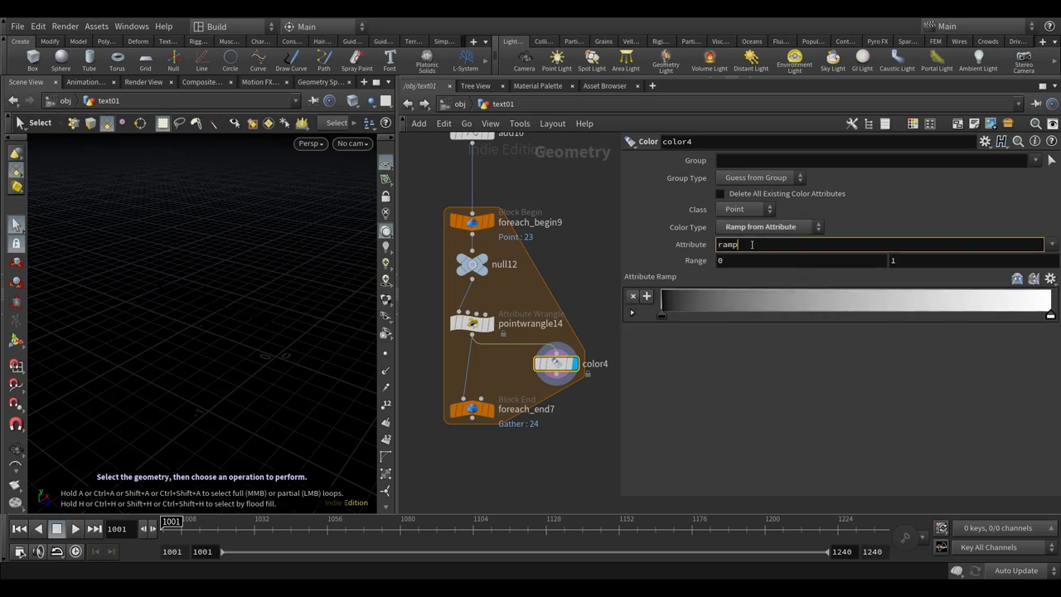
text(ramp)
key(Return)
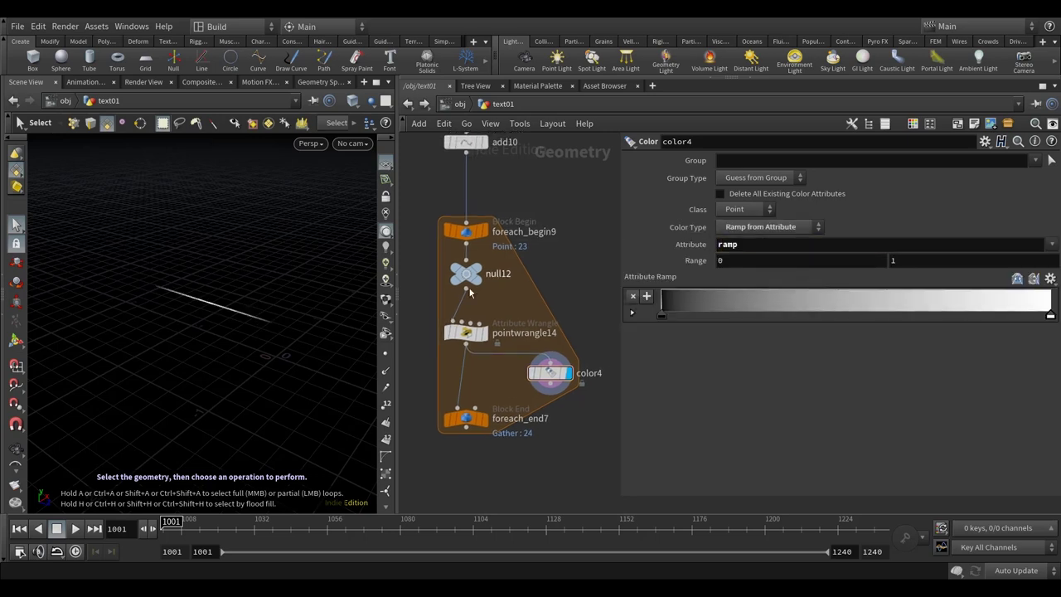
- Recolour color4's attribute ramp with white for the first point and red (1, 0, 0) for the last point
click(664, 319)
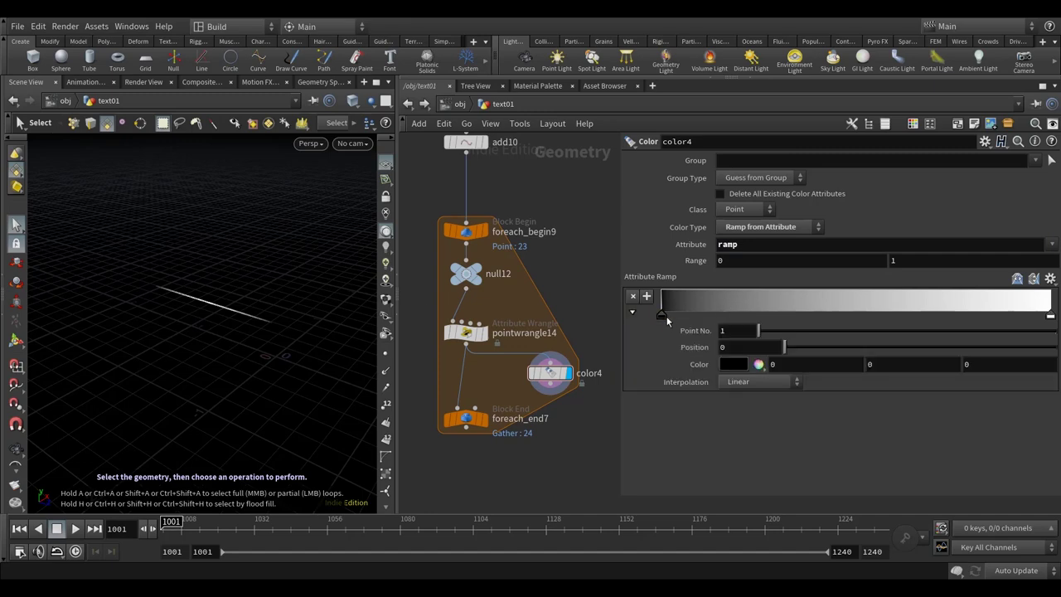
click(734, 367)
click(820, 297)
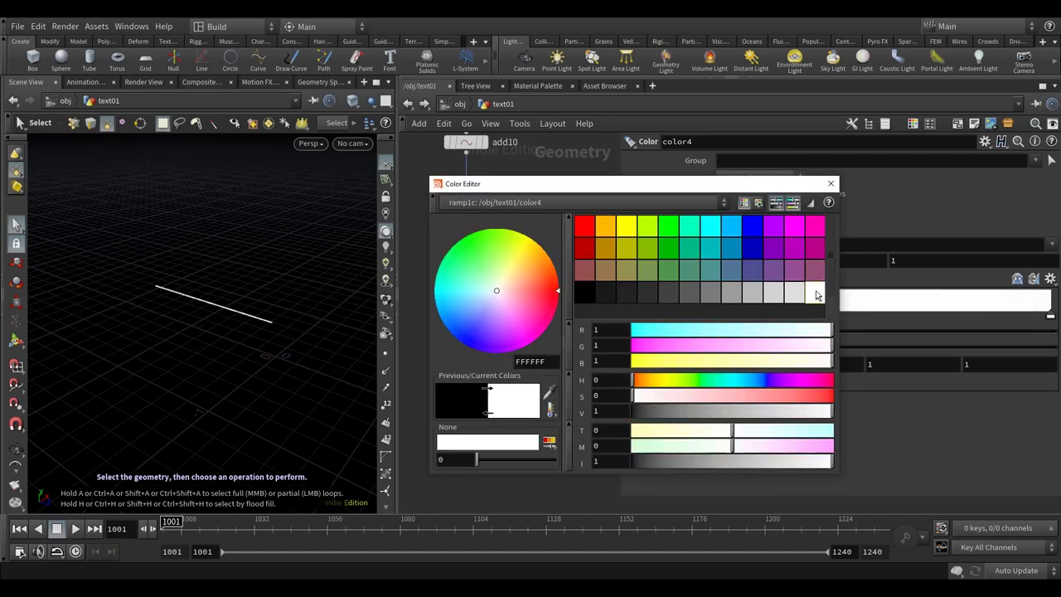
click(831, 183)
click(1045, 311)
click(734, 364)
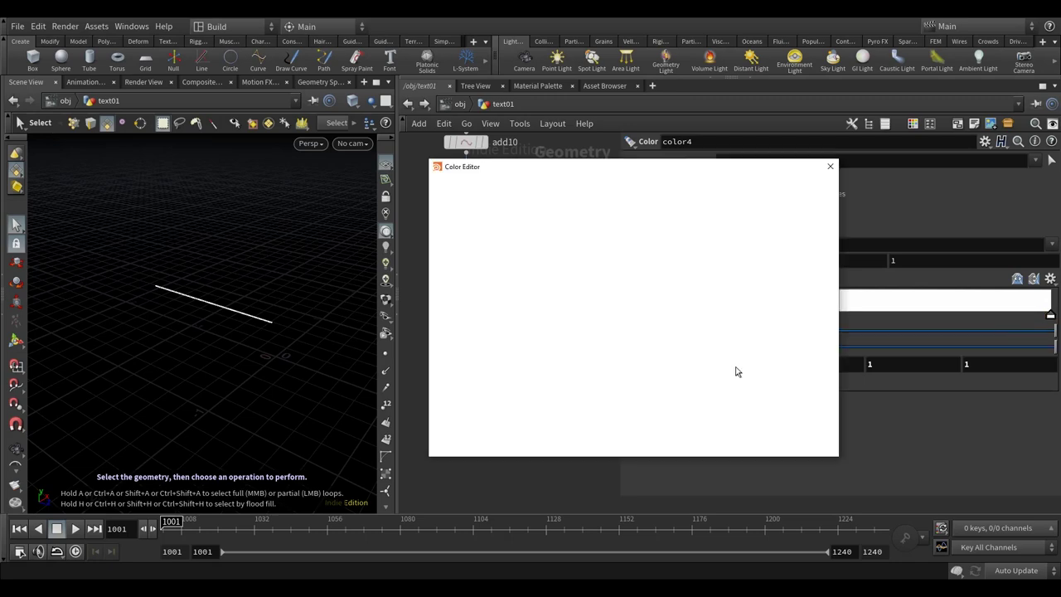
click(583, 209)
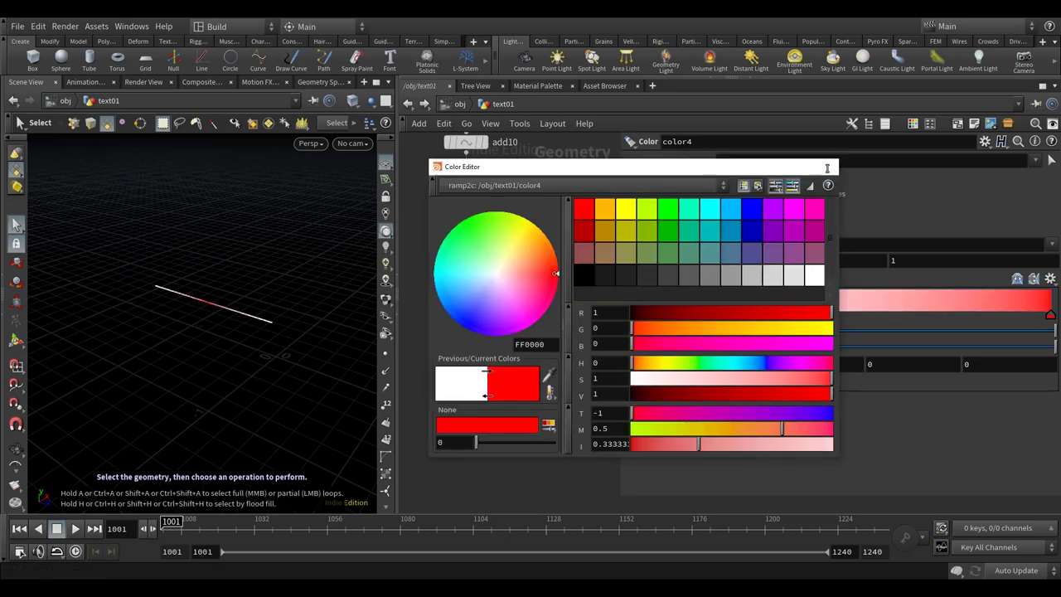
click(830, 166)
key(Escape)
drag(208, 335, 220, 286)
key(s)
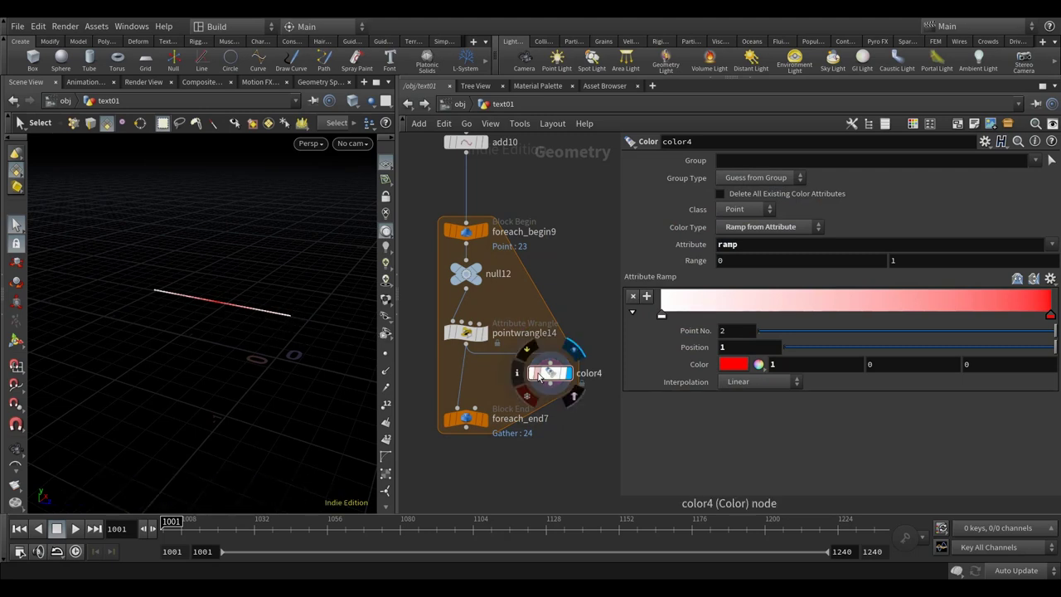
- Display pointwrangle14 and expand its ramp parameter into the full curve graph in a wider parameter area
click(466, 332)
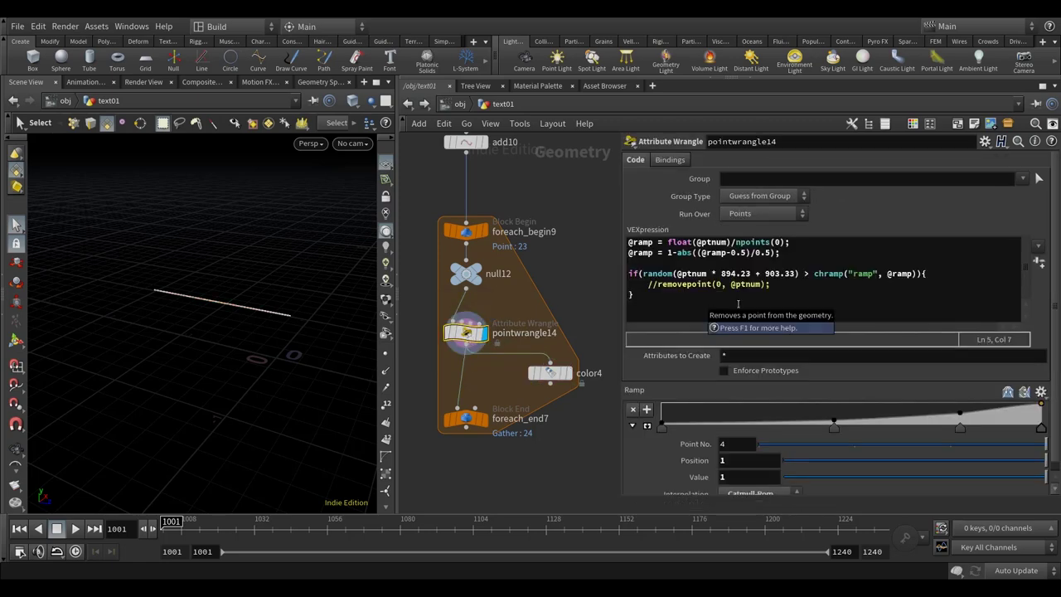
click(647, 425)
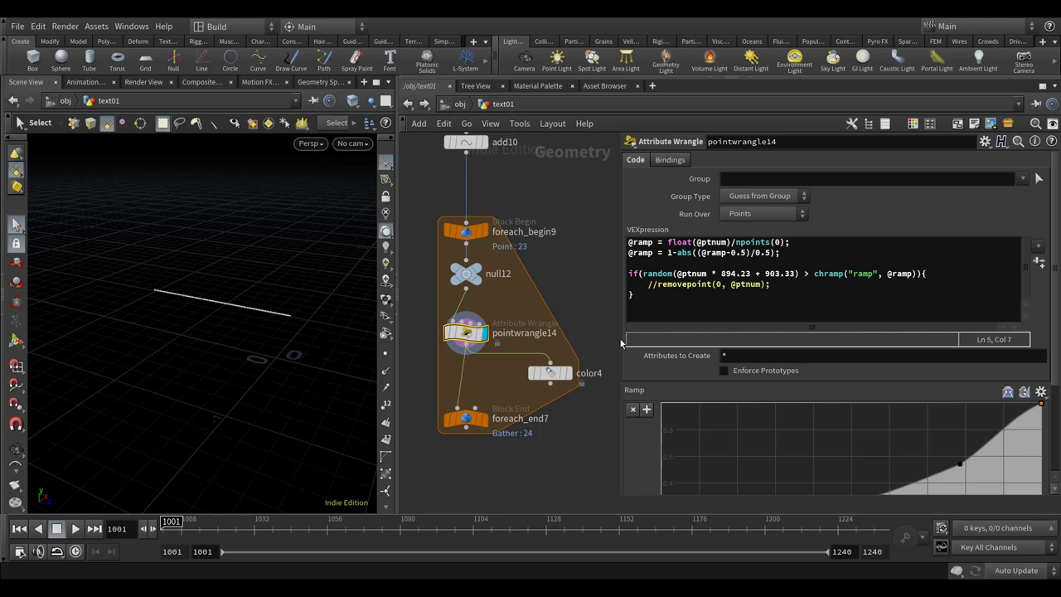
drag(618, 338, 662, 338)
scroll(865, 358, down, 3)
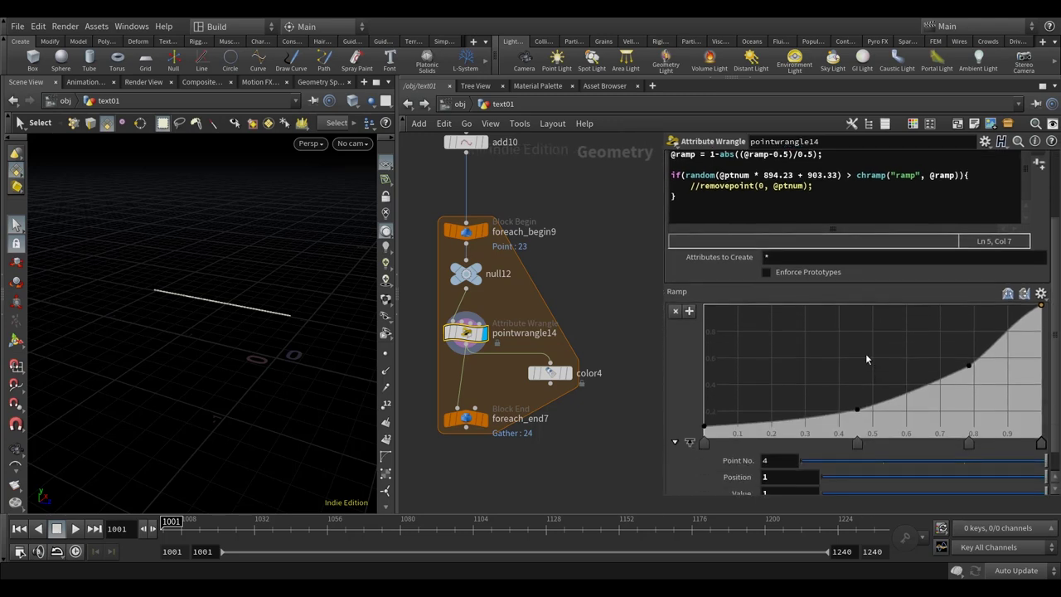
- Reactivate the removepoint line in pointwrangle14 by removing the // in front of it
key(BackSpace)
key(BackSpace)
middle_drag(574, 275, 577, 250)
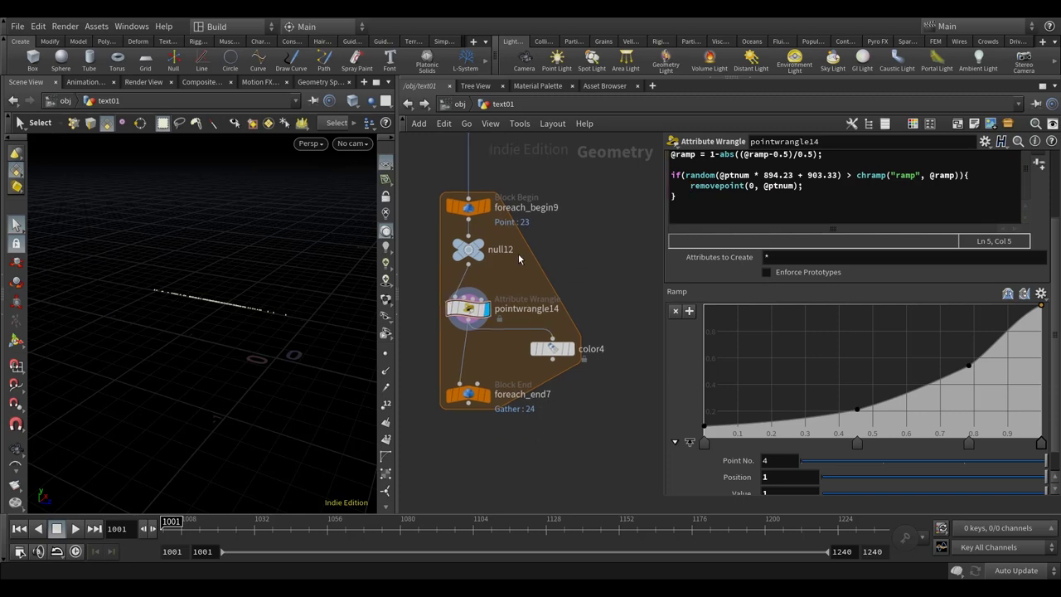
mouse_move(264, 346)
alt+mouse_down()
mouse_move(267, 370)
mouse_move(266, 360)
alt+mouse_up()
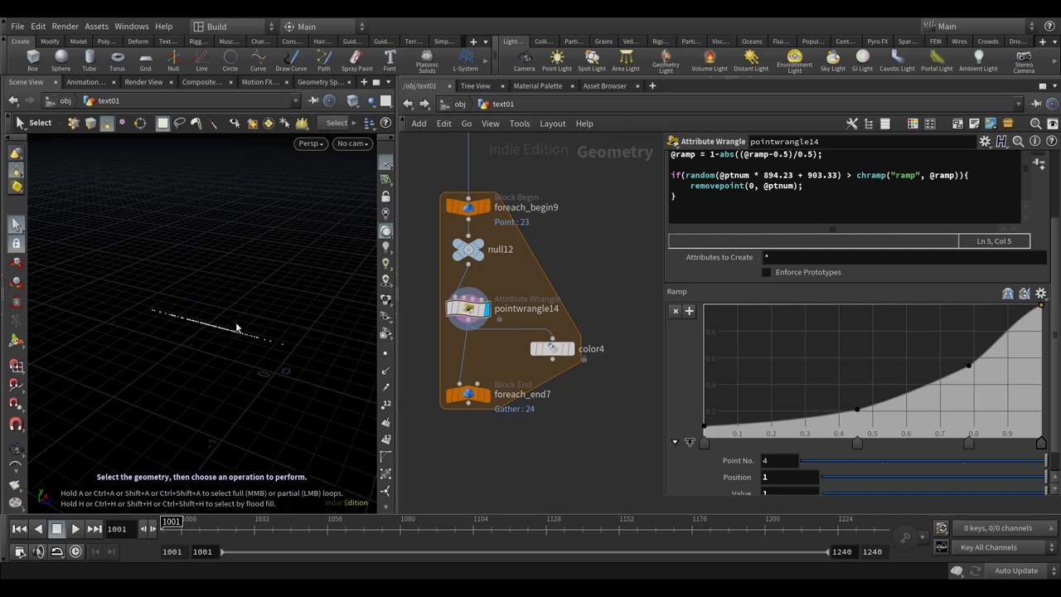
middle_drag(521, 277, 528, 270)
scroll(633, 247, up, 3)
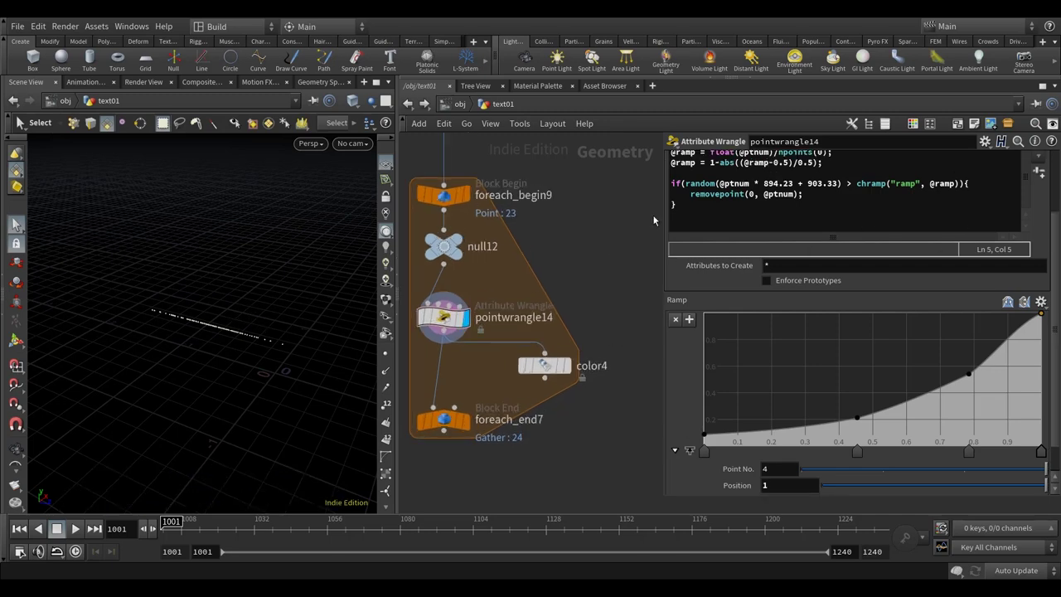
scroll(571, 265, down, 5)
scroll(705, 265, up, 2)
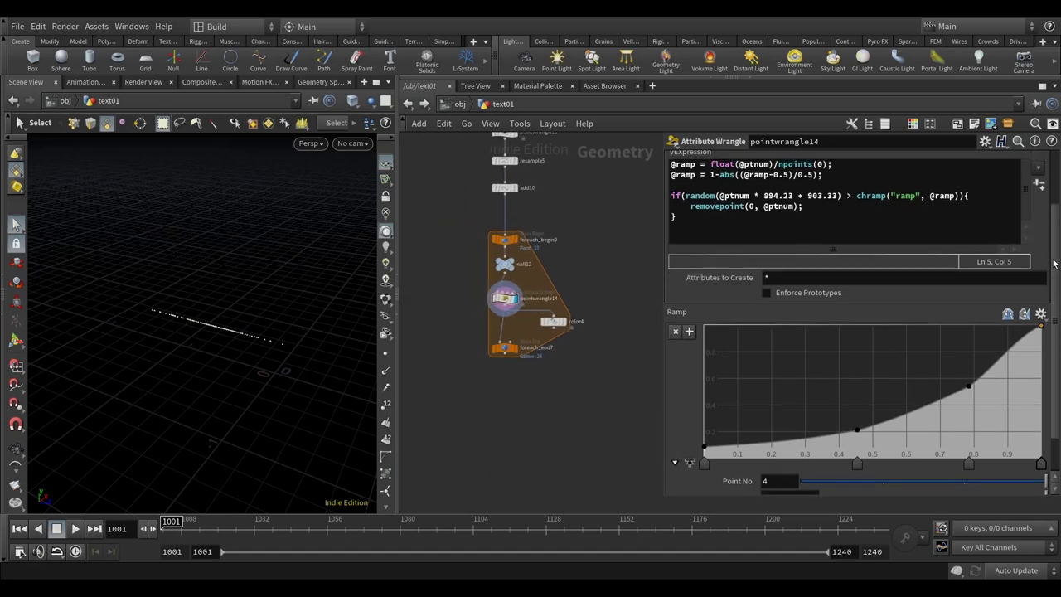
click(704, 248)
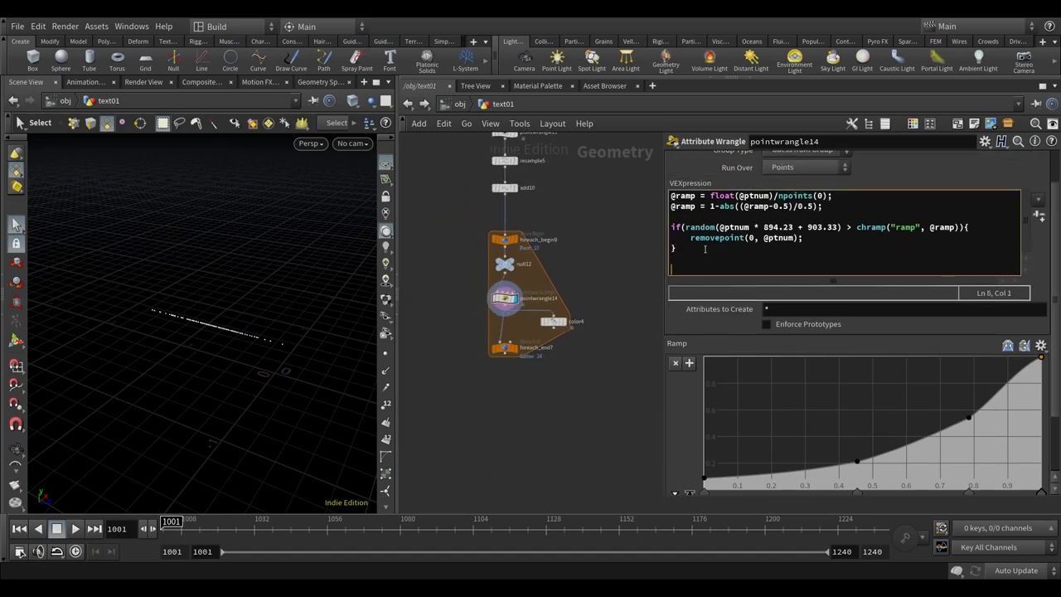
text(@Cd)
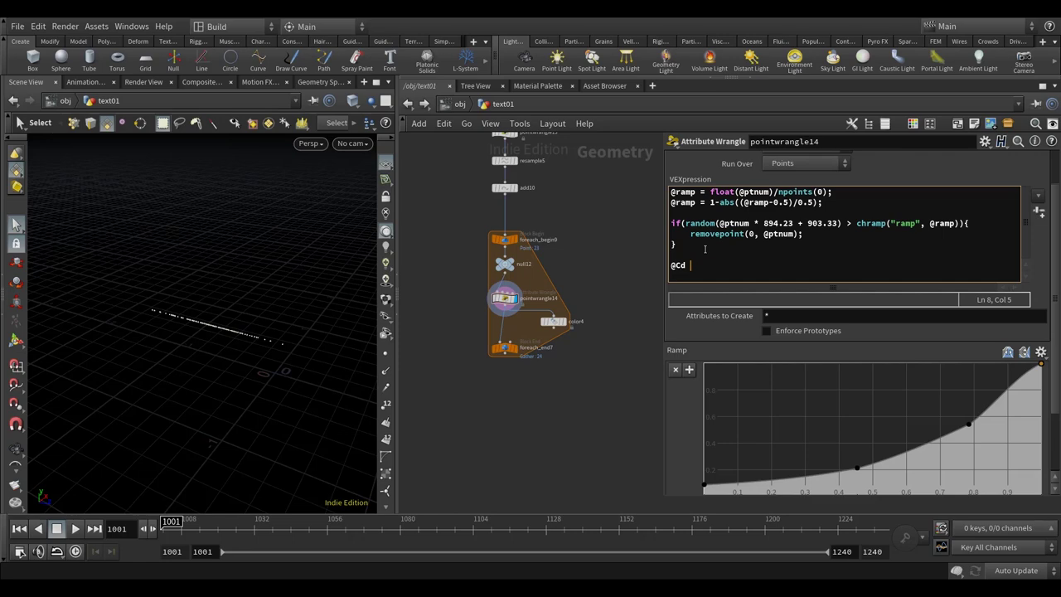
text( = -set)
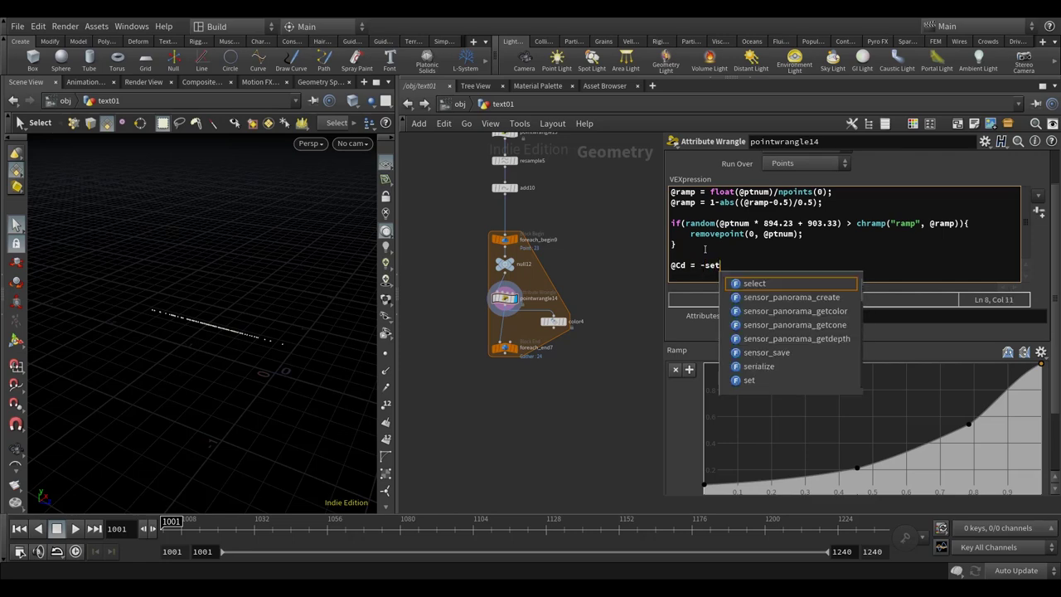
key(BackSpace)
key(BackSpace)
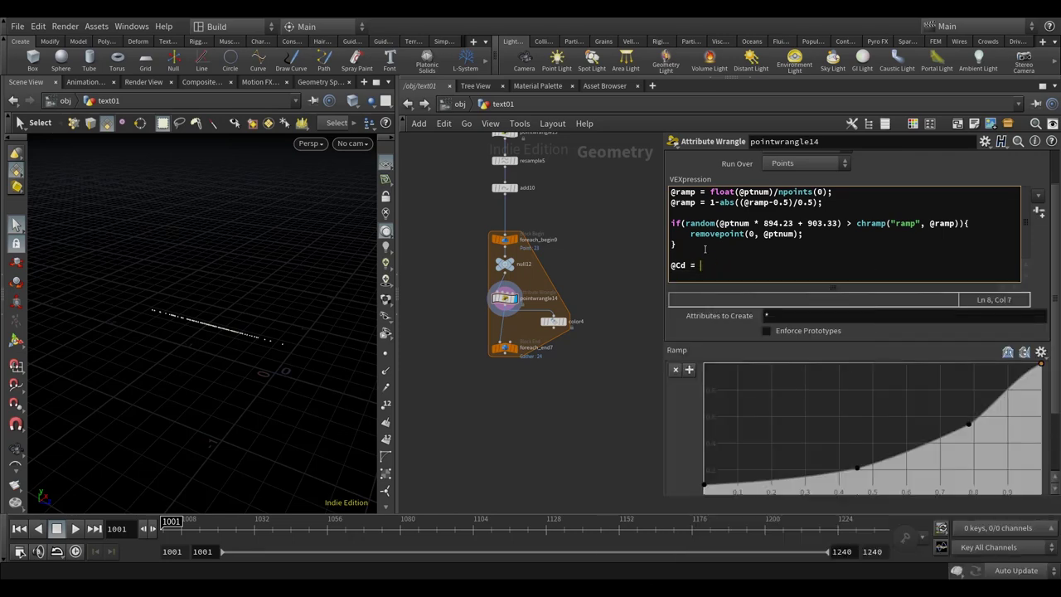
text(set)
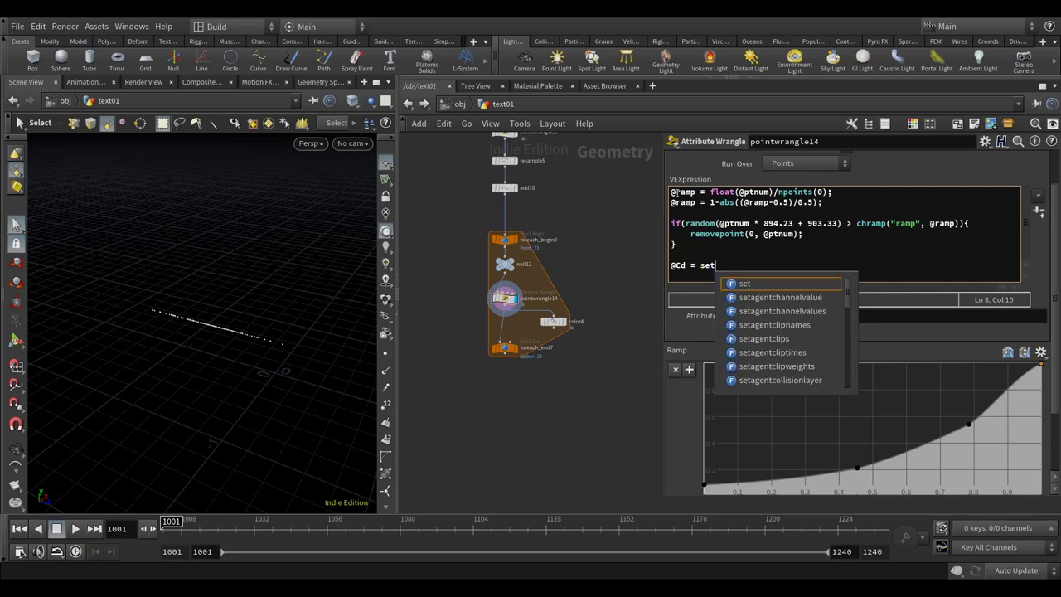
click(868, 231)
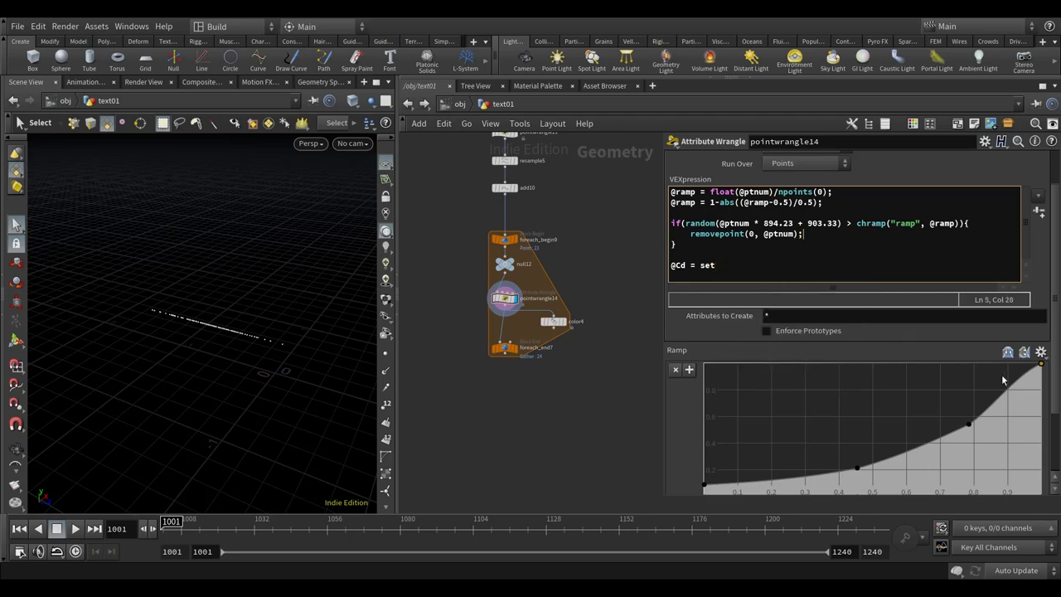
scroll(1051, 398, down, 2)
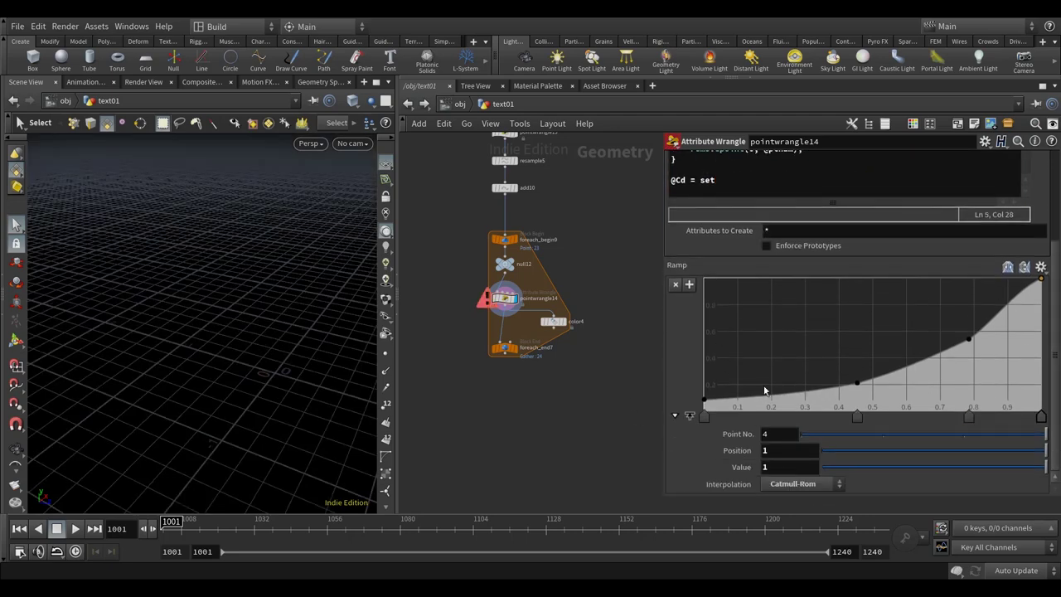
scroll(1042, 328, up, 2)
click(720, 248)
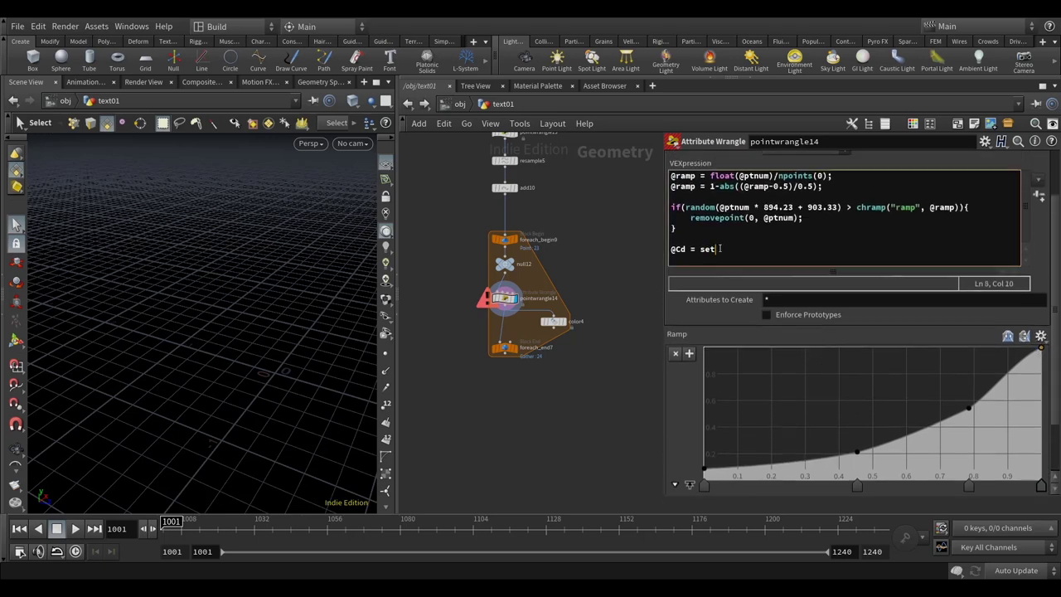
text((chramp)
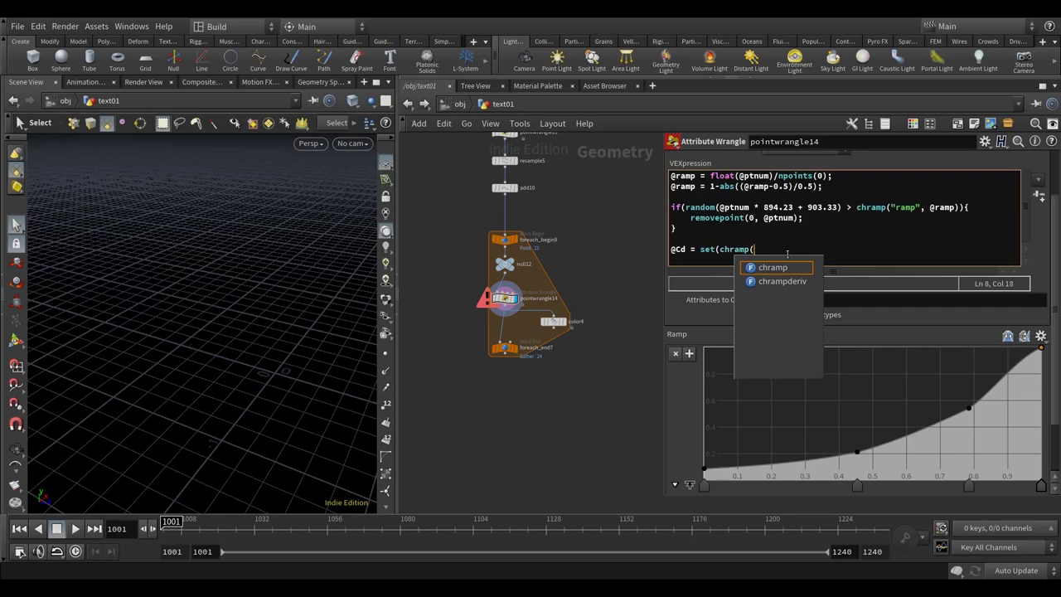
text(()
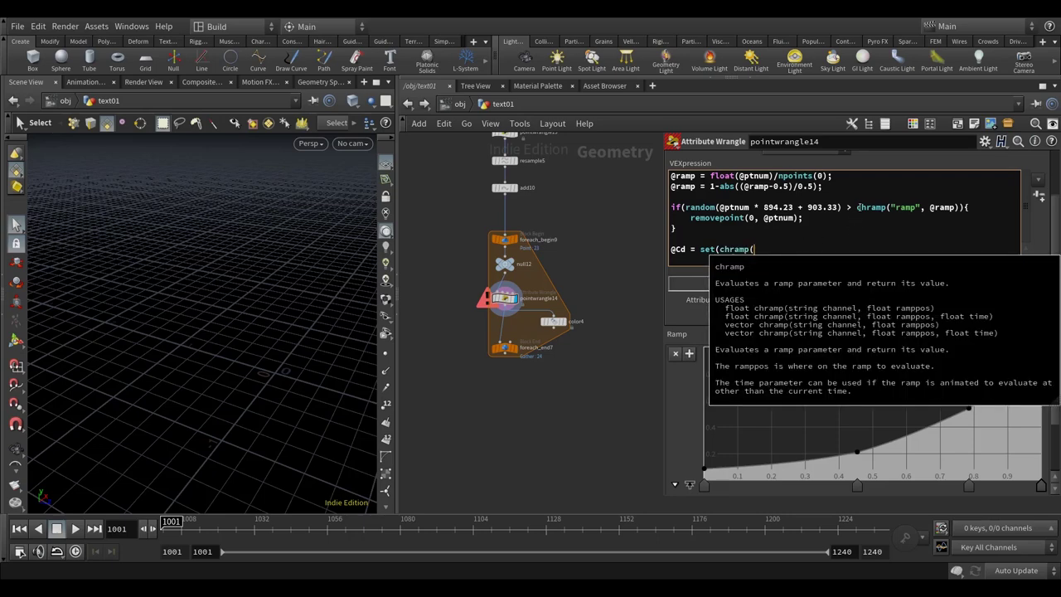
drag(856, 207, 959, 211)
key(ctrl+c)
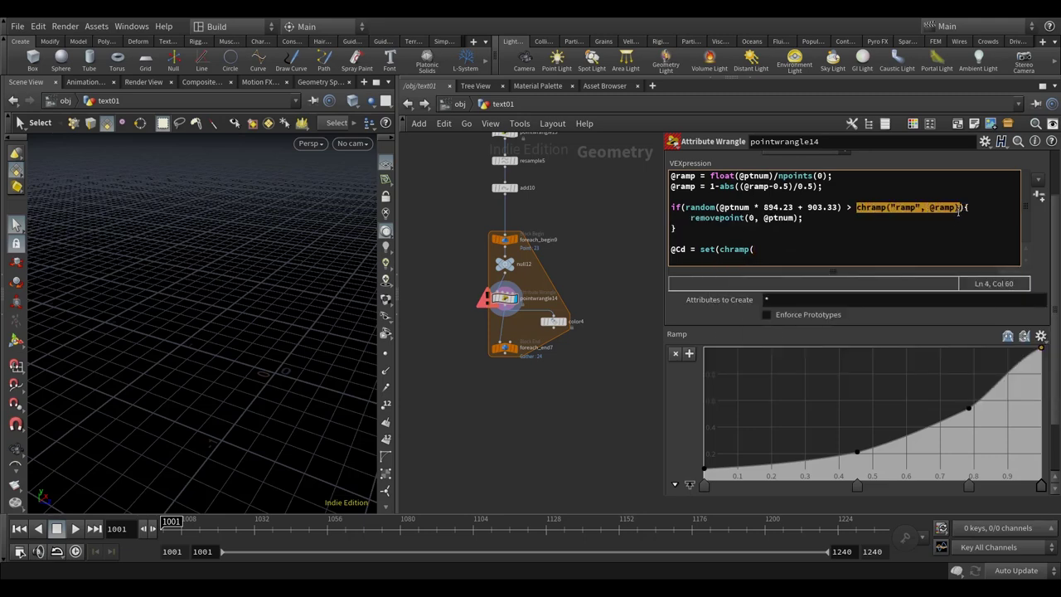
drag(719, 248, 753, 249)
key(ctrl+v)
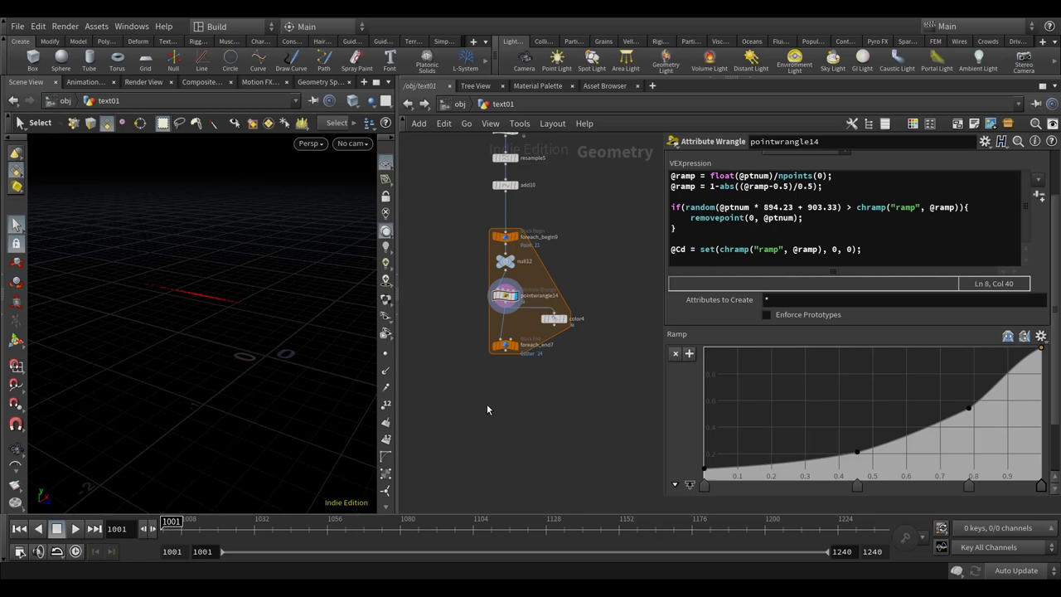
- Display foreach_end7 and examine the thinned, coloured points of all the lines from several angles
middle_drag(487, 403, 487, 411)
click(514, 360)
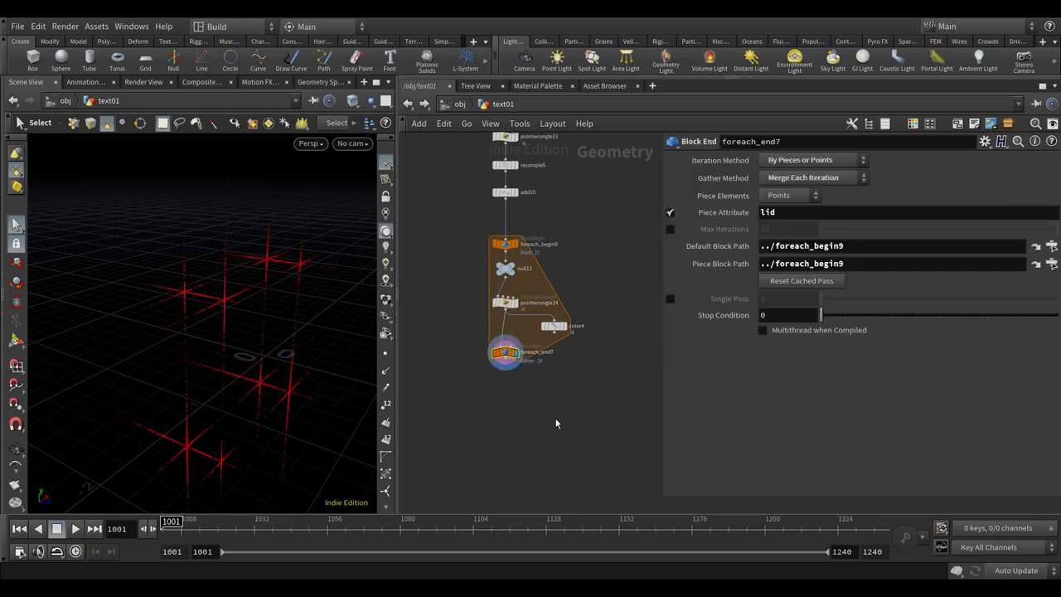
key(Escape)
drag(263, 419, 265, 316)
key(s)
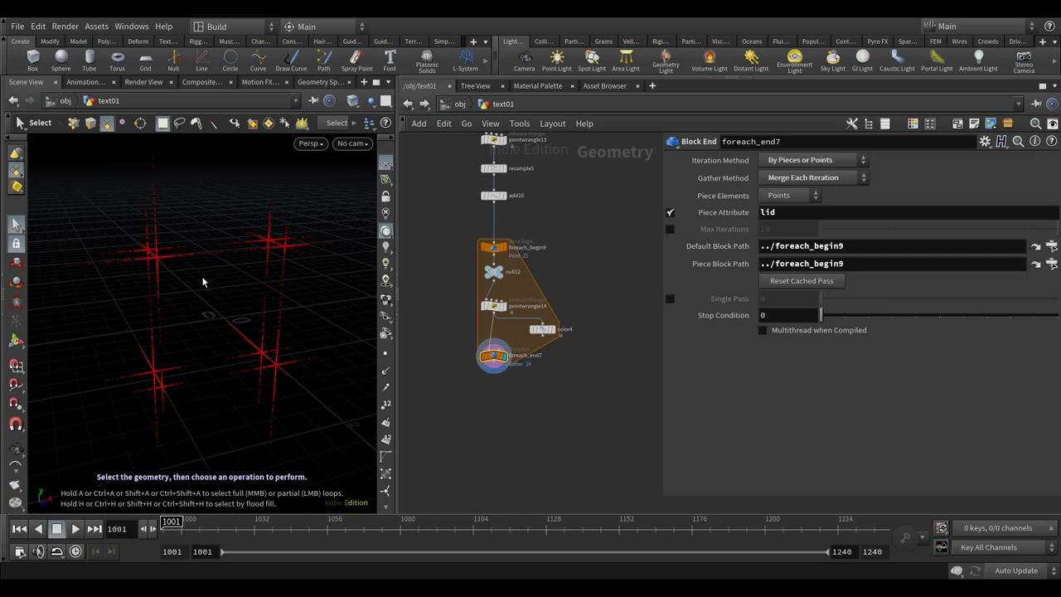
key(Escape)
drag(186, 301, 213, 336)
key(s)
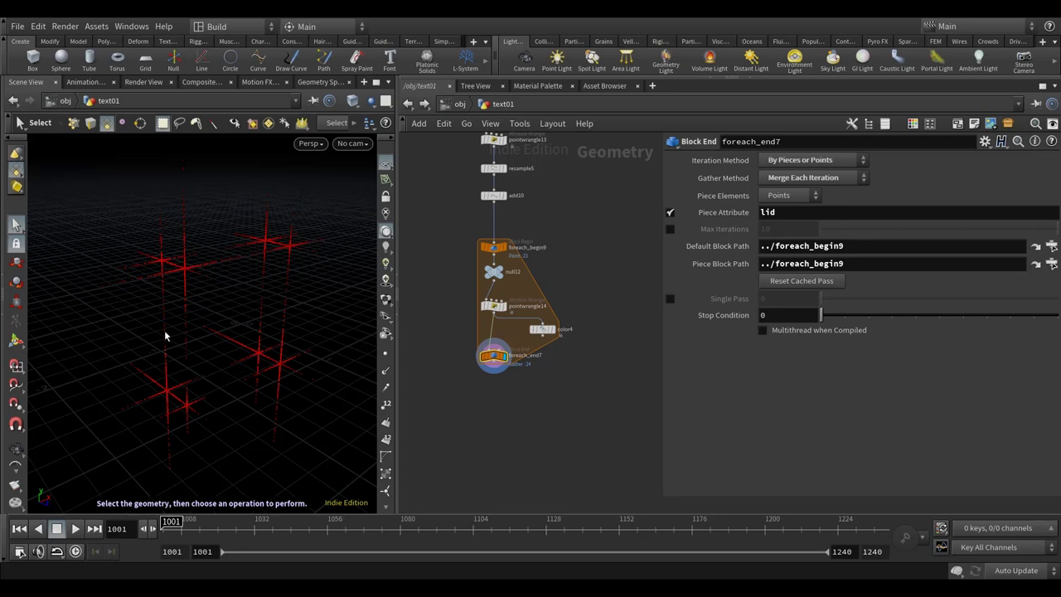
middle_drag(543, 410, 546, 396)
key(Tab)
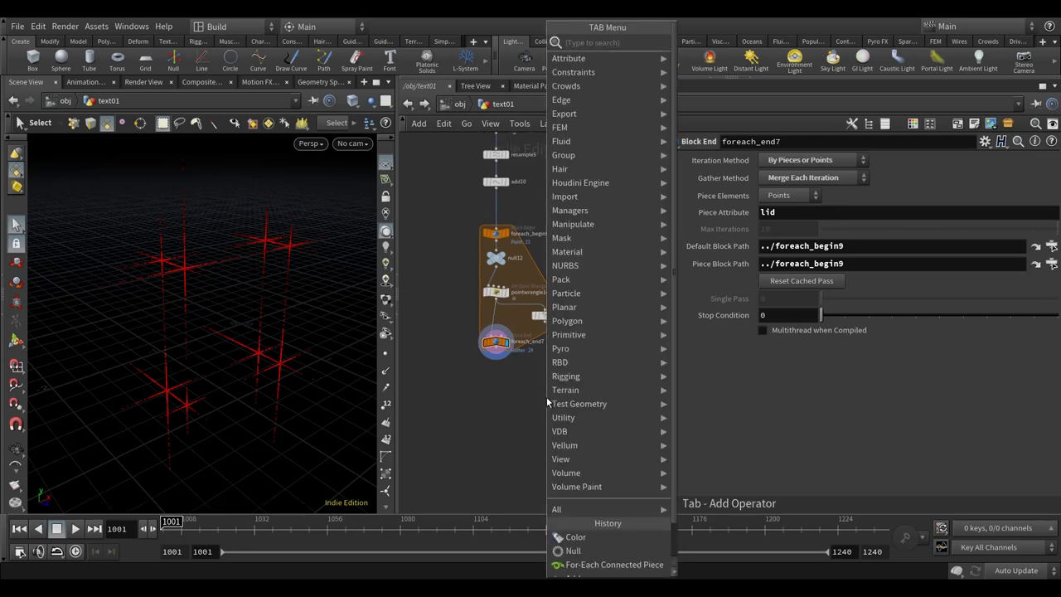
mouse_move(568, 155)
click(729, 168)
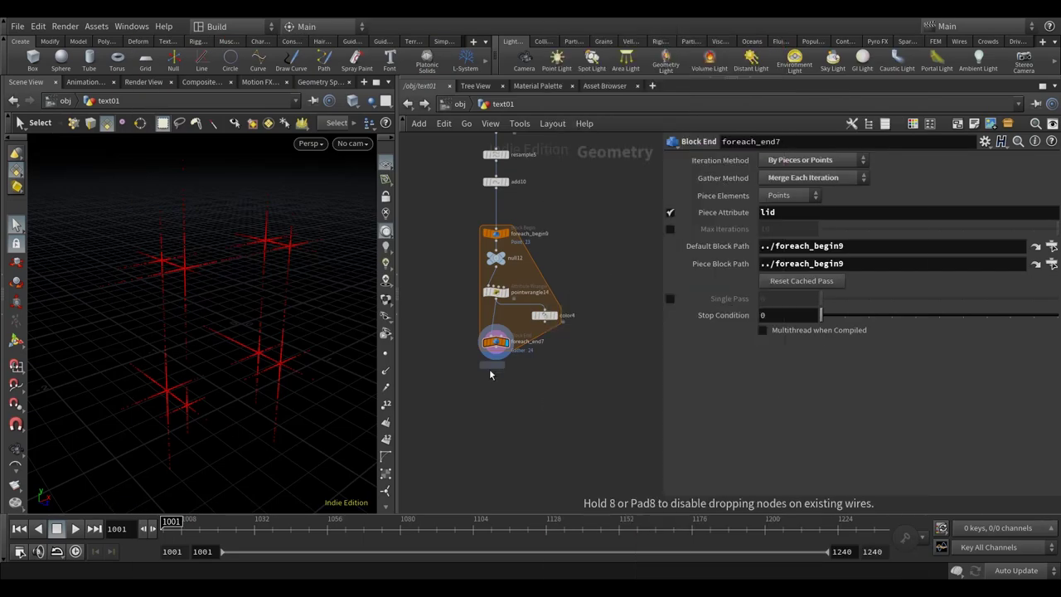
click(485, 403)
scroll(477, 422, up, 3)
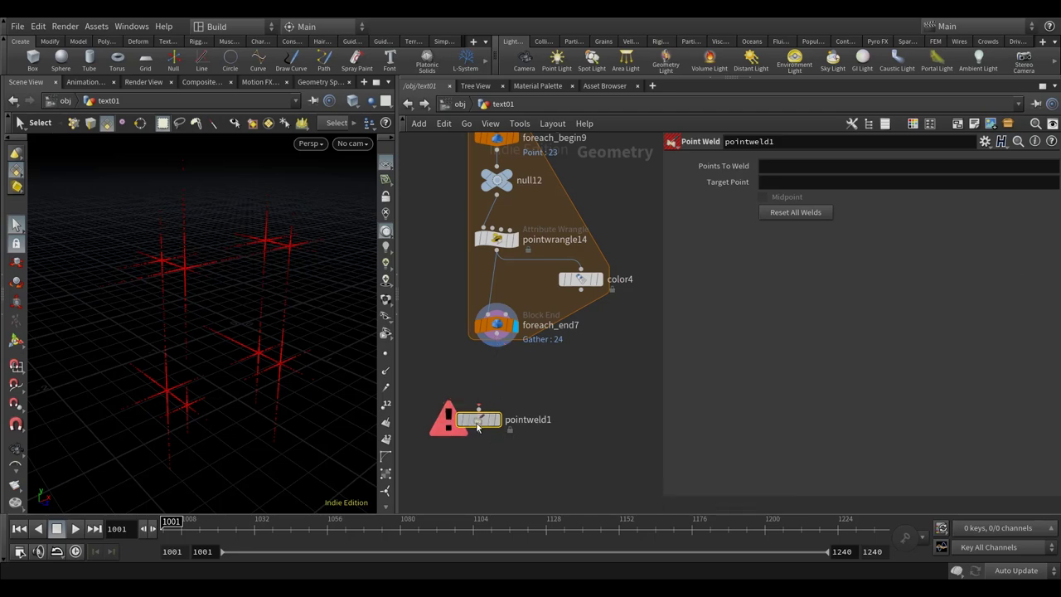
key(Delete)
- Add a Point VOP node below foreach_end7
key(Tab)
text(pointv)
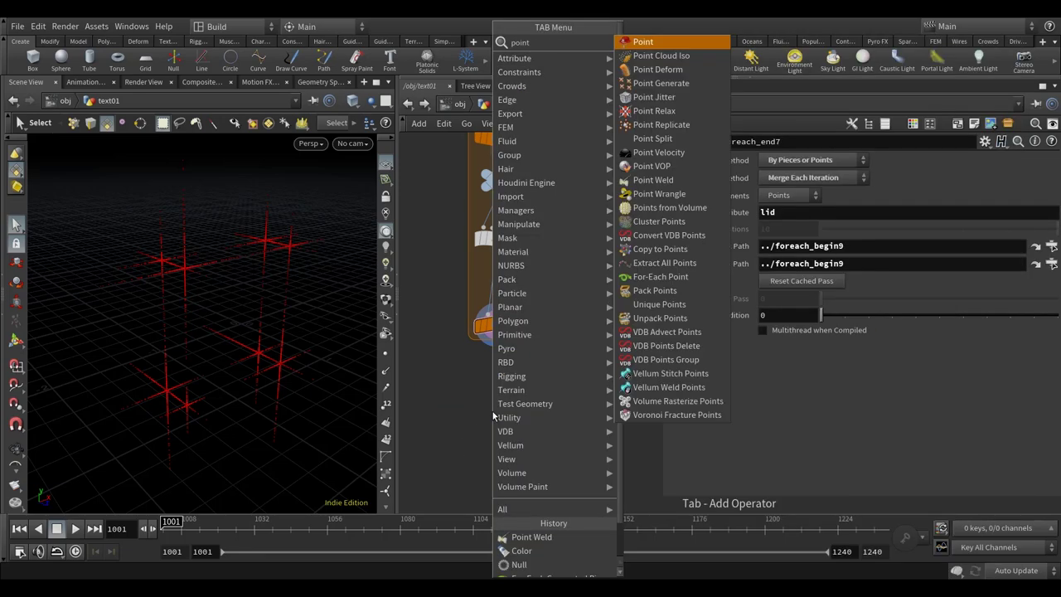
click(658, 55)
click(488, 401)
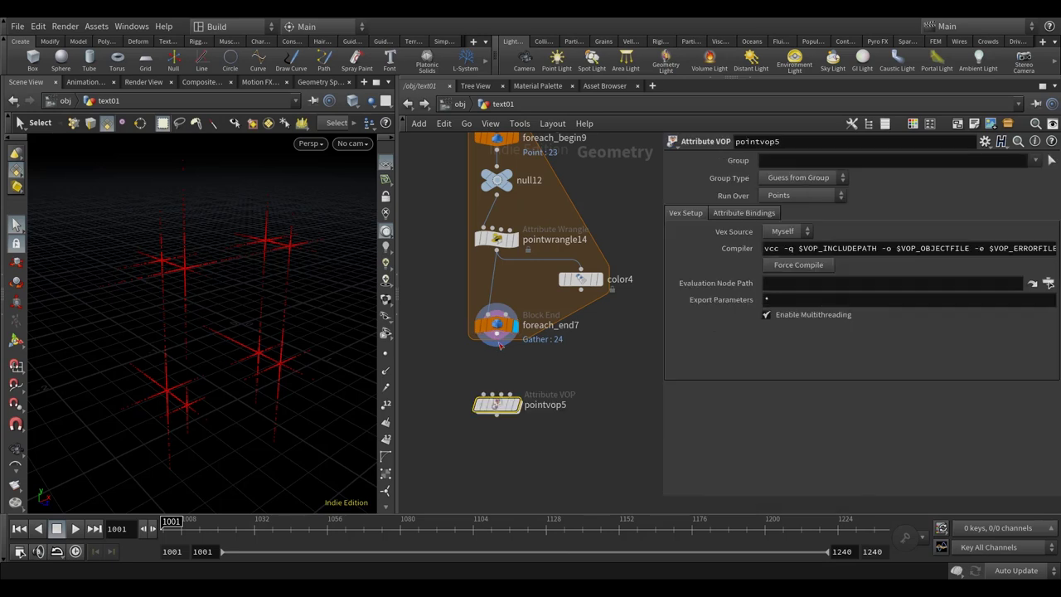
- Feed foreach_end7 into pointvop5 and add a Relative to Bounding Box node inside its network
double_click(495, 403)
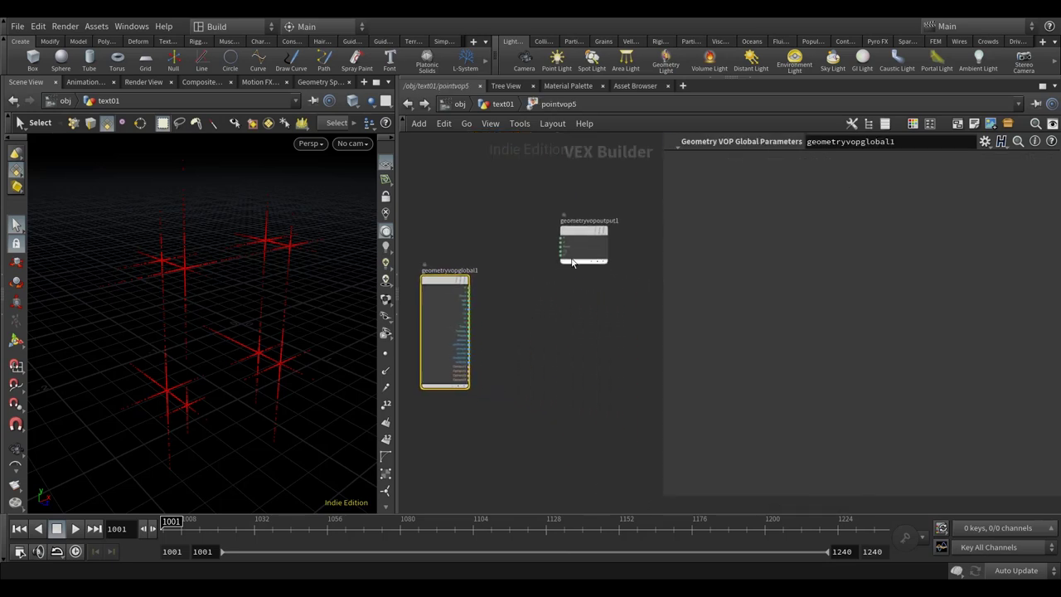
key(l)
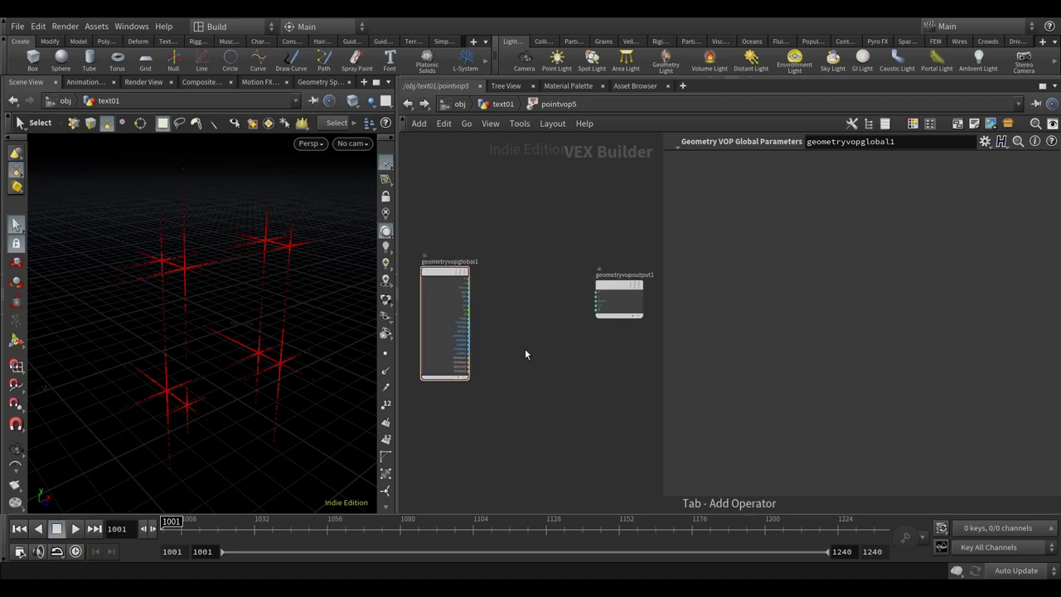
key(Tab)
click(592, 40)
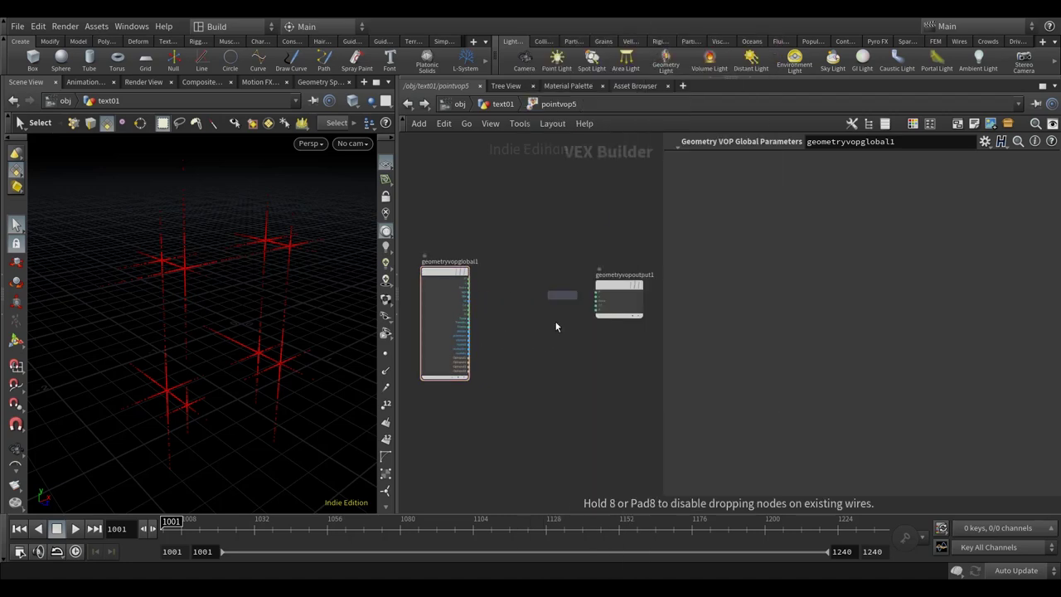
click(555, 326)
- Connect the global OpInput1 to relbbox1's file input and the global P to its P input
scroll(464, 370, up, 5)
click(436, 343)
click(597, 339)
click(549, 362)
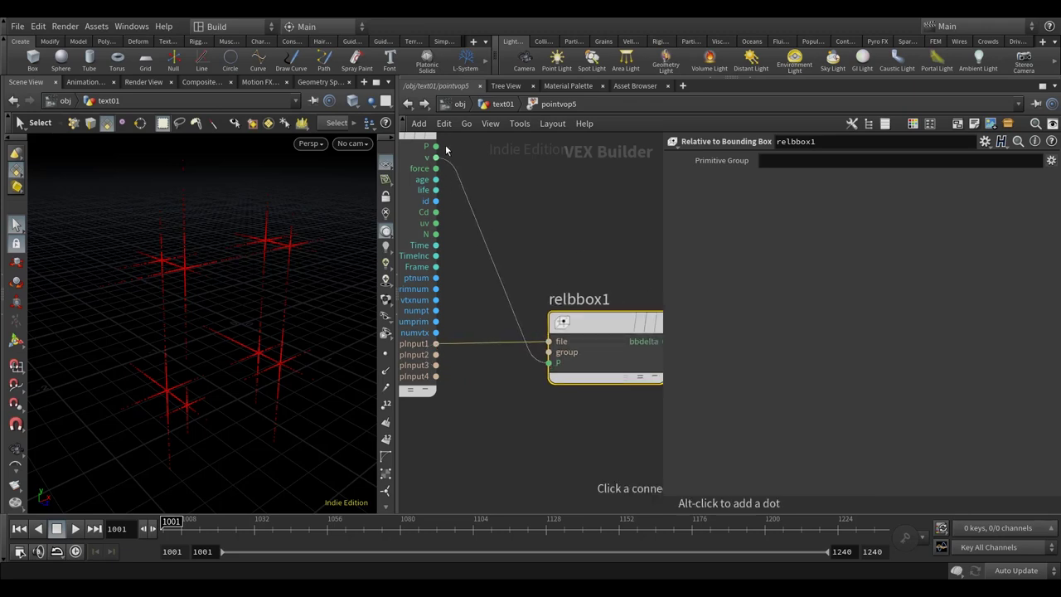
middle_drag(443, 147, 436, 200)
click(431, 199)
scroll(525, 269, down, 3)
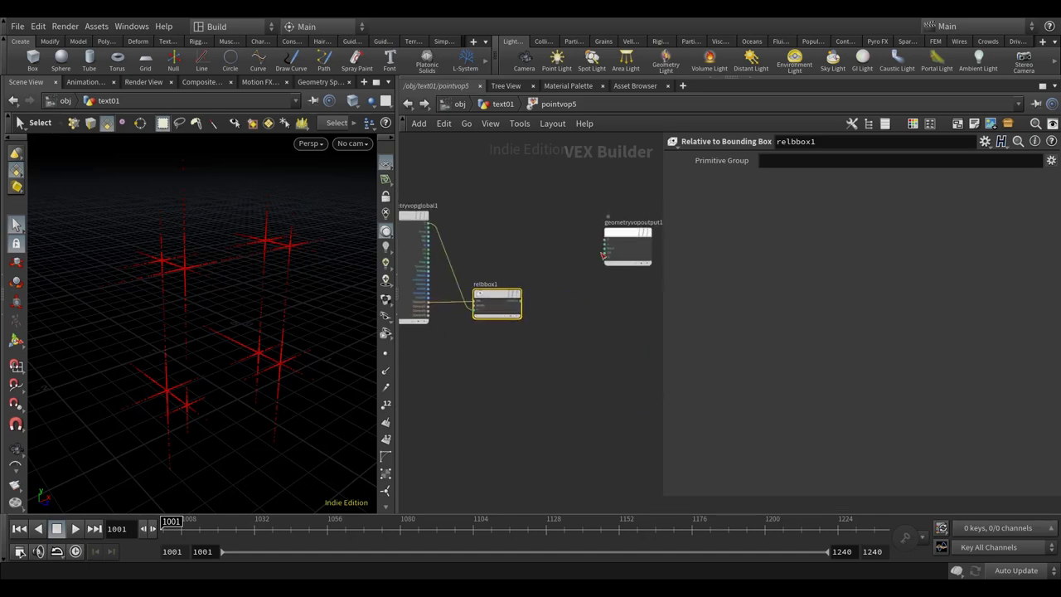
- Add a Vector to Float node after relbbox1 and connect the bbdelta output to its vec input
scroll(523, 328, down, 2)
key(Tab)
text(ve)
mouse_move(580, 446)
click(729, 56)
scroll(568, 295, up, 3)
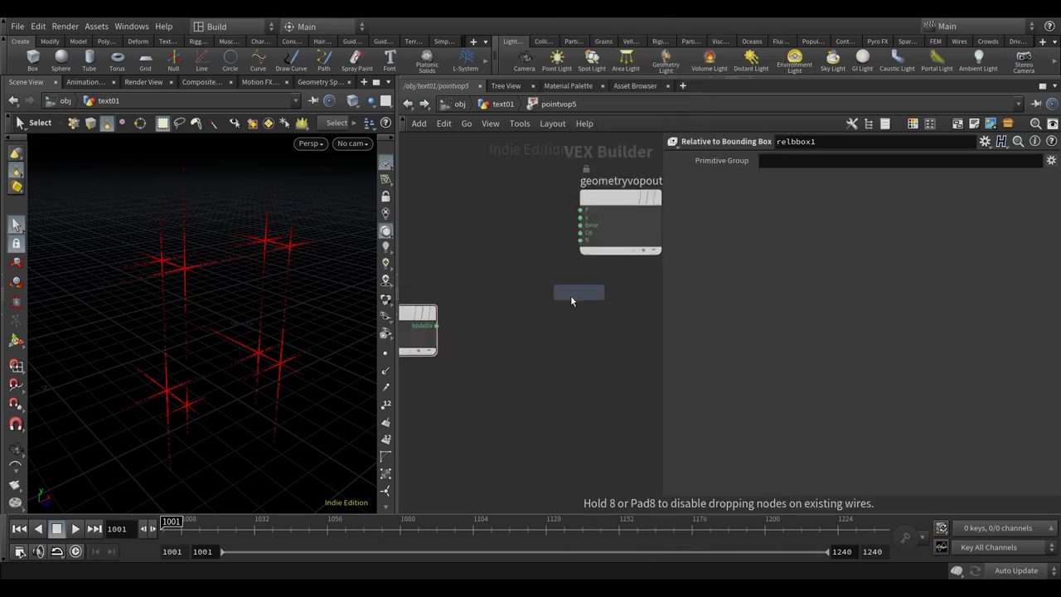
click(545, 330)
click(437, 326)
click(507, 326)
scroll(554, 399, down, 2)
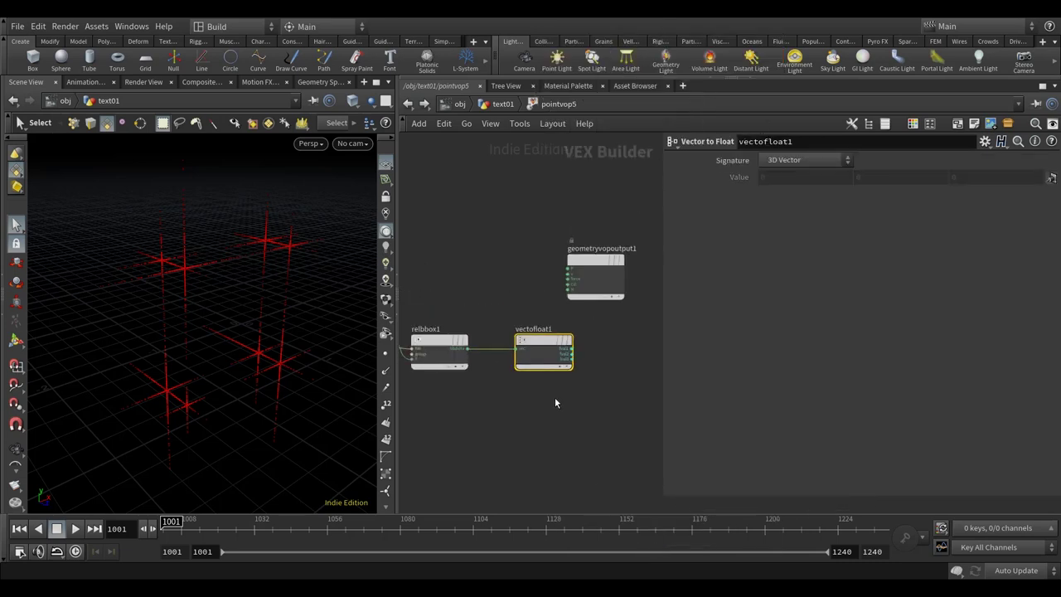
- Move the geometry output node farther from vectofloat1 and add a Ramp Parameter node between them
scroll(555, 359, down, 3)
drag(496, 308, 627, 321)
key(Tab)
text(ram)
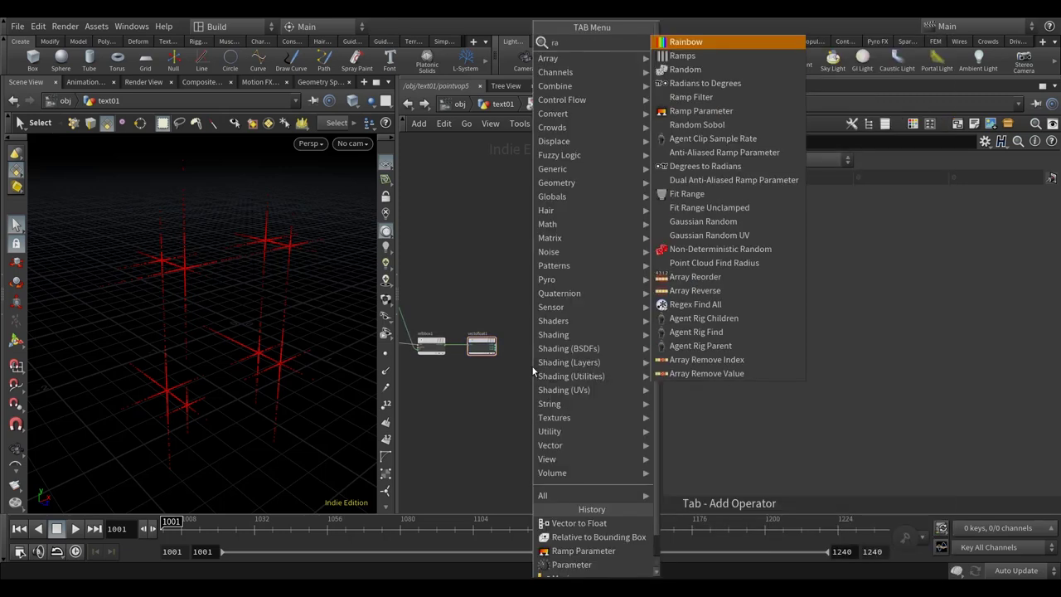
click(730, 66)
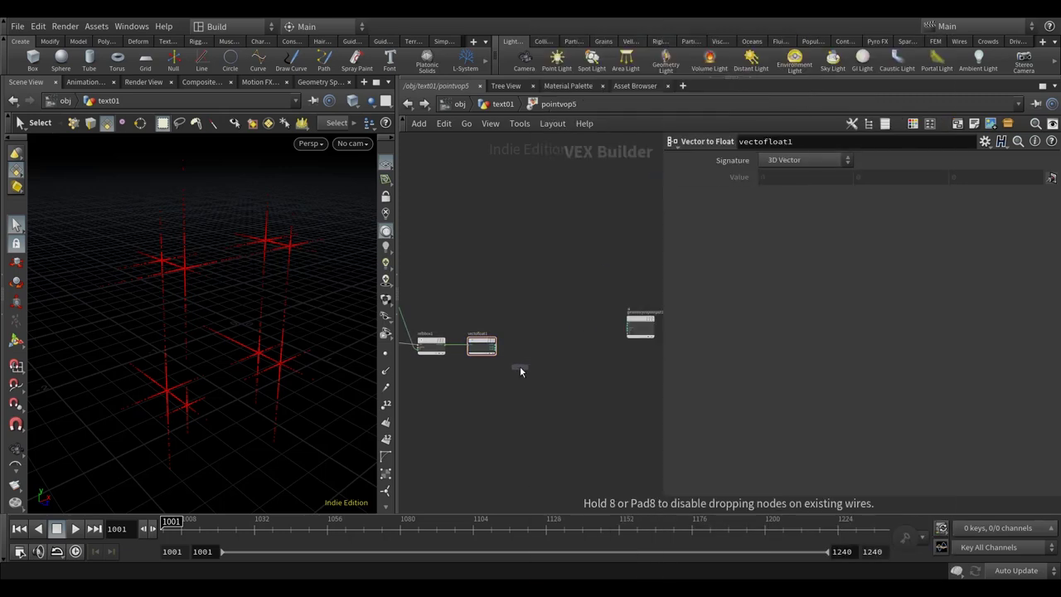
click(526, 347)
scroll(526, 347, up, 1)
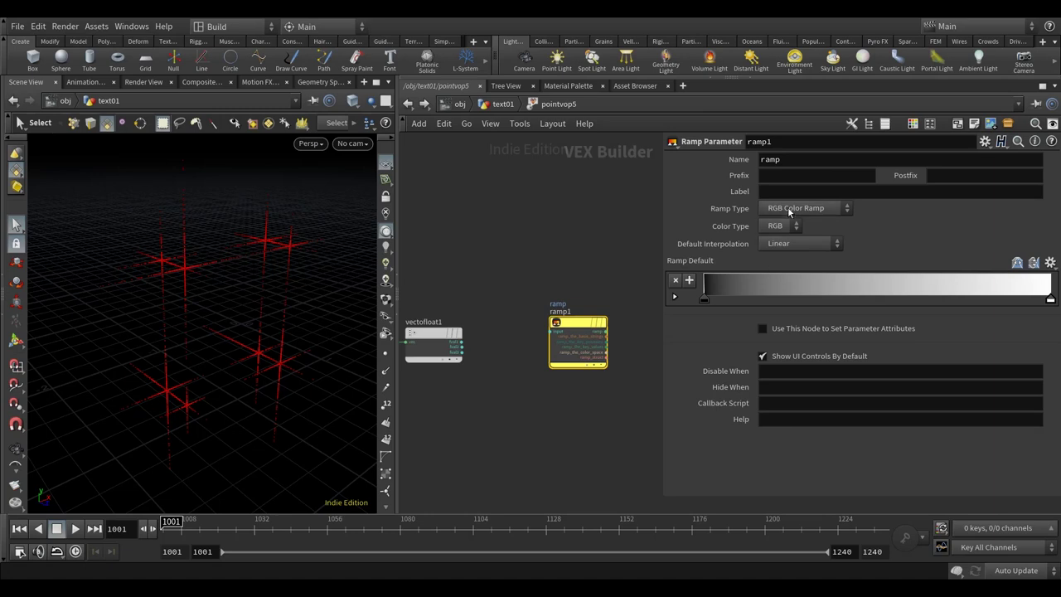
- Name the ramp parameter cd_ramp and label it Cd Ramp
text(C)
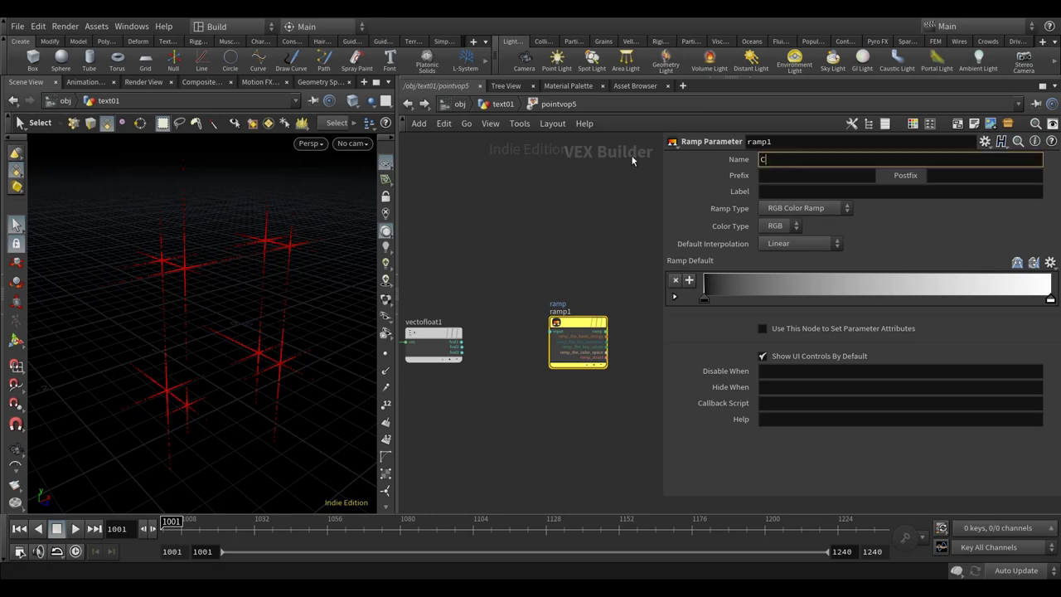
text(d)
key(BackSpace)
key(BackSpace)
key(BackSpace)
text(cd_ramp)
click(826, 194)
text(Cd )
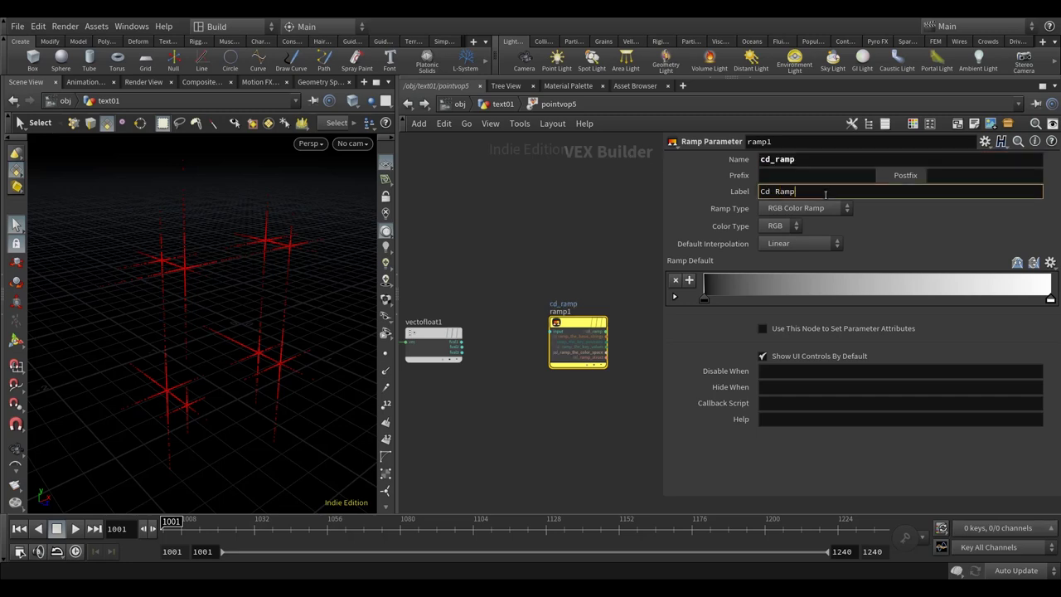
text(Ramp)
key(Return)
- Connect vectofloat1's fval3 to the ramp's input and the cd_ramp output to Cd on geometryvopoutput1
scroll(518, 249, up, 2)
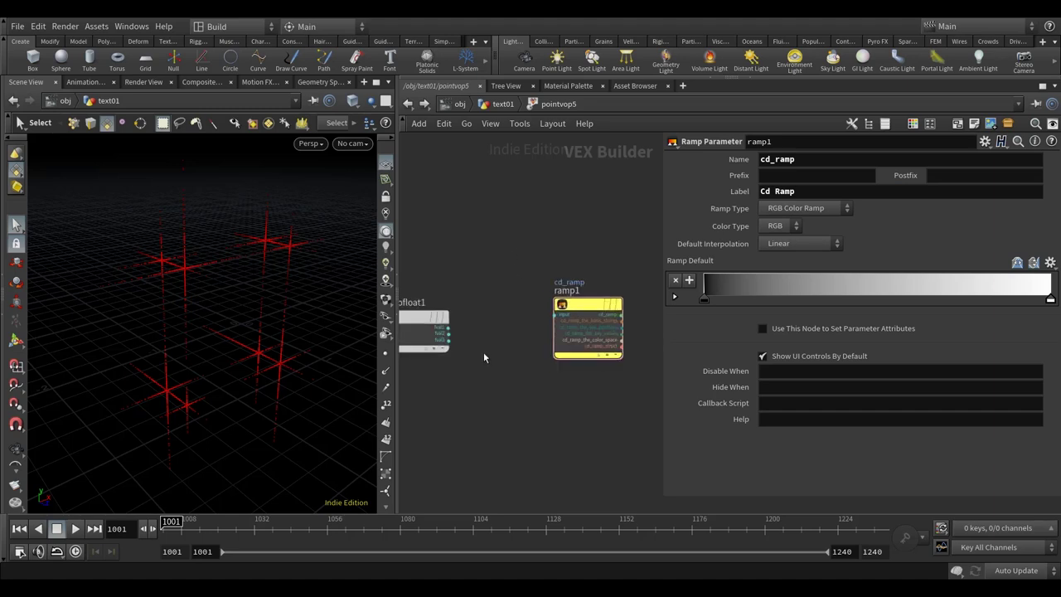
click(448, 347)
click(557, 314)
middle_drag(557, 315, 500, 300)
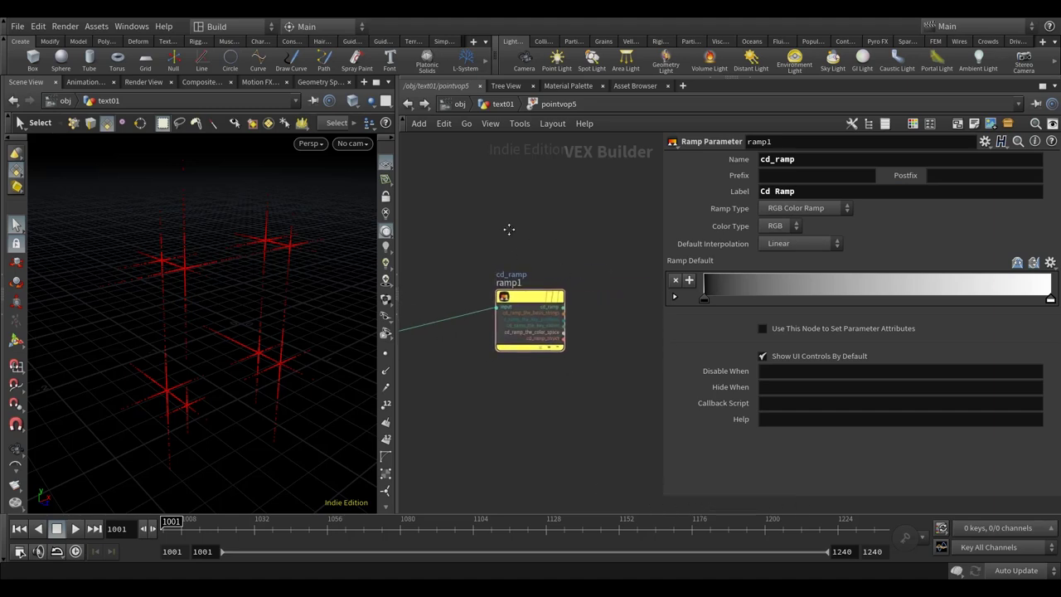
scroll(476, 259, down, 2)
scroll(495, 301, up, 5)
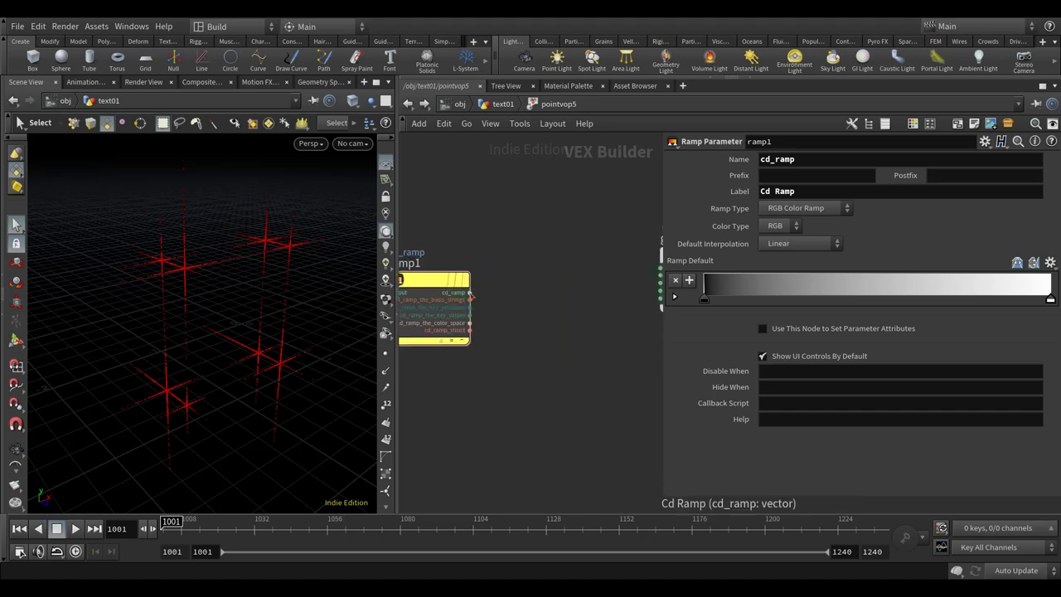
scroll(492, 293, down, 2)
click(584, 287)
scroll(488, 223, down, 2)
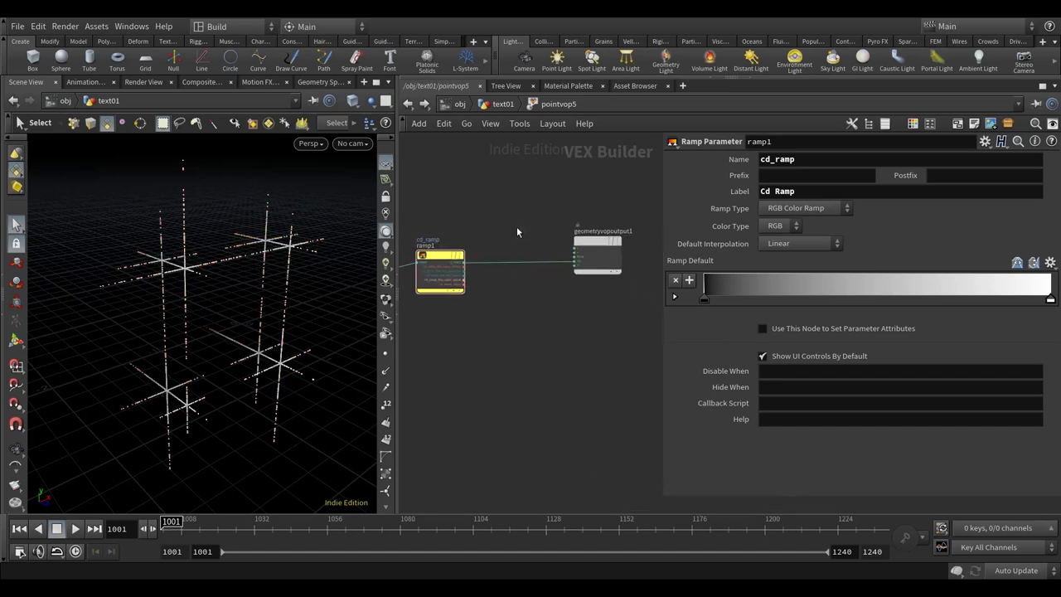
- Back in text01, add a Cd Ramp point at about 0.41 on pointvop5, with red 0.11, green 0.14 and a lower blue value
click(407, 104)
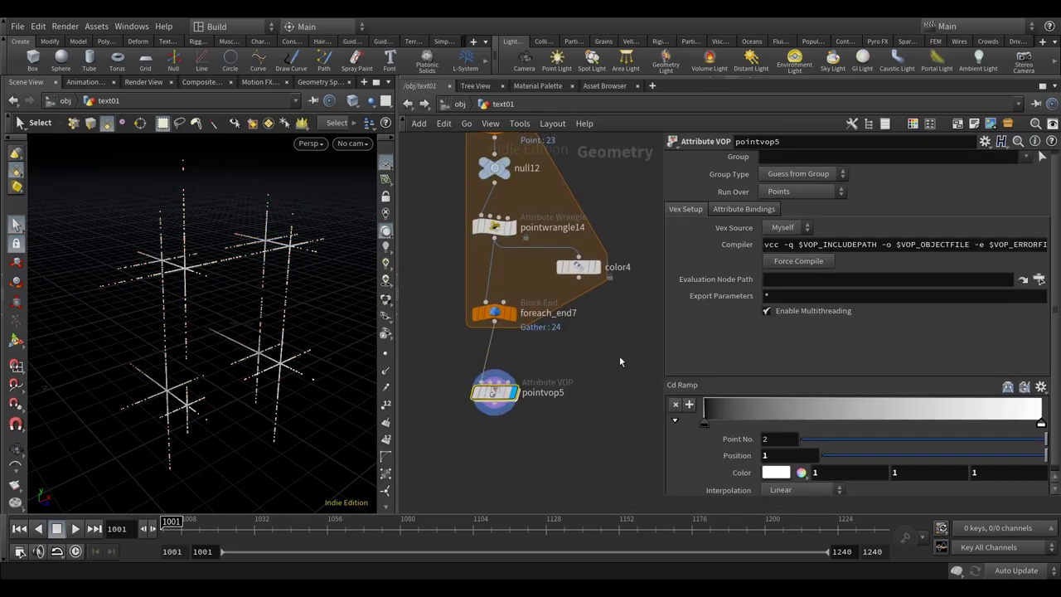
middle_drag(608, 407, 602, 423)
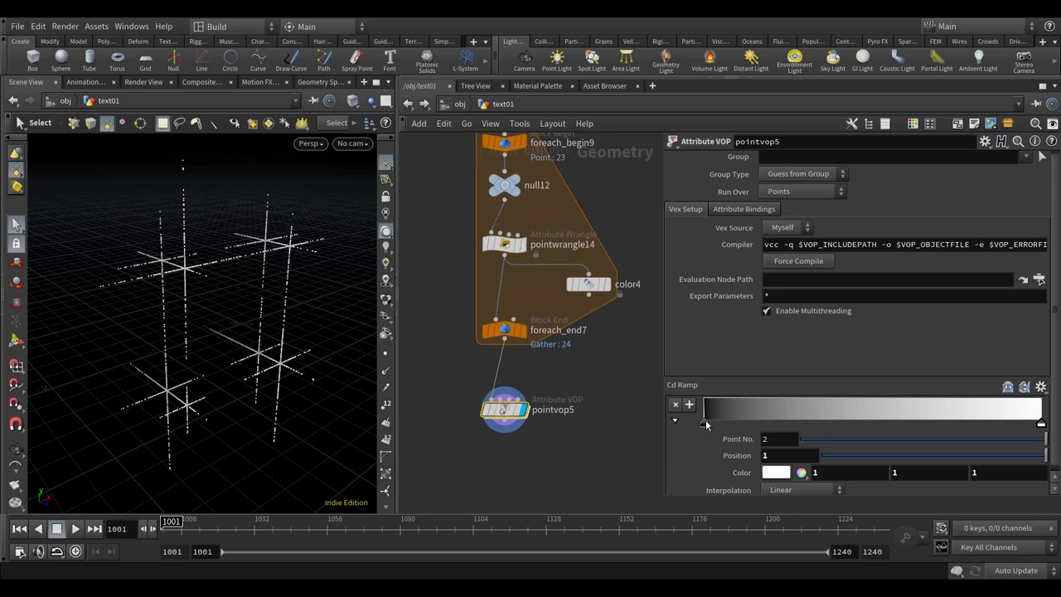
click(841, 421)
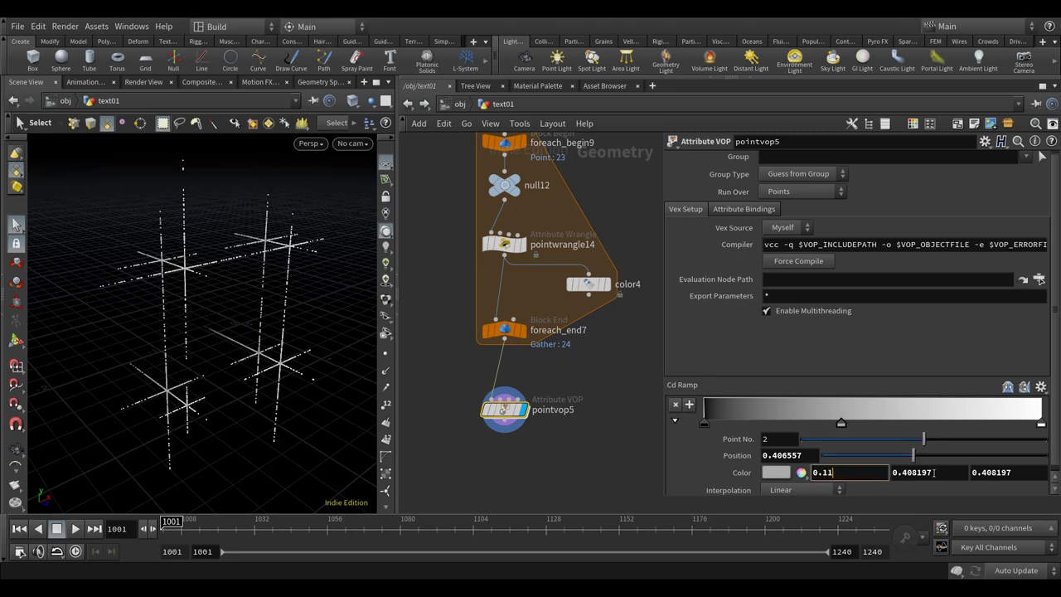
drag(933, 473, 906, 474)
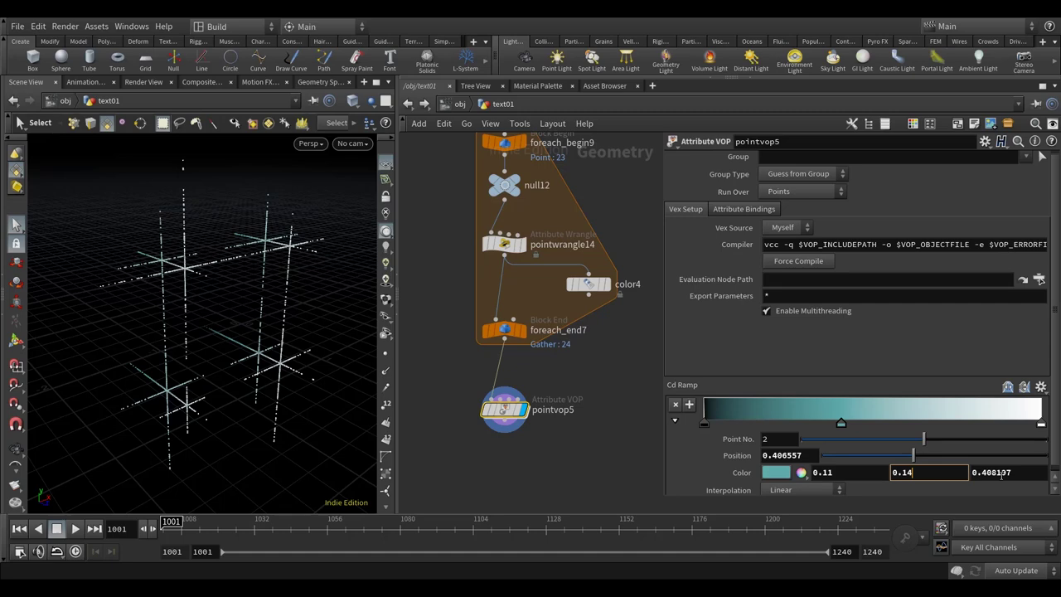
drag(1013, 472, 992, 474)
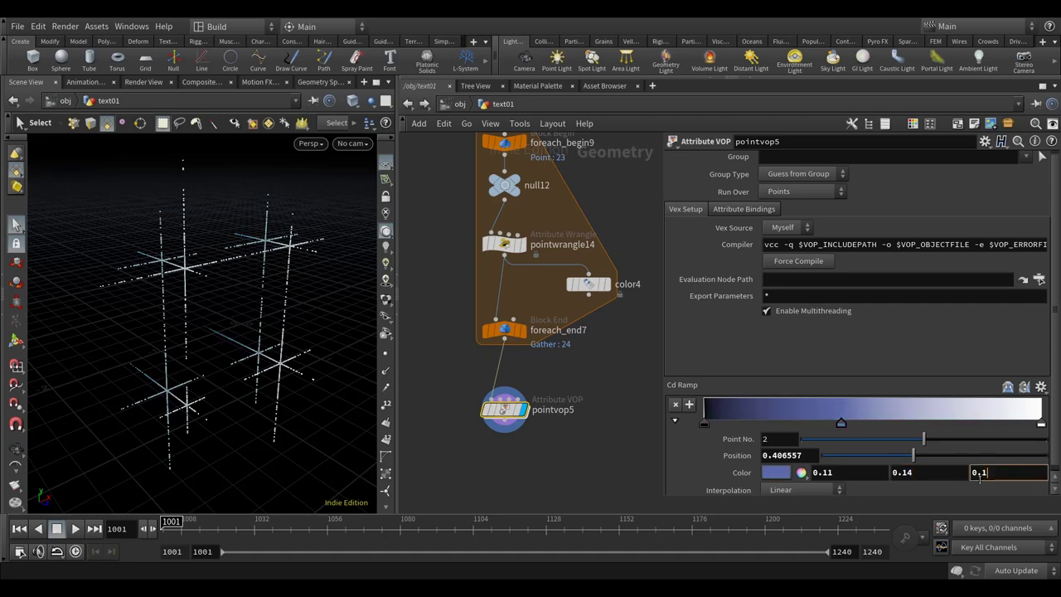
key(Return)
- Set the colour of the Cd Ramp's last point to 3.2, 4.25, 5 and look over the recoloured points
alt+drag(303, 372, 365, 367)
click(1042, 425)
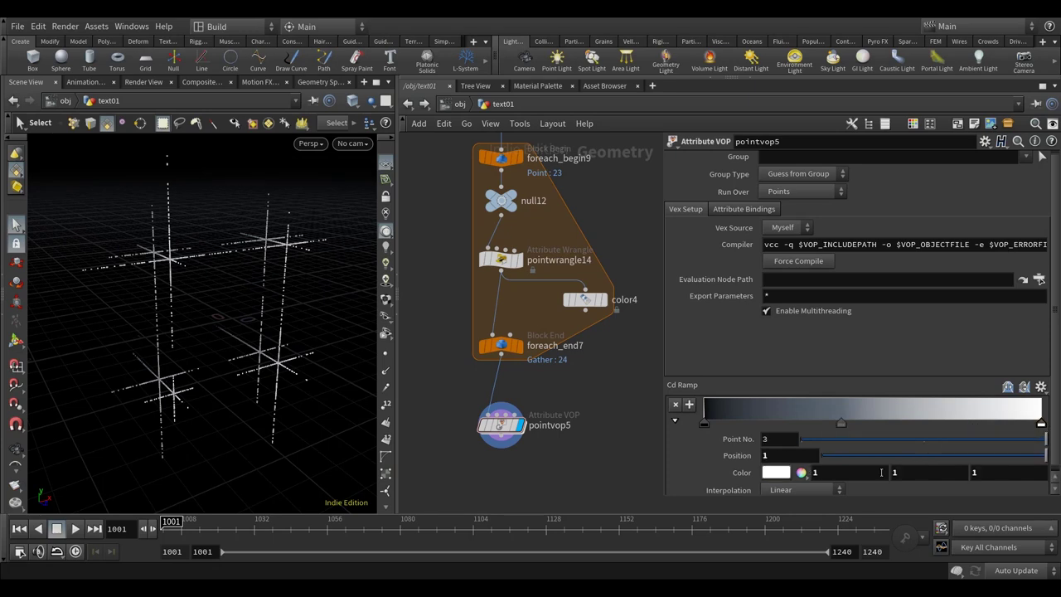
click(826, 474)
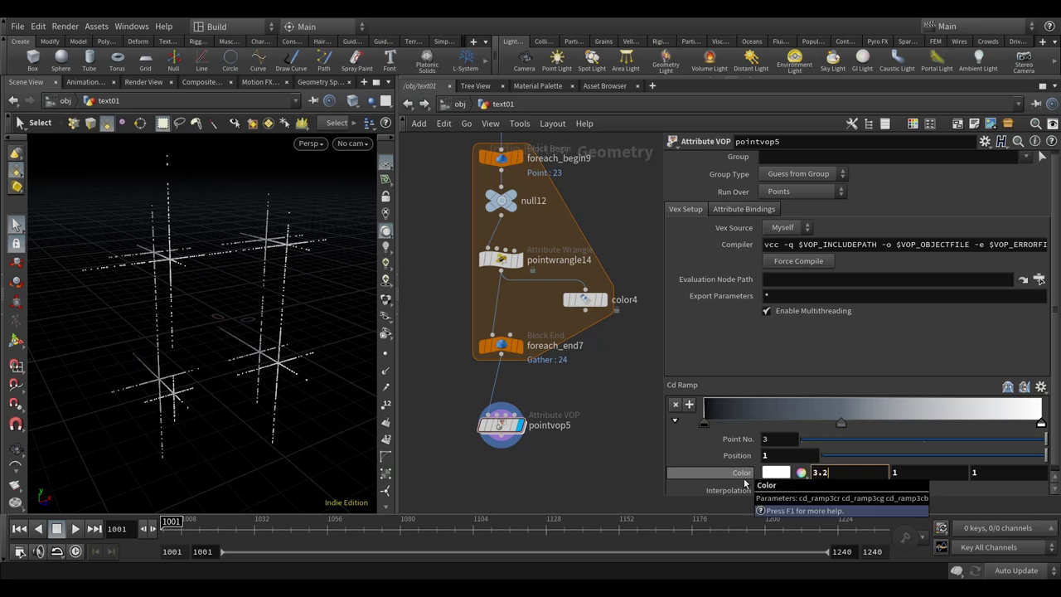
key(Tab)
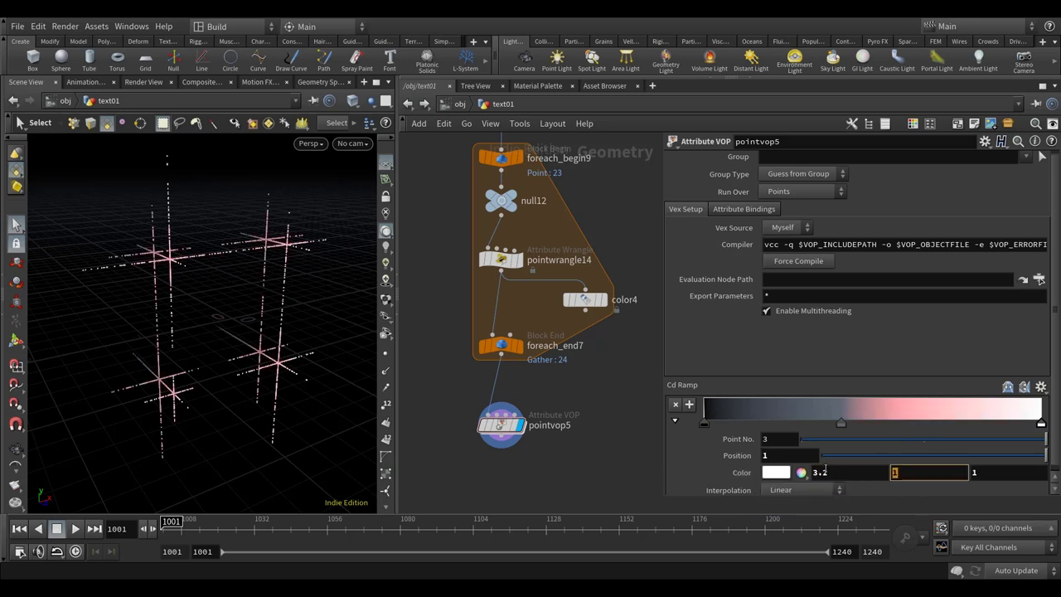
key(Return)
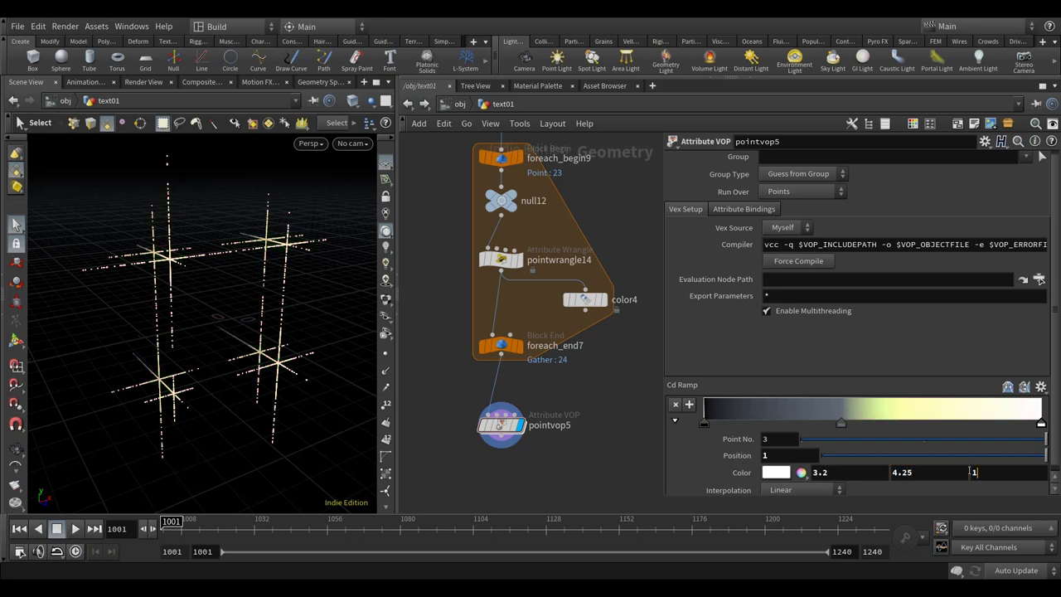
key(Return)
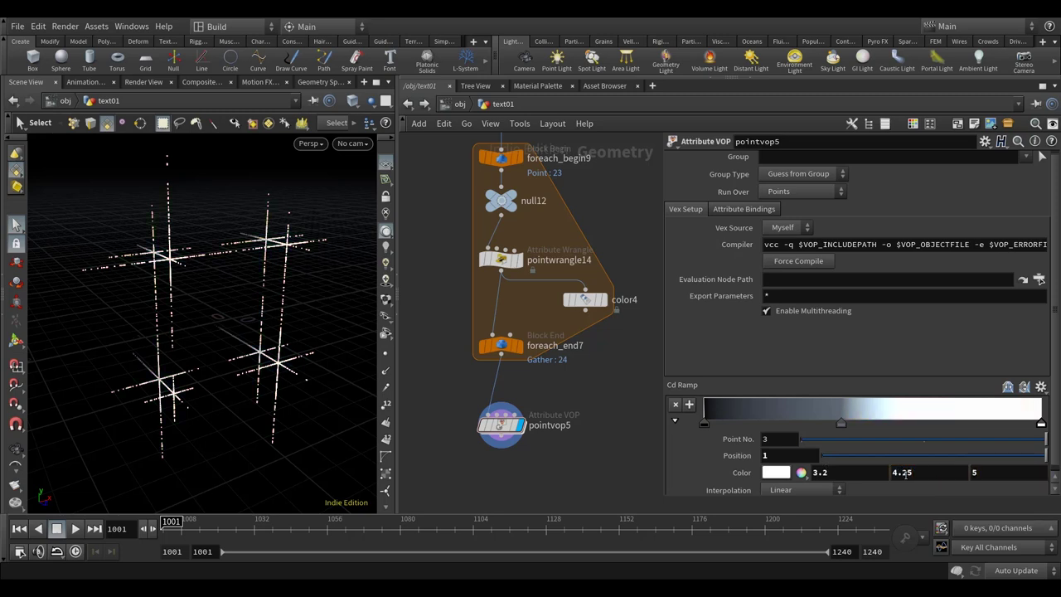
key(Escape)
drag(329, 409, 365, 408)
key(s)
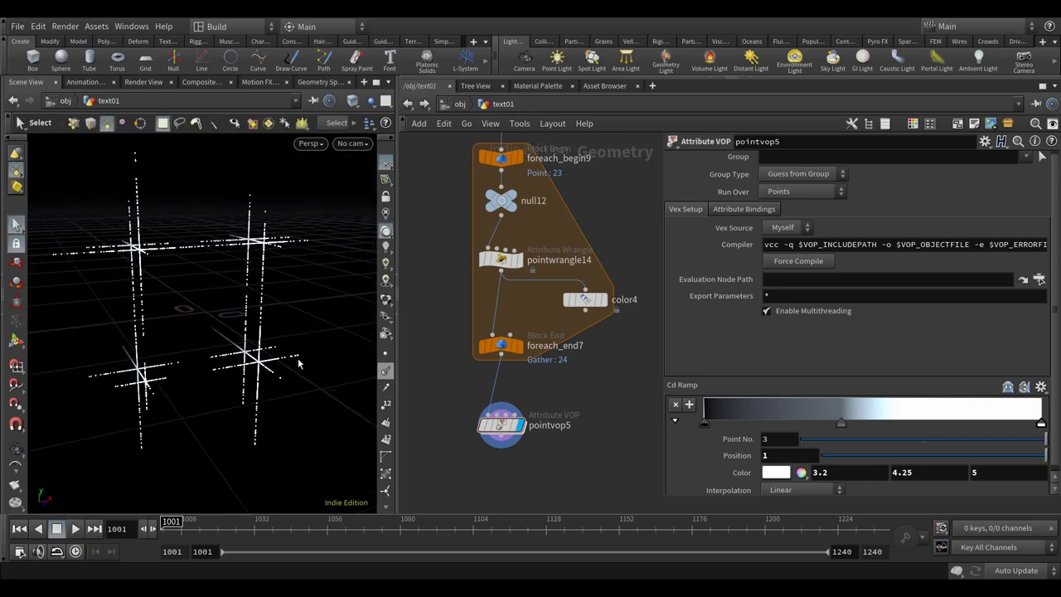
- Reopen pointvop5's network, widen the network area and add a second Vector to Float node below relbbox1
click(505, 354)
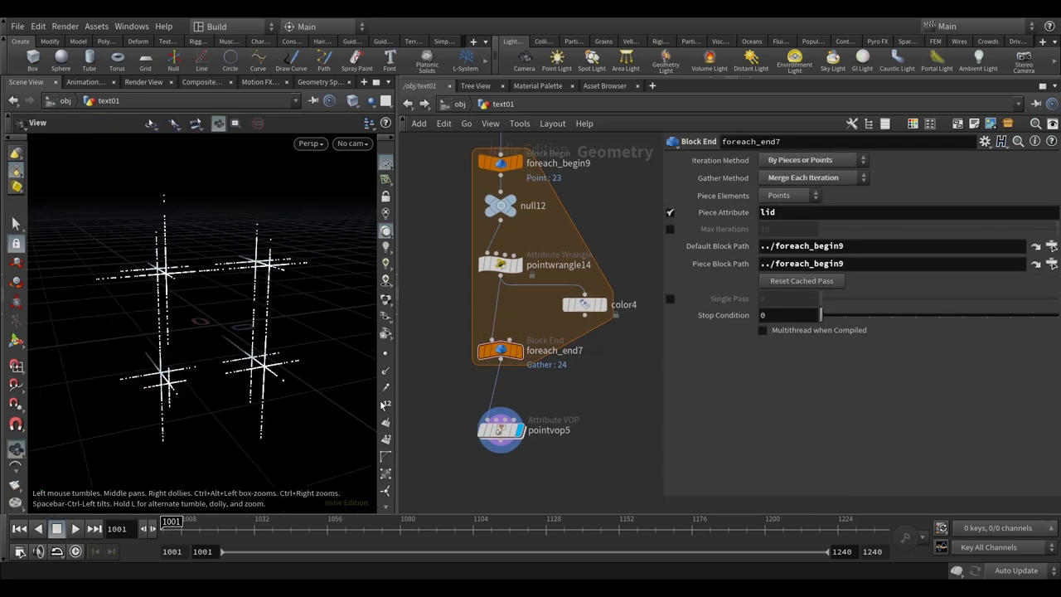
double_click(535, 418)
drag(661, 352, 741, 352)
key(h)
scroll(486, 272, up, 4)
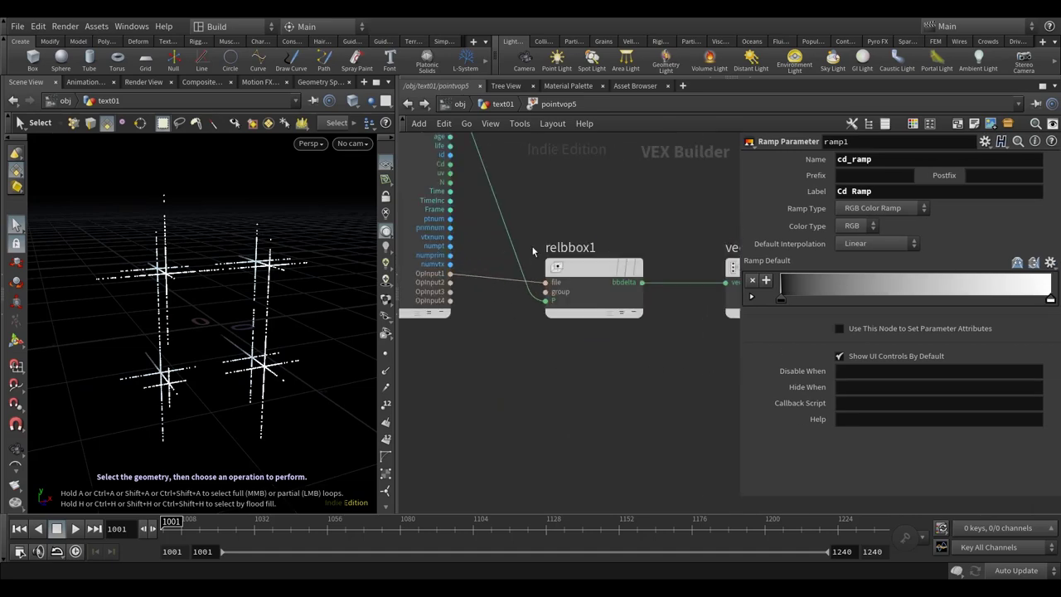
key(Tab)
text(vec)
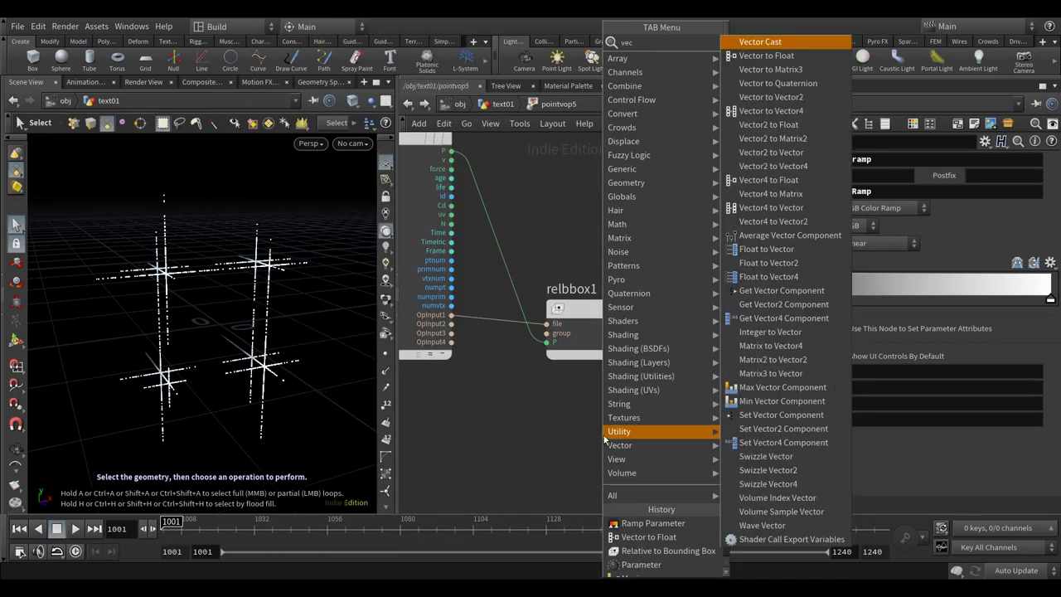
click(803, 60)
click(635, 427)
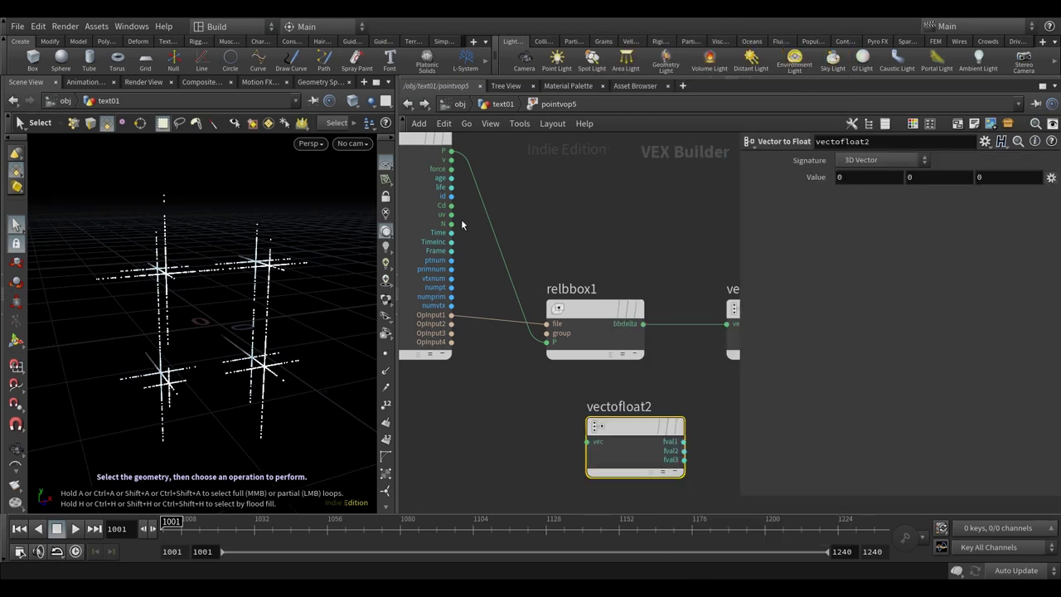
- Connect the global Cd output to the vec input of vectofloat2
click(452, 207)
click(588, 441)
scroll(525, 472, down, 3)
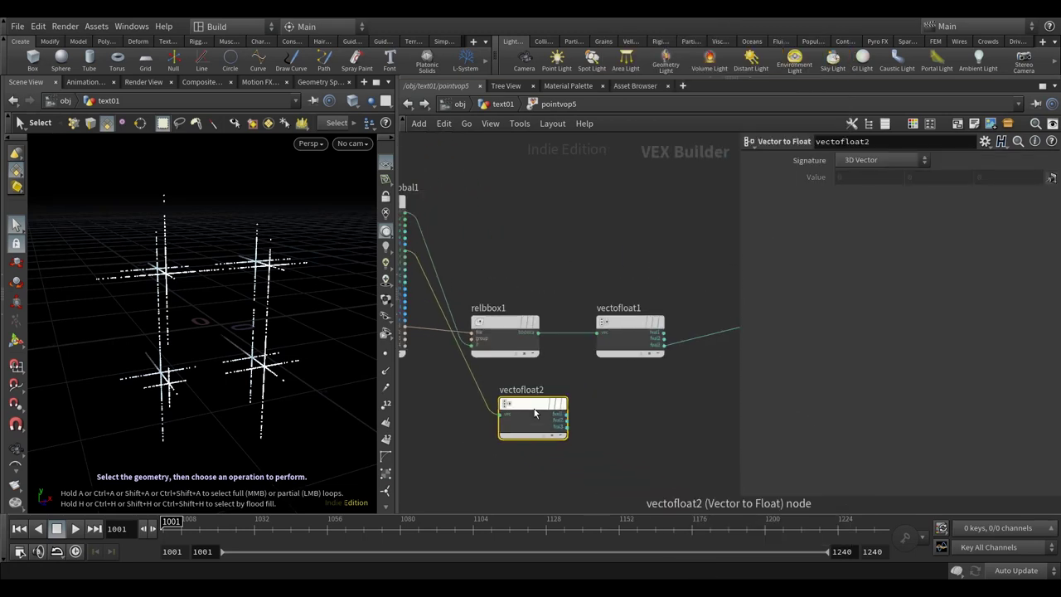
- Add a Multiply node and insert it on the wire between ramp1 and geometryvopoutput1
key(Tab)
text(mu)
click(744, 43)
click(633, 398)
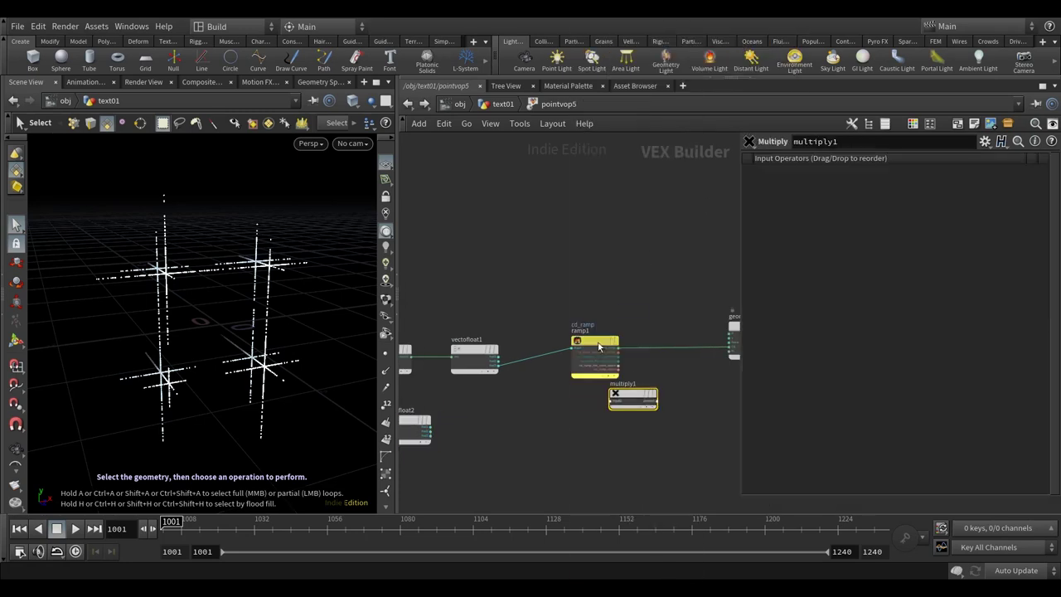
drag(632, 398, 658, 349)
scroll(447, 425, up, 3)
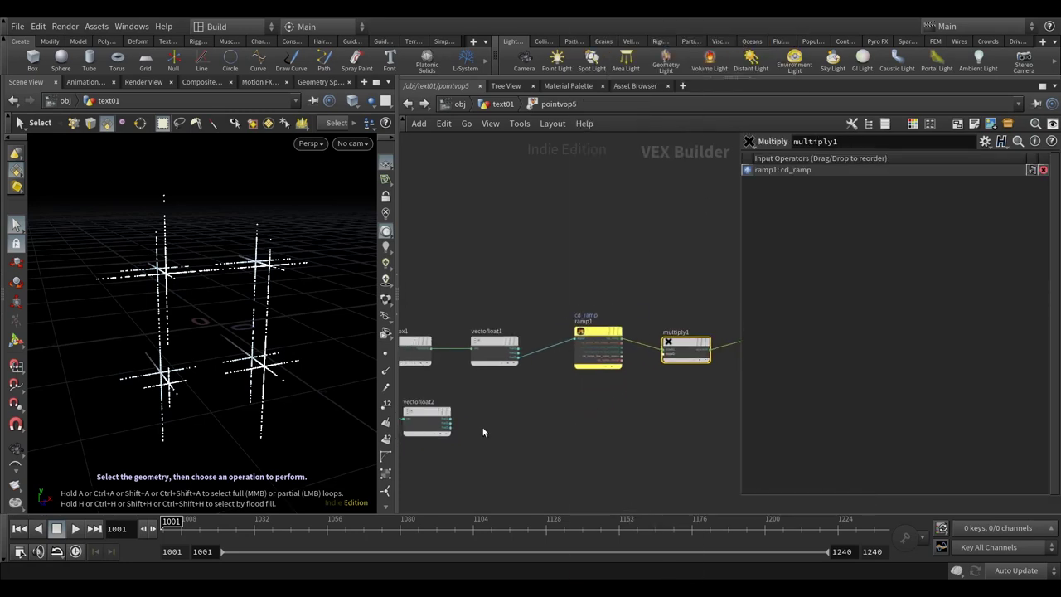
- Connect the vectofloat2 output to the second input of multiply1 and return to the text01 network
click(441, 414)
scroll(464, 419, down, 3)
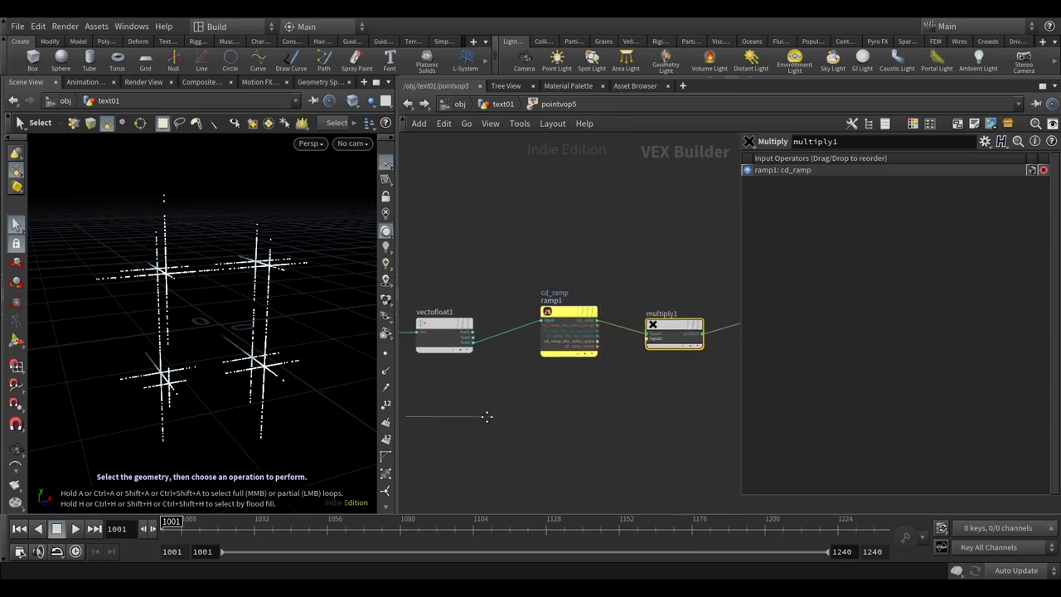
click(643, 336)
key(Escape)
drag(244, 384, 267, 407)
key(s)
click(408, 104)
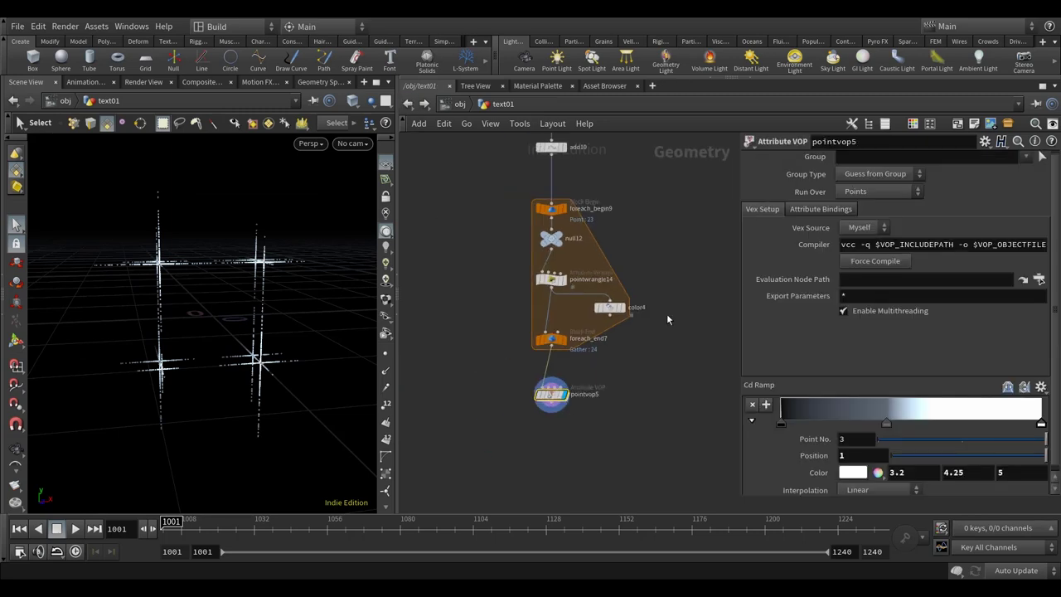
- Examine the recoloured points and the node chain running from box2 down to pointvop5
scroll(628, 367, up, 2)
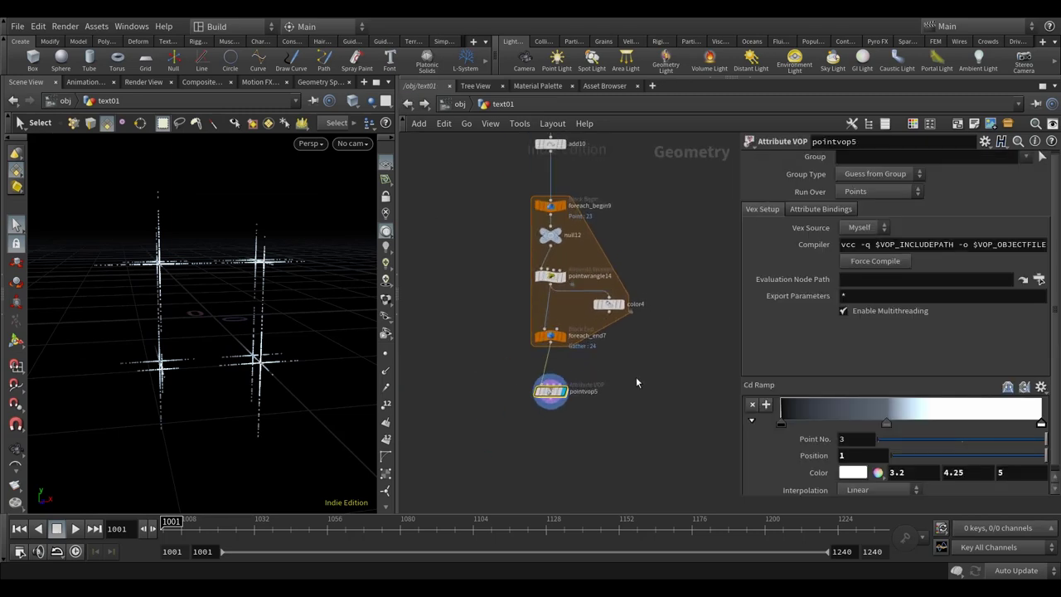
scroll(628, 383, down, 5)
scroll(628, 386, down, 2)
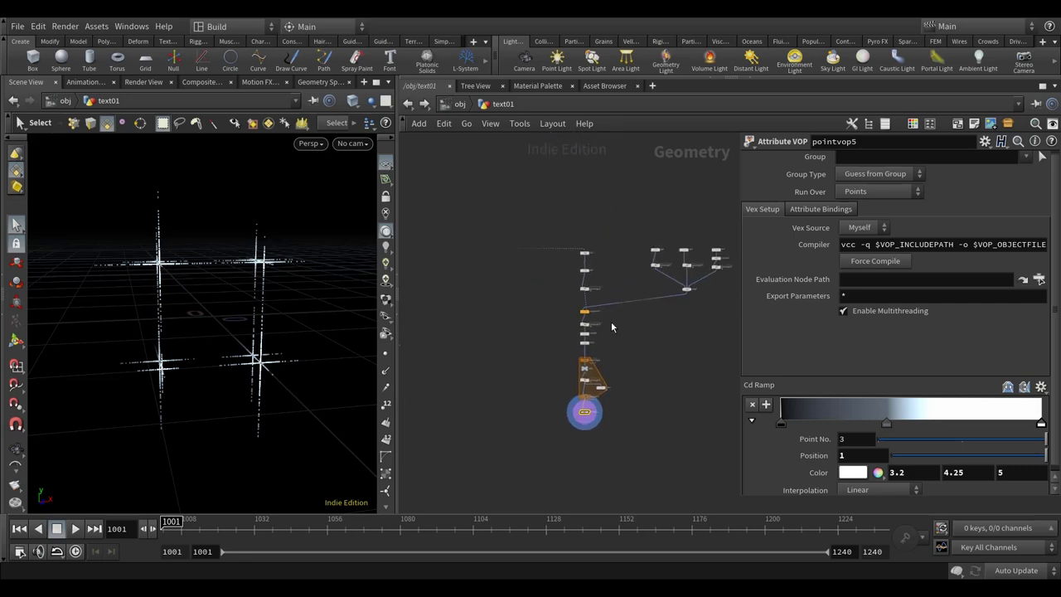
key(Escape)
drag(266, 402, 273, 410)
drag(238, 348, 253, 351)
key(s)
scroll(599, 289, up, 5)
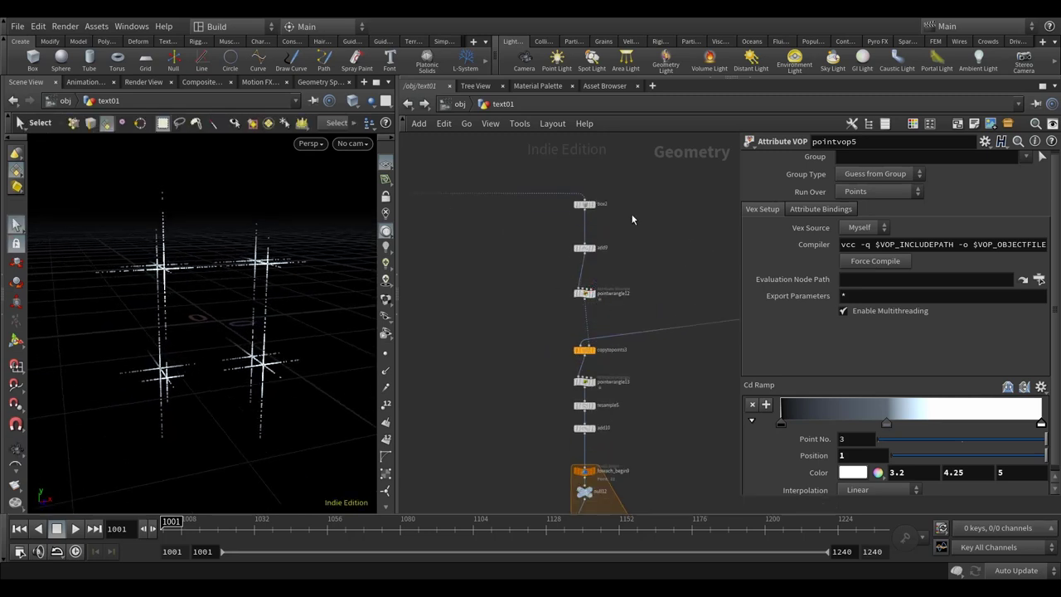
scroll(647, 229, down, 3)
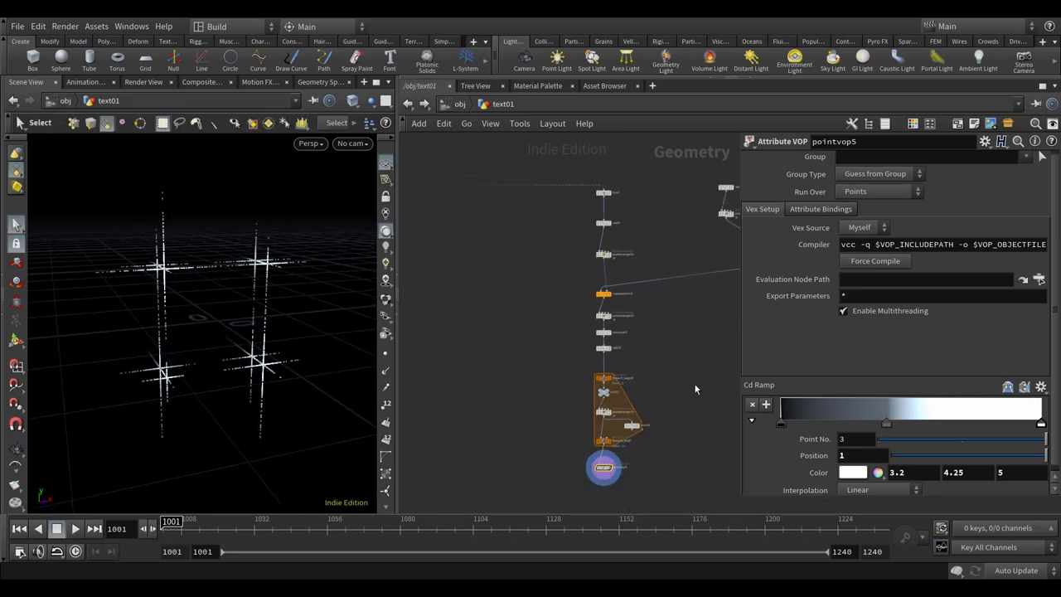
- Set the update mode to Manual and duplicate the node chain below box2, through pointvop5, placing the copy beside the original
click(1003, 572)
click(1010, 567)
scroll(642, 291, up, 2)
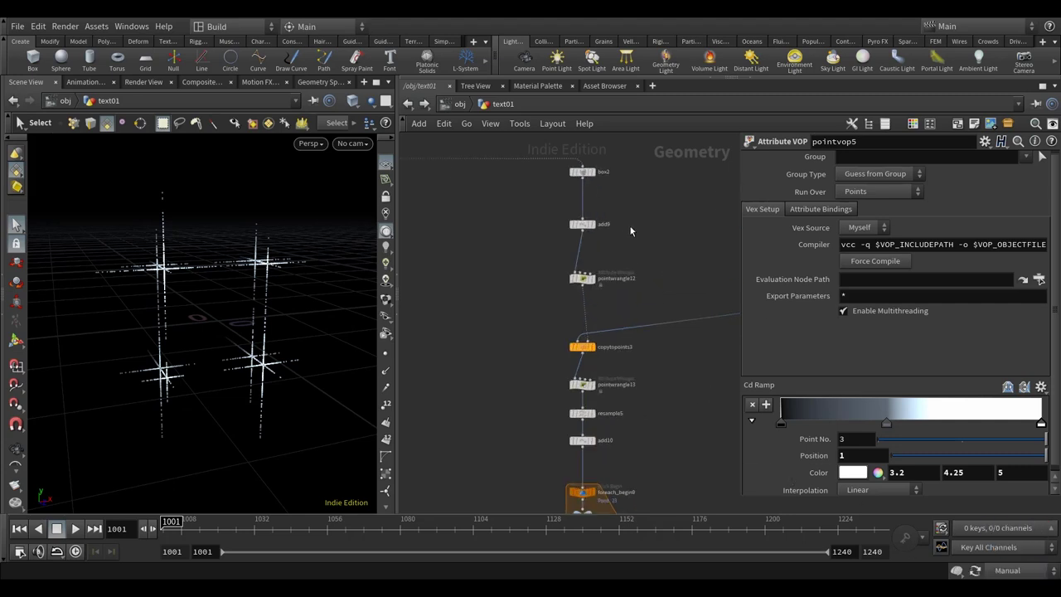
scroll(639, 373, down, 2)
drag(663, 475, 553, 273)
key(ctrl+c)
key(ctrl+v)
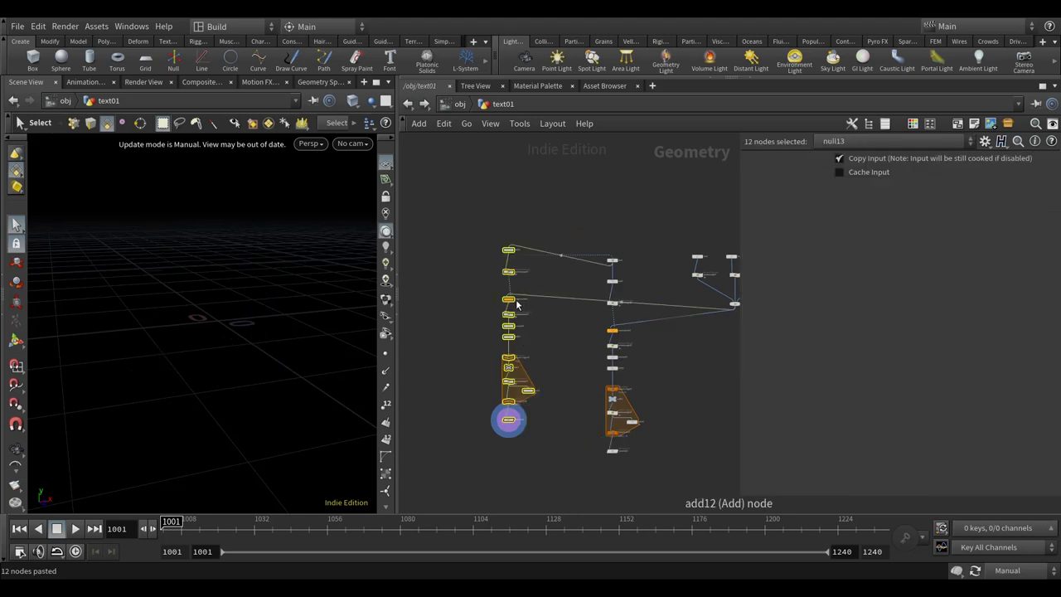
drag(513, 306, 484, 346)
scroll(605, 264, up, 4)
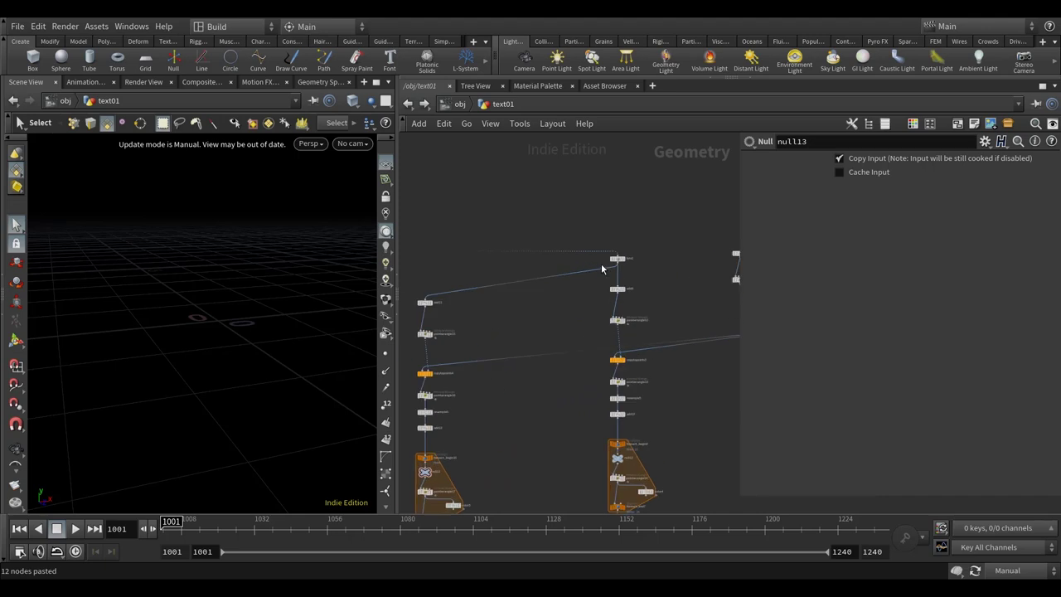
- Display box2's output, and display pointvop5's points again to compare them with the box
click(618, 260)
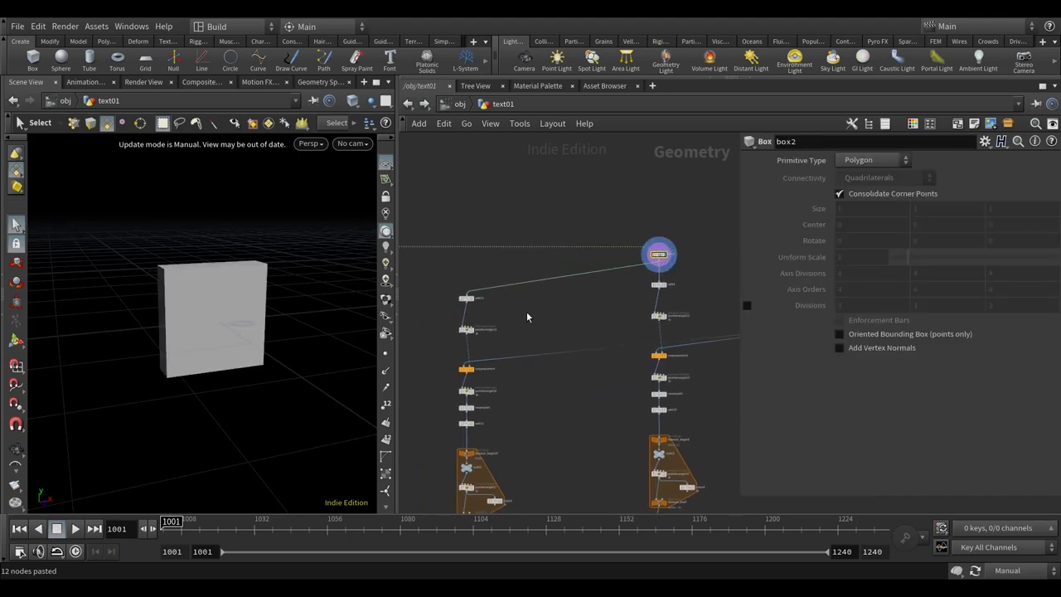
middle_drag(599, 350, 569, 211)
click(641, 378)
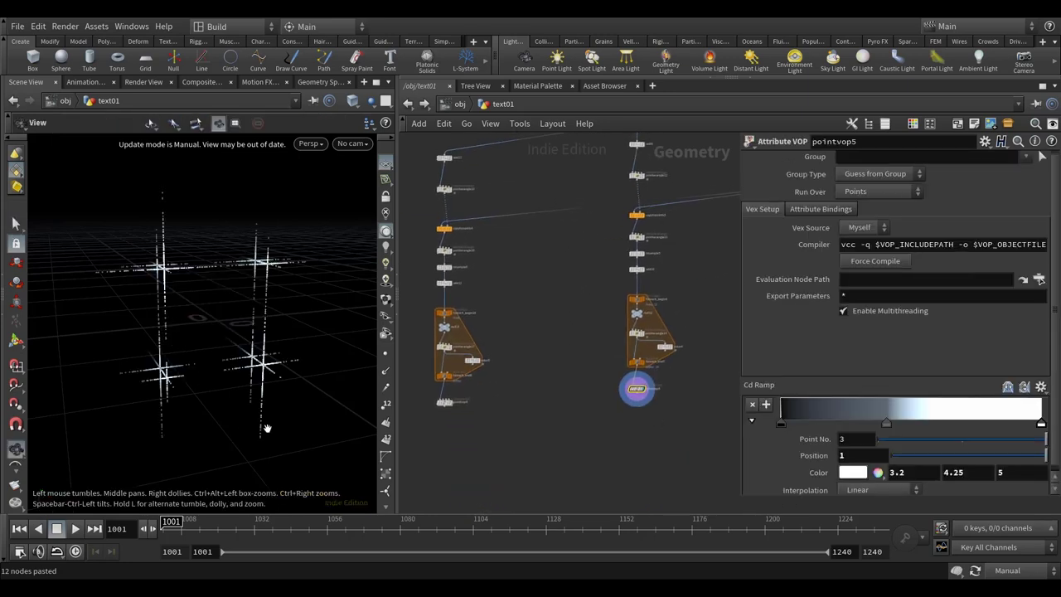
drag(266, 427, 275, 415)
key(s)
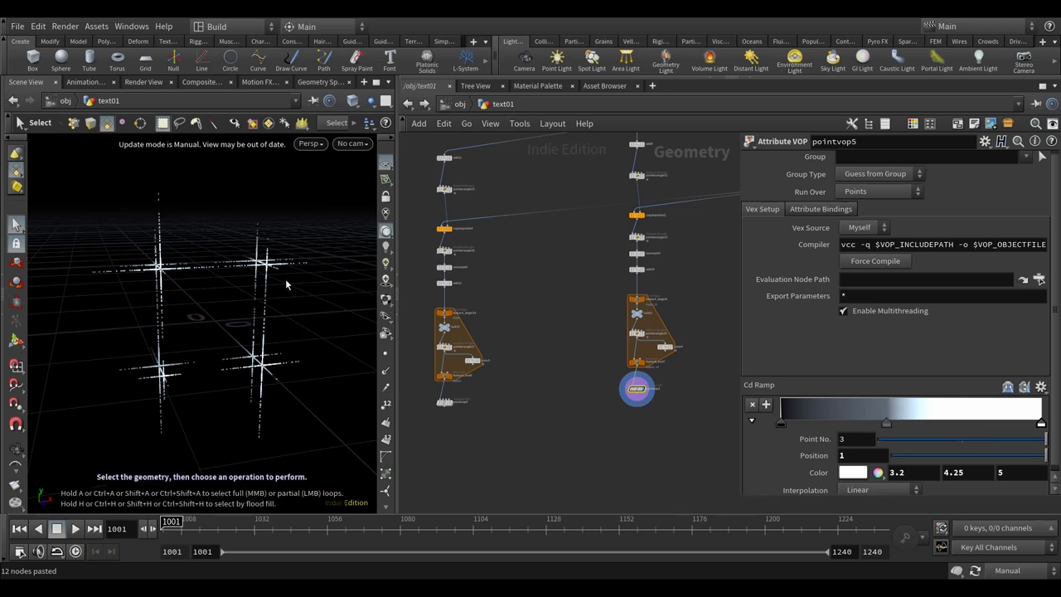
middle_drag(569, 259, 575, 353)
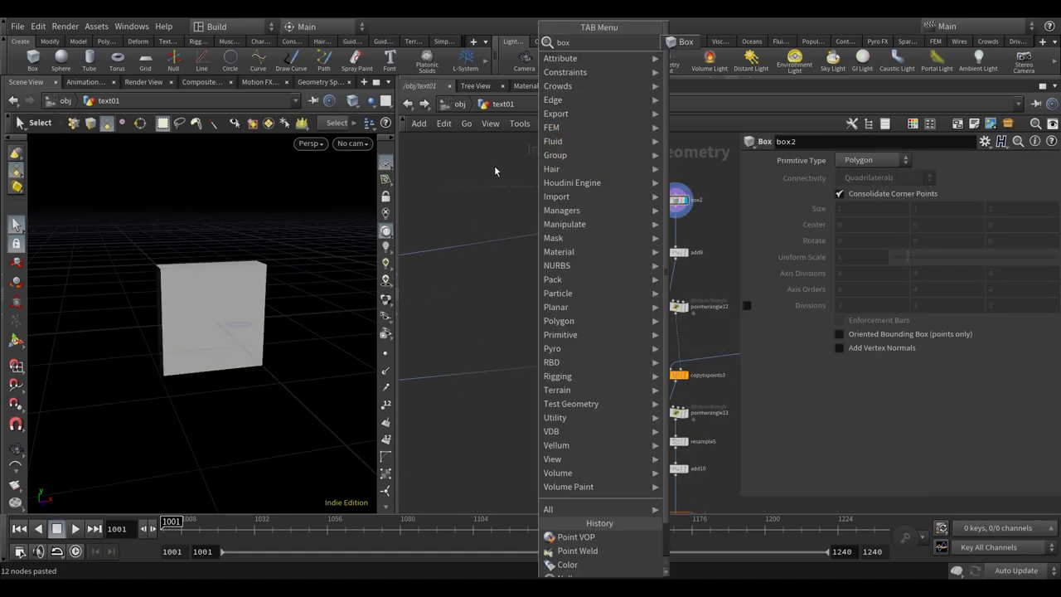
- Add a Transform node above the duplicated chain and move the duplicated nodes down to make room
key(Escape)
key(Tab)
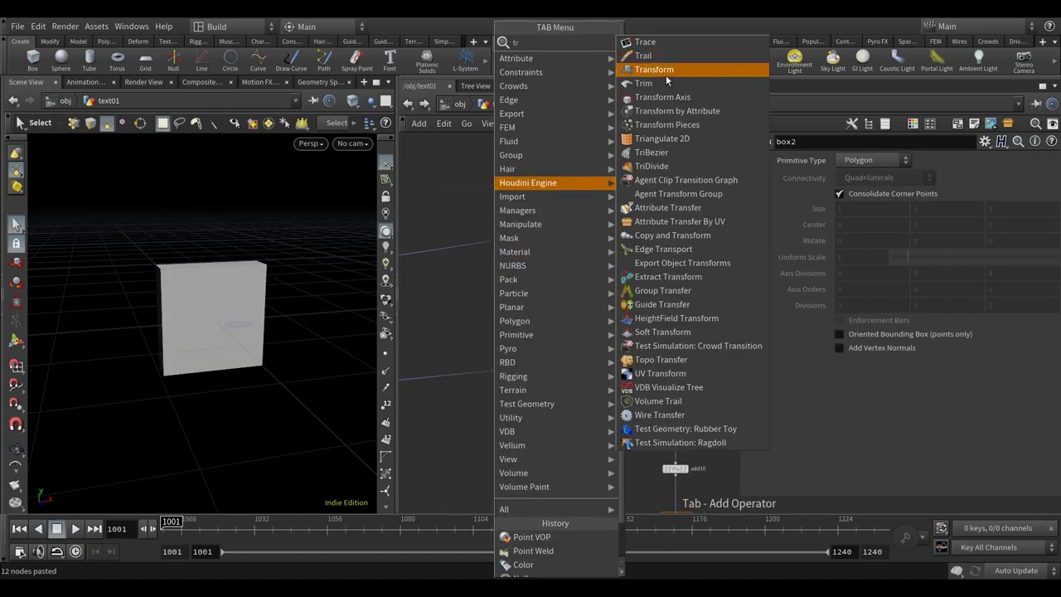
click(671, 70)
click(505, 232)
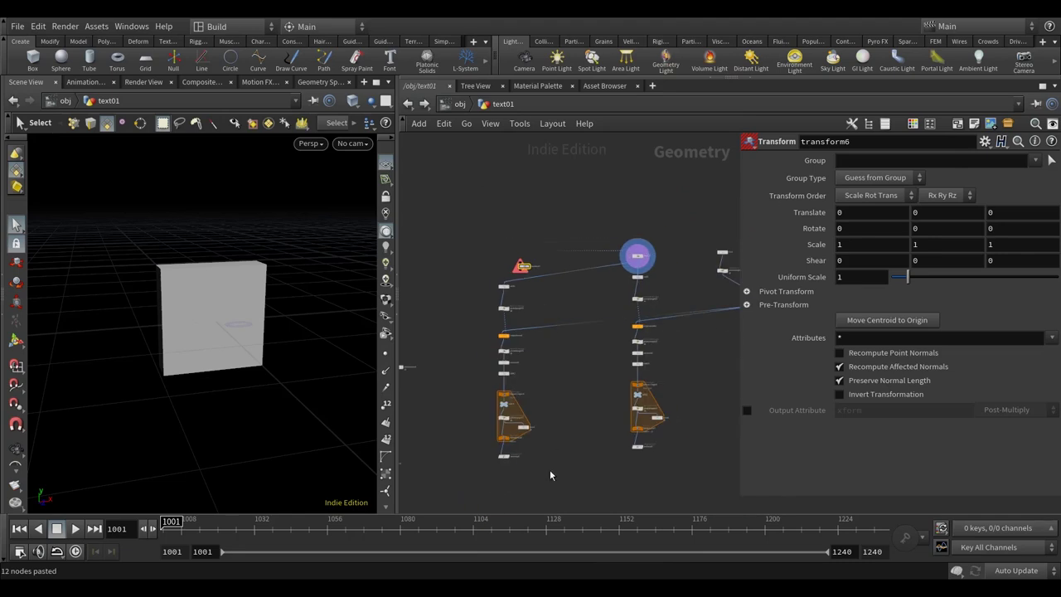
click(457, 294)
drag(503, 286, 499, 331)
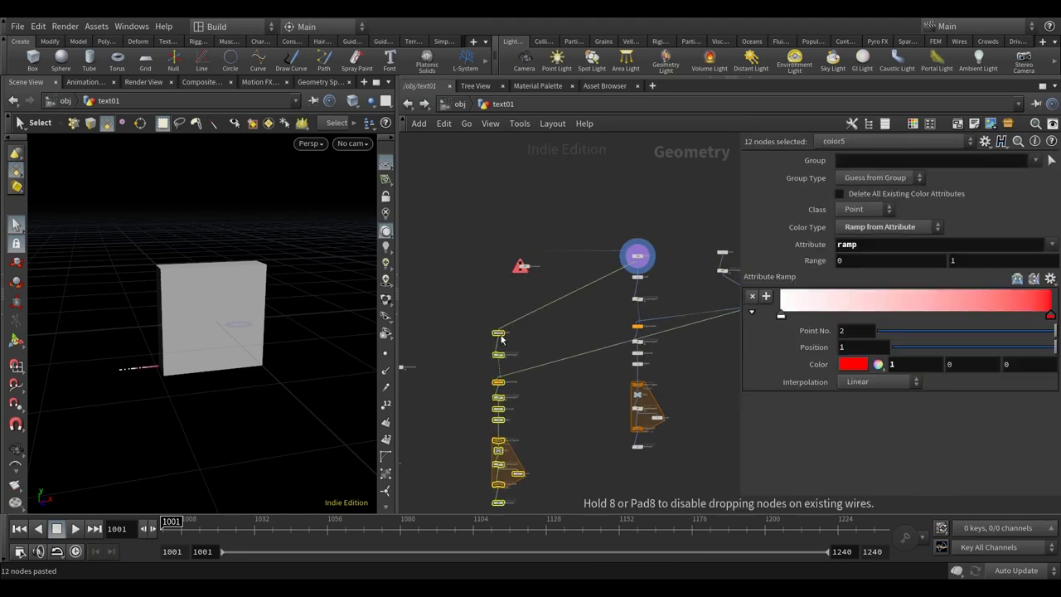
- Connect box2's output to the input of transform6
scroll(564, 277, up, 5)
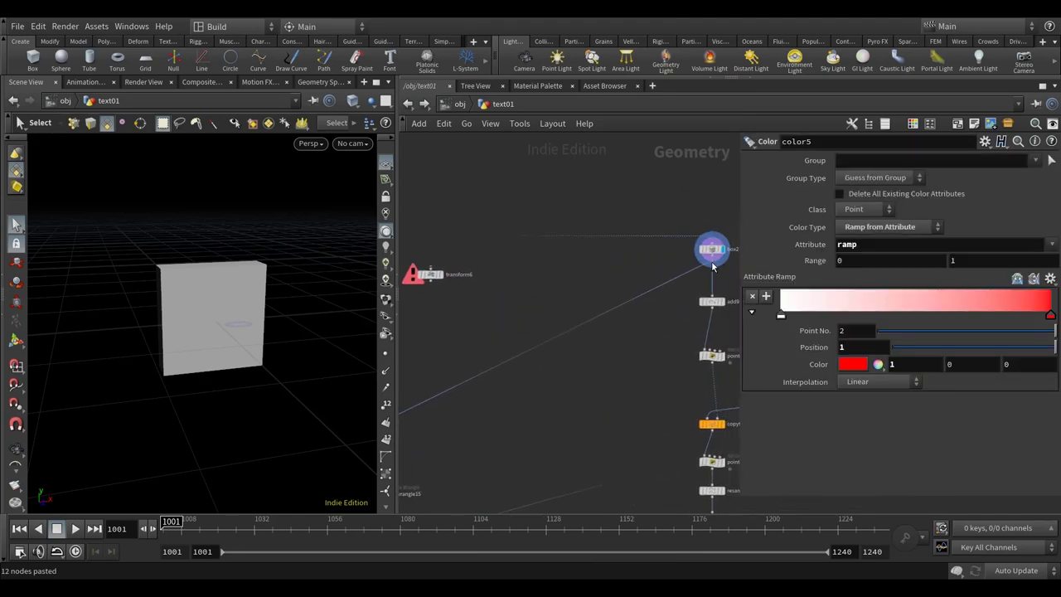
click(432, 268)
click(710, 259)
scroll(611, 301, down, 4)
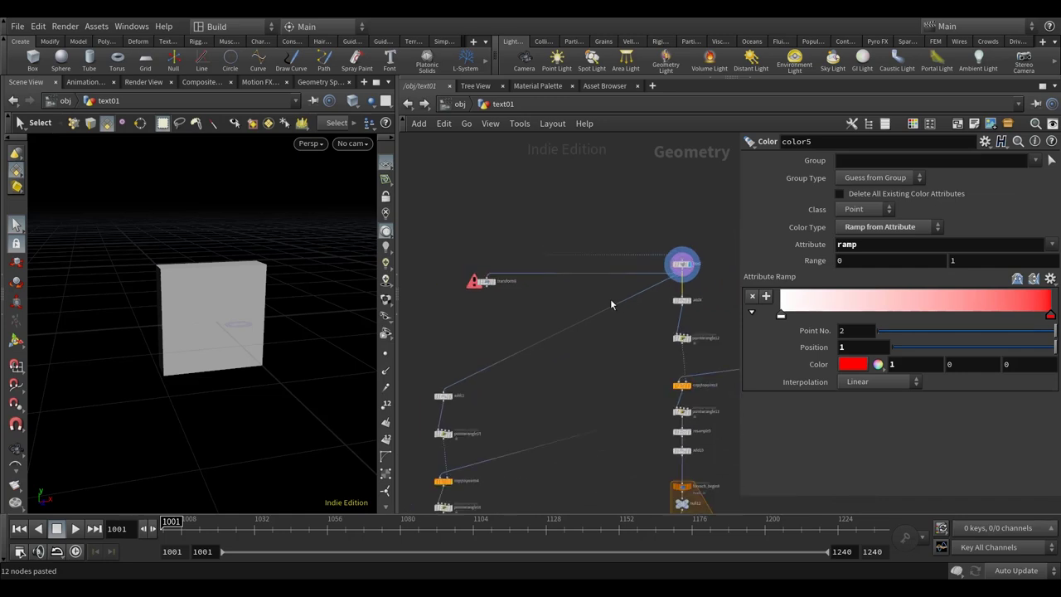
- Display pointvop5 with transform6 shown as a template, and move transform6 farther from box2 in the network
scroll(650, 460, up, 3)
click(637, 457)
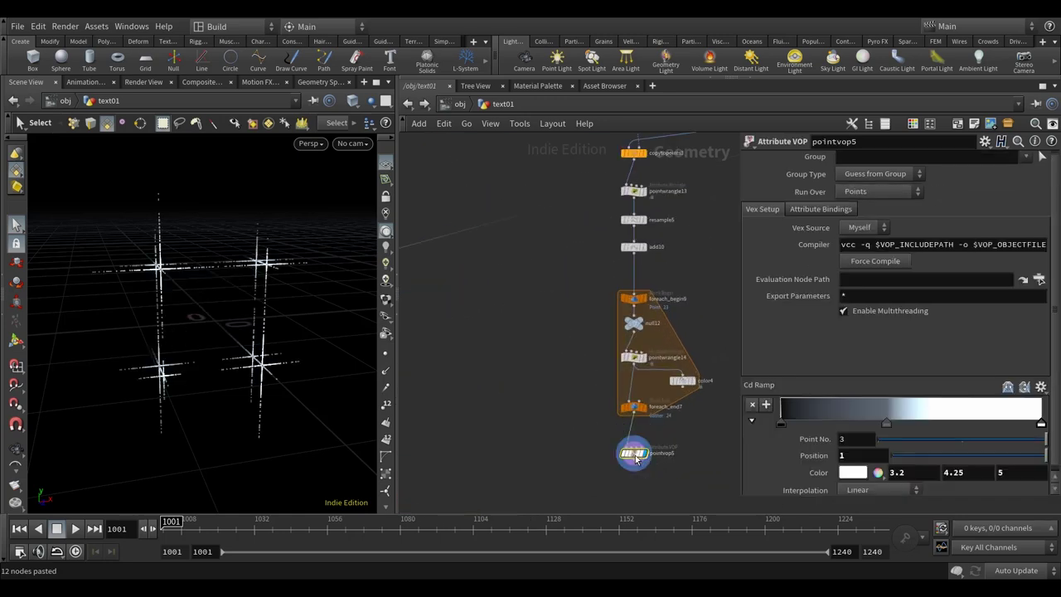
scroll(556, 366, down, 3)
scroll(557, 332, up, 5)
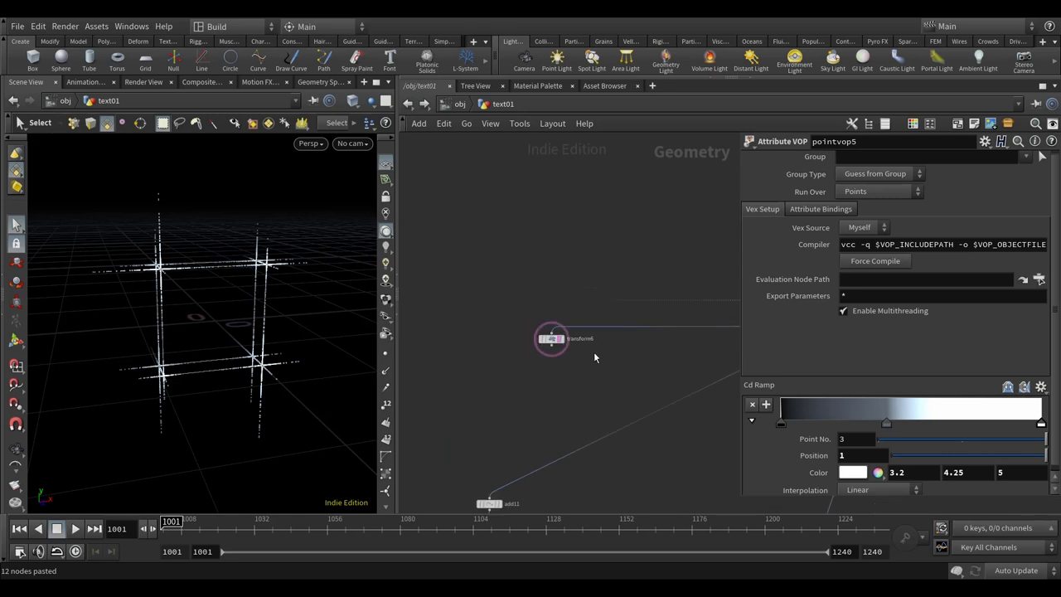
scroll(581, 323, down, 4)
drag(542, 288, 484, 295)
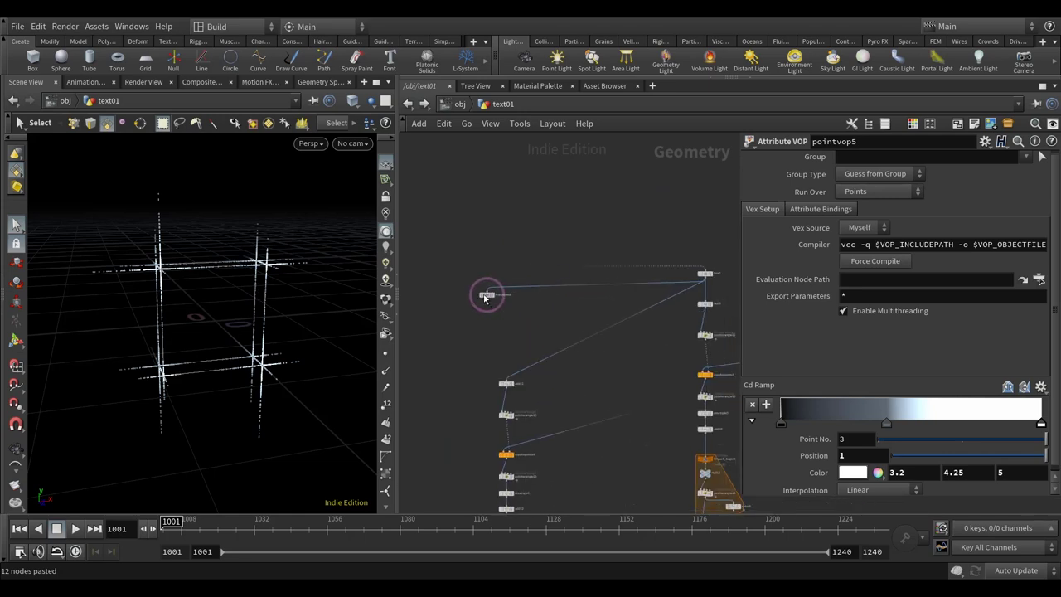
- Move transform6's box to about -0.77, 0.74, -0.07 and set its Z scale to 1.36
key(t)
drag(255, 314, 157, 240)
drag(187, 302, 185, 296)
key(r)
alt+drag(123, 371, 217, 340)
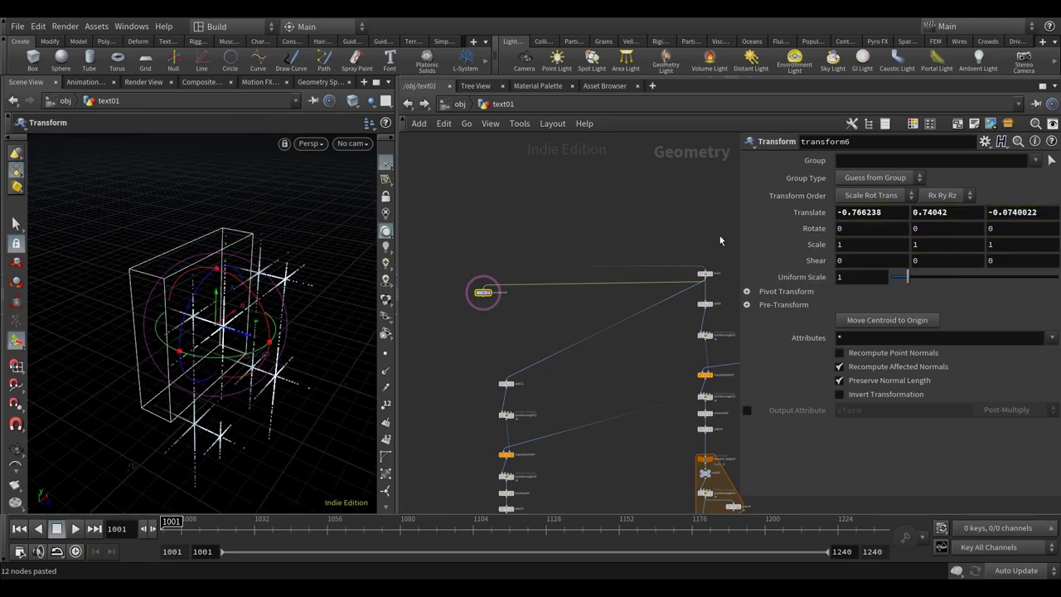
middle_drag(998, 236, 1057, 269)
key(ctrl+z)
- Set transform6's Pivot Translate to $CEX, $CEY, $CEZ
click(747, 293)
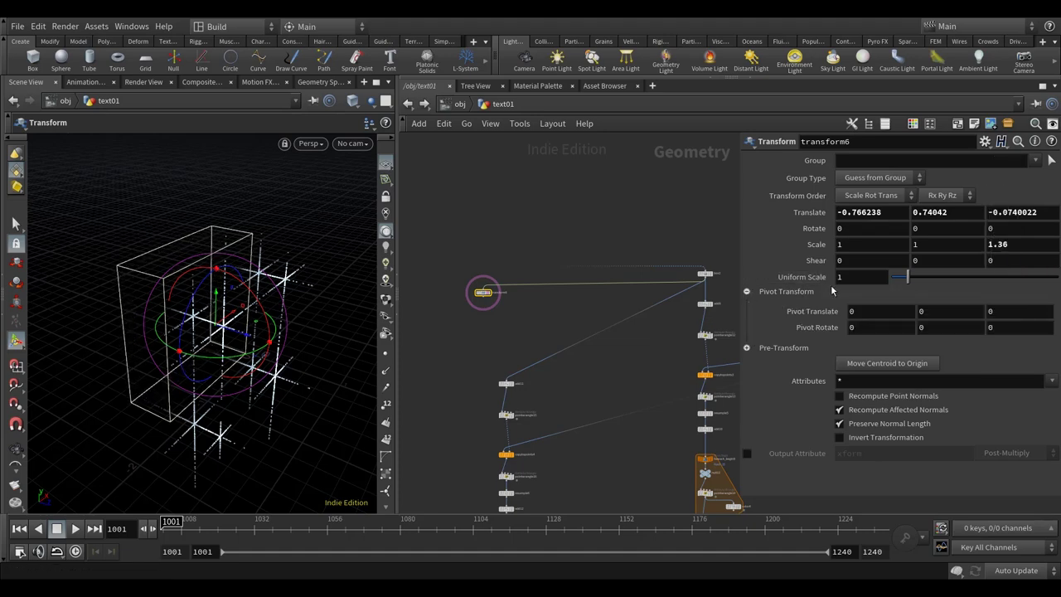
text($CEX)
key(Tab)
text($CEY)
key(Tab)
text($CEZ)
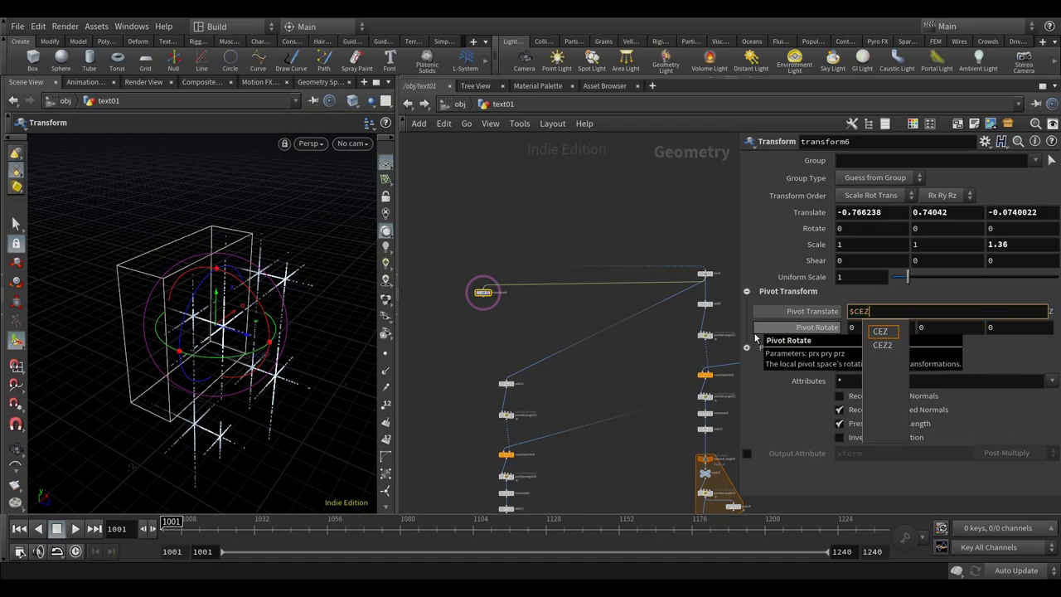
key(Return)
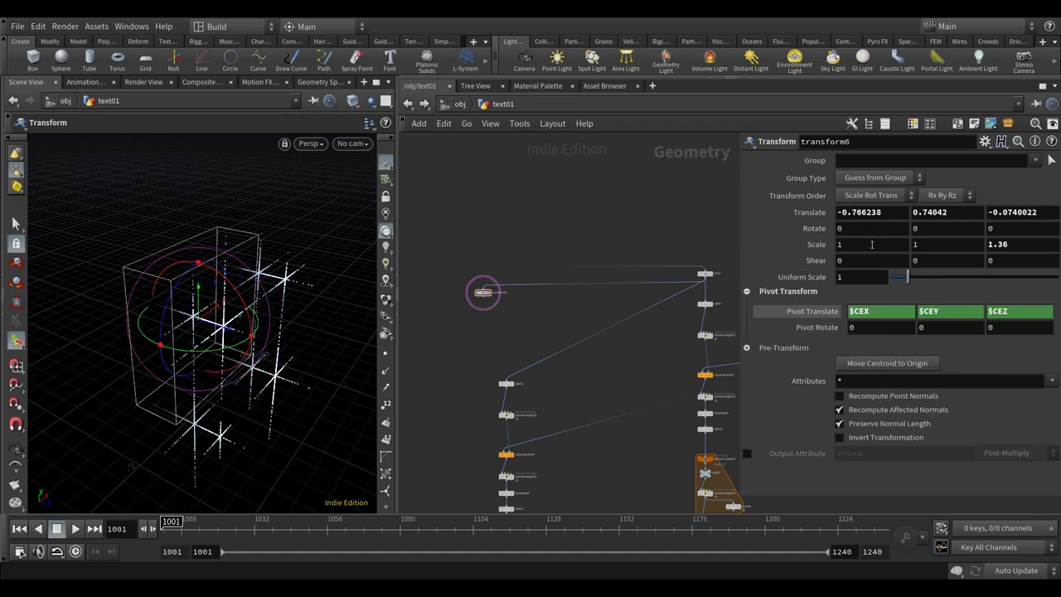
- Scale transform6's box to 1.16, 0.71, 1.68 around the upper cross of points
drag(166, 356, 227, 375)
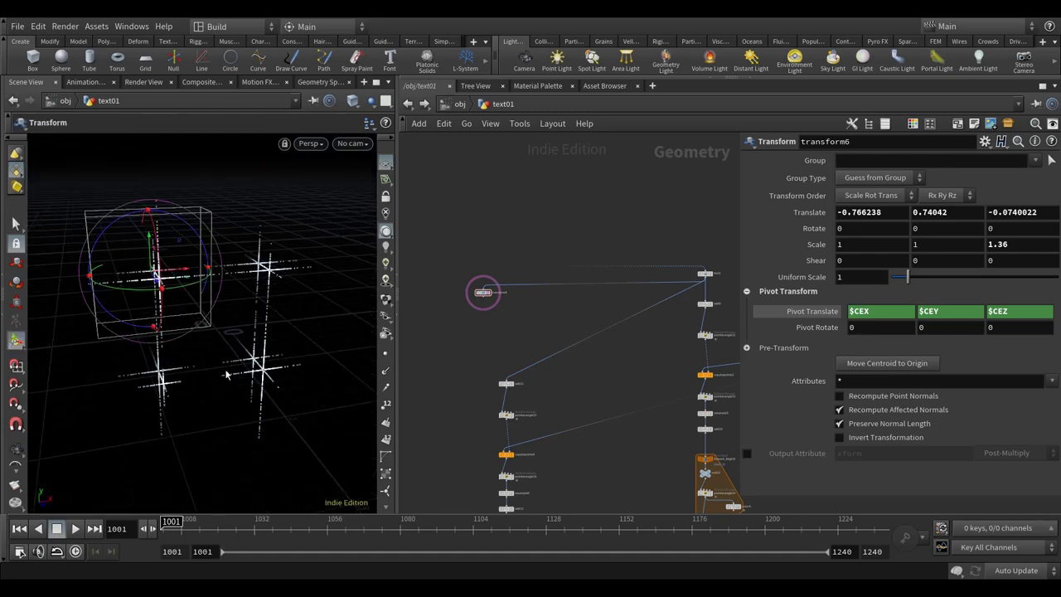
click(18, 225)
middle_drag(919, 245, 708, 280)
middle_drag(857, 246, 967, 270)
scroll(521, 322, up, 3)
drag(279, 304, 308, 332)
middle_drag(1005, 246, 1046, 272)
drag(249, 348, 334, 351)
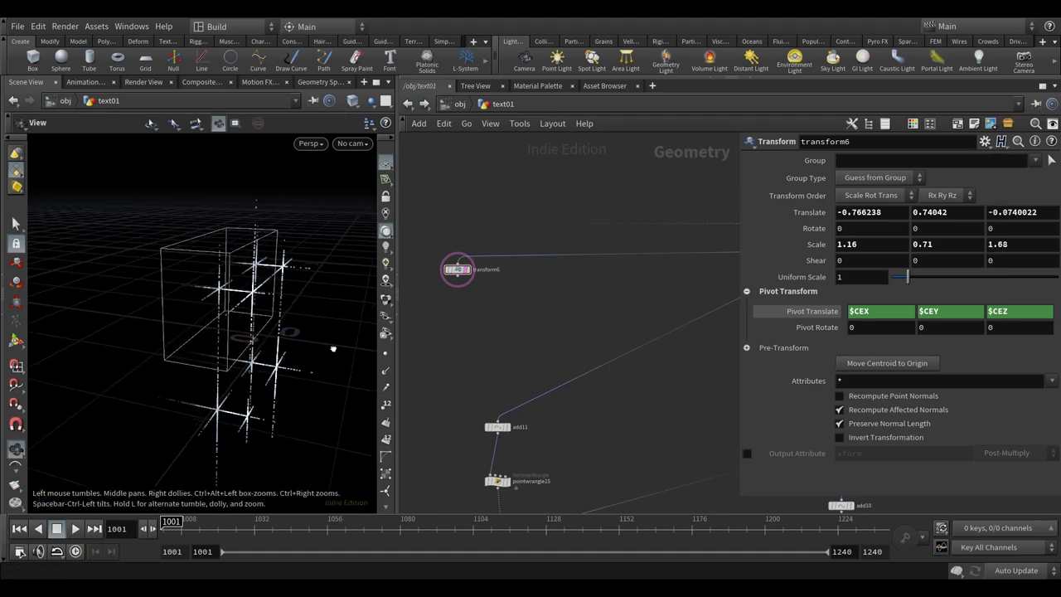
- Shift transform6's box along Z to a translate value of about -0.18
click(16, 340)
click(457, 270)
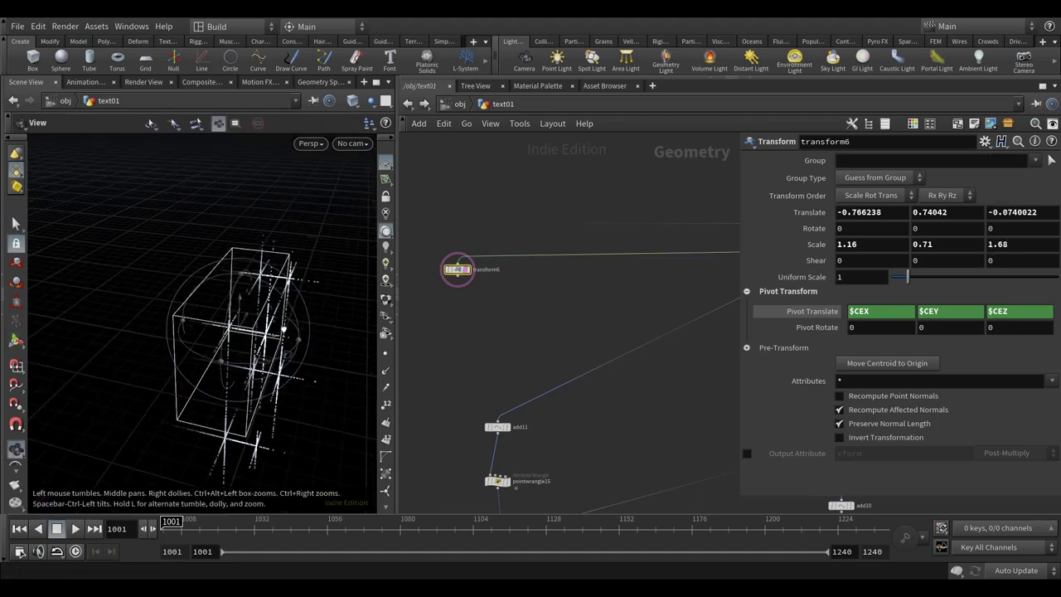
drag(247, 361, 236, 373)
key(ctrl+z)
drag(311, 400, 278, 290)
click(16, 224)
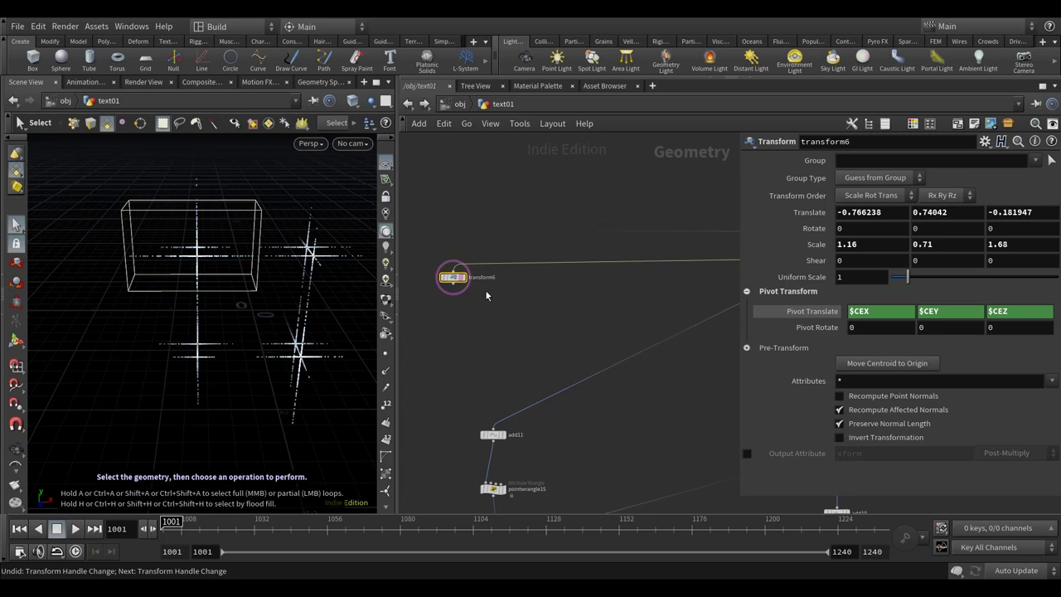
- Duplicate transform6 and move the copy's box to about 0.85, -0.63, -0.18, around the diagonally opposite lower cross
key(ctrl+c)
key(ctrl+v)
drag(569, 307, 555, 298)
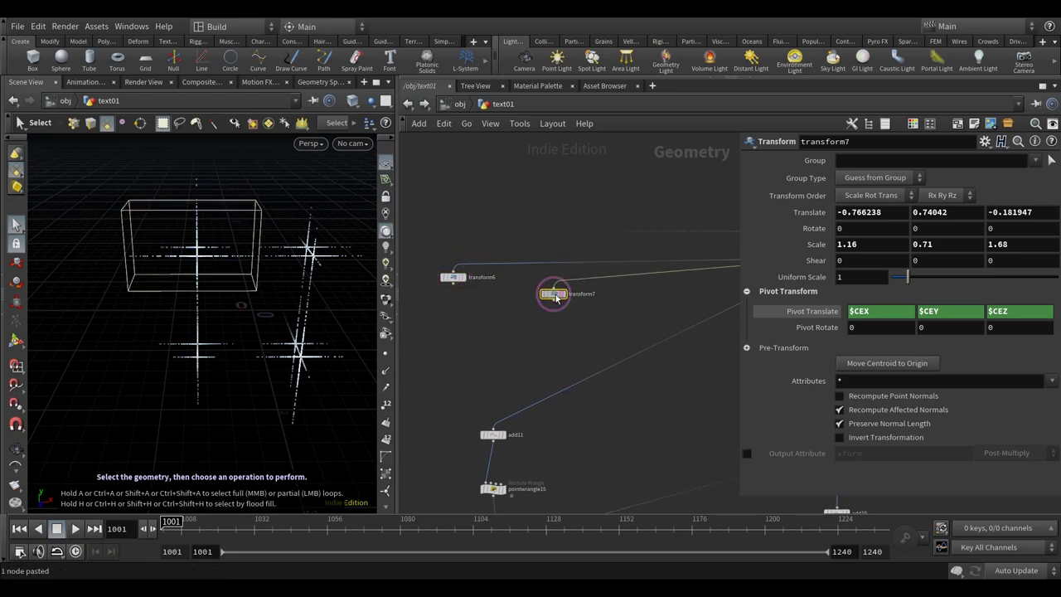
click(15, 338)
alt+drag(116, 249, 312, 341)
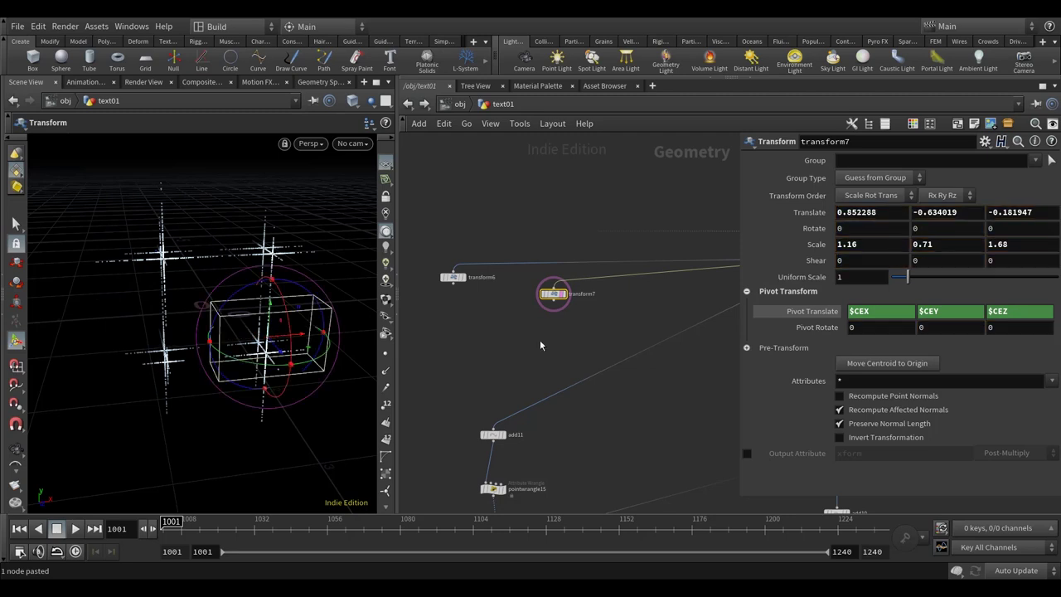
- Add a Merge node and connect transform6 and transform7 to its input
key(Tab)
text(mer)
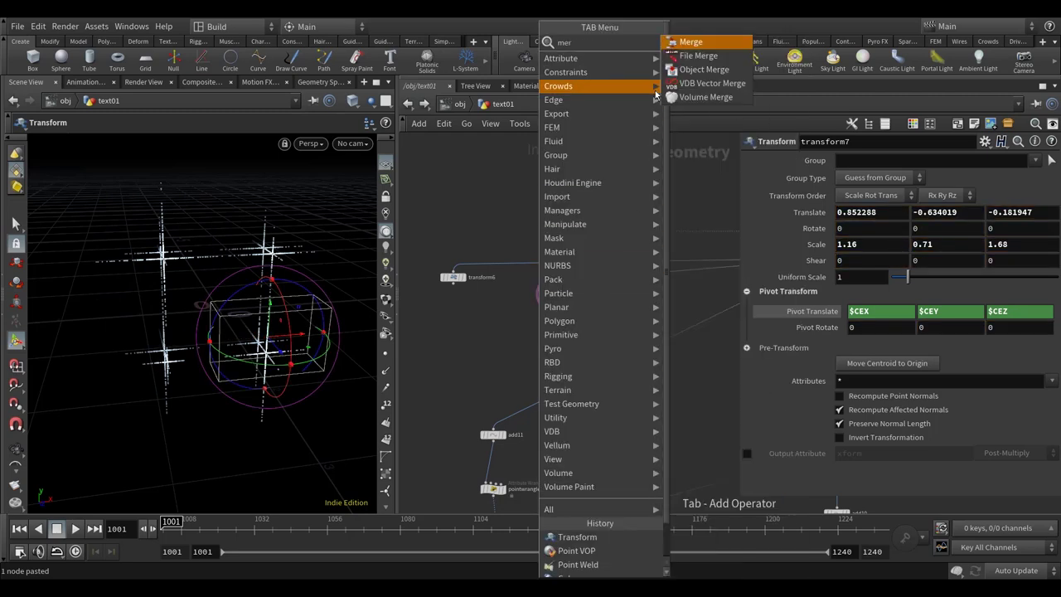
click(729, 42)
click(497, 333)
drag(450, 286, 501, 336)
drag(554, 306, 503, 325)
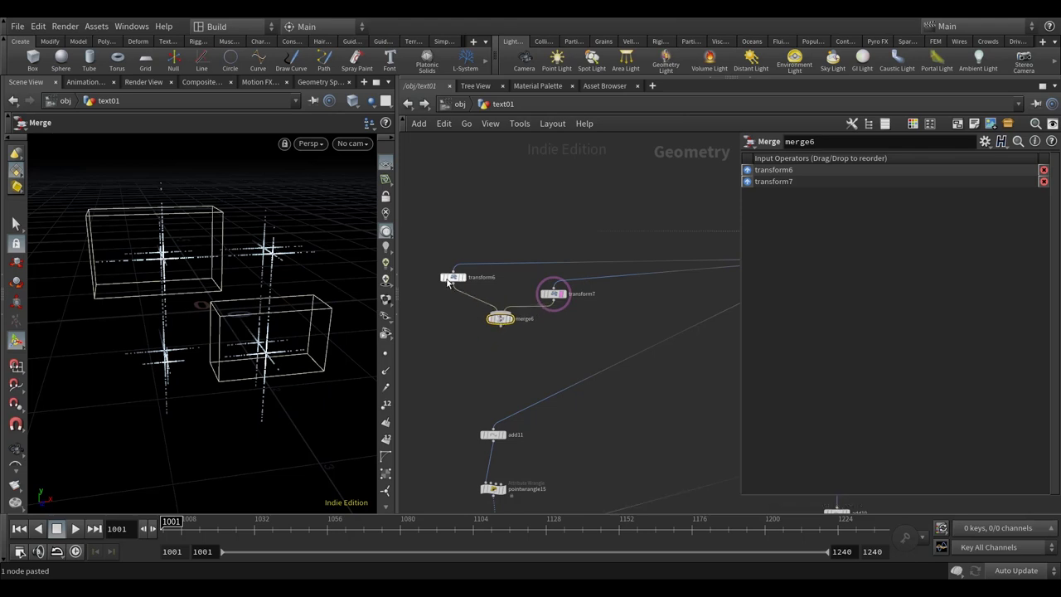
drag(452, 277, 453, 286)
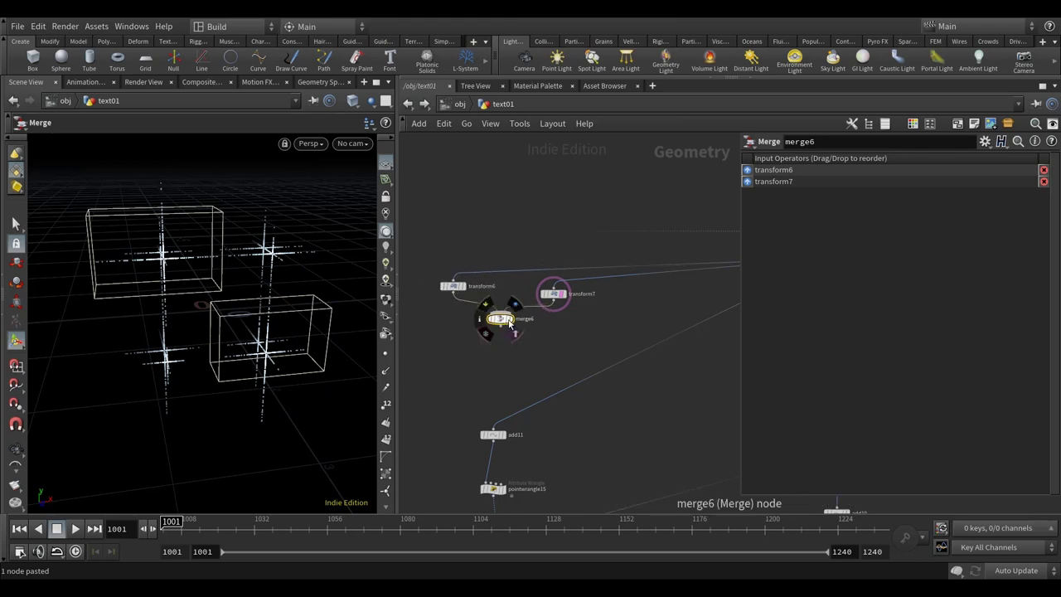
- Scale transform7's box to 0.92, 1.04, 2.32 and move it along X to a translate value of about 0.59
click(547, 296)
key(Escape)
drag(211, 364, 292, 377)
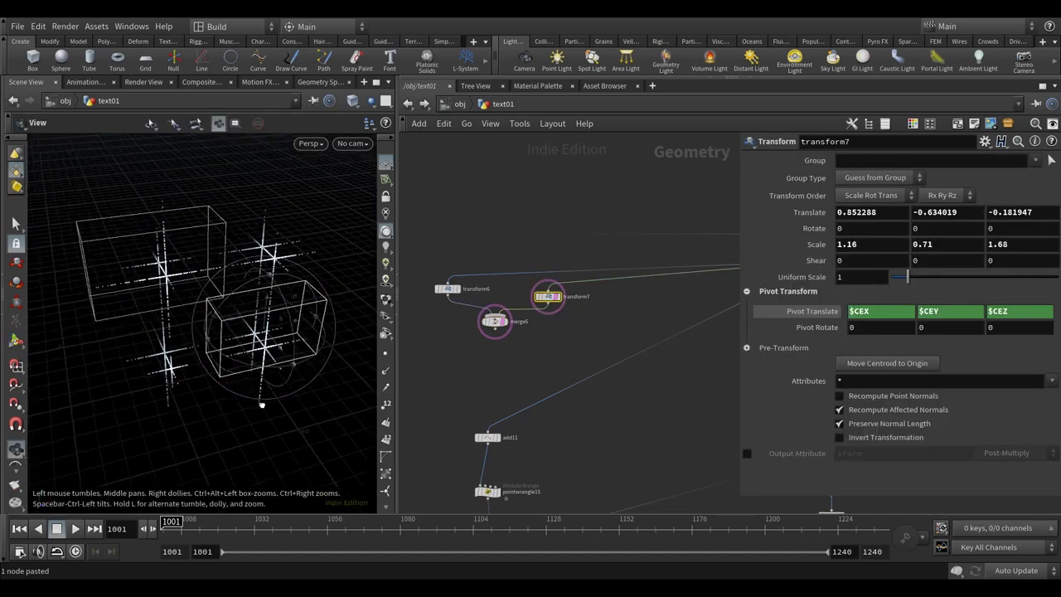
key(Return)
mouse_move(922, 246)
middle_down()
mouse_move(922, 276)
mouse_move(933, 249)
middle_up()
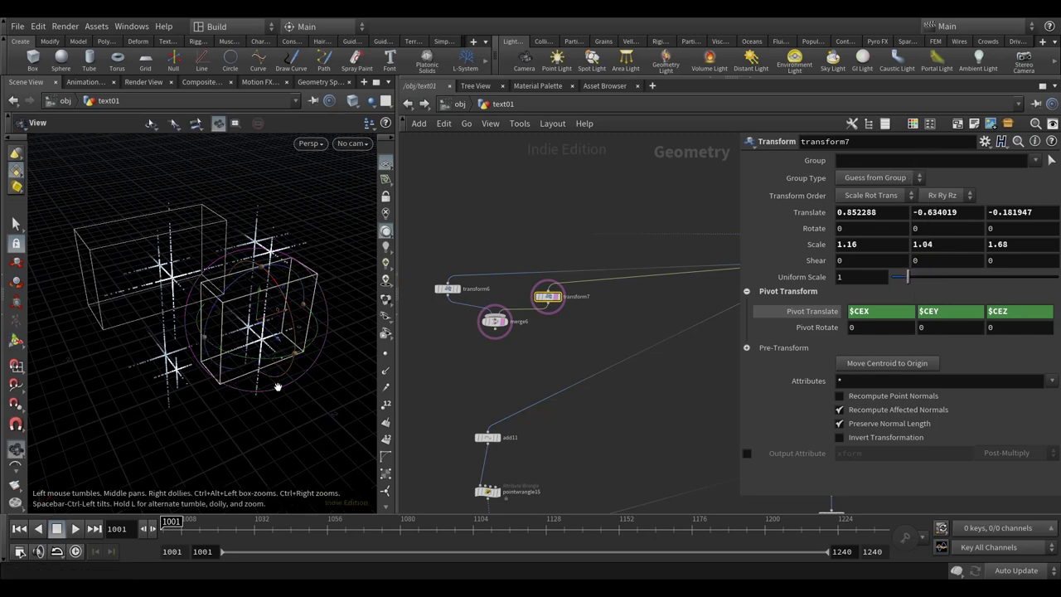
middle_drag(854, 244, 679, 279)
middle_drag(1010, 244, 1052, 267)
alt+drag(265, 331, 219, 354)
key(s)
key(Escape)
middle_drag(219, 354, 249, 381)
key(s)
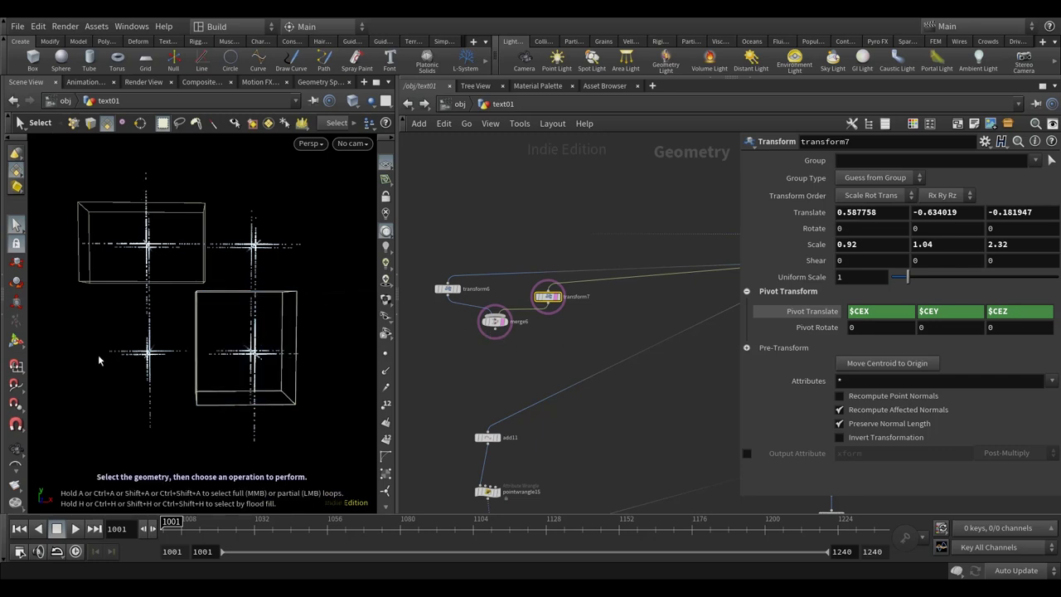
- Lower transform6's box to a Y translate of about 0.45 so it sits slightly below the centre of the upper cross
click(447, 290)
key(Return)
key(Escape)
key(Return)
drag(146, 214, 147, 237)
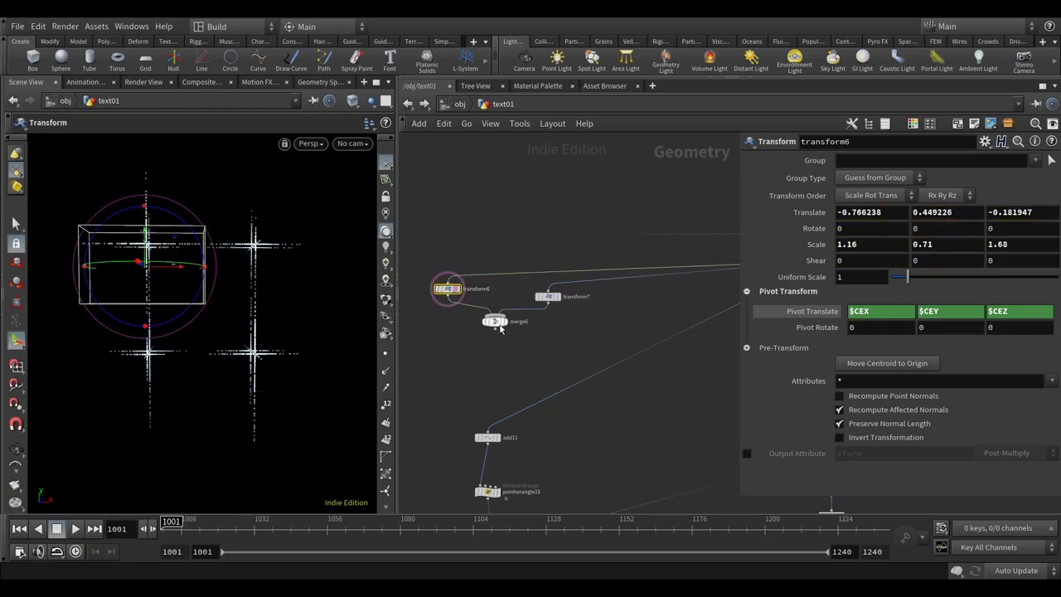
- Move transform7's box to a Y translate of about -0.44 and display the merged boxes from merge6
click(548, 296)
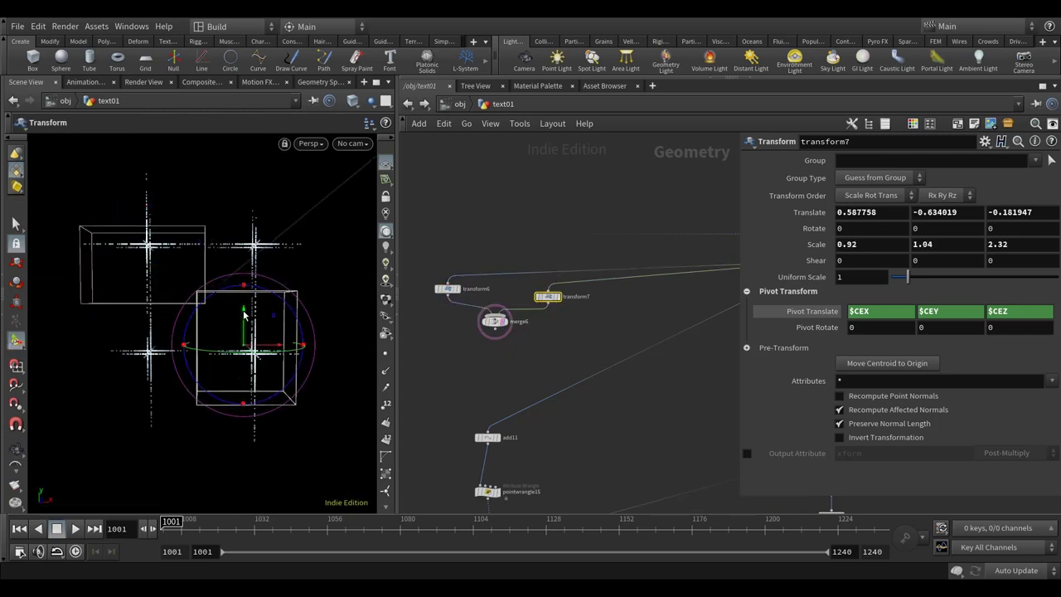
drag(245, 315, 245, 390)
key(s)
key(Escape)
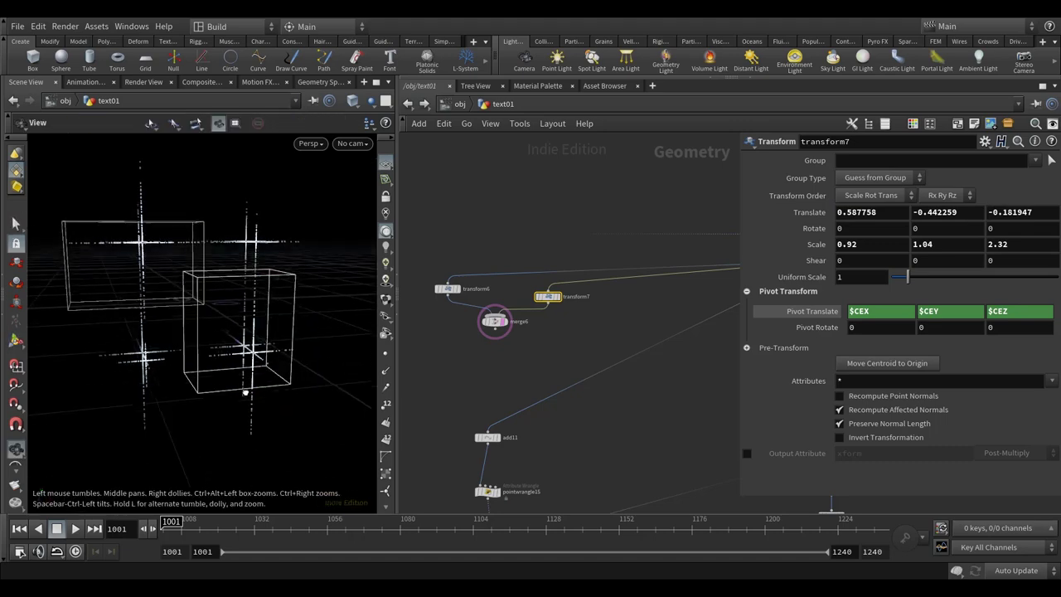
click(496, 321)
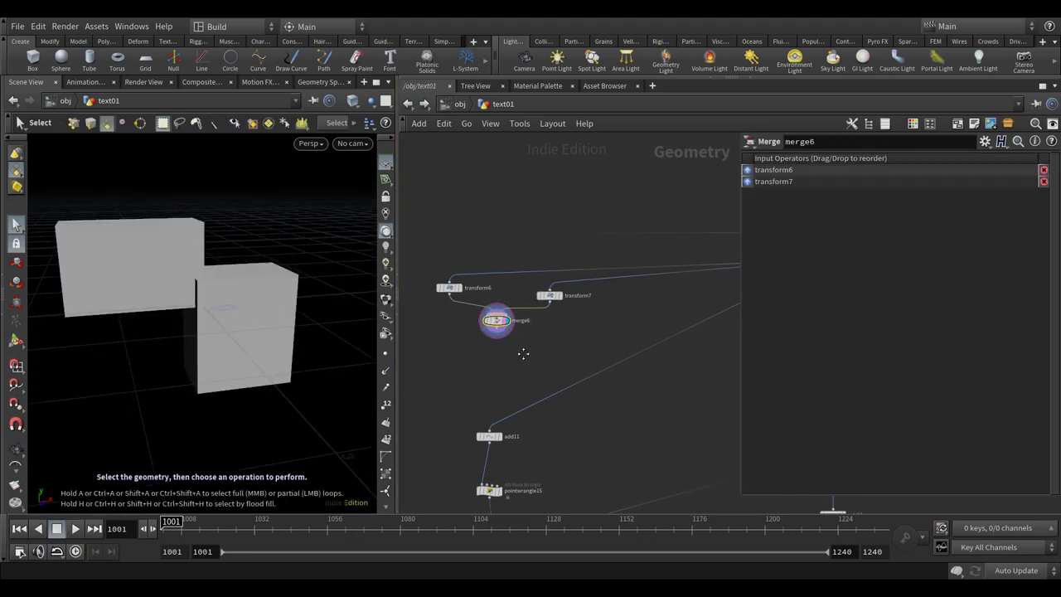
- Add a Mountain node directly after merge6 and display its distorted boxes
middle_drag(524, 354, 530, 352)
key(Tab)
text(mou)
click(651, 41)
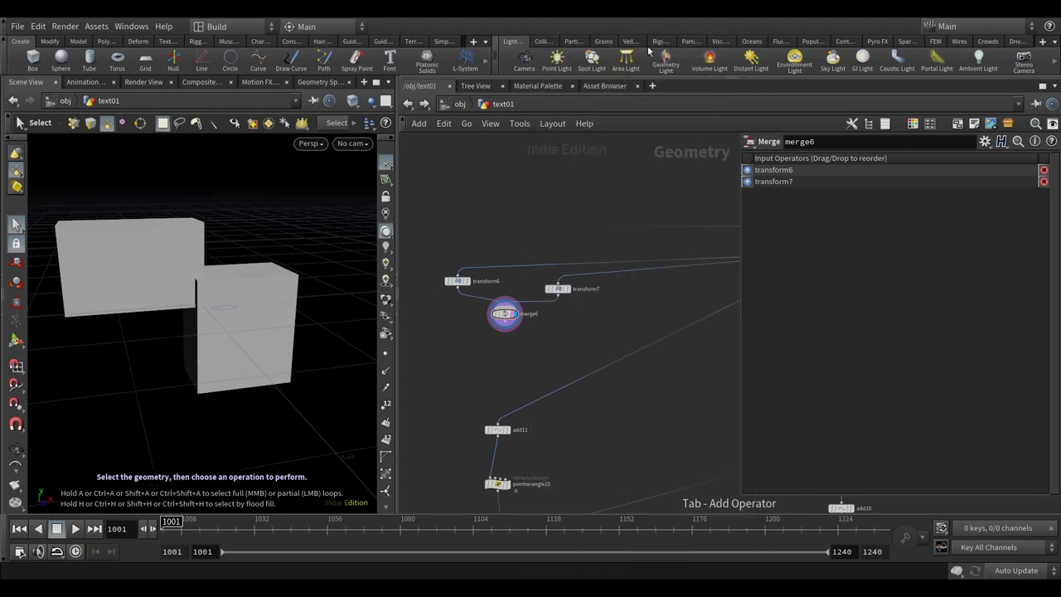
click(515, 349)
drag(514, 349, 507, 346)
click(511, 352)
double_click(508, 347)
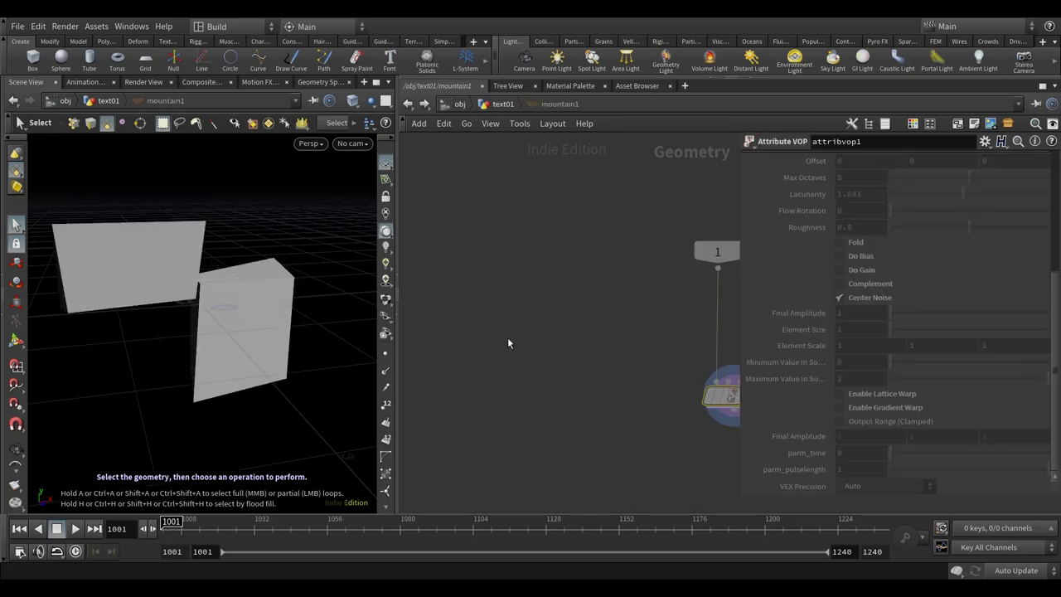
click(408, 104)
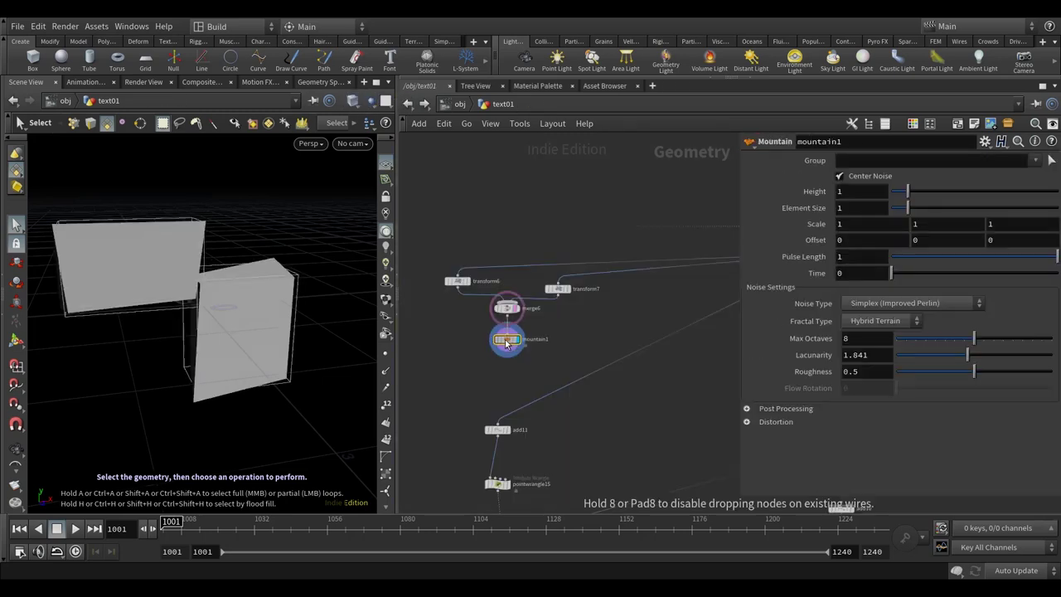
click(495, 313)
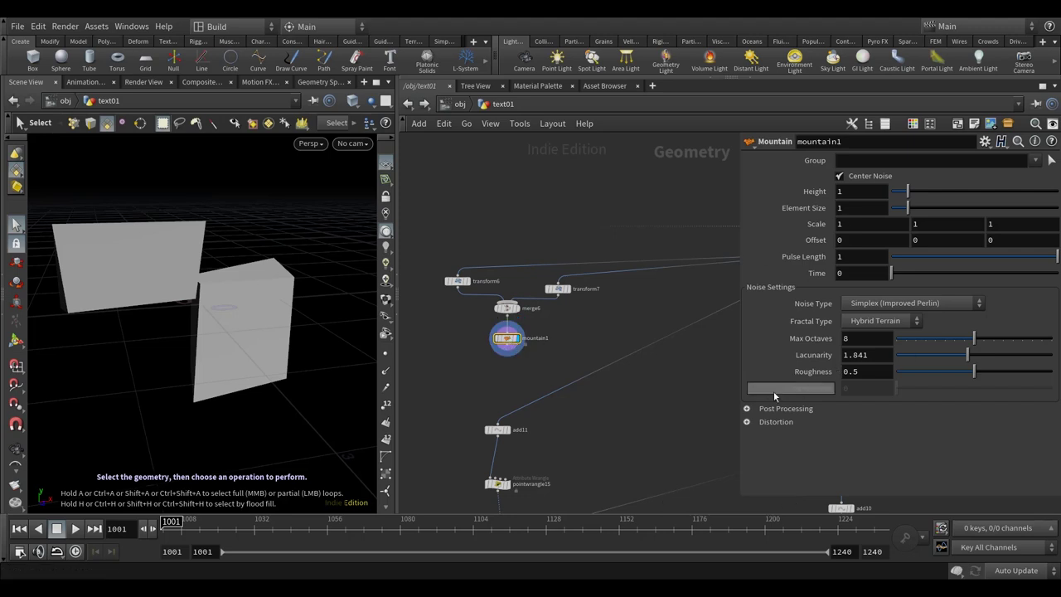
- Connect mountain1's output to add11's input in place of the existing source and display add11
scroll(597, 384, down, 3)
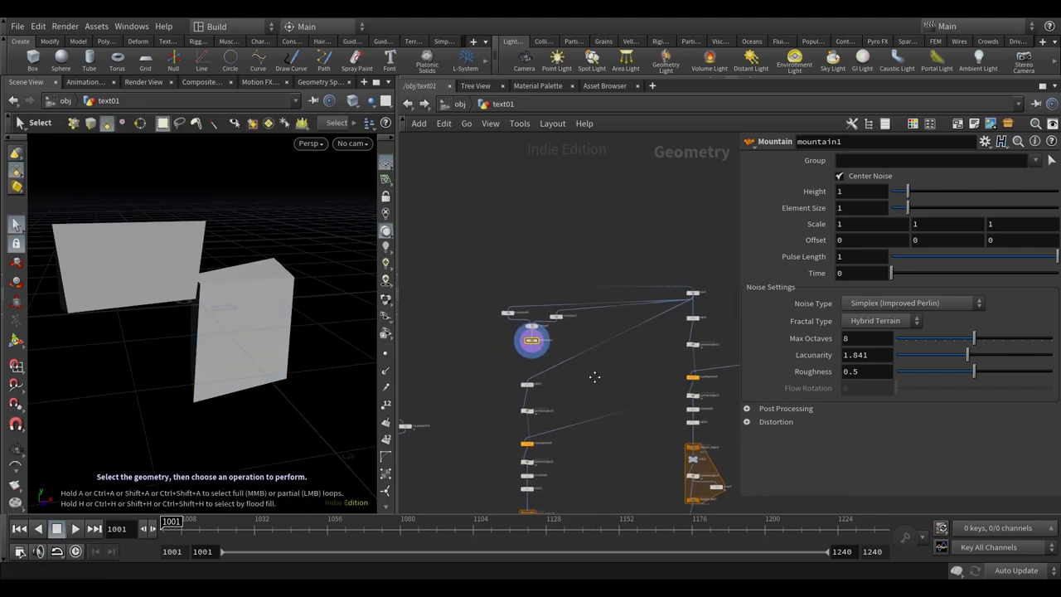
scroll(523, 397, up, 4)
click(498, 349)
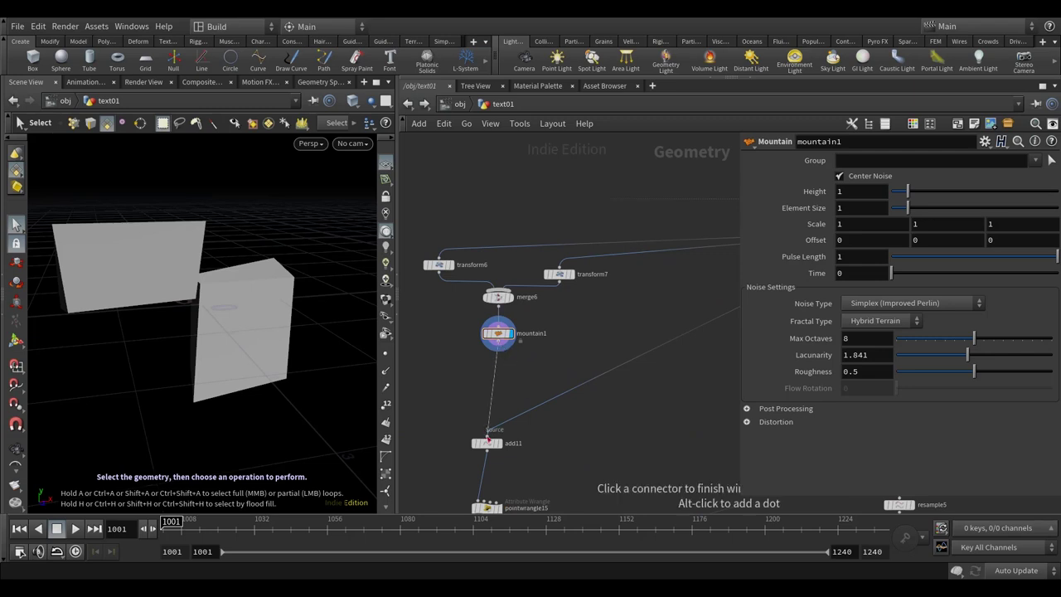
click(487, 437)
middle_drag(499, 450, 521, 404)
click(521, 397)
scroll(594, 379, down, 5)
scroll(668, 418, up, 3)
scroll(583, 483, down, 2)
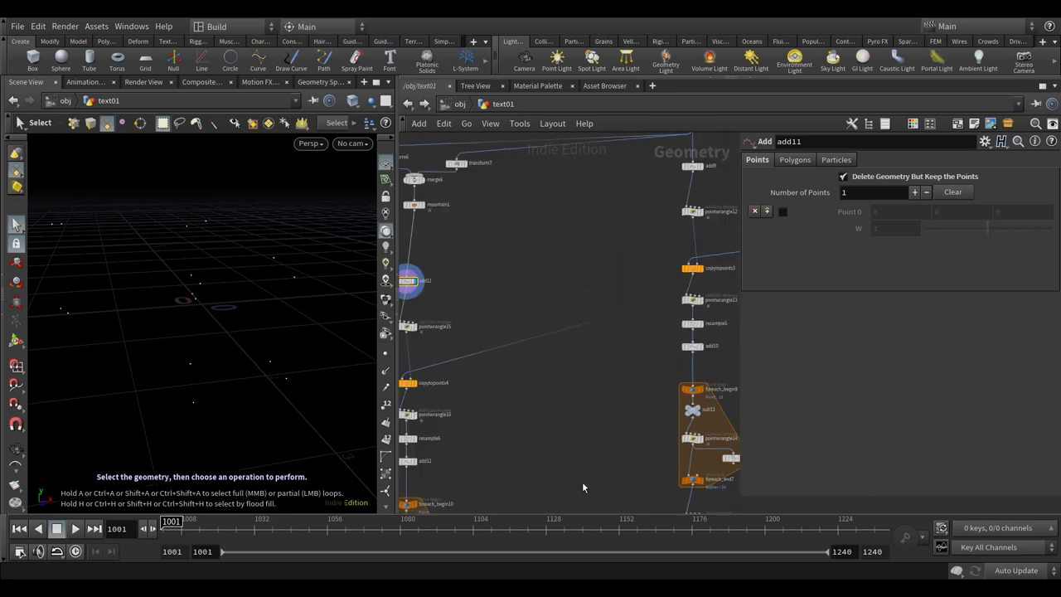
- Move the transform6, transform7, merge6 and mountain1 nodes into line above add11
scroll(520, 338, up, 4)
middle_drag(522, 339, 563, 356)
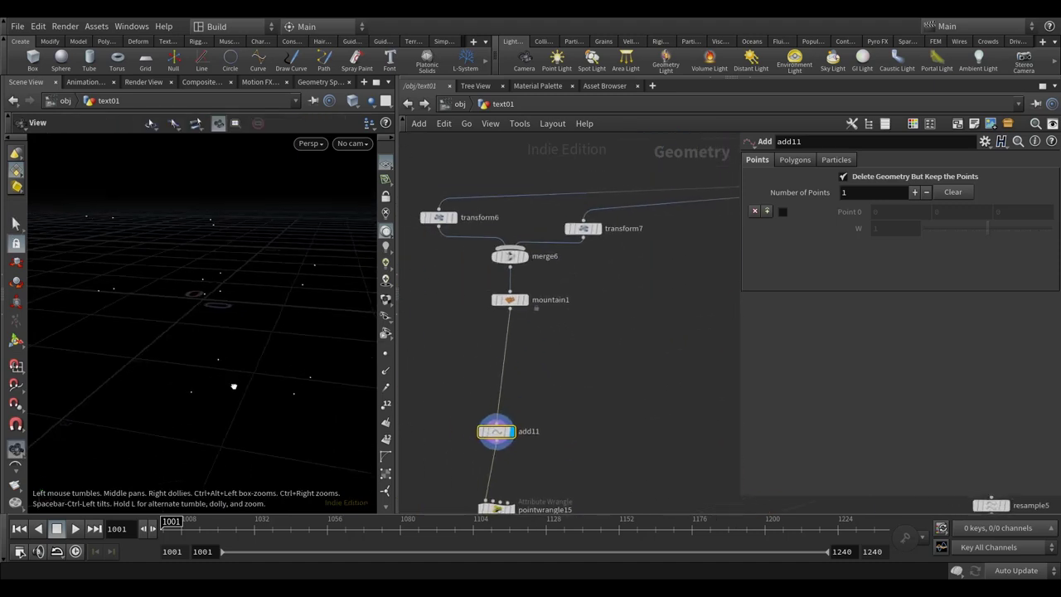
scroll(567, 381, down, 3)
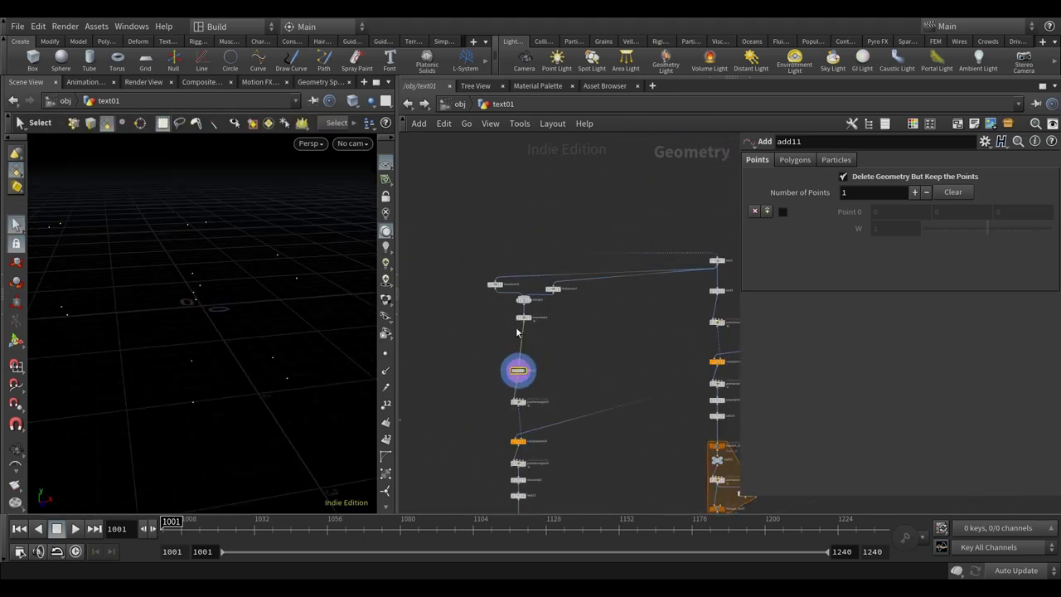
scroll(637, 317, up, 3)
drag(644, 317, 464, 242)
click(586, 349)
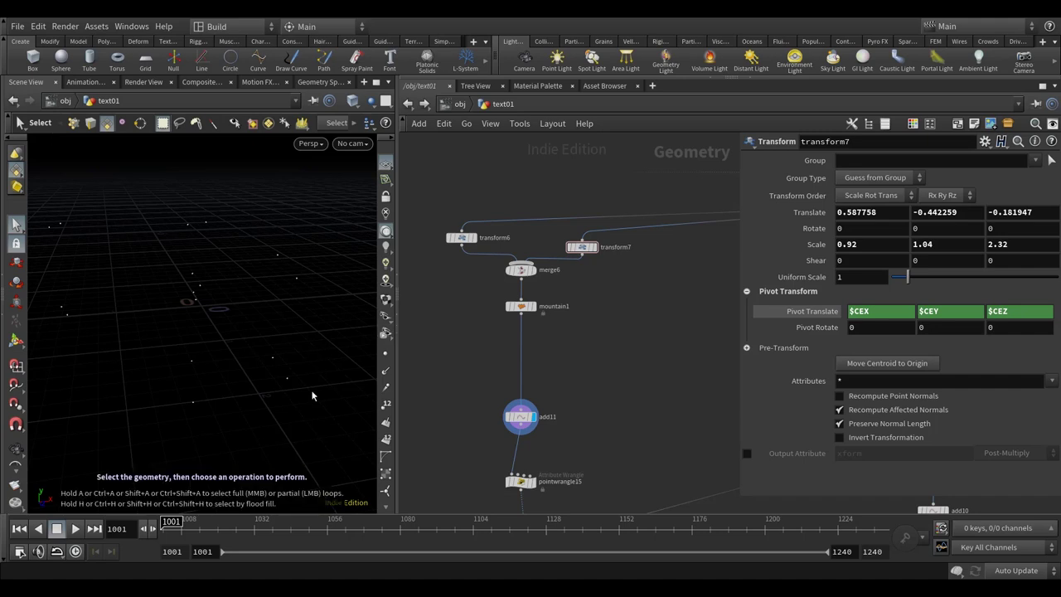
- Turn on the display of points and point numbers in the viewport for add11's result
click(385, 353)
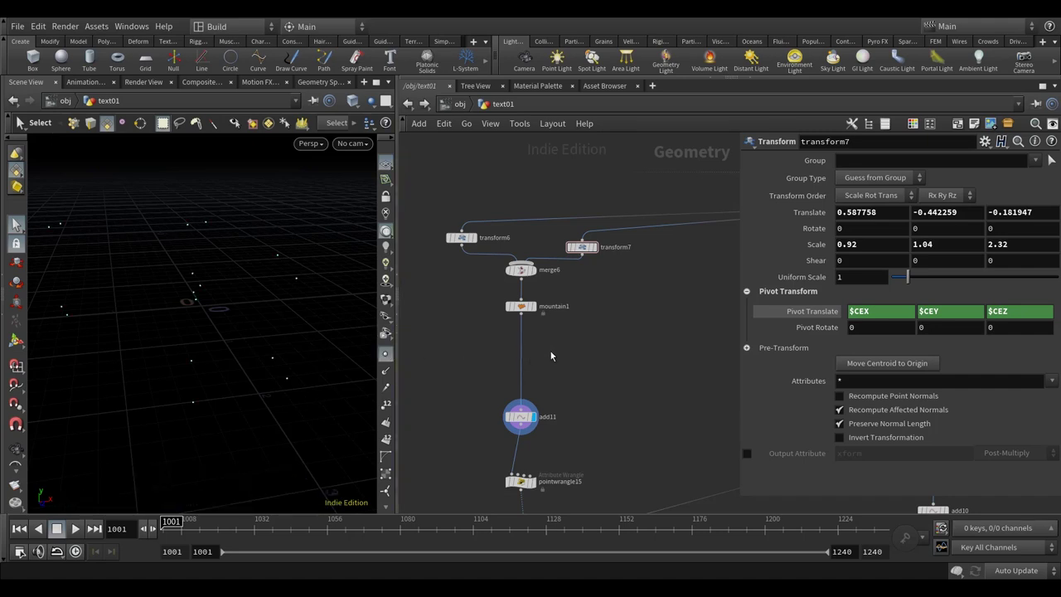
click(384, 409)
alt+drag(326, 415, 304, 407)
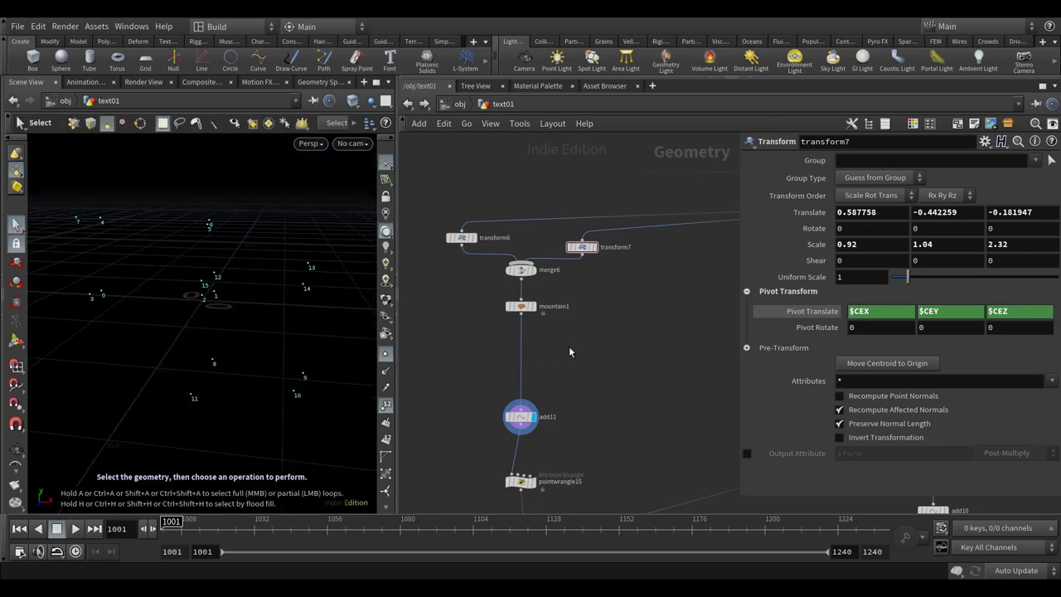
- Add a Blast node beside the chain and connect mountain1's output to it
key(Tab)
text(blas)
key(Return)
click(576, 370)
drag(520, 314, 576, 362)
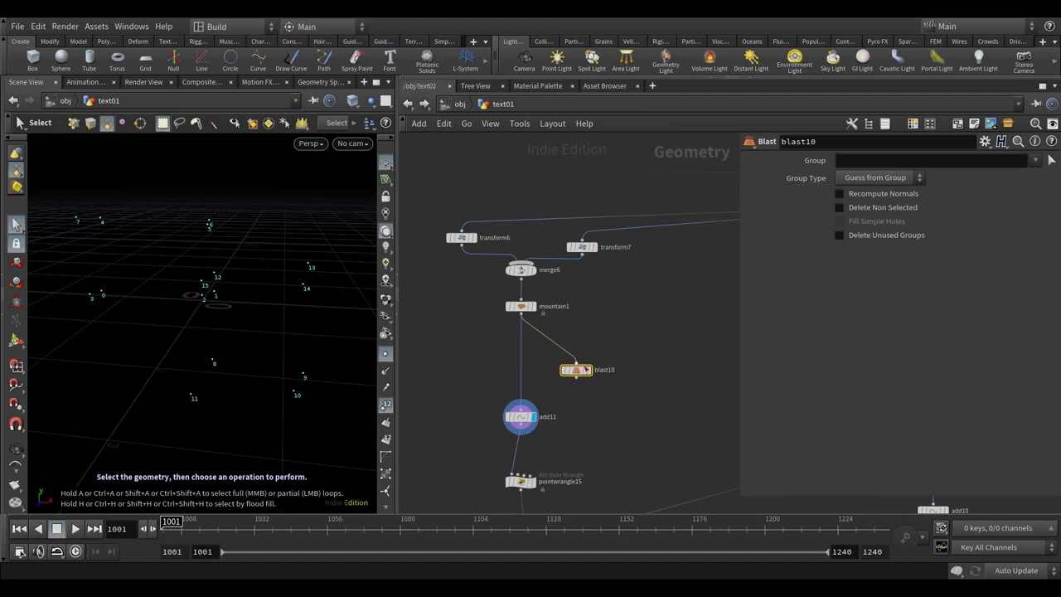
- Set blast10's group type to Points, enter the group 3 4 2 10 11, and enable Delete Non Selected
click(881, 211)
click(879, 178)
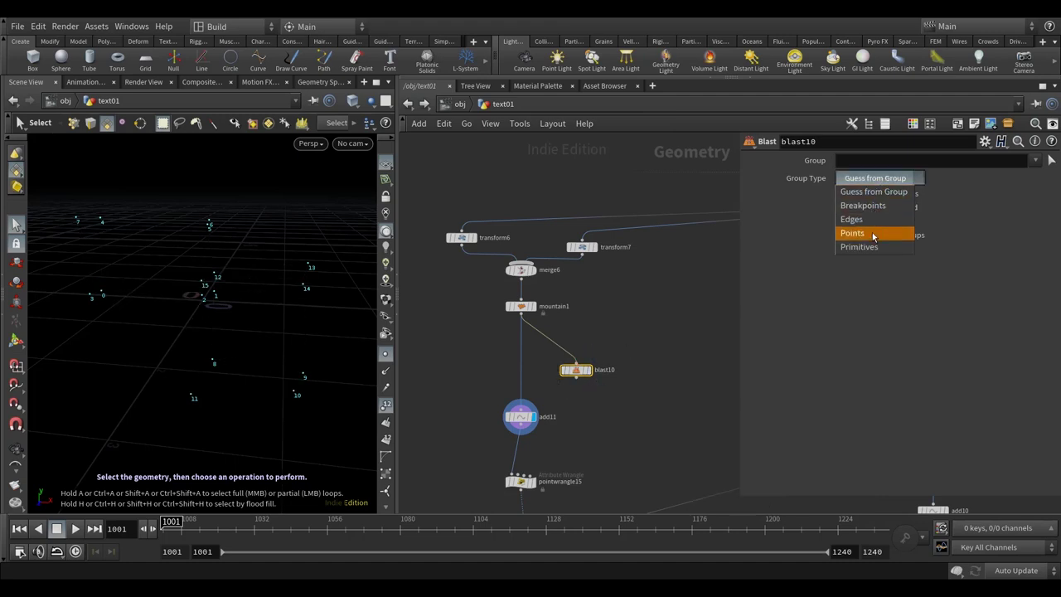
click(866, 233)
click(873, 160)
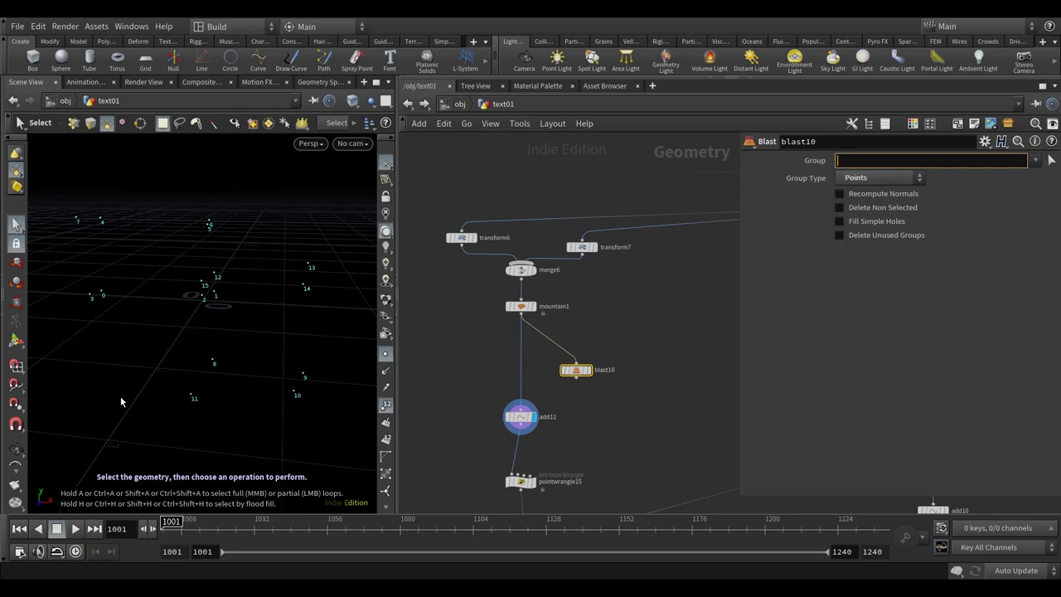
alt+drag(120, 402, 166, 396)
click(874, 160)
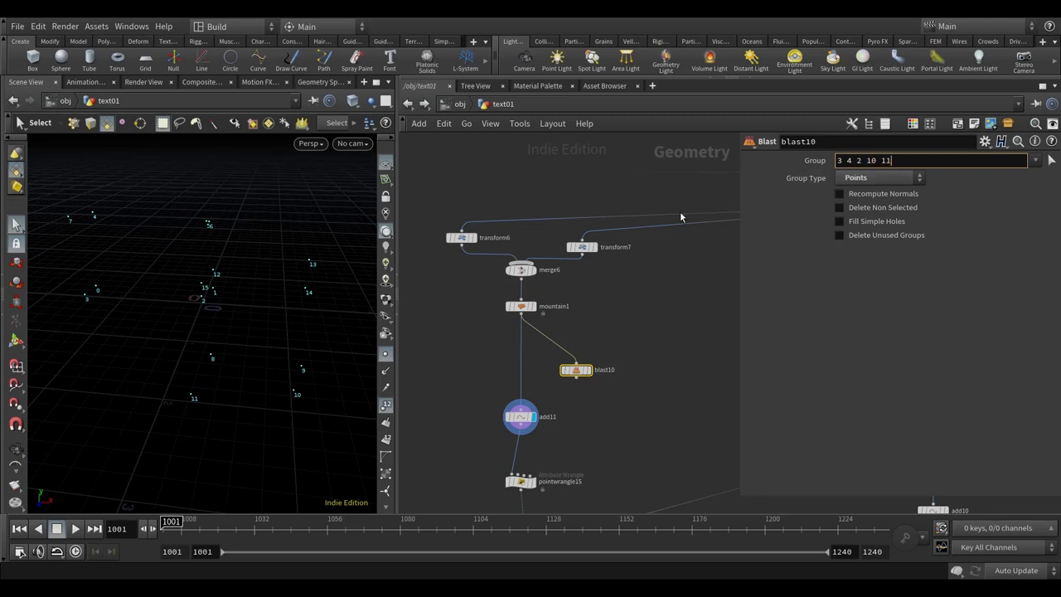
key(Return)
click(868, 210)
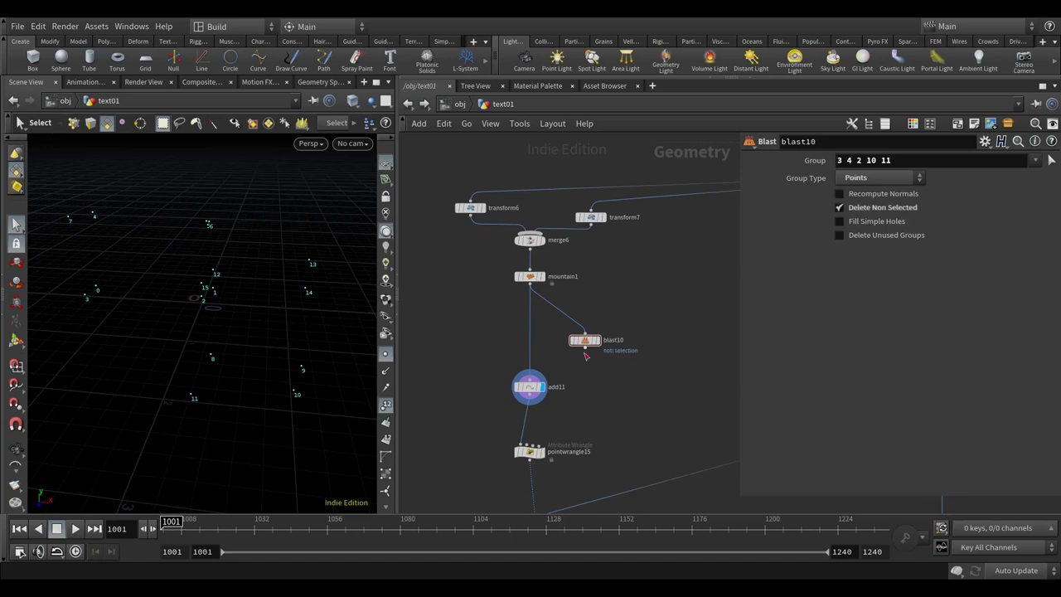
- Insert blast10 into the chain between add11 and pointwrangle15 and display its result
click(533, 376)
click(549, 366)
mouse_move(530, 387)
mouse_down()
mouse_move(534, 337)
mouse_move(537, 390)
mouse_up()
click(544, 388)
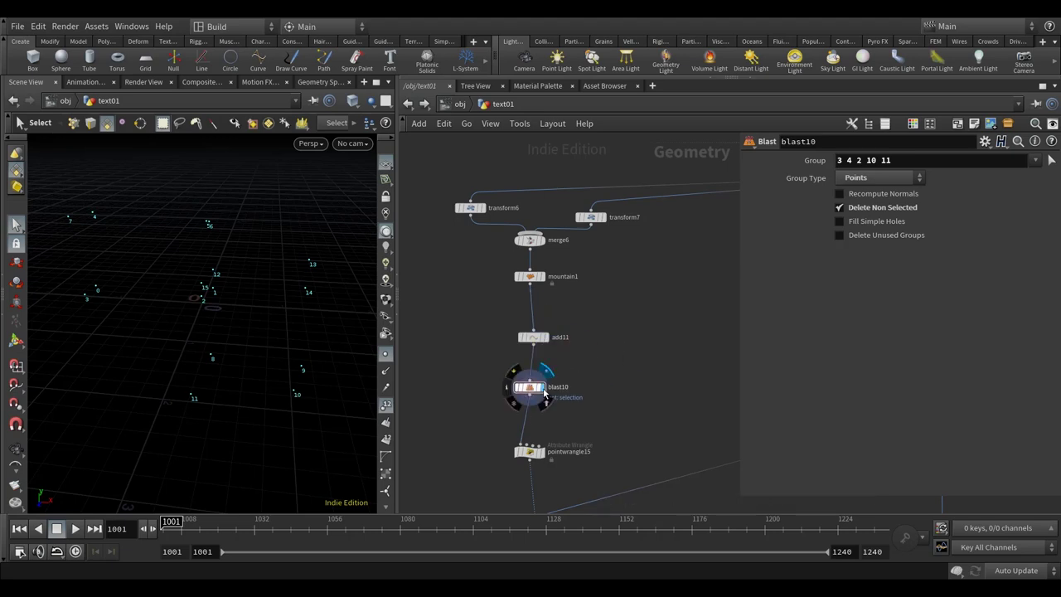
- Check add11's point numbers, add one more point to blast10's group, and display blast10 again
middle_drag(616, 373, 596, 333)
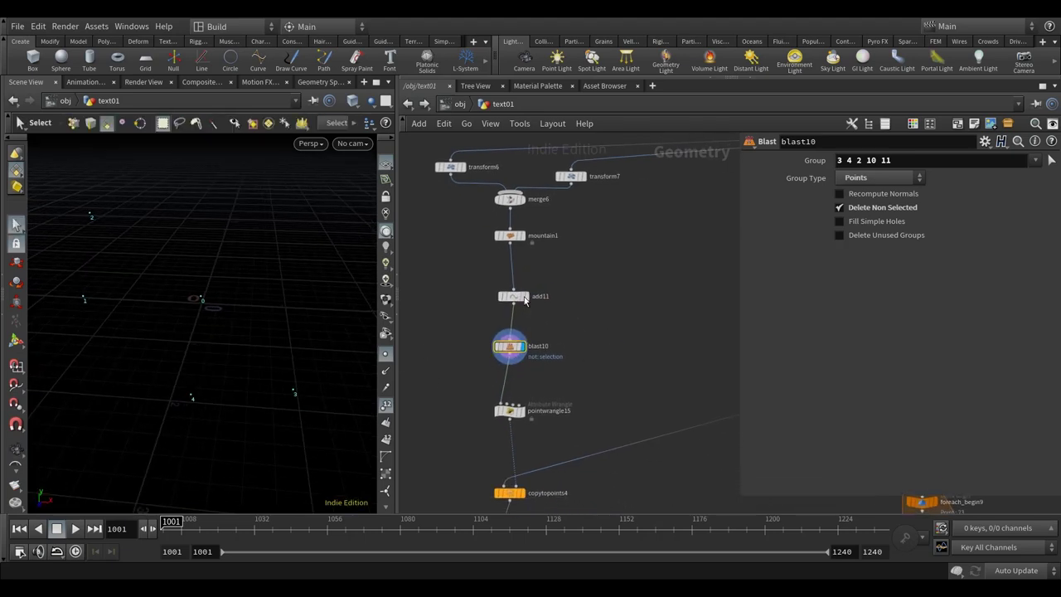
click(522, 298)
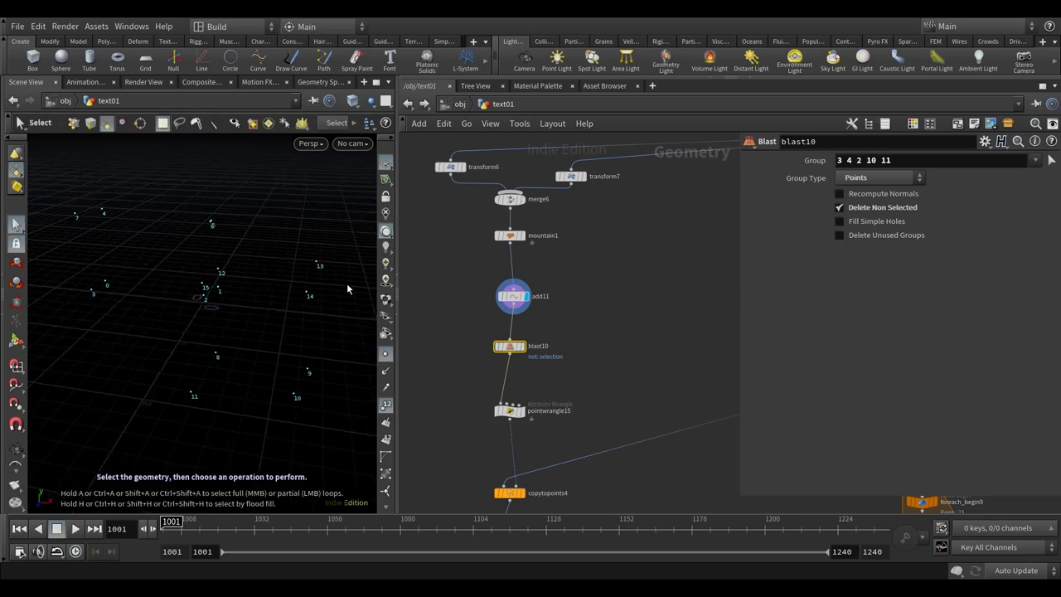
click(919, 160)
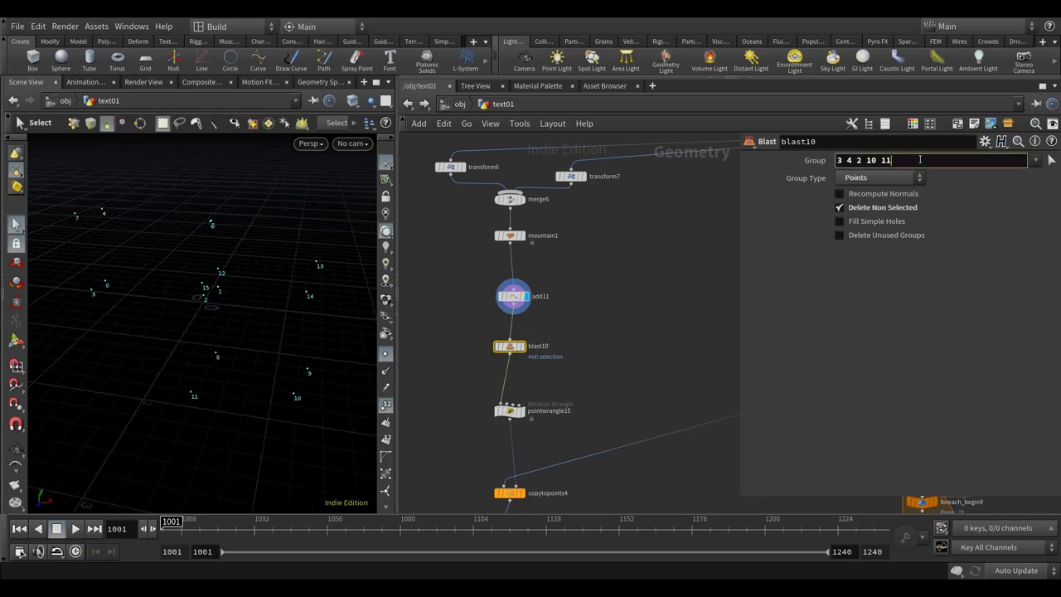
key(Return)
click(522, 346)
alt+drag(249, 387, 277, 381)
- Set mountain1's noise height to 2 while keeping blast10's points displayed
click(509, 236)
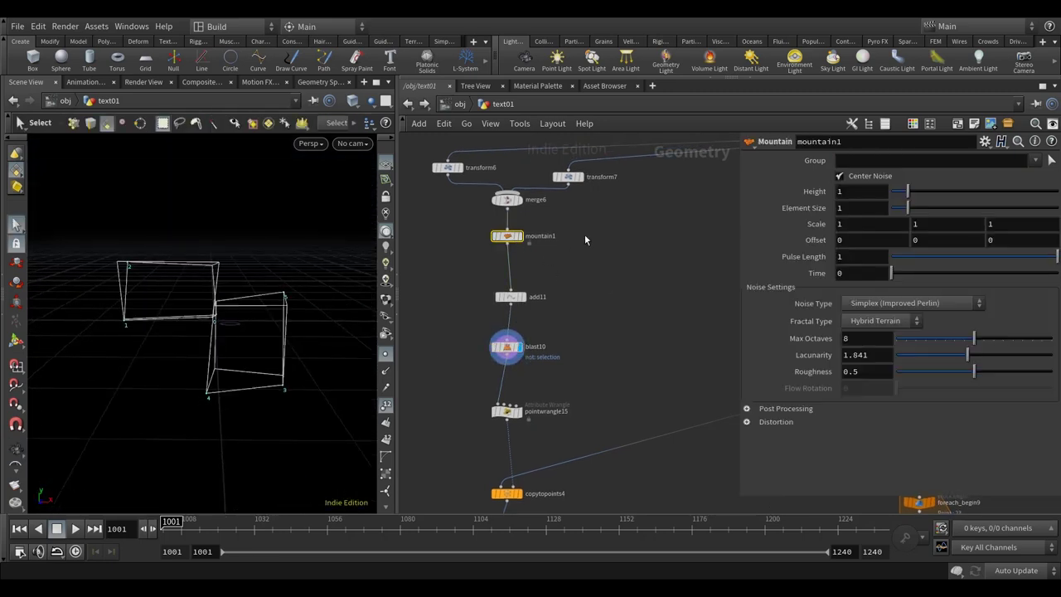
click(678, 268)
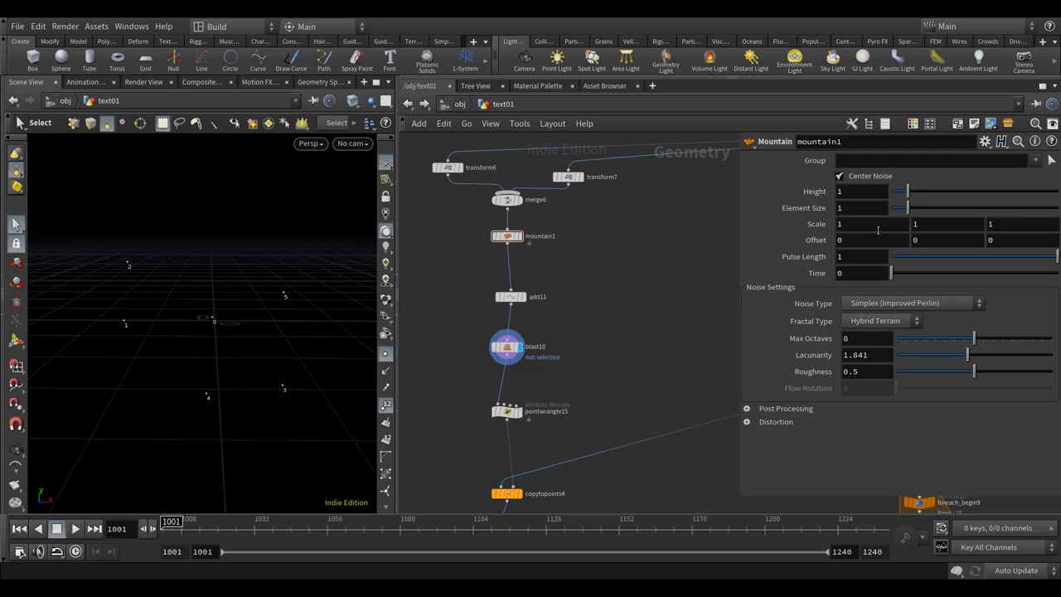
middle_drag(858, 208, 858, 213)
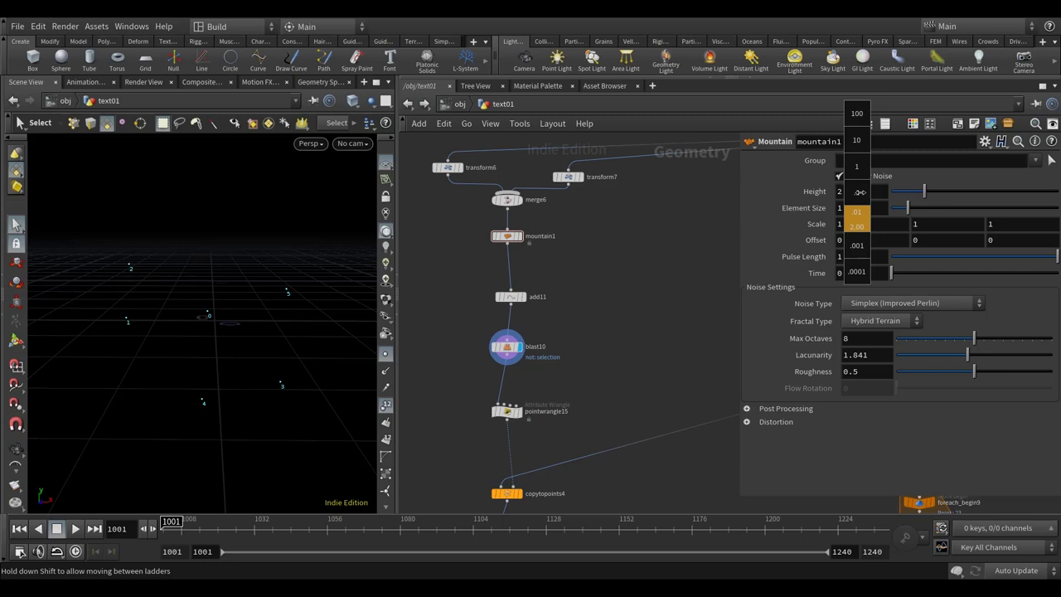
middle_drag(859, 192, 860, 192)
- Display the pointvop6 result at the end of the chain and hide the point numbers in the viewport
middle_drag(507, 417, 524, 323)
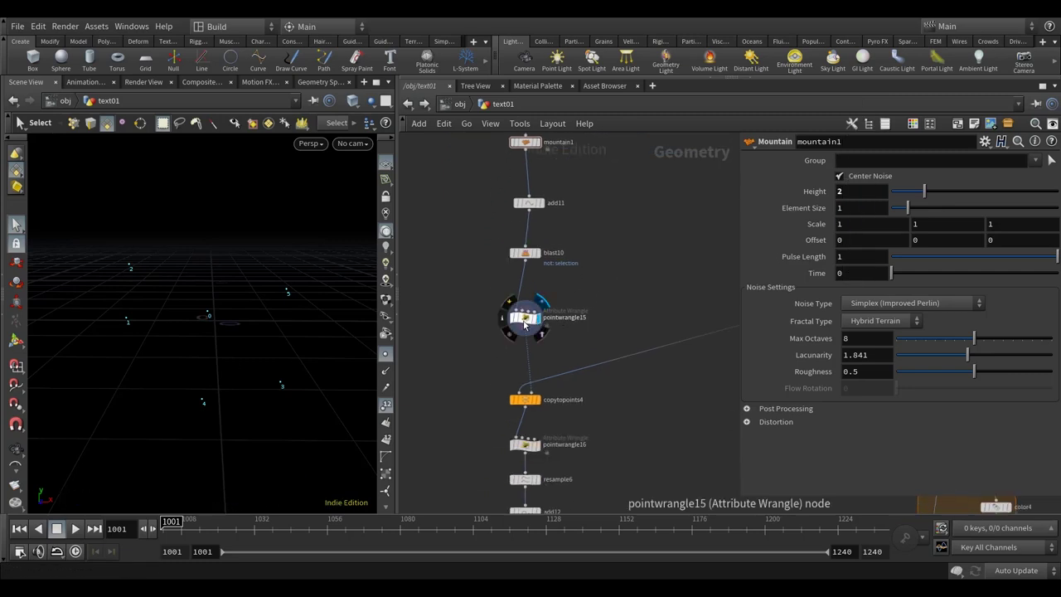
click(524, 324)
middle_drag(613, 249, 614, 185)
middle_drag(606, 439, 606, 263)
click(544, 454)
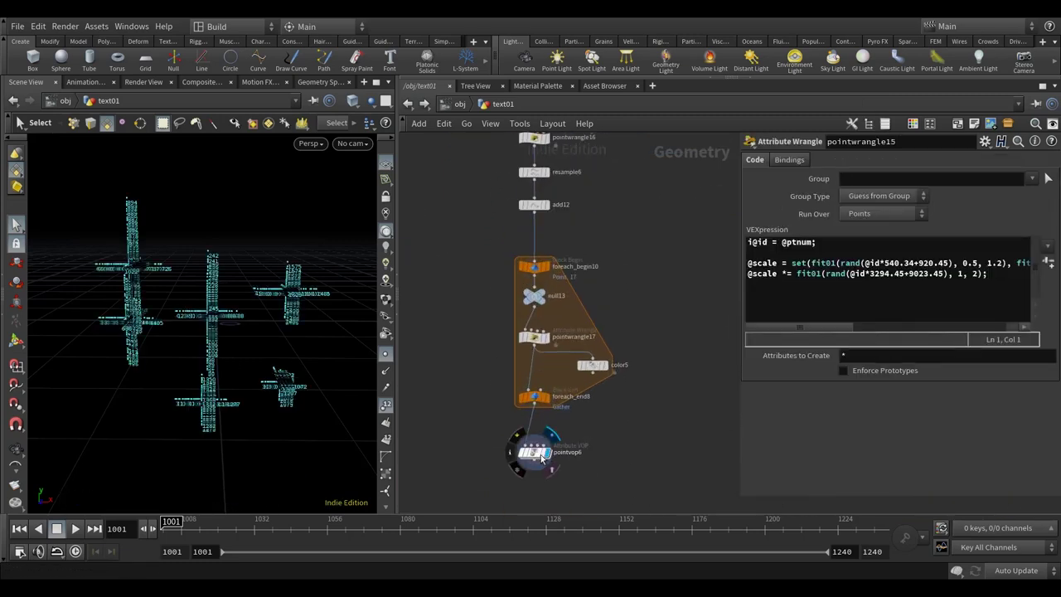
click(387, 406)
alt+drag(299, 398, 241, 390)
- Add a Merge node in text01's network below the two cross chains
scroll(638, 326, down, 2)
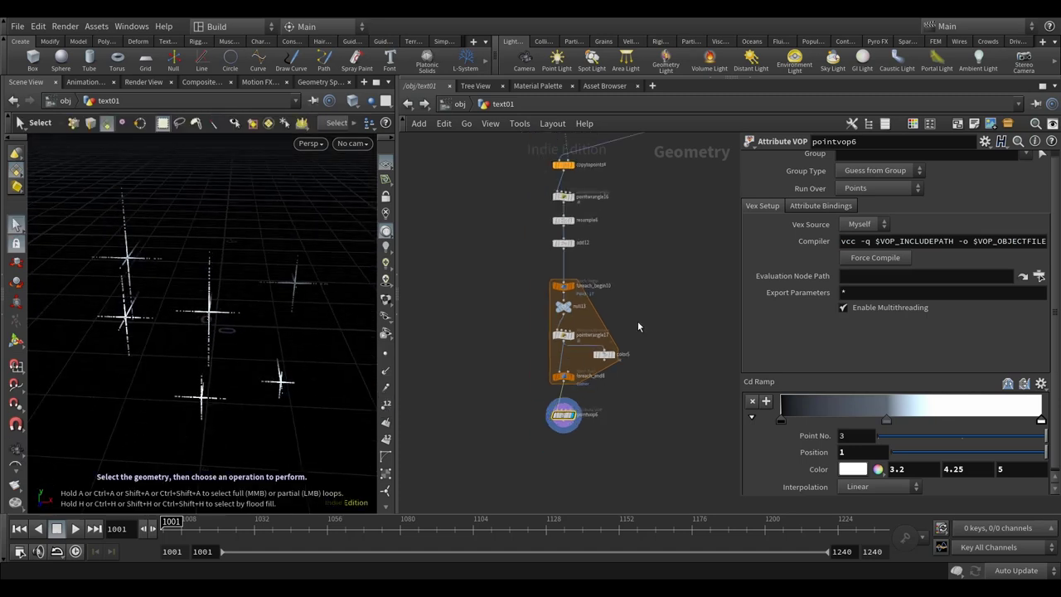
scroll(638, 327, down, 2)
key(Tab)
text(m)
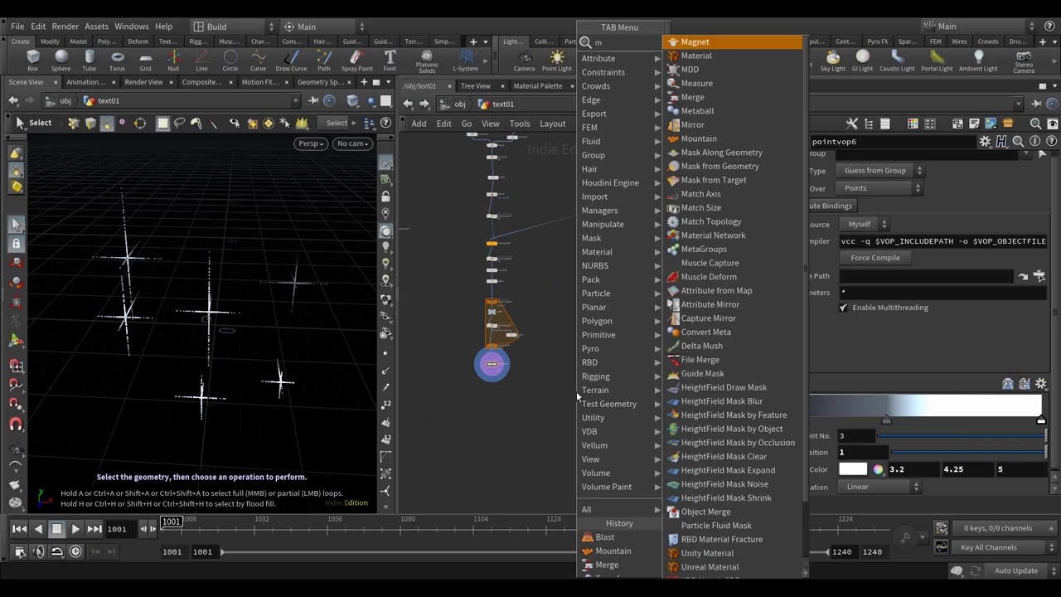
text(erge)
key(Return)
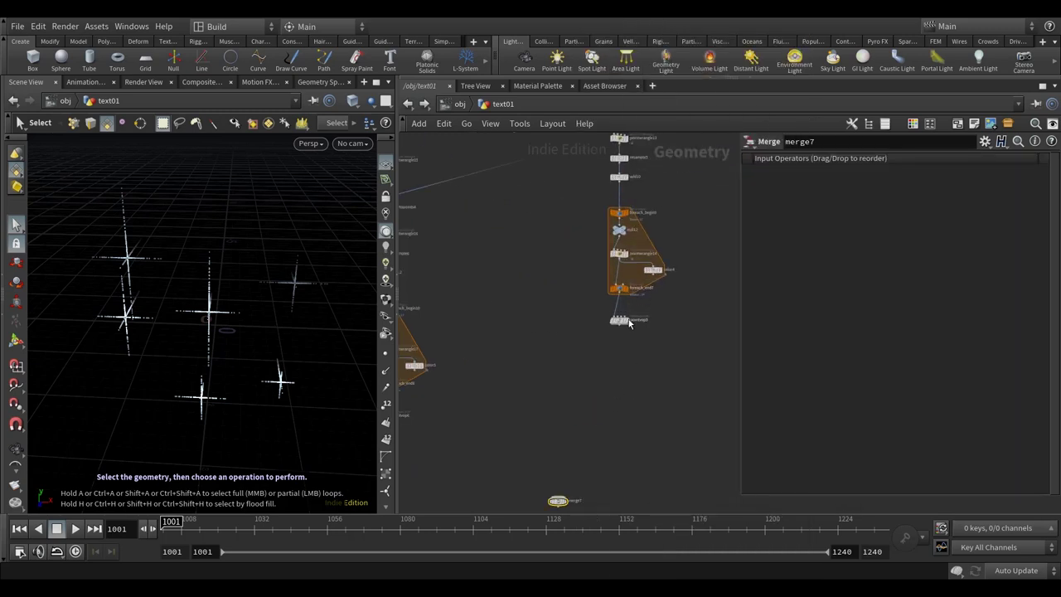
- Connect pointvop5 and pointvop6 to merge7 and display the merged crosses
click(620, 325)
scroll(633, 303, up, 2)
click(624, 415)
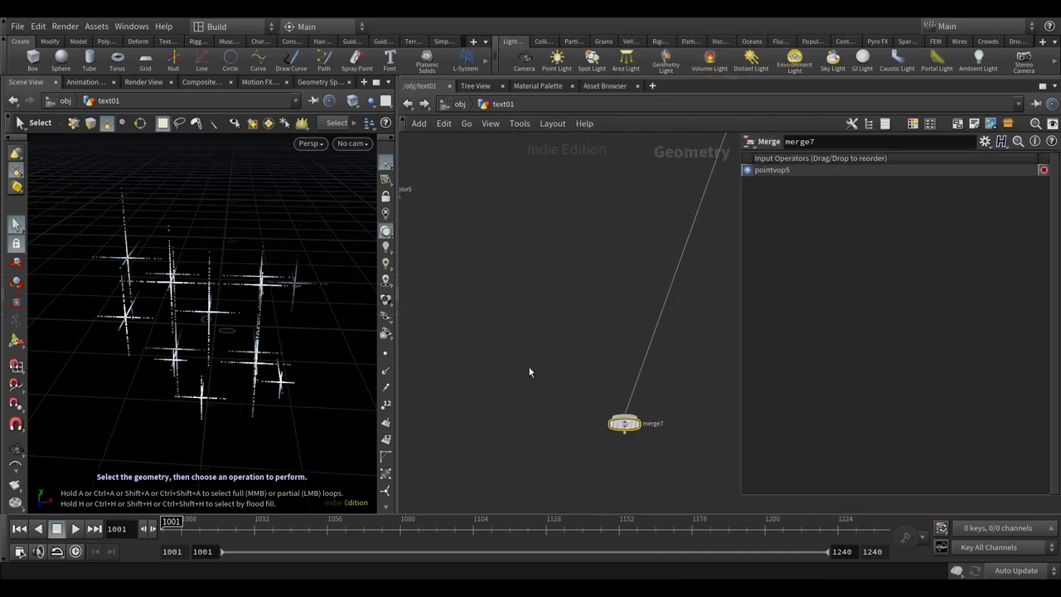
middle_drag(530, 373, 625, 369)
click(421, 284)
click(657, 390)
alt+drag(301, 329, 299, 363)
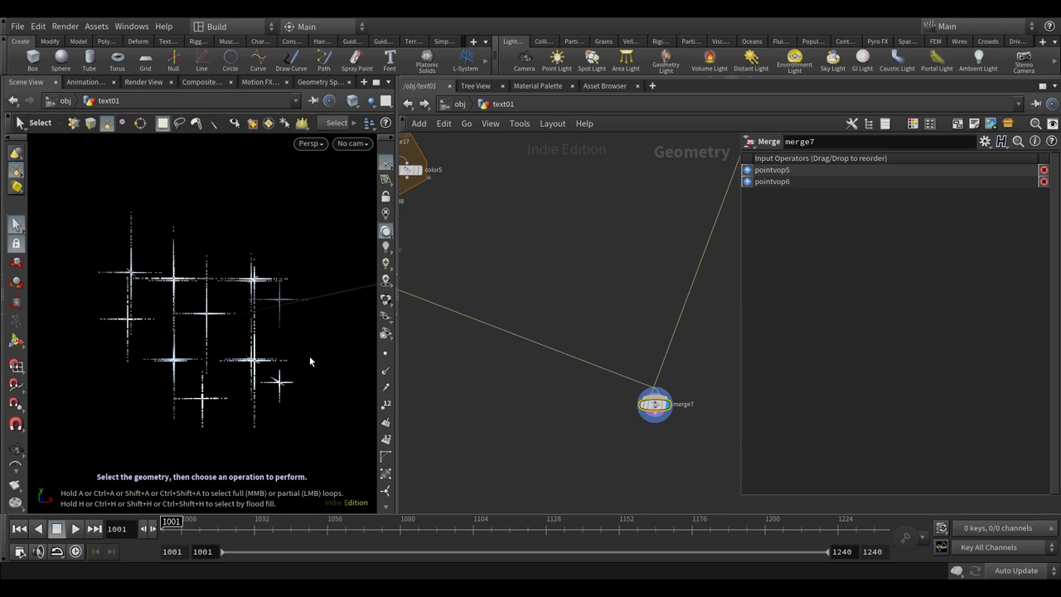
- Insert an Attribute Wrangle between pointvop6 and merge7 and align it below pointvop6
scroll(552, 338, down, 3)
scroll(514, 335, up, 5)
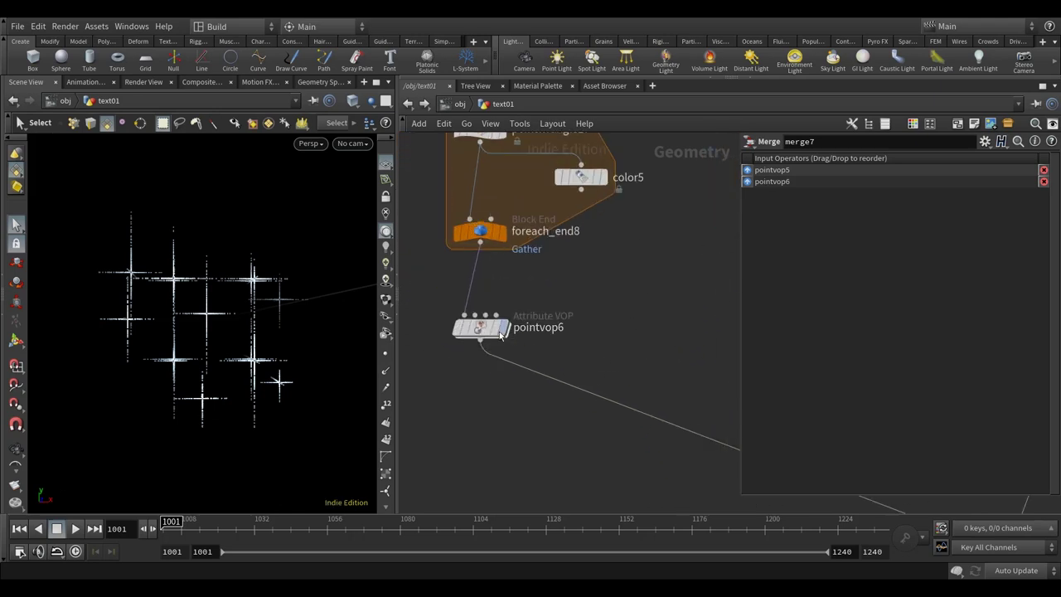
click(483, 328)
middle_drag(523, 371, 473, 313)
alt+drag(364, 390, 162, 398)
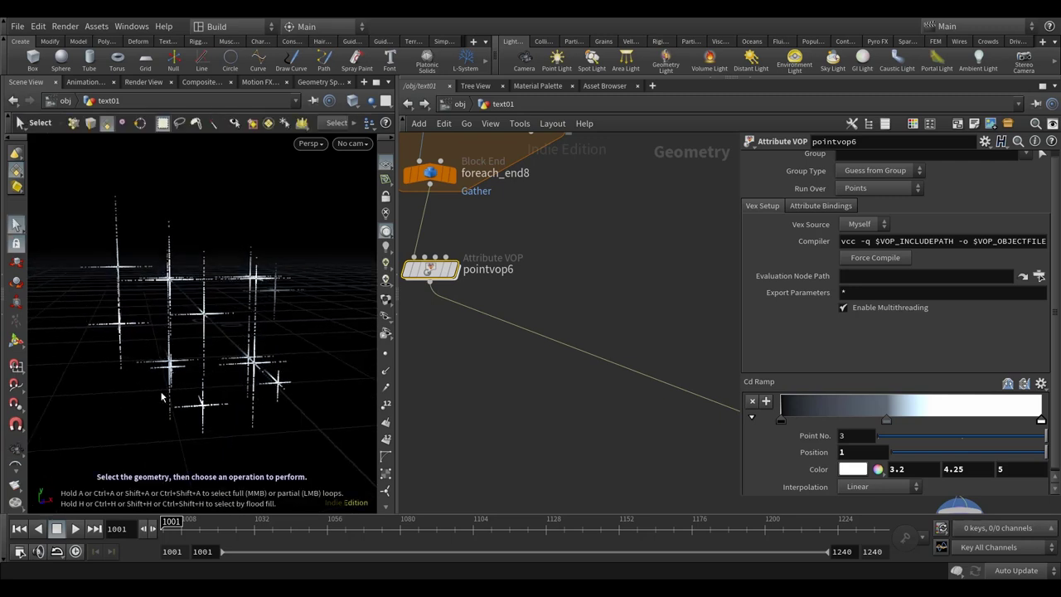
scroll(415, 431, down, 4)
key(Tab)
mouse_move(535, 404)
click(654, 40)
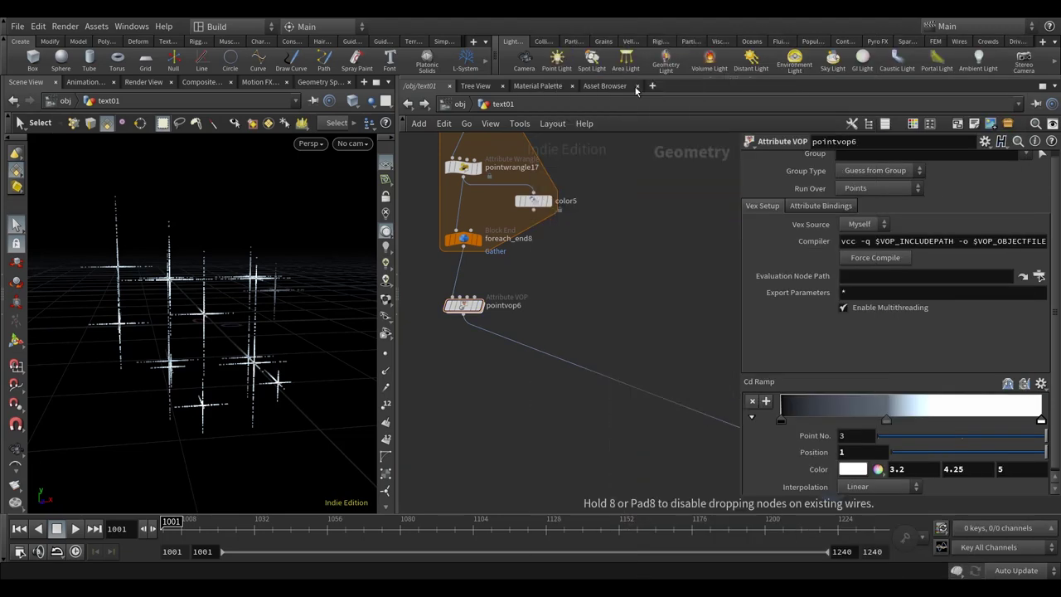
click(483, 400)
drag(482, 399, 516, 360)
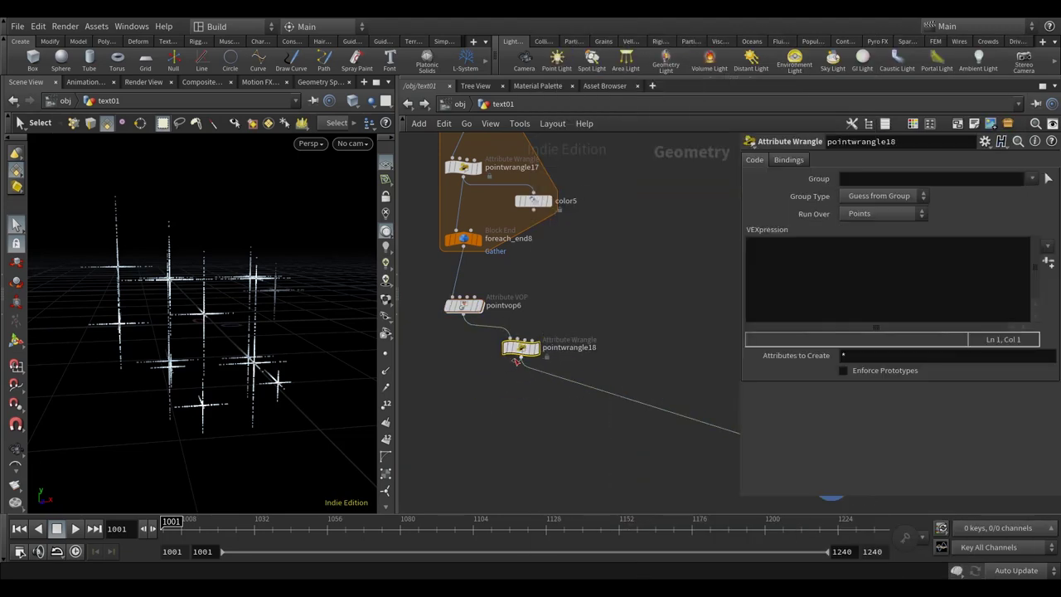
key(l)
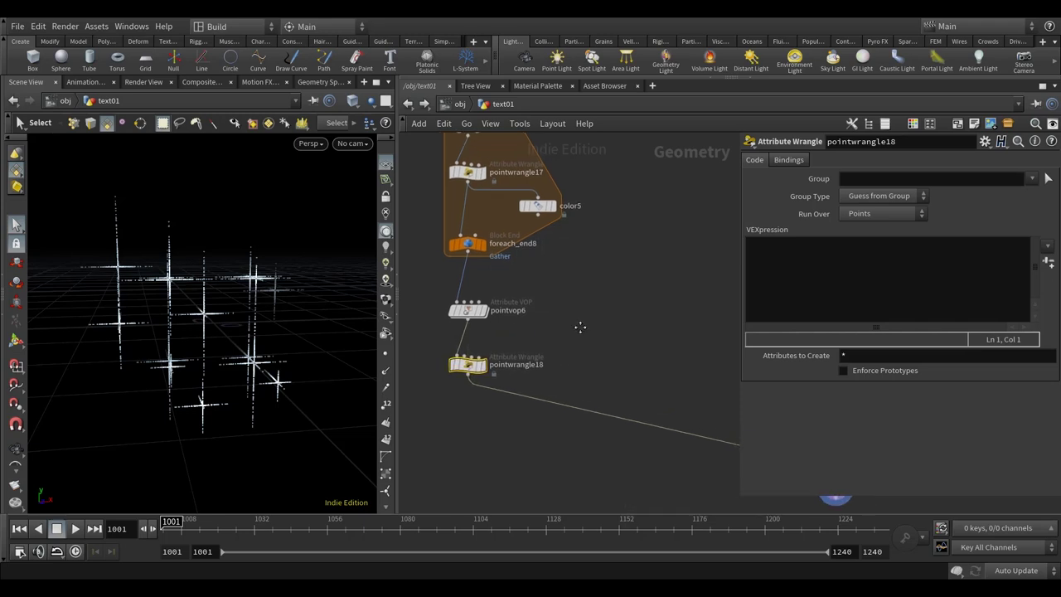
click(907, 289)
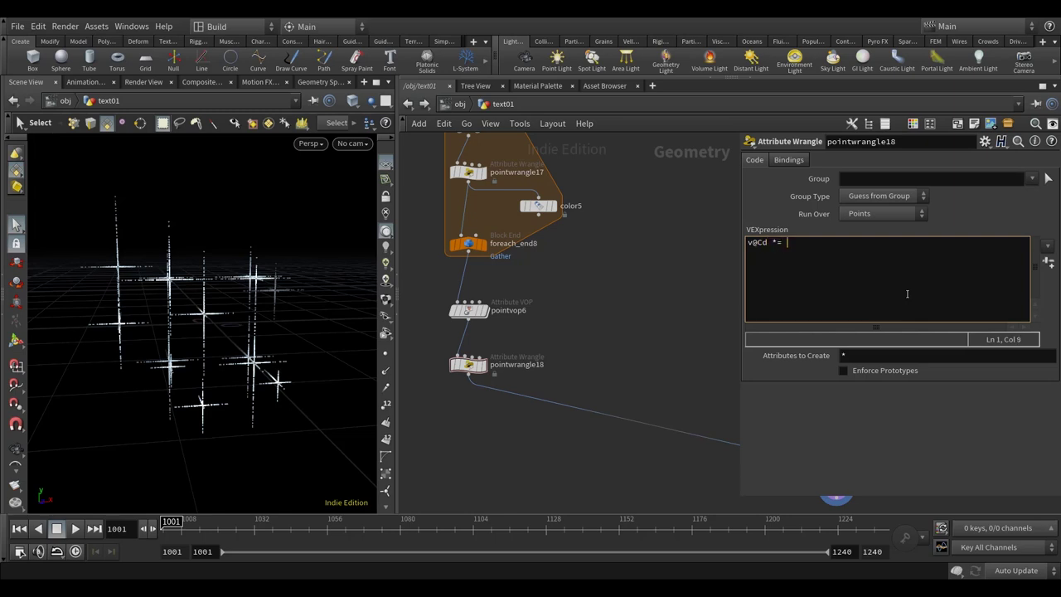
text(v@Cd *= fit01(rand())
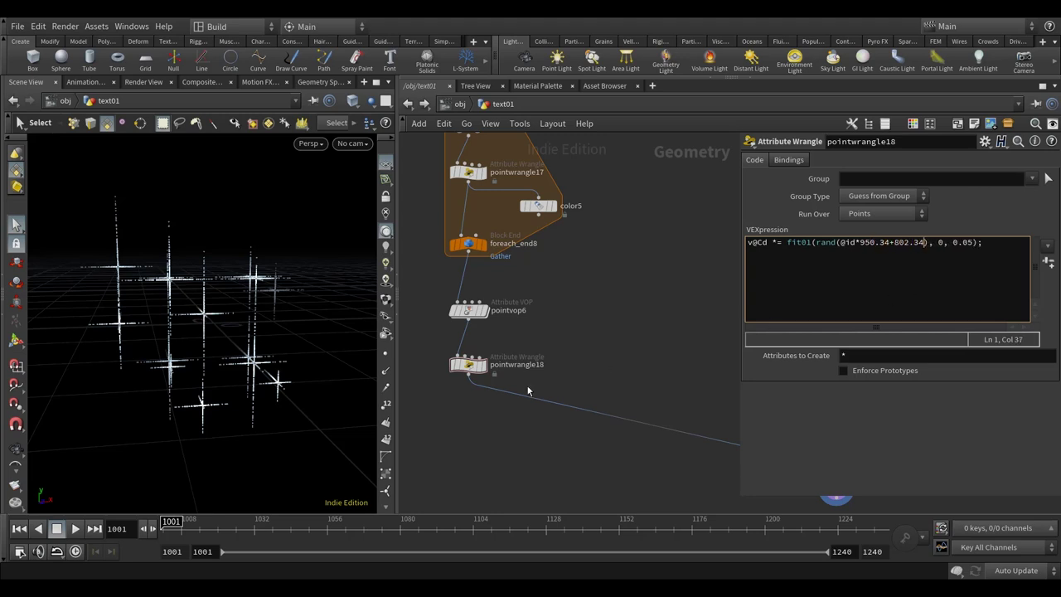
middle_drag(589, 347, 548, 312)
key(Escape)
mouse_move(287, 422)
mouse_down()
mouse_move(299, 406)
mouse_move(296, 424)
mouse_up()
scroll(598, 321, down, 3)
middle_drag(598, 320, 688, 506)
key(Escape)
drag(260, 372, 255, 371)
key(s)
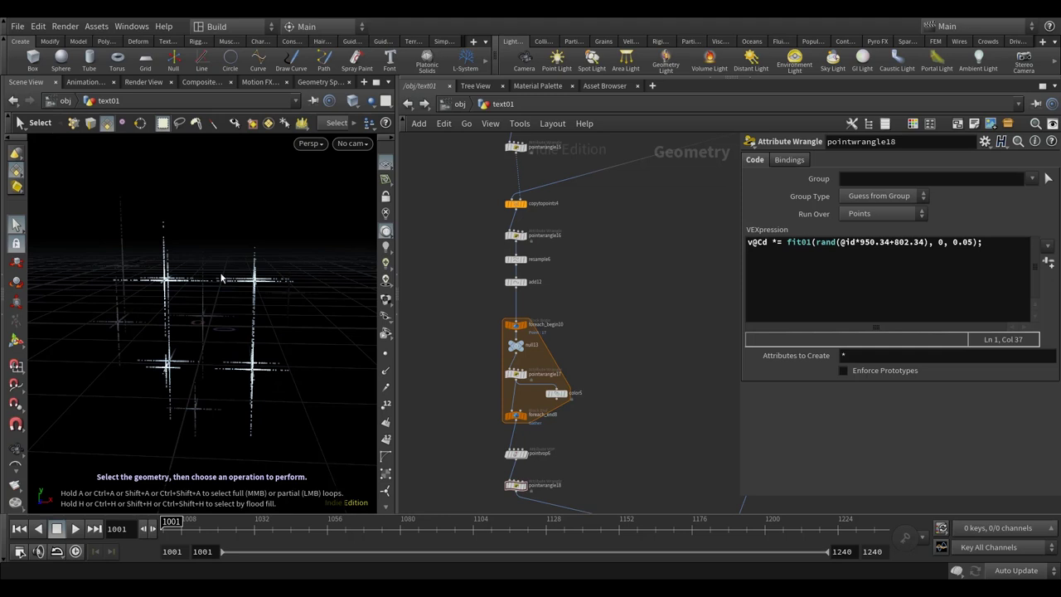
middle_drag(575, 133, 575, 294)
scroll(575, 261, up, 2)
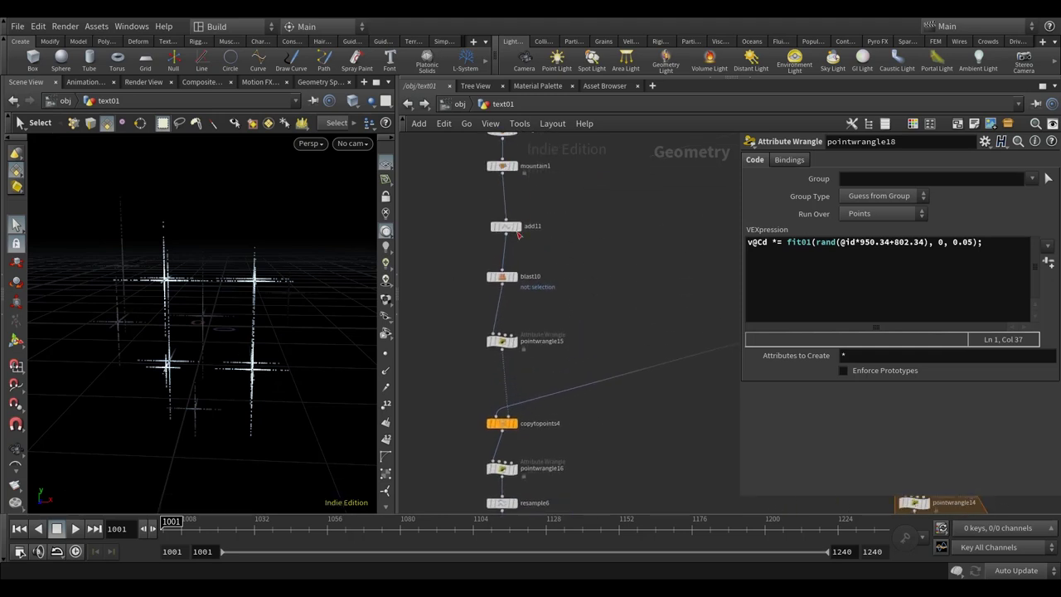
click(516, 226)
click(386, 403)
key(Escape)
mouse_move(315, 343)
mouse_down()
mouse_move(299, 345)
mouse_move(310, 350)
mouse_up()
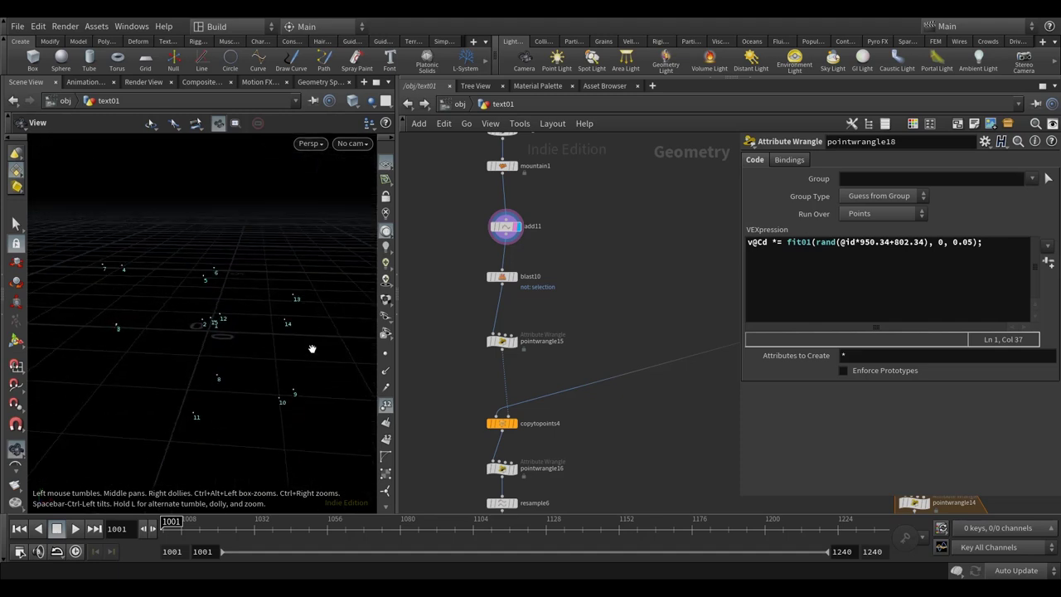
key(s)
click(515, 282)
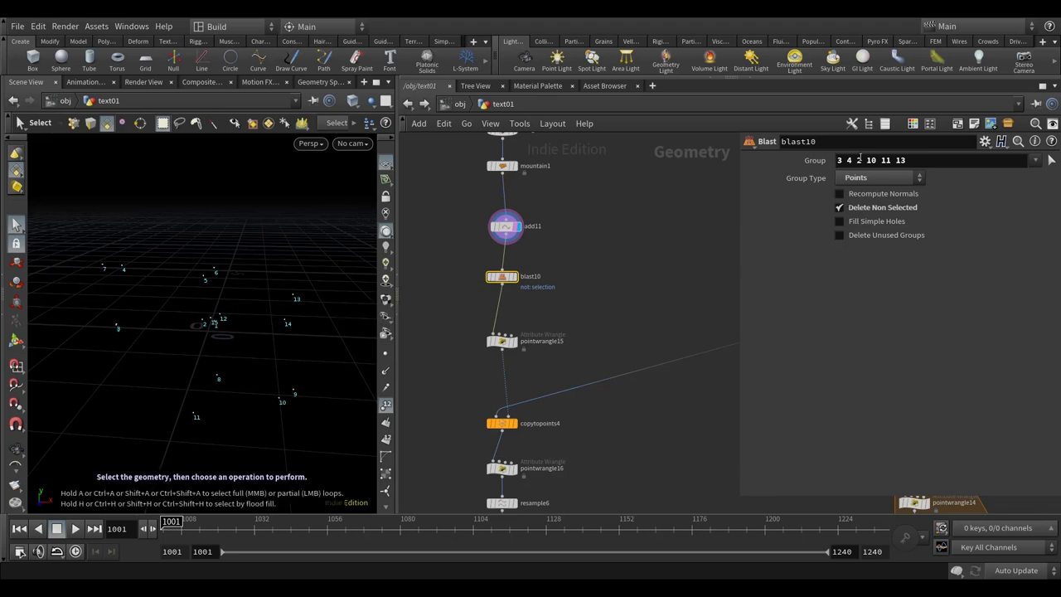
text(14)
key(Return)
- Display pointwrangle18's result and hide the point numbers in the viewport
middle_drag(646, 281, 642, 107)
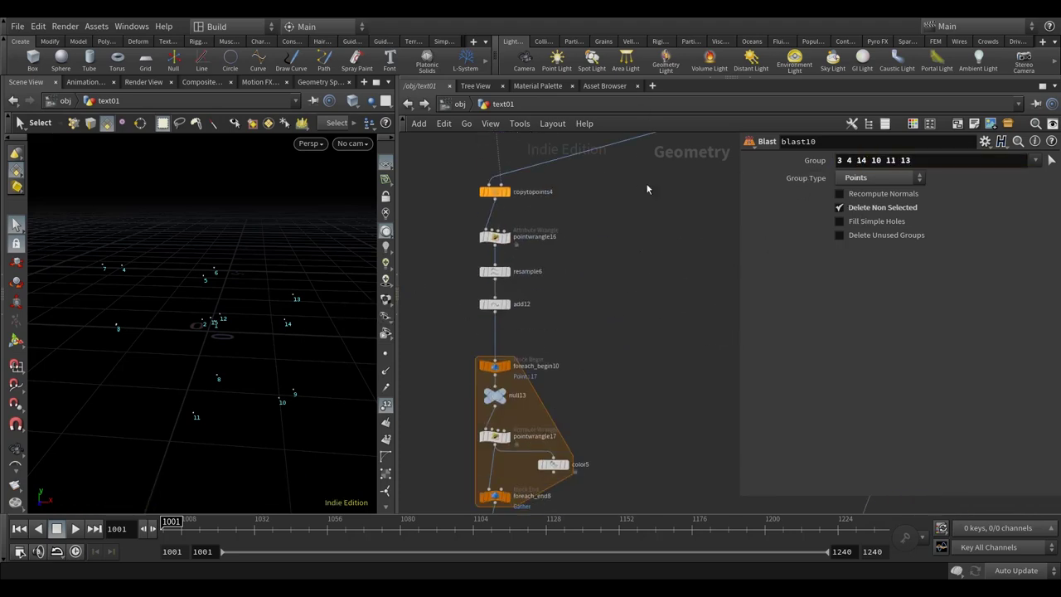
middle_drag(671, 349, 669, 113)
click(499, 348)
click(488, 348)
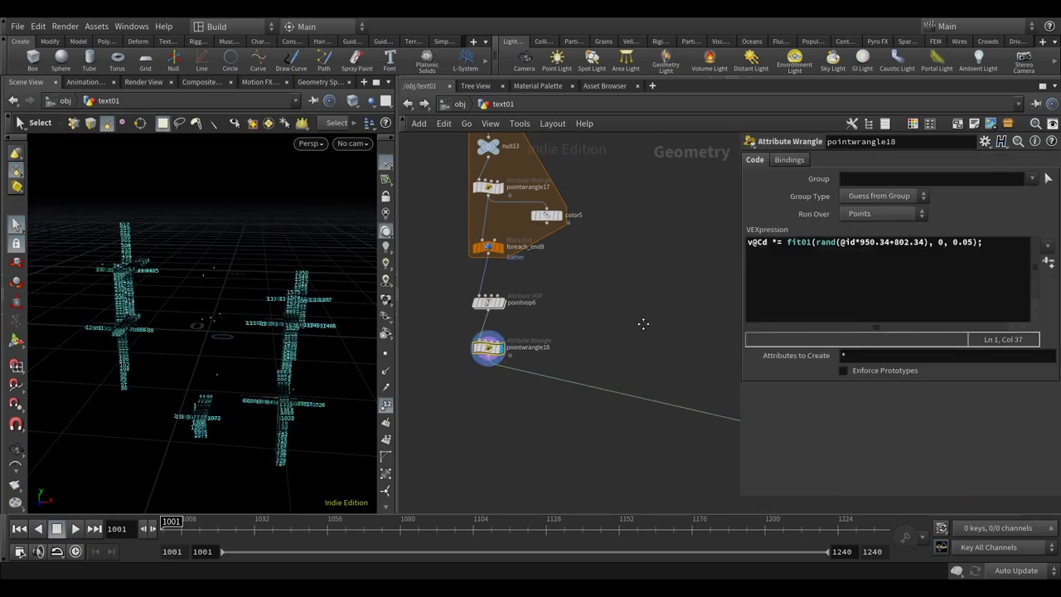
click(387, 406)
- Display merge7 to view both cross variations together
scroll(614, 365, down, 3)
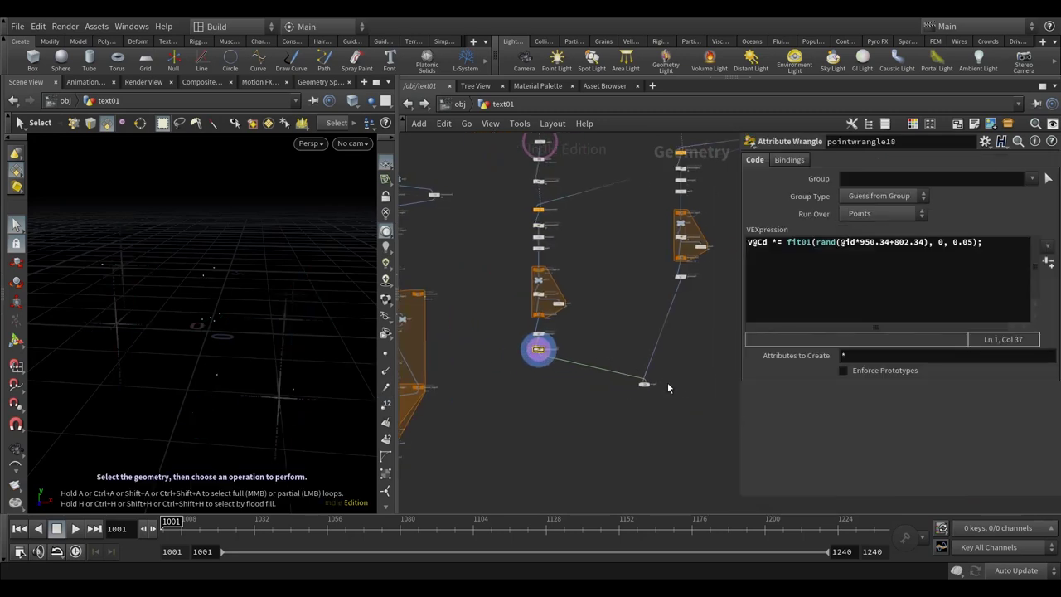
click(633, 372)
click(619, 386)
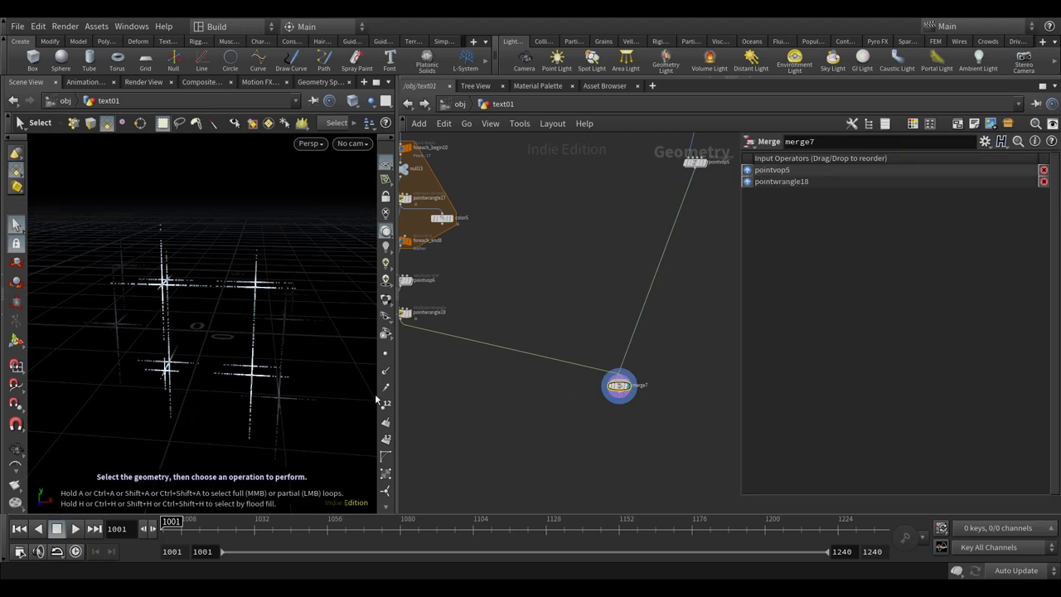
key(Escape)
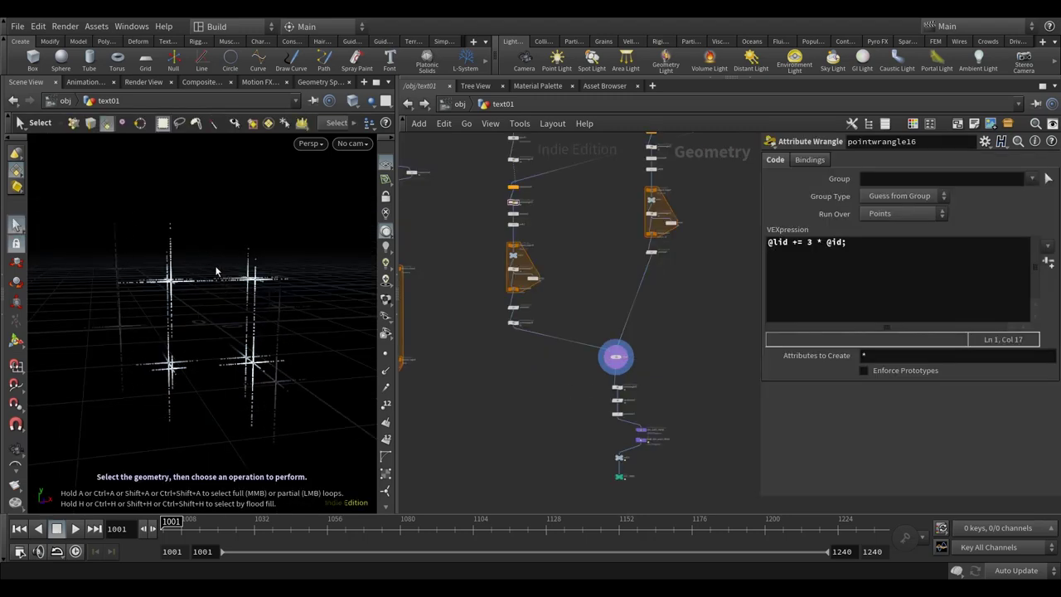
- Examine the cleanup and export nodes below merge7, from pointwrangle19 to GEO_text01_CROSS
mouse_move(619, 393)
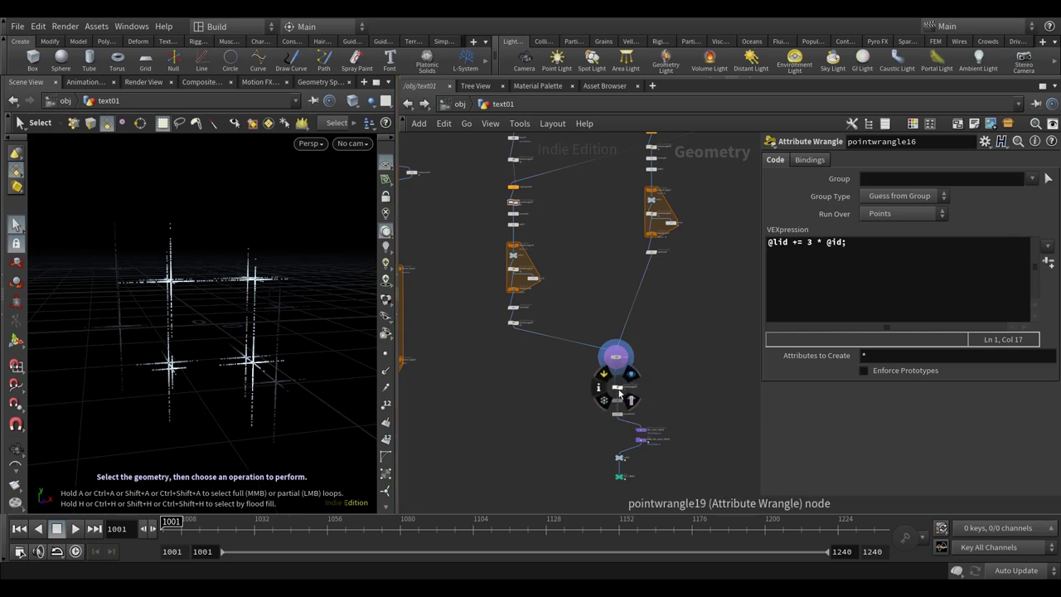
scroll(634, 418, up, 5)
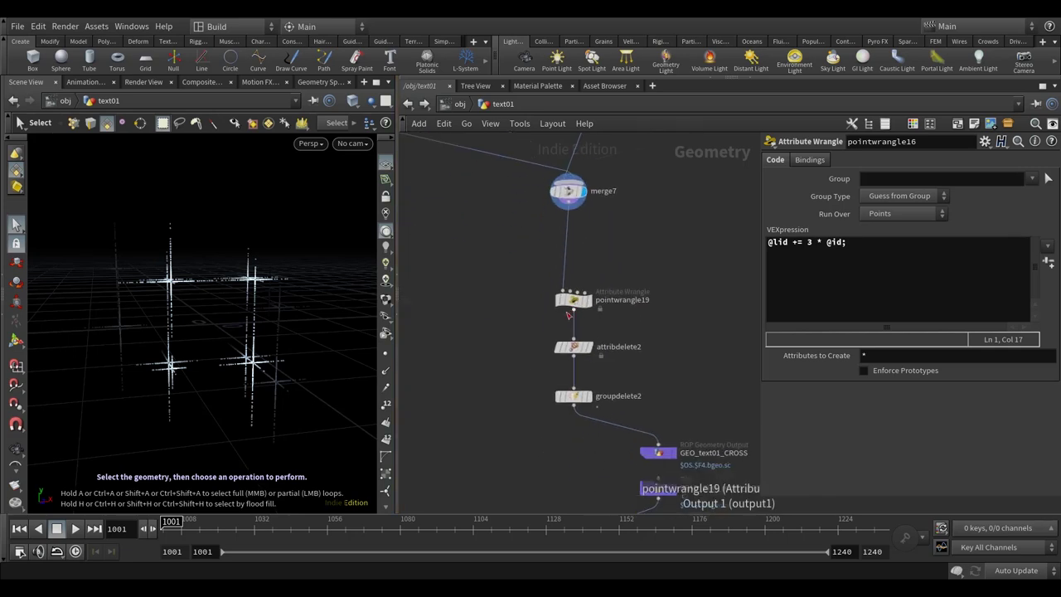
middle_drag(520, 307, 522, 327)
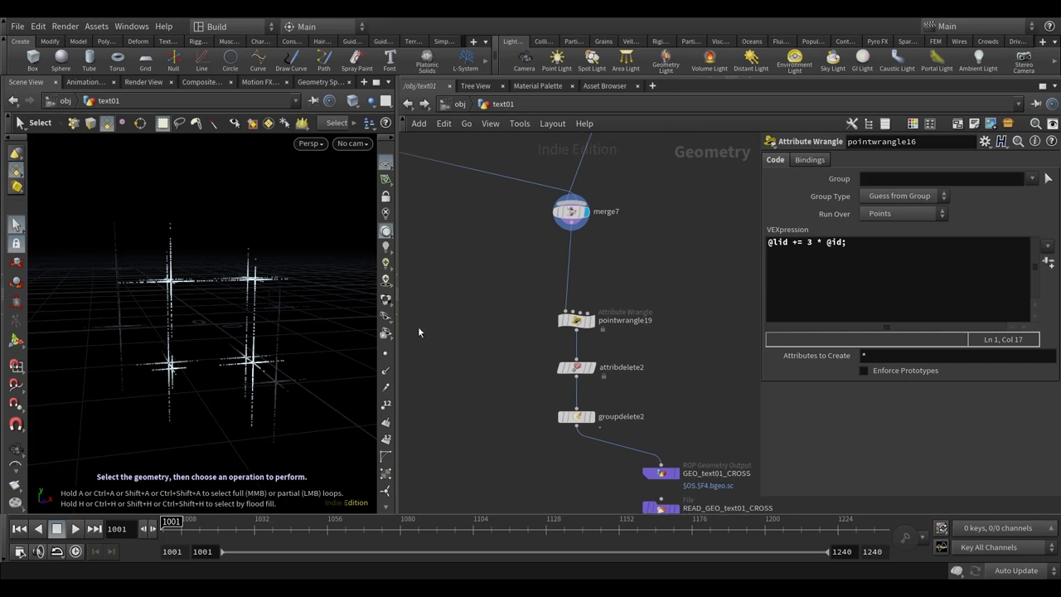